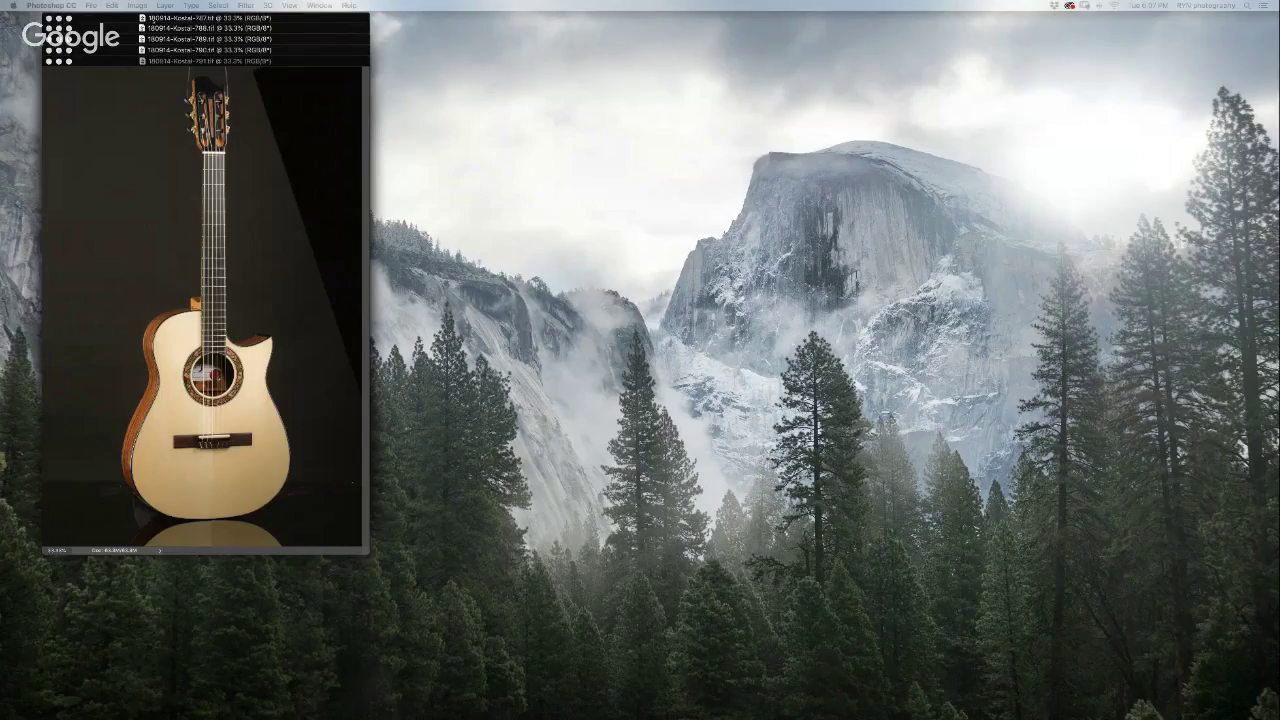
- Float the 787 exposure and drag three other exposures into it as Layers 1–3
left_click(304, 17)
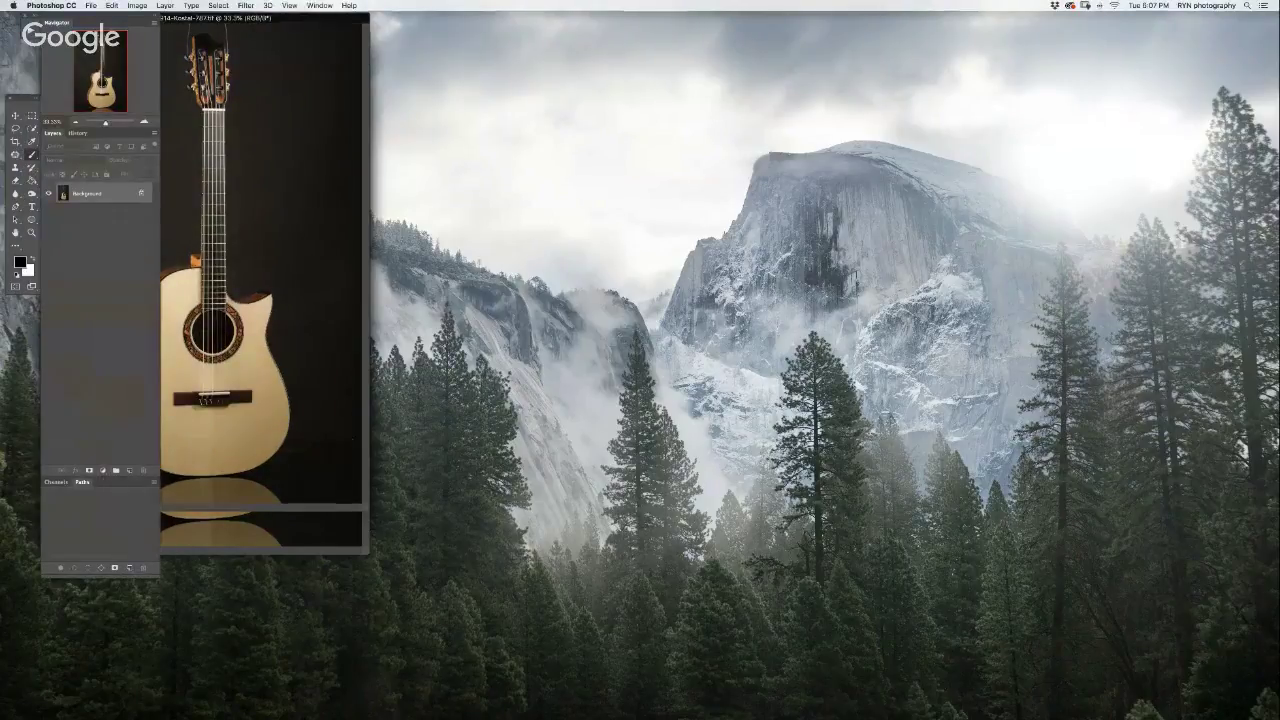
left_click_drag(312, 20, 646, 71)
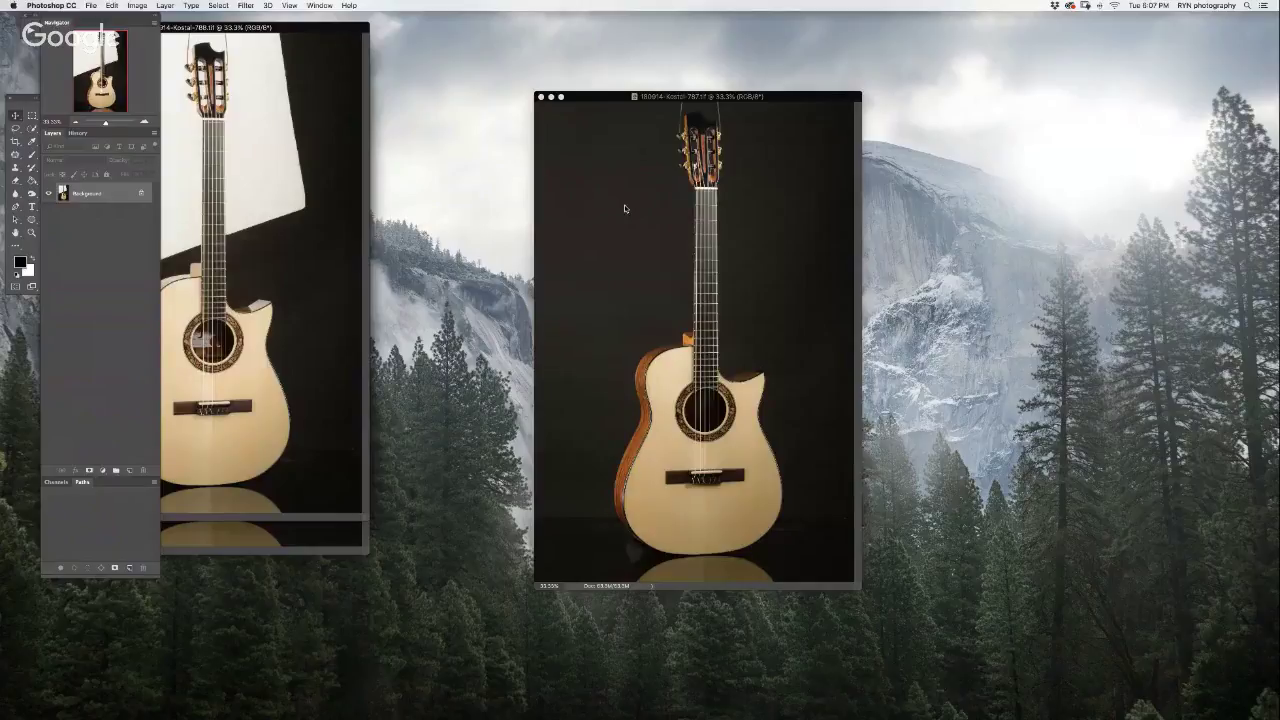
left_click_drag(624, 204, 622, 206)
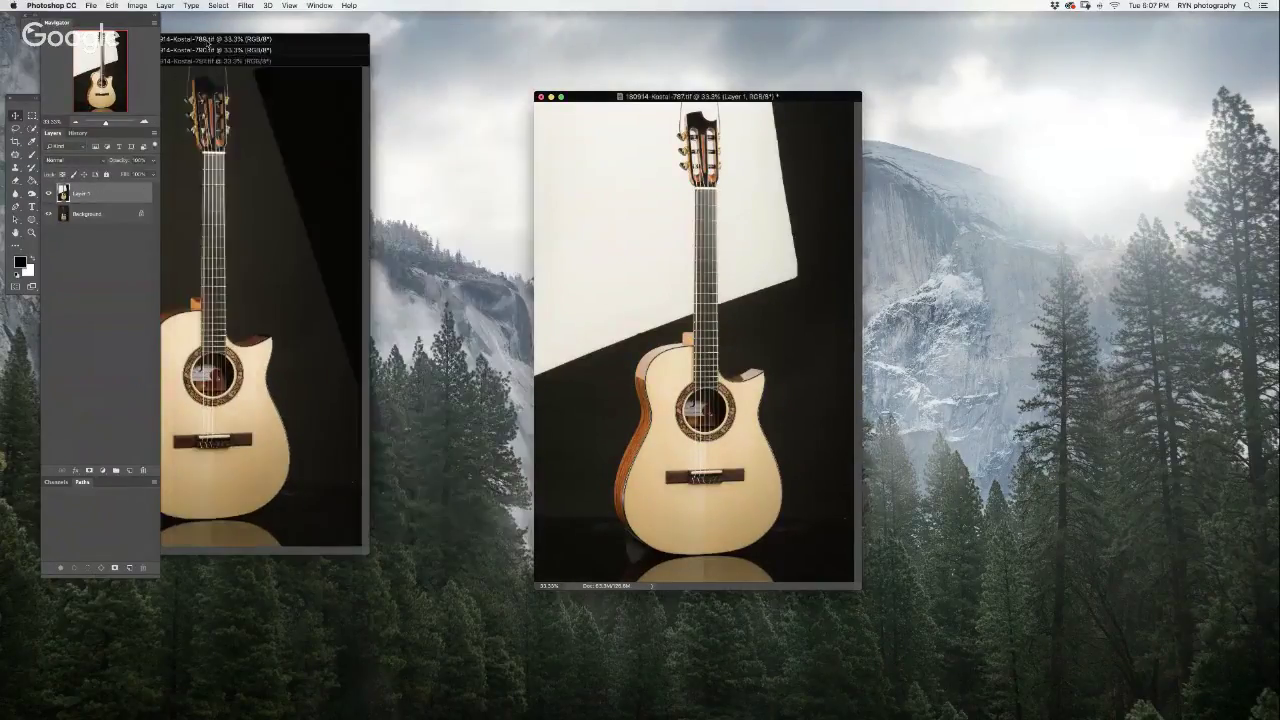
left_click_drag(216, 80, 663, 189)
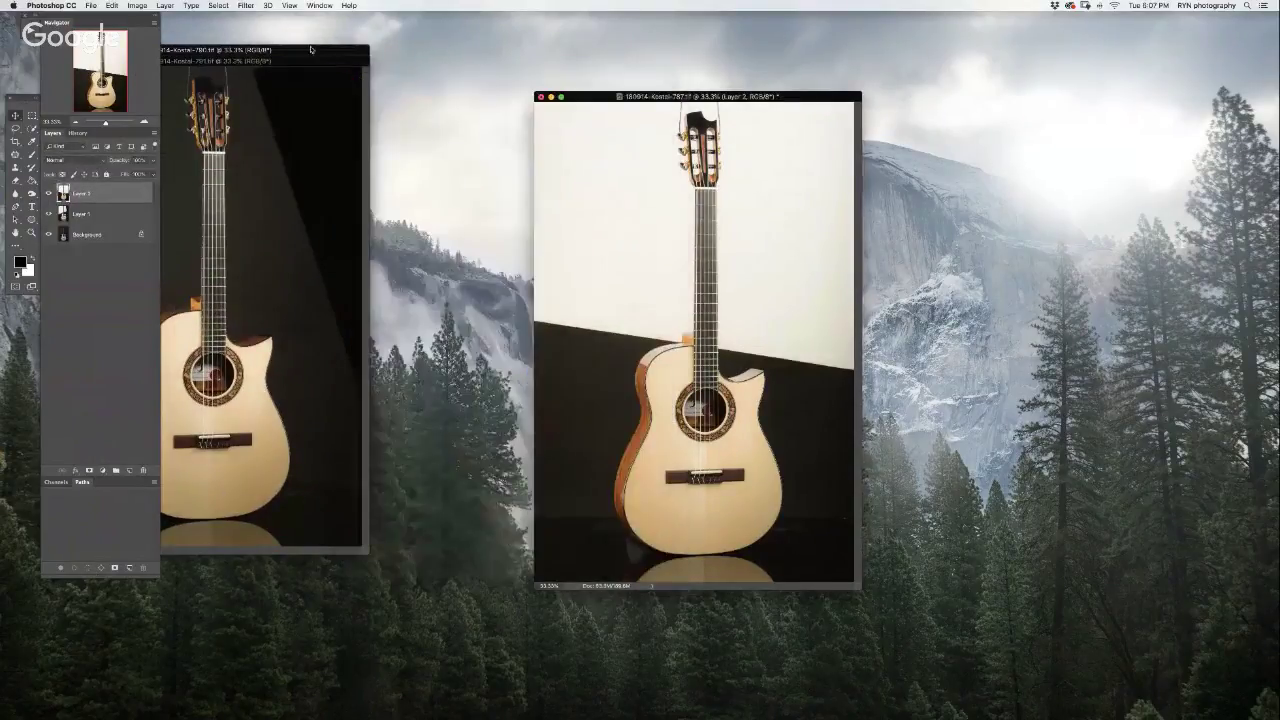
left_click_drag(430, 130, 680, 200)
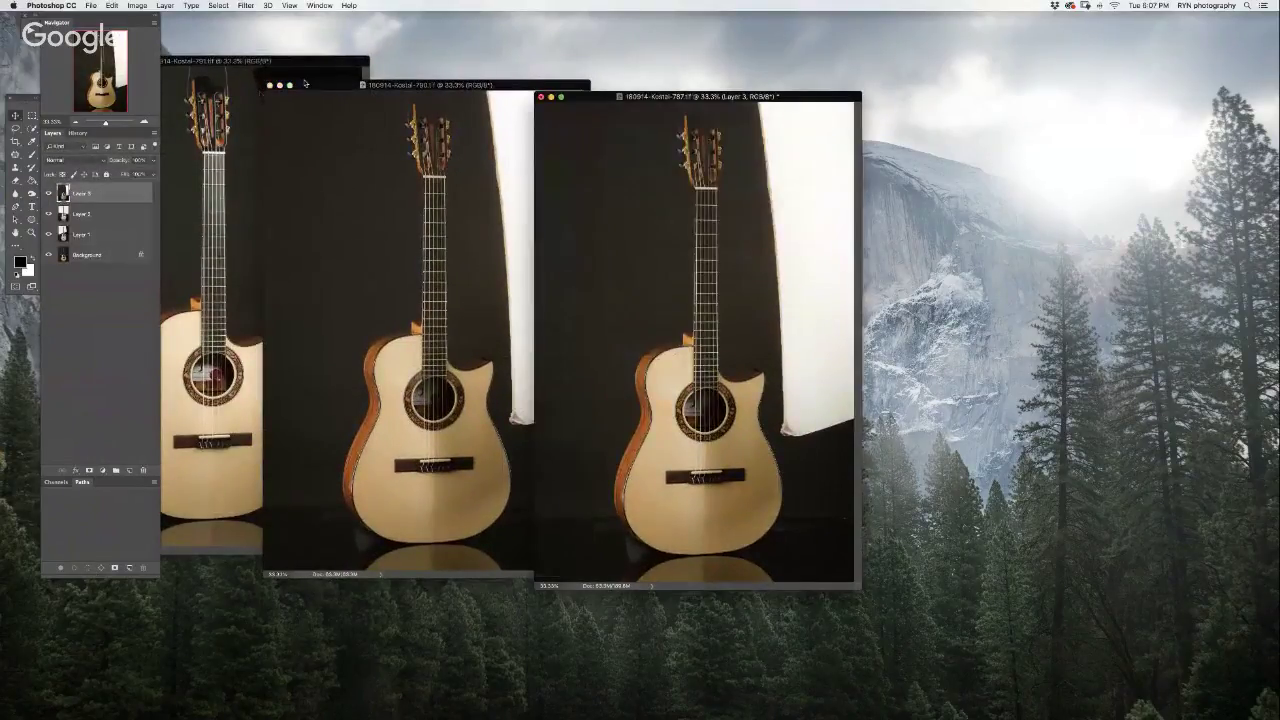
- Add the 791 exposure as Layer 4, close the sources, and align Layer 4's guitar
left_click(269, 84)
left_click_drag(286, 62, 451, 62)
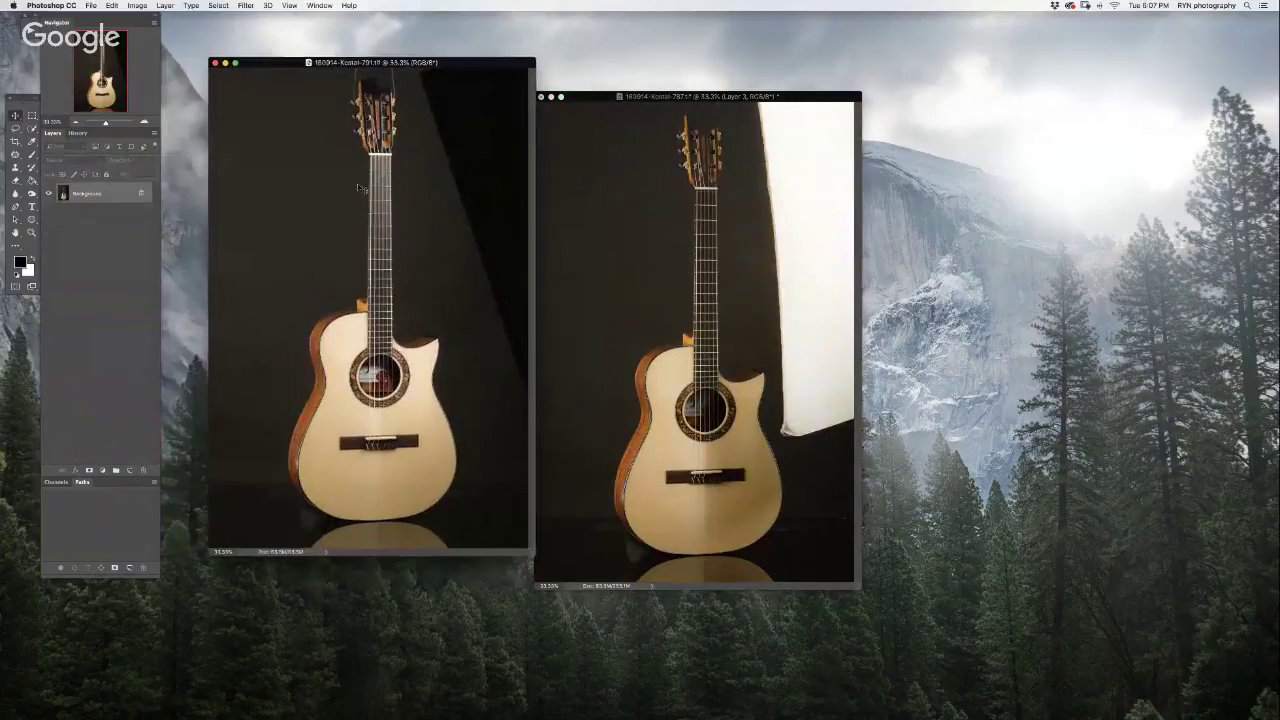
left_click_drag(360, 187, 700, 300)
left_click(214, 62)
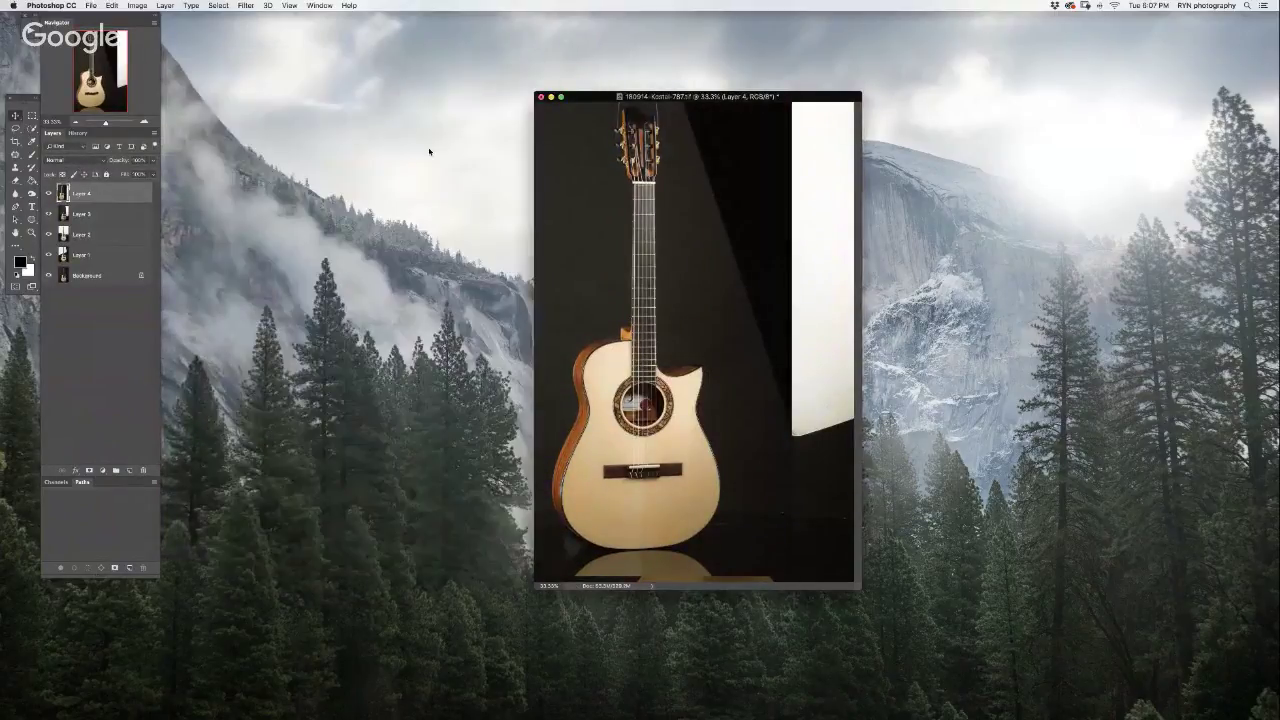
left_click_drag(664, 239, 709, 241)
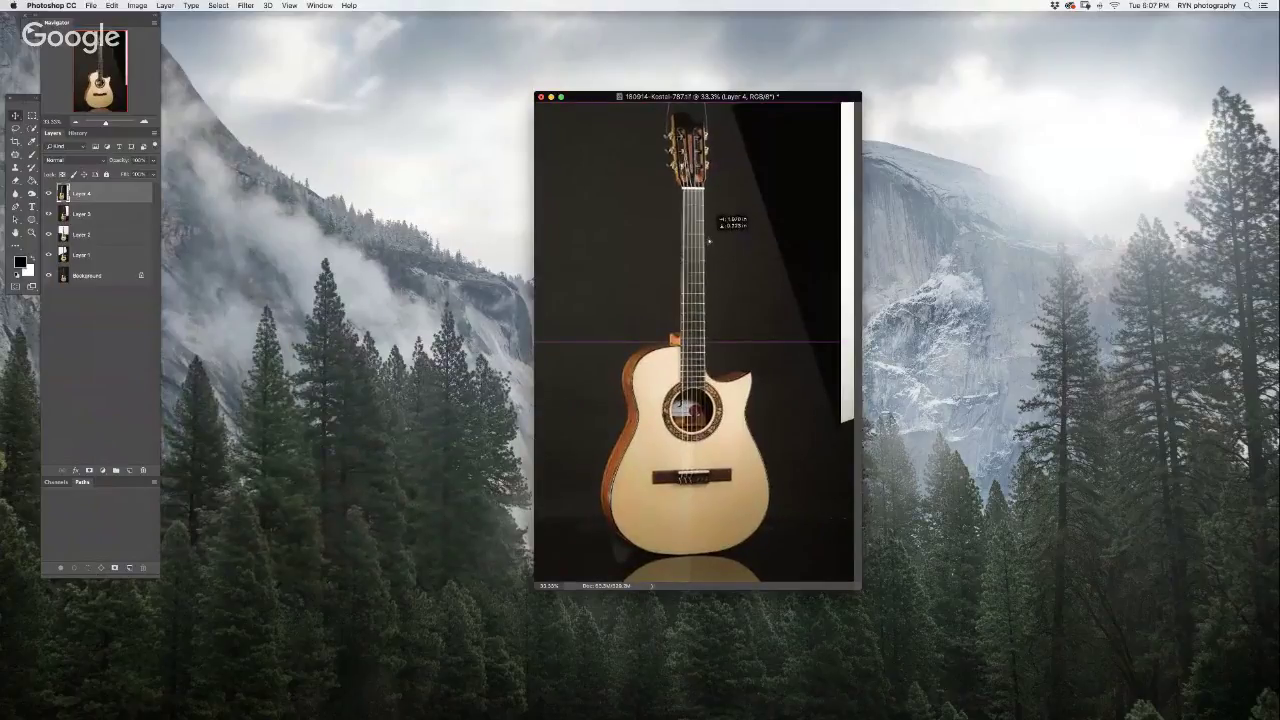
left_click_drag(709, 241, 712, 245)
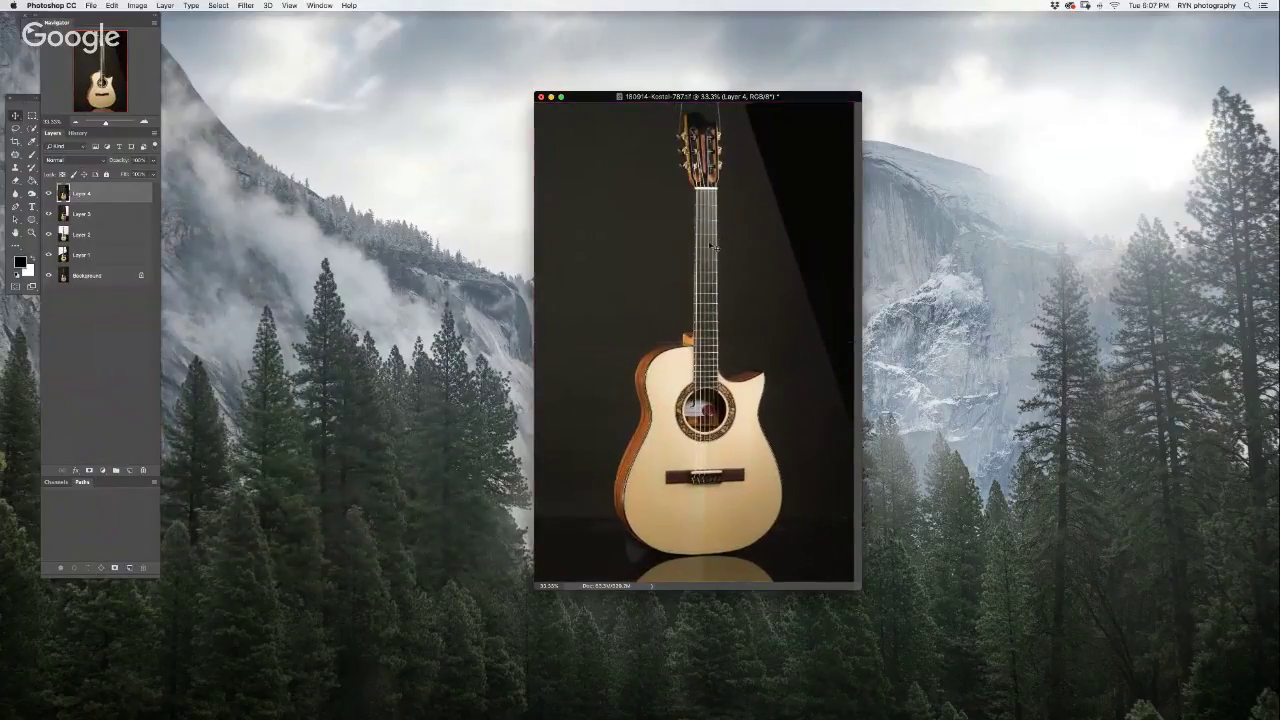
key("f")
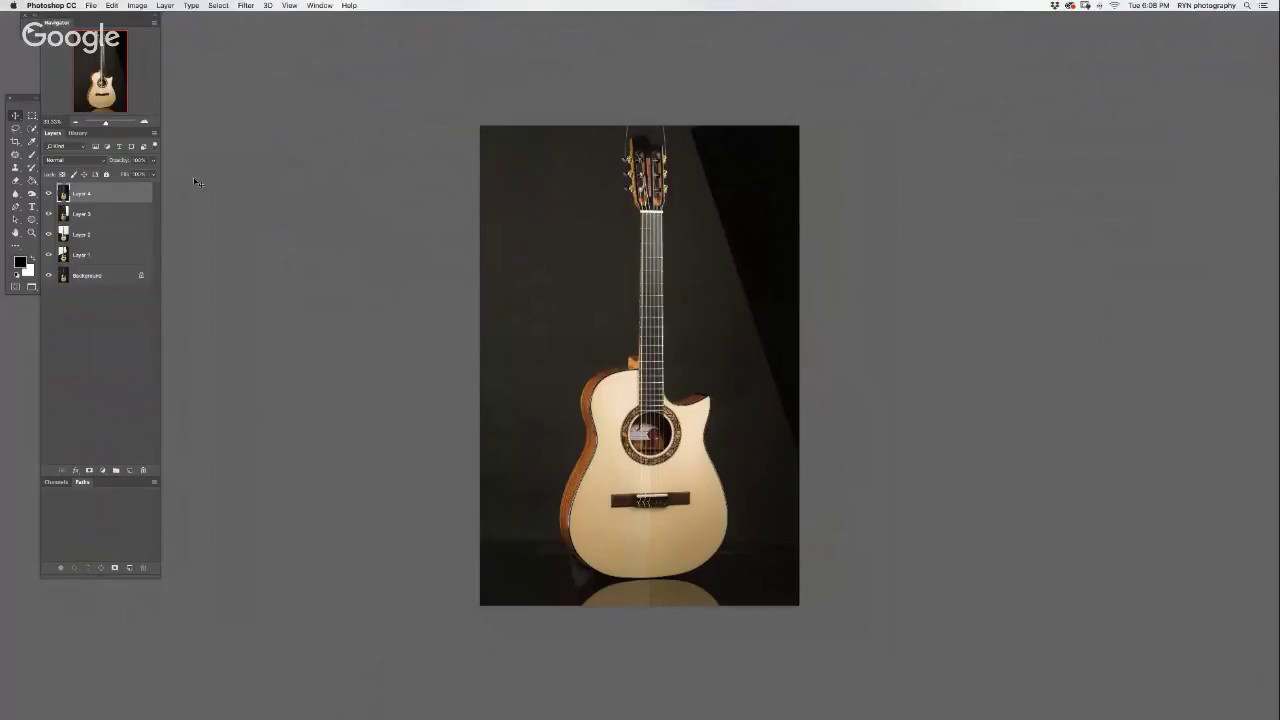
- Zoom around the guitar and toggle Layer 1's visibility to compare its lighting
left_click(145, 122)
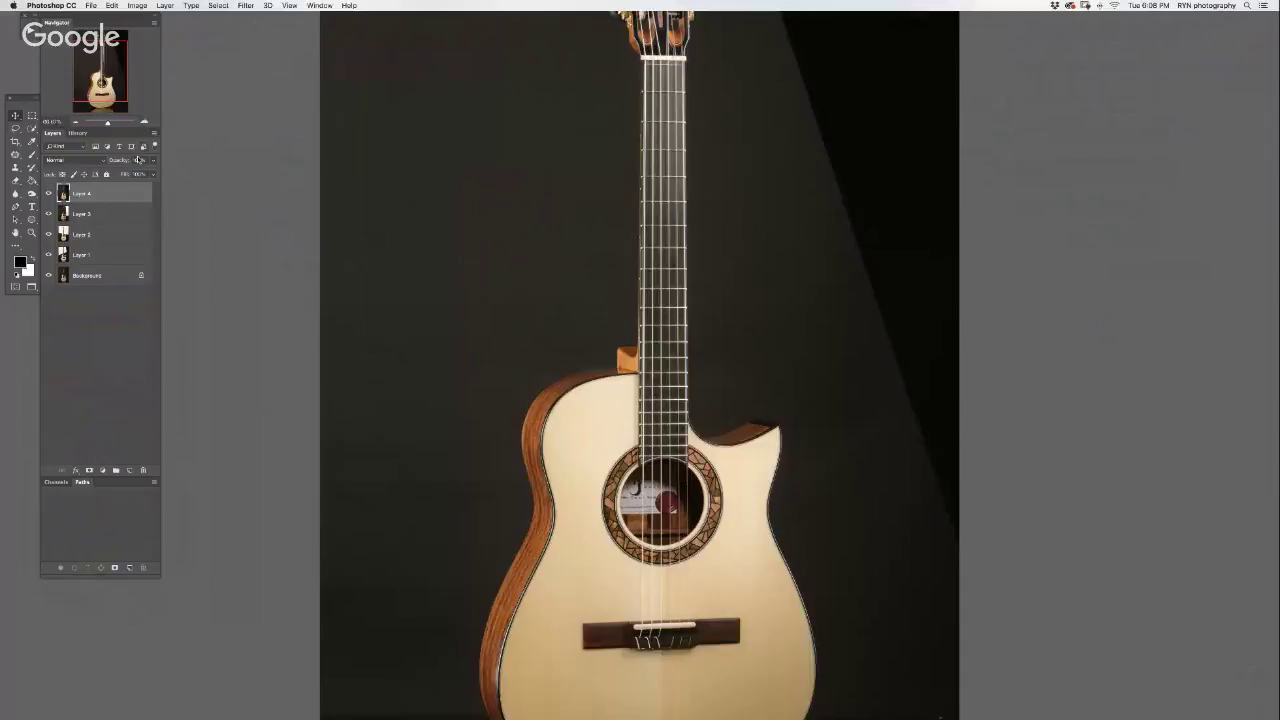
left_click(77, 122)
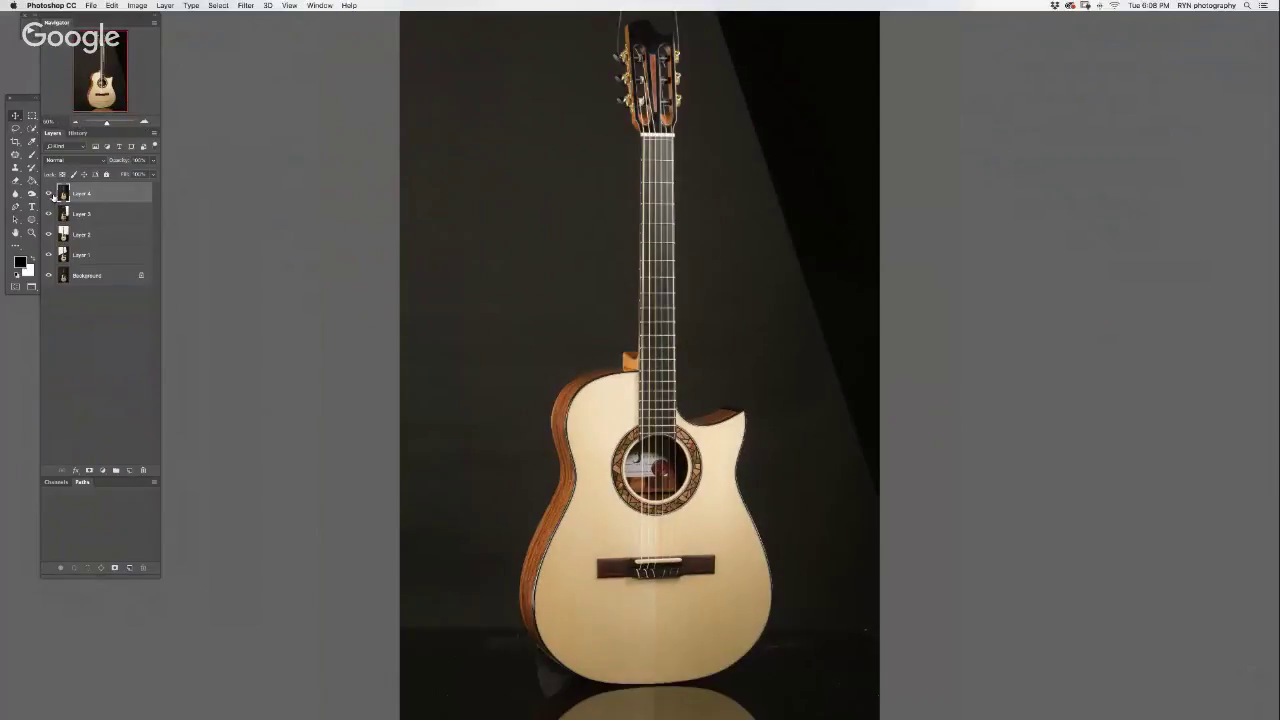
left_click(48, 254)
left_click(48, 254)
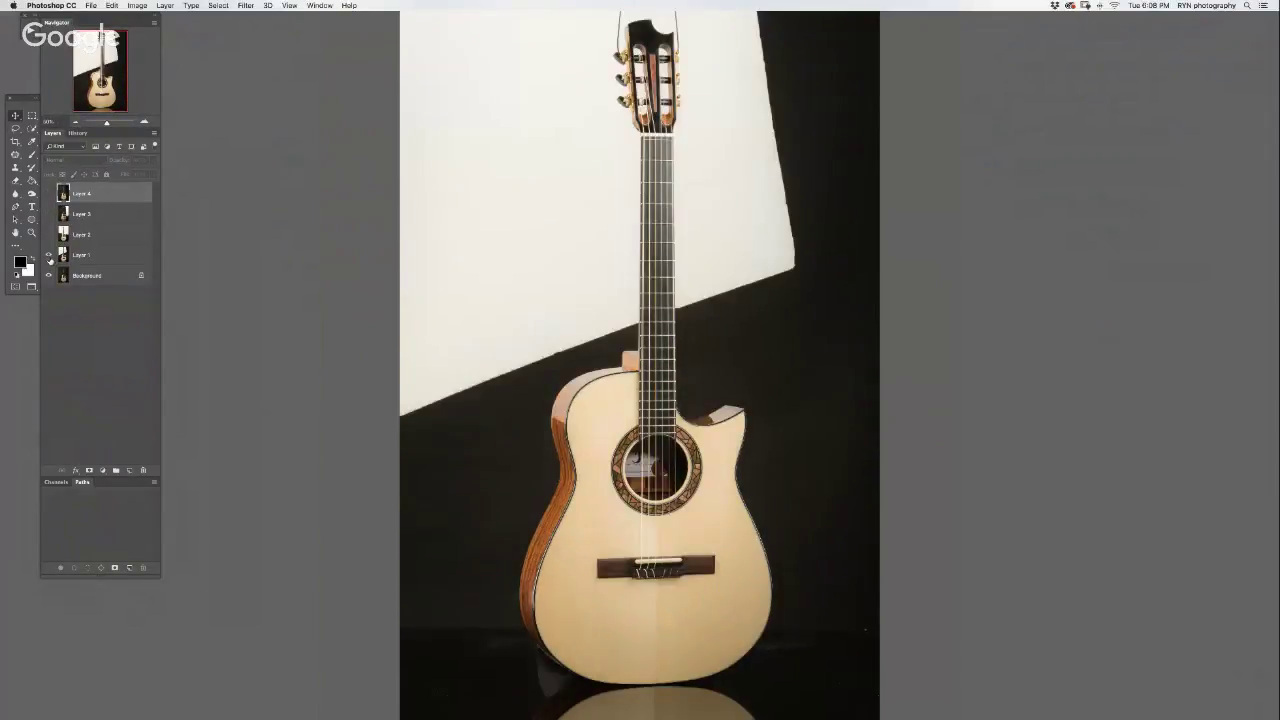
left_click(48, 254)
left_click(48, 254)
- Give Layer 1 a black mask hiding its white backdrop and enlarge the brush
left_click(88, 256)
left_click(91, 470)
key("x")
key("x")
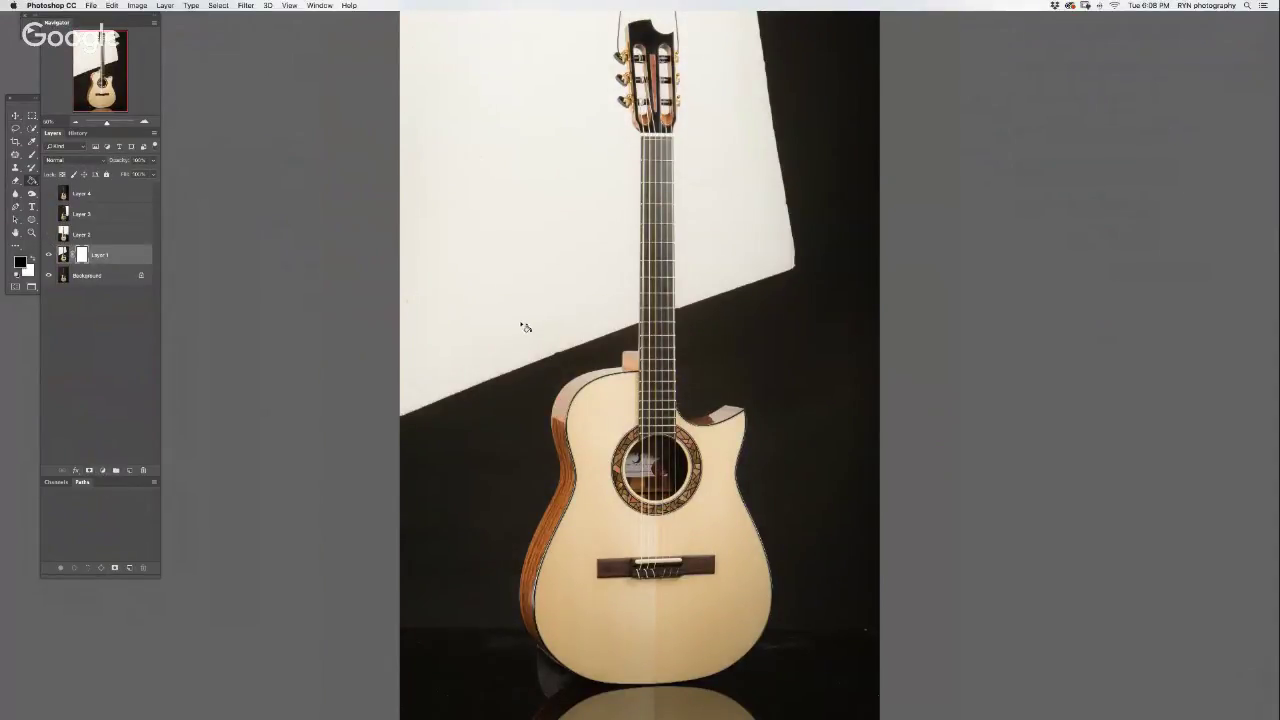
key("alt+BackSpace")
key("x")
mouse_move(534, 348)
left_mouse_down()
mouse_move(566, 396)
mouse_move(630, 358)
mouse_move(740, 410)
left_mouse_up()
key("x")
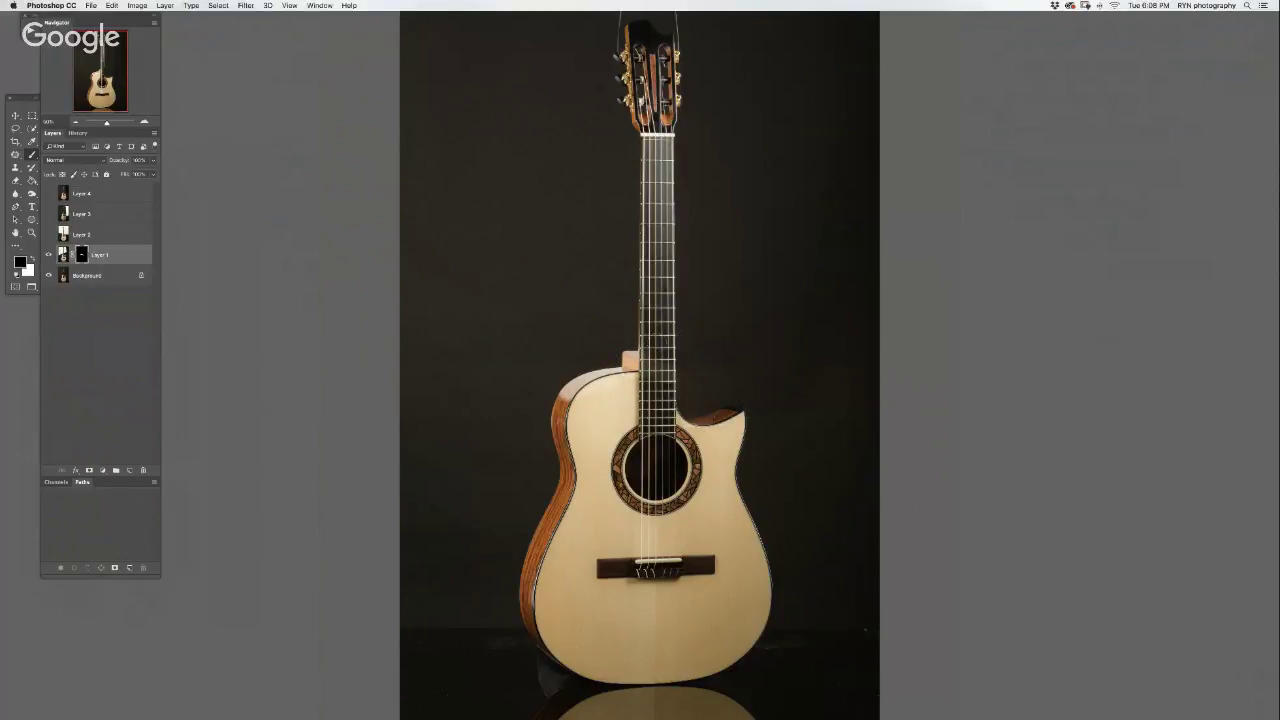
- Zoom in on the cutaway and paint black on Layer 1's mask to restore the wood side
scroll(607, 349, "up", 2)
scroll(607, 349, "up", 5)
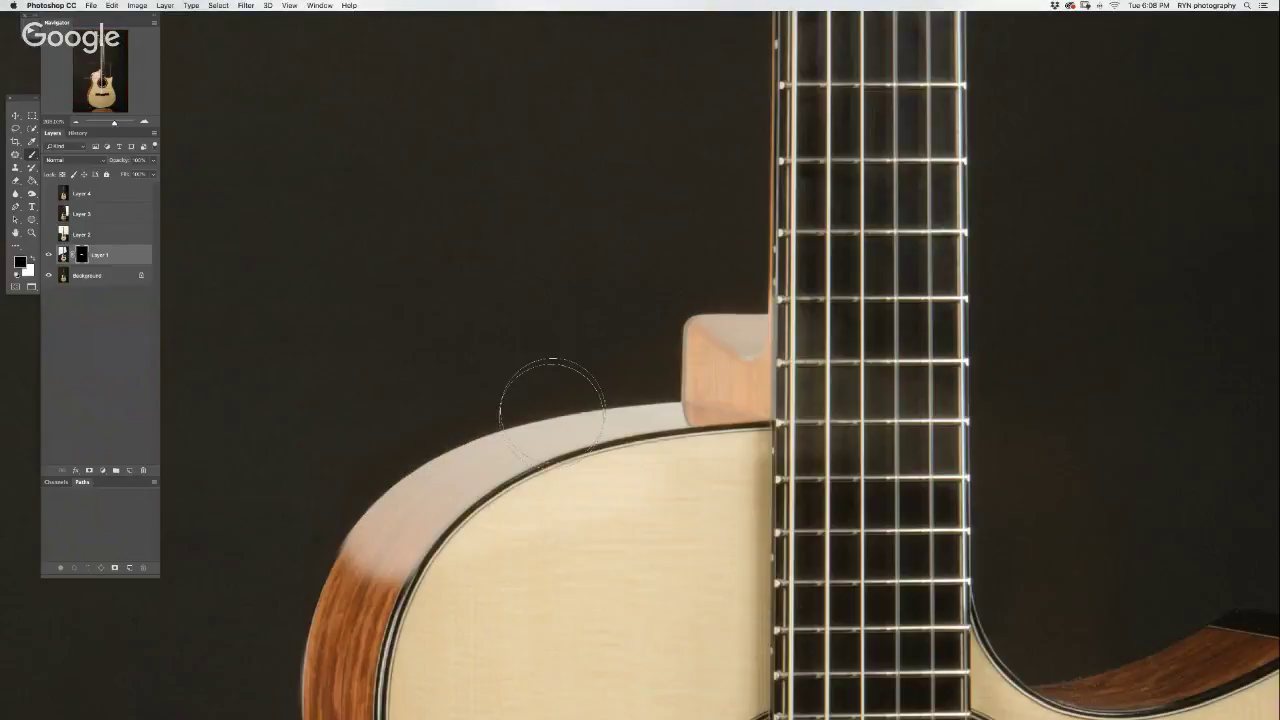
left_click_drag(552, 405, 549, 343)
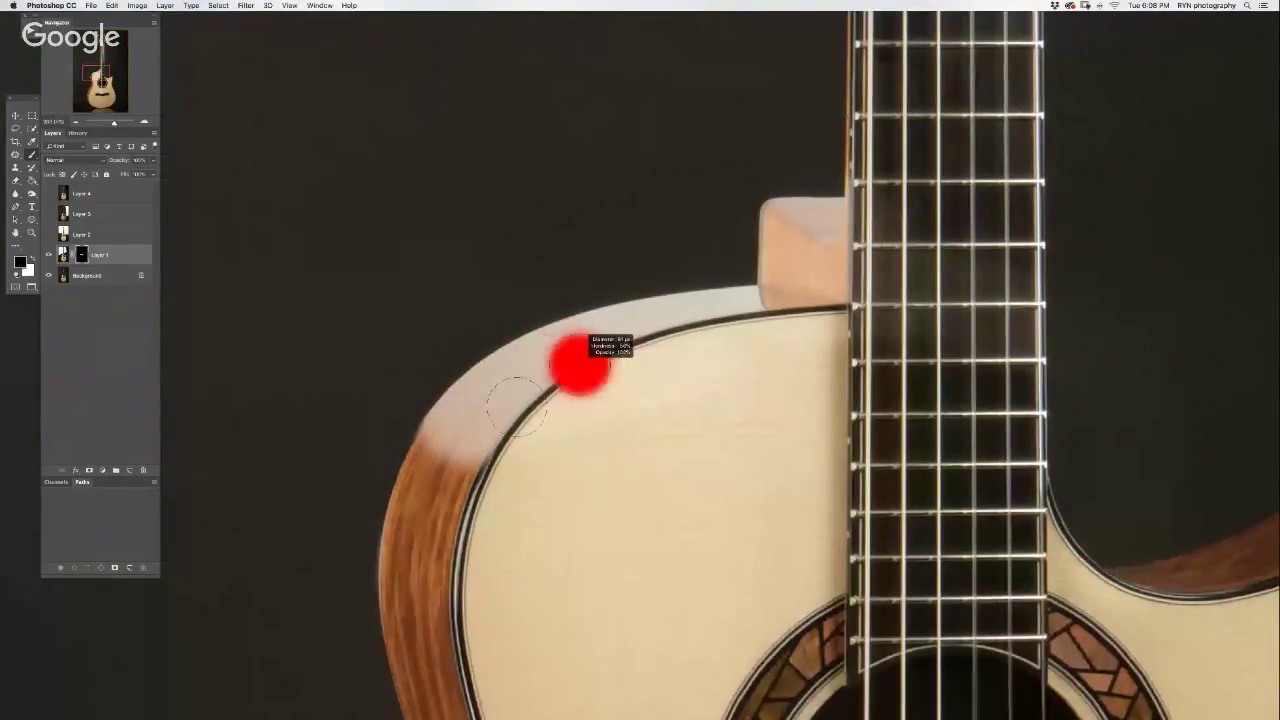
key("x")
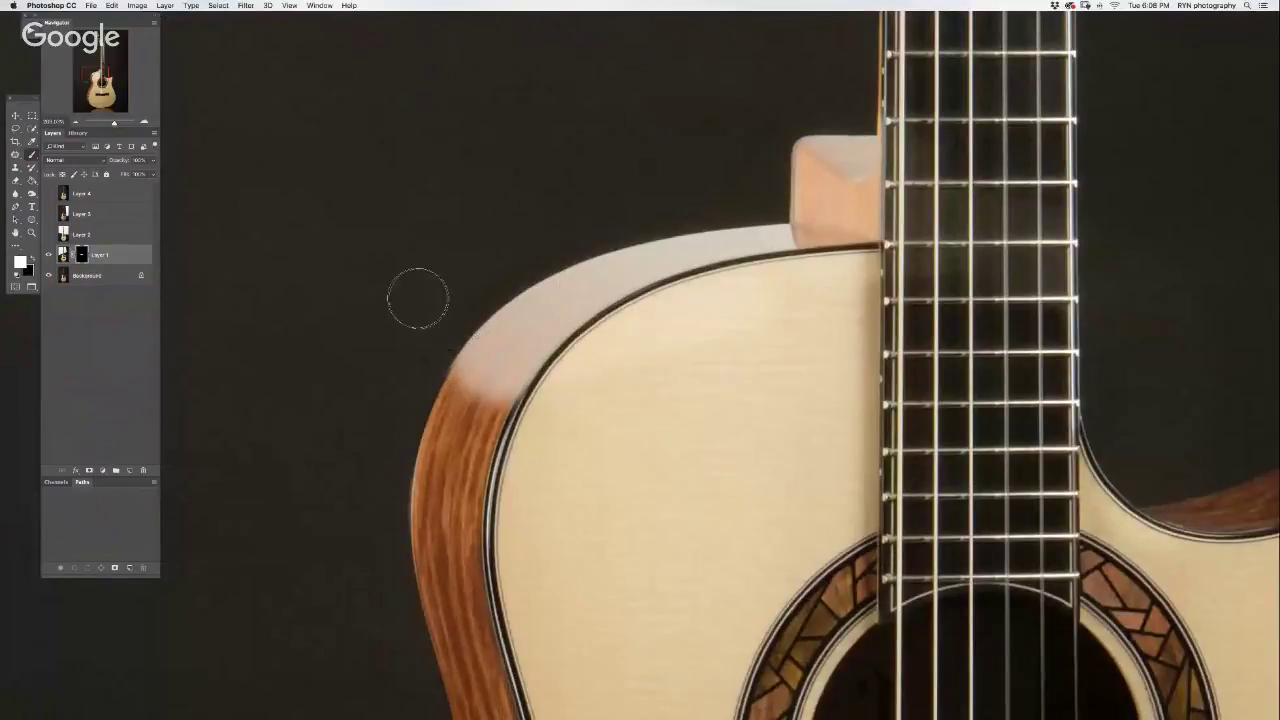
key("x")
left_click_drag(495, 296, 575, 395)
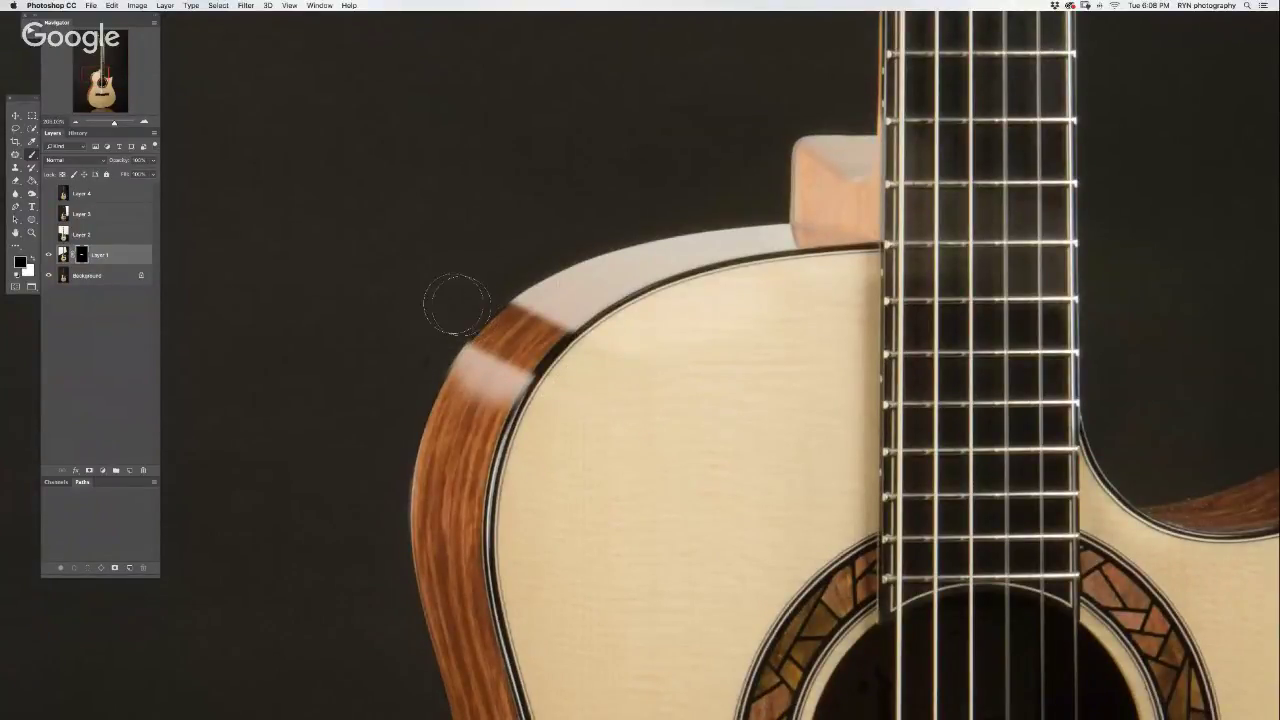
left_click_drag(455, 306, 595, 315)
left_click_drag(525, 350, 478, 398)
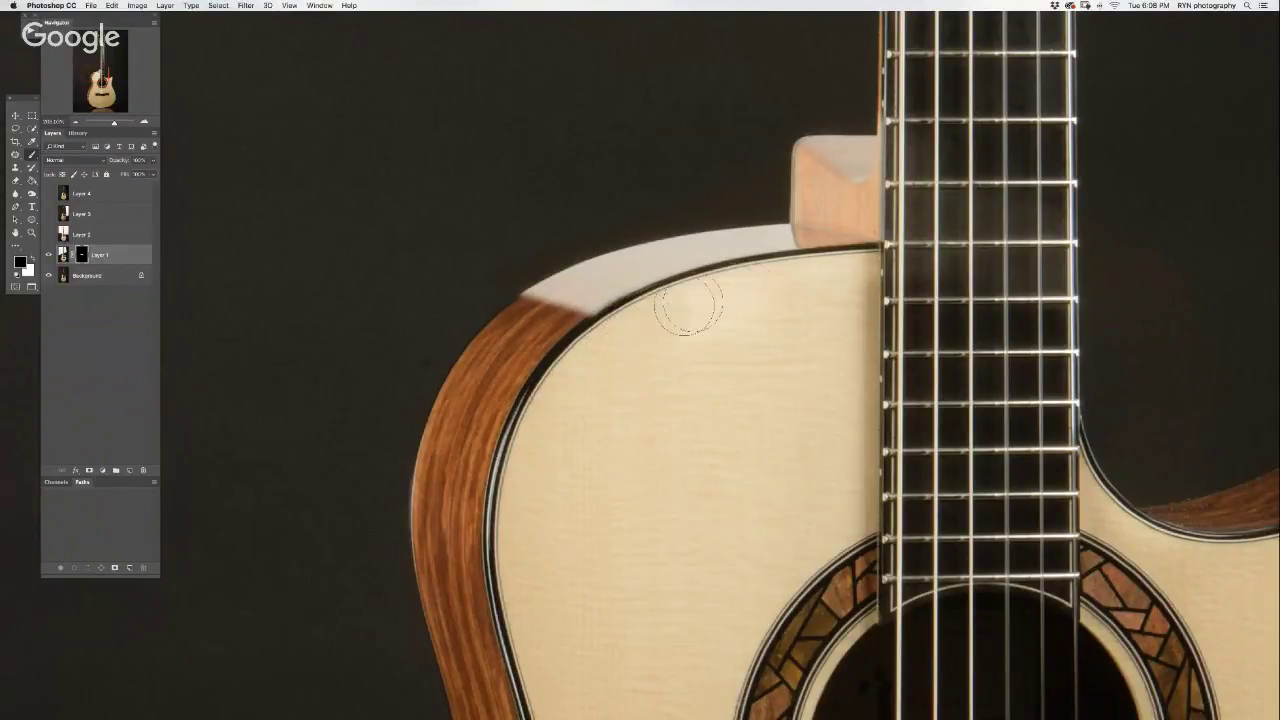
- Restore the neck heel's wood colour with a ~40 px brush and lower Layer 1's opacity
key("x")
left_click_drag(609, 265, 715, 242)
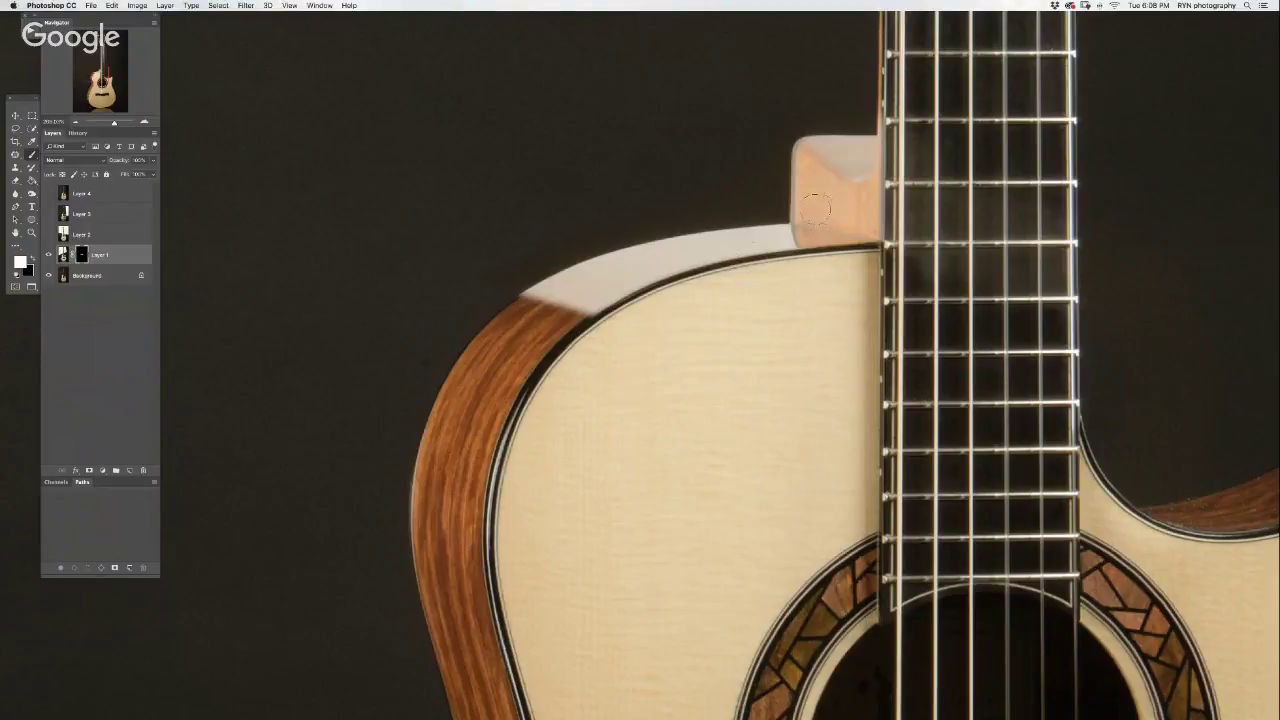
key("x")
mouse_move(815, 209)
left_mouse_down()
mouse_move(806, 234)
mouse_move(882, 130)
left_mouse_up()
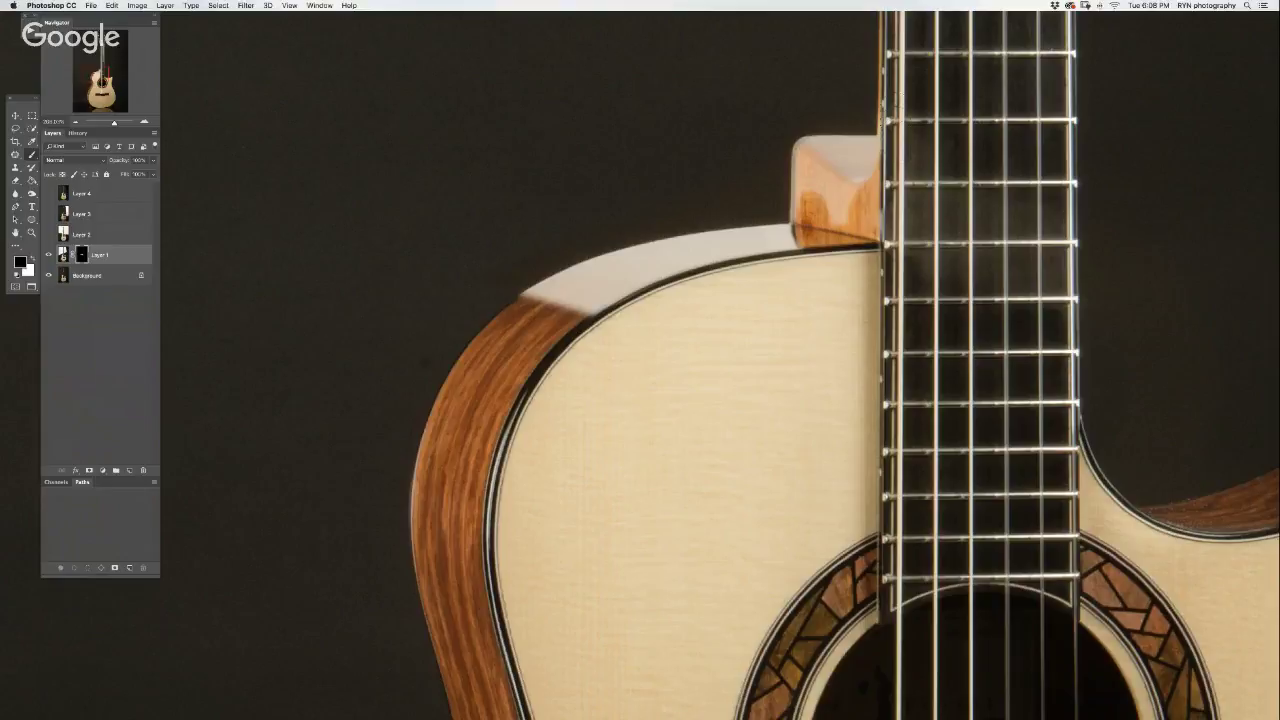
mouse_move(893, 215)
left_mouse_down()
mouse_move(895, 183)
mouse_move(844, 196)
mouse_move(783, 145)
left_mouse_up()
mouse_move(796, 188)
left_mouse_down()
mouse_move(835, 213)
mouse_move(794, 220)
left_mouse_up()
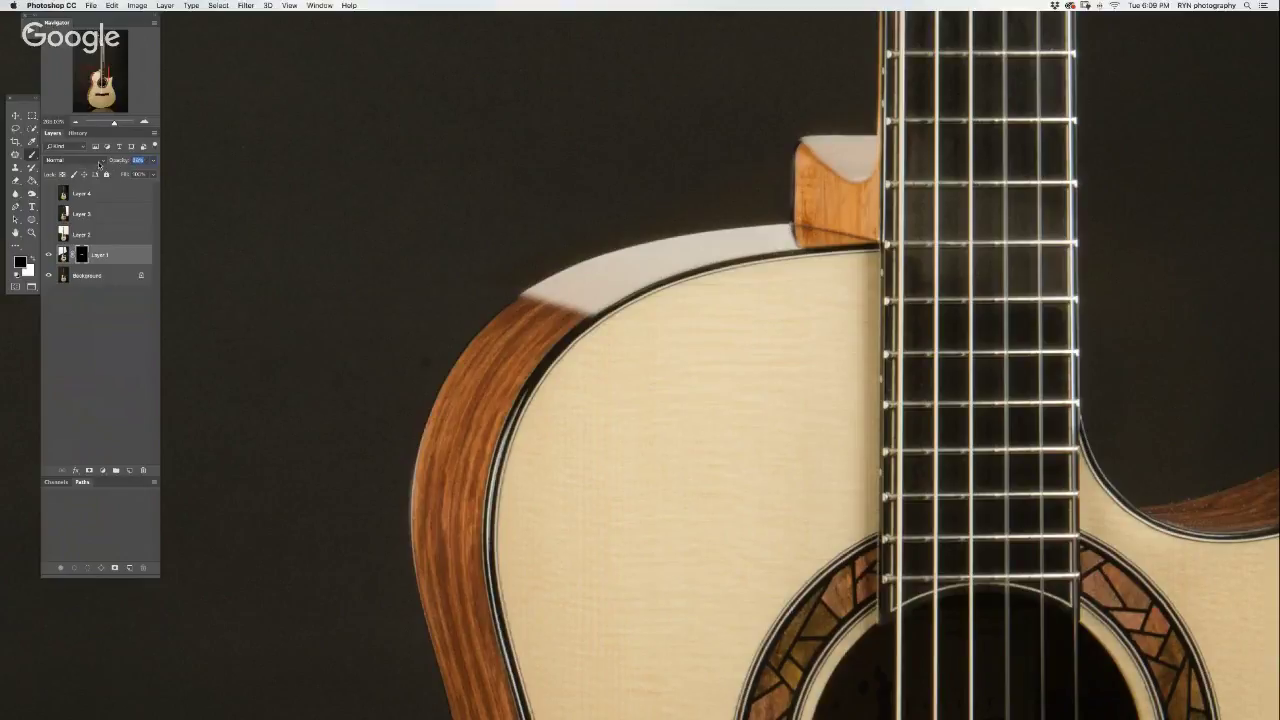
left_click_drag(99, 163, 87, 165)
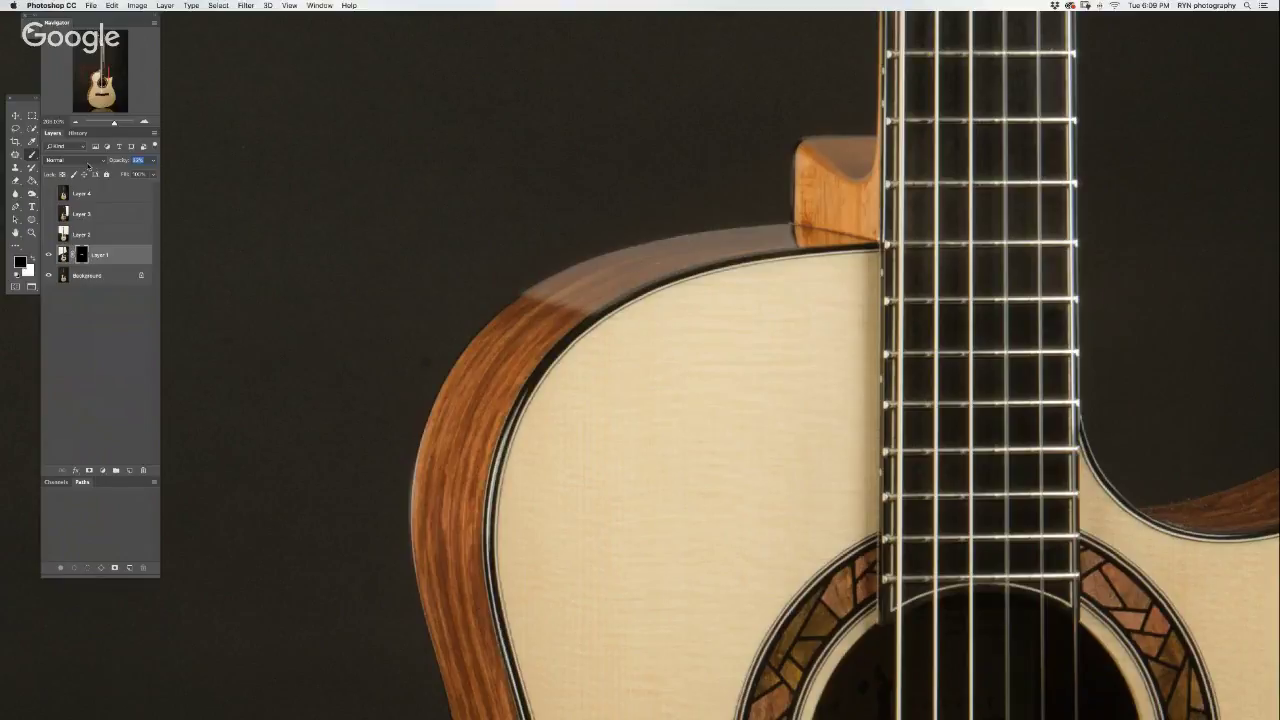
left_click(93, 234)
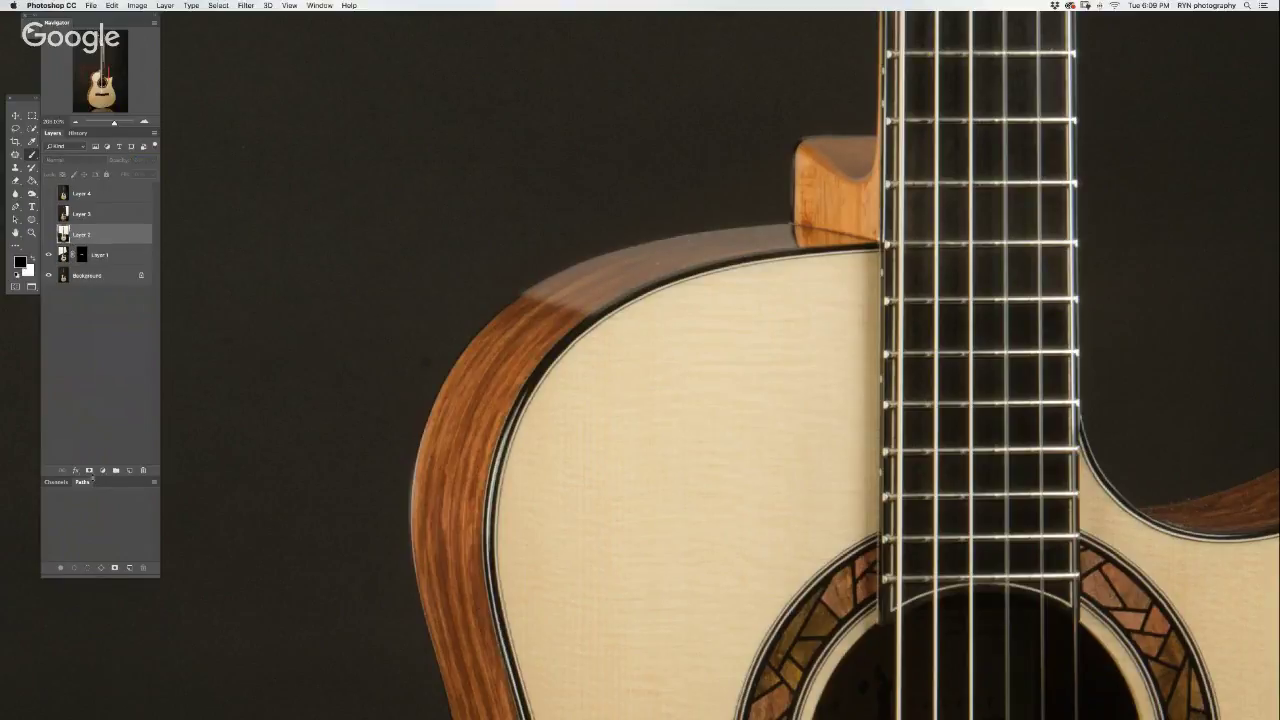
- Give Layer 2 a black mask and paint white to light the cutaway edge and bevel
left_click(88, 470)
left_click(48, 234)
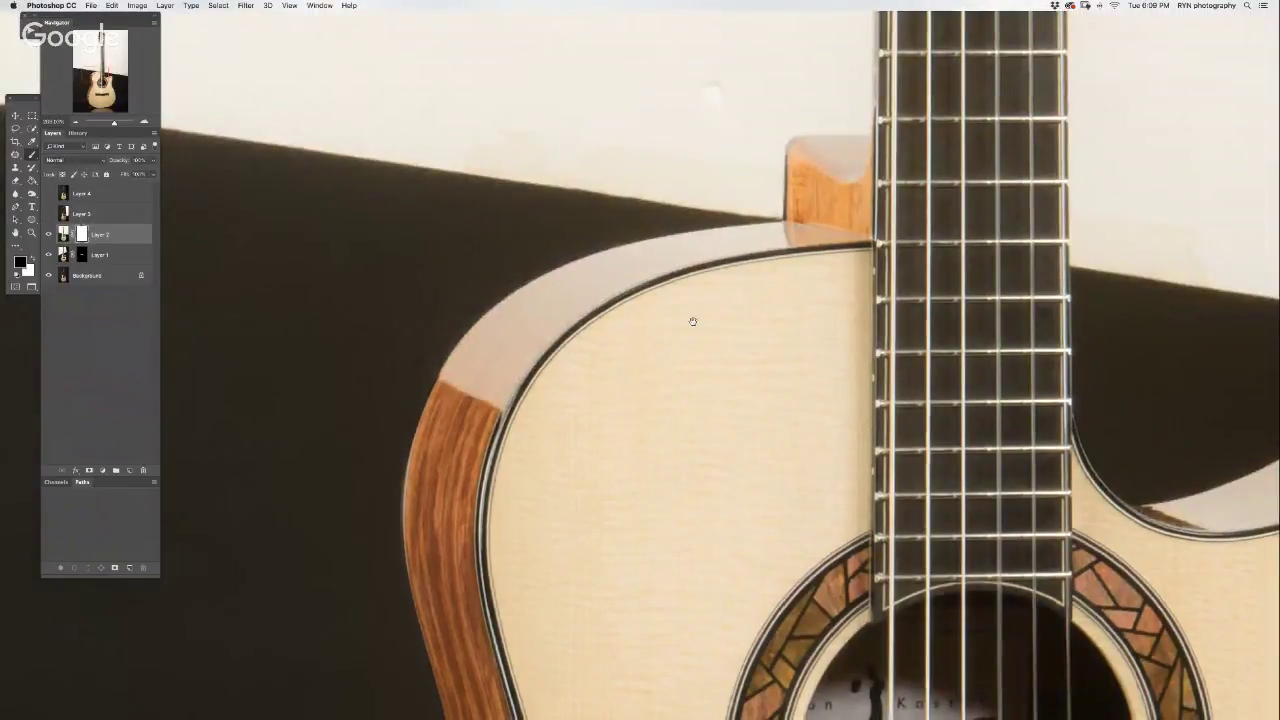
scroll(662, 316, "right", 8)
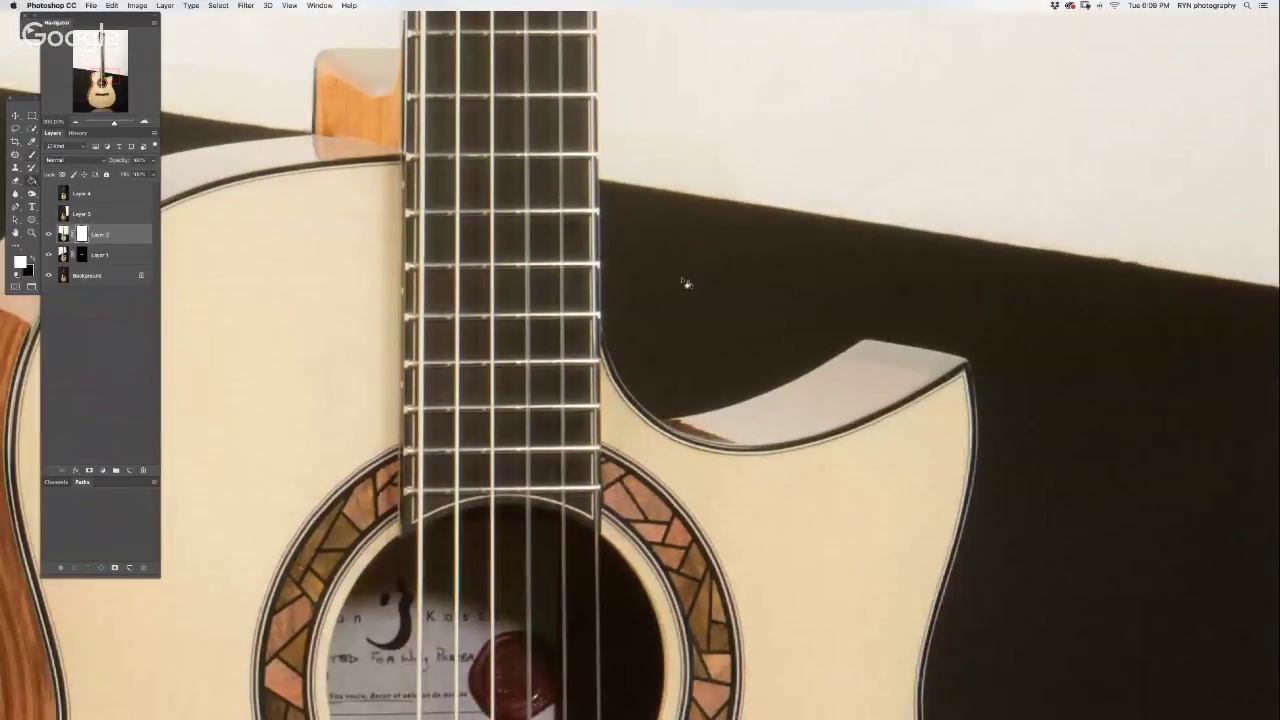
key("ctrl+i")
key("x")
mouse_move(685, 415)
left_mouse_down()
mouse_move(872, 340)
mouse_move(892, 412)
left_mouse_up()
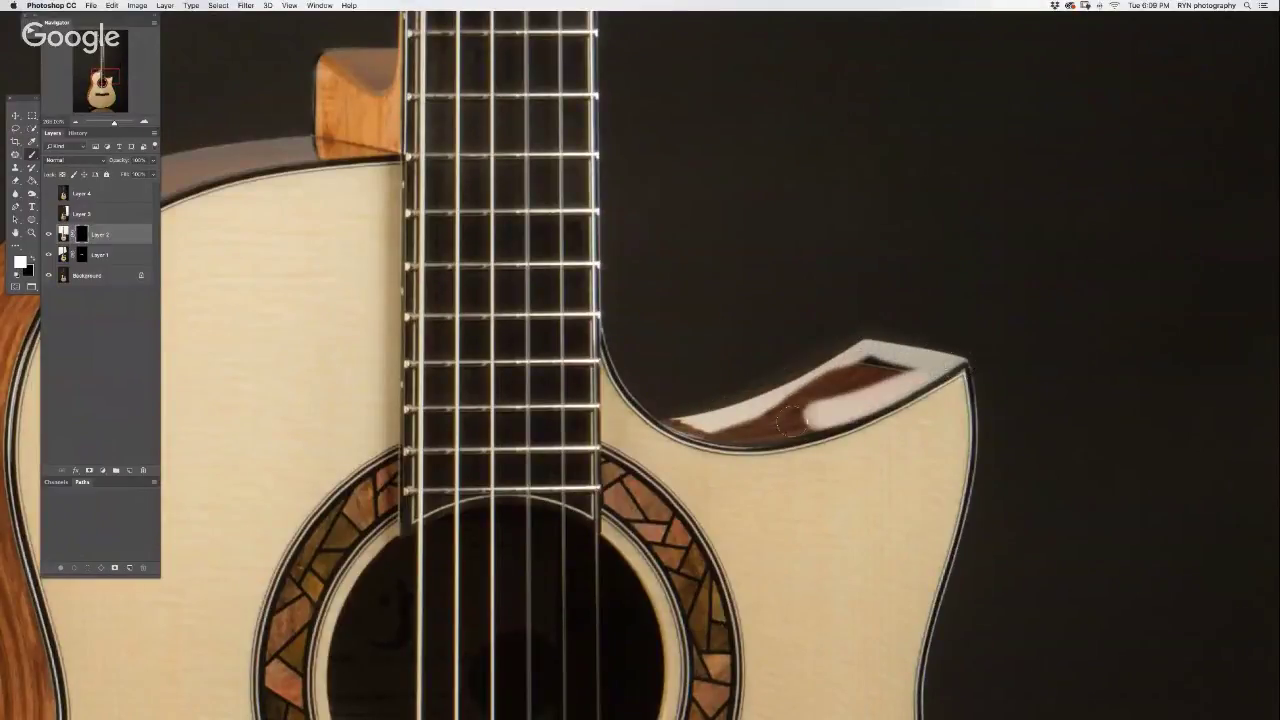
mouse_move(905, 368)
left_mouse_down()
mouse_move(815, 388)
mouse_move(700, 452)
mouse_move(860, 438)
mouse_move(953, 396)
left_mouse_up()
key("x")
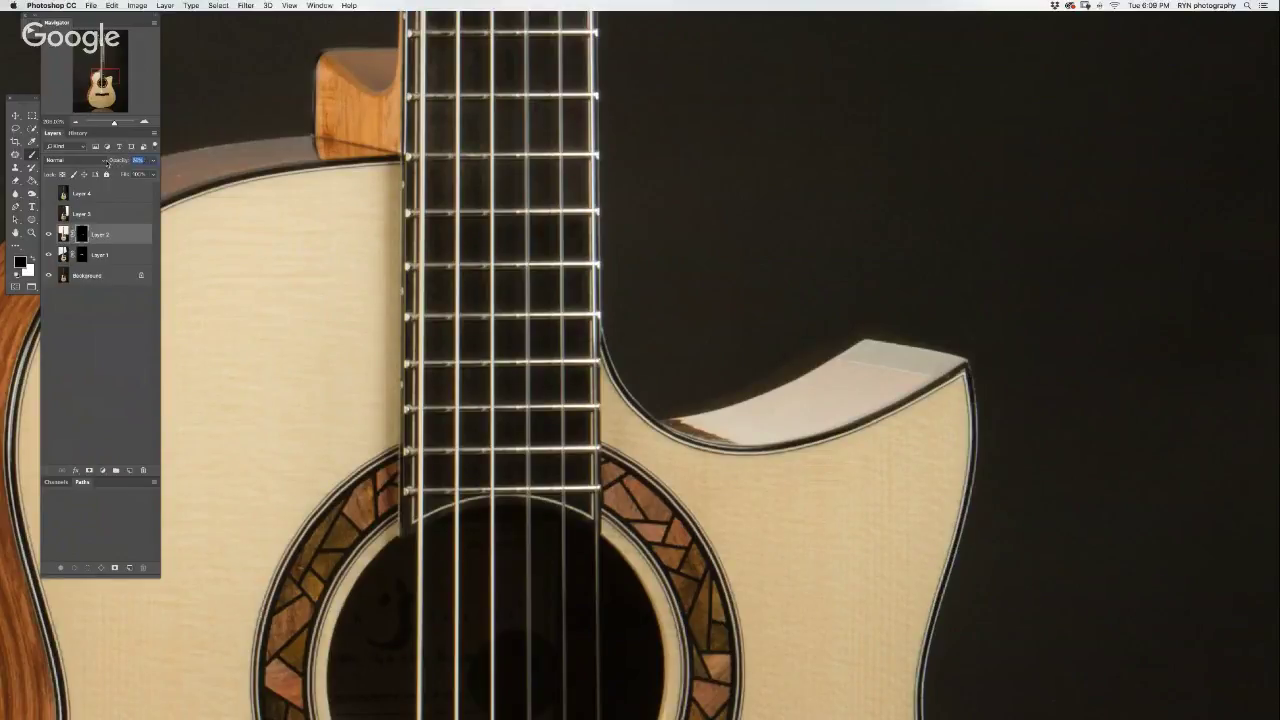
- Set Layer 2's opacity to 100, then down to 47%
type("100")
key("Return")
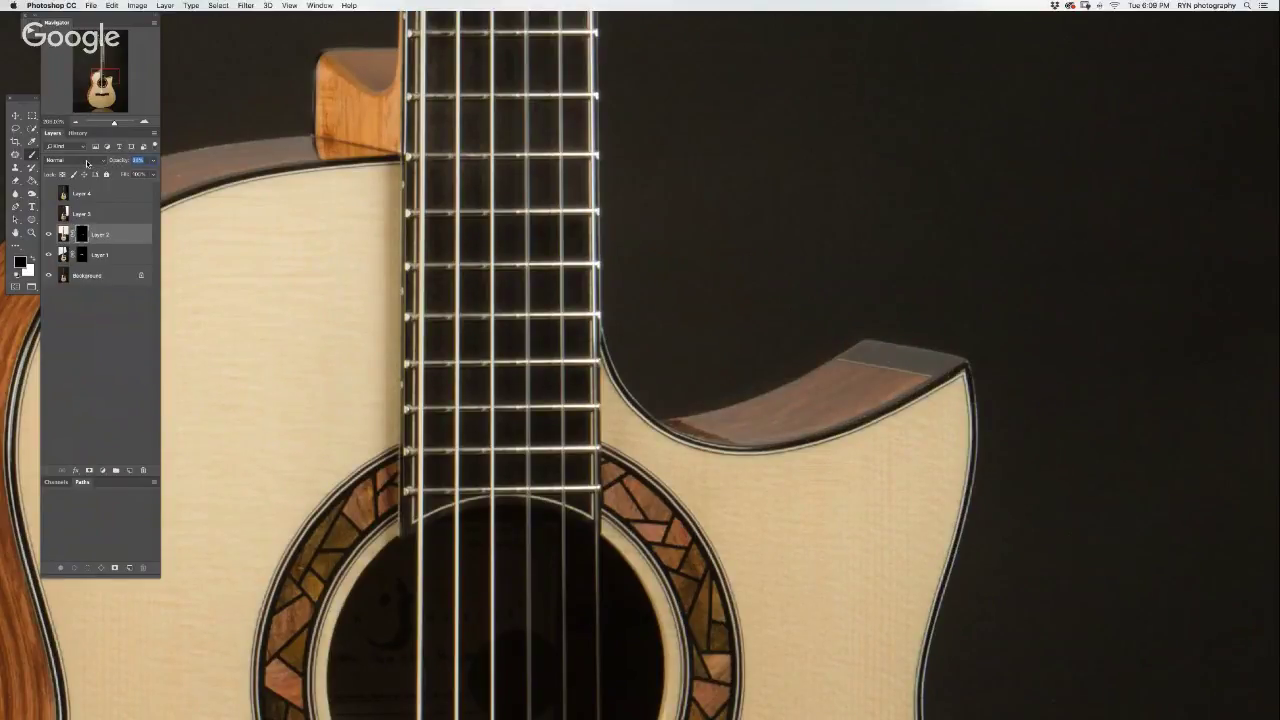
type("47")
key("Return")
- Select Layer 3, frame the headstock, and toggle Layers 3 and 4 to compare exposures
left_click(75, 216)
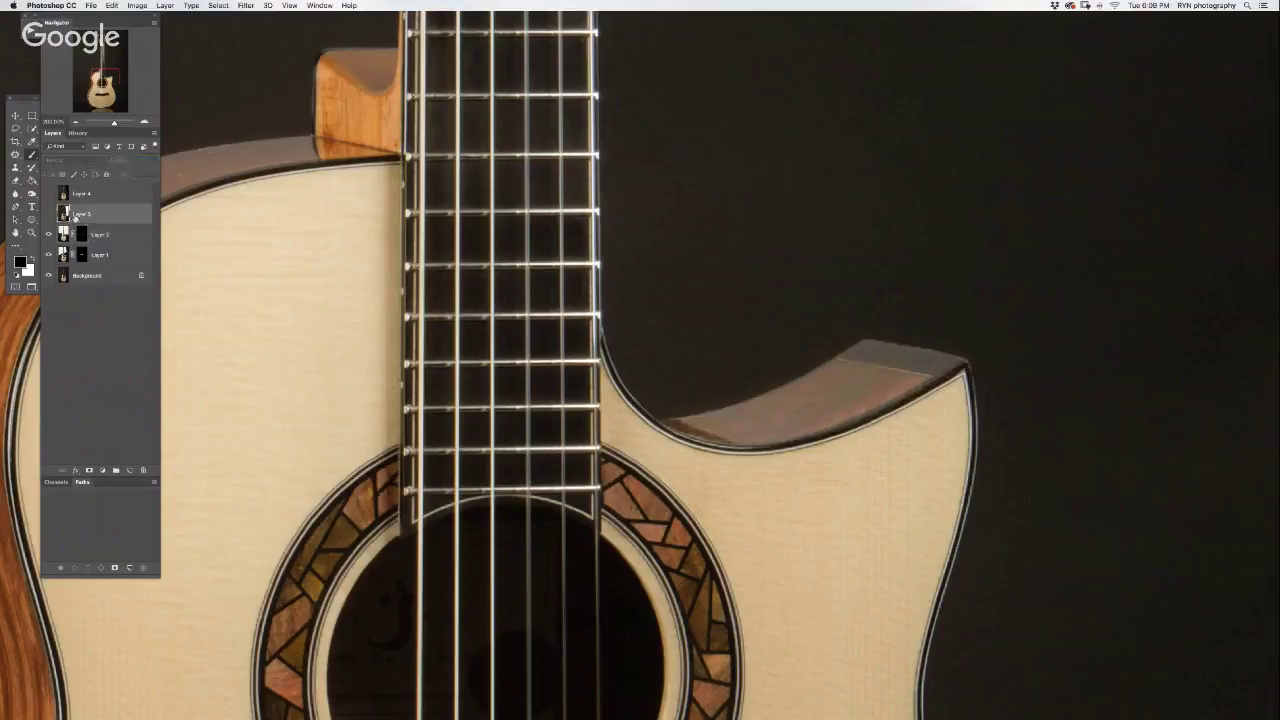
left_click_drag(100, 78, 112, 40)
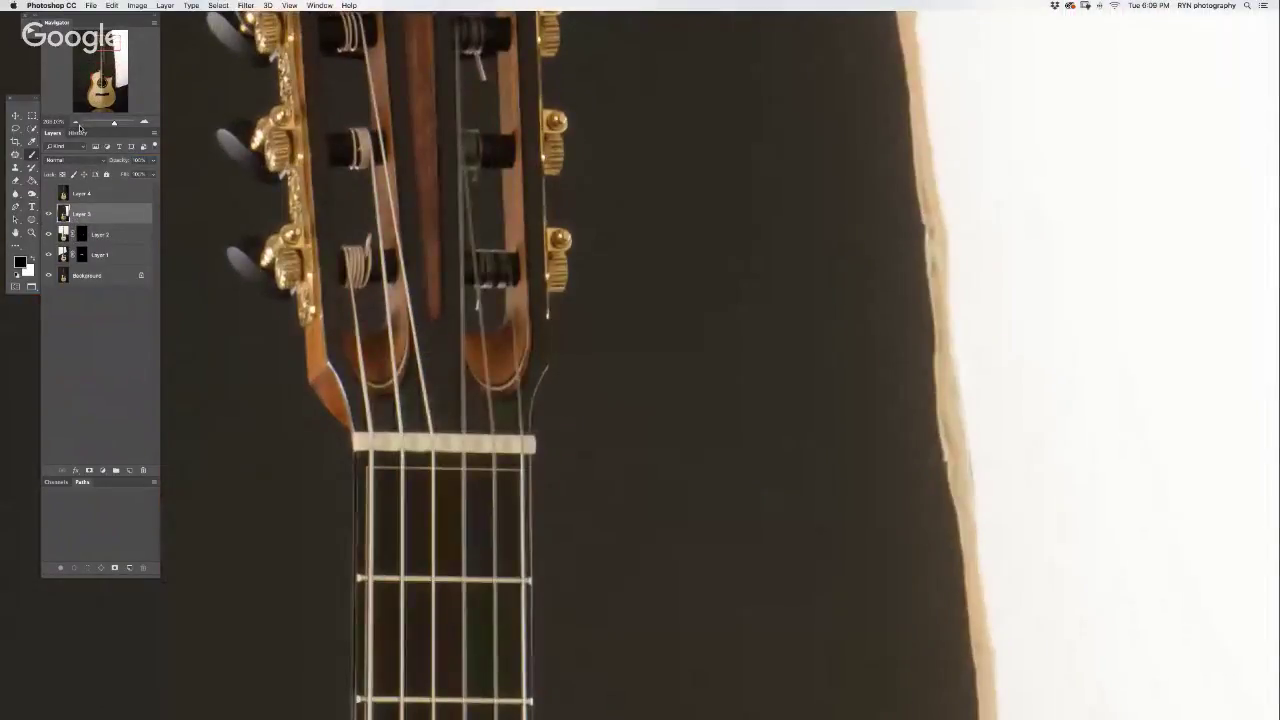
left_click(76, 124)
left_click(76, 124)
scroll(346, 403, "down", 3)
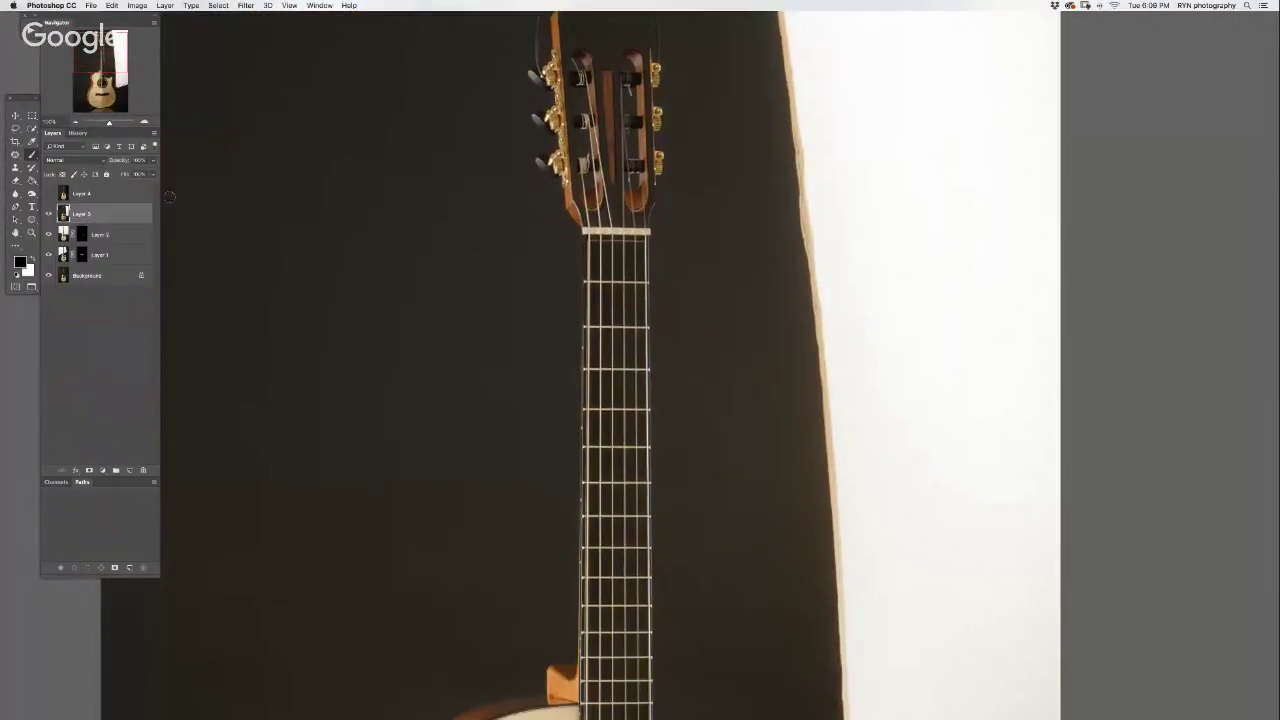
left_click(48, 215)
left_click(48, 215)
left_click(48, 214)
left_click(48, 215)
left_click(48, 215)
left_click(48, 214)
left_click(48, 193)
left_click(48, 193)
- Add a black mask to Layer 3 and duplicate it as Layer 3 copy
left_click(89, 470)
key("g")
key("x")
key("x")
key("alt+BackSpace")
key("x")
key("b")
scroll(256, 254, "down", 3)
scroll(256, 254, "down", 2)
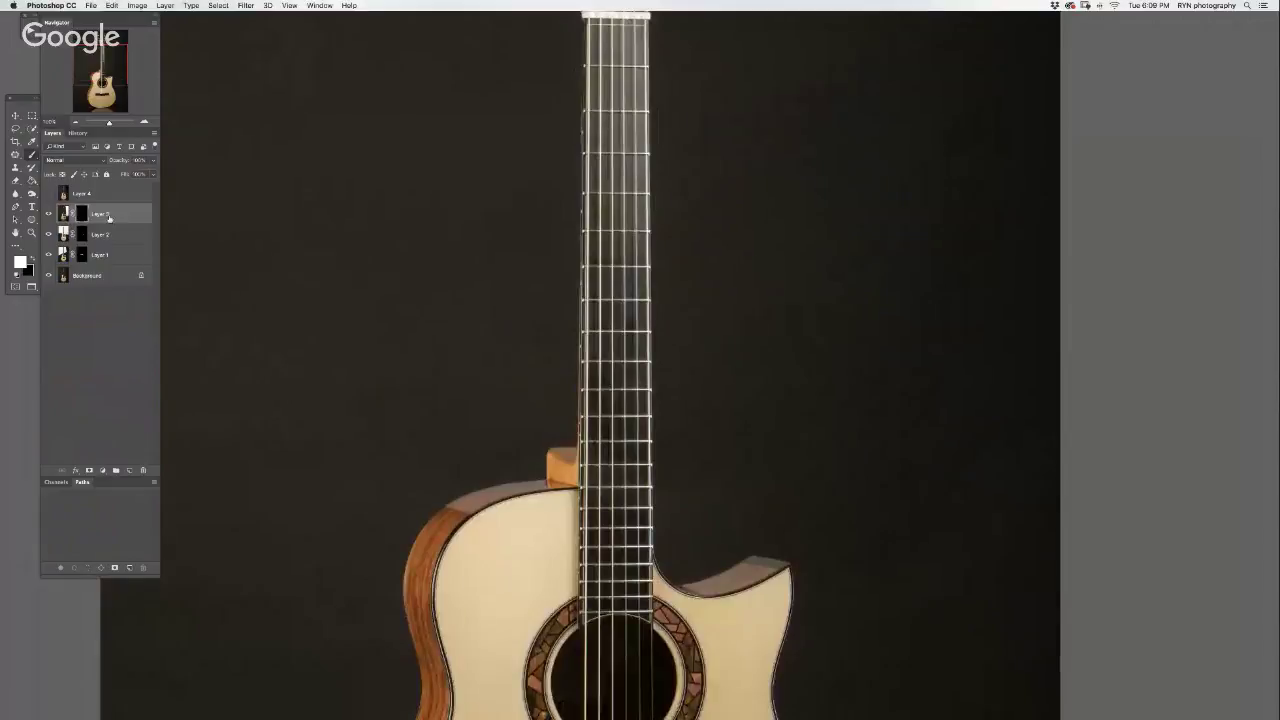
left_click_drag(100, 213, 129, 470)
key("x")
- Zoom in on the headstock and paint Layer 3's mask white along its top and right edge
left_click(82, 235)
key("x")
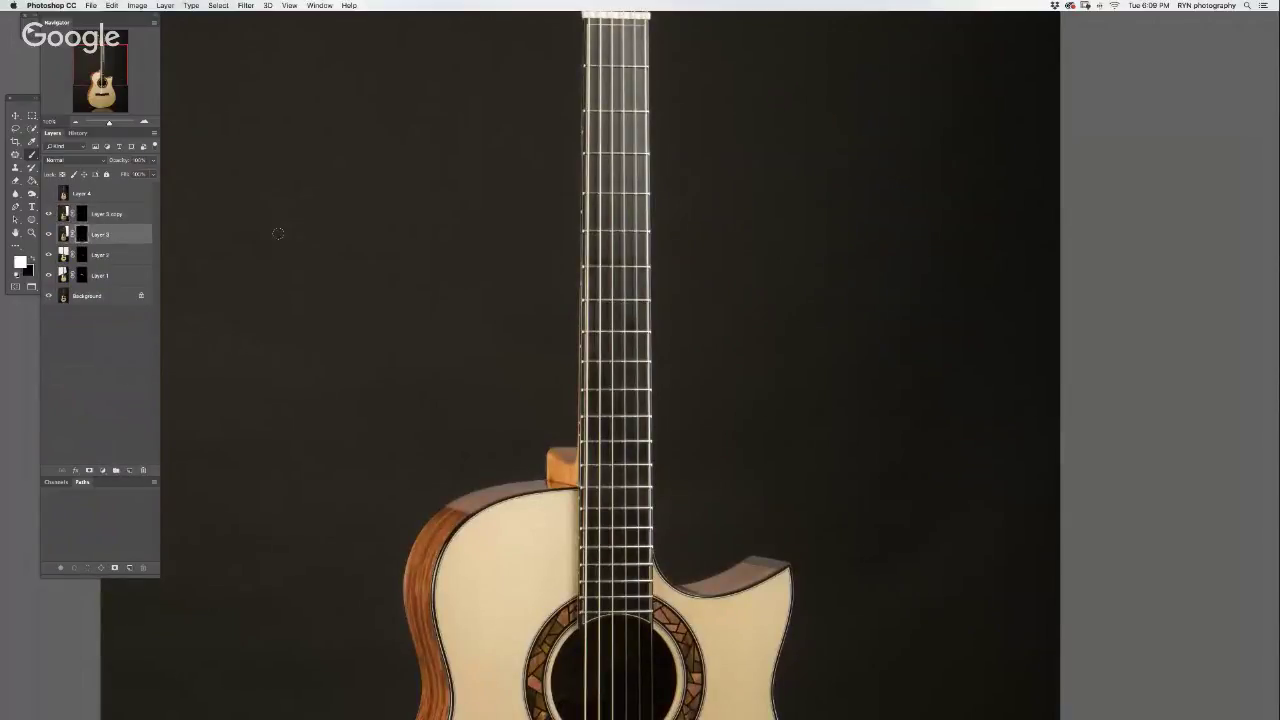
scroll(594, 374, "down", 2)
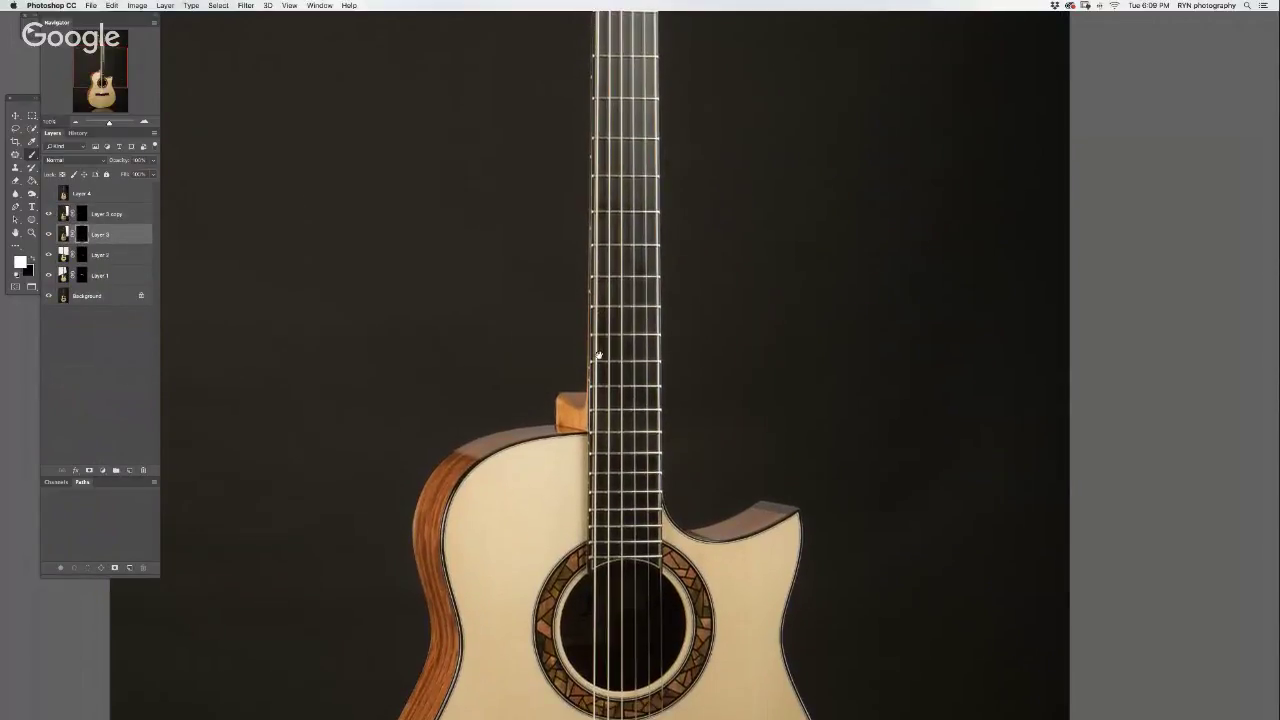
scroll(593, 377, "up", 5)
scroll(560, 350, "up", 3)
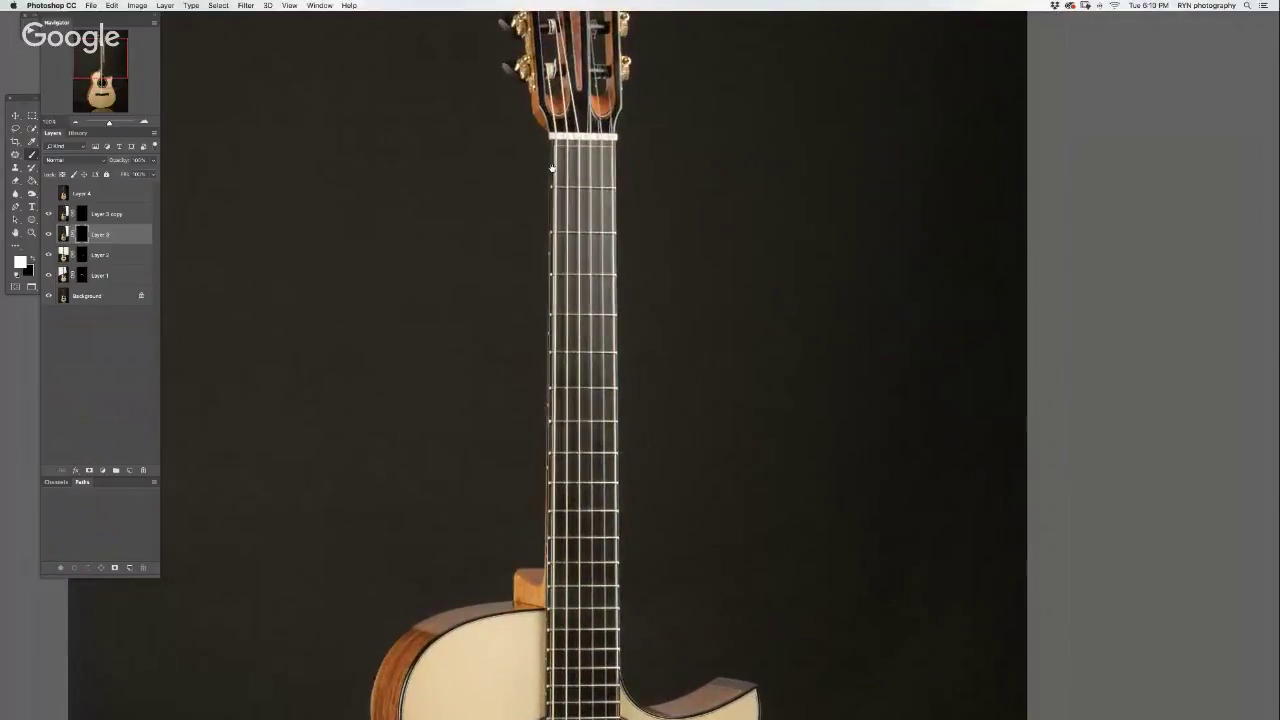
scroll(526, 333, "right", 2)
scroll(526, 333, "up", 3)
scroll(526, 333, "right", 1)
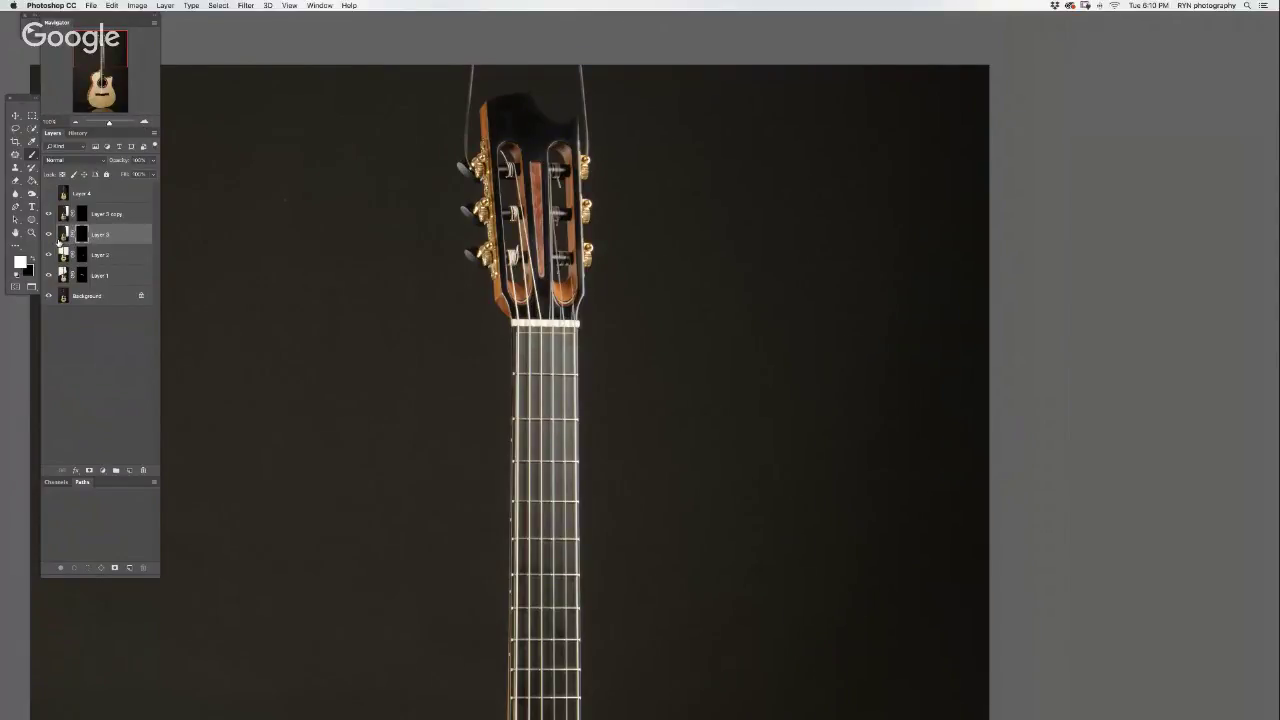
left_click(145, 122)
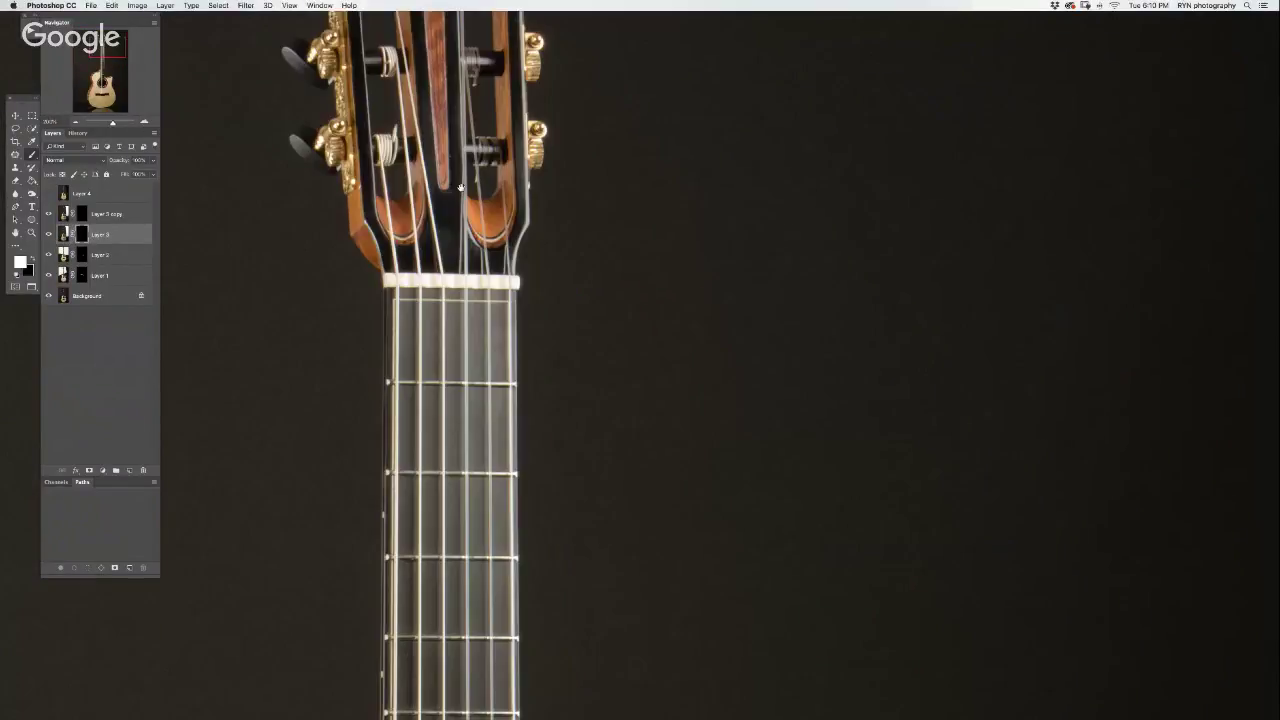
scroll(400, 200, "up", 4)
scroll(400, 200, "left", 1)
left_click(432, 240)
key("bracketright")
key("bracketright")
key("bracketright")
mouse_move(462, 68)
left_mouse_down()
mouse_move(600, 232)
mouse_move(600, 420)
left_mouse_up()
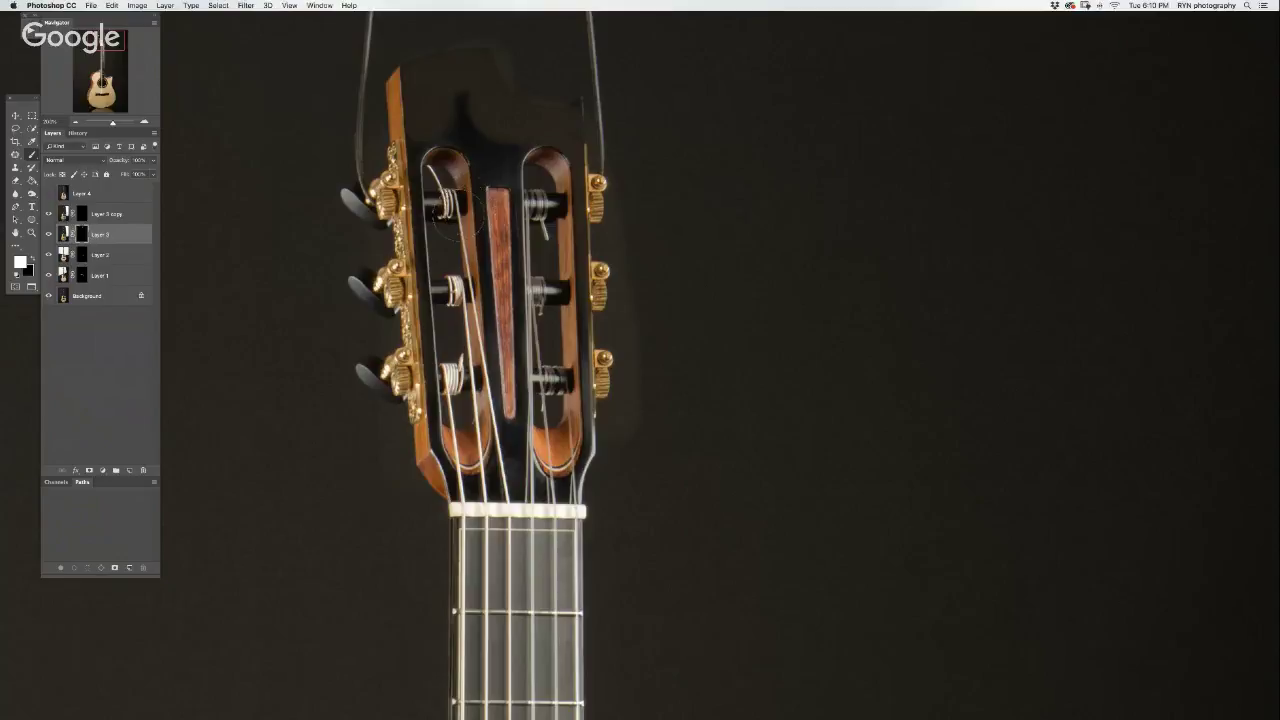
- Reveal the brighter right-hand tuners and mask out the bright edge down the headstock's right side
key("x")
key("ctrl+z")
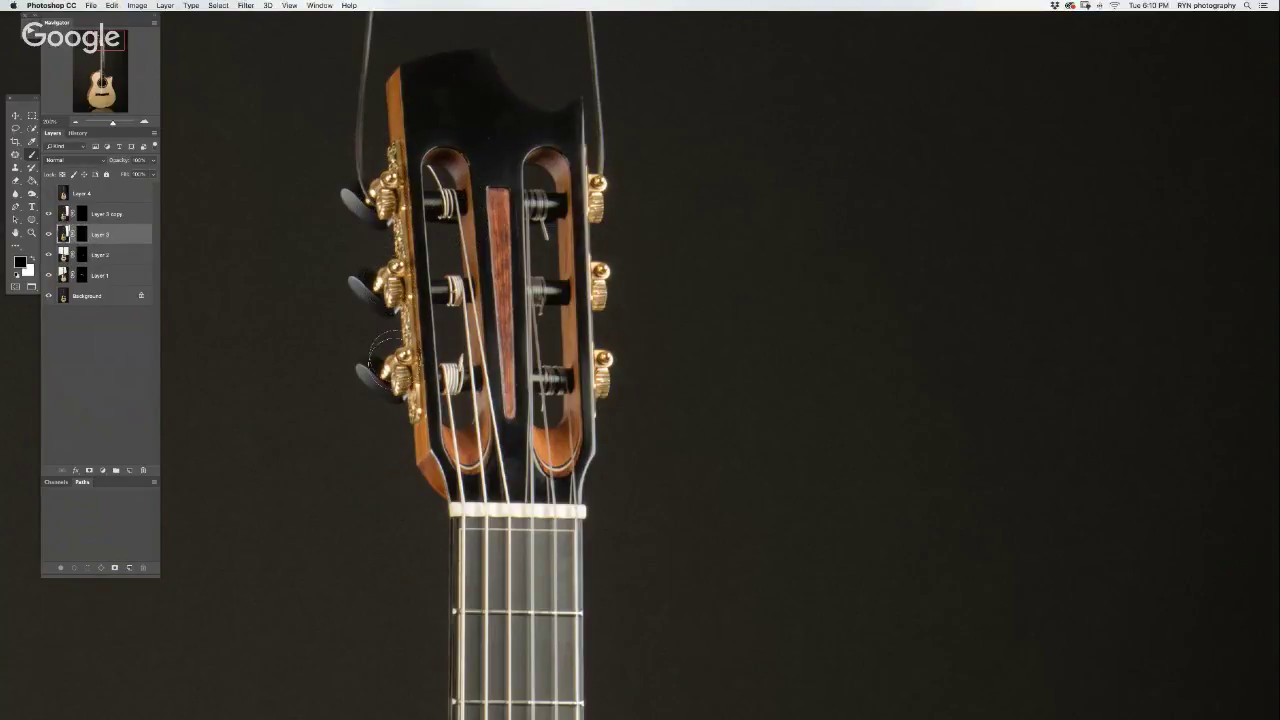
key("x")
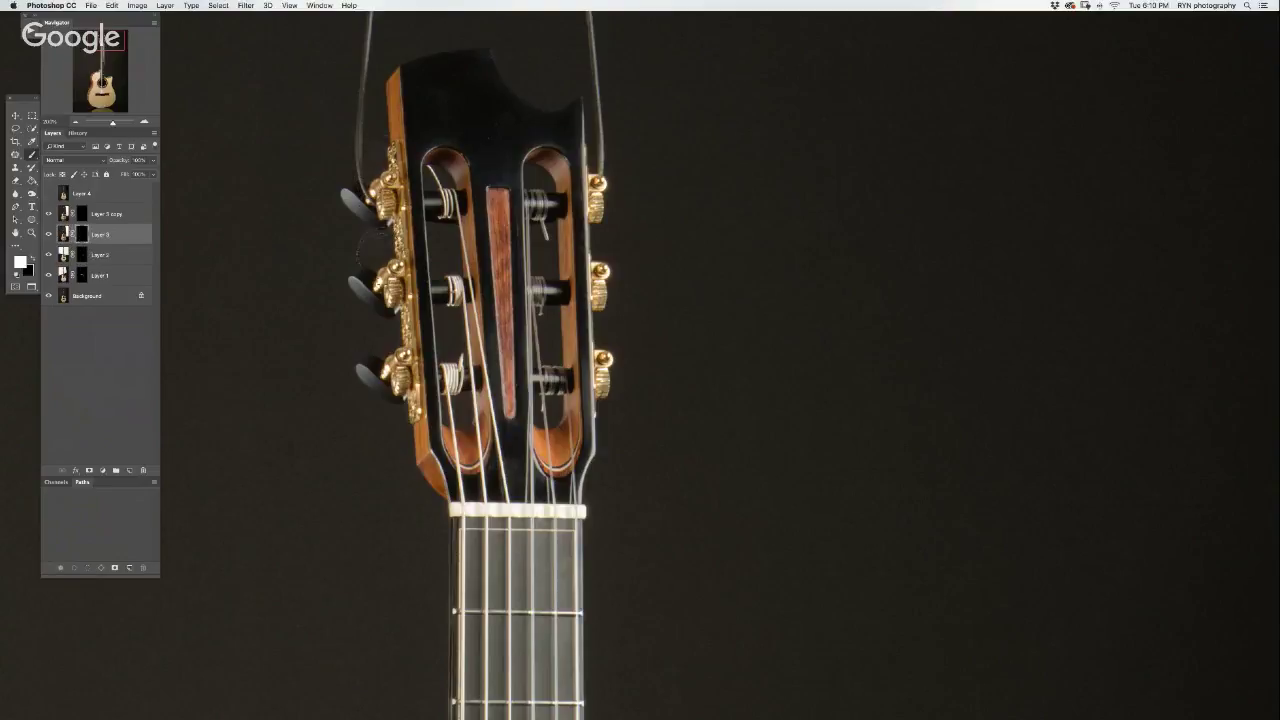
left_click_drag(607, 160, 615, 367)
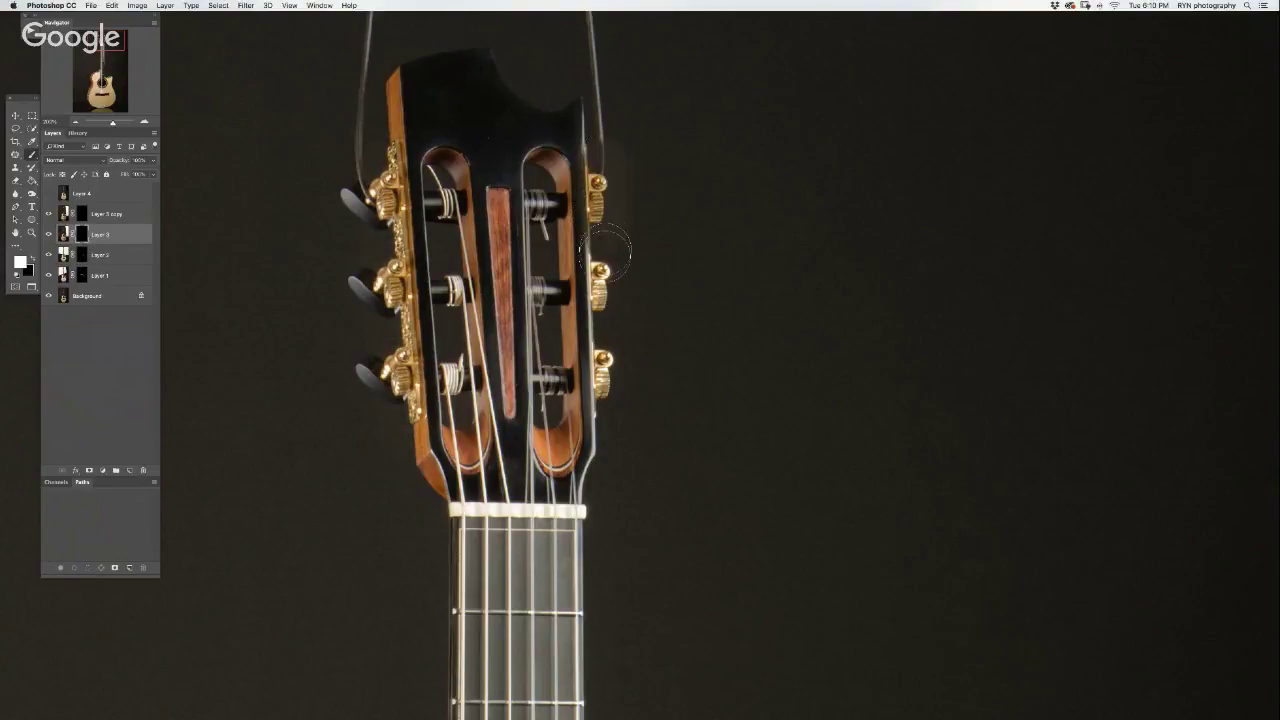
key("x")
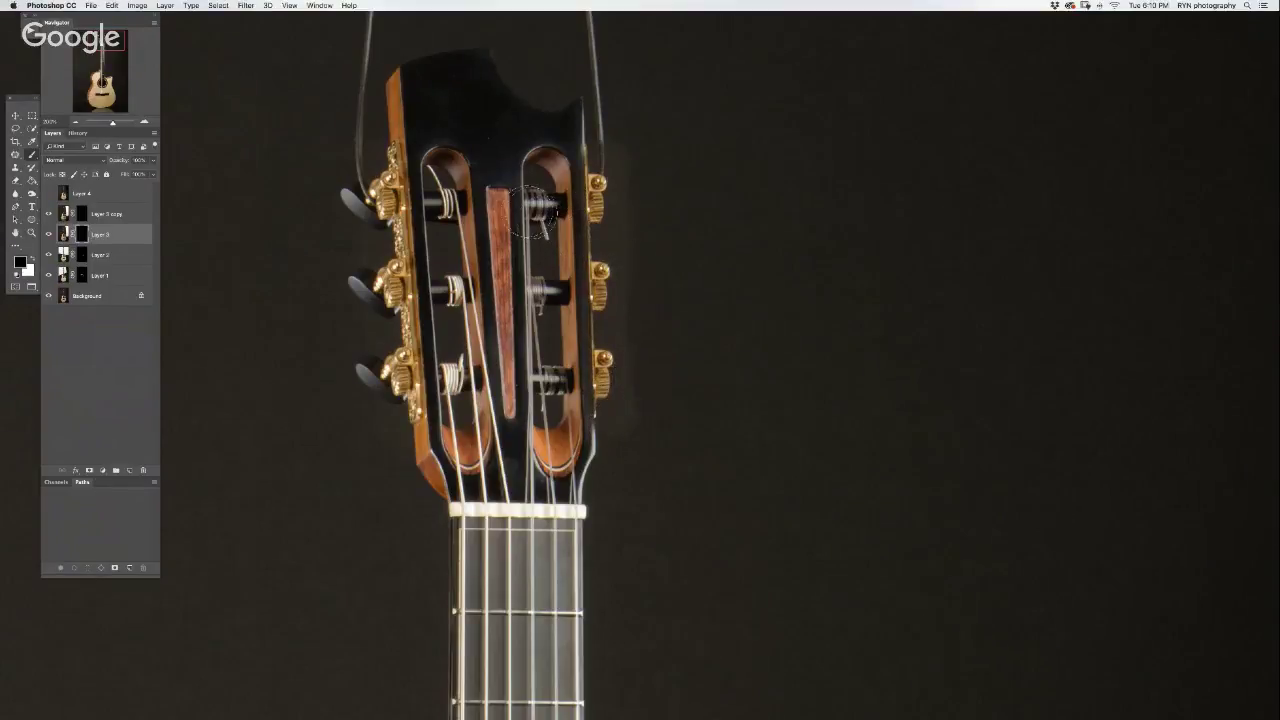
left_click_drag(505, 196, 469, 197)
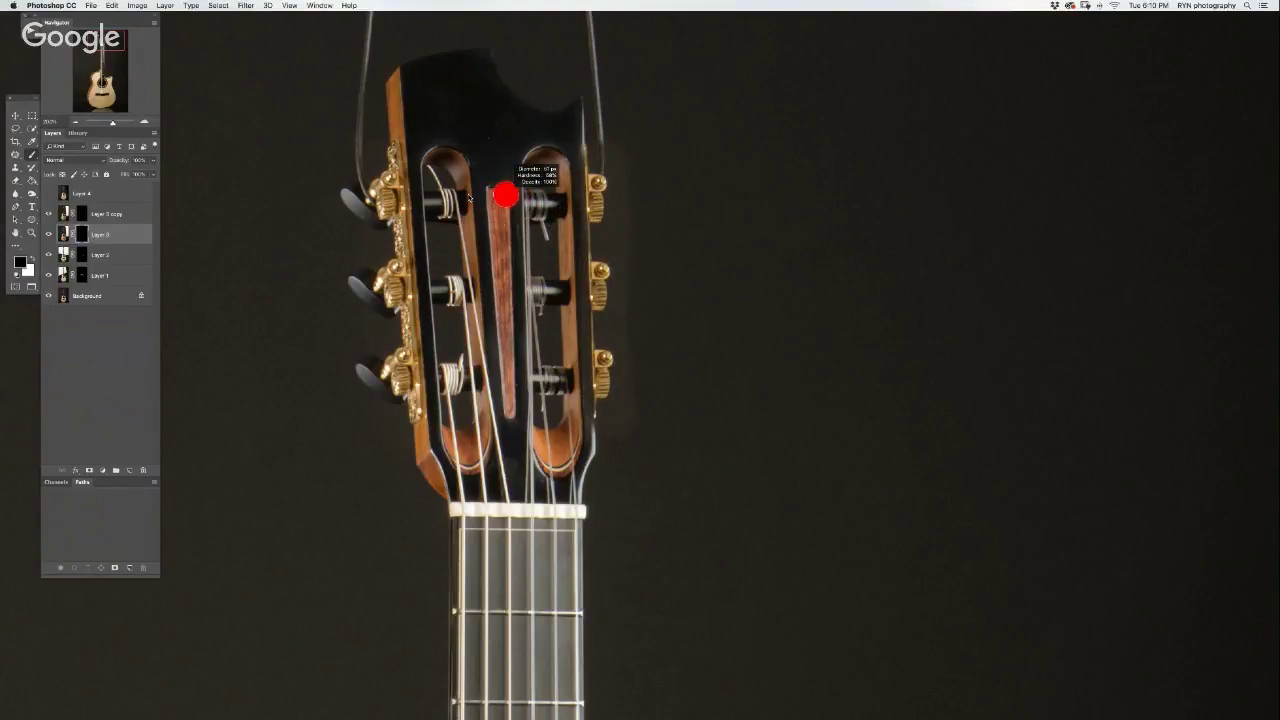
left_click_drag(582, 150, 590, 428)
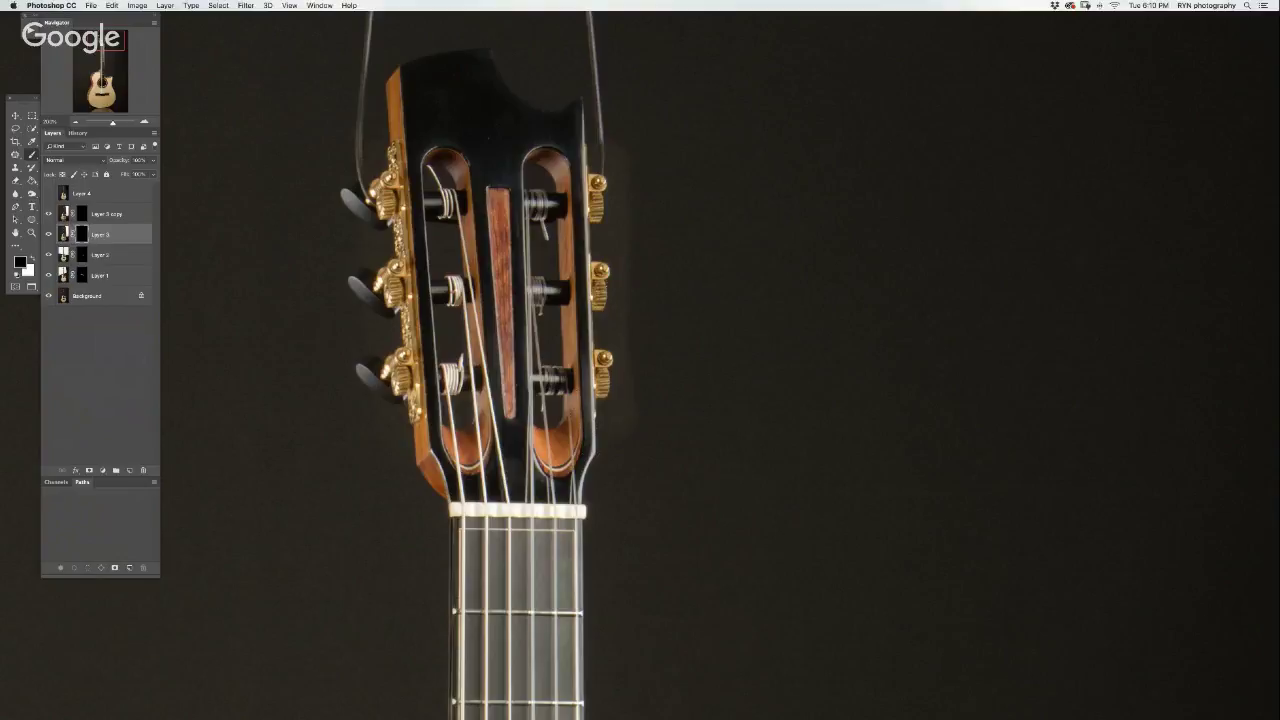
- Zoom out and paint Layer 3's mask to darken the top of the neck and fingerboard
key("x")
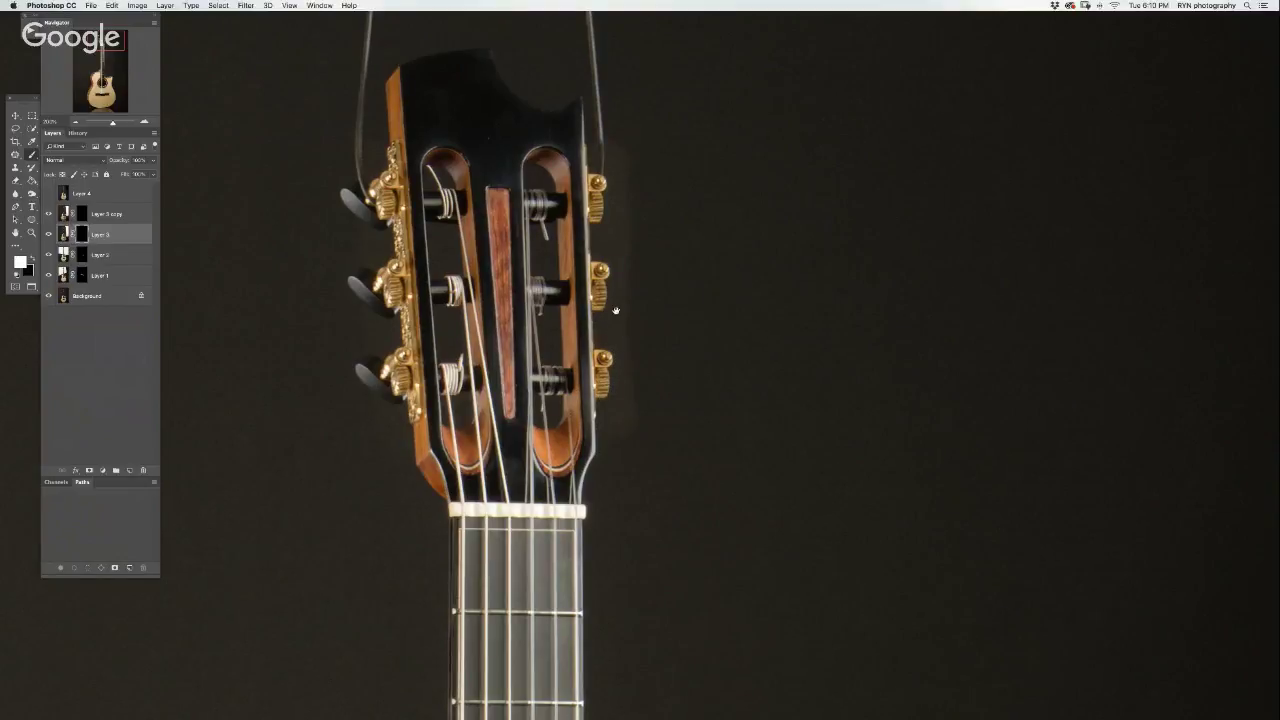
left_click_drag(616, 311, 640, 303)
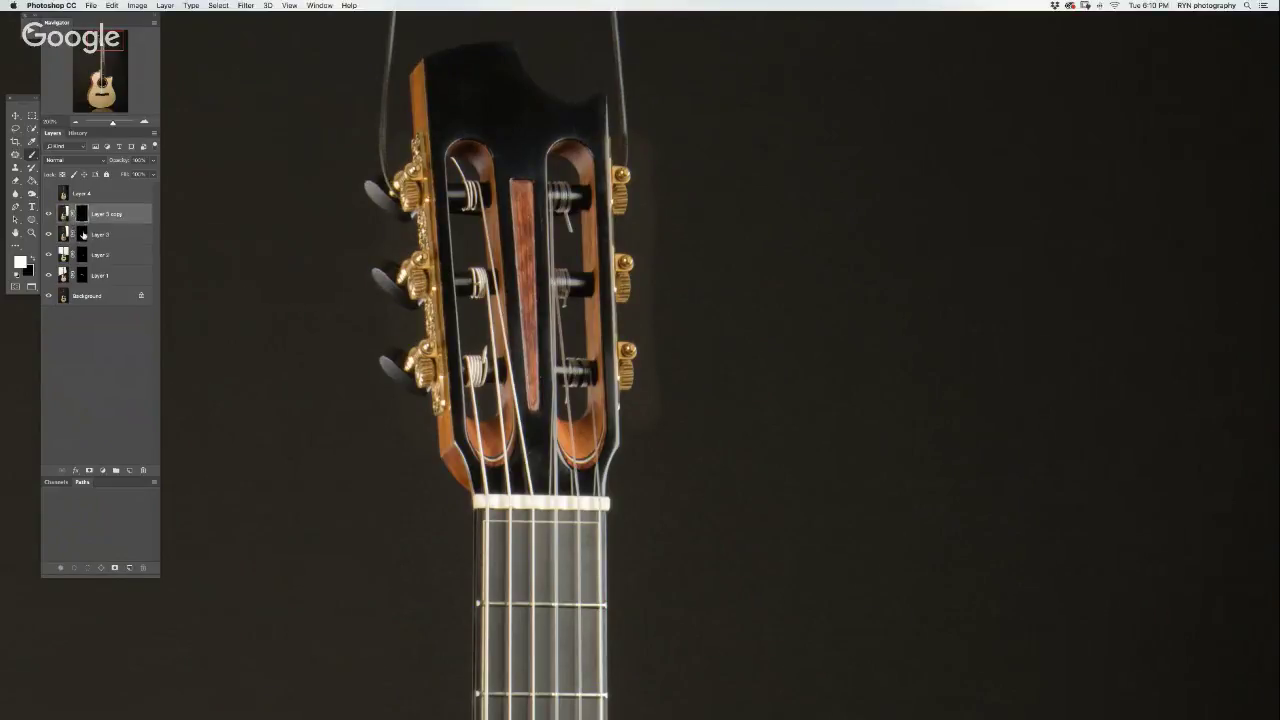
left_click(77, 121)
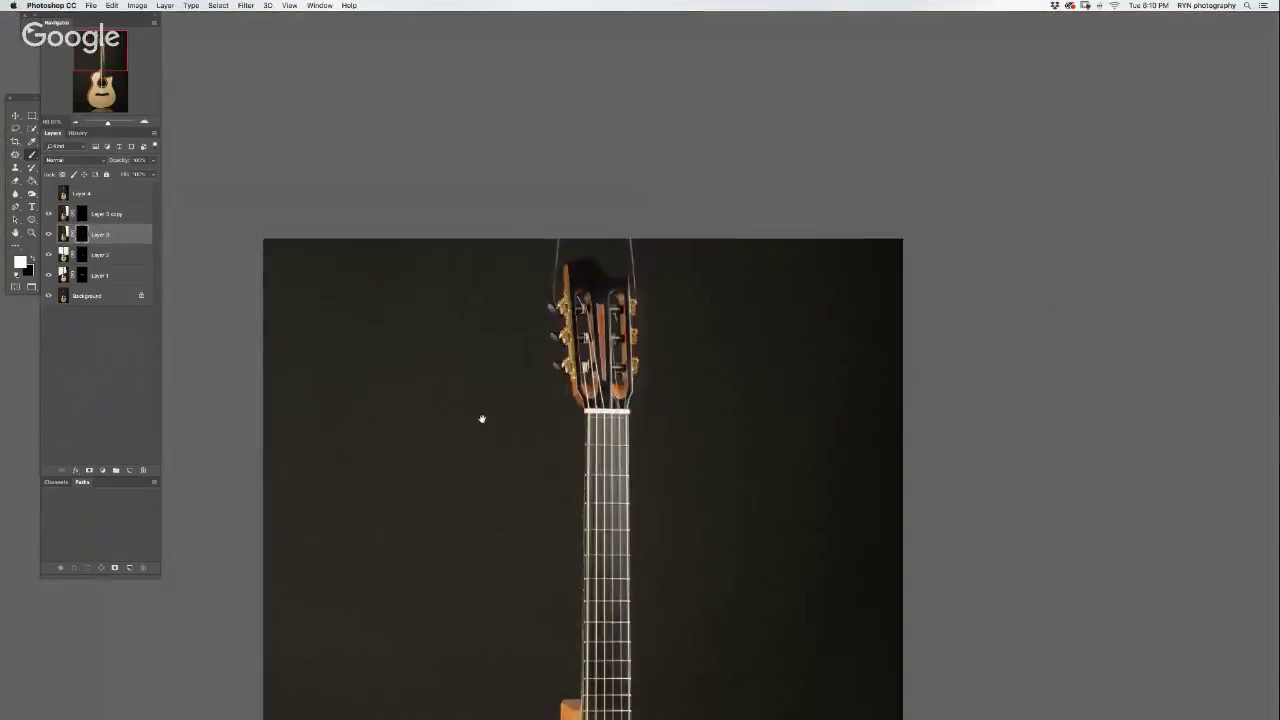
left_click_drag(480, 420, 503, 229)
left_click(571, 234)
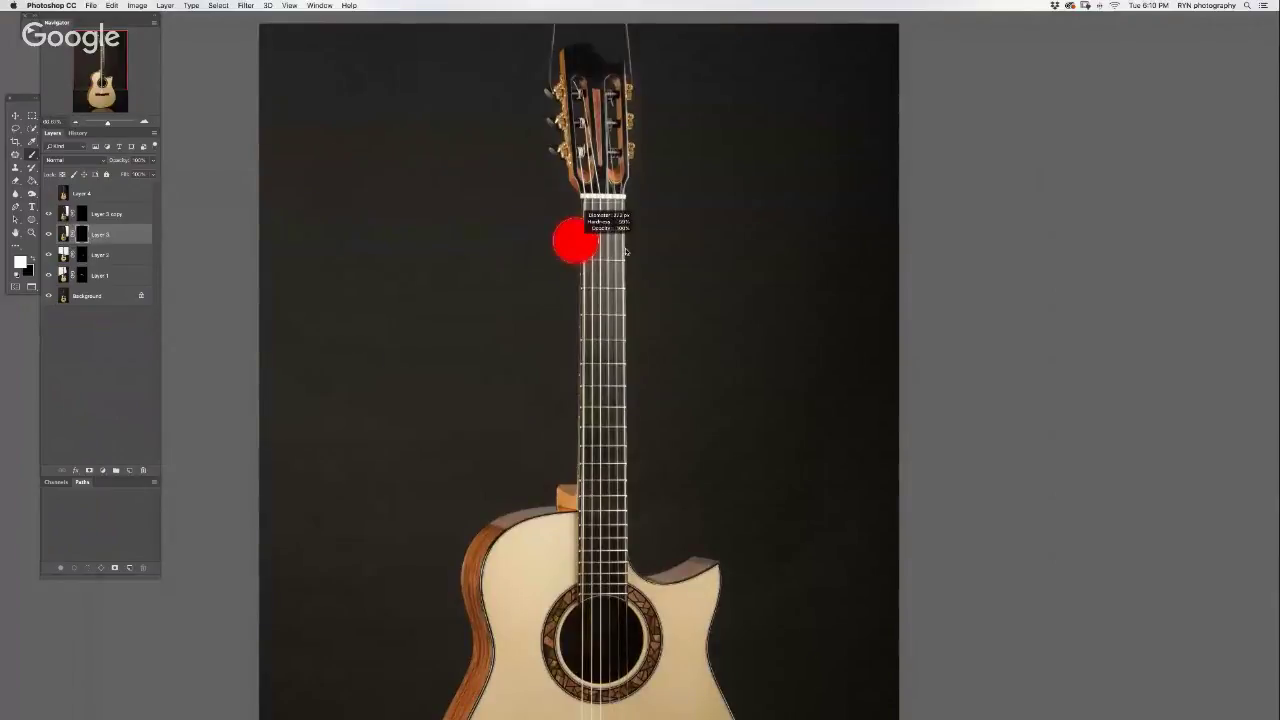
mouse_move(643, 210)
left_mouse_down()
mouse_move(557, 223)
mouse_move(651, 209)
left_mouse_up()
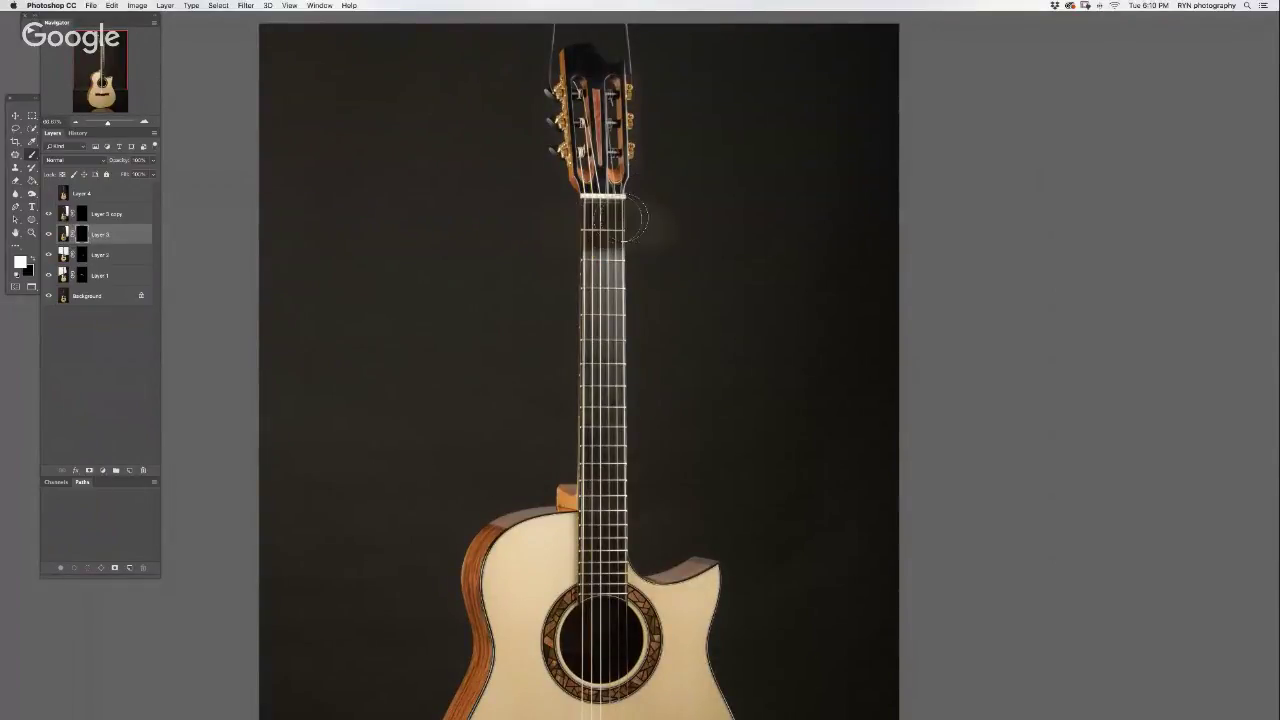
mouse_move(580, 270)
left_mouse_down()
mouse_move(621, 318)
mouse_move(660, 480)
mouse_move(663, 236)
mouse_move(641, 380)
left_mouse_up()
key("x")
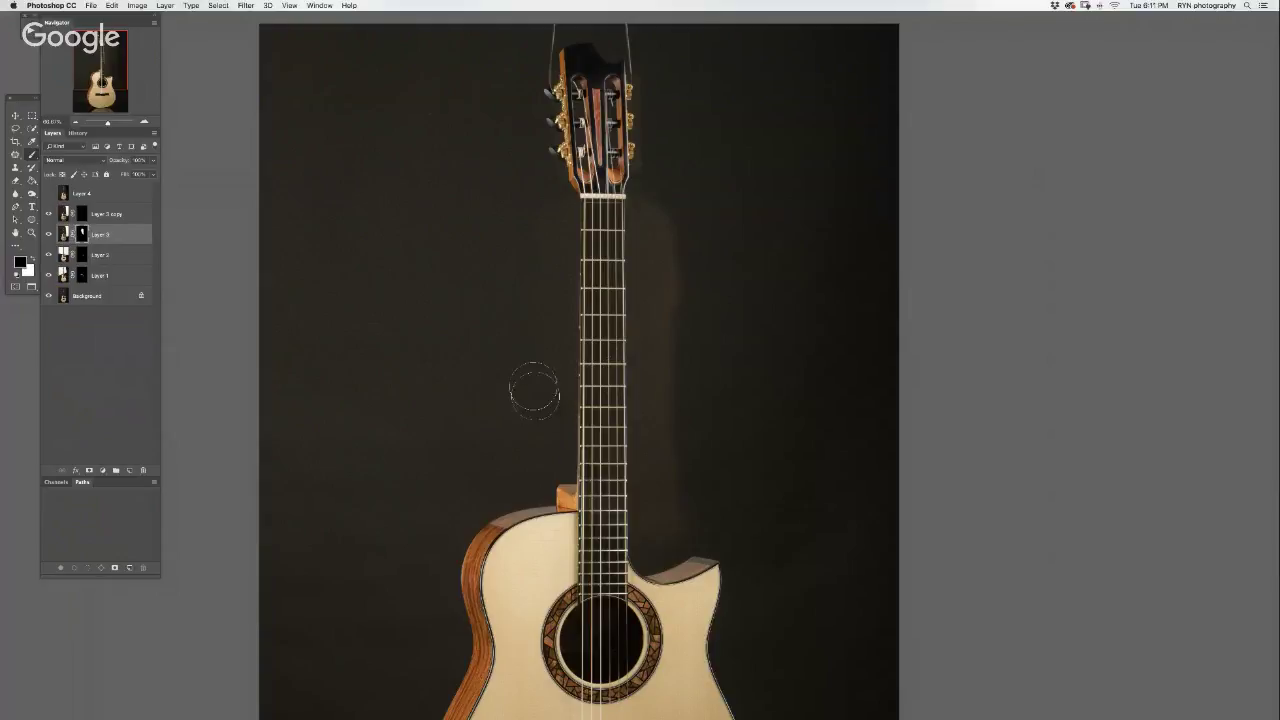
key("bracketright")
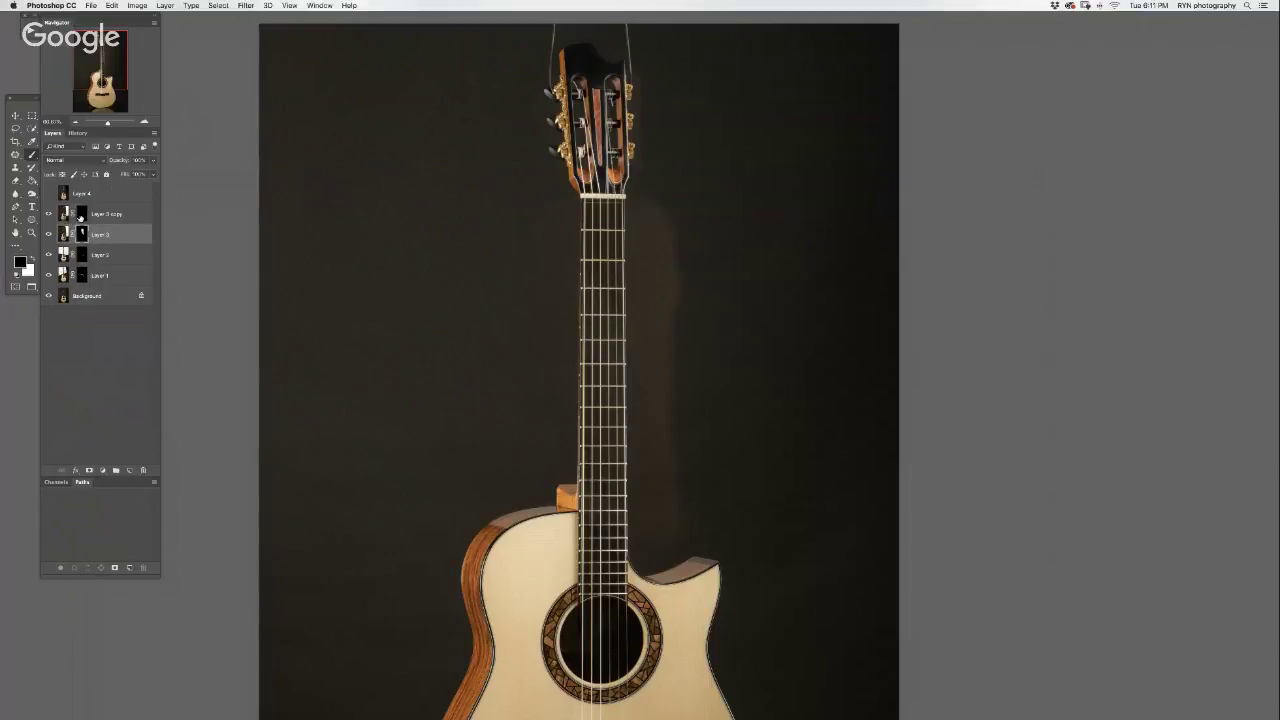
- On Layer 3's mask, repaint around the headstock slots and bring in the brighter nut
left_click(81, 217)
left_click(144, 122)
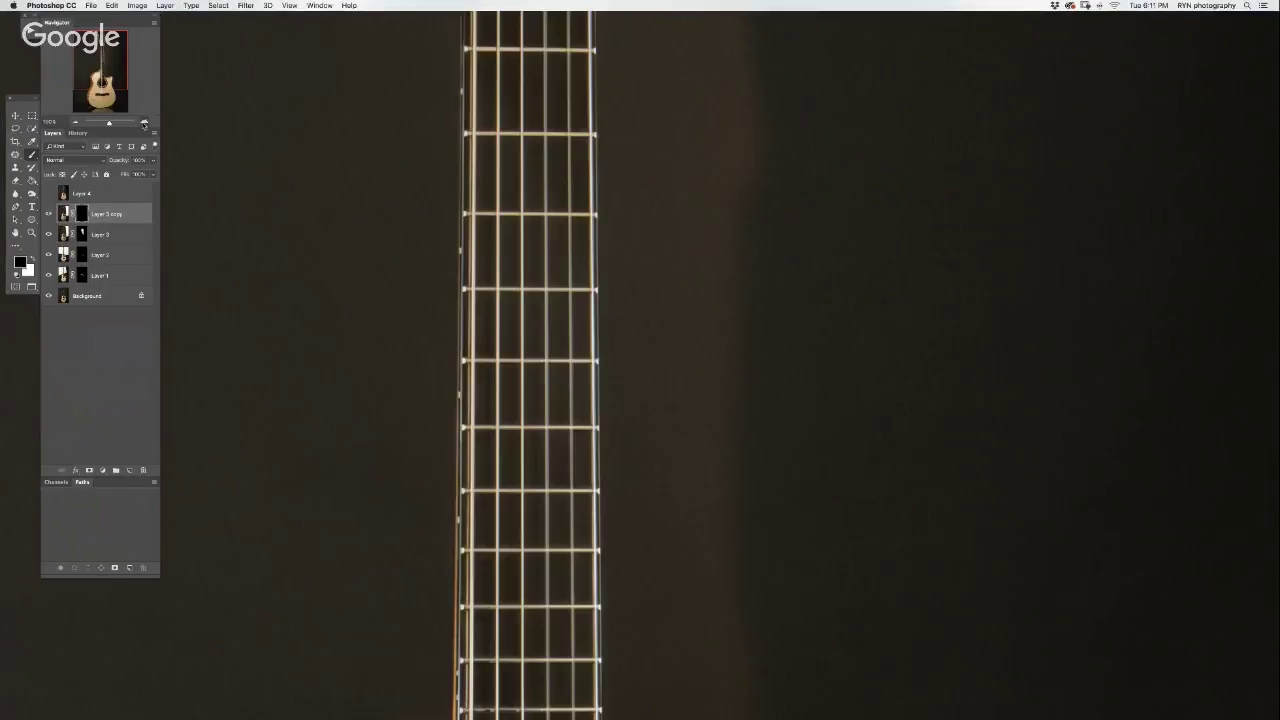
left_click(144, 122)
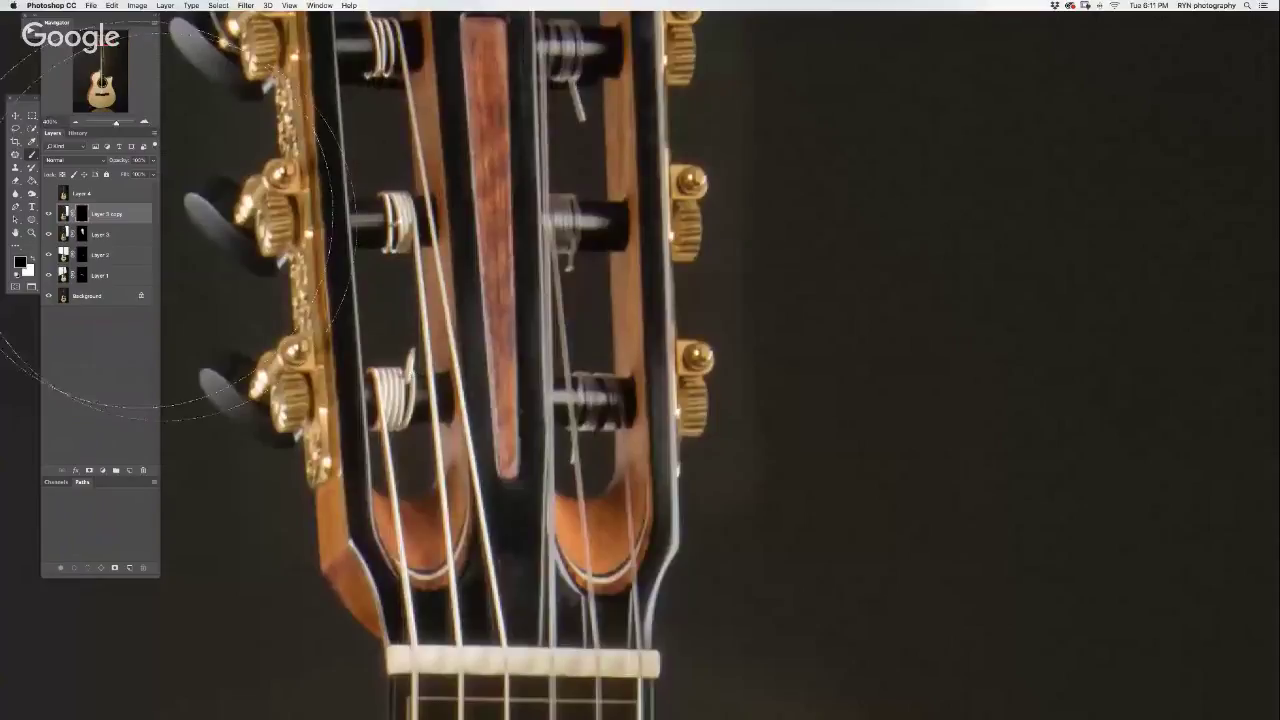
left_click(82, 236)
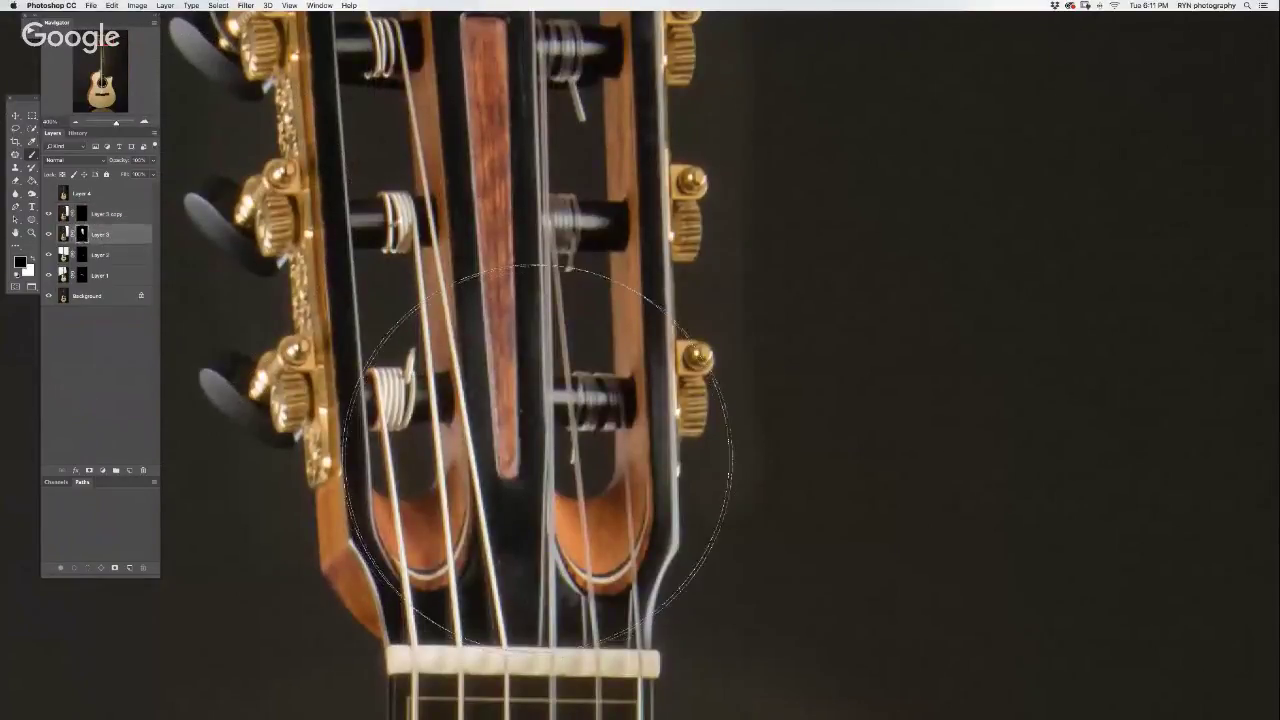
left_click_drag(355, 440, 693, 318)
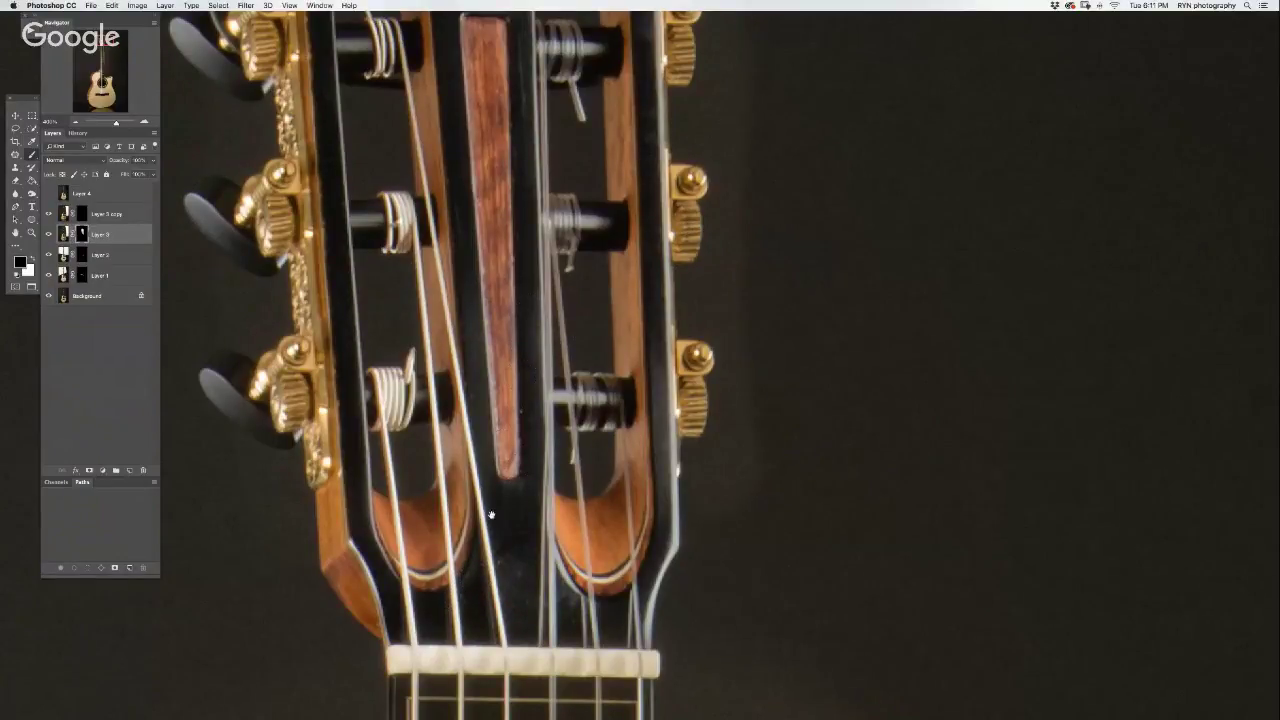
scroll(491, 515, "down", 5)
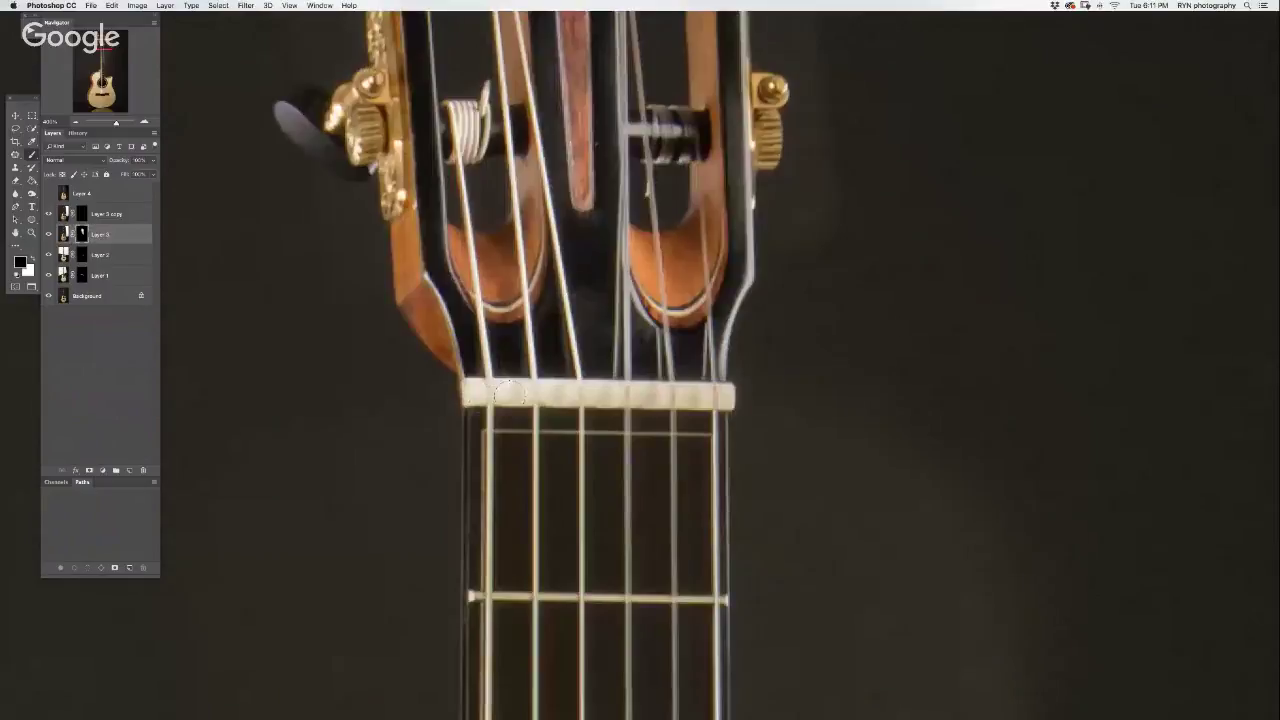
mouse_move(508, 393)
left_mouse_down()
mouse_move(716, 394)
mouse_move(478, 394)
left_mouse_up()
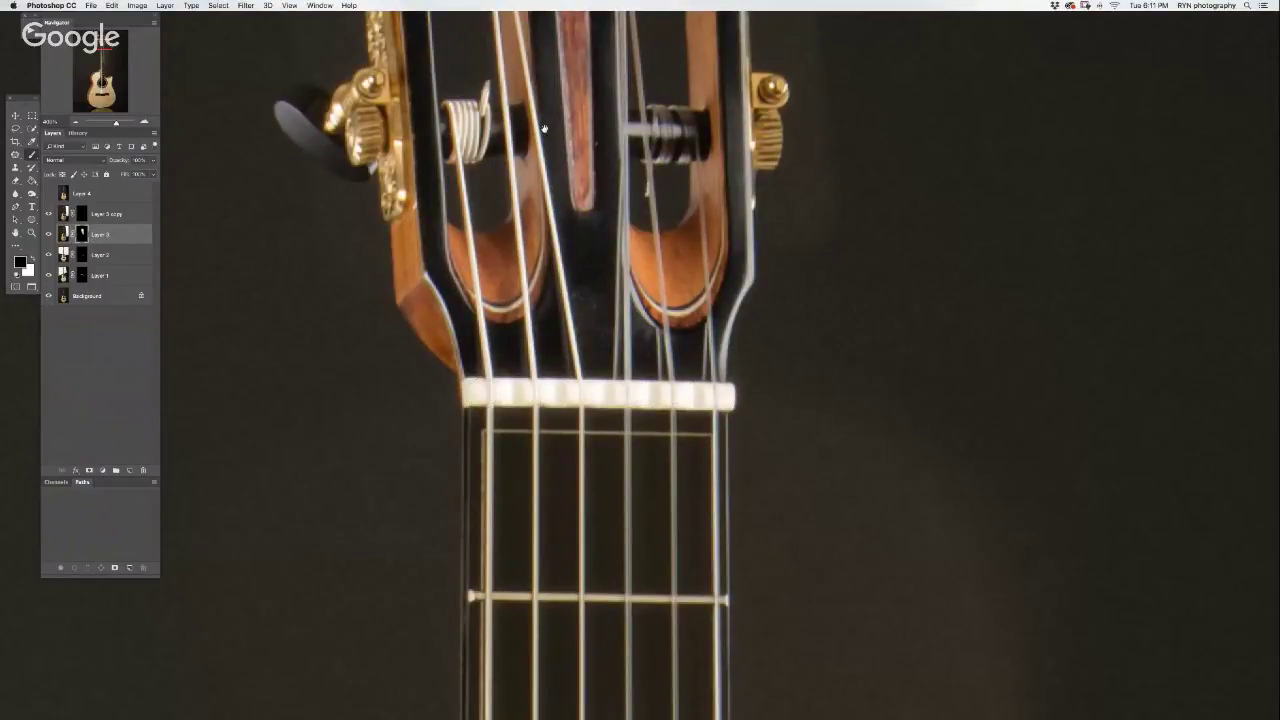
scroll(543, 129, "up", 3)
scroll(529, 371, "up", 5)
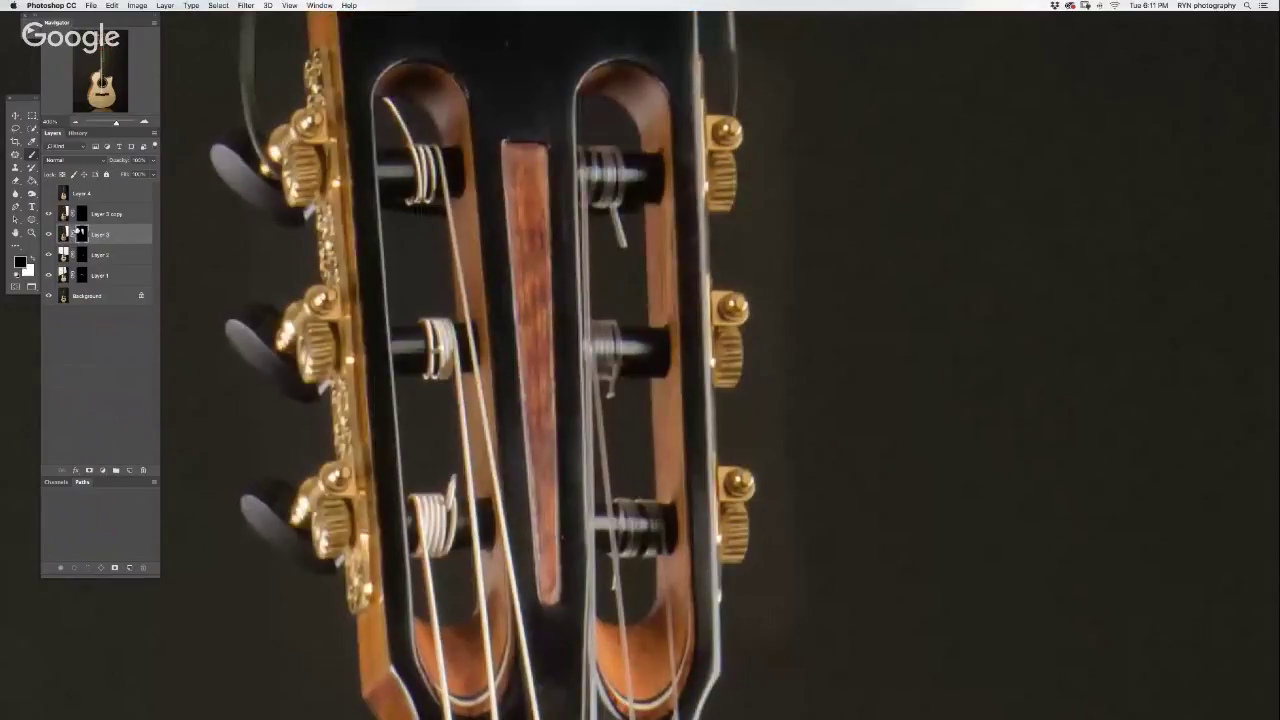
- Paint Layer 3 copy's mask white to brighten the headstock's top edge and central wood strip
left_click(80, 214)
left_click(75, 121)
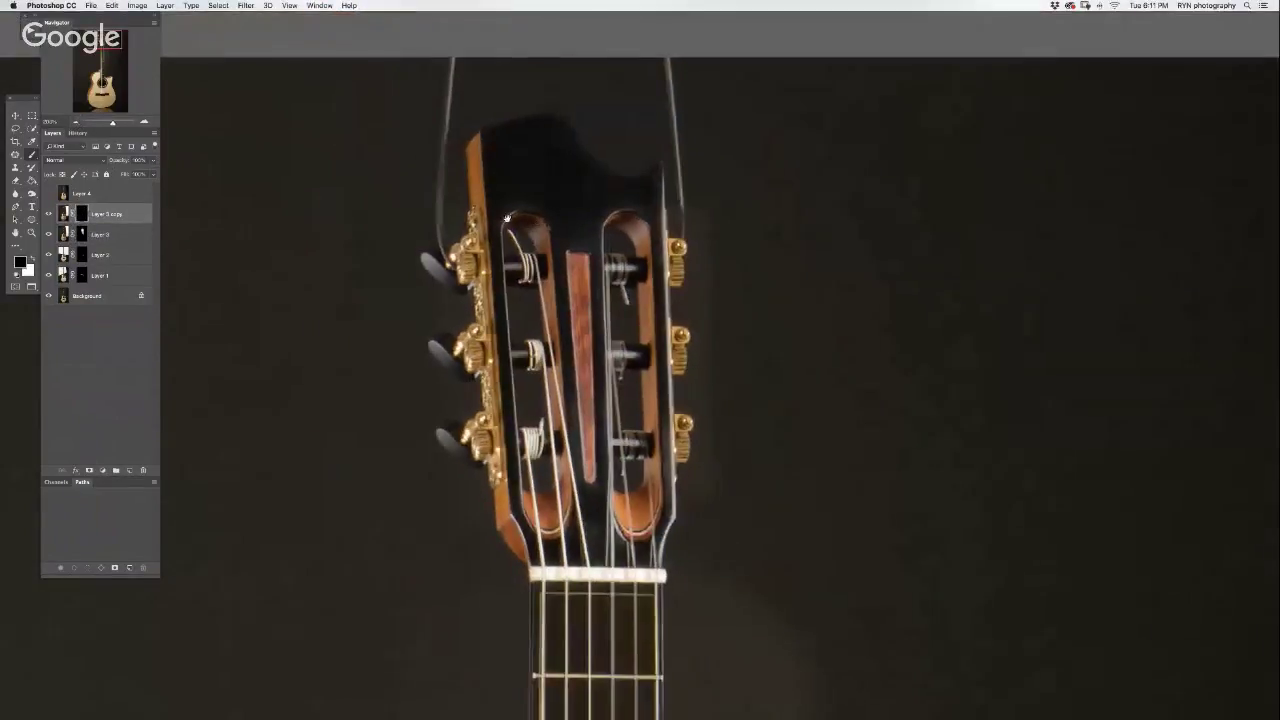
scroll(507, 218, "right", 2)
scroll(507, 218, "down", 1)
left_click(529, 186)
key("x")
mouse_move(463, 180)
left_mouse_down()
mouse_move(443, 123)
mouse_move(490, 113)
left_mouse_up()
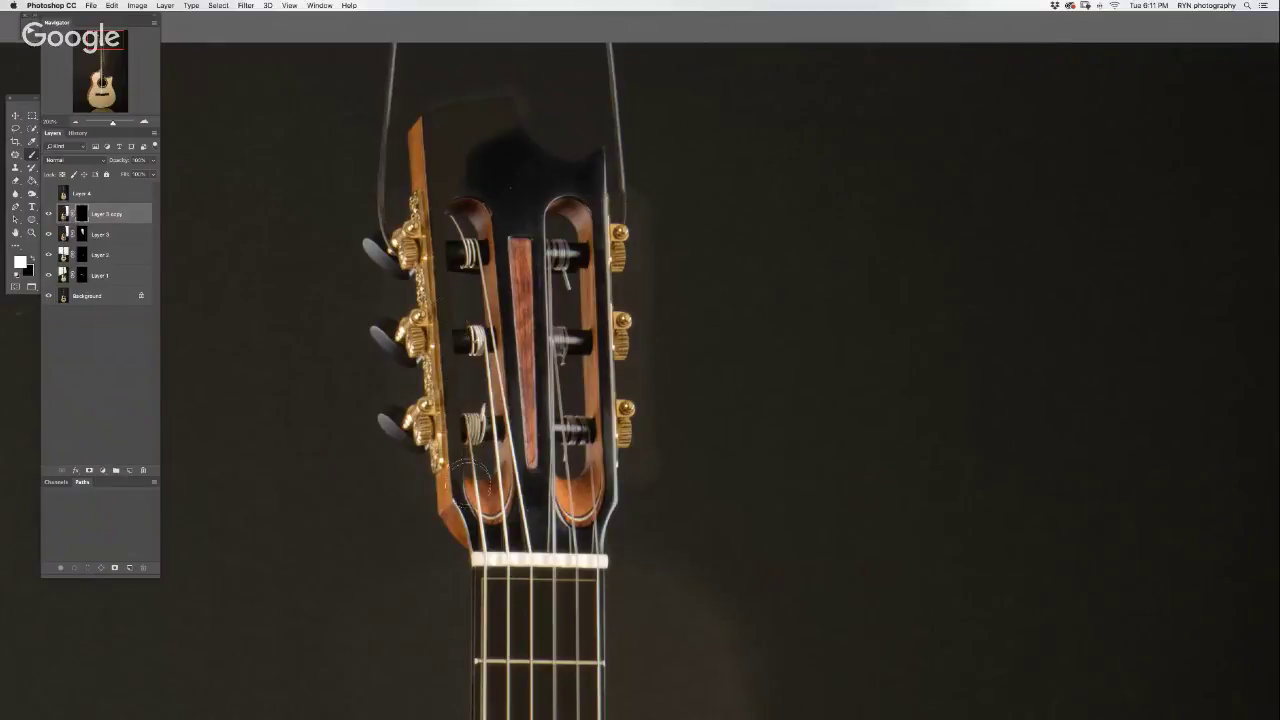
mouse_move(472, 476)
left_mouse_down()
mouse_move(581, 167)
mouse_move(595, 195)
mouse_move(610, 405)
mouse_move(600, 528)
mouse_move(558, 530)
mouse_move(560, 300)
mouse_move(580, 261)
mouse_move(566, 485)
left_mouse_up()
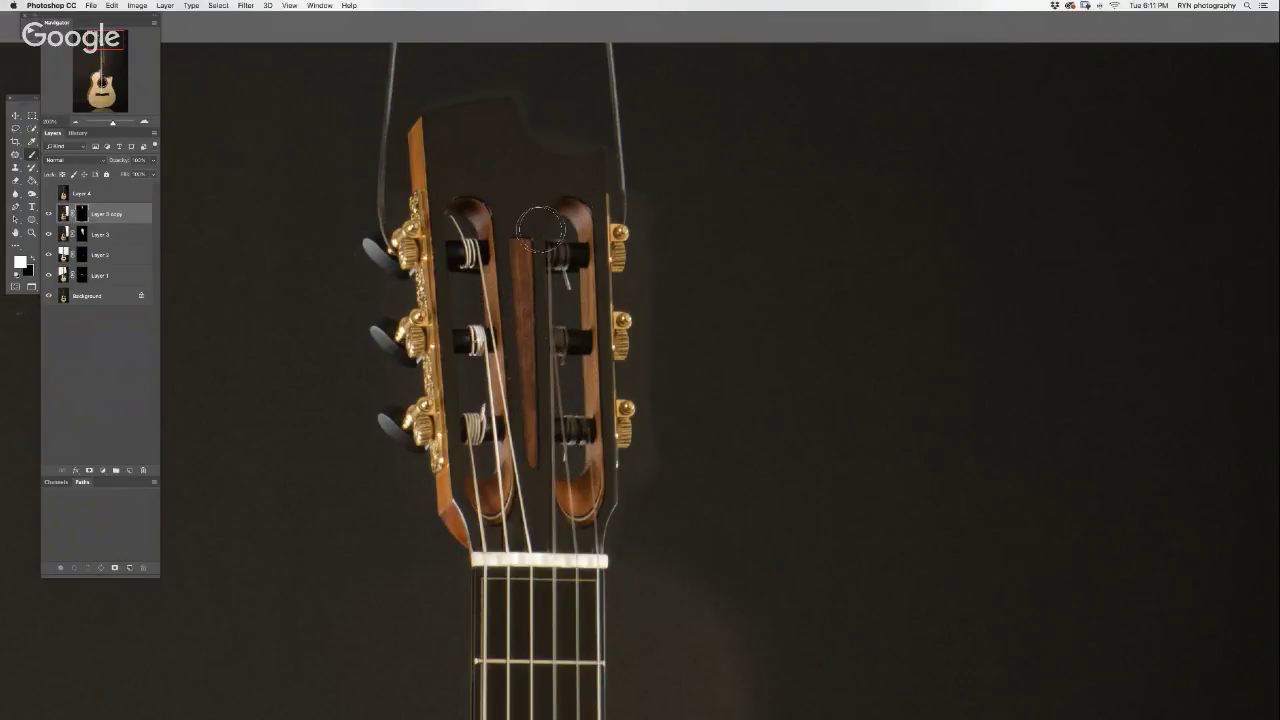
- Toggle the red mask overlay on and off to check Layer 3 copy's mask
key("backslash")
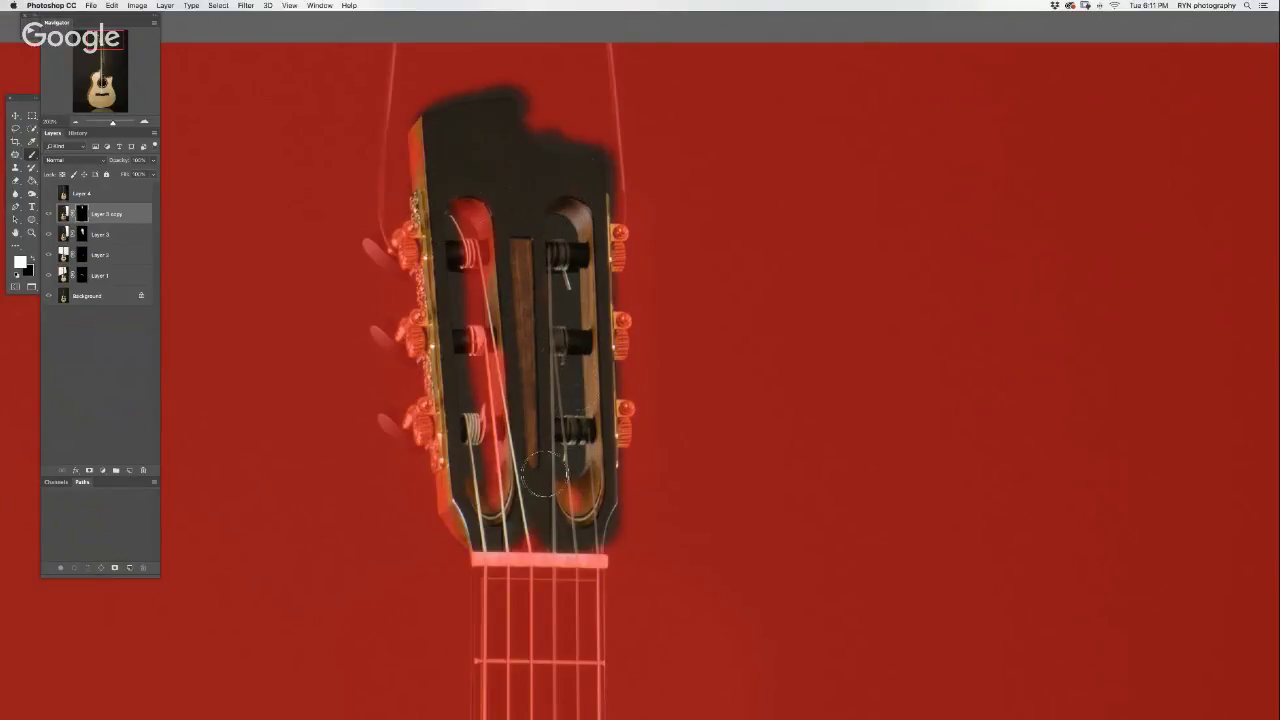
key("backslash")
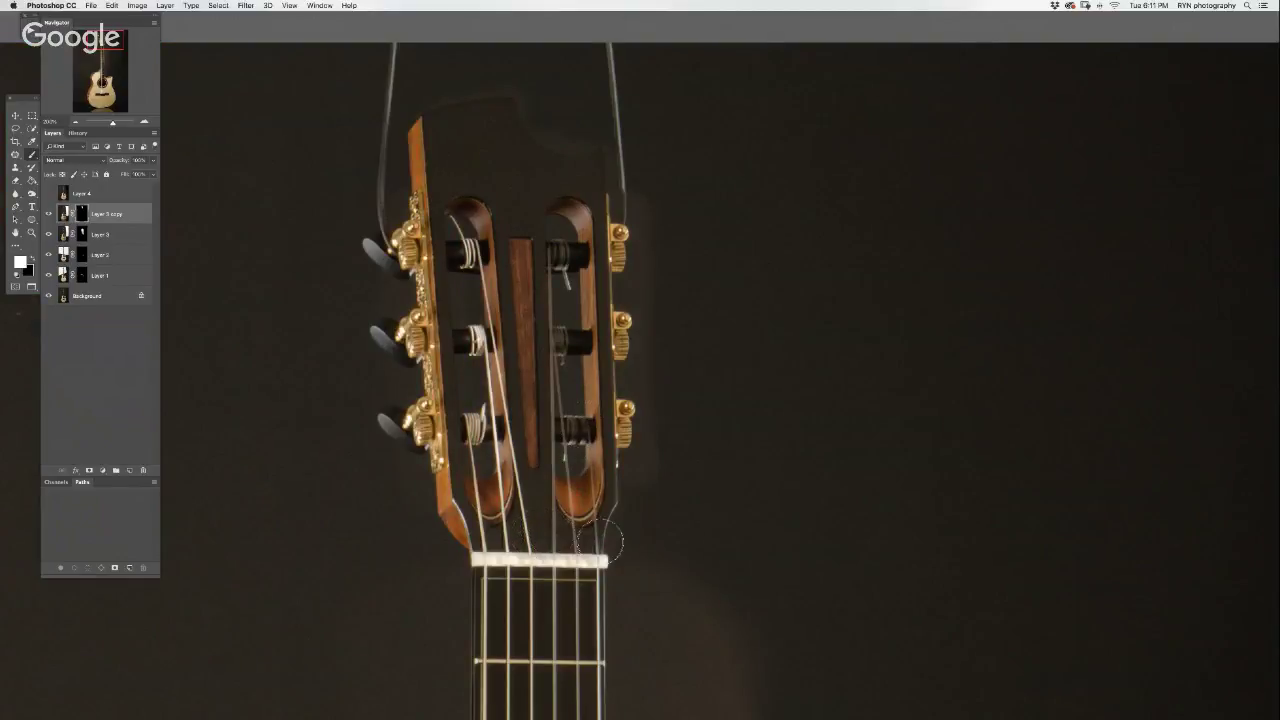
key("backslash")
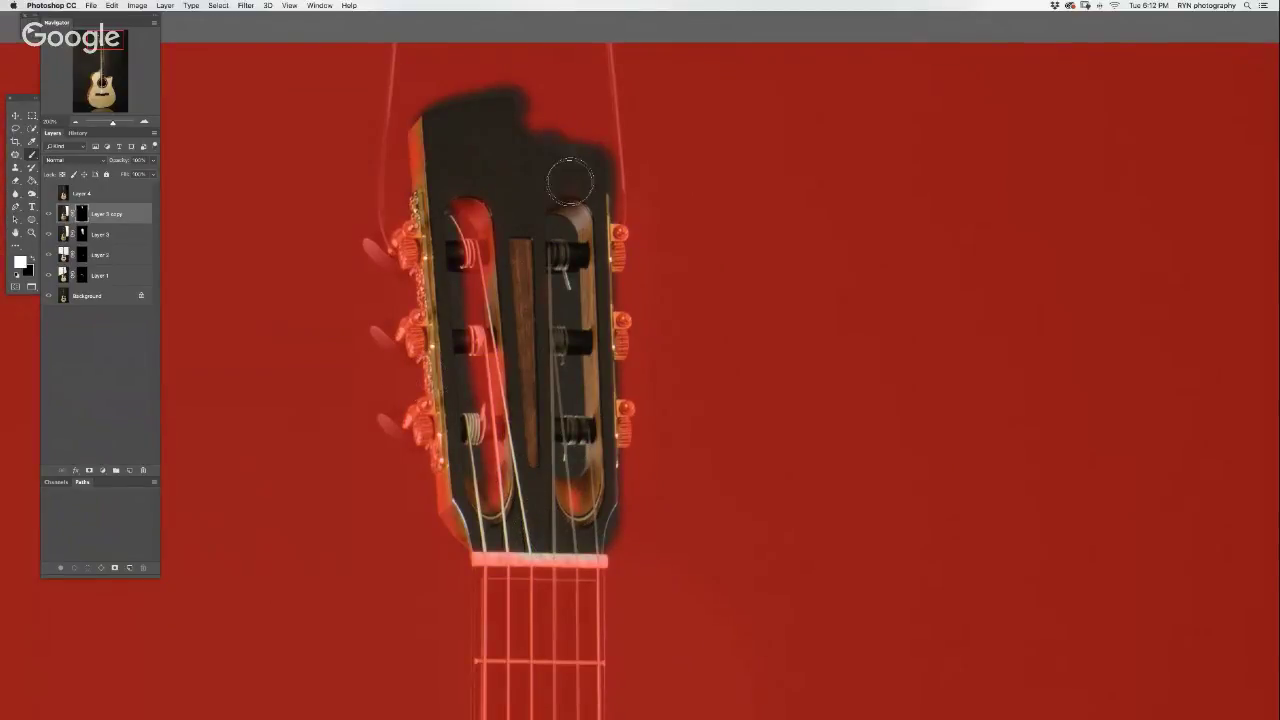
key("backslash")
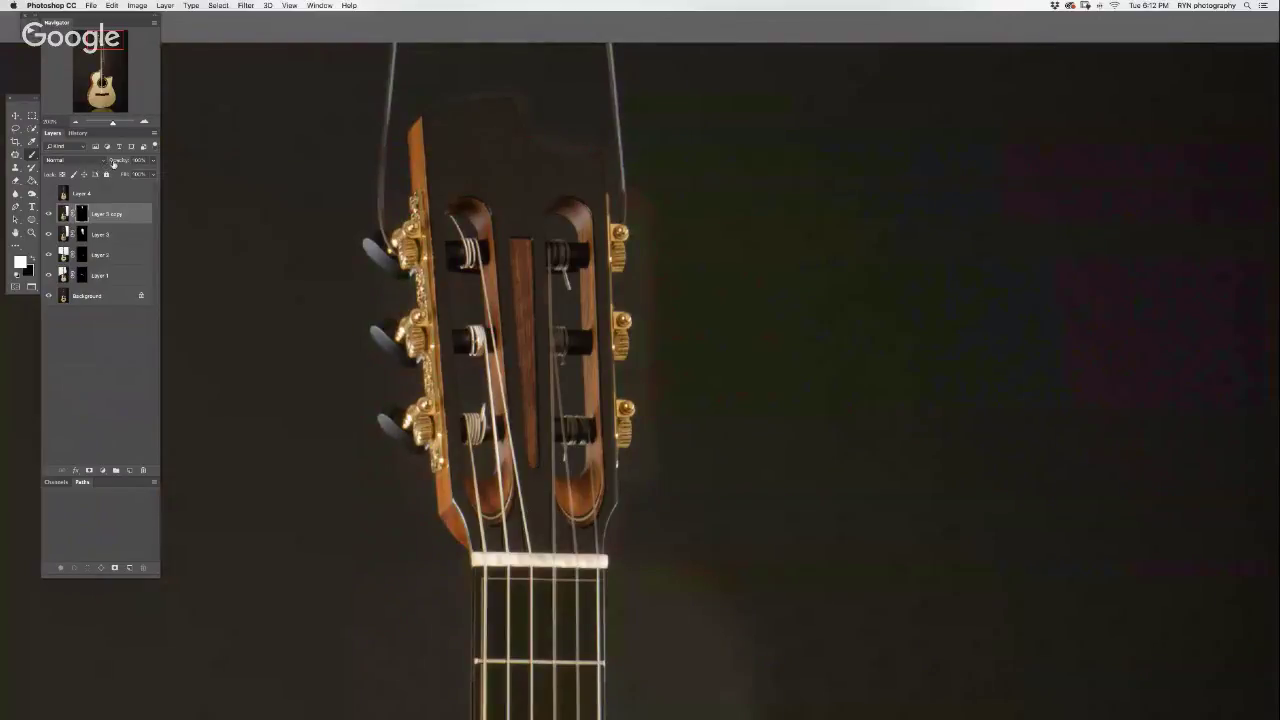
- Lower Layer 3 copy's opacity from 85 to about 42% and turn on Layer 4
left_click(119, 163)
type("85")
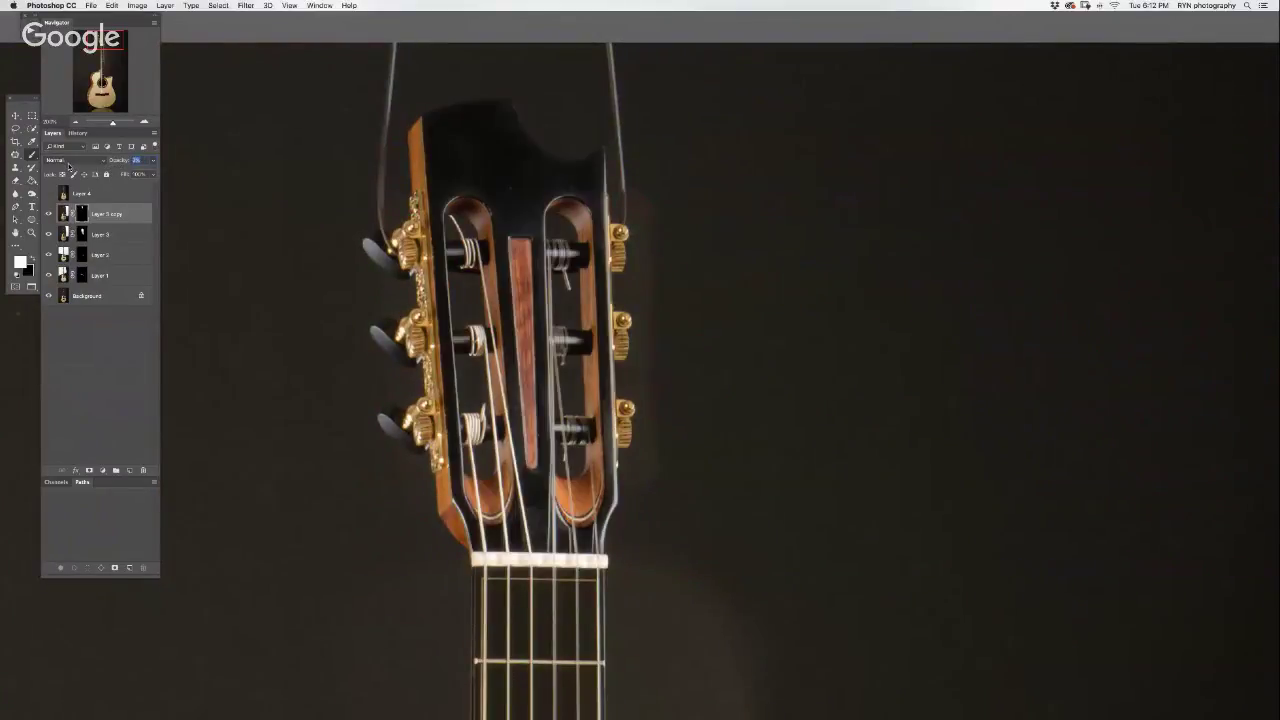
key("Down")
key("Down")
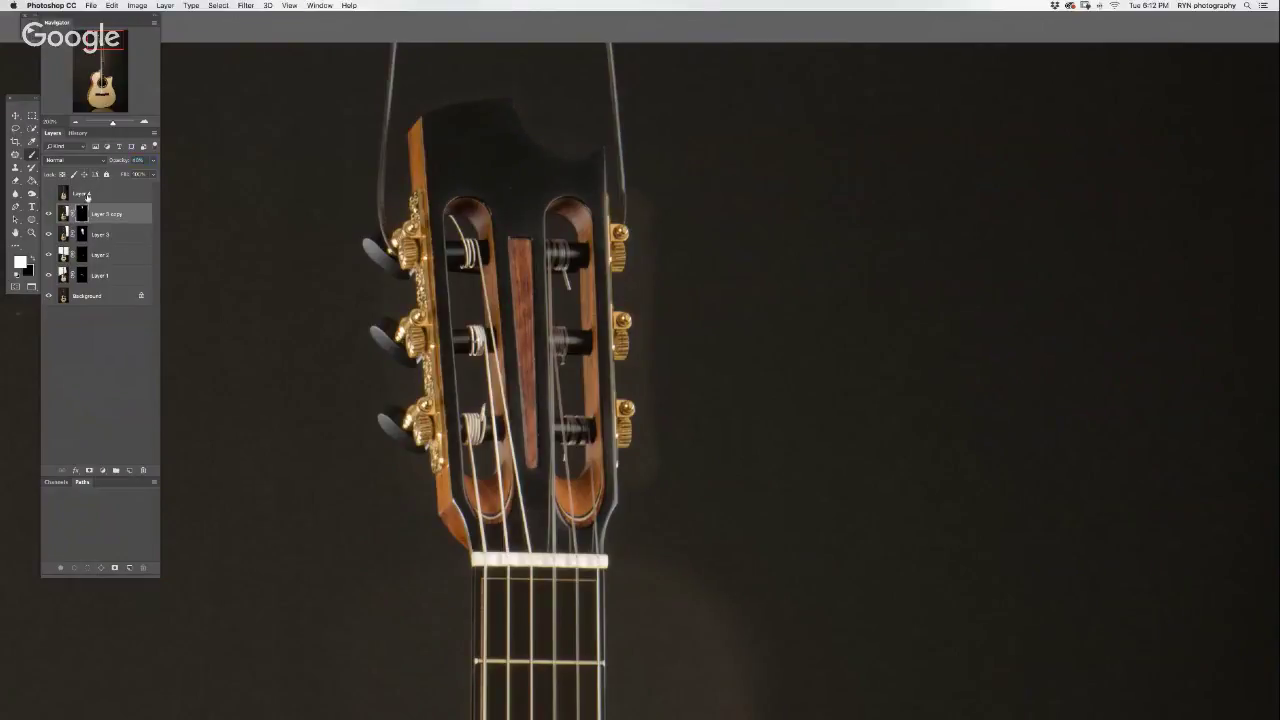
key("Down")
left_click(48, 213)
left_click(48, 213)
left_click(48, 193)
- Select Layer 4 and give it a hiding layer mask, ready for brush painting
left_click(80, 193)
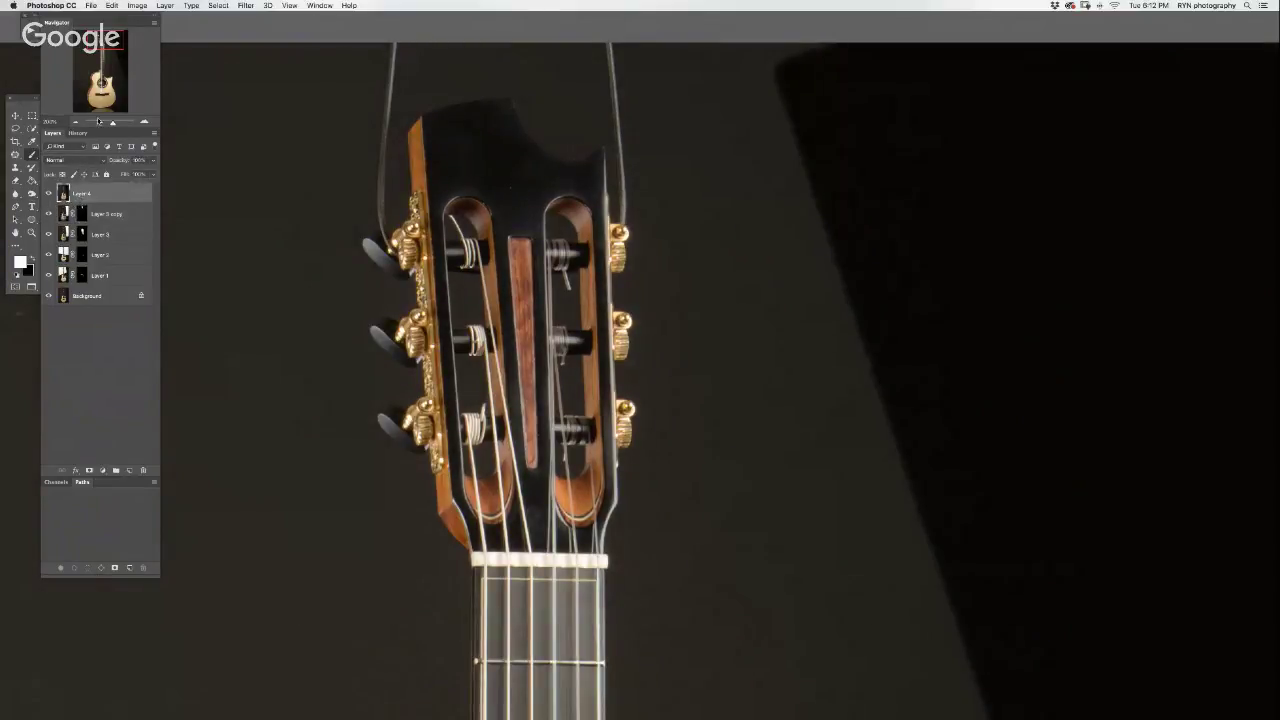
left_click_drag(118, 50, 110, 92)
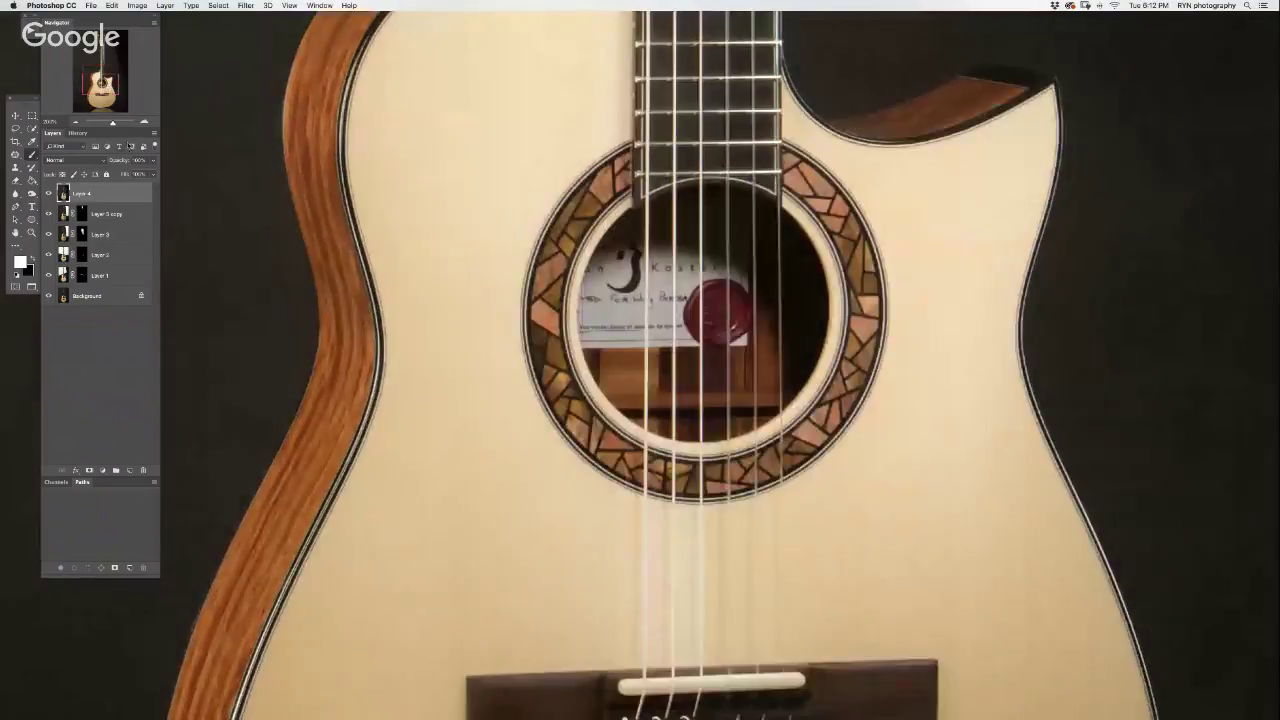
left_click_drag(123, 160, 123, 160)
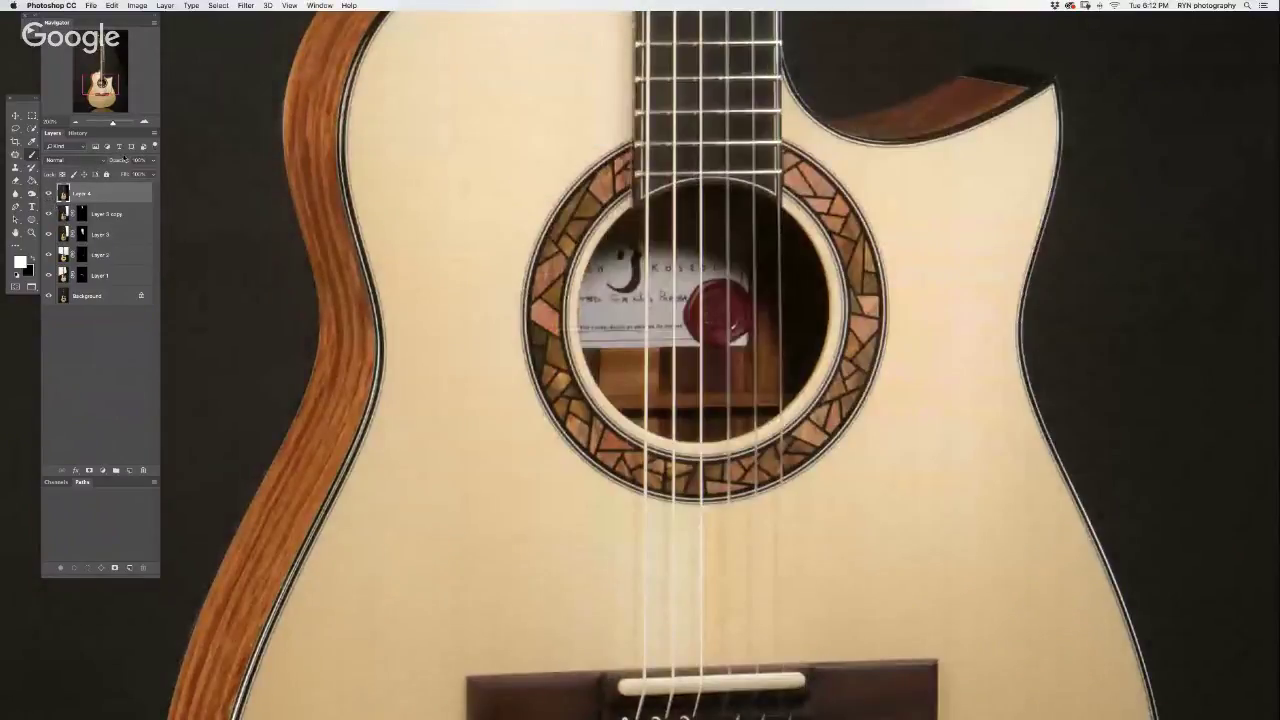
left_click(88, 474)
key("x")
key("alt+BackSpace")
key("b")
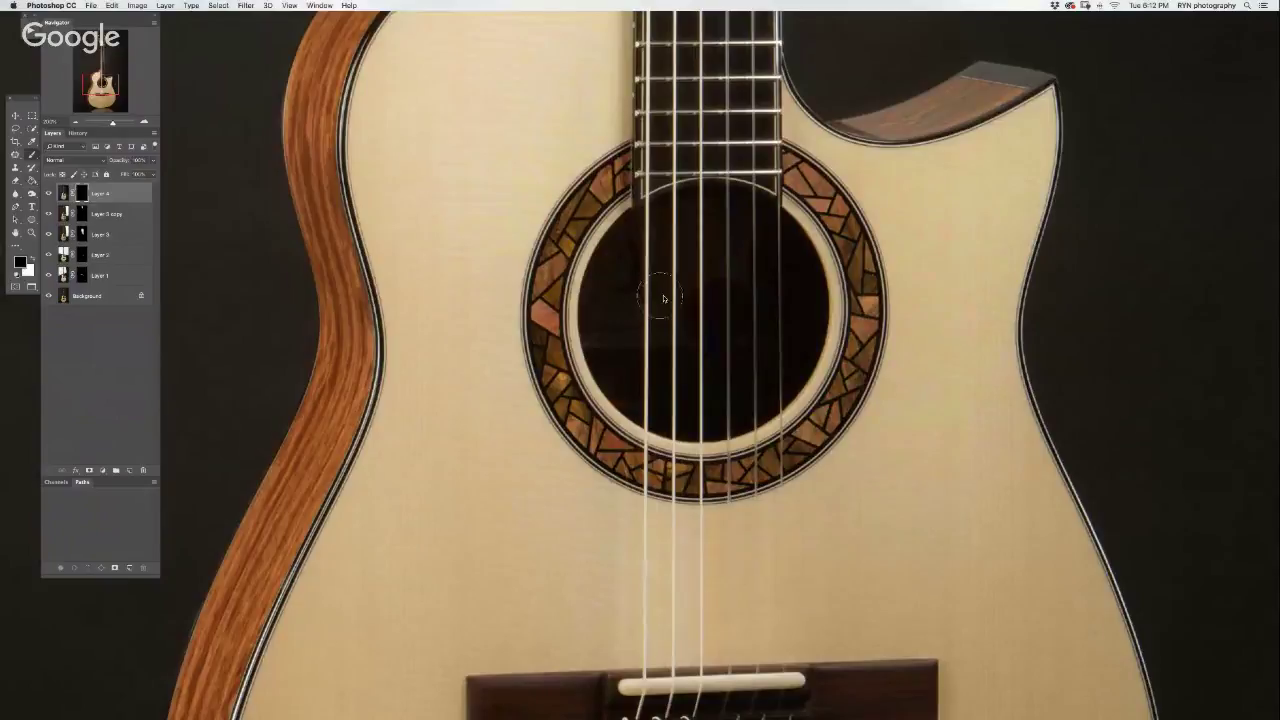
- Paint white on Layer 4's mask to reveal the soundhole label and red seal
left_click(657, 286)
key("x")
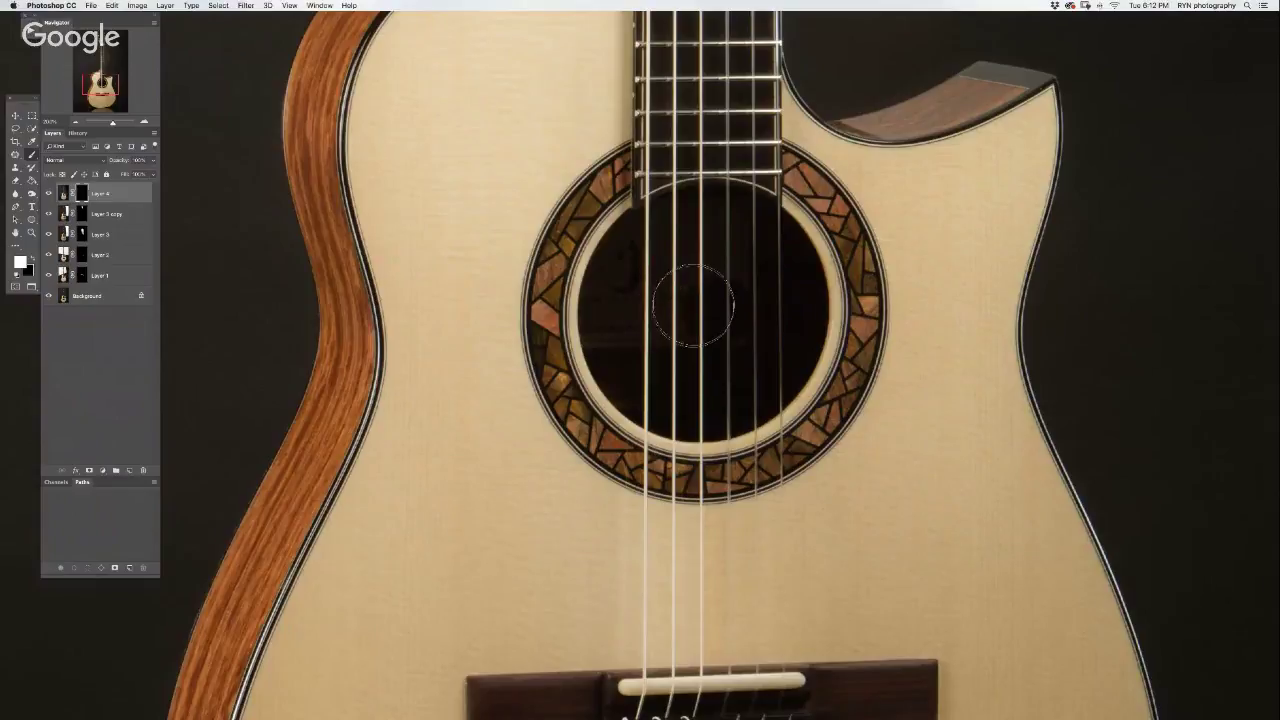
mouse_move(693, 305)
left_mouse_down()
mouse_move(638, 398)
mouse_move(775, 250)
left_mouse_up()
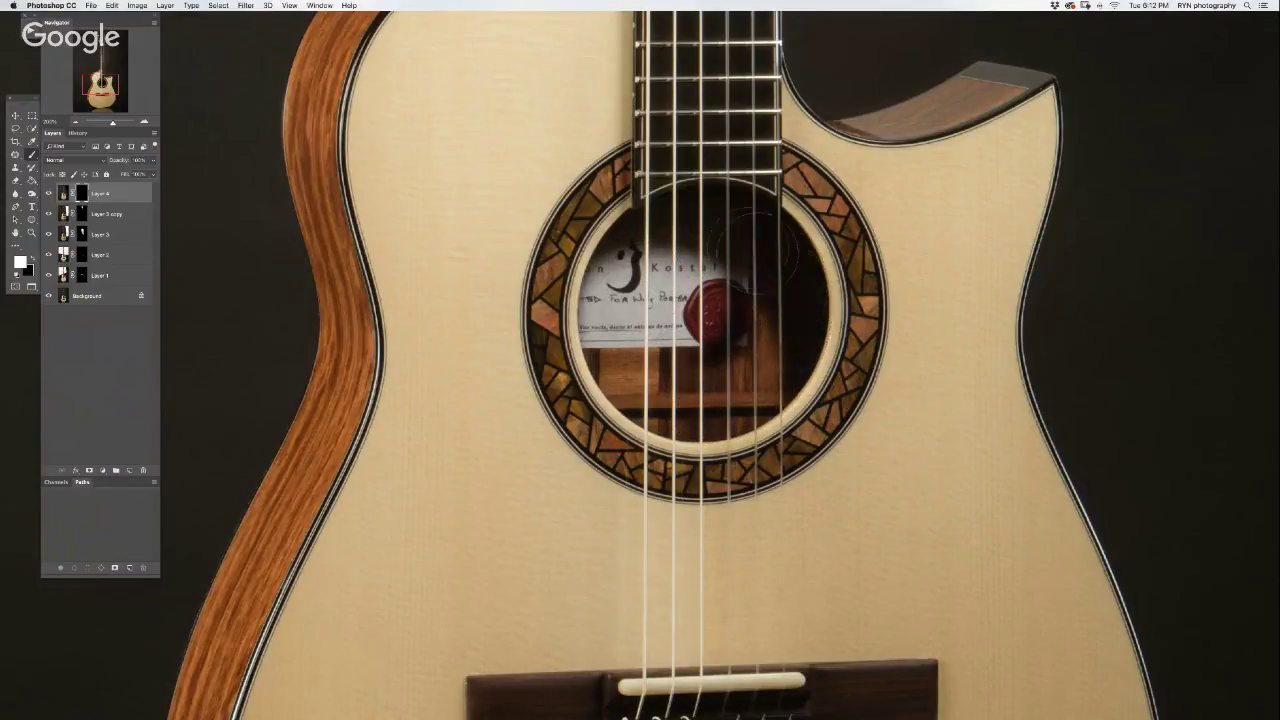
left_click_drag(760, 245, 790, 315)
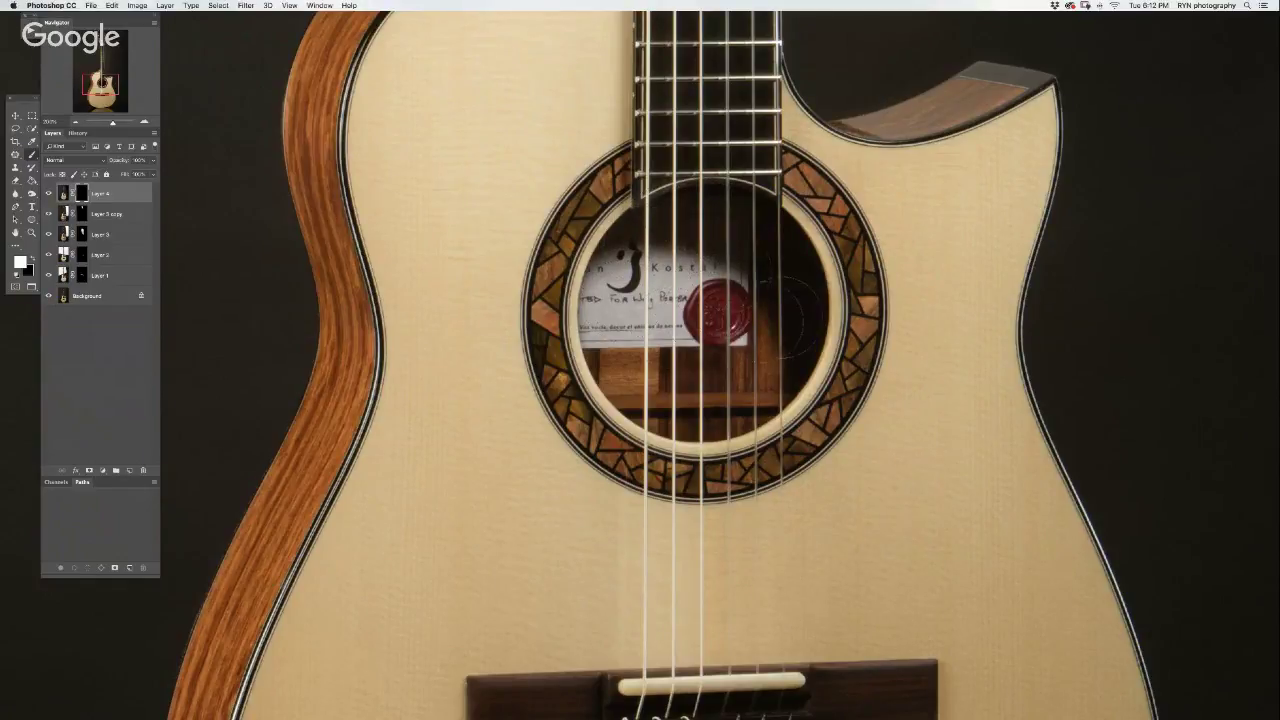
left_click_drag(648, 258, 715, 196)
left_click_drag(660, 295, 782, 310)
- Touch up the mask near the bridge, then zoom out to the whole guitar
mouse_move(700, 325)
left_mouse_down()
mouse_move(702, 203)
mouse_move(680, 188)
left_mouse_up()
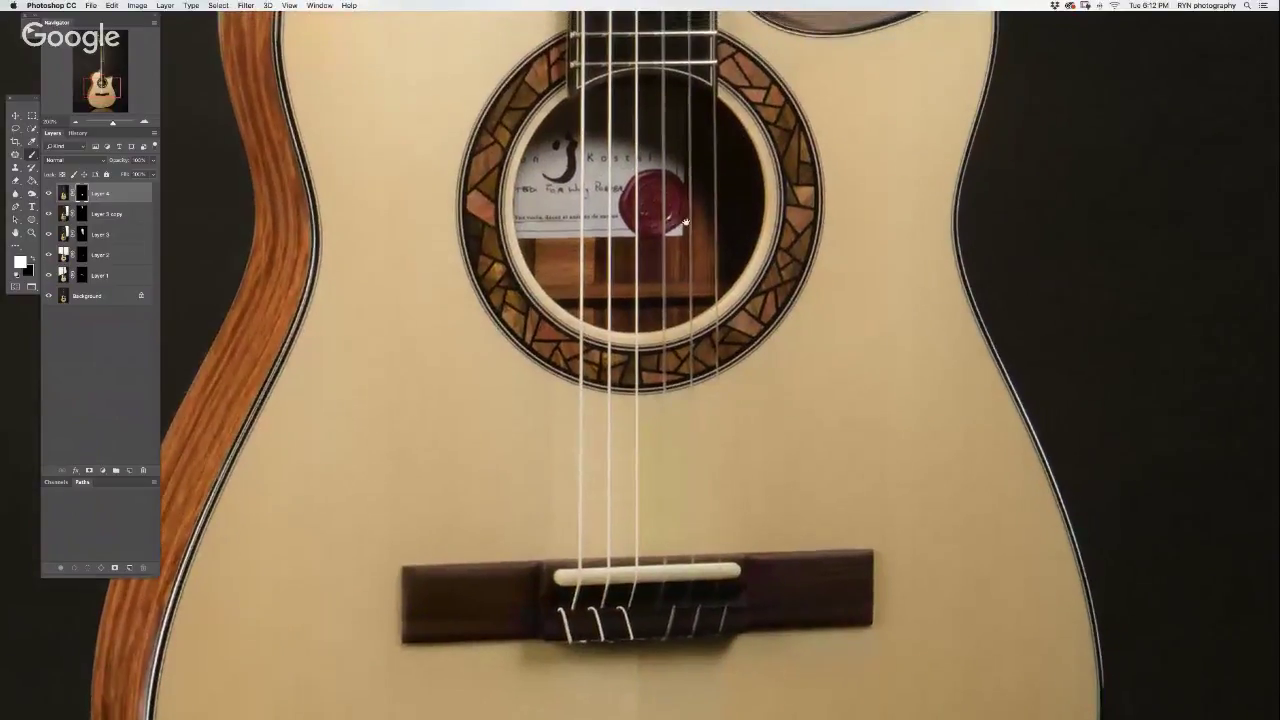
left_click(623, 529)
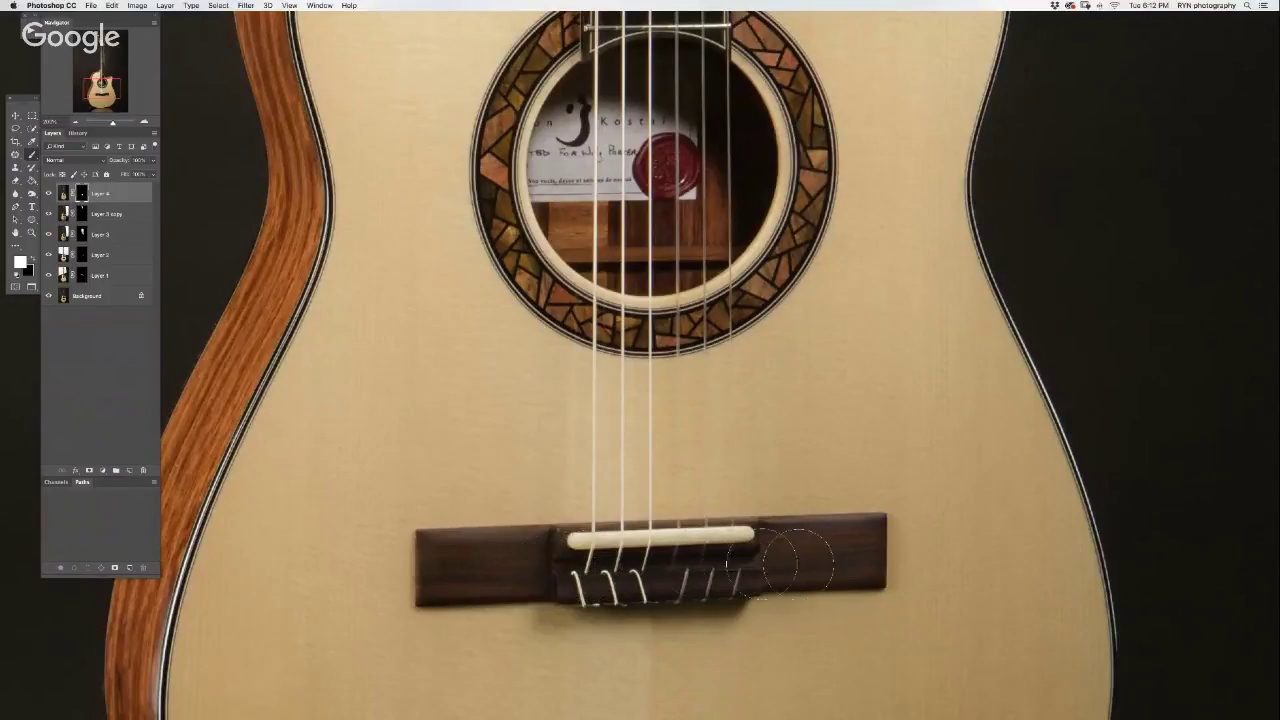
scroll(450, 545, "up", 5)
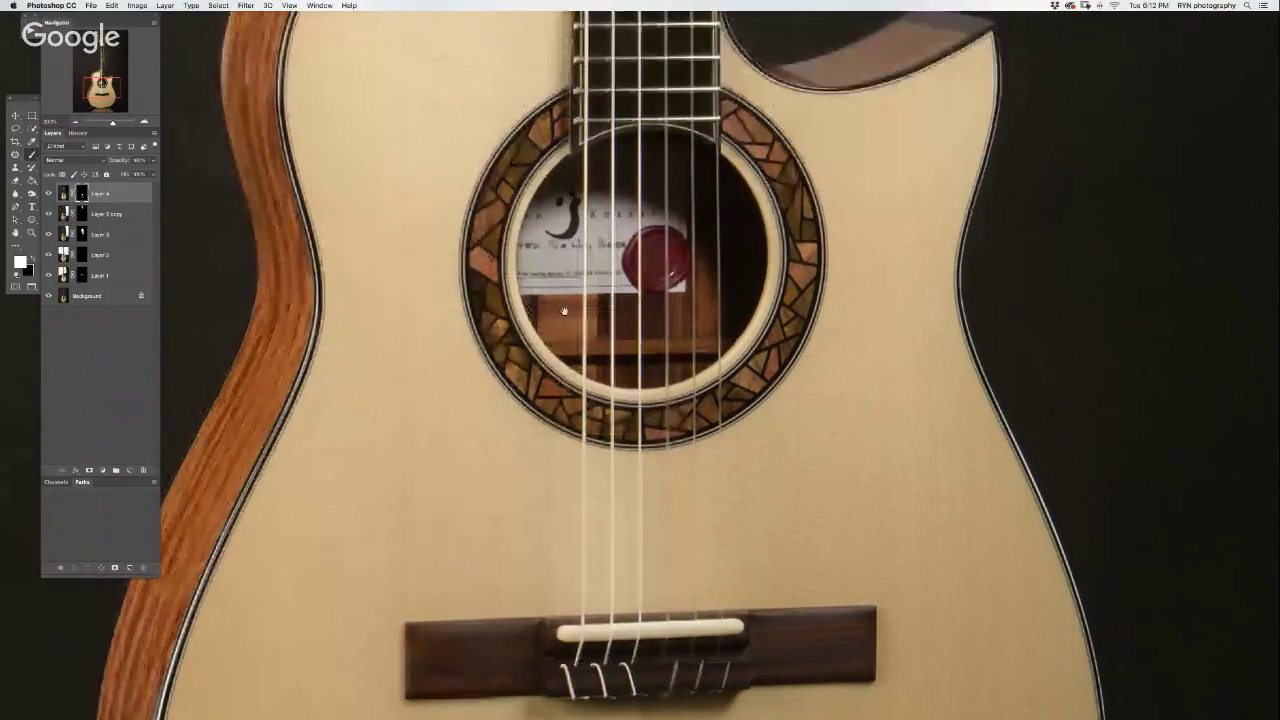
left_click(75, 122)
left_click(75, 122)
scroll(557, 223, "up", 3)
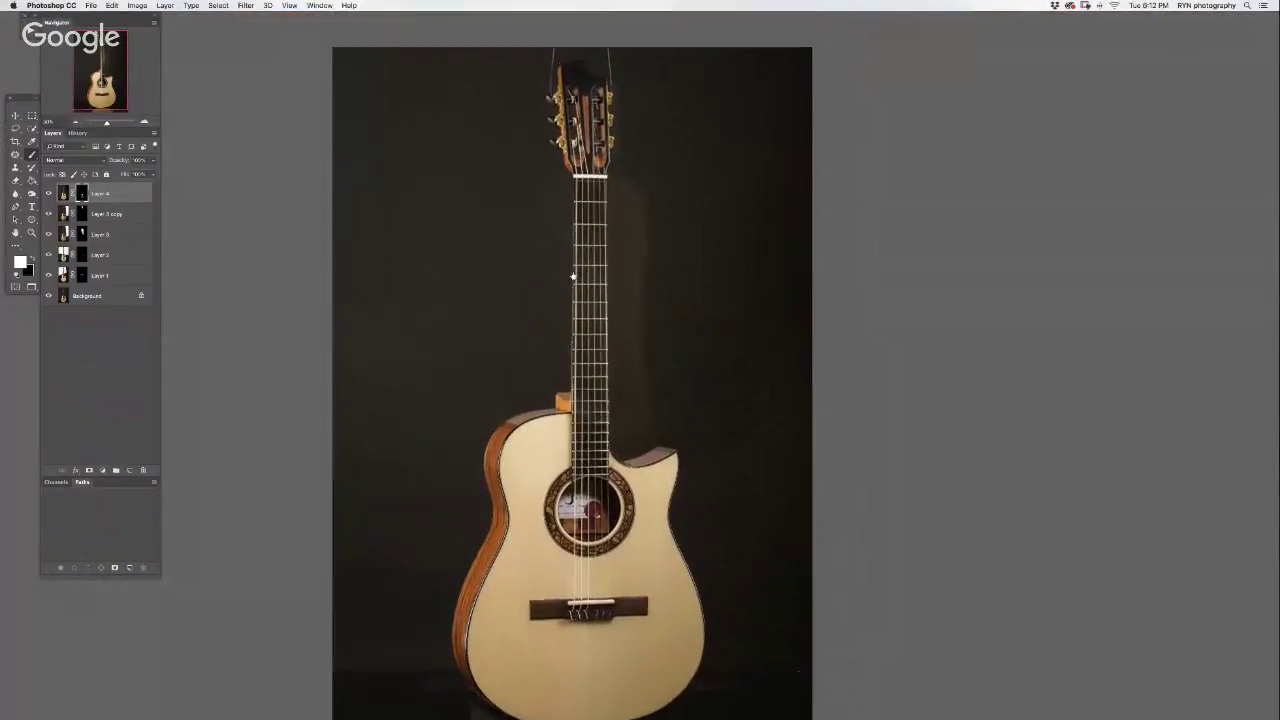
- Add a new Layer 5 and paint a white stroke at the upper left
left_click_drag(545, 225, 544, 193)
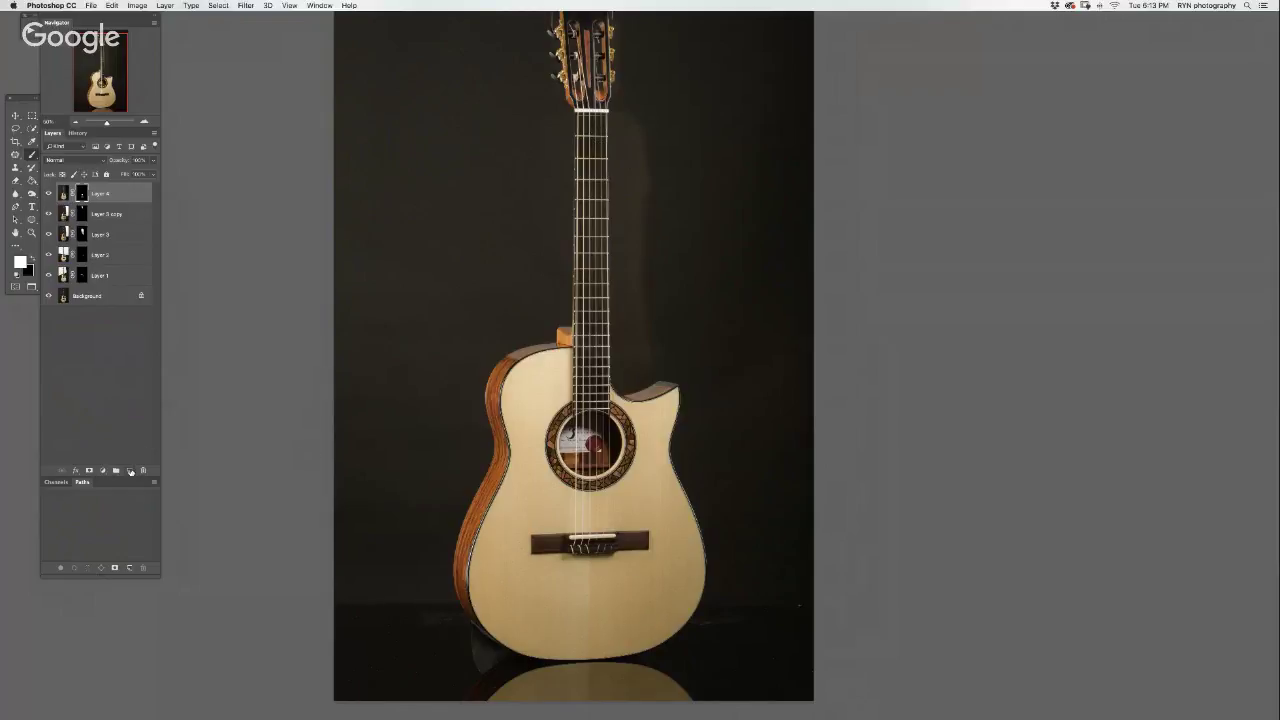
left_click(130, 470)
left_click_drag(436, 227, 426, 444)
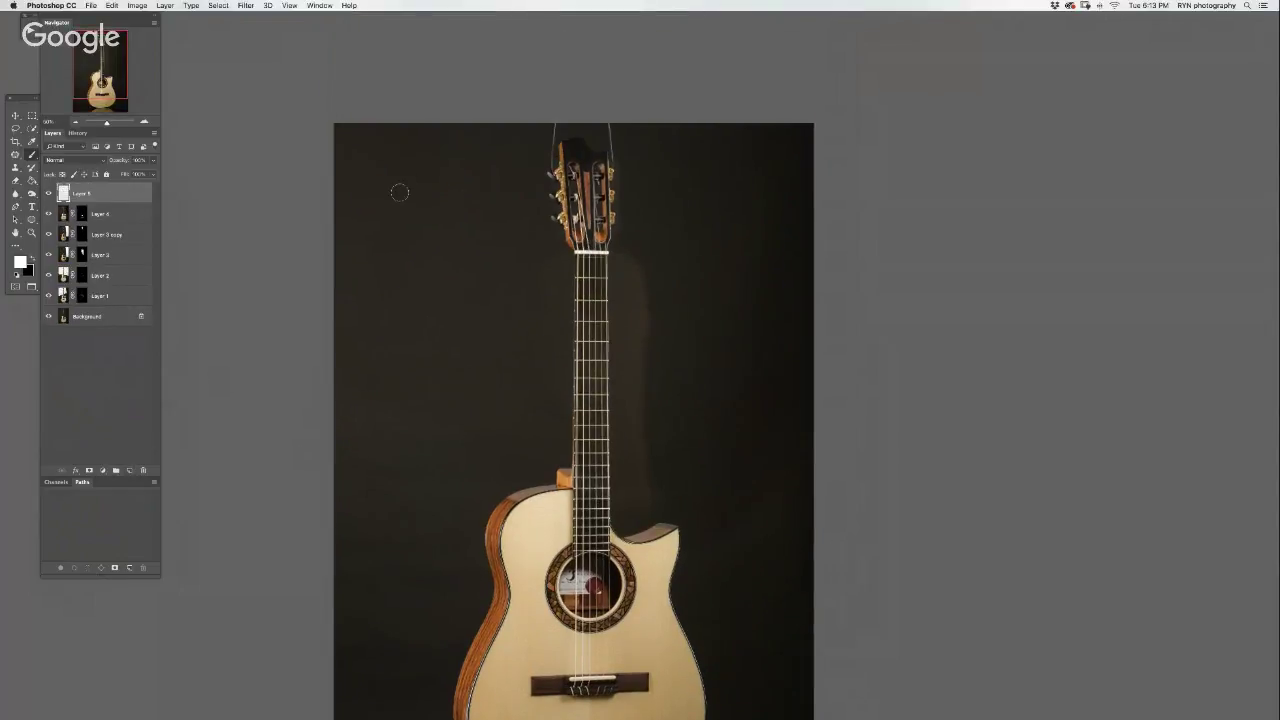
left_click_drag(403, 168, 394, 272)
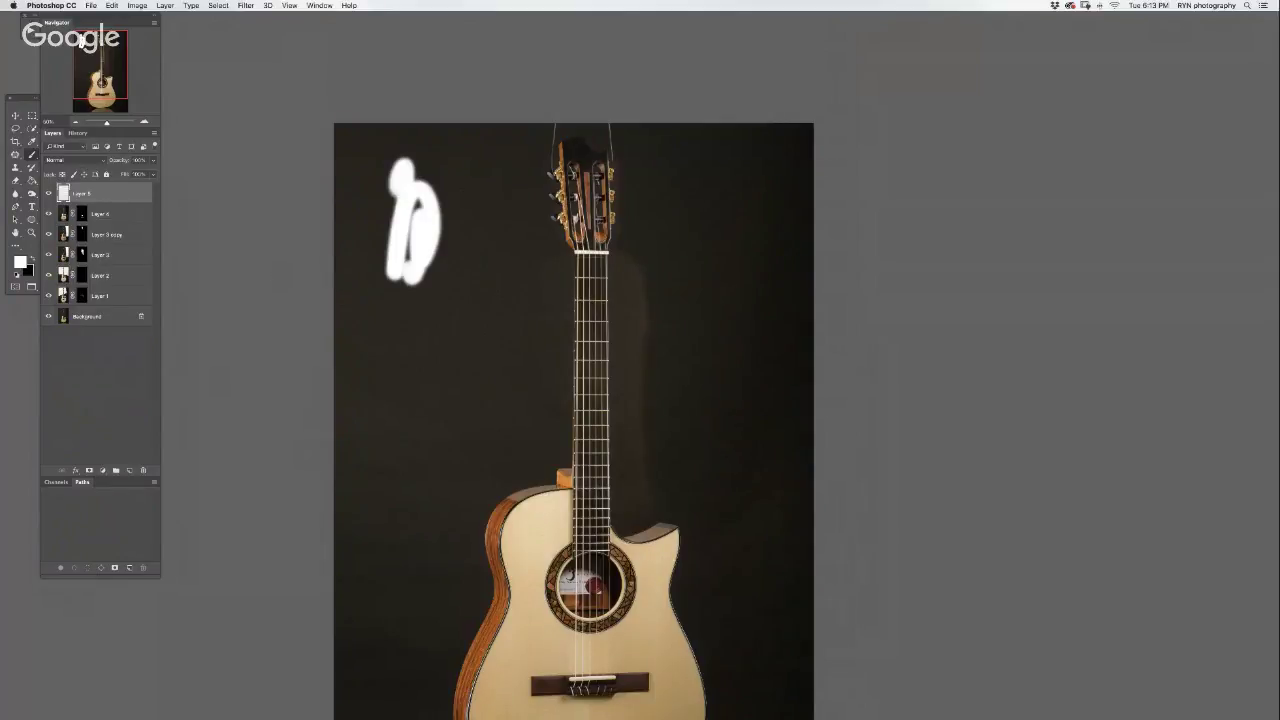
- Preview the image full screen on black, then close the guitar document
key("f")
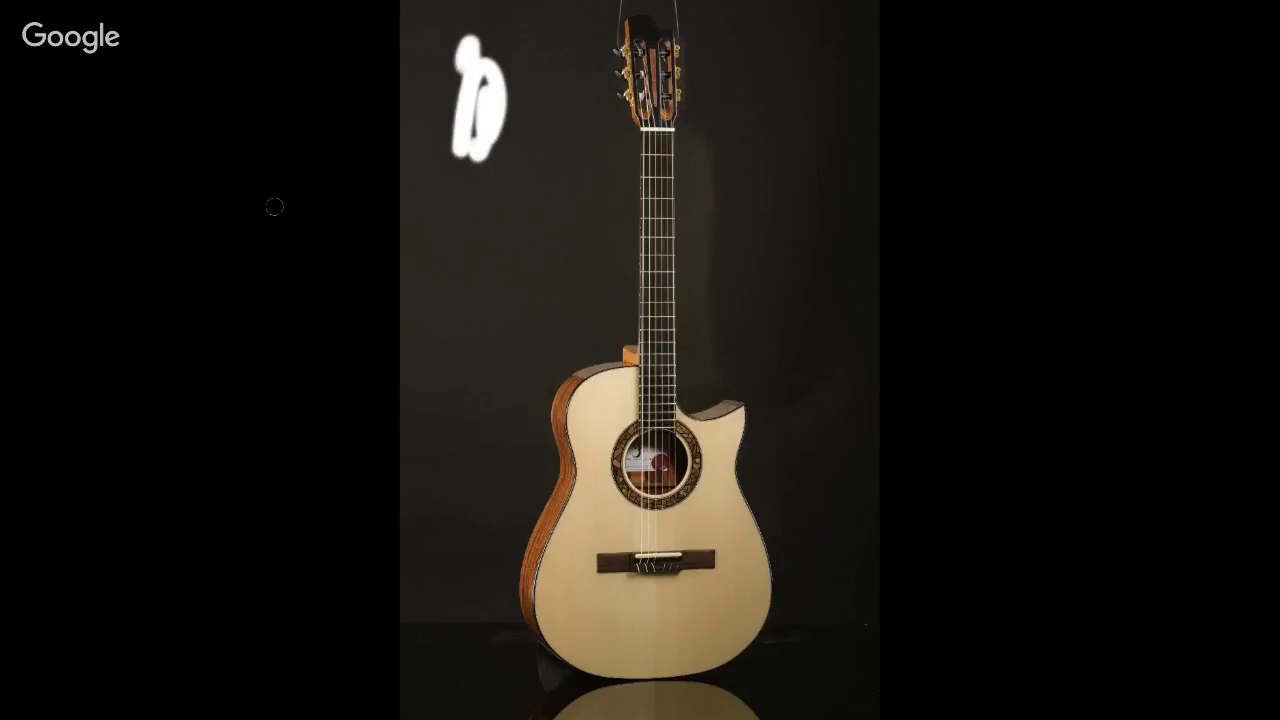
key("f")
key("super+w")
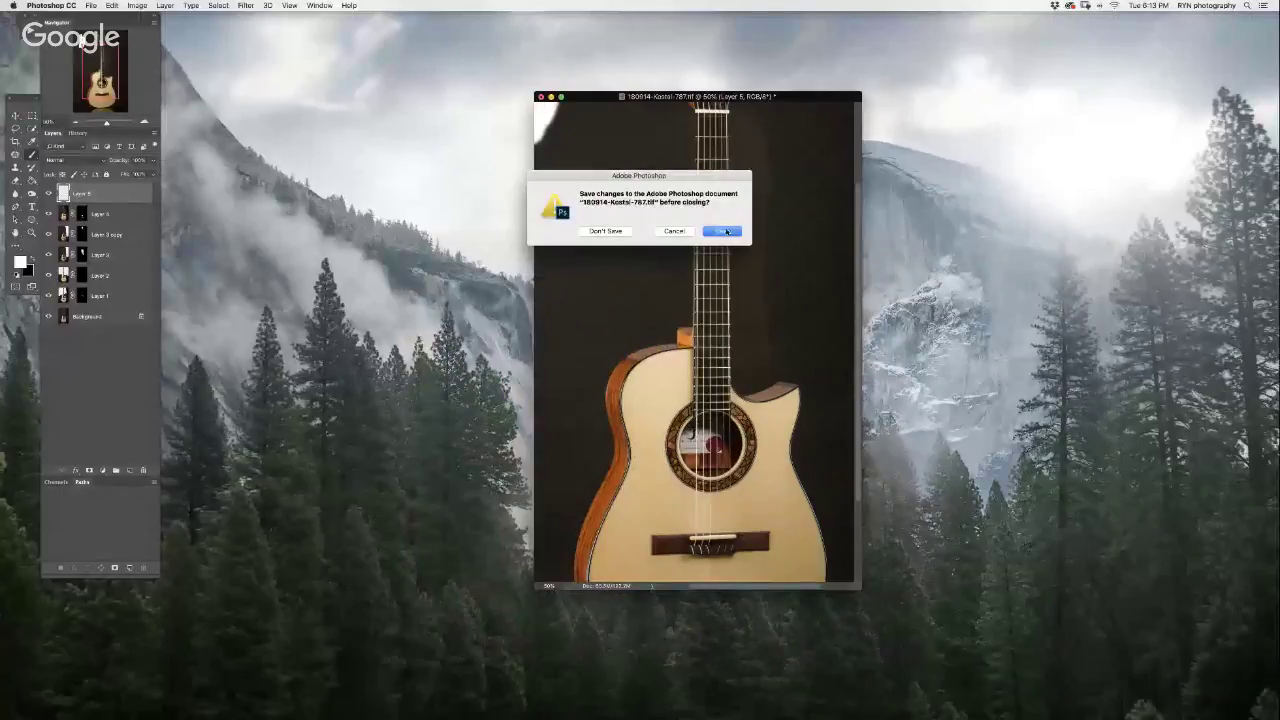
- Save the composite's changes on closing, then hide the panels and toolbar
left_click(723, 232)
key("Return")
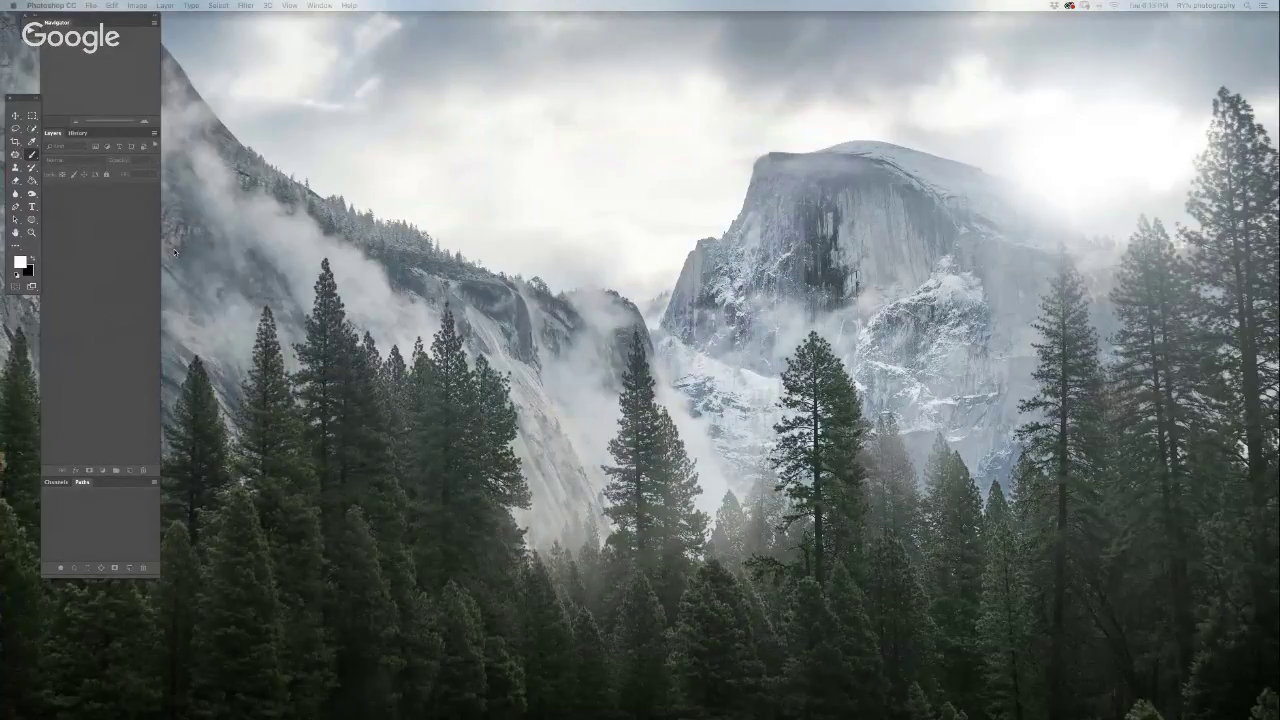
key("Tab")
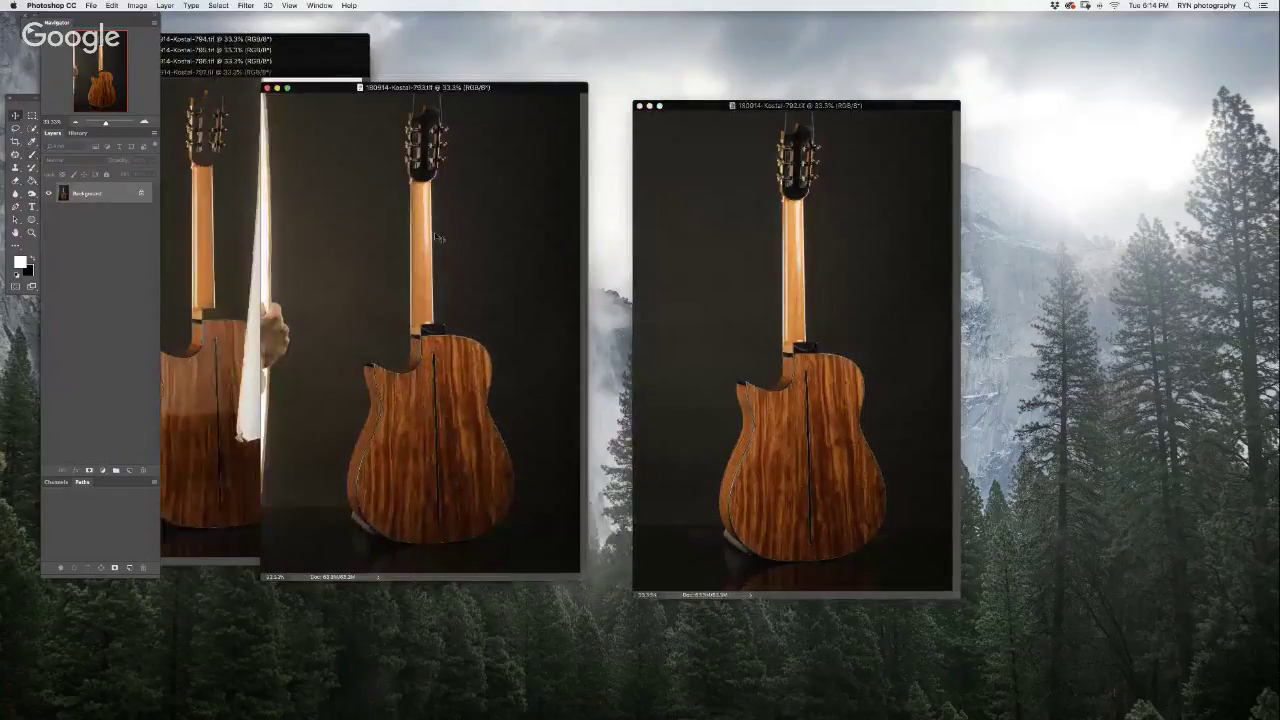
- Copy two exposures into the main document as aligned layers and close their sources
mouse_move(420, 248)
left_mouse_down()
mouse_move(692, 270)
mouse_move(778, 291)
left_mouse_up()
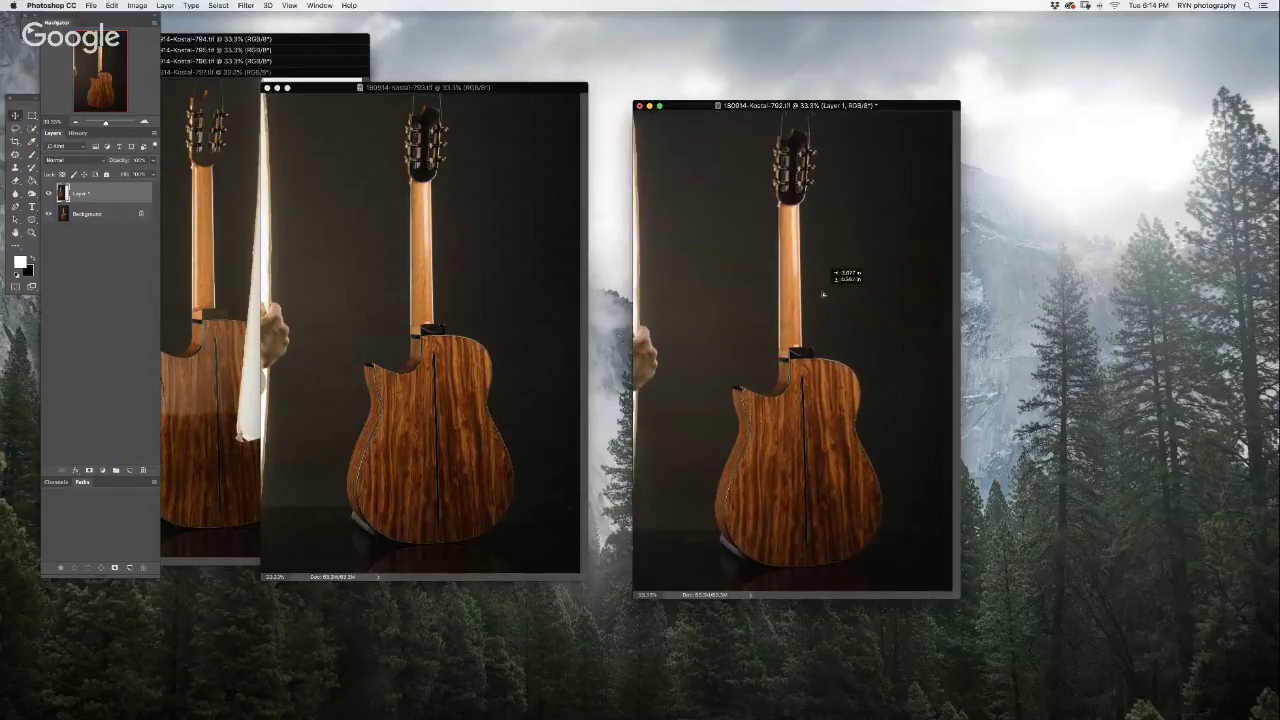
left_click_drag(812, 293, 831, 290)
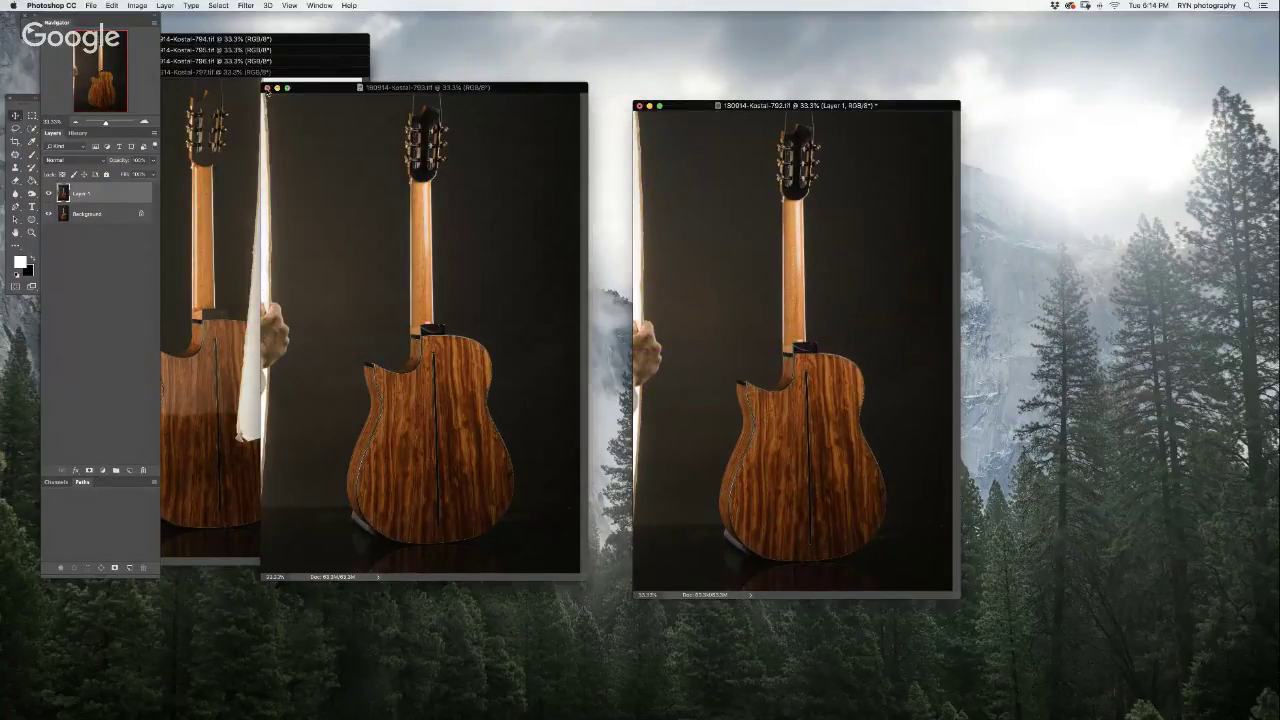
left_click(267, 88)
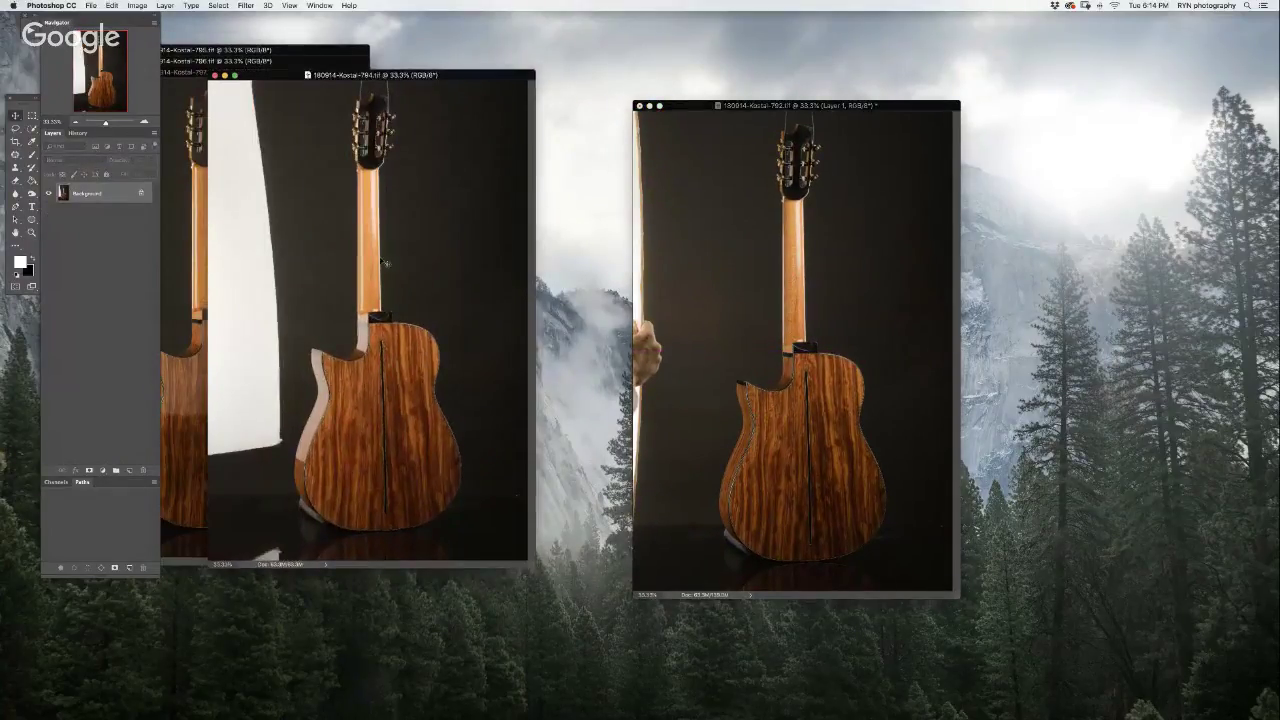
left_click_drag(788, 291, 852, 241)
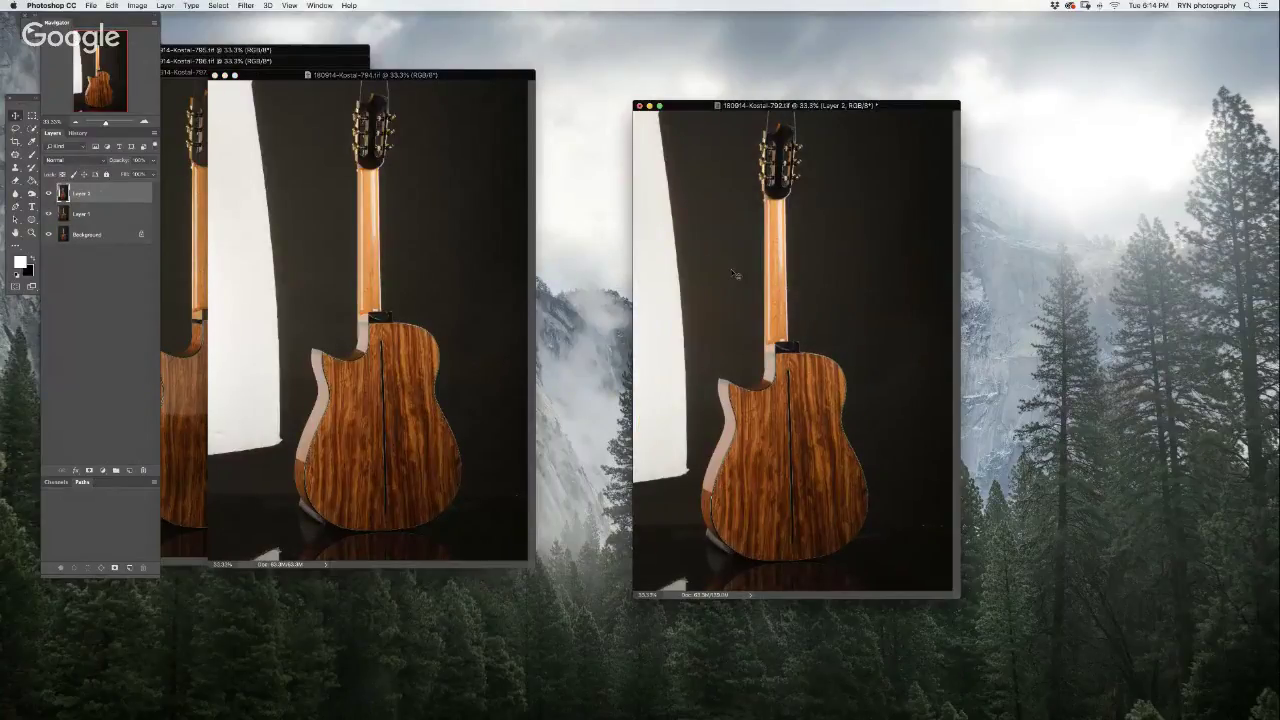
left_click_drag(733, 273, 751, 270)
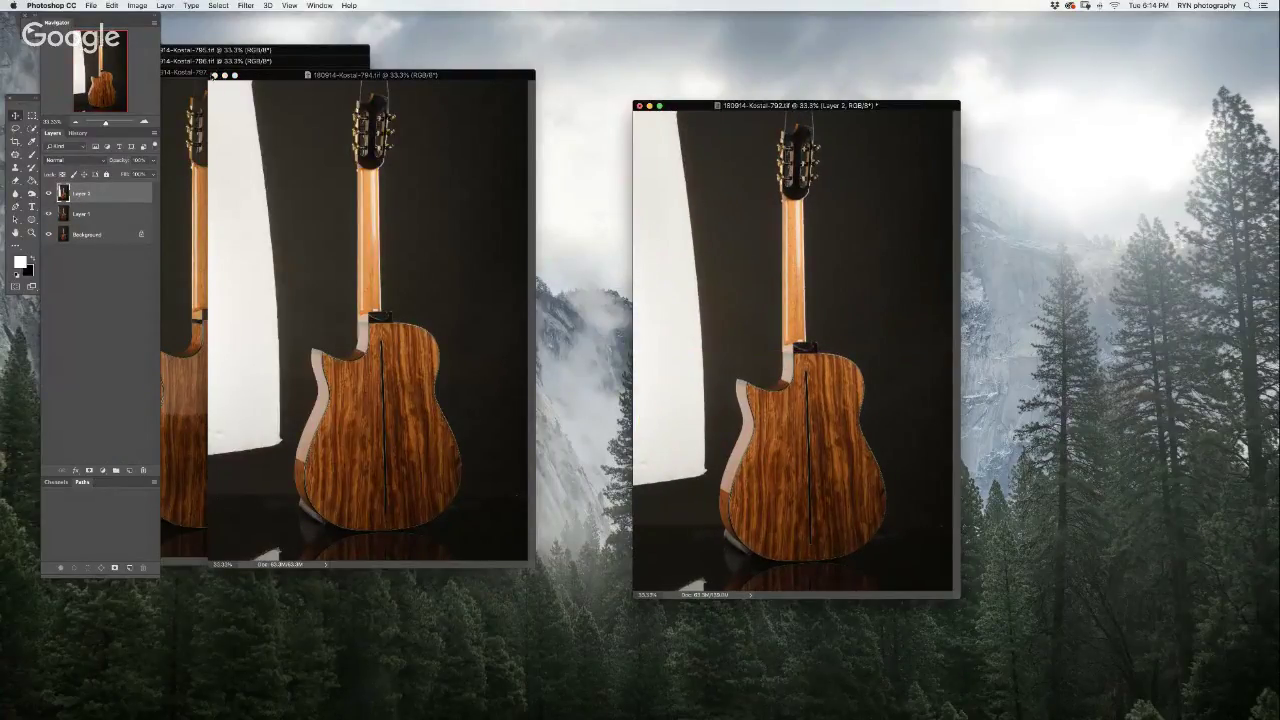
left_click(214, 75)
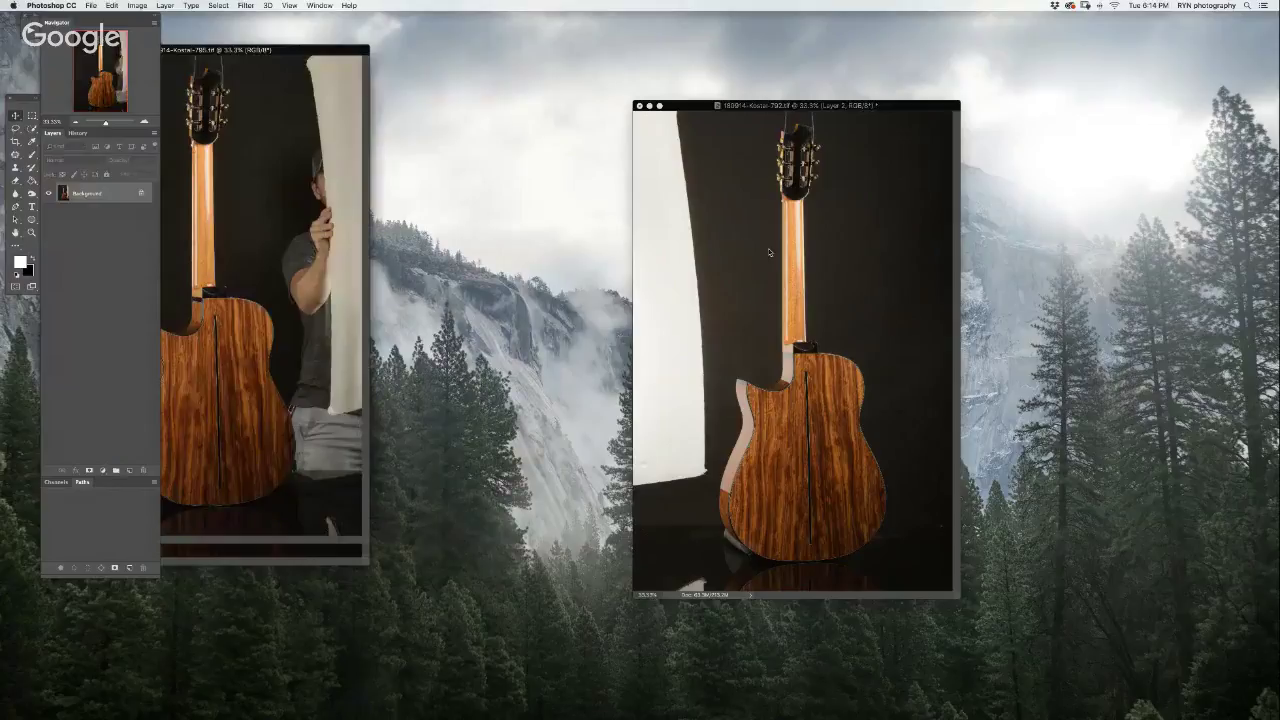
- Add the remaining exposures up to Layer 5, close their sources, and go full screen
left_click_drag(769, 252, 769, 252)
key("super+w")
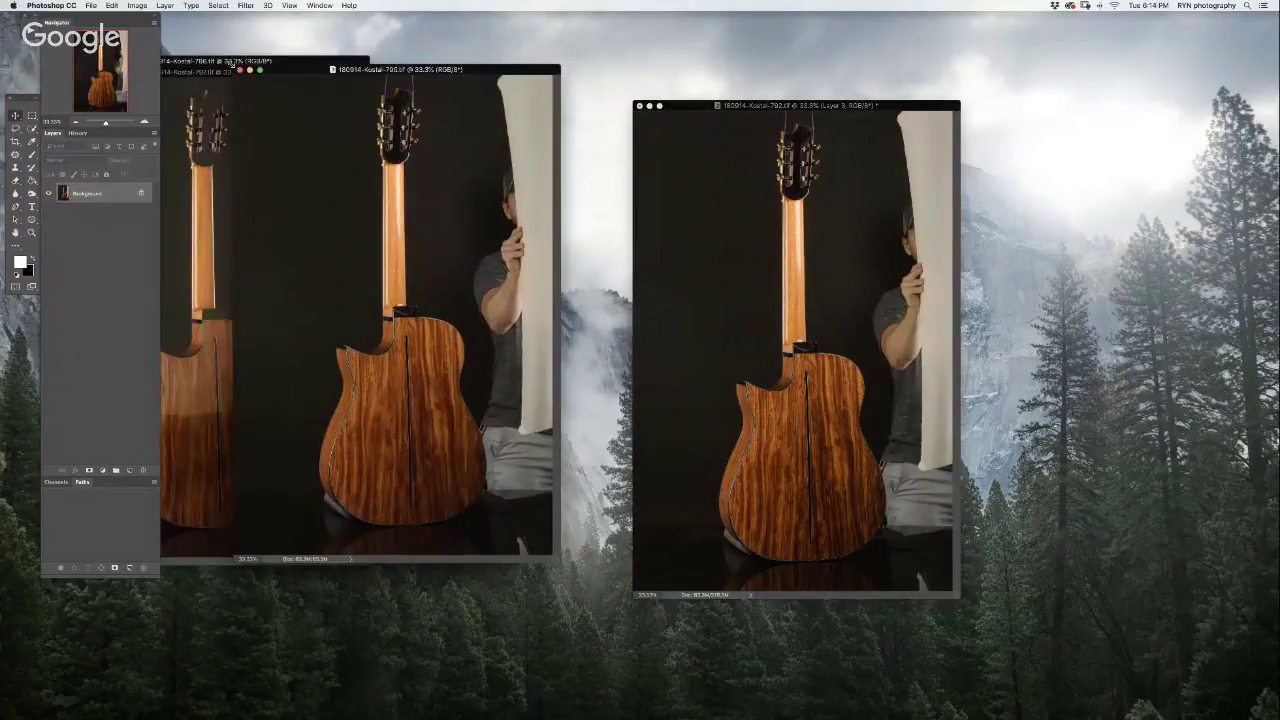
left_click_drag(307, 66, 497, 90)
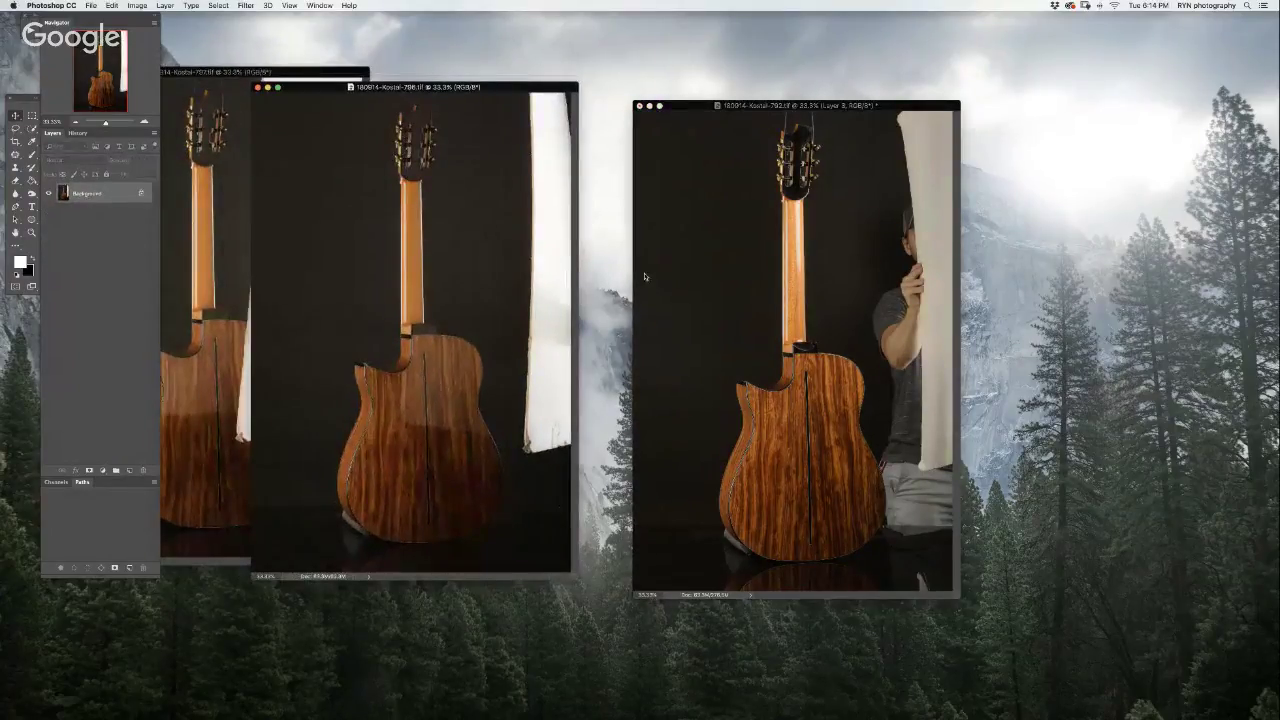
left_click_drag(760, 281, 829, 307)
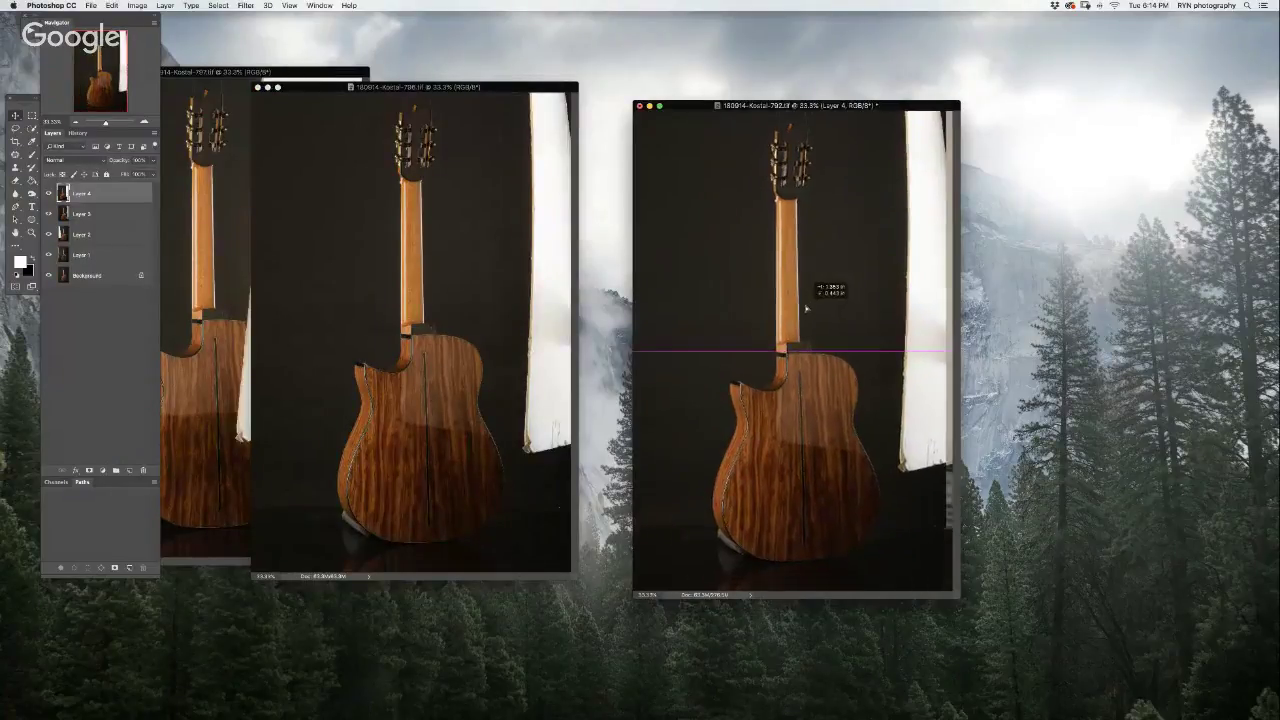
left_click(258, 88)
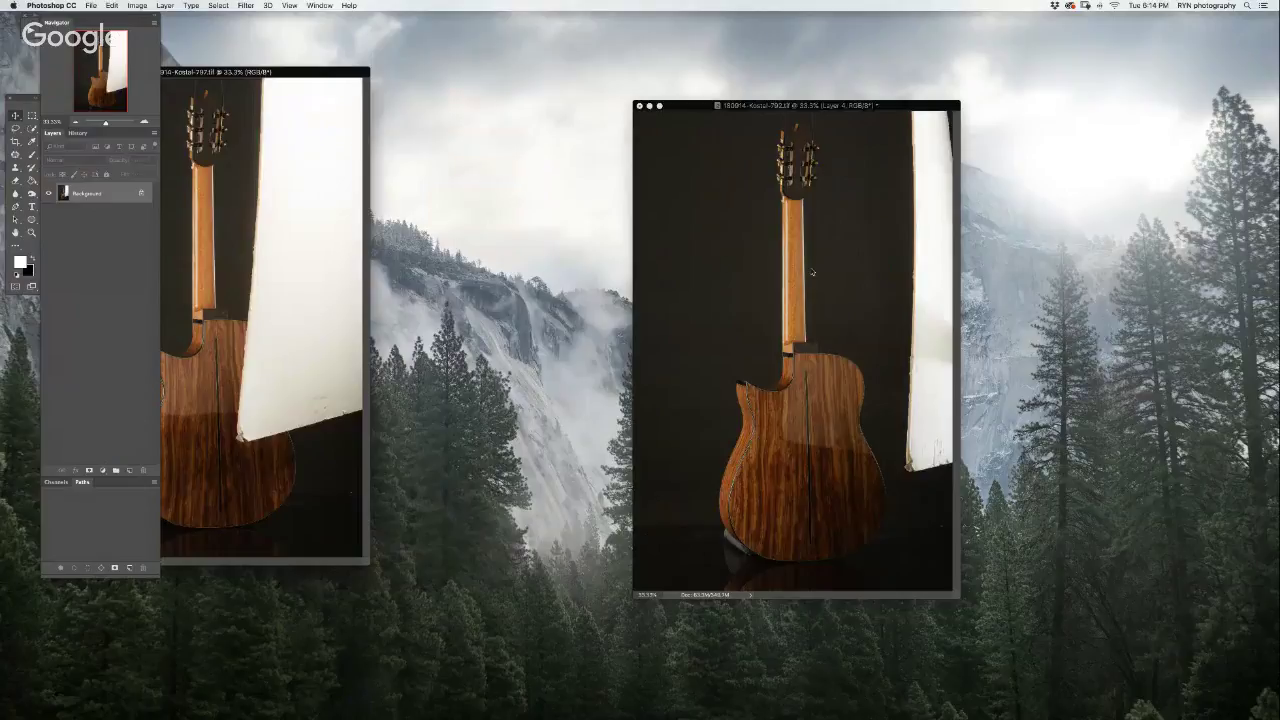
left_click_drag(812, 272, 812, 272)
left_click(276, 76)
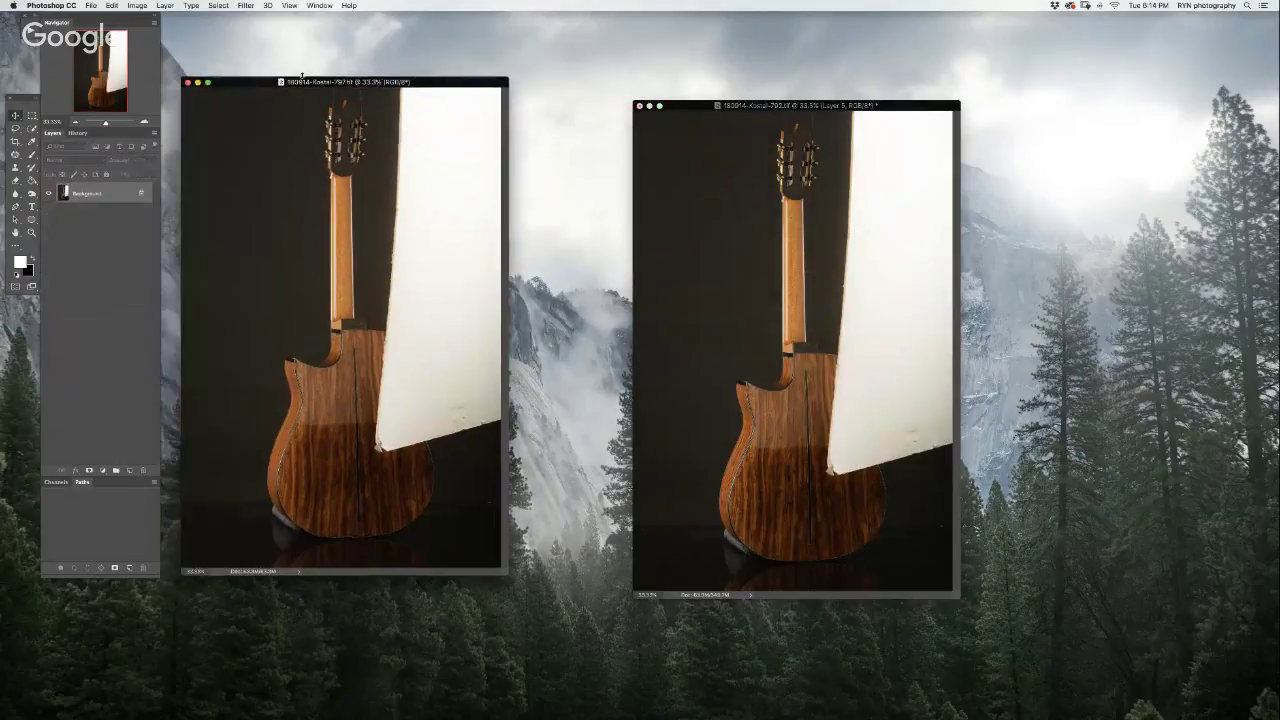
left_click(187, 83)
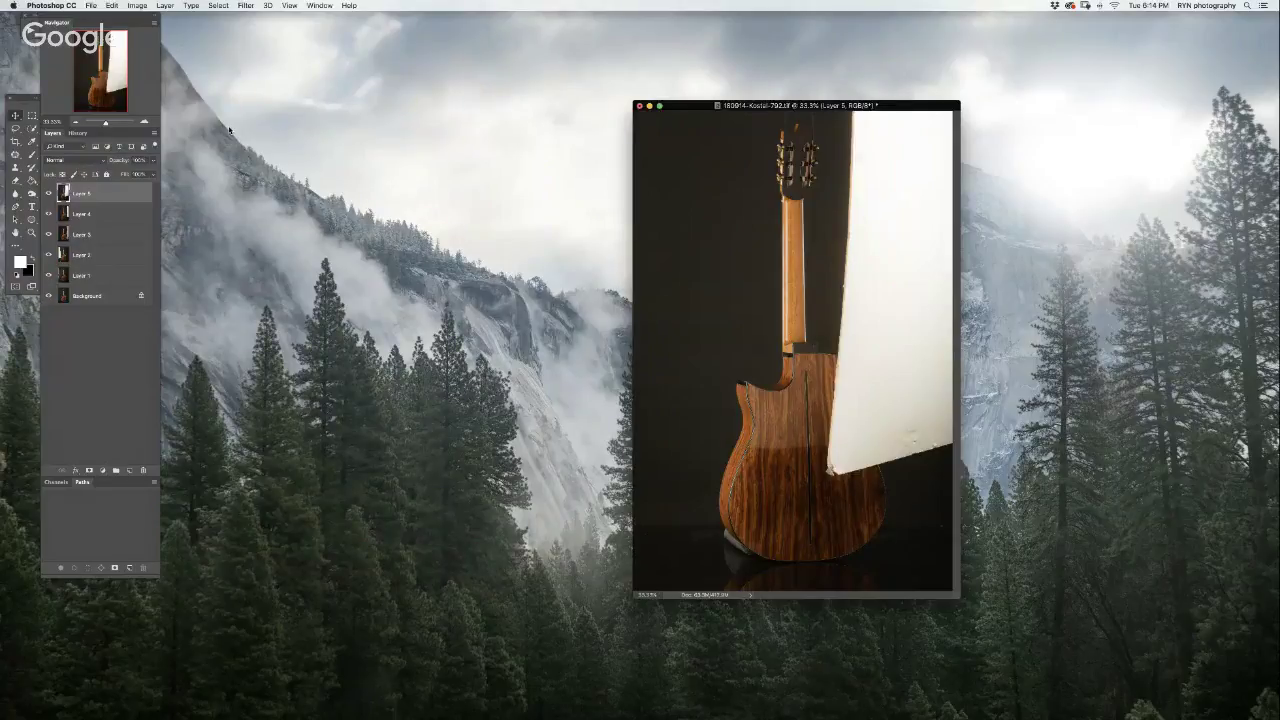
key("f")
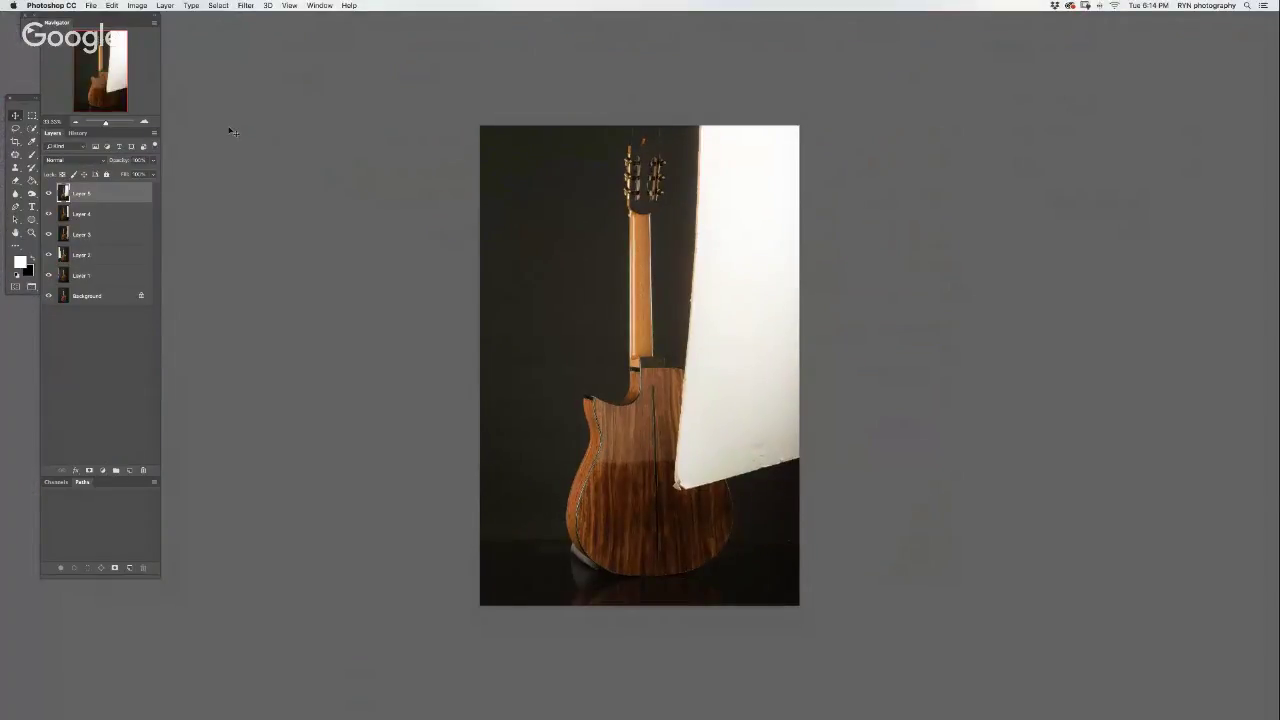
- Zoom to 50% and toggle Layer 1's visibility against the base exposure
left_click(48, 275)
left_click(144, 123)
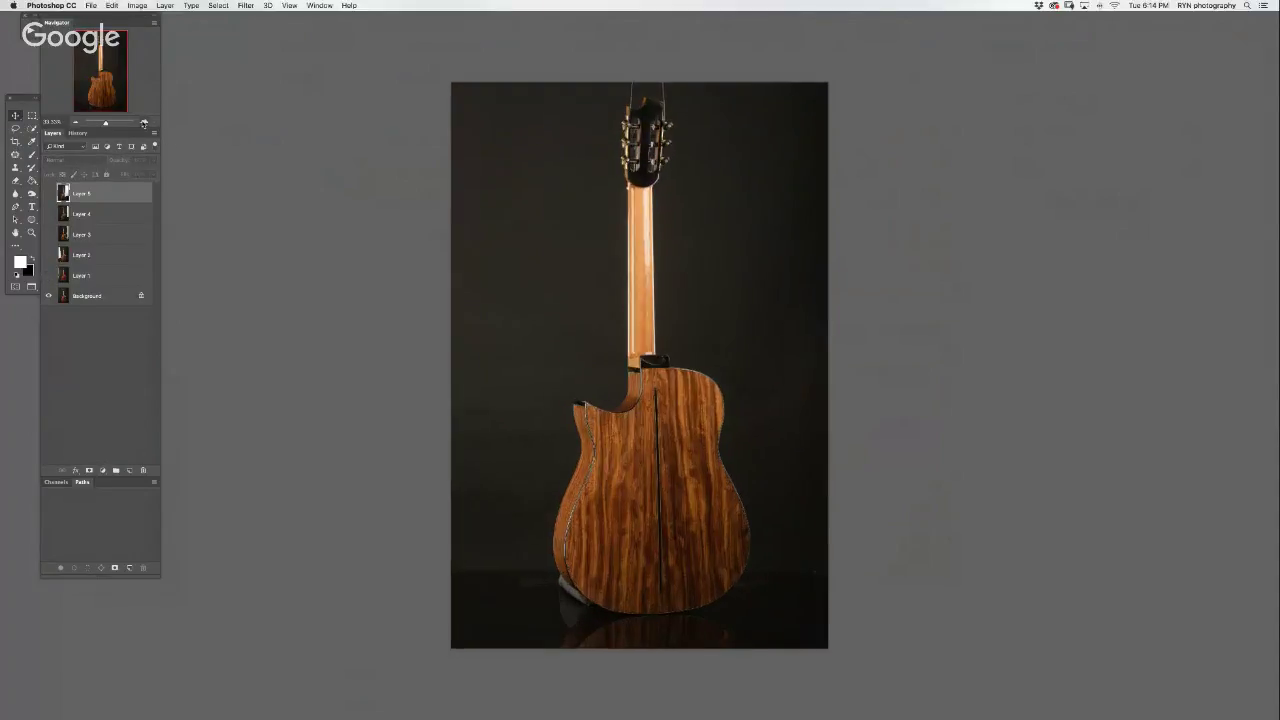
left_click(48, 275)
left_click(48, 275)
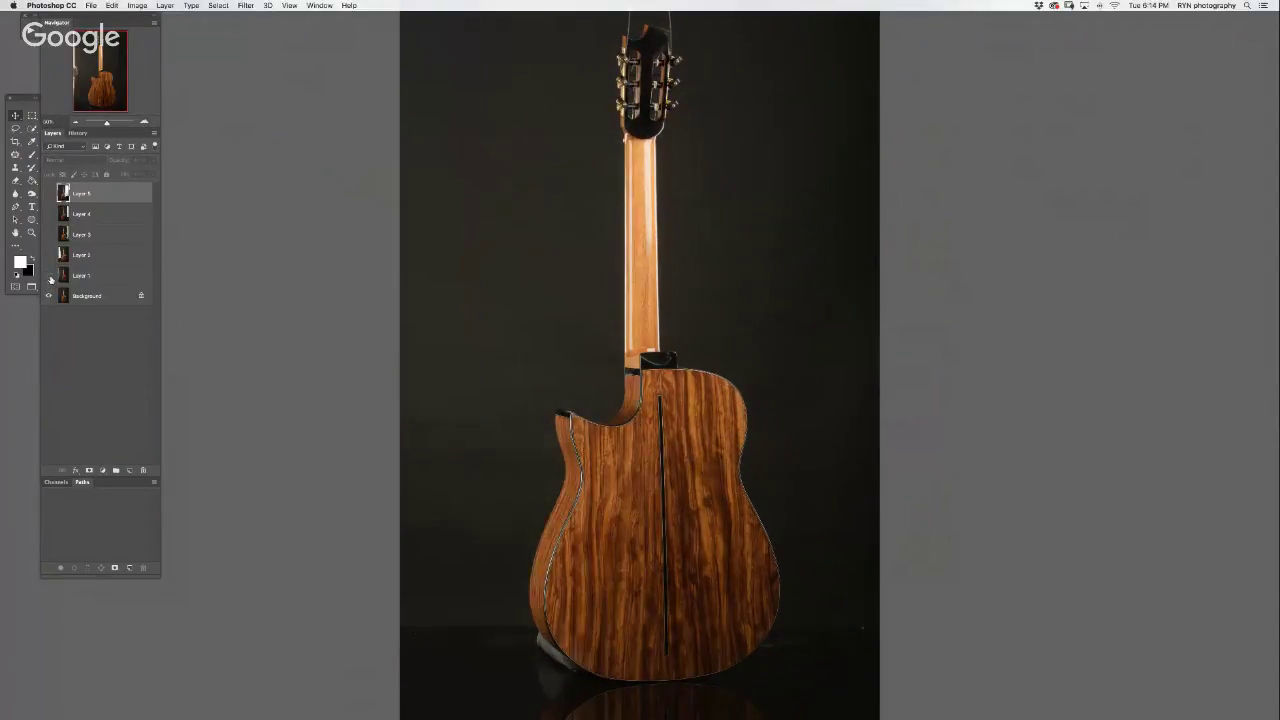
left_click(48, 275)
- Give Layer 1 a black mask and paint white to reveal its lighting along the neck
left_click(89, 281)
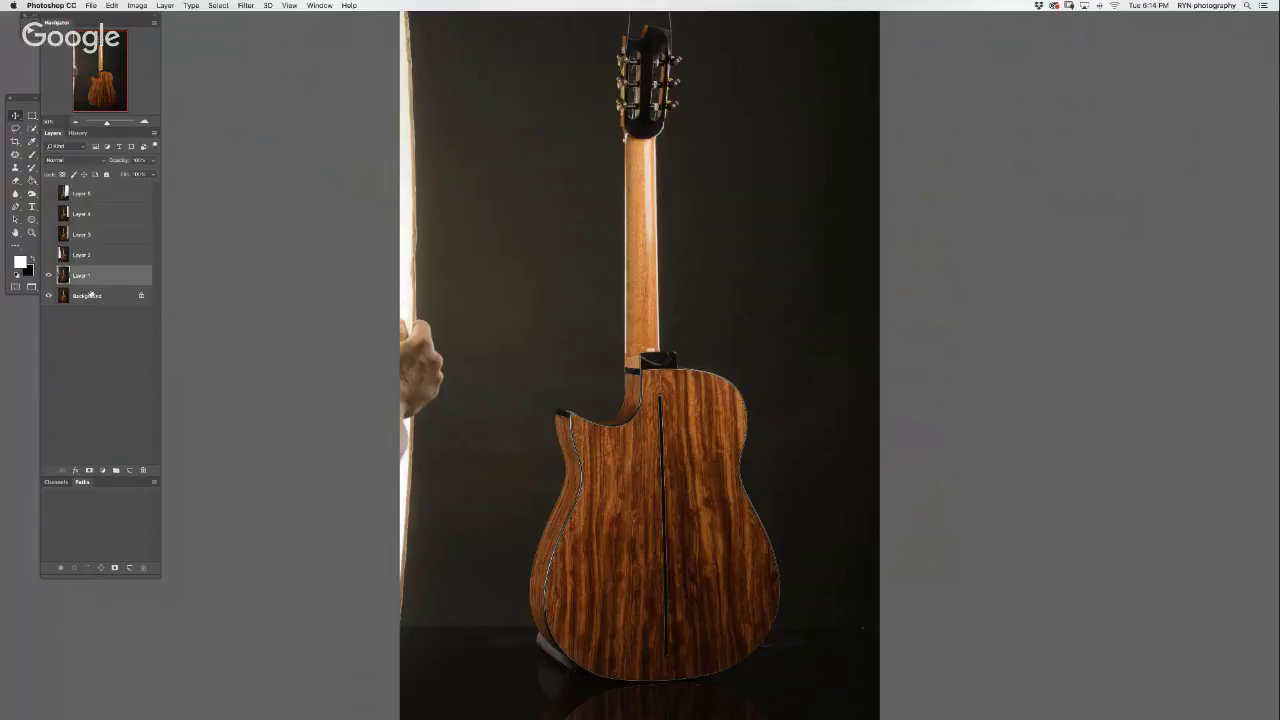
left_click(88, 470)
key("g")
key("x")
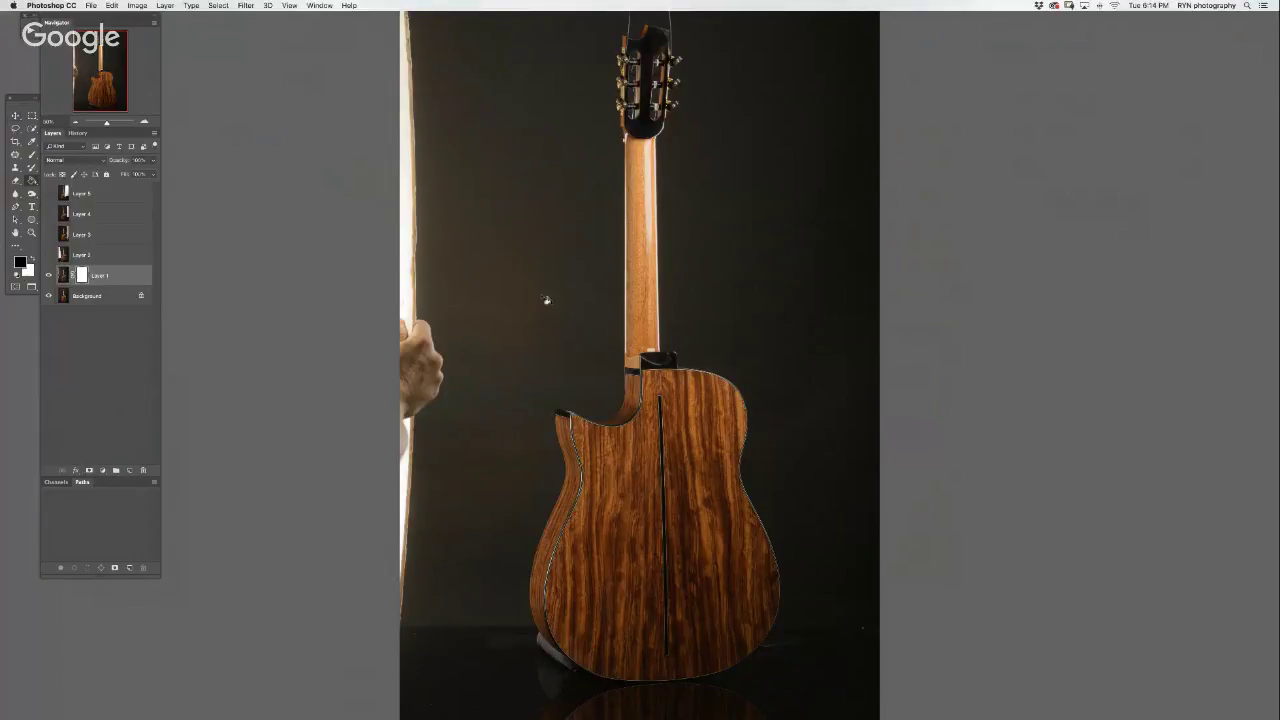
key("alt+BackSpace")
key("b")
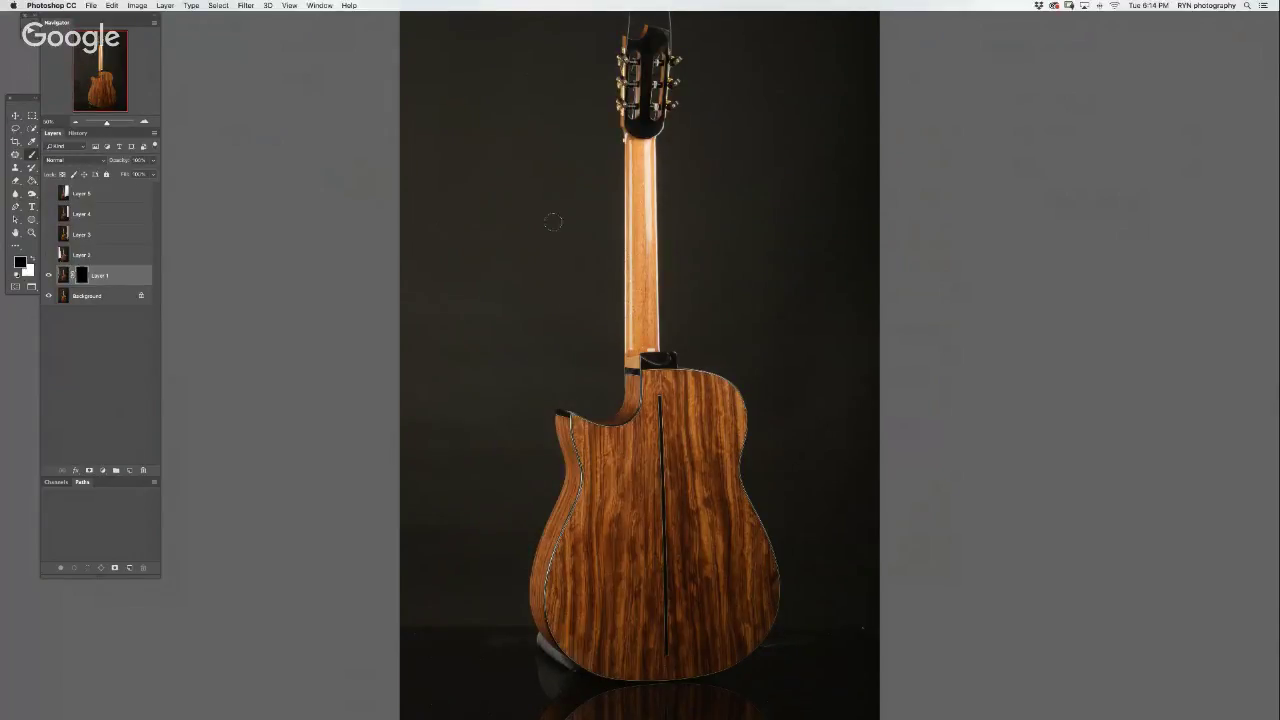
left_click_drag(589, 234, 612, 222)
key("x")
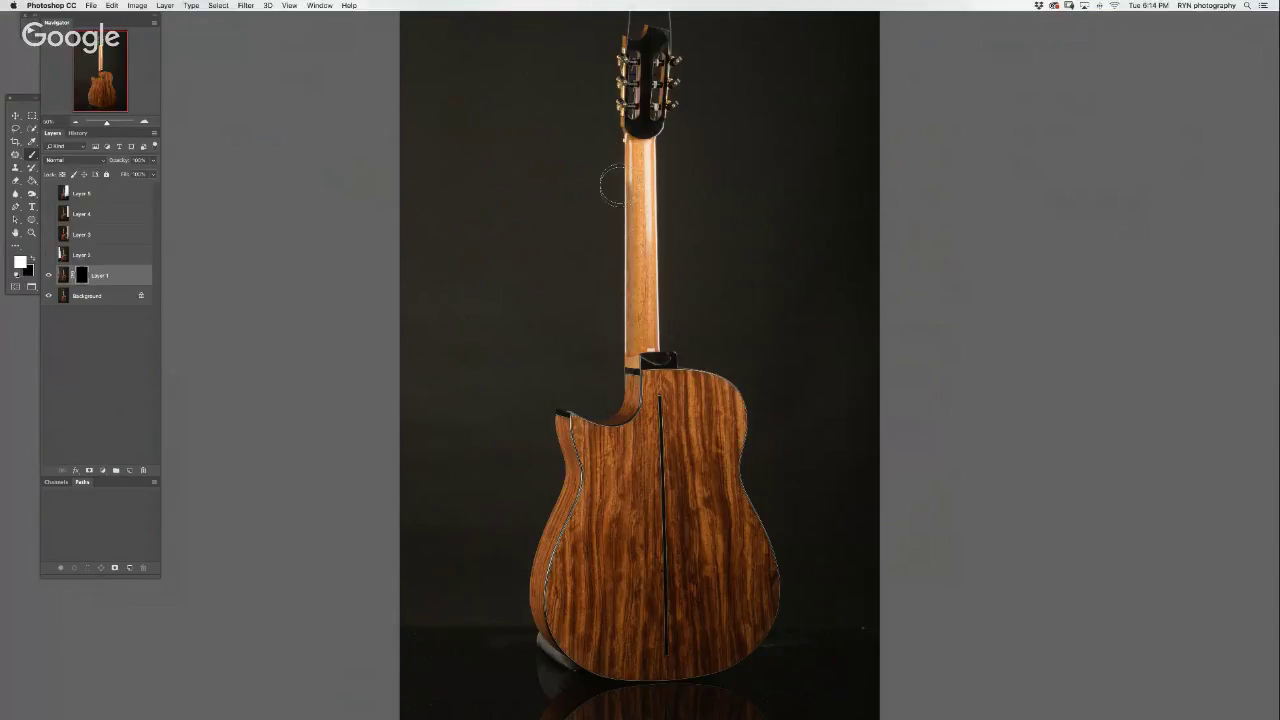
left_click_drag(612, 185, 622, 370)
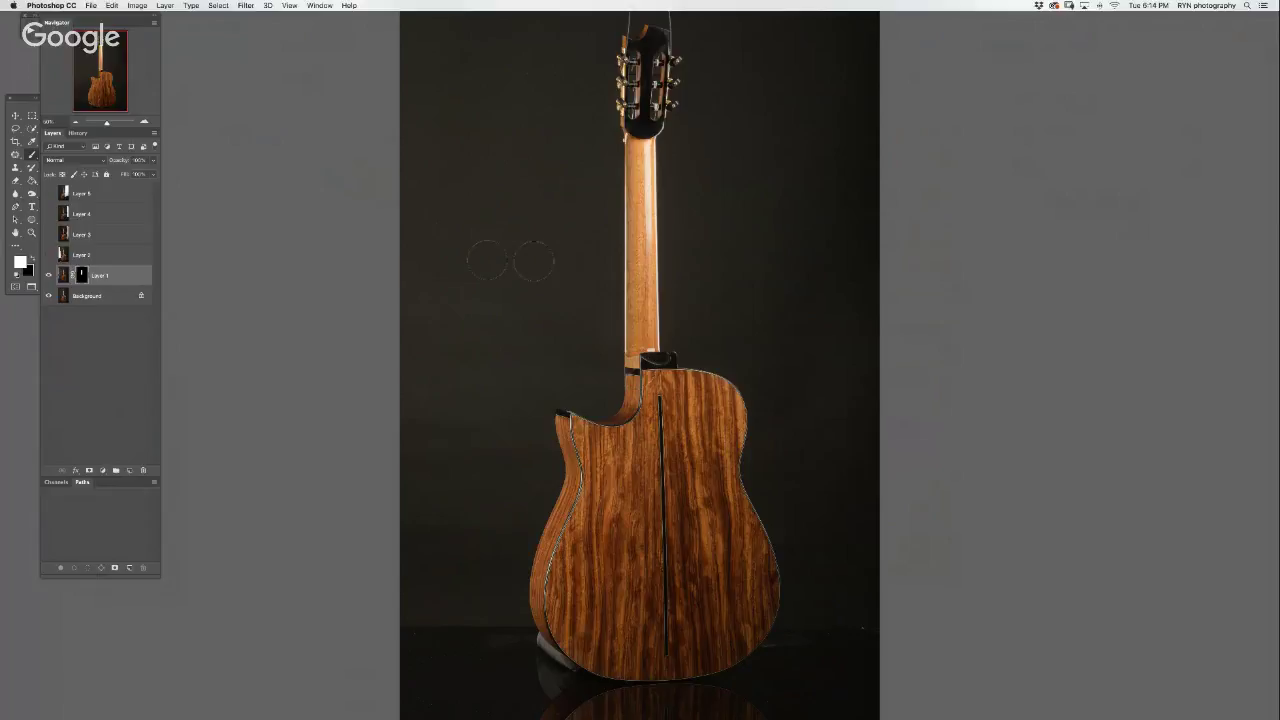
- Compare Layer 2 on and off, then give it a black-filled layer mask
left_click(48, 255)
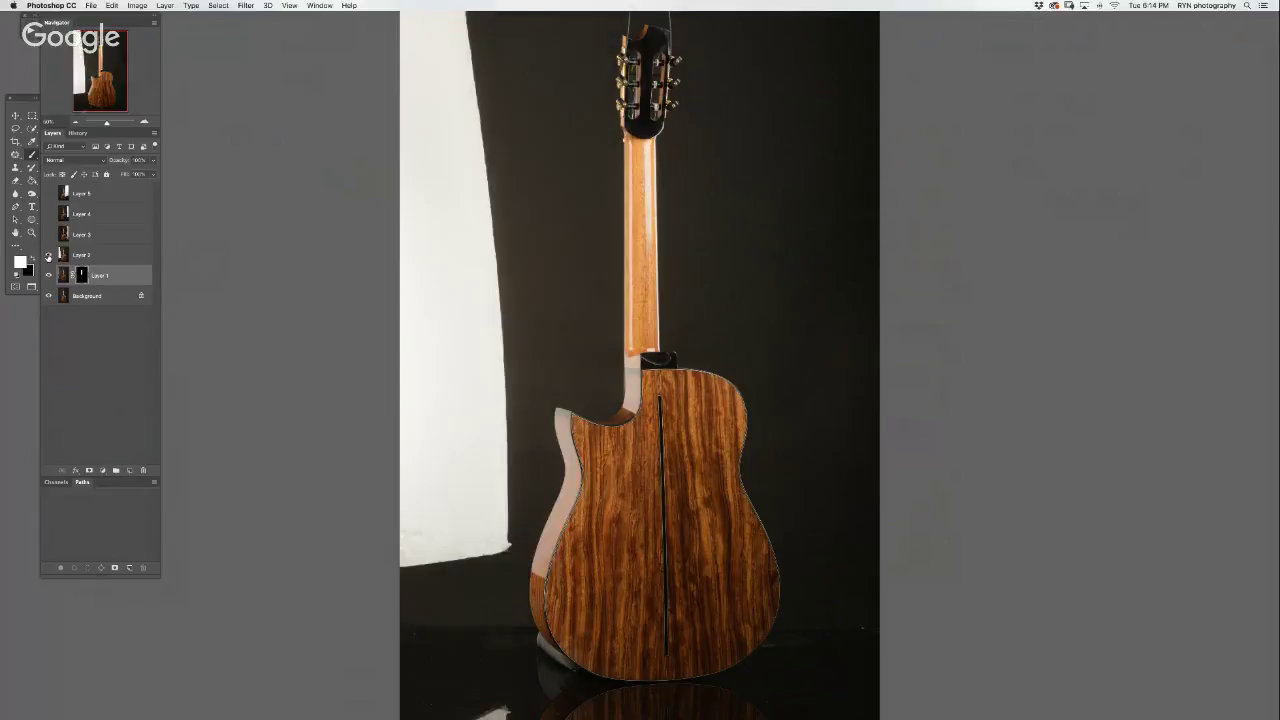
left_click(48, 255)
left_click(48, 255)
left_click(48, 255)
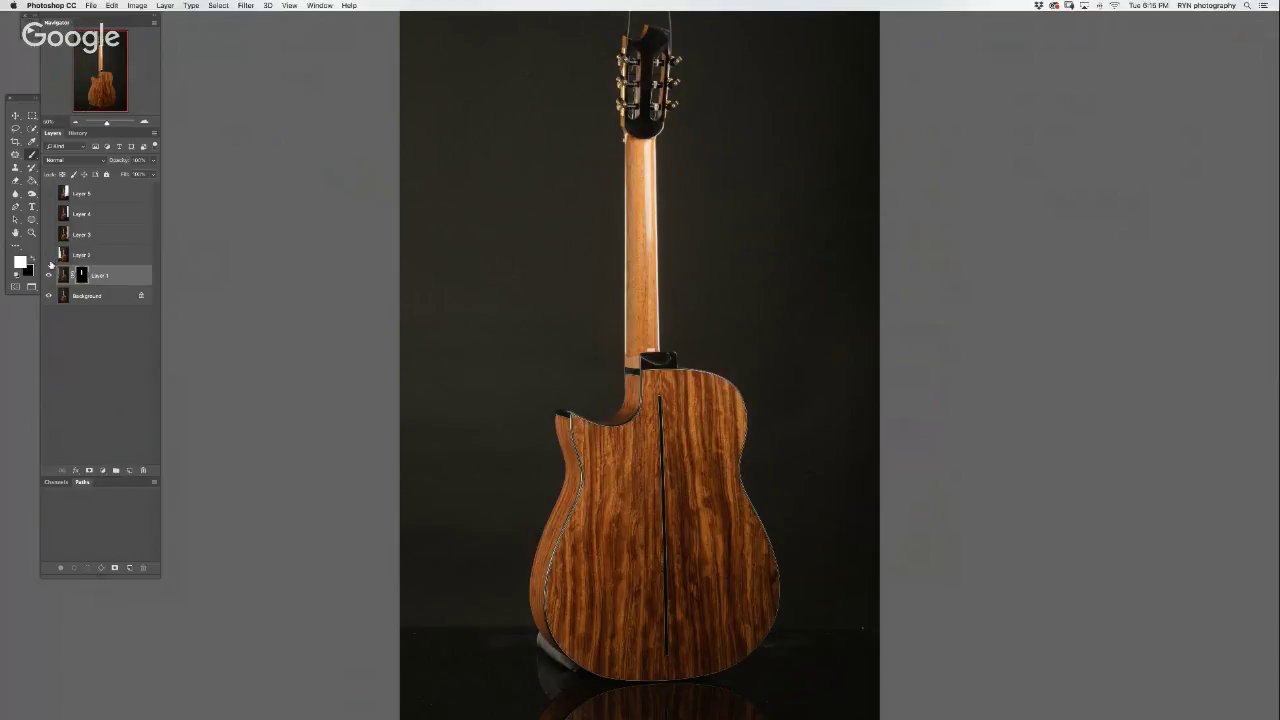
left_click(48, 255)
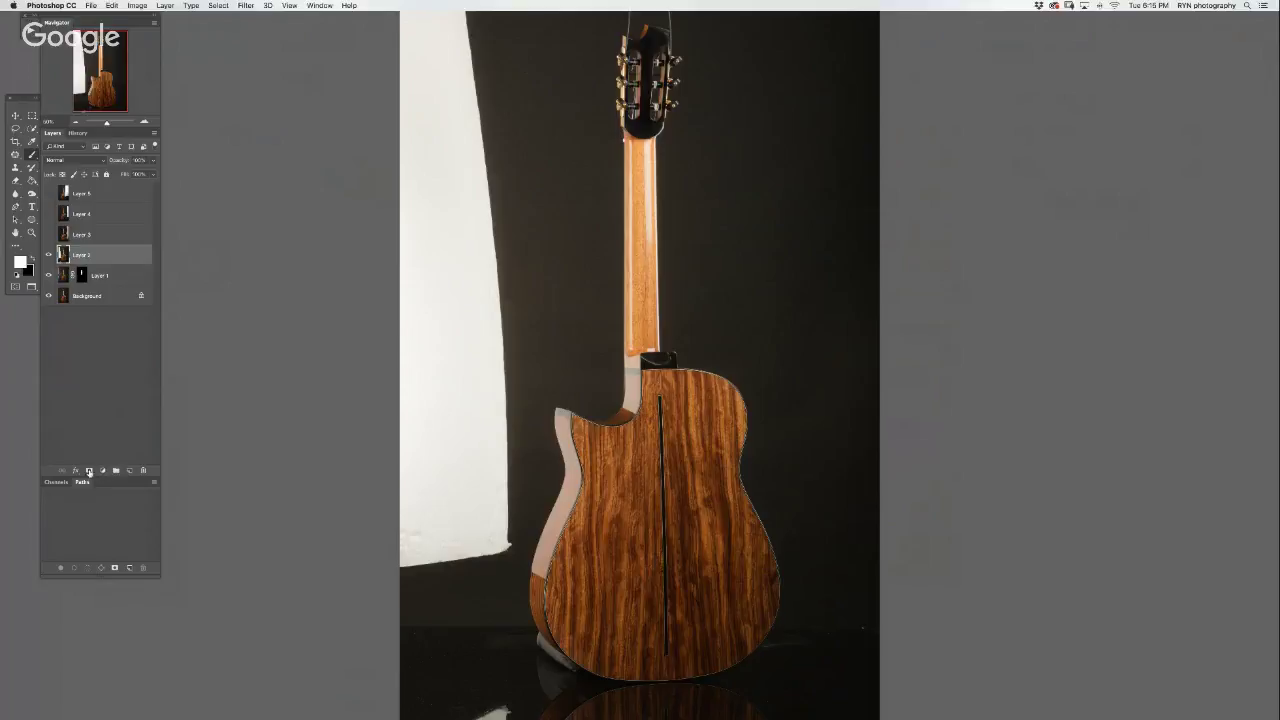
left_click(88, 472)
key("x")
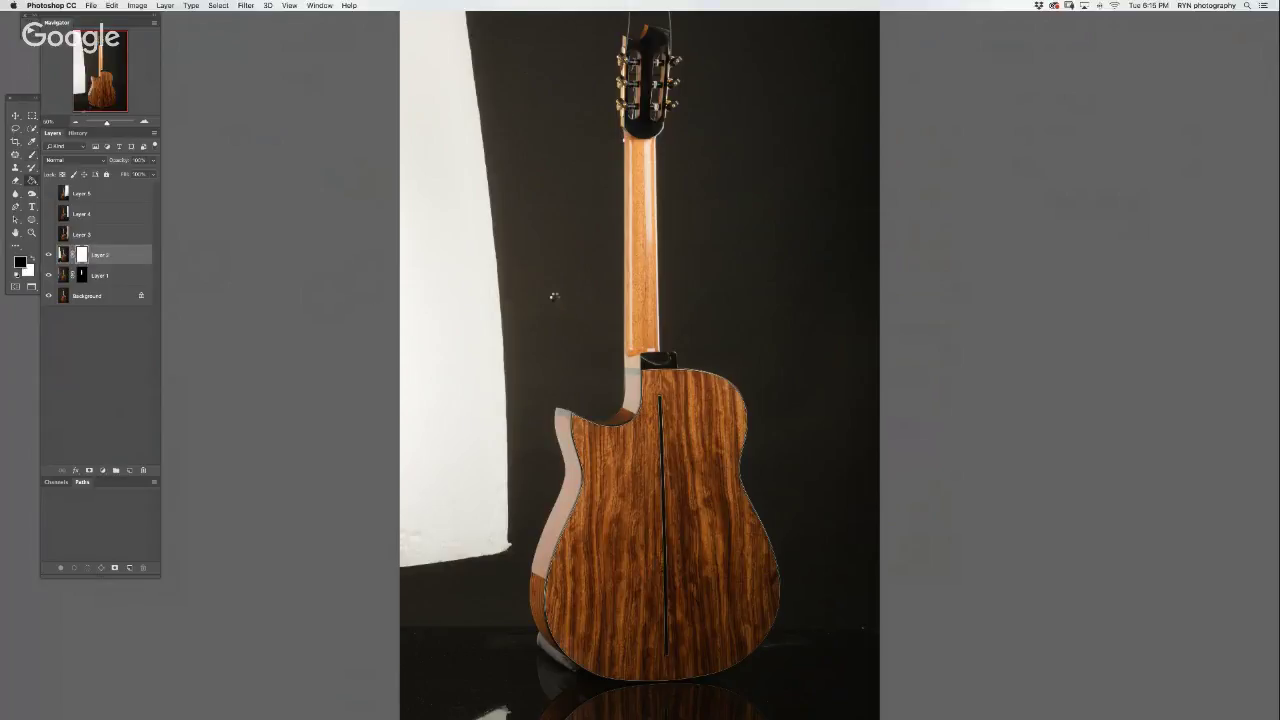
key("alt+BackSpace")
- Paint Layer 2's brighter exposure down the neck's left edge with a smaller white brush
scroll(619, 186, "up", 1)
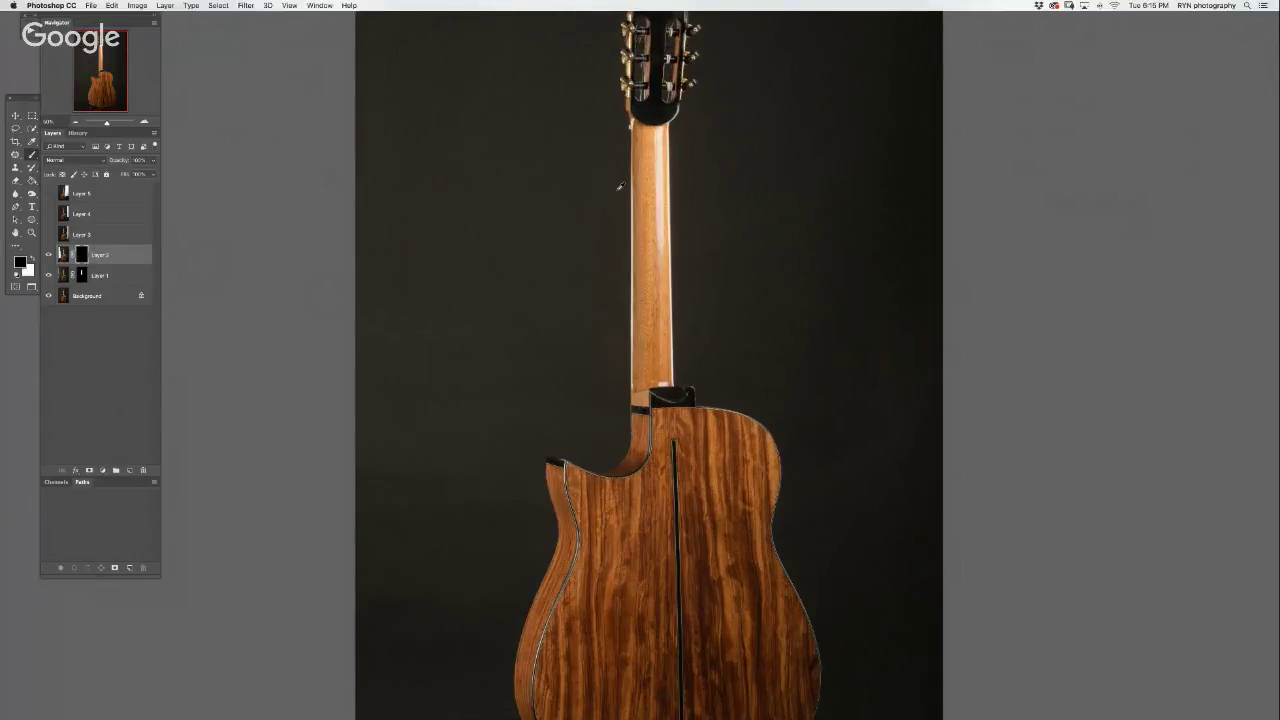
scroll(619, 186, "up", 2)
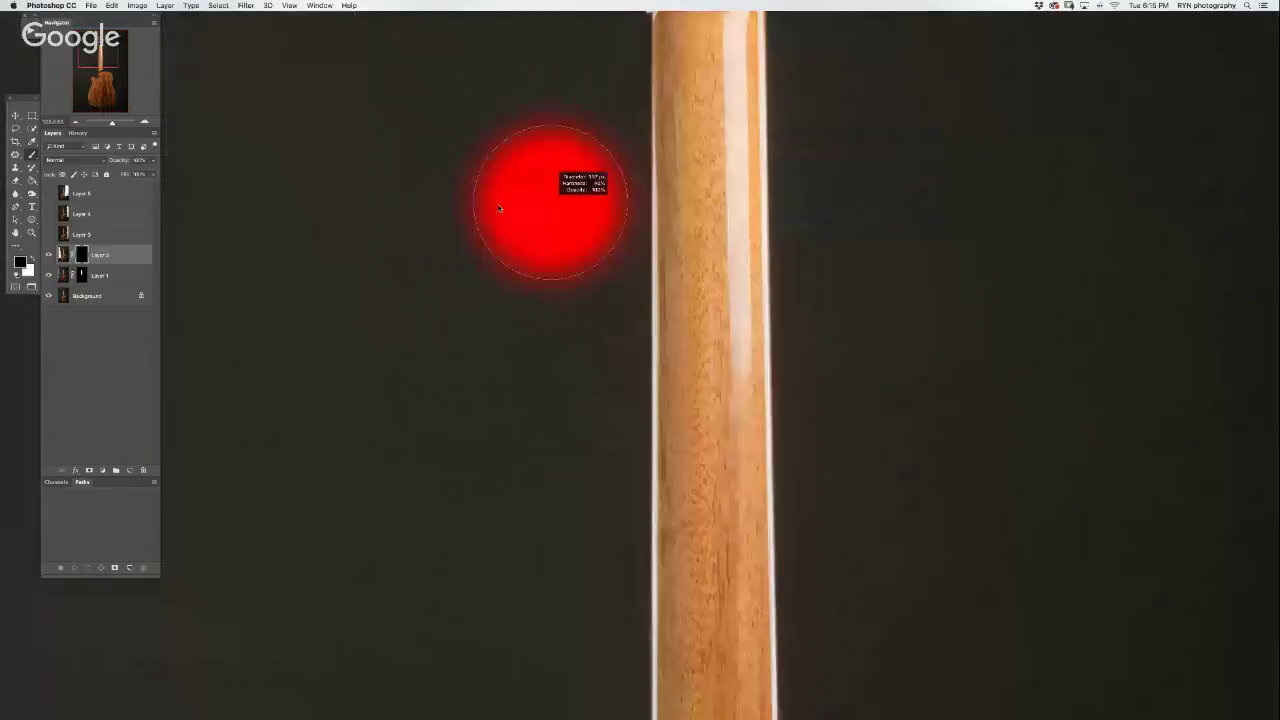
left_click_drag(563, 183, 523, 173)
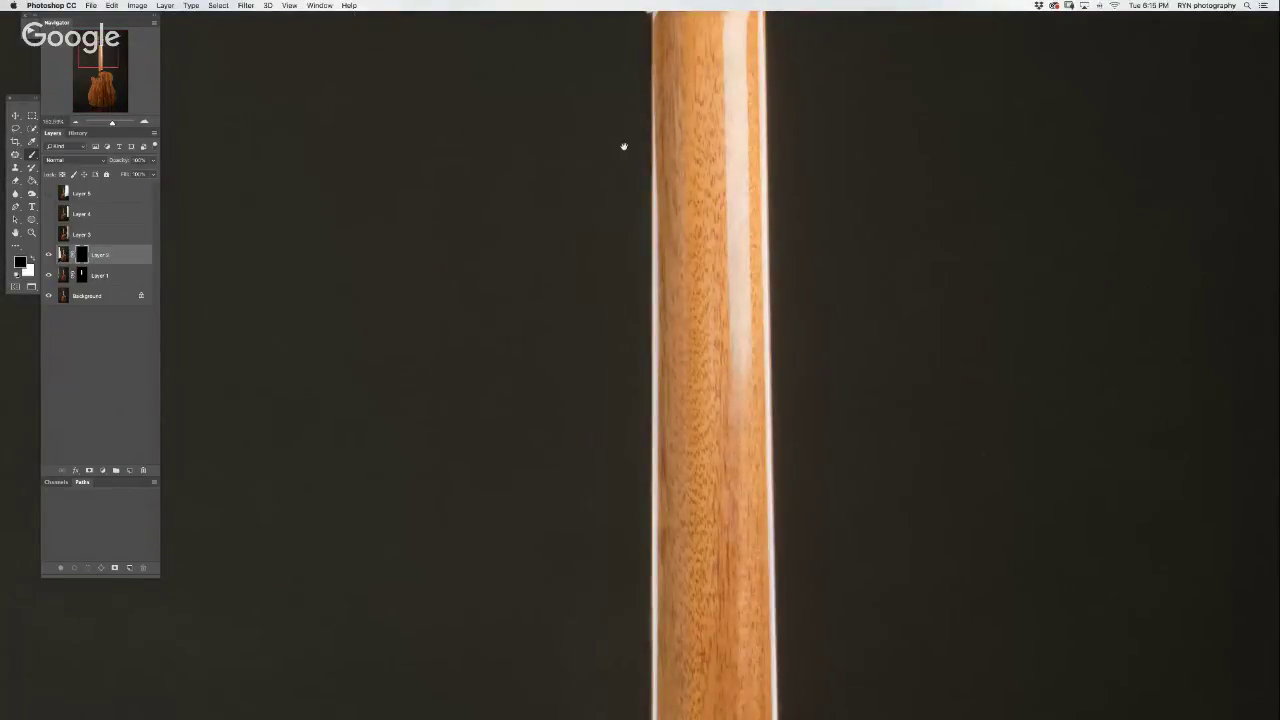
scroll(606, 194, "up", 3)
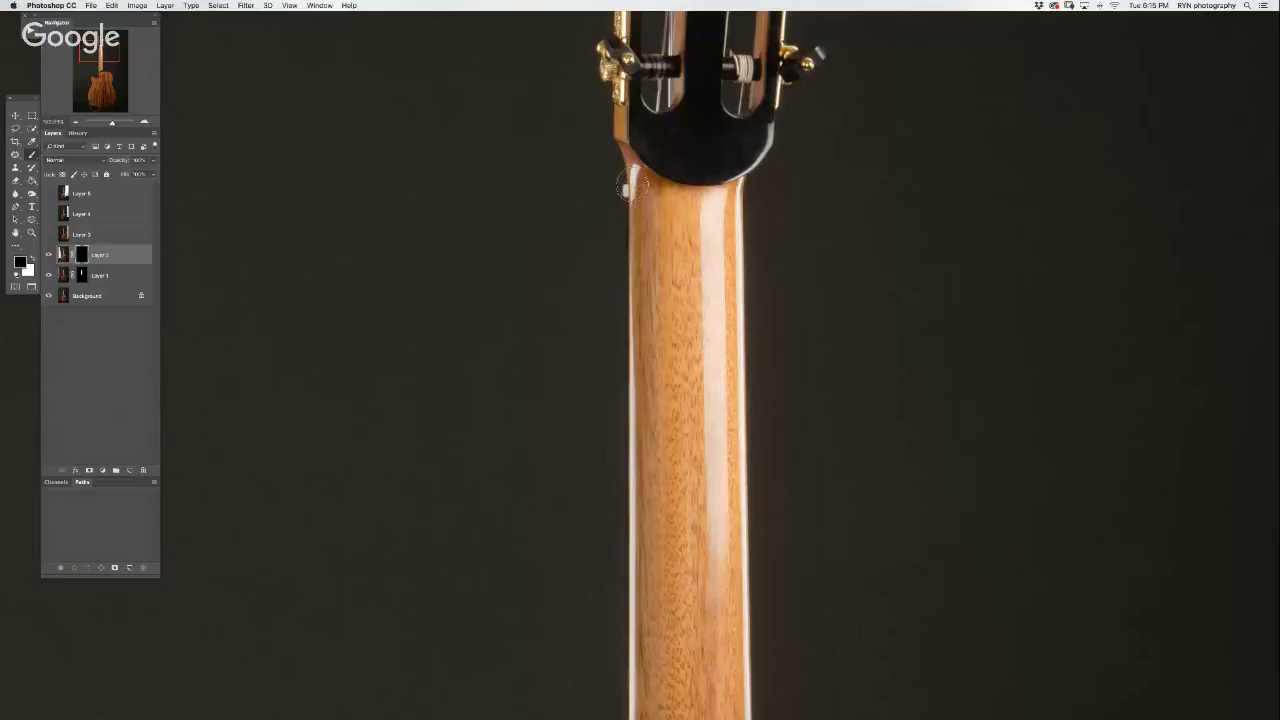
key("x")
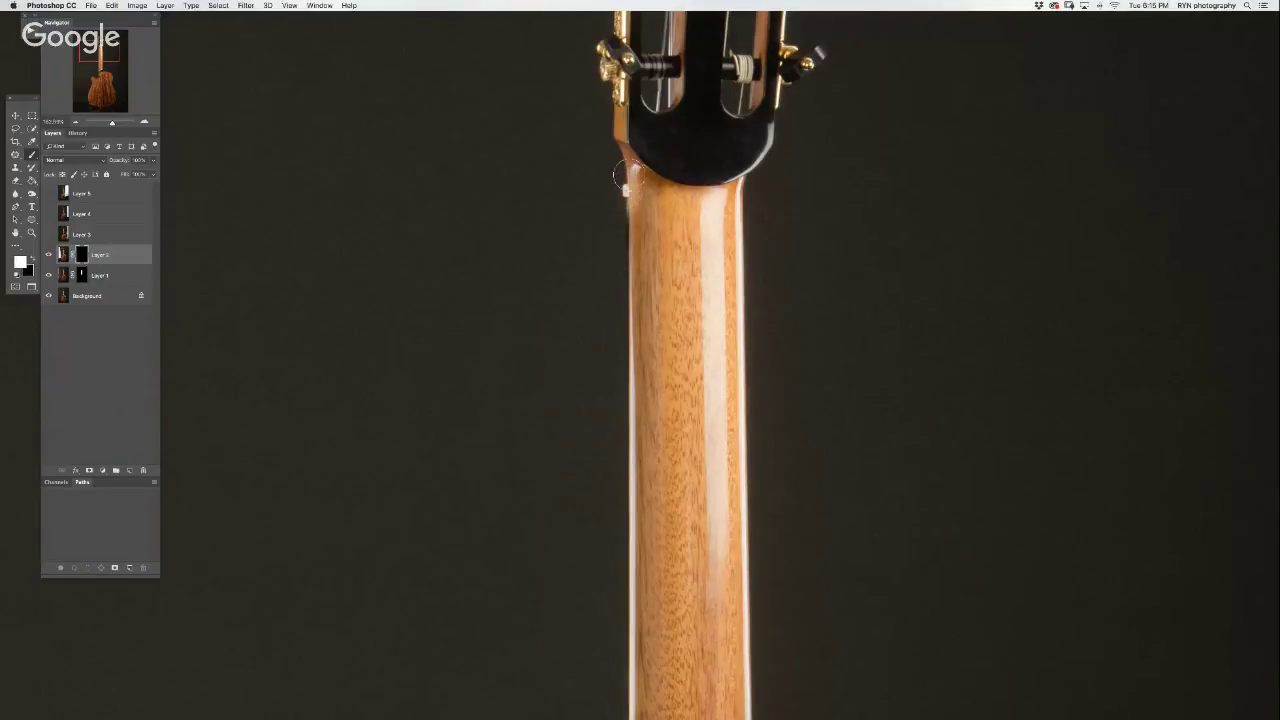
left_click_drag(624, 195, 620, 620)
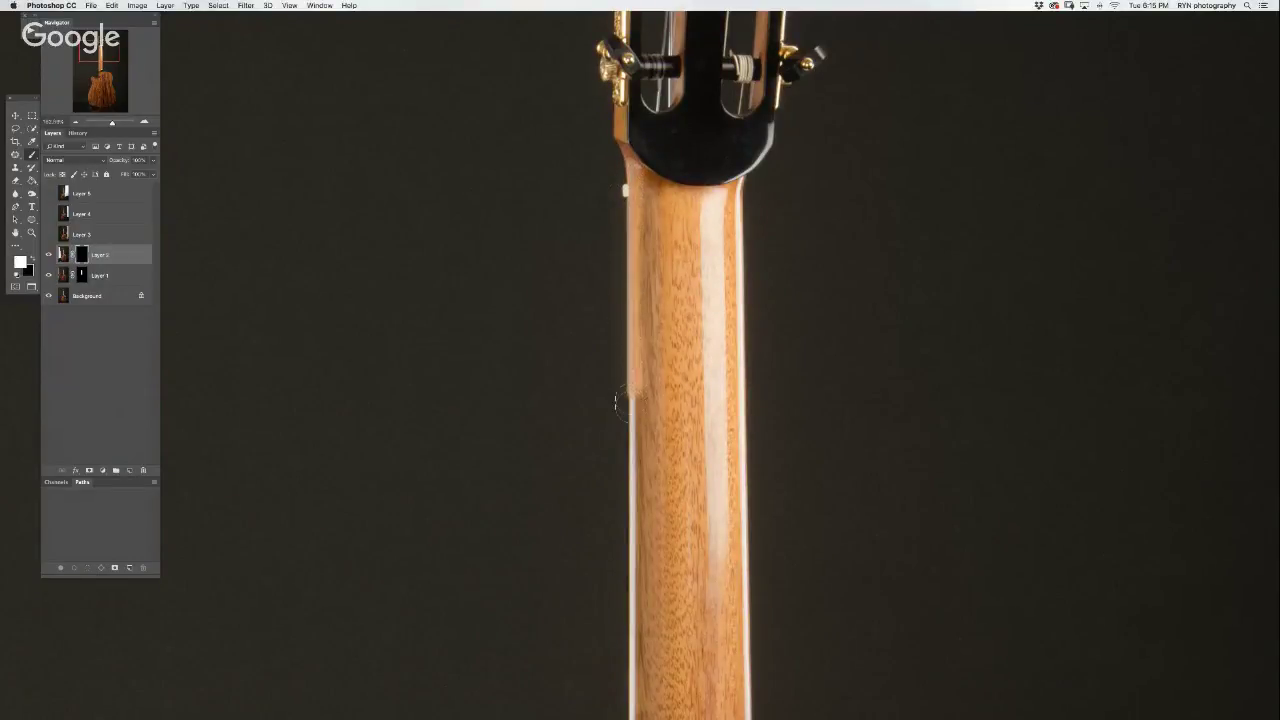
mouse_move(644, 457)
left_mouse_down()
mouse_move(680, 257)
mouse_move(680, 171)
left_mouse_up()
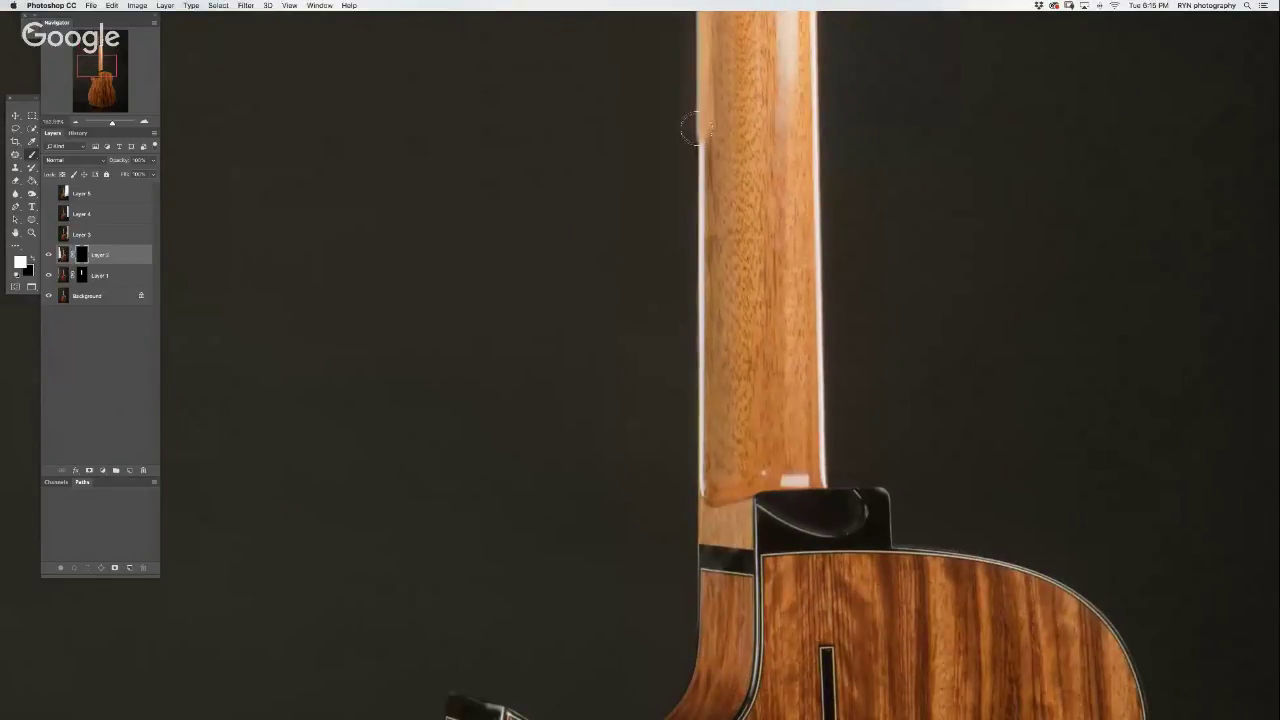
left_click_drag(697, 128, 690, 440)
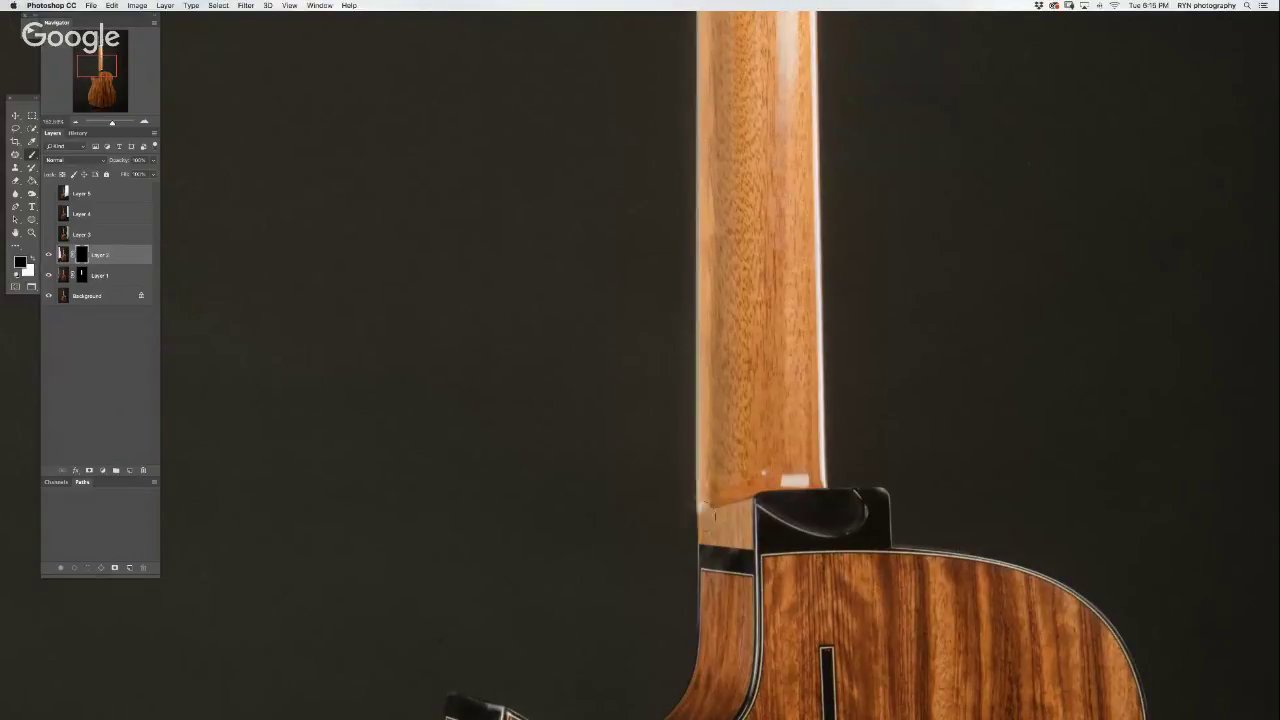
- Select and show Layer 3, frame the whole guitar, and compare exposures
left_click(63, 234)
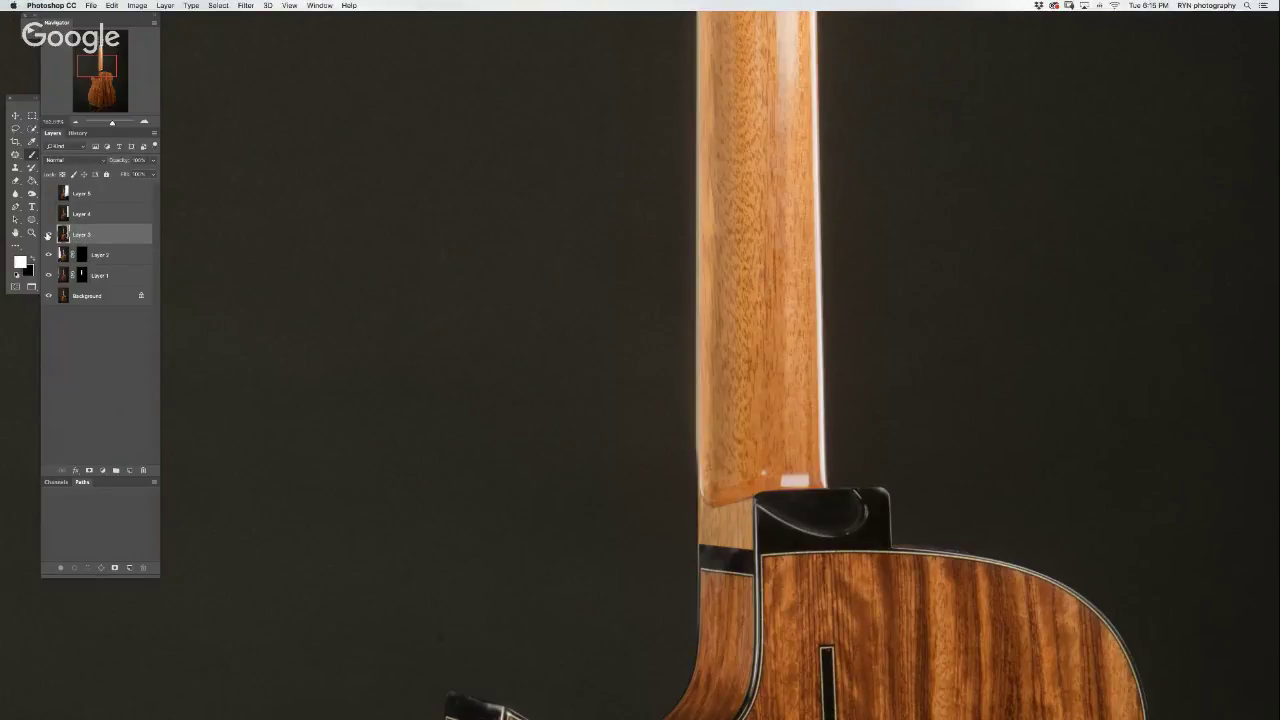
left_click(47, 235)
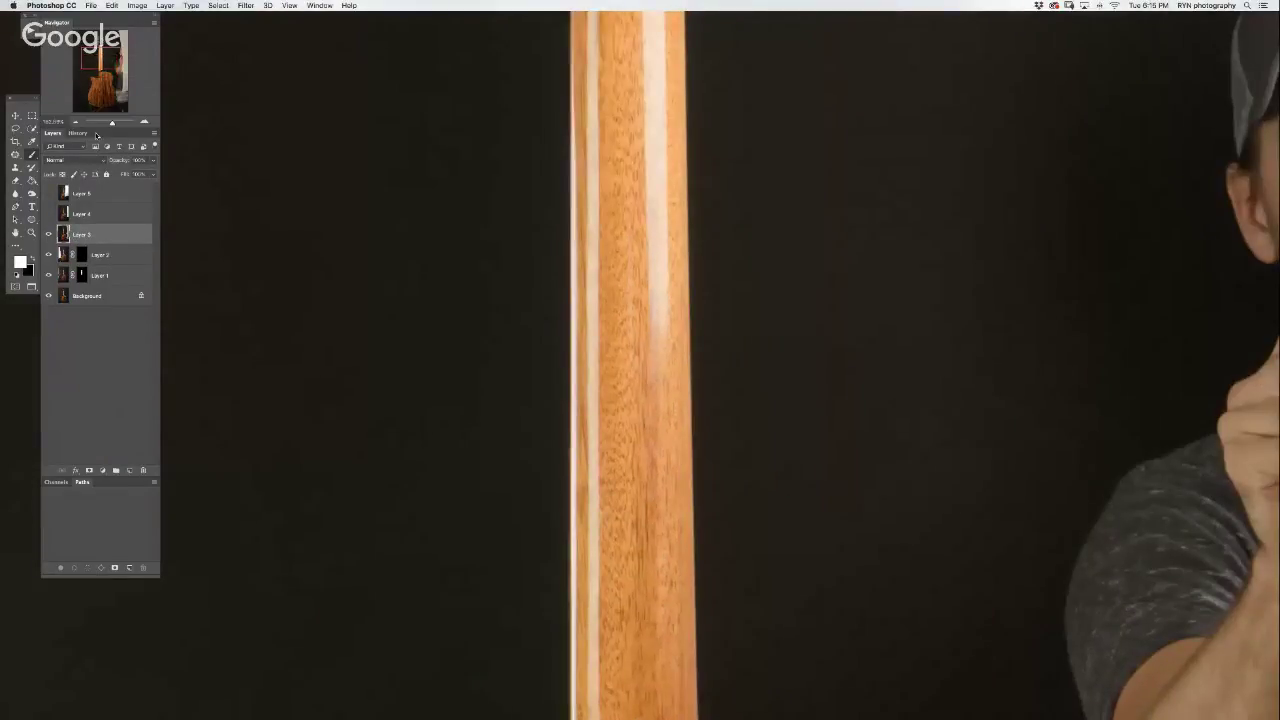
left_click(77, 123)
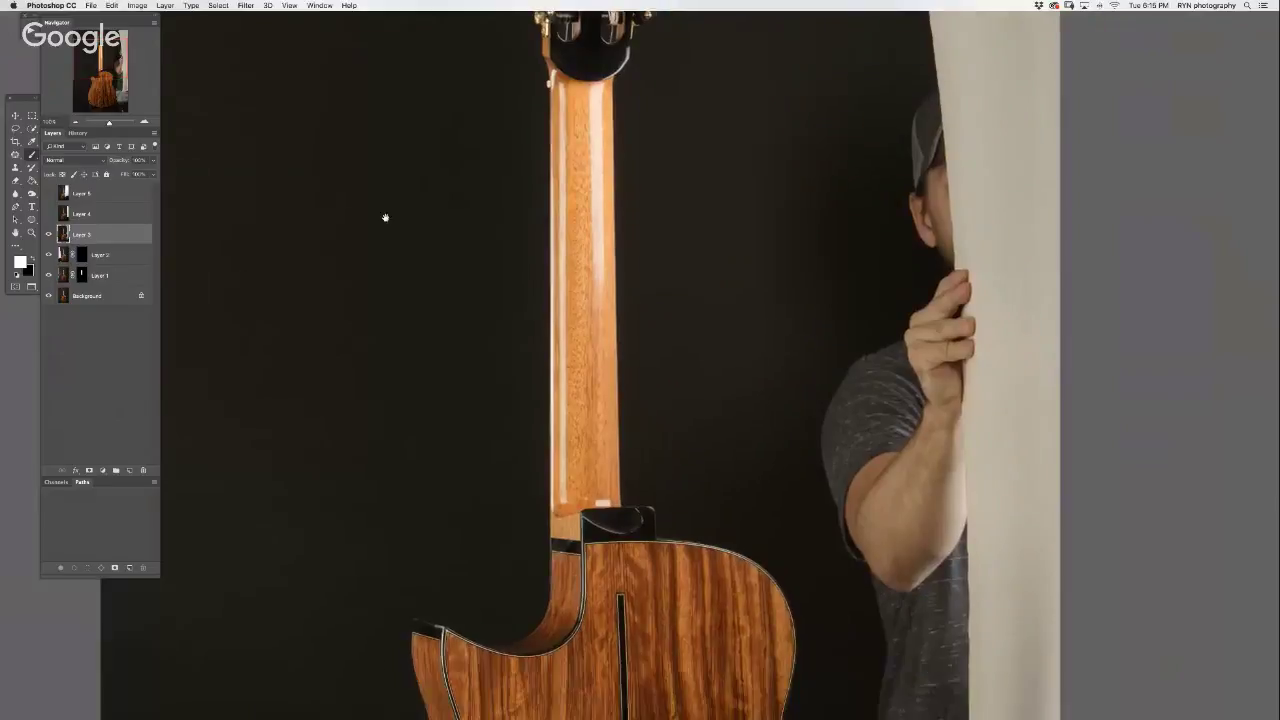
left_click_drag(489, 286, 367, 226)
left_click(47, 235)
left_click(47, 235)
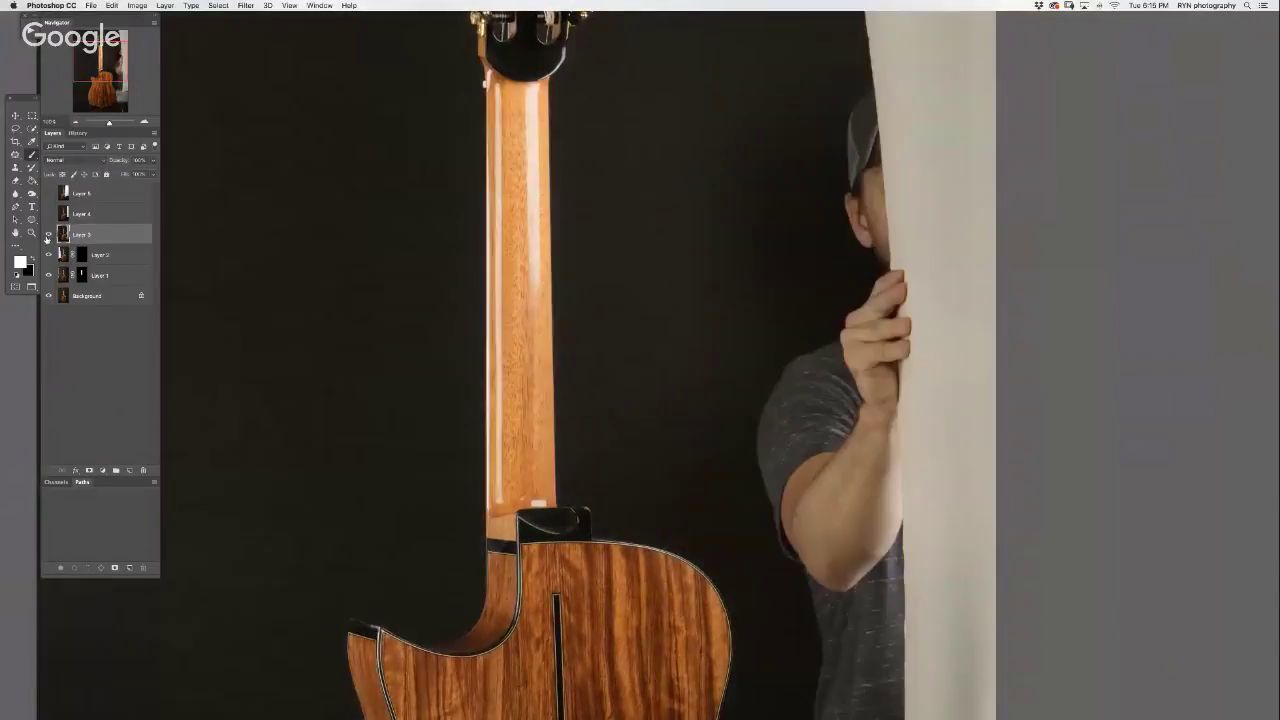
- Add an inverted hiding mask to Layer 3 with a white brush
left_click(89, 470)
key("b")
key("ctrl+i")
key("x")
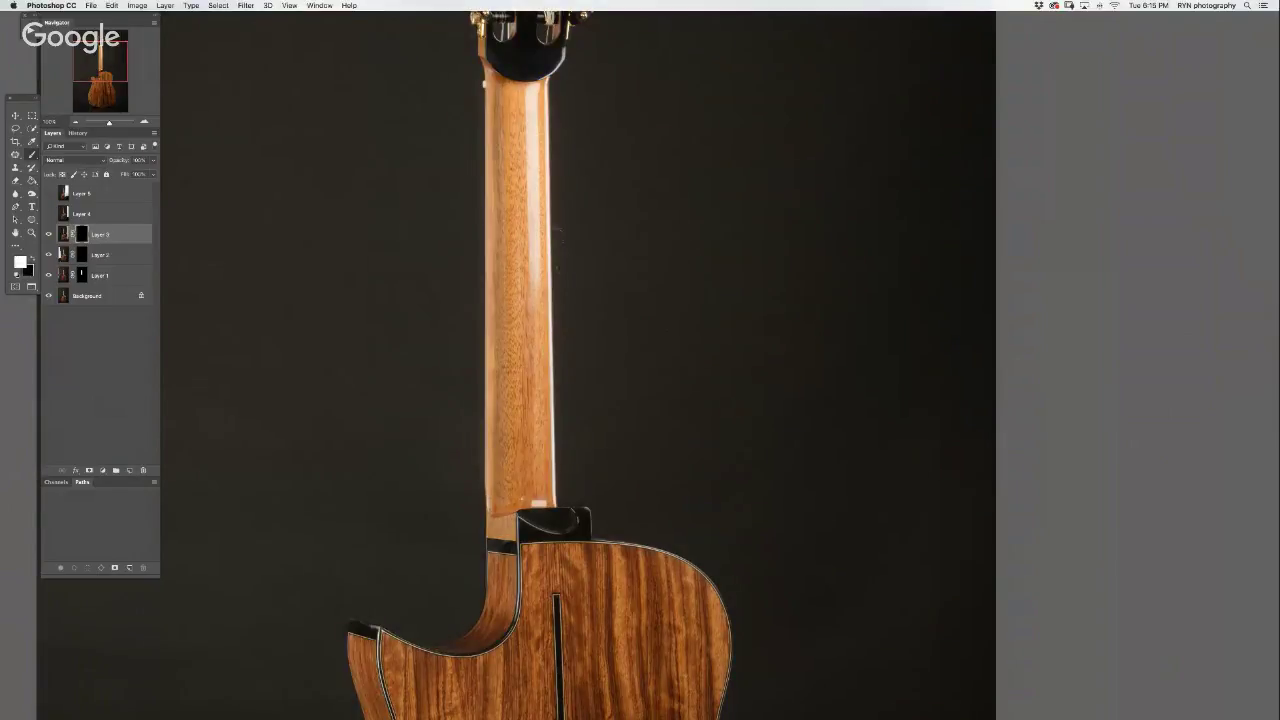
mouse_move(606, 152)
left_mouse_down()
mouse_move(563, 72)
mouse_move(566, 494)
left_mouse_up()
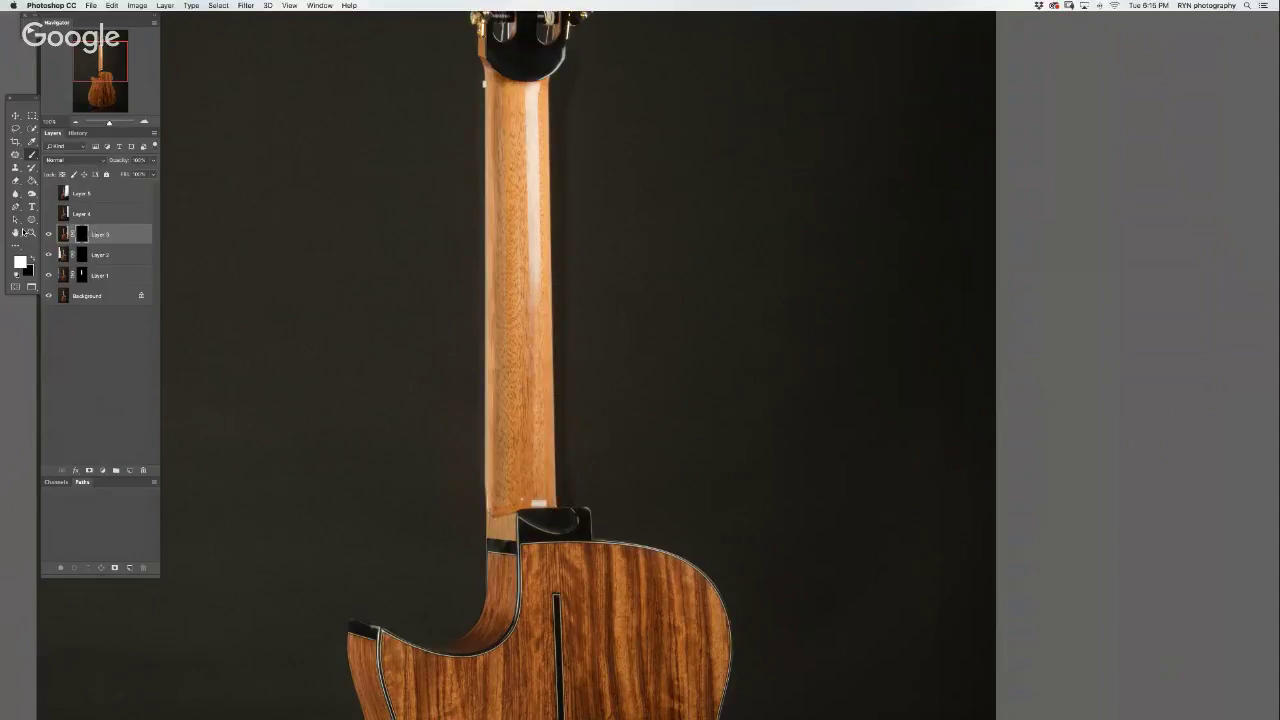
- Show and compare Layer 4, then give it a black hiding mask
left_click(80, 218)
left_click(47, 216)
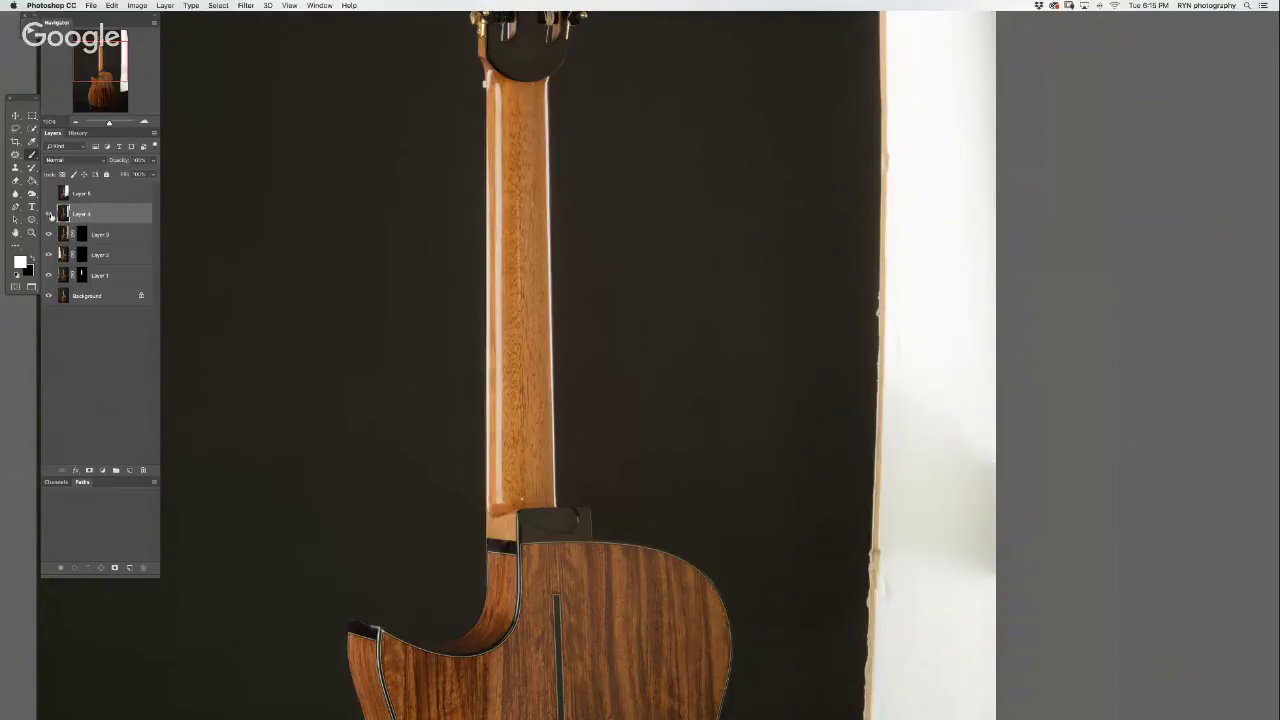
left_click(48, 214)
left_click(48, 214)
left_click(89, 471)
key("x")
key("alt+BackSpace")
key("b")
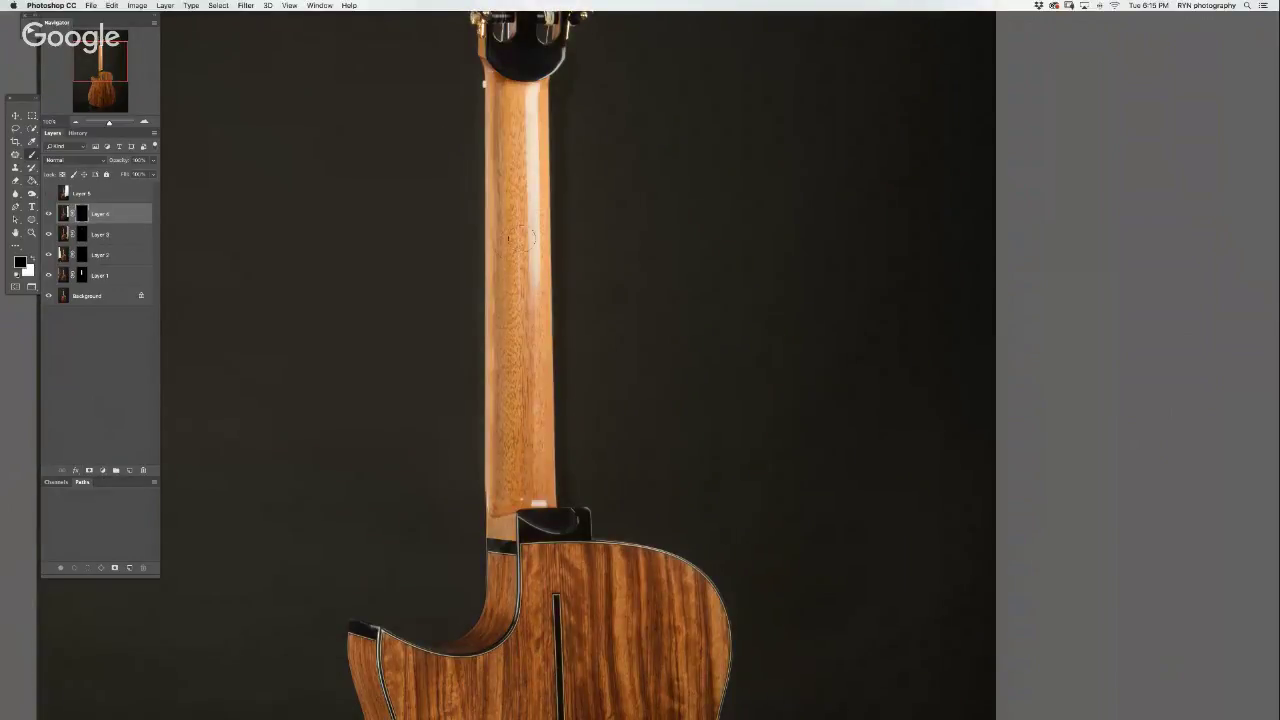
- Paint Layer 4 into the neck with white, restoring the bright right edge with black
left_click(522, 238)
key("x")
left_click_drag(525, 95, 524, 360)
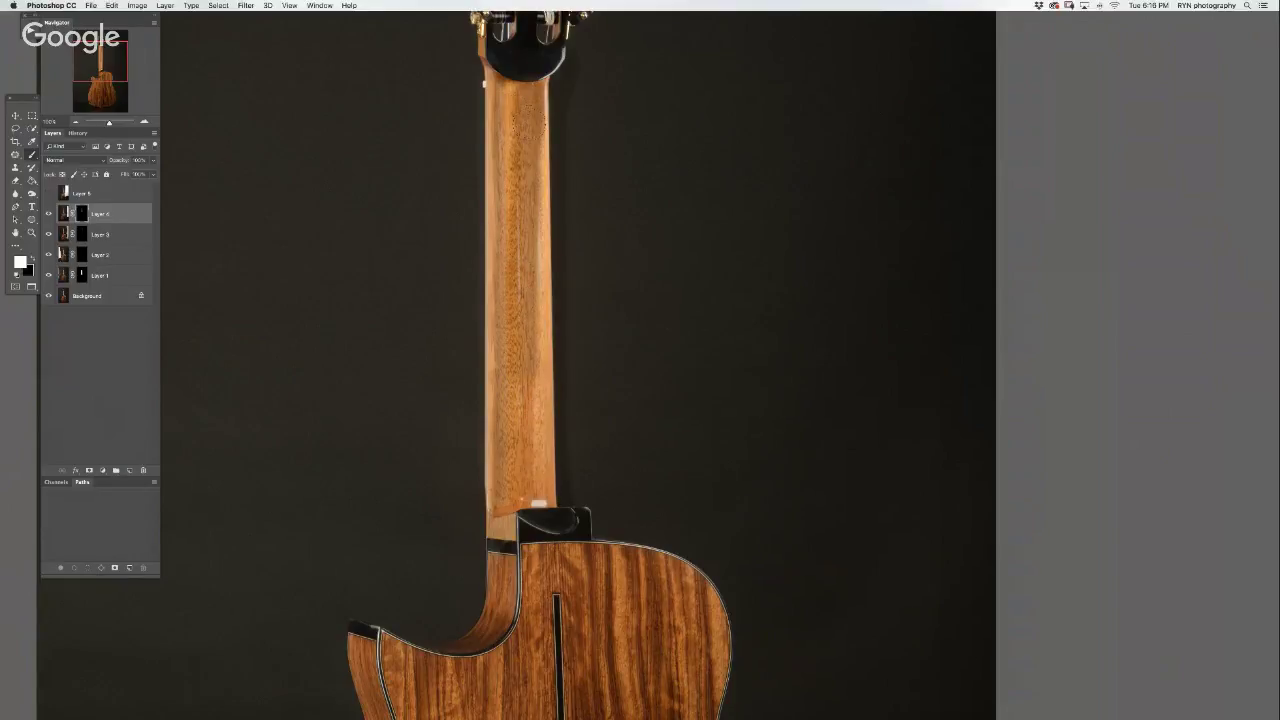
mouse_move(542, 112)
left_mouse_down()
mouse_move(538, 398)
mouse_move(521, 492)
left_mouse_up()
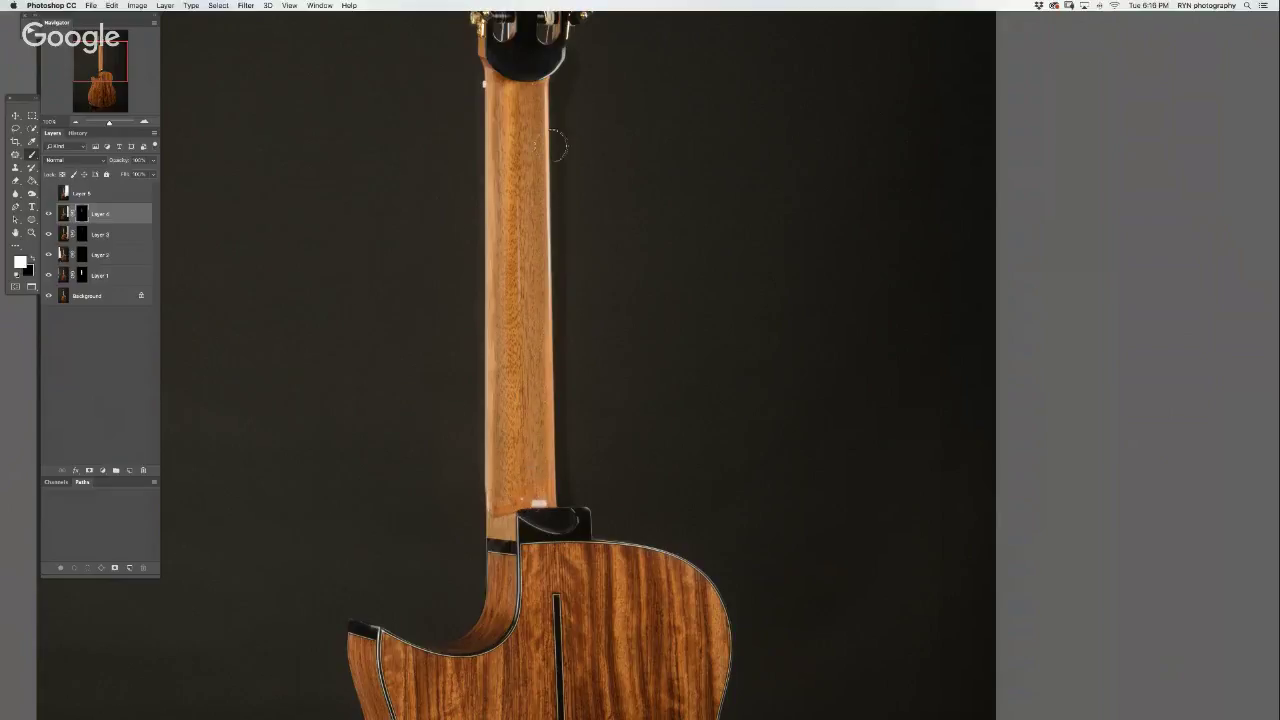
key("x")
left_click_drag(563, 86, 570, 475)
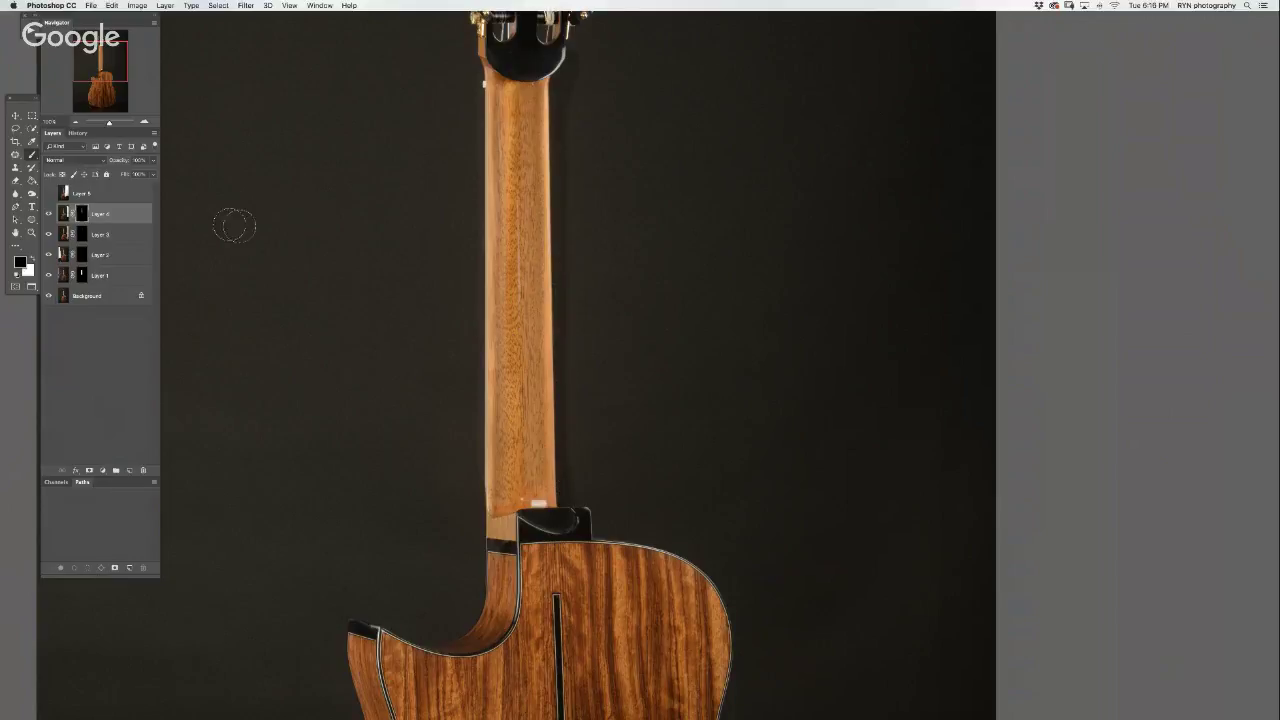
left_click(48, 214)
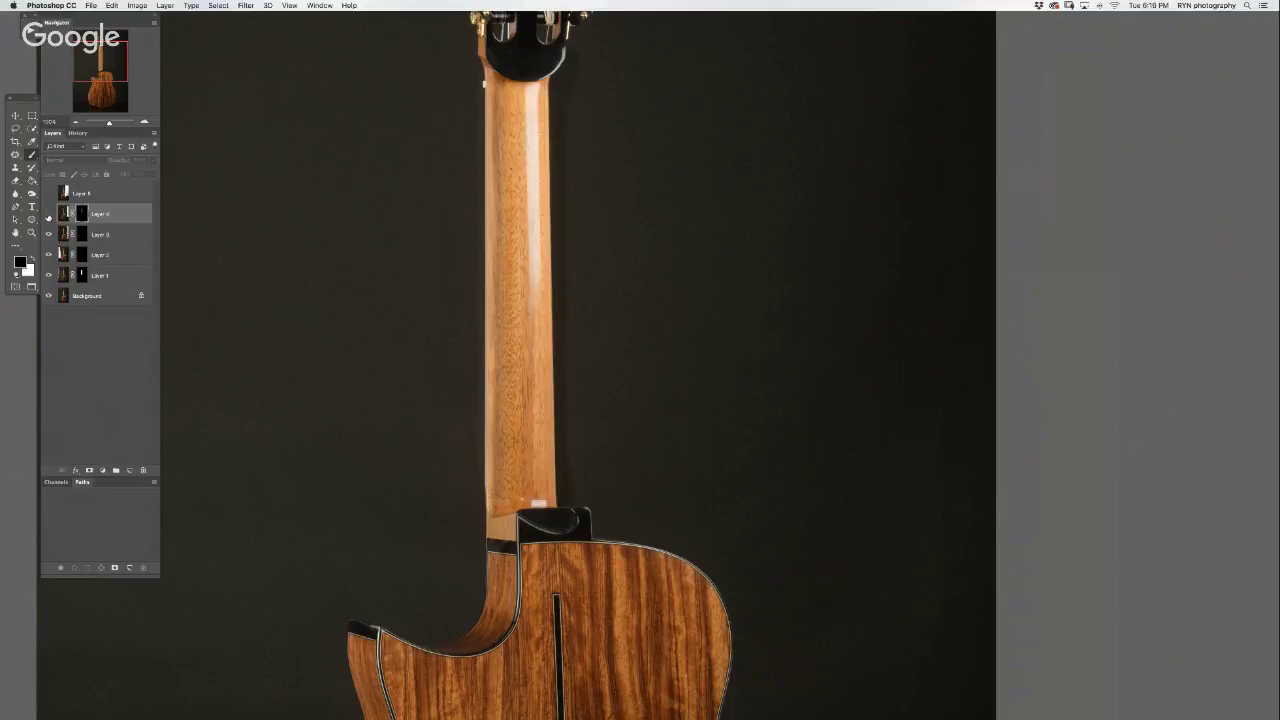
left_click(48, 214)
- Brighten Layer 4 with a Curves point raising input 114 to output 132
key("x")
key("ctrl+m")
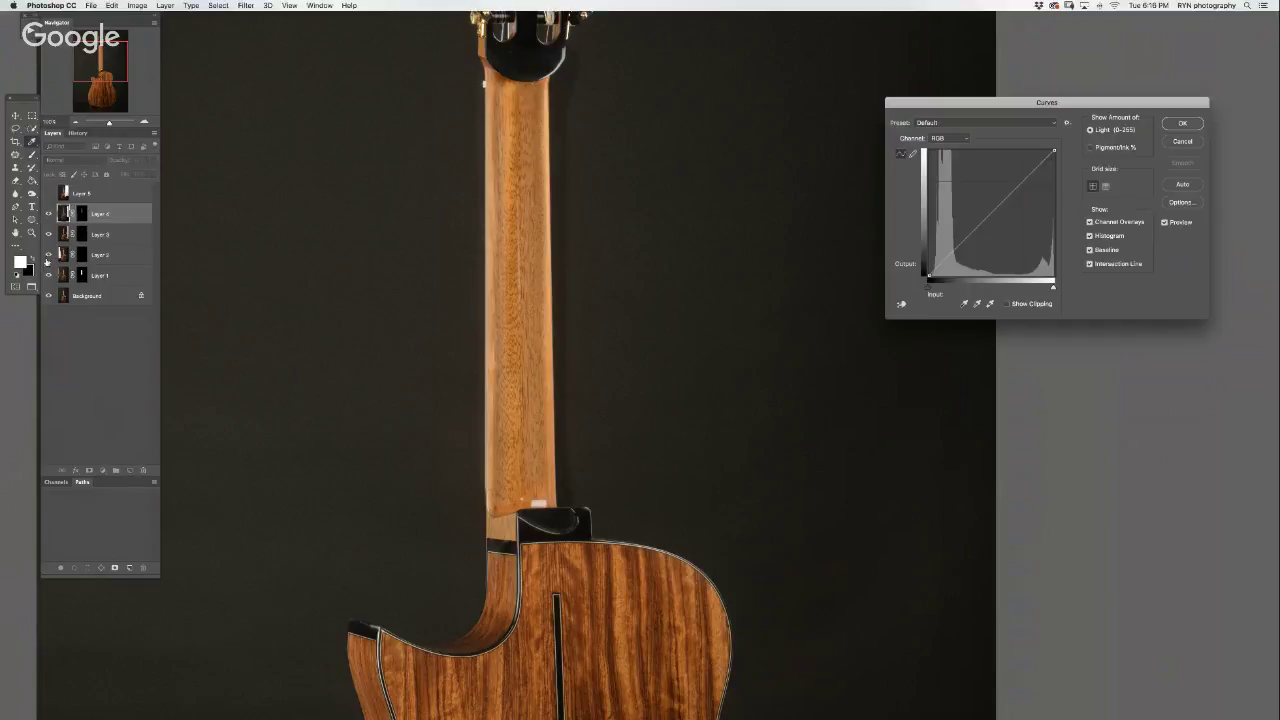
left_click_drag(988, 214, 986, 212)
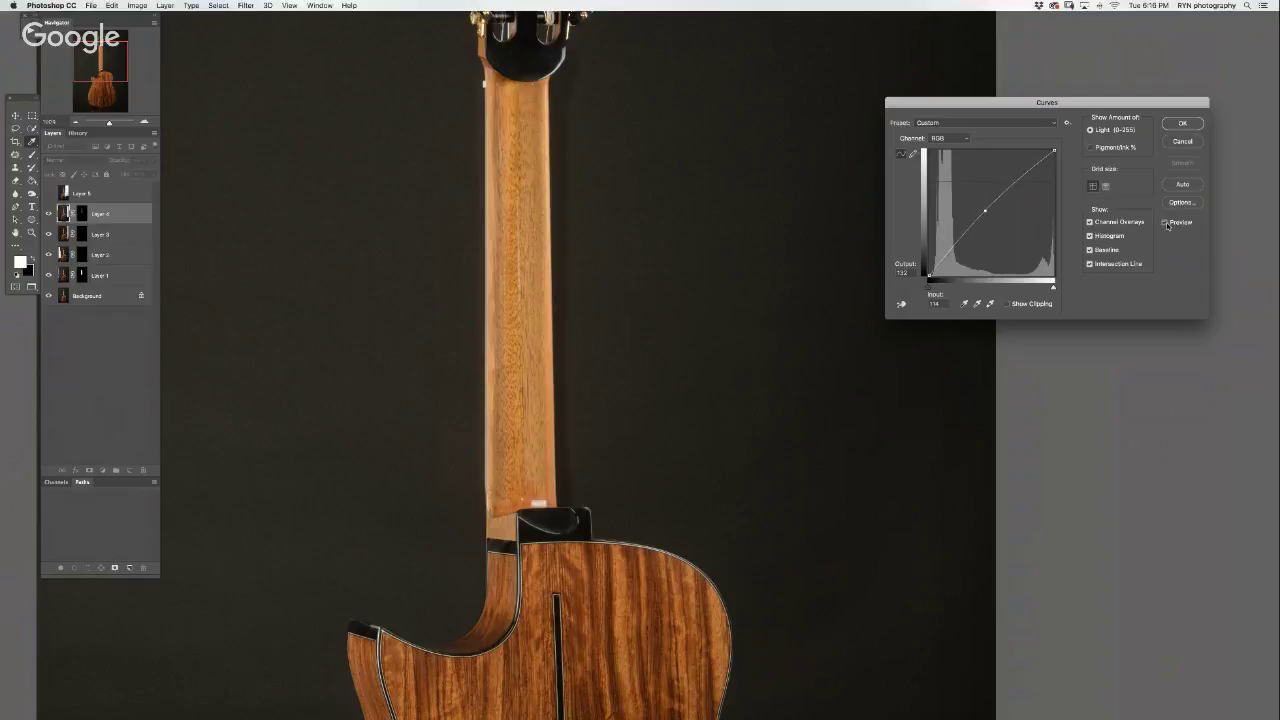
left_click(1165, 222)
left_click(1186, 128)
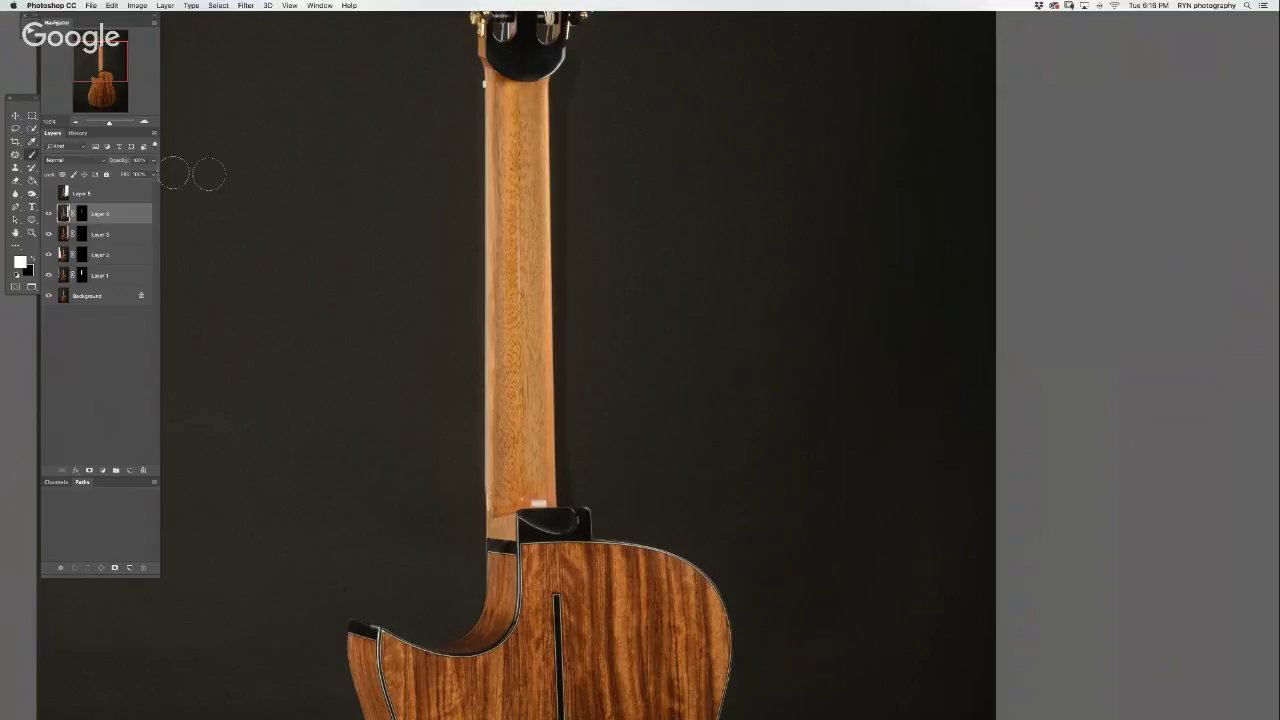
left_click(93, 195)
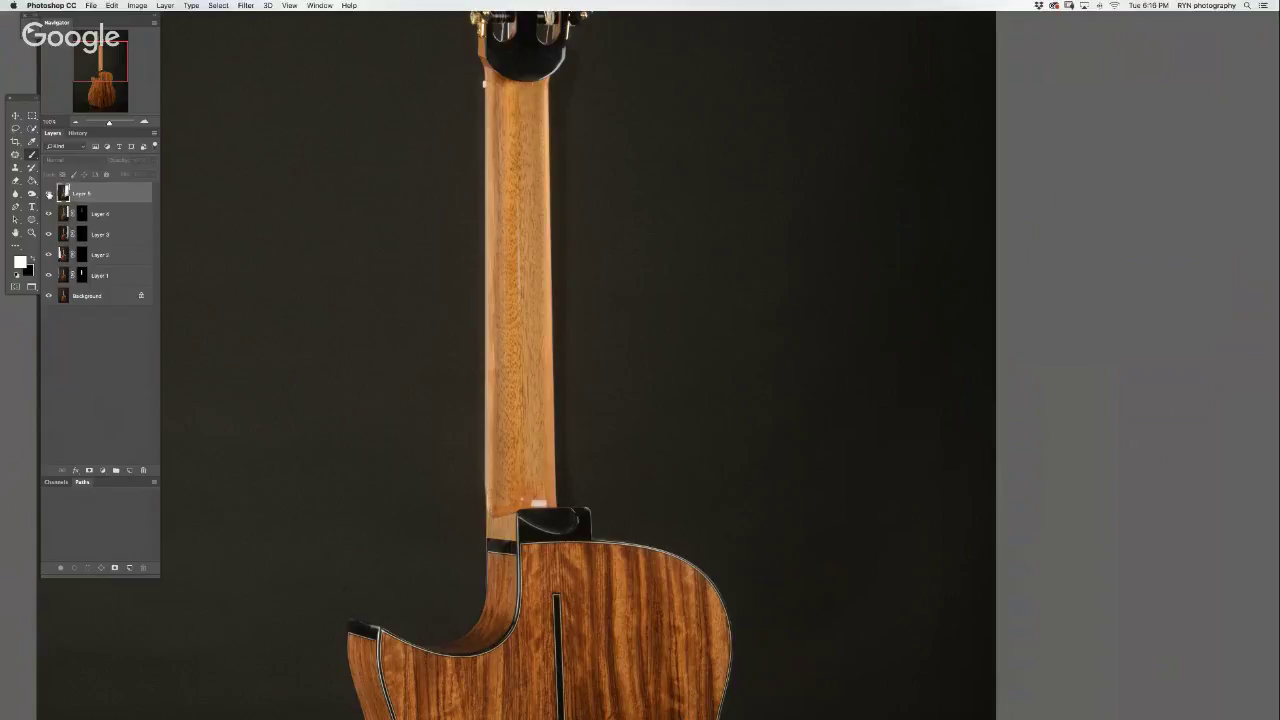
- Show and compare Layer 5, then hide its white backdrop behind an inverted black mask
left_click(48, 194)
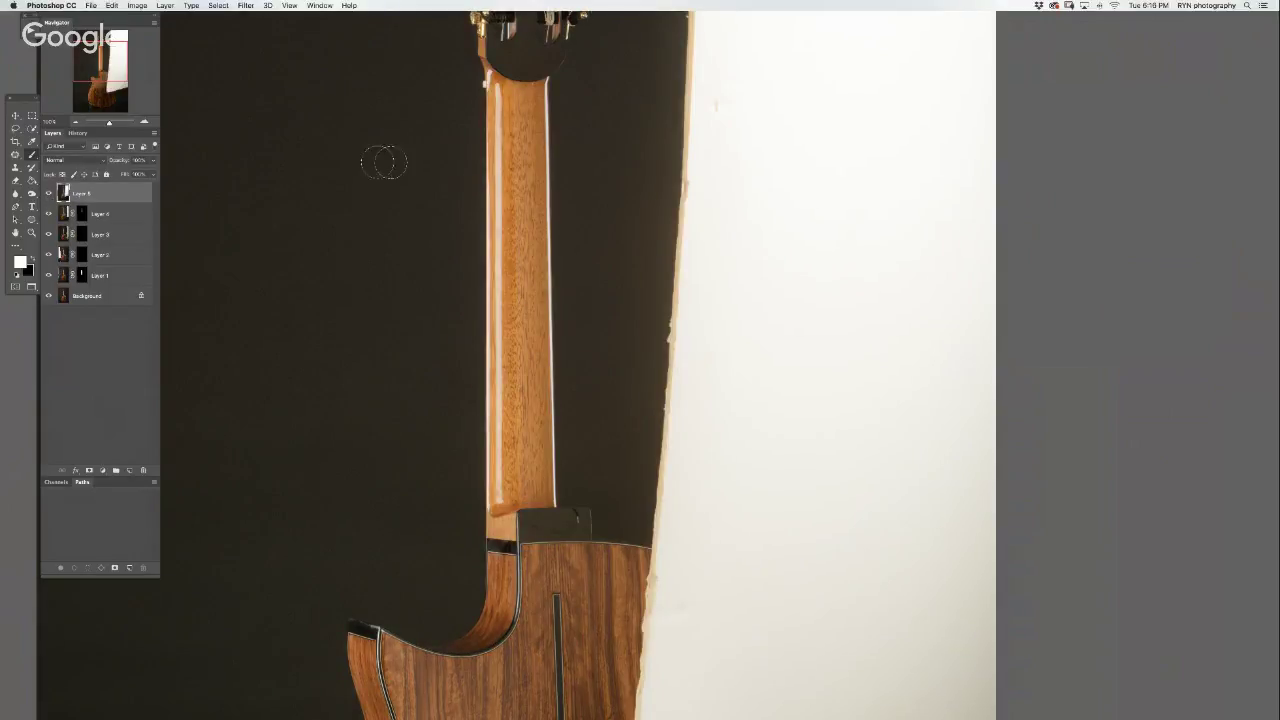
mouse_move(433, 147)
left_mouse_down()
mouse_move(409, 240)
mouse_move(400, 377)
left_mouse_up()
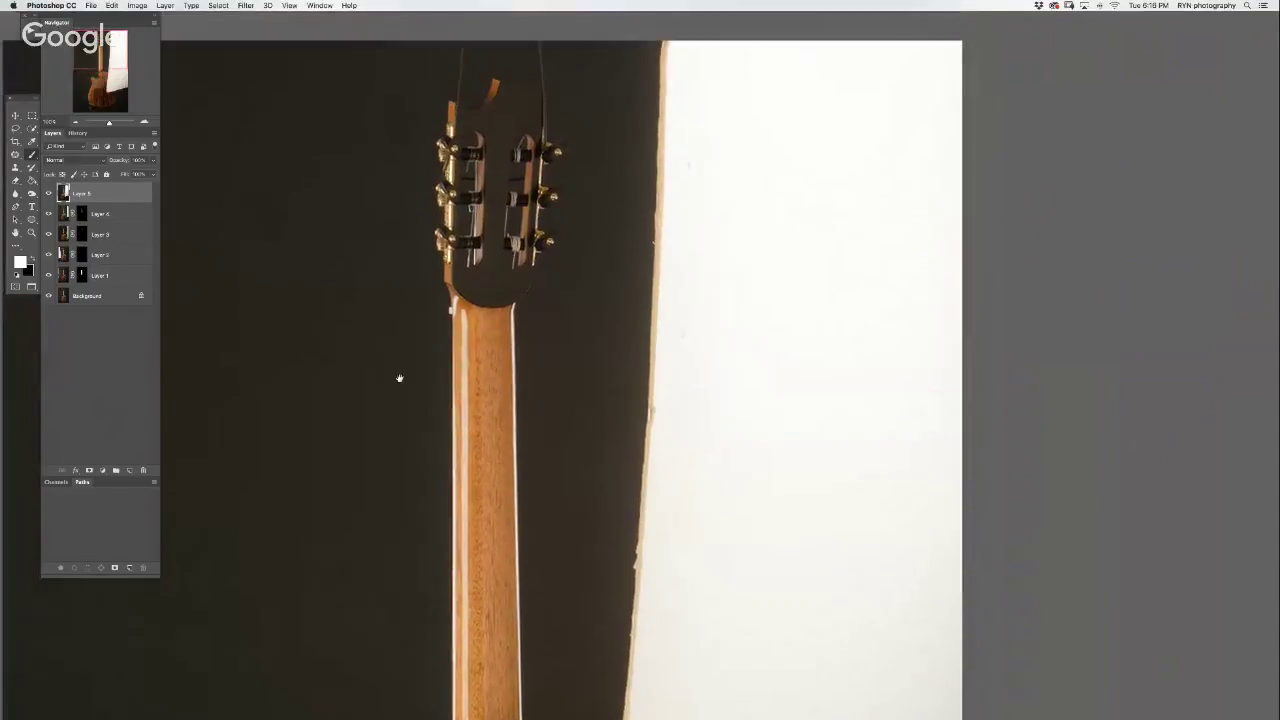
left_click(48, 194)
left_click(48, 194)
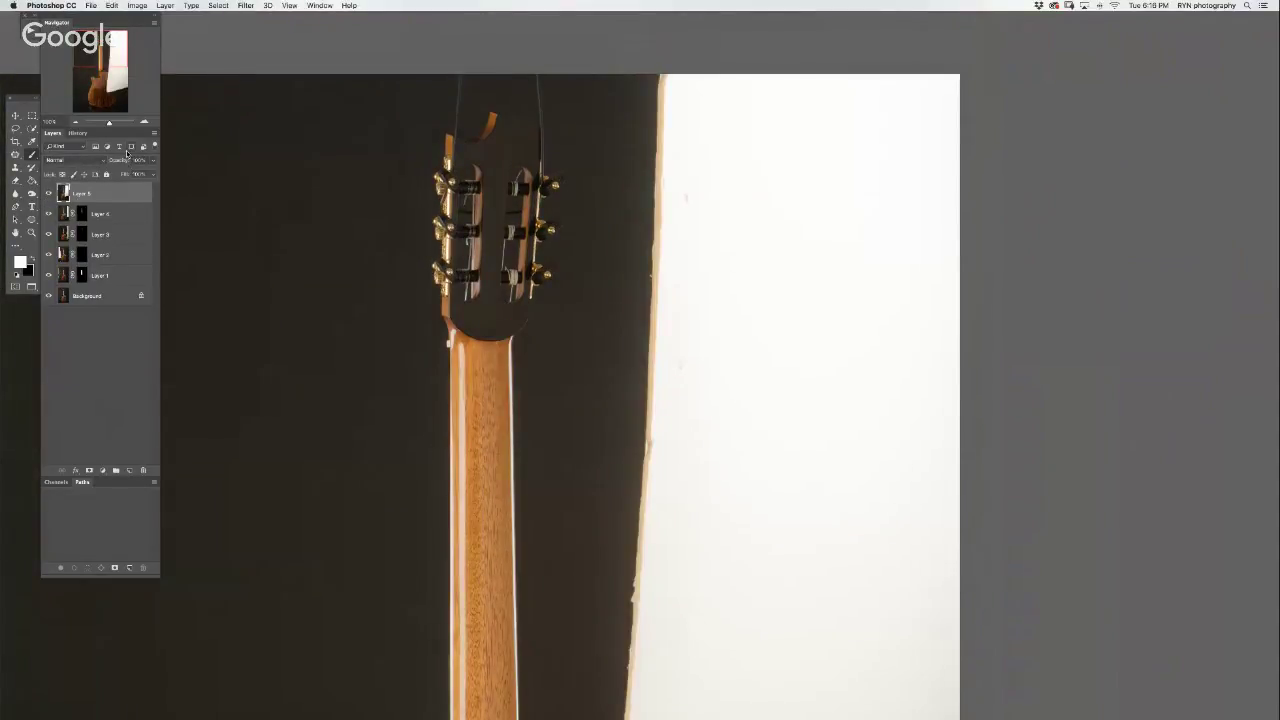
left_click(90, 470)
key("x")
key("alt+BackSpace")
key("x")
left_click(144, 122)
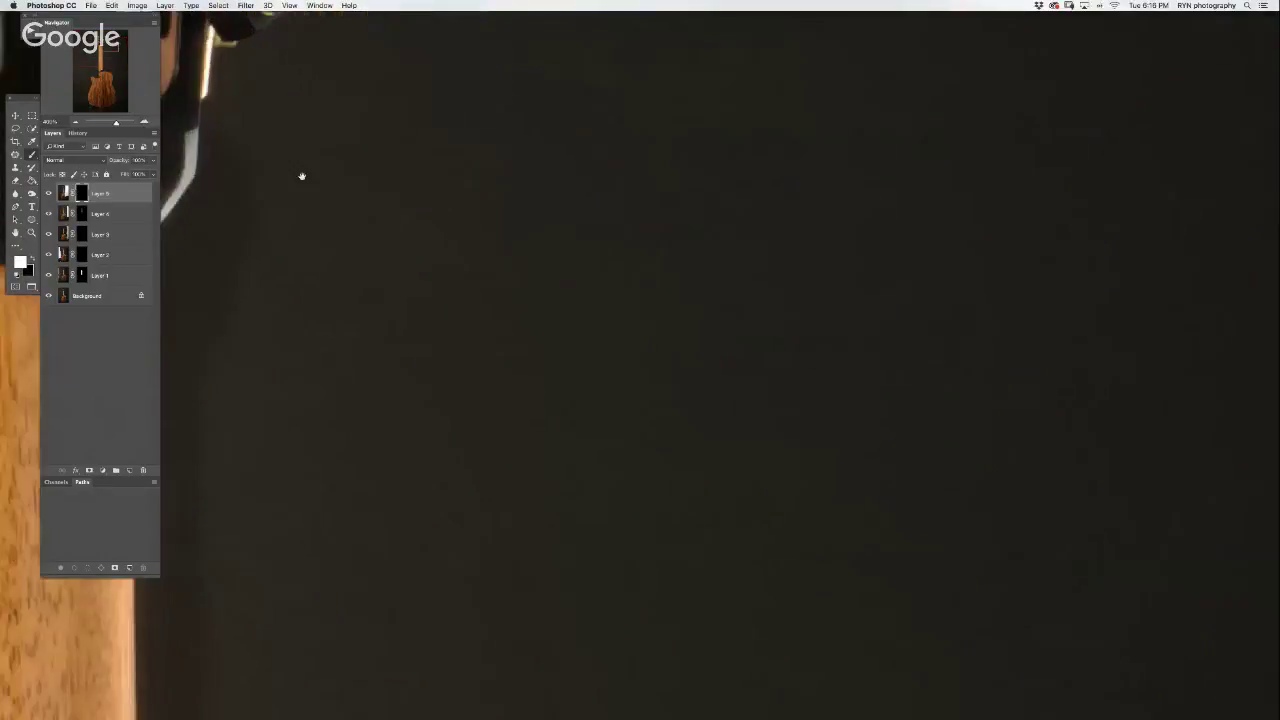
- Paint Layer 5's mask with a smaller brush to lighten the headstock's dark areas
scroll(400, 334, "up", 3)
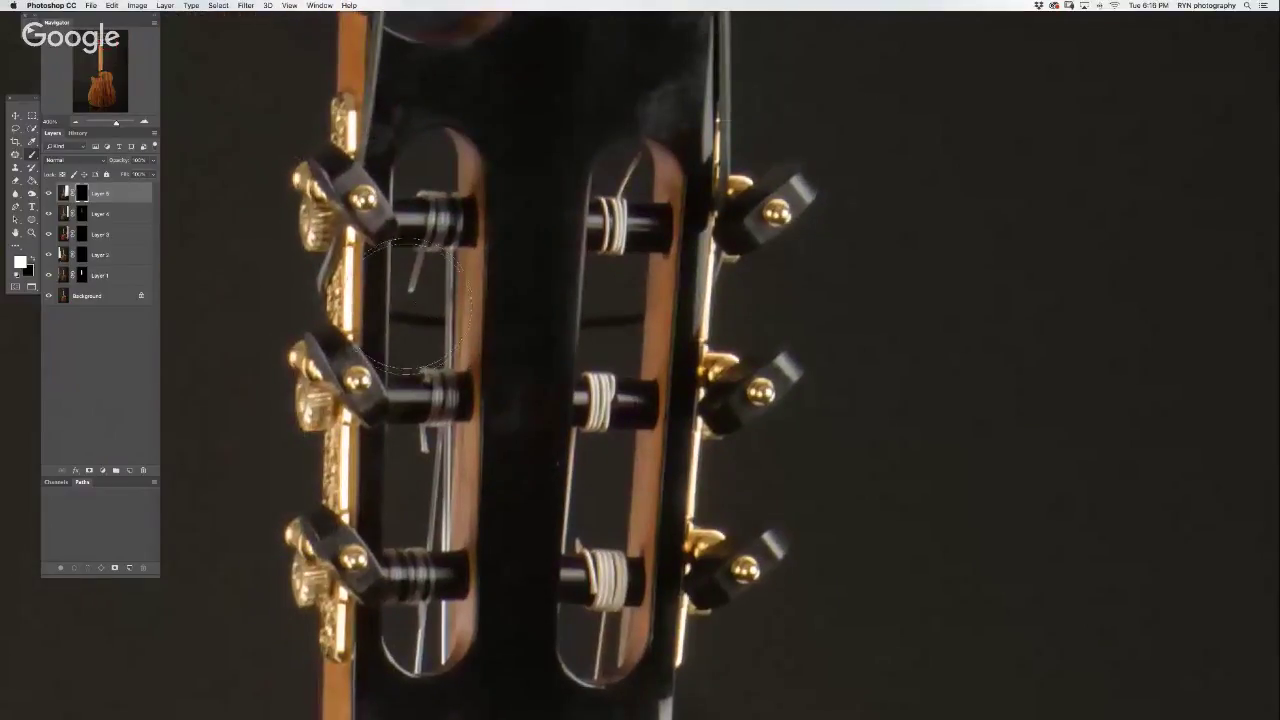
scroll(430, 280, "up", 2)
scroll(460, 200, "up", 1)
left_click_drag(530, 155, 451, 159)
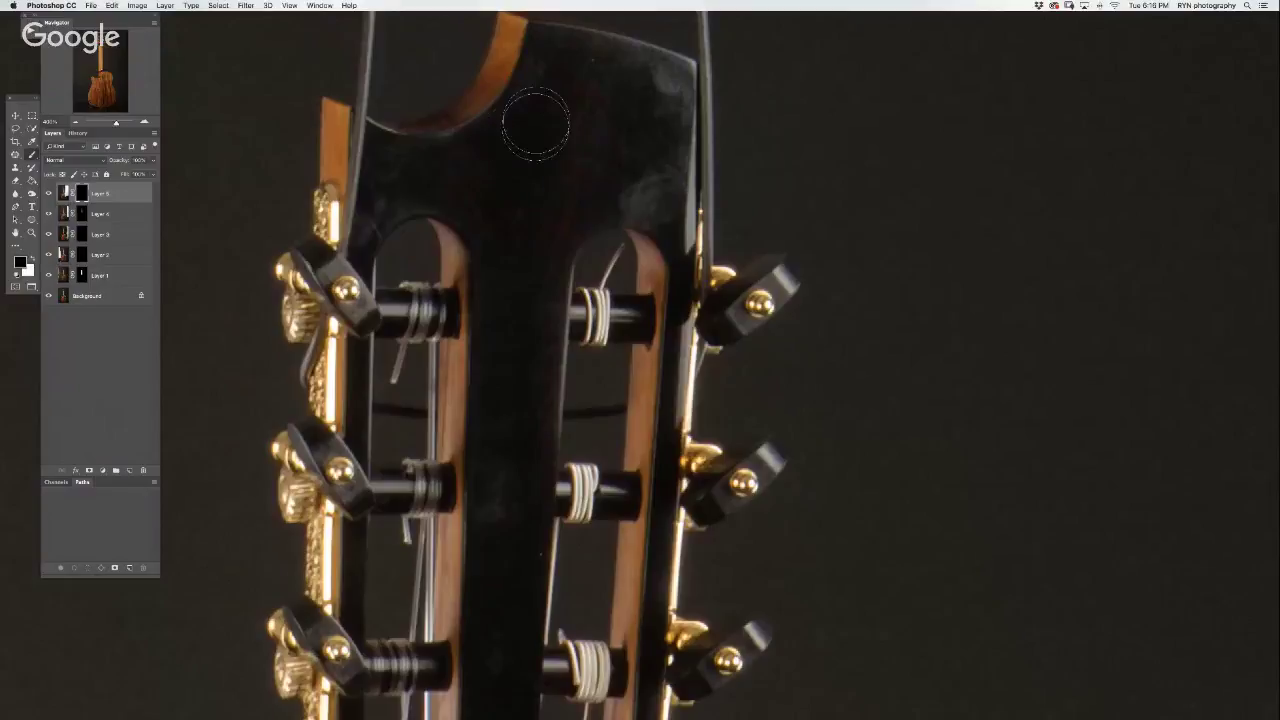
mouse_move(563, 44)
left_mouse_down()
mouse_move(669, 100)
mouse_move(663, 123)
left_mouse_up()
mouse_move(465, 88)
left_mouse_down()
mouse_move(586, 200)
mouse_move(694, 220)
mouse_move(880, 295)
left_mouse_up()
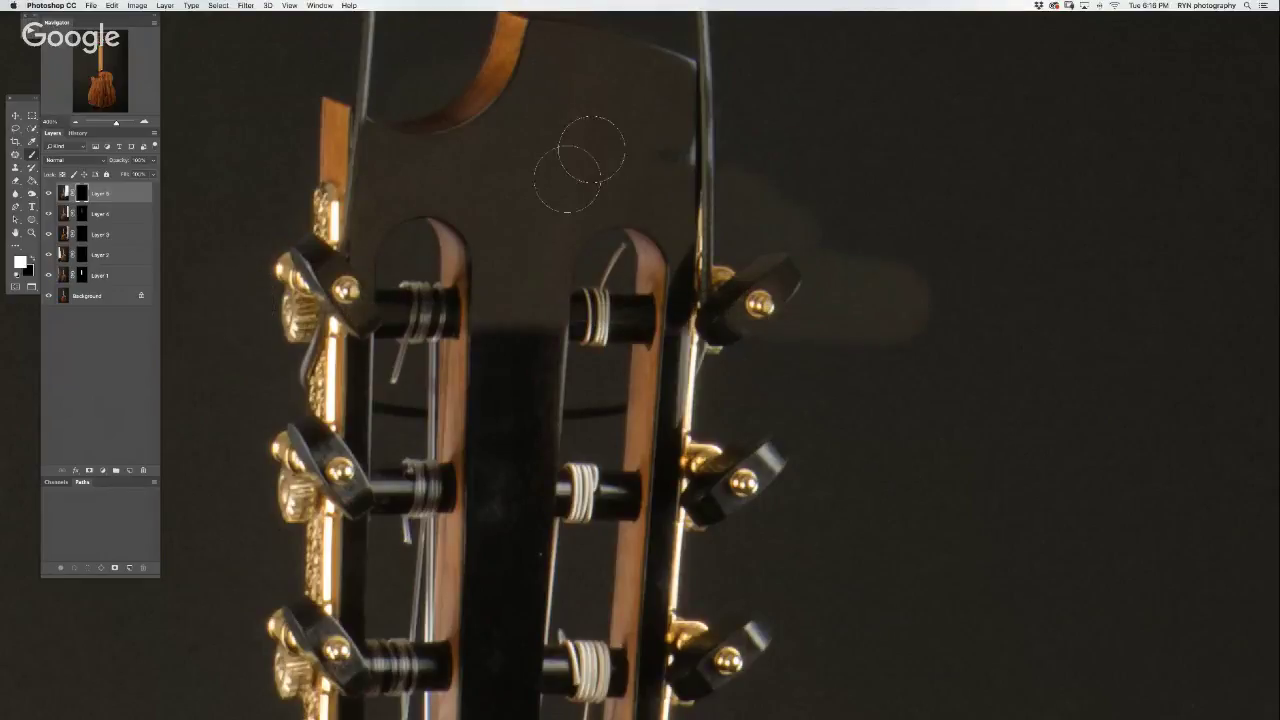
left_click_drag(533, 328, 518, 214)
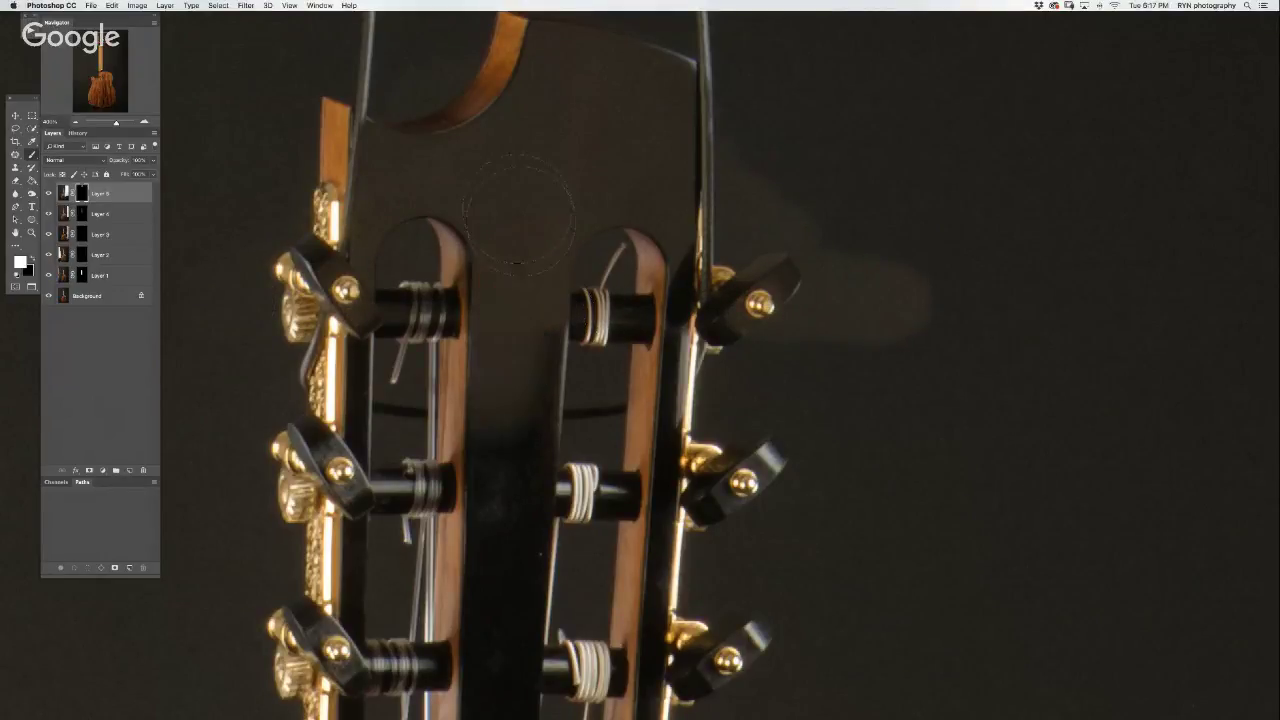
left_click_drag(533, 340, 532, 388)
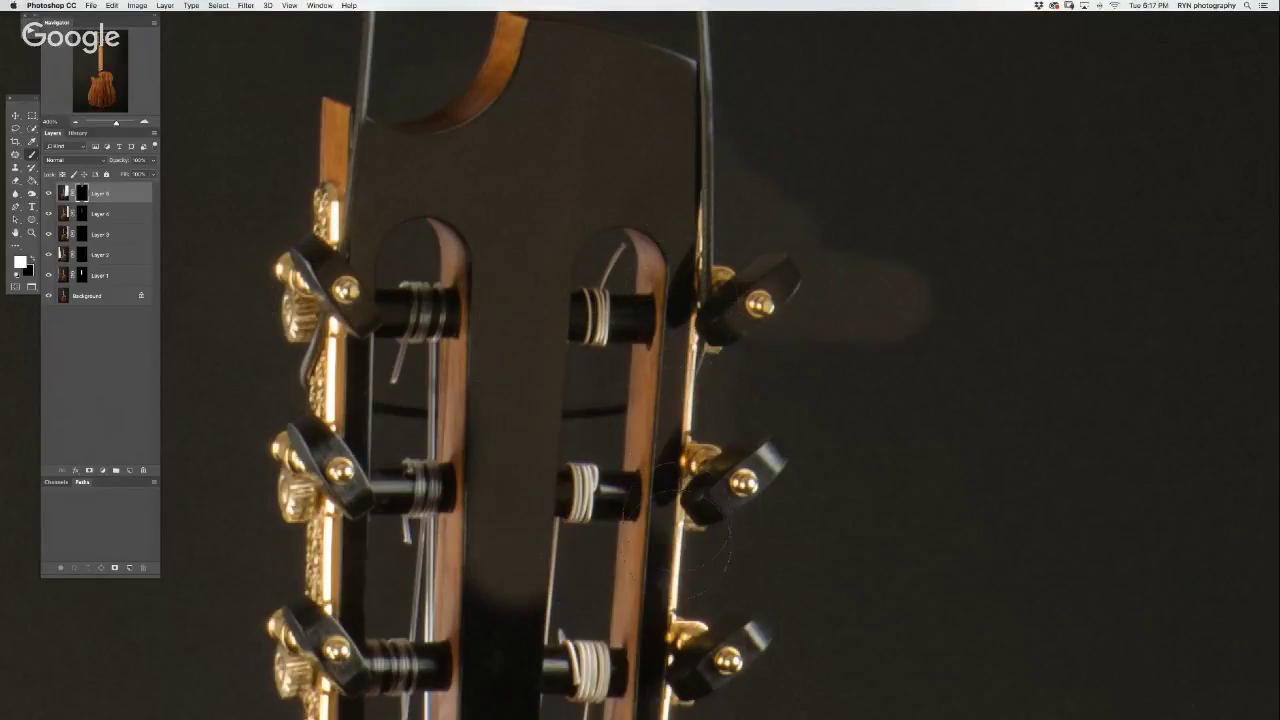
- Tone down the glare on the right tuner knobs and check the headstock's top and bottom
scroll(738, 462, "down", 5)
left_click_drag(738, 462, 766, 71)
scroll(660, 662, "down", 2)
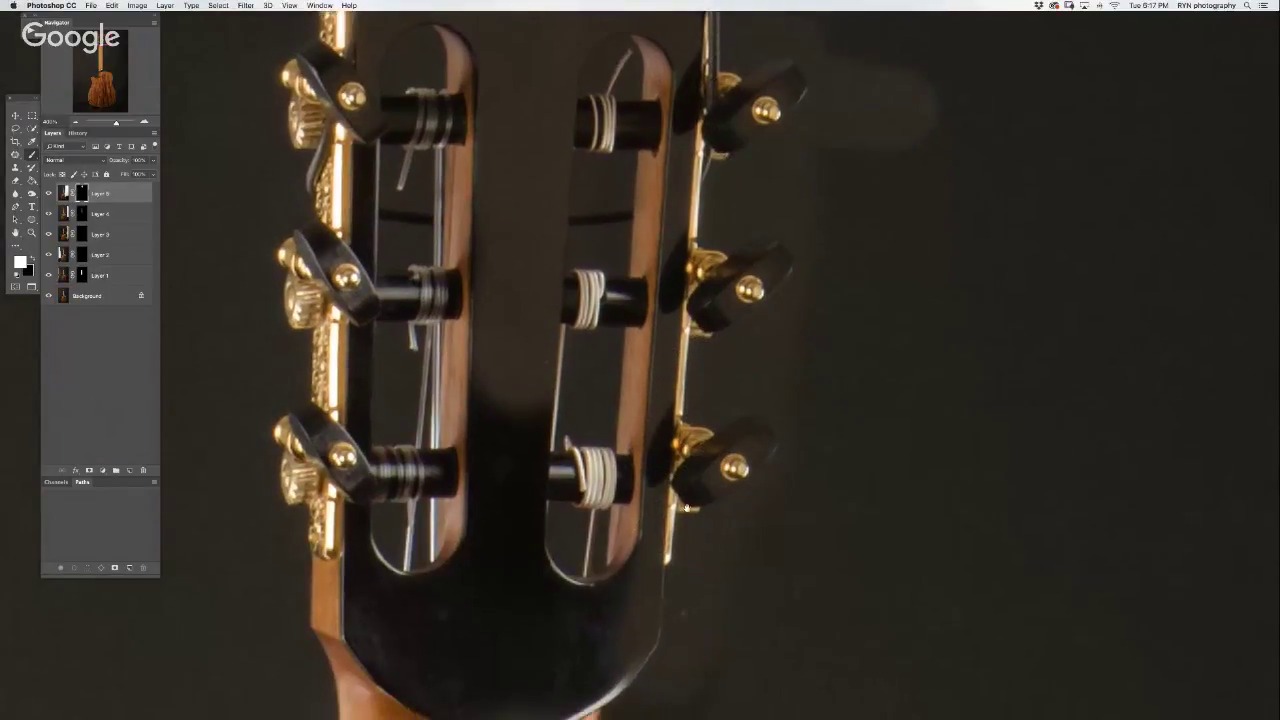
scroll(614, 557, "down", 3)
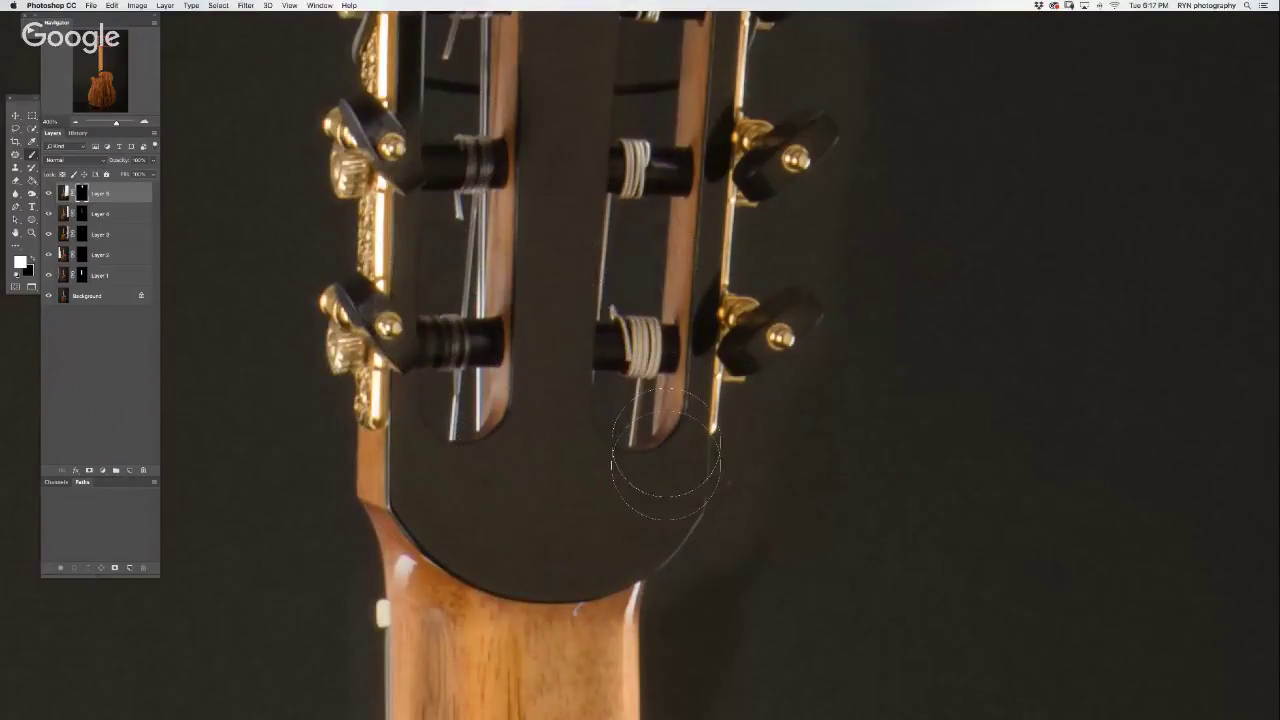
left_click_drag(523, 294, 533, 452)
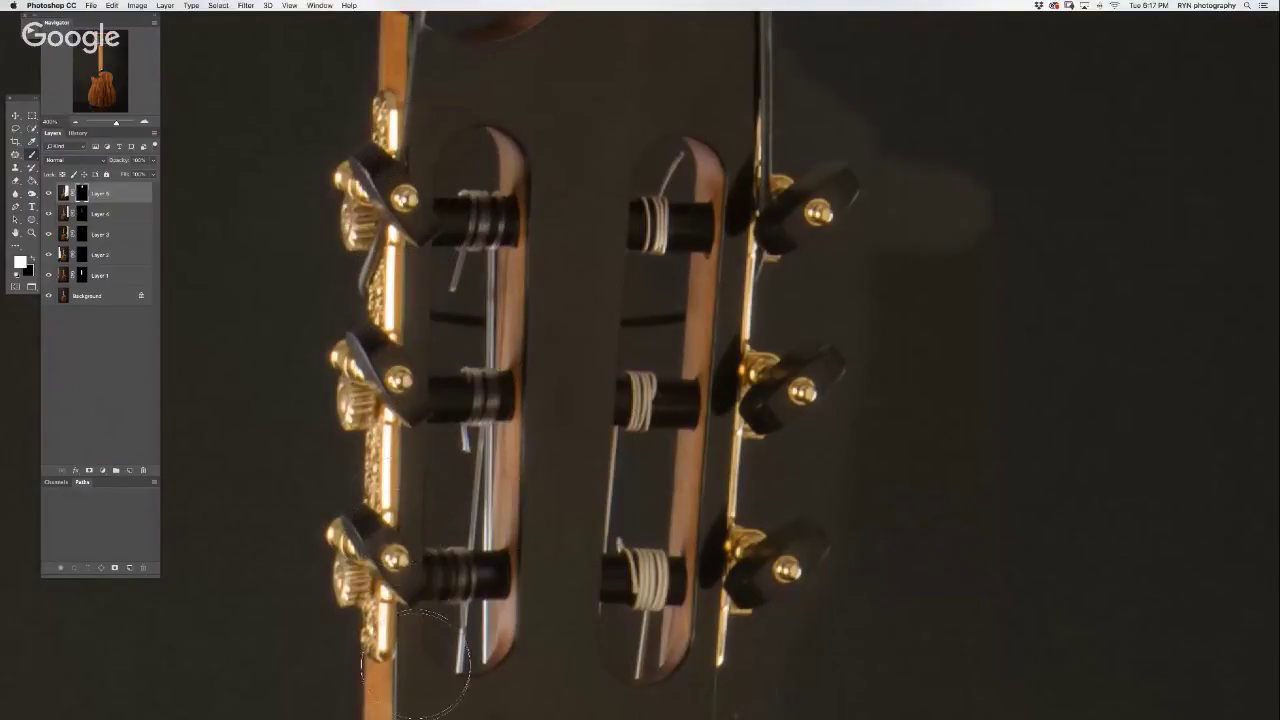
left_click_drag(418, 601, 426, 436)
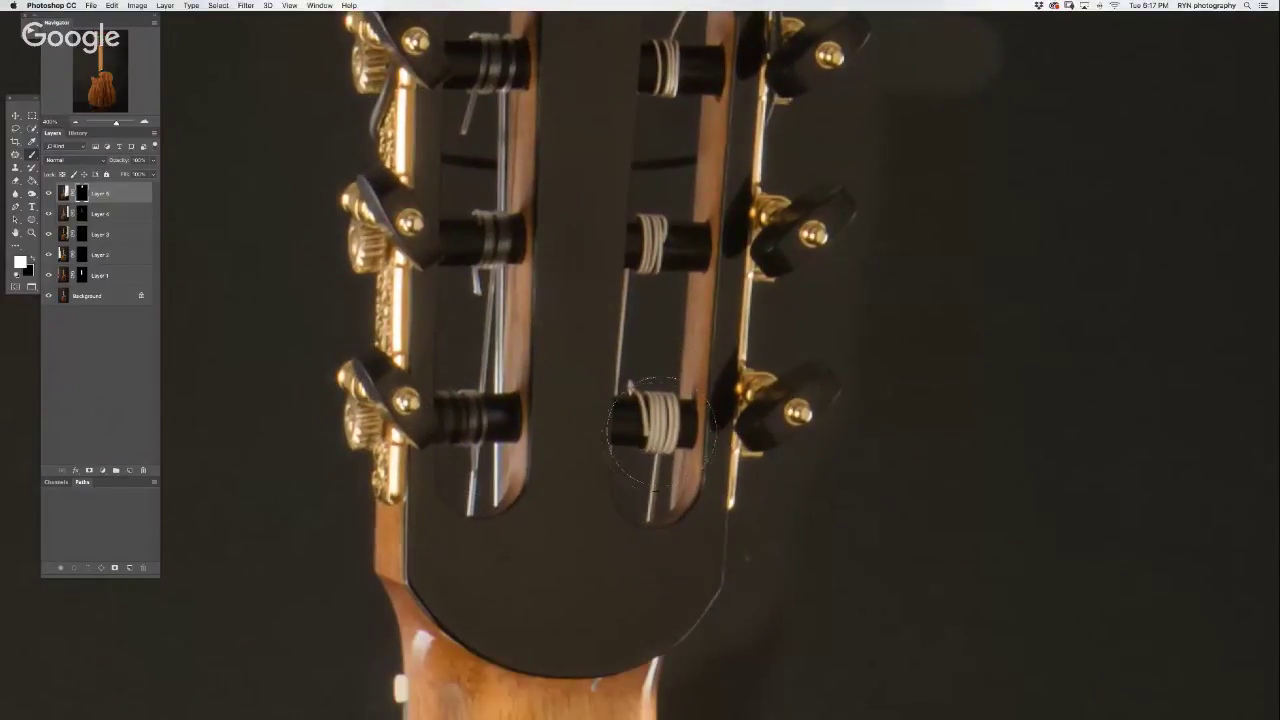
- Set Layer 5's opacity to 50%, zoom out, and compare with the layer hidden
key("x")
left_click(137, 160)
type("50")
key("Return")
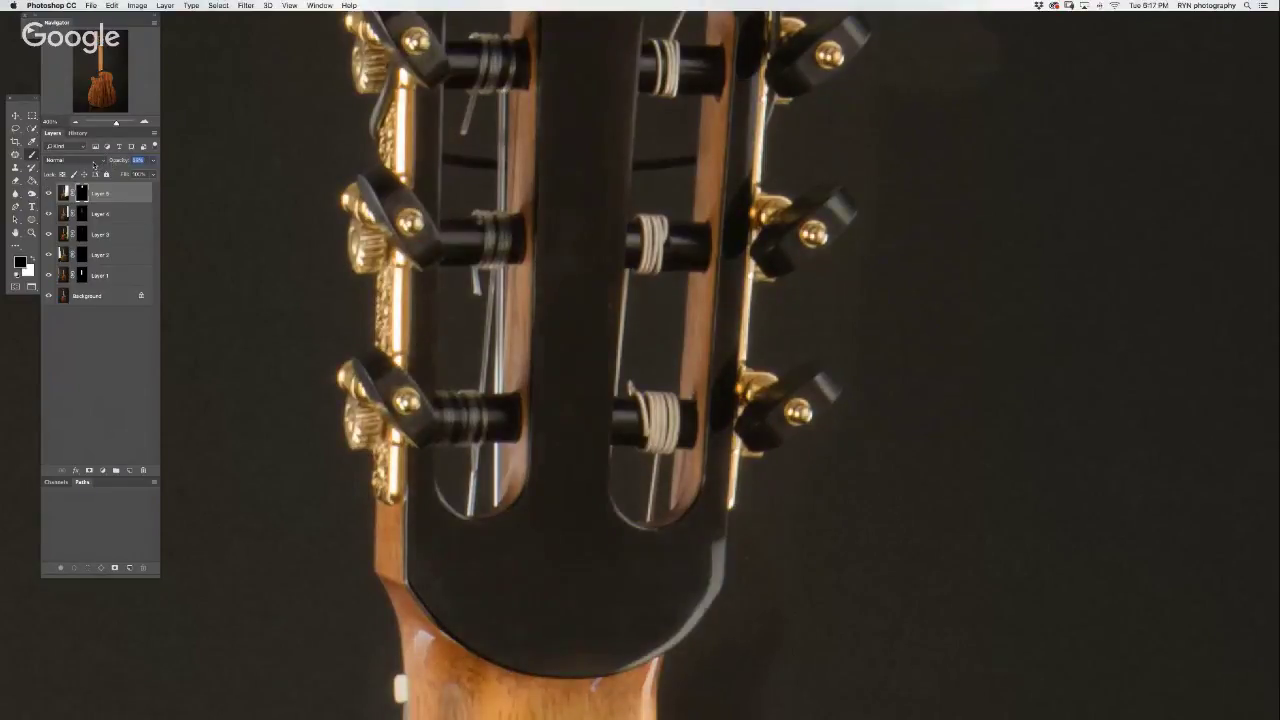
key("Return")
left_click(76, 122)
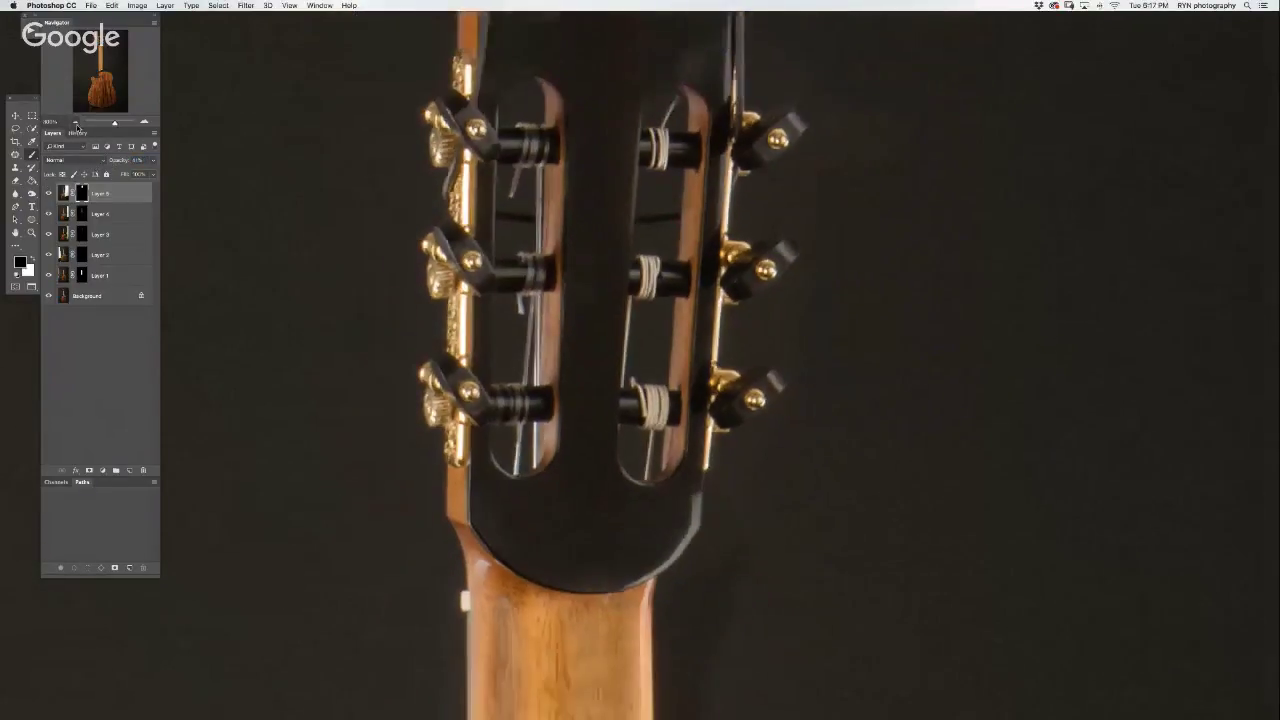
left_click(49, 193)
- Compare the headstock with and without Layer 5, then zoom in on the tuners
left_click(49, 193)
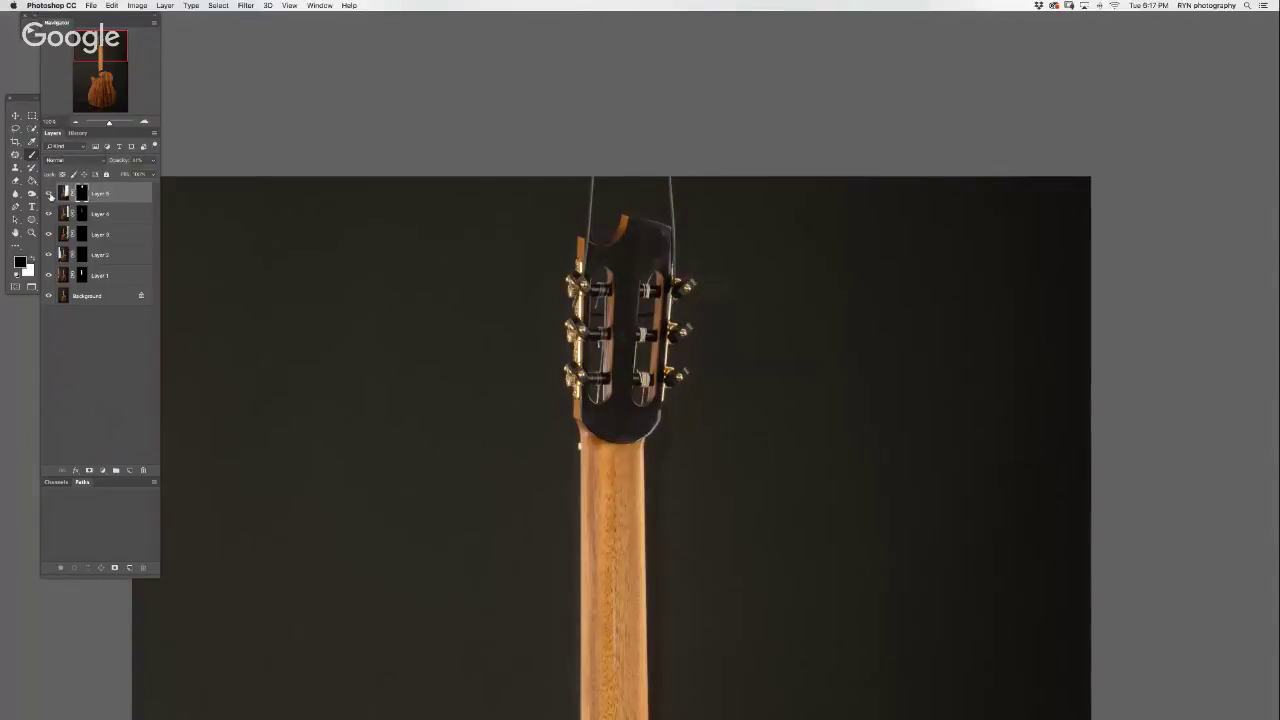
left_click(49, 193)
left_click(49, 193)
left_click(145, 122)
- Paint the faded right-side peg tip back into Layer 5's mask with a smaller brush
key("ctrl+plus")
key("x")
mouse_move(669, 165)
left_mouse_down()
mouse_move(645, 165)
mouse_move(640, 150)
left_mouse_up()
key("x")
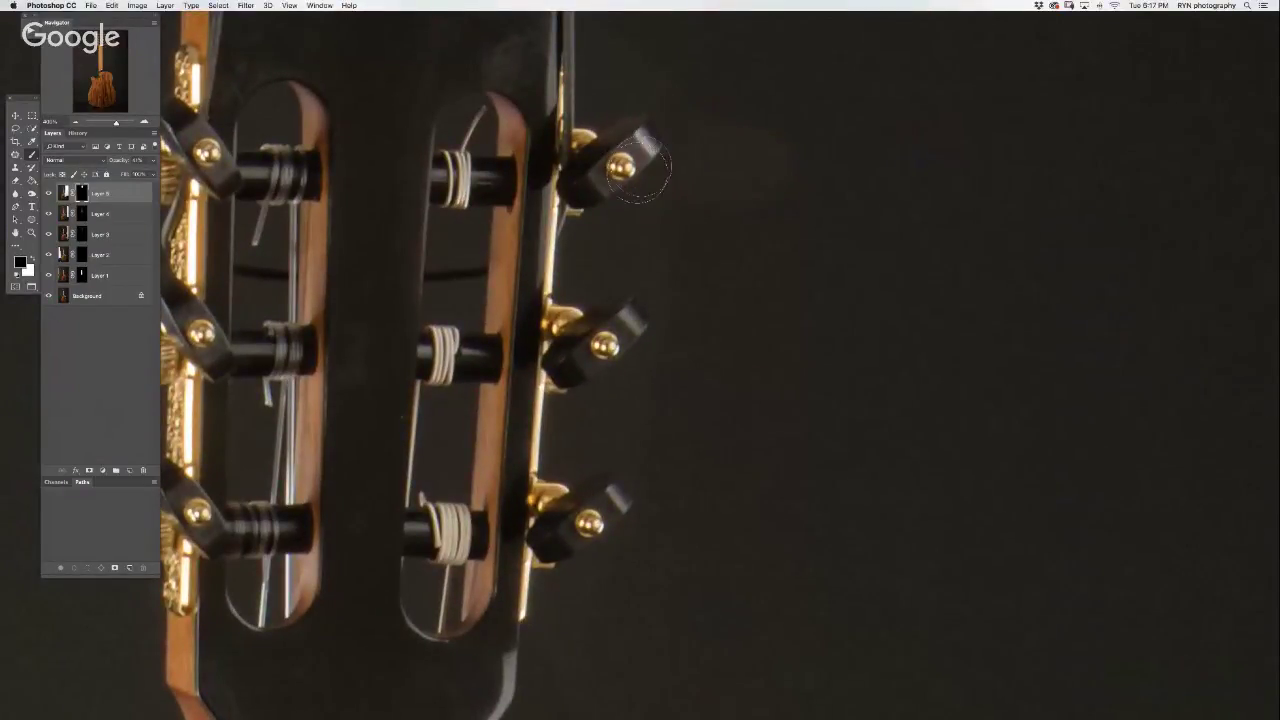
left_click_drag(634, 340, 612, 345)
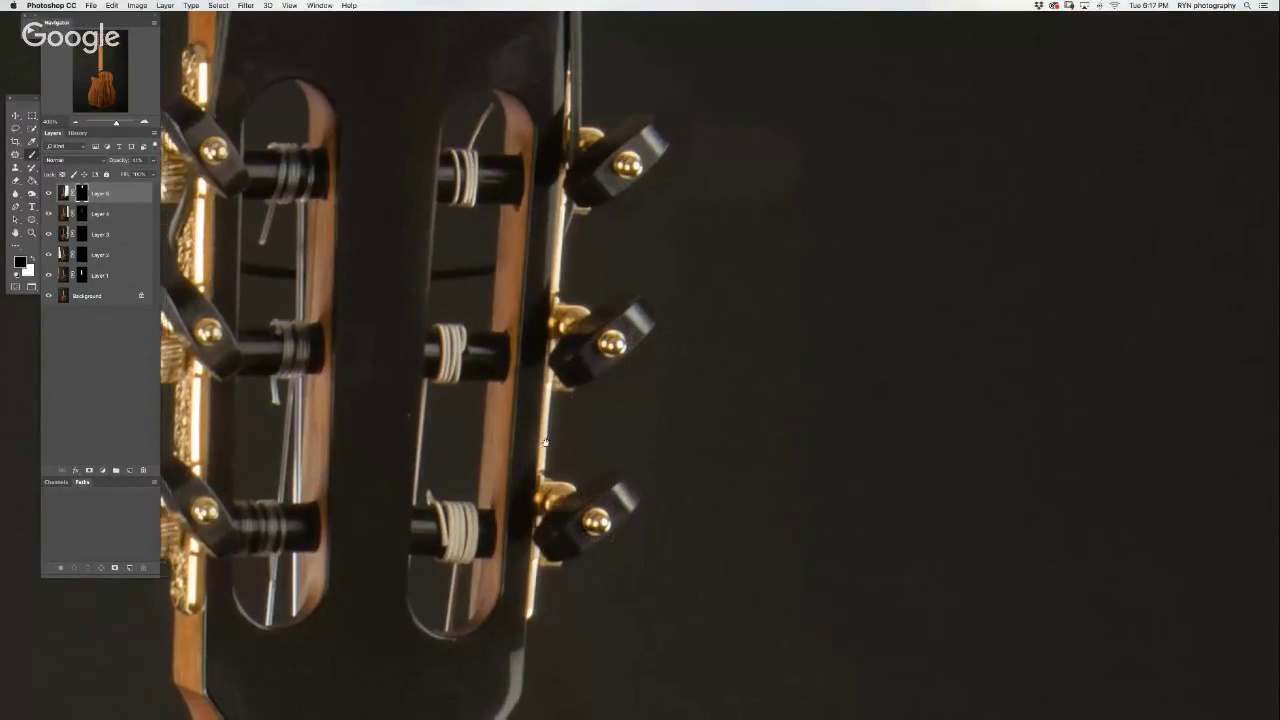
scroll(560, 505, "left", 5)
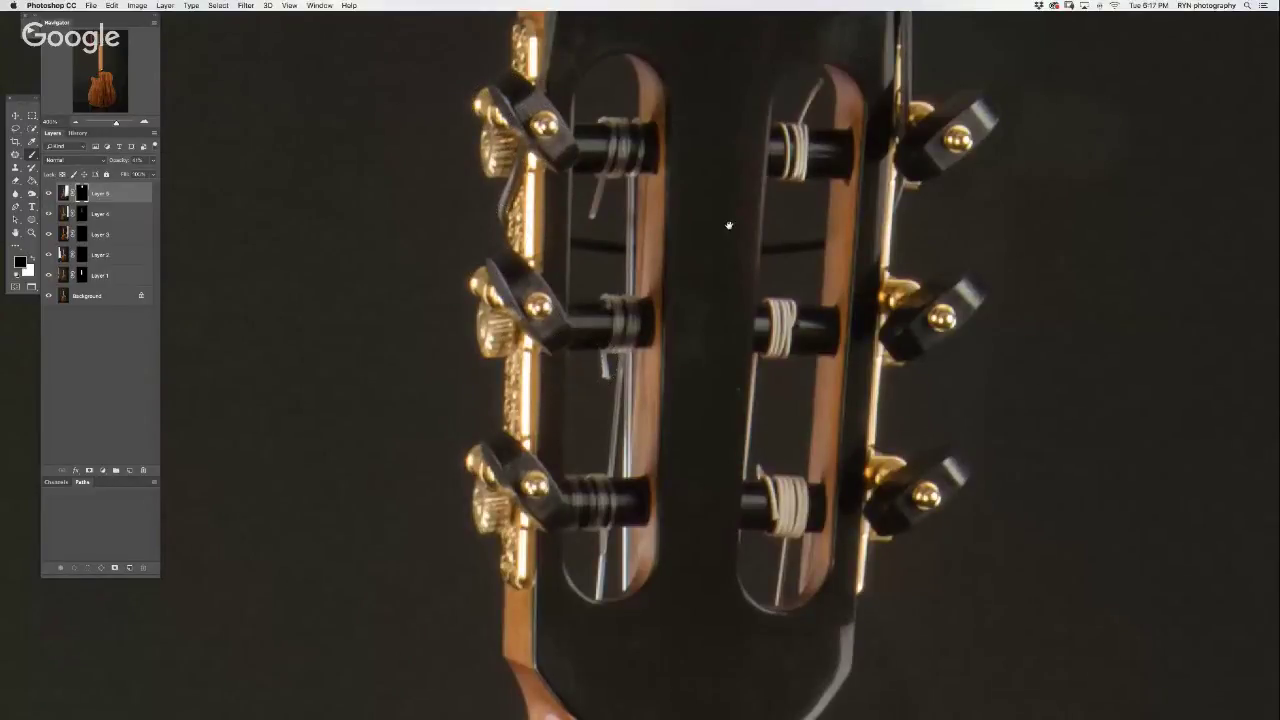
scroll(709, 277, "up", 3)
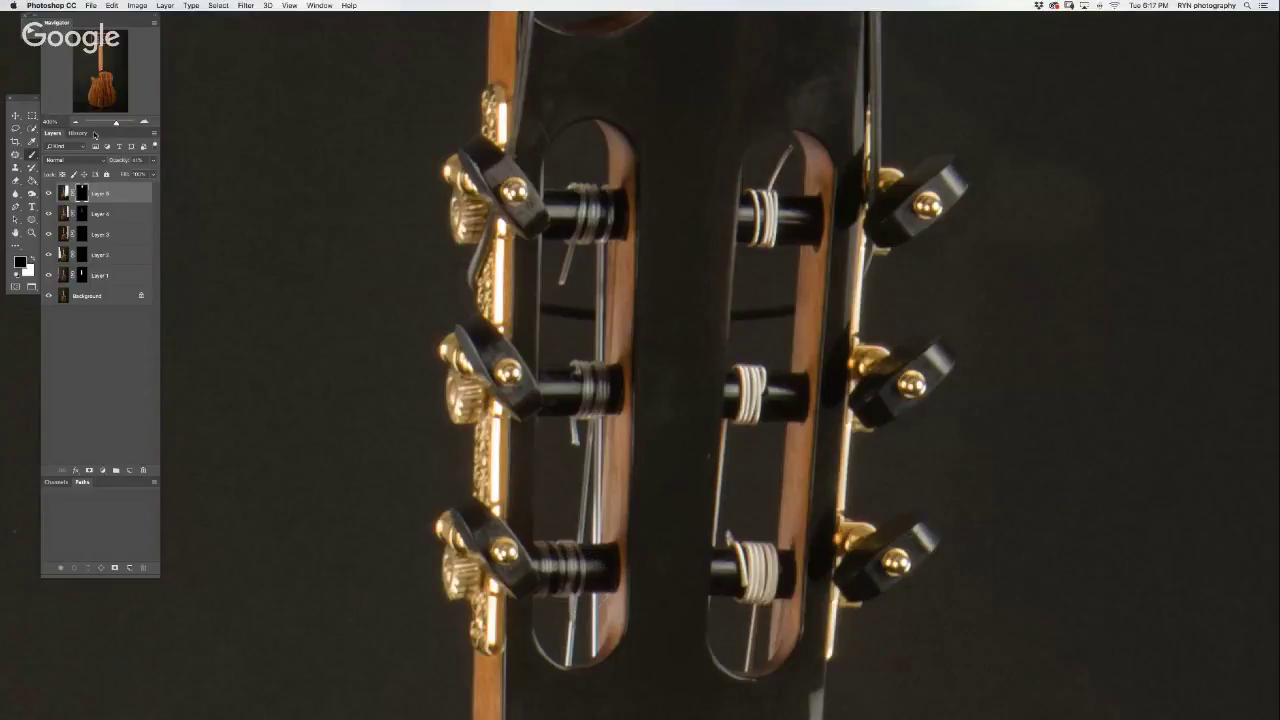
scroll(559, 426, "down", 5)
- Add Layer 6 and paint crossing vertical and horizontal white strokes on the dark background
scroll(559, 426, "up", 2)
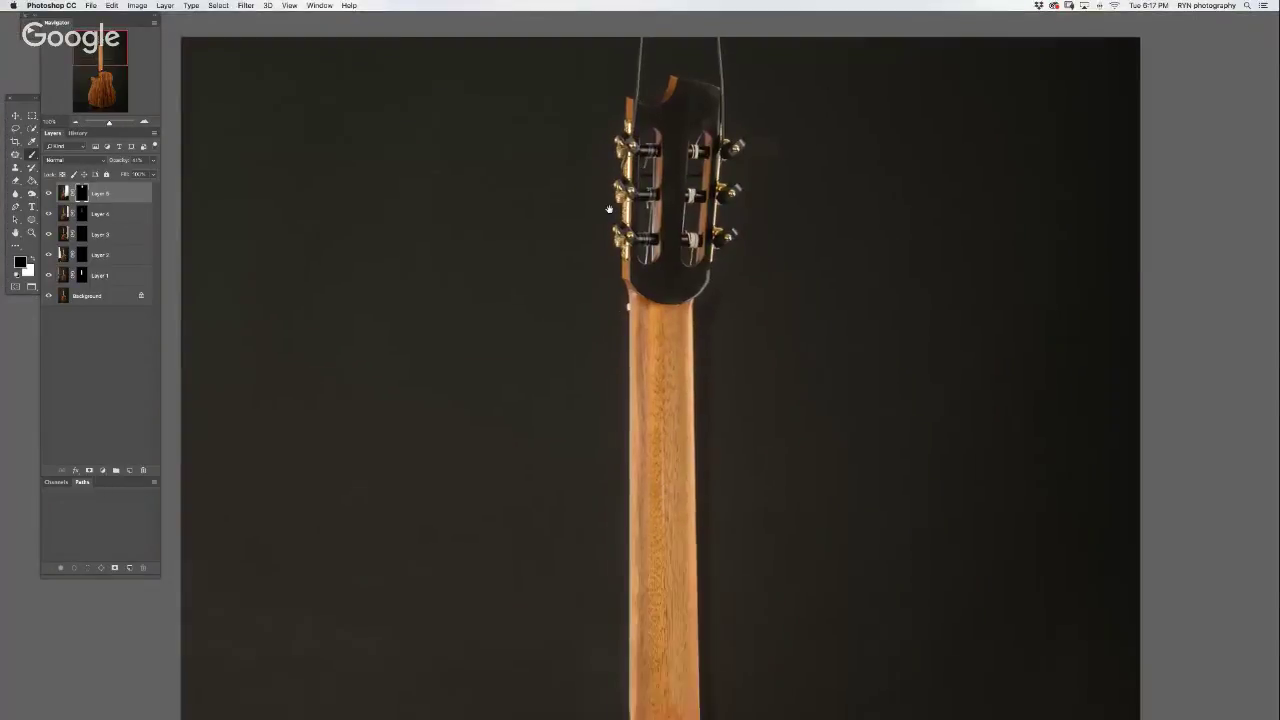
scroll(559, 426, "up", 2)
left_click_drag(559, 426, 580, 108)
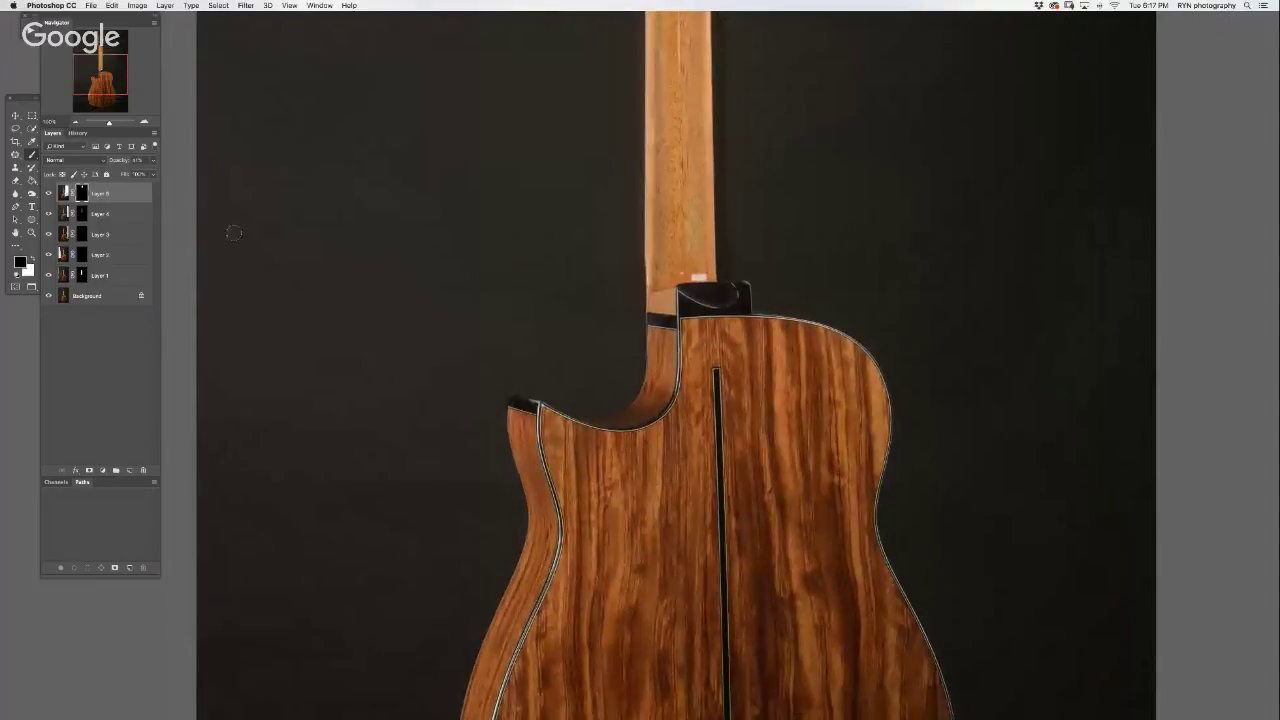
left_click(129, 470)
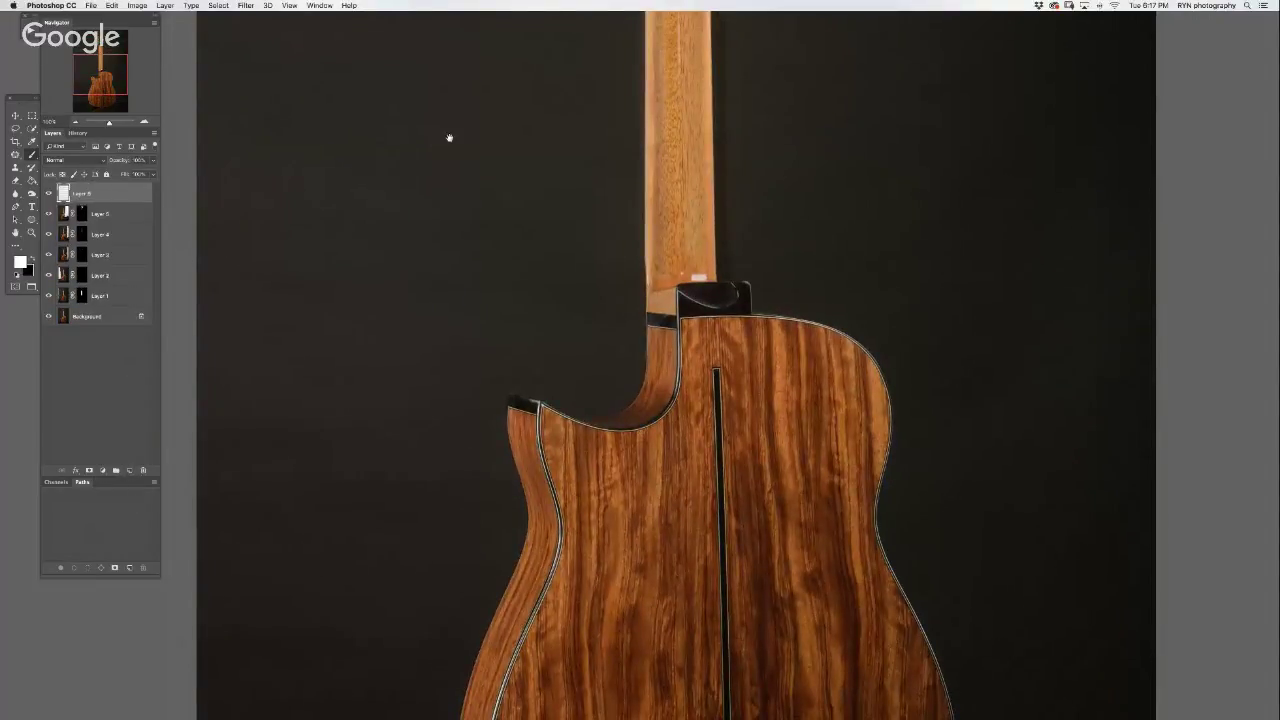
key("x")
scroll(466, 337, "up", 5)
left_click_drag(380, 86, 370, 270)
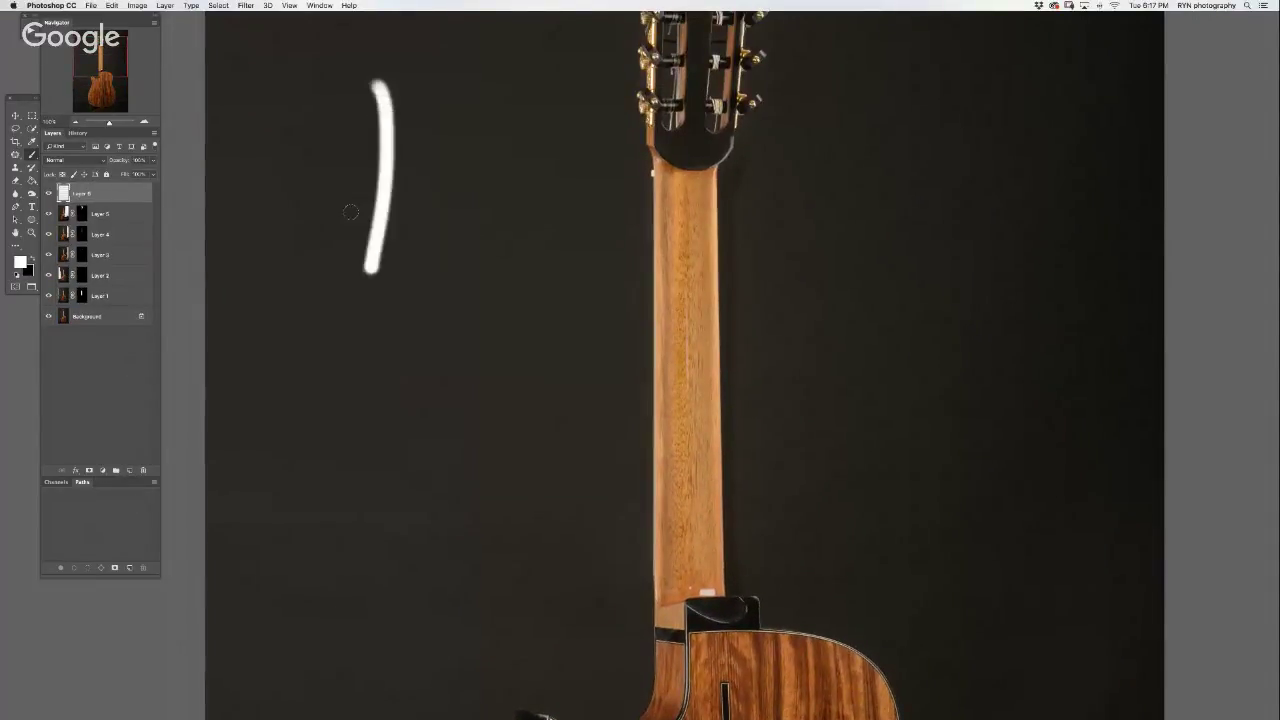
left_click_drag(285, 200, 490, 168)
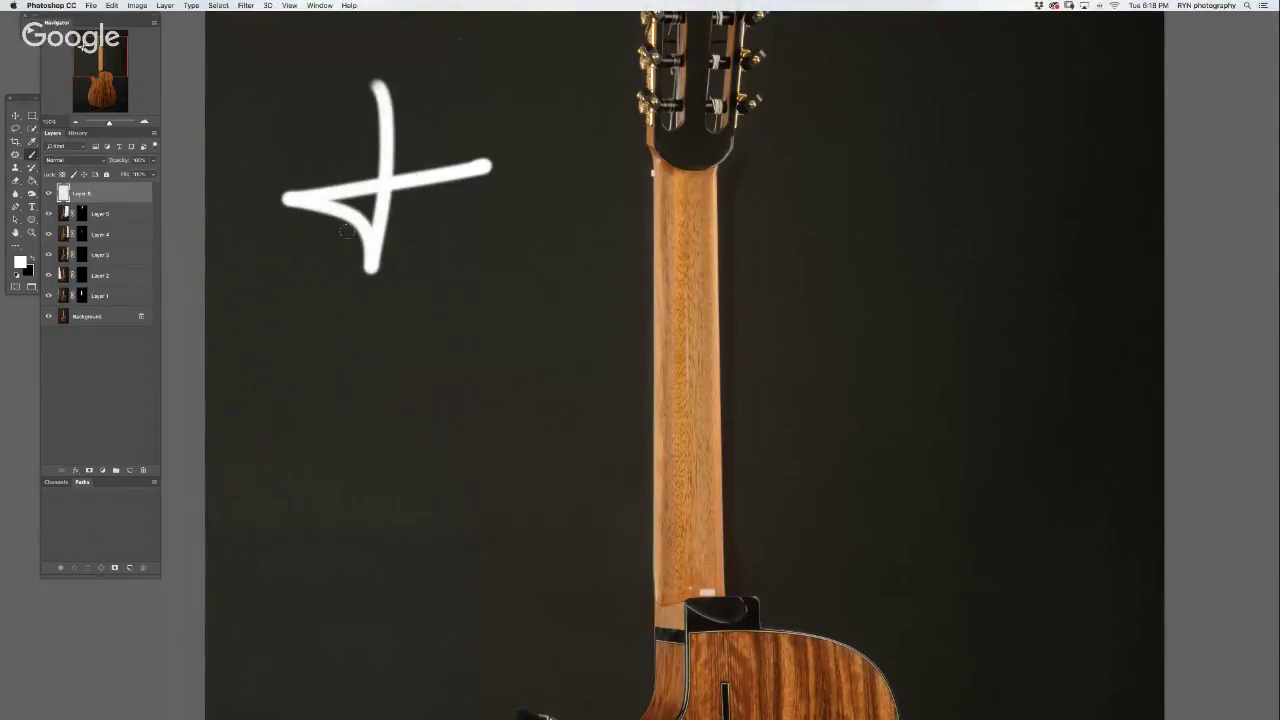
key("f")
key("f")
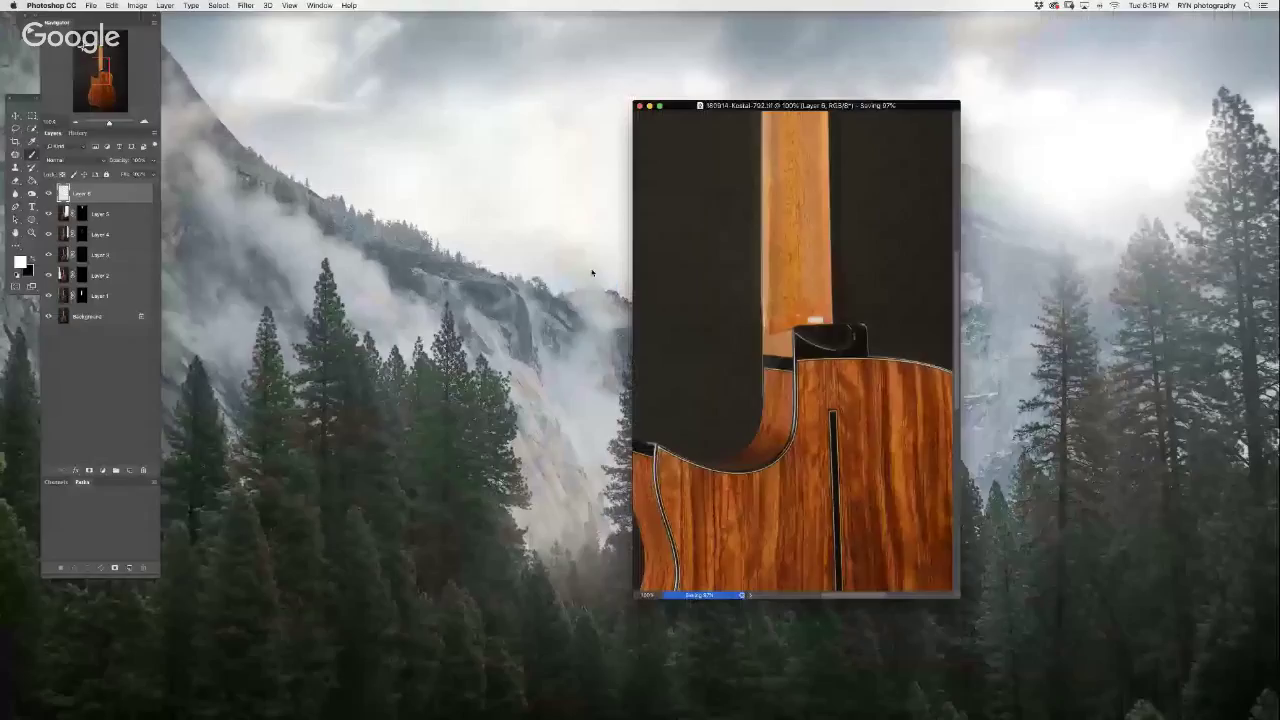
- Close the headstock composite document and briefly hide, then restore, the panels
left_click(638, 105)
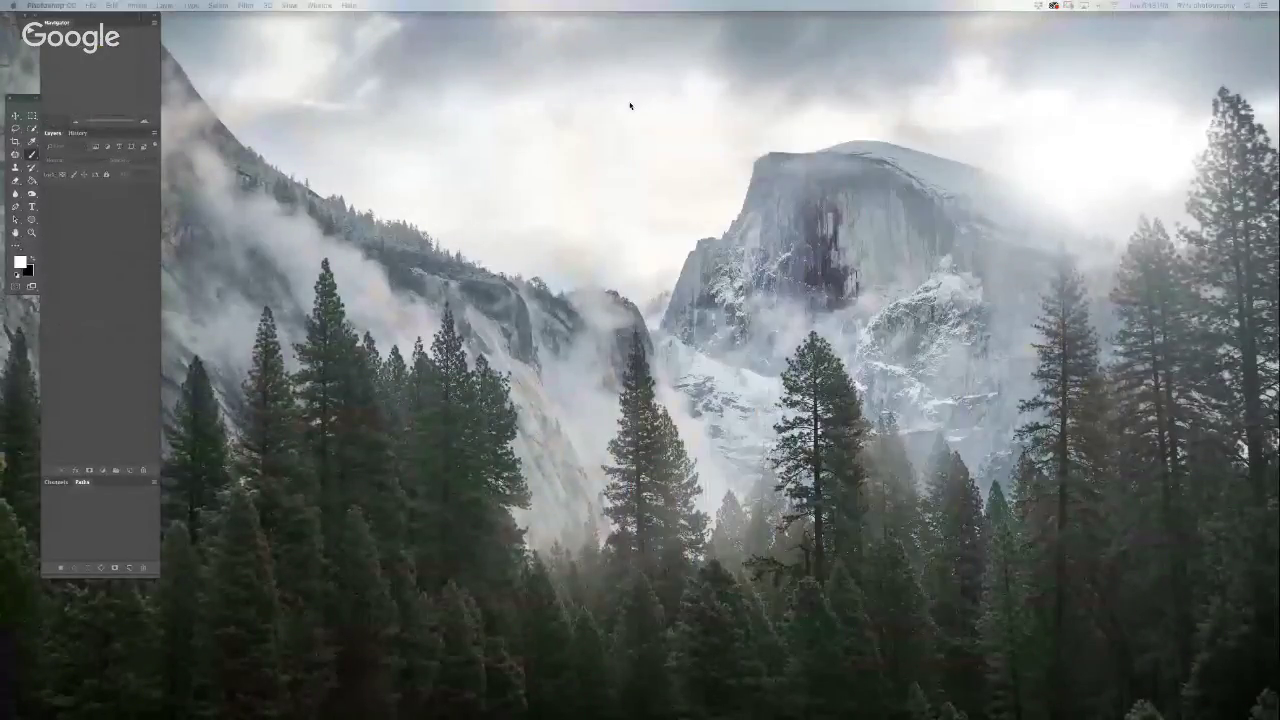
key("Tab")
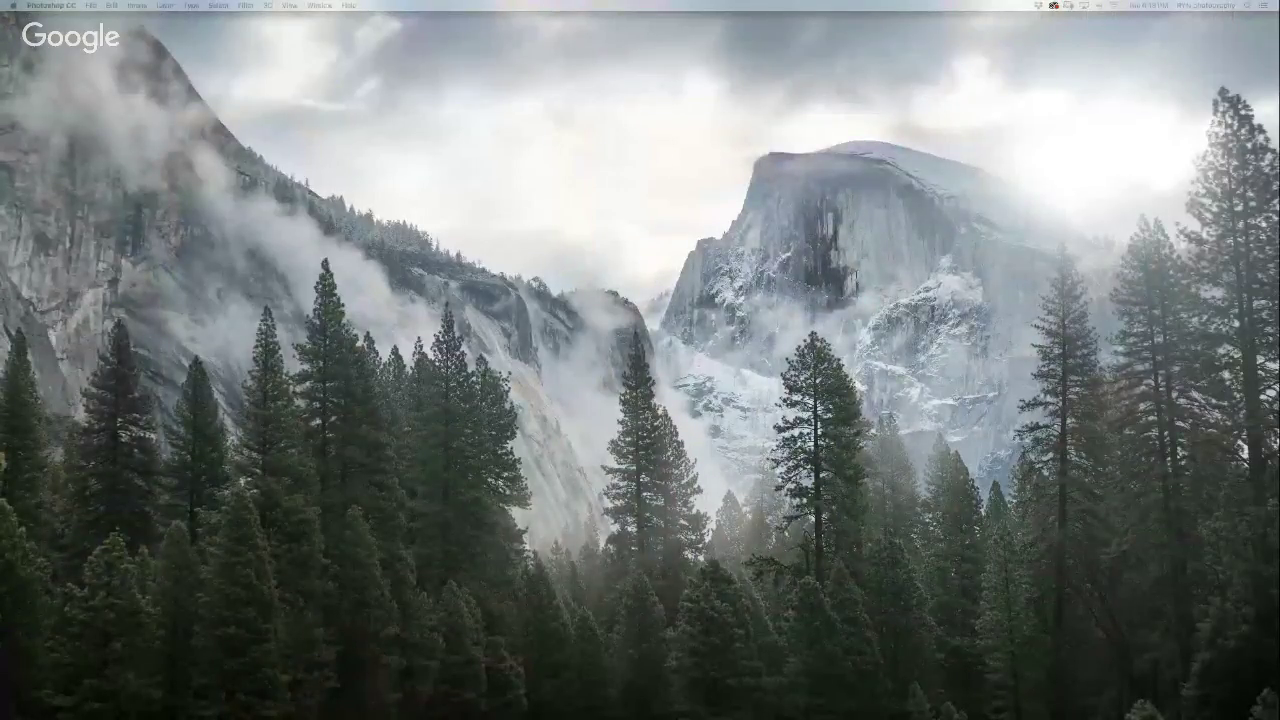
key("Tab")
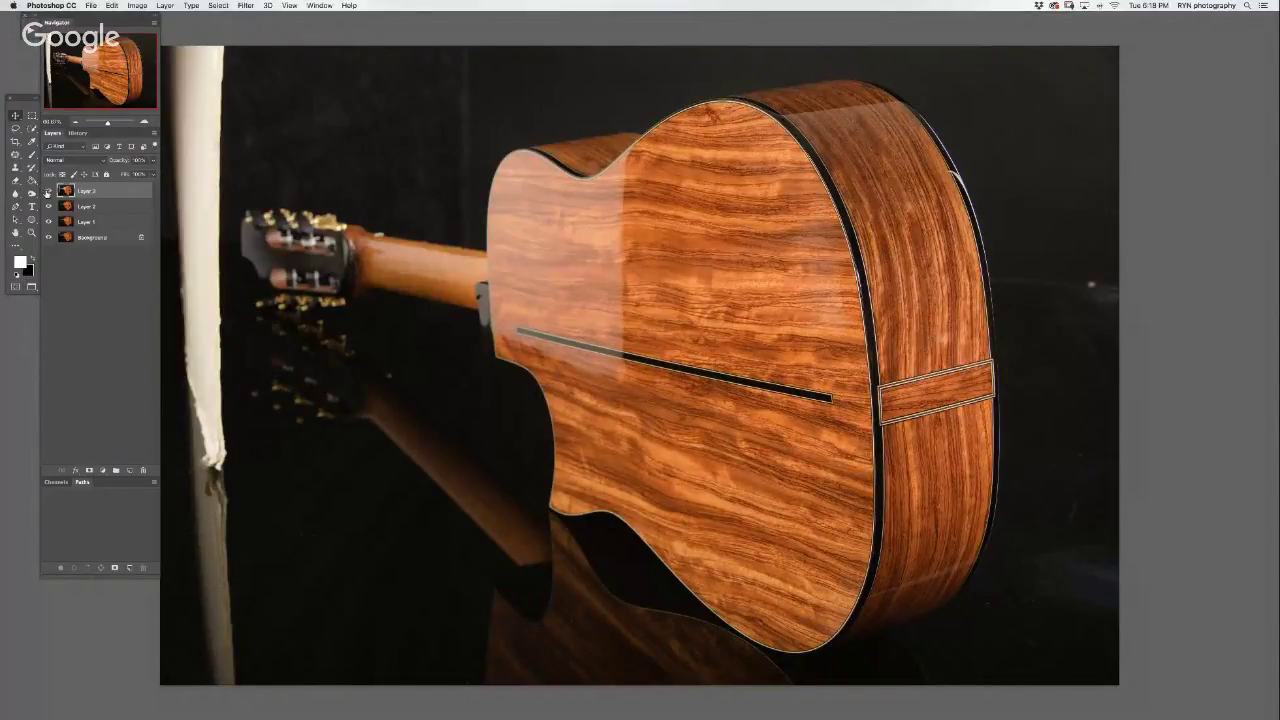
- Toggle Layers 1–3 to compare lighting and reflections, leaving all three visible
left_click_drag(47, 192, 51, 239)
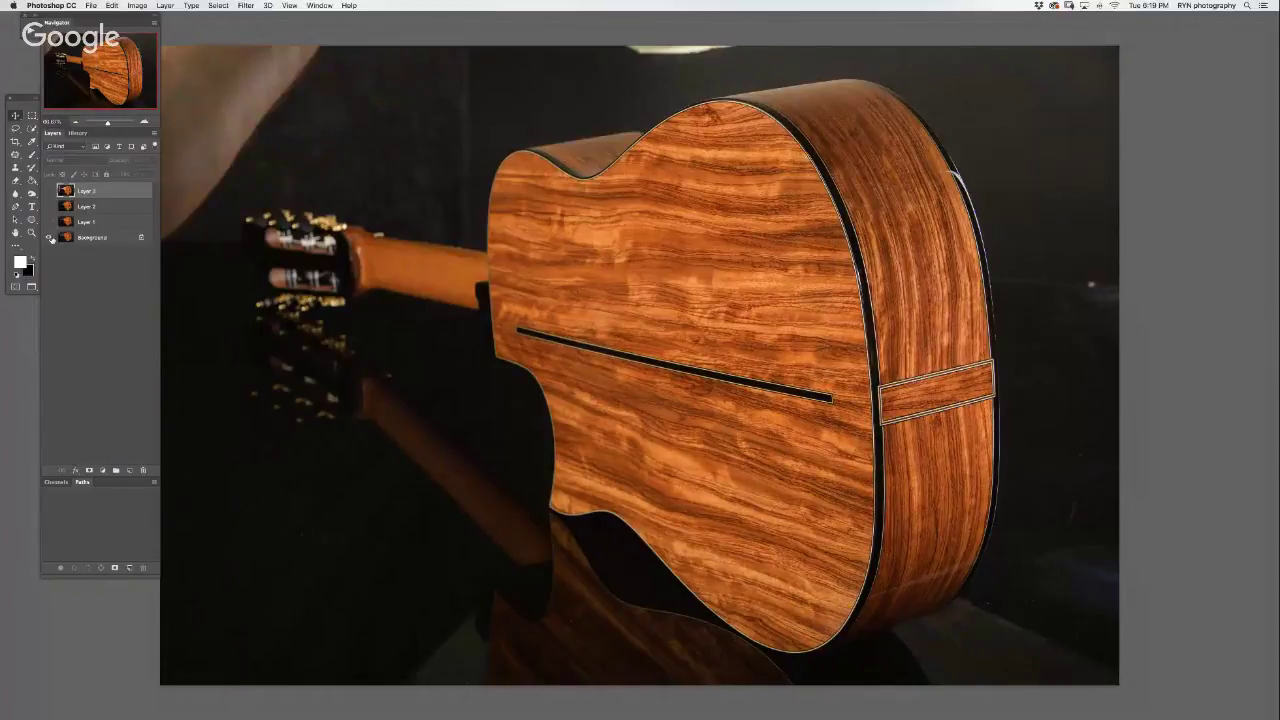
left_click(49, 223)
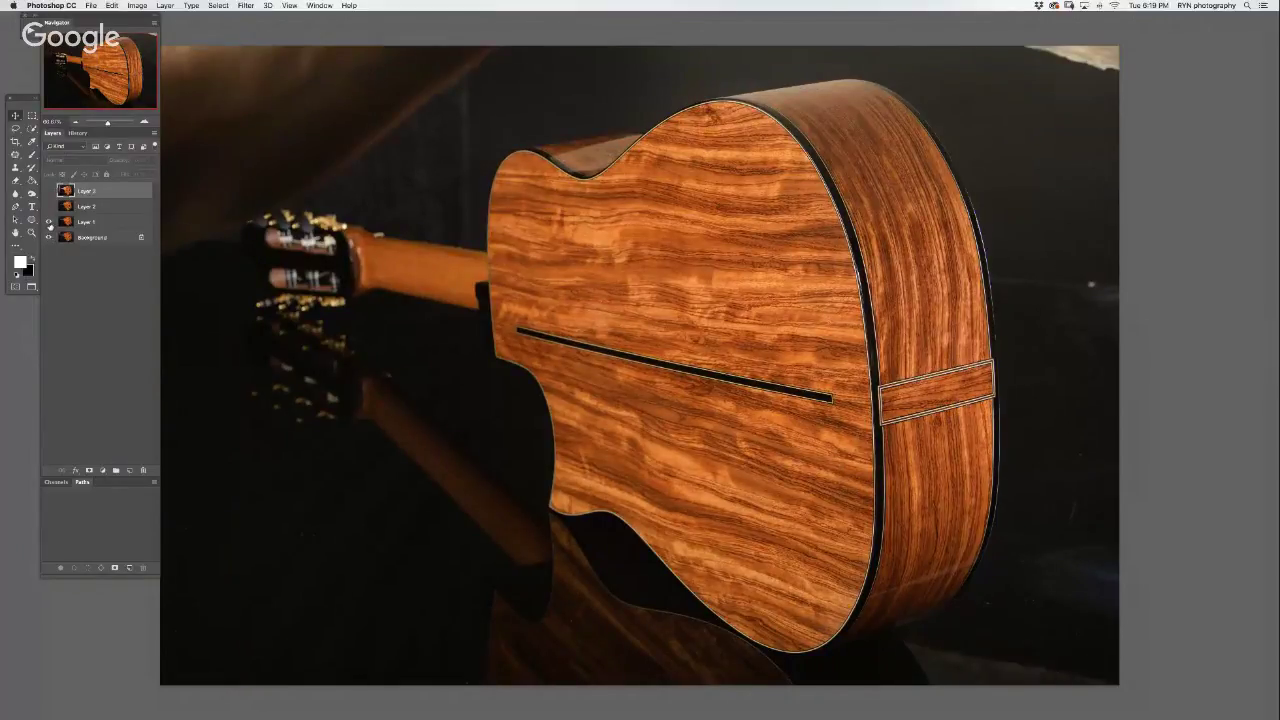
left_click(49, 227)
left_click(49, 222)
left_click(50, 207)
left_click(49, 191)
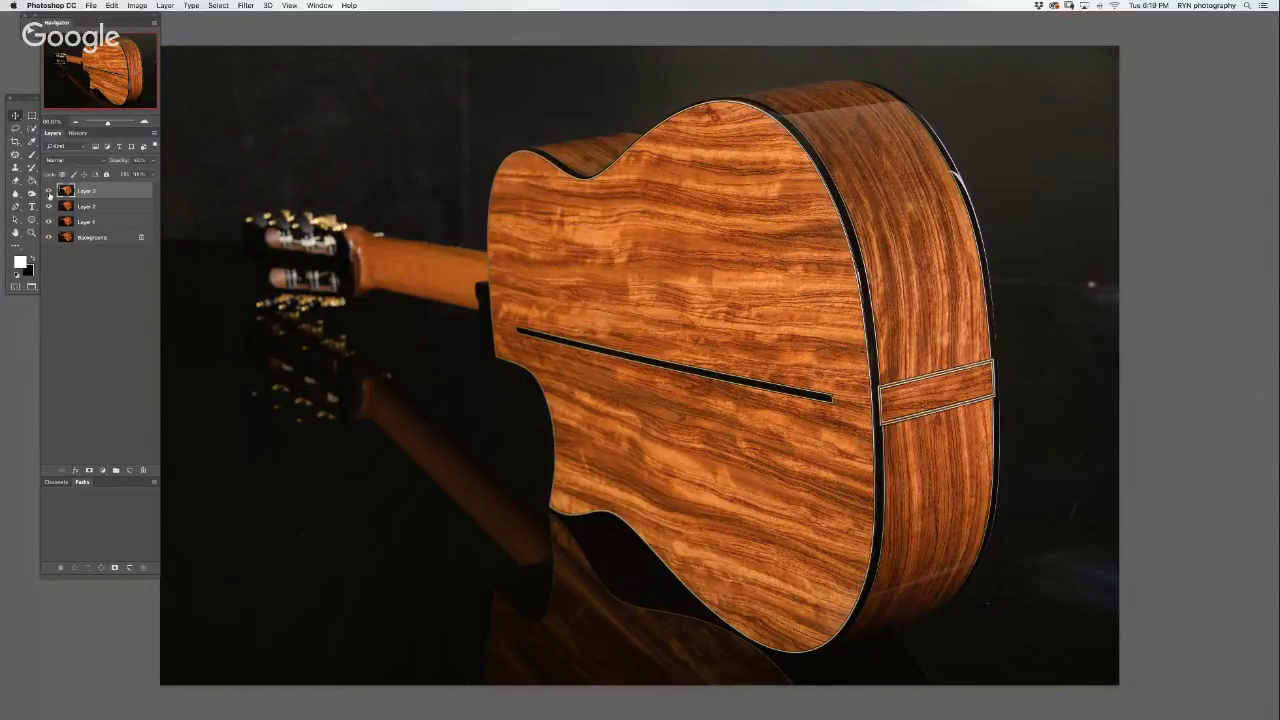
left_click(49, 191)
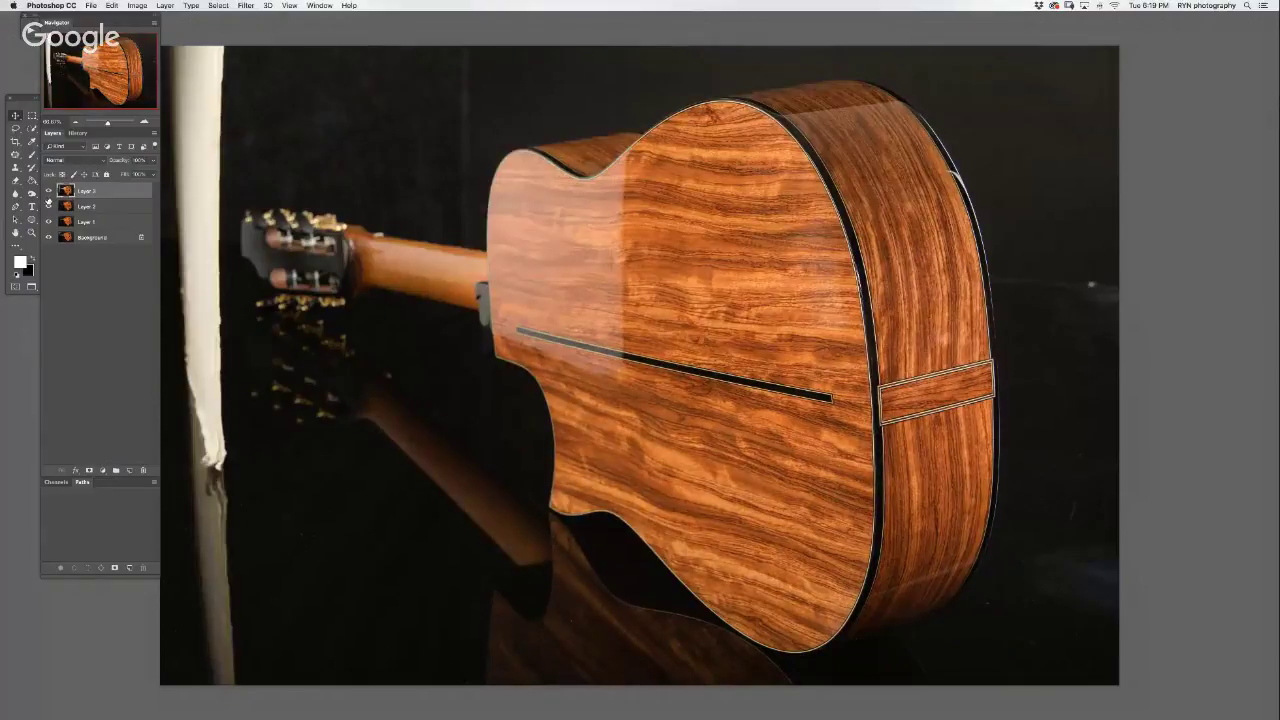
left_click(49, 191)
left_click(48, 206)
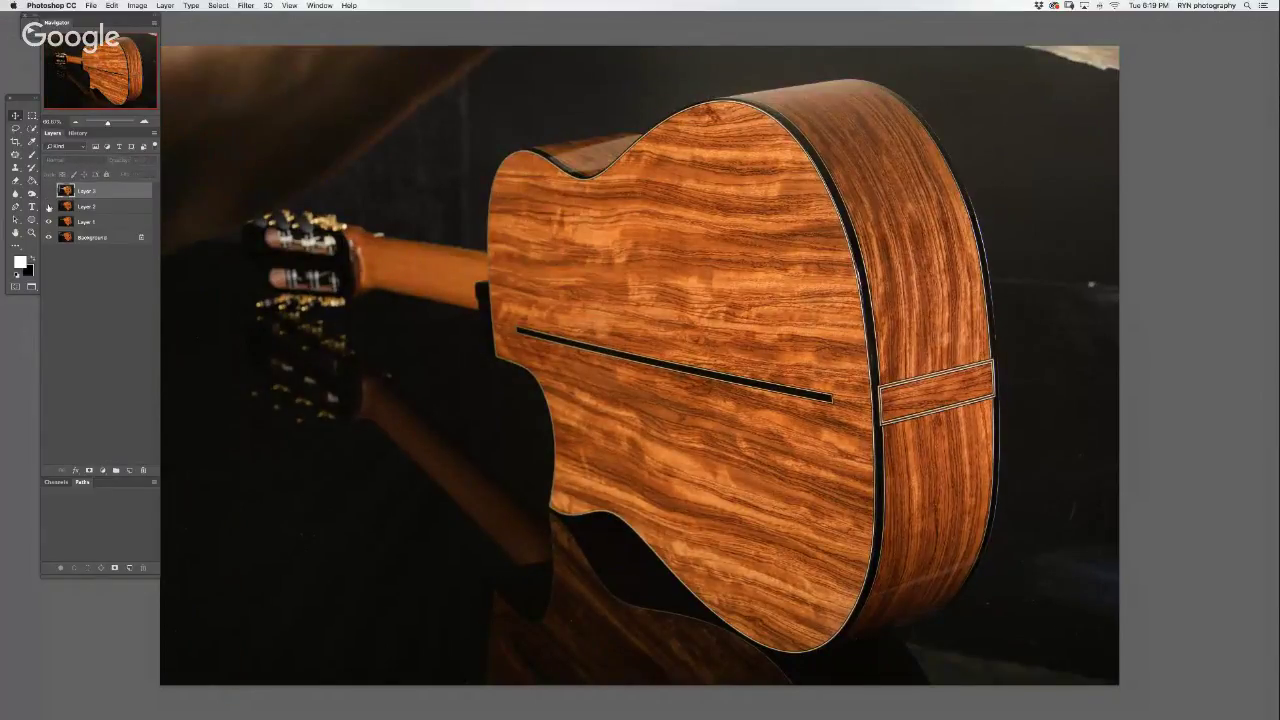
left_click(48, 206)
left_click(48, 190)
- Duplicate the Background and move Layer 2 below the Background copy, hiding Layer 3
left_click(100, 206)
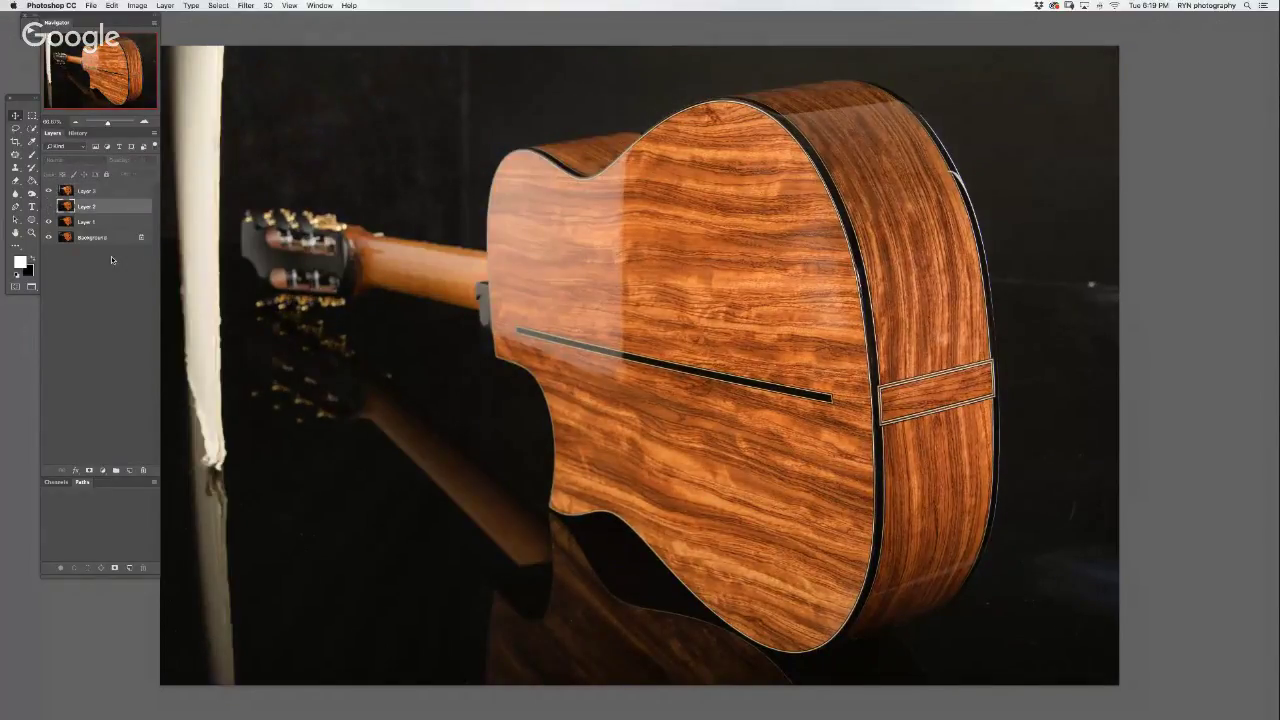
left_click_drag(95, 237, 129, 470)
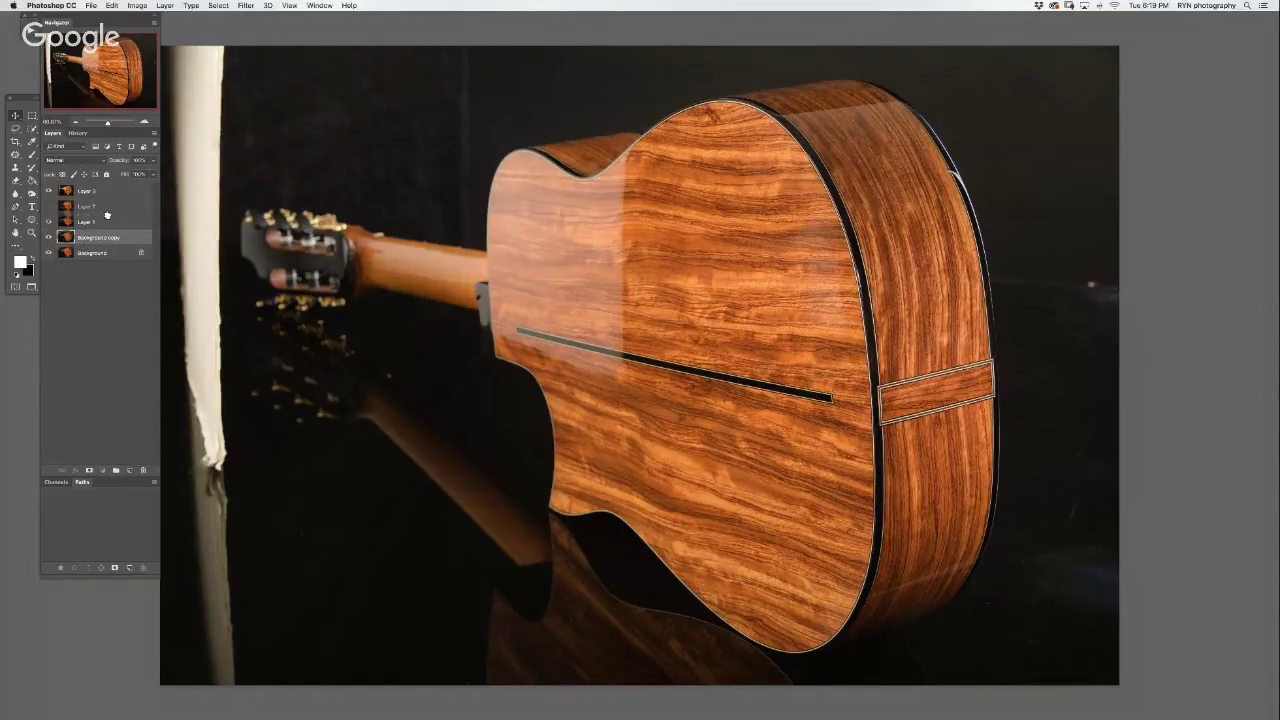
left_click_drag(107, 205, 100, 230)
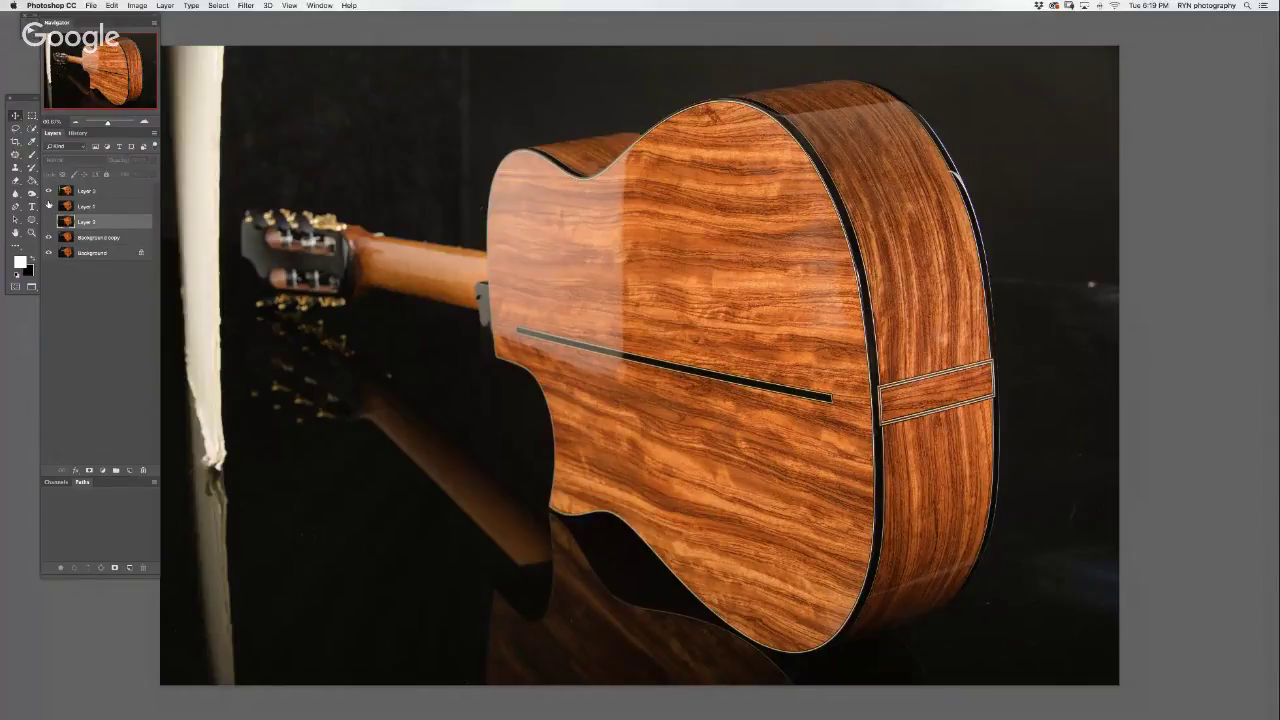
left_click(49, 190)
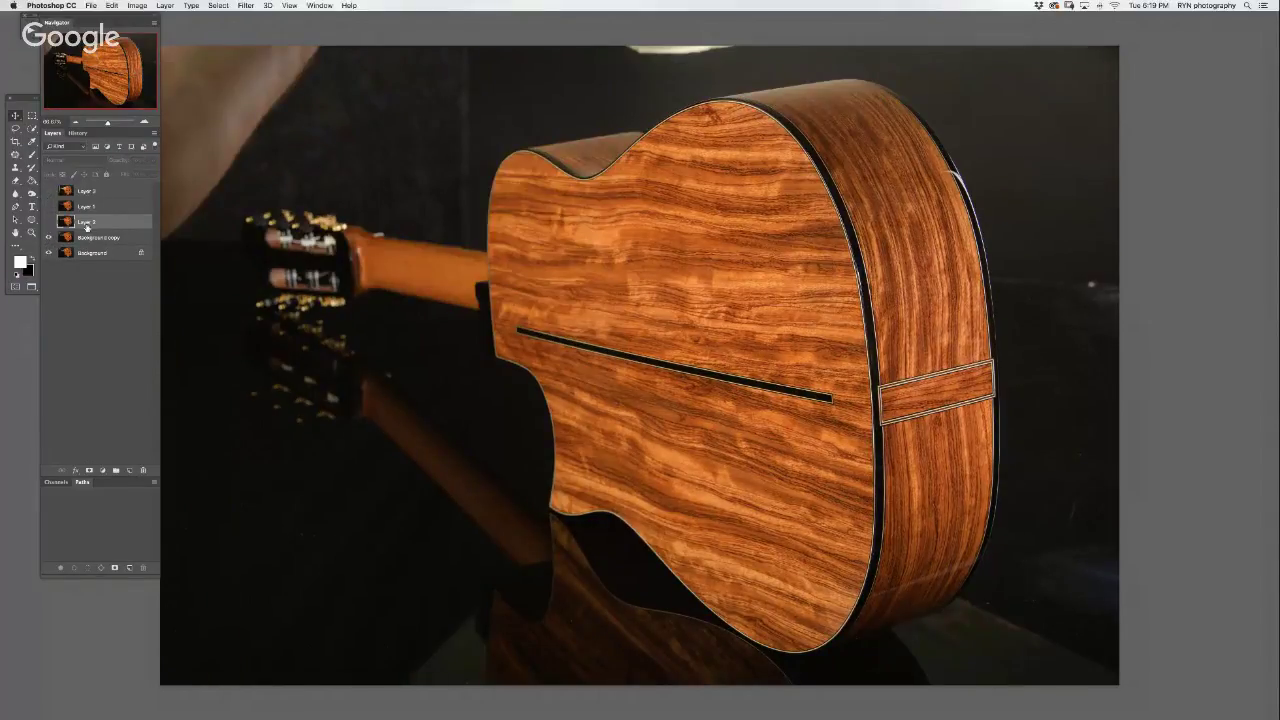
left_click_drag(87, 228, 95, 245)
left_click(49, 237)
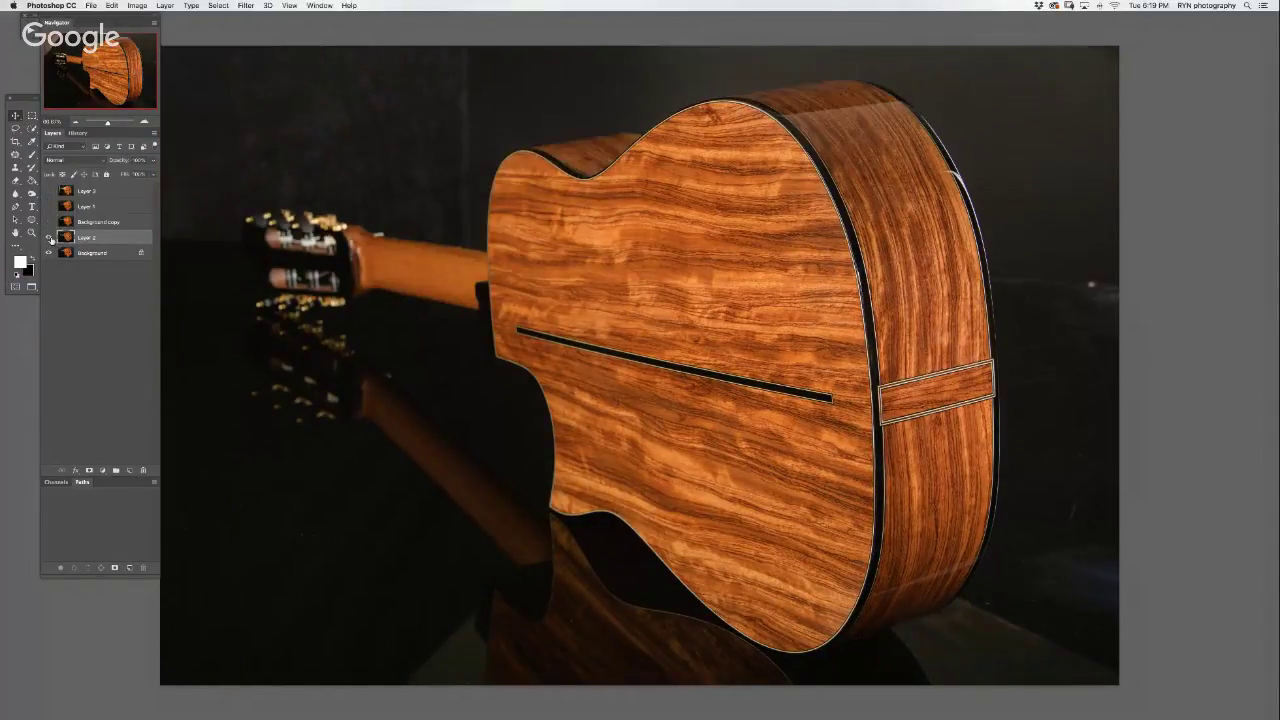
- Merge Layer 2 down into the Background and show the Background copy exposure
right_click(104, 238)
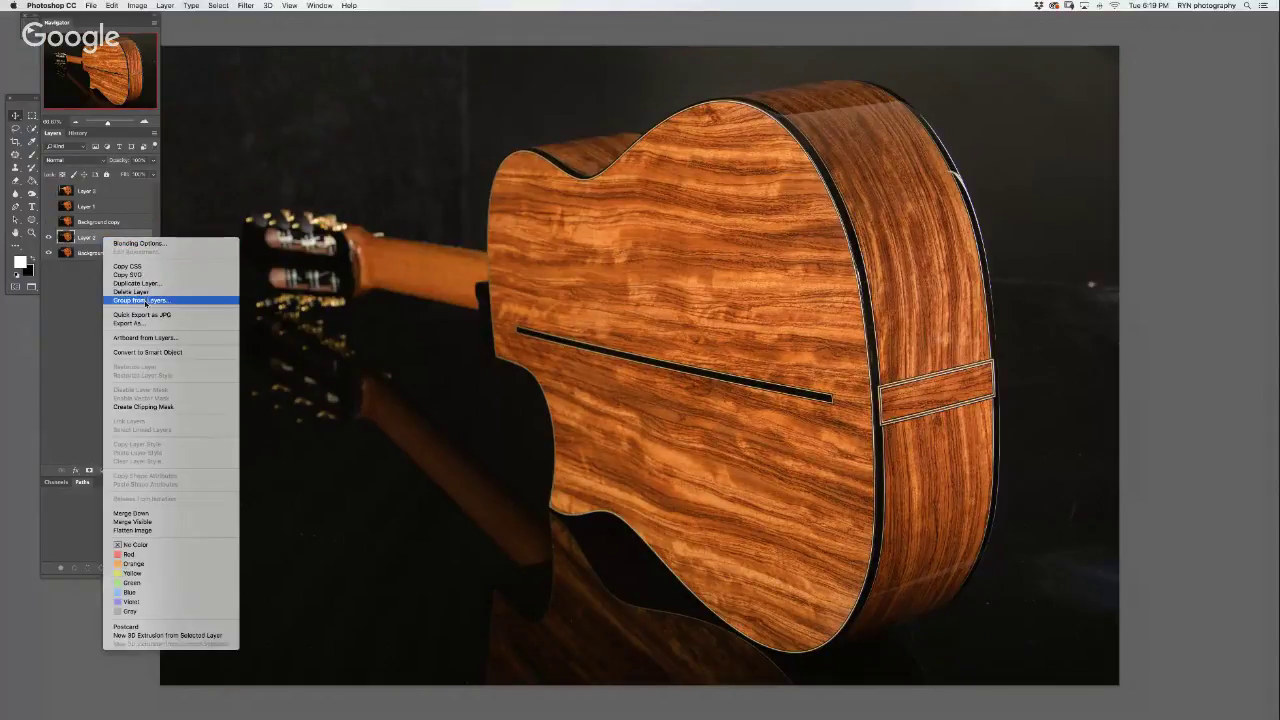
left_click(131, 513)
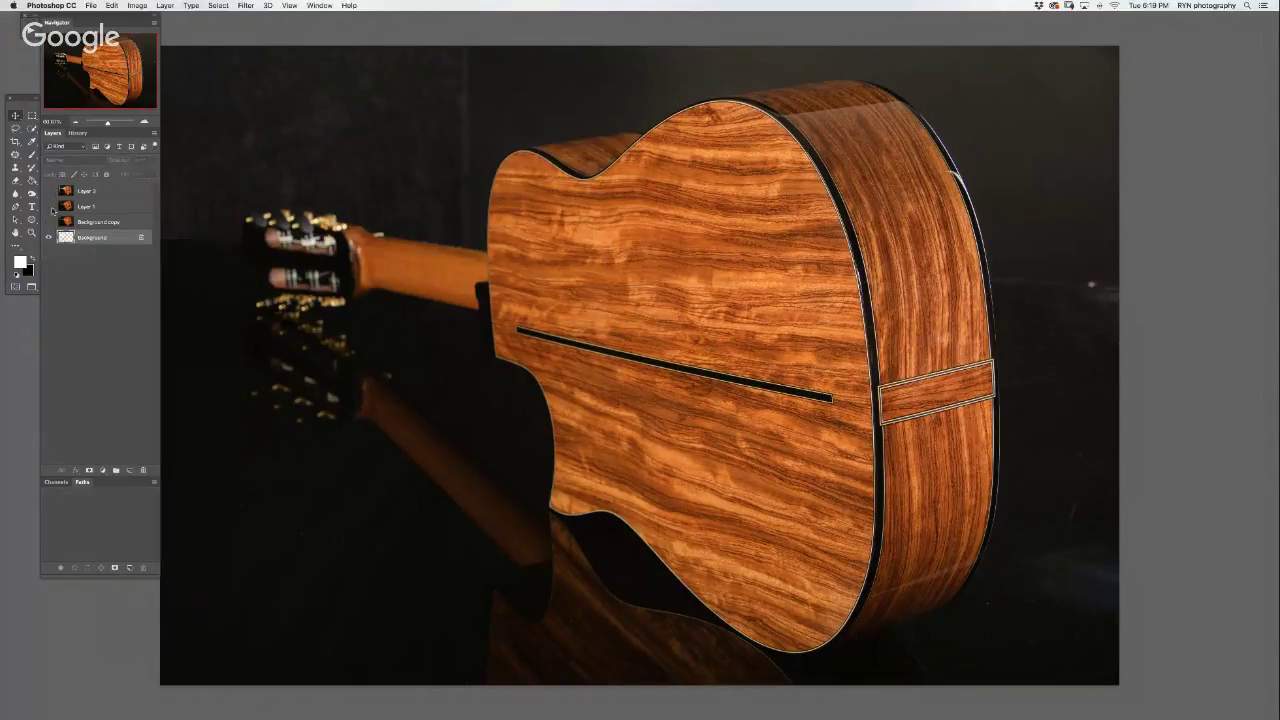
left_click(85, 222)
left_click(48, 222)
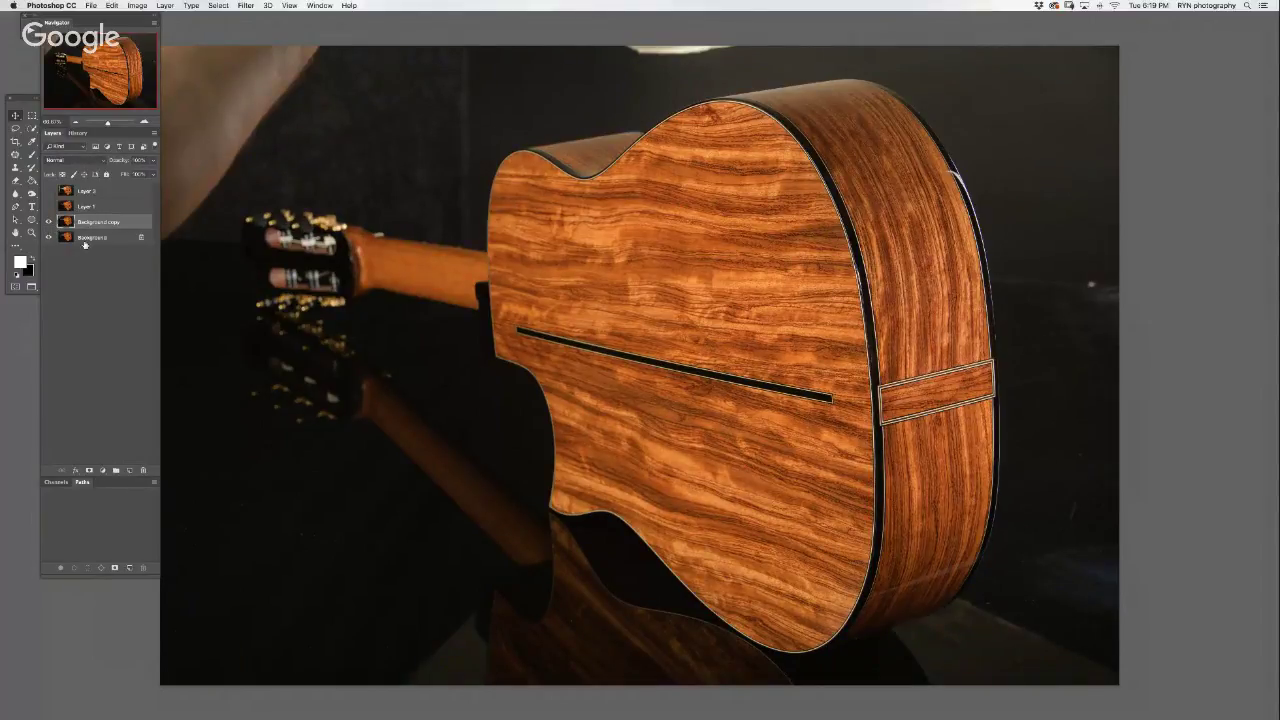
- Give Background copy a black mask and paint white over the upper bout
left_click(90, 470)
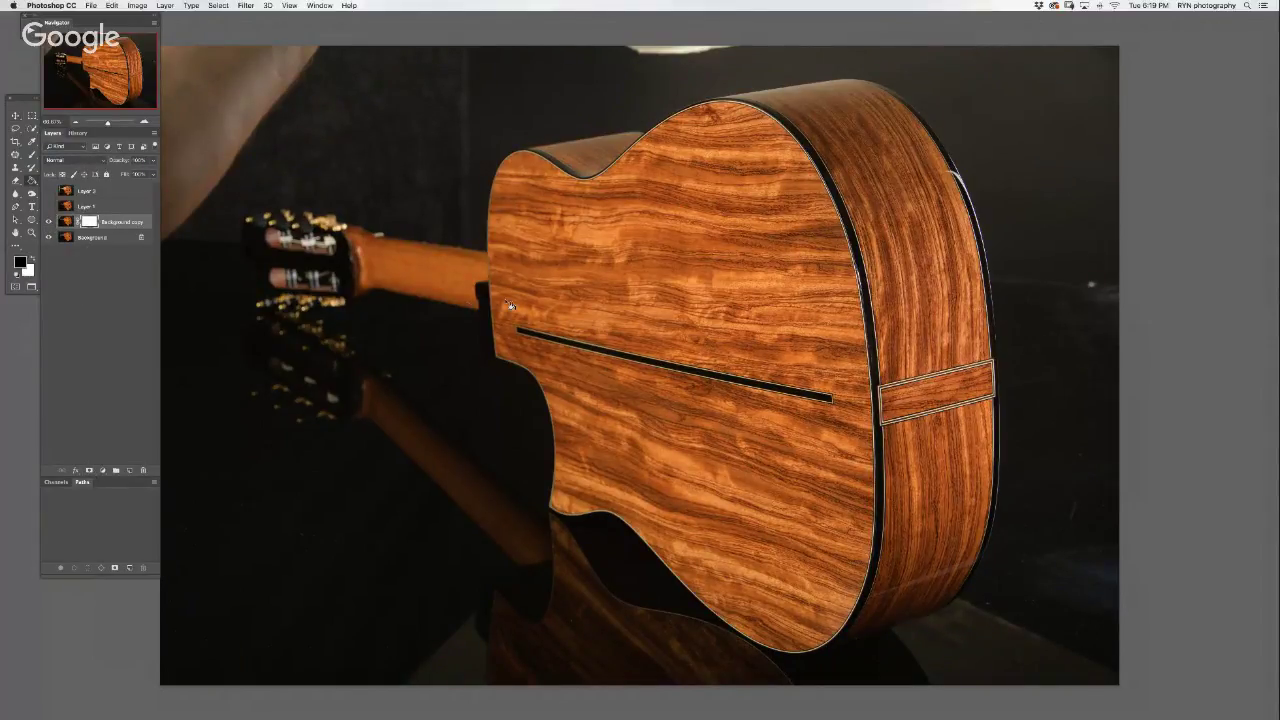
key("ctrl+i")
left_click(594, 166)
key("x")
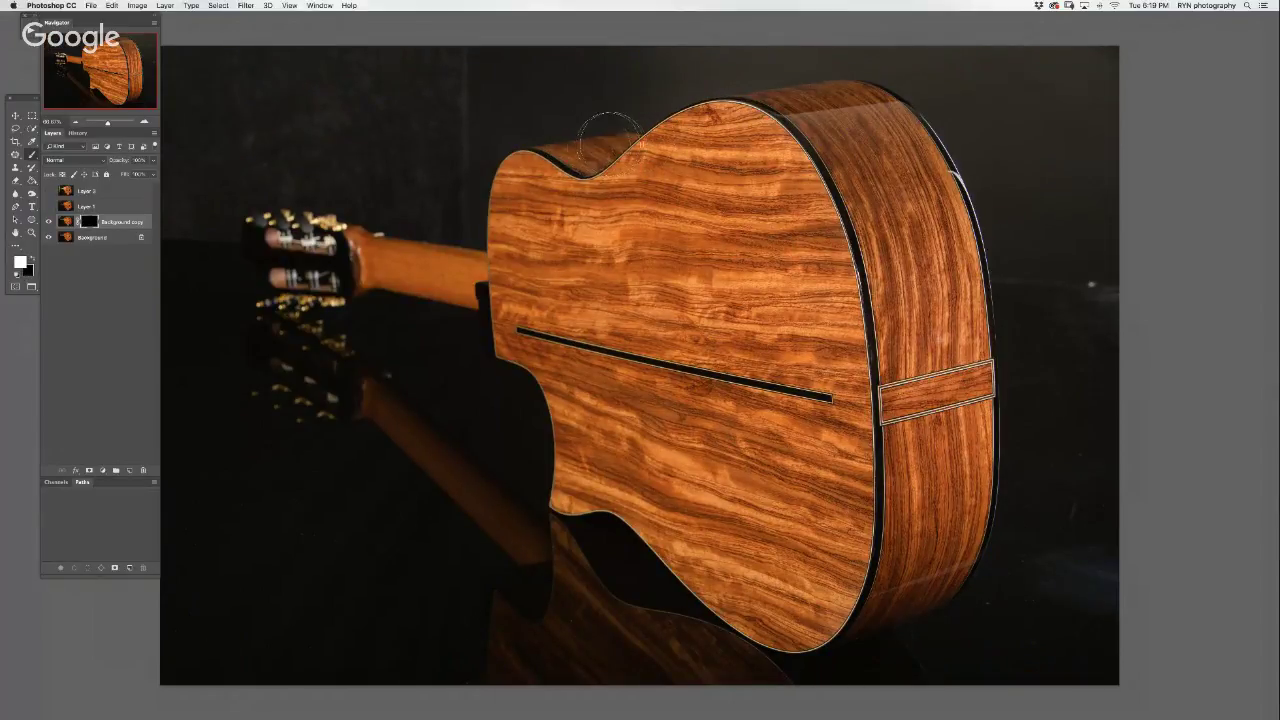
left_click_drag(610, 135, 571, 137)
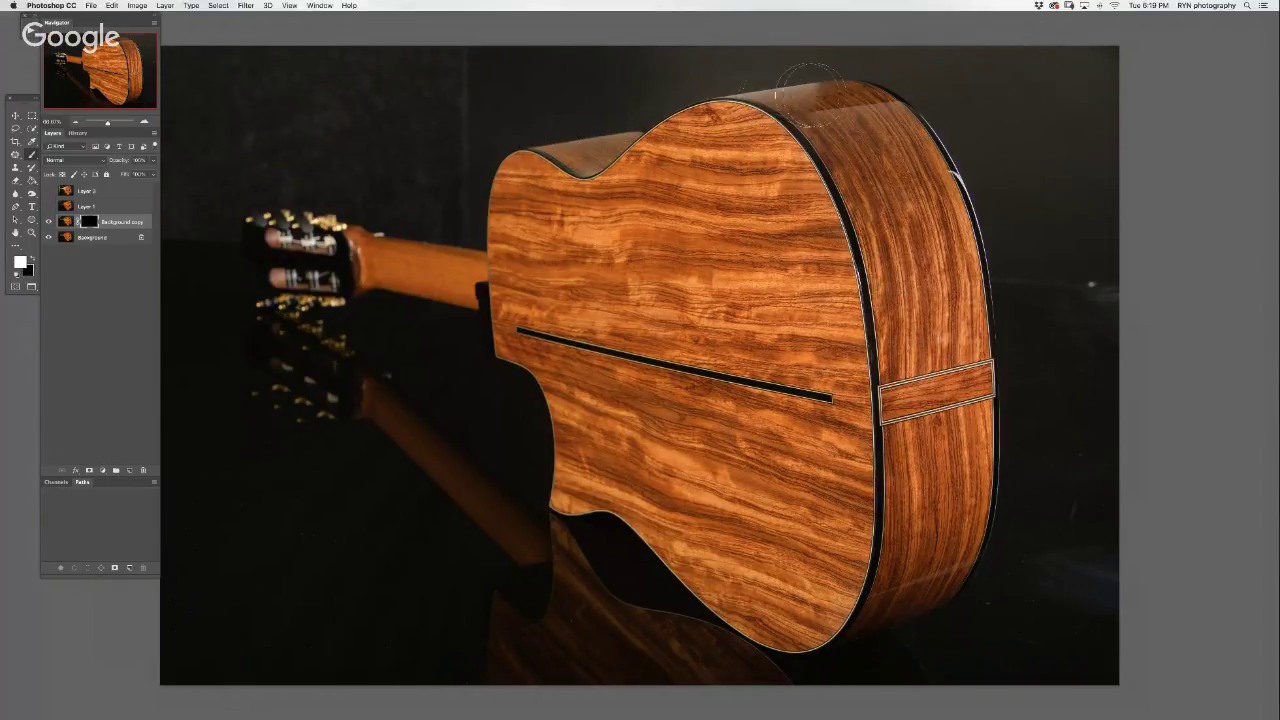
left_click_drag(810, 95, 738, 70)
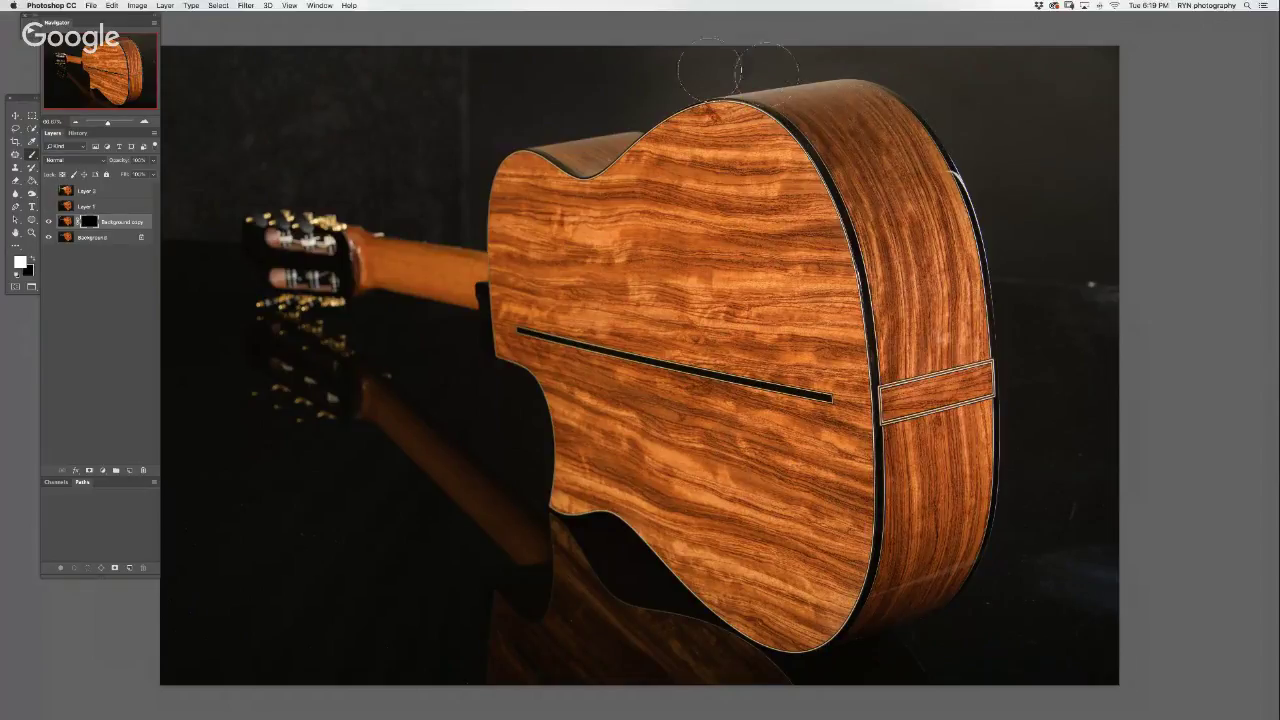
- Select Layer 1 and compare the image with and without it
left_click(76, 207)
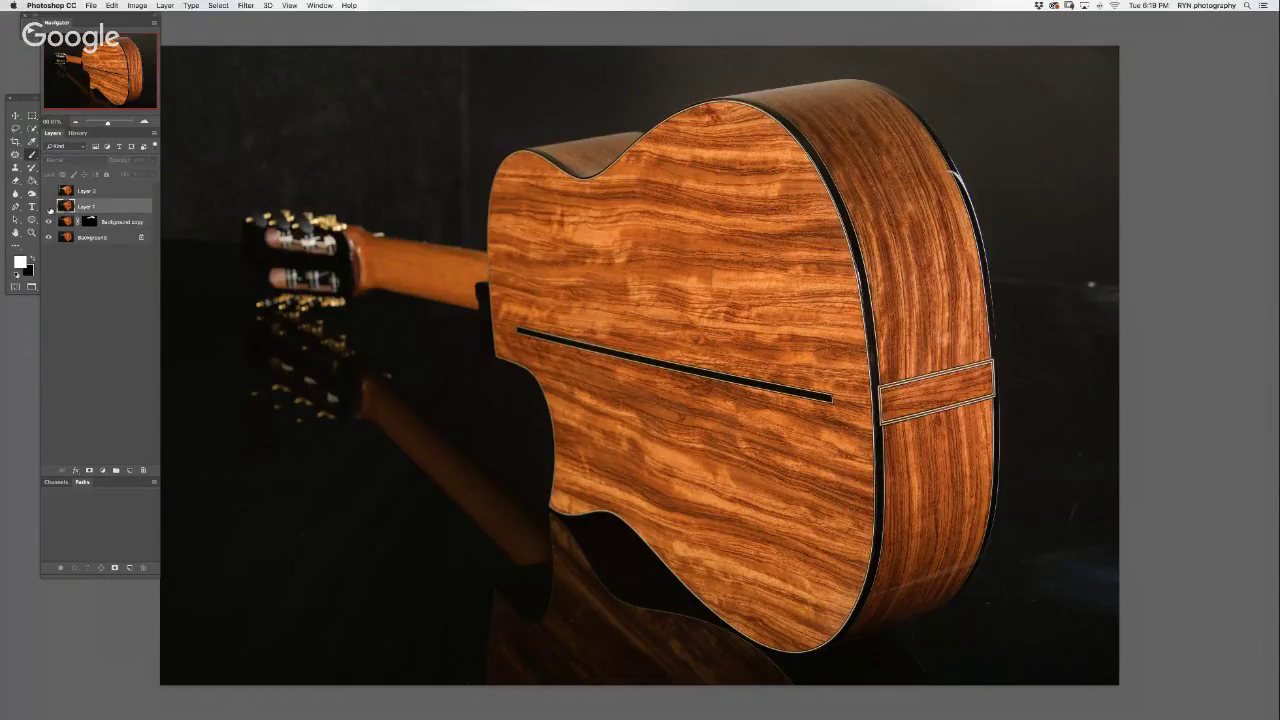
left_click(49, 206)
left_click(49, 206)
left_click(49, 206)
- Give Layer 1 a black mask and paint white to brighten the upper guitar side
left_click(89, 470)
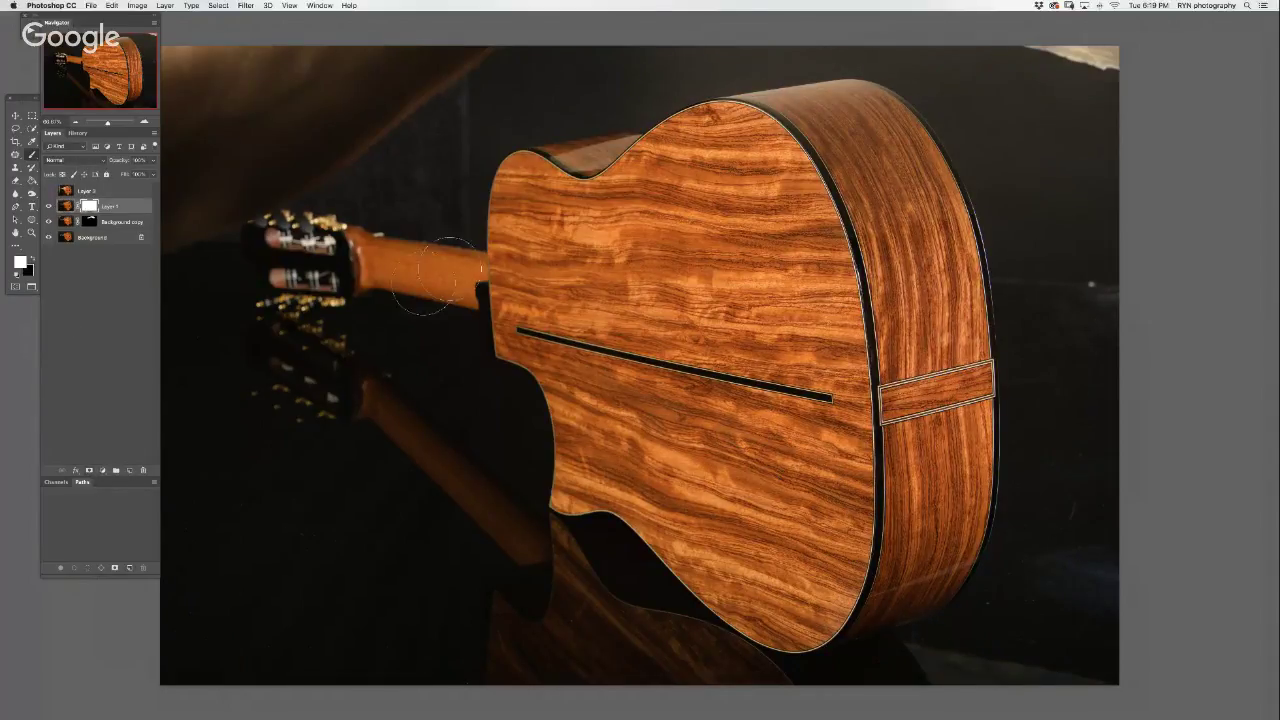
key("g")
key("x")
left_click(650, 260)
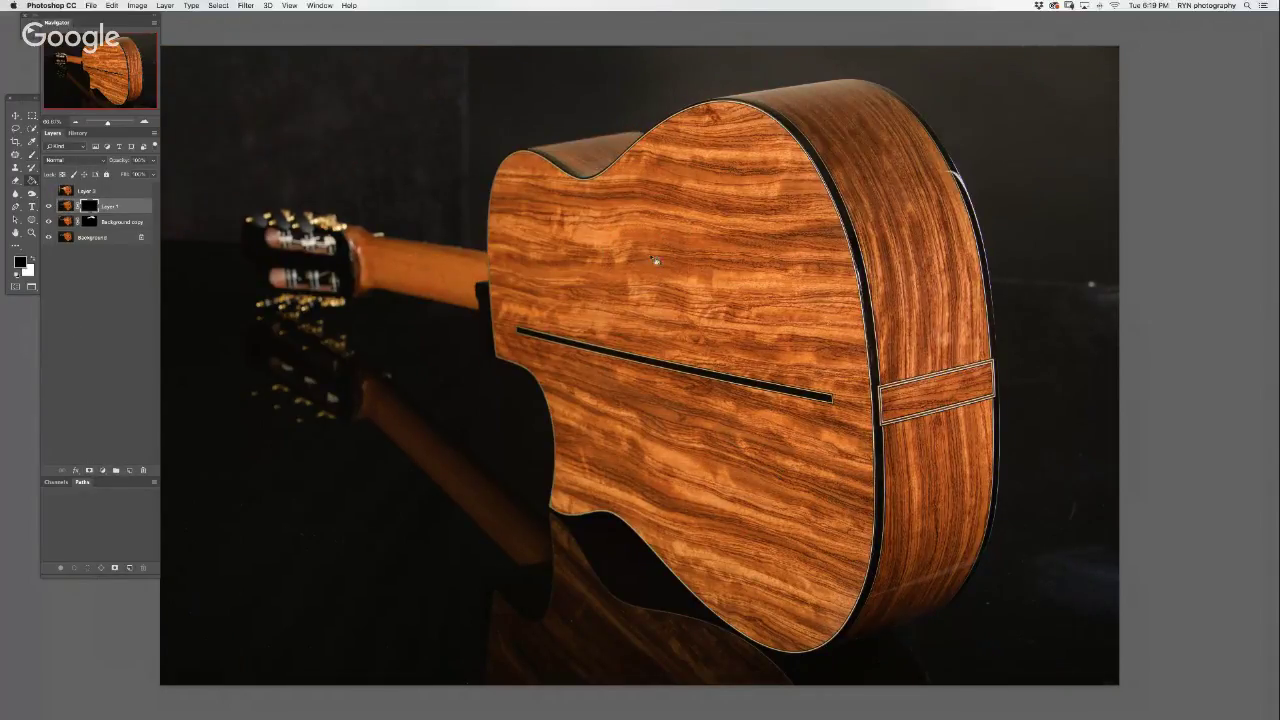
key("b")
key("x")
left_click_drag(881, 105, 895, 168)
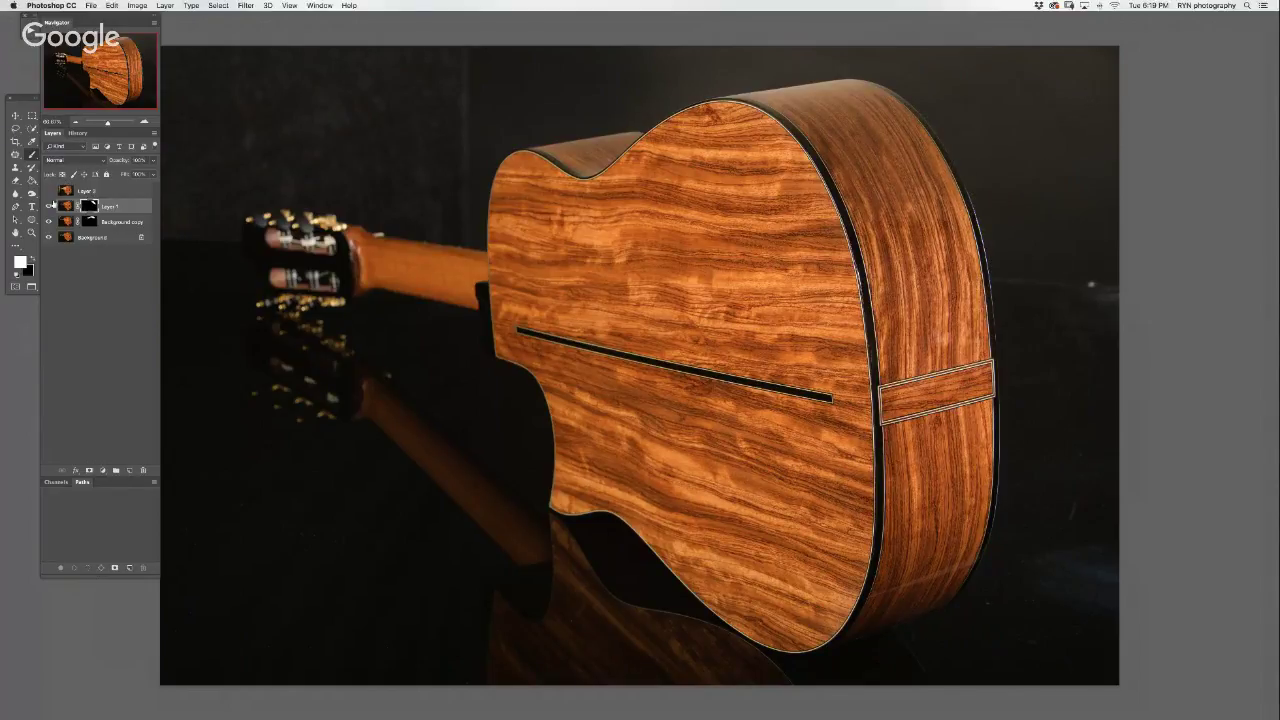
left_click(49, 205)
left_click(49, 206)
- Reveal Layer 3's gloss over headstock and tuners via a black mask; add Layer 4 with a white top-left patch
left_click(49, 190)
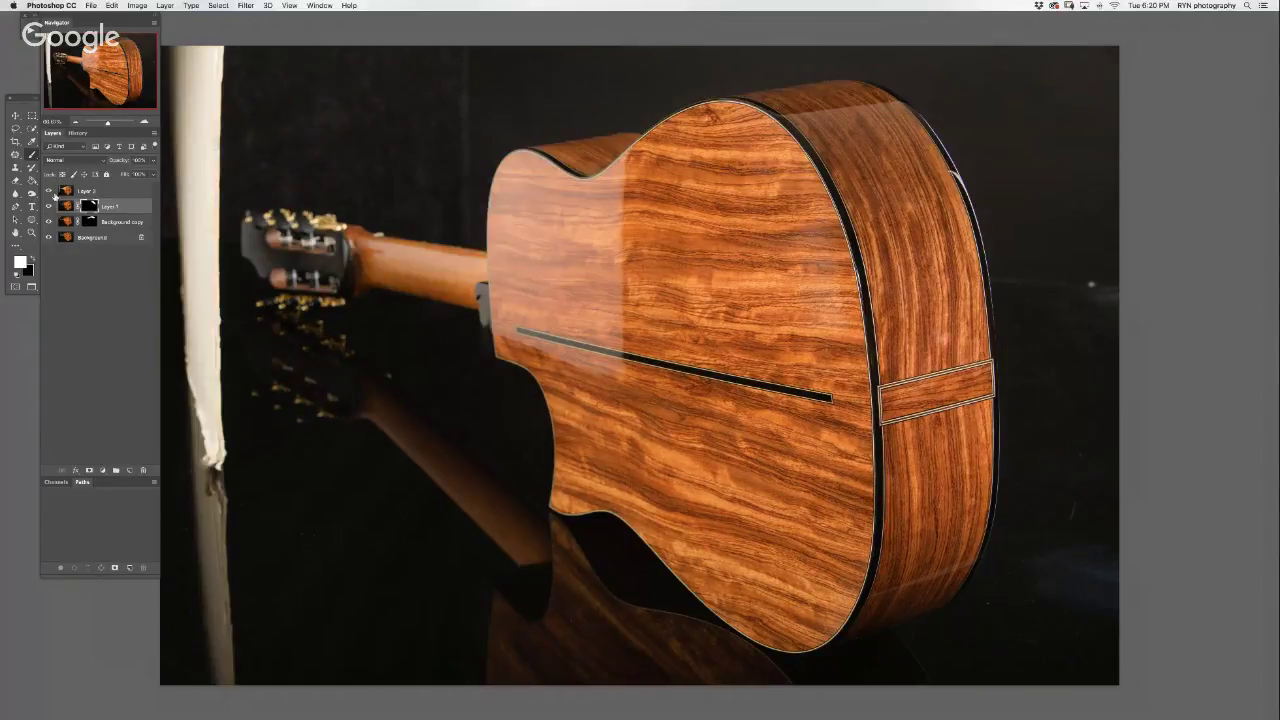
left_click(86, 192)
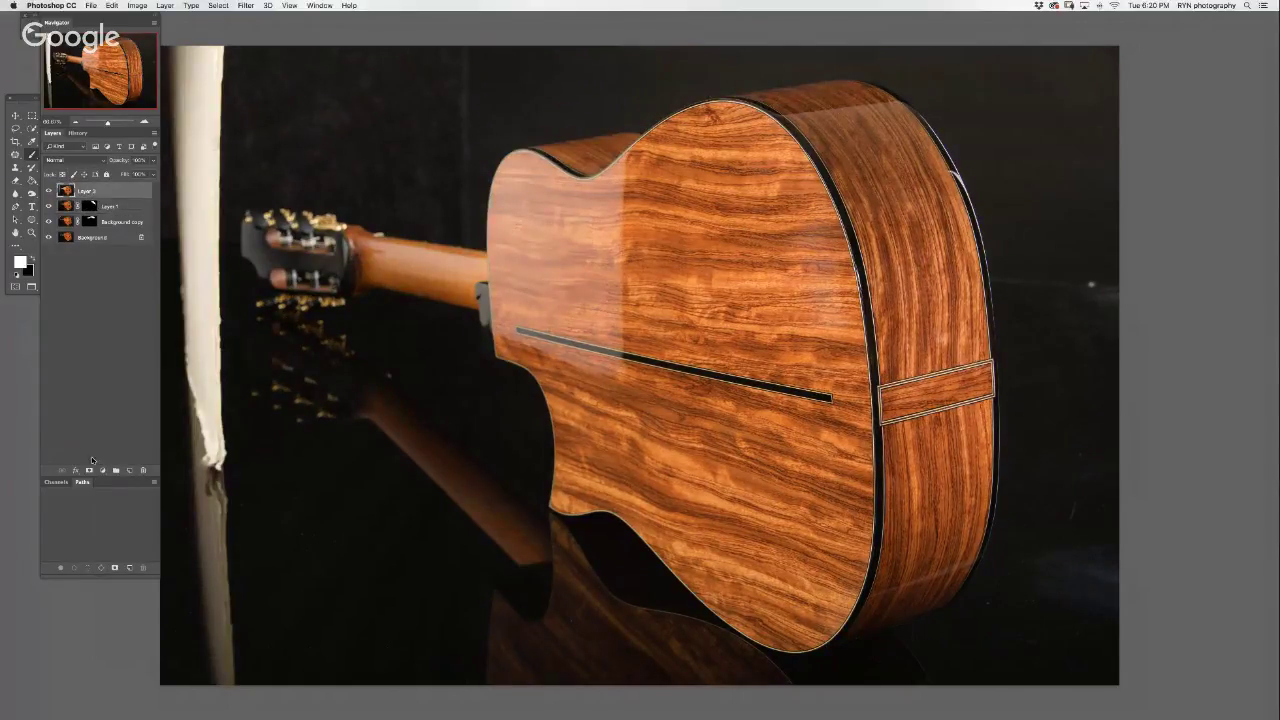
left_click(89, 470)
key("x")
key("alt+BackSpace")
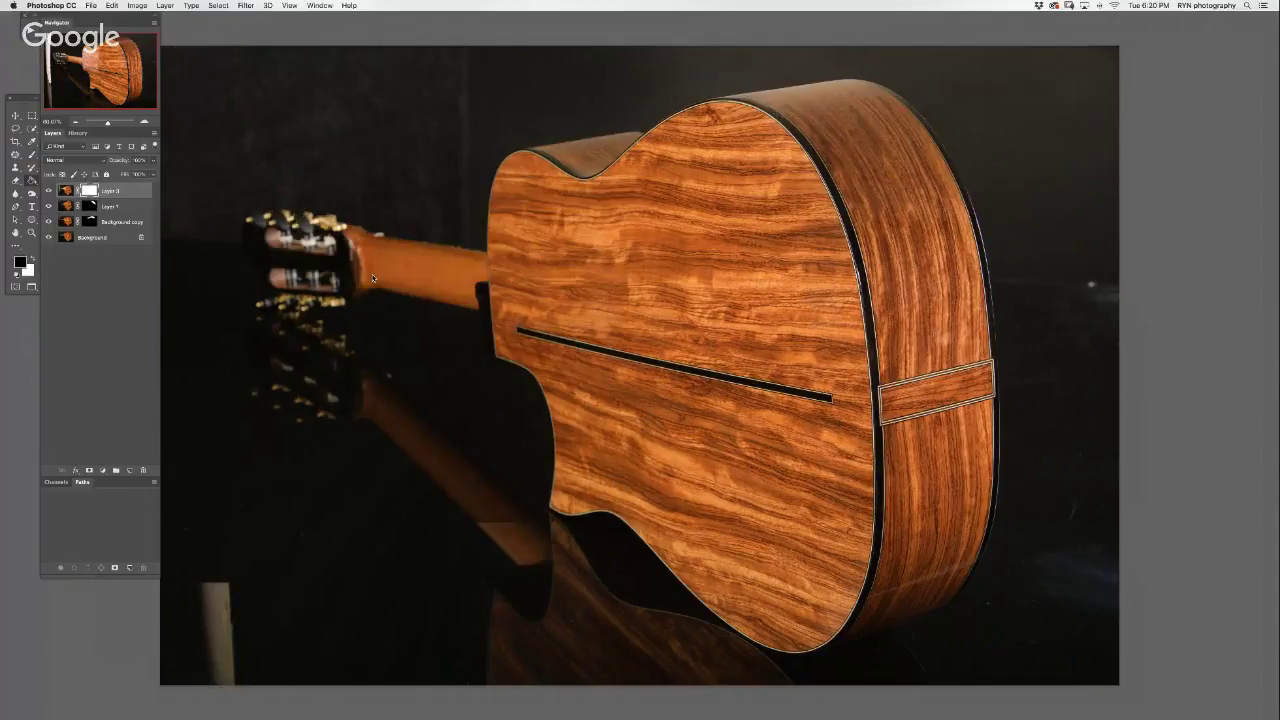
key("x")
mouse_move(264, 237)
left_mouse_down()
mouse_move(312, 295)
mouse_move(323, 393)
left_mouse_up()
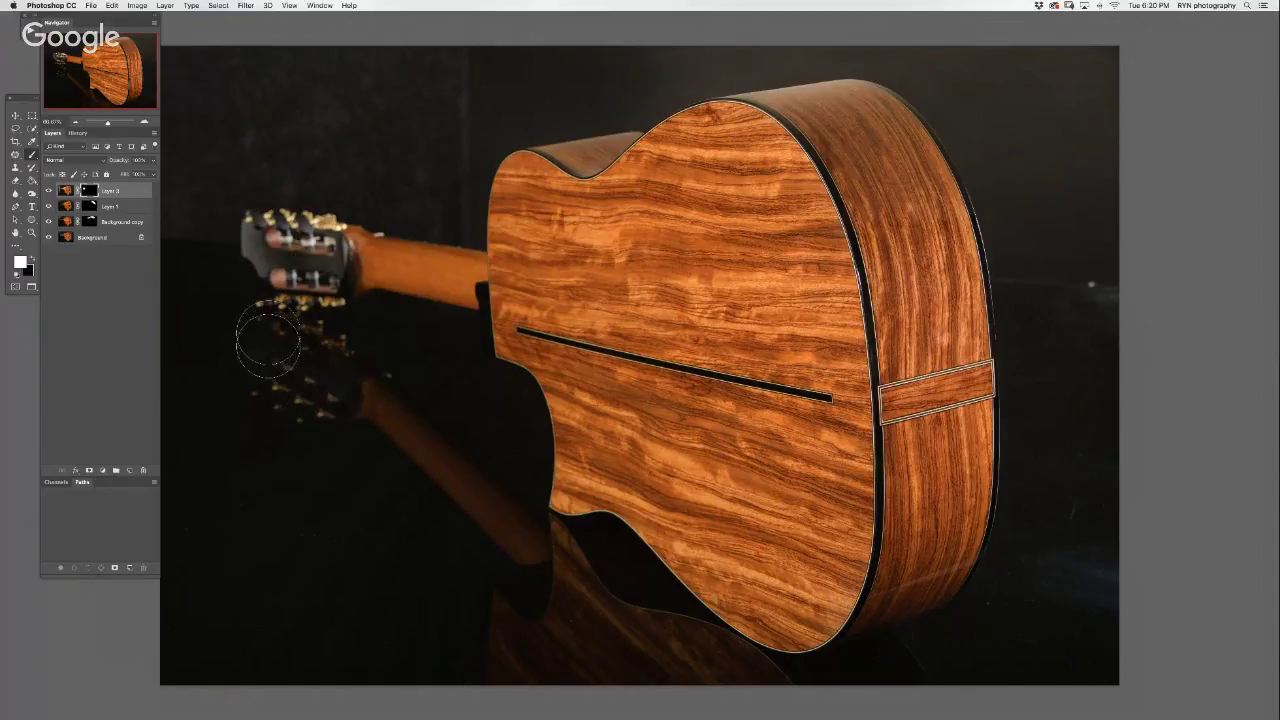
mouse_move(323, 393)
left_mouse_down()
mouse_move(332, 300)
mouse_move(317, 240)
mouse_move(311, 259)
left_mouse_up()
left_click(129, 470)
left_click_drag(256, 128, 307, 117)
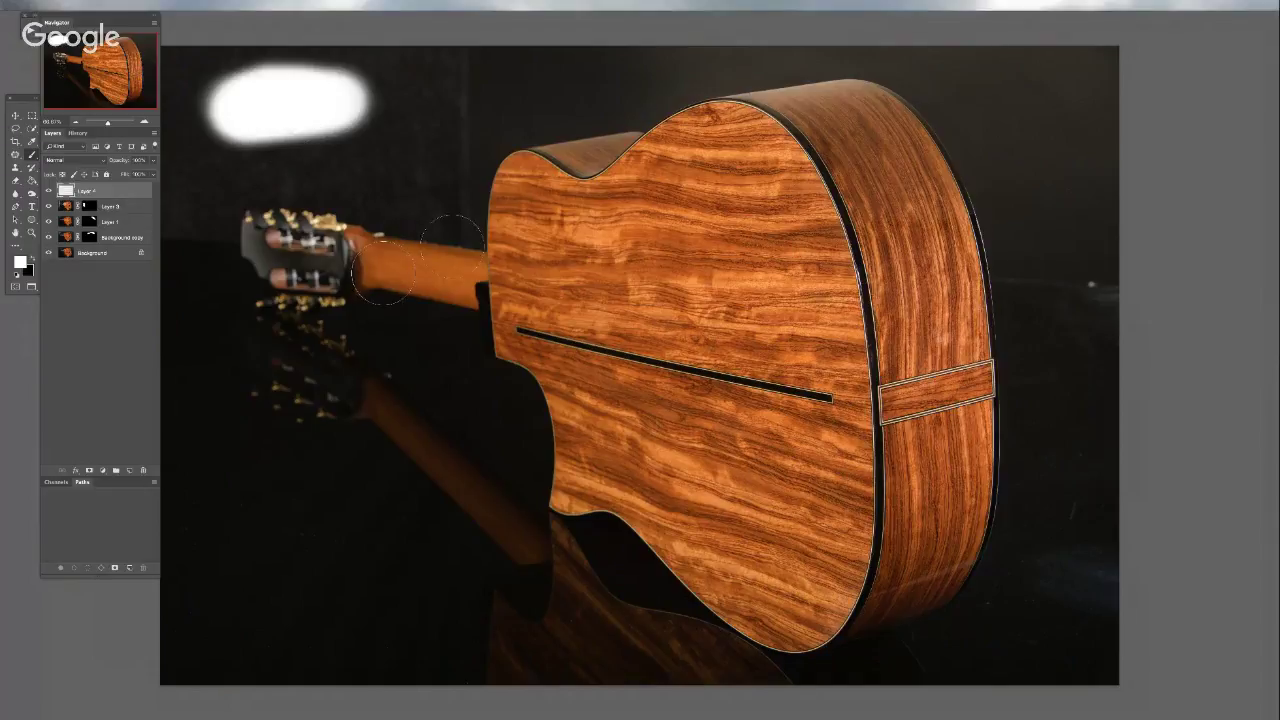
- Close the guitar-body composite and bring the layered headstock document to the front
key("f")
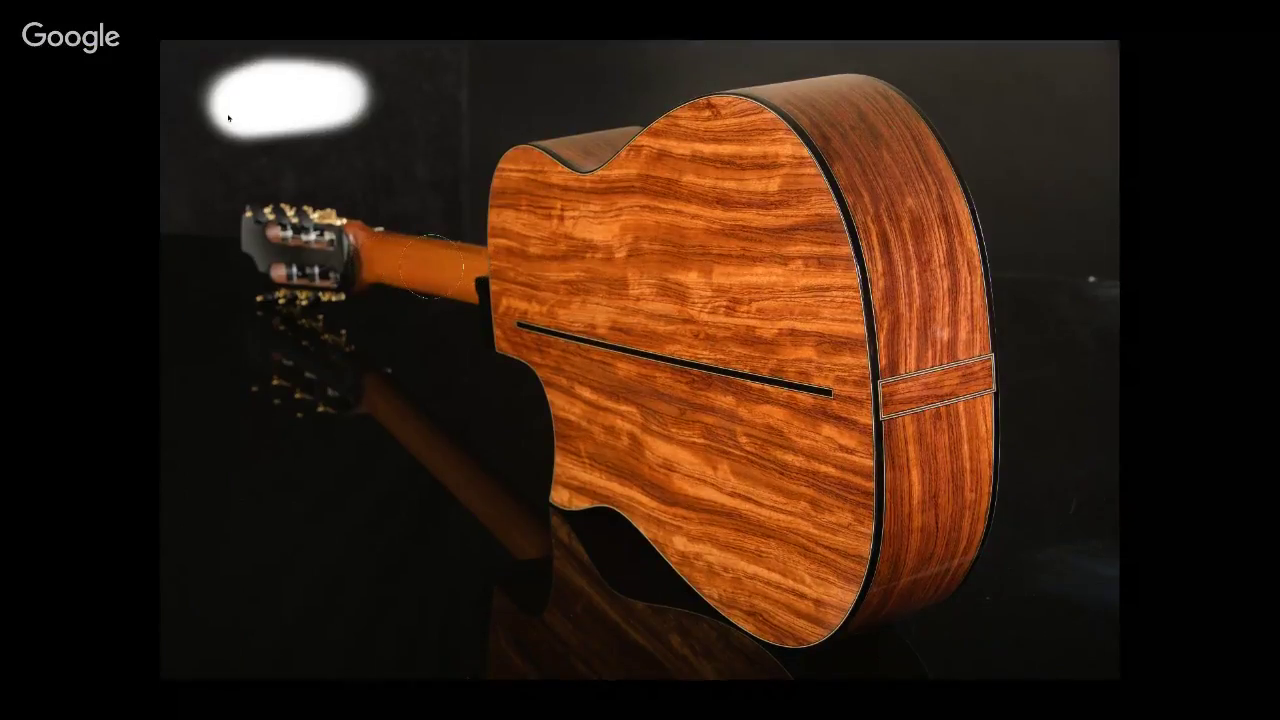
key("f")
left_click(555, 174)
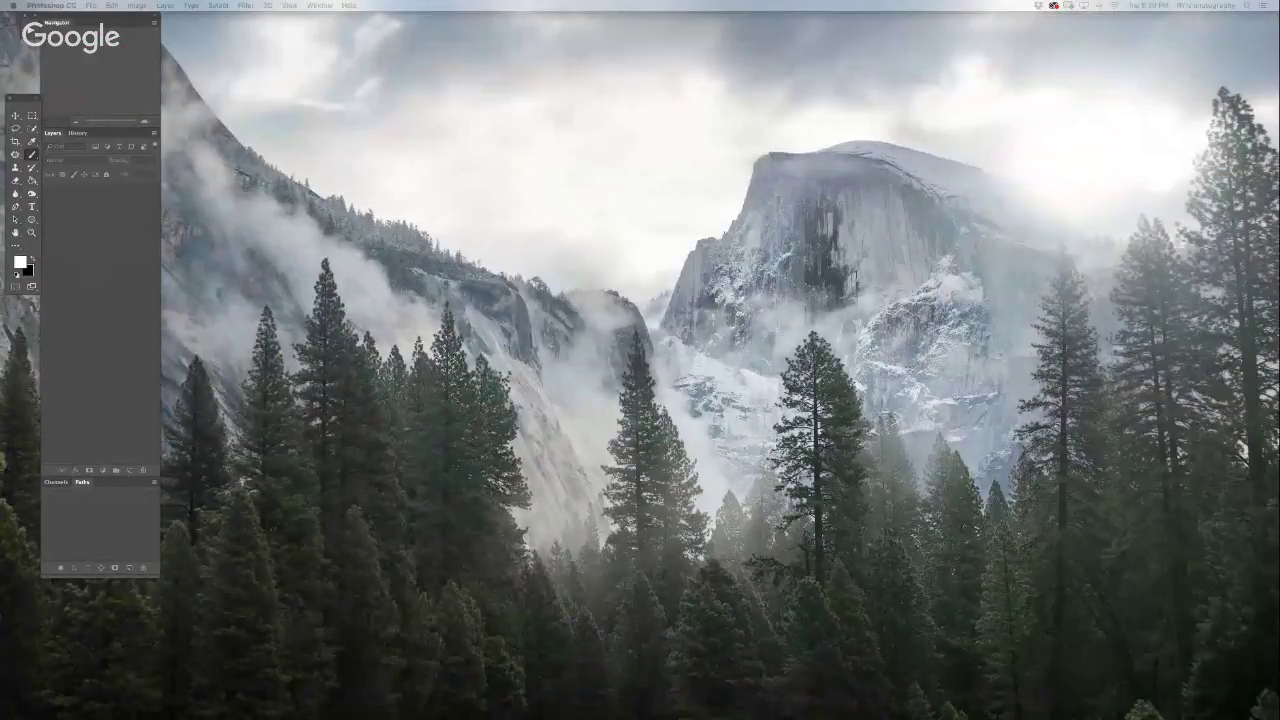
key("Tab")
key("Tab")
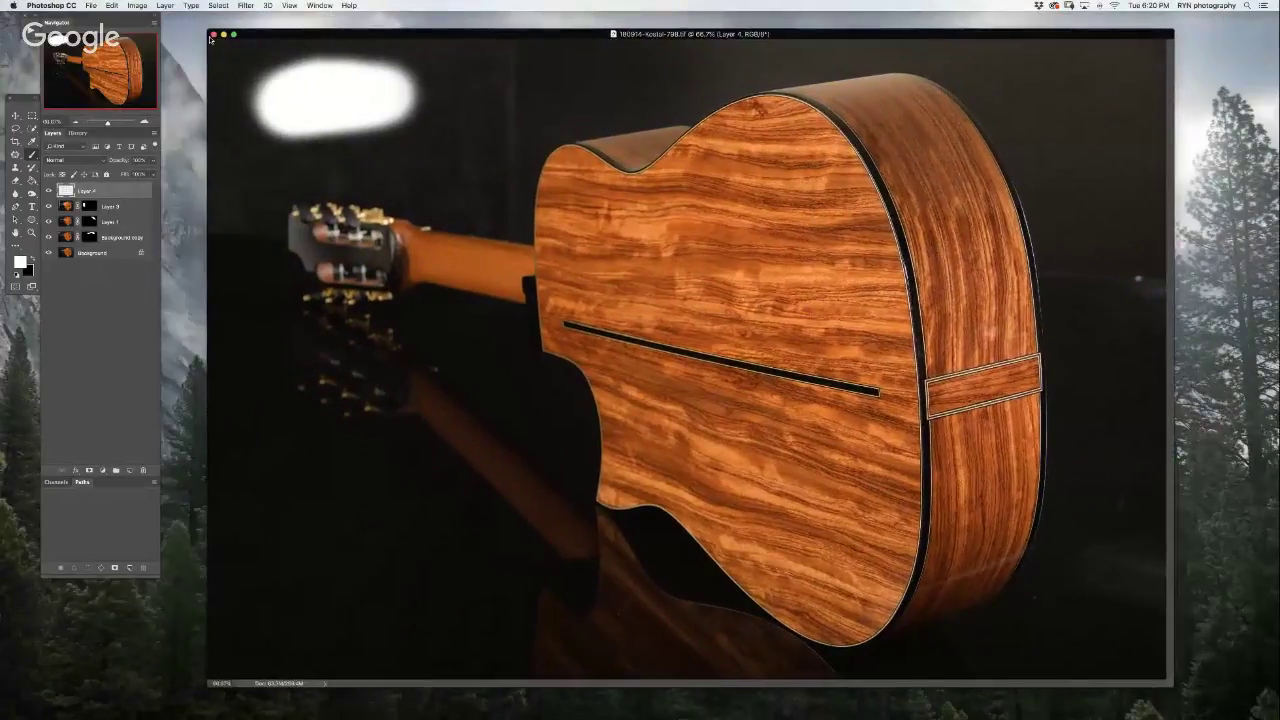
left_click(212, 35)
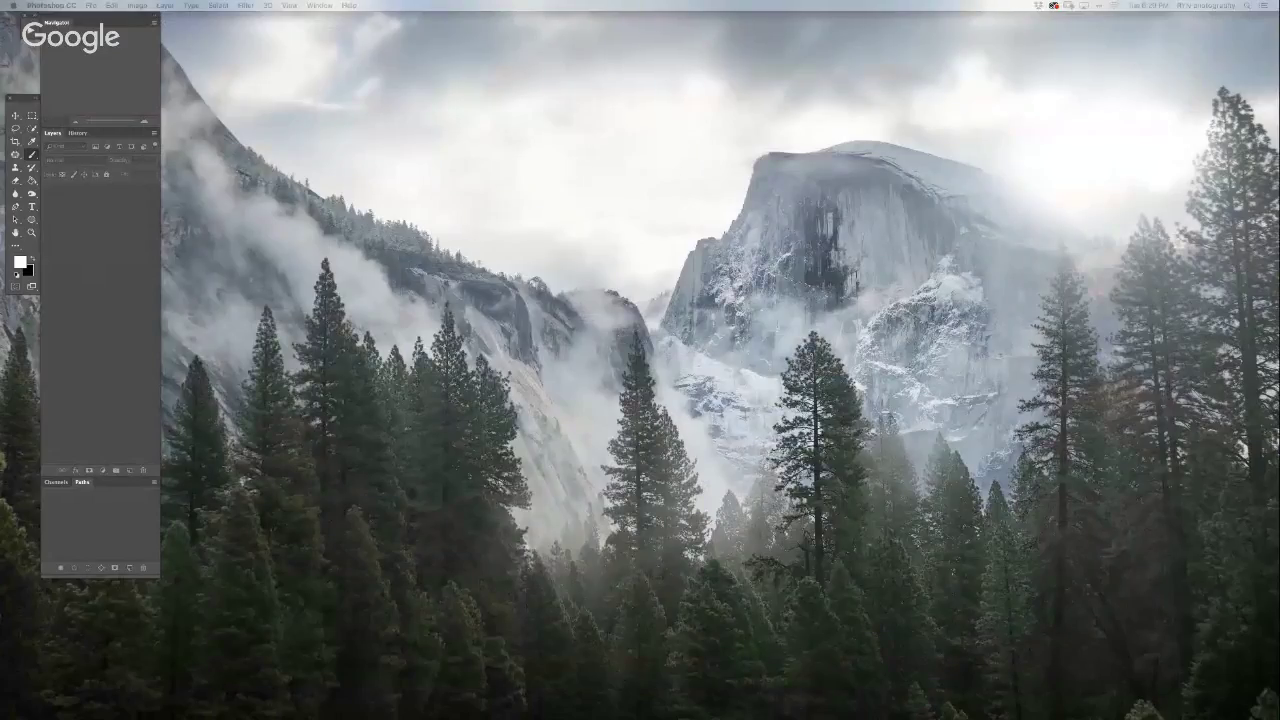
key("Tab")
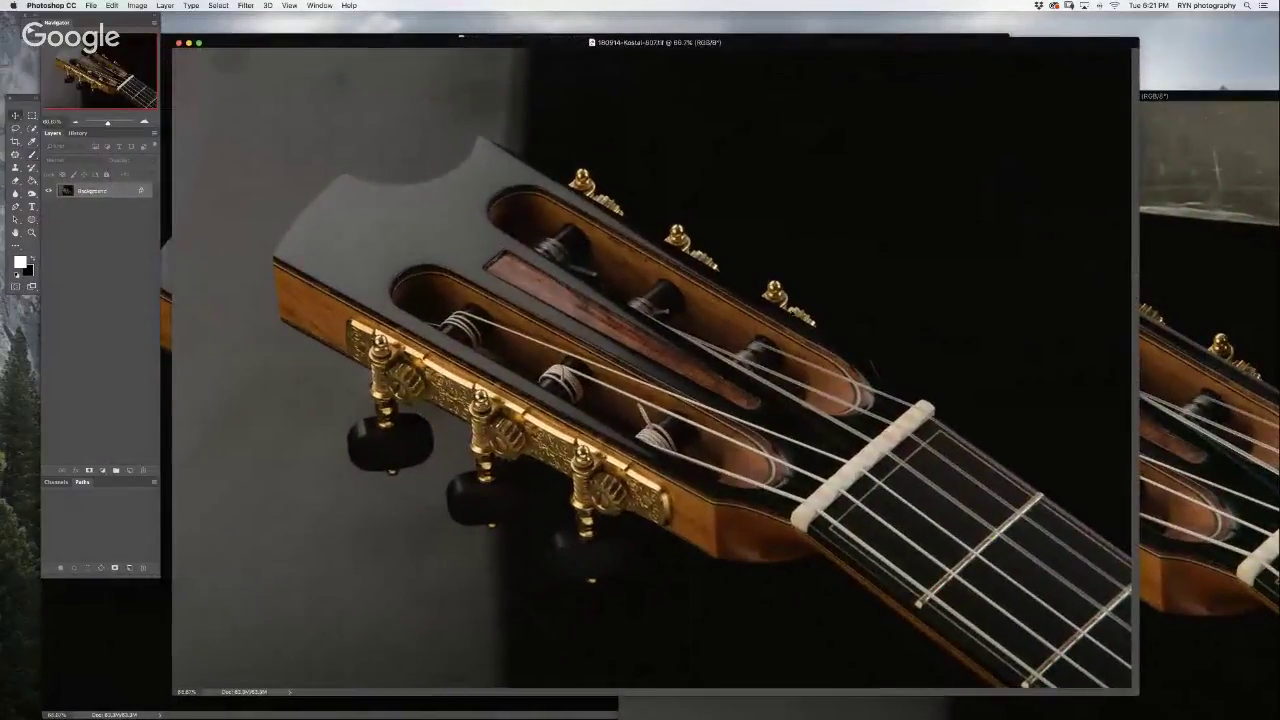
left_click(1176, 342)
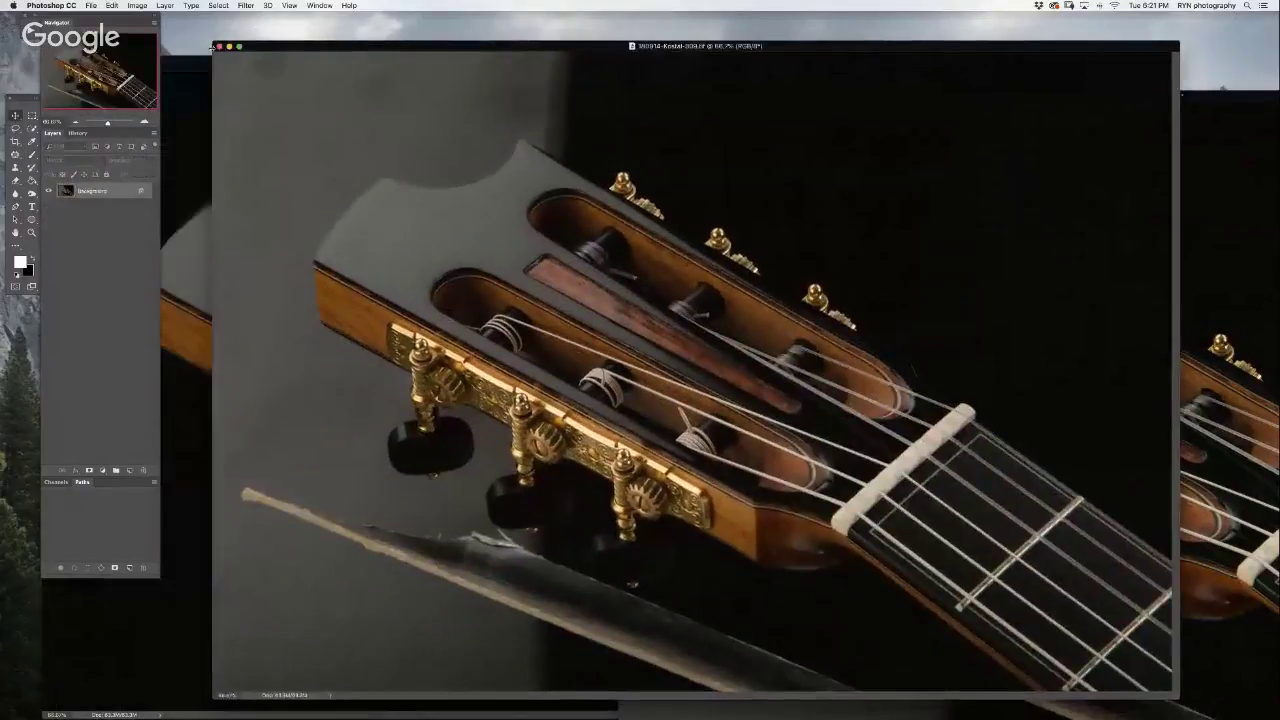
- Copy the hand exposure into the layered headstock document and close its source window
left_click(218, 47)
left_click(243, 62)
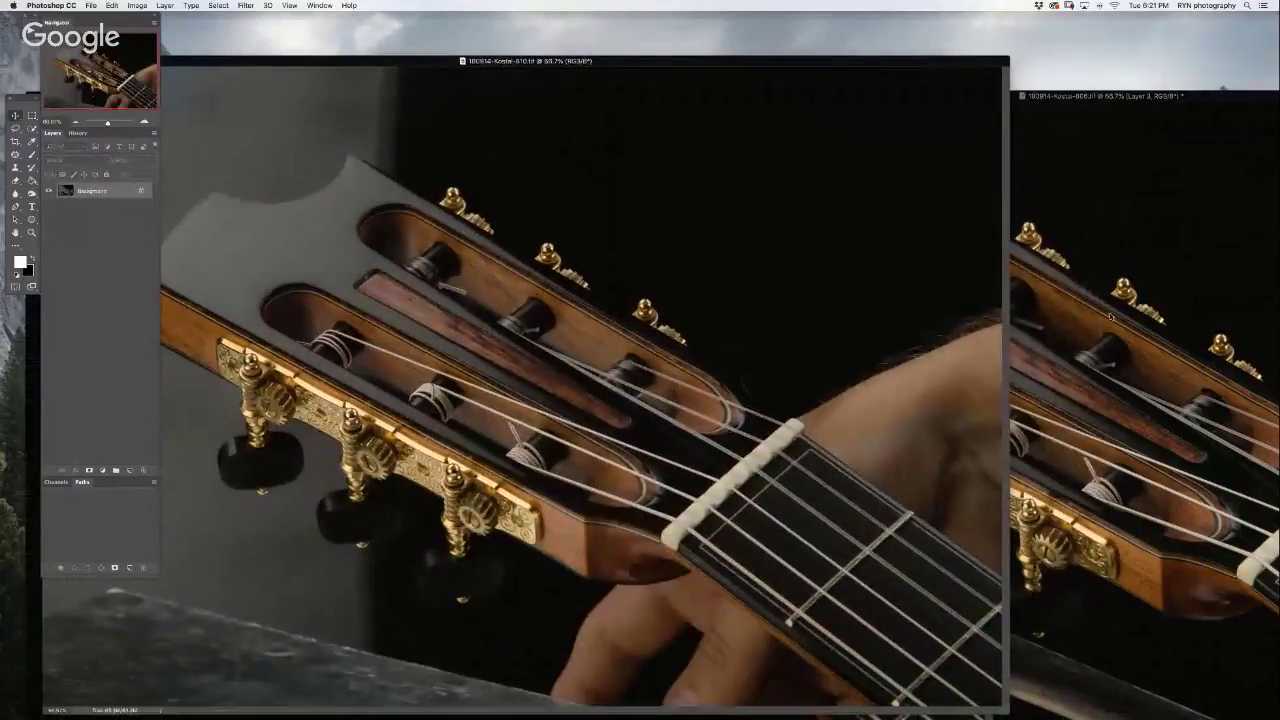
left_click_drag(463, 233, 1097, 307)
left_click(407, 63)
left_click_drag(407, 63, 475, 63)
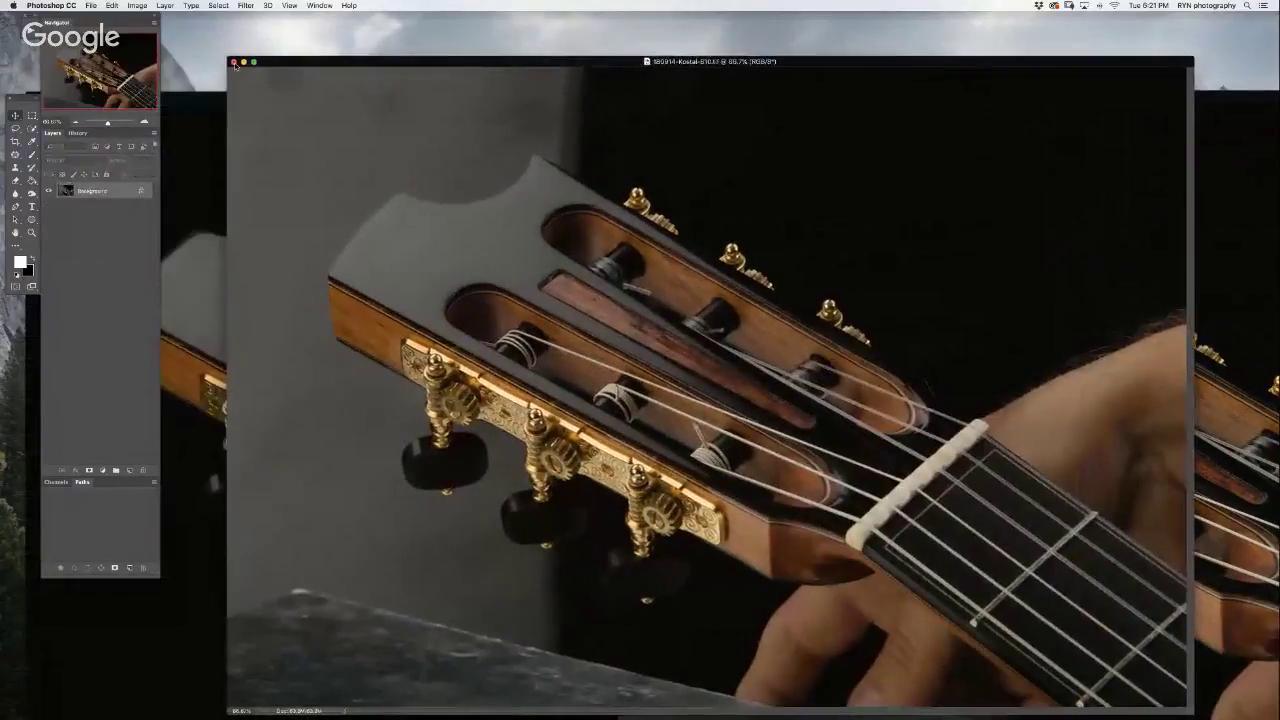
left_click(236, 63)
- Drag the next exposure in as Layer 5, close its window, and hide Layer 5
left_click_drag(475, 252, 913, 303)
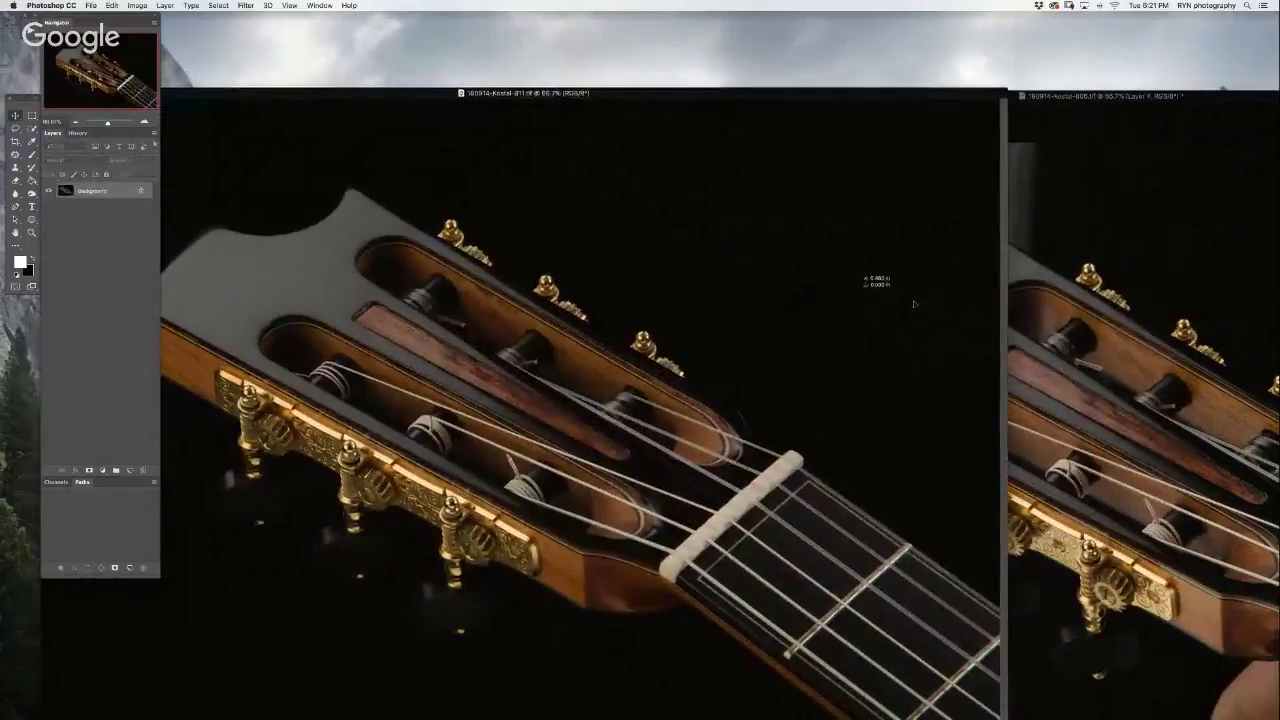
left_click_drag(1081, 312, 1085, 315)
left_click_drag(177, 88, 492, 88)
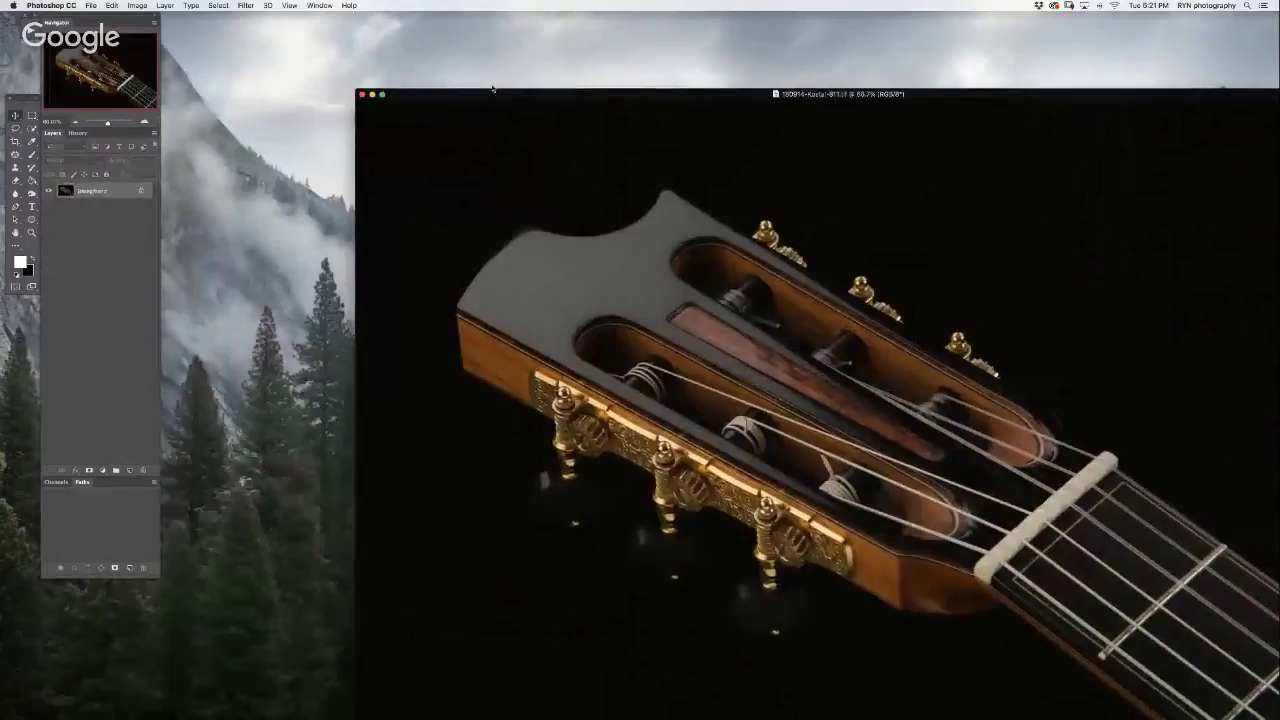
left_click(361, 95)
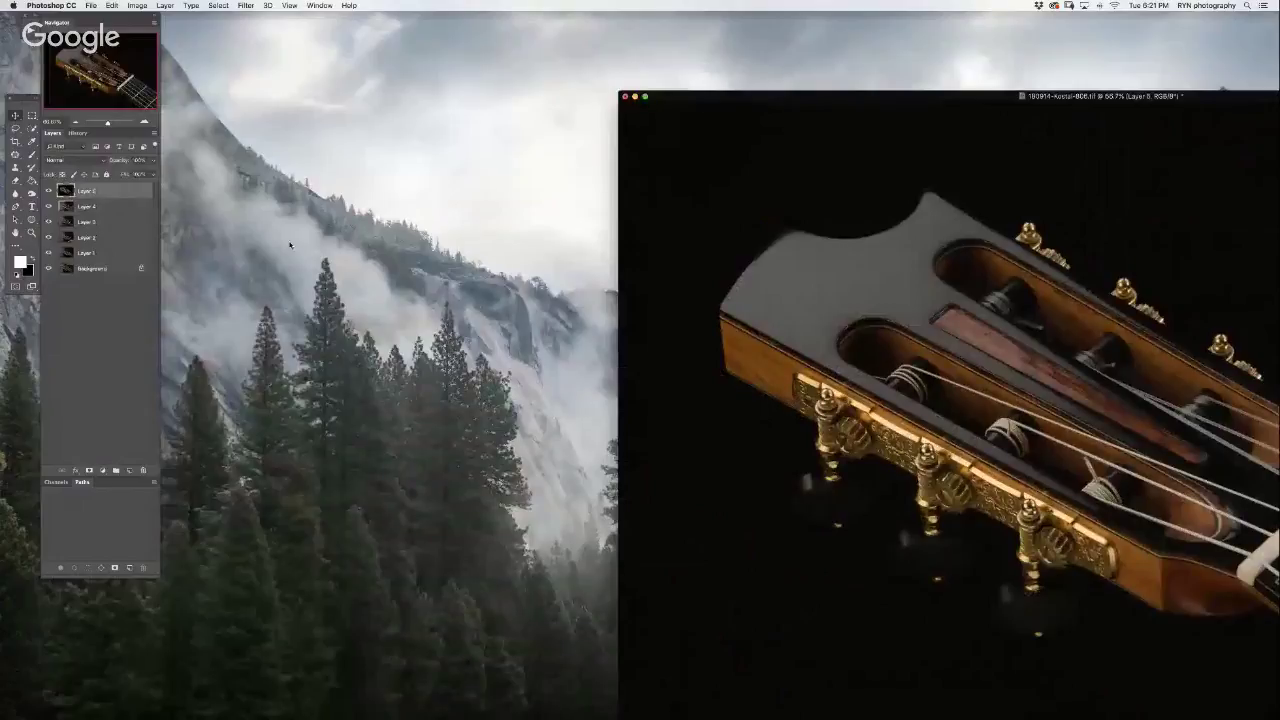
key("f")
left_click(48, 190)
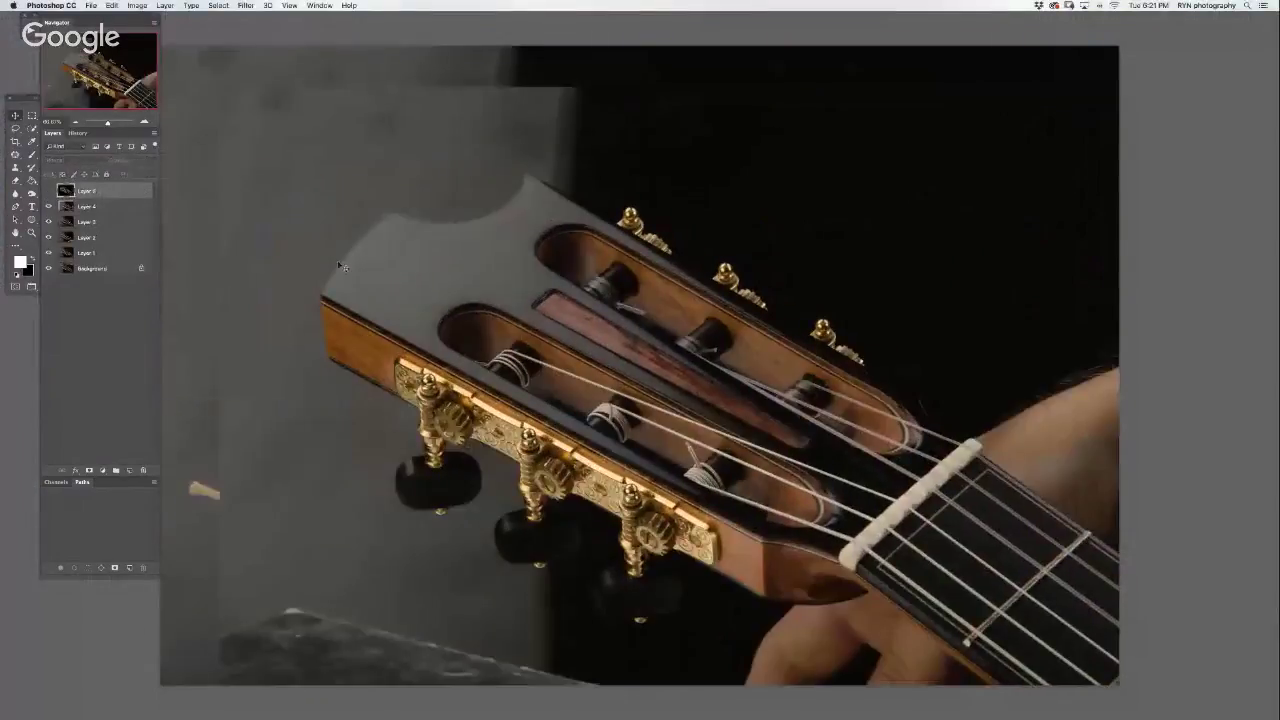
- Nudge Layer 4 into alignment, then hide Layers 5 through 1 to see the Background
left_click_drag(537, 317, 468, 277)
left_click(48, 190)
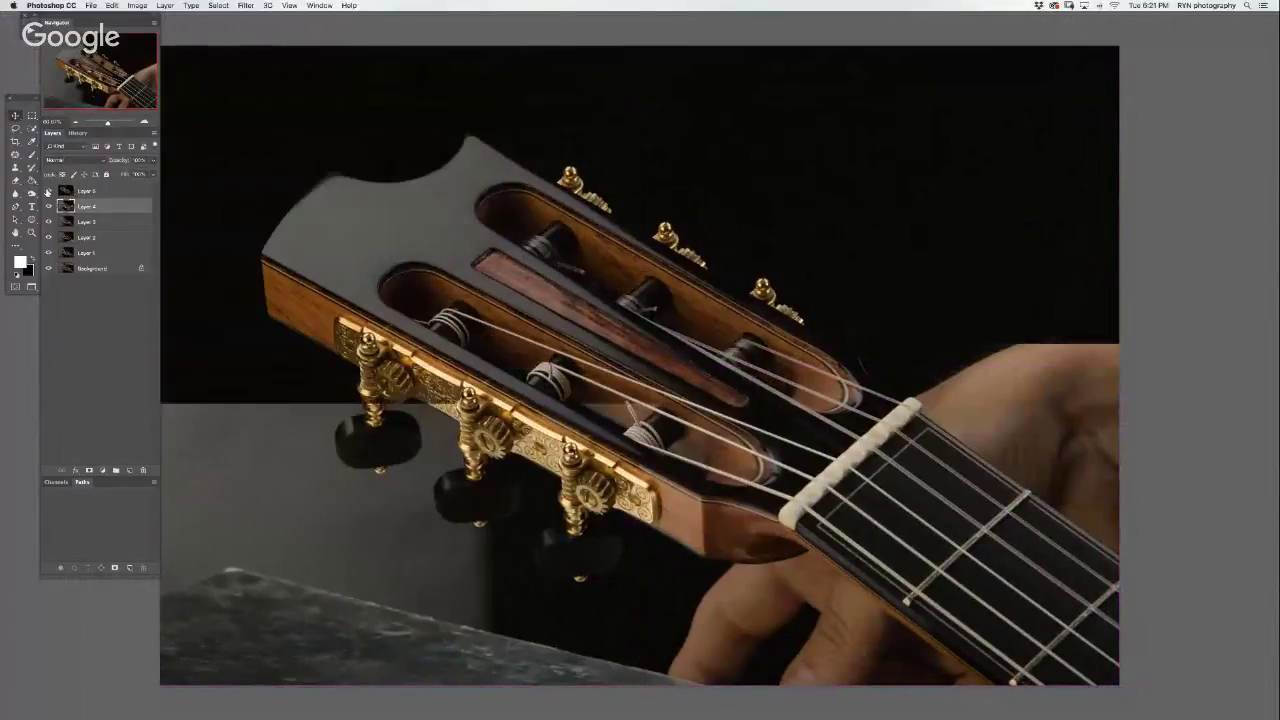
left_click(48, 190)
left_click(48, 206)
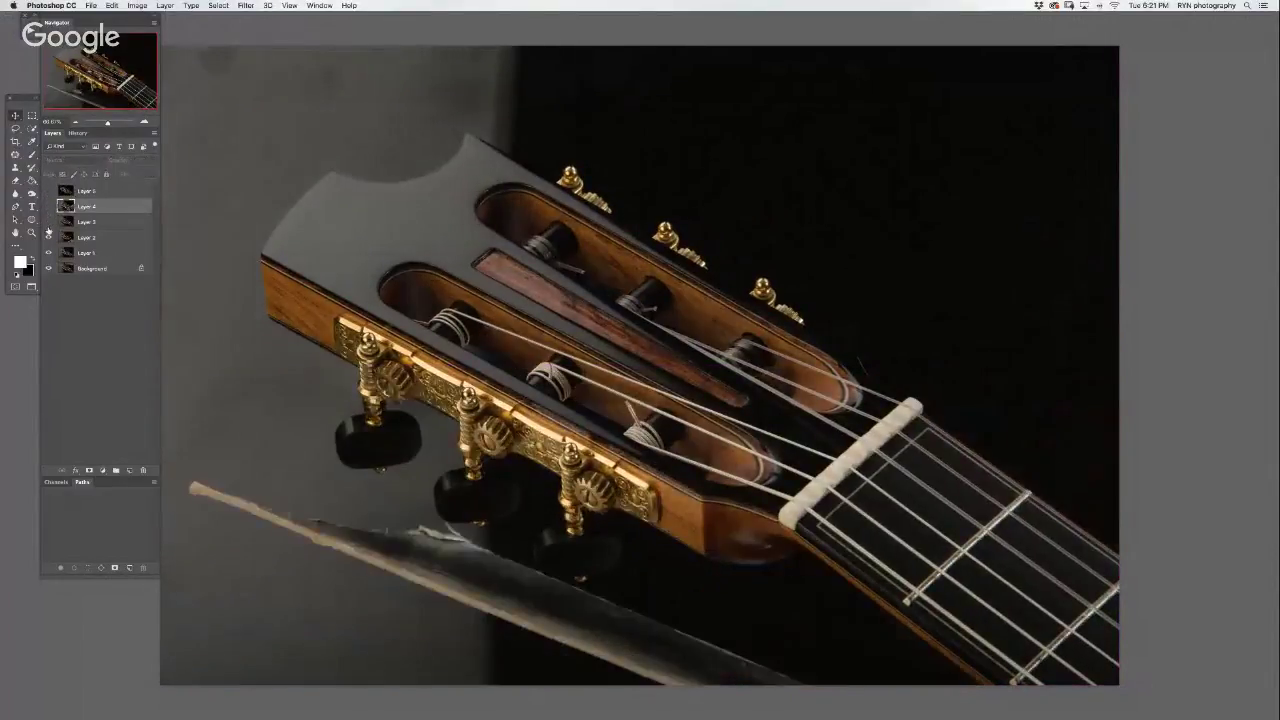
left_click(48, 221)
left_click(48, 237)
left_click(48, 253)
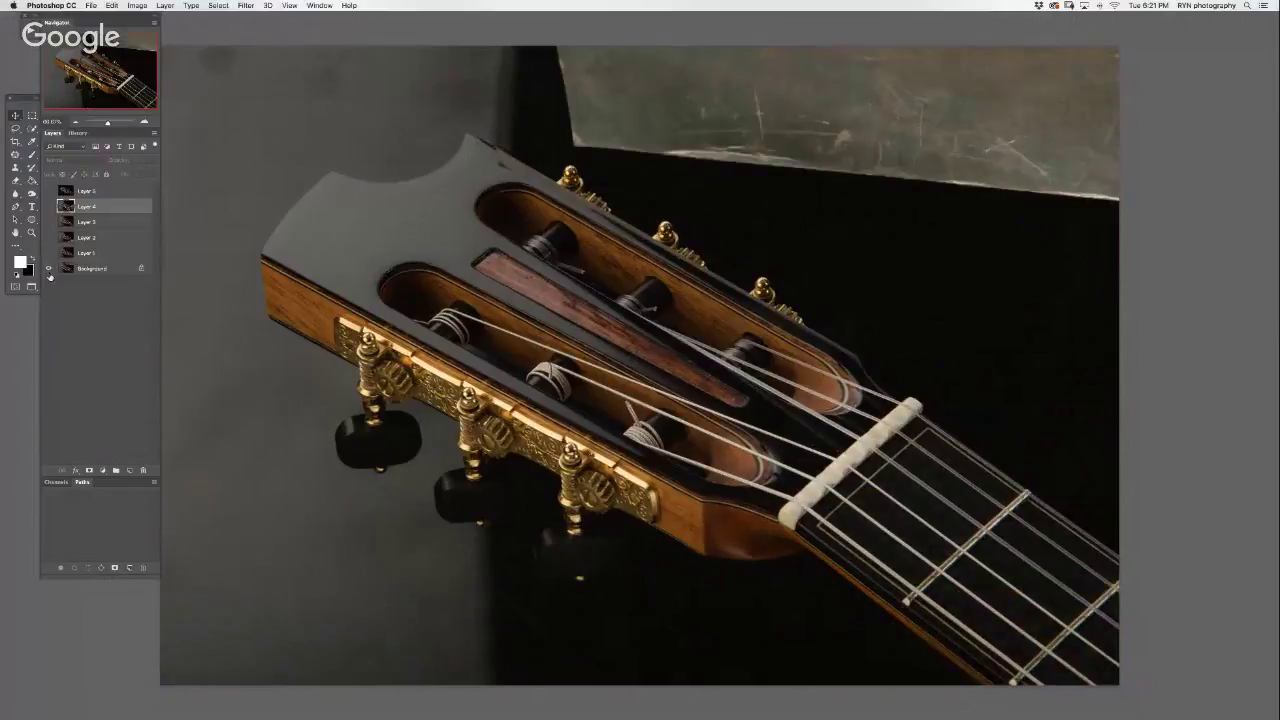
- Select Layer 1 and toggle it against the Background, leaving it visible
left_click(64, 253)
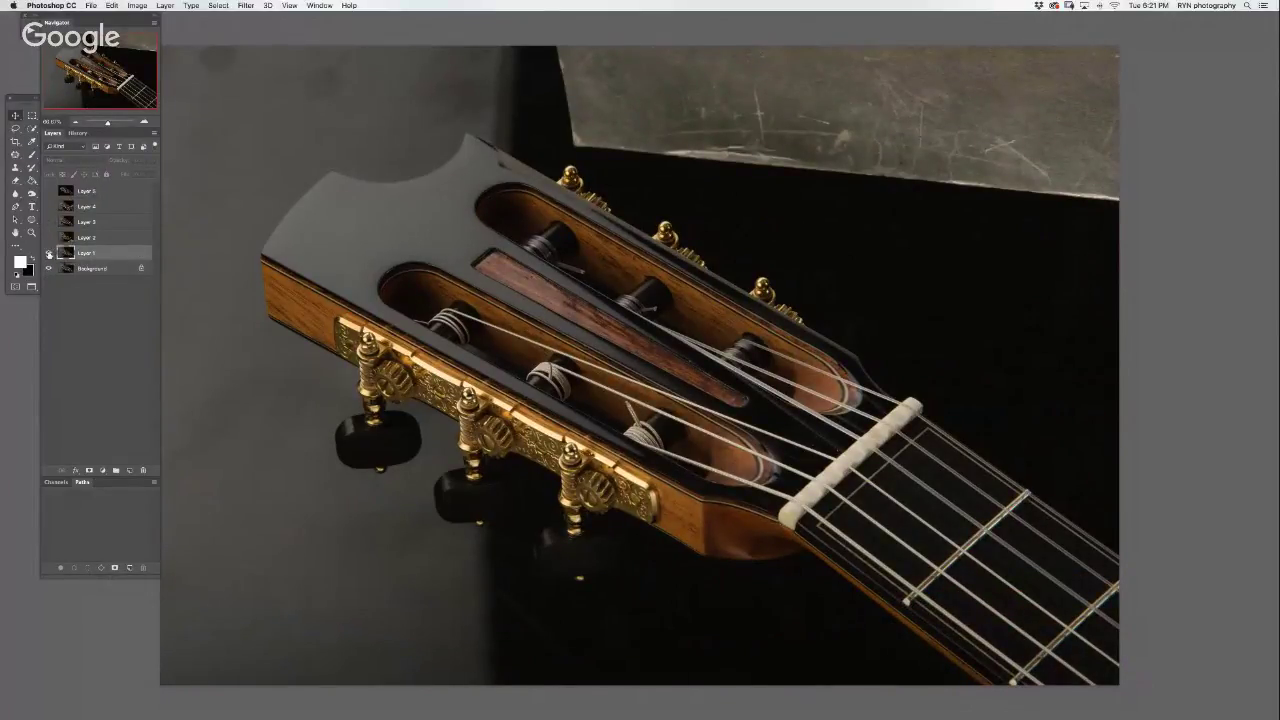
left_click(48, 253)
left_click(48, 253)
left_click(48, 253)
left_click(48, 253)
left_click(48, 253)
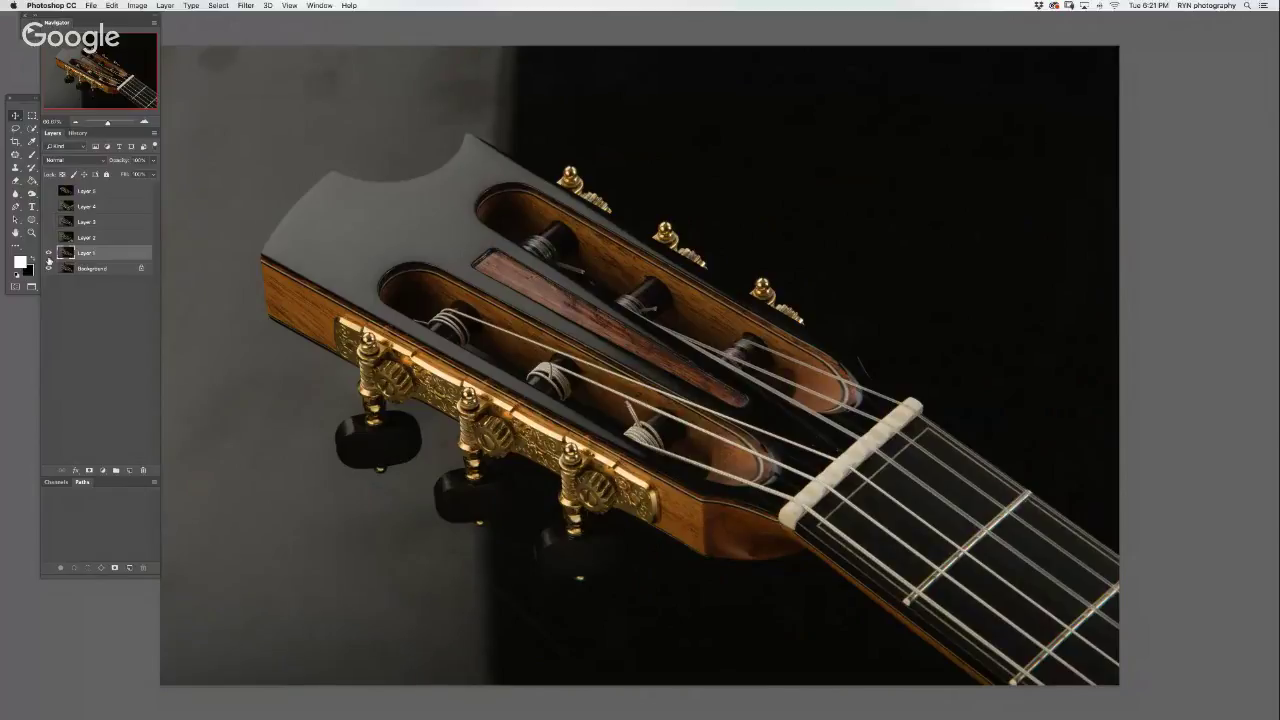
left_click(48, 253)
left_click(48, 253)
left_click(48, 253)
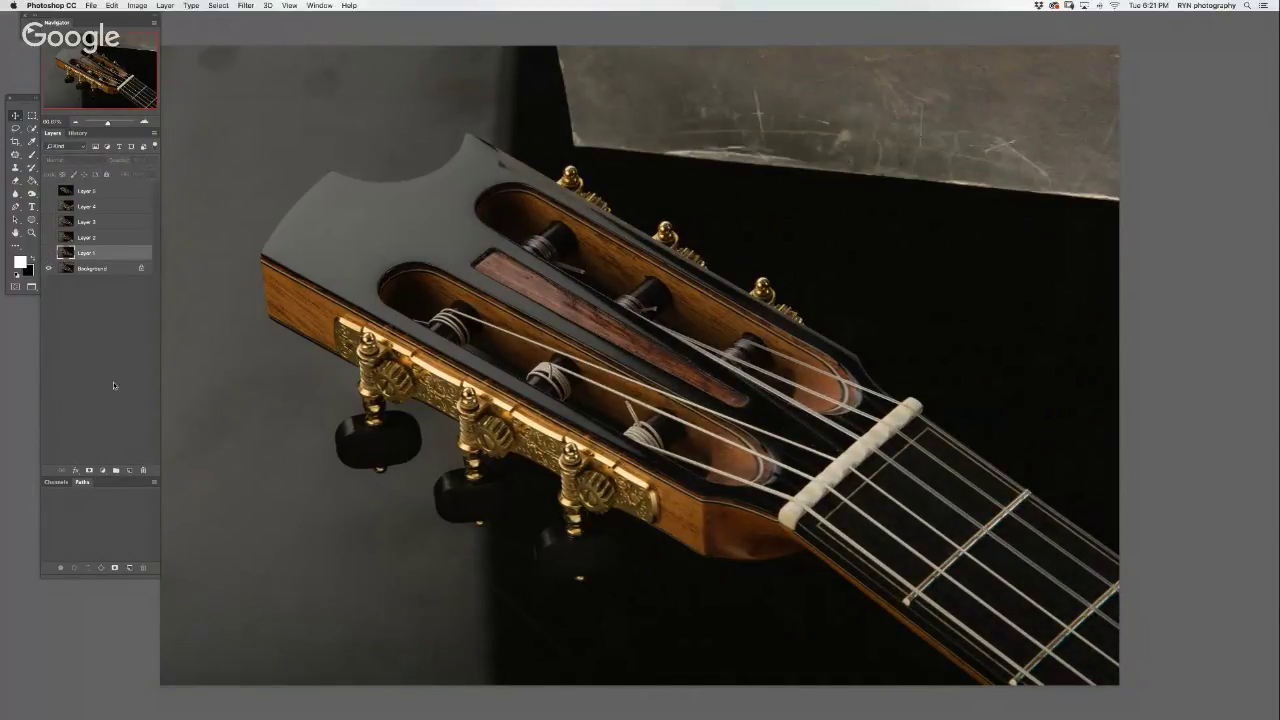
left_click(48, 253)
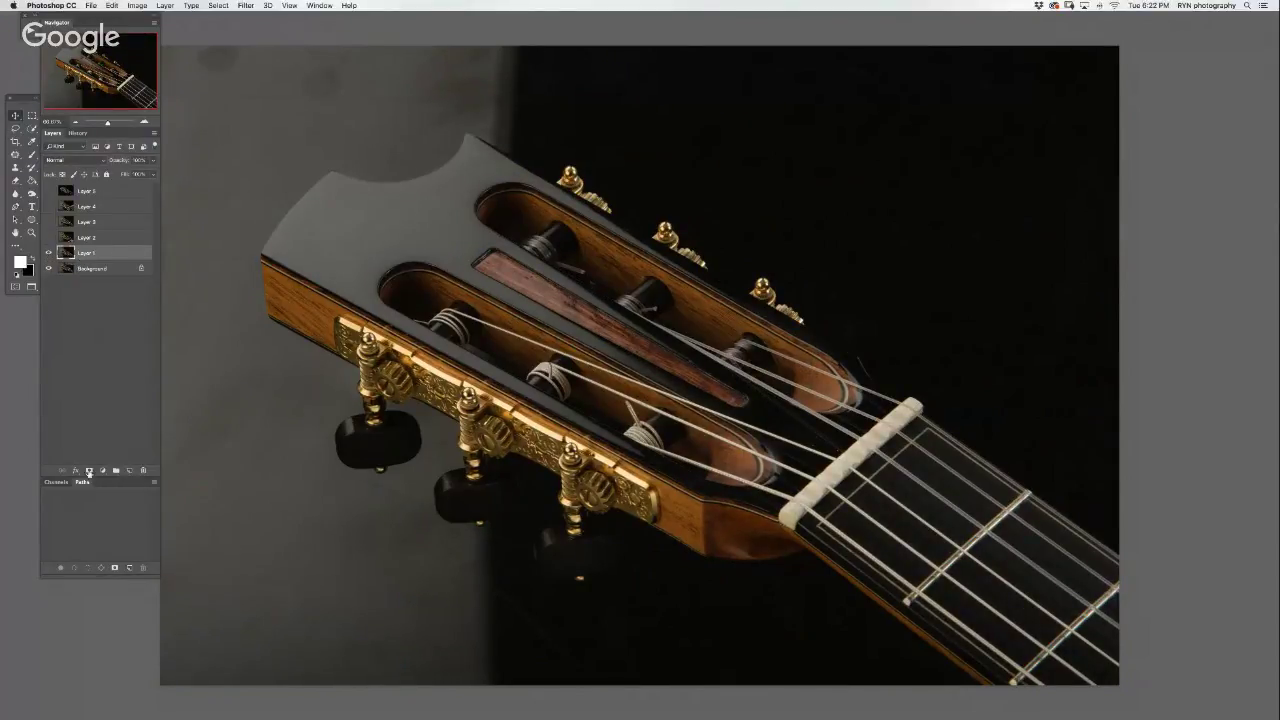
- Add a black-filled mask to Layer 1 and set up a white brush
left_click(88, 470)
key("g")
key("x")
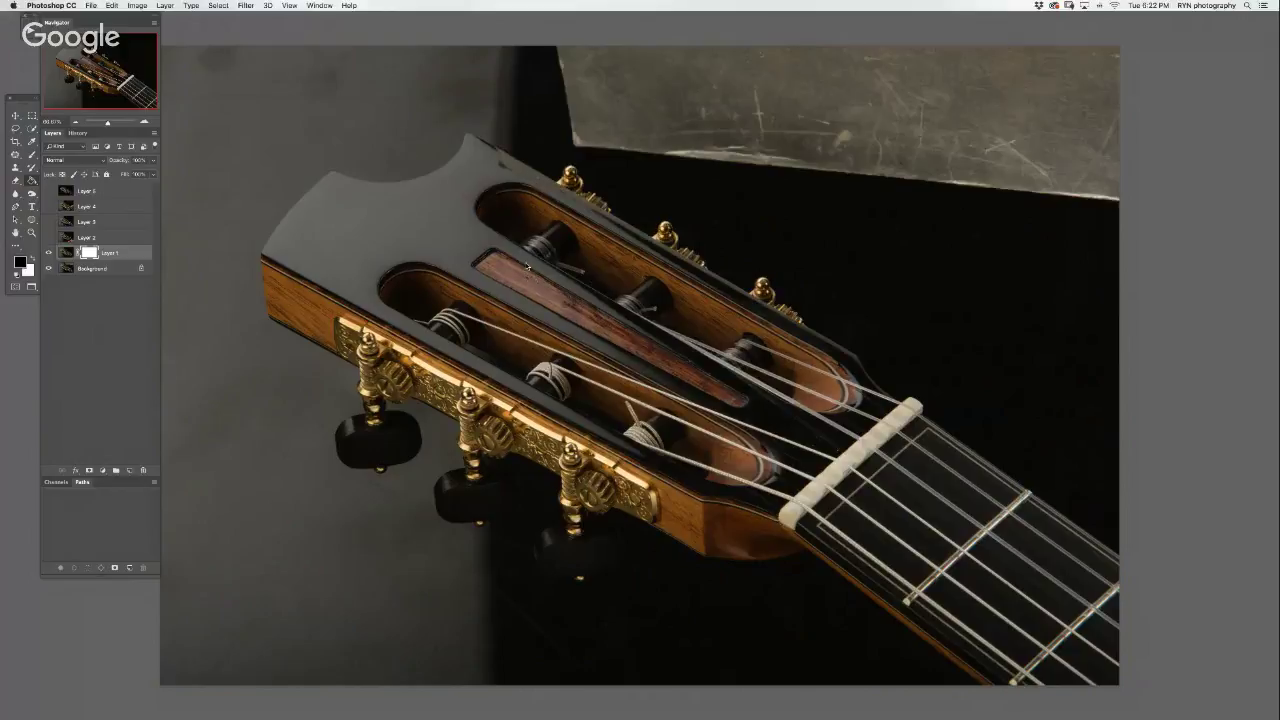
key("ctrl+i")
key("x")
key("b")
- Paint Layer 1 back along the headstock's top edge, cleaning dark specks
scroll(505, 187, "up", 5)
scroll(543, 171, "up", 3)
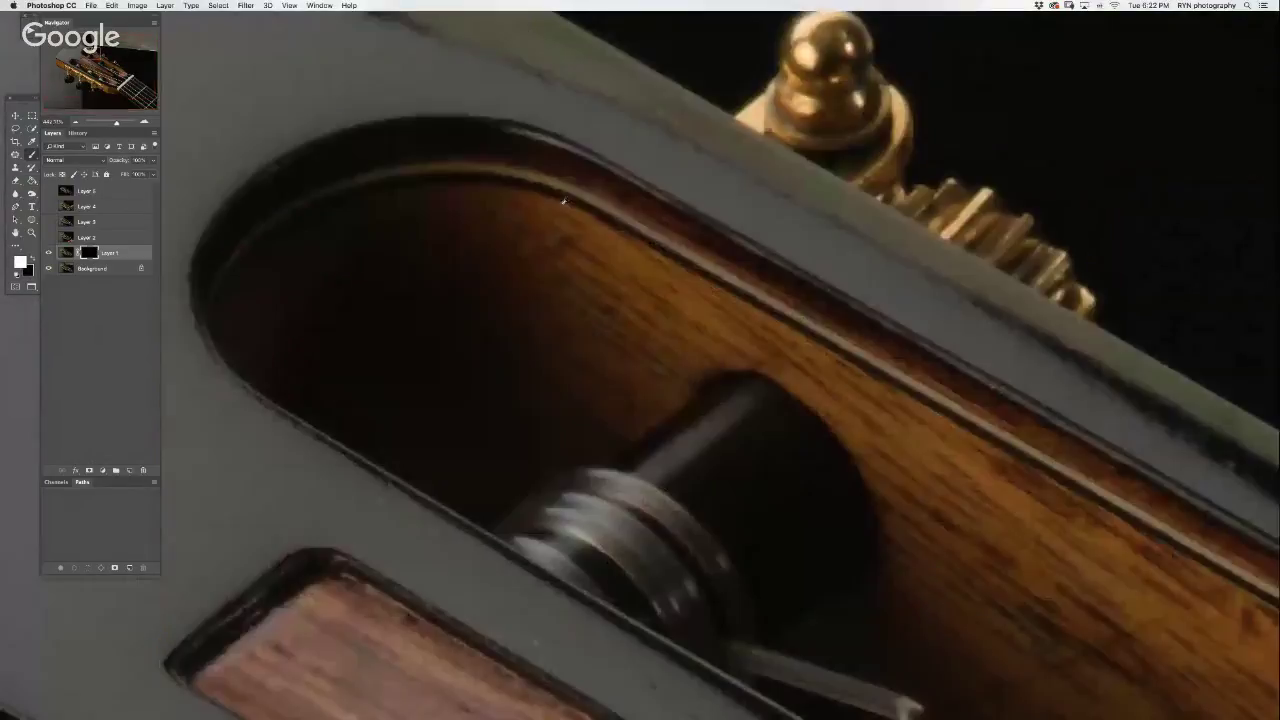
left_click_drag(677, 403, 790, 438)
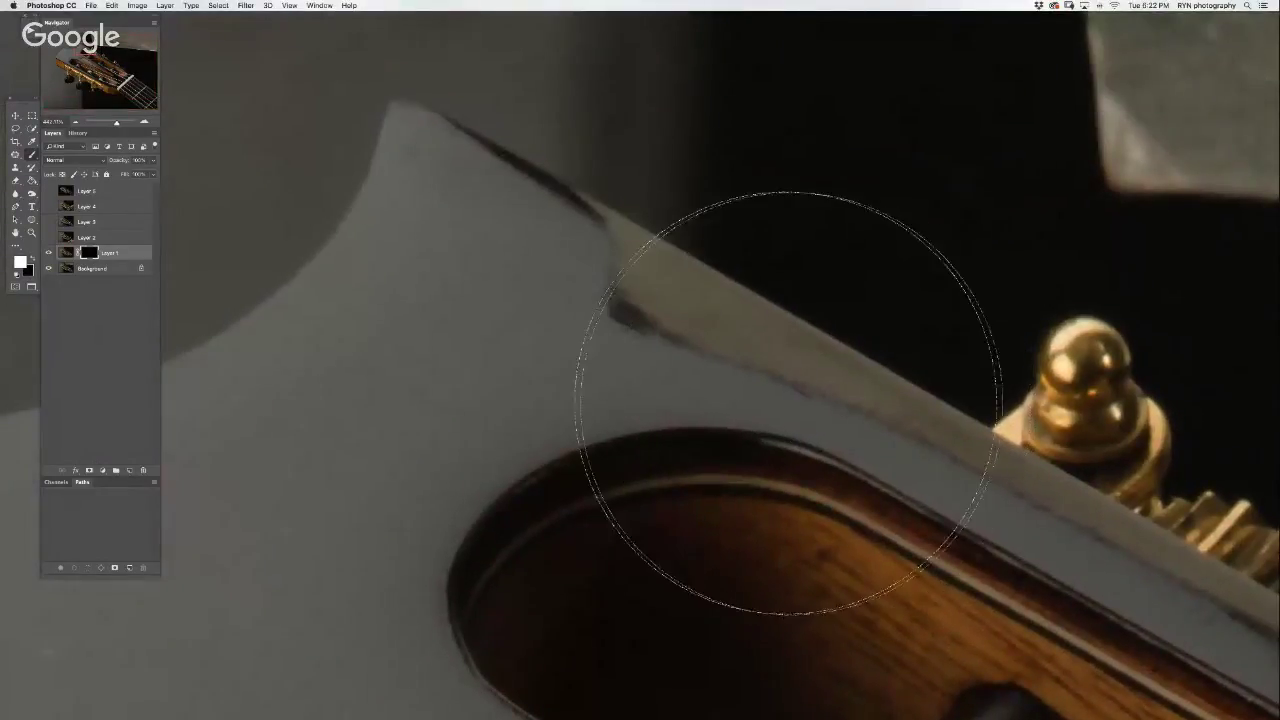
mouse_move(686, 276)
left_mouse_down()
mouse_move(694, 294)
mouse_move(655, 323)
left_mouse_up()
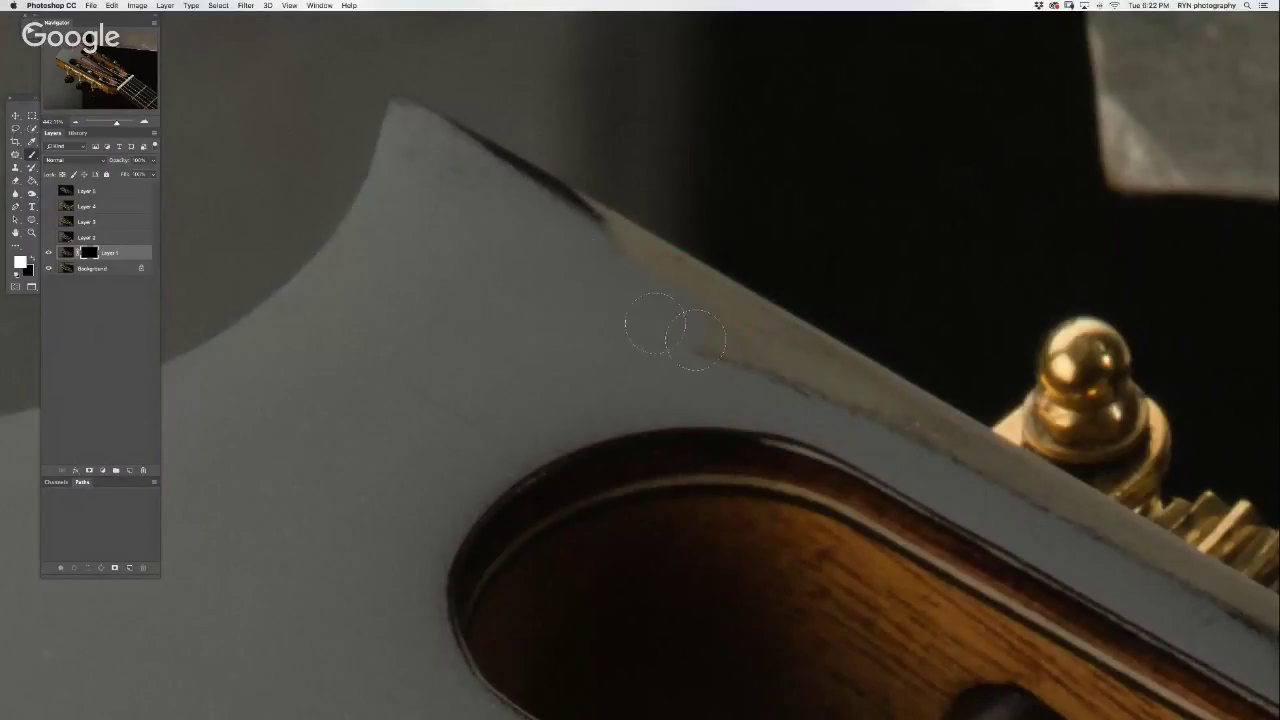
left_click_drag(587, 257, 929, 457)
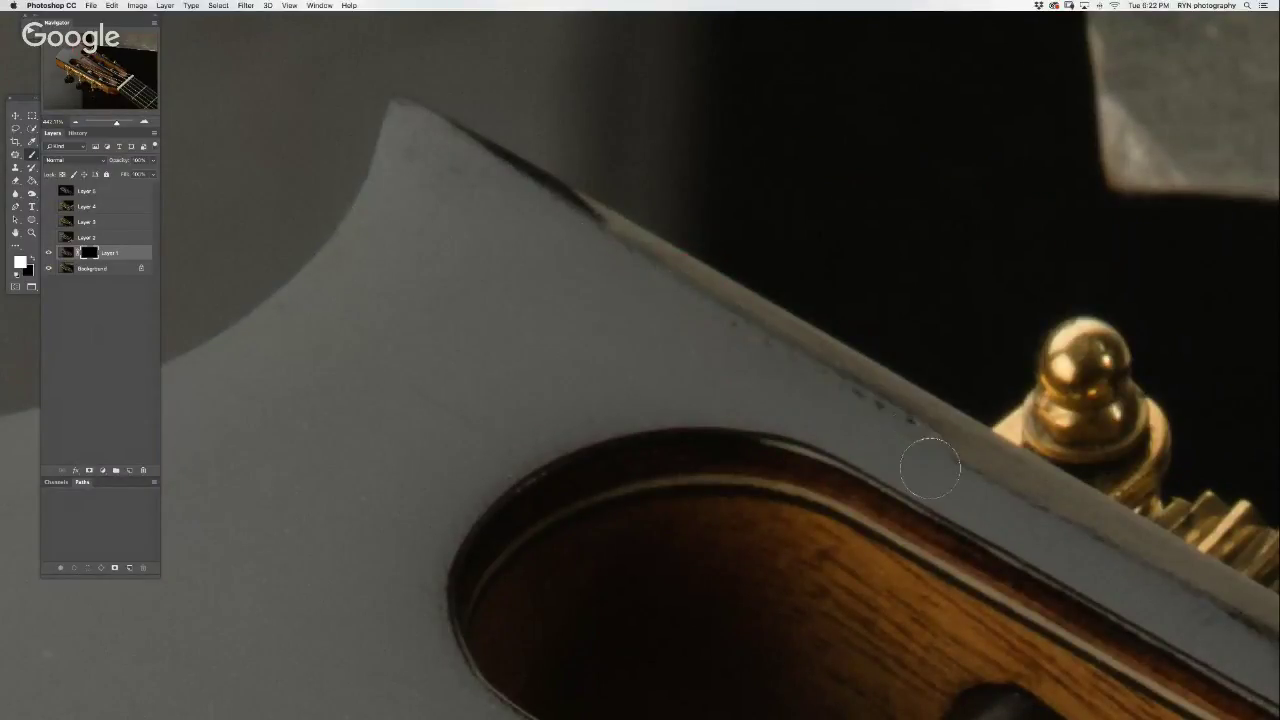
left_click_drag(726, 356, 553, 202)
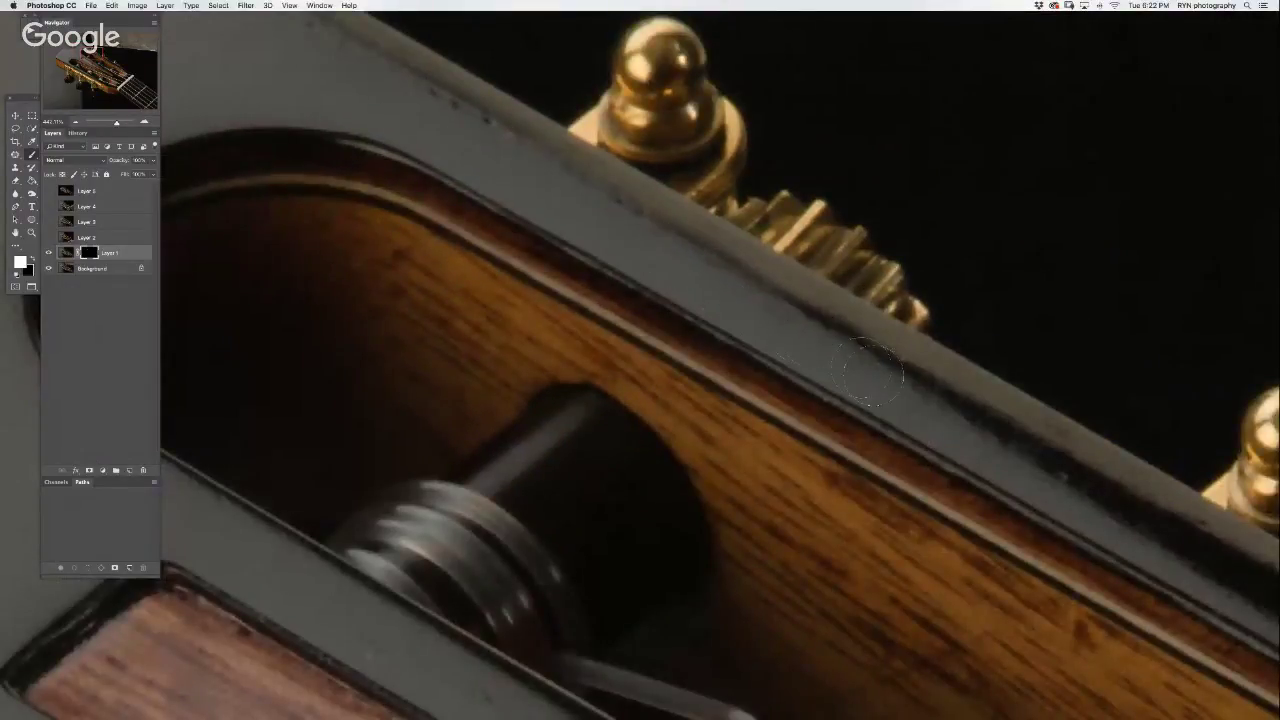
- Zoom out to the whole headstock and toggle Layer 1 to check the masked result
left_click(74, 123)
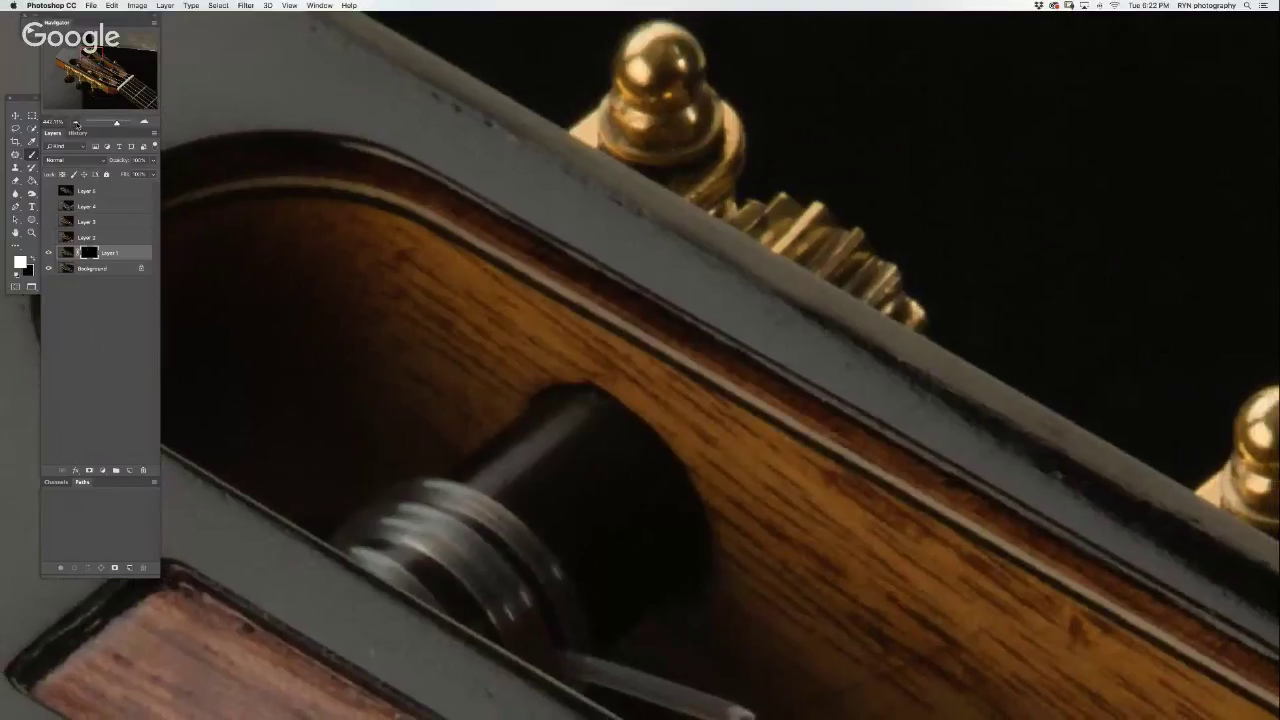
left_click(75, 123)
left_click(76, 122)
left_click(76, 123)
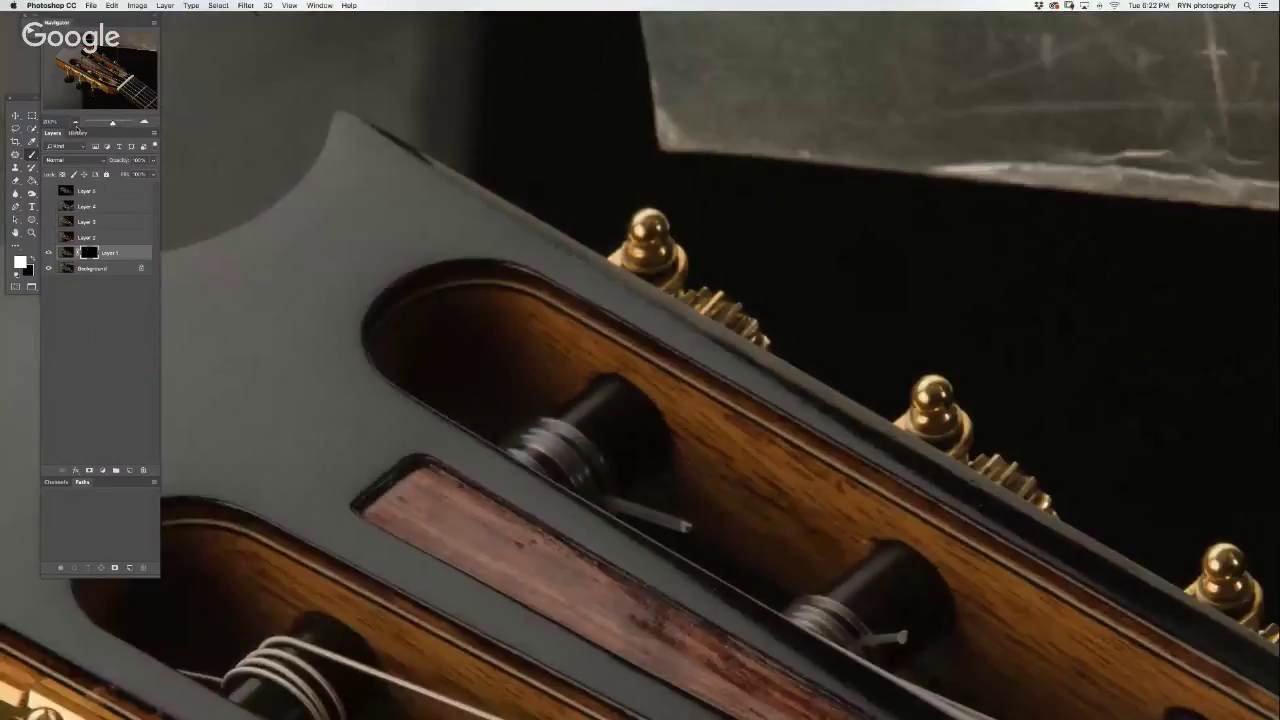
left_click(76, 123)
left_click(49, 253)
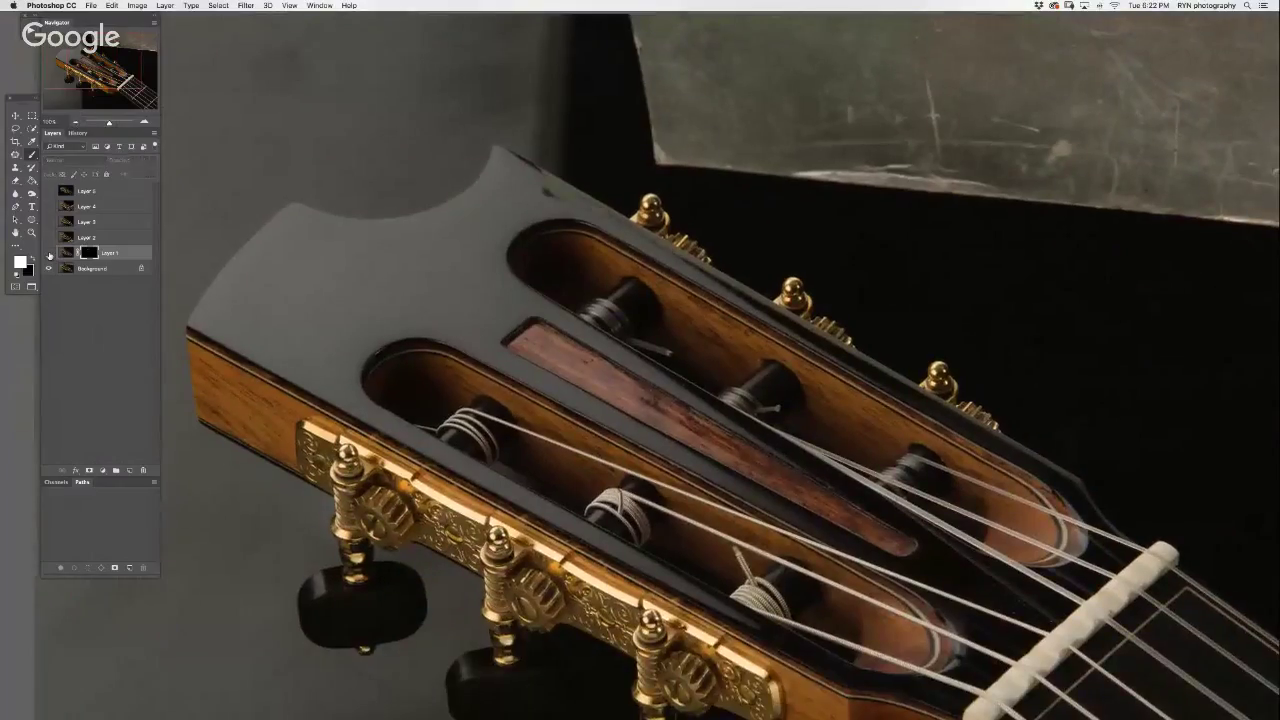
left_click(49, 253)
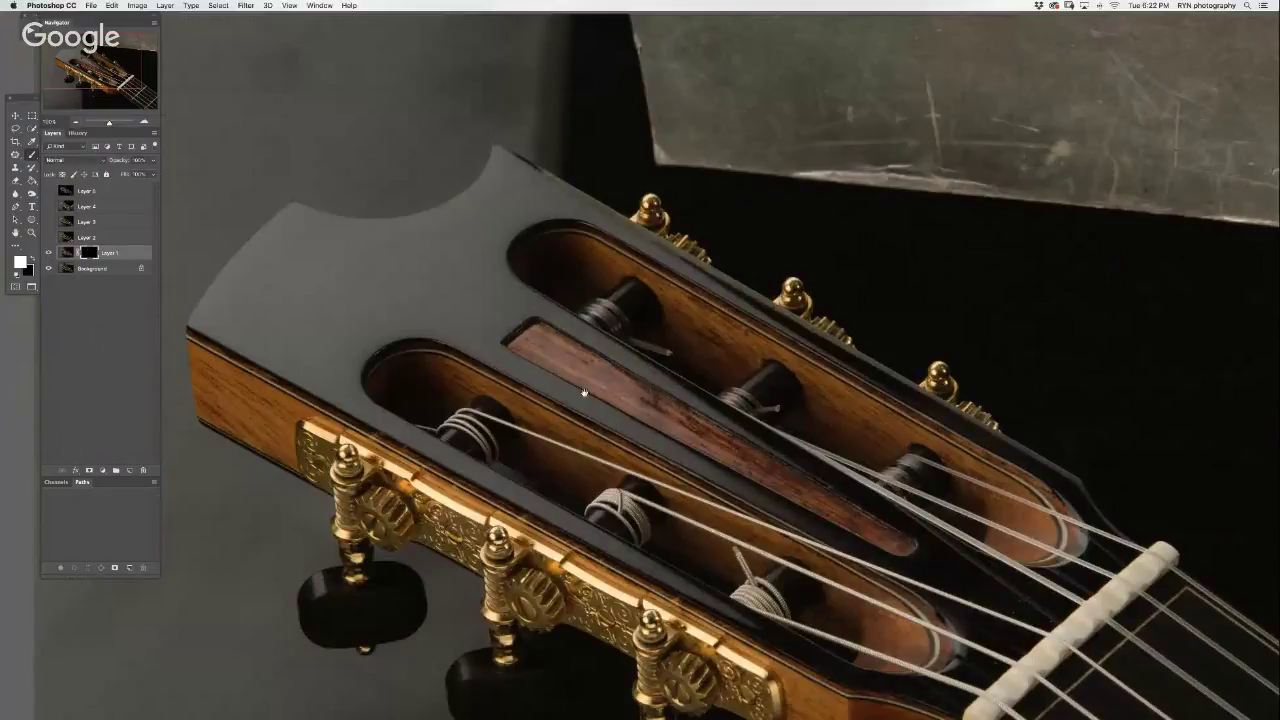
- Select Layer 2 and make it visible again
scroll(584, 393, "down", 2)
scroll(600, 317, "down", 2)
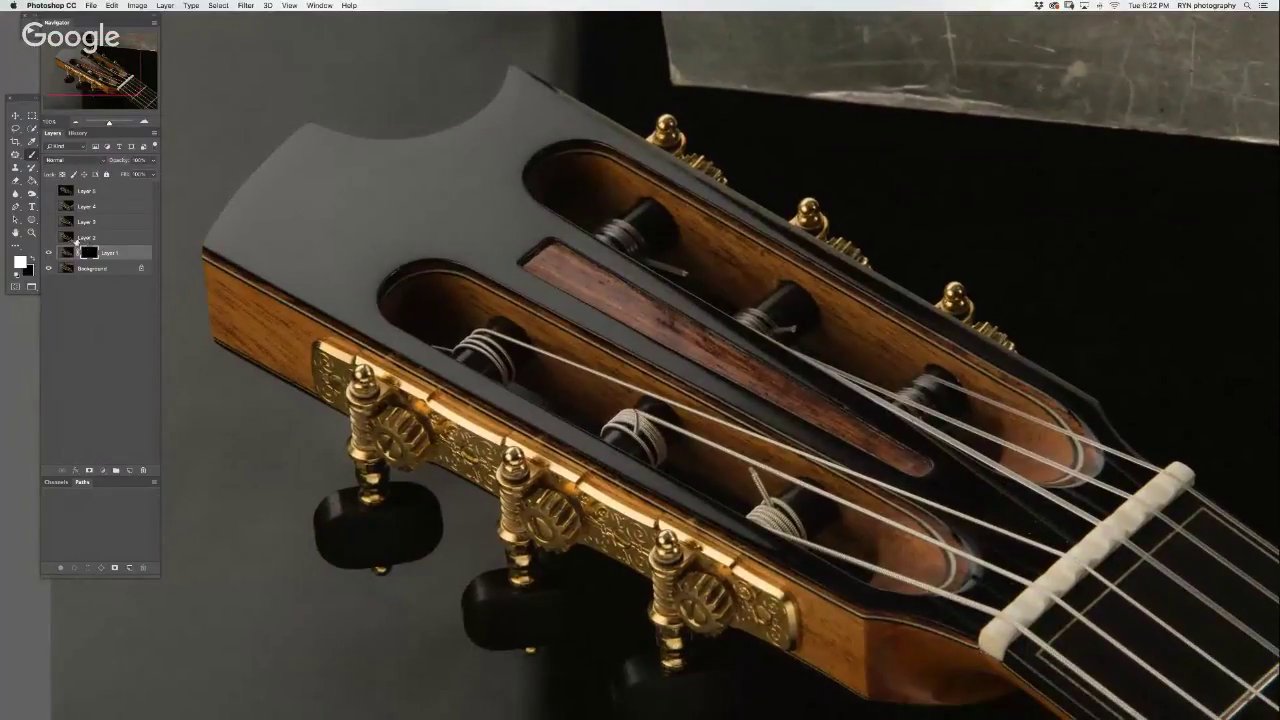
left_click(75, 240)
left_click(49, 237)
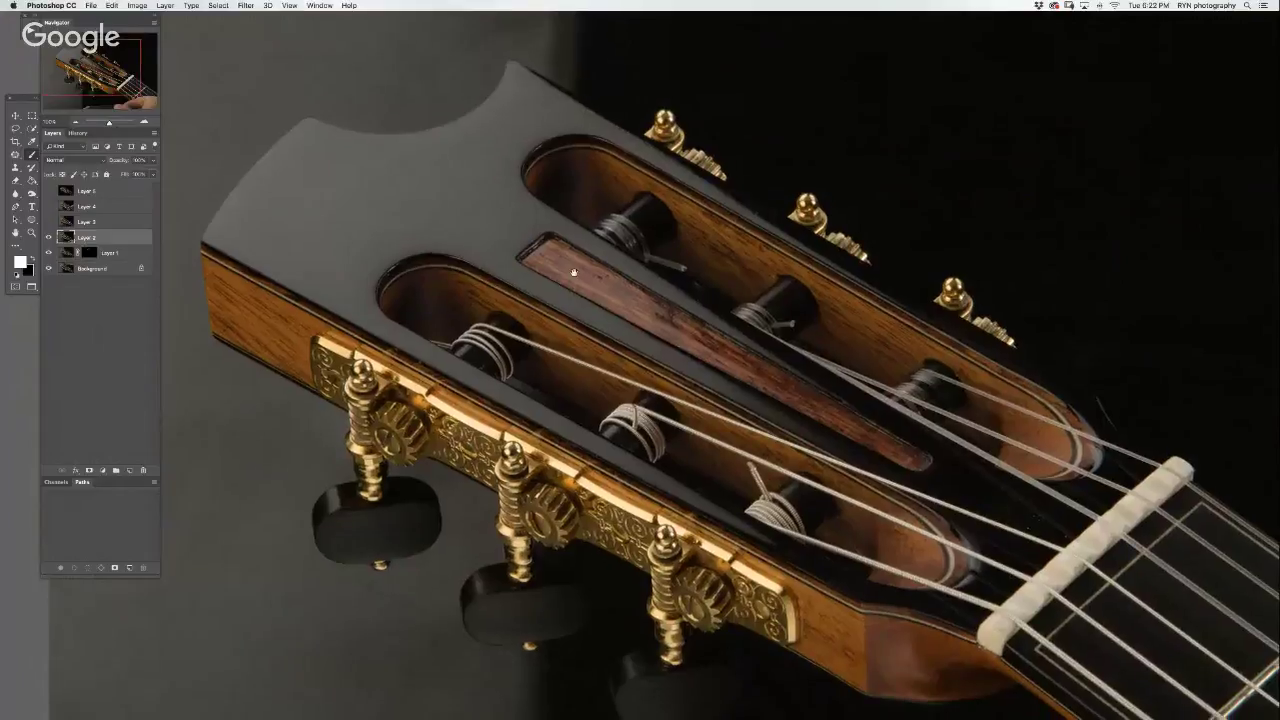
- Toggle Layer 2's visibility several times to compare its lighting
scroll(574, 272, "down", 2)
left_click(49, 237)
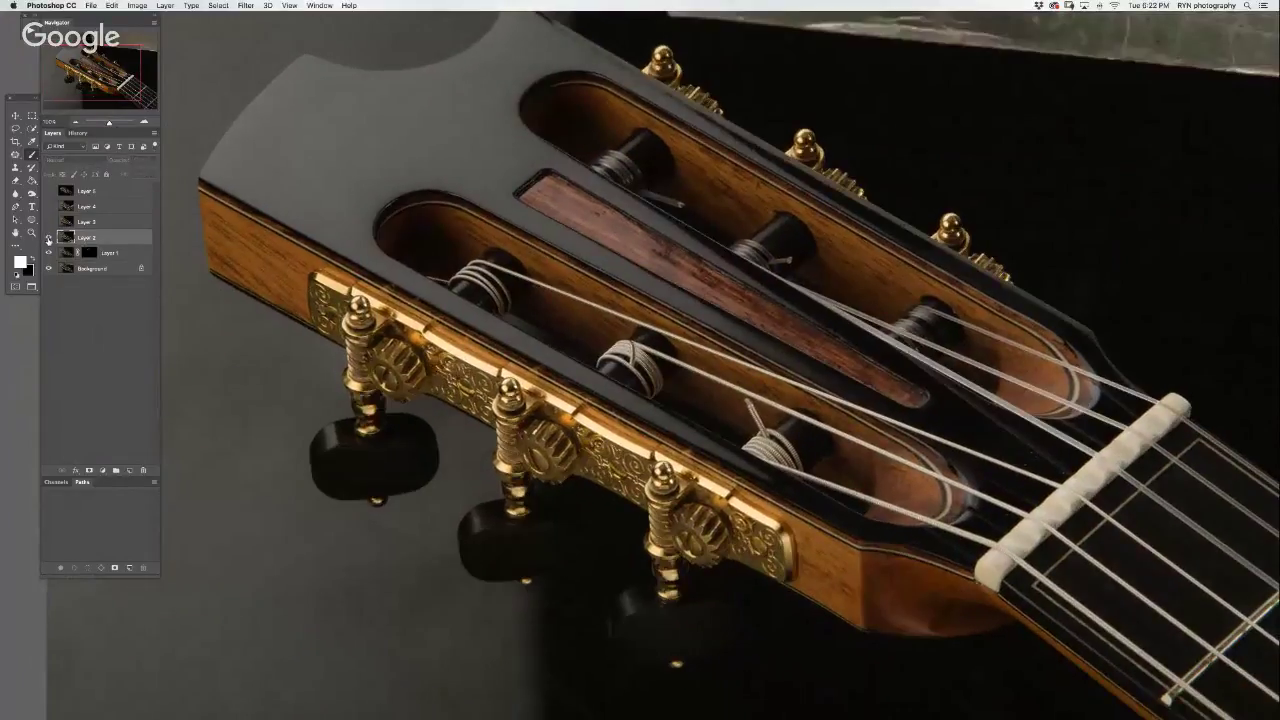
left_click(49, 237)
left_click(48, 238)
left_click(48, 238)
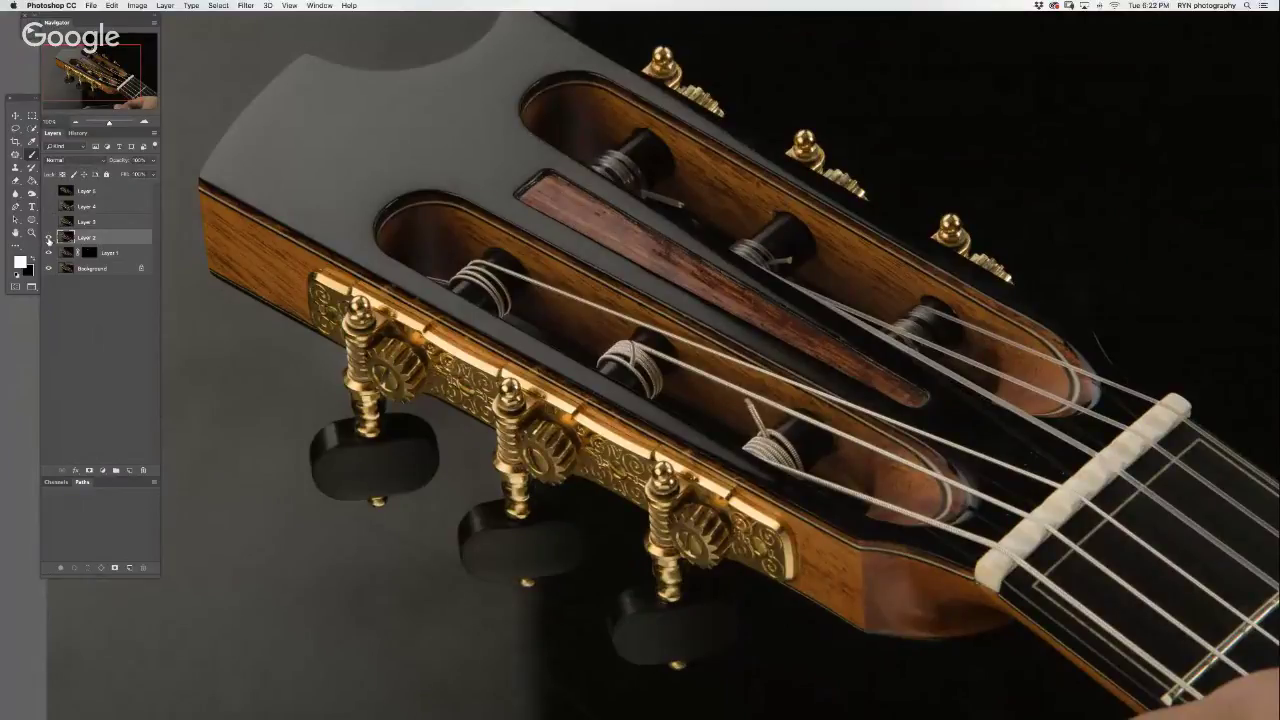
left_click(48, 238)
left_click(48, 238)
- Add a layer mask to Layer 2 and fill it black to hide the layer
left_click(101, 466)
key("x")
key("alt+BackSpace")
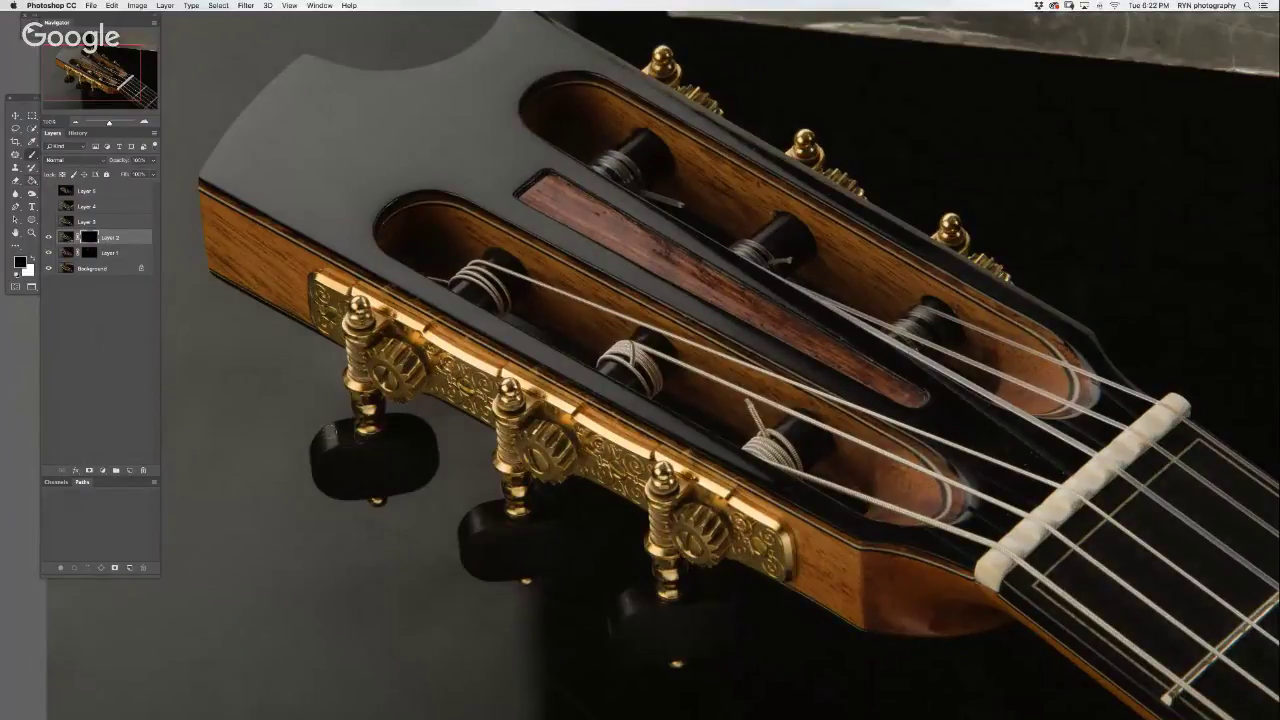
- Paint white on the mask over the tuning knob, gold tuner plate and lower peg edge
left_click_drag(366, 438, 366, 455)
key("x")
left_click_drag(348, 450, 398, 463)
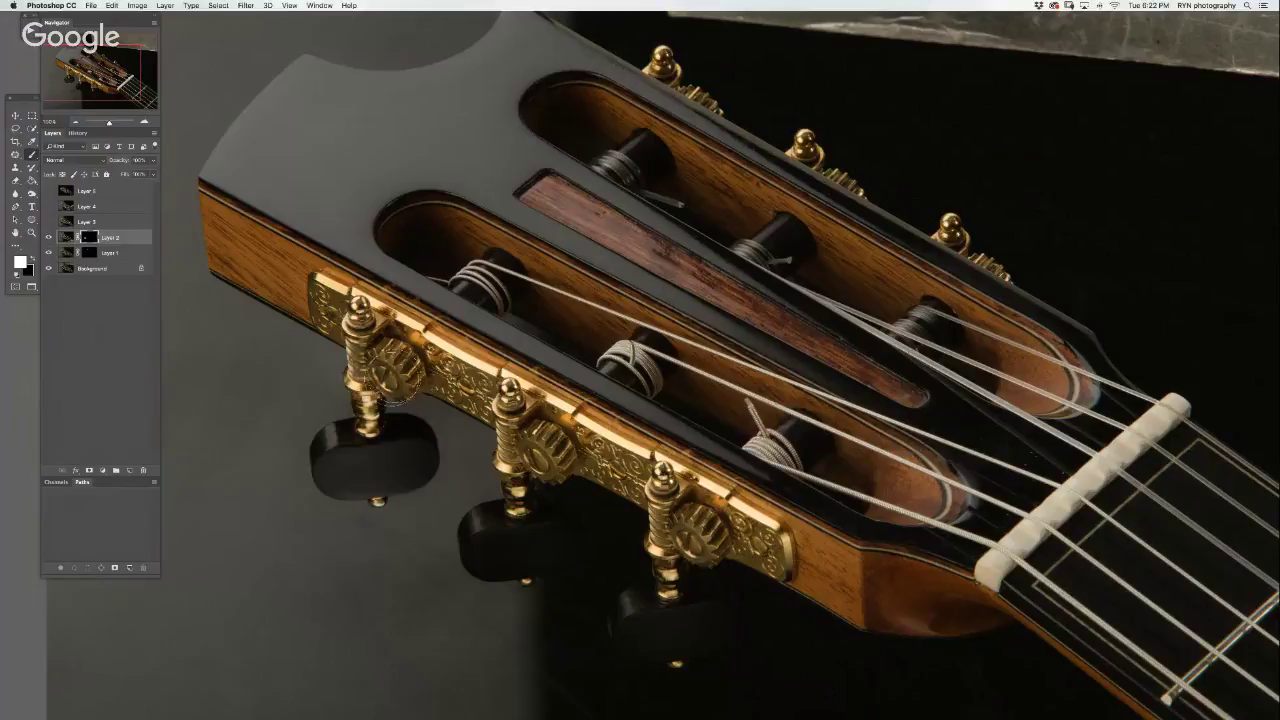
left_click_drag(440, 385, 792, 564)
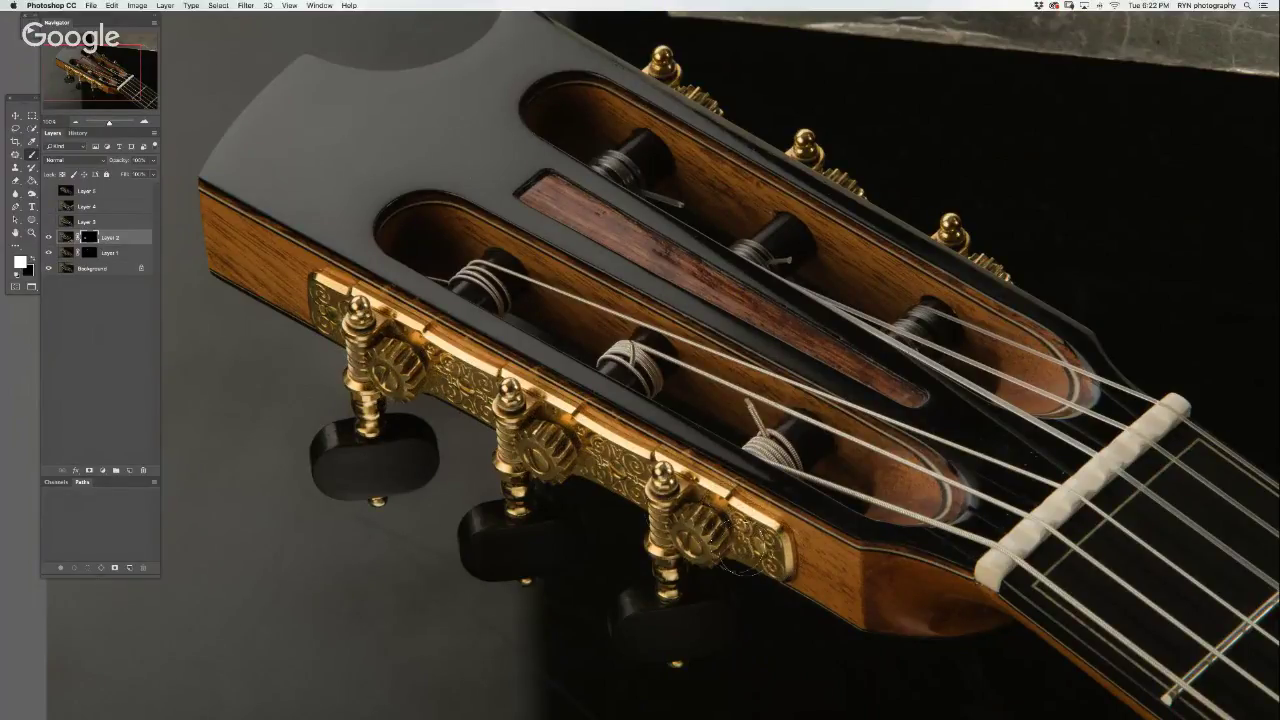
scroll(572, 408, "down", 1)
scroll(572, 408, "down", 2)
scroll(572, 408, "right", 1)
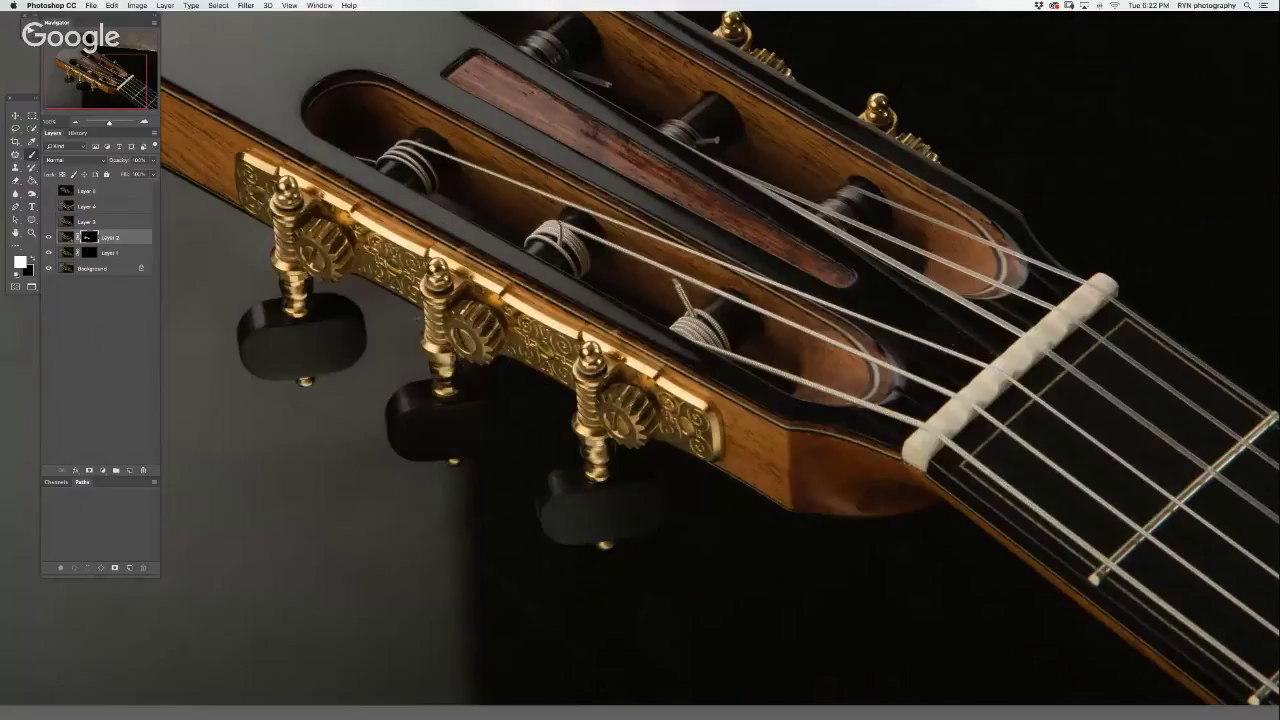
left_click_drag(473, 441, 430, 428)
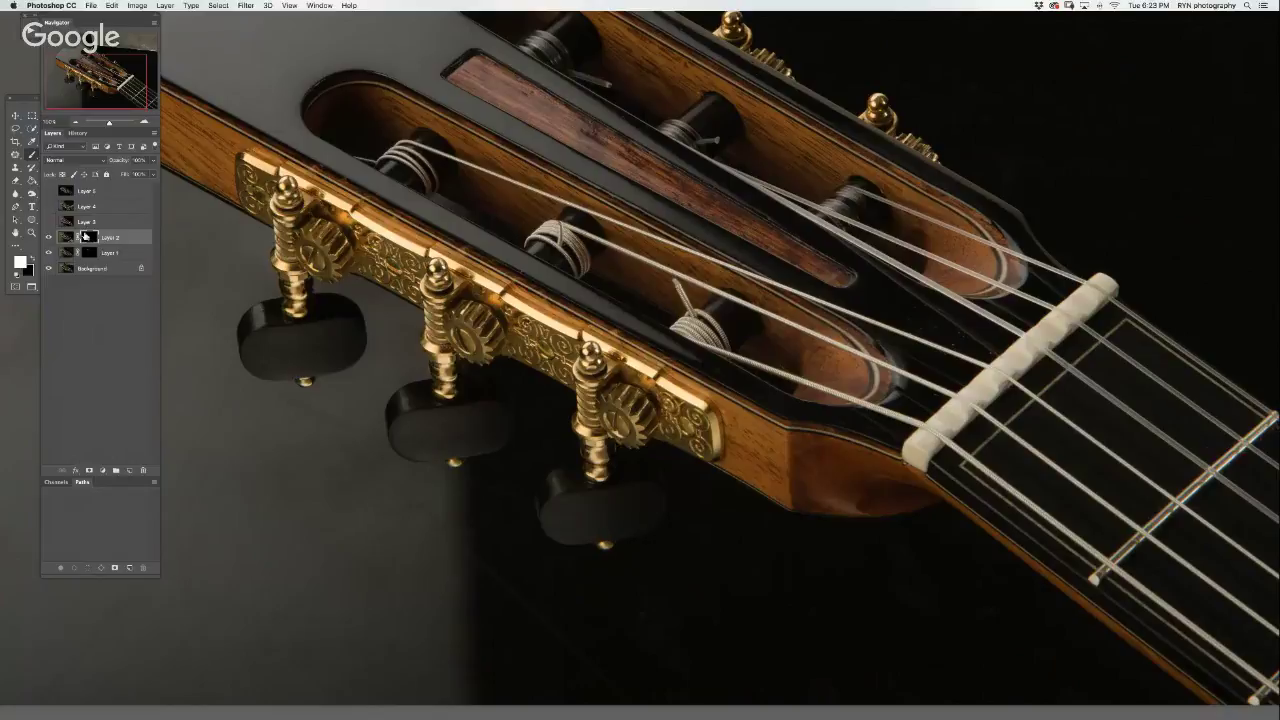
- Select Layer 3 and toggle its visibility to compare exposures, leaving it shown
left_click(55, 222)
left_click(48, 222)
left_click(48, 222)
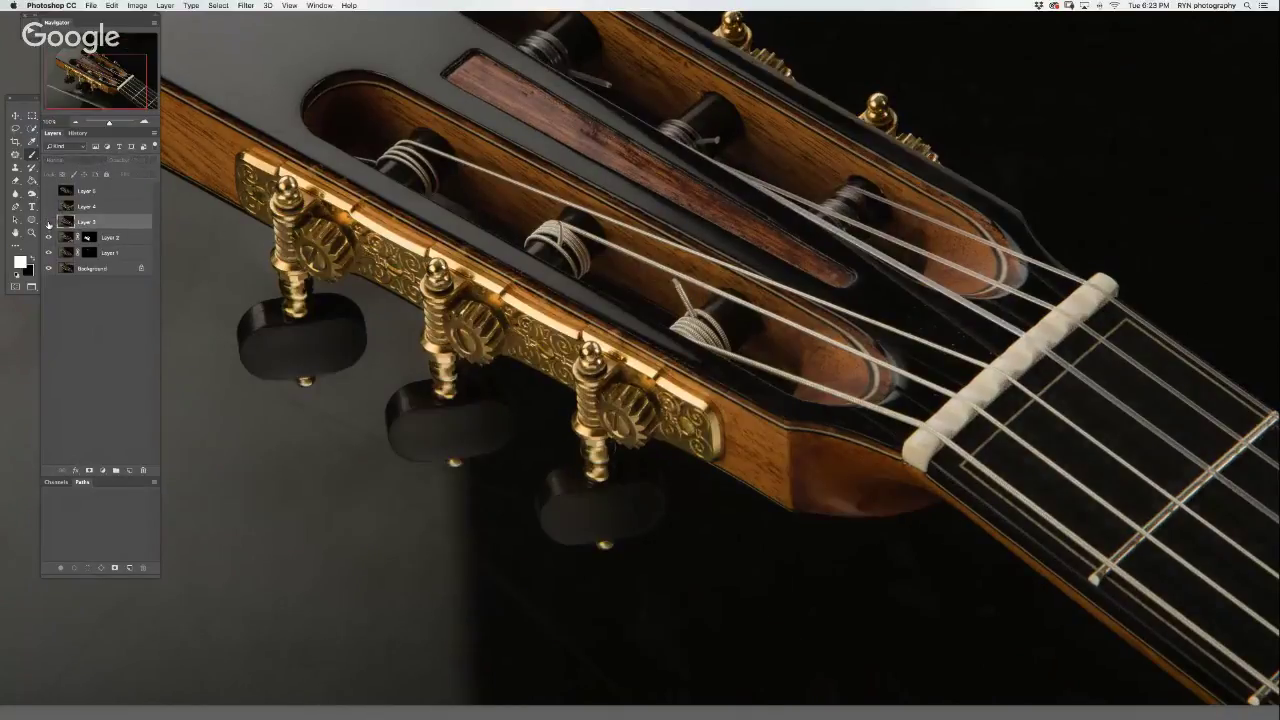
left_click(48, 222)
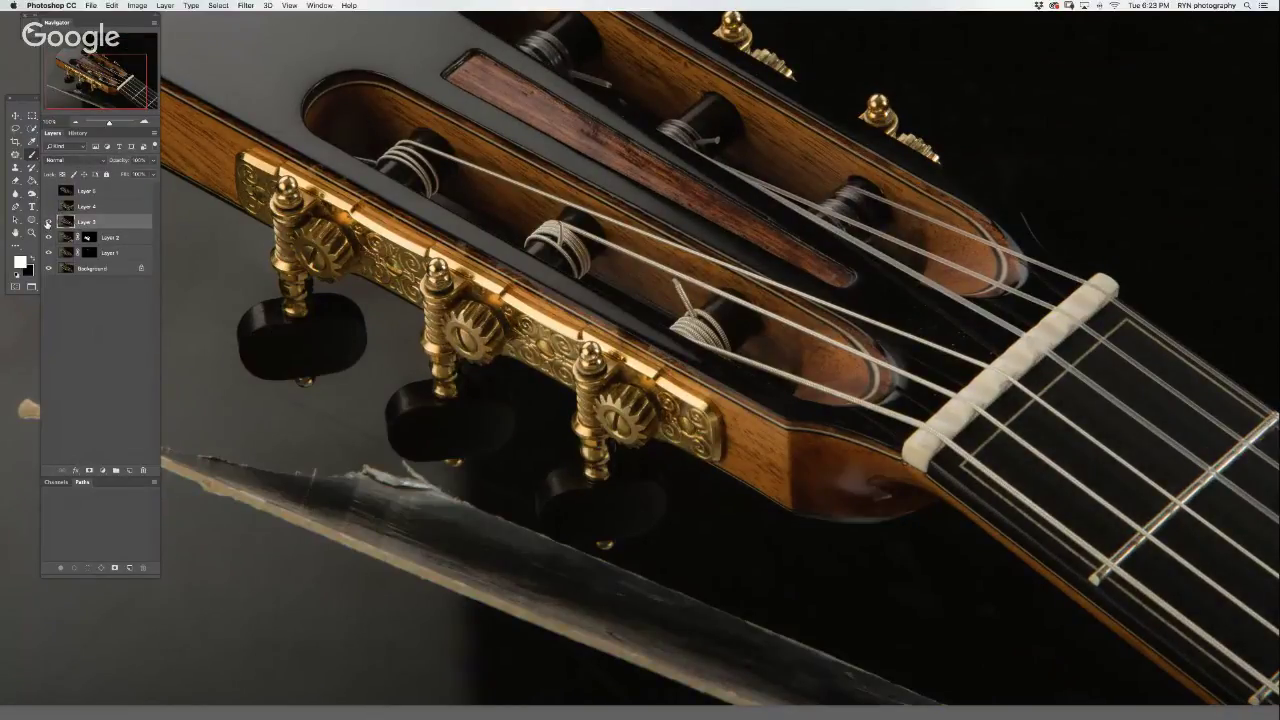
left_click(48, 222)
left_click(48, 222)
left_click(48, 222)
left_click(48, 222)
- Add a black-filled mask to Layer 3 and brush its exposure onto the headstock's string rollers
left_click(90, 471)
key("x")
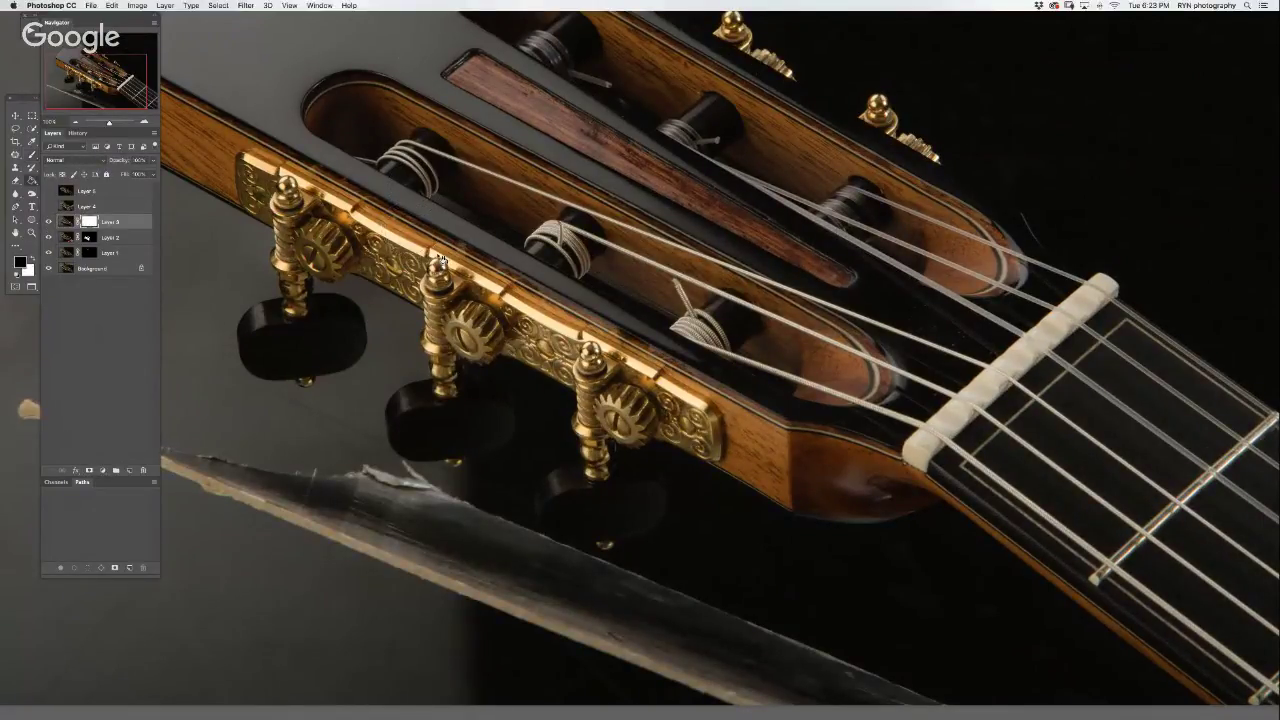
key("alt+BackSpace")
key("x")
key("b")
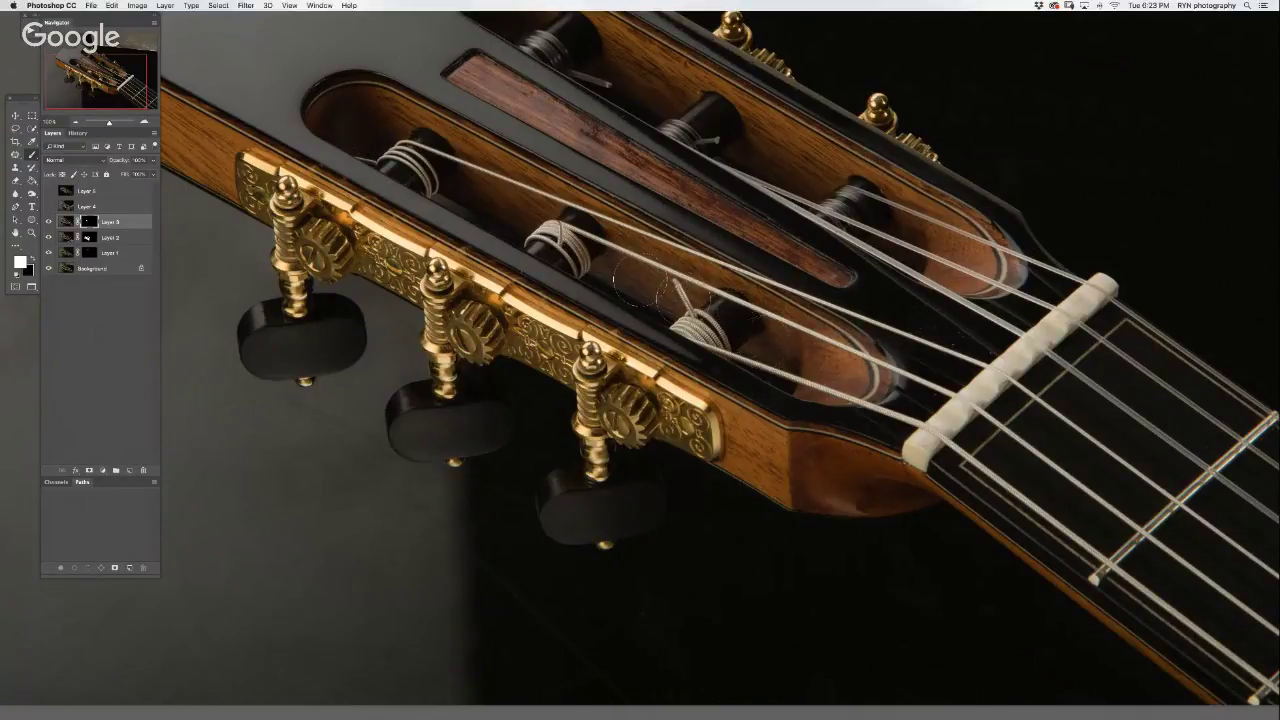
scroll(456, 141, "up", 3)
scroll(600, 180, "up", 3)
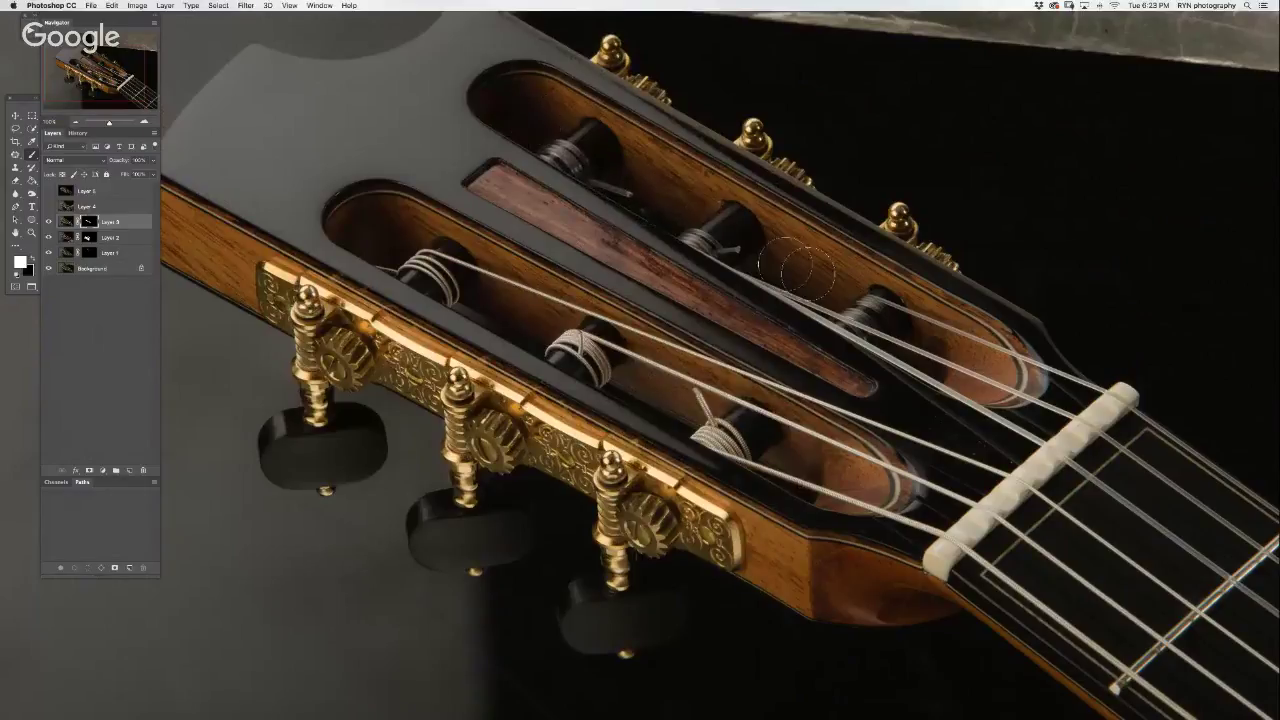
key("x")
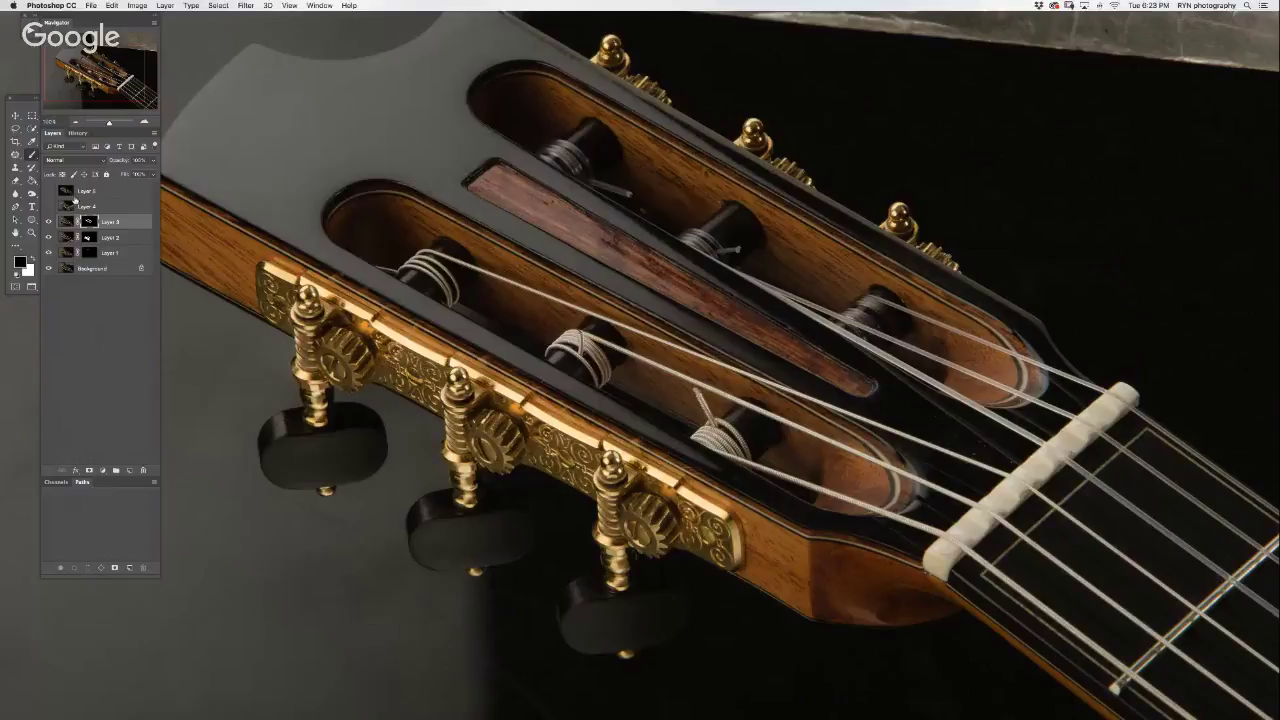
- Select Layer 4 and toggle its visibility to compare, leaving it shown
left_click(95, 207)
key("x")
left_click(48, 206)
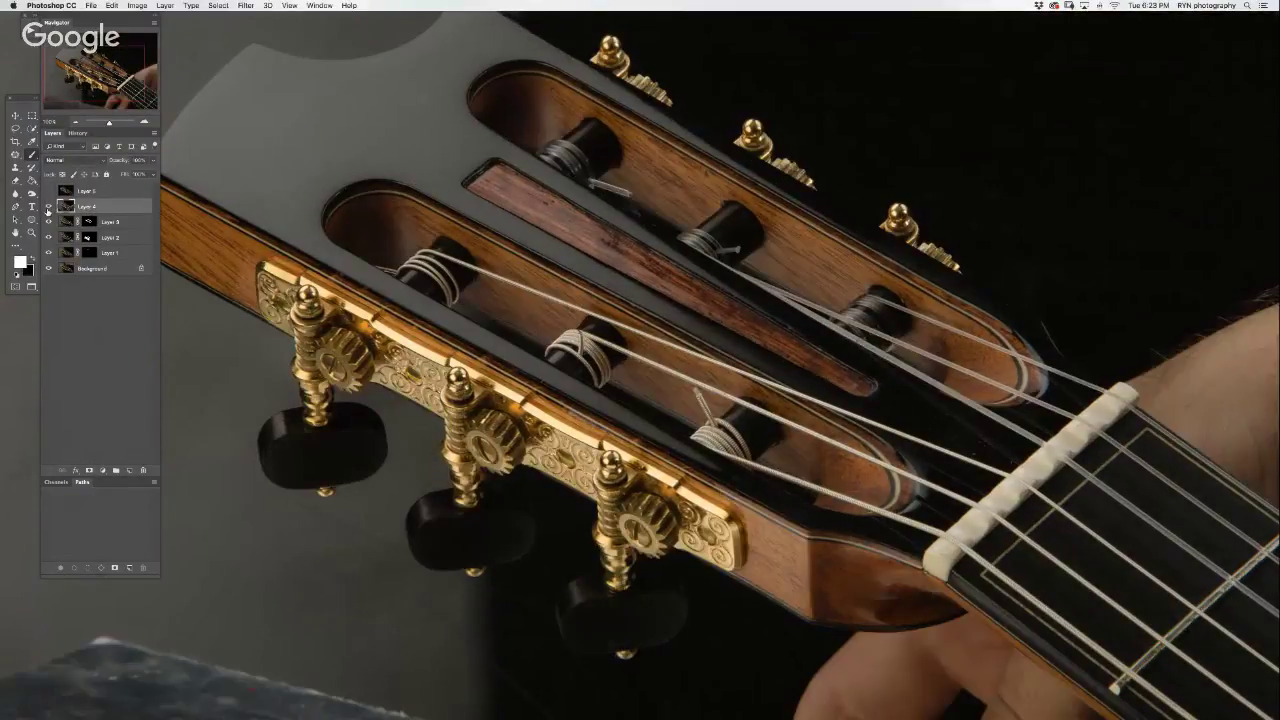
left_click(48, 206)
left_click(48, 207)
- Add an inverted black mask to Layer 4 and paint it back along the strings and neck heel
left_click(89, 471)
key("ctrl+i")
key("x")
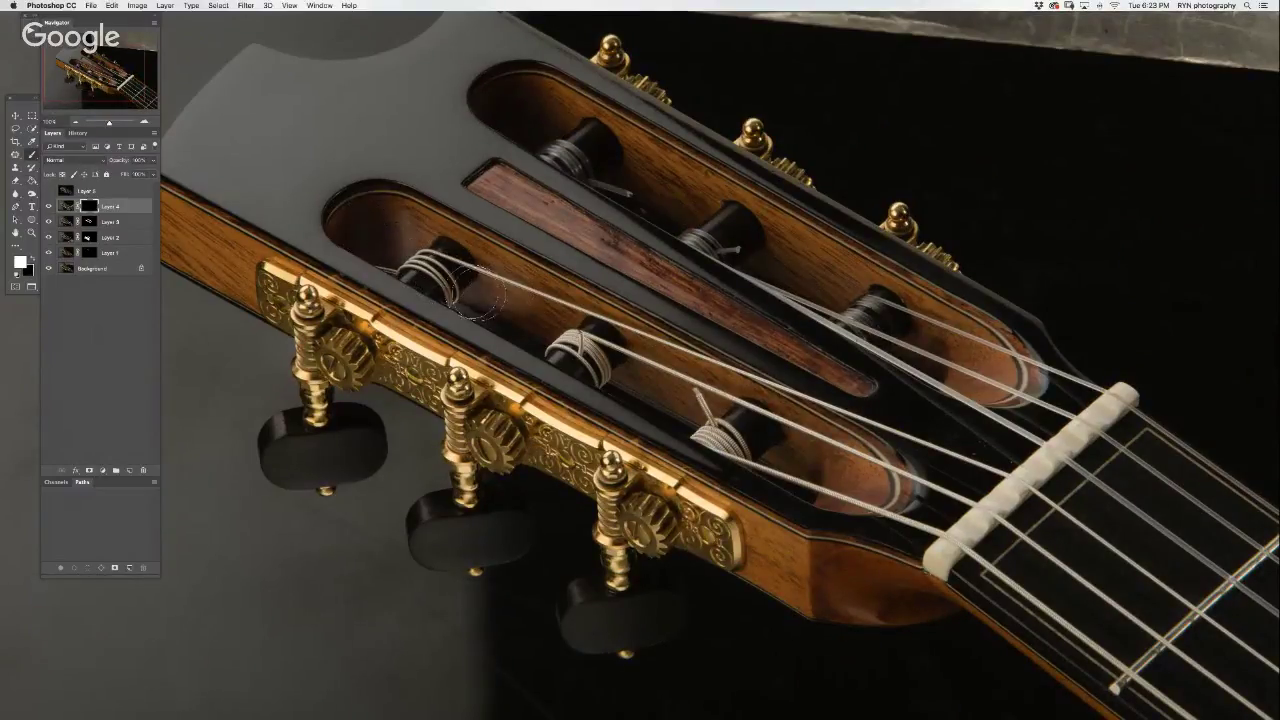
left_click_drag(477, 291, 866, 487)
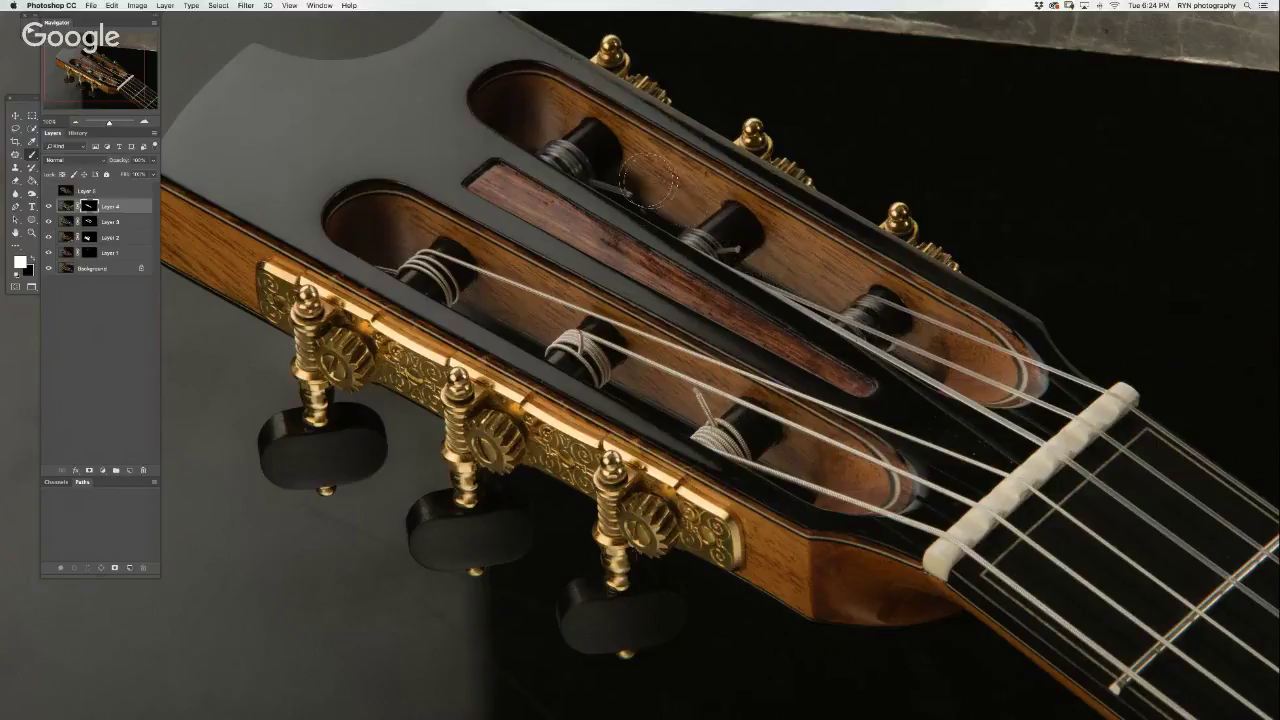
left_click_drag(714, 334, 452, 2)
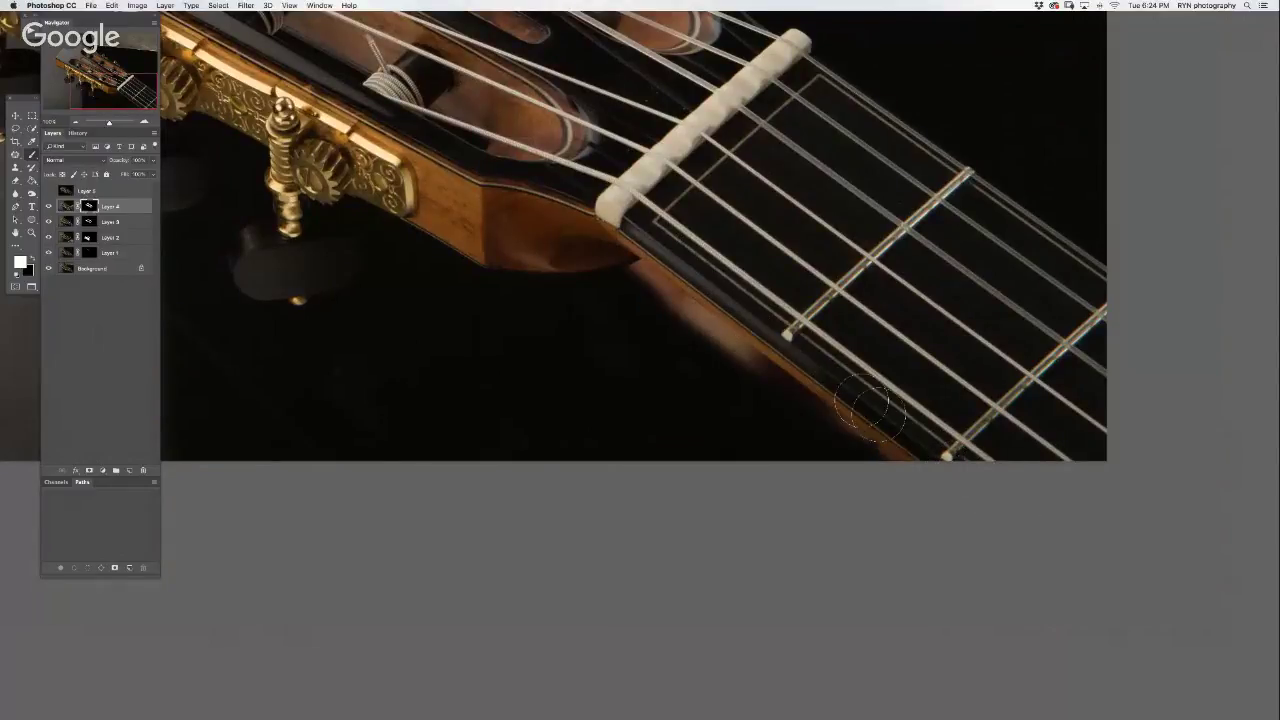
left_click_drag(603, 253, 498, 215)
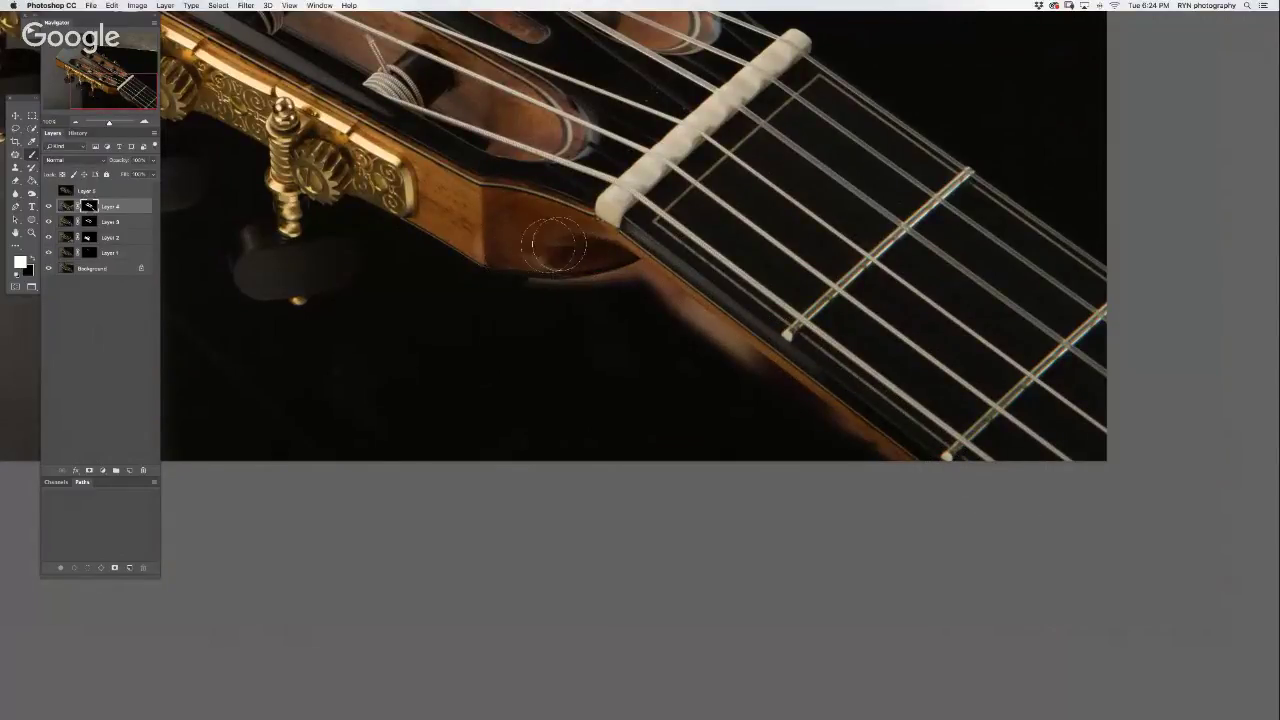
mouse_move(450, 205)
left_mouse_down()
mouse_move(425, 235)
mouse_move(420, 175)
mouse_move(465, 180)
left_mouse_up()
- Paint Layer 4's light onto the gold tuner plate, then mask it off the wood near the heel
left_click_drag(446, 233, 856, 423)
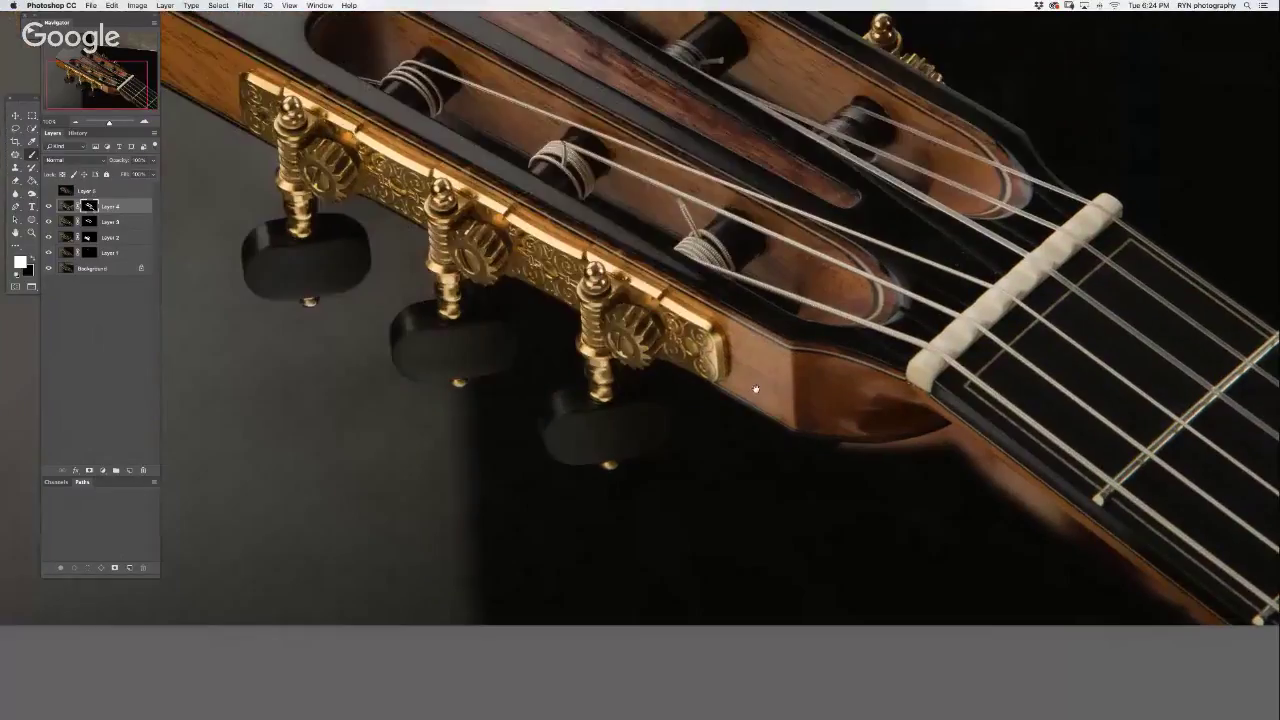
mouse_move(537, 265)
left_mouse_down()
mouse_move(480, 215)
mouse_move(405, 195)
mouse_move(340, 128)
mouse_move(385, 125)
mouse_move(650, 293)
mouse_move(790, 355)
left_mouse_up()
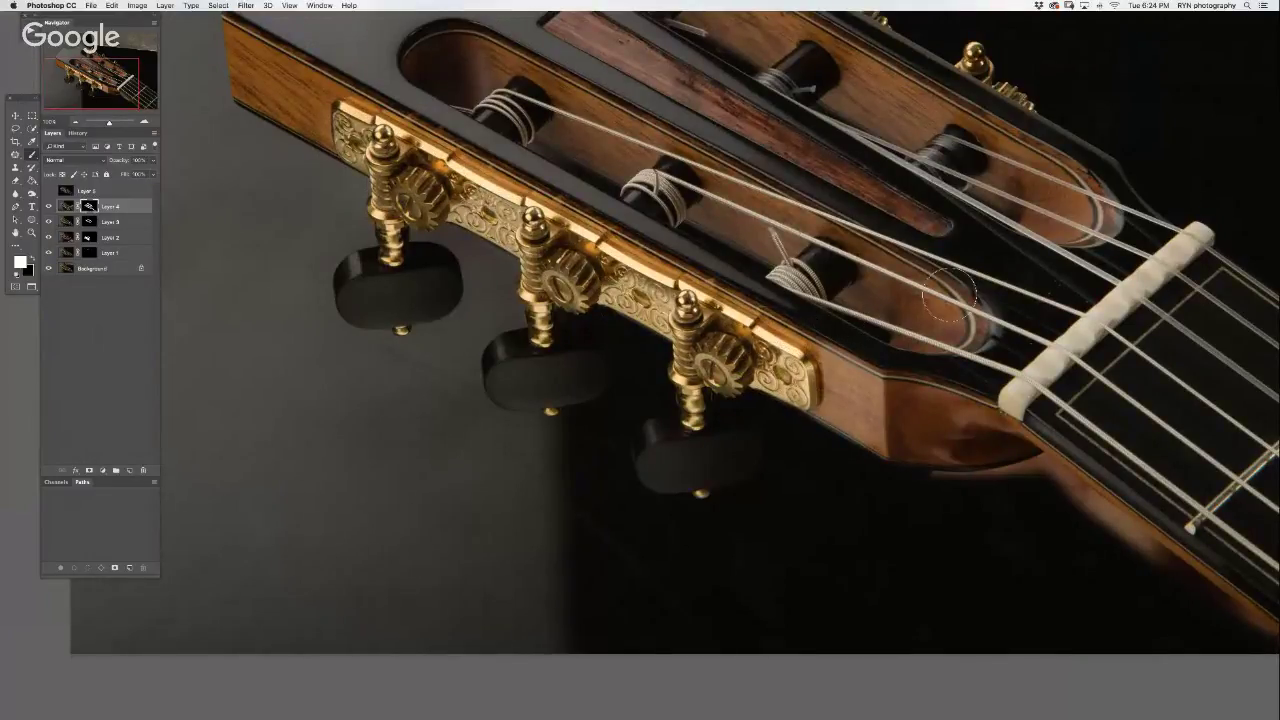
key("x")
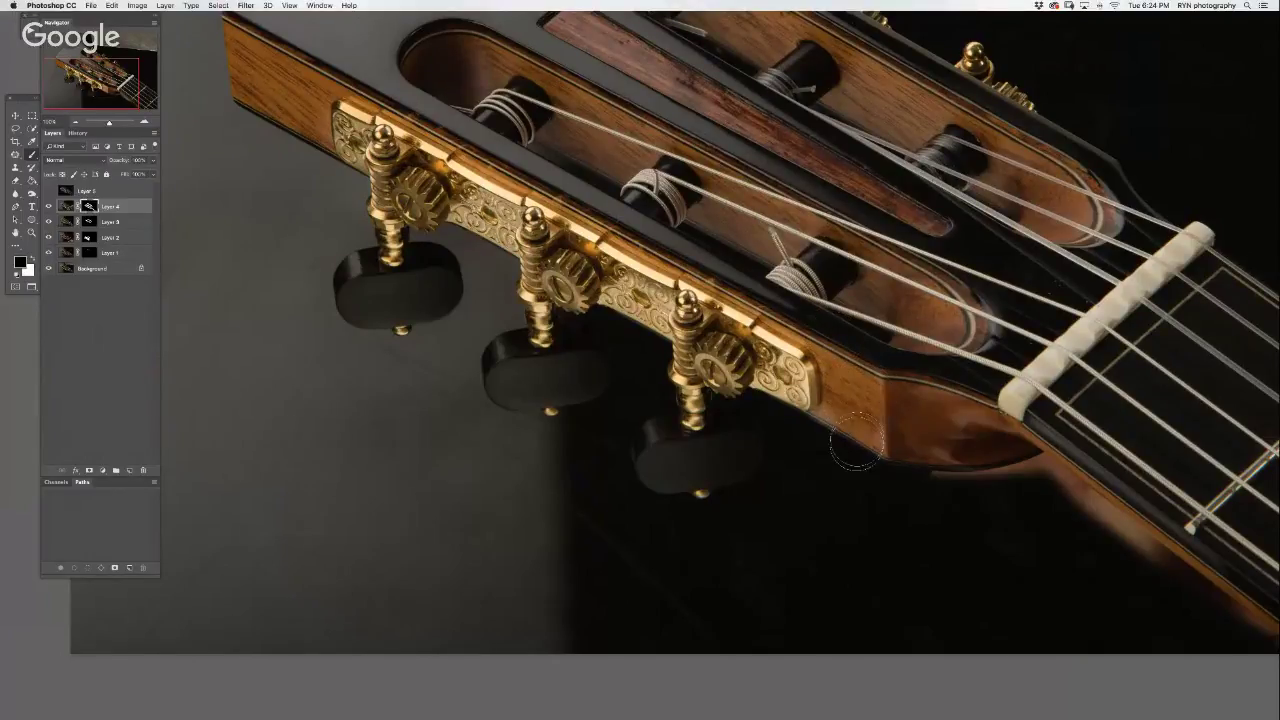
key("x")
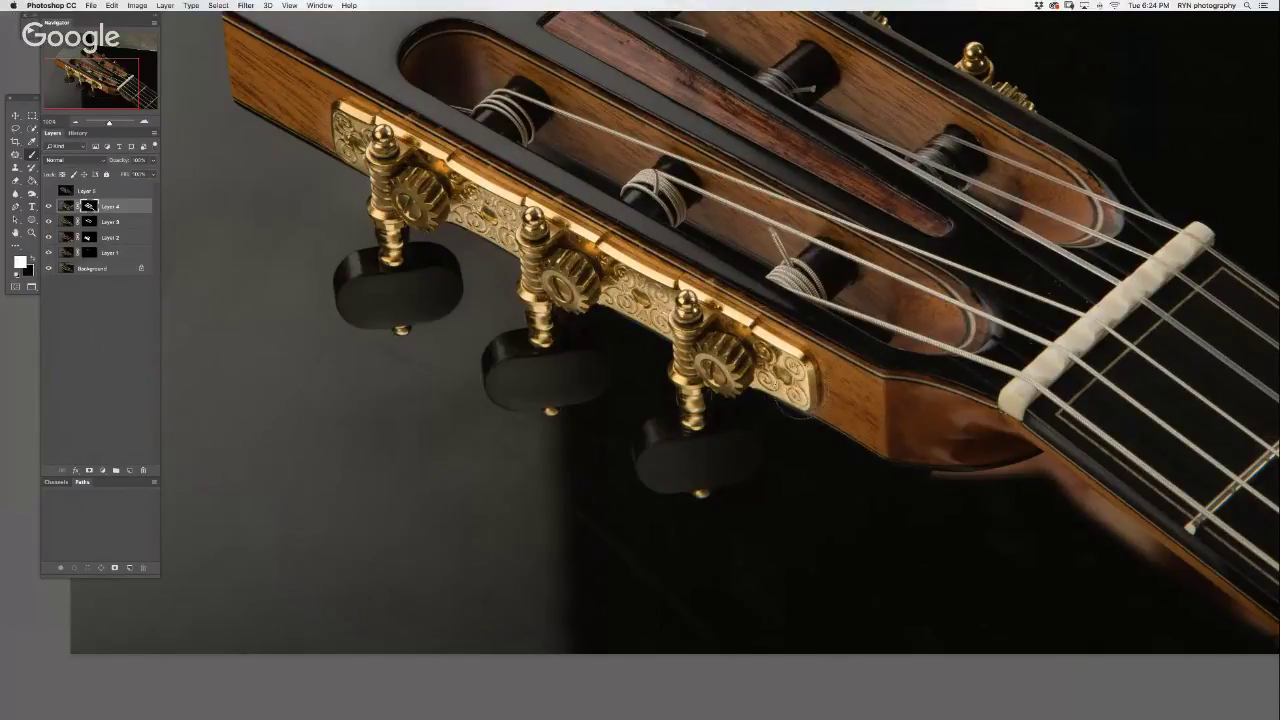
key("x")
left_click_drag(906, 436, 962, 440)
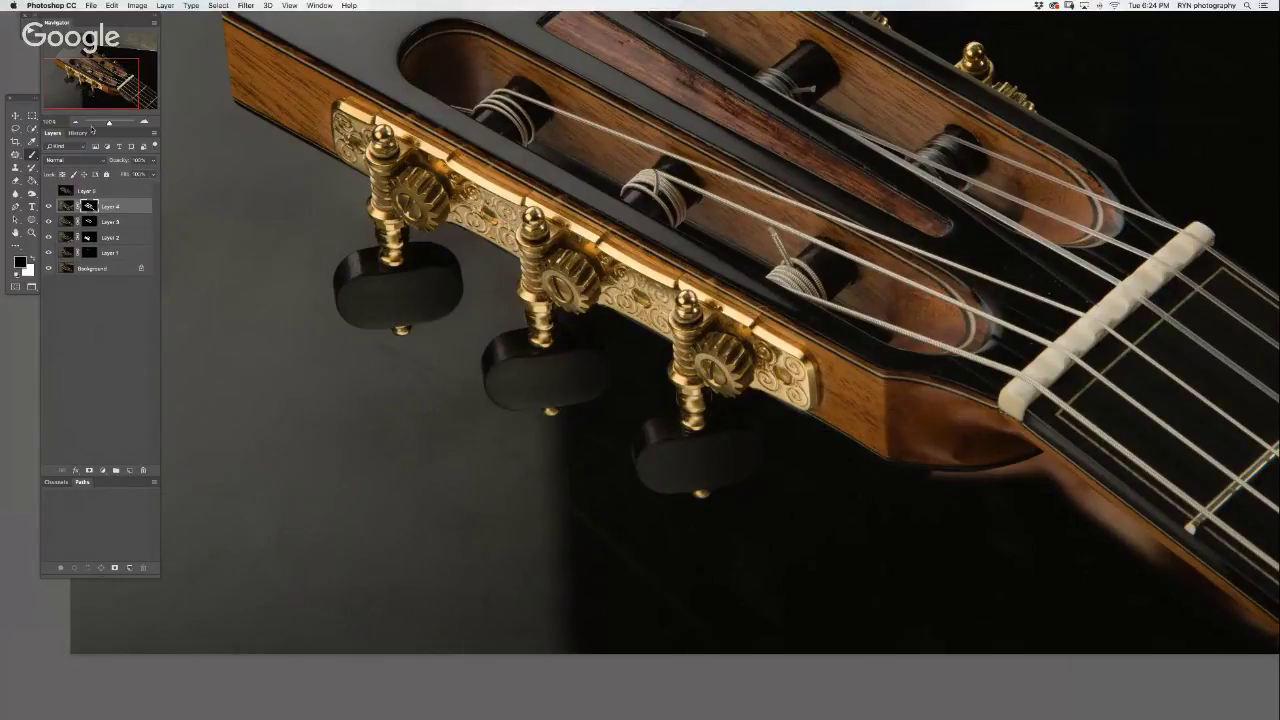
left_click(70, 191)
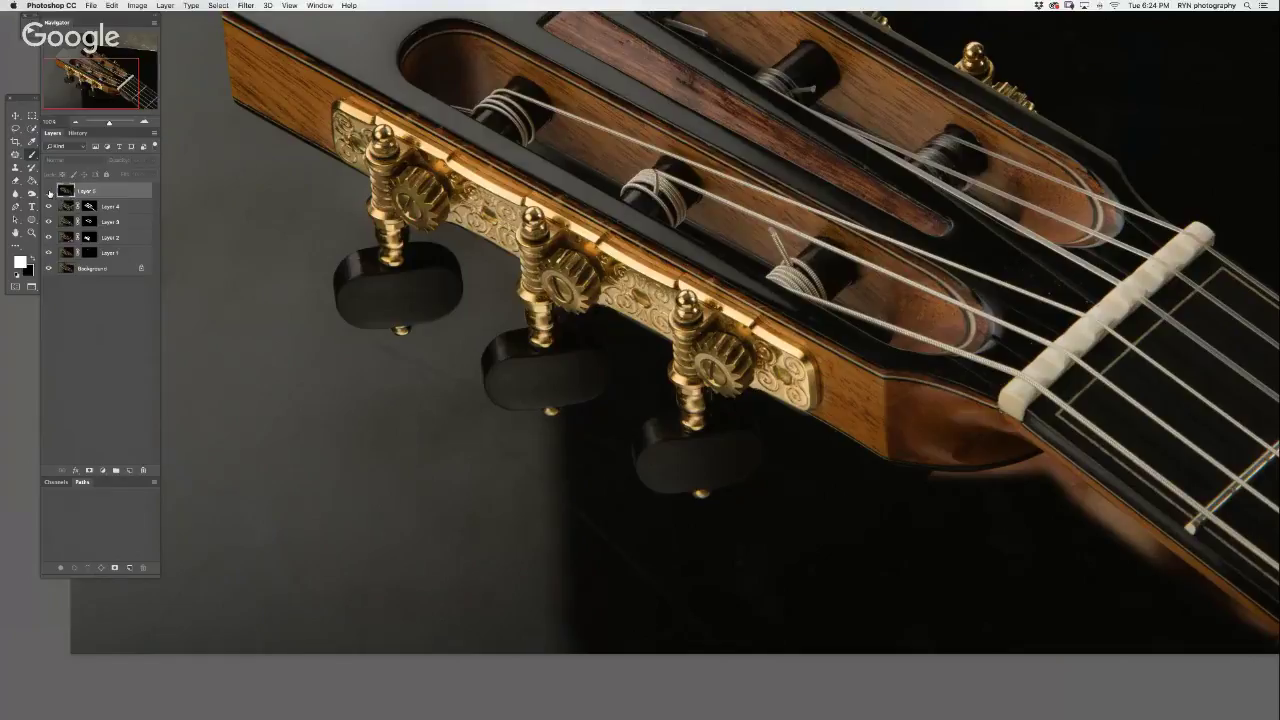
- Repeatedly toggle Layer 5's visibility around the nut and neck to compare exposures, ending shown
left_click(48, 191)
left_click_drag(95, 97, 100, 87)
left_click(48, 191)
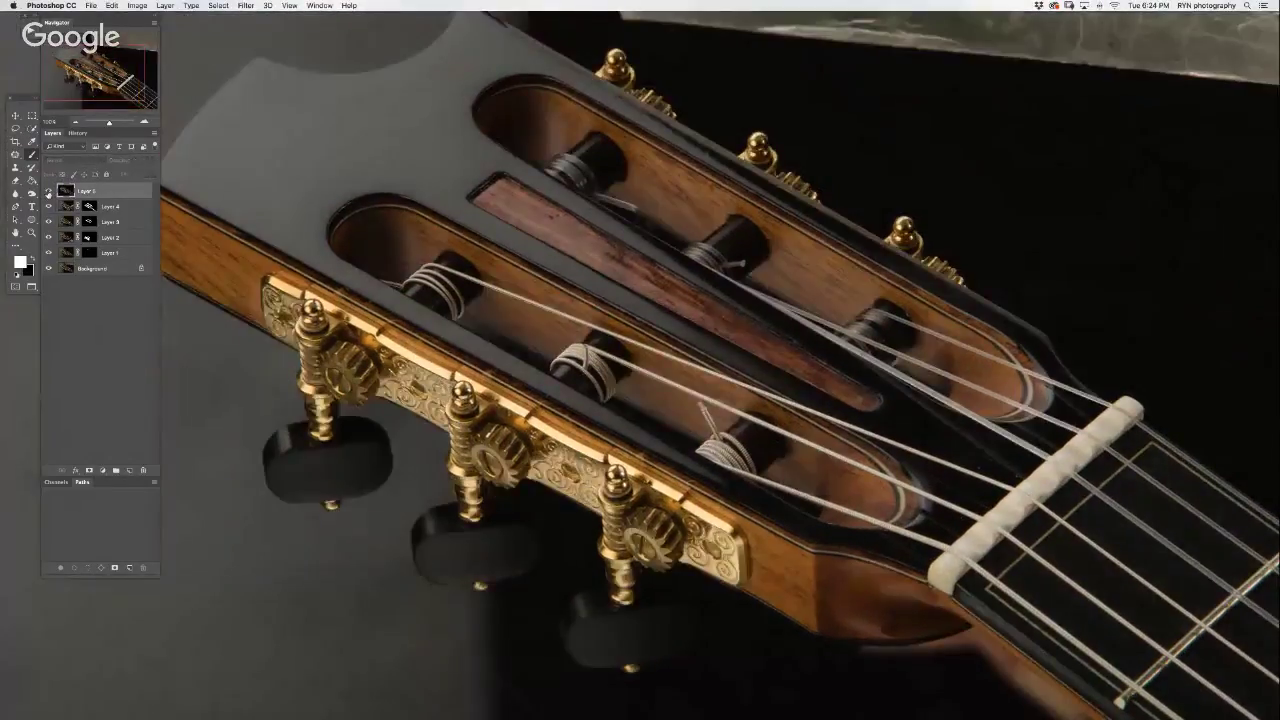
left_click(48, 191)
left_click(48, 191)
left_click(48, 191)
left_click(48, 191)
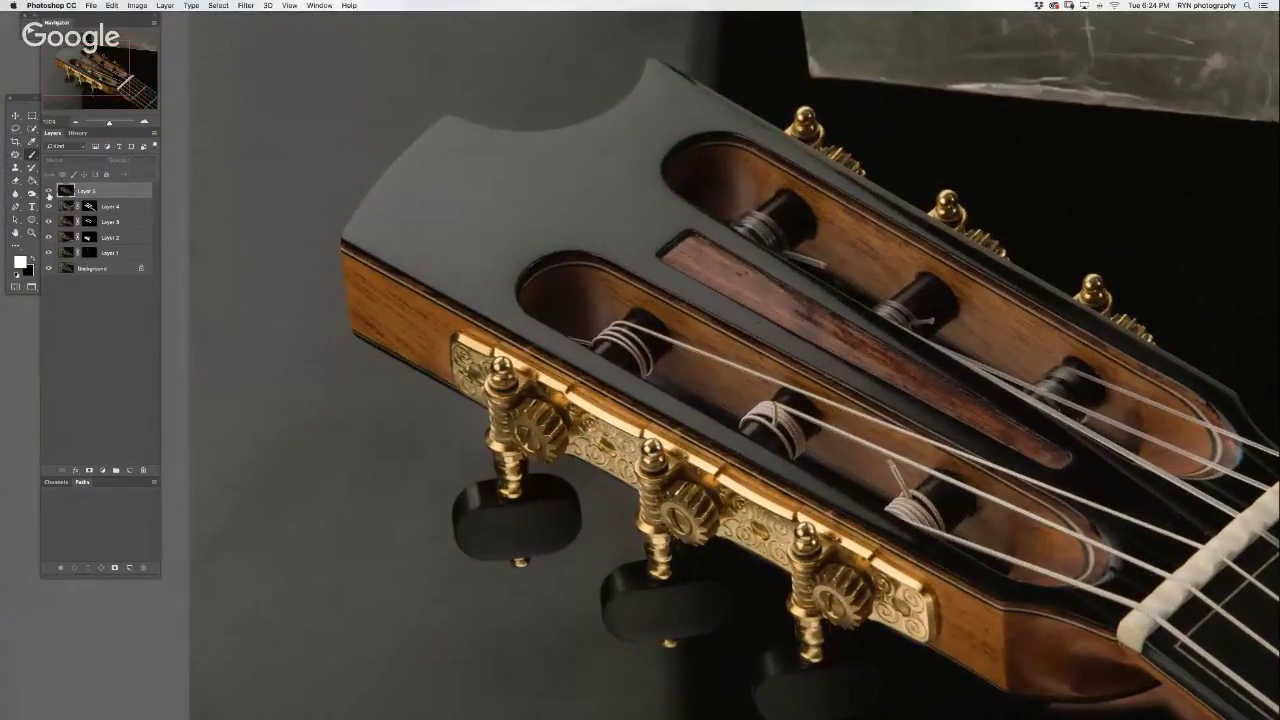
left_click(48, 191)
left_click(48, 193)
left_click(48, 193)
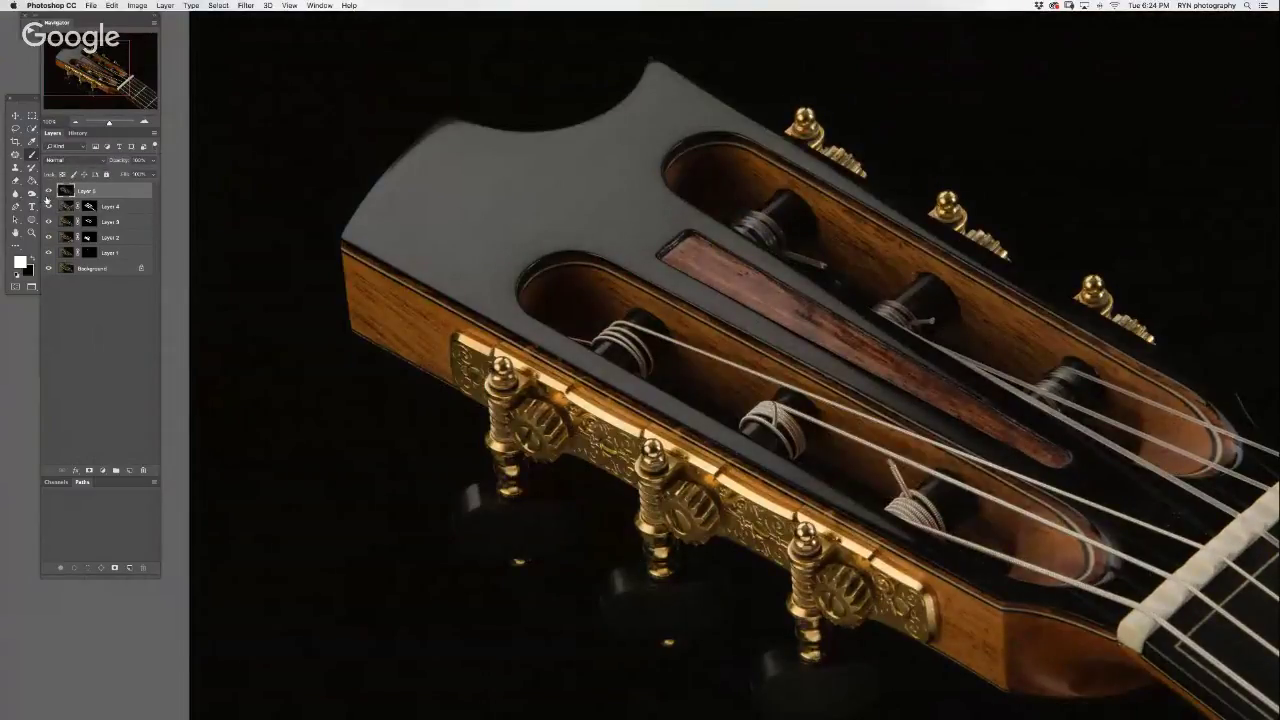
left_click(48, 192)
left_click(47, 196)
left_click(45, 200)
left_click(47, 193)
left_click(48, 192)
left_click_drag(497, 243, 217, 131)
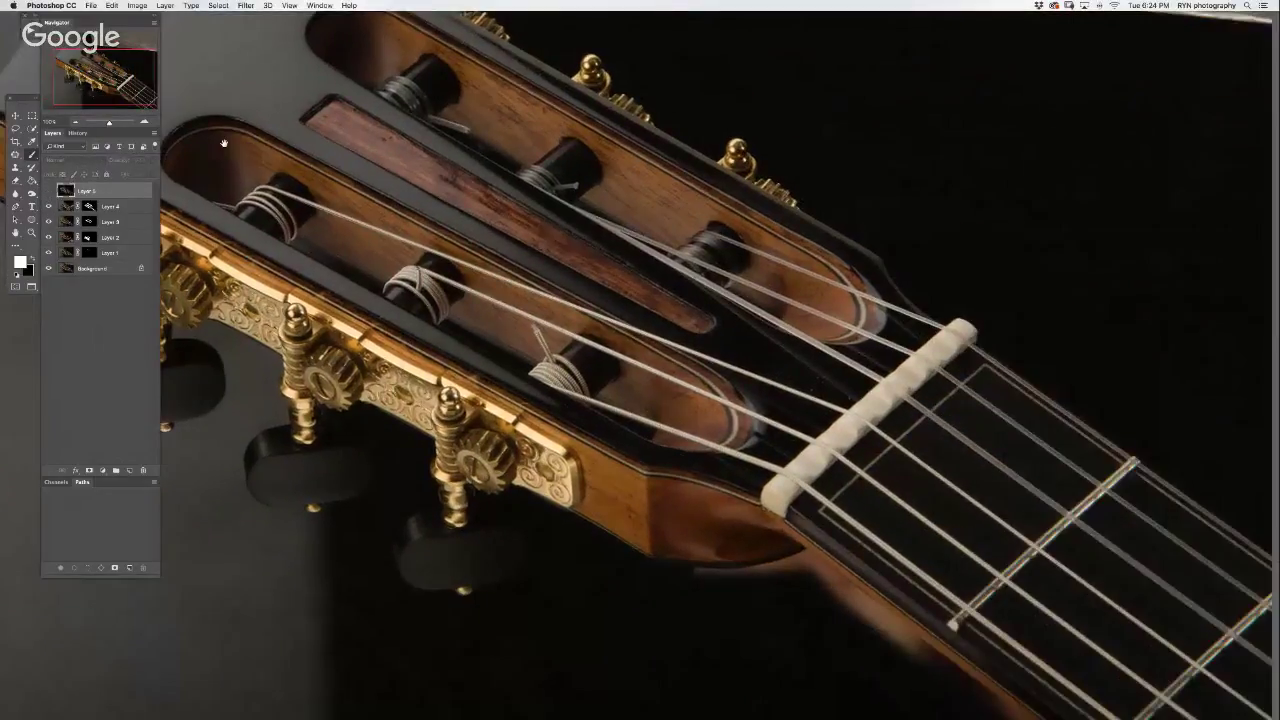
left_click(50, 192)
left_click(48, 192)
left_click(48, 192)
left_click(48, 192)
left_click(48, 192)
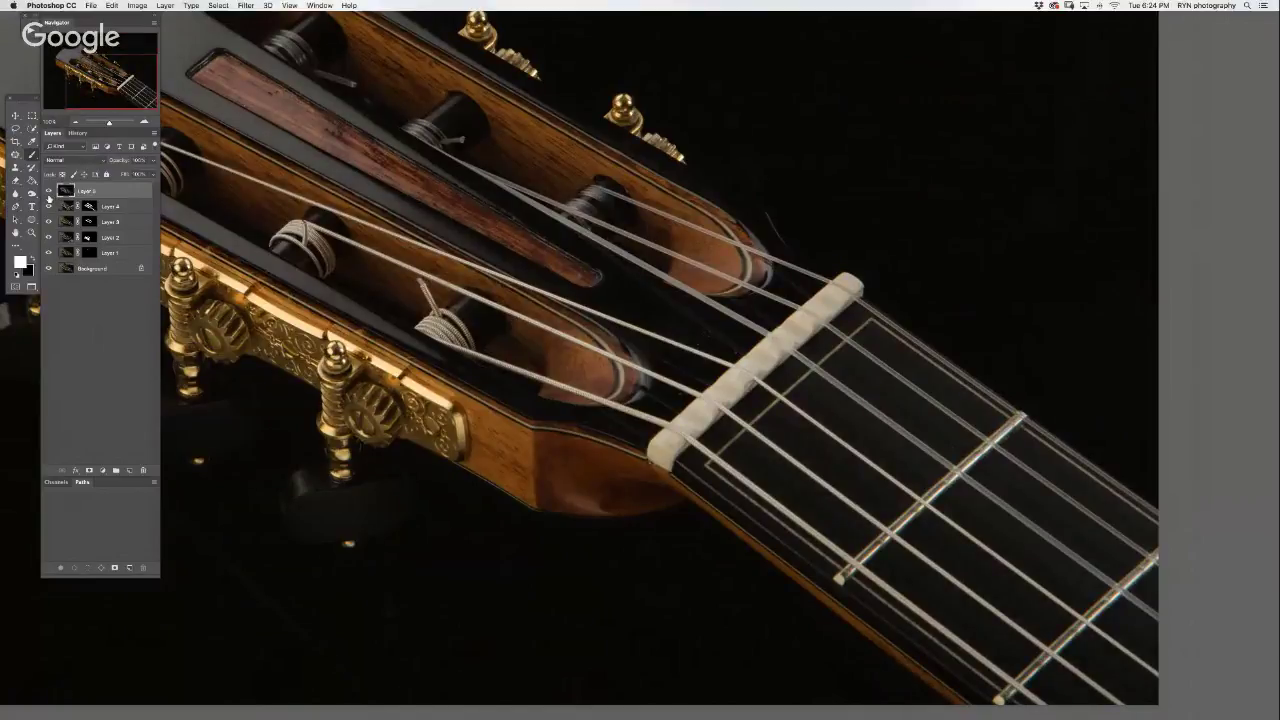
- Add an inverted mask to Layer 5, paint it onto the fretboard near the nut, keeping the neck's lower edge undarkened
left_click(89, 470)
key("x")
key("x")
key("x")
key("ctrl+i")
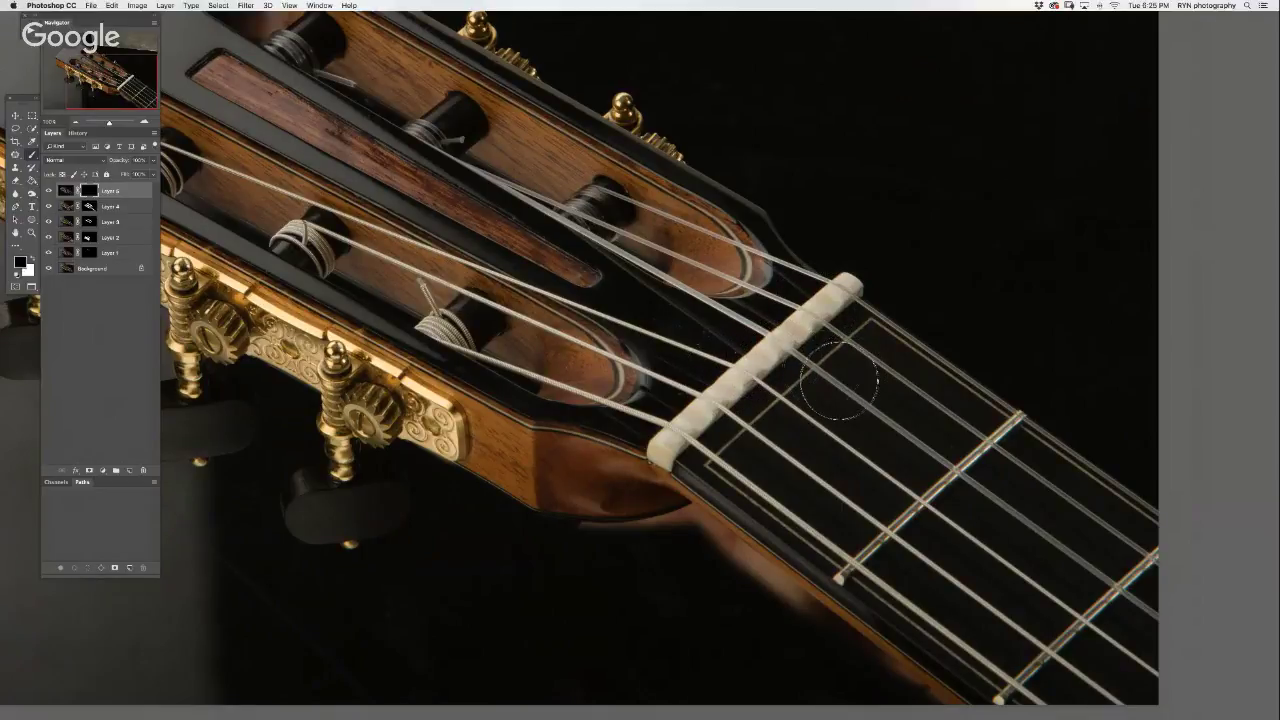
key("x")
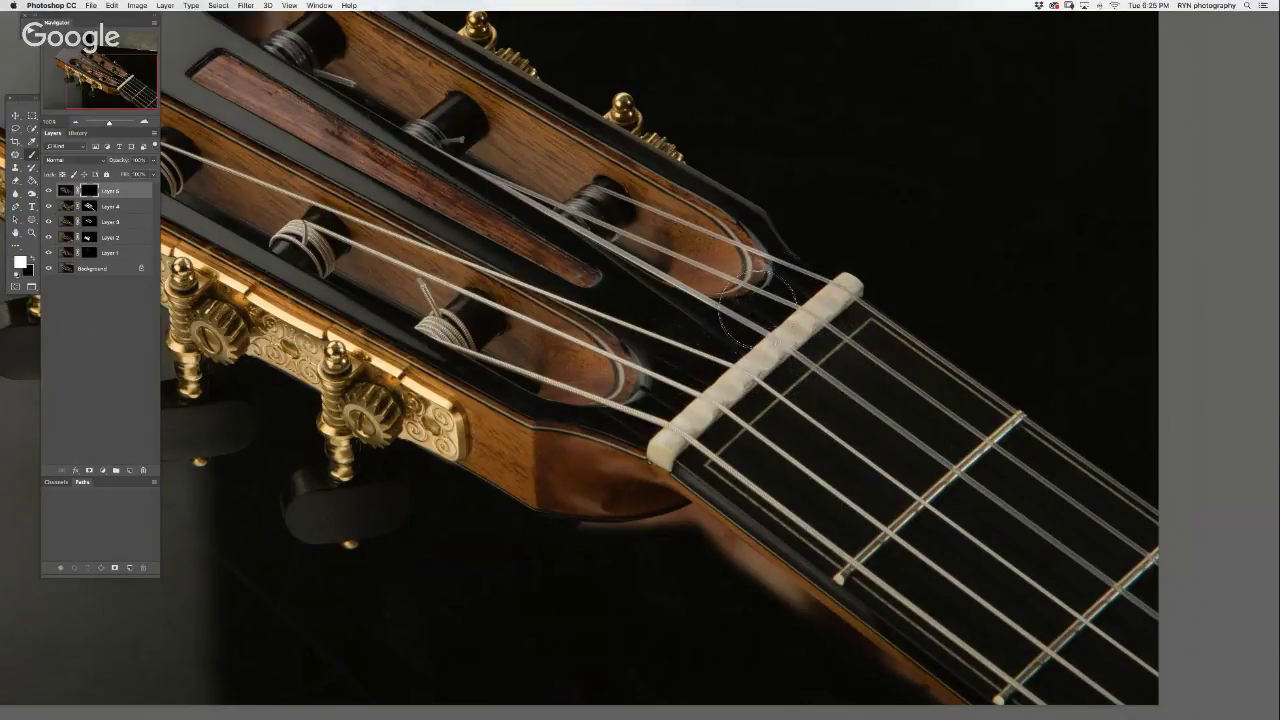
mouse_move(760, 345)
left_mouse_down()
mouse_move(795, 500)
mouse_move(993, 446)
mouse_move(860, 528)
left_mouse_up()
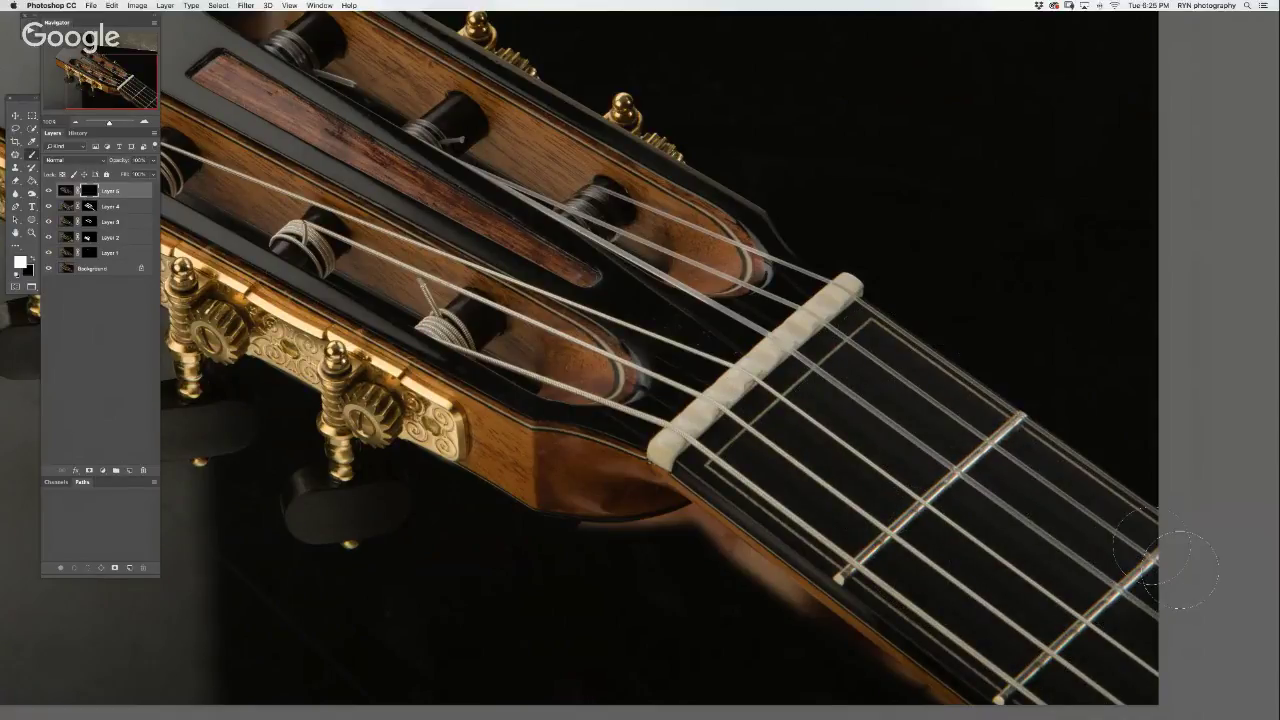
key("x")
left_click_drag(660, 505, 858, 657)
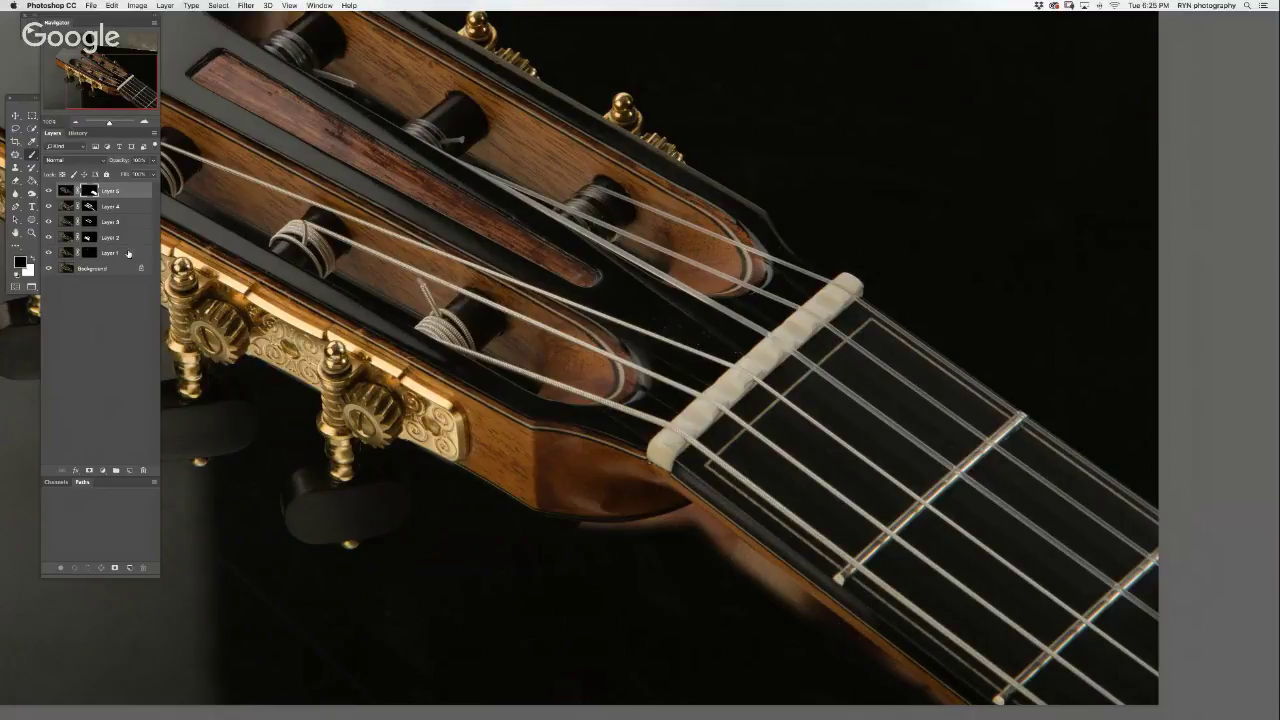
- Zoom out to the full photo, create Layer 6, and brush a soft white stroke at the upper left
left_click(75, 122)
scroll(530, 306, "up", 2)
scroll(530, 306, "left", 3)
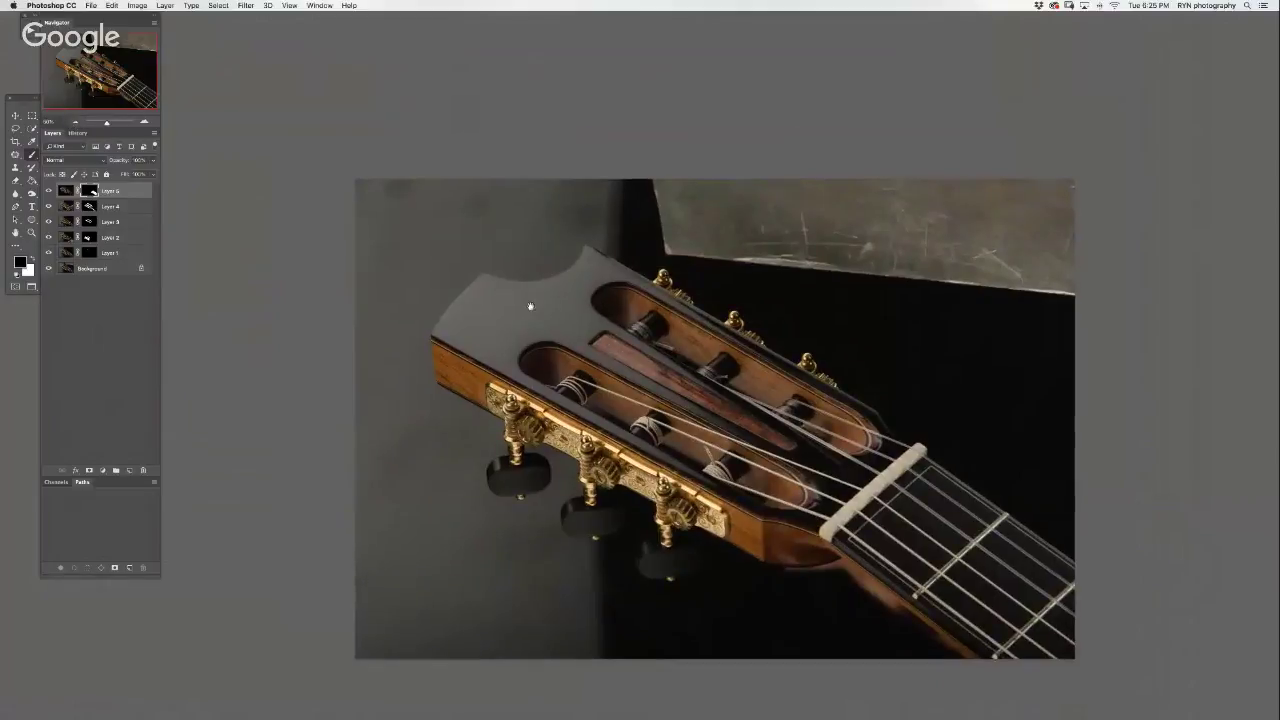
left_click(129, 470)
key("x")
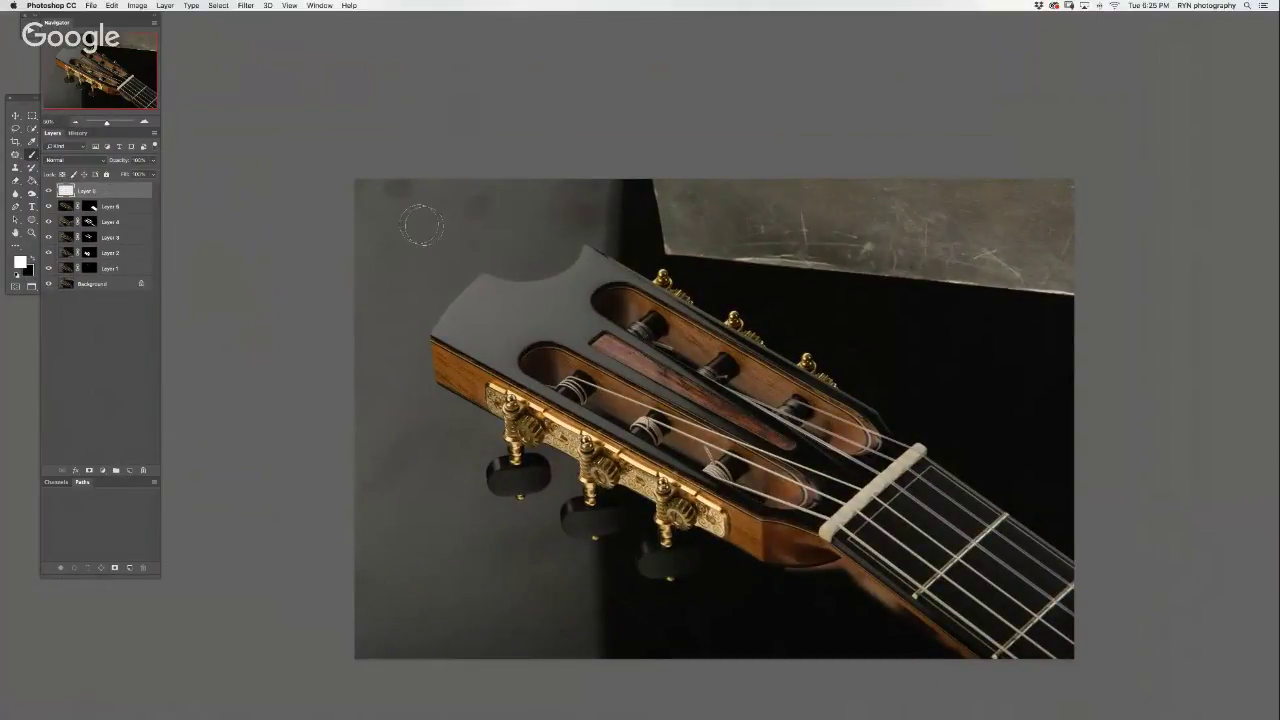
left_click_drag(448, 228, 404, 227)
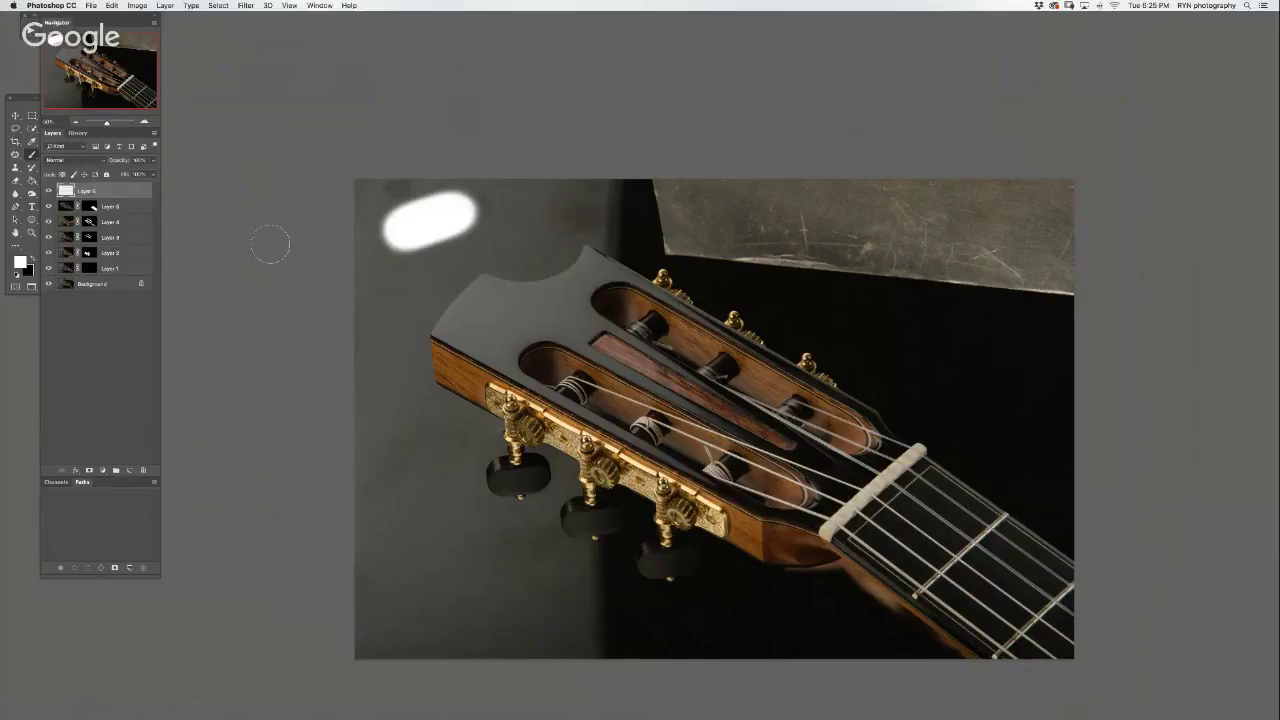
- Close the angled headstock photo after cycling its screen view
key("f")
key("f")
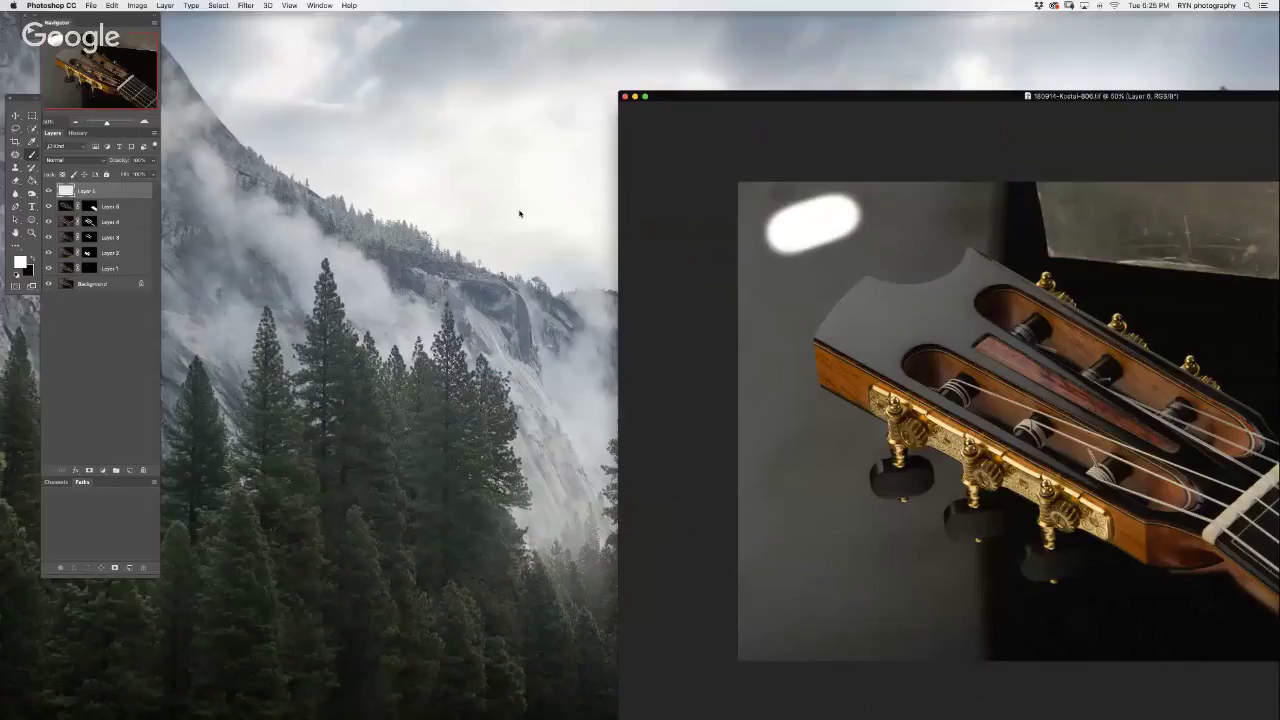
left_click_drag(728, 97, 313, 92)
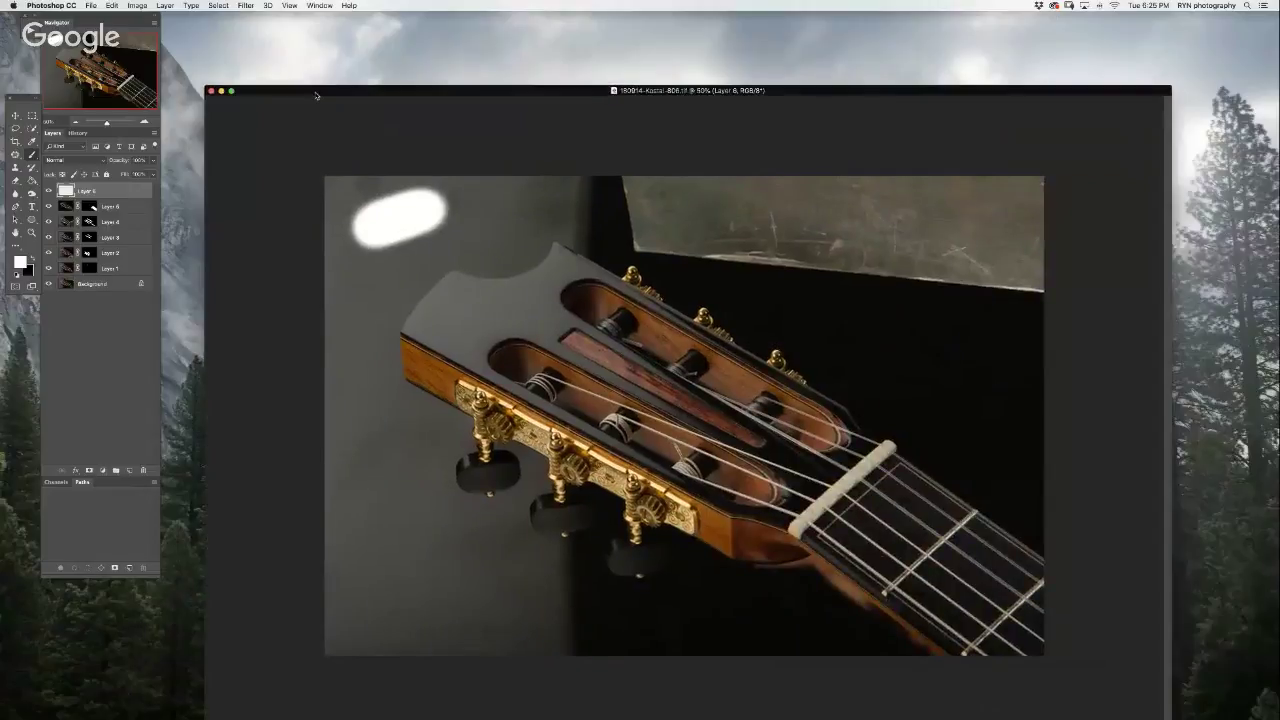
double_click(313, 92)
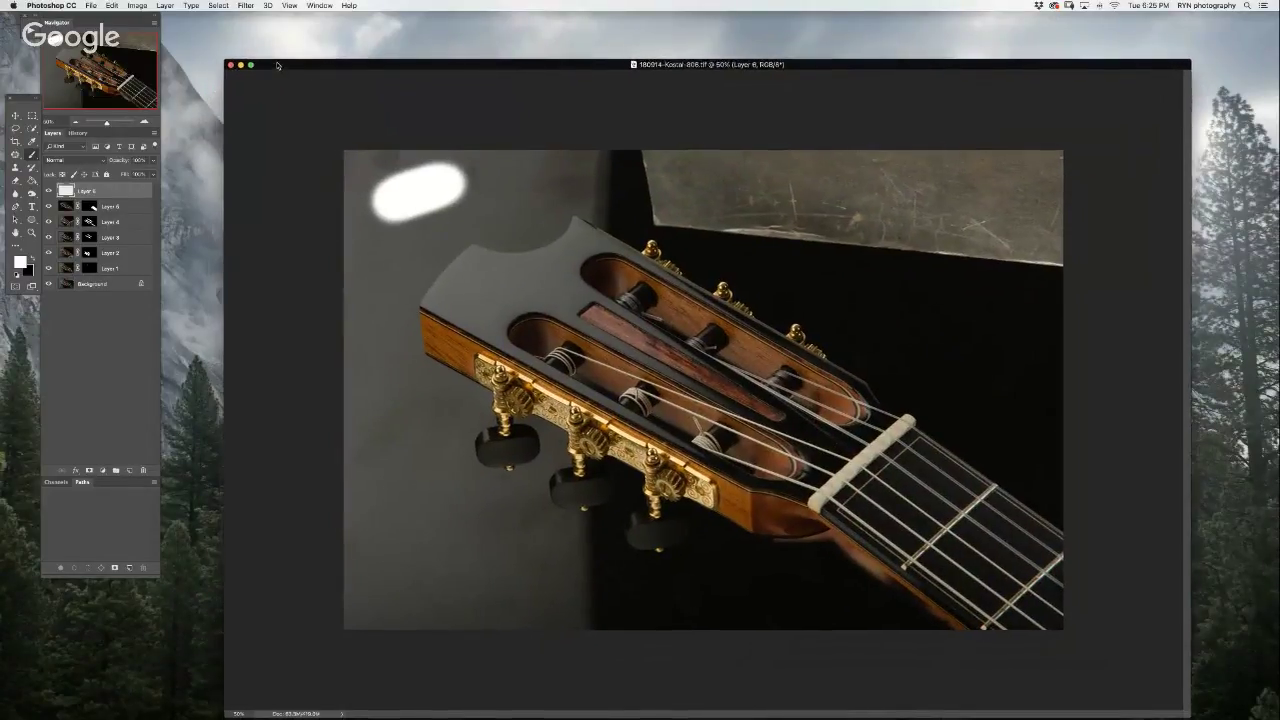
left_click_drag(227, 66, 239, 61)
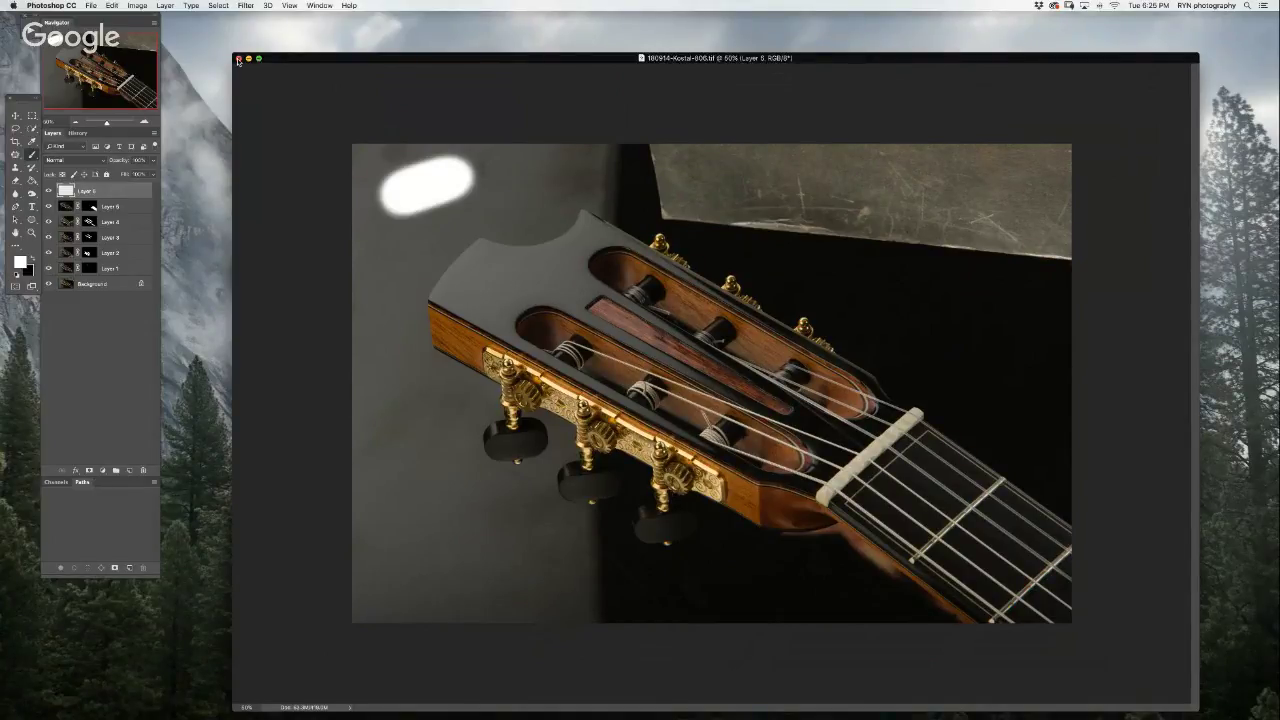
left_click(238, 59)
- Bring the panels back, reposition the guitar document window and zoom toward the neck
key("super+q")
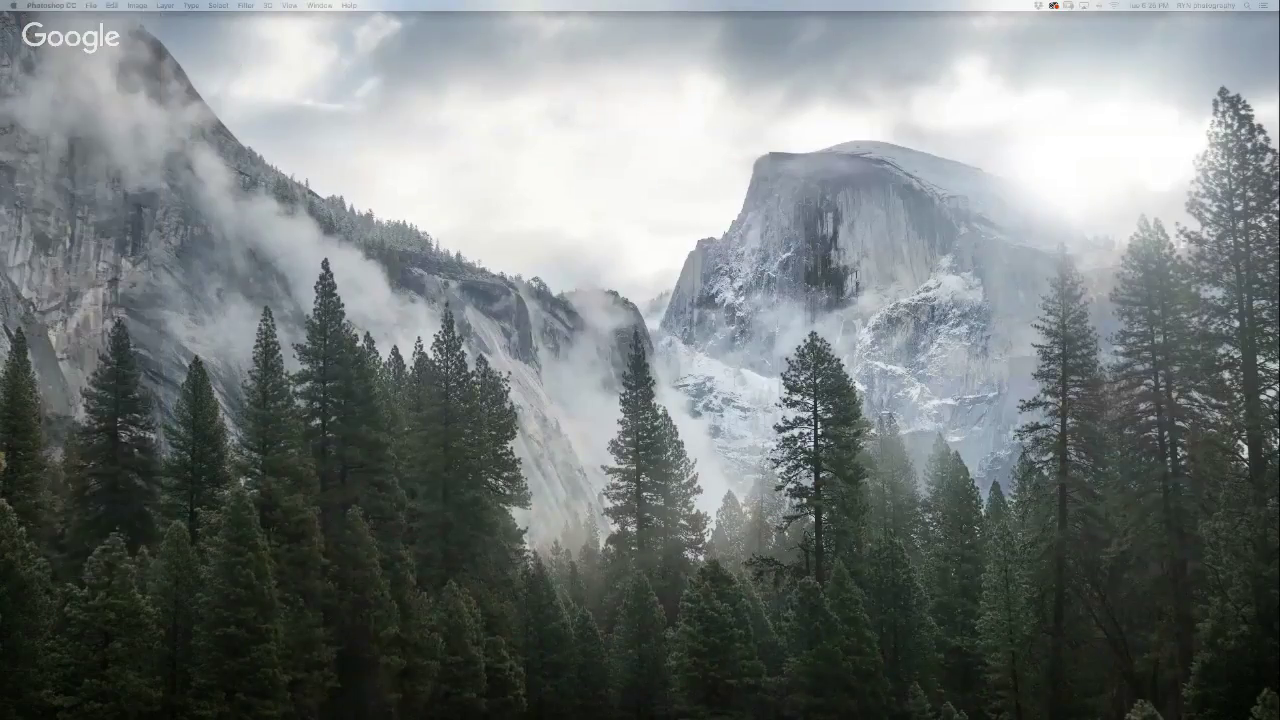
key("Tab")
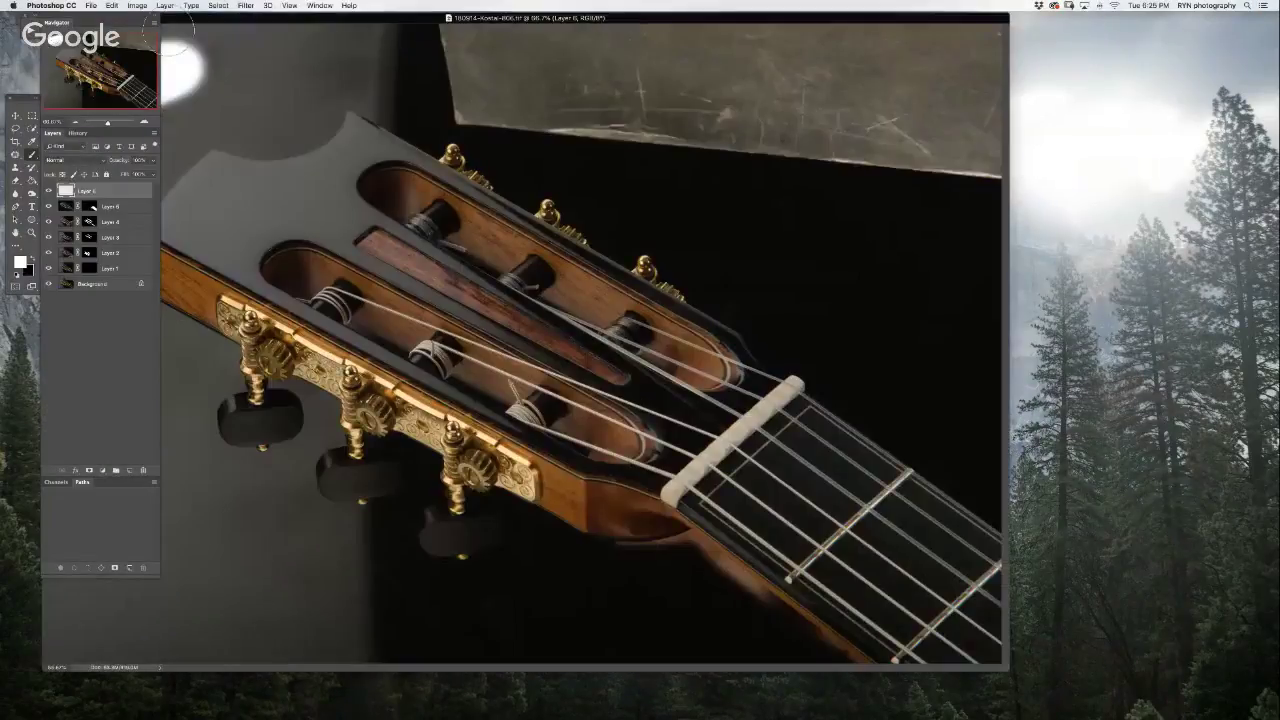
left_click_drag(187, 20, 470, 80)
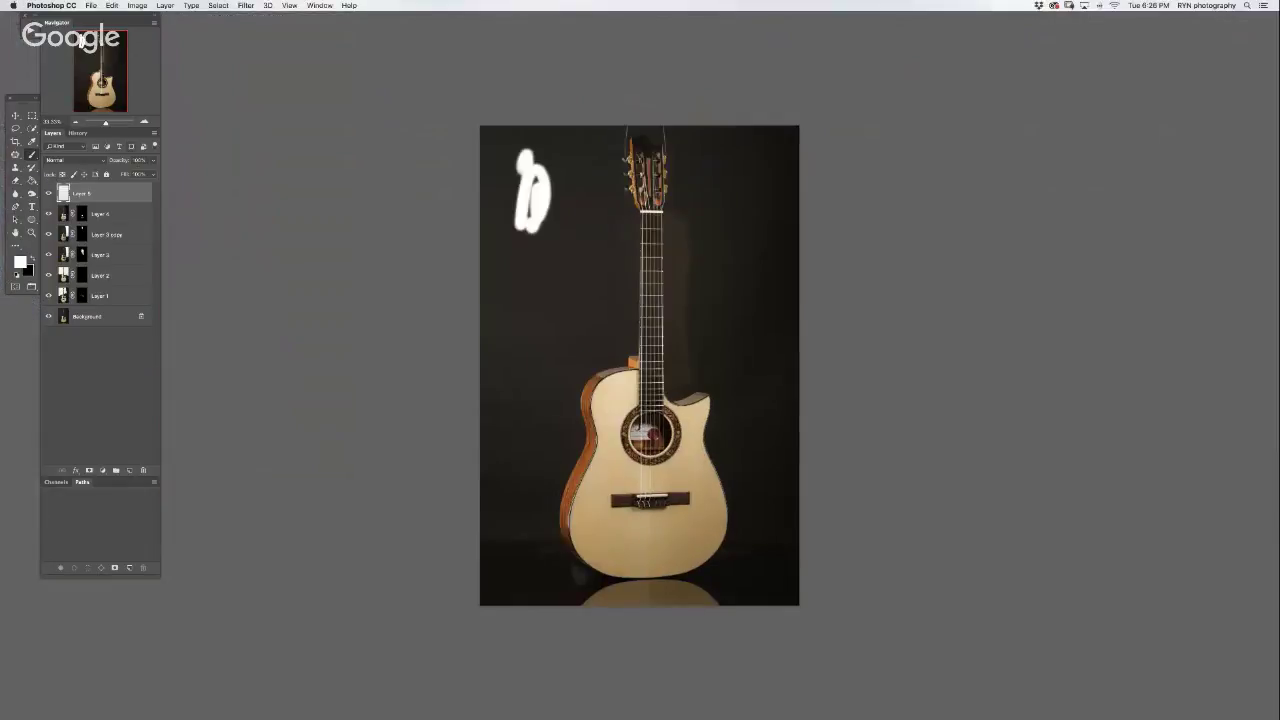
key("ctrl+plus")
key("ctrl+plus")
key("ctrl+plus")
key("ctrl+plus")
- Zoom in on the nut and start the Pen path at its top-right corner
left_click(109, 47)
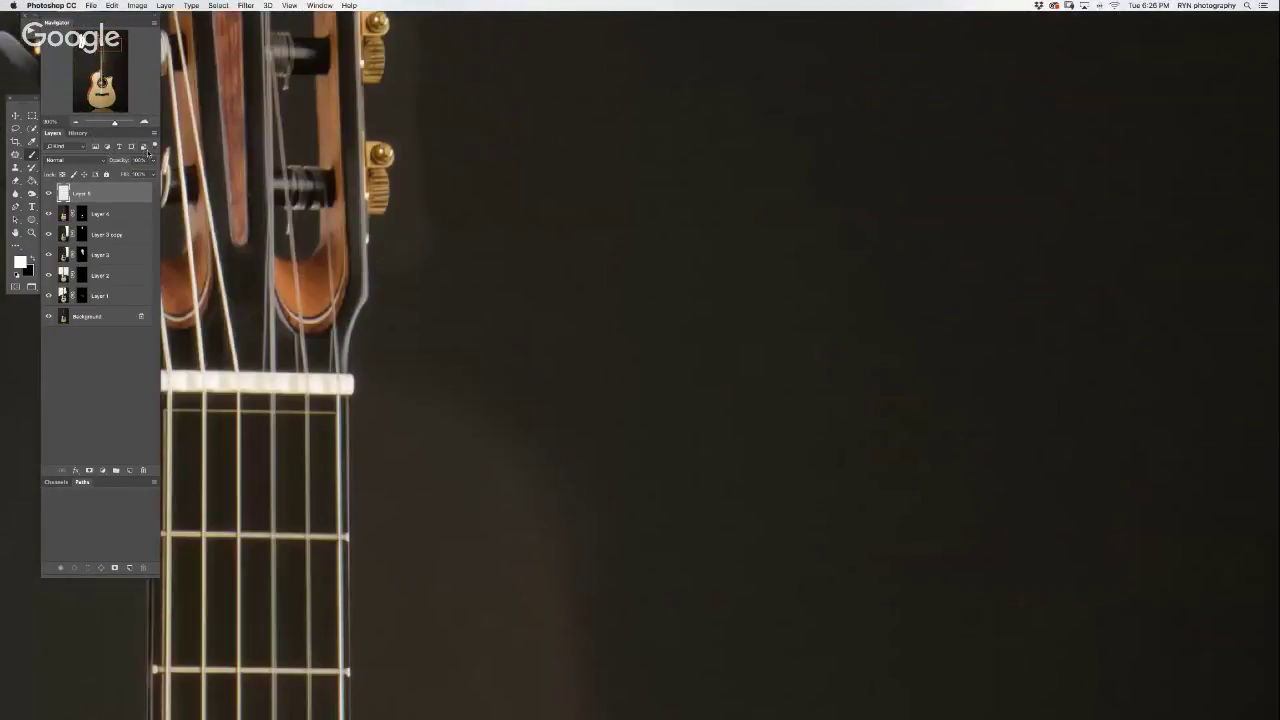
left_click(144, 121)
scroll(300, 377, "down", 3)
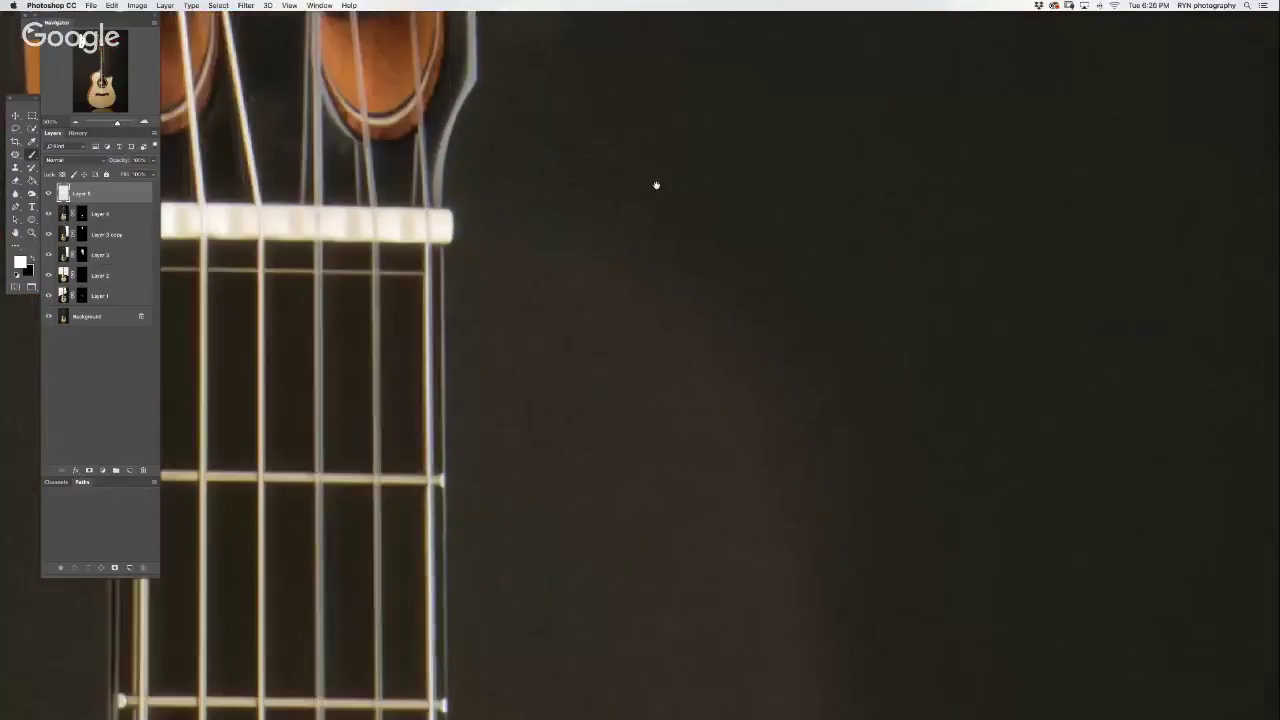
left_click(146, 121)
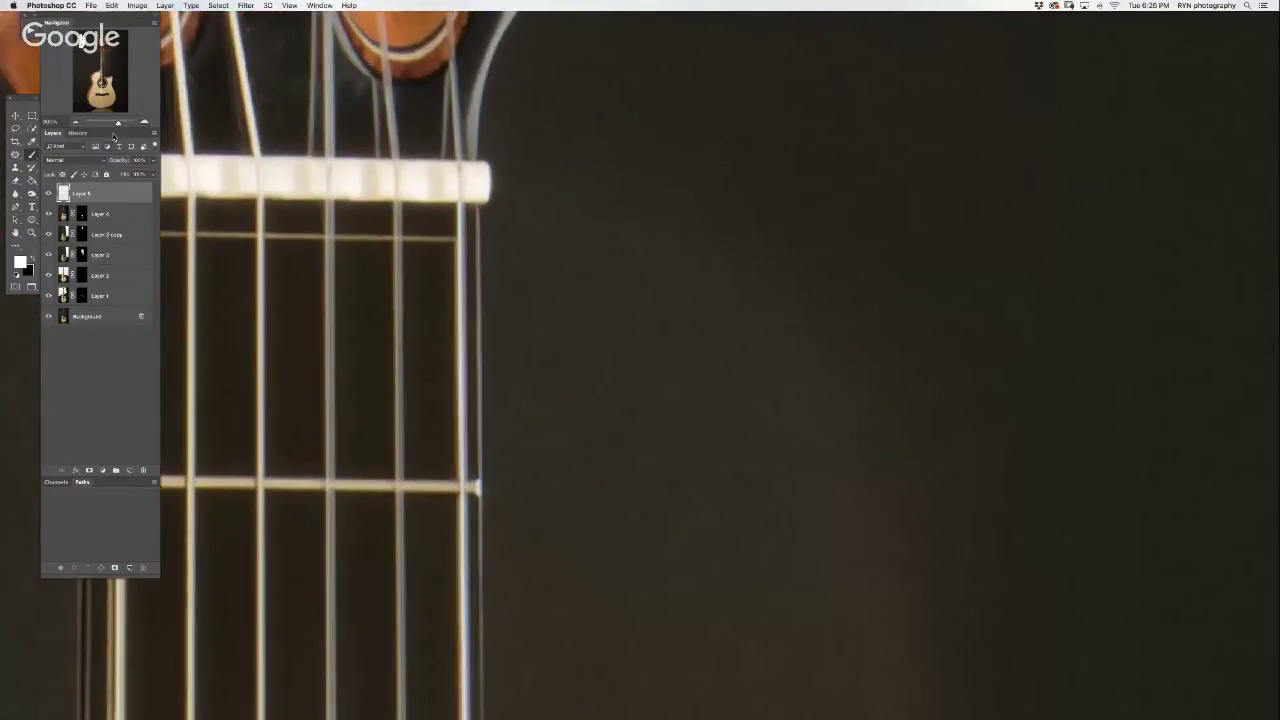
left_click(481, 327)
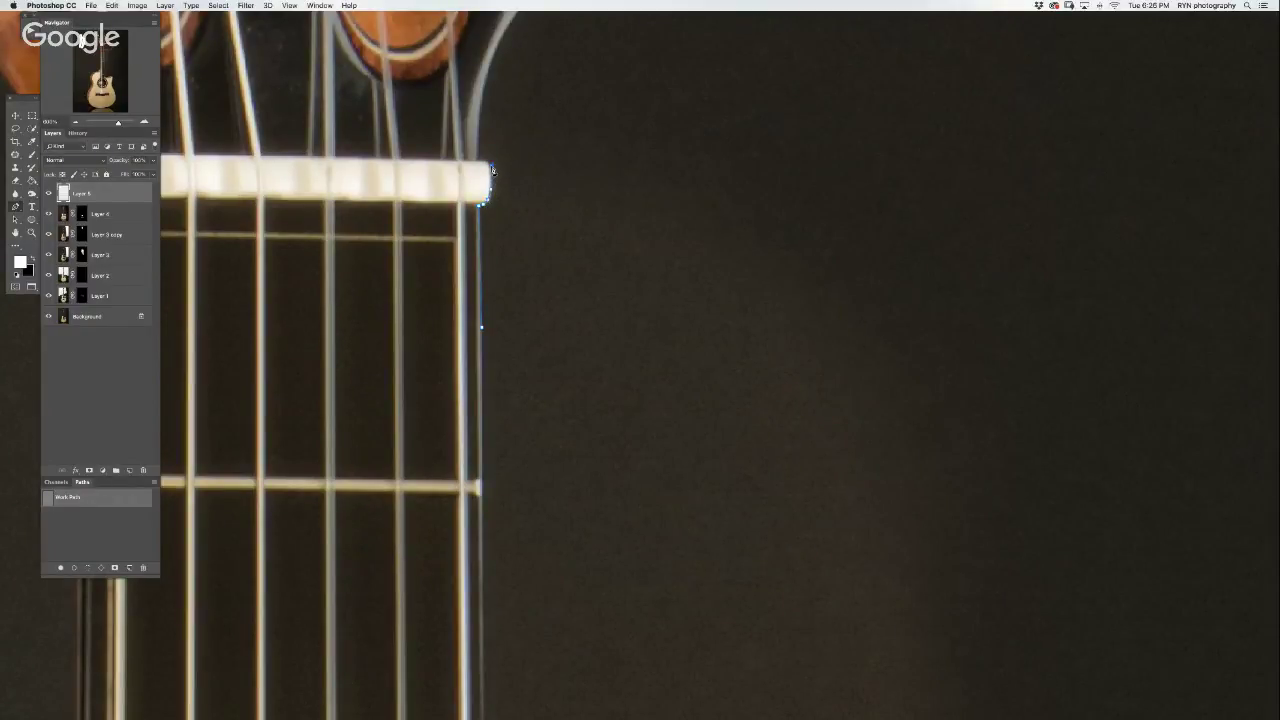
left_click_drag(484, 164, 481, 167)
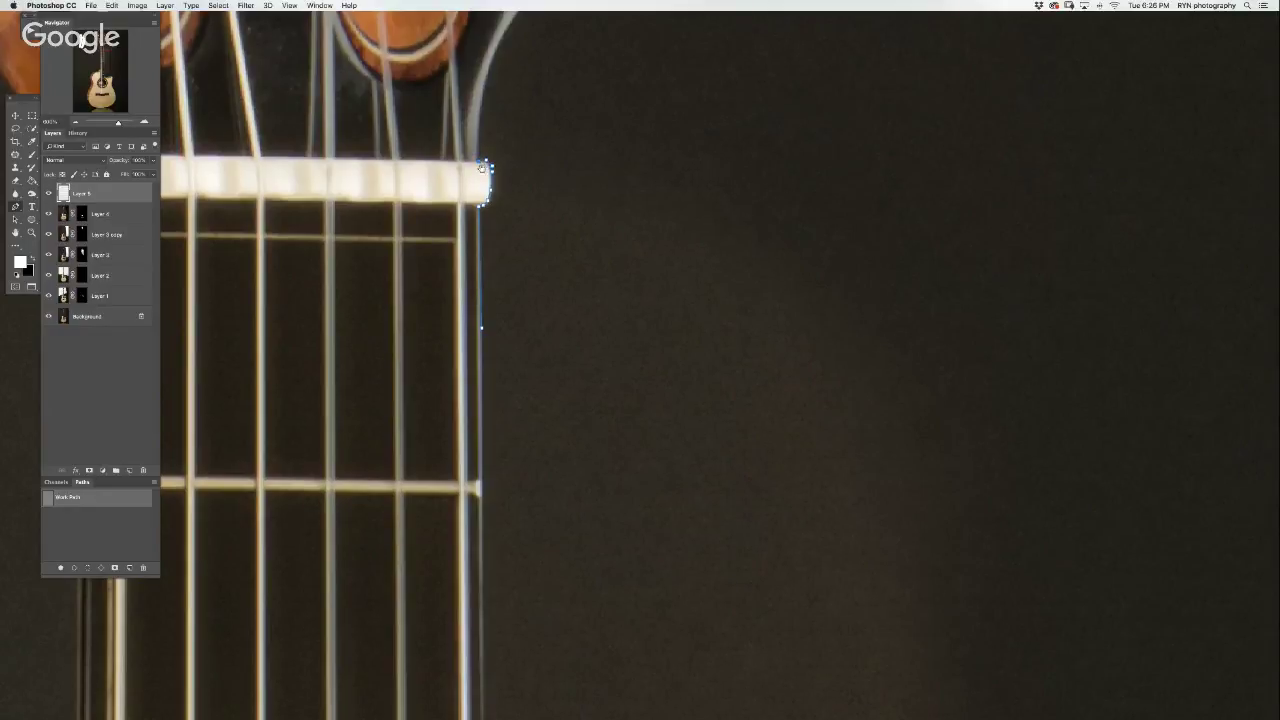
- Trace the path up the headstock's right edge and around the first tuner
scroll(481, 167, "up", 5)
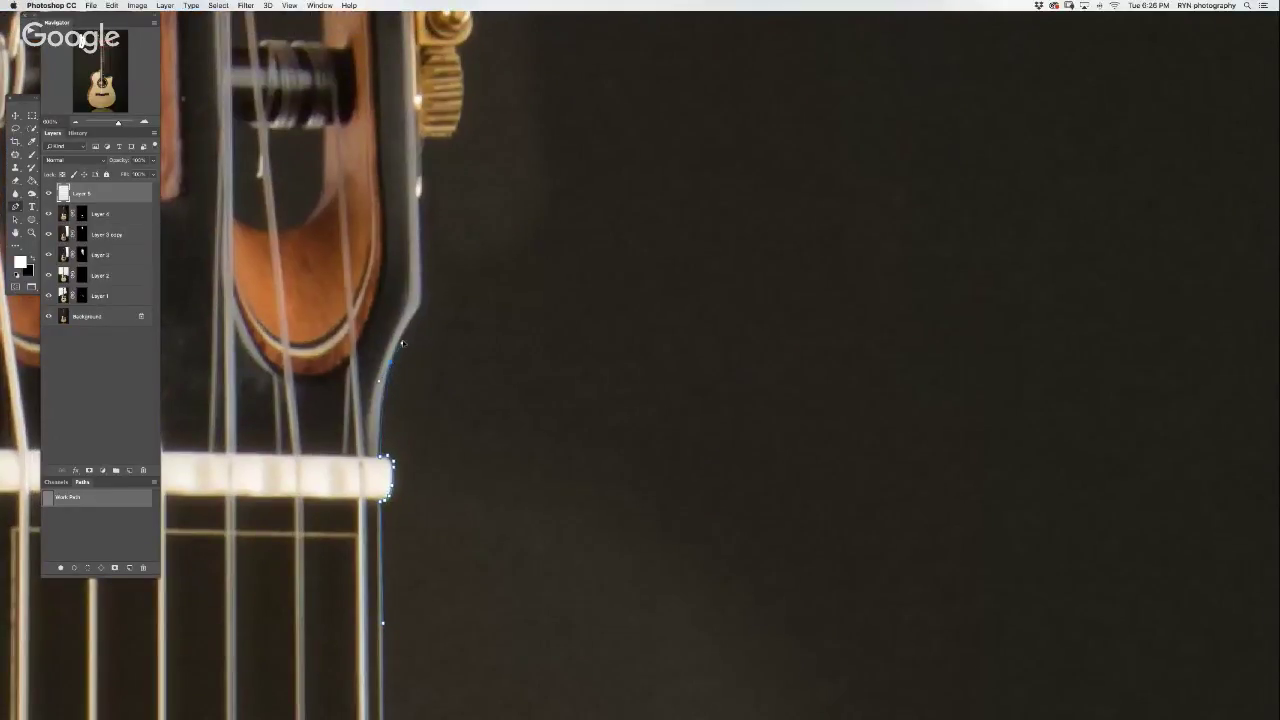
left_click(419, 311)
left_click(421, 205)
left_click(455, 139)
scroll(476, 150, "up", 5)
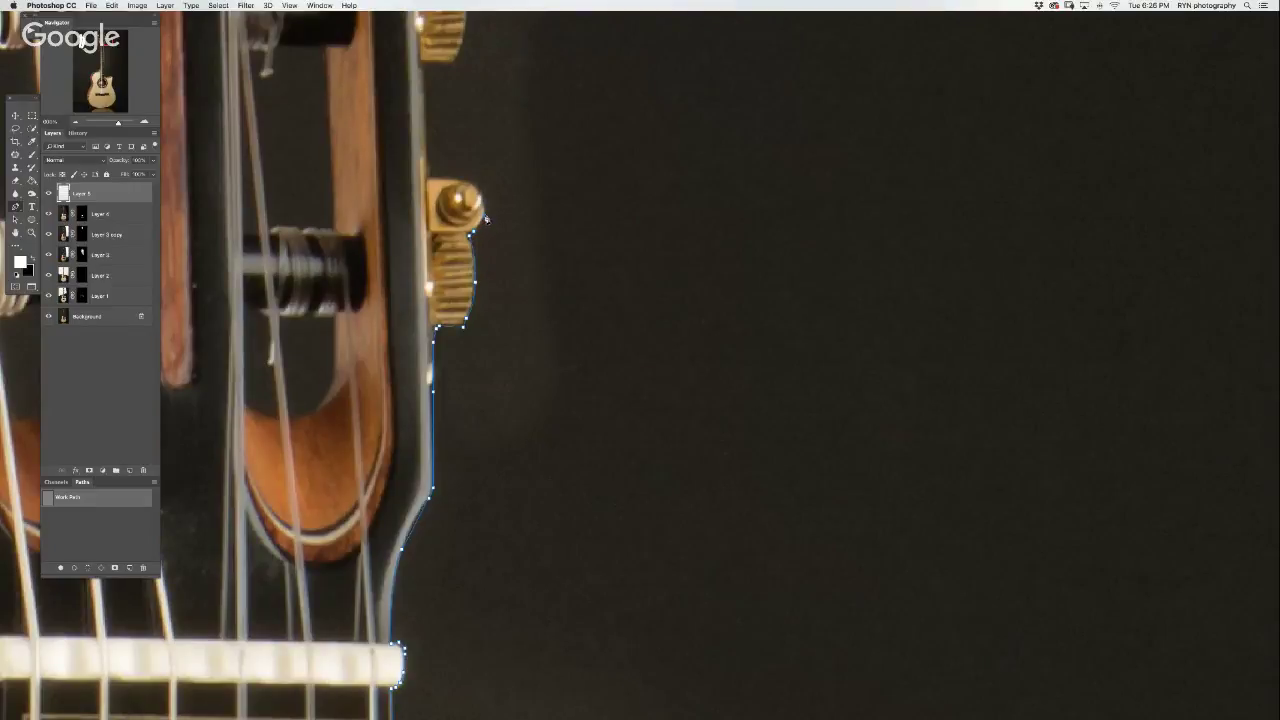
left_click(484, 212)
left_click(474, 186)
- Continue the path along the edge and around the upper tuner's curves
scroll(431, 183, "up", 5)
left_click(432, 307)
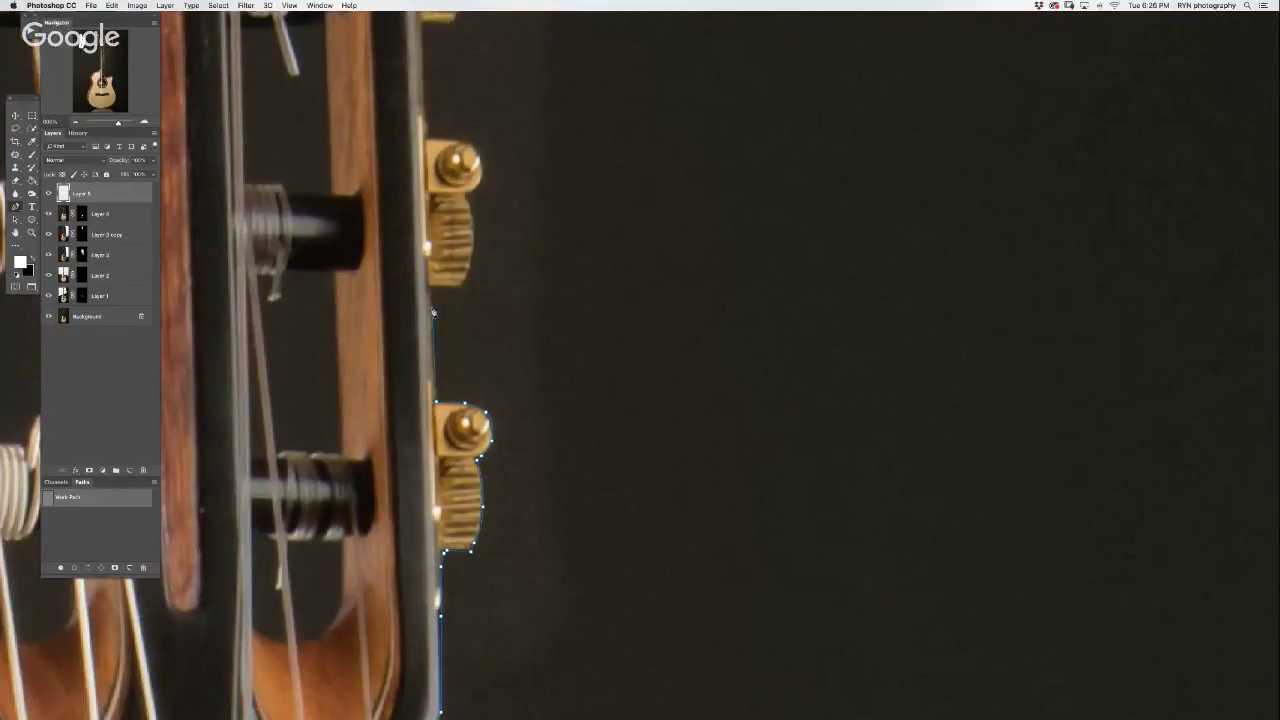
left_click(459, 290)
mouse_move(474, 228)
left_mouse_down()
mouse_move(483, 158)
mouse_move(454, 143)
left_mouse_up()
scroll(430, 145, "up", 5)
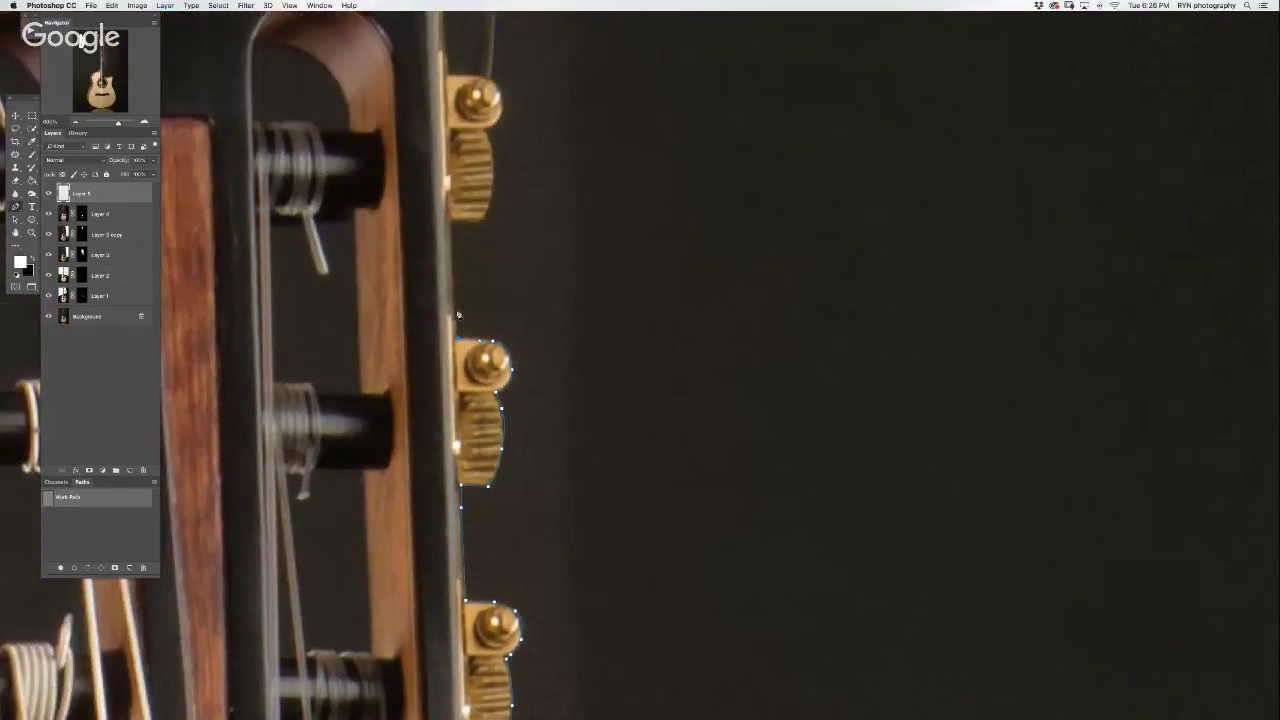
left_click(455, 303)
left_click_drag(453, 222, 475, 228)
- Trace around the tuner gear and up the edge to the headstock's top corner
scroll(474, 300, "up", 3)
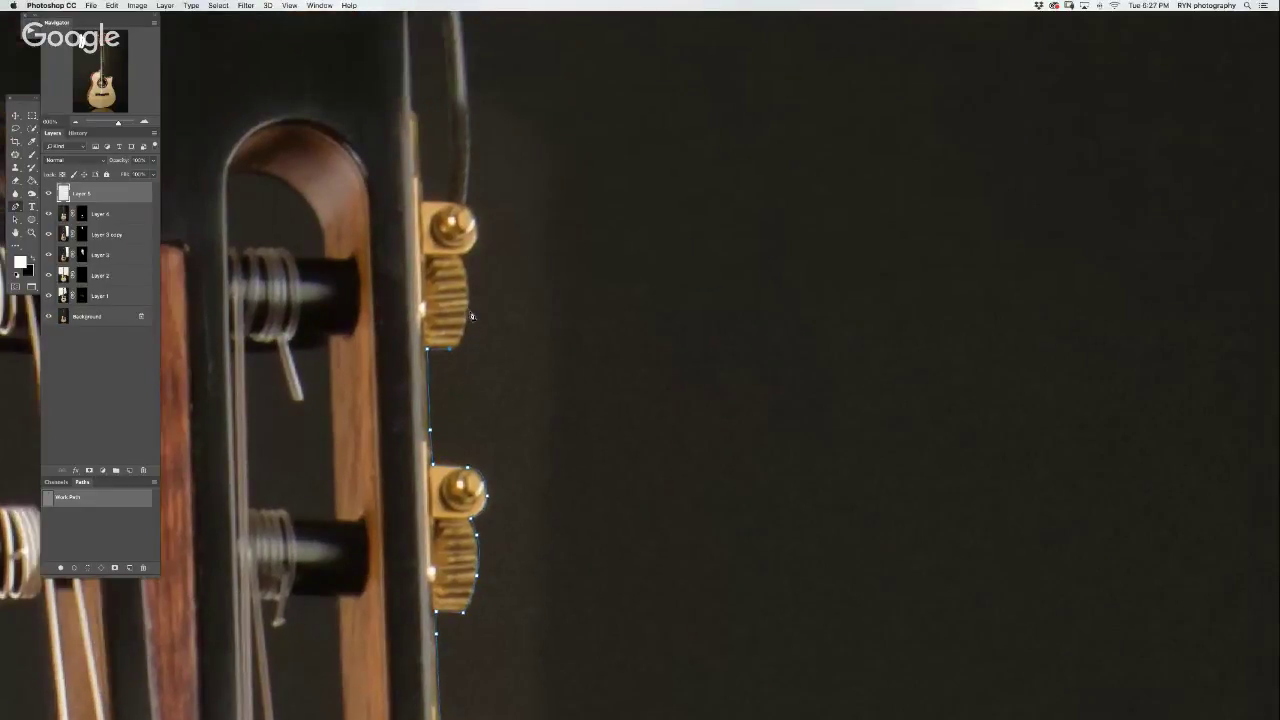
left_click(465, 352)
left_click_drag(473, 263, 481, 232)
left_click(425, 205)
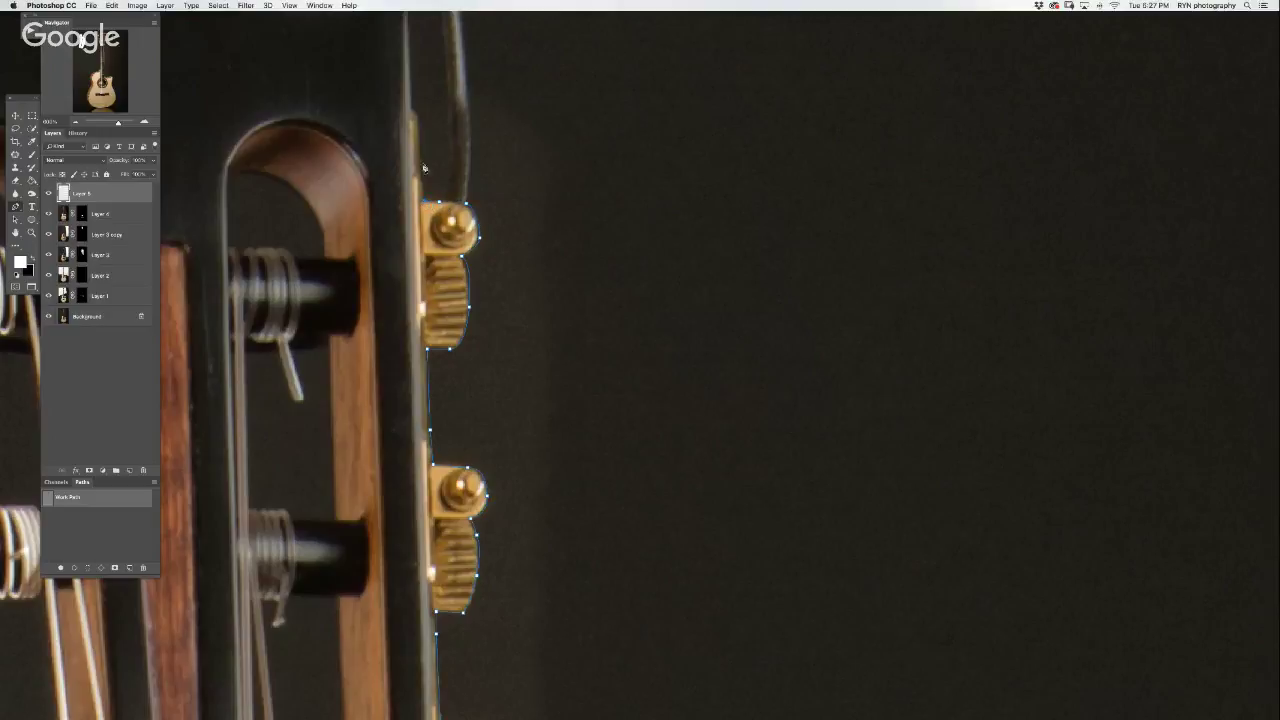
left_click(420, 113)
left_click_drag(411, 101, 461, 411)
left_click(457, 352)
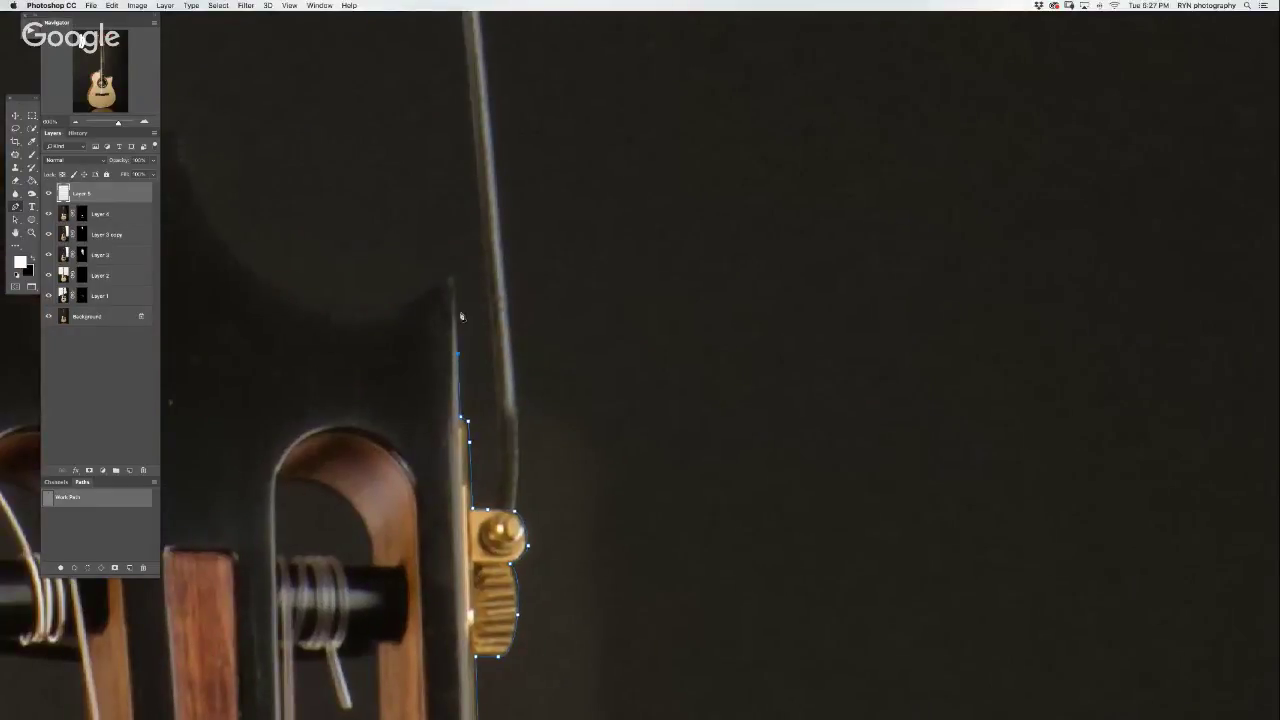
left_click(453, 279)
left_click(446, 279)
scroll(535, 357, "left", 6)
scroll(535, 357, "up", 2)
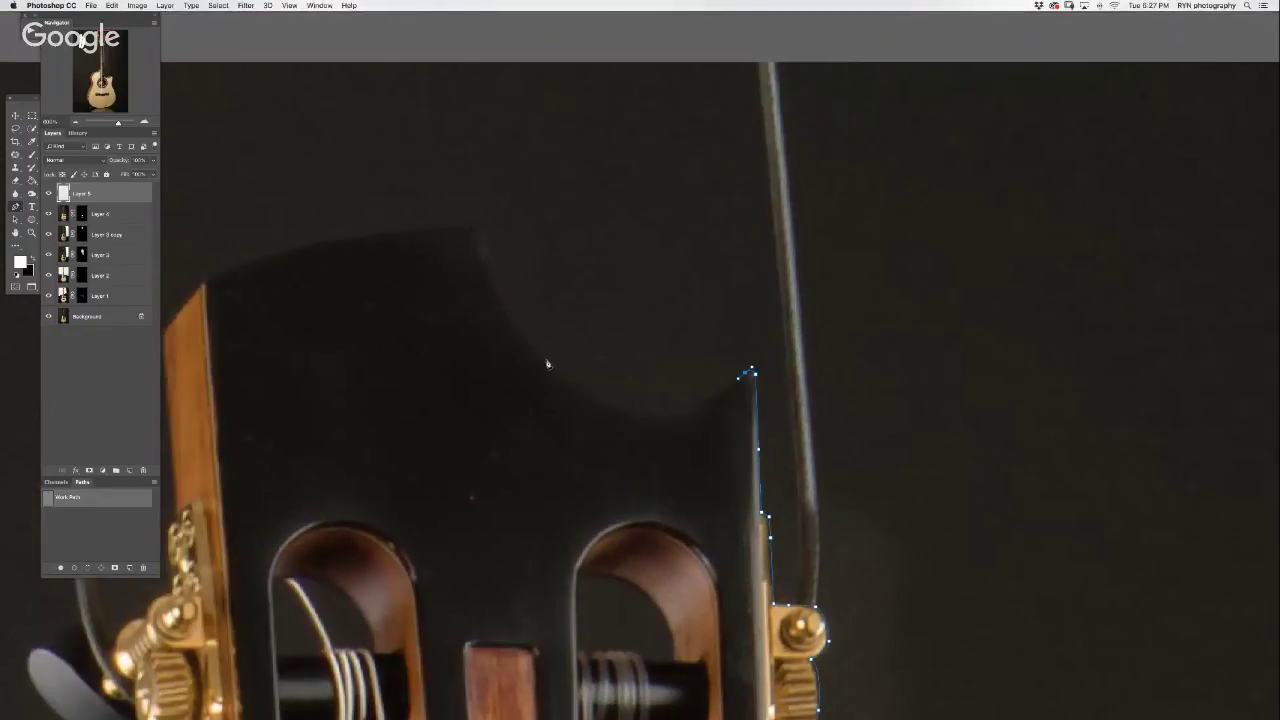
- Curve the path across the headstock's scooped top to its top-left corner, then down the left edge
mouse_move(546, 360)
left_mouse_down()
mouse_move(453, 255)
mouse_move(477, 275)
left_mouse_up()
left_click(480, 229)
mouse_move(453, 219)
left_mouse_down()
mouse_move(572, 250)
mouse_move(685, 214)
left_mouse_up()
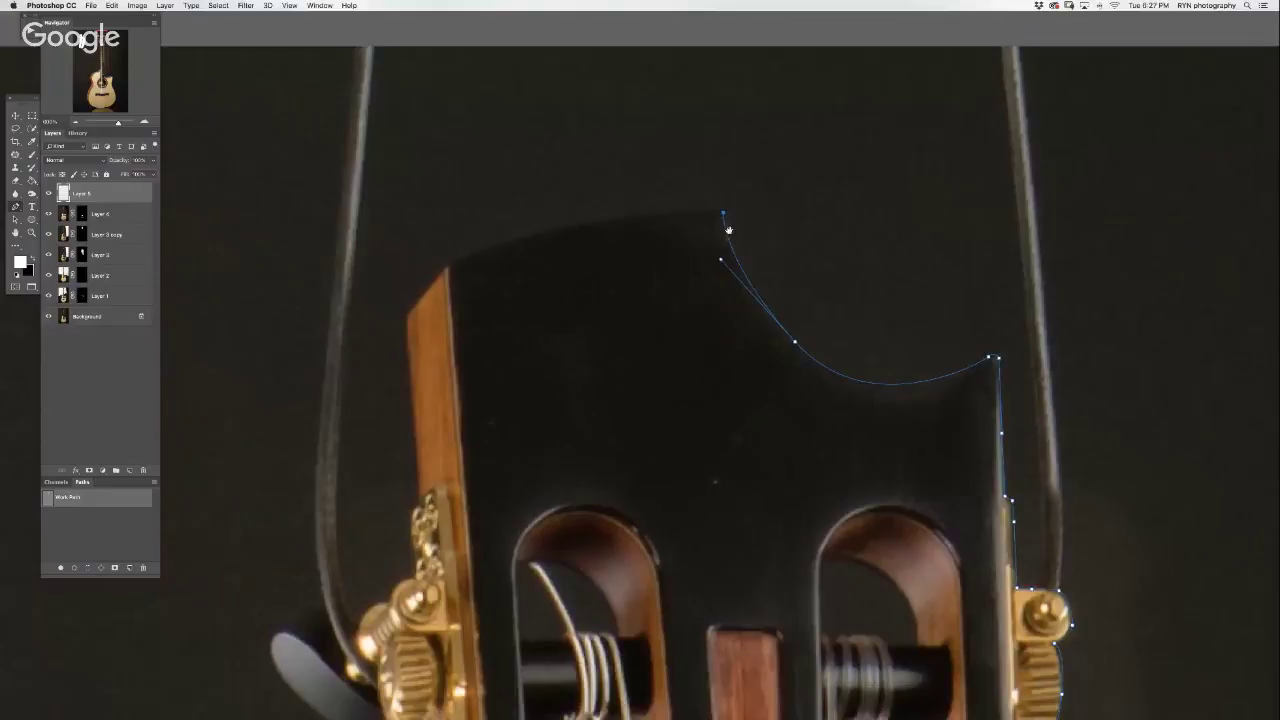
left_click_drag(607, 217, 533, 234)
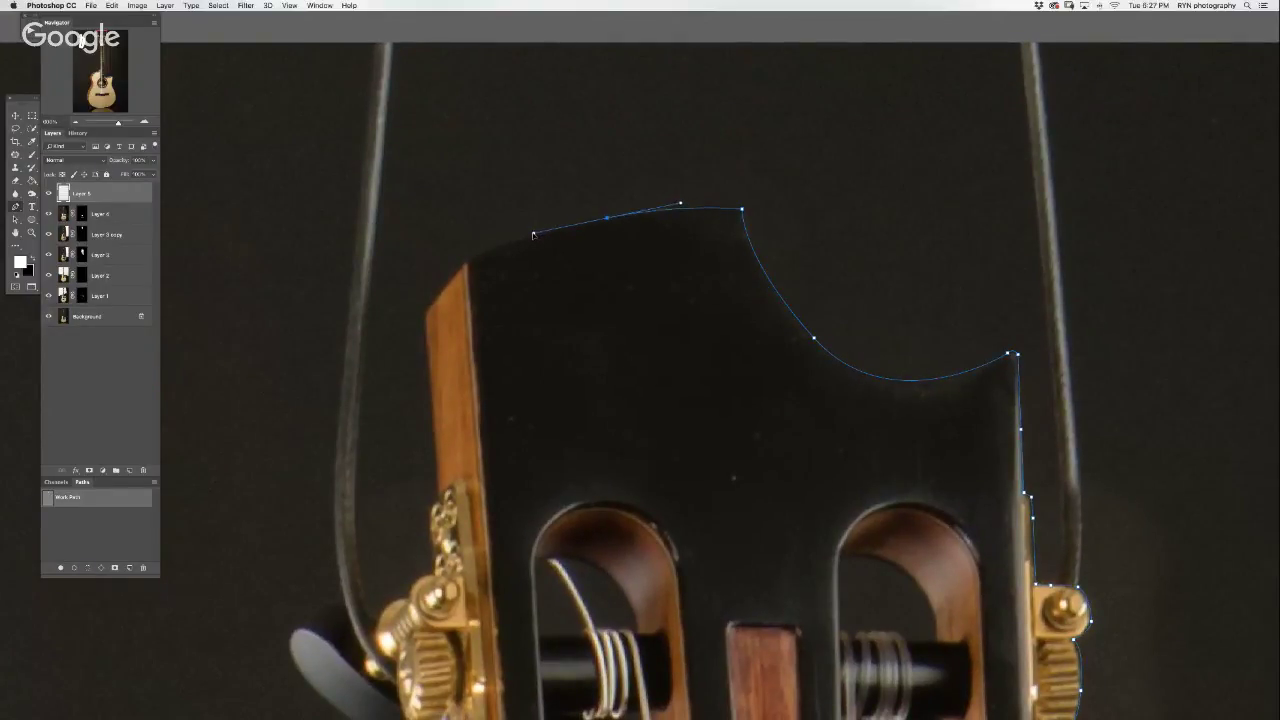
left_click(468, 263)
scroll(467, 270, "left", 5)
scroll(467, 270, "down", 3)
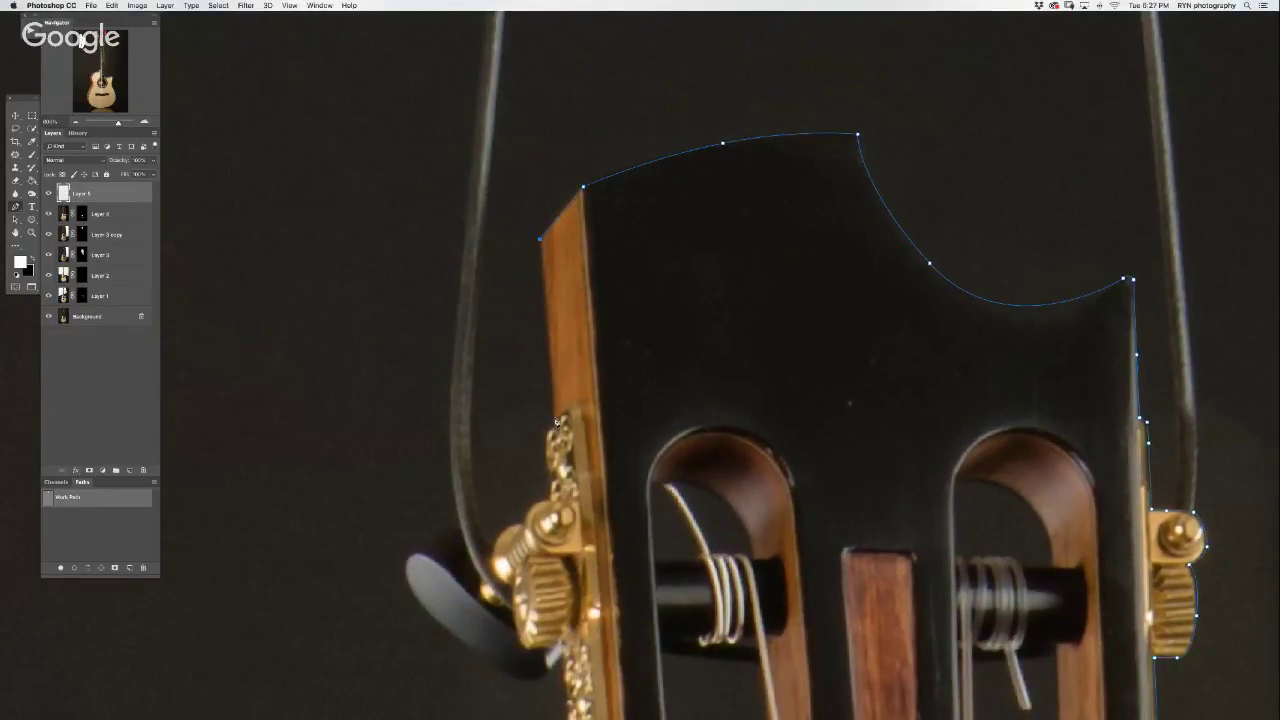
left_click(556, 424)
scroll(573, 213, "down", 5)
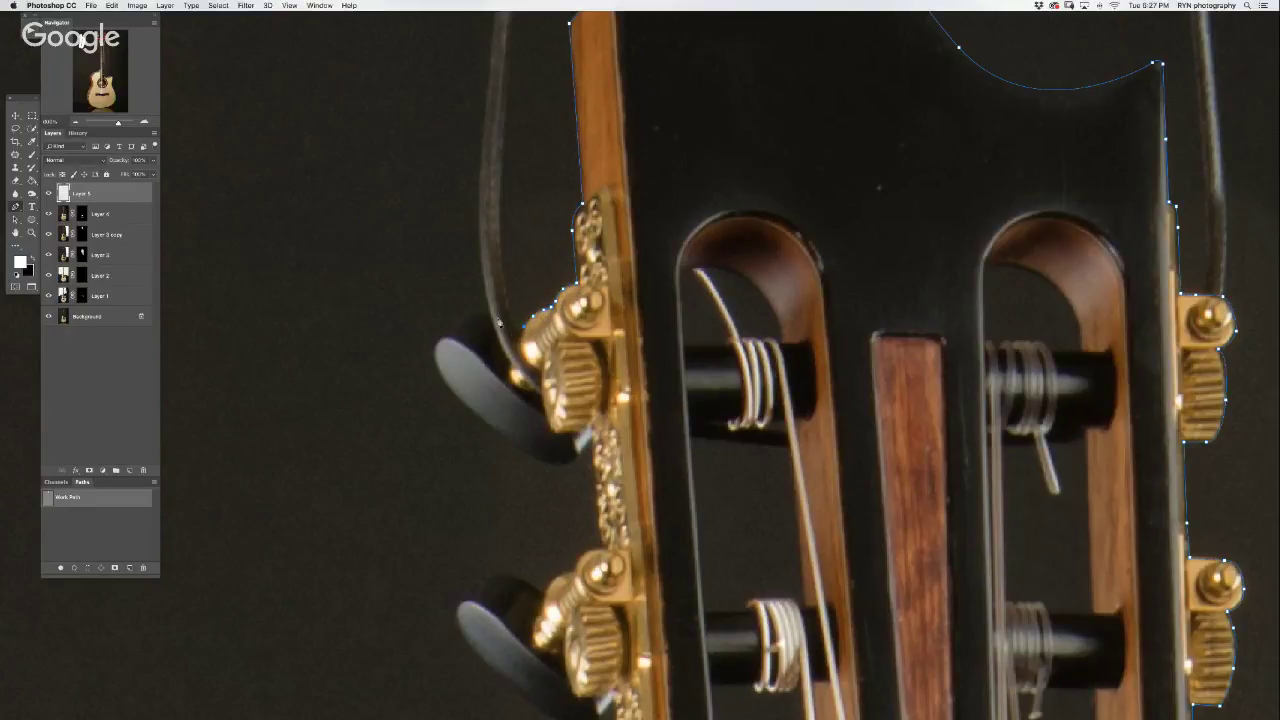
- Trace the path around the first left-side tuner and its button
left_click(487, 314)
left_click(474, 315)
left_click(442, 338)
left_click(426, 357)
left_click(454, 396)
left_click_drag(464, 397, 349, 264)
left_click(387, 305)
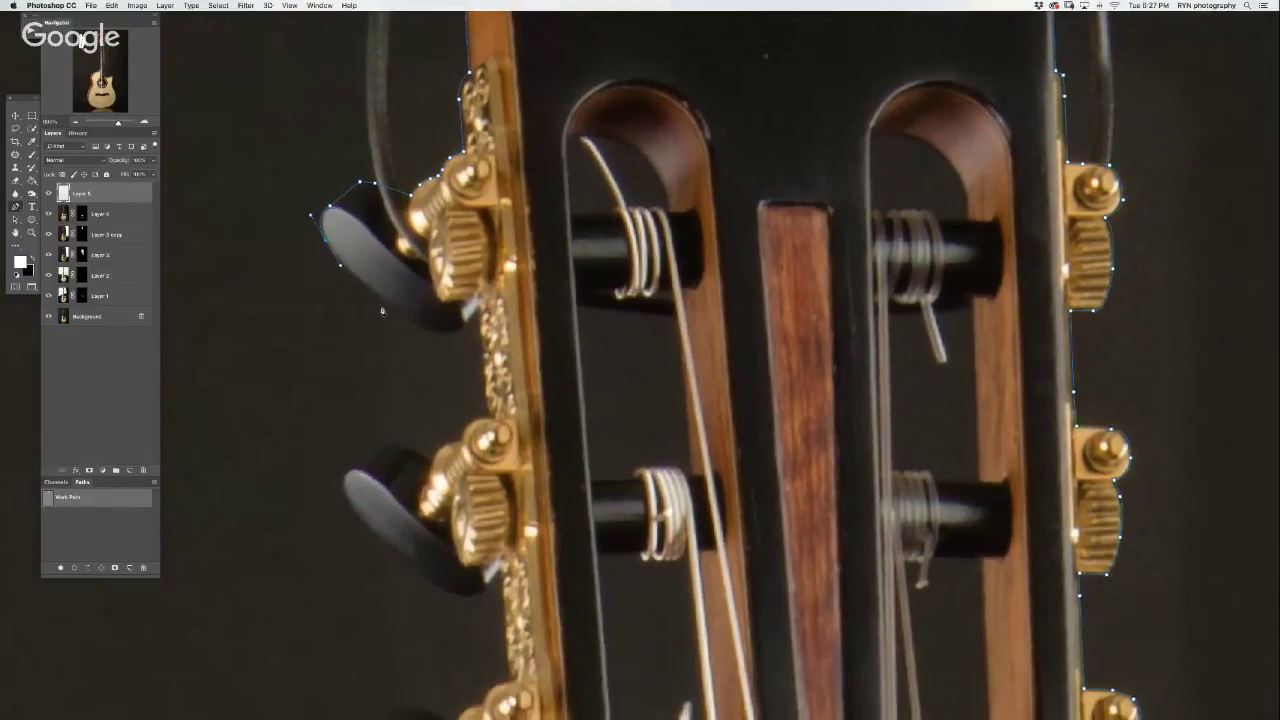
left_click(413, 322)
left_click_drag(465, 325, 480, 316)
- Continue the path around the remaining left tuner buttons and pegs
mouse_move(432, 465)
left_mouse_down()
mouse_move(575, 328)
mouse_move(522, 364)
left_mouse_up()
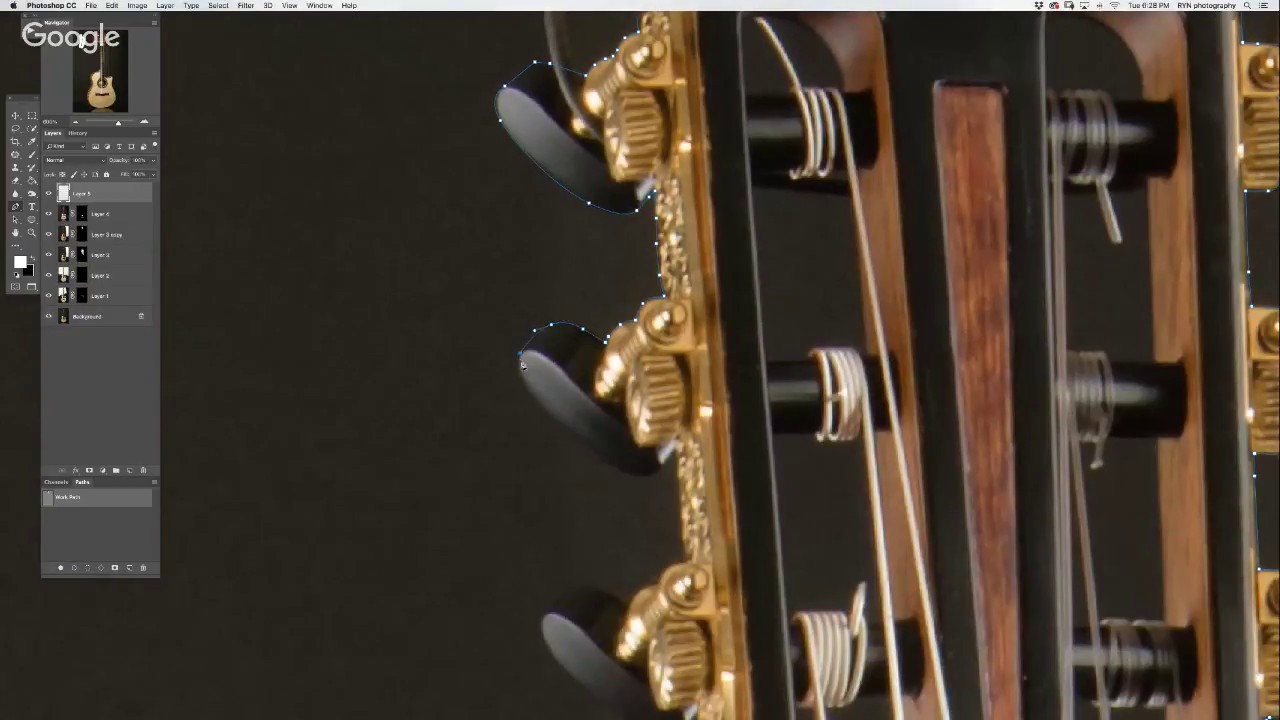
left_click_drag(548, 416, 457, 320)
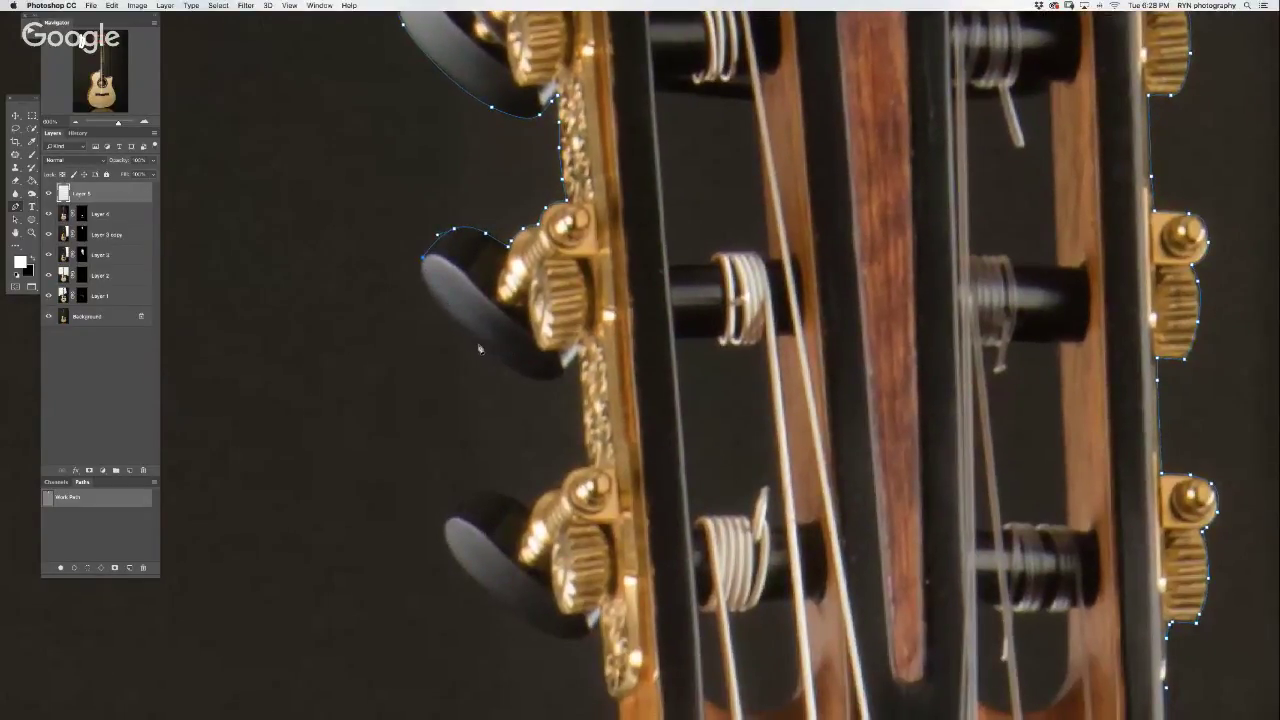
left_click_drag(518, 382, 563, 385)
left_click(563, 378)
left_click_drag(590, 468, 656, 320)
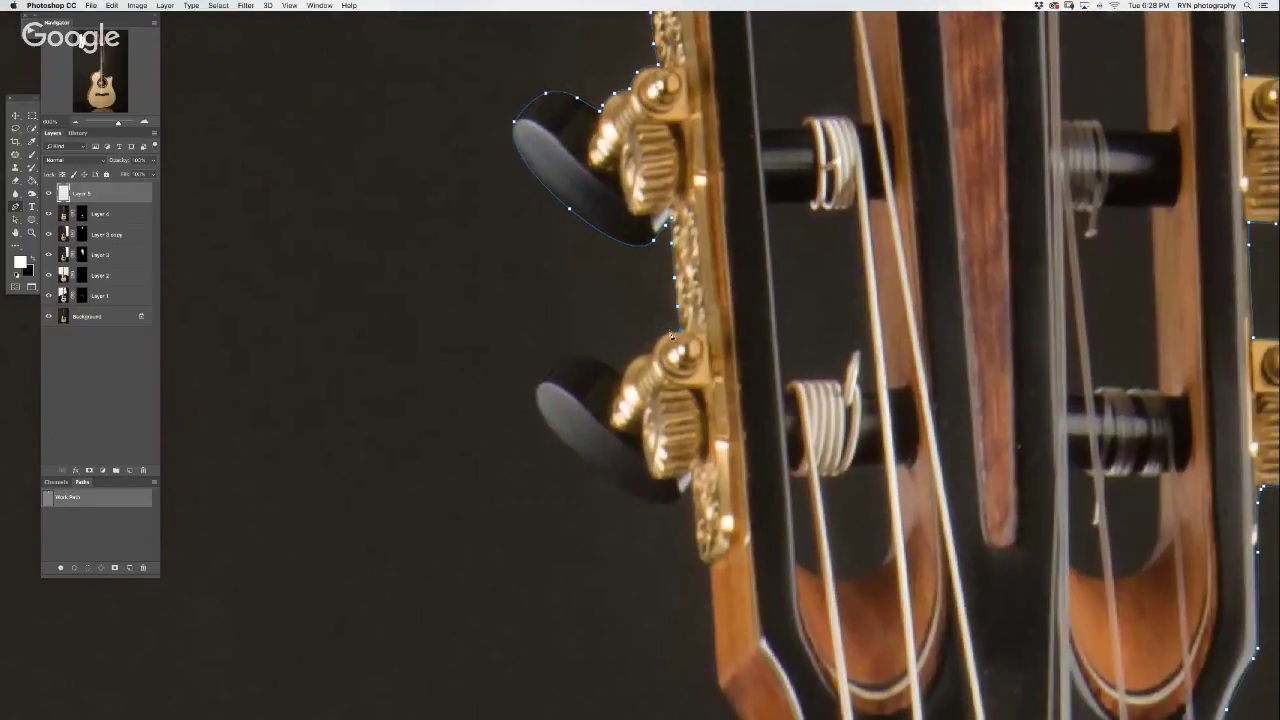
left_click(630, 362)
left_click_drag(599, 369, 675, 340)
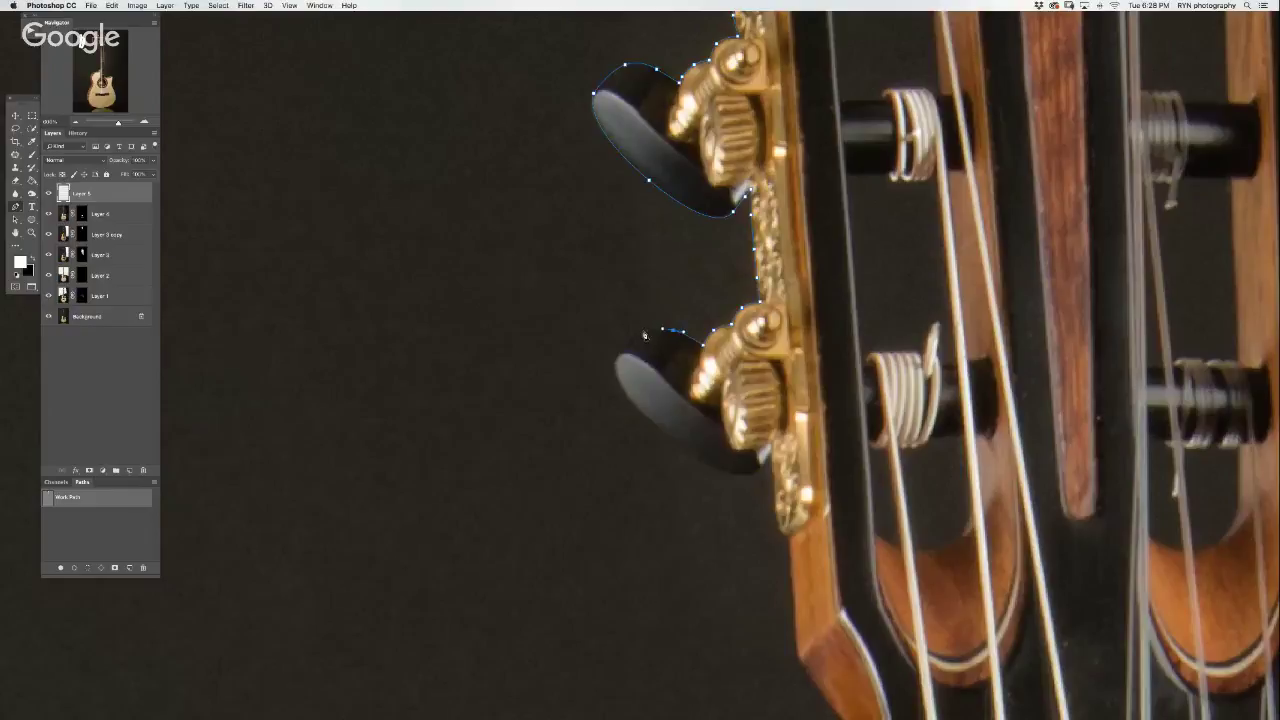
left_click(631, 336)
mouse_move(606, 400)
left_mouse_down()
mouse_move(553, 332)
mouse_move(645, 386)
mouse_move(632, 387)
left_mouse_up()
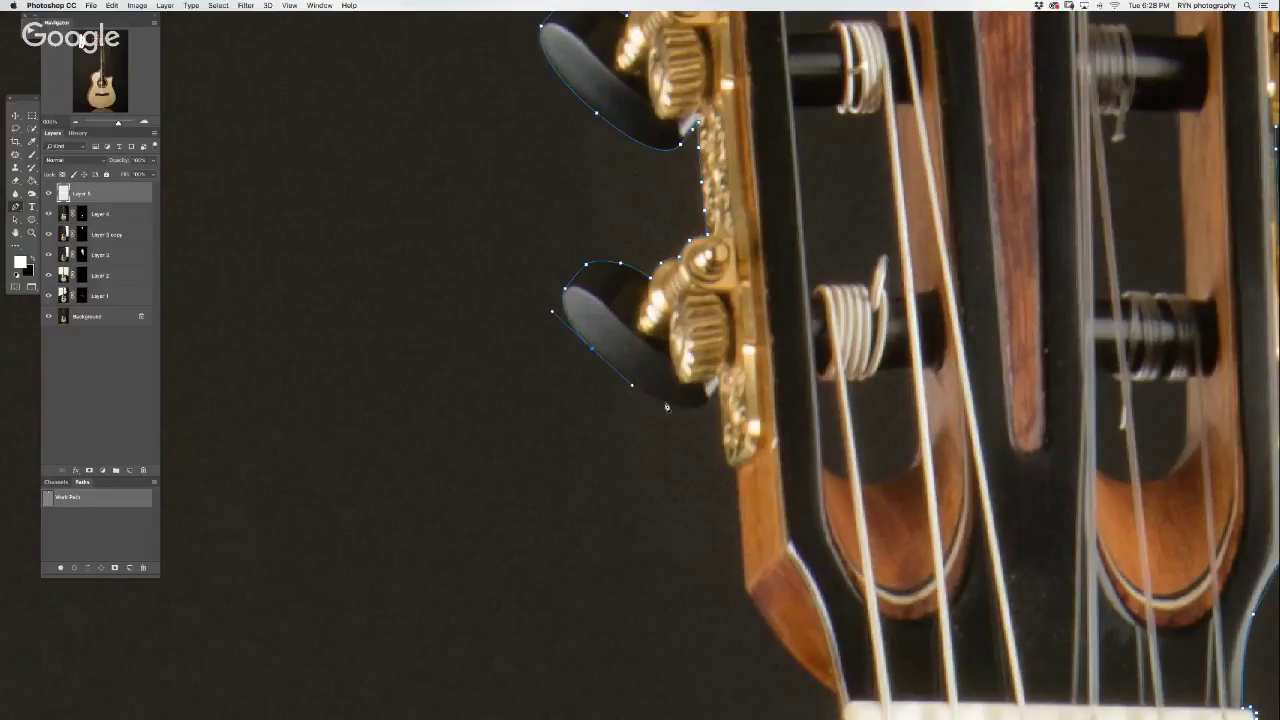
mouse_move(655, 399)
left_mouse_down()
mouse_move(711, 406)
mouse_move(547, 253)
left_mouse_up()
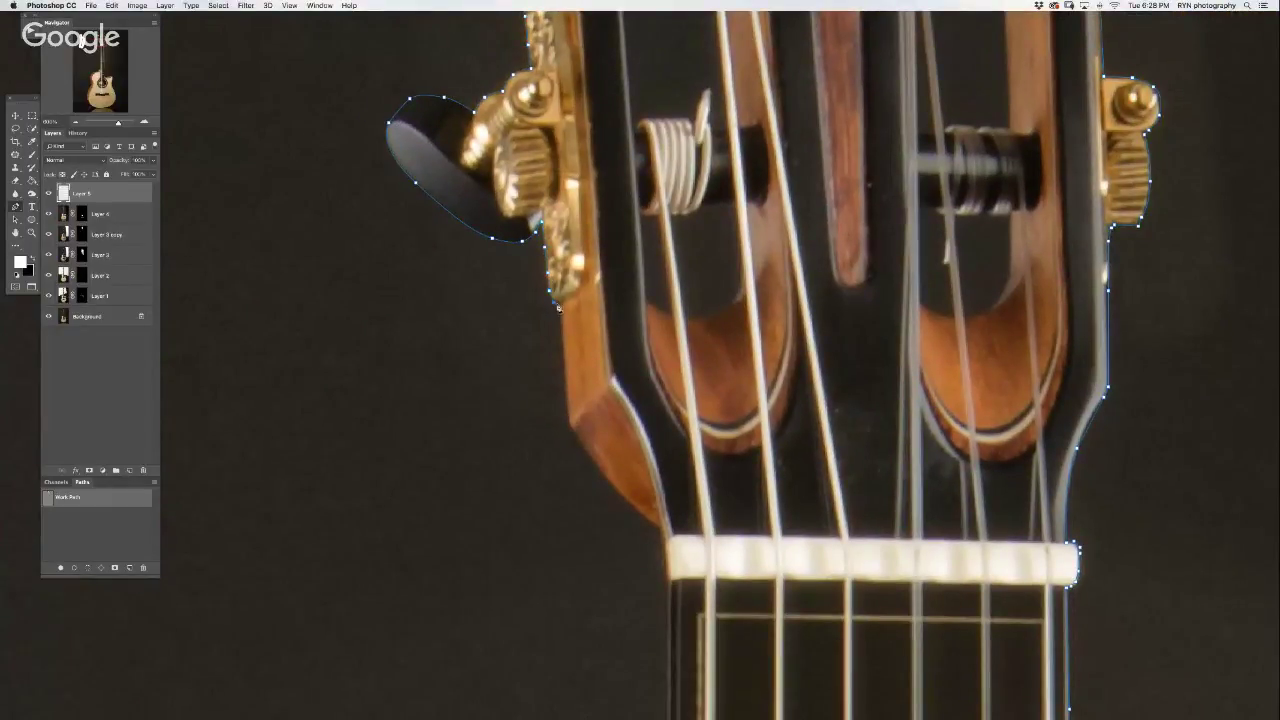
- Run the path down the lower headstock to the nut, then move the view to the neck joint
left_click_drag(529, 317, 474, 227)
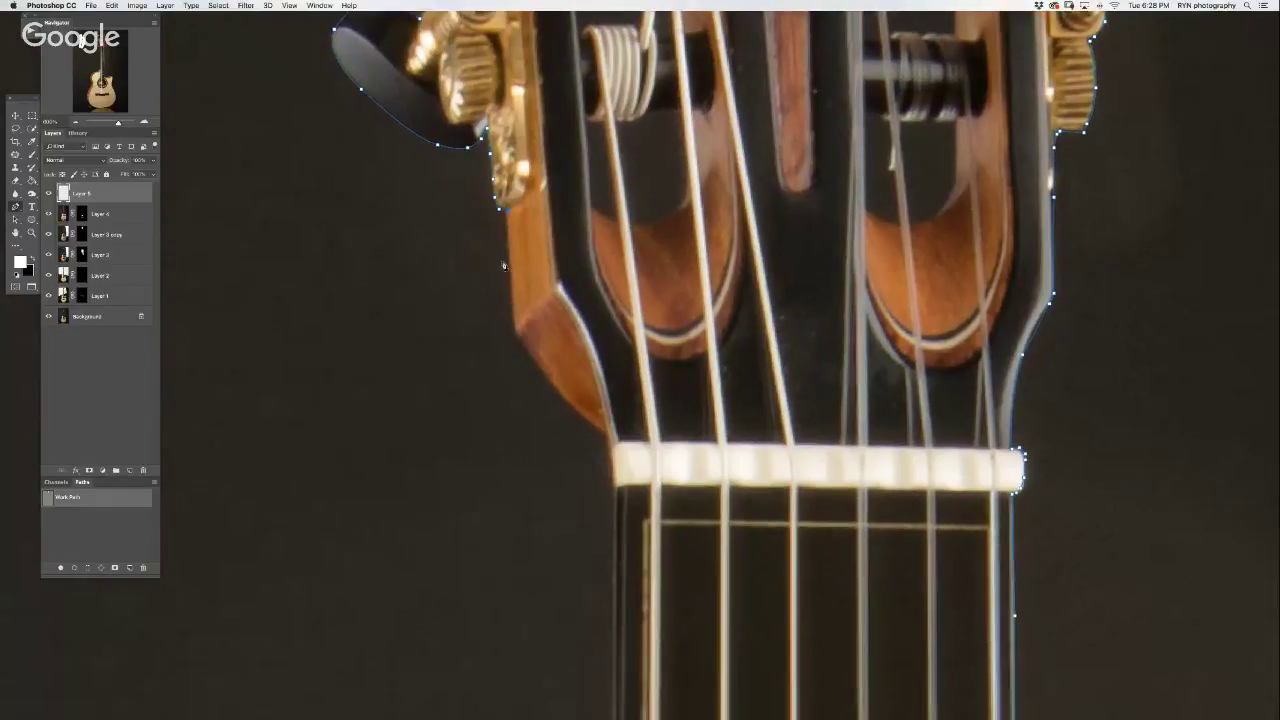
left_click(517, 338)
left_click_drag(560, 350, 457, 297)
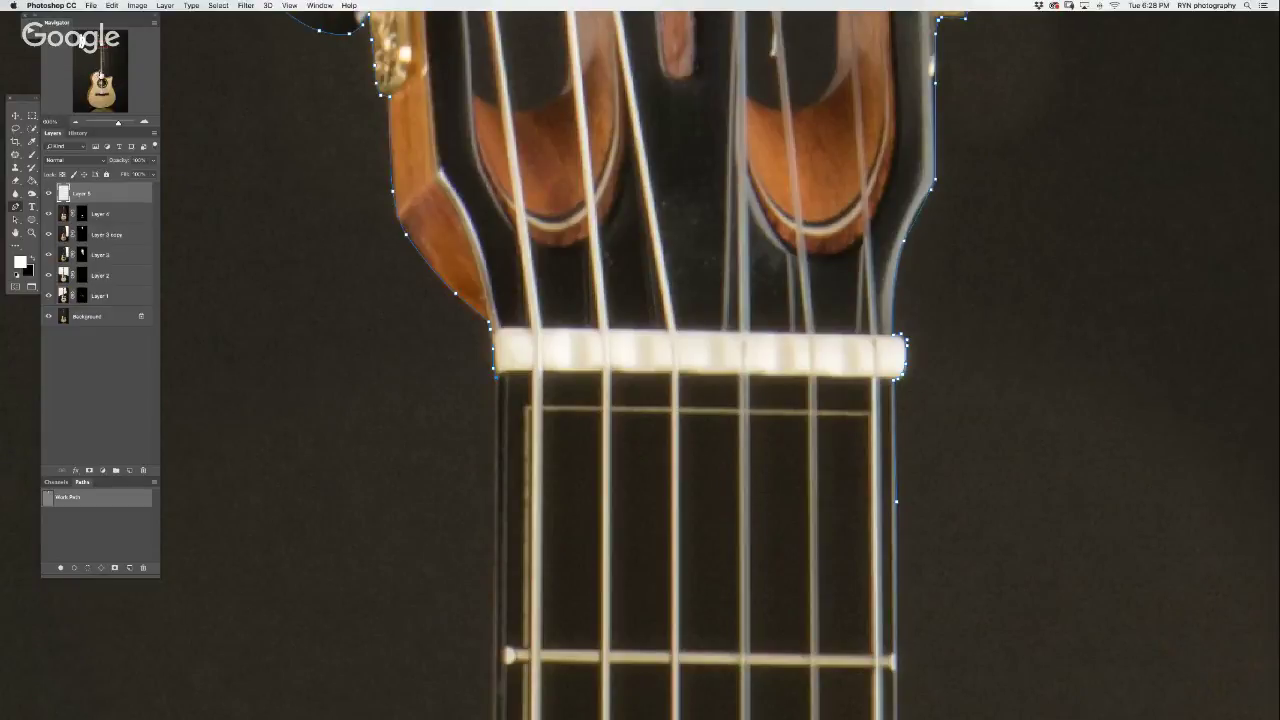
left_click(100, 72)
left_click_drag(666, 170, 637, 252)
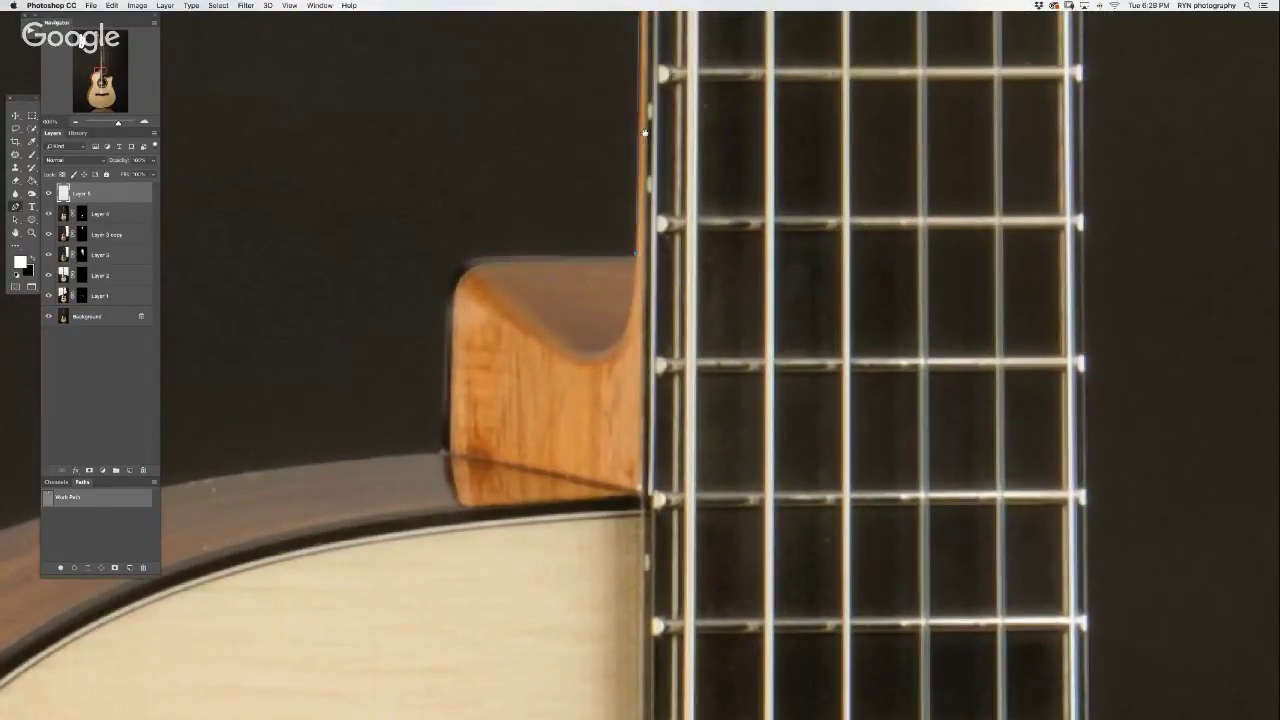
- Curve the path around the cutaway's top corner and along the body's upper rim
scroll(645, 133, "up", 5)
scroll(614, 366, "down", 3)
scroll(703, 103, "left", 4)
scroll(669, 429, "down", 3)
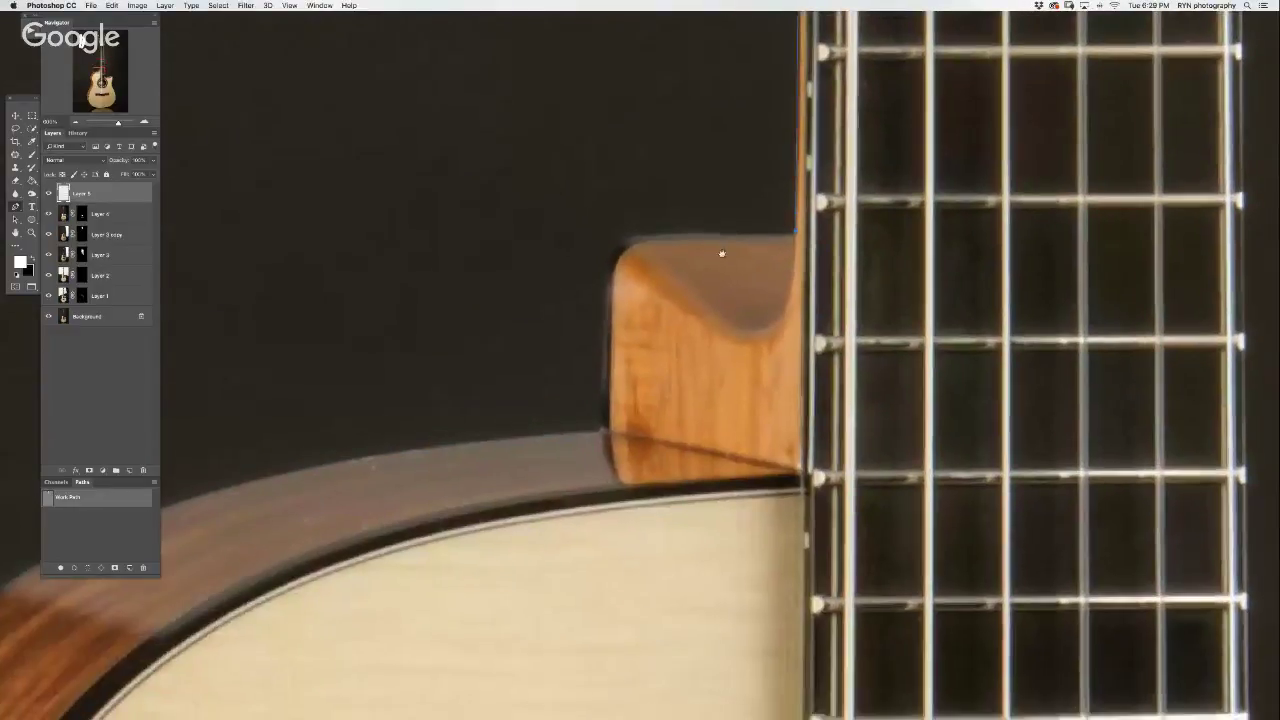
scroll(721, 253, "down", 1)
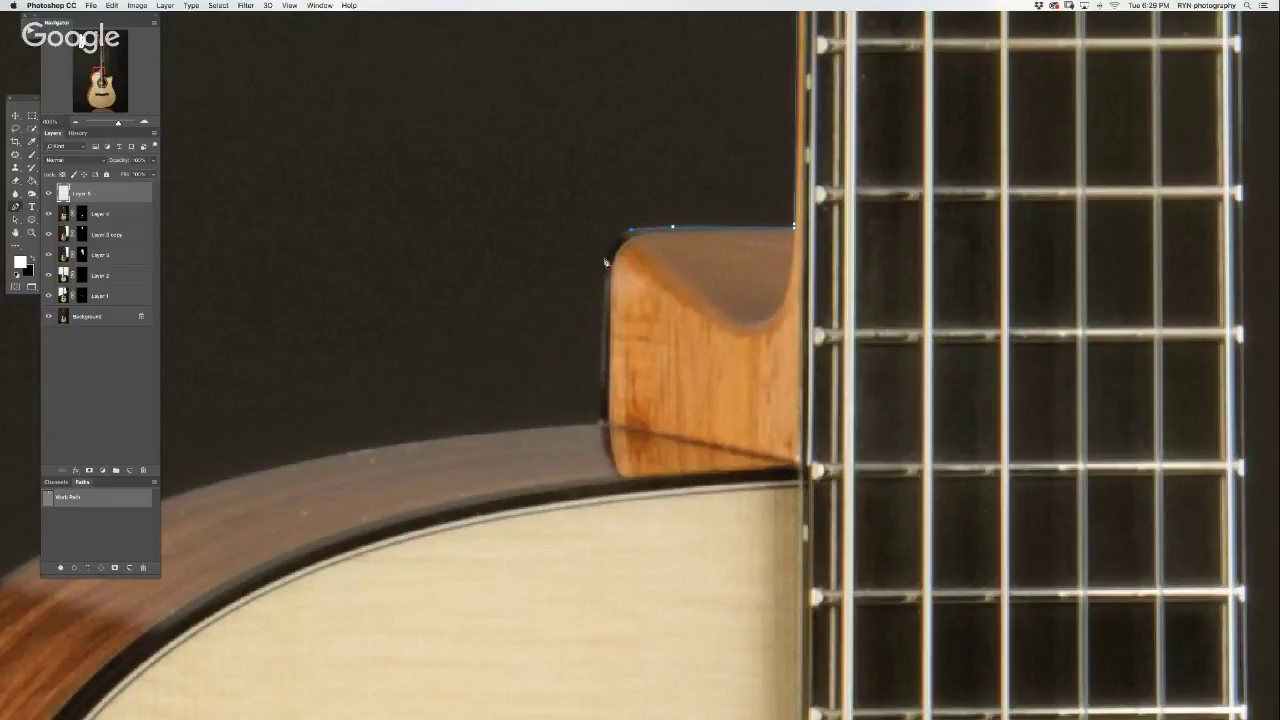
left_click_drag(604, 260, 600, 294)
left_click(600, 392)
scroll(580, 430, "down", 3)
scroll(580, 430, "left", 3)
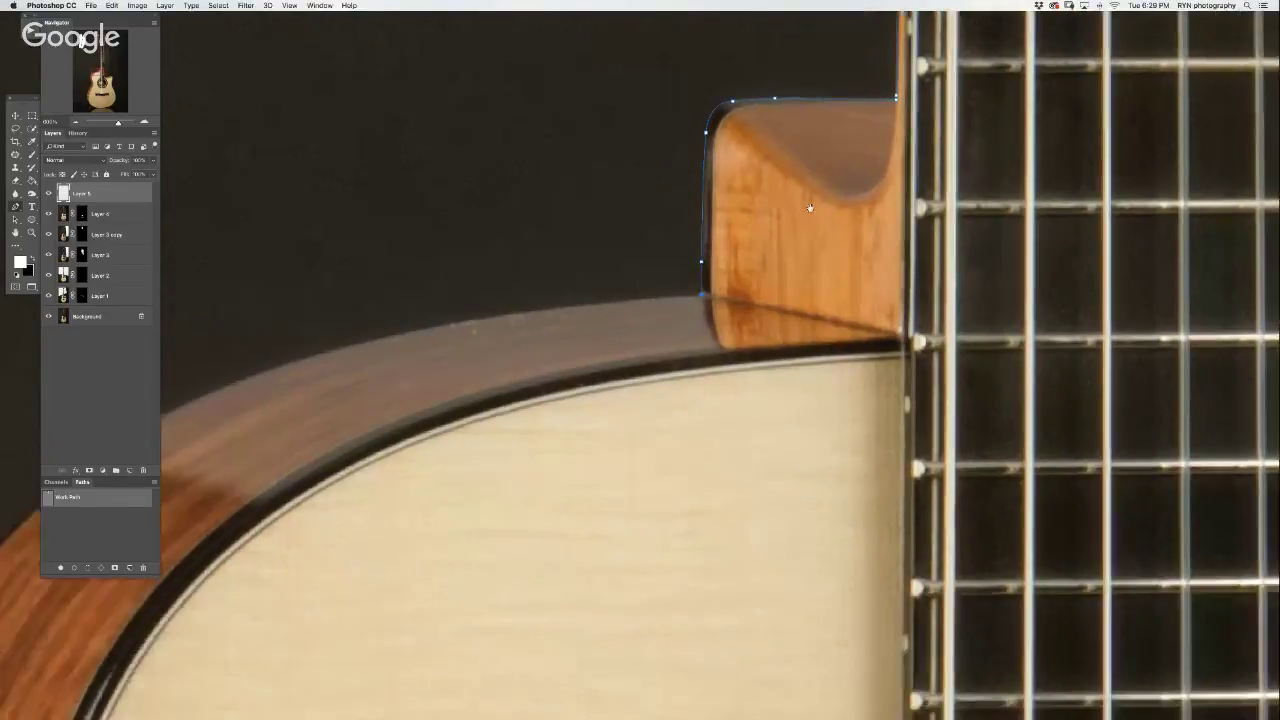
scroll(668, 192, "down", 3)
scroll(668, 192, "left", 3)
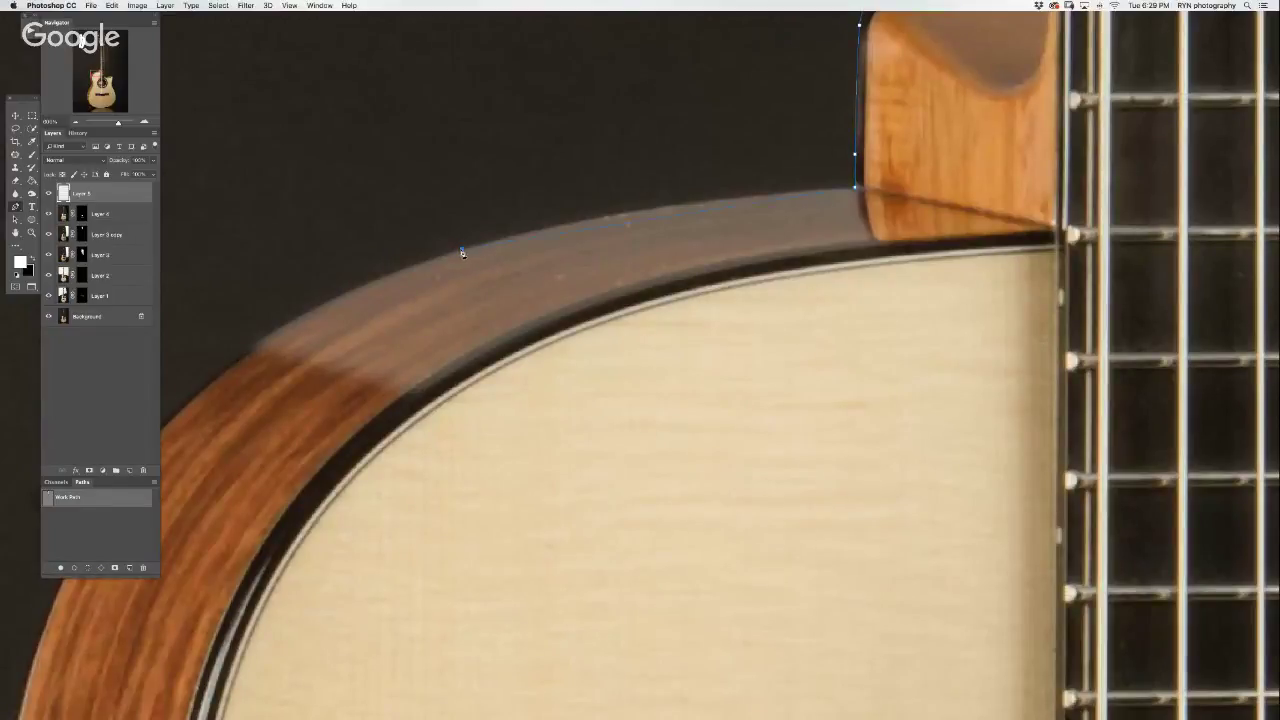
left_click_drag(462, 250, 312, 297)
- Add curved anchors along the body's shoulder and down its edge
scroll(420, 310, "down", 1)
scroll(420, 310, "left", 2)
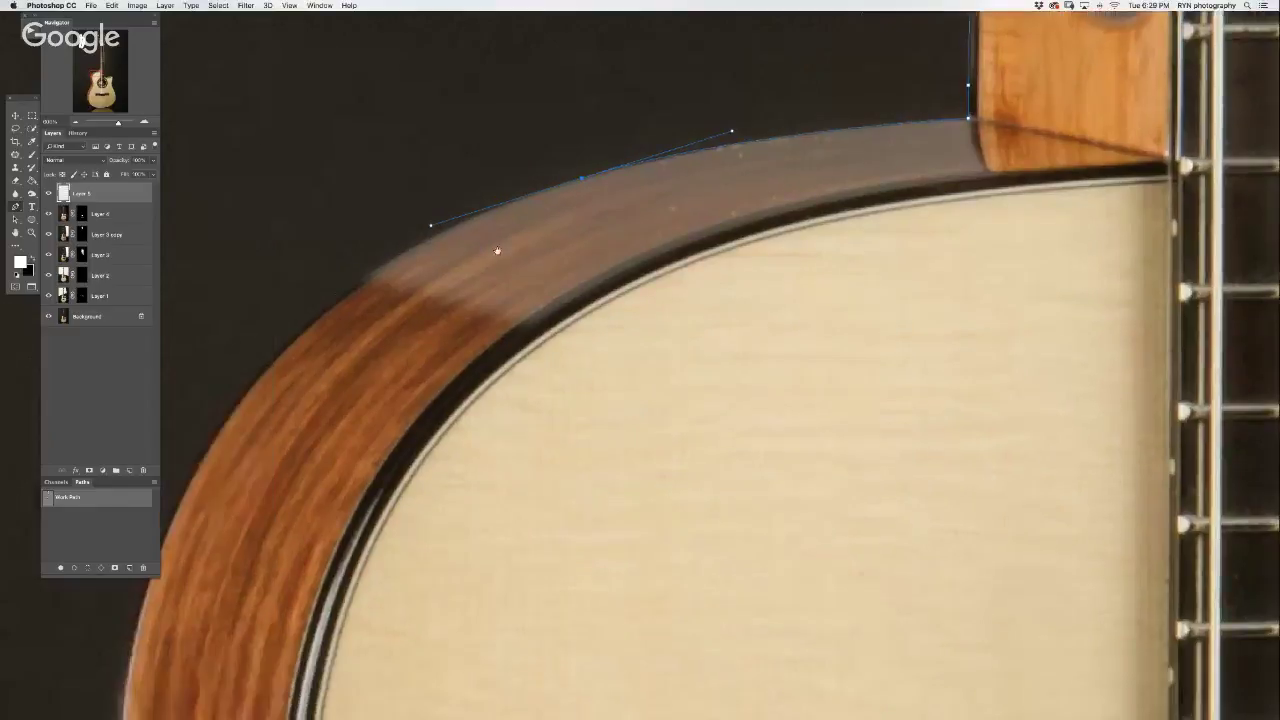
scroll(470, 320, "down", 2)
scroll(470, 320, "left", 3)
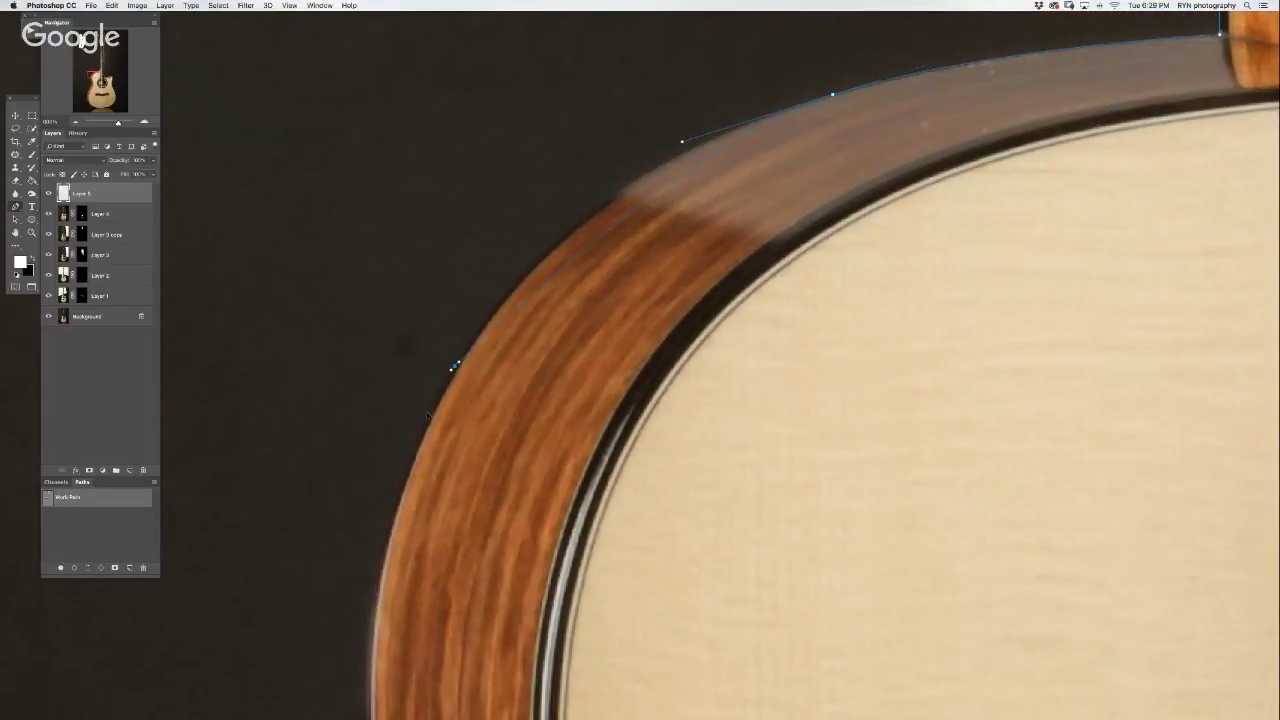
left_click_drag(455, 366, 376, 511)
scroll(375, 528, "down", 3)
scroll(375, 528, "left", 1)
scroll(463, 234, "down", 1)
left_click_drag(460, 495, 483, 665)
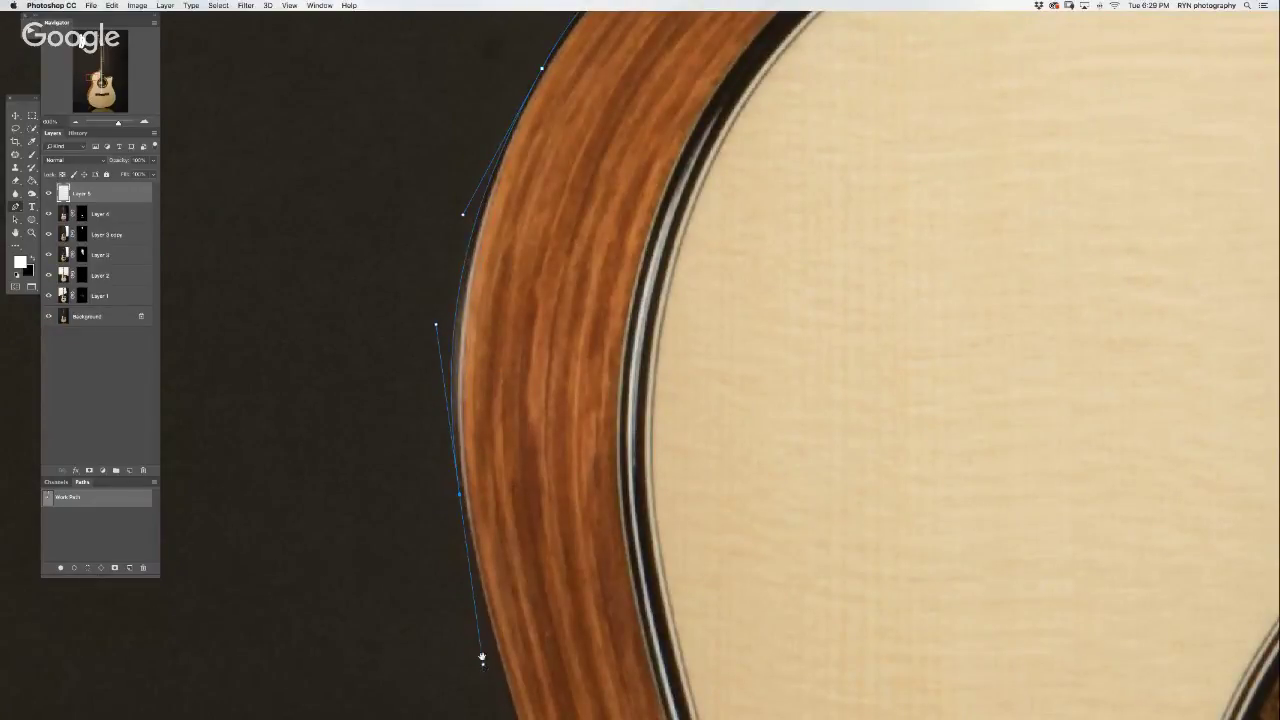
scroll(482, 658, "down", 3)
scroll(482, 658, "right", 1)
scroll(478, 500, "down", 1)
left_click_drag(466, 382, 493, 486)
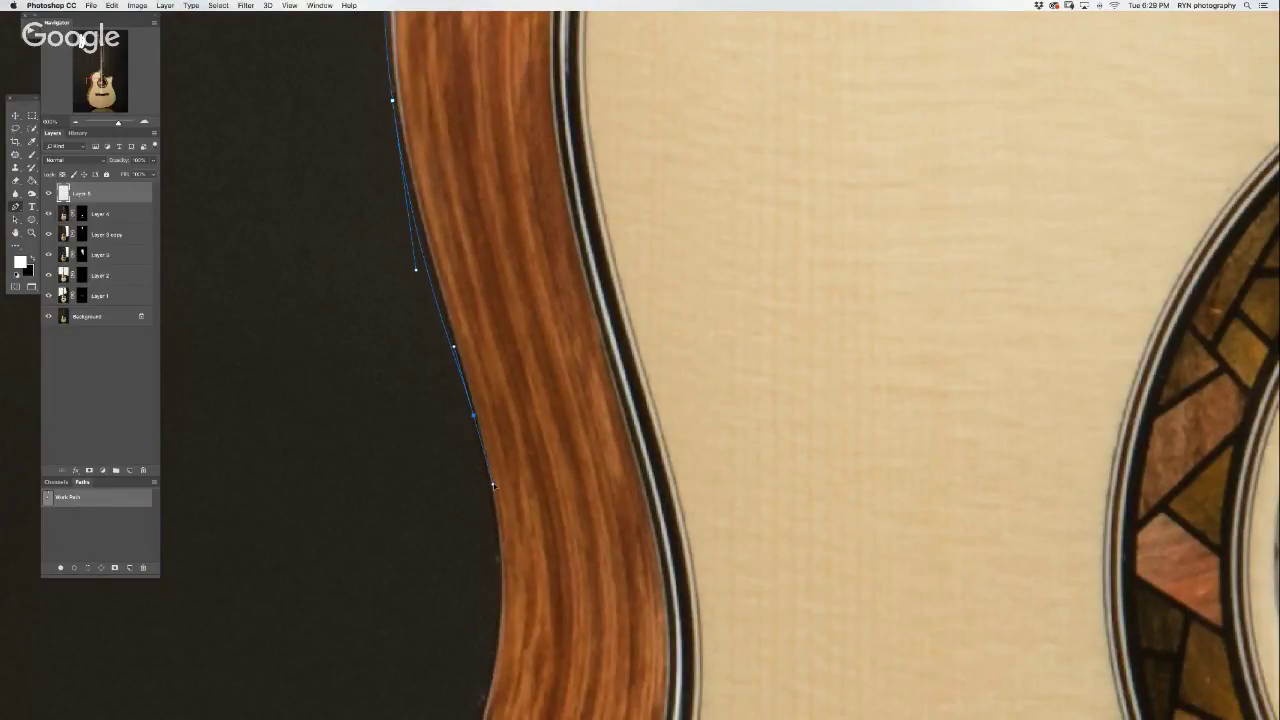
- Follow the rim's inward bend, undo a misplaced point, and anchor the straight stretch
left_click_drag(482, 530, 538, 224)
mouse_move(541, 398)
left_mouse_down()
mouse_move(512, 507)
mouse_move(507, 492)
left_mouse_up()
left_click(518, 490)
key("ctrl+z")
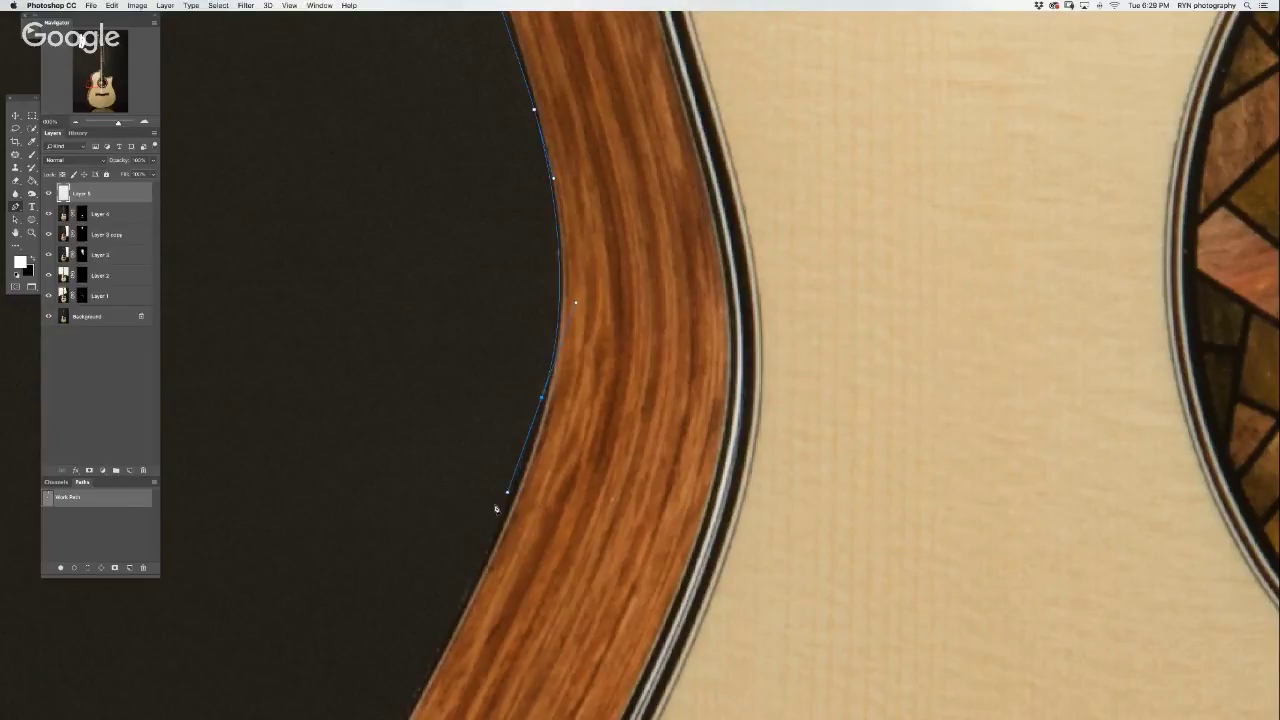
mouse_move(510, 550)
left_mouse_down()
mouse_move(564, 443)
mouse_move(498, 511)
left_mouse_up()
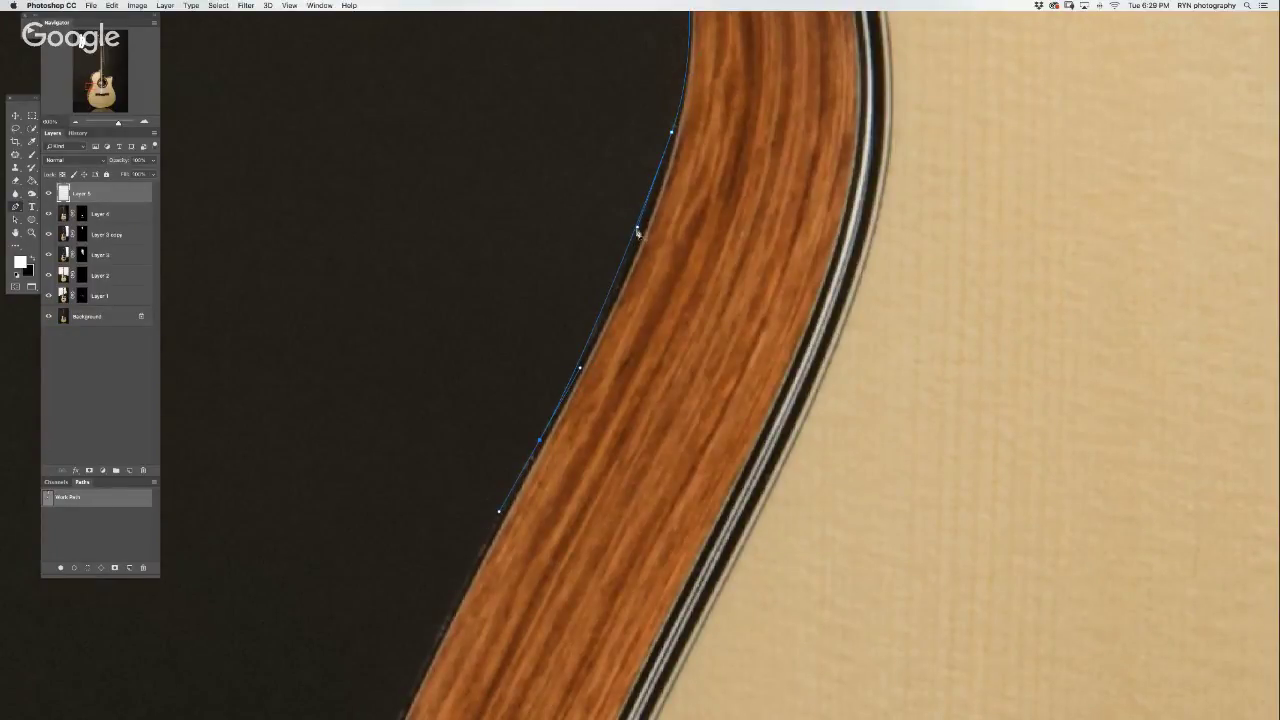
left_click_drag(637, 229, 641, 237)
scroll(560, 404, "down", 5)
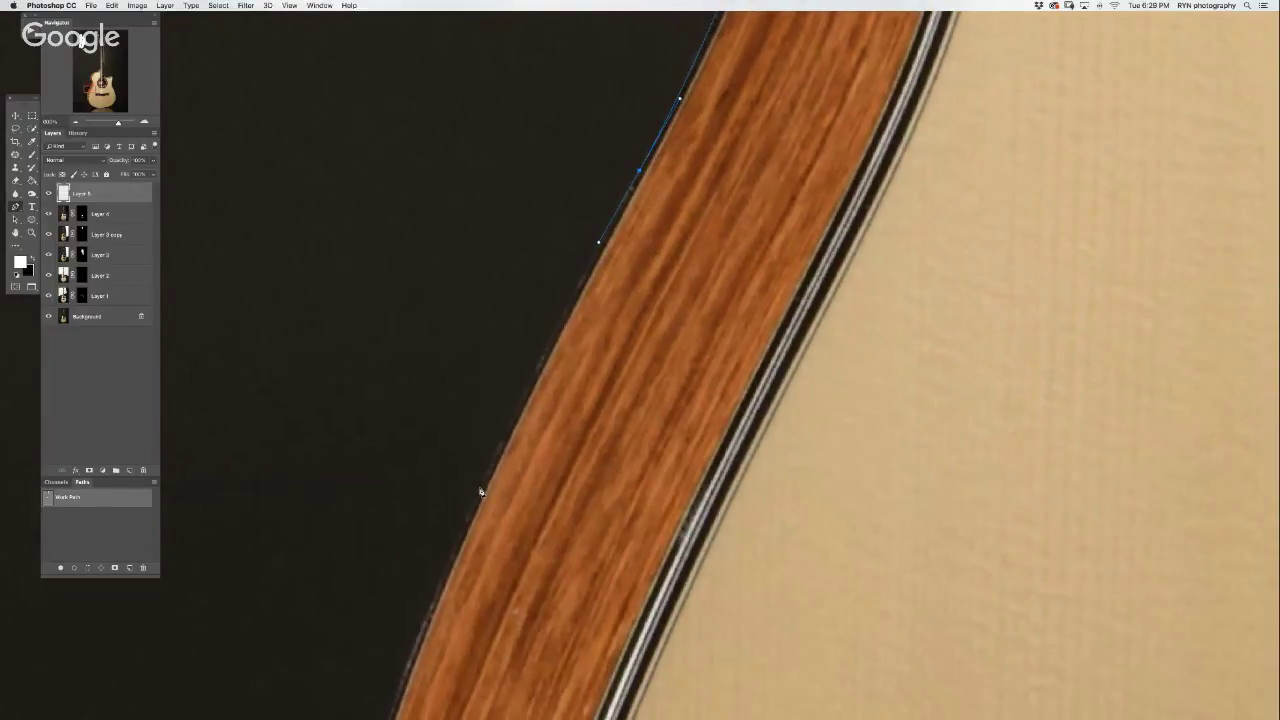
scroll(583, 193, "up", 2)
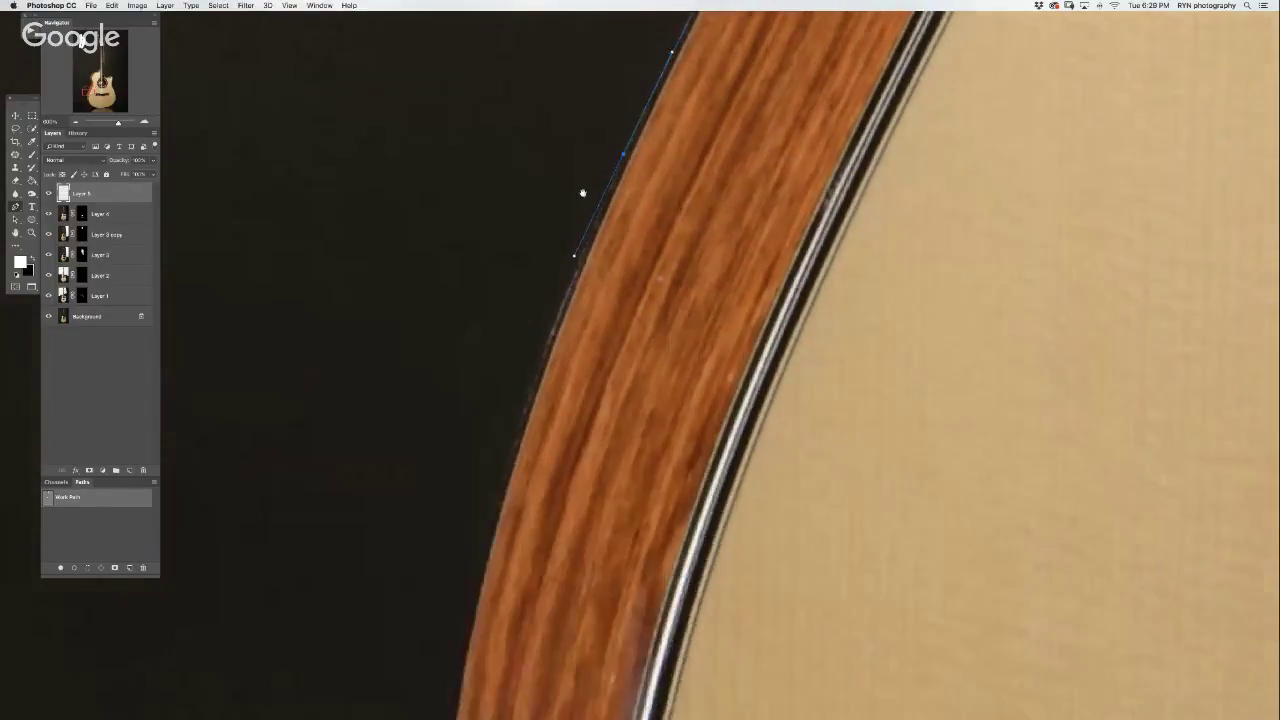
left_click(512, 401)
left_click(459, 563)
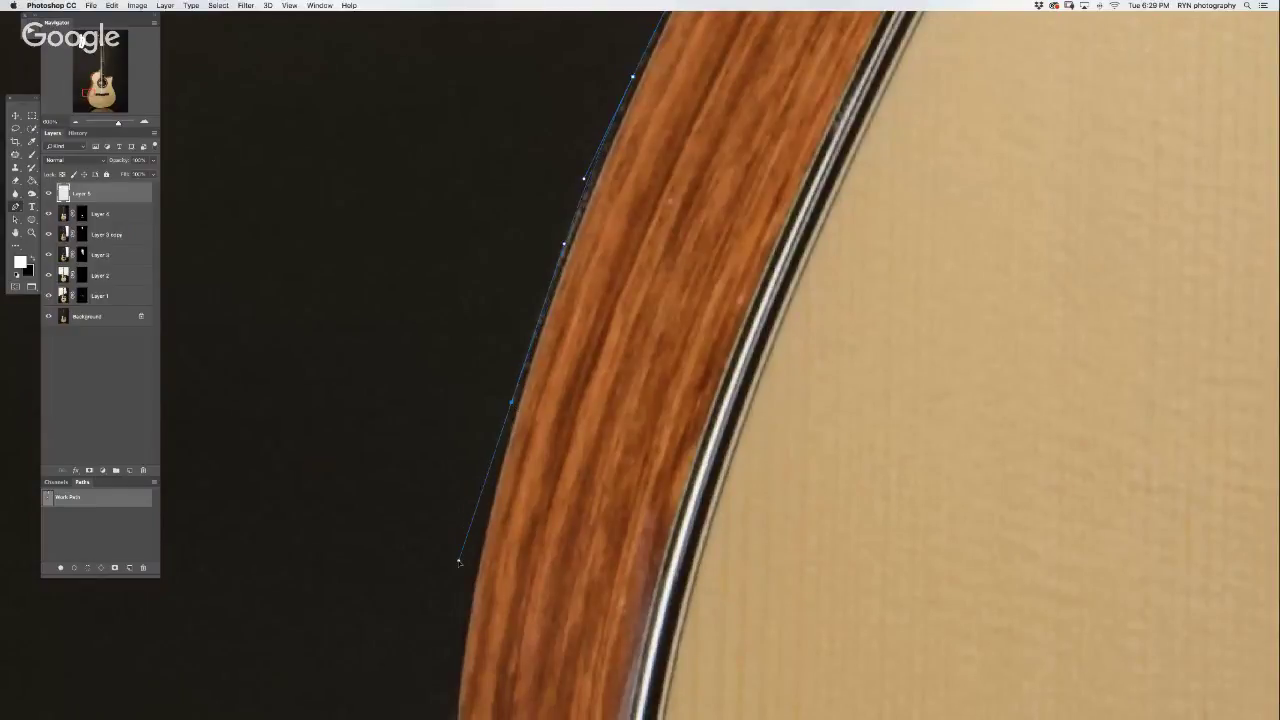
scroll(458, 583, "down", 5)
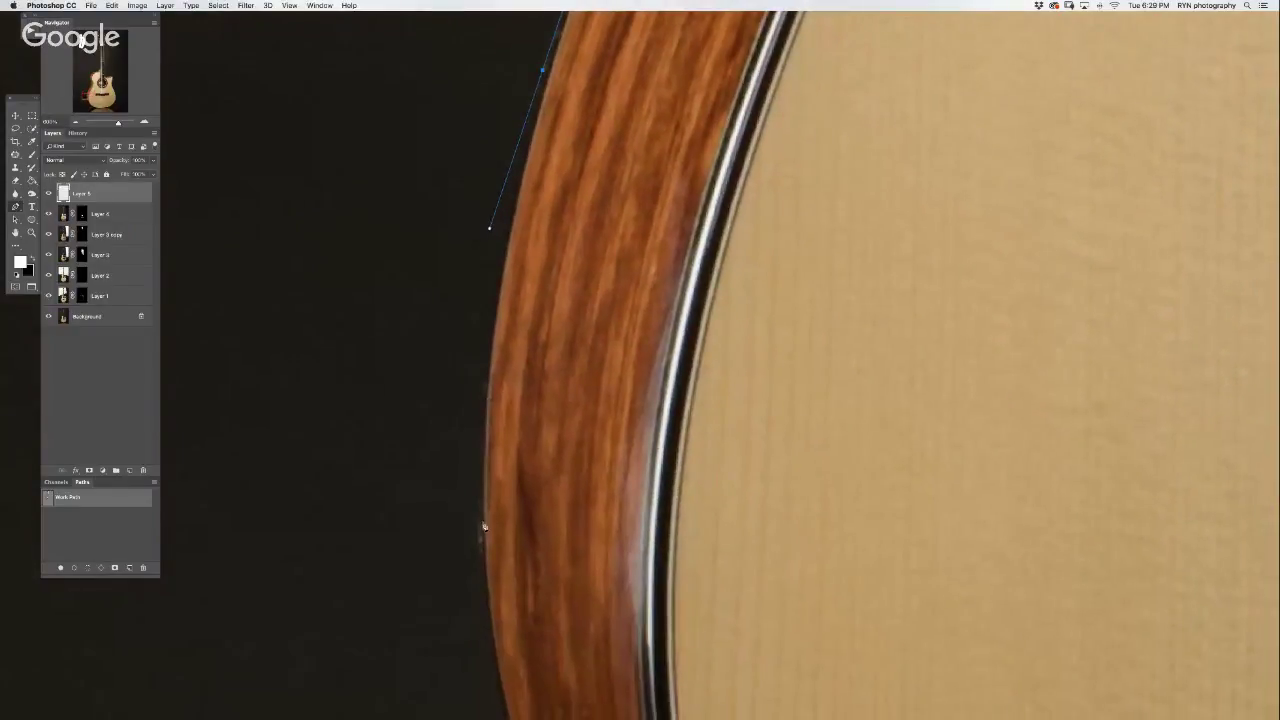
- Add curved anchors along the rim's lower edge toward the lower bout
left_click_drag(478, 526, 477, 660)
scroll(488, 656, "down", 5)
left_click_drag(482, 490, 560, 618)
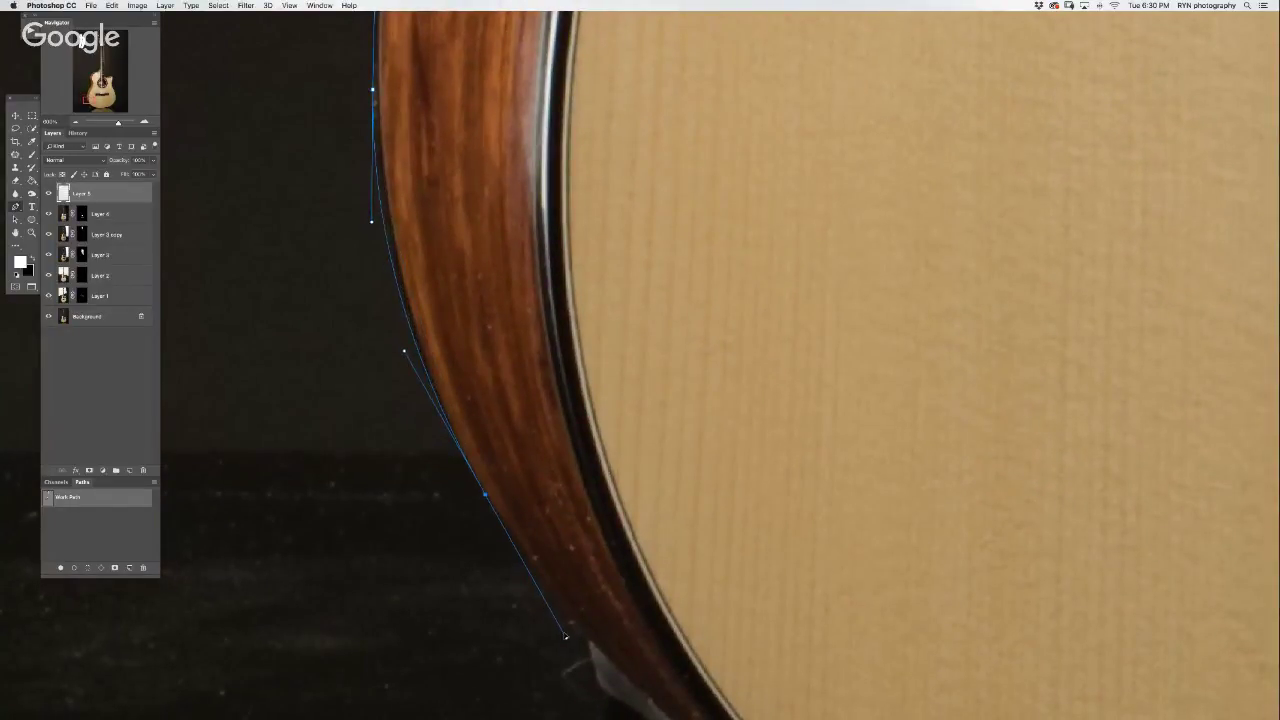
scroll(560, 610, "down", 5)
scroll(580, 480, "right", 3)
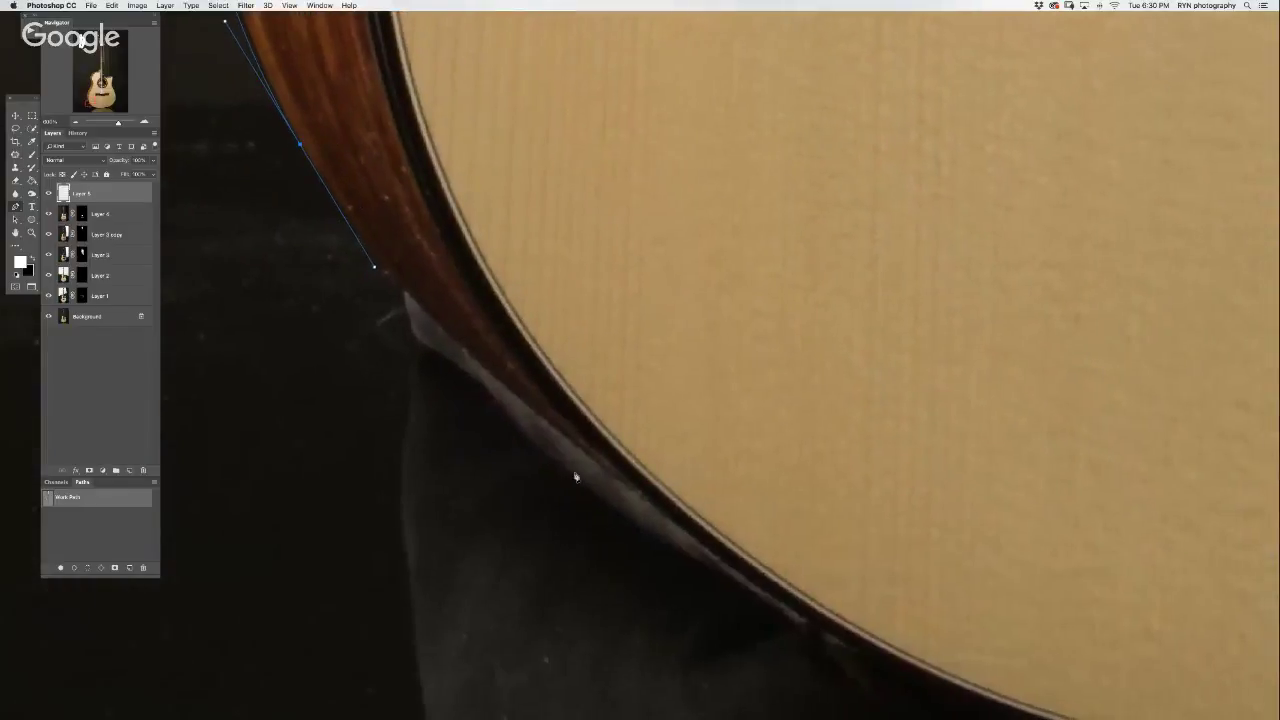
mouse_move(678, 527)
left_mouse_down()
mouse_move(850, 658)
mouse_move(563, 374)
left_mouse_up()
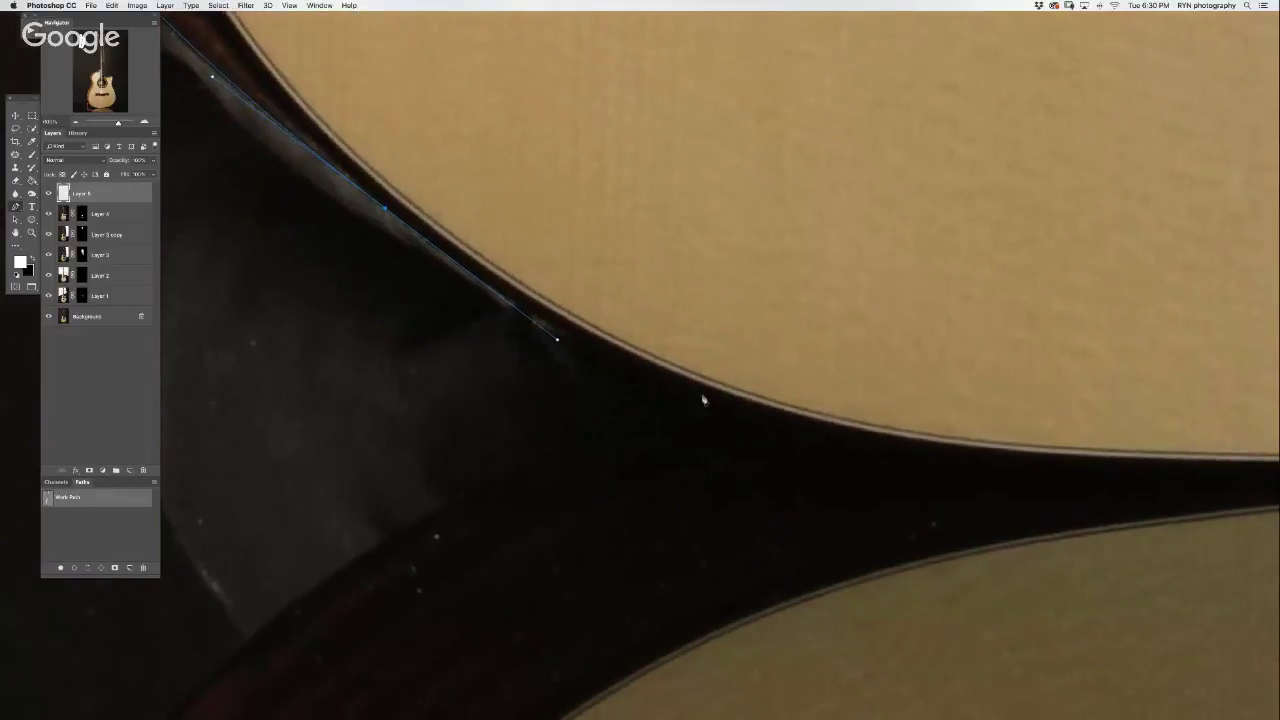
left_click_drag(731, 402, 644, 401)
scroll(600, 425, "down", 5)
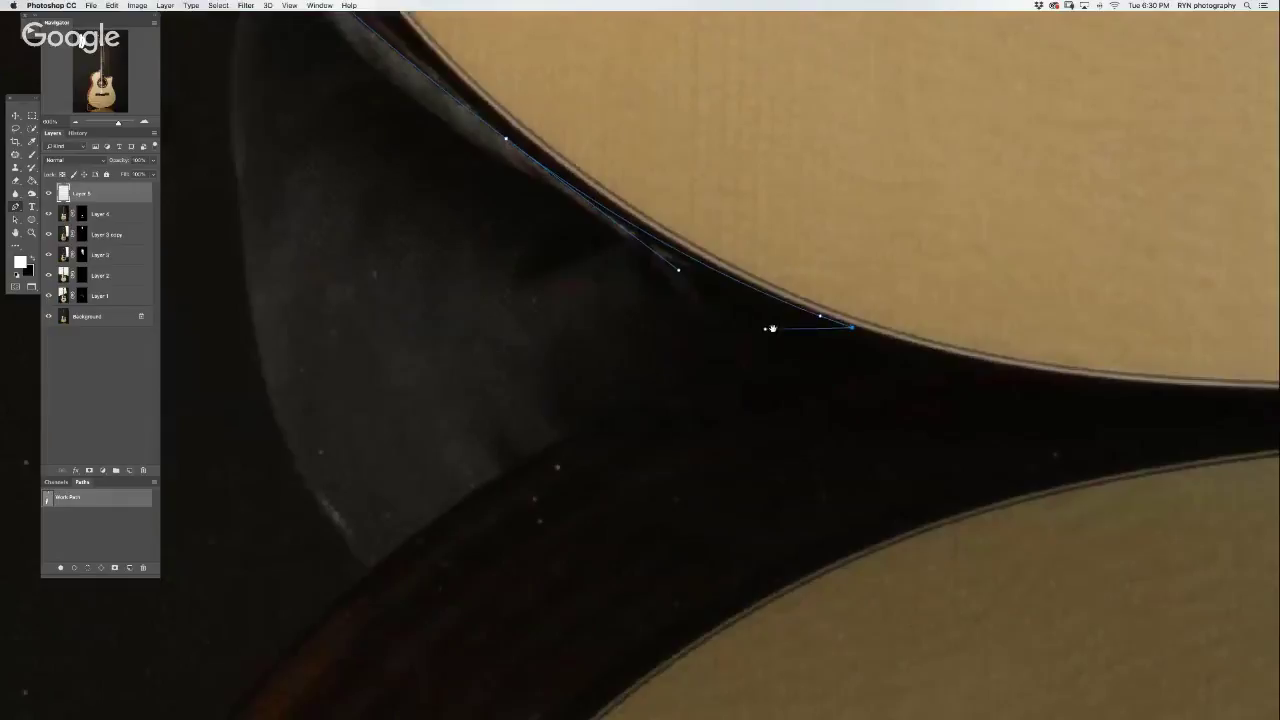
scroll(560, 440, "left", 7)
mouse_move(535, 453)
left_mouse_down()
mouse_move(350, 606)
mouse_move(661, 244)
left_mouse_up()
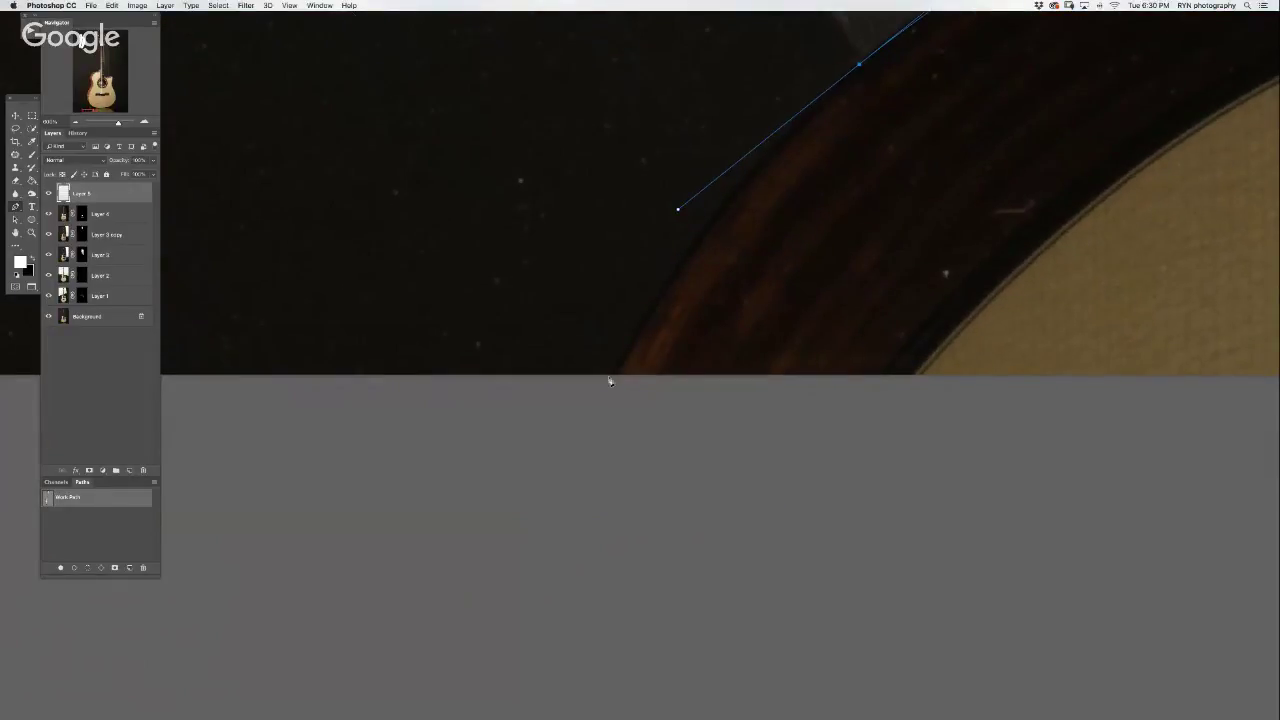
- Place curved anchors around the lower bout, panning along the body's rim between points
left_click_drag(612, 372, 601, 393)
mouse_move(732, 394)
left_mouse_down()
mouse_move(949, 426)
mouse_move(449, 434)
left_mouse_up()
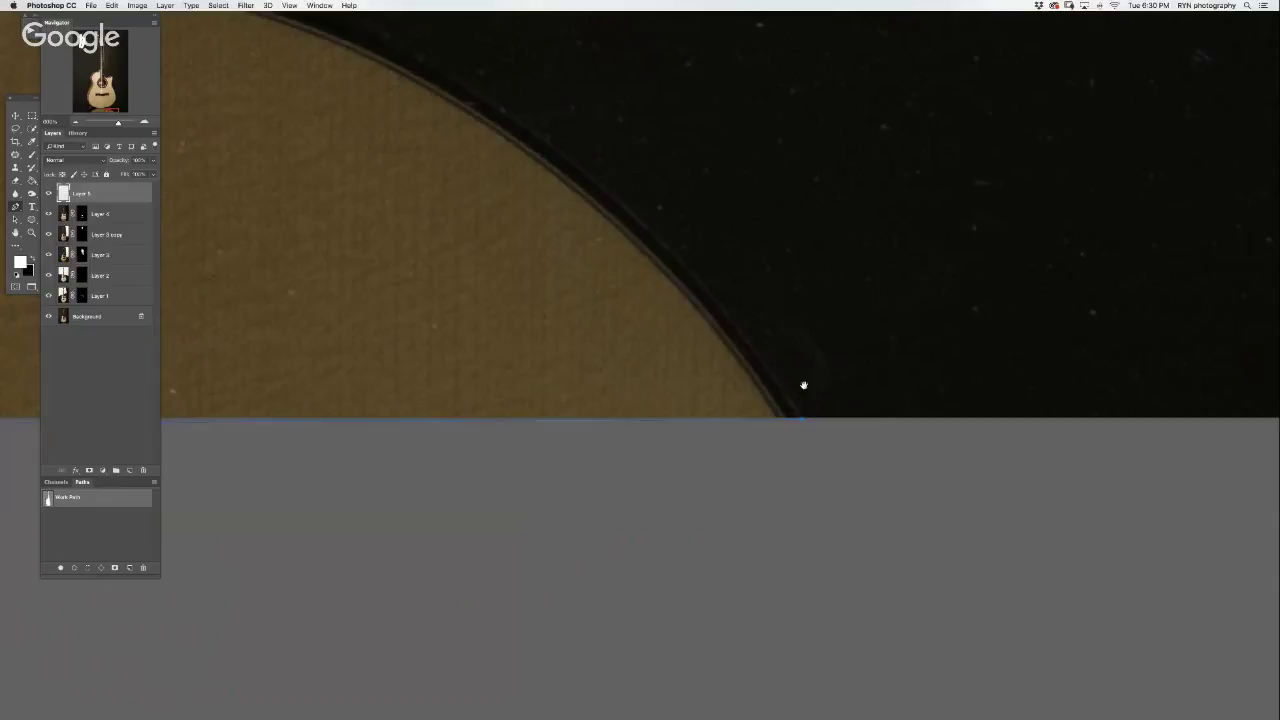
left_click_drag(803, 383, 974, 520)
left_click_drag(623, 215, 424, 127)
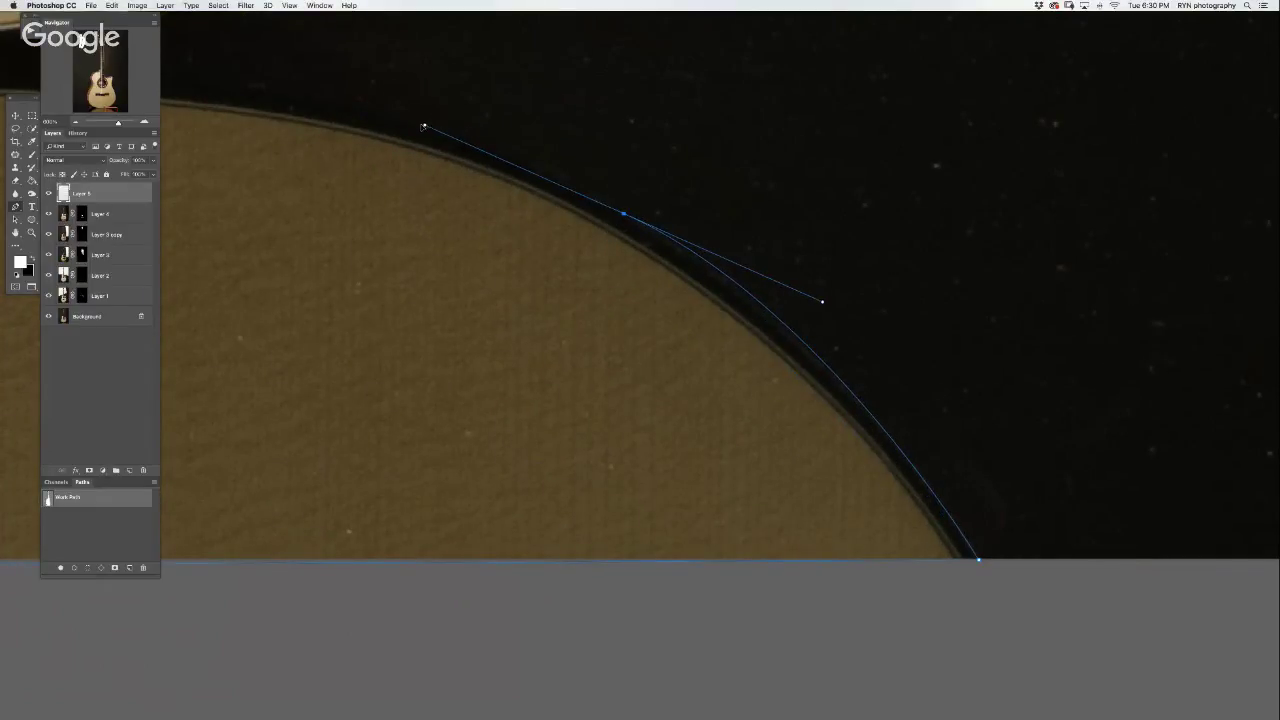
left_click_drag(426, 128, 500, 283)
left_click(415, 277)
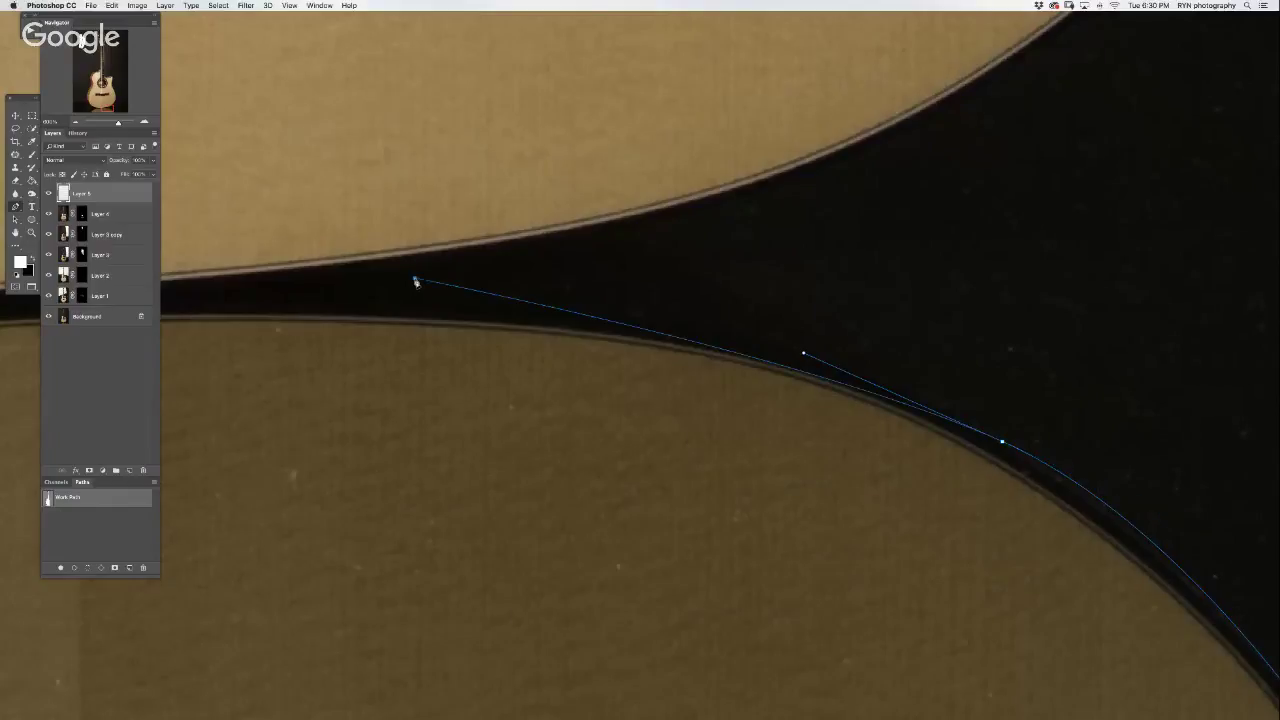
left_click_drag(571, 243, 362, 500)
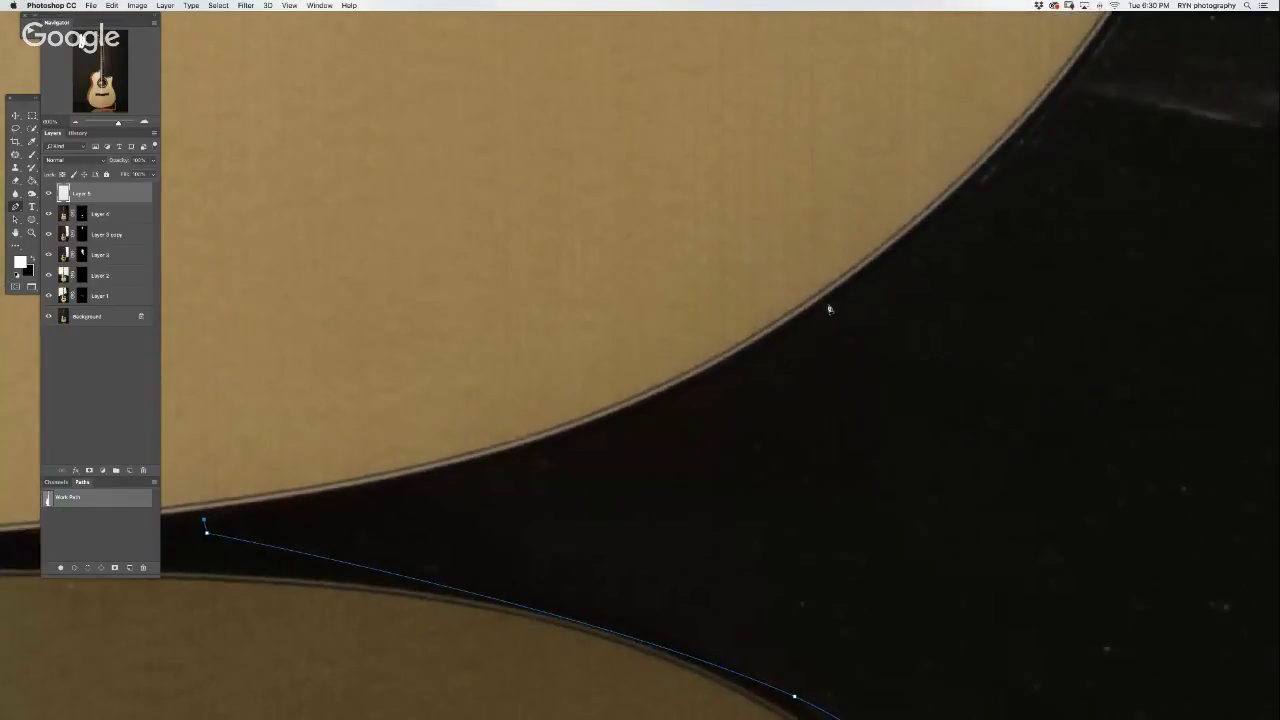
left_click_drag(836, 302, 1125, 105)
left_click_drag(1075, 123, 714, 437)
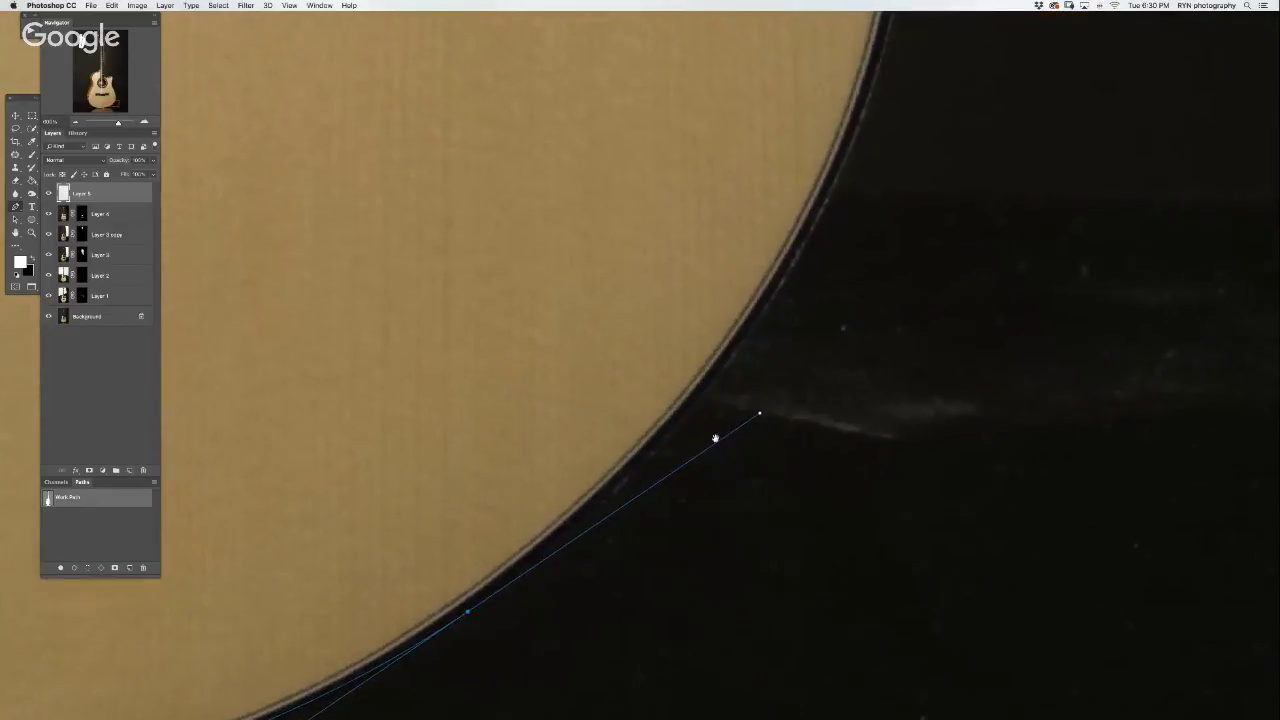
mouse_move(859, 125)
left_mouse_down()
mouse_move(880, 82)
mouse_move(766, 363)
mouse_move(617, 597)
left_mouse_up()
mouse_move(636, 207)
left_mouse_down()
mouse_move(607, 28)
mouse_move(828, 491)
left_mouse_up()
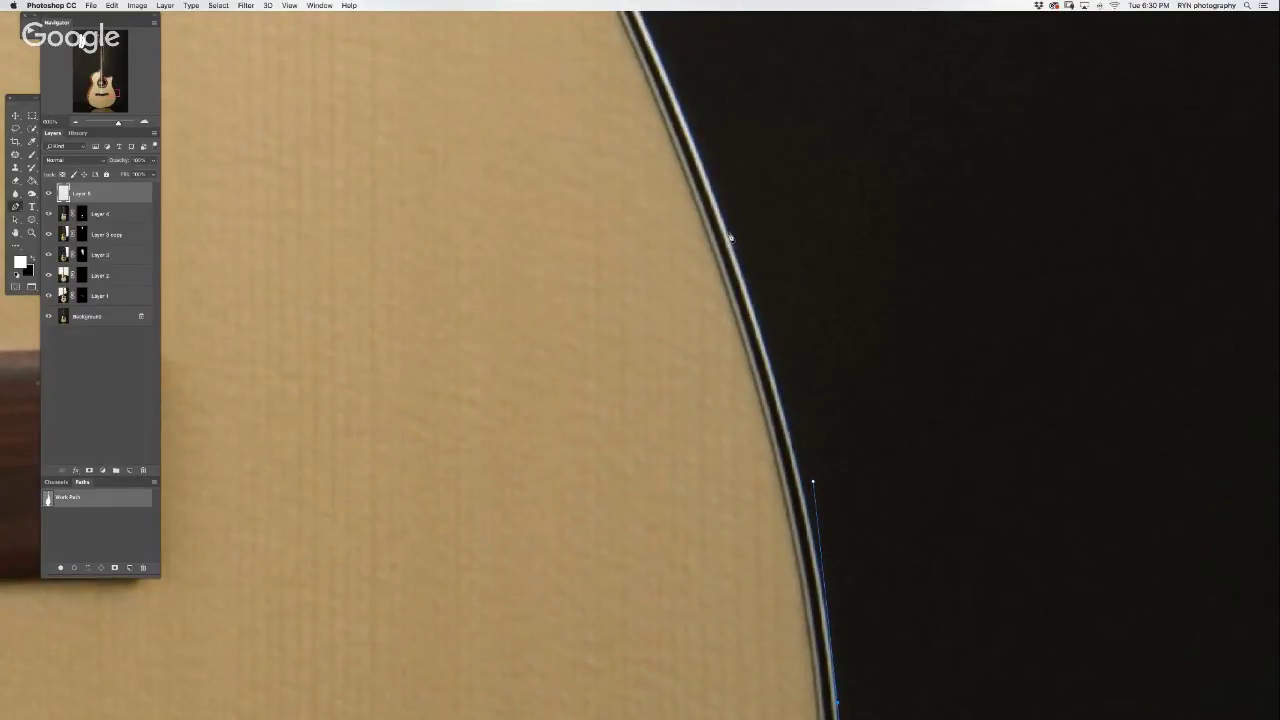
- Add curved anchors up the body's outer edge toward the body-neck corner
mouse_move(730, 236)
left_mouse_down()
mouse_move(690, 113)
mouse_move(738, 502)
left_mouse_up()
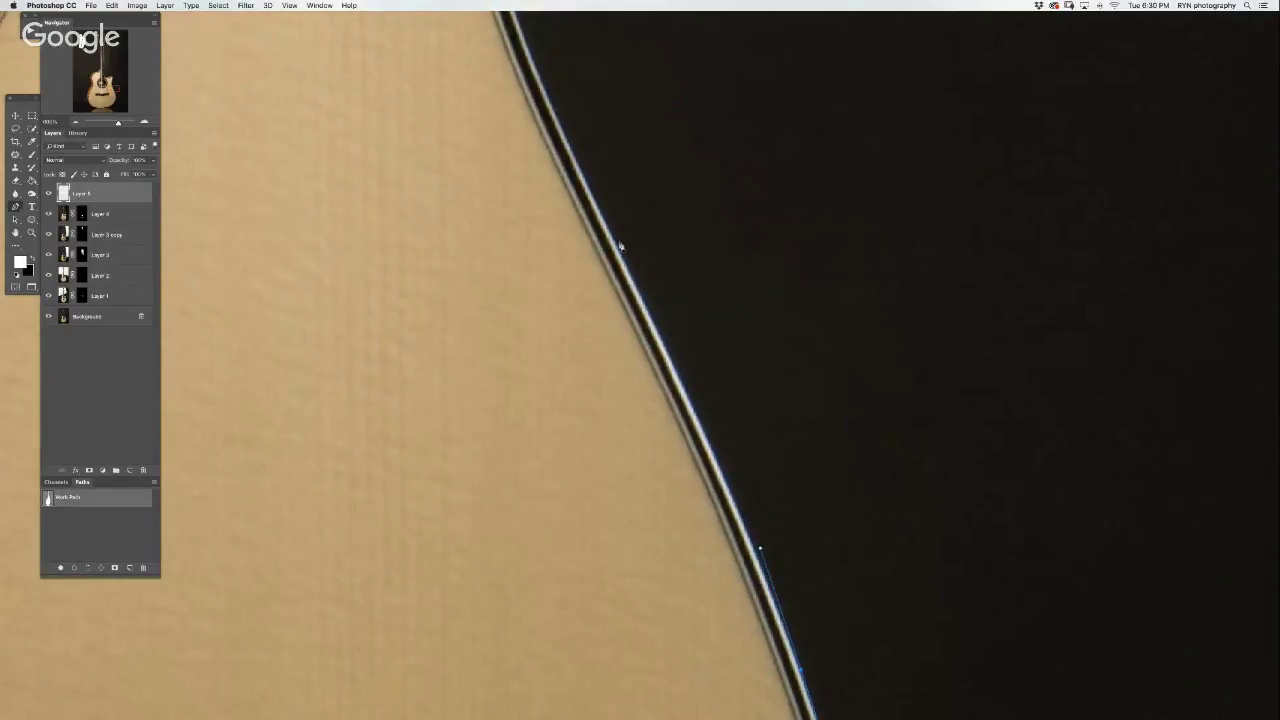
left_click(567, 135)
mouse_move(567, 130)
left_mouse_down()
mouse_move(558, 120)
mouse_move(500, 528)
left_mouse_up()
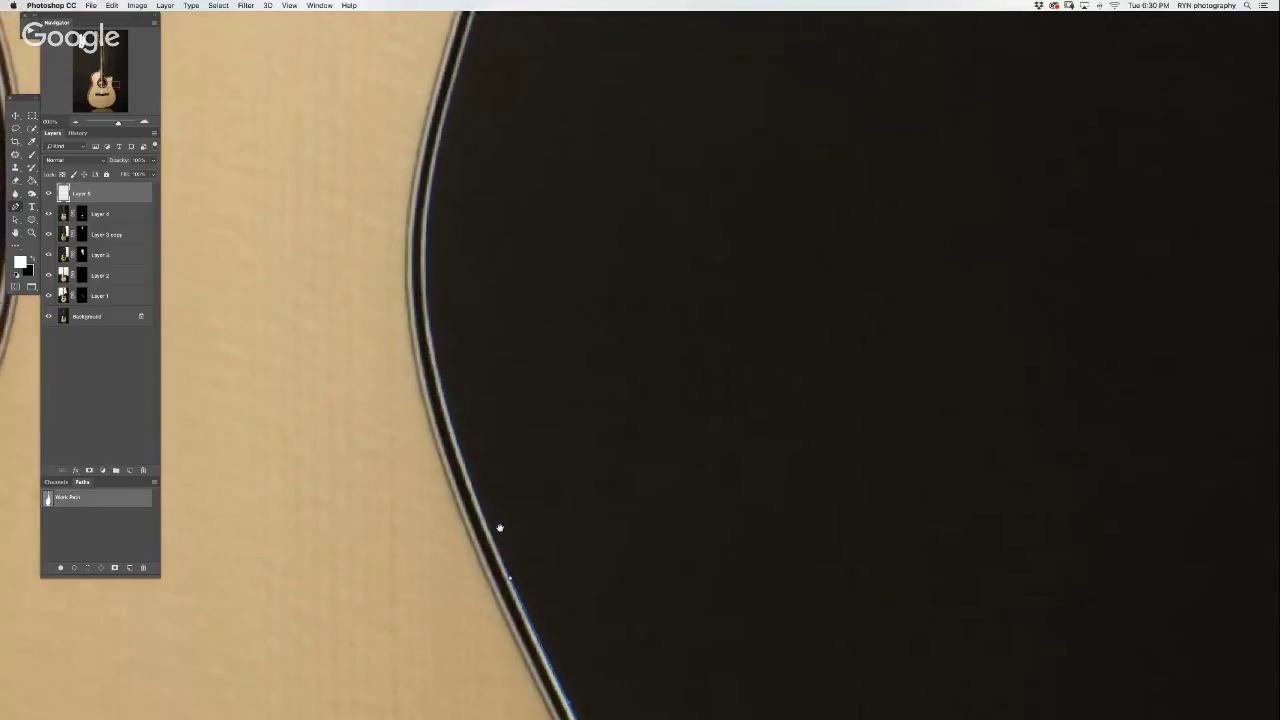
left_click_drag(428, 272, 420, 111)
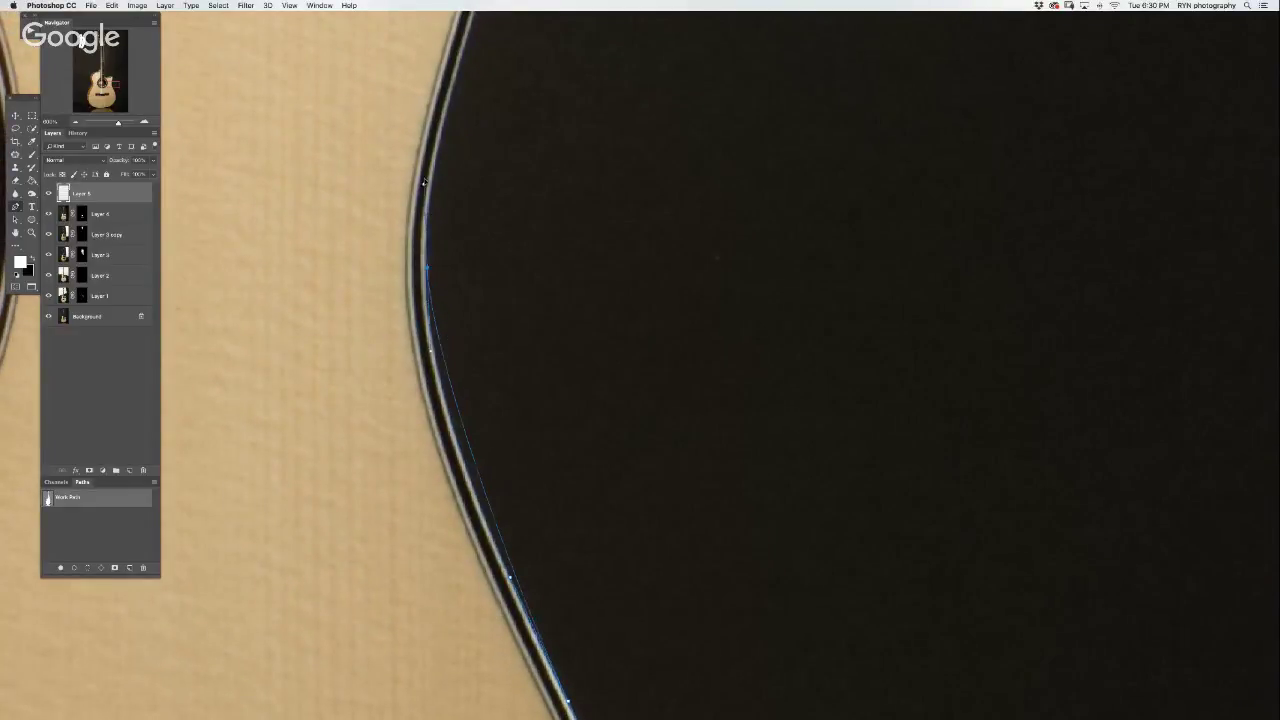
left_click(427, 111)
scroll(420, 155, "up", 5)
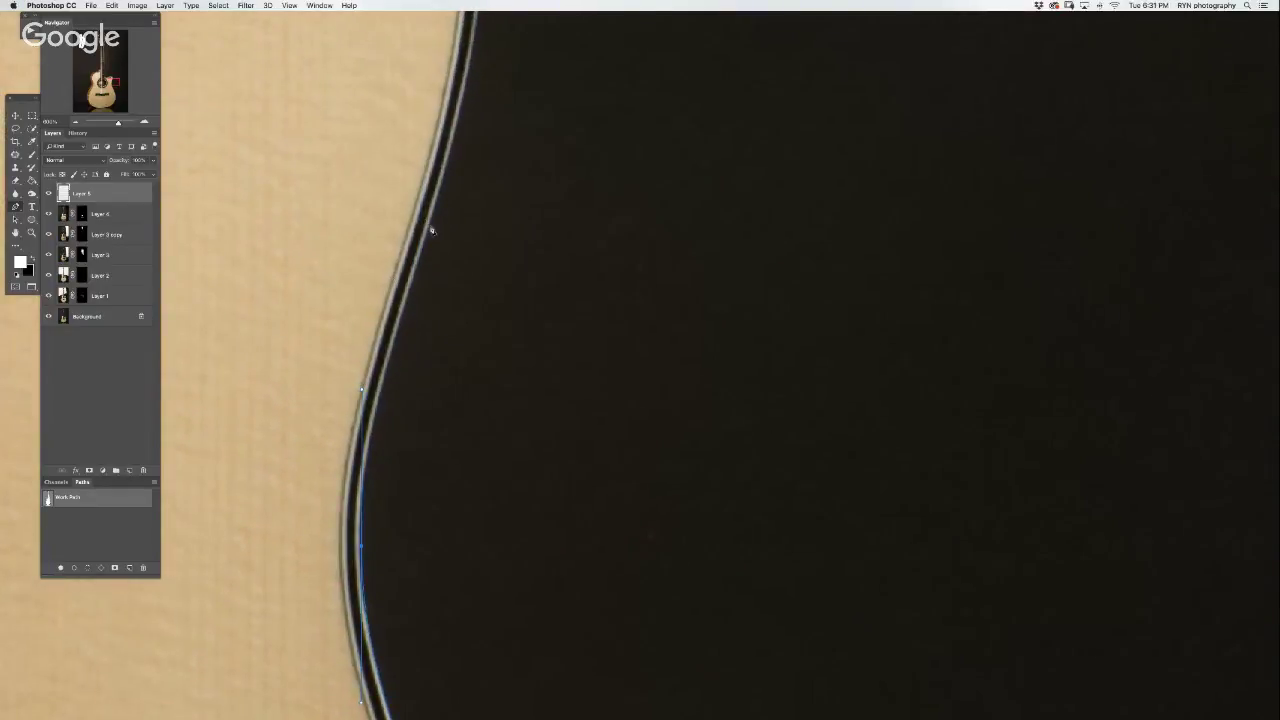
left_click_drag(428, 226, 450, 153)
scroll(450, 160, "up", 1)
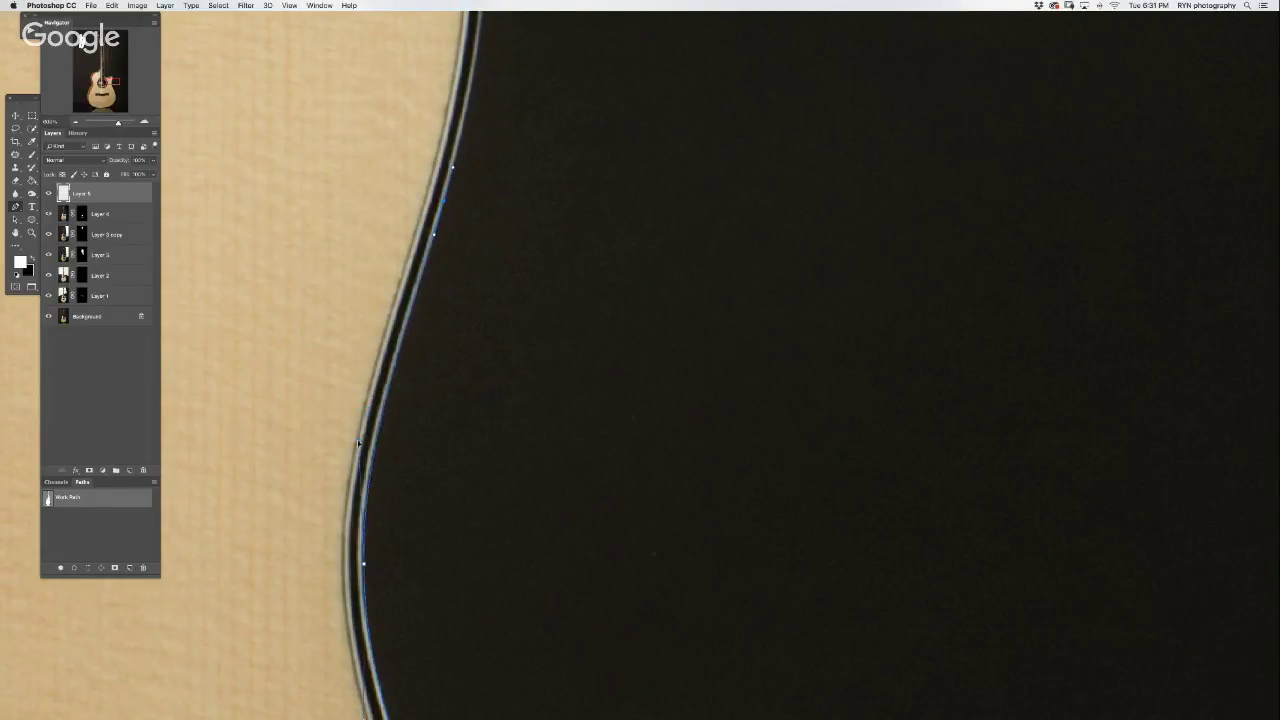
scroll(437, 391, "up", 8)
- Add anchors up the body edge to the top corner, breaking the corner anchor's outgoing handle
scroll(449, 563, "up", 2)
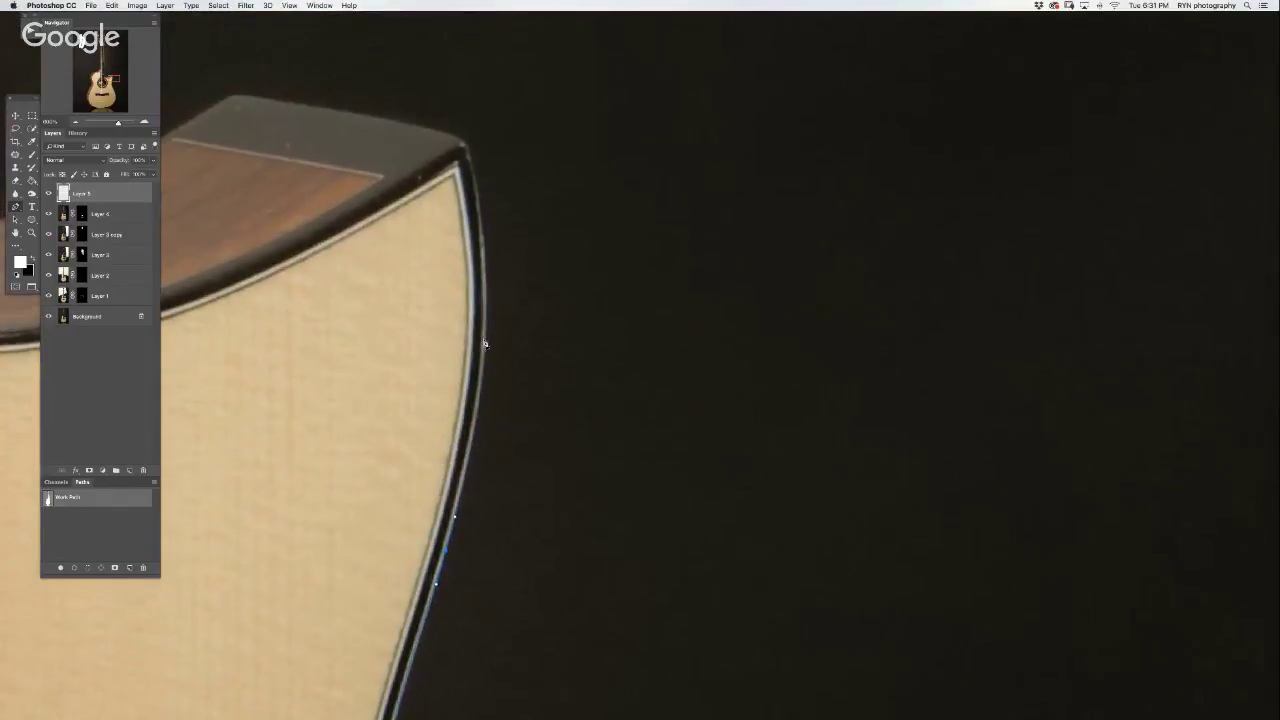
left_click(478, 441)
left_click(468, 147)
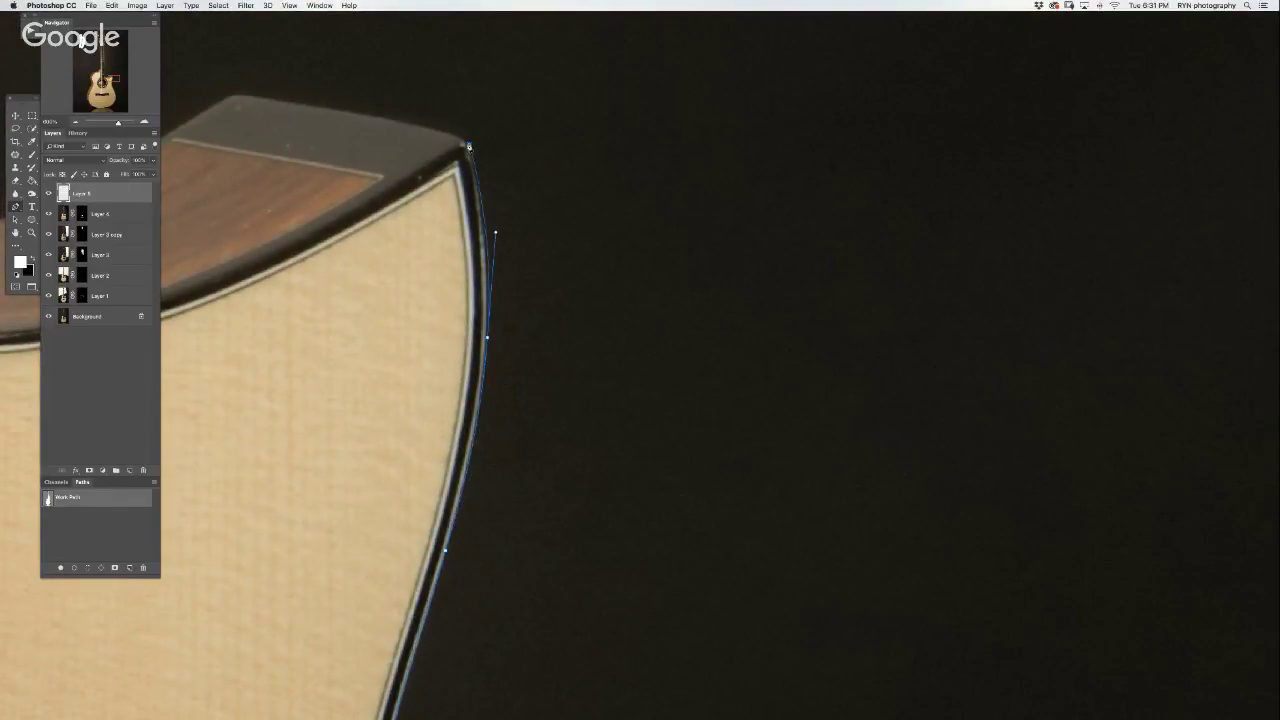
left_click(462, 143, "alt")
- Trace the cutaway corner's top edge and its inner curve with a curved anchor
left_click_drag(414, 134, 757, 240)
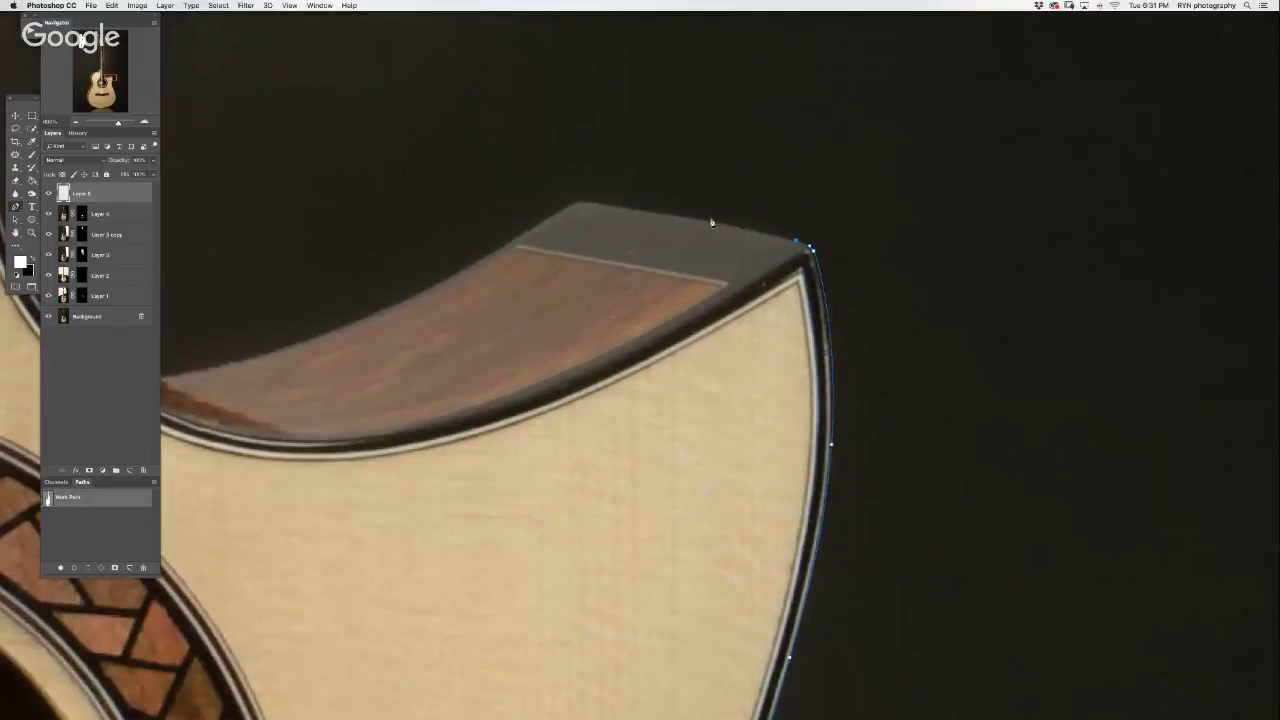
left_click(567, 204)
left_click_drag(516, 238, 930, 224)
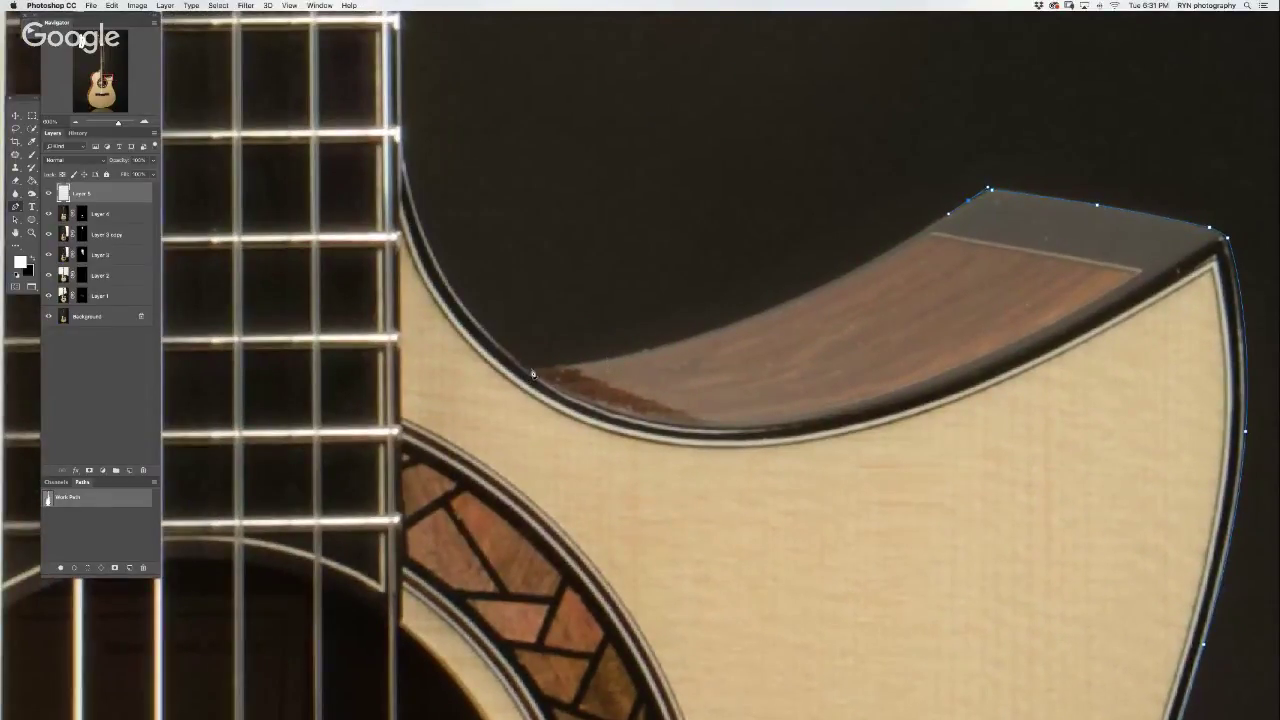
mouse_move(533, 372)
left_mouse_down()
mouse_move(284, 400)
mouse_move(398, 292)
left_mouse_up()
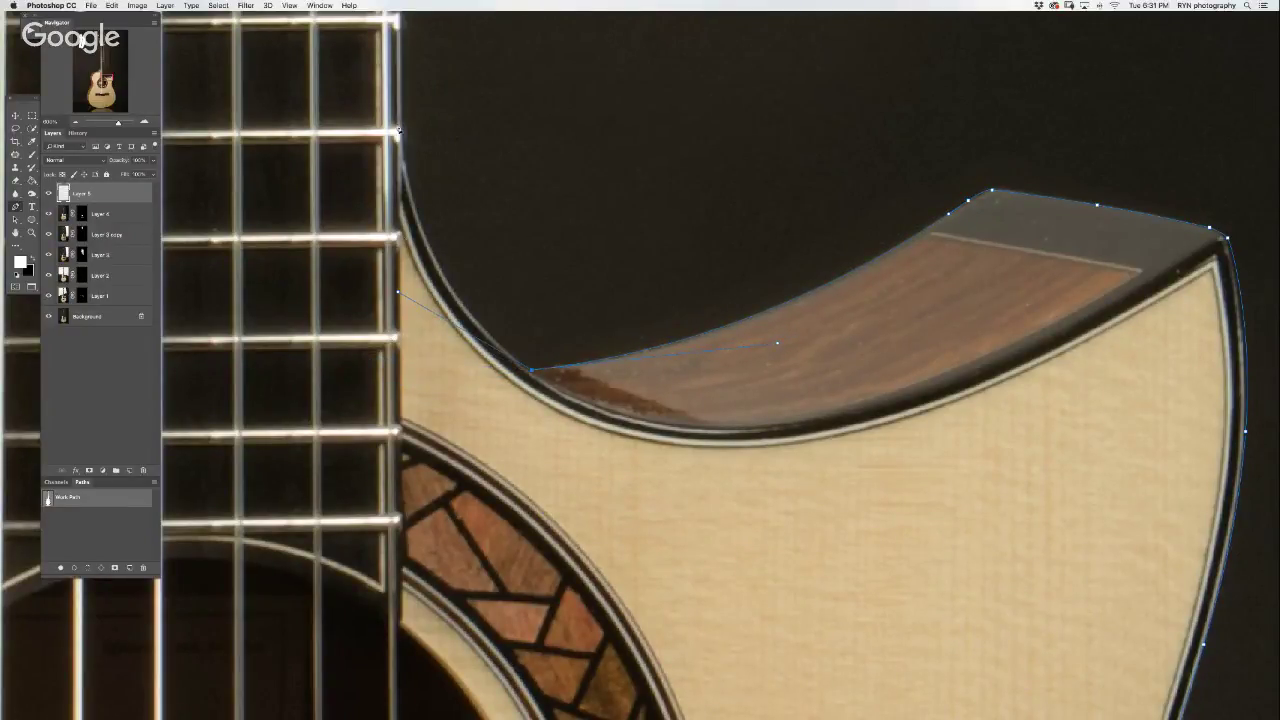
left_click(398, 292, "alt")
- Move the view up to the nut and top frets and save the document
scroll(406, 205, "up", 5)
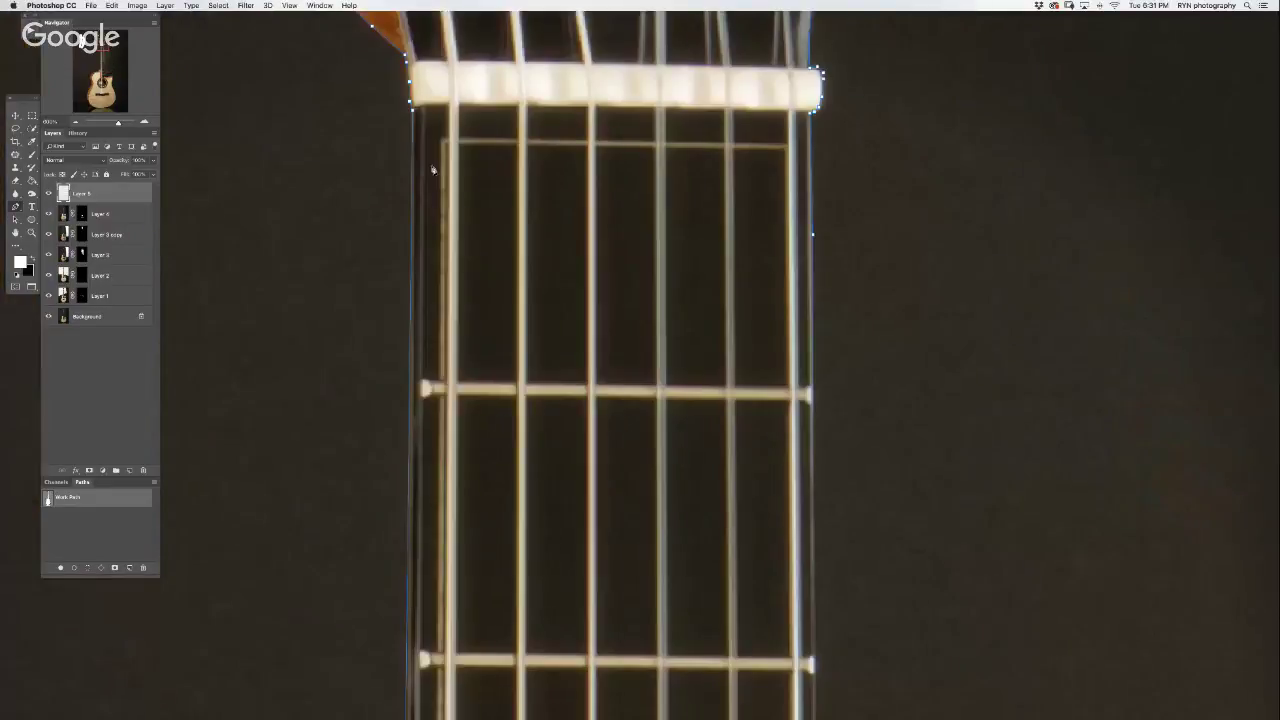
left_click(108, 63)
key("ctrl+s")
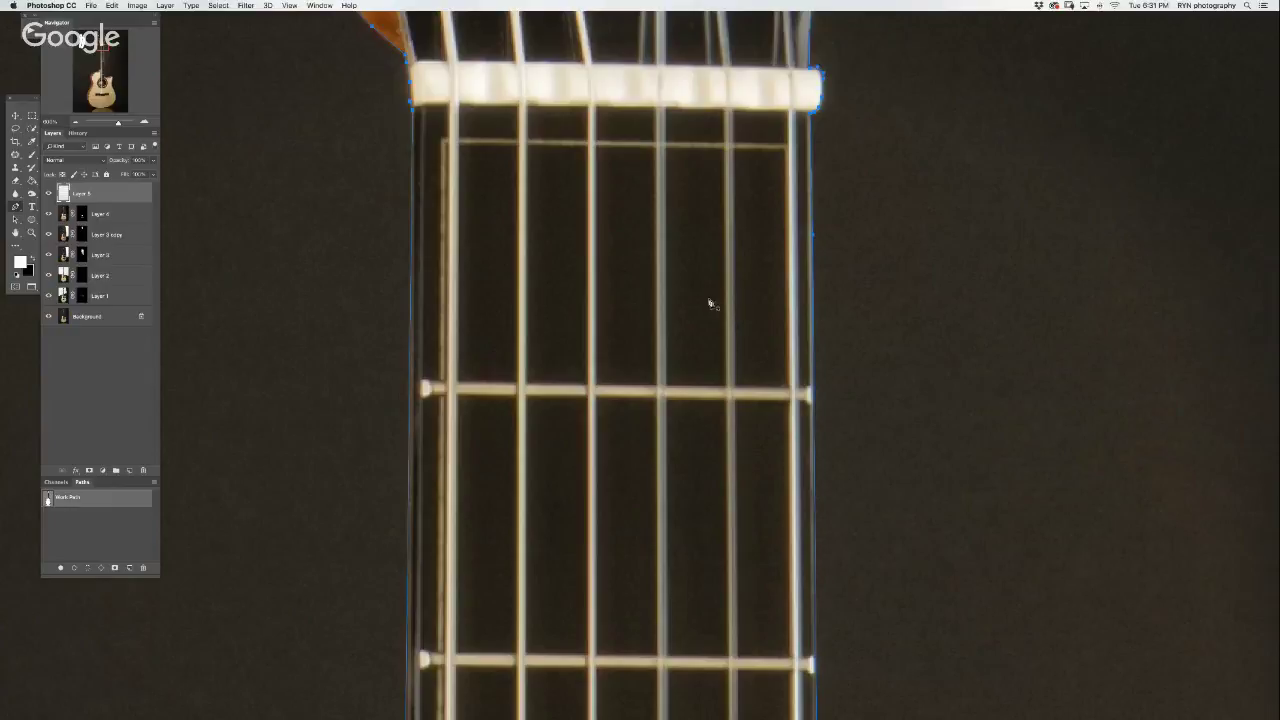
- Convert the traced guitar path into a selection
right_click(665, 292)
left_click(697, 330)
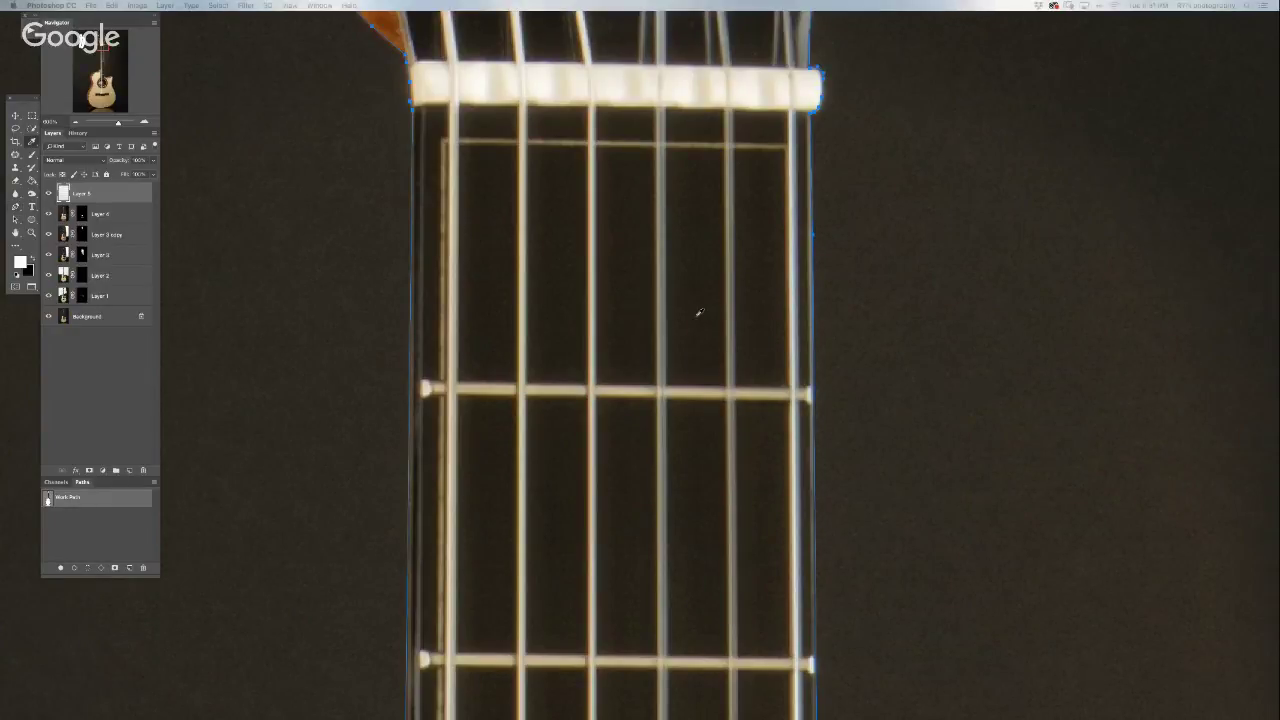
key("Return")
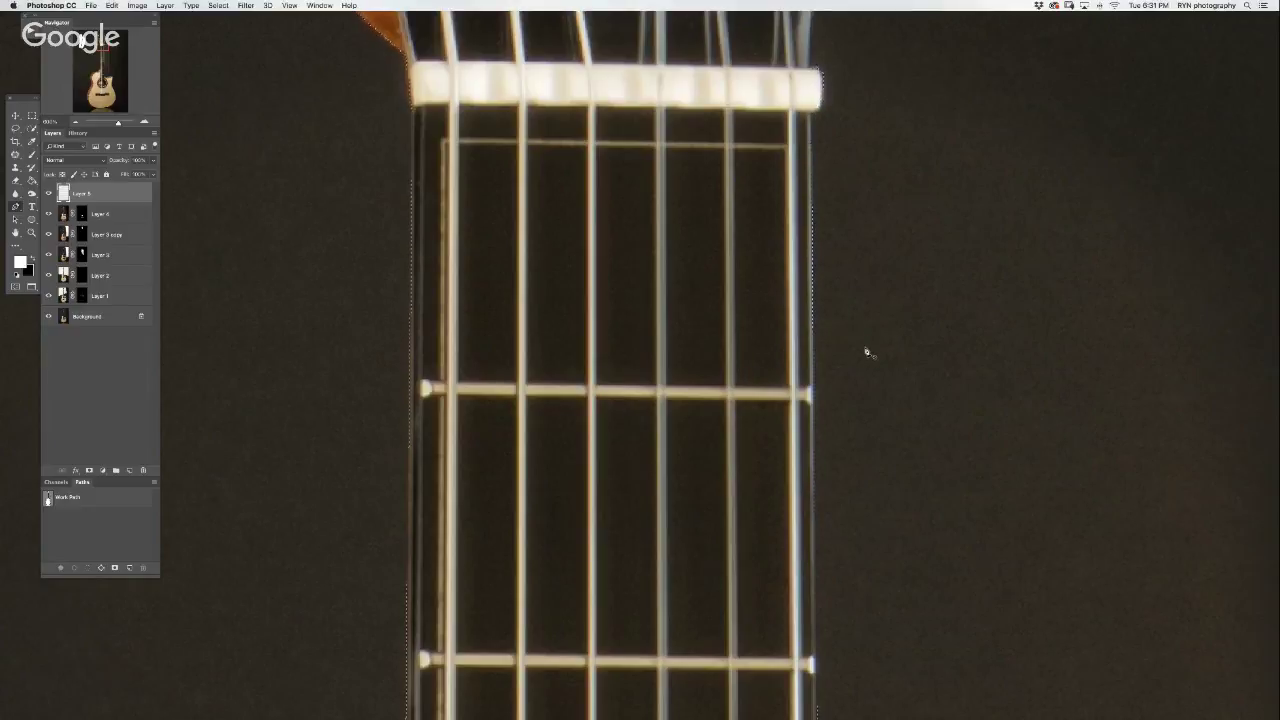
right_click(738, 370)
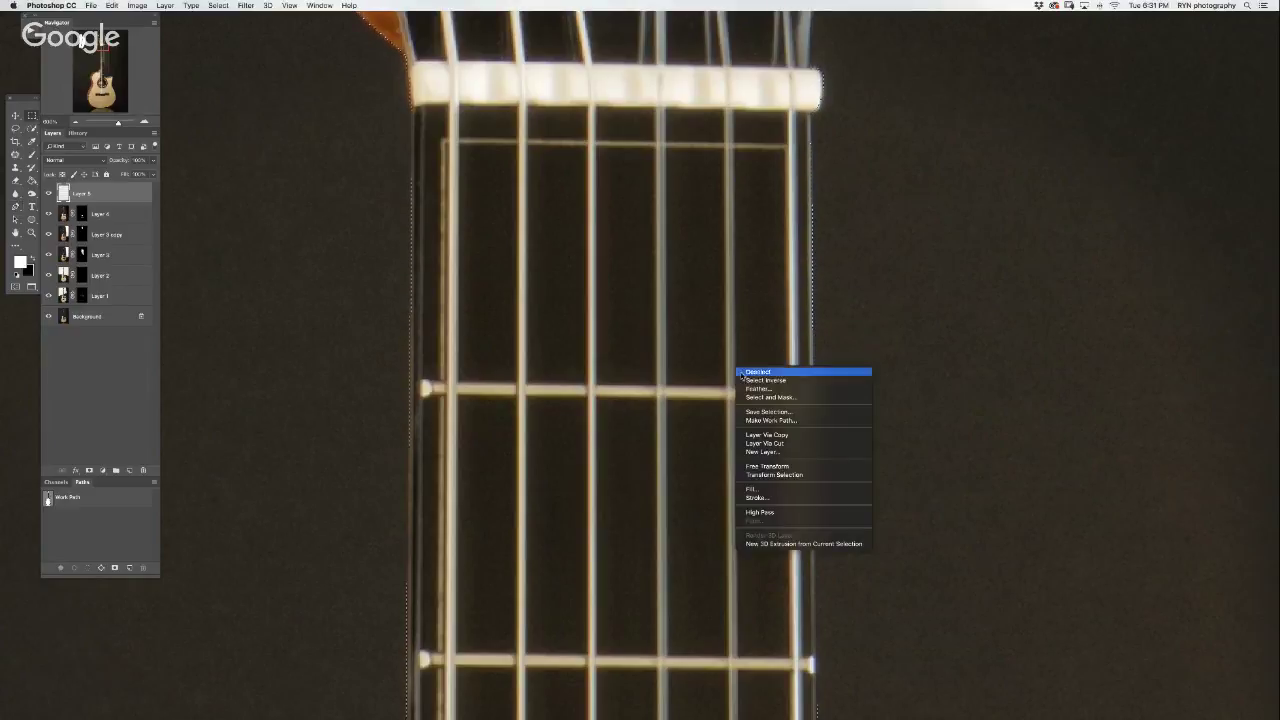
left_click(728, 377)
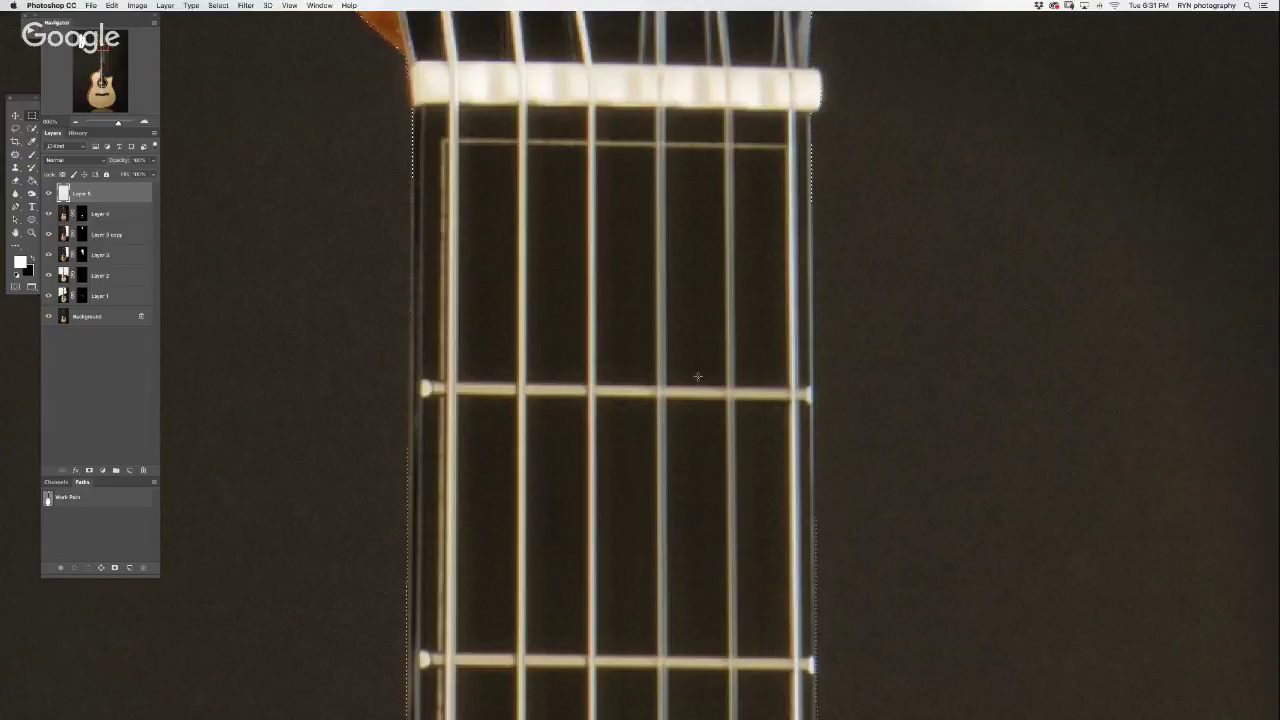
- Fill the area around the guitar with black instead of white, then zoom out to the whole image
key("alt+BackSpace")
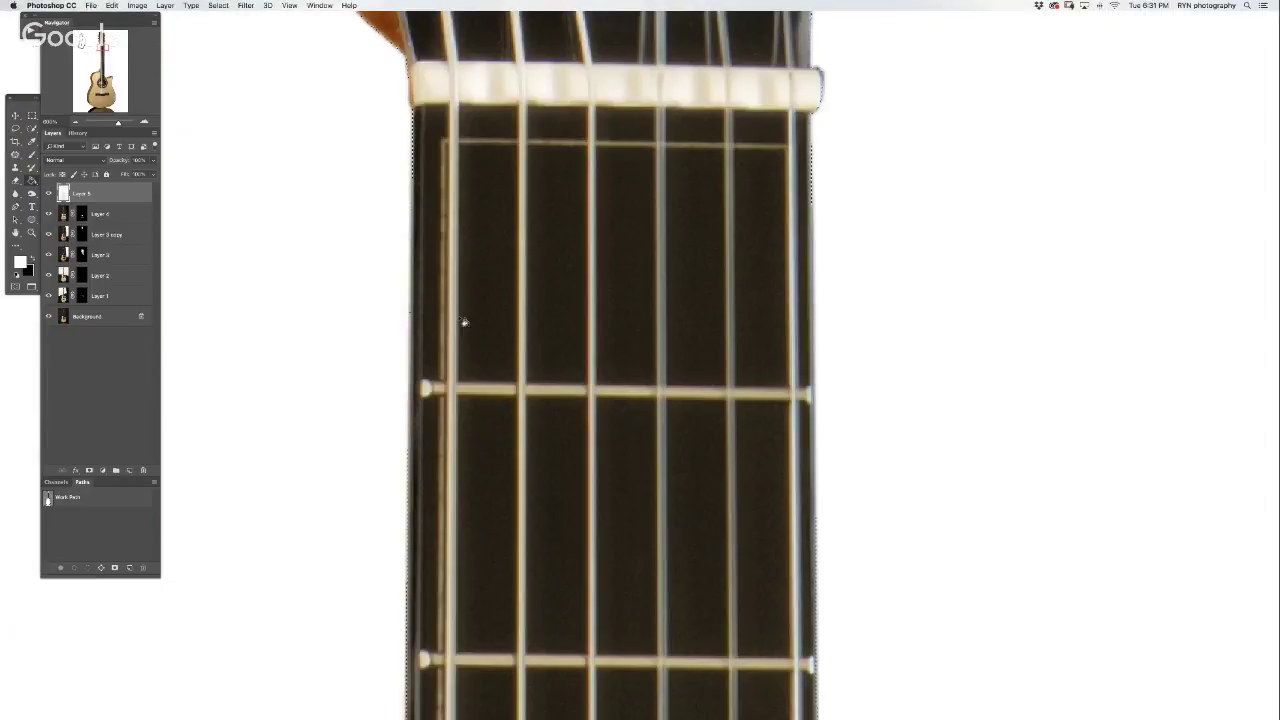
key("ctrl+z")
key("x")
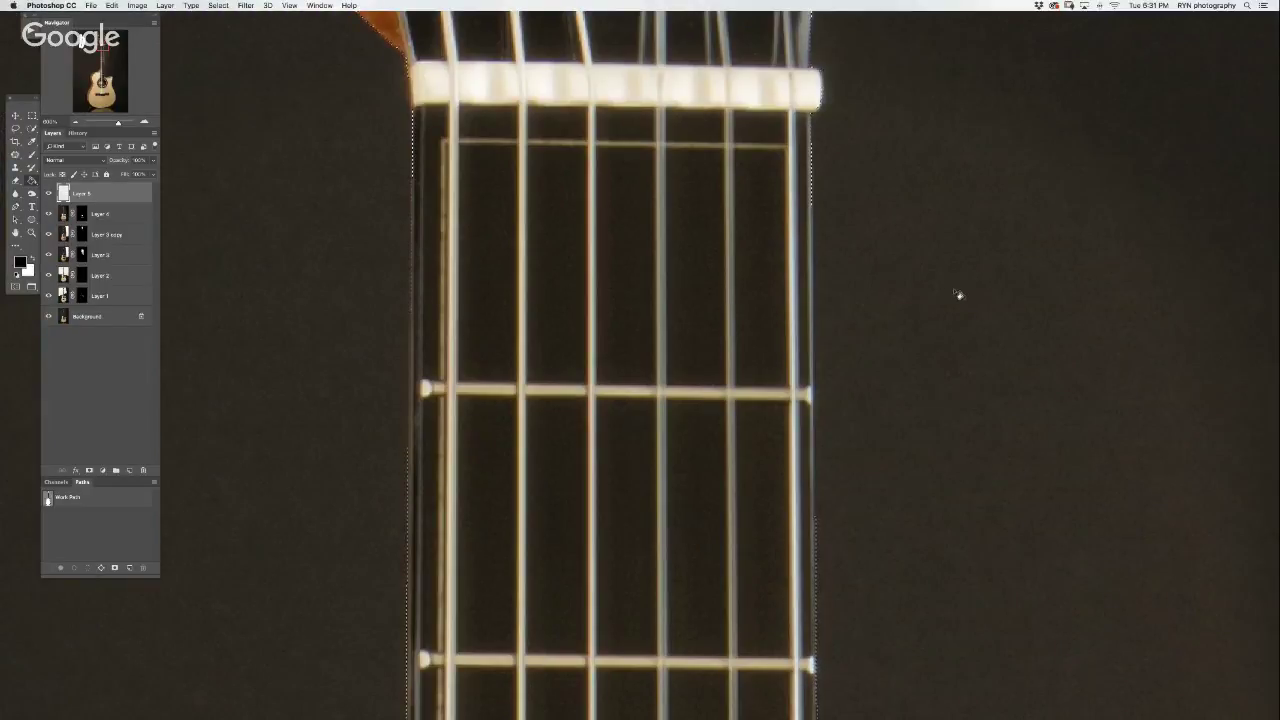
key("alt+BackSpace")
left_click(75, 123)
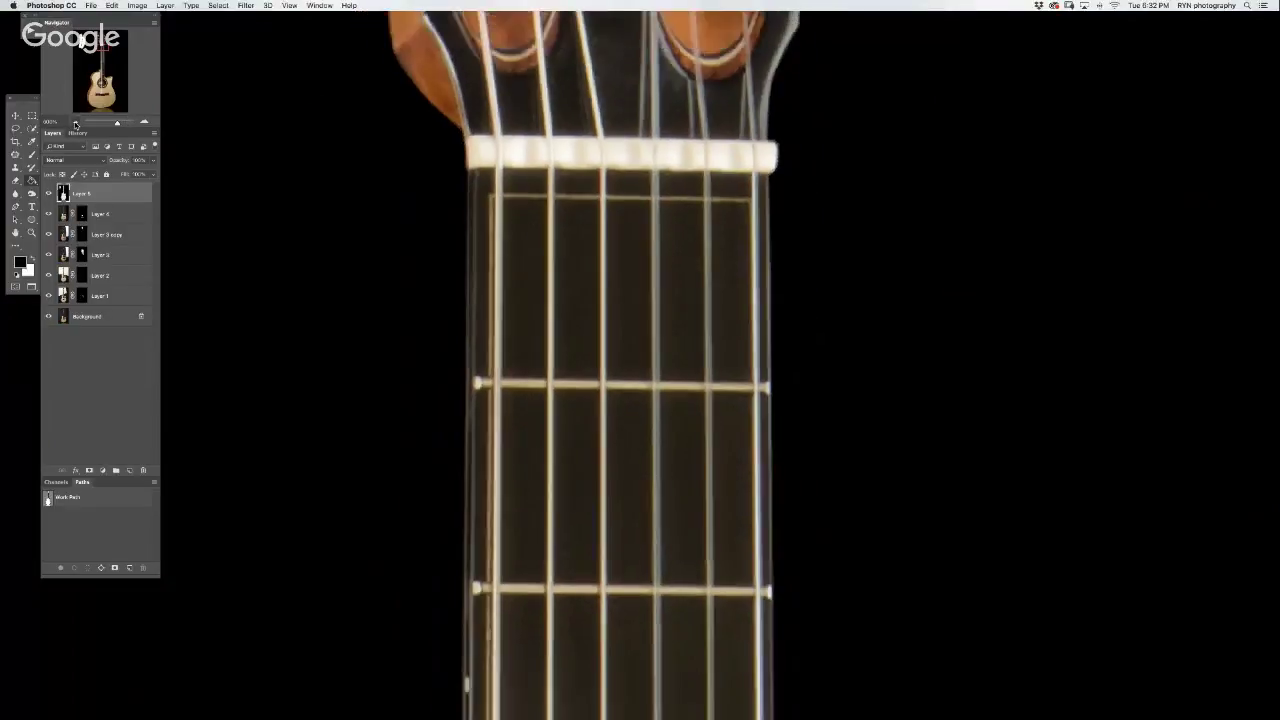
left_click(75, 123)
left_click(75, 123)
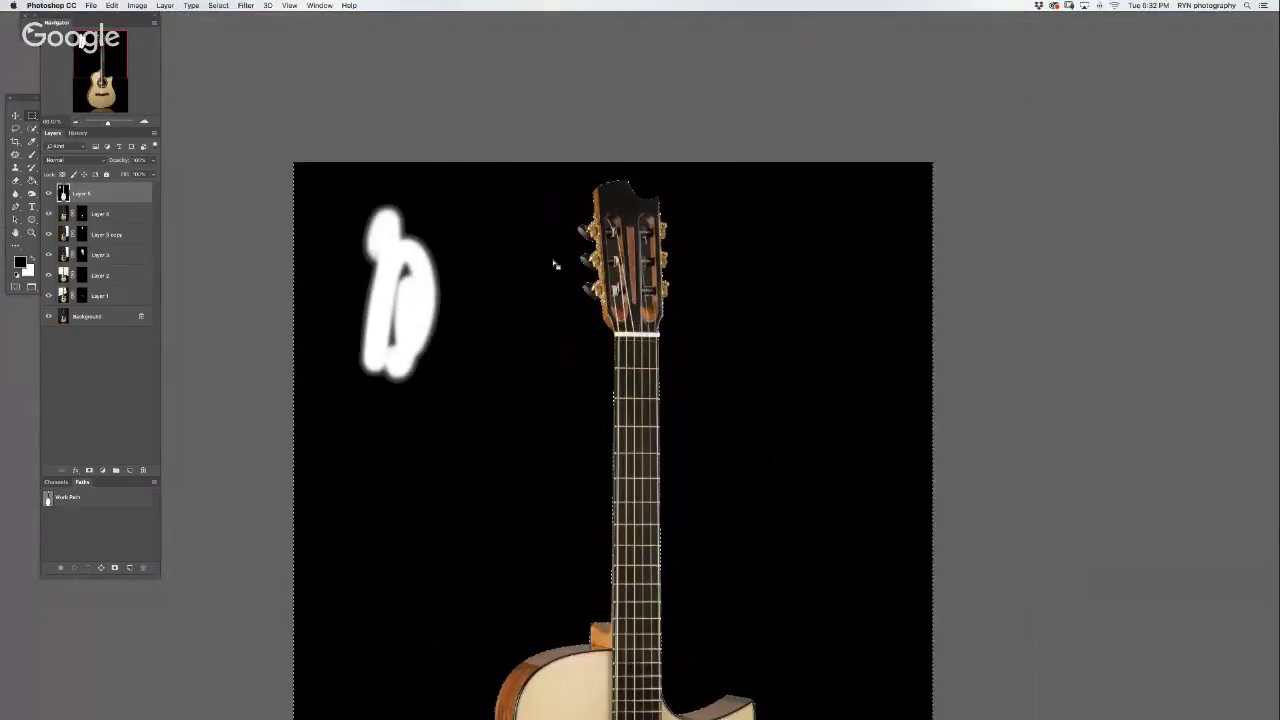
- Deselect and zoom in on the headstock and neck
key("ctrl+d")
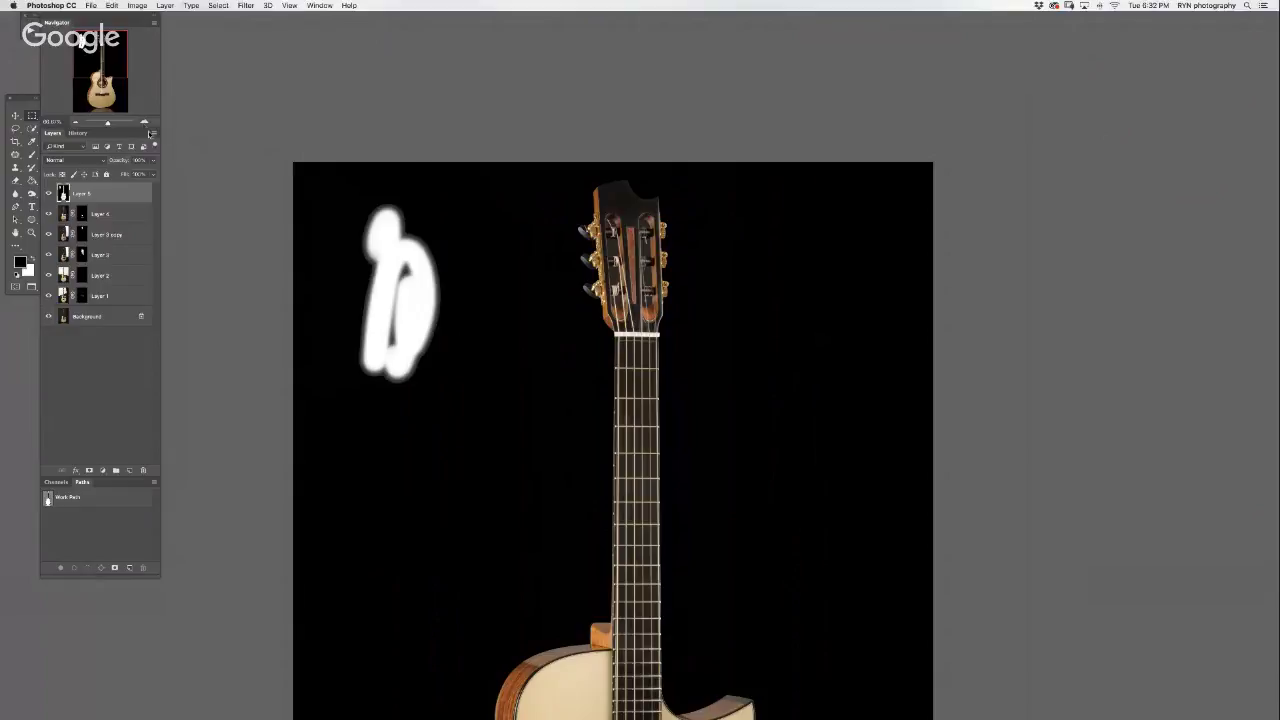
key("ctrl+plus")
key("ctrl+plus")
key("ctrl+plus")
left_click_drag(578, 110, 548, 332)
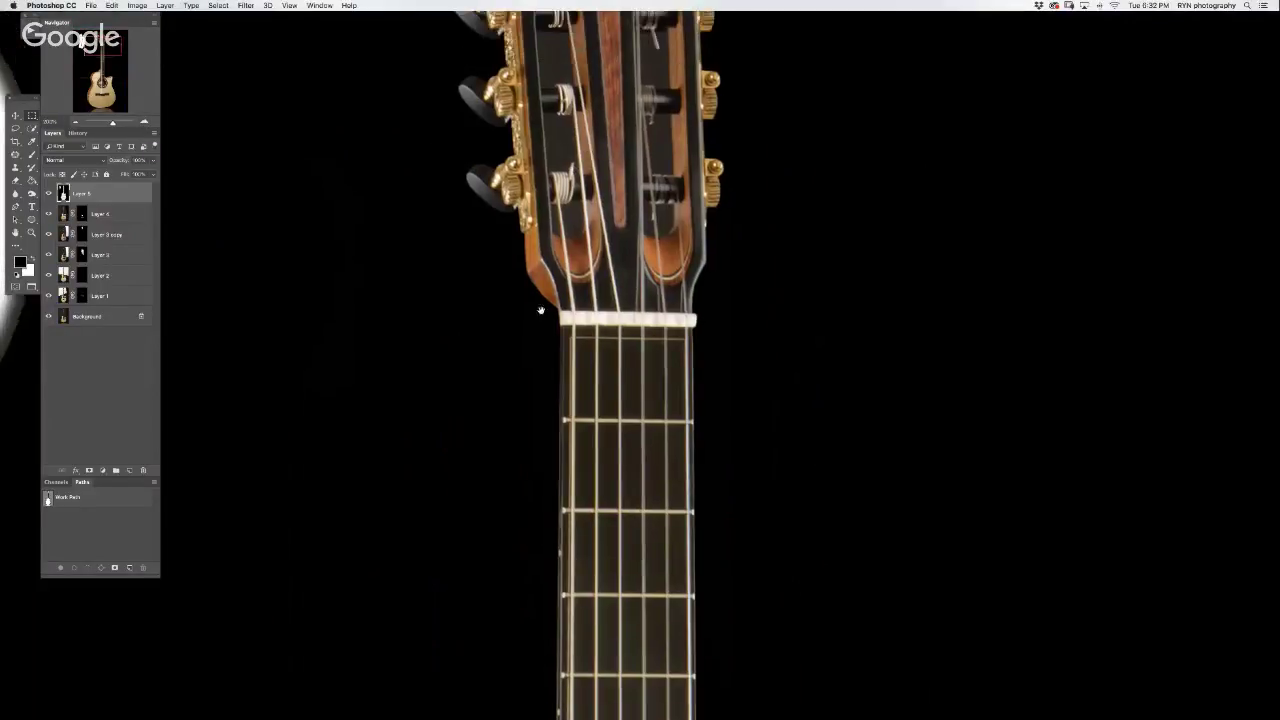
- Inspect the black background down the guitar, then switch to full-screen view centred on screen
scroll(548, 332, "down", 3)
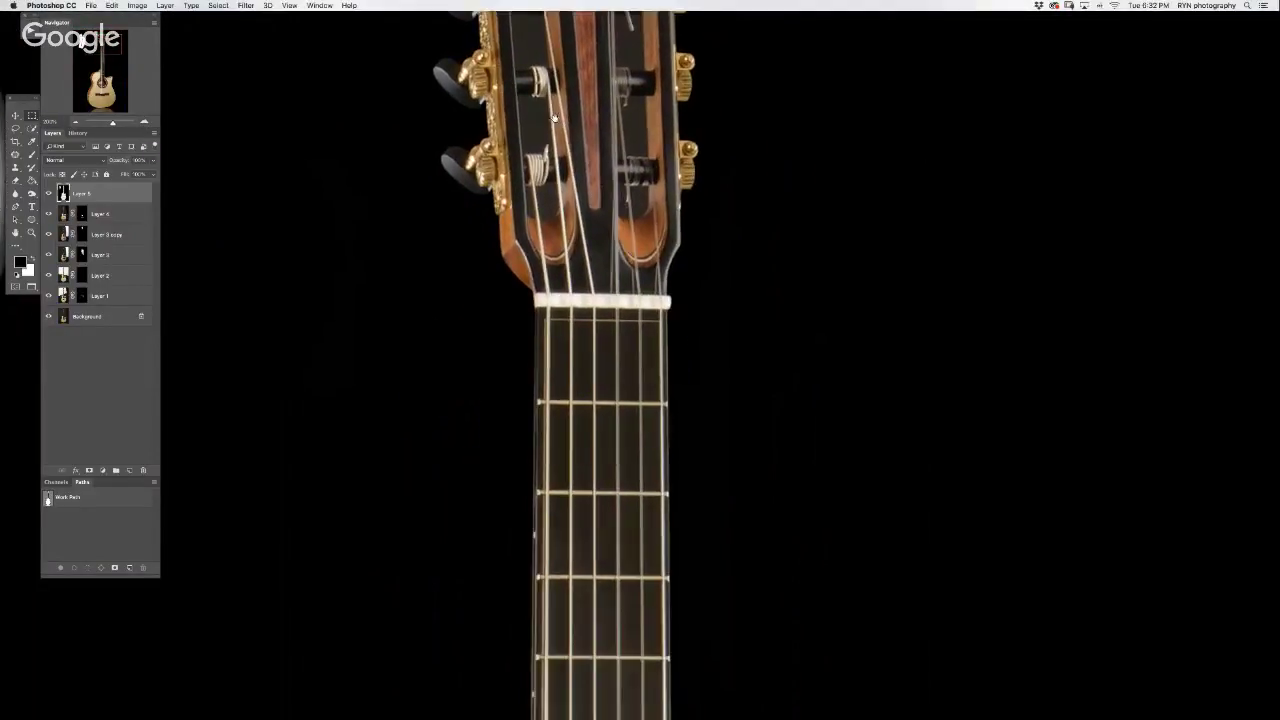
scroll(540, 390, "down", 3)
scroll(534, 449, "down", 4)
scroll(560, 480, "down", 3)
scroll(594, 515, "down", 2)
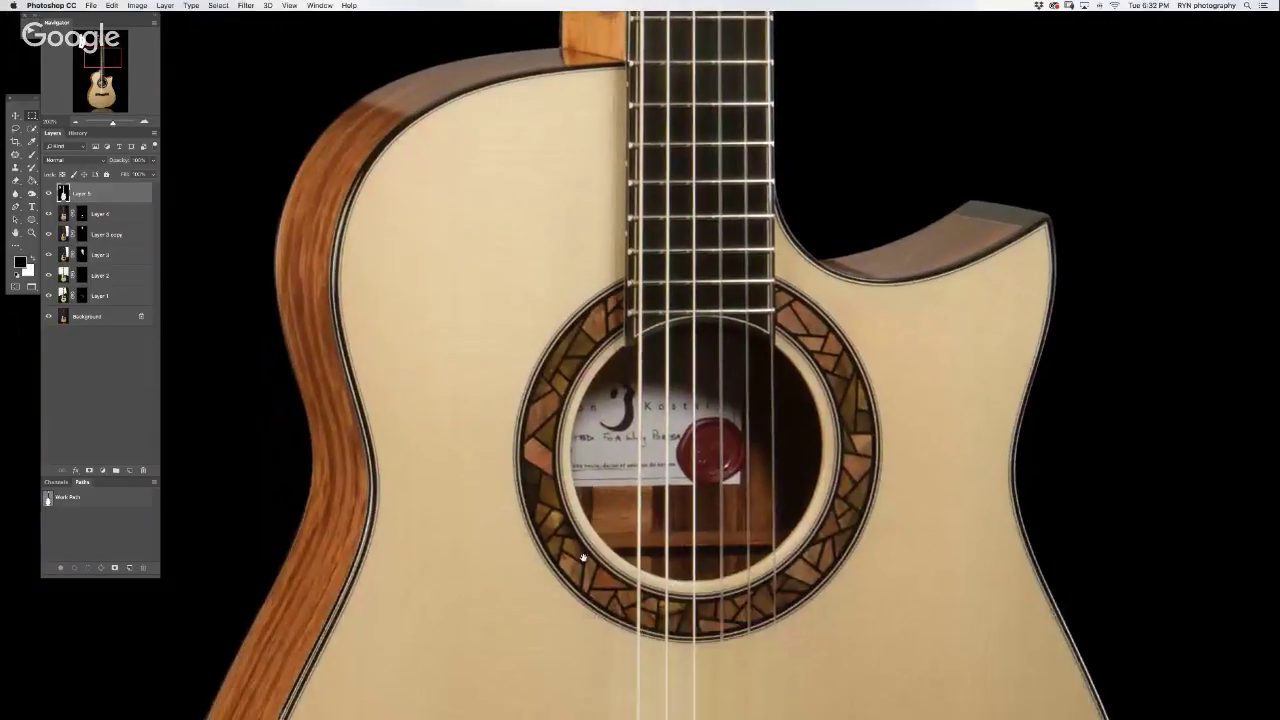
scroll(590, 516, "down", 4)
scroll(577, 517, "down", 6)
scroll(570, 450, "down", 3)
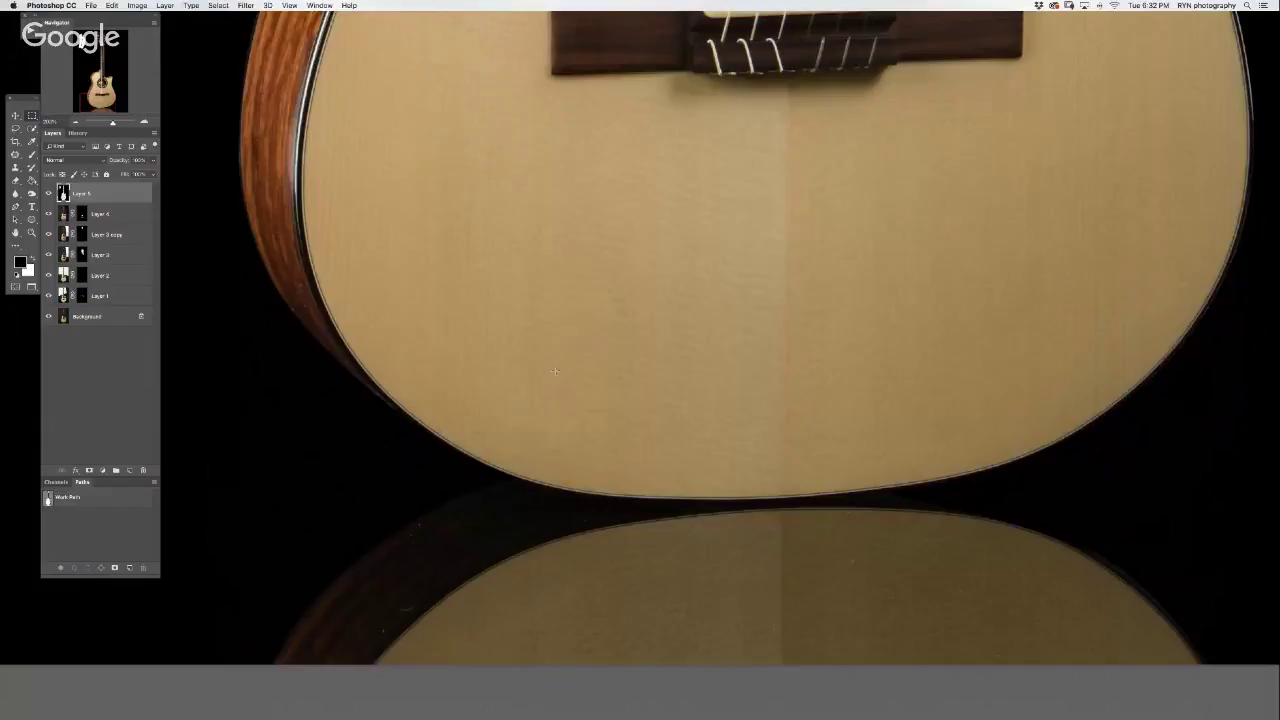
key("f")
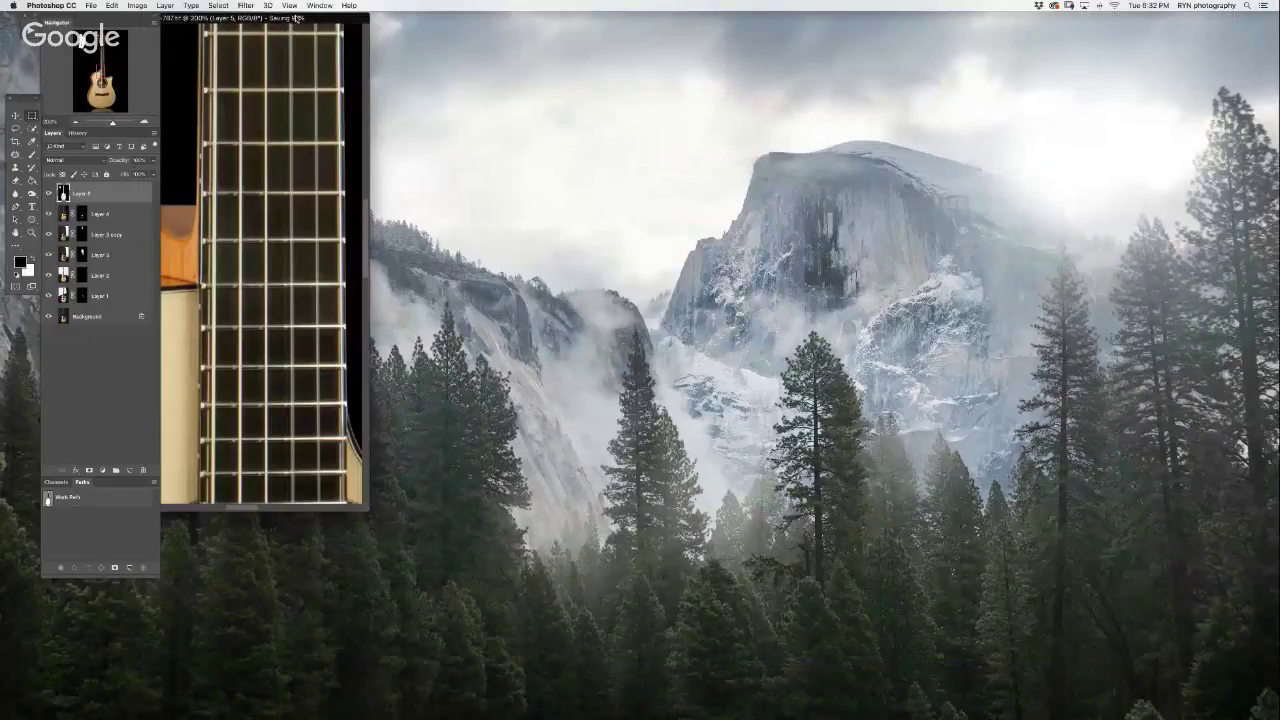
left_click_drag(297, 18, 604, 58)
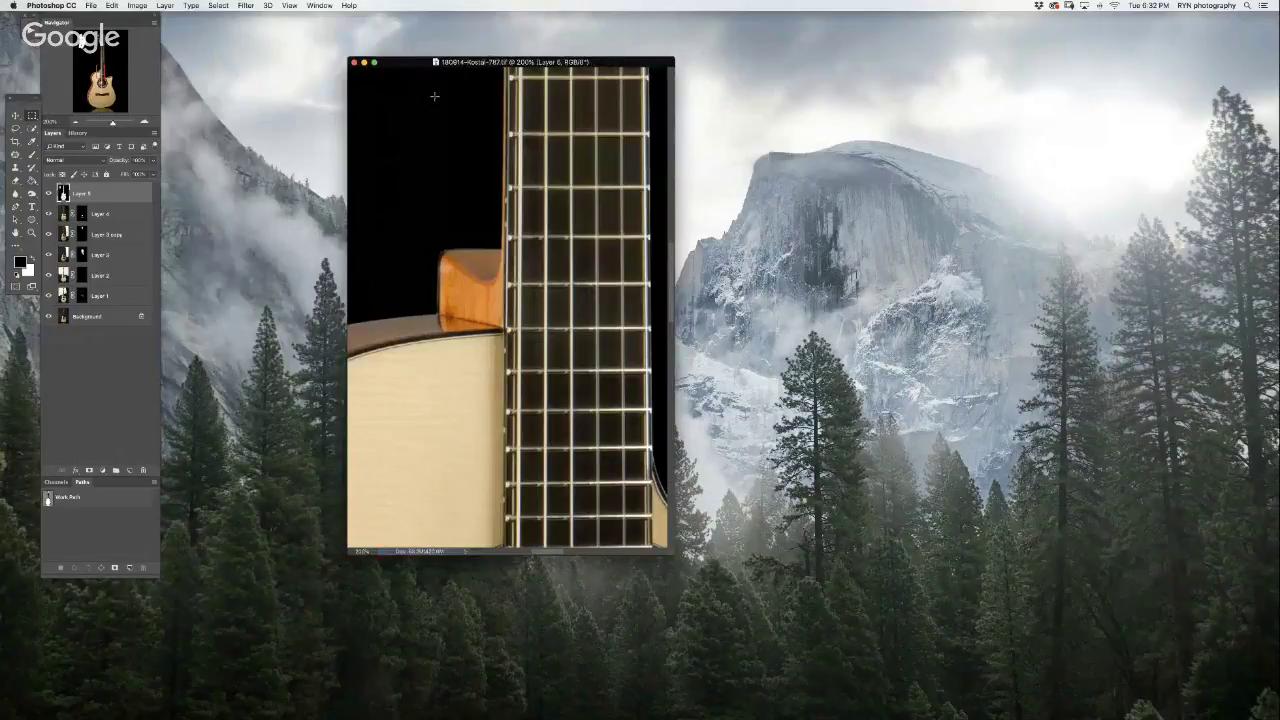
- Close the front-view document and zoom the back-view image in on the neck-headstock joint
left_click(353, 62)
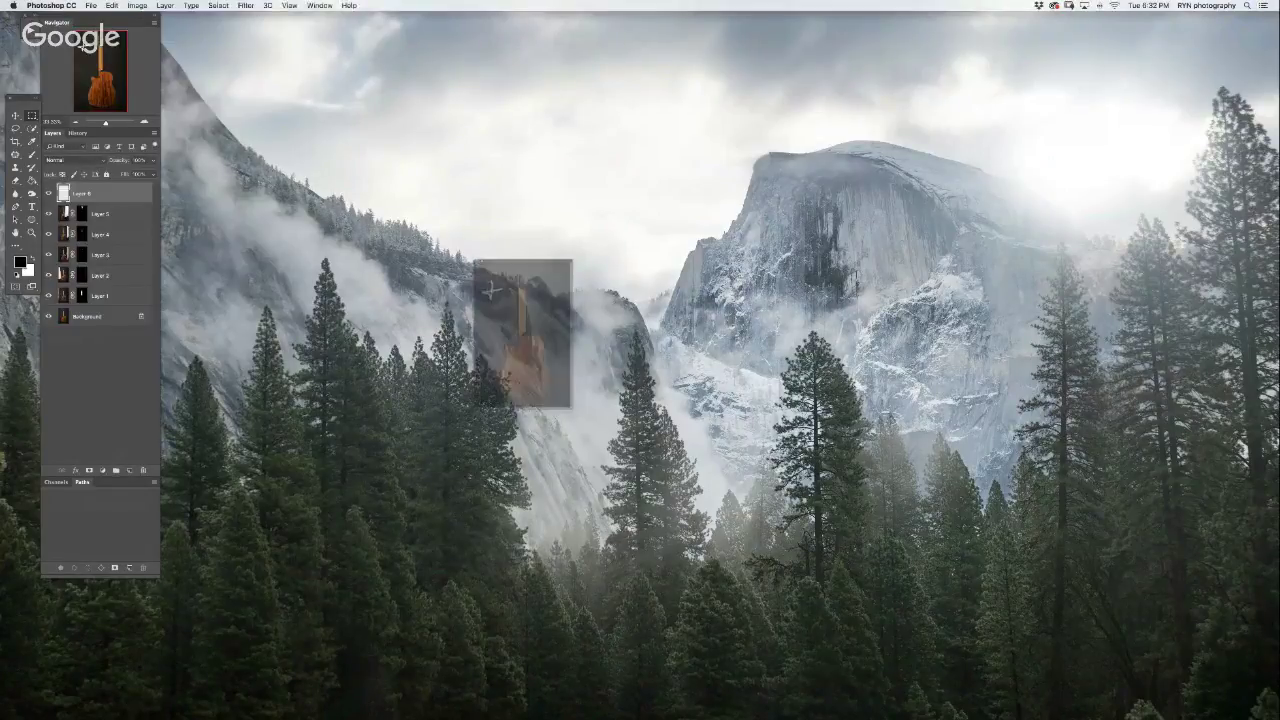
key("f")
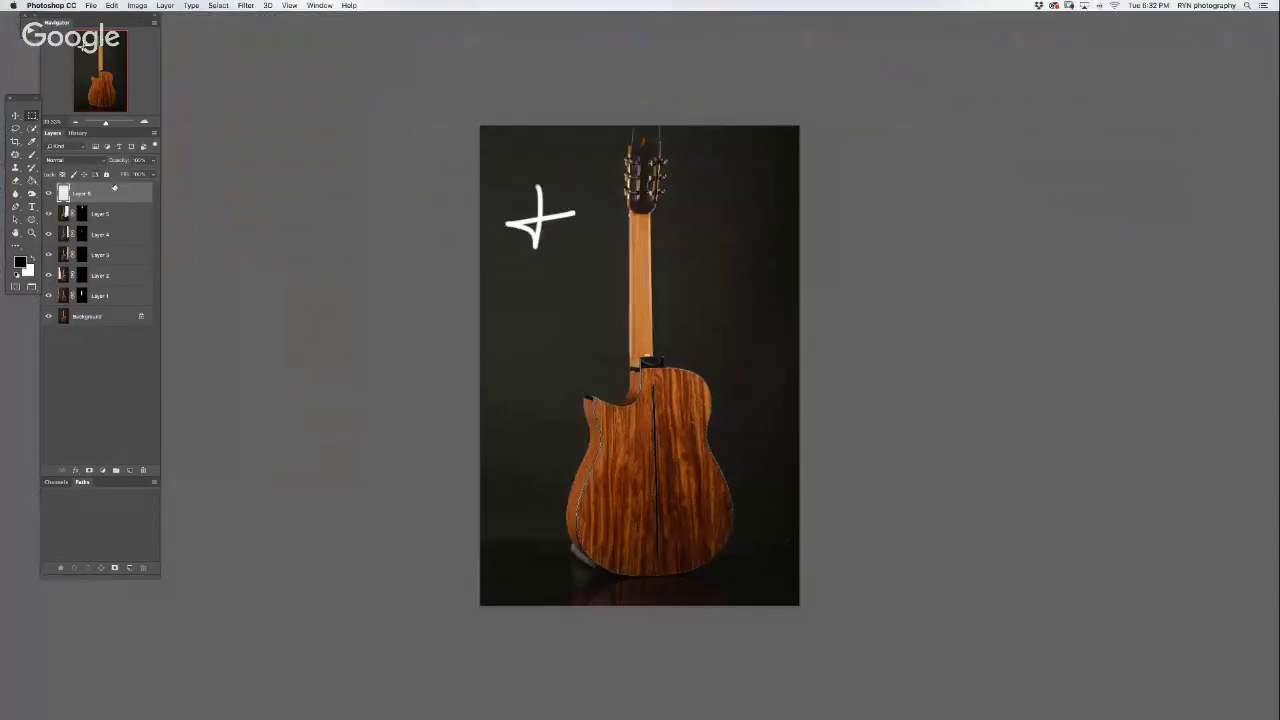
left_click(144, 122)
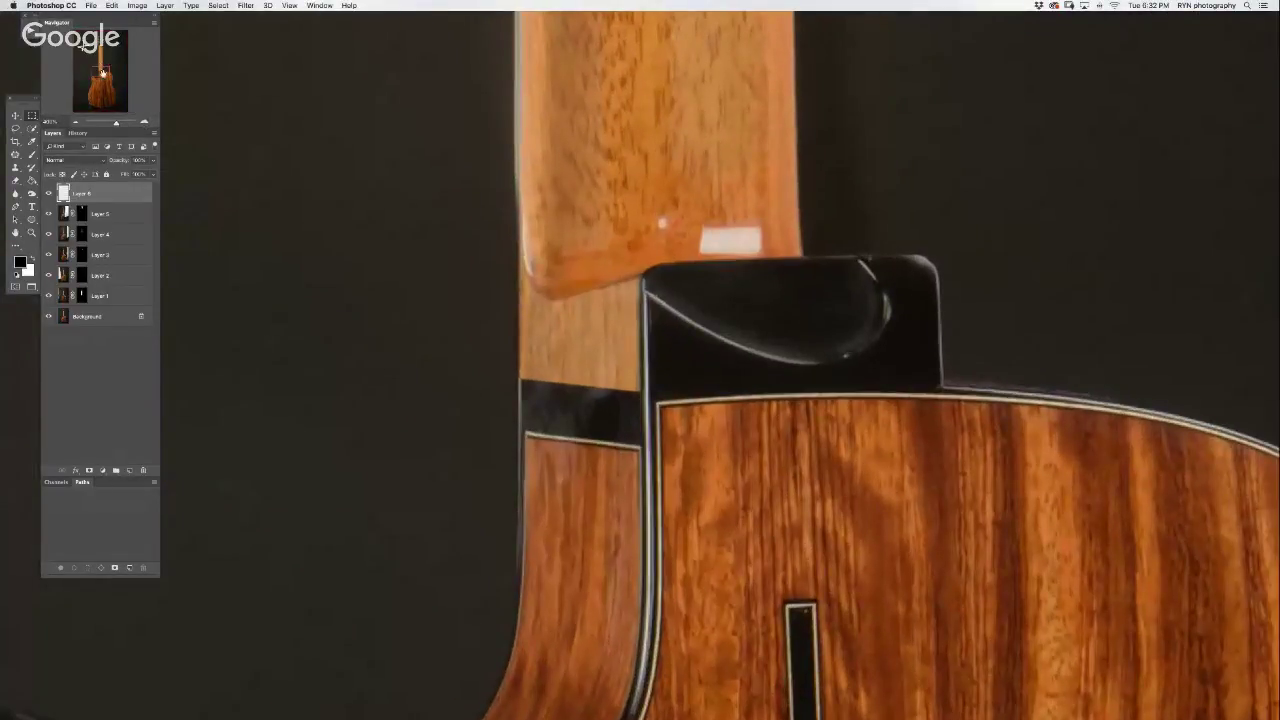
left_click_drag(102, 72, 130, 64)
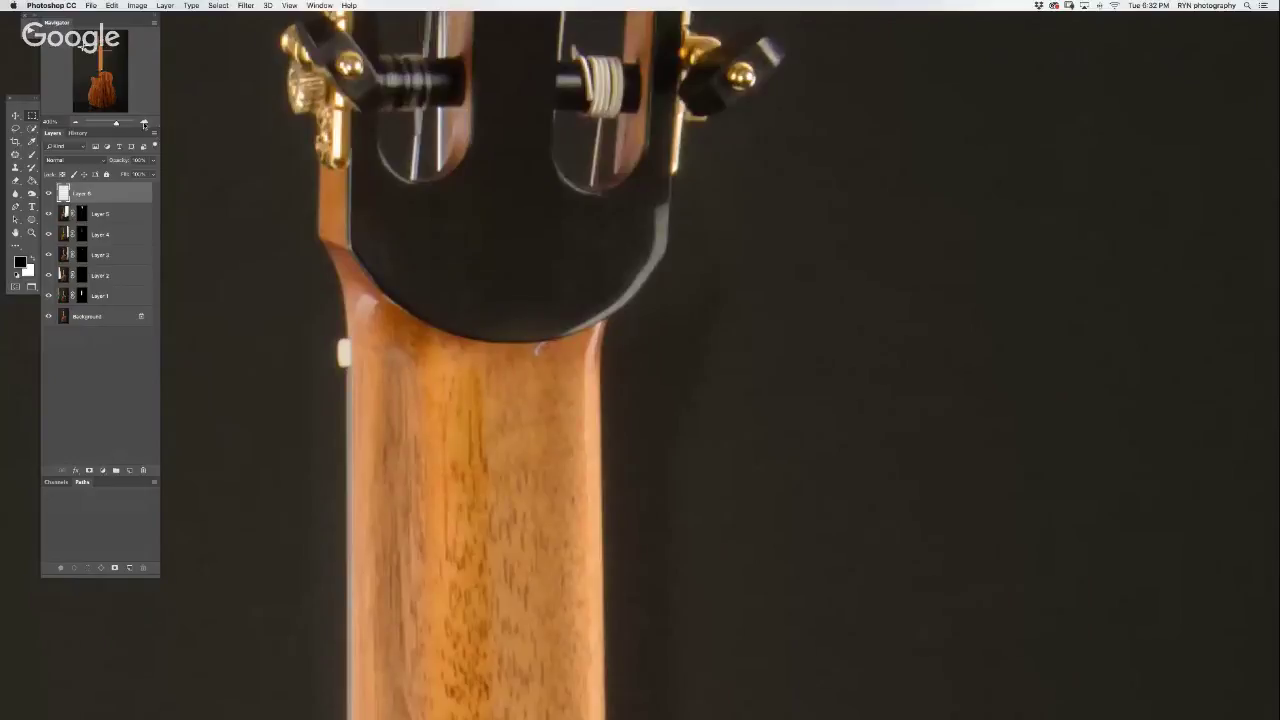
left_click(144, 122)
left_click(144, 122)
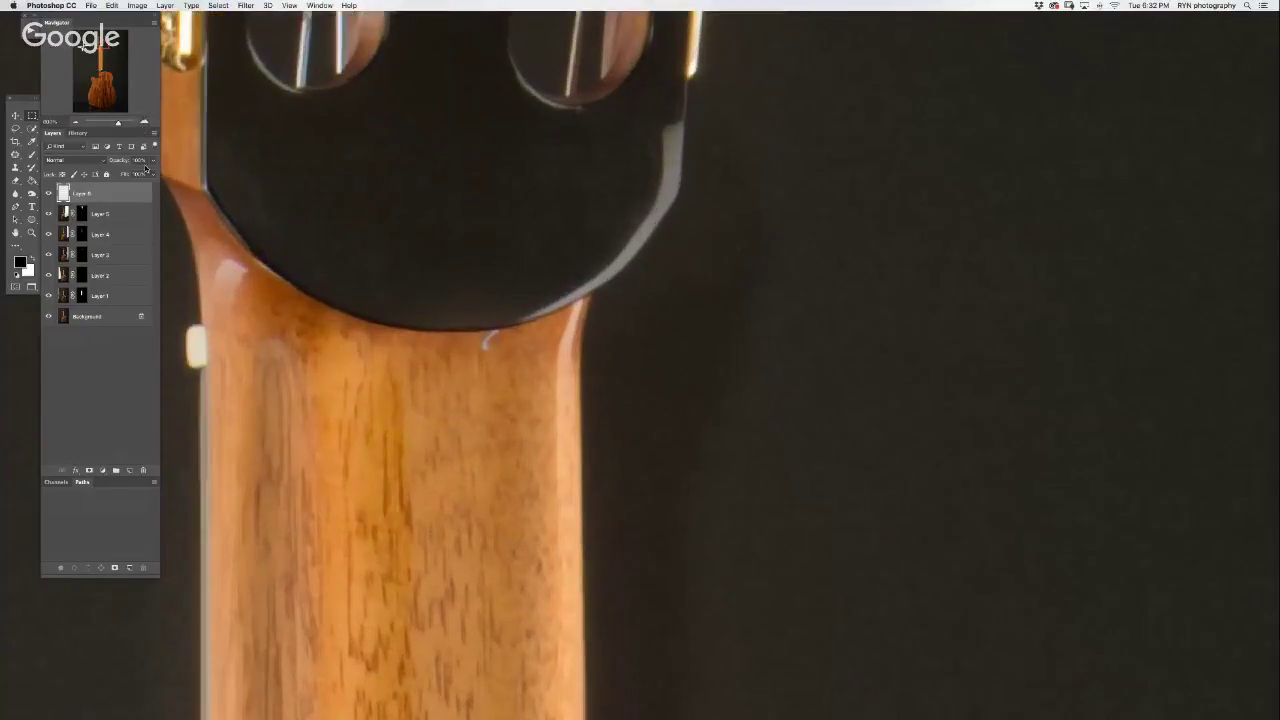
- Start a pen path with anchors up the neck's right edge onto the headstock
key("p")
left_click(581, 411)
left_click(581, 344)
left_click(590, 305)
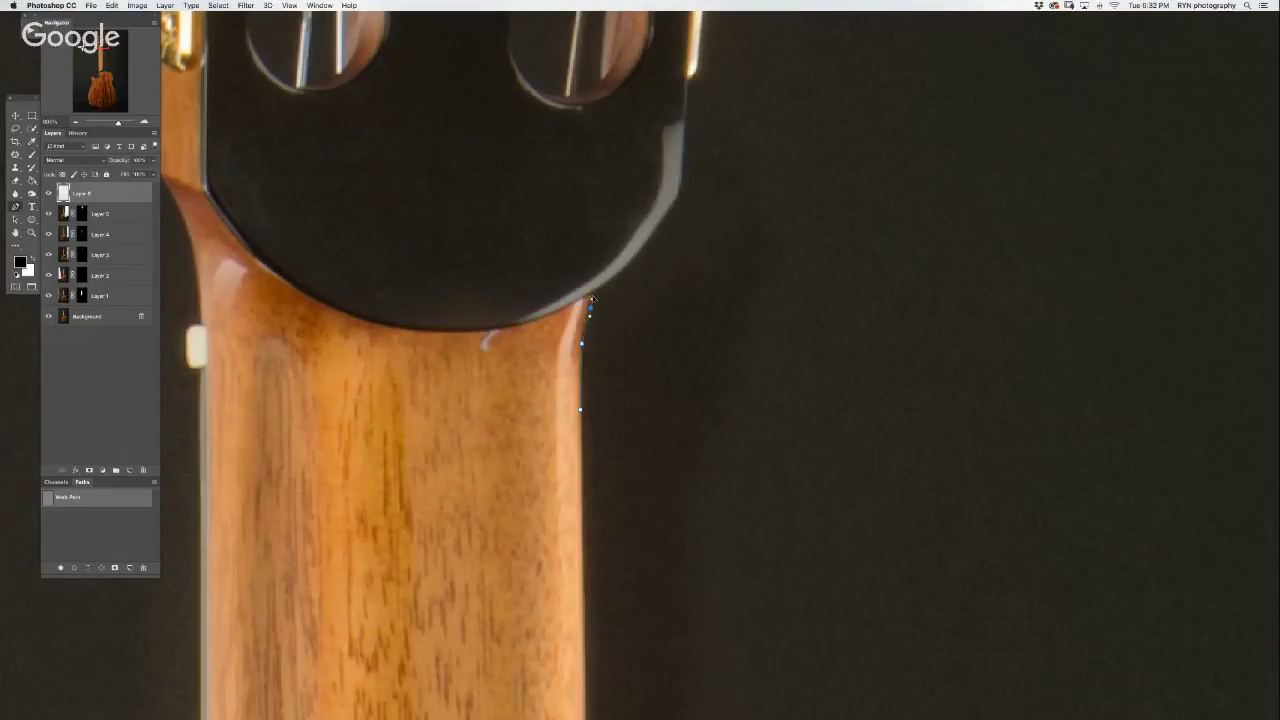
scroll(594, 296, "up", 5)
left_click_drag(597, 400, 610, 372)
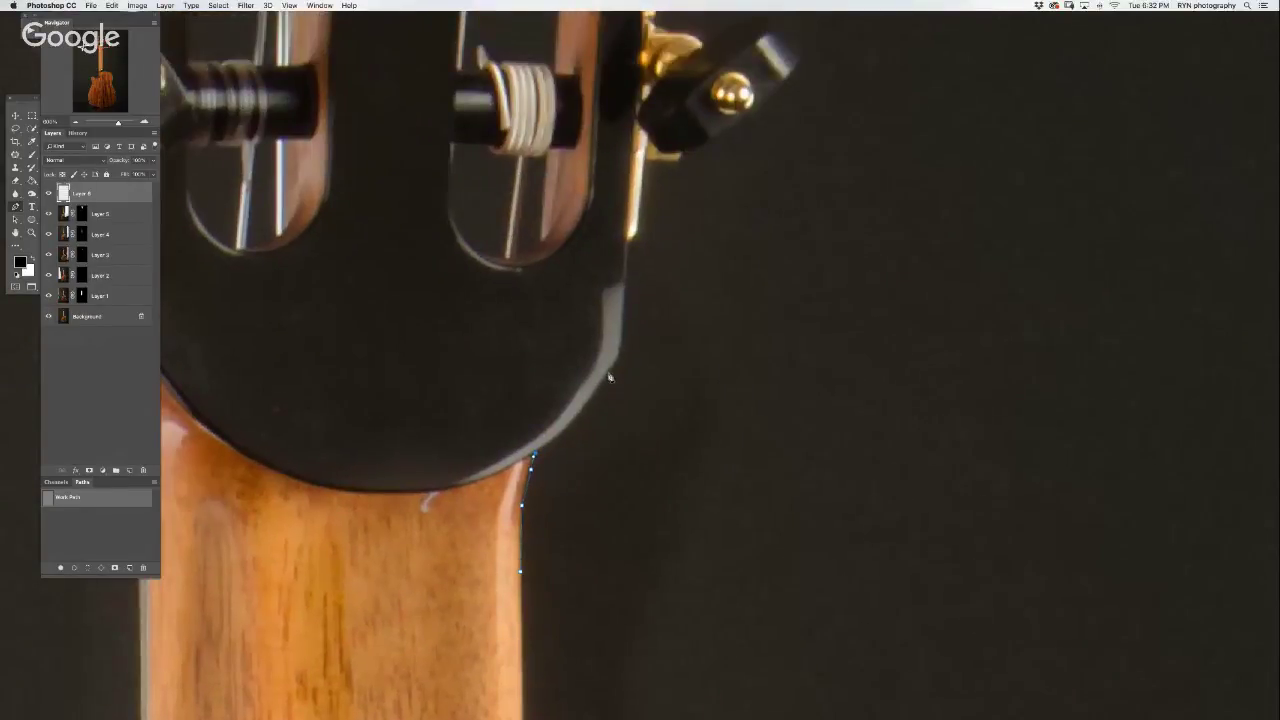
left_click(623, 341)
left_click(624, 321)
scroll(630, 245, "up", 2)
scroll(620, 290, "up", 3)
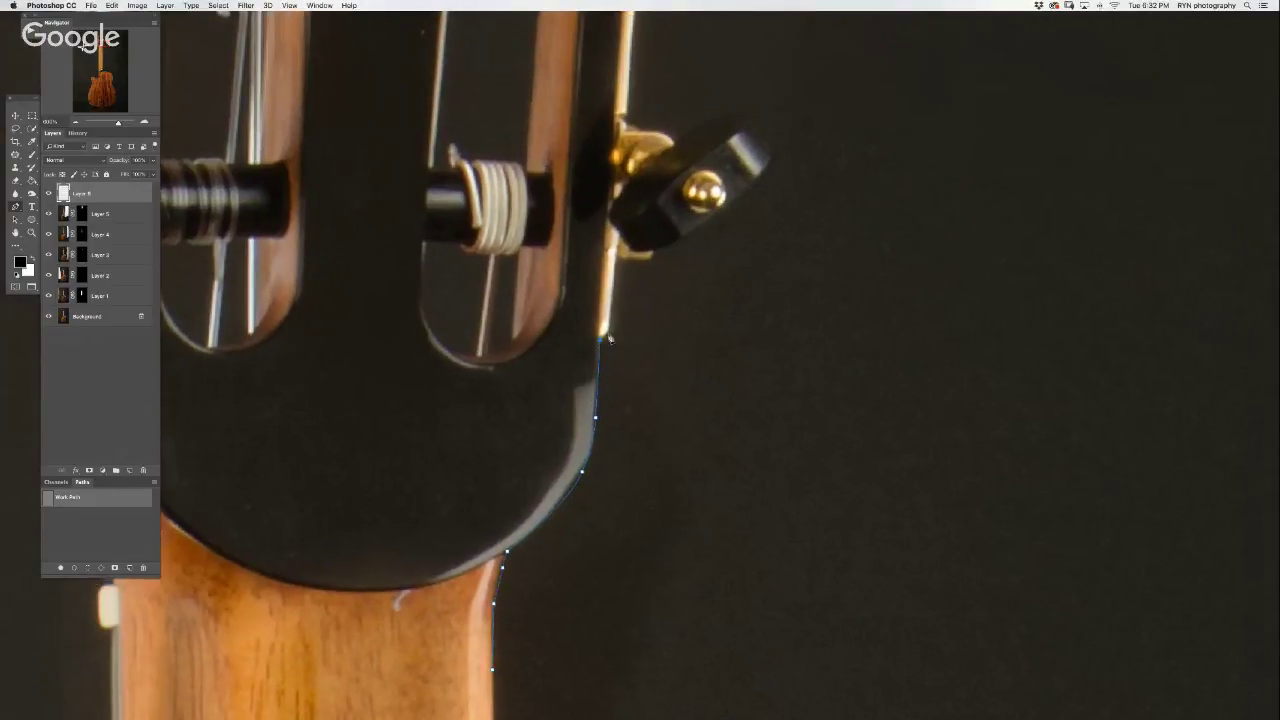
- Trace the path around the first tuning peg's base and edges
left_click(615, 264)
scroll(652, 250, "up", 1)
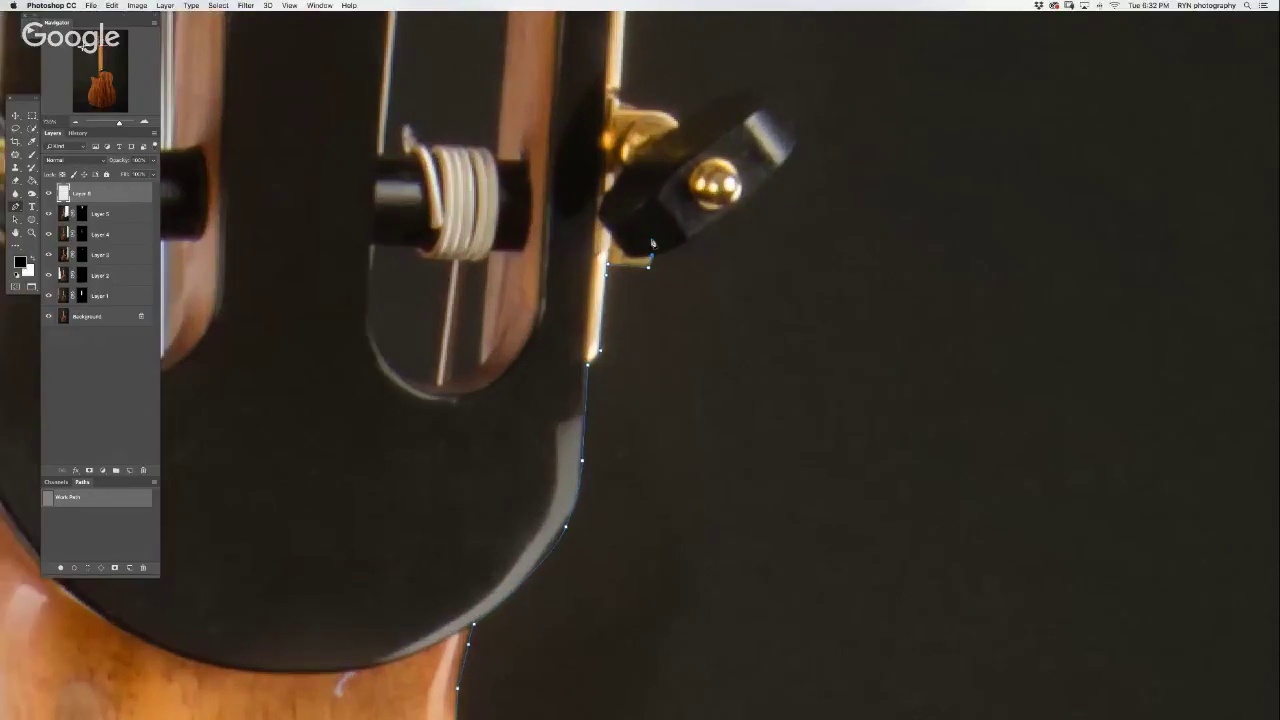
left_click_drag(676, 254, 903, 167)
scroll(740, 260, "right", 5)
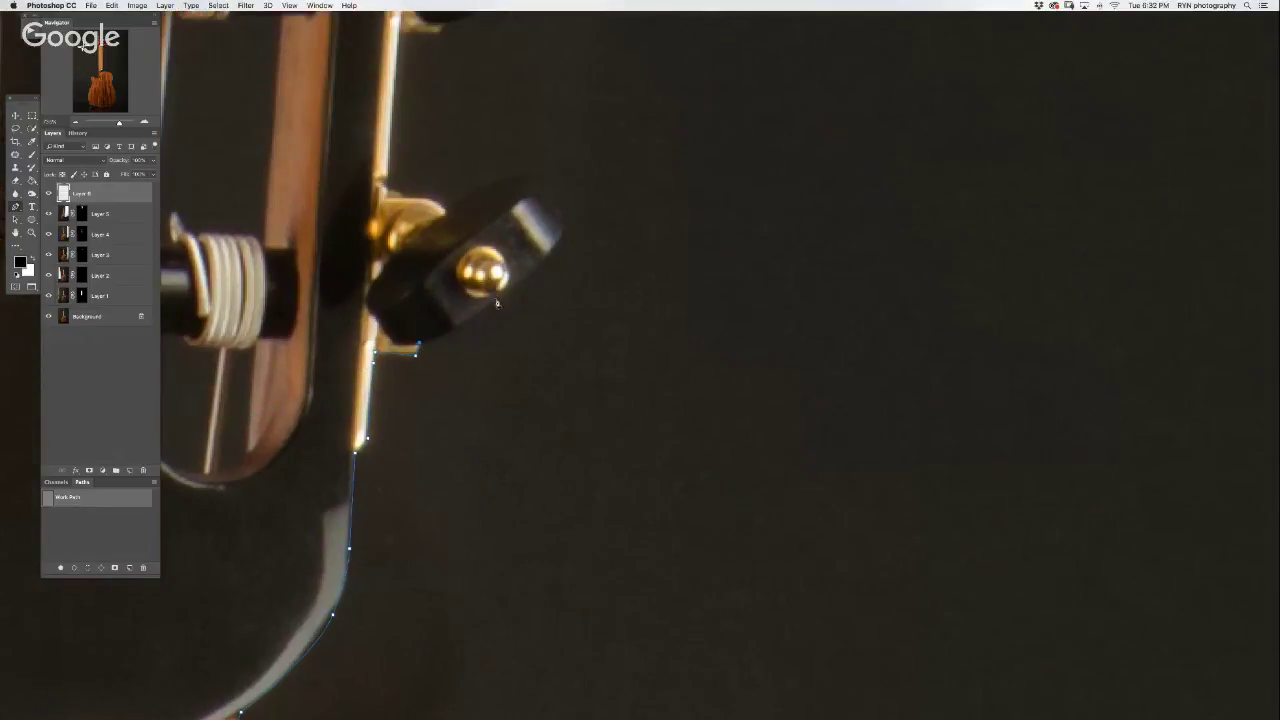
left_click(466, 326)
left_click(538, 265)
left_click(551, 252)
left_click(562, 240)
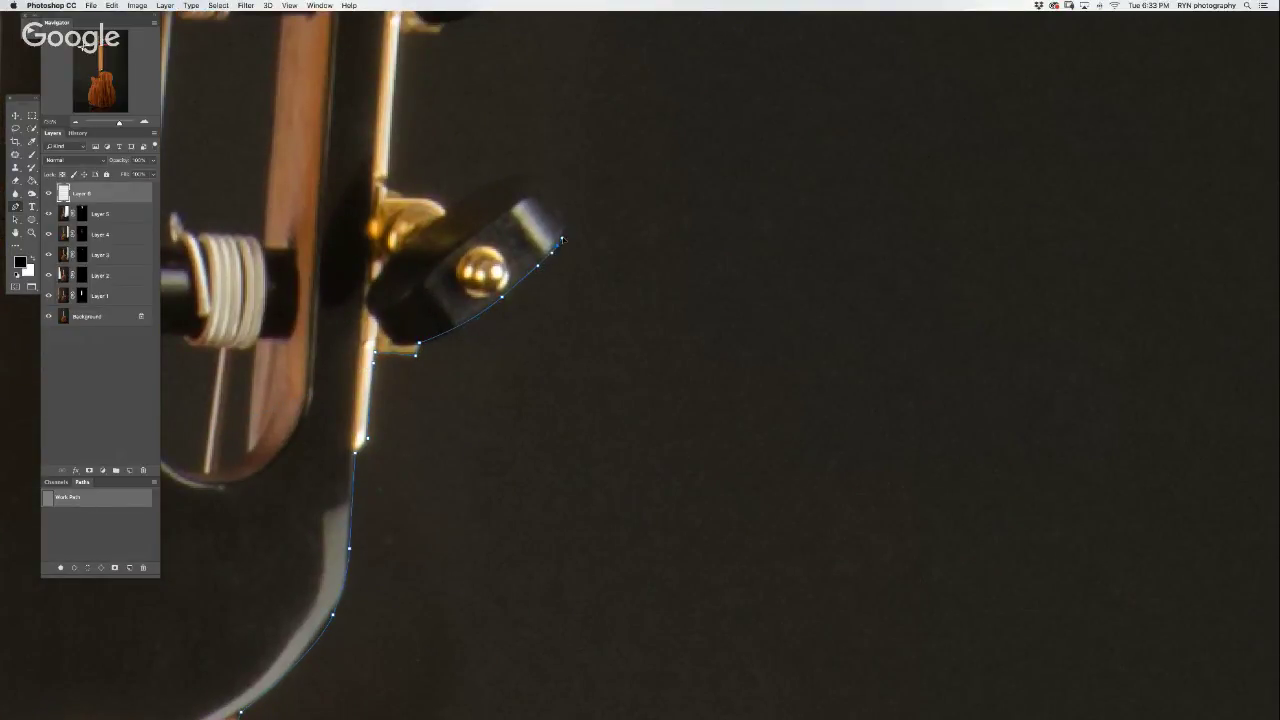
left_click(535, 178)
left_click_drag(450, 214, 628, 274)
scroll(628, 274, "up", 2)
scroll(628, 274, "left", 2)
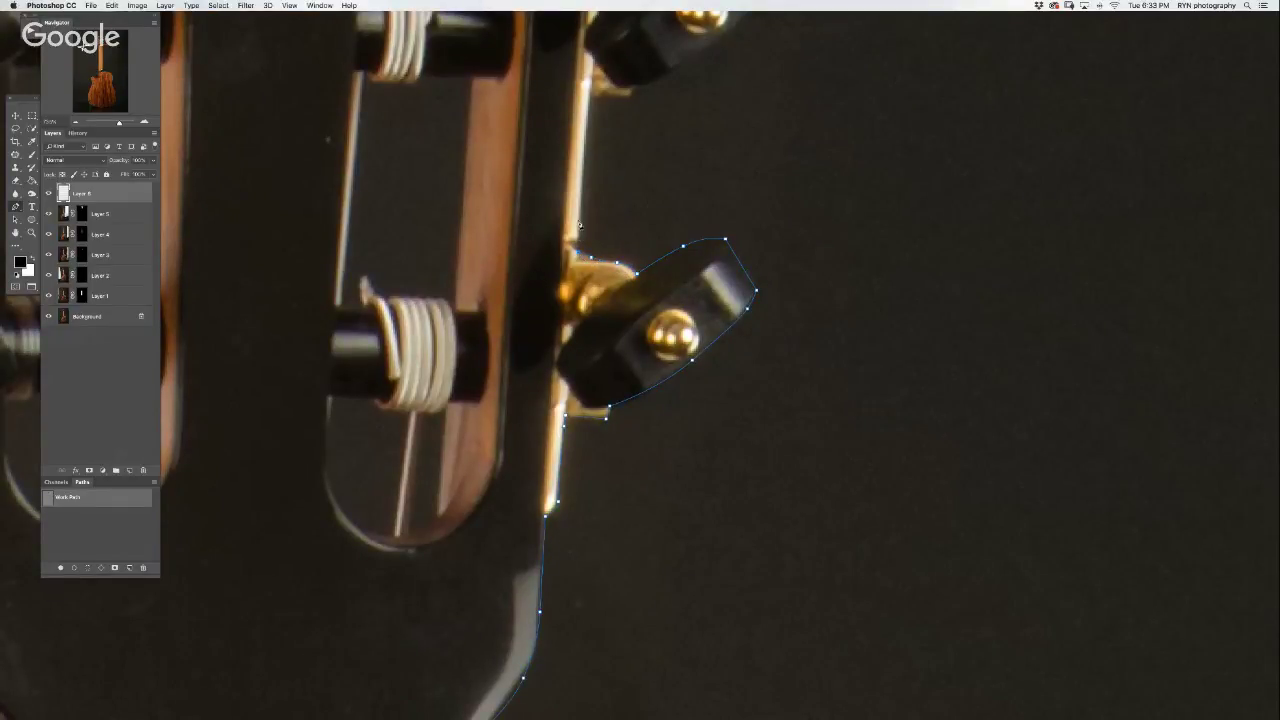
- Extend the path up the headstock edge and around the second tuning peg's side and top
left_click(586, 131)
left_click(593, 95)
left_click_drag(632, 92, 474, 330)
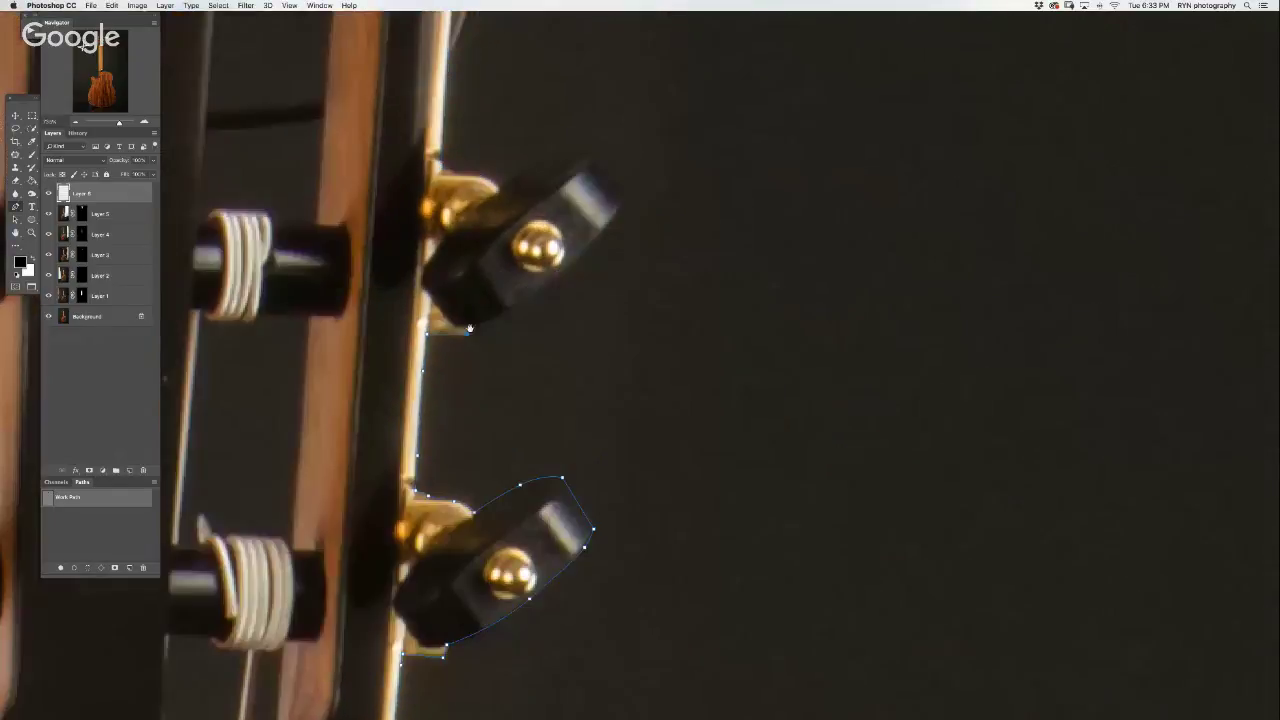
left_click(483, 319)
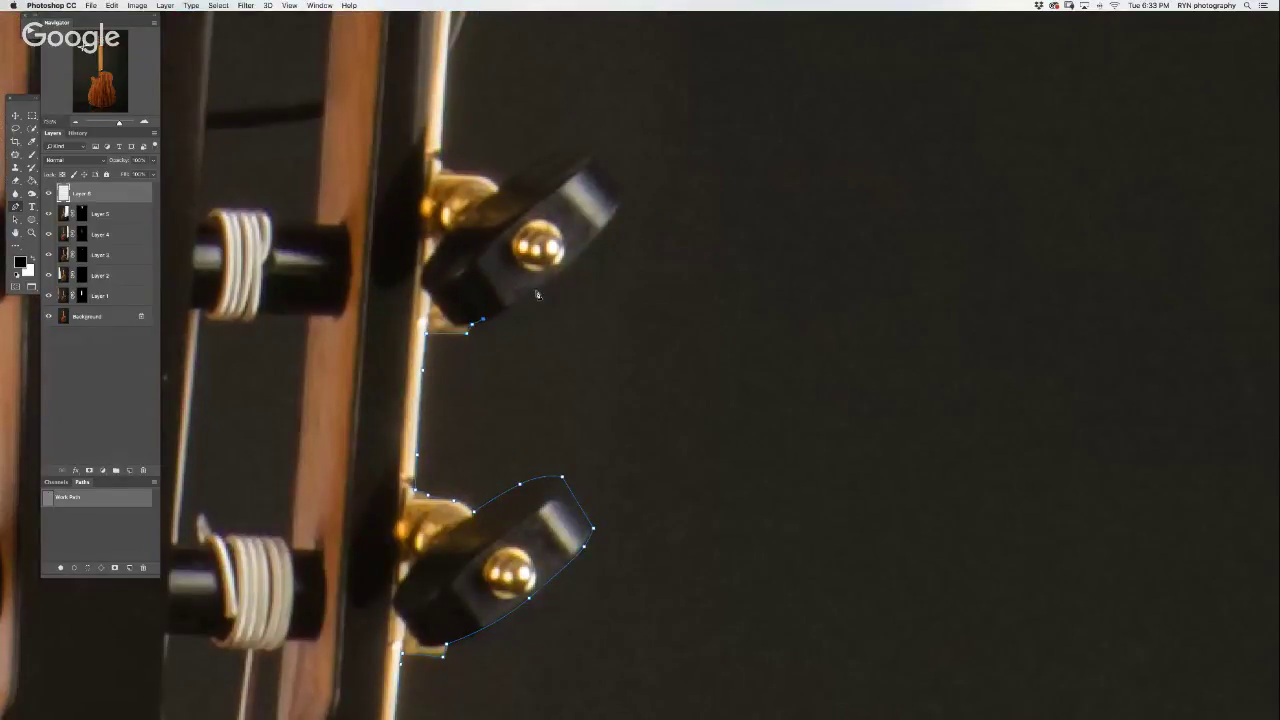
left_click(522, 307)
left_click(549, 285)
left_click_drag(614, 216, 613, 191)
left_click(590, 155)
left_click(555, 151)
left_click(533, 162)
- Add points along that peg's base and further up the headstock edge
left_click_drag(500, 191, 652, 243)
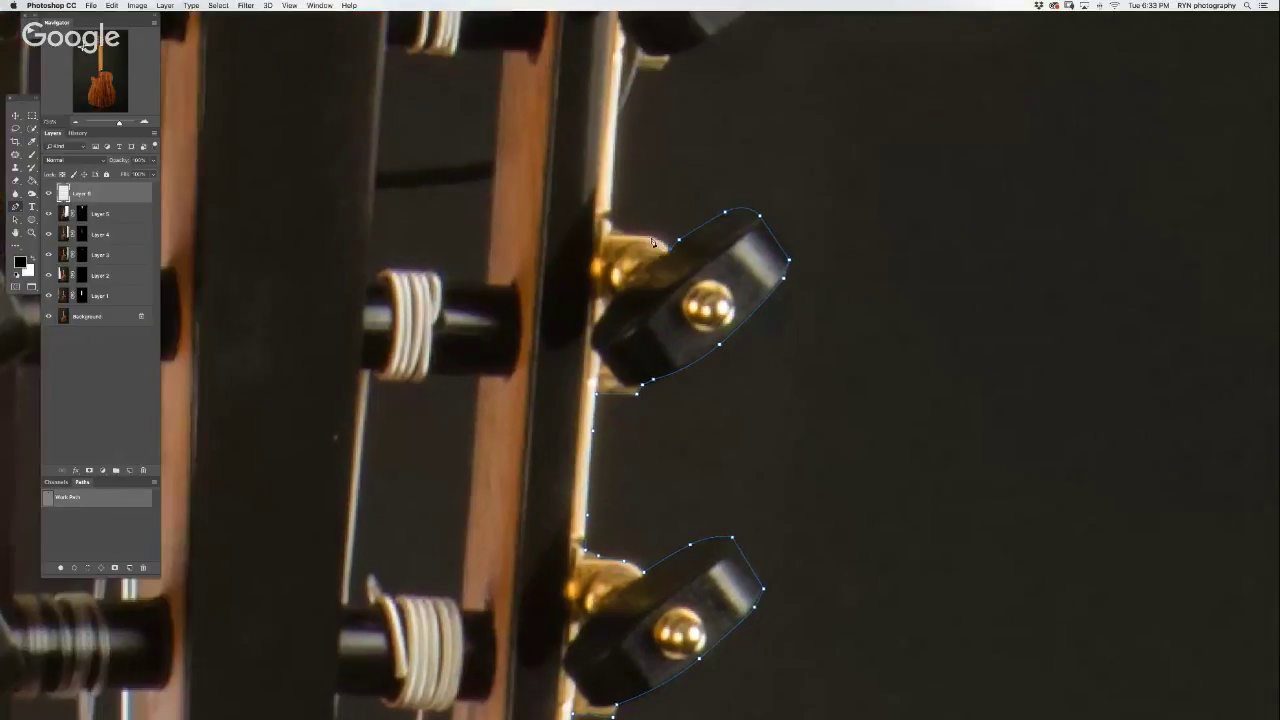
left_click(651, 234)
left_click(628, 236)
left_click(611, 188)
scroll(619, 105, "up", 3)
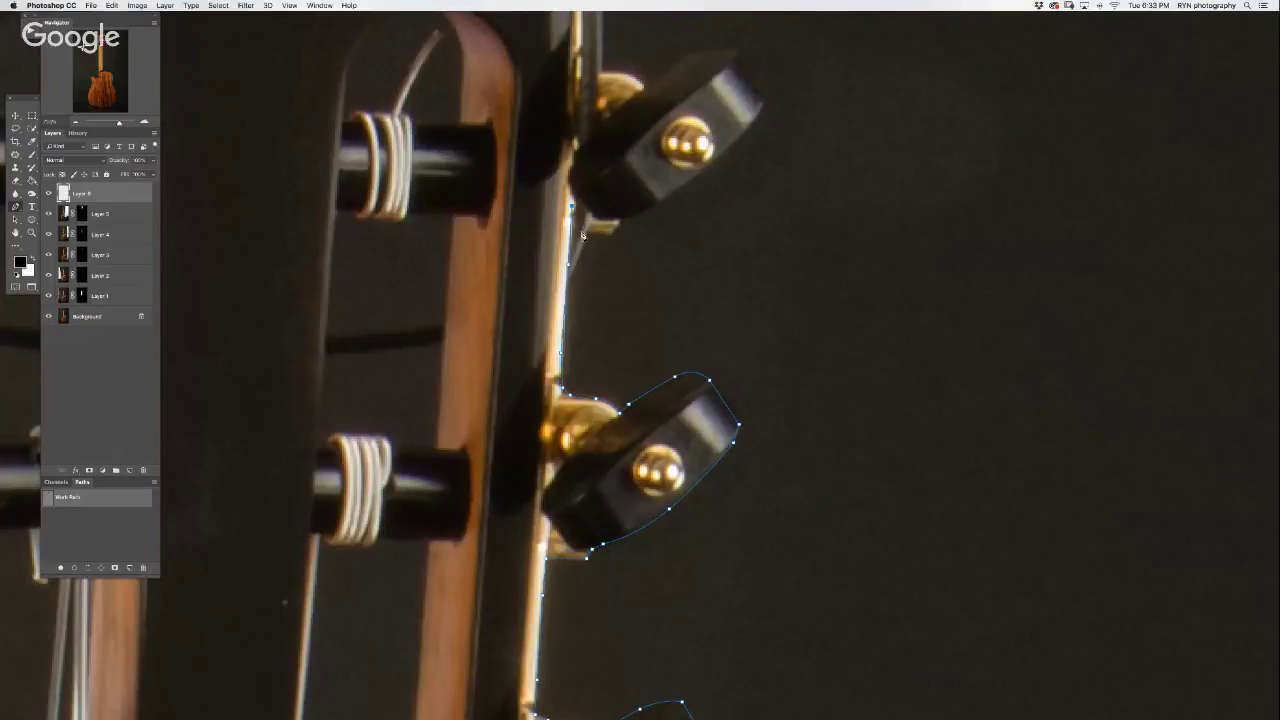
- Trace around the upper peg's side, tip and top edge
left_click(583, 232)
left_click(610, 237)
left_click(622, 219)
left_click(701, 170)
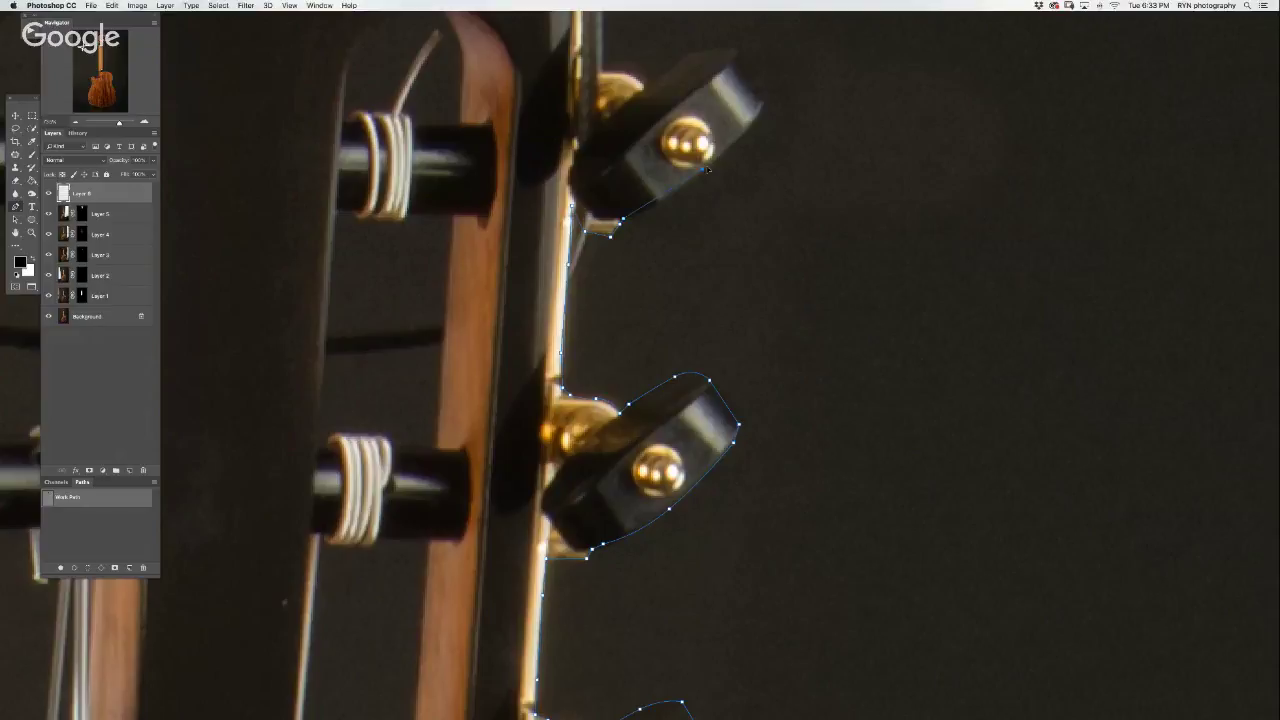
left_click(747, 128)
left_click(762, 101)
left_click(758, 86)
left_click(737, 53)
left_click(704, 43)
left_click(687, 55)
left_click(670, 69)
- Curve the path down the upper peg's left edge and up the headstock's side
left_click_drag(648, 92, 770, 226)
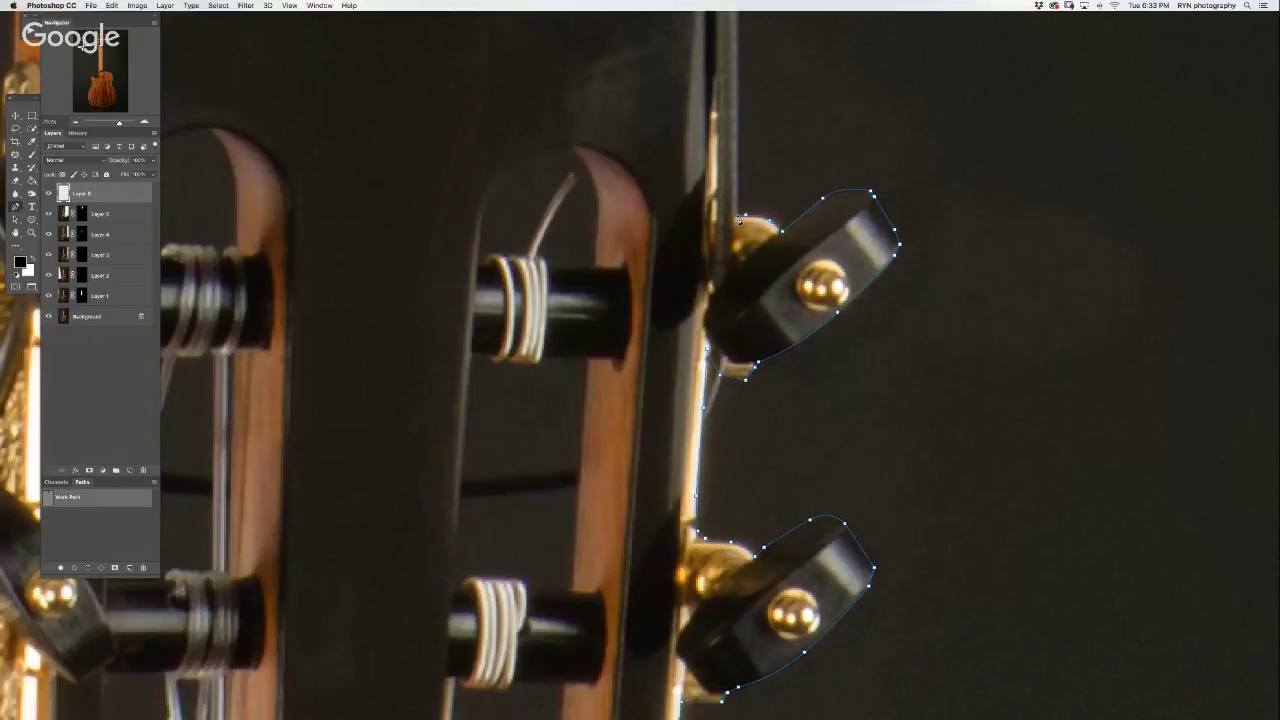
left_click_drag(726, 200, 717, 288)
mouse_move(740, 163)
left_mouse_down()
mouse_move(670, 420)
mouse_move(663, 402)
left_mouse_up()
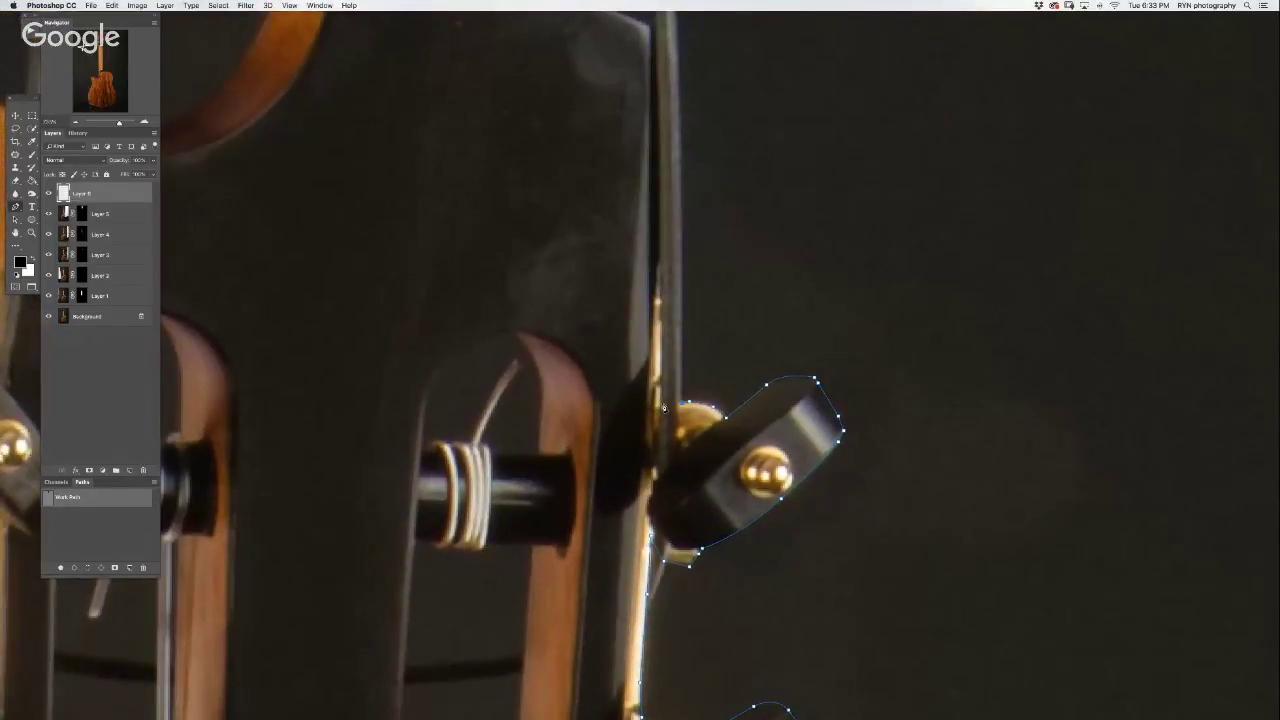
left_click(663, 405)
left_click(660, 255)
- Anchor the headstock's top corner and curve the path along its top, breaking the handle
left_click_drag(665, 42, 718, 287)
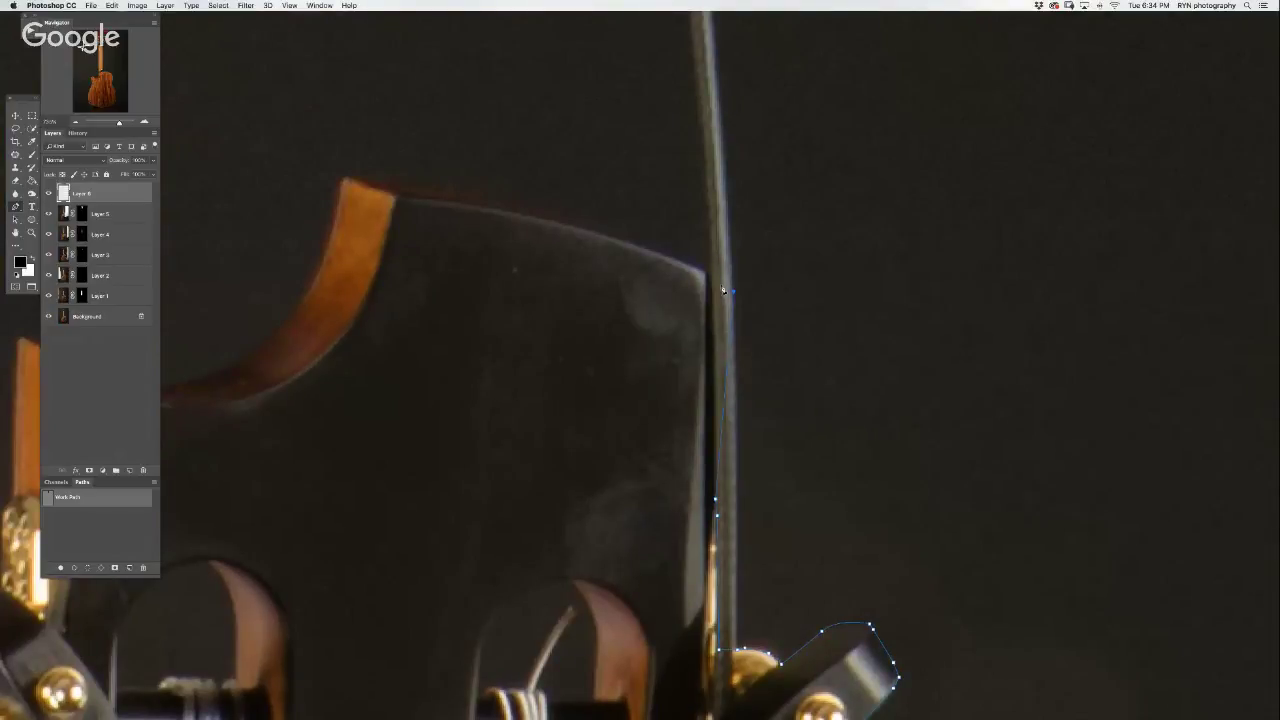
left_click(722, 284)
left_click_drag(553, 229, 907, 219)
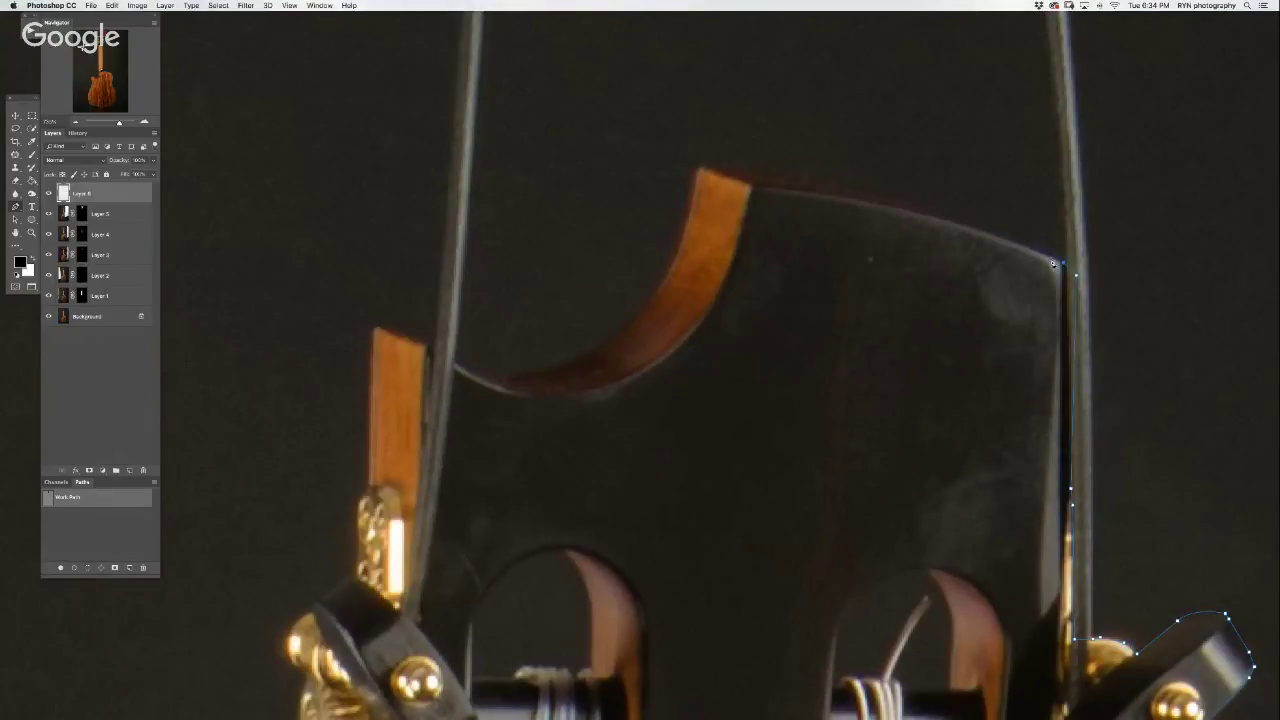
mouse_move(574, 170)
left_mouse_down()
mouse_move(487, 152)
mouse_move(589, 166)
mouse_move(486, 163)
mouse_move(460, 155)
mouse_move(466, 146)
left_mouse_up()
left_click(710, 163)
- Curve the path through the wooden notch to the wood's top-left corner
left_click_drag(628, 323, 577, 372)
left_click_drag(492, 378, 476, 376)
left_click(471, 372)
left_click_drag(437, 346, 418, 341)
left_click(383, 329)
- Trace down the headstock's left edge toward the left-side tuning pegs
left_click_drag(373, 343, 451, 247)
left_click(468, 264)
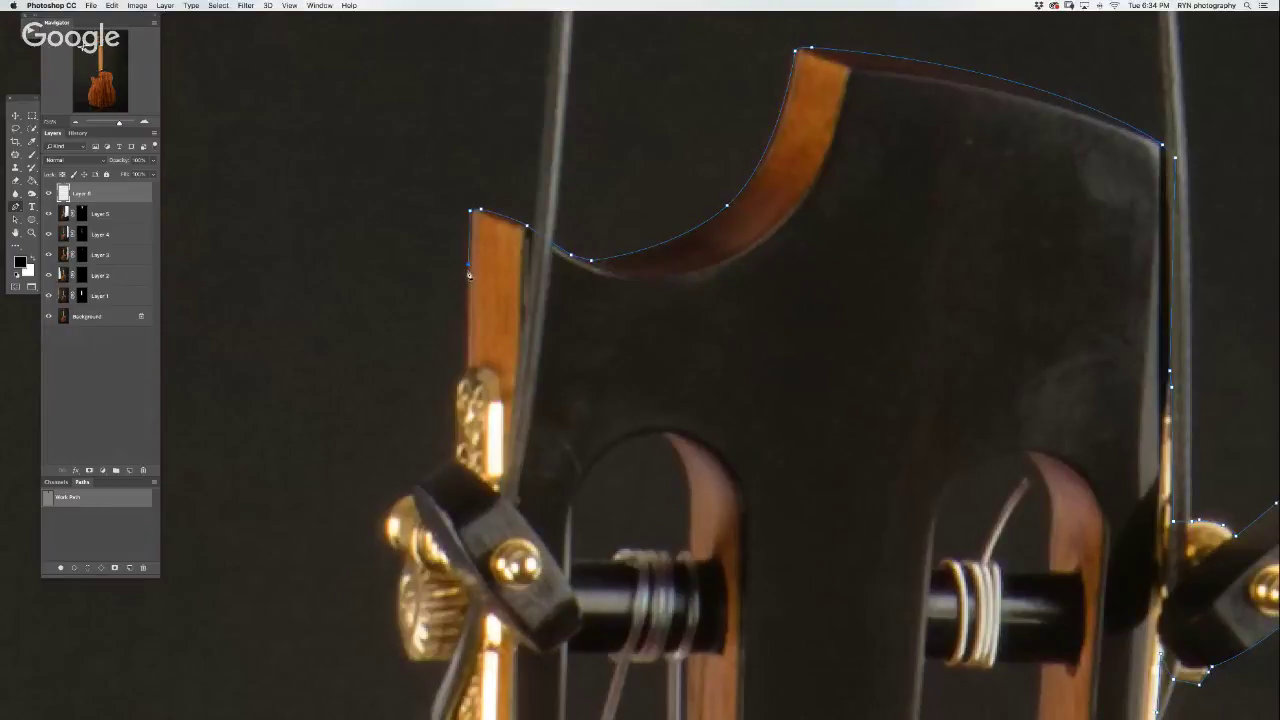
left_click(467, 368)
left_click(457, 378)
left_click_drag(456, 460, 552, 212)
- Curve the path around the first left-side tuning peg's knob
left_click(548, 215)
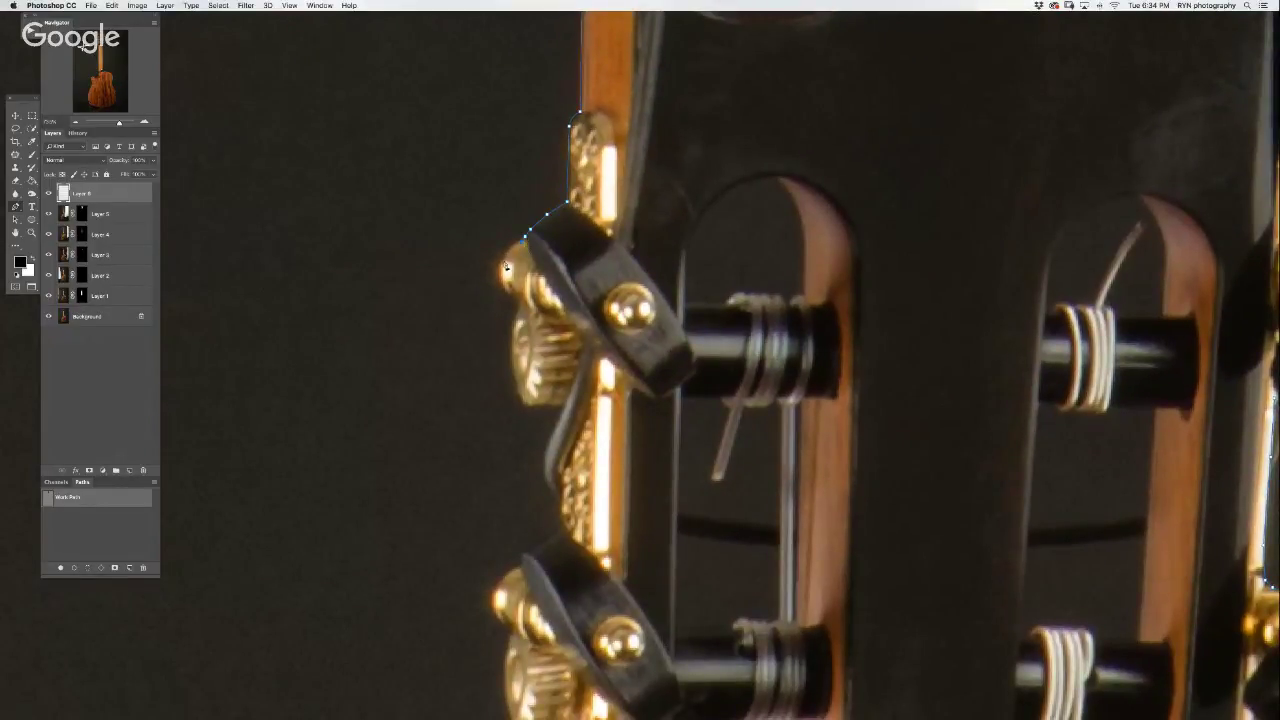
left_click_drag(503, 266, 501, 304)
left_click_drag(511, 367, 516, 405)
scroll(516, 405, "down", 3)
left_click_drag(498, 336, 540, 338)
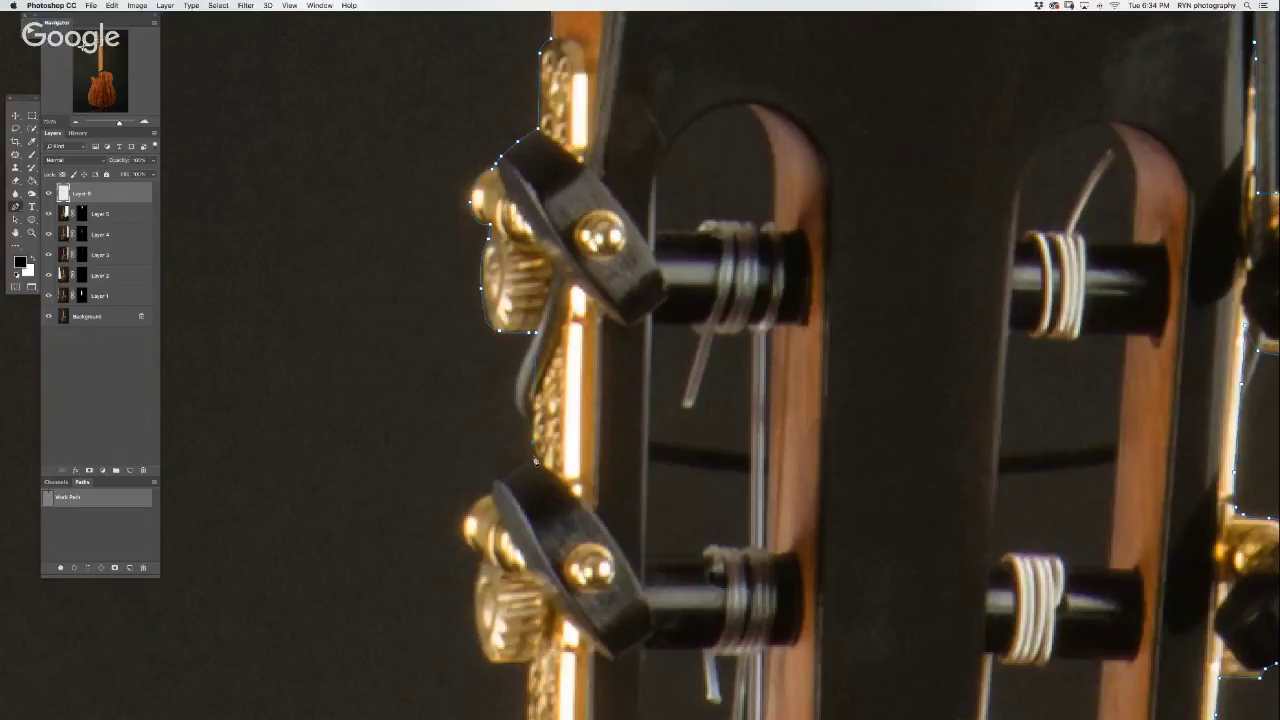
left_click_drag(533, 452, 569, 205)
left_click(563, 209)
left_click_drag(541, 220, 527, 268)
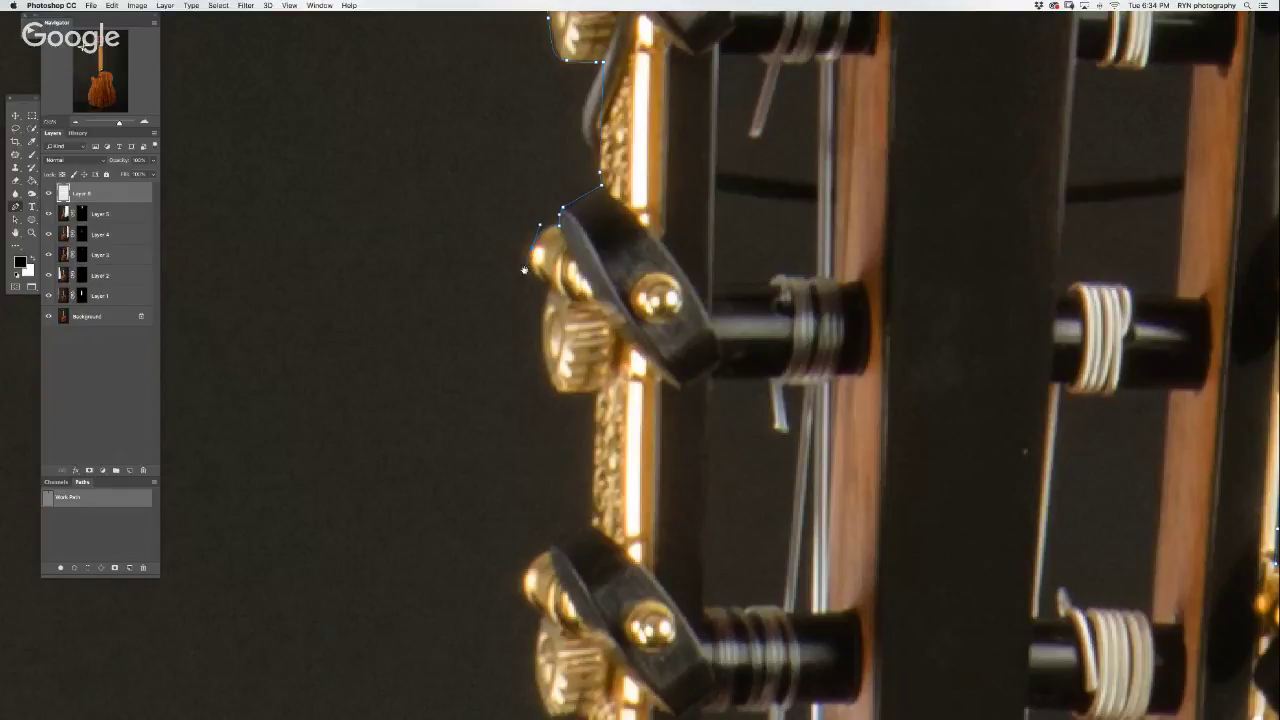
left_click(523, 270)
- Trace down the tuner plate and around the lower tuner knob toward the neck
scroll(548, 285, "down", 3)
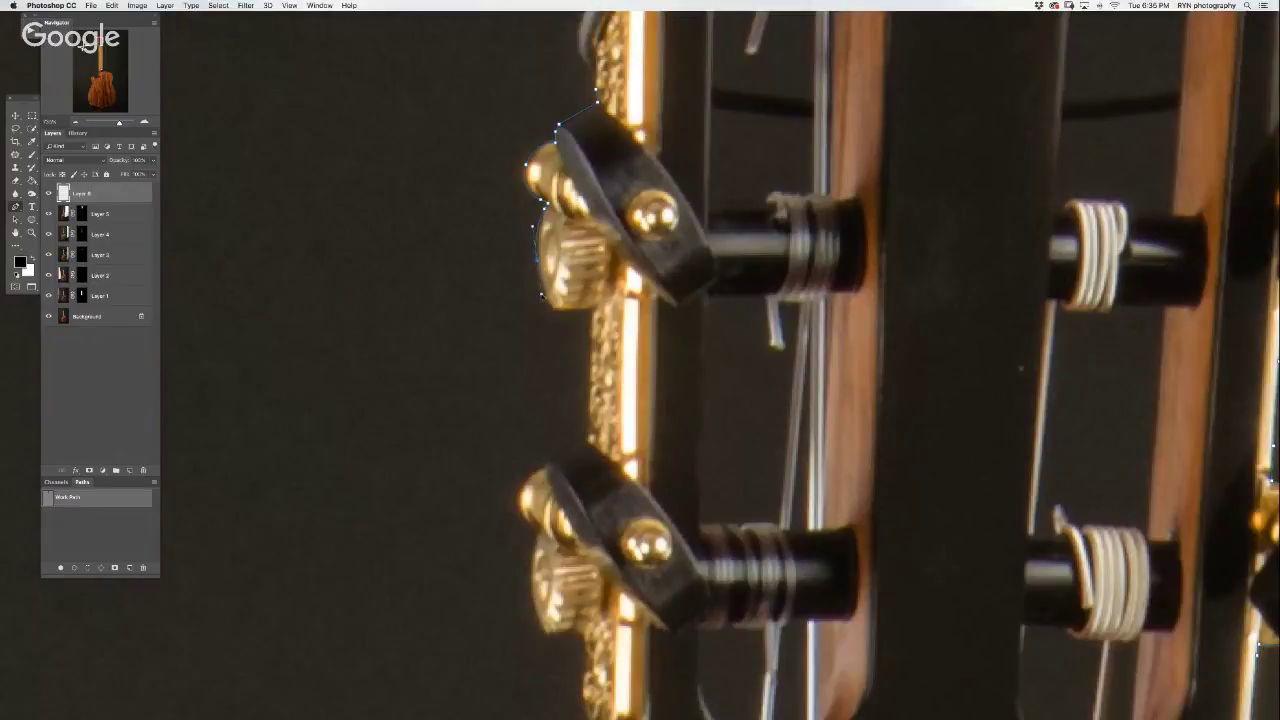
left_click(566, 312)
scroll(592, 314, "down", 3)
scroll(585, 318, "down", 1)
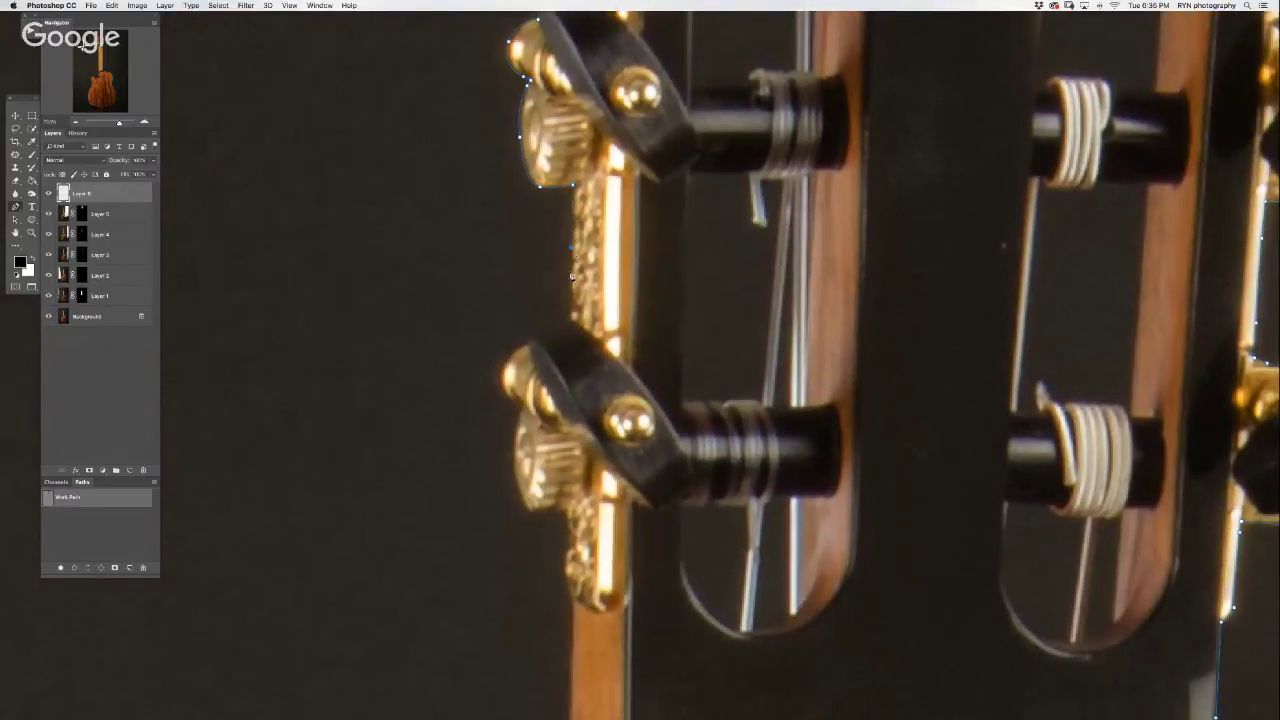
left_click(571, 316)
scroll(534, 306, "down", 3)
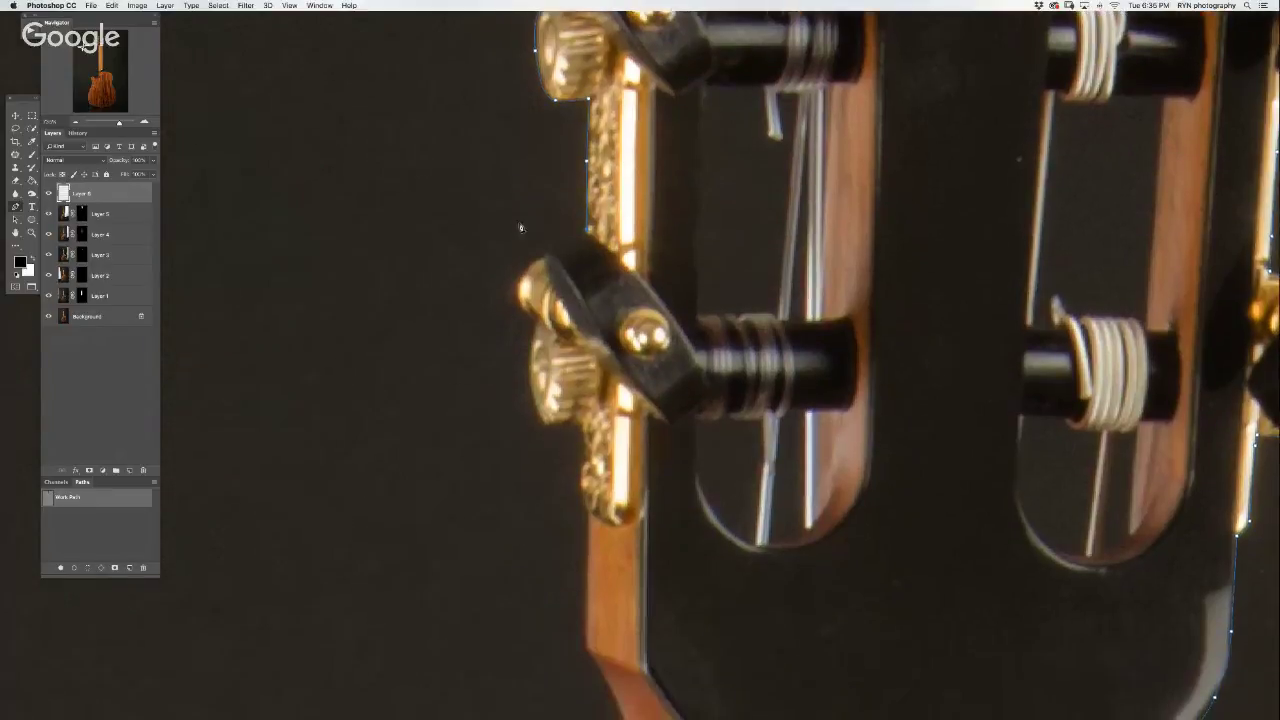
left_click(583, 228)
scroll(534, 368, "down", 5)
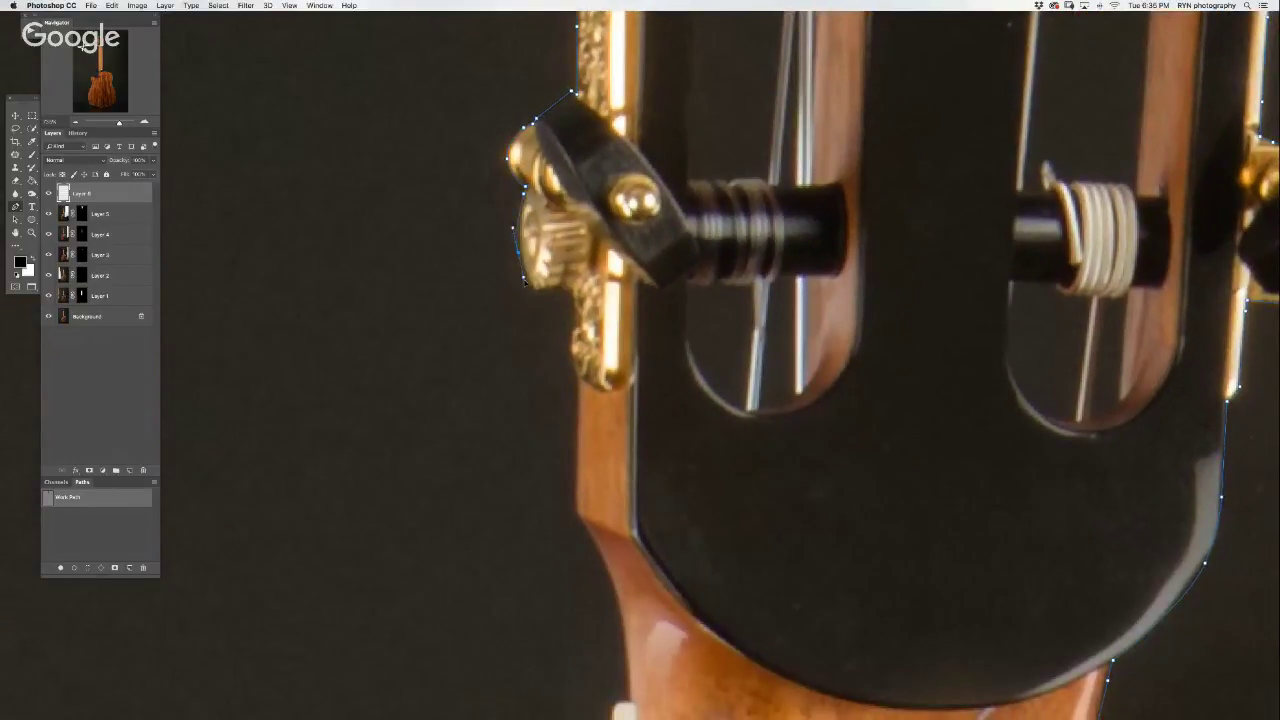
left_click(538, 295)
left_click(570, 297)
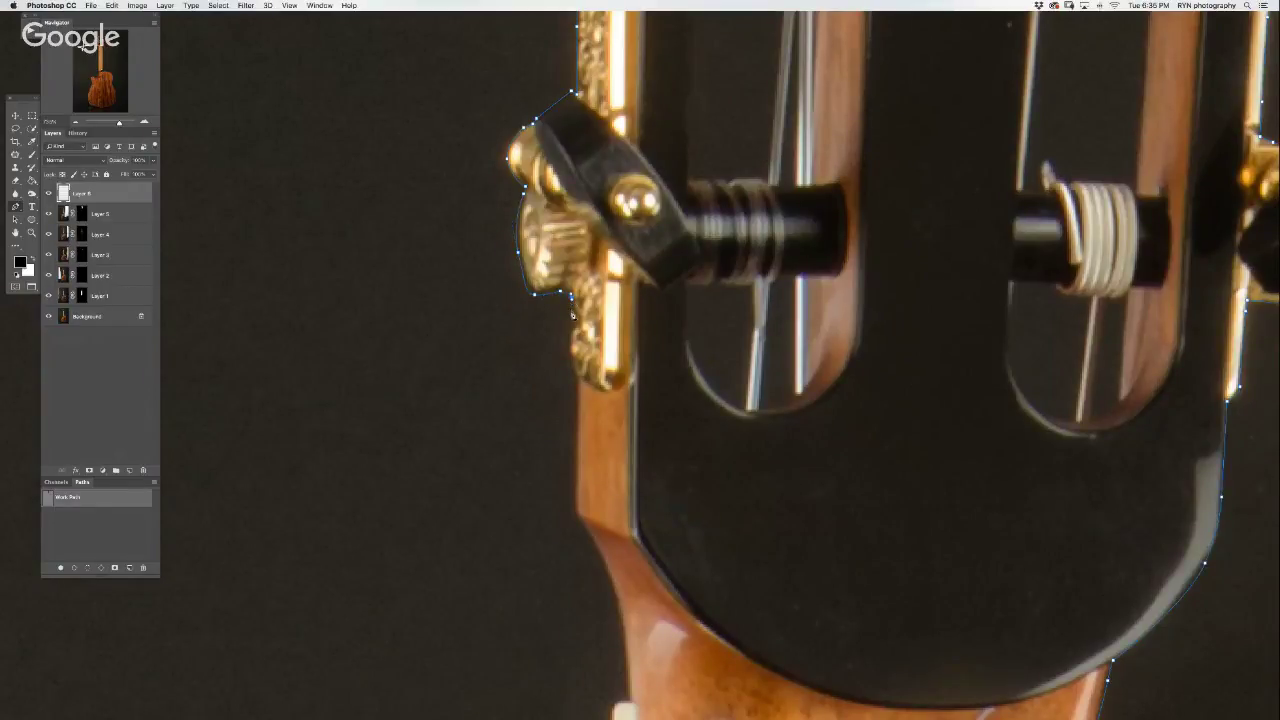
left_click(578, 374)
scroll(585, 380, "down", 5)
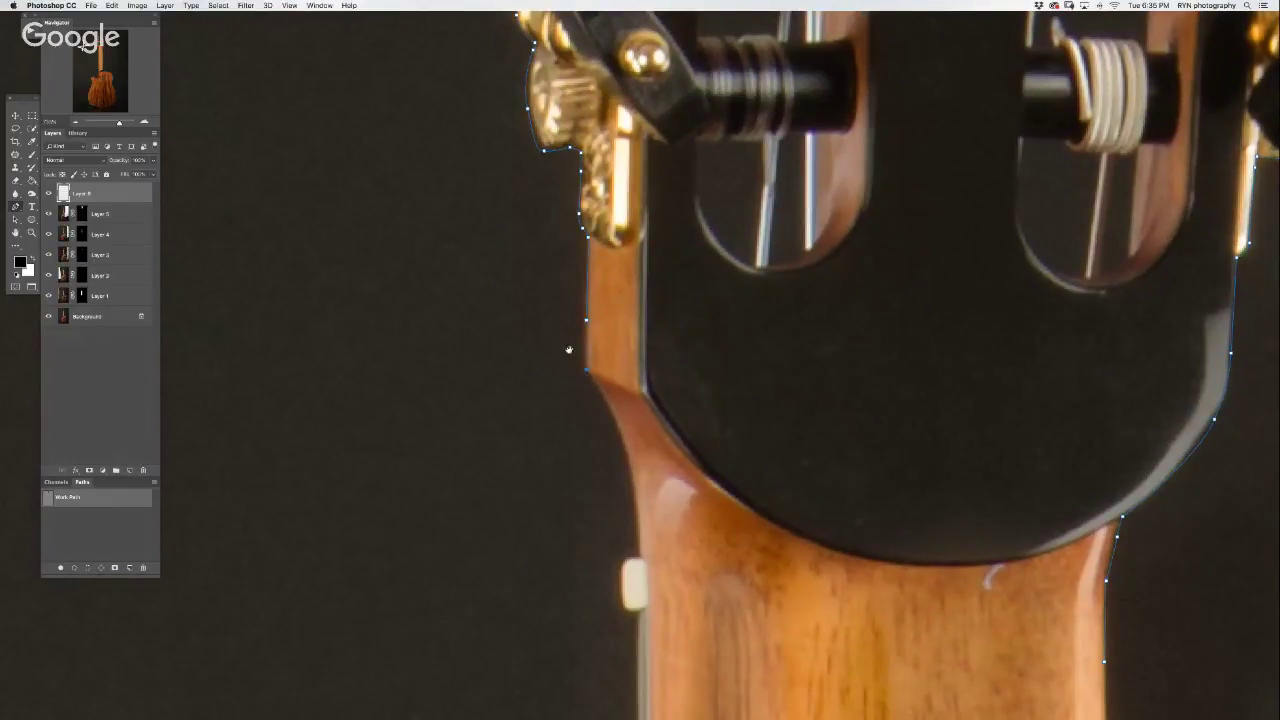
scroll(570, 349, "down", 5)
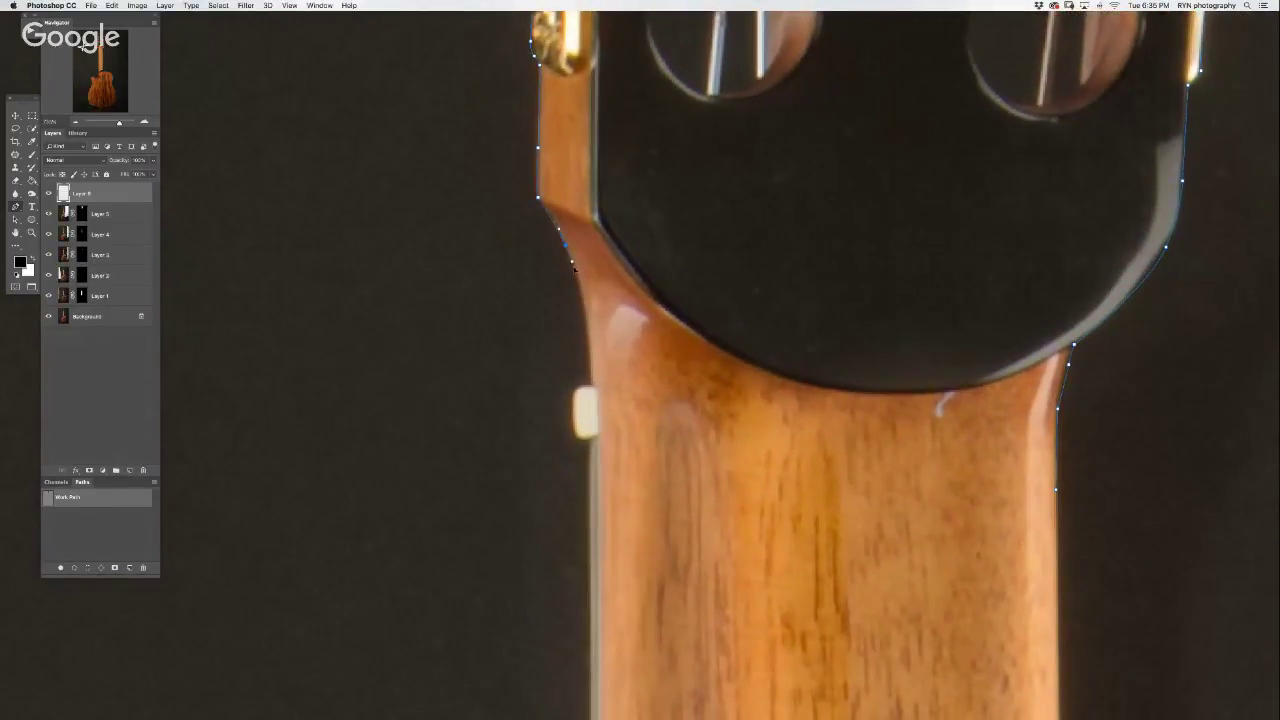
- Add pen anchors down the neck's left edge to the neck-body junction
left_click(591, 388)
left_click(589, 400)
scroll(469, 366, "down", 10)
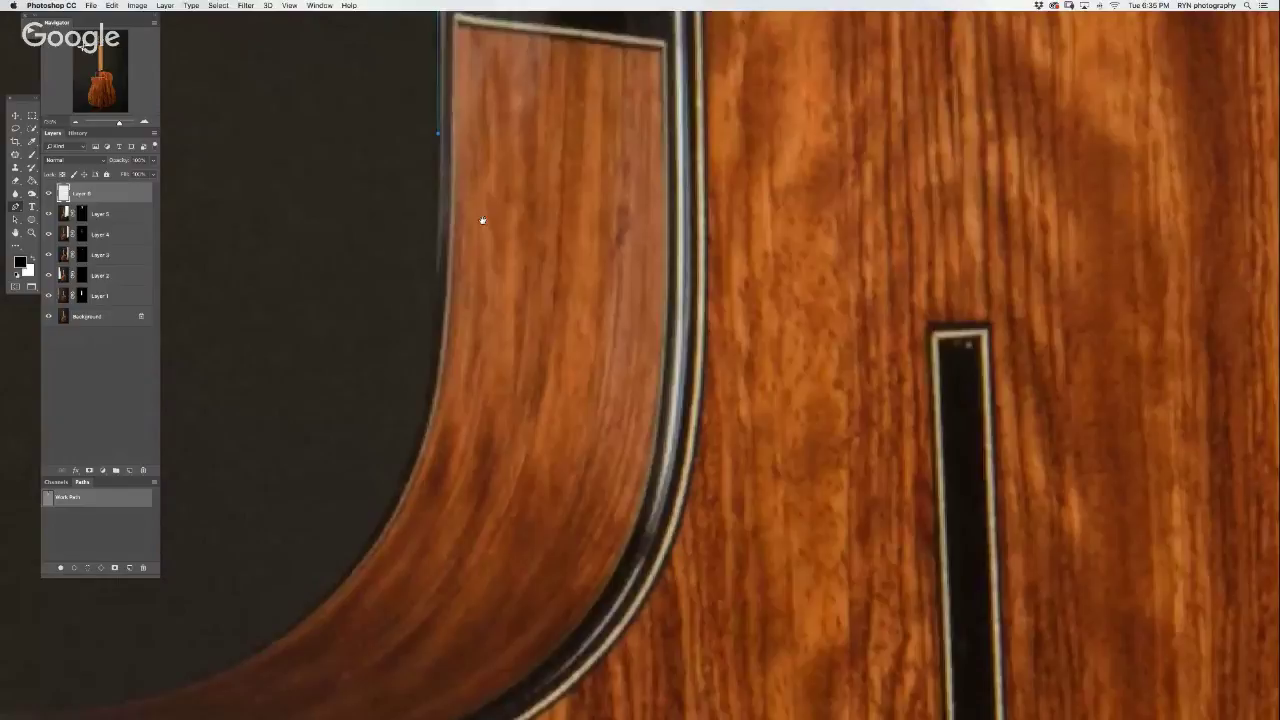
left_click_drag(464, 70, 543, 649)
scroll(586, 143, "up", 10)
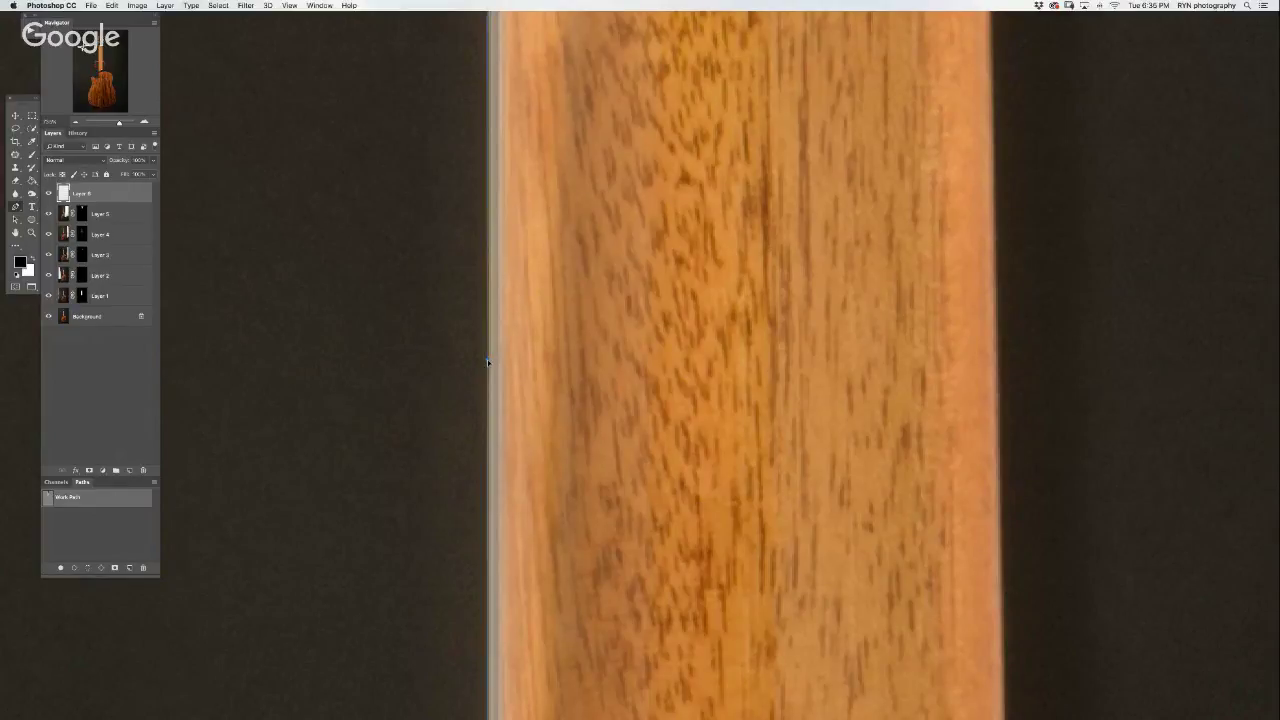
scroll(520, 250, "down", 3)
scroll(520, 250, "down", 5)
scroll(666, 194, "down", 5)
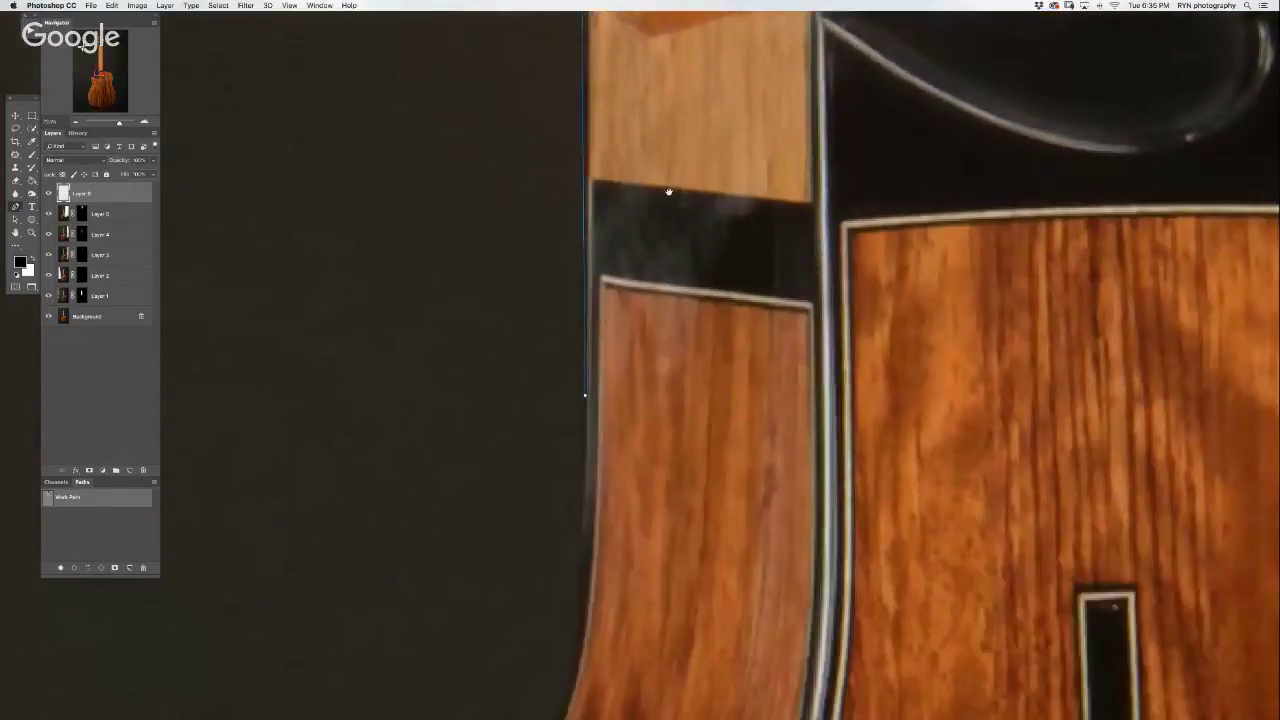
scroll(640, 283, "down", 5)
- Redo the last anchor and trace curved anchors along the cutaway edge toward the horn
left_click_drag(674, 331, 670, 337)
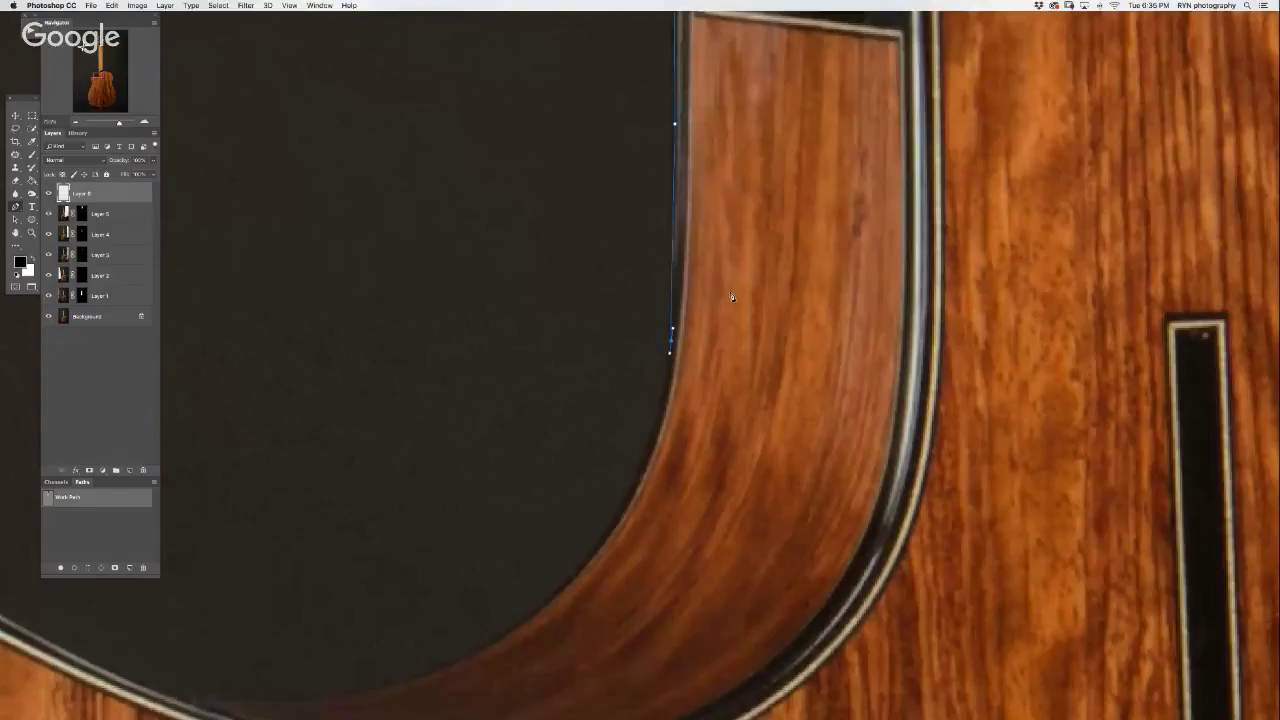
key("ctrl+z")
mouse_move(667, 372)
left_mouse_down()
mouse_move(657, 425)
mouse_move(880, 303)
left_mouse_up()
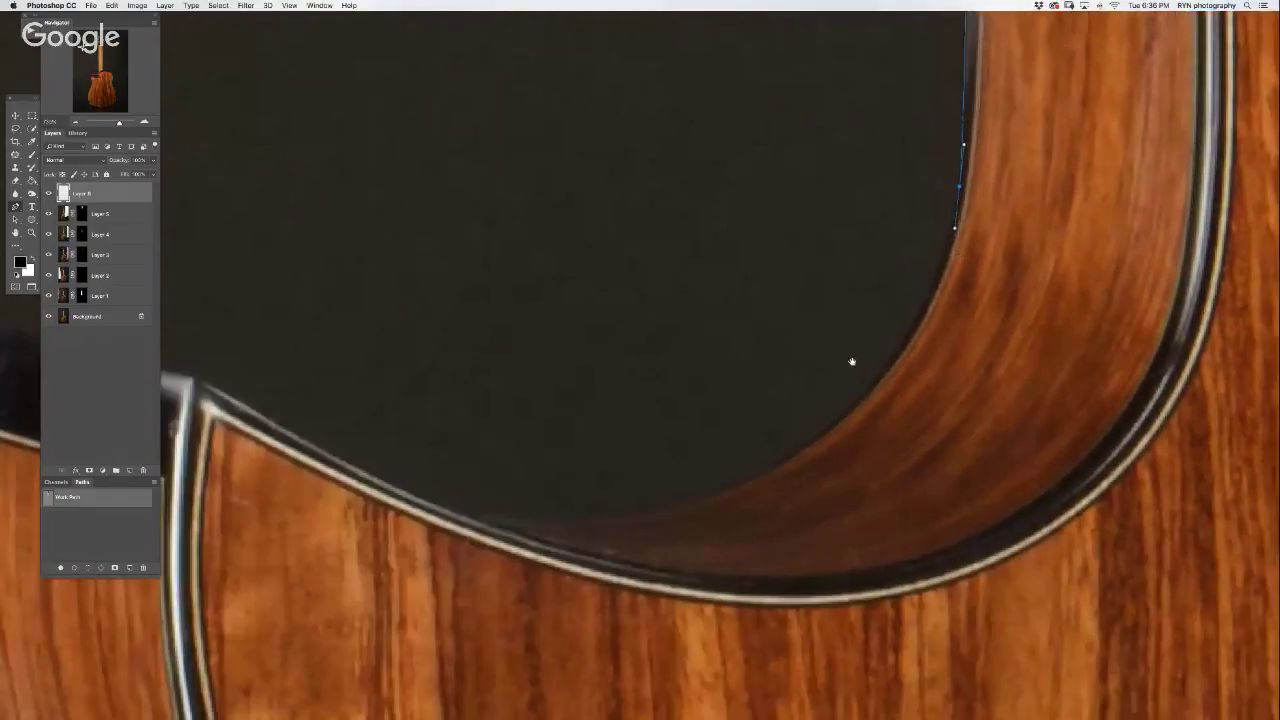
mouse_move(822, 435)
left_mouse_down()
mouse_move(715, 519)
mouse_move(1016, 356)
left_mouse_up()
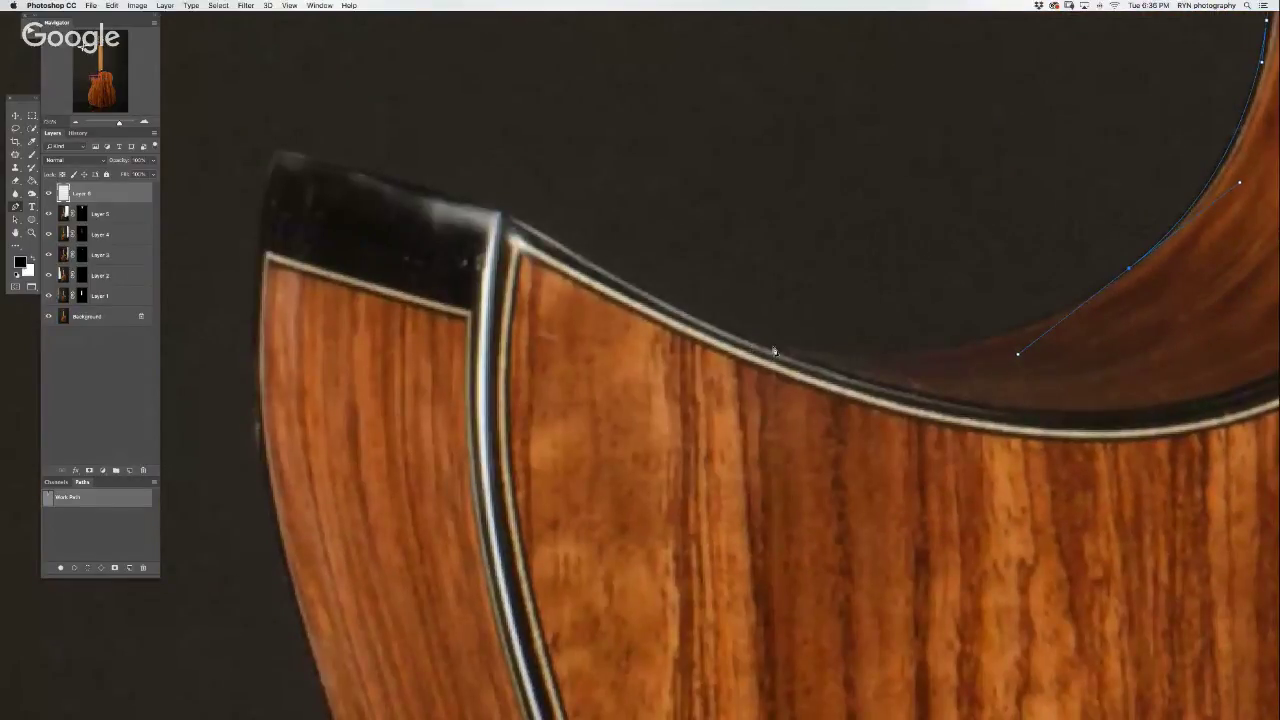
left_click(777, 350)
left_click_drag(777, 350, 673, 321)
left_click(501, 213)
left_click_drag(487, 205, 511, 224)
- Trace the horn's top edge, then add curved anchors down the body's side
scroll(580, 284, "left", 5)
scroll(580, 284, "up", 1)
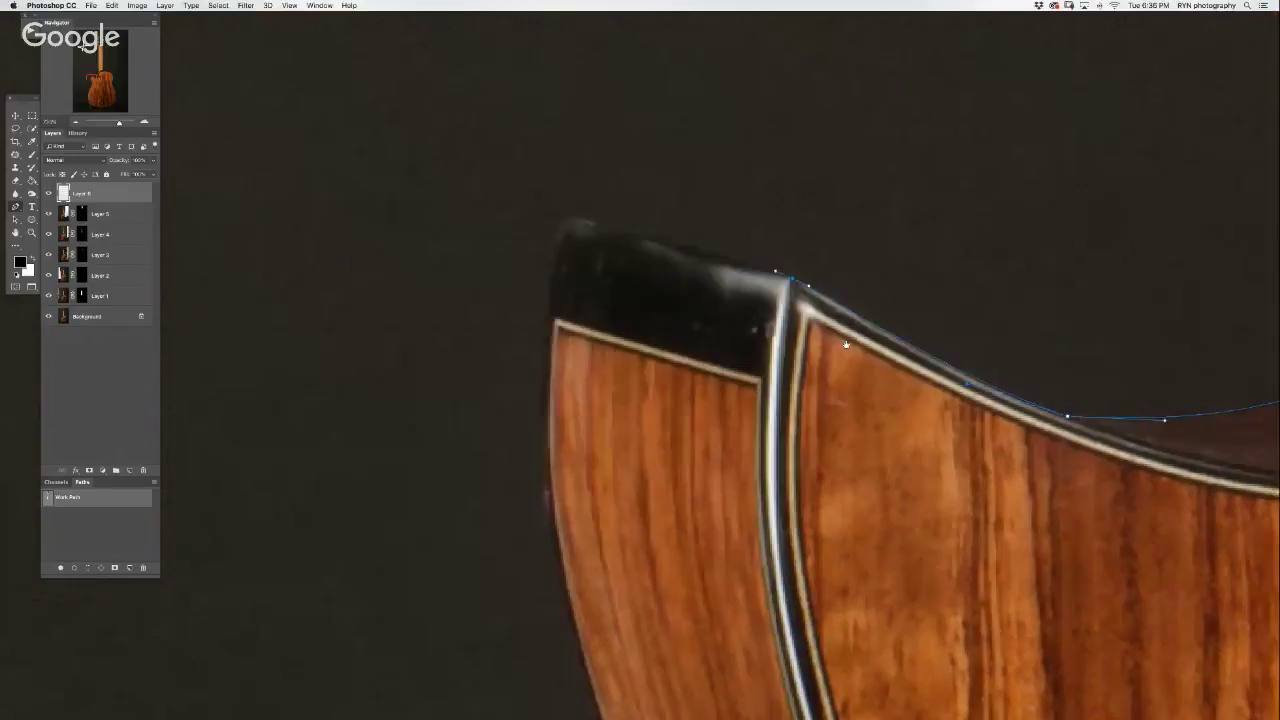
left_click(631, 233)
left_click(580, 219)
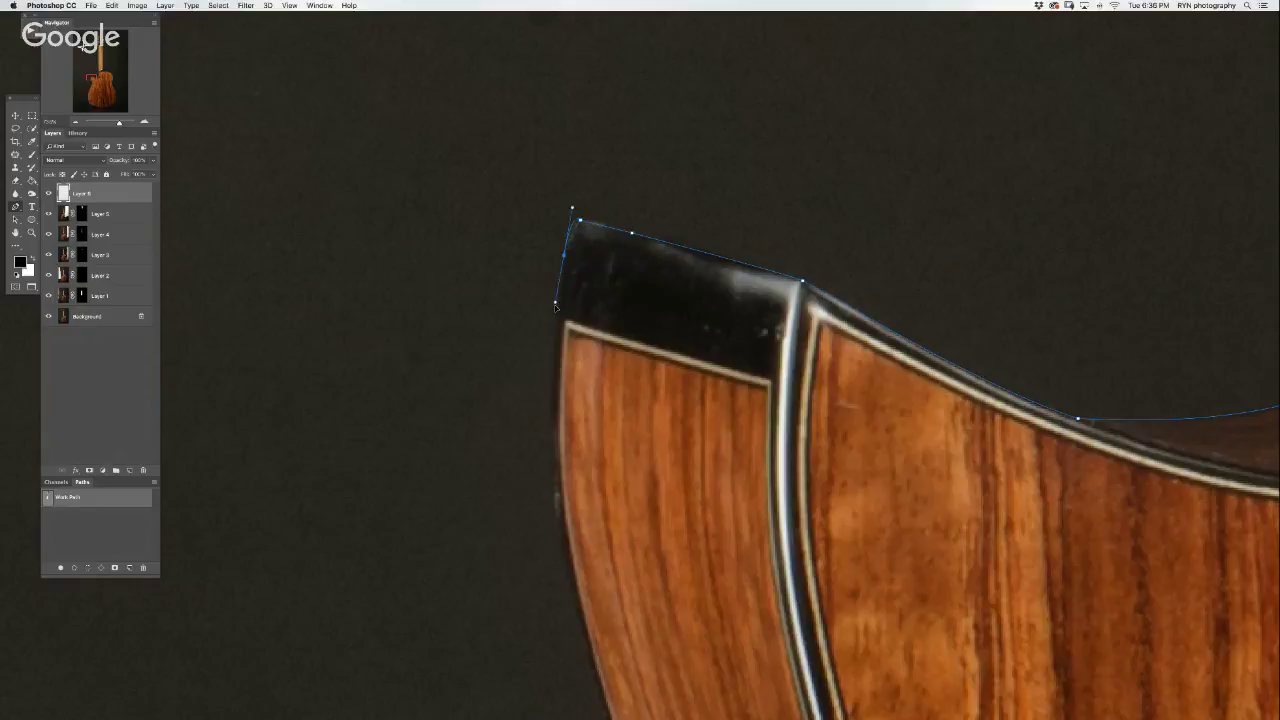
left_click_drag(531, 397, 457, 197)
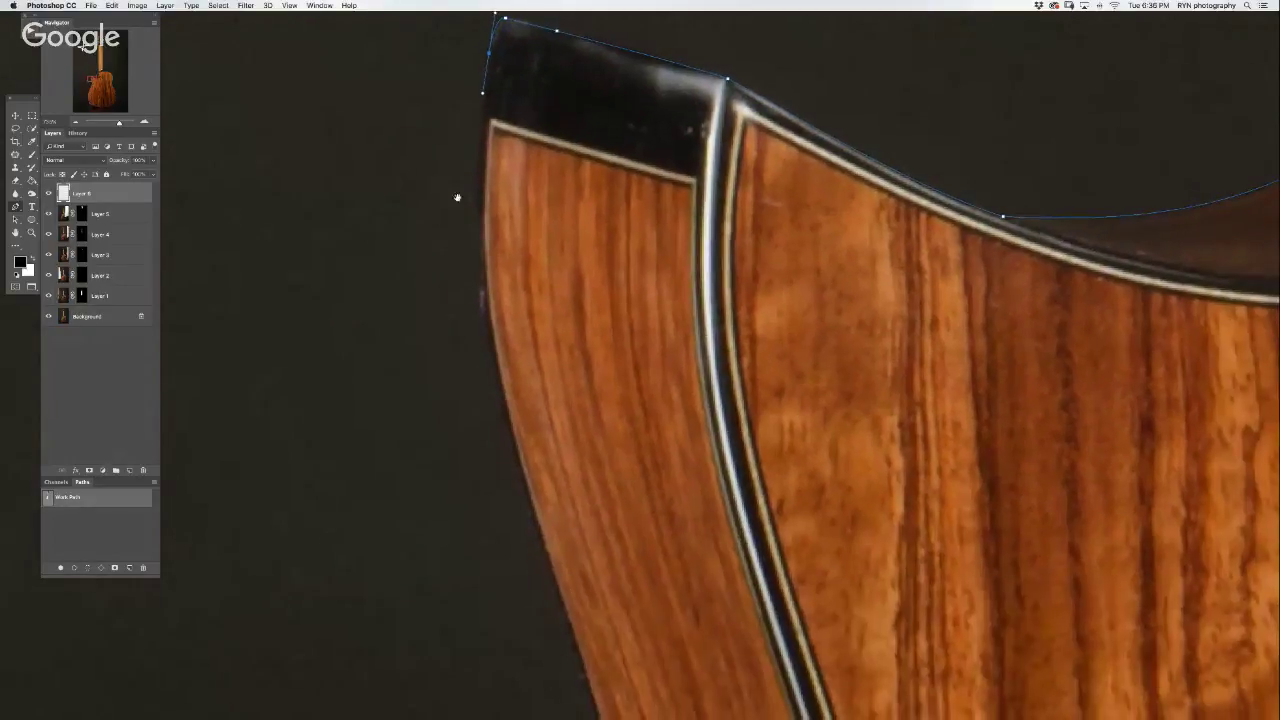
mouse_move(491, 356)
left_mouse_down()
mouse_move(518, 512)
mouse_move(465, 397)
mouse_move(511, 424)
mouse_move(514, 460)
mouse_move(493, 257)
mouse_move(442, 208)
left_mouse_up()
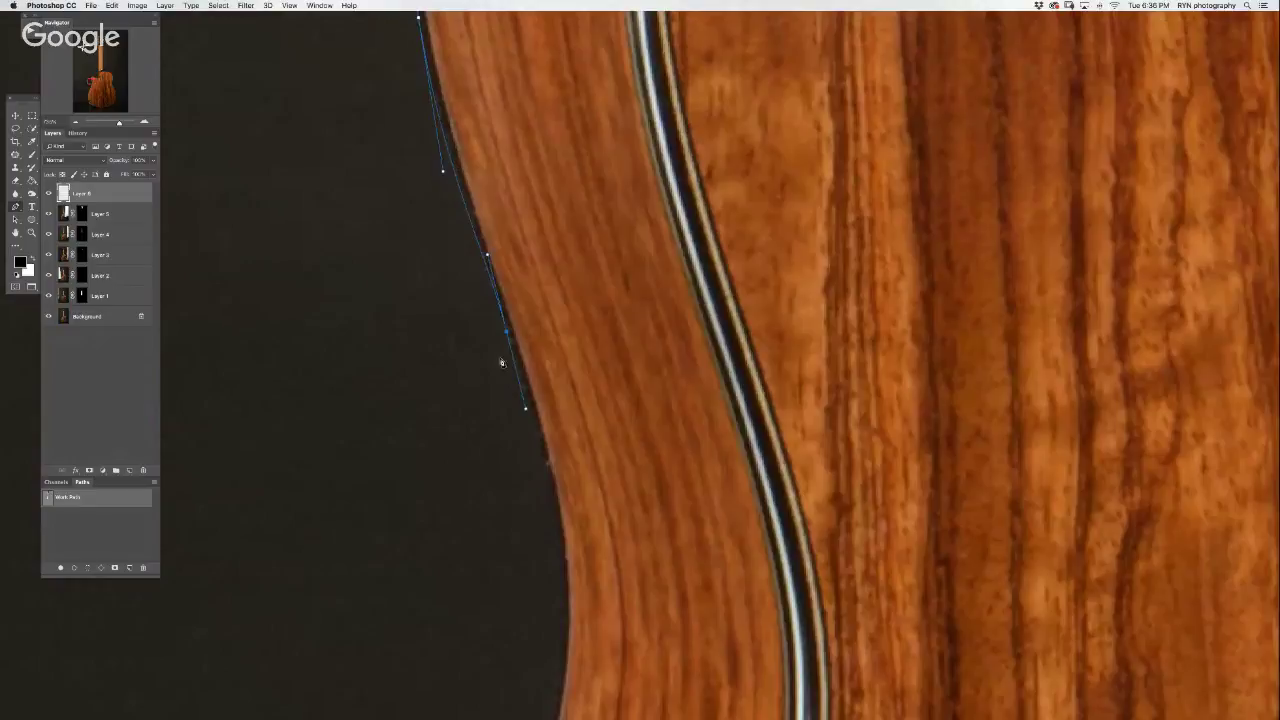
mouse_move(540, 450)
left_mouse_down()
mouse_move(579, 604)
mouse_move(603, 292)
left_mouse_up()
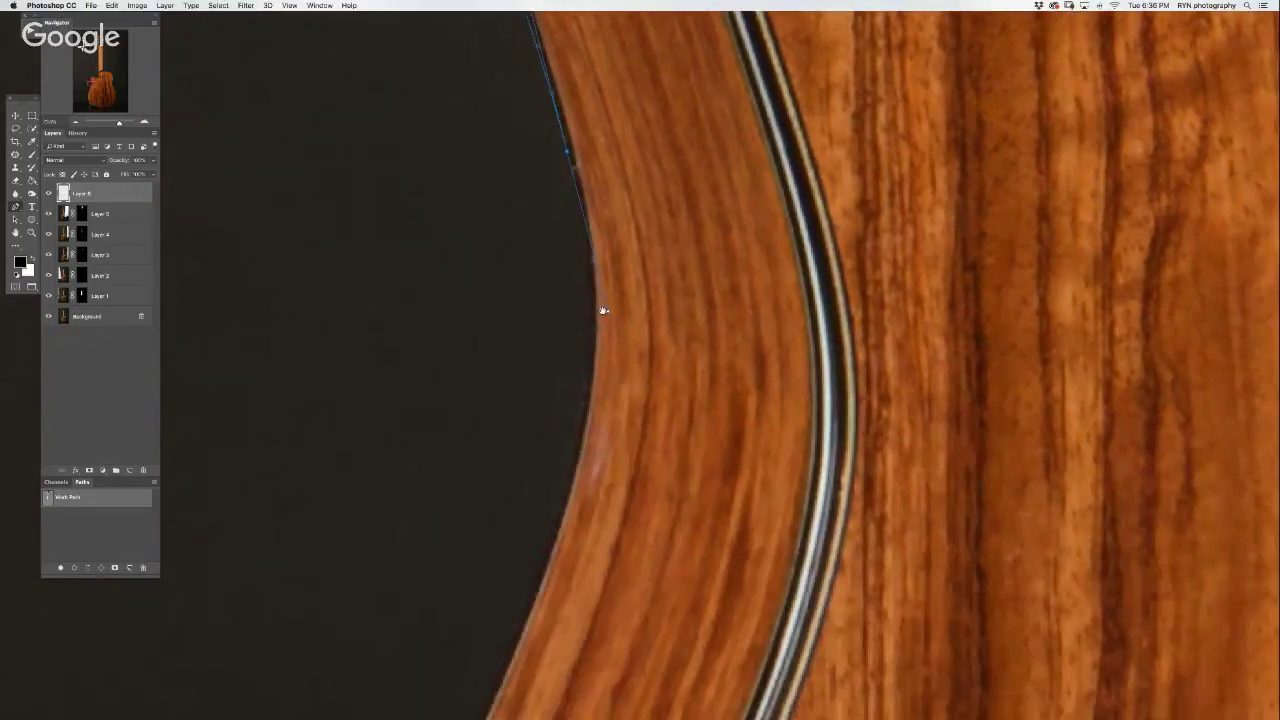
left_click_drag(560, 494, 530, 578)
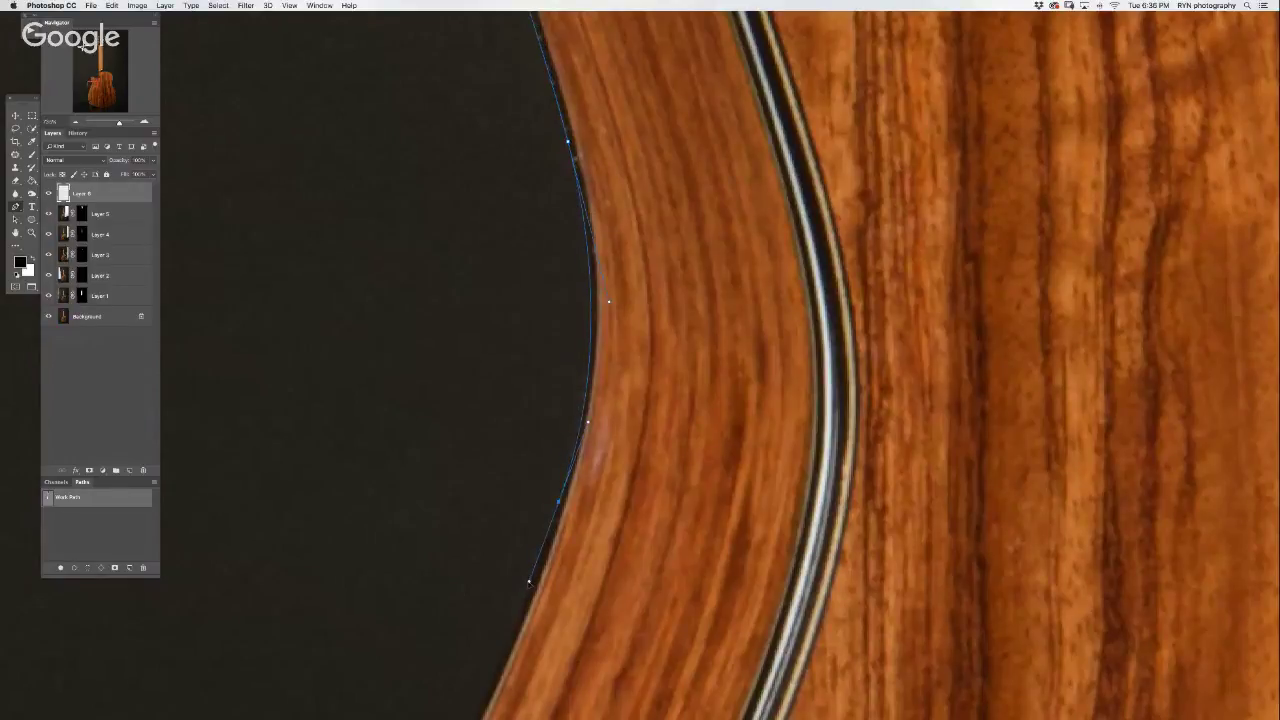
- Continue placing anchors down the guitar's left edge toward the lower body
scroll(528, 580, "down", 8)
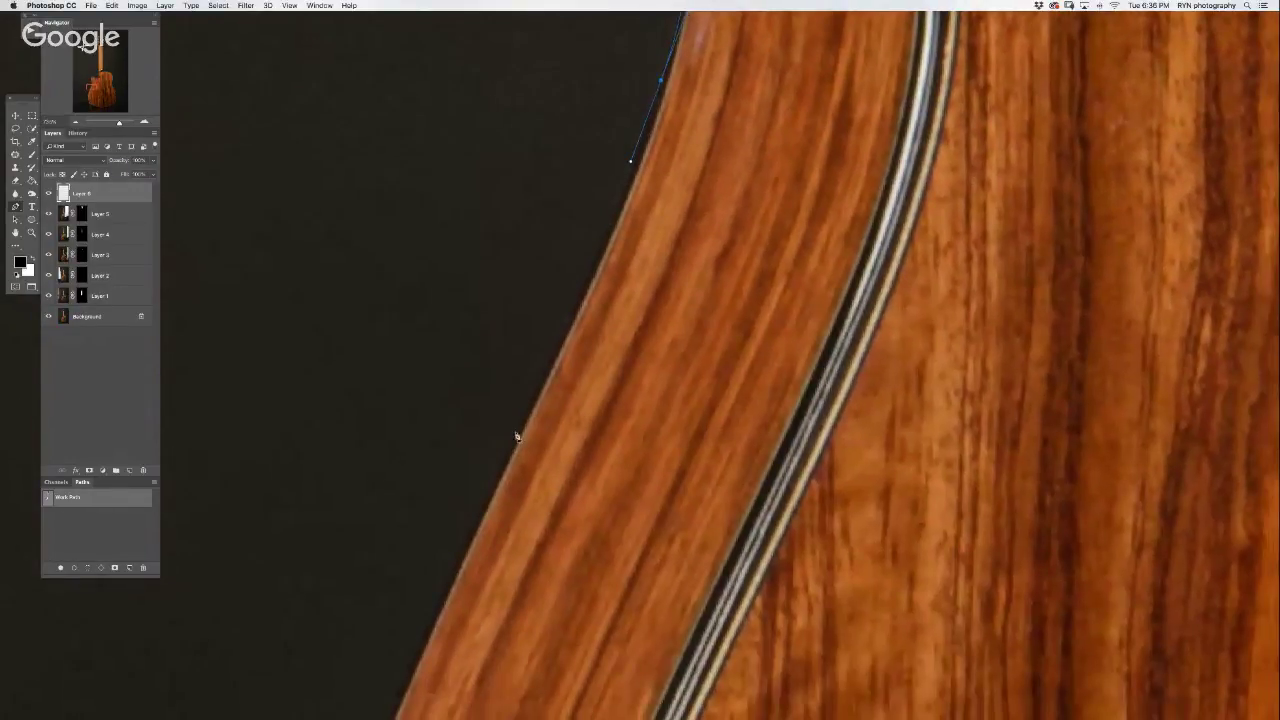
left_click(511, 439)
left_click(460, 545)
left_click_drag(481, 426, 481, 421)
scroll(481, 421, "down", 8)
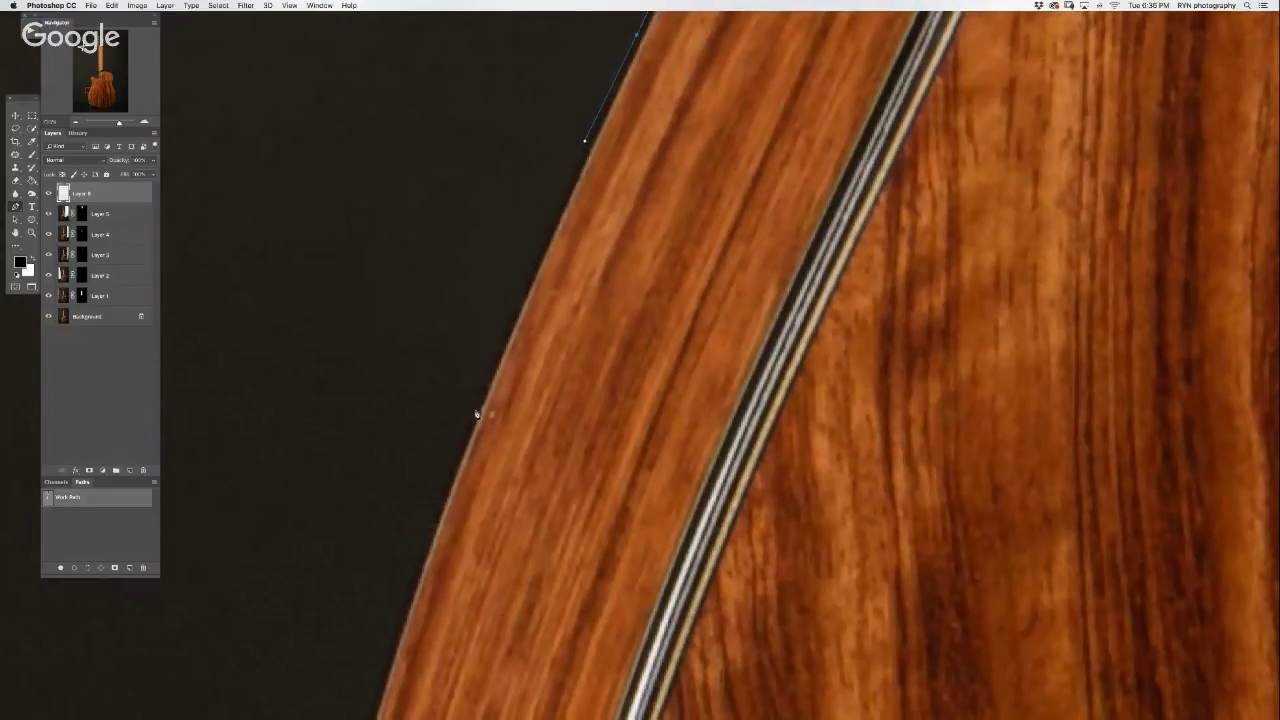
left_click(420, 516)
left_click_drag(420, 516, 500, 160)
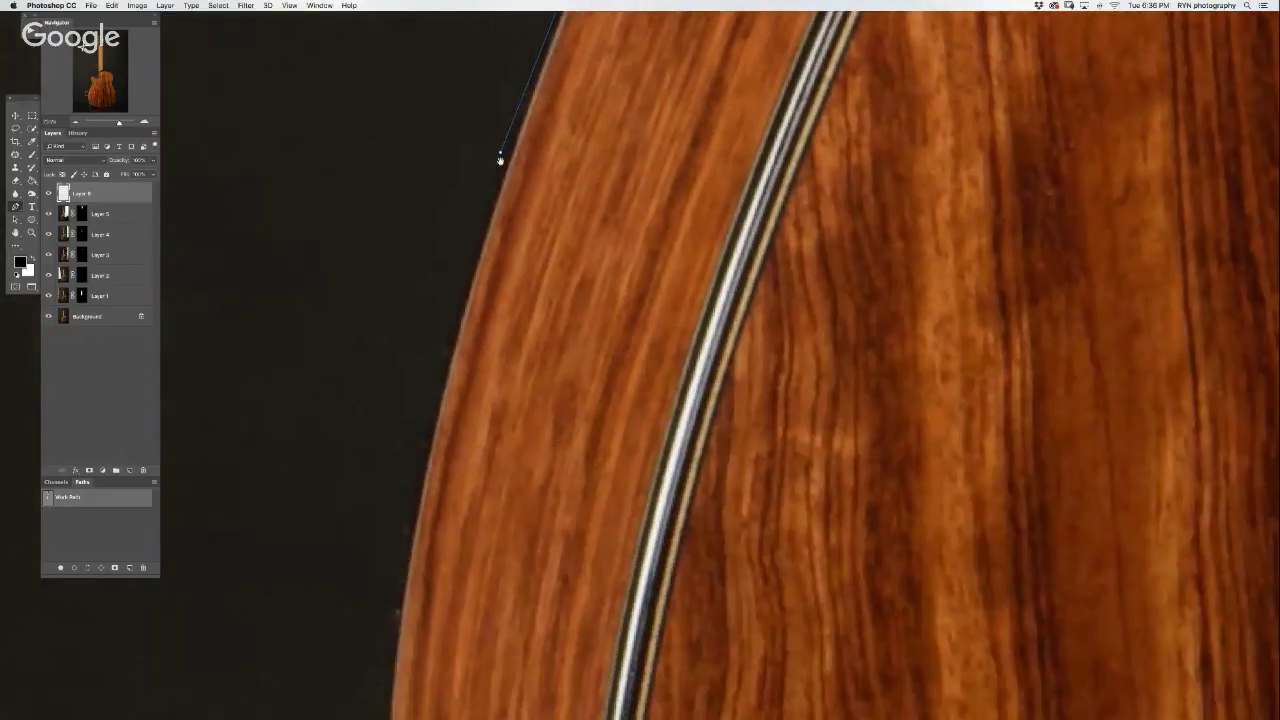
left_click(386, 572)
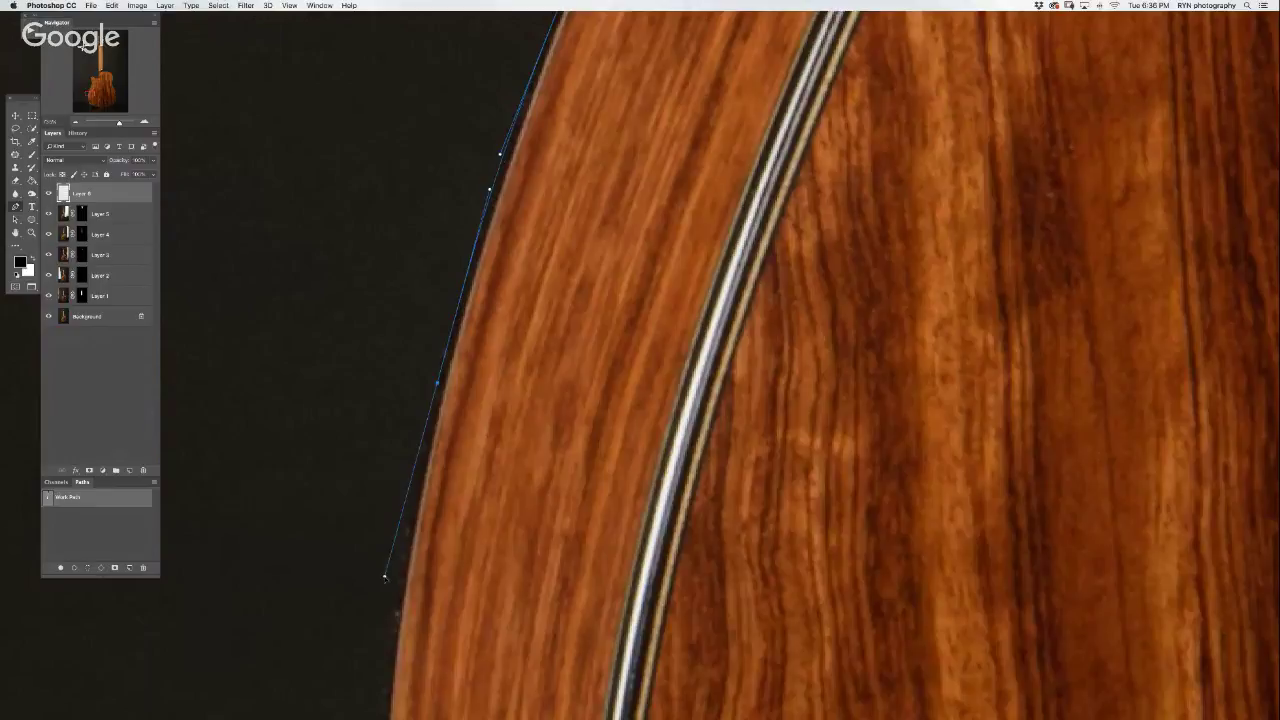
left_click_drag(386, 572, 397, 247)
left_click(403, 288)
left_click(393, 440)
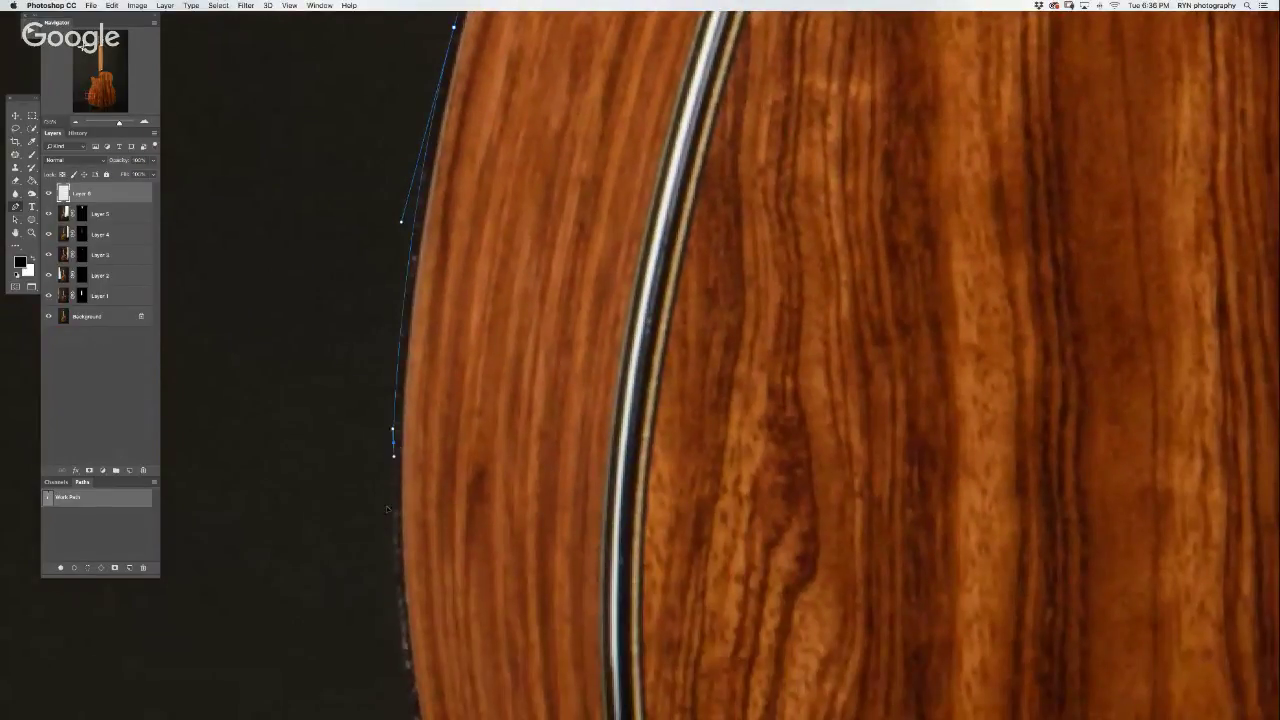
left_click(384, 598)
- Extend the path further down the edge toward the grey strap
left_click_drag(384, 598, 343, 277)
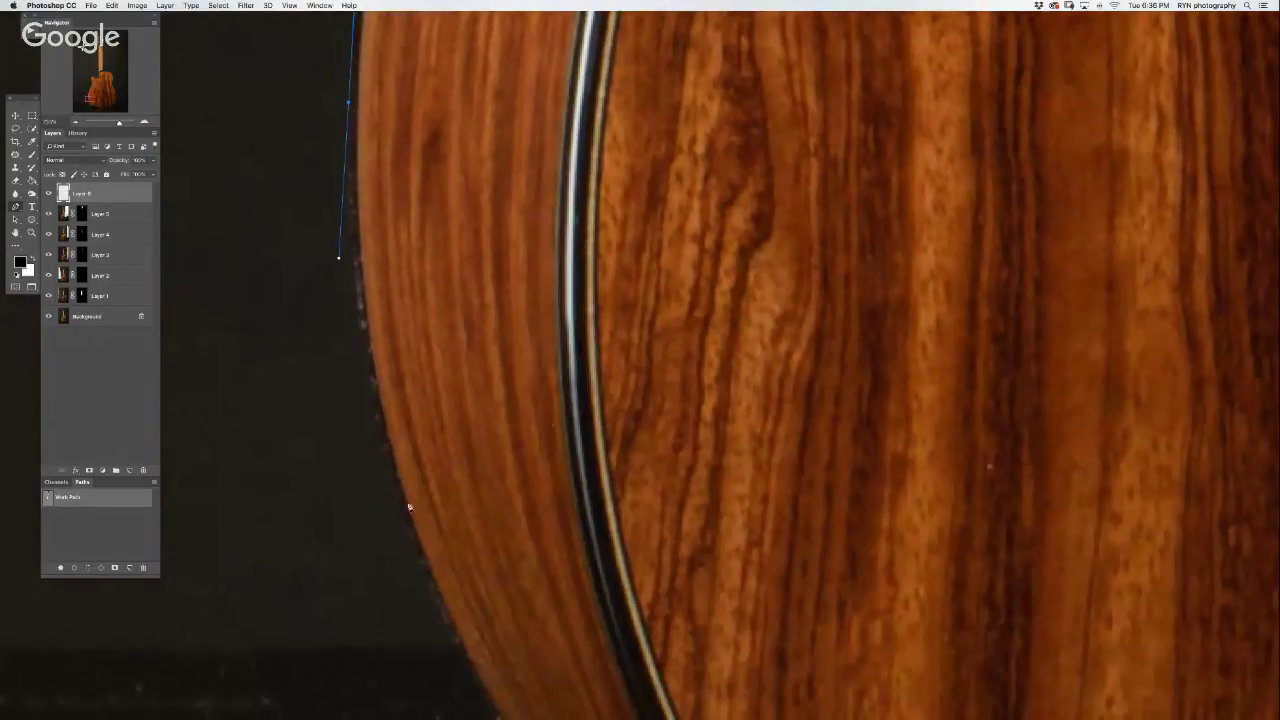
left_click(376, 423)
left_click(416, 543)
left_click(458, 666)
left_click_drag(466, 625, 349, 217)
left_click(486, 452)
left_click(400, 346)
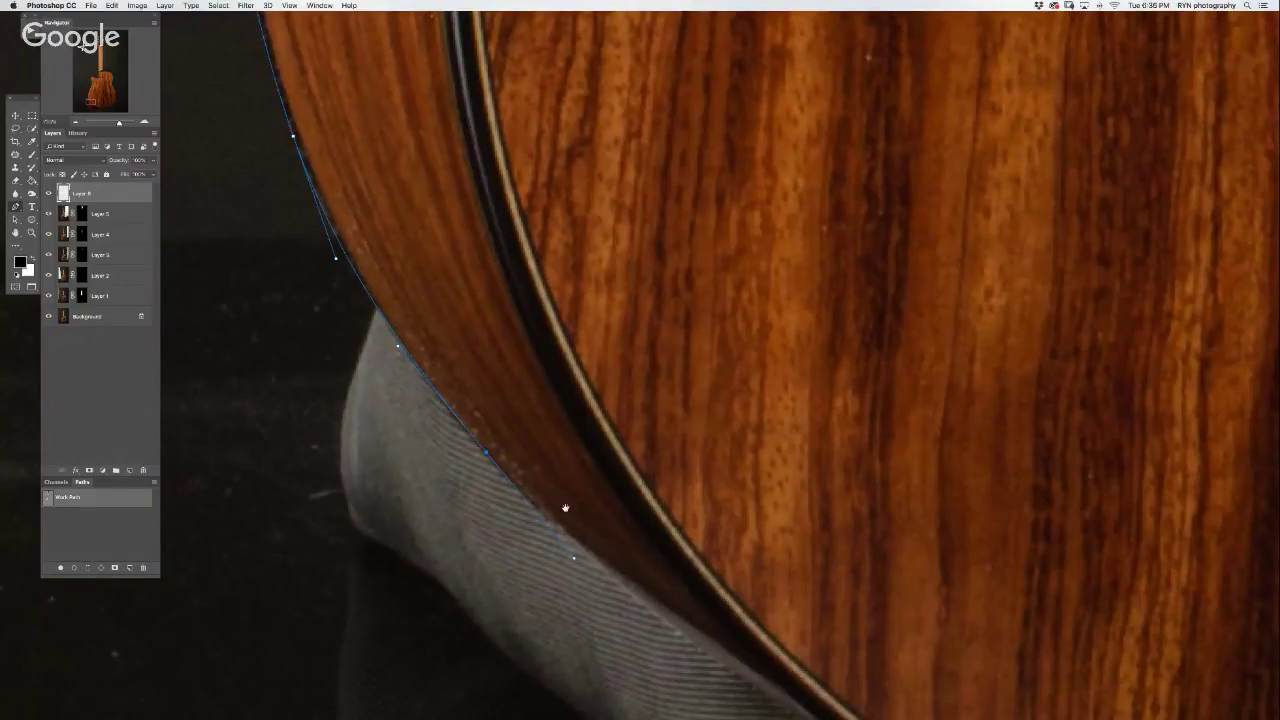
left_click_drag(565, 508, 337, 180)
- Trace curved anchors past the strap around the lower bout to the guitar's bottom
left_click(690, 467)
left_click(764, 514)
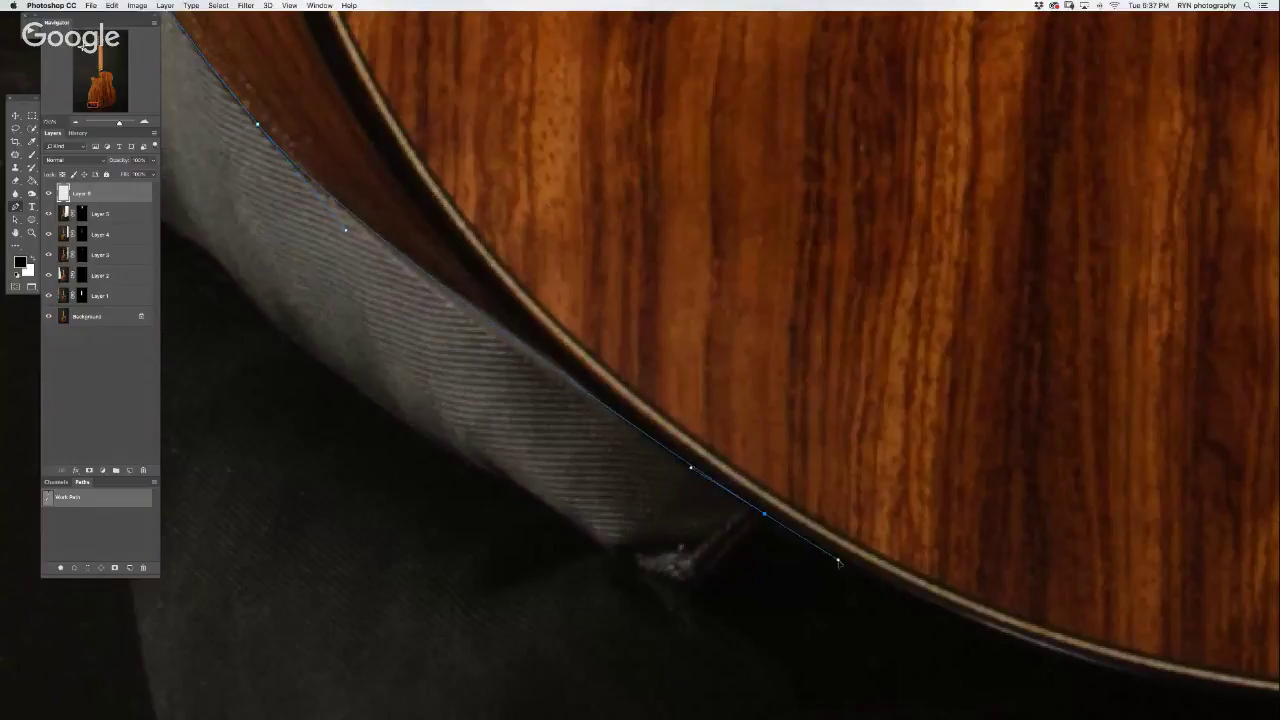
left_click_drag(838, 563, 598, 345)
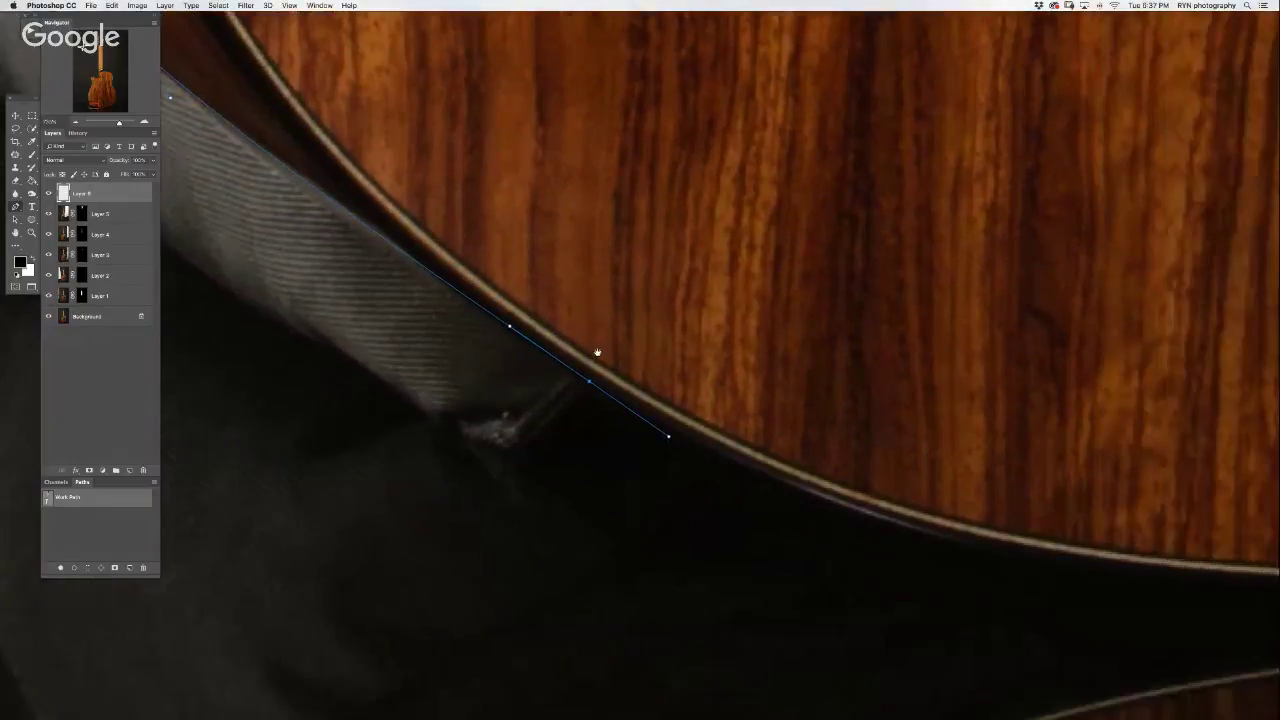
left_click_drag(743, 438, 746, 439)
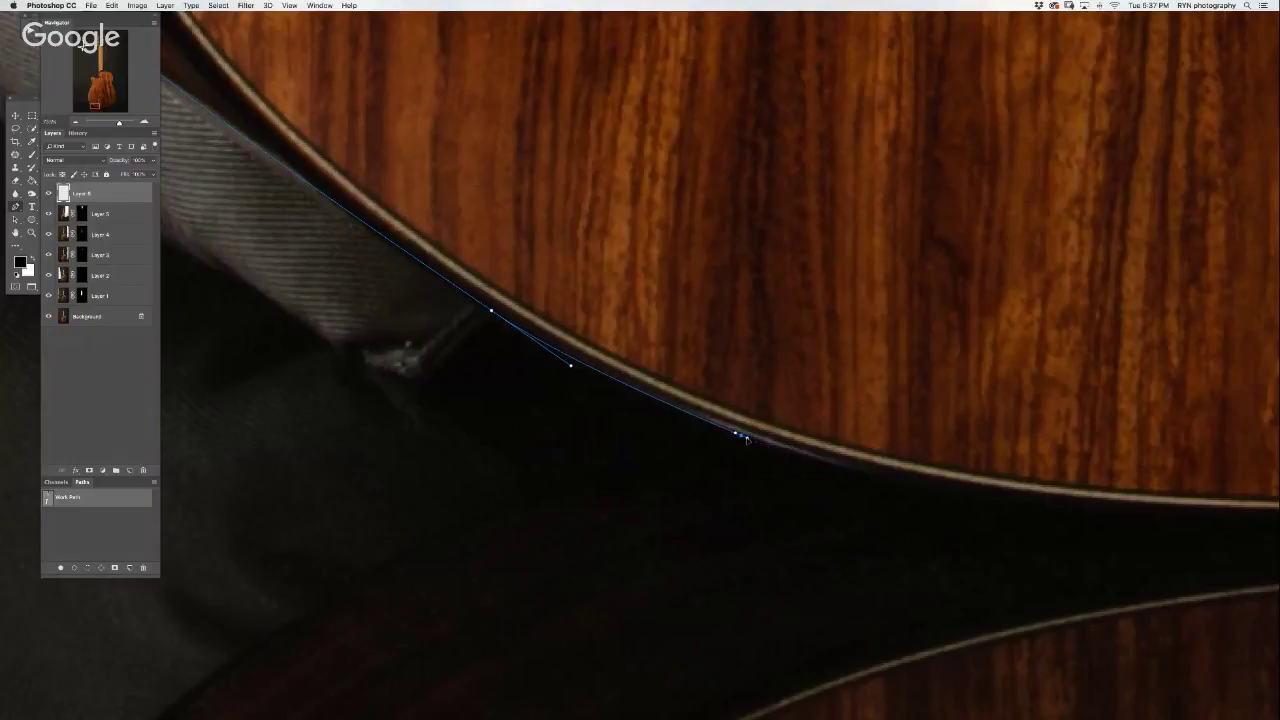
left_click_drag(682, 466, 826, 320)
left_click_drag(548, 455, 531, 464)
left_click_drag(474, 504, 308, 626)
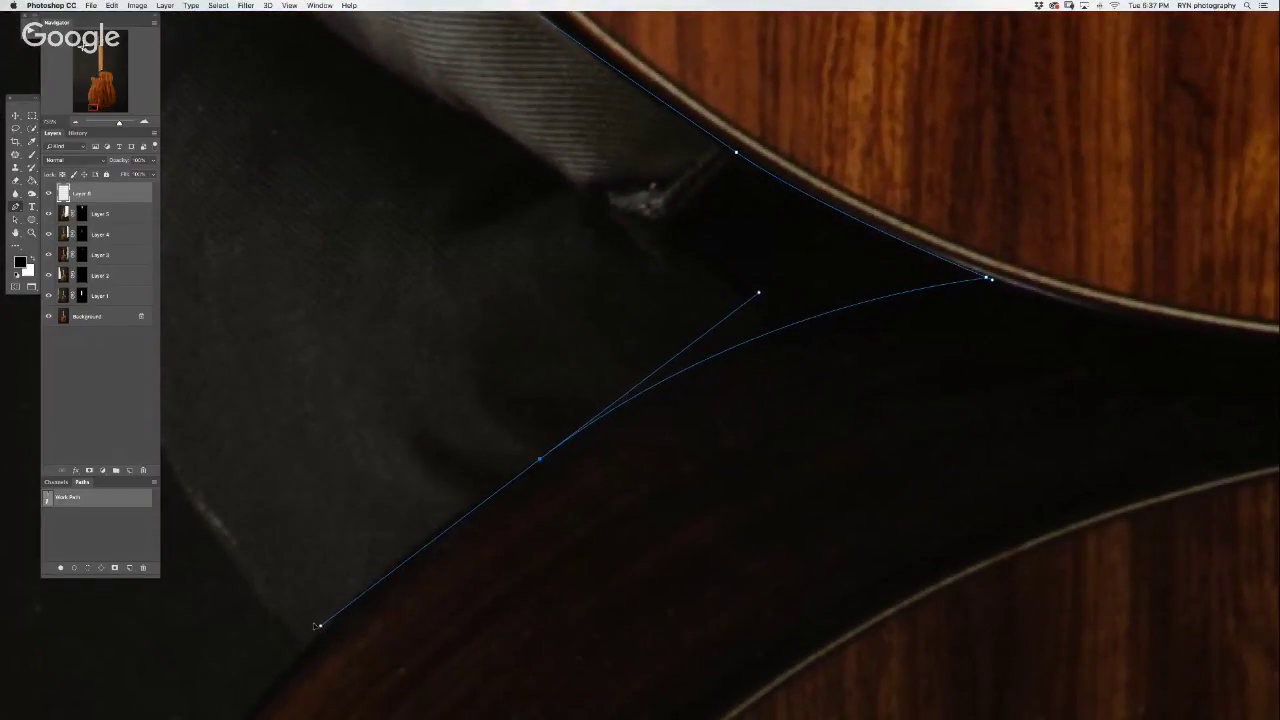
scroll(354, 523, "down", 10)
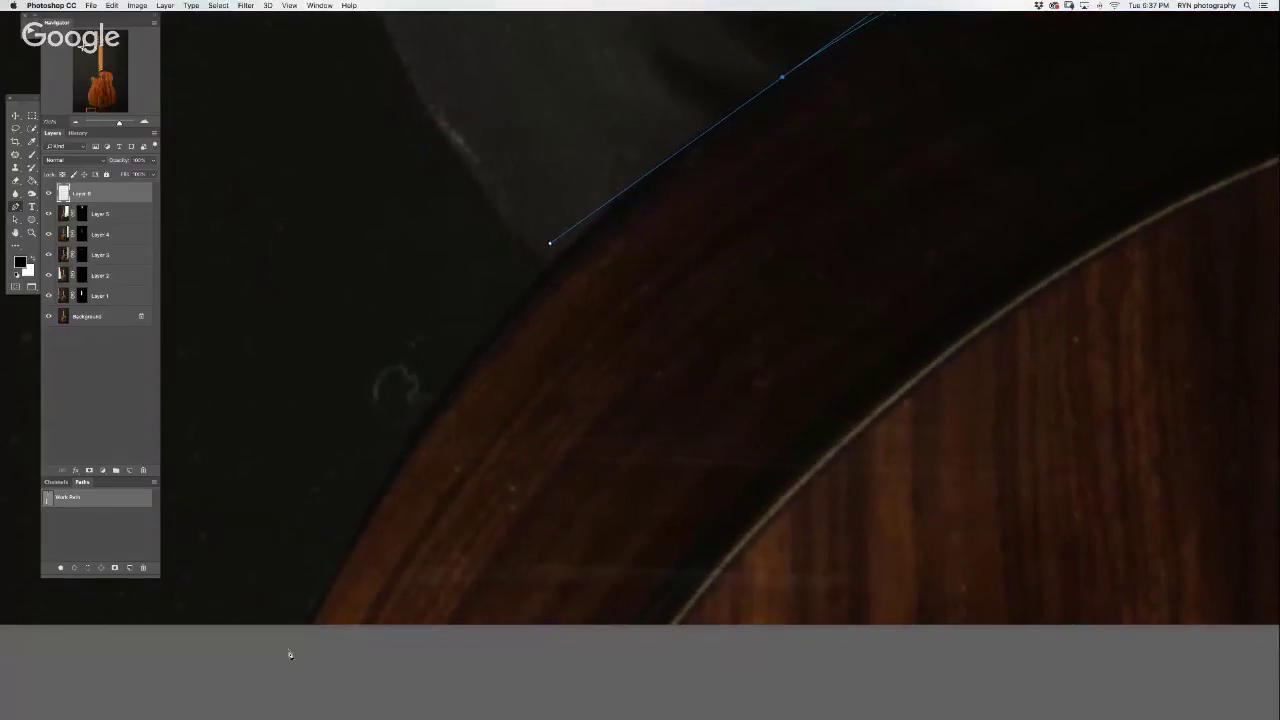
left_click_drag(305, 627, 211, 688)
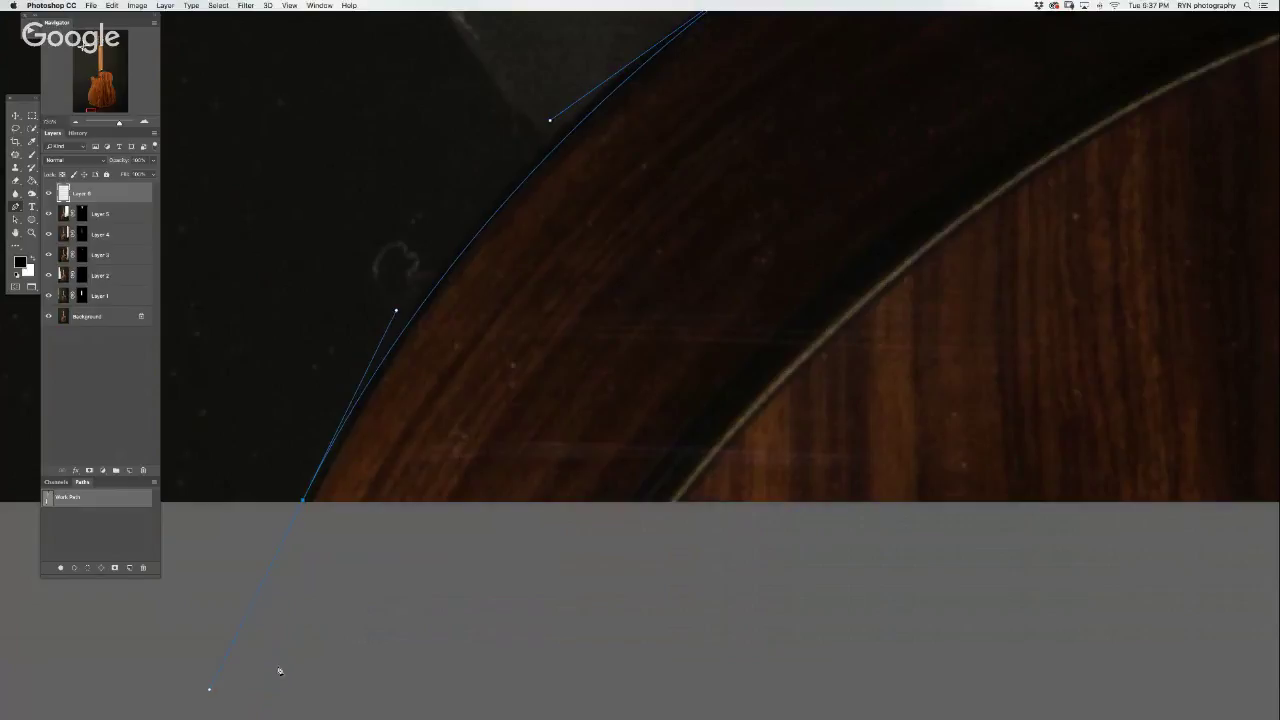
left_click_drag(1214, 540, 300, 491)
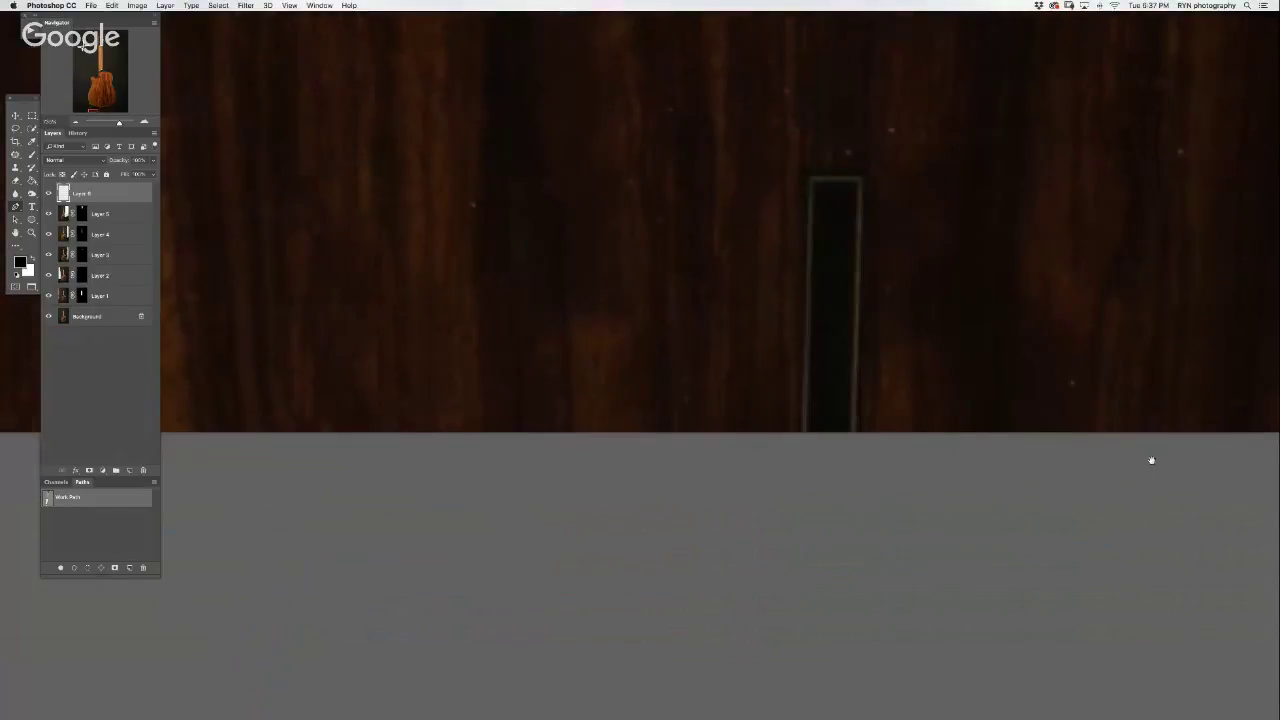
- Add a smooth anchor at the bottom curve and anchors toward the lower right edge
mouse_move(1151, 460)
left_mouse_down()
mouse_move(283, 469)
mouse_move(851, 442)
mouse_move(826, 446)
left_mouse_up()
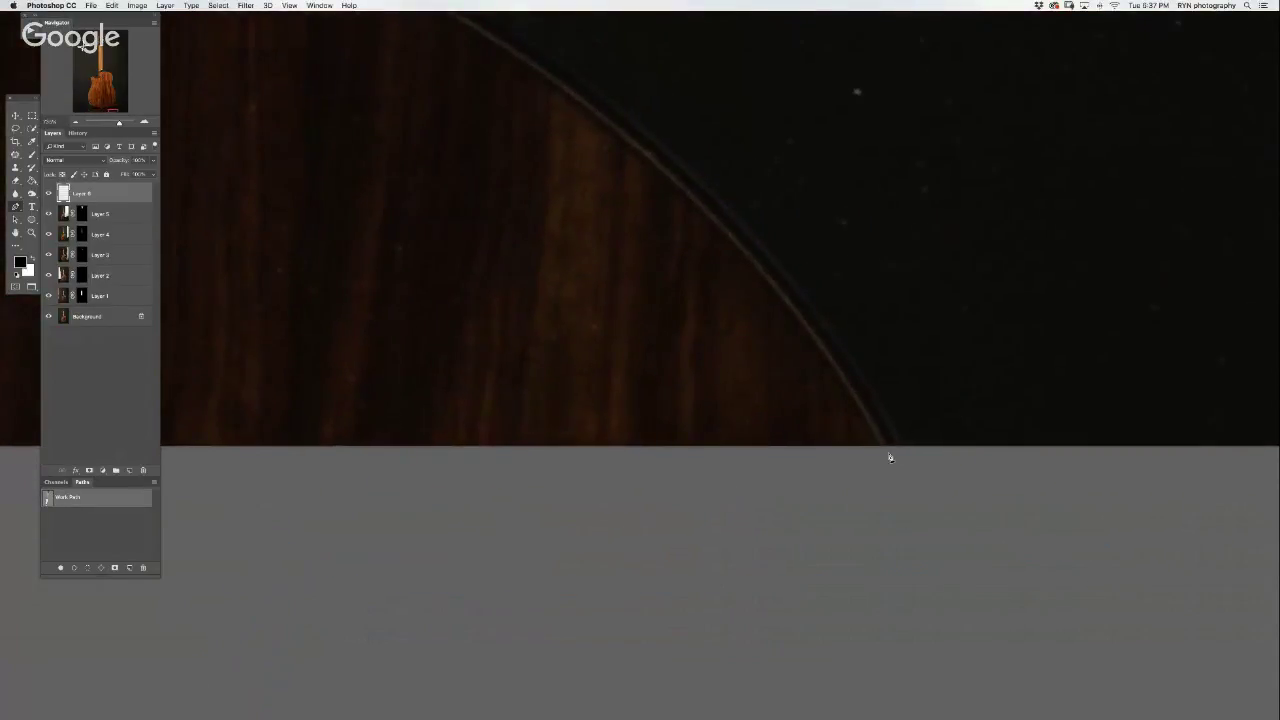
left_click_drag(893, 403, 1050, 626)
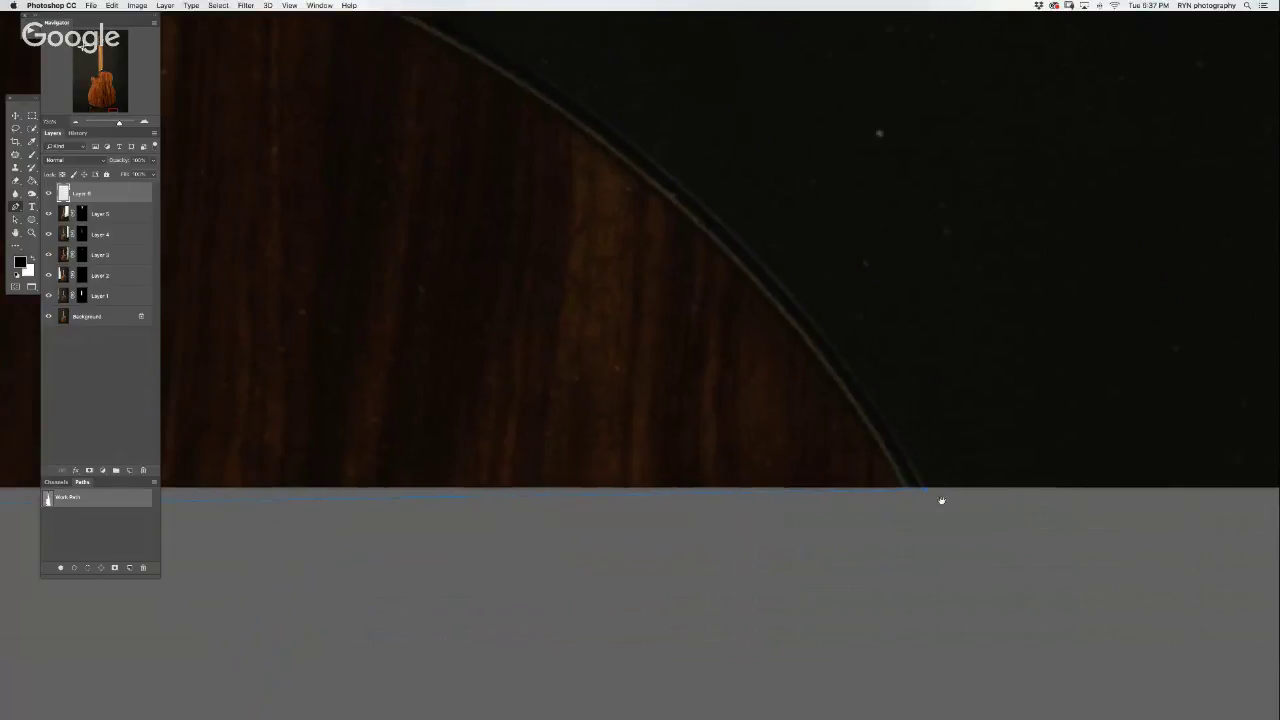
left_click_drag(712, 289, 481, 137)
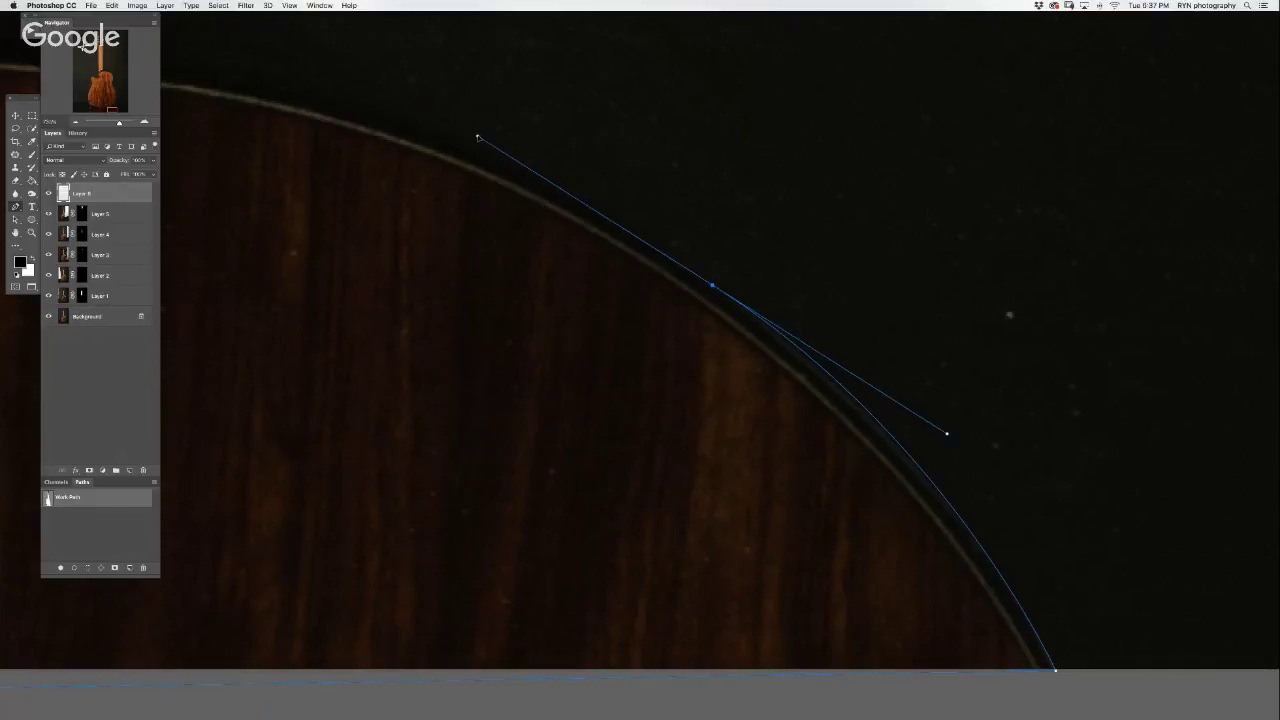
left_click_drag(588, 198, 1023, 423)
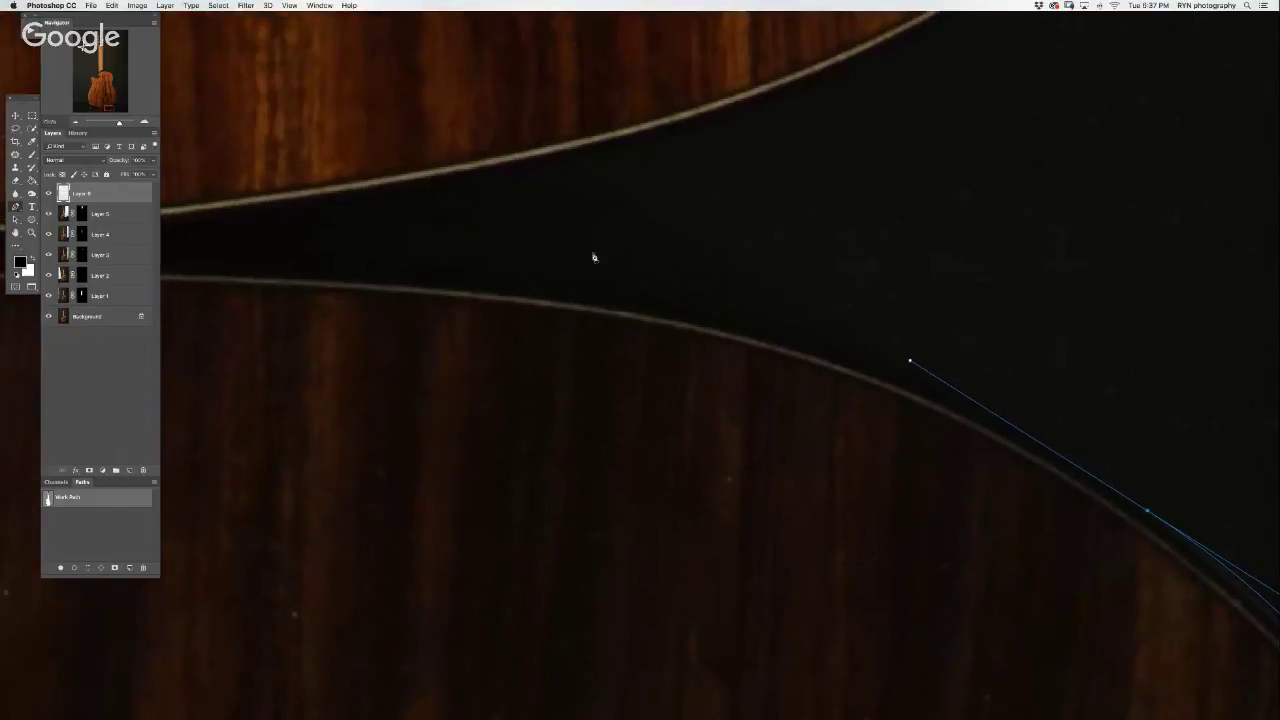
left_click(498, 238)
left_click(393, 210)
left_click_drag(557, 169, 380, 506)
- Place curved anchors up the body's right side along the binding
left_click_drag(826, 303, 1120, 109)
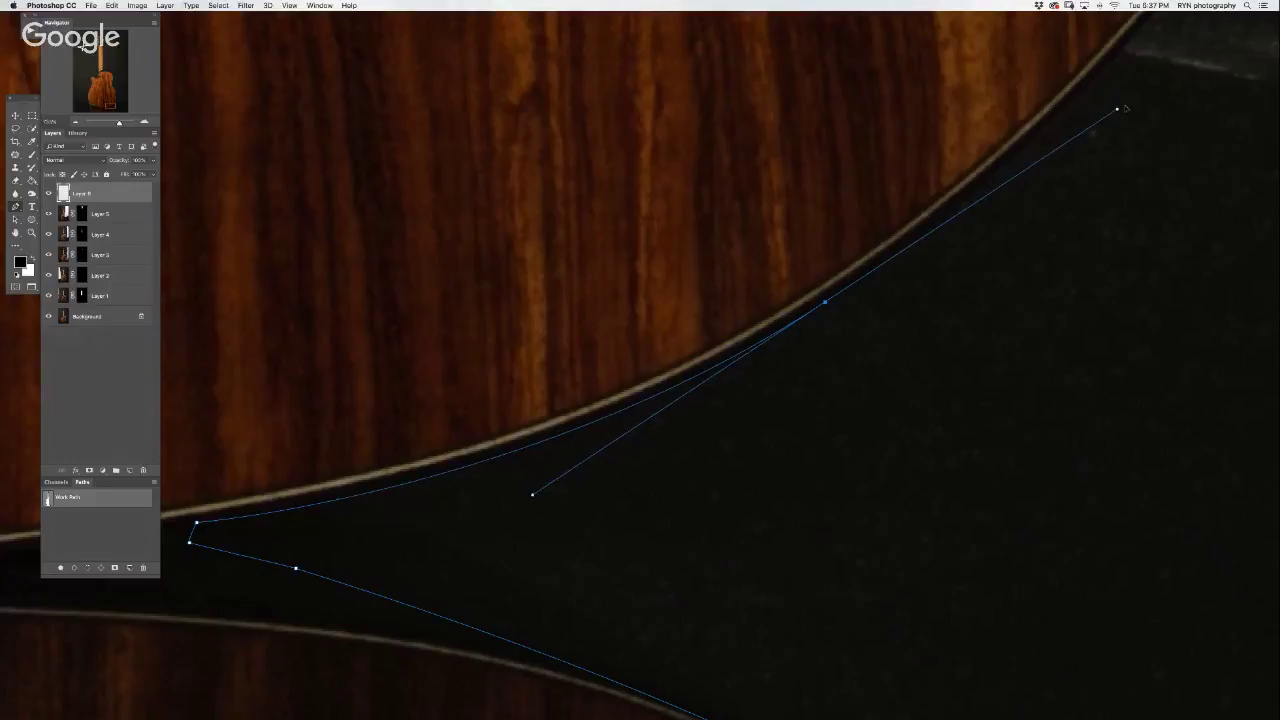
left_click_drag(957, 246, 590, 545)
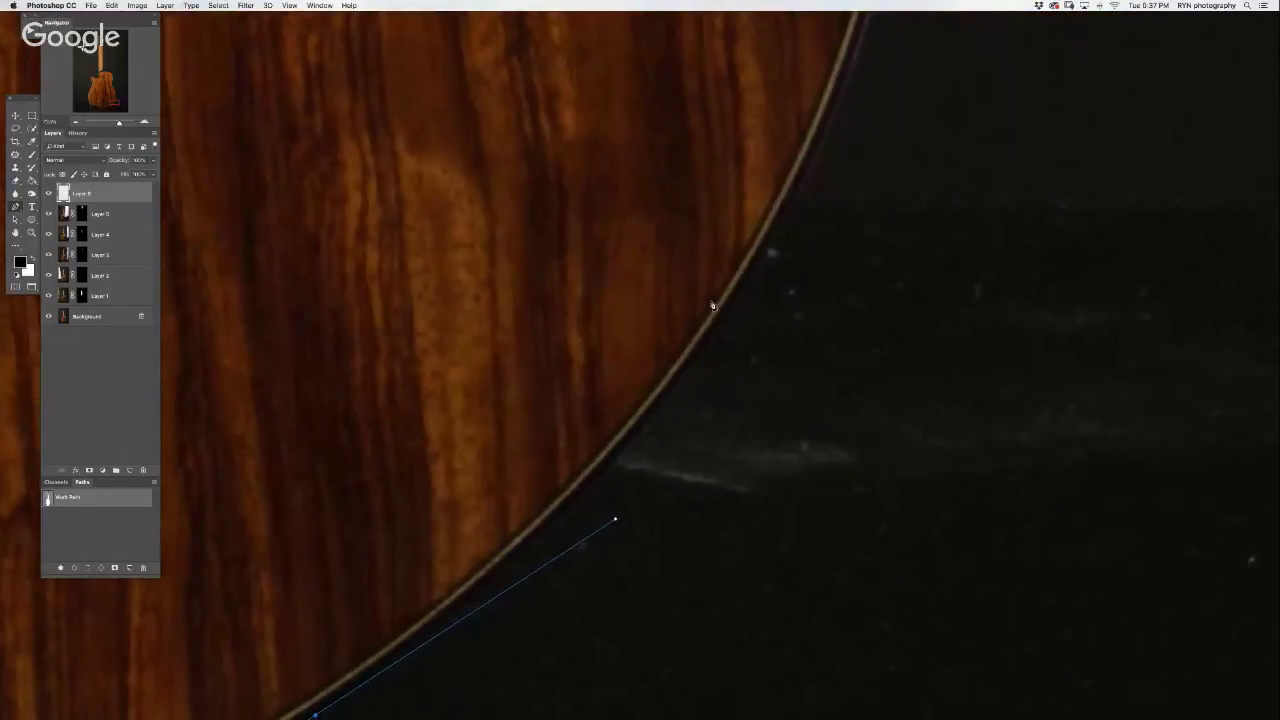
left_click_drag(805, 187, 860, 75)
left_click_drag(816, 249, 608, 716)
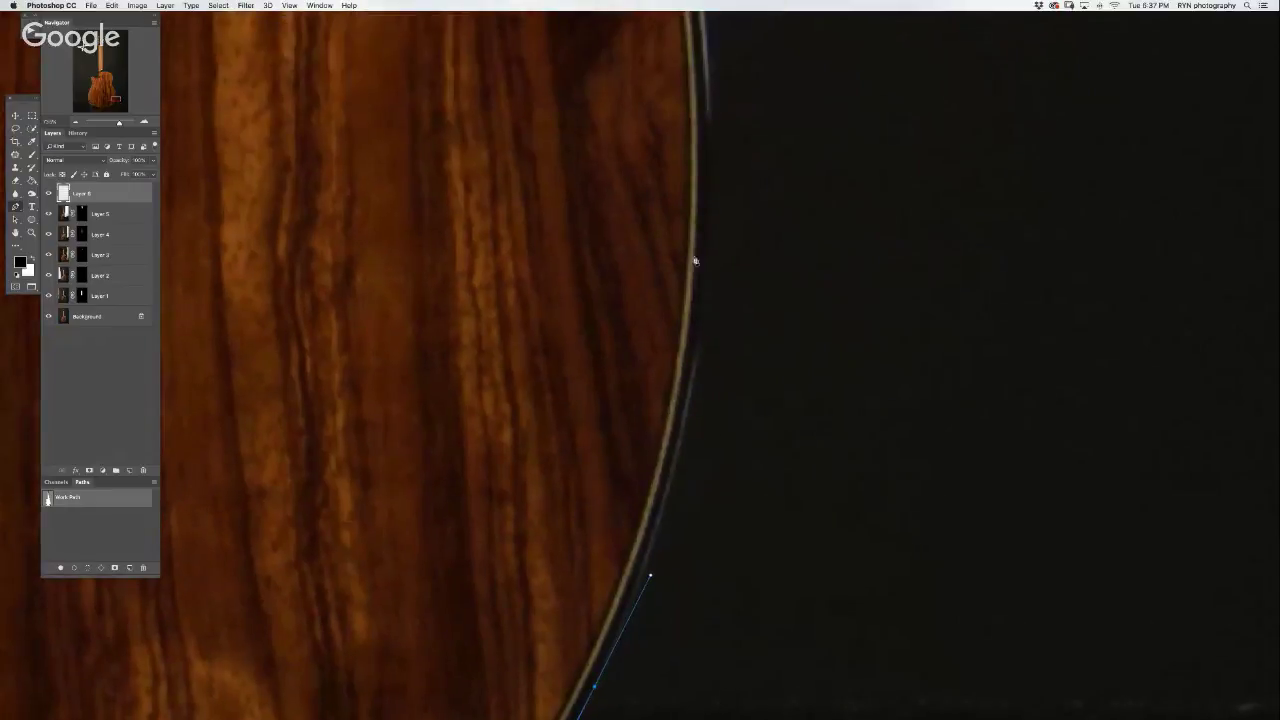
mouse_move(708, 220)
left_mouse_down()
mouse_move(707, 24)
mouse_move(711, 37)
left_mouse_up()
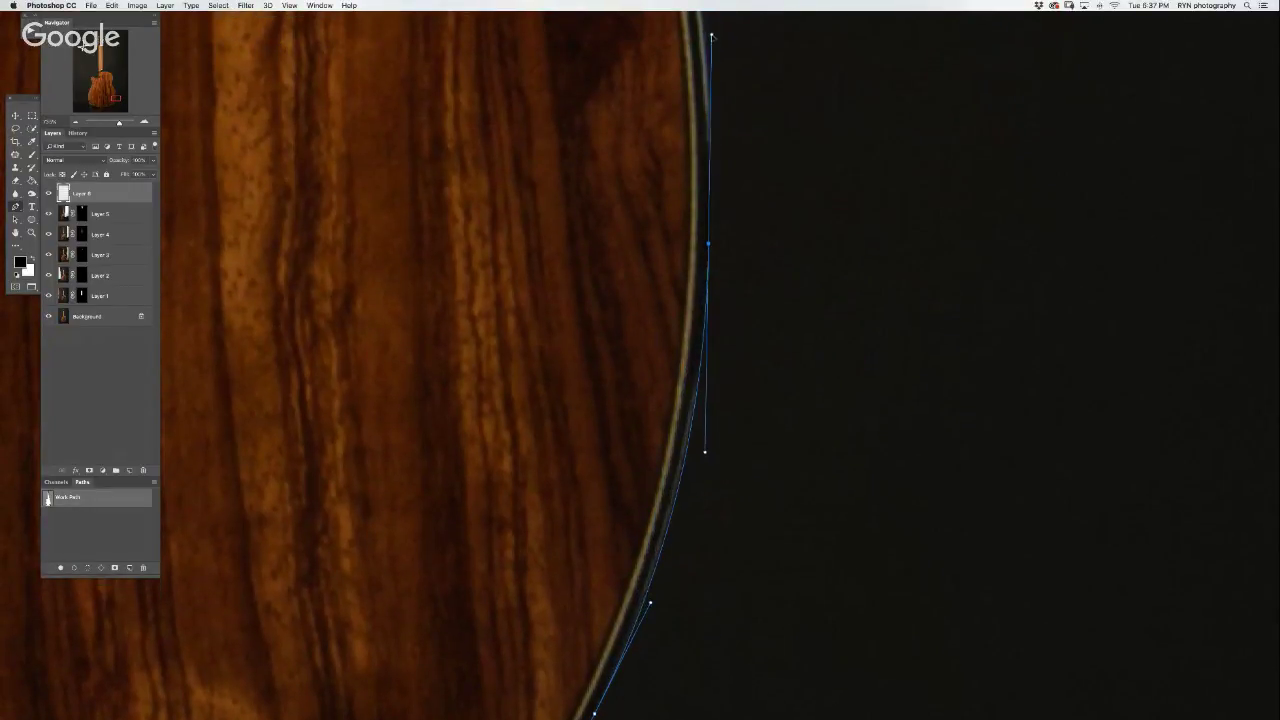
scroll(760, 403, "up", 5)
scroll(746, 331, "up", 5)
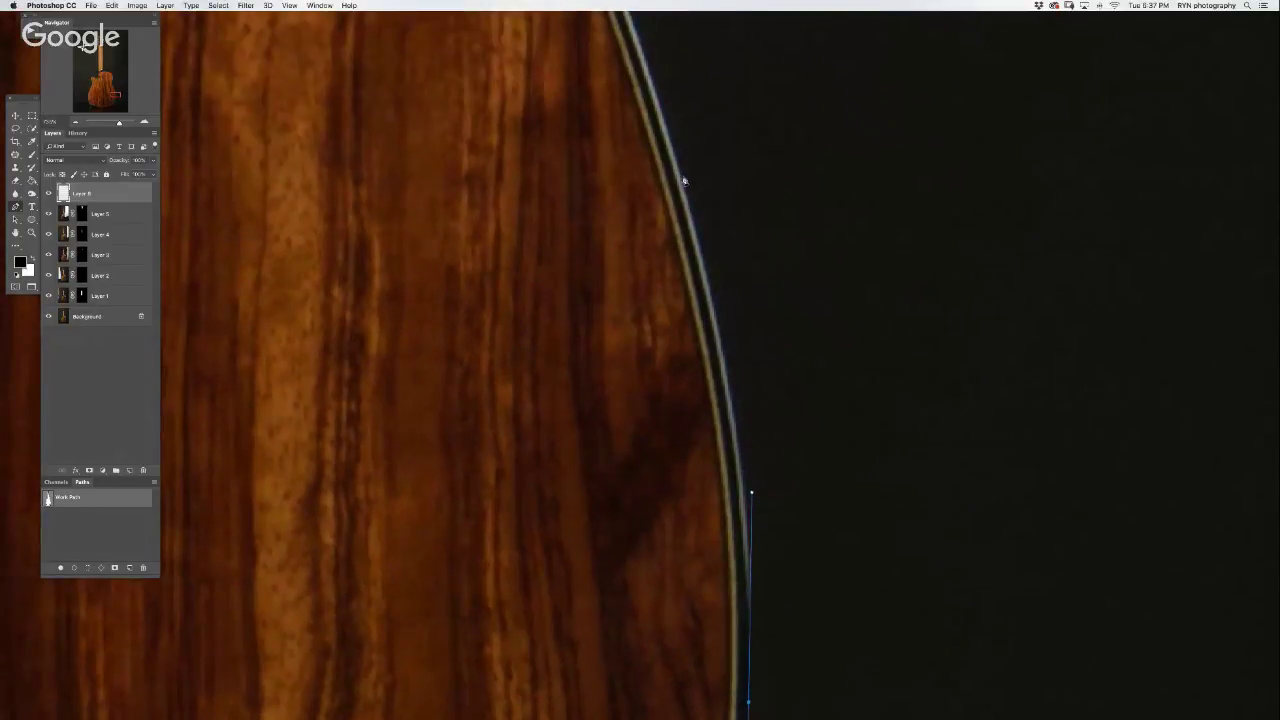
left_click_drag(683, 180, 632, 28)
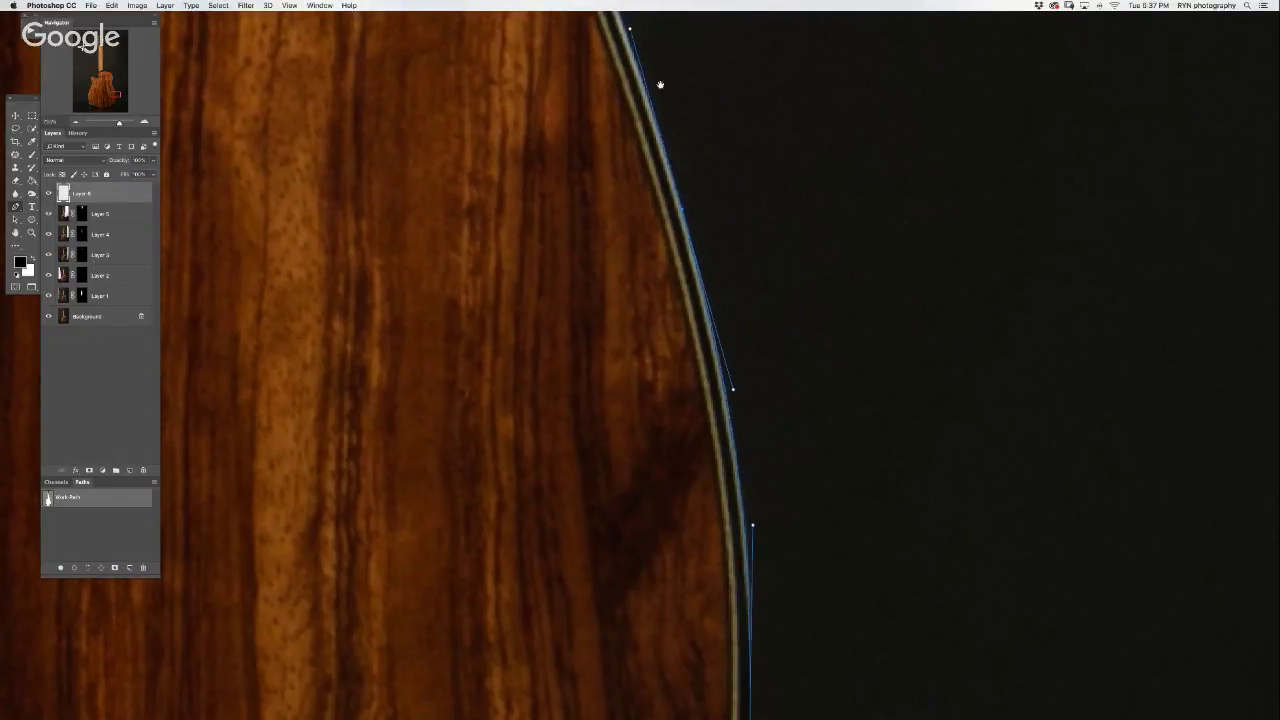
scroll(796, 459, "up", 5)
scroll(796, 459, "up", 3)
- Place curved anchors up the sloping body edge, hugging the rim
left_click_drag(690, 236, 622, 88)
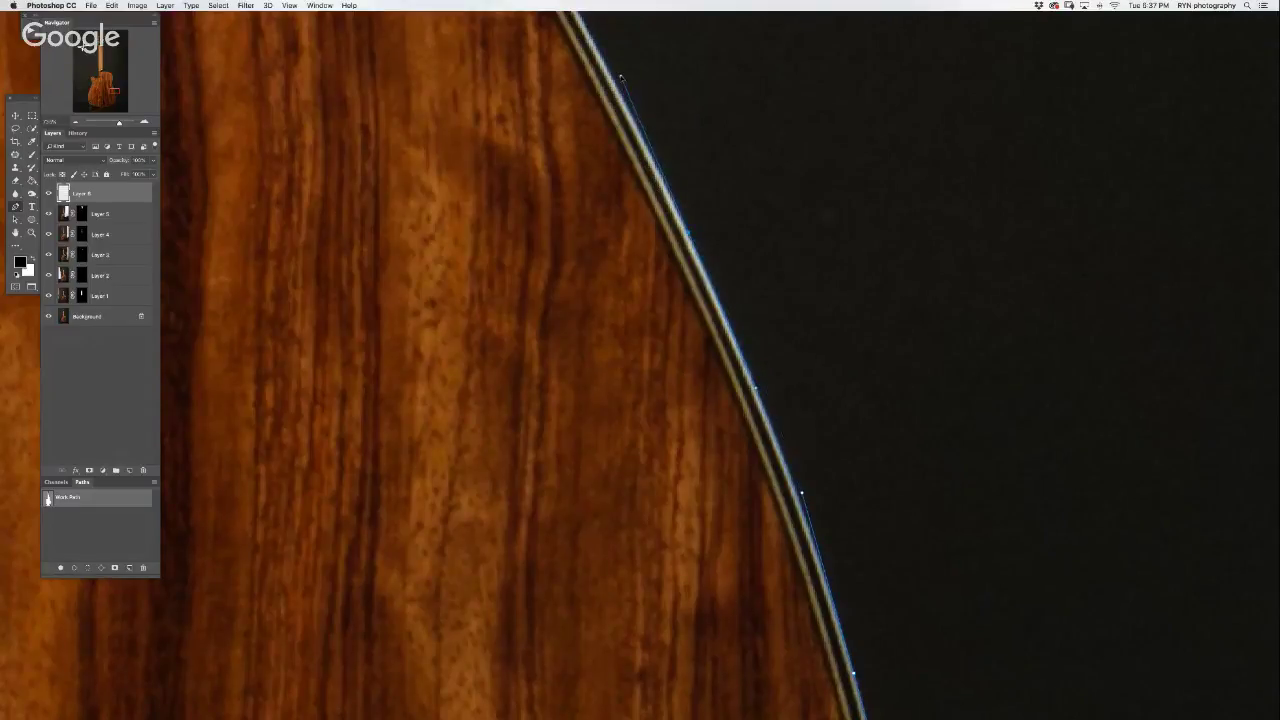
scroll(631, 80, "up", 4)
scroll(631, 80, "left", 3)
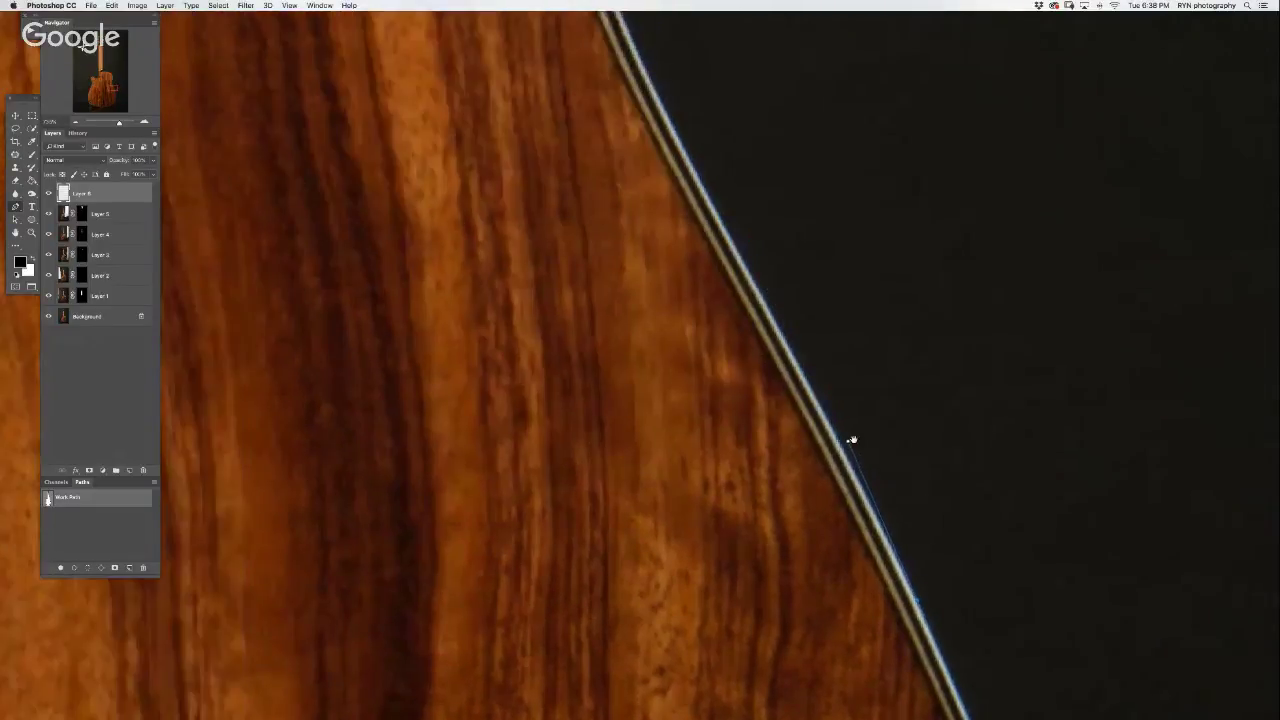
left_click_drag(713, 204, 701, 171)
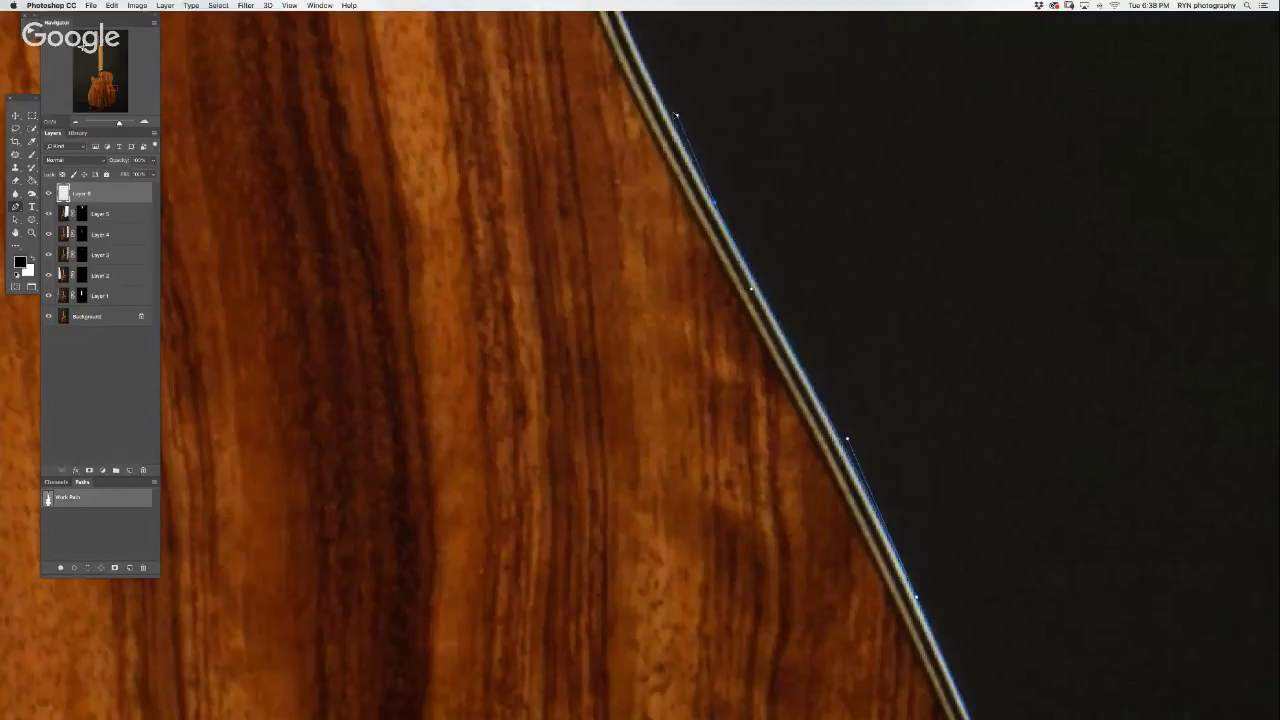
left_click_drag(676, 116, 665, 107)
scroll(668, 100, "up", 5)
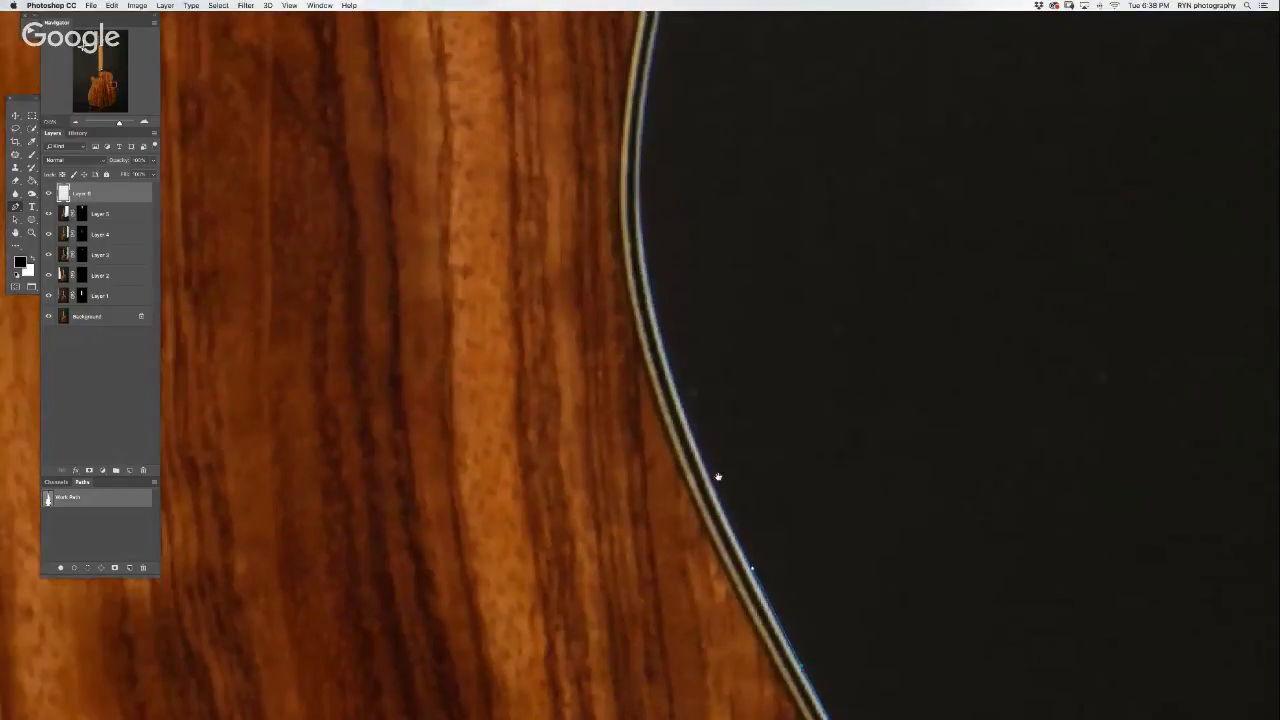
scroll(646, 260, "up", 1)
- Curve the path around the waist and onto the upper bout edge
left_click(645, 257)
mouse_move(645, 257)
left_mouse_down()
mouse_move(628, 86)
mouse_move(533, 313)
left_mouse_up()
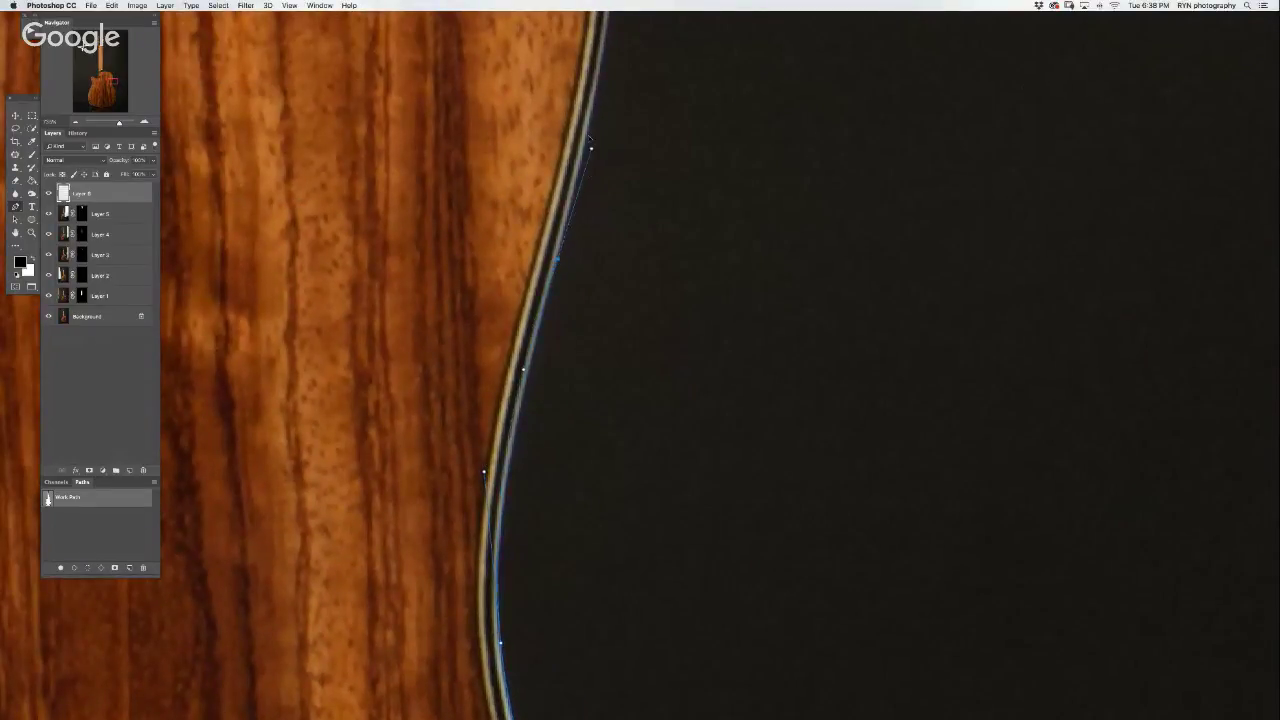
left_click_drag(580, 207, 601, 77)
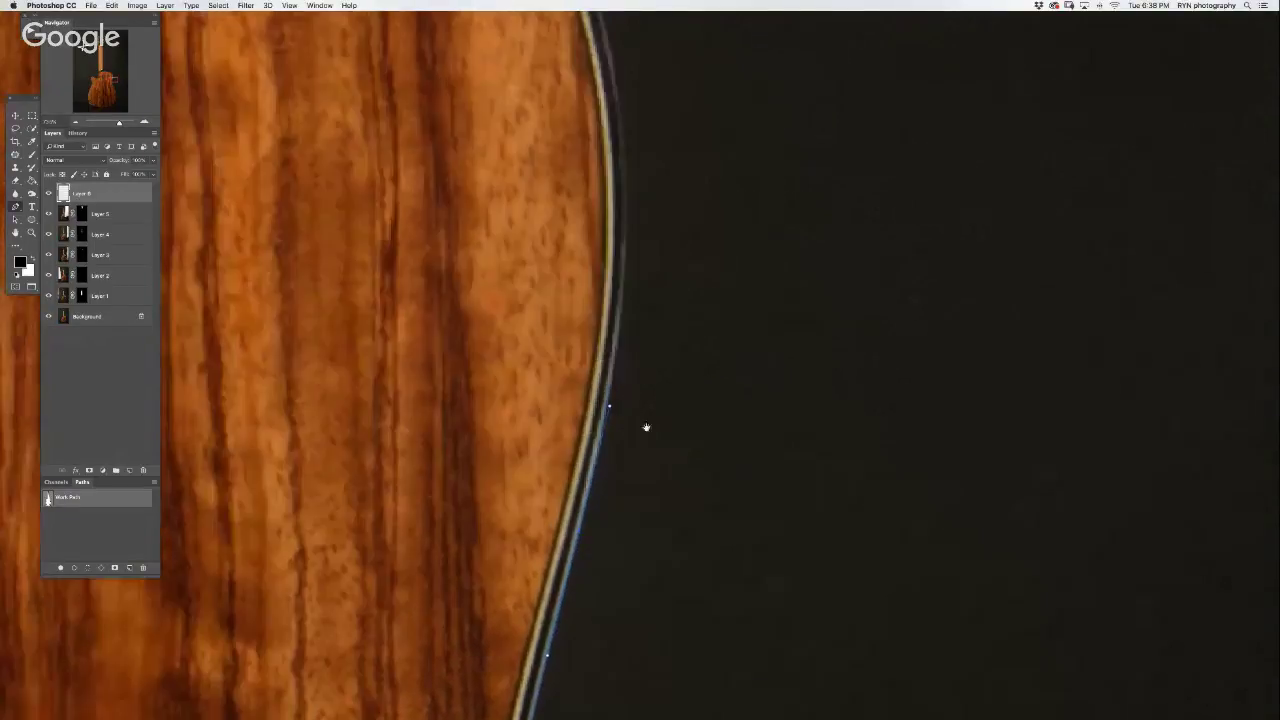
mouse_move(632, 67)
left_mouse_down()
mouse_move(624, 243)
mouse_move(601, 57)
left_mouse_up()
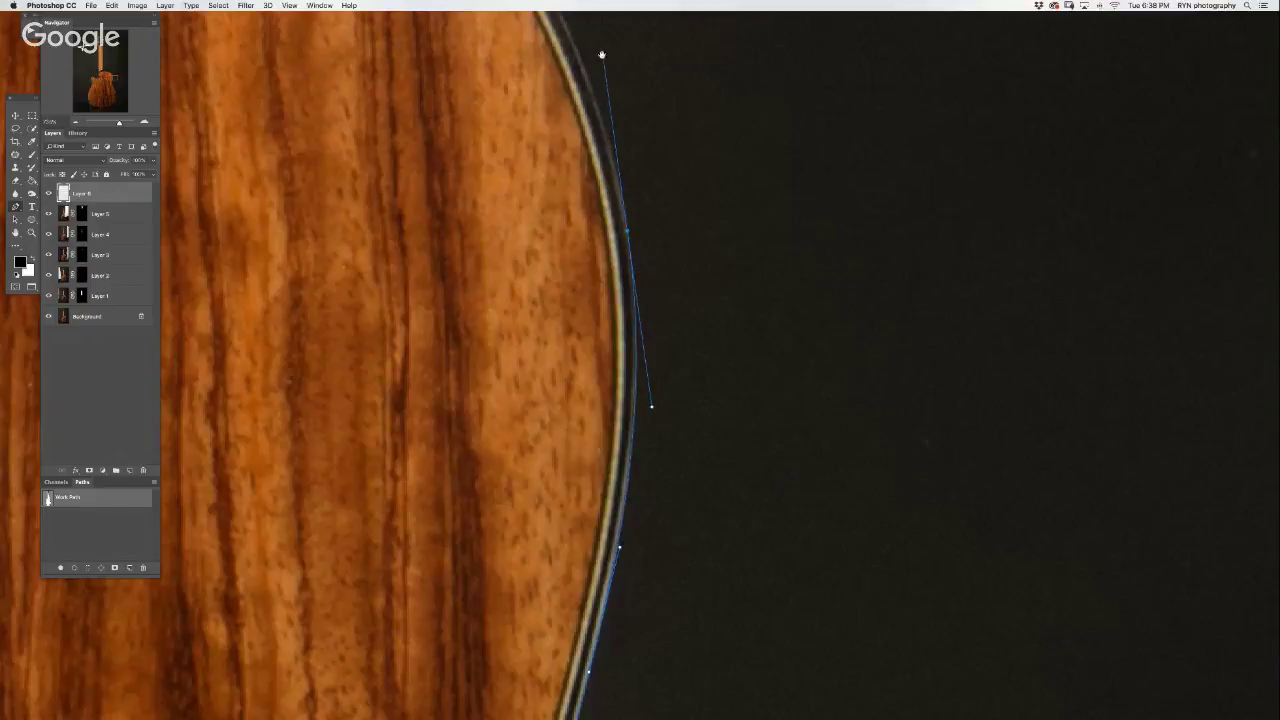
left_click_drag(601, 57, 760, 367)
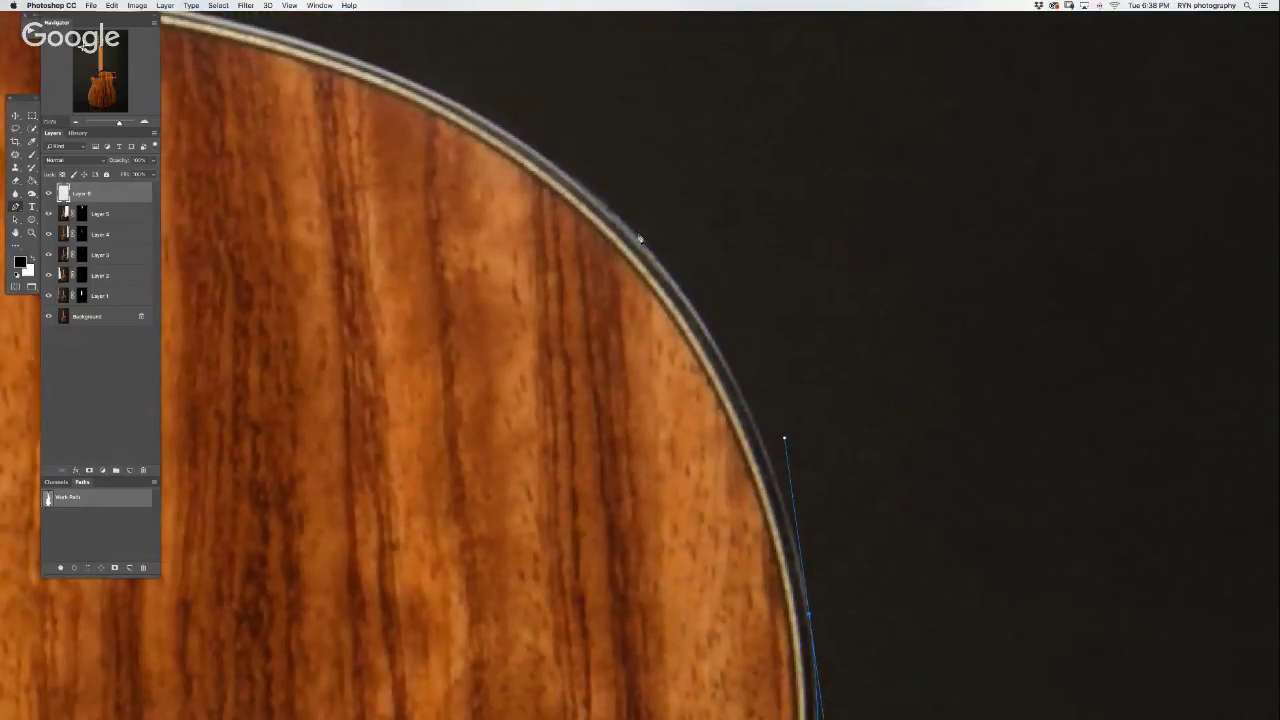
mouse_move(638, 236)
left_mouse_down()
mouse_move(567, 160)
mouse_move(709, 268)
mouse_move(561, 222)
left_mouse_up()
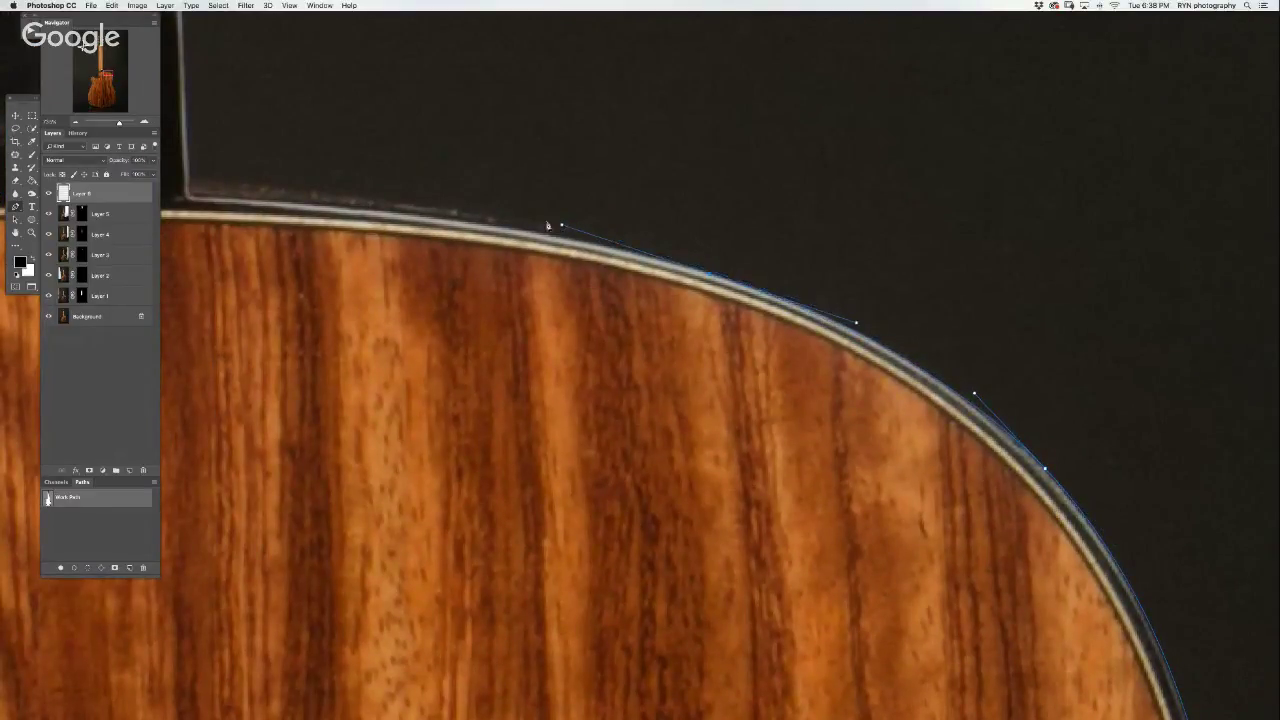
- Run the path along the body's top edge to a corner at the heel and up its side
left_click_drag(405, 211, 280, 196)
left_click(196, 197)
left_click_drag(213, 61, 415, 407)
left_click(391, 384)
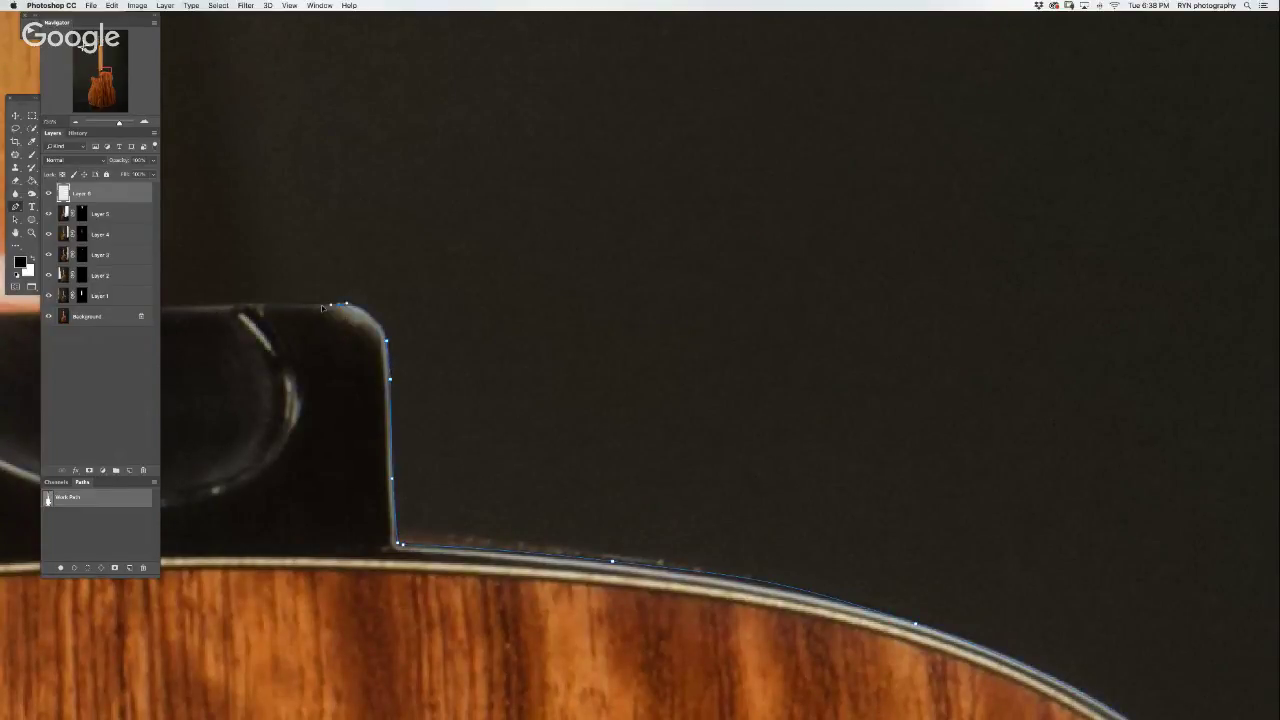
mouse_move(338, 305)
left_mouse_down()
mouse_move(292, 303)
mouse_move(642, 303)
left_mouse_up()
- Continue across the heel top and up the neck edge back to the starting point
left_click(220, 305)
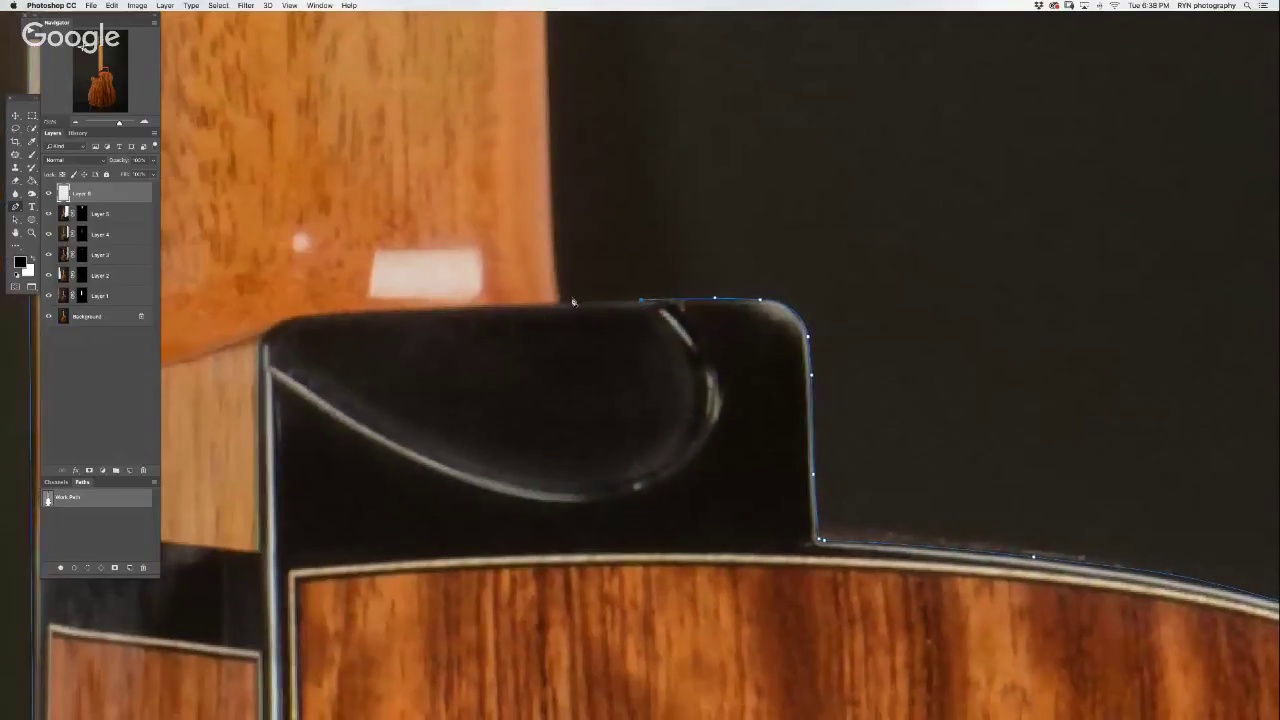
left_click(561, 302)
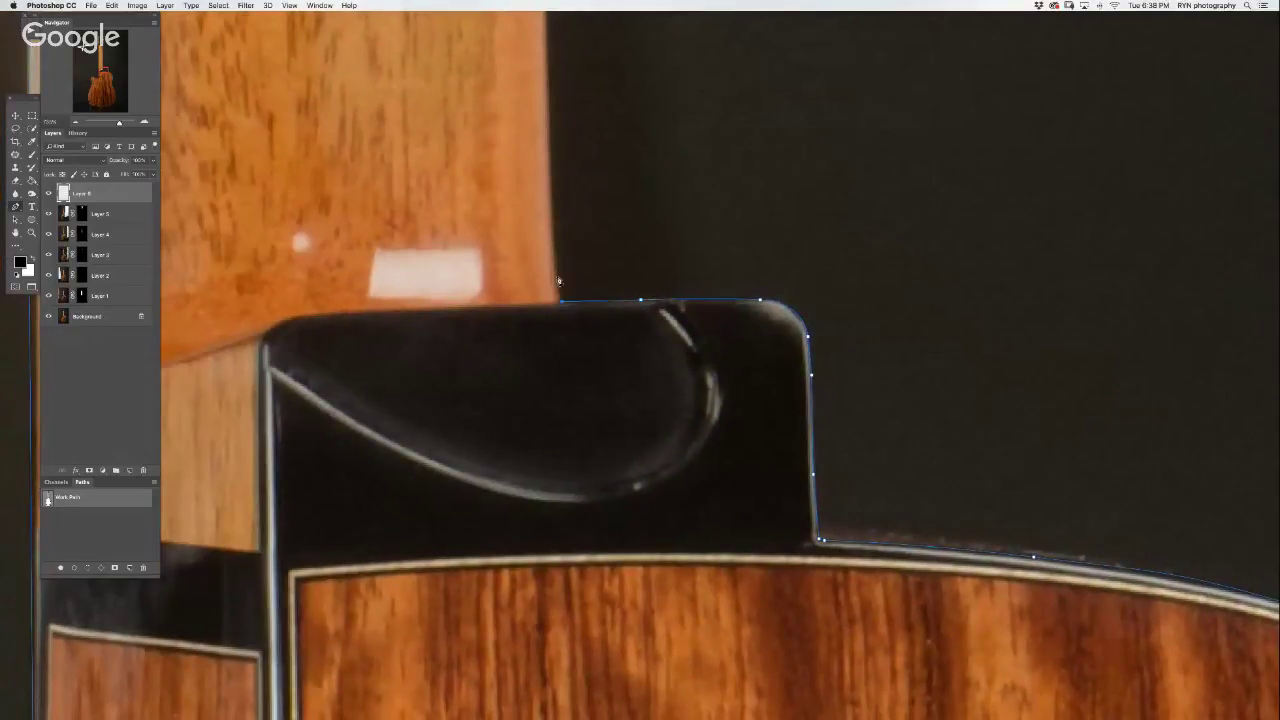
left_click(550, 131)
left_click_drag(108, 62, 107, 52)
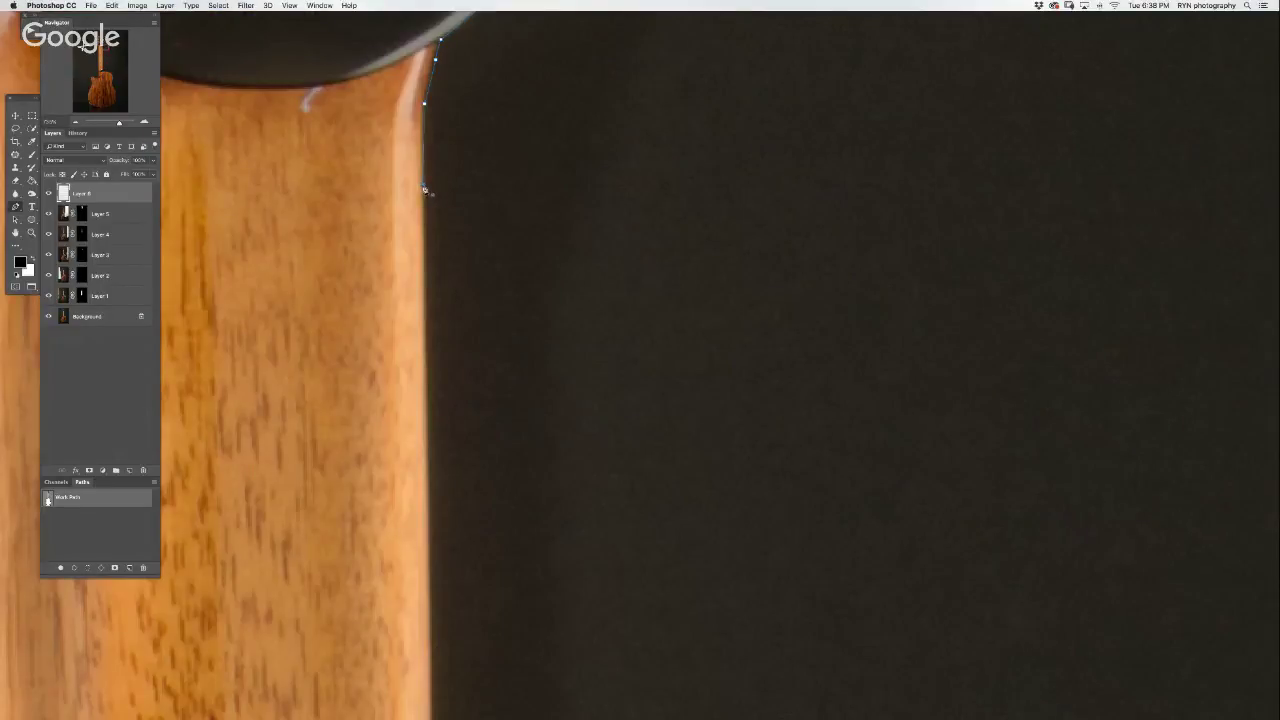
left_click(424, 188)
- Convert the traced guitar path into a selection
right_click(343, 302)
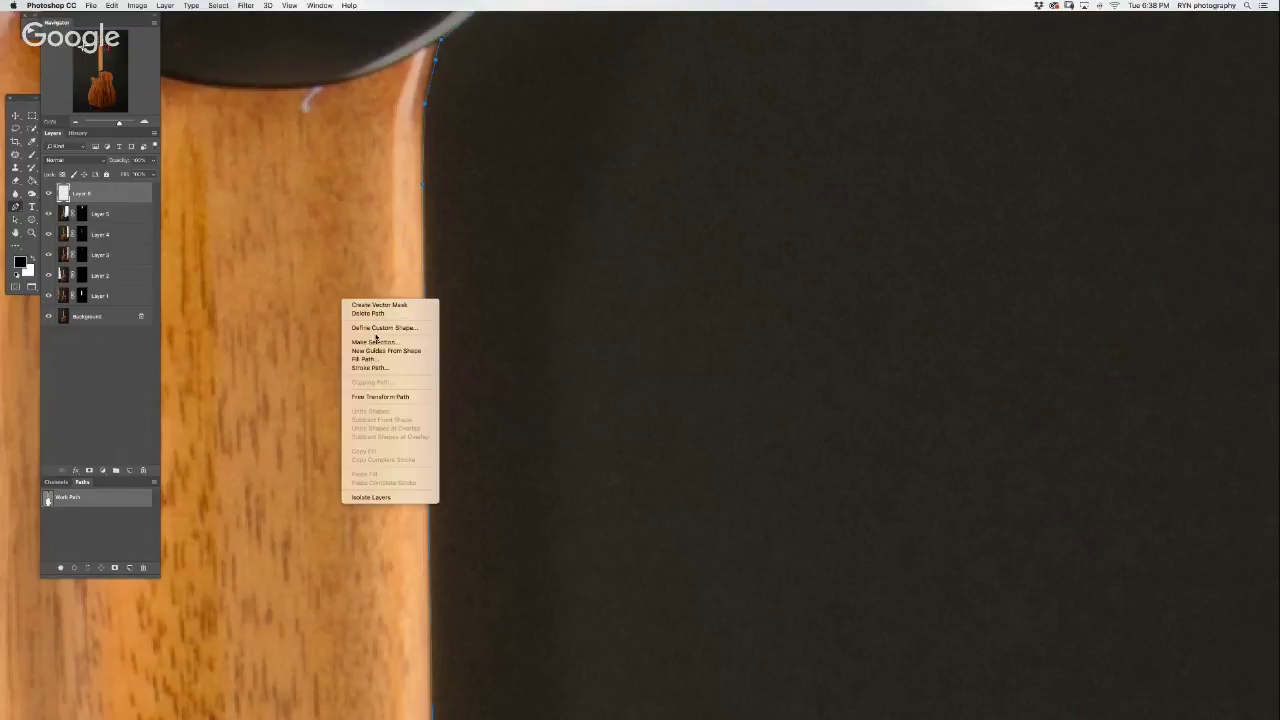
left_click(377, 337)
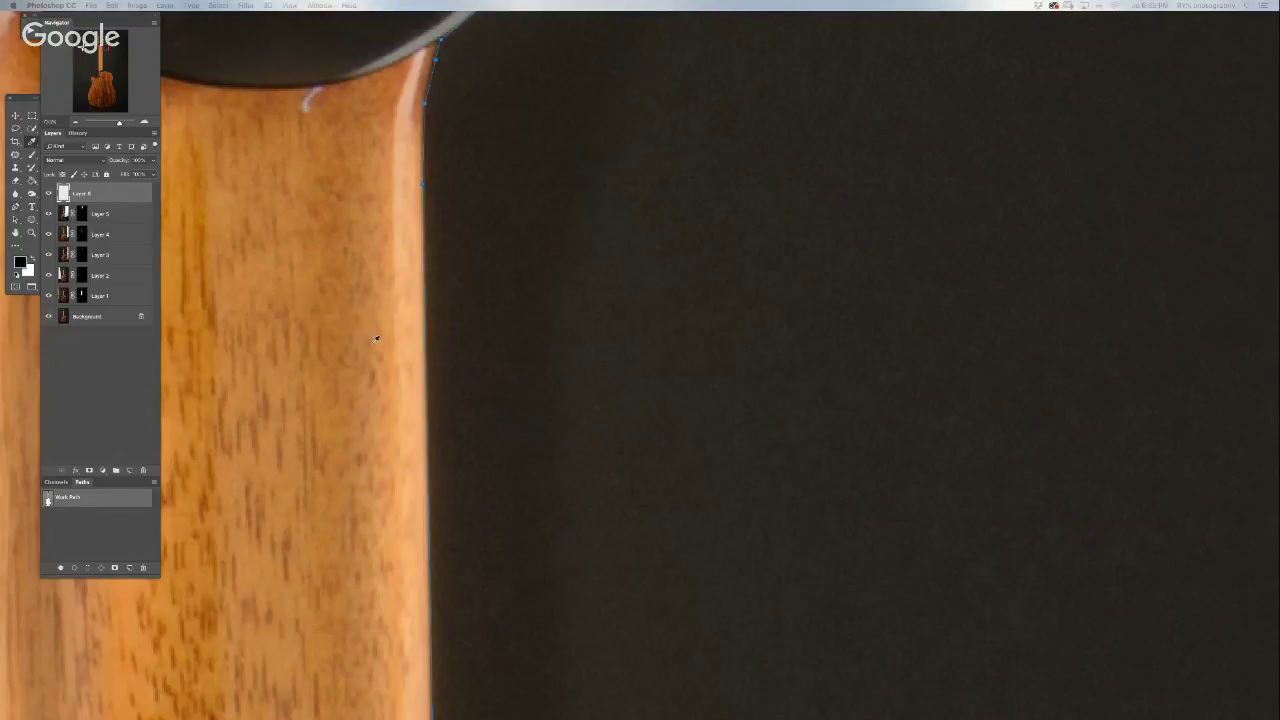
key("Return")
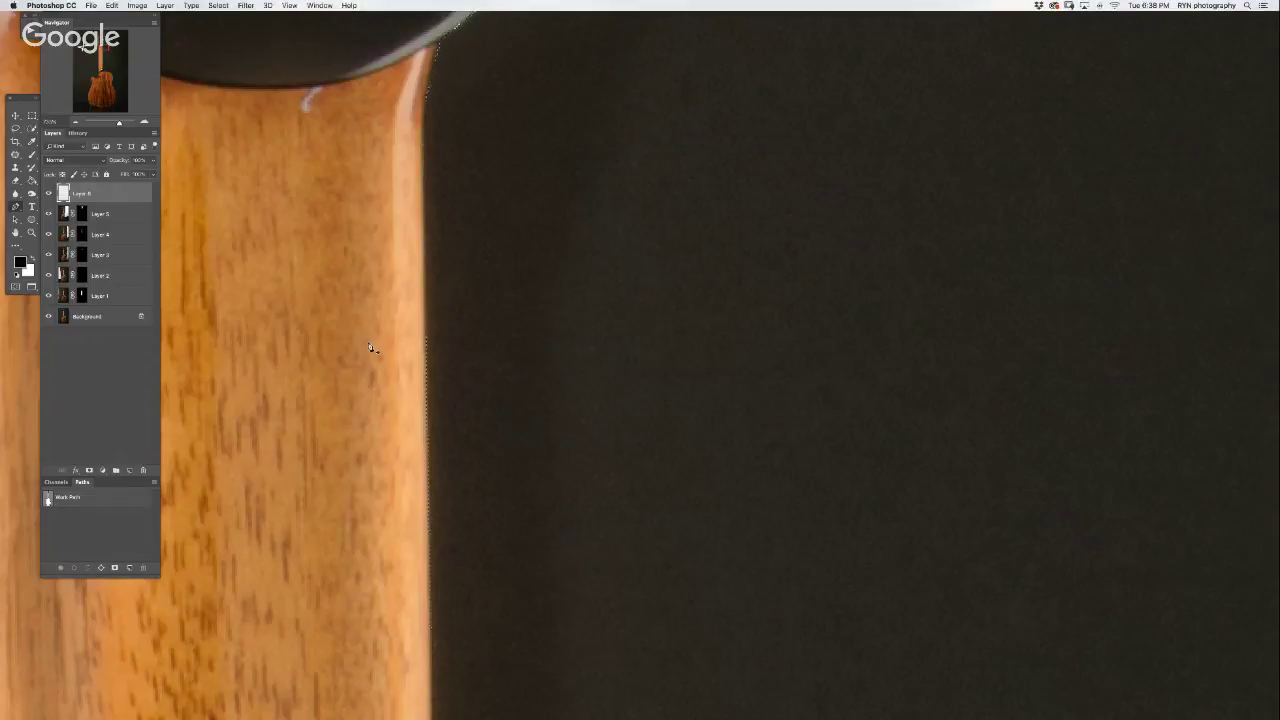
- Invert the selection and fill the background with black on Layer 6
right_click(372, 327)
left_click(389, 352)
key("m")
key("alt+BackSpace")
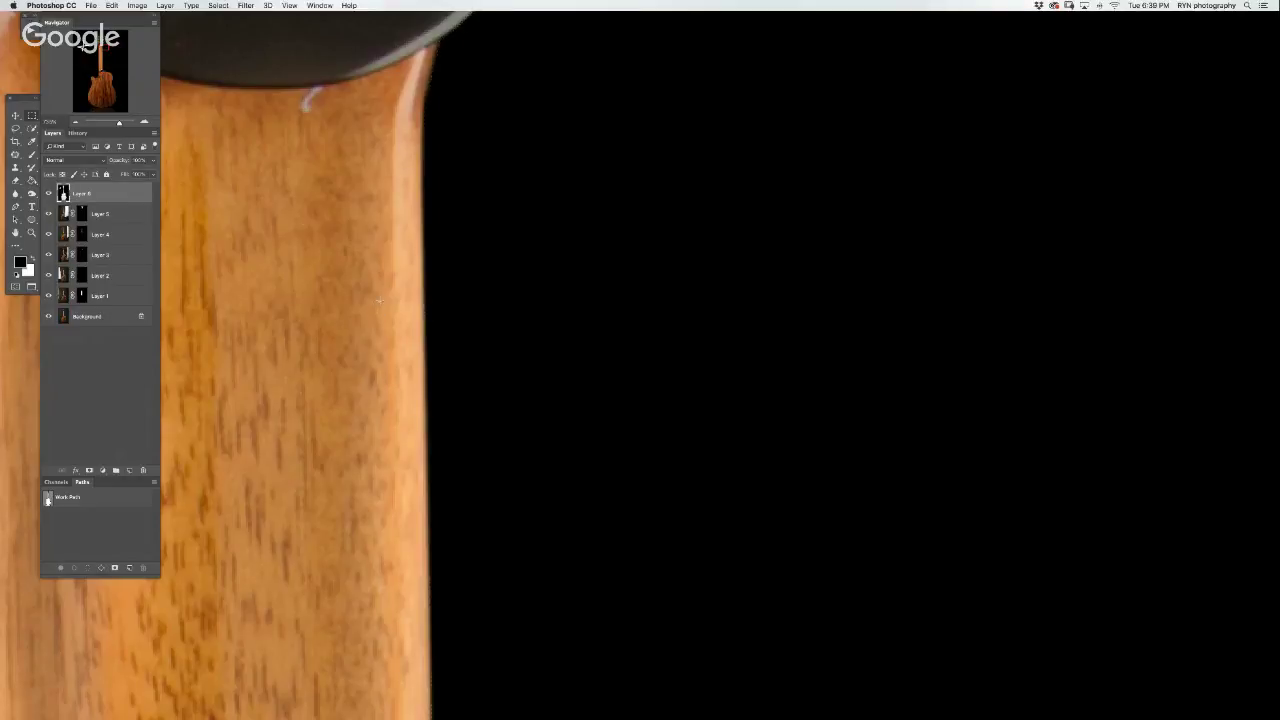
- Check the headstock, then move out and close the back-view guitar document
scroll(435, 504, "up", 10)
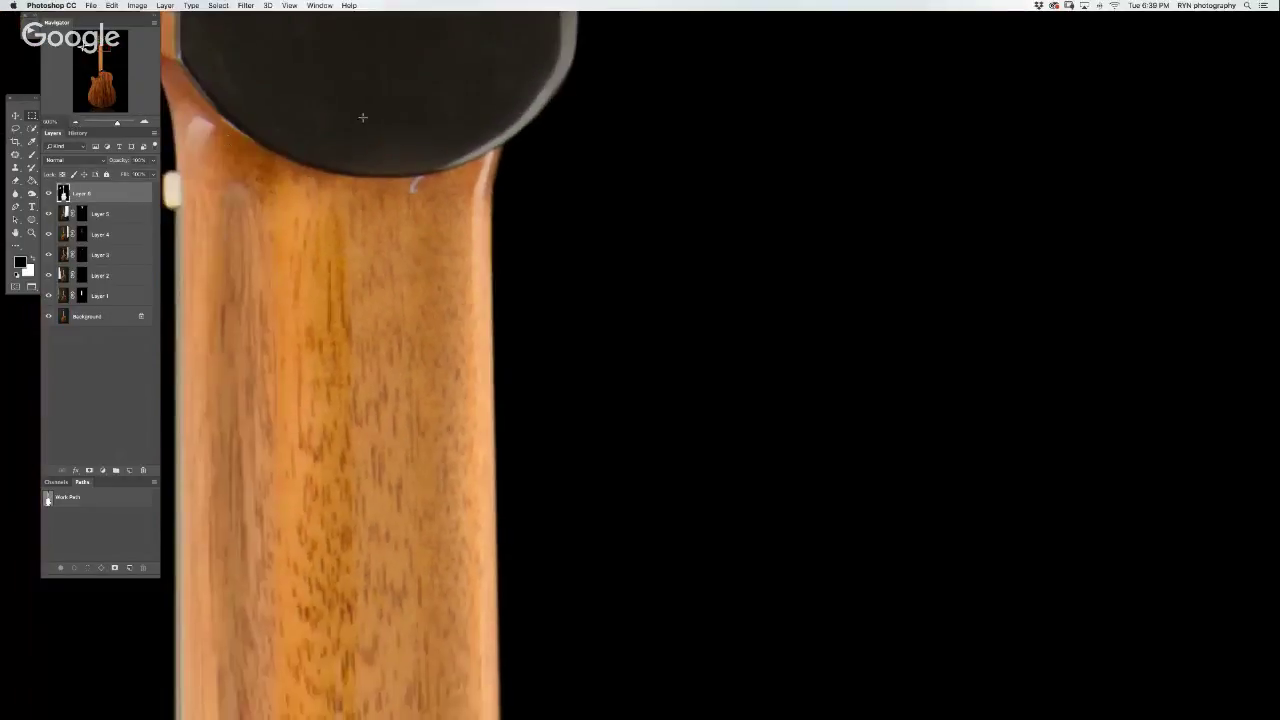
scroll(435, 504, "up", 5)
scroll(500, 237, "up", 5)
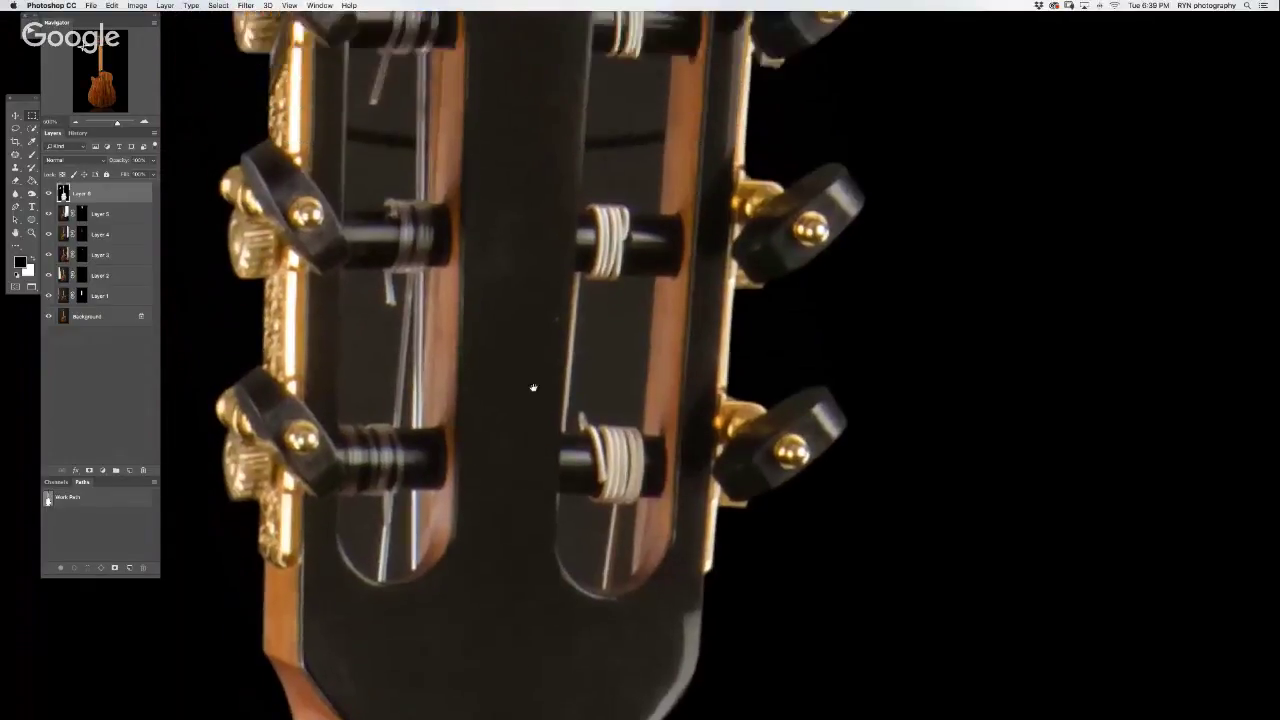
scroll(534, 380, "up", 5)
scroll(537, 528, "up", 3)
scroll(518, 300, "up", 3)
scroll(557, 391, "up", 3)
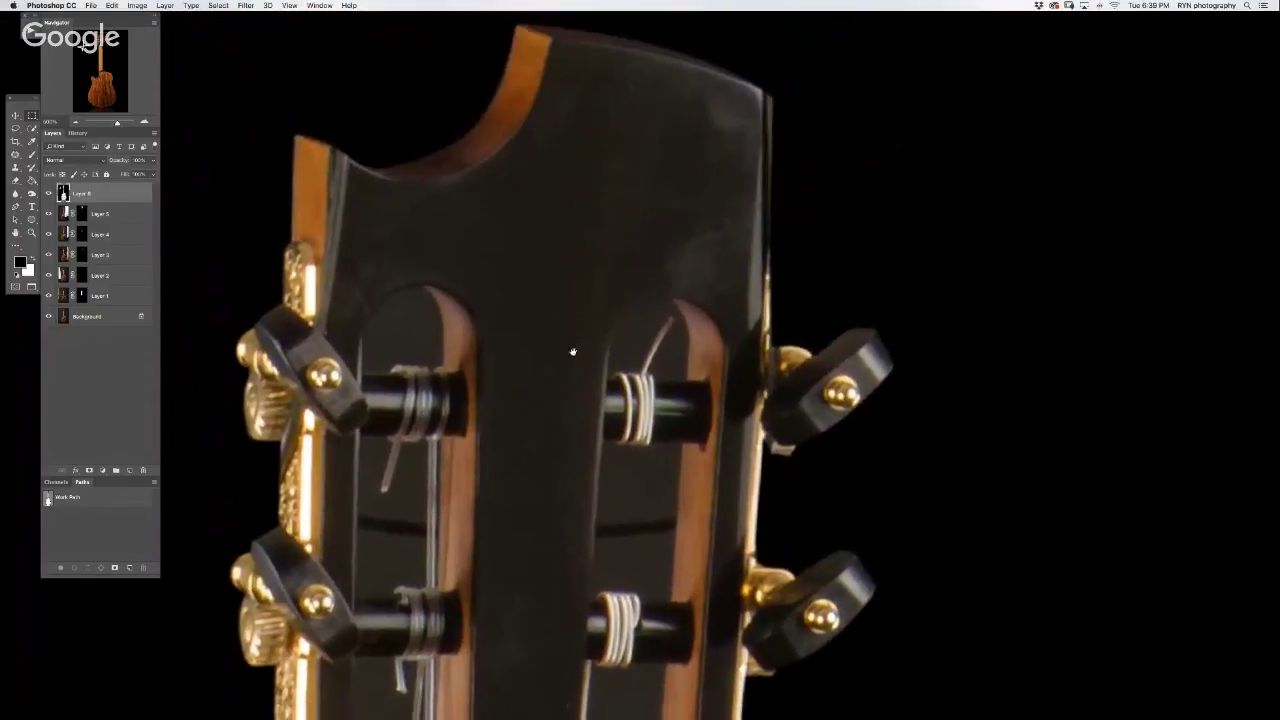
scroll(571, 349, "down", 5)
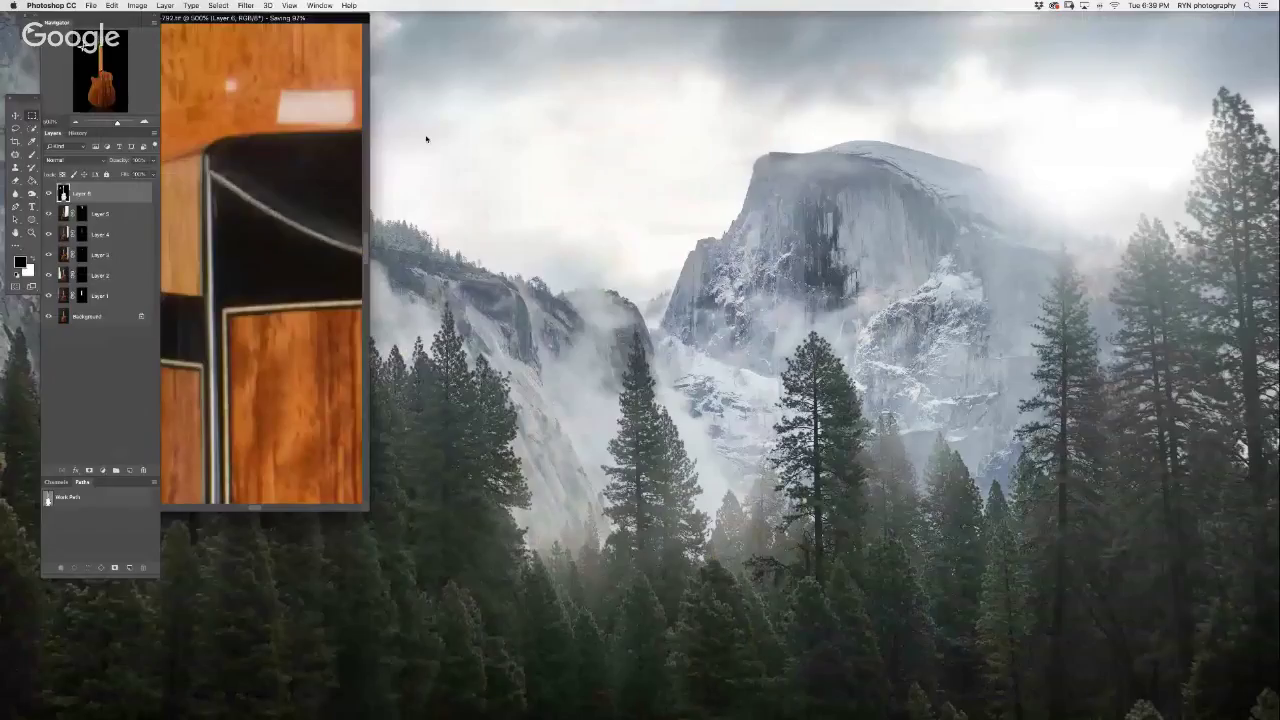
left_click_drag(297, 19, 547, 73)
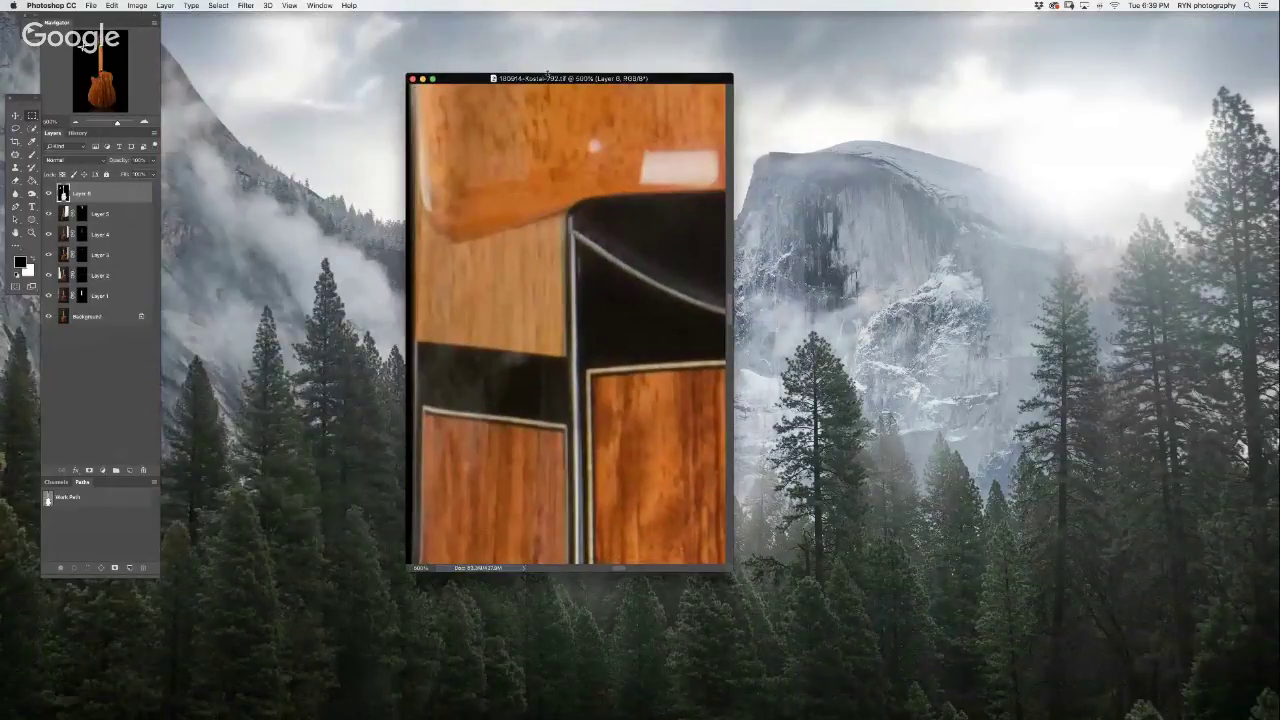
left_click(411, 79)
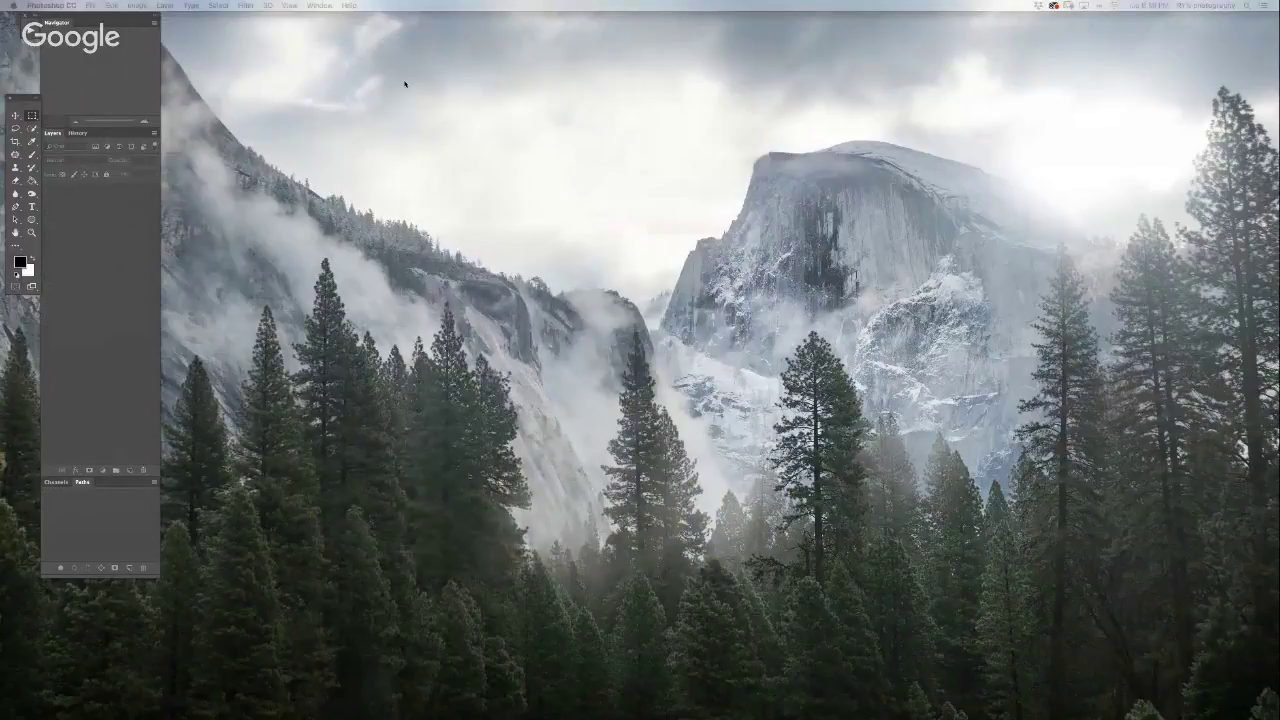
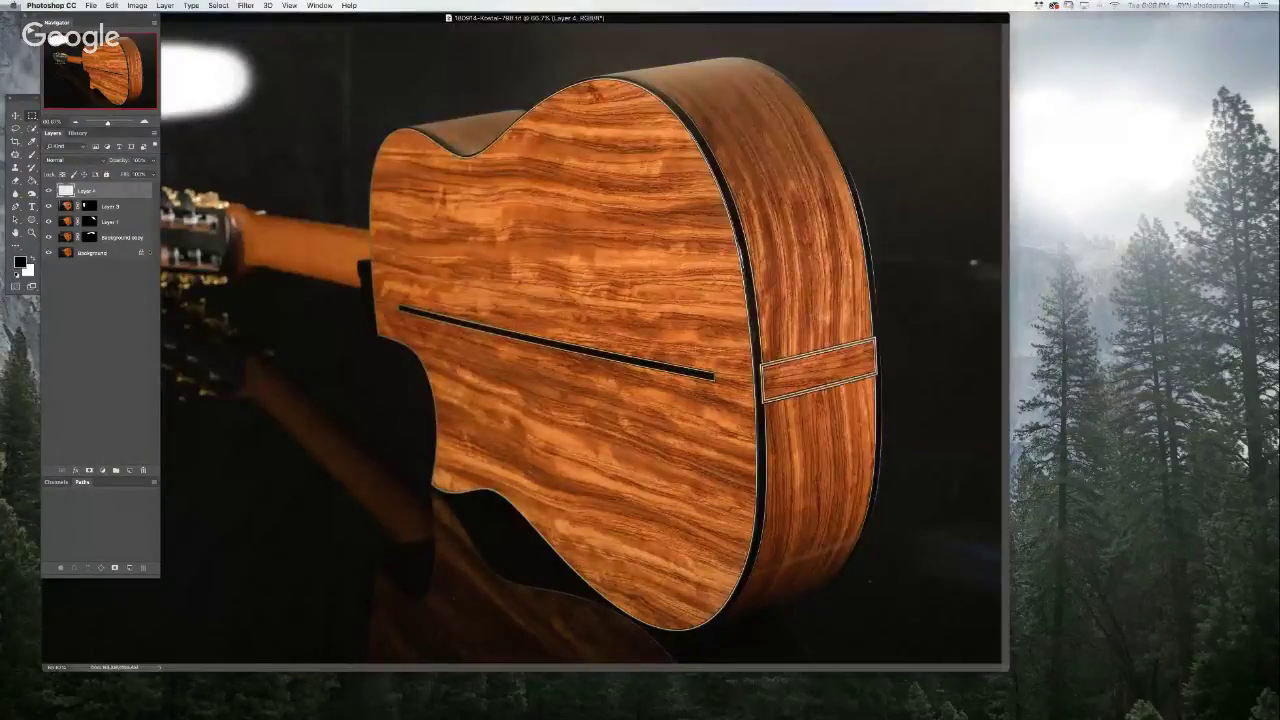
- Switch to full-screen mode and zoom in on the guitar's bottom edge
key("f")
scroll(885, 363, "up", 1)
scroll(885, 363, "up", 1)
scroll(885, 363, "up", 1)
scroll(885, 363, "up", 1)
scroll(327, 268, "down", 10)
scroll(327, 268, "down", 5)
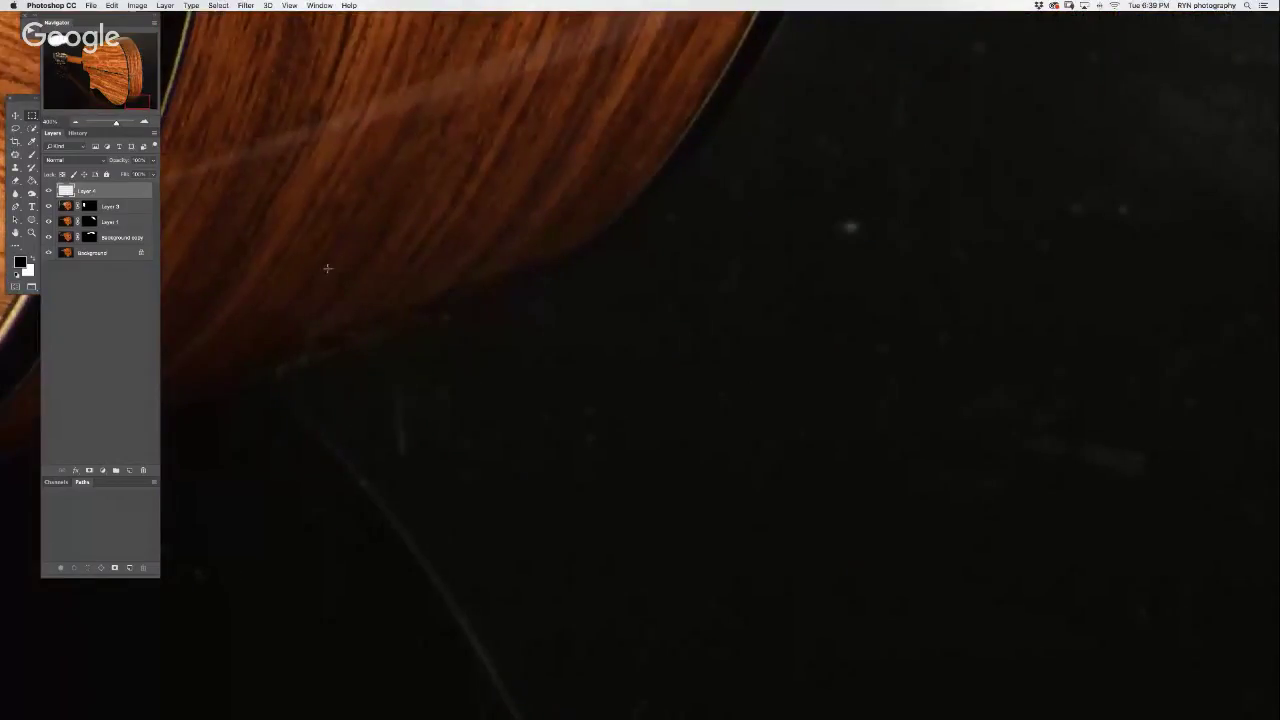
scroll(586, 306, "down", 10)
scroll(577, 266, "down", 1)
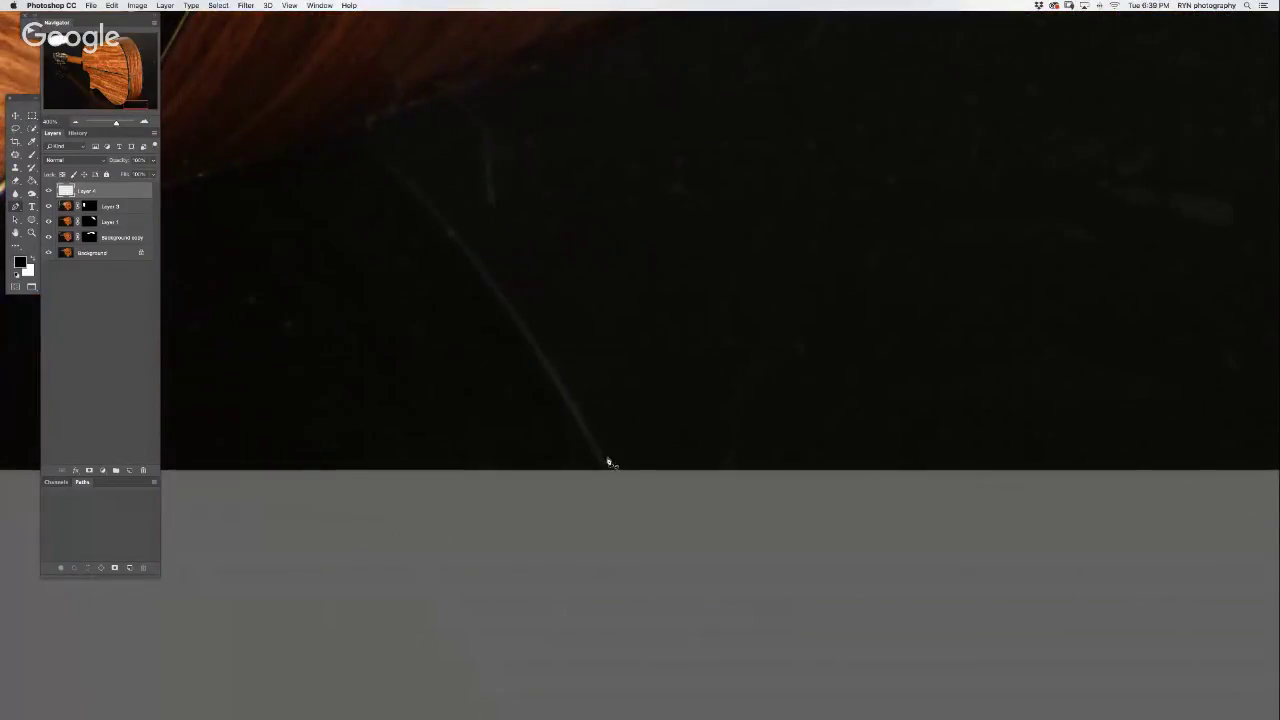
- Start a Pen path at the image's bottom edge and curve it along the body's lower edge
left_click(612, 474)
left_click_drag(611, 374, 803, 494)
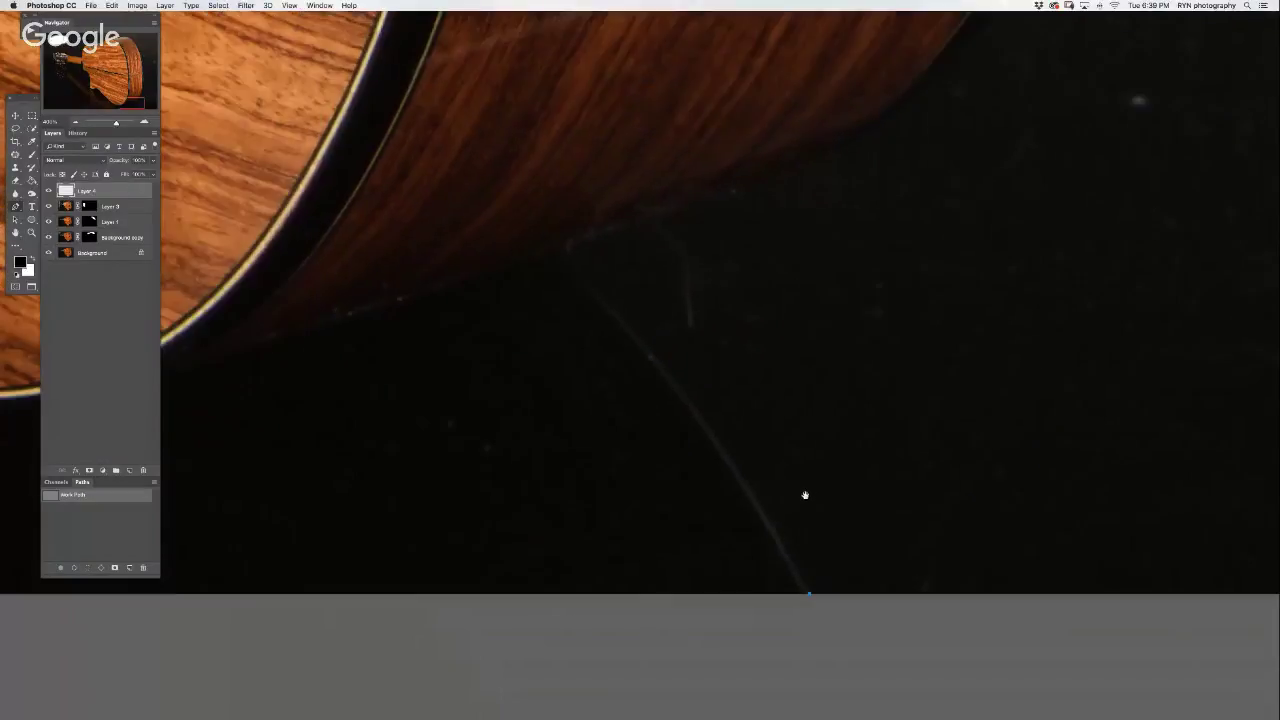
mouse_move(561, 253)
left_mouse_down()
mouse_move(425, 140)
mouse_move(620, 233)
left_mouse_up()
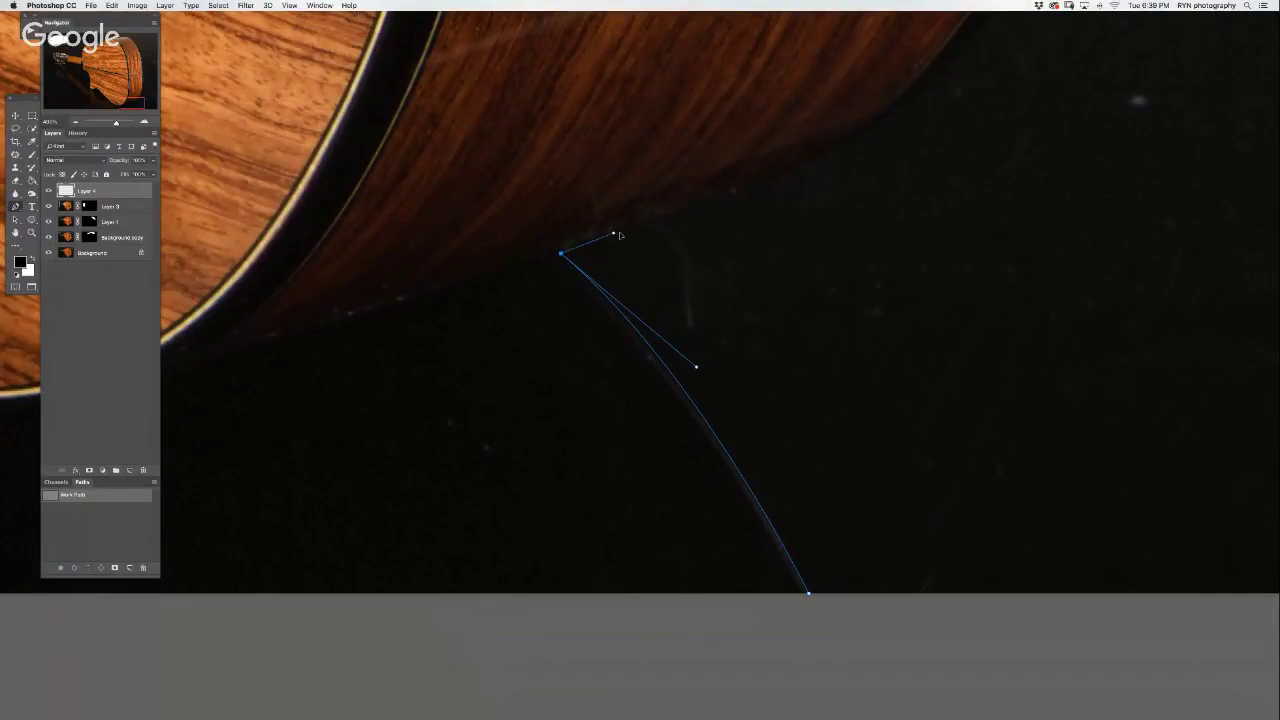
left_click(771, 185)
scroll(700, 251, "up", 3)
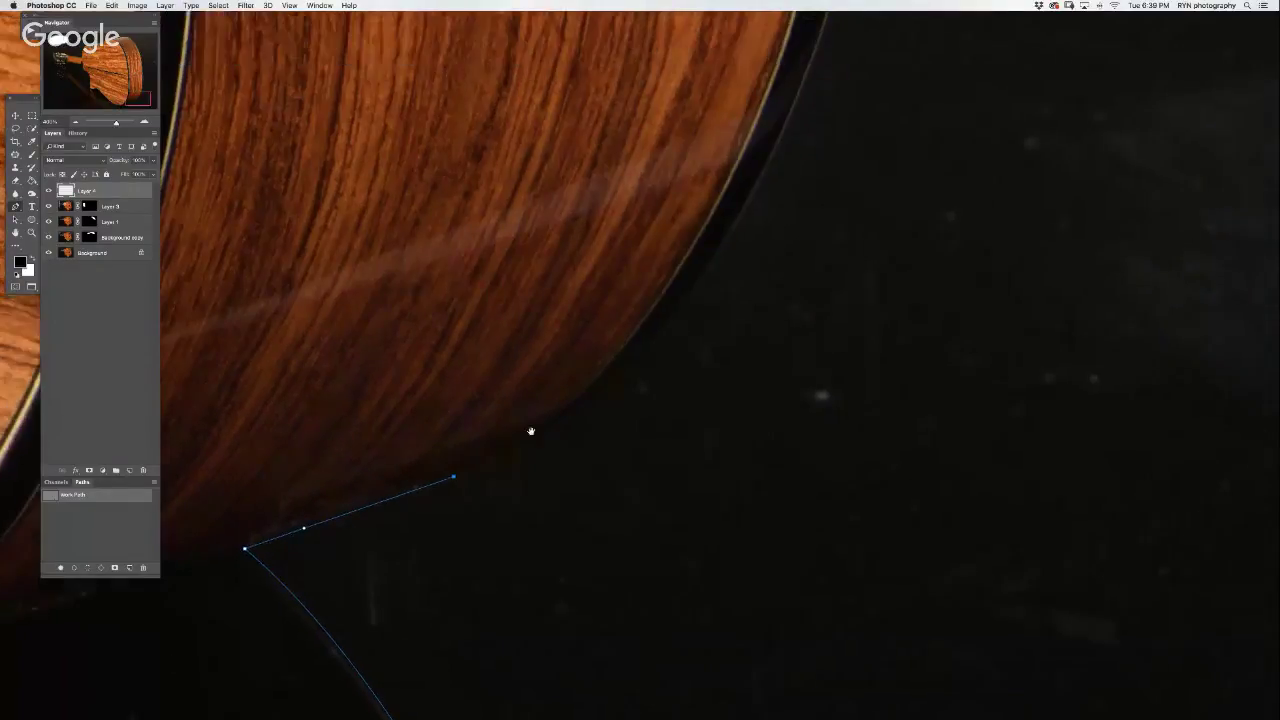
mouse_move(739, 233)
left_mouse_down()
mouse_move(777, 162)
mouse_move(782, 200)
left_mouse_up()
scroll(668, 239, "up", 2)
mouse_move(662, 203)
left_mouse_down()
mouse_move(690, 30)
mouse_move(698, 70)
left_mouse_up()
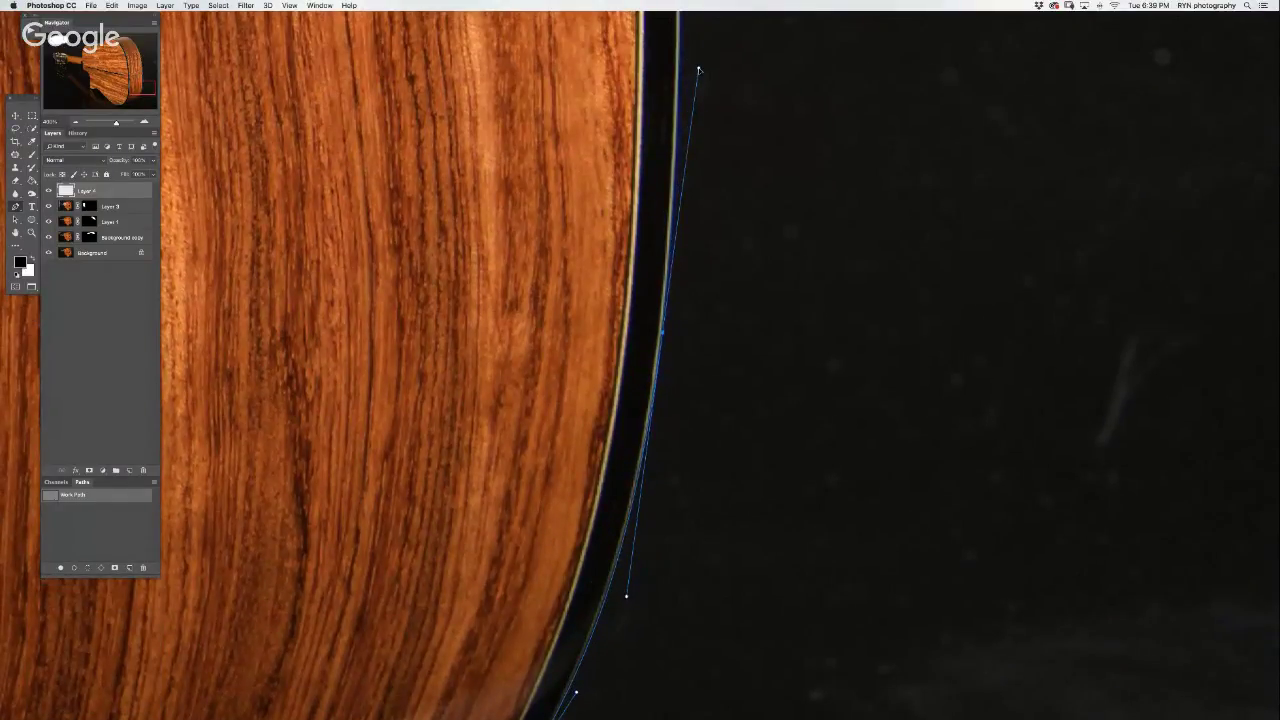
left_click_drag(740, 191, 754, 474)
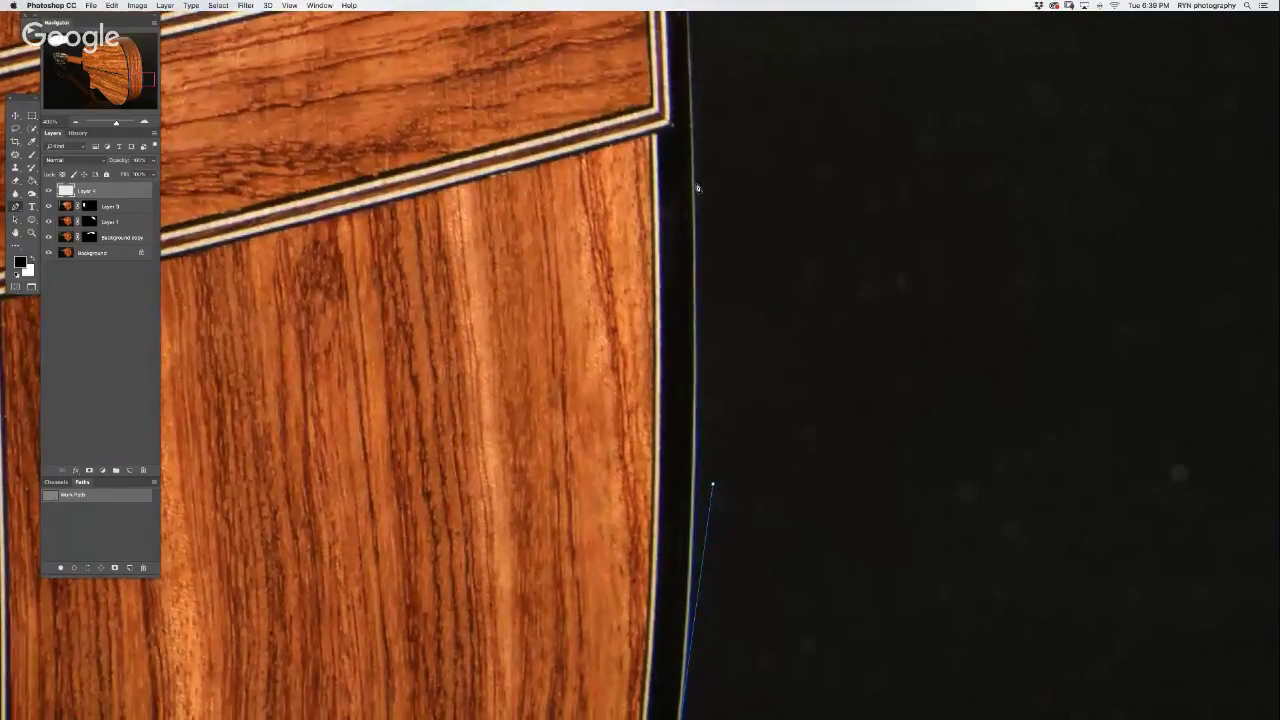
- Extend the curved path up the guitar's side toward the upper bout
left_click(695, 185)
left_click_drag(688, 100, 688, 40)
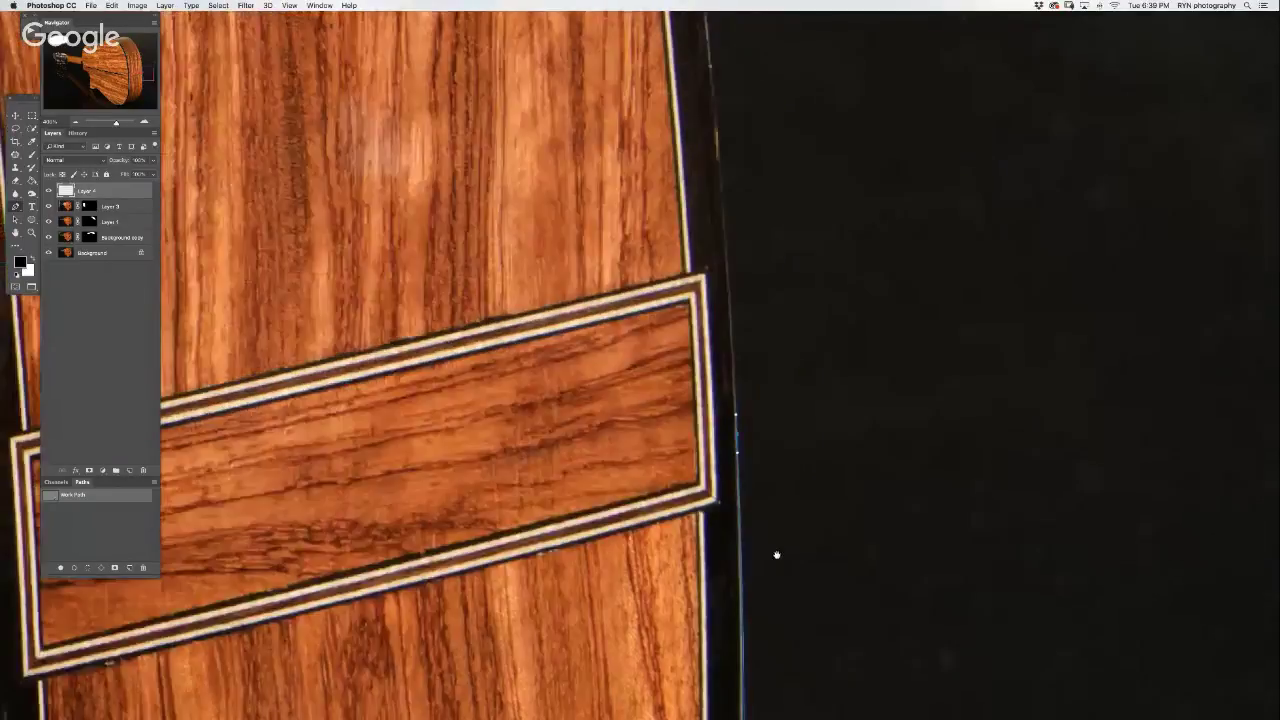
left_click_drag(708, 50, 806, 640)
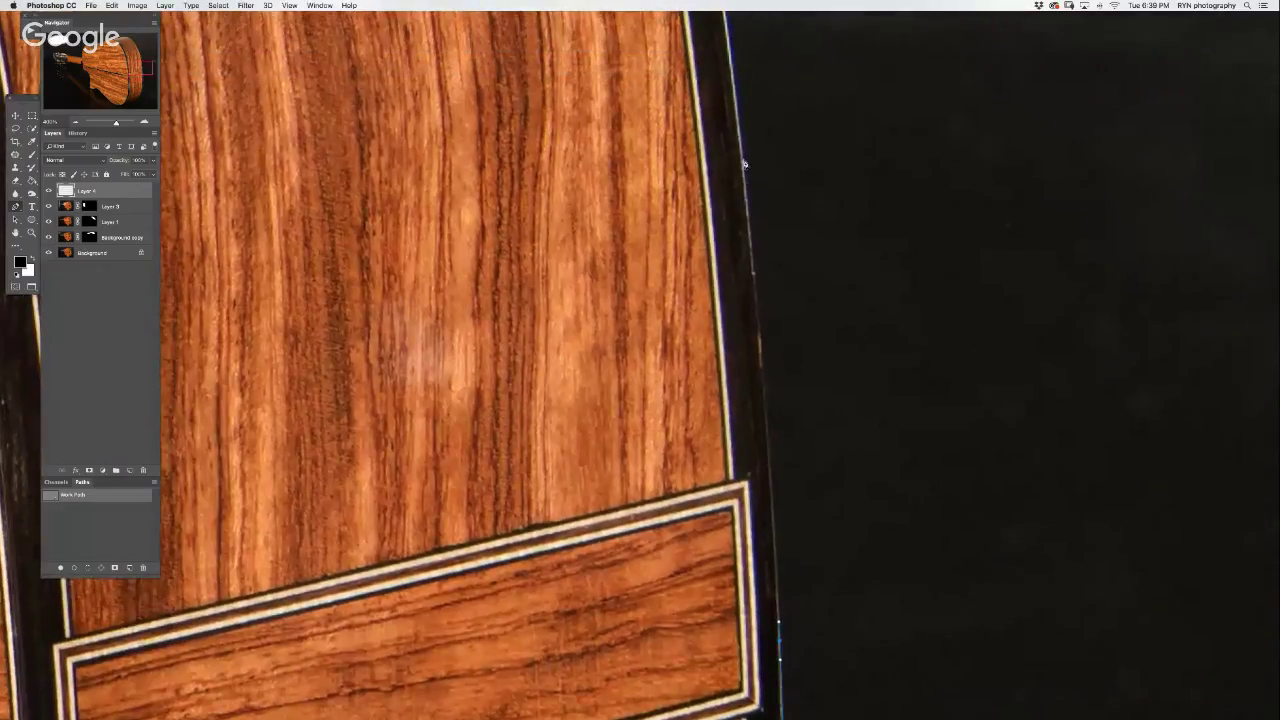
left_click_drag(757, 300, 727, 32)
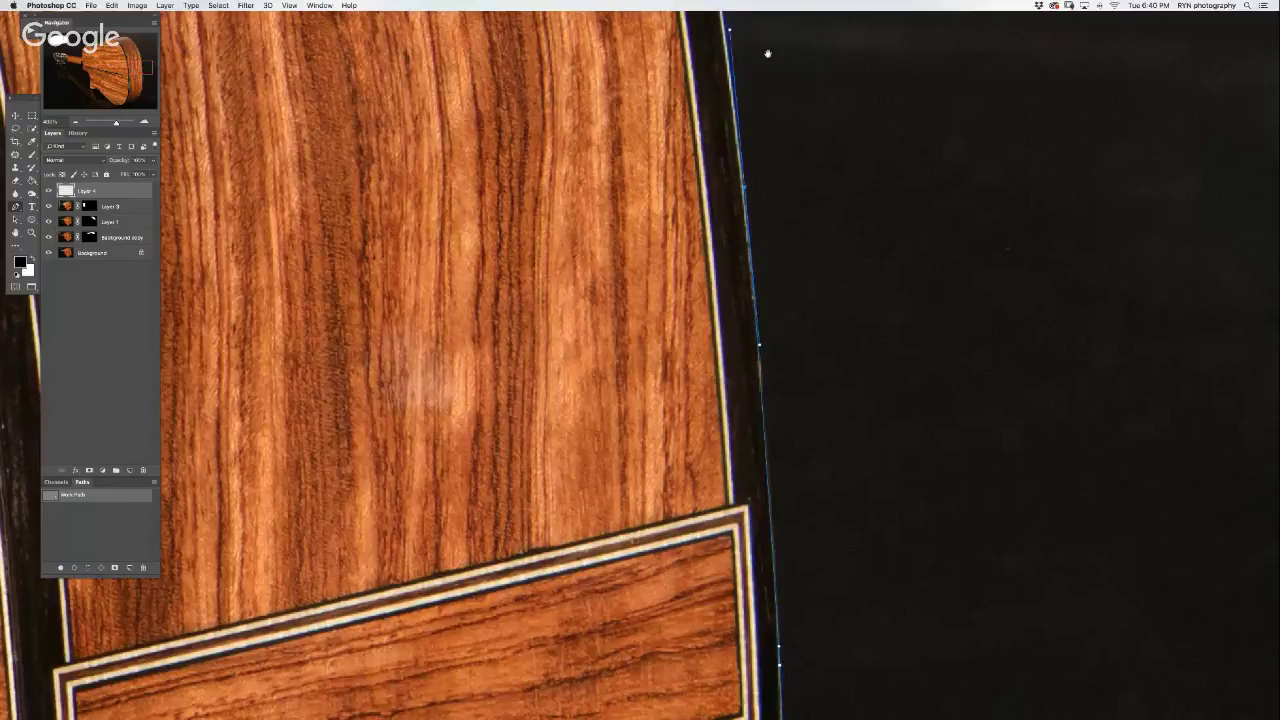
mouse_move(766, 51)
left_mouse_down()
mouse_move(889, 471)
mouse_move(942, 596)
left_mouse_up()
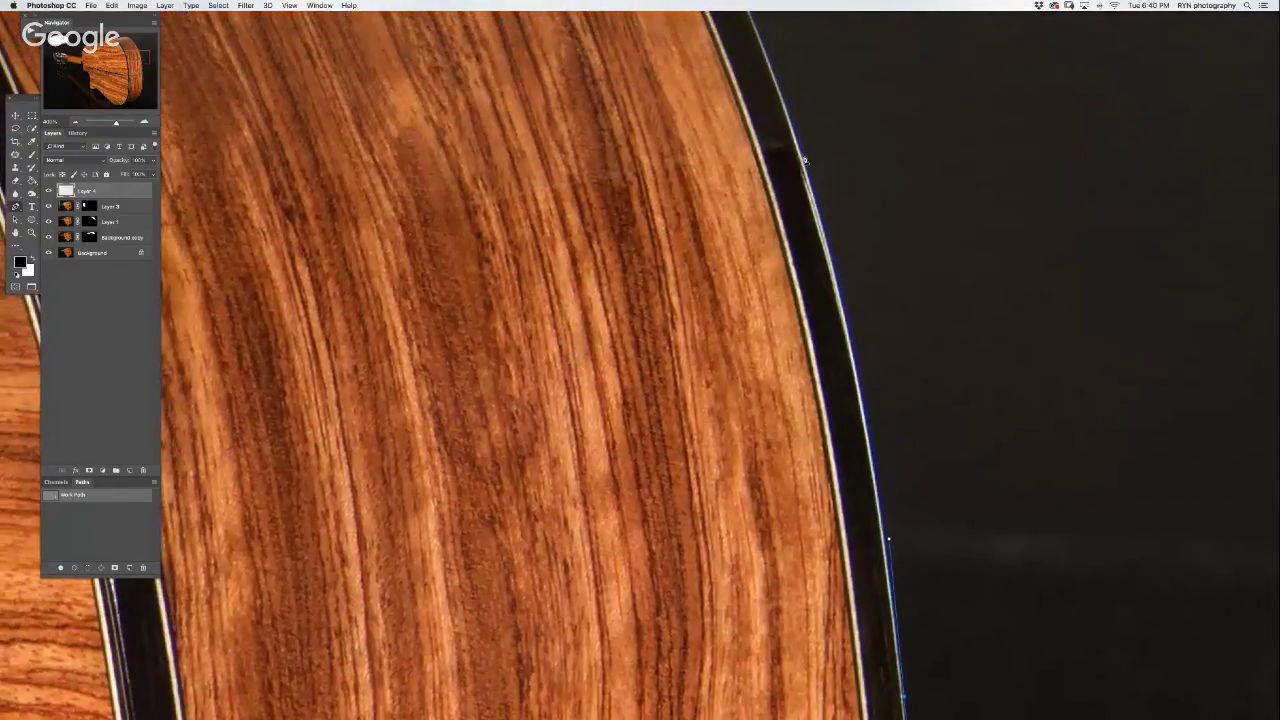
mouse_move(868, 364)
left_mouse_down()
mouse_move(742, 60)
mouse_move(794, 134)
left_mouse_up()
scroll(790, 190, "up", 3)
scroll(790, 180, "up", 5)
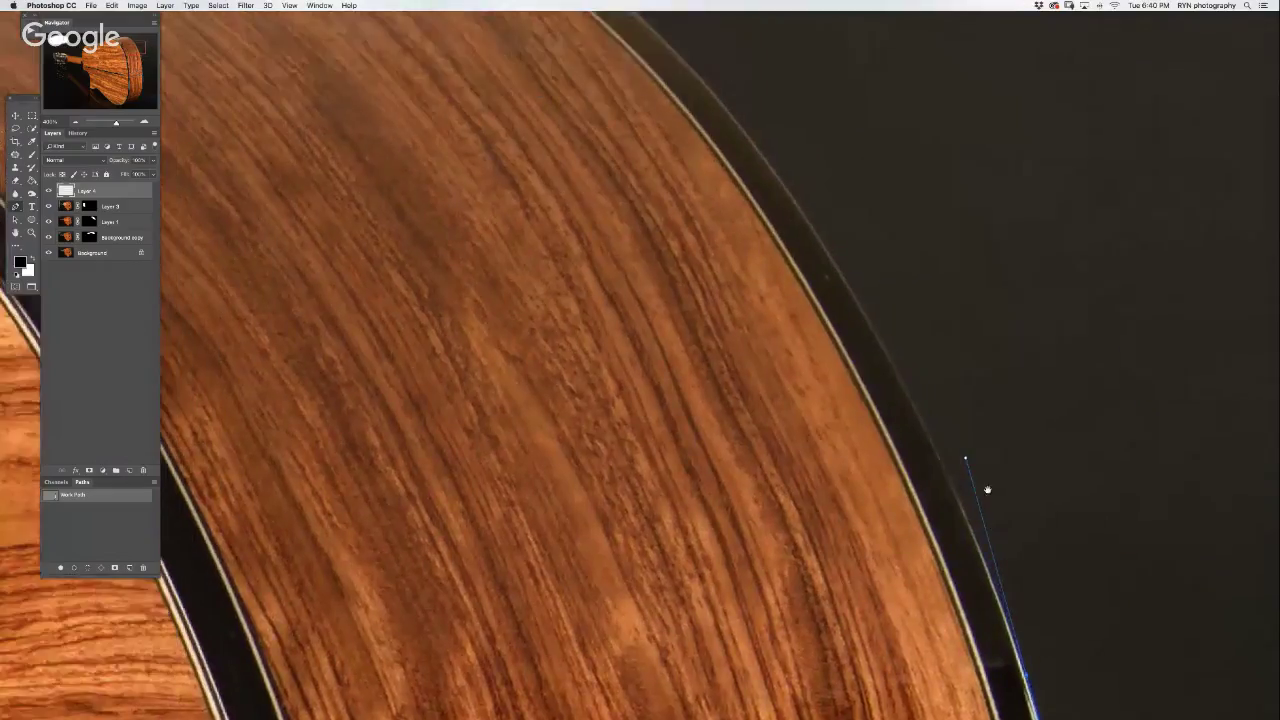
mouse_move(775, 196)
left_mouse_down()
mouse_move(690, 101)
mouse_move(716, 110)
left_mouse_up()
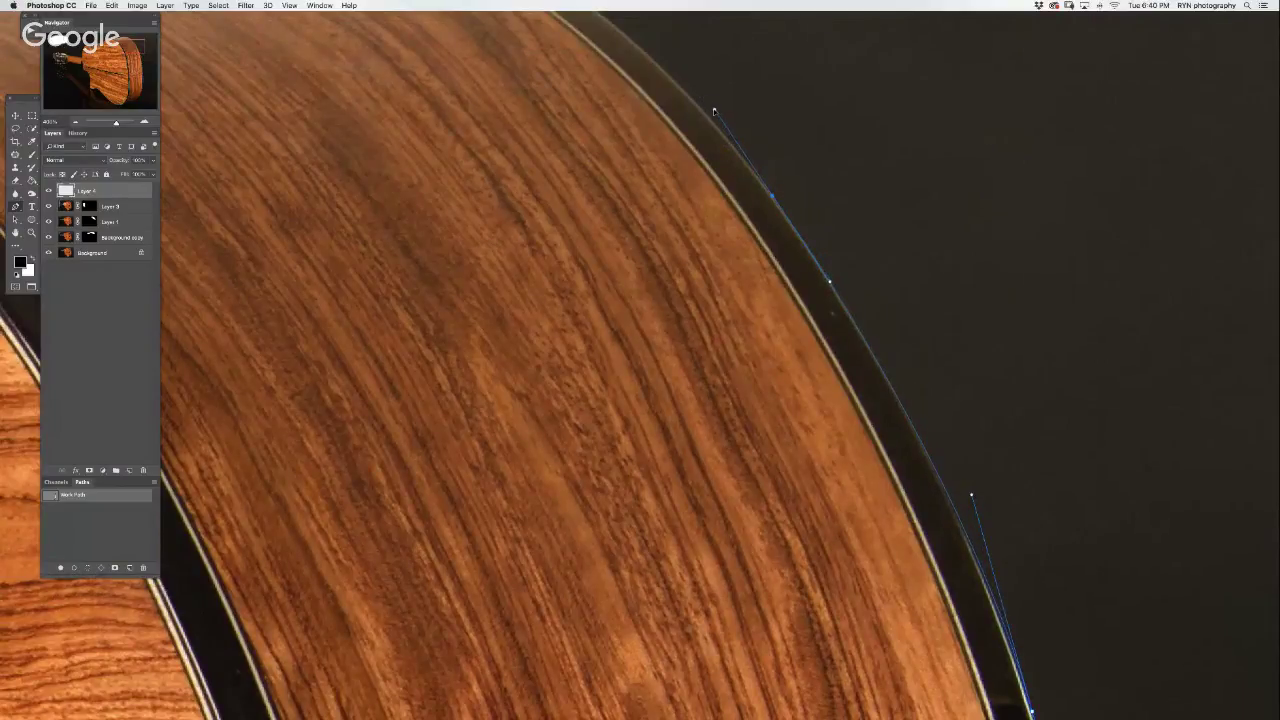
scroll(720, 125, "up", 5)
scroll(720, 125, "left", 5)
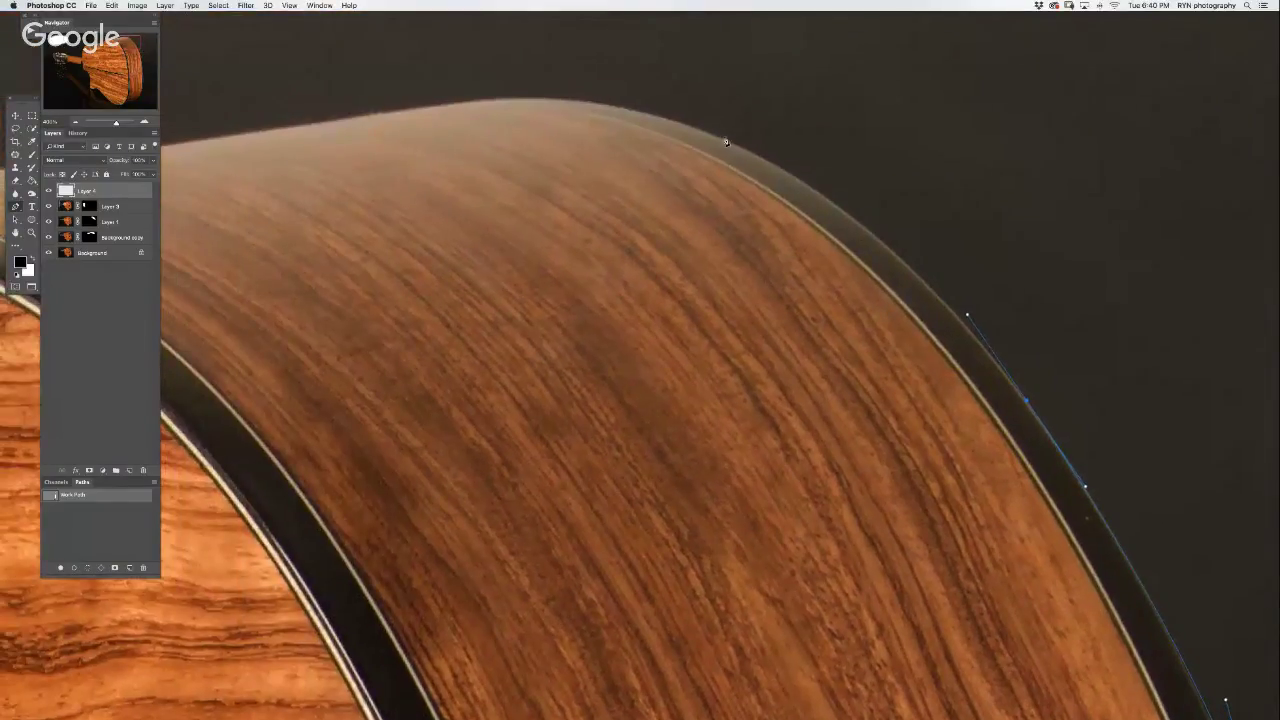
- Curve the path over the top of the guitar body along its upper edge
mouse_move(725, 143)
left_mouse_down()
mouse_move(584, 79)
mouse_move(597, 89)
left_mouse_up()
left_click_drag(480, 101, 473, 102)
scroll(436, 113, "left", 5)
scroll(574, 134, "left", 2)
left_click_drag(483, 149, 473, 145)
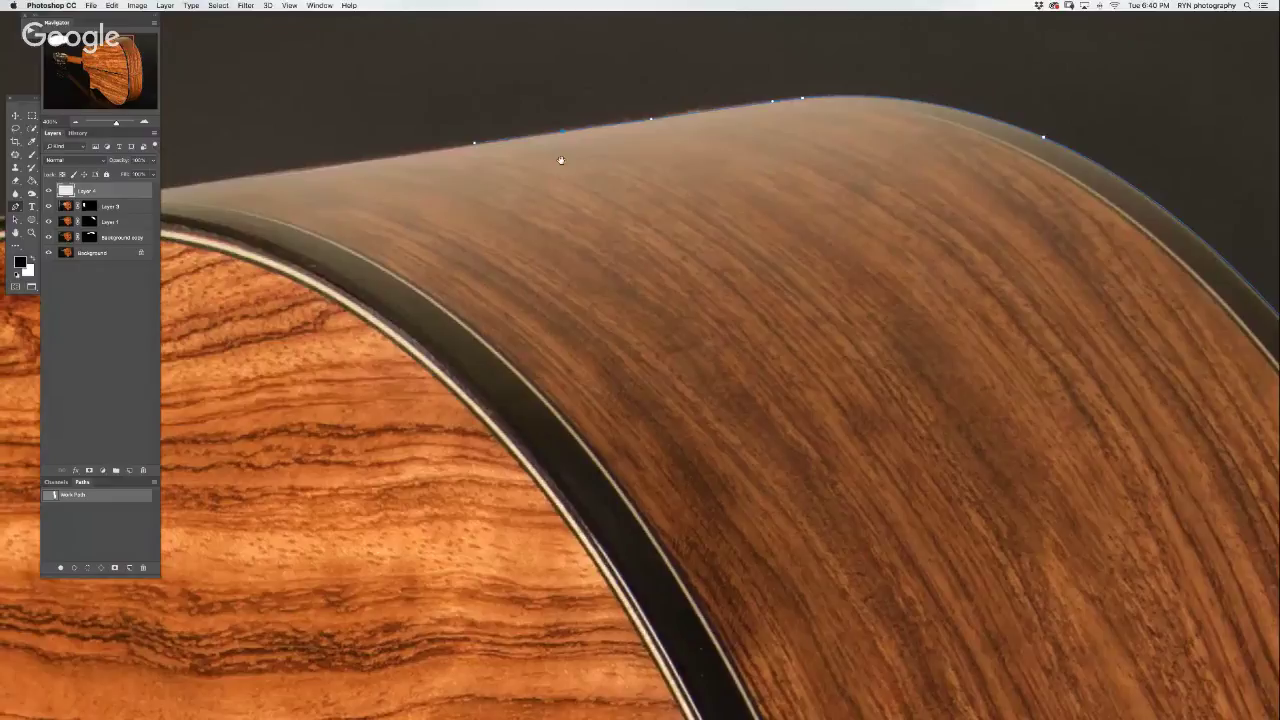
scroll(520, 165, "left", 10)
left_click_drag(587, 183, 525, 190)
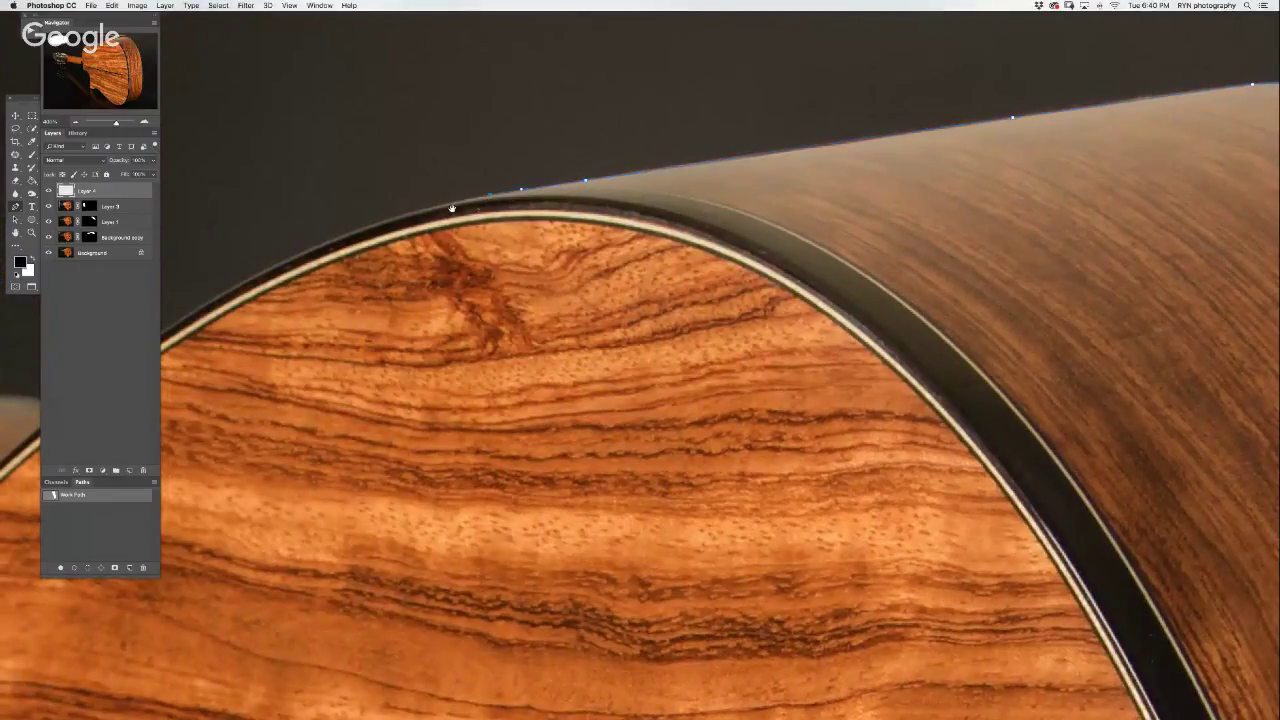
scroll(452, 208, "left", 8)
scroll(641, 208, "left", 2)
- Trace the path down into the cutaway and around the upper bout's corner
left_click_drag(641, 212, 506, 292)
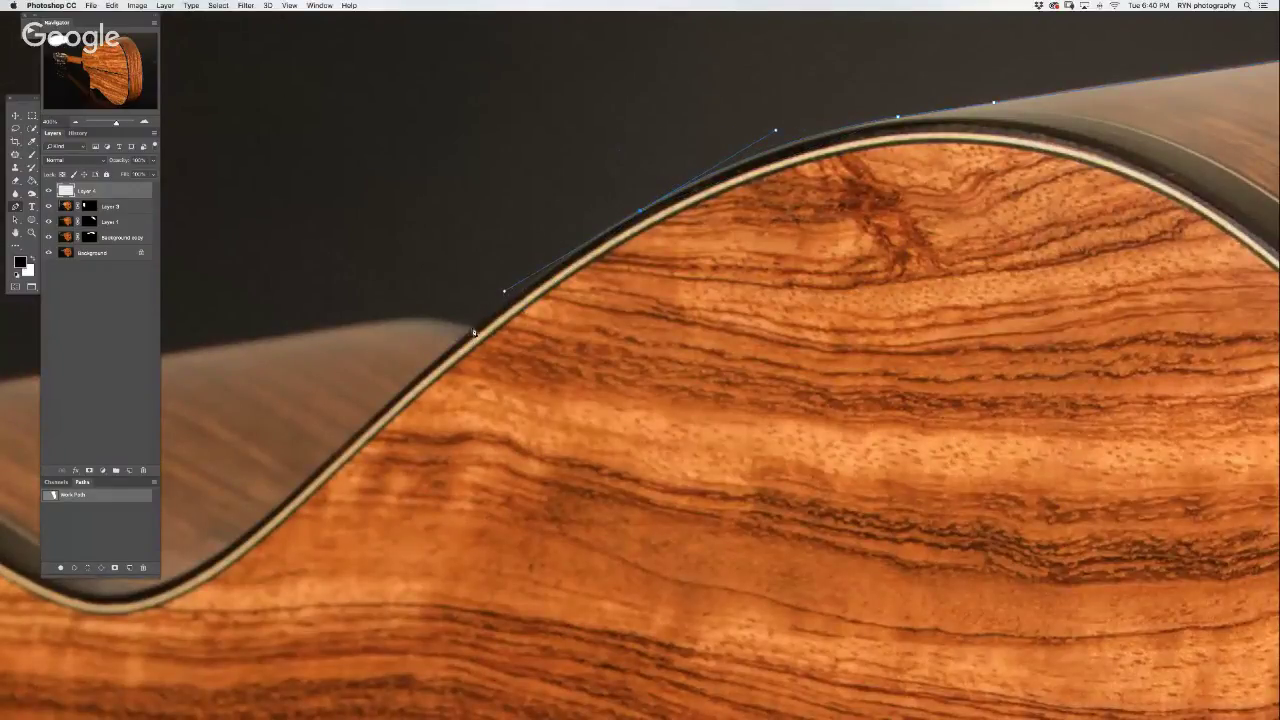
scroll(476, 330, "left", 6)
scroll(600, 260, "left", 2)
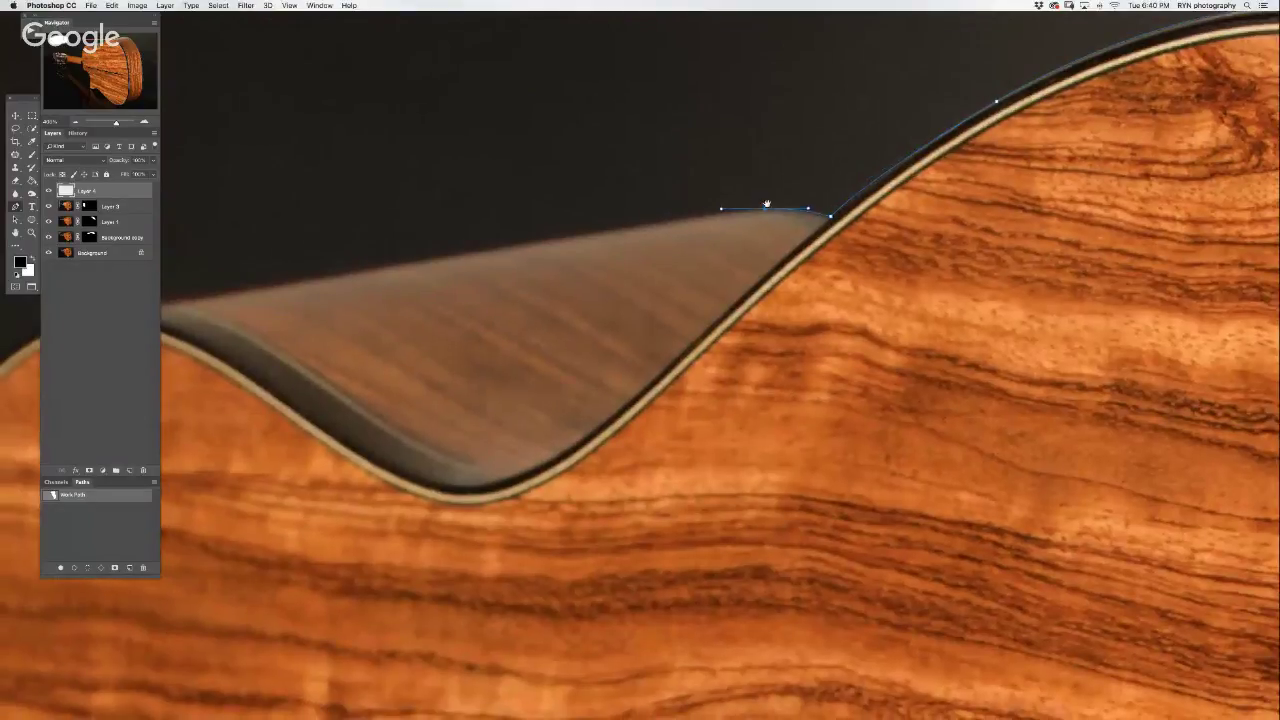
scroll(701, 219, "left", 4)
left_click_drag(506, 225, 376, 247)
scroll(384, 250, "left", 6)
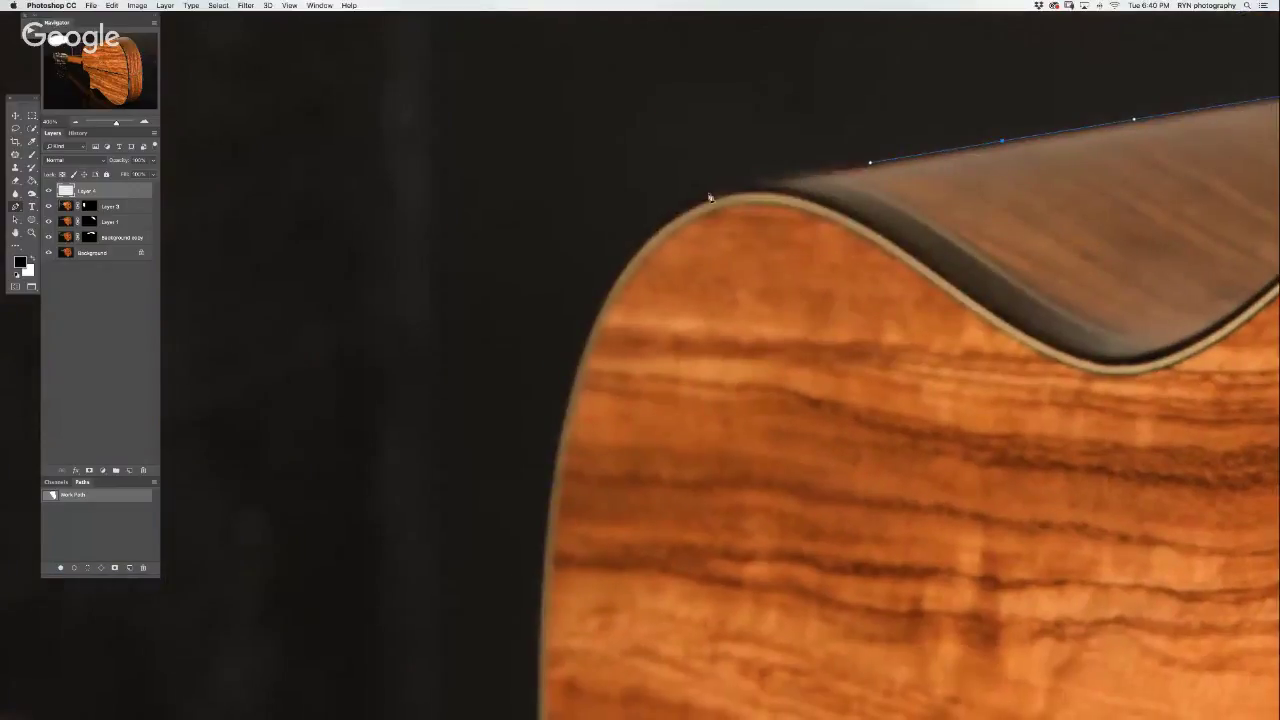
left_click_drag(690, 197, 619, 233)
left_click_drag(554, 449, 527, 591)
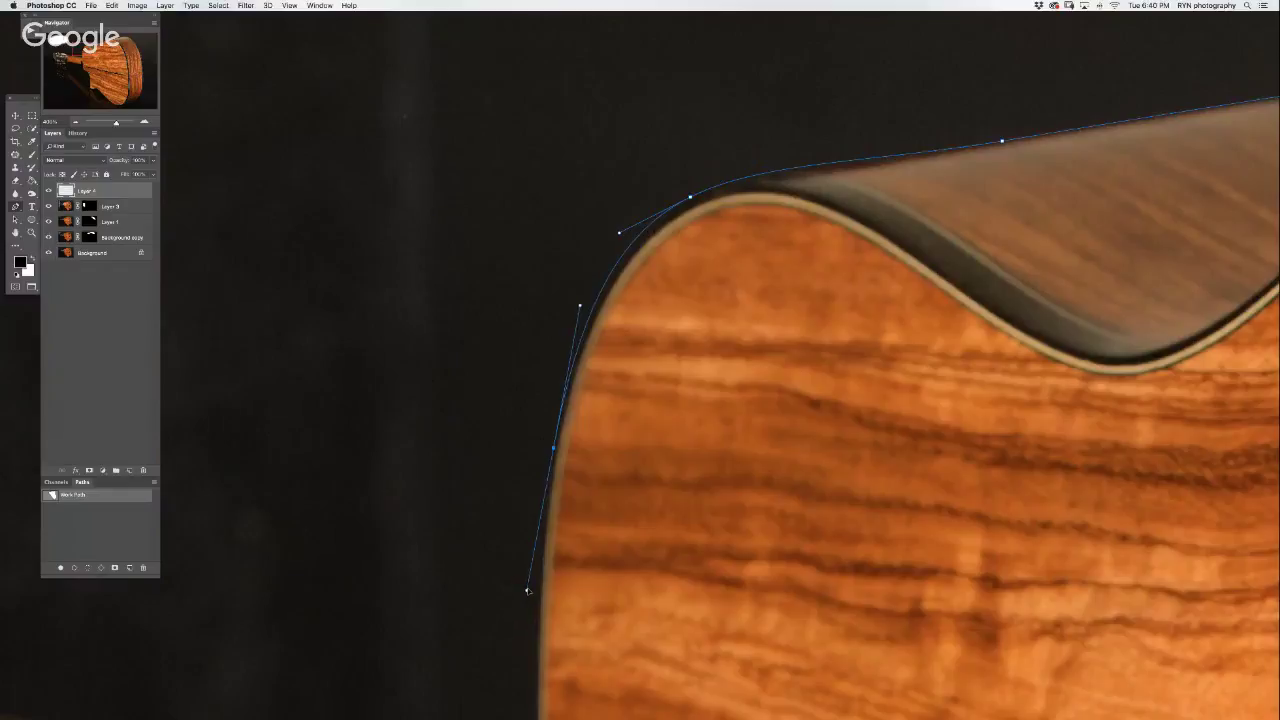
scroll(525, 560, "up", 3)
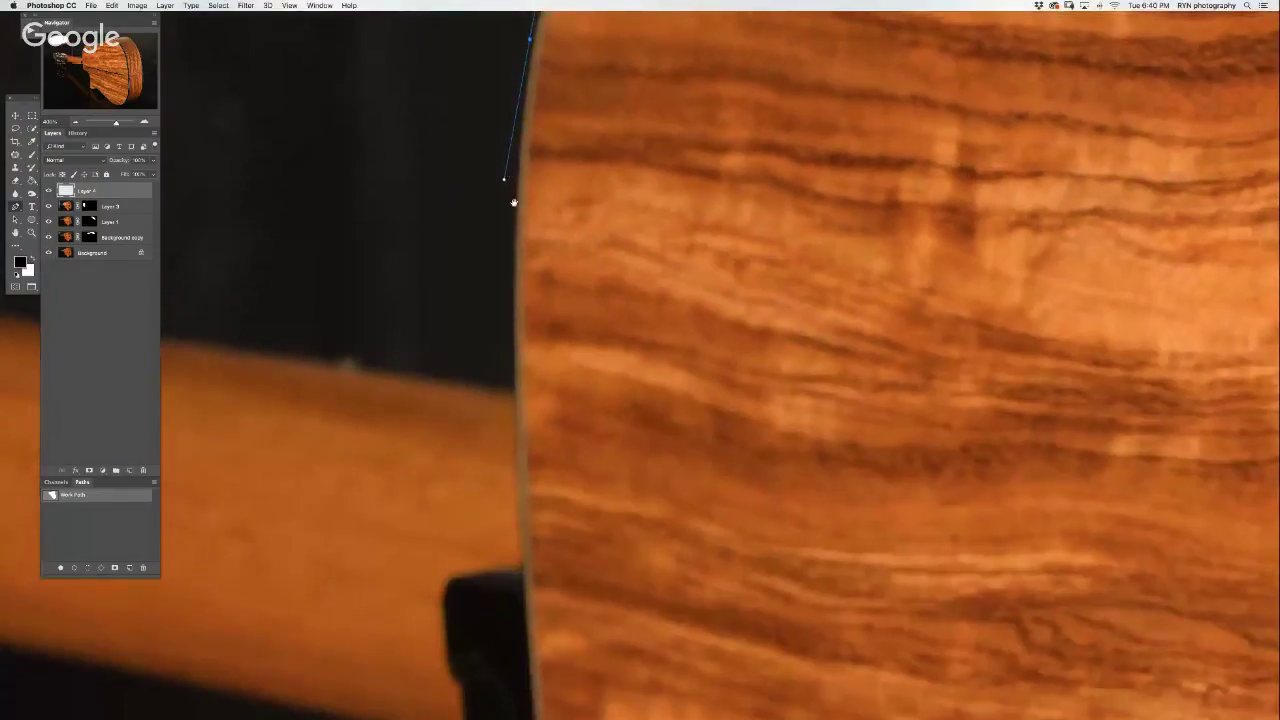
- Undo a misplaced anchor, then trace the body-neck corner and the neck's top edge
key("ctrl+z")
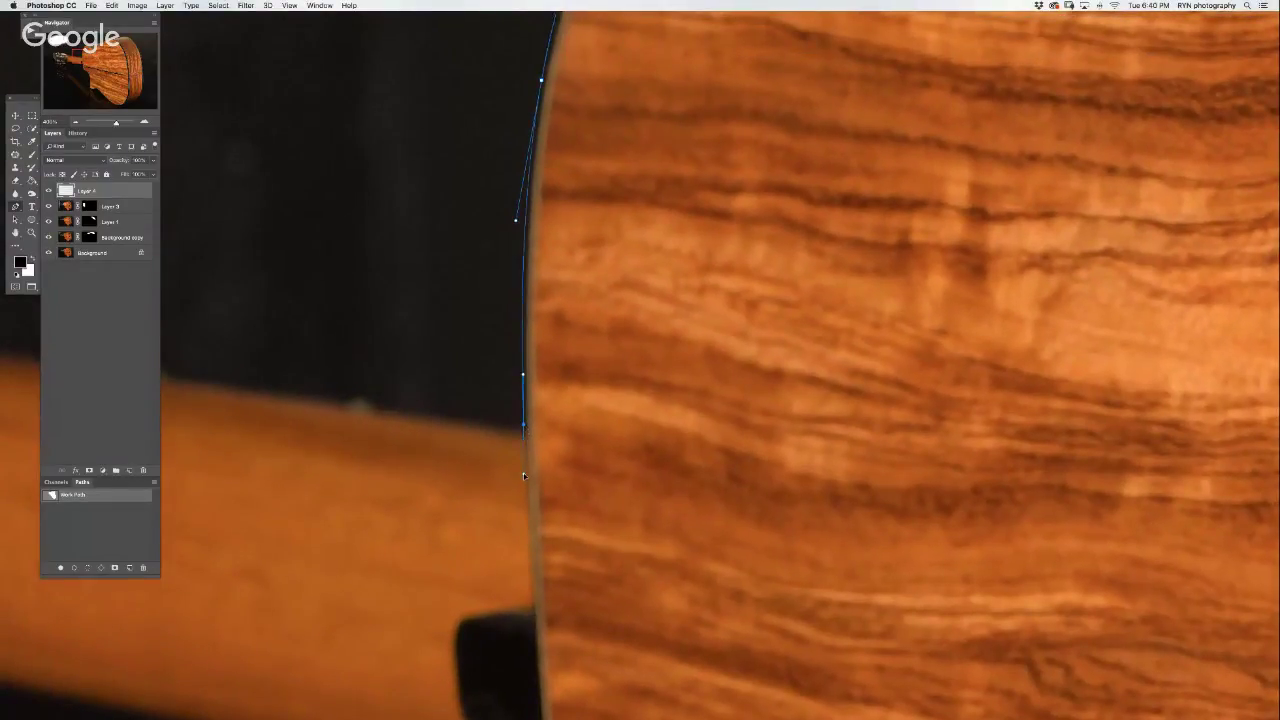
left_click(459, 406)
scroll(560, 290, "left", 10)
left_click(630, 394)
left_click(490, 349)
left_click(358, 298)
left_click(259, 237)
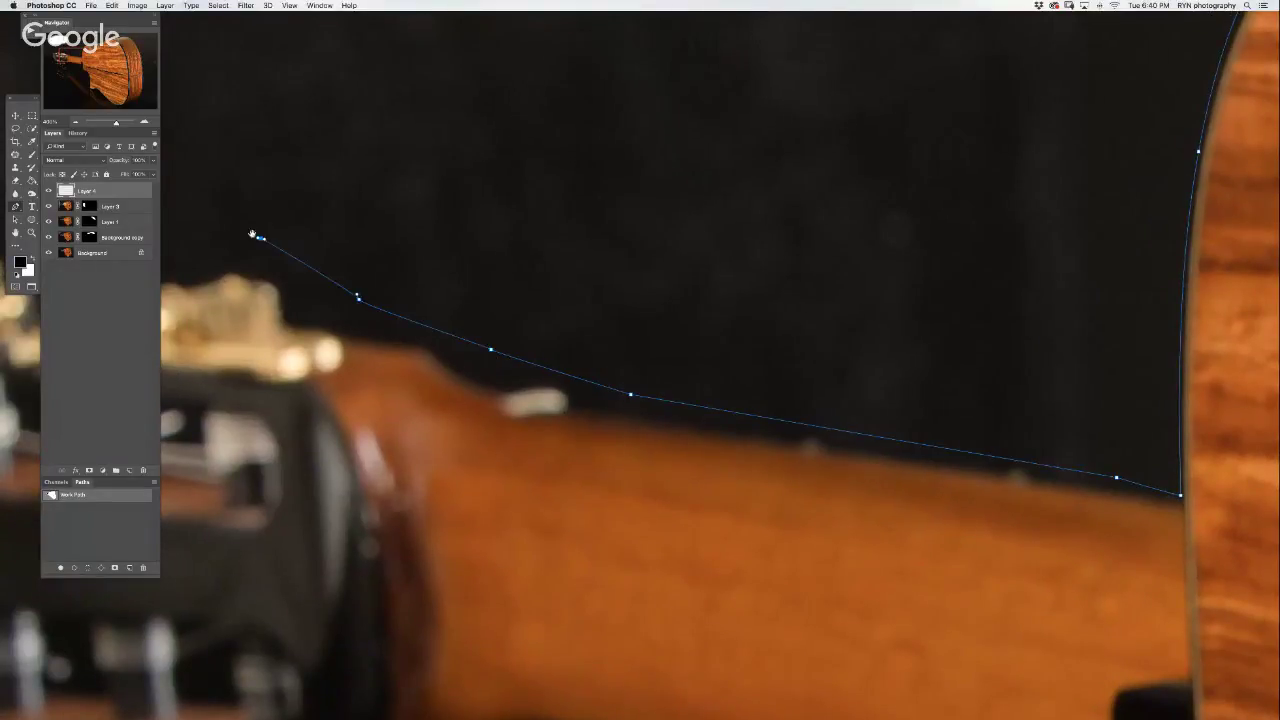
scroll(252, 234, "left", 3)
scroll(617, 303, "left", 8)
- Carry the path out to the headstock, around its end and down its edge
left_click(458, 324)
left_click(252, 296)
scroll(500, 276, "left", 6)
scroll(500, 276, "down", 1)
left_click_drag(545, 315, 539, 341)
left_click_drag(520, 430, 516, 466)
left_click_drag(519, 578, 528, 620)
scroll(520, 580, "down", 5)
left_click_drag(512, 369, 524, 413)
left_click_drag(522, 476, 492, 575)
scroll(495, 420, "down", 5)
- Curve the path around the headstock's bottom and back along its other edge
left_click(490, 340)
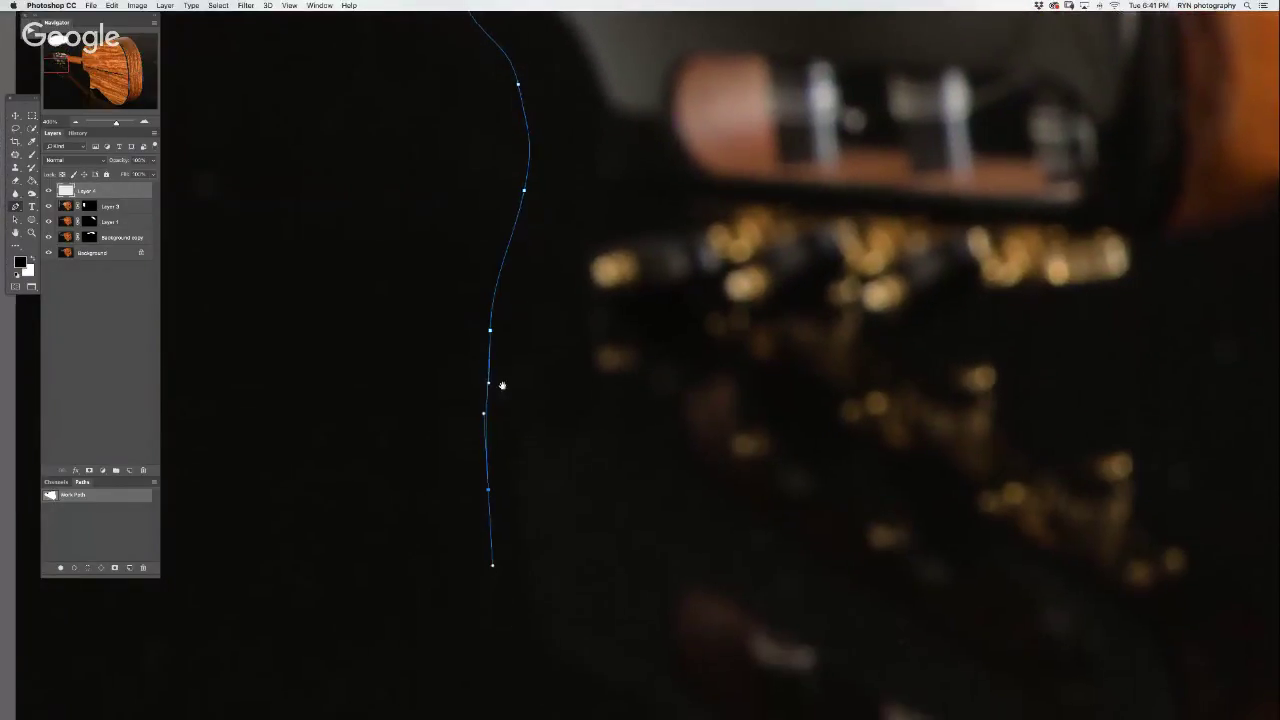
scroll(488, 370, "down", 5)
left_click_drag(477, 383, 500, 406)
left_click(508, 440)
left_click_drag(494, 507, 502, 541)
left_click(514, 571)
scroll(377, 317, "down", 5)
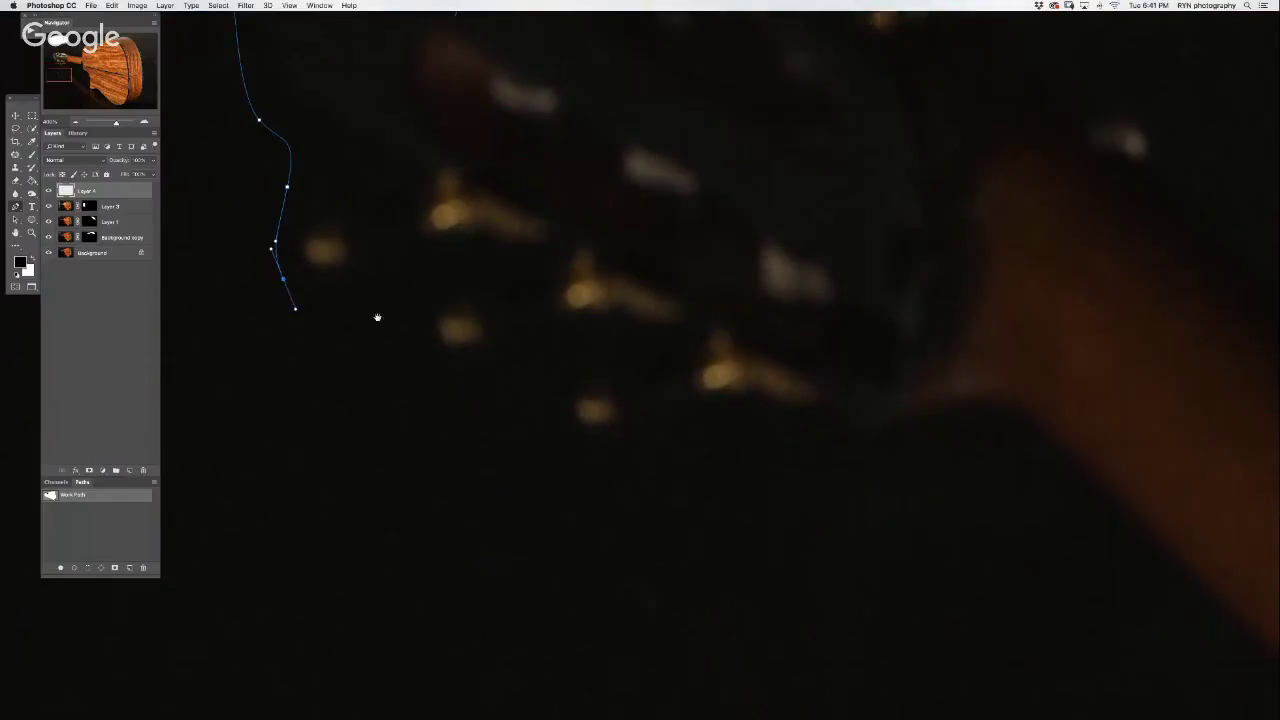
scroll(377, 317, "down", 1)
left_click_drag(539, 425, 594, 434)
left_click_drag(906, 425, 1029, 460)
- Trace the neck's underside back toward the body and down to the image's bottom edge
left_click(1144, 577)
left_click_drag(1014, 534, 500, 194)
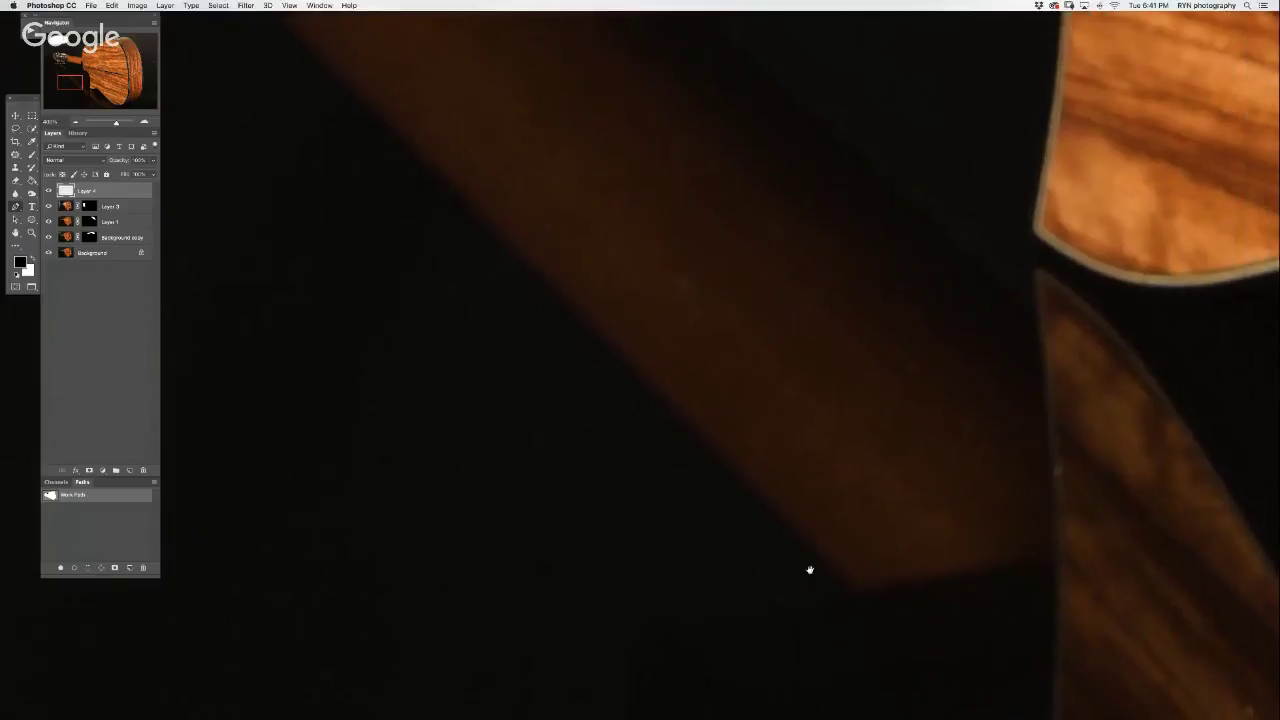
left_click(751, 548)
left_click(567, 598)
scroll(620, 450, "down", 3)
scroll(677, 254, "down", 7)
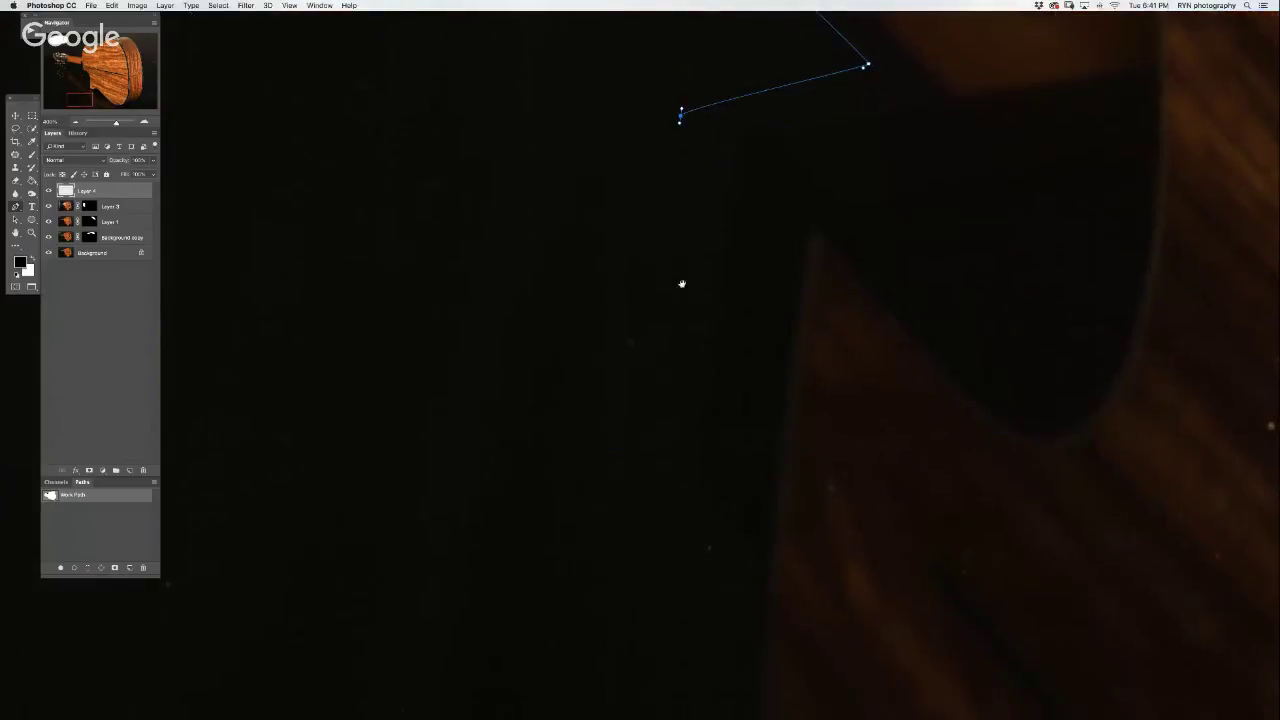
left_click_drag(654, 528, 660, 543)
left_click_drag(652, 608, 665, 648)
scroll(700, 450, "down", 6)
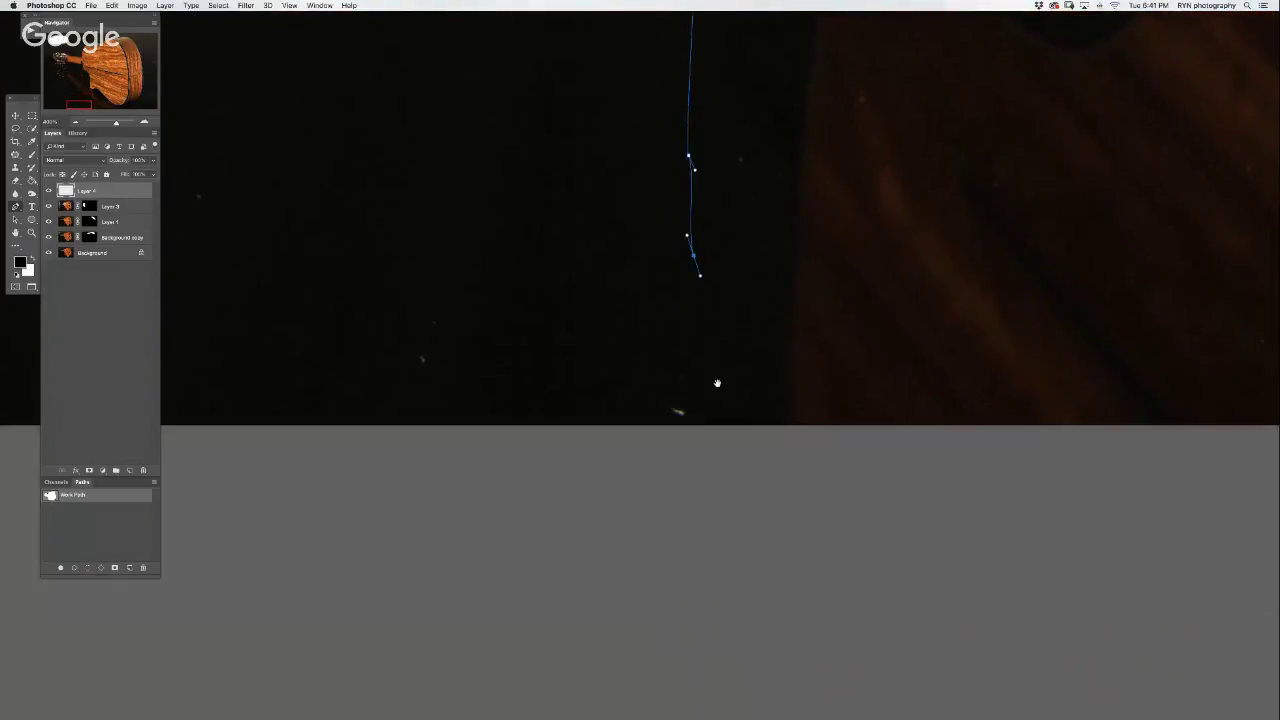
left_click_drag(759, 430, 775, 451)
scroll(460, 471, "left", 5)
scroll(723, 474, "left", 5)
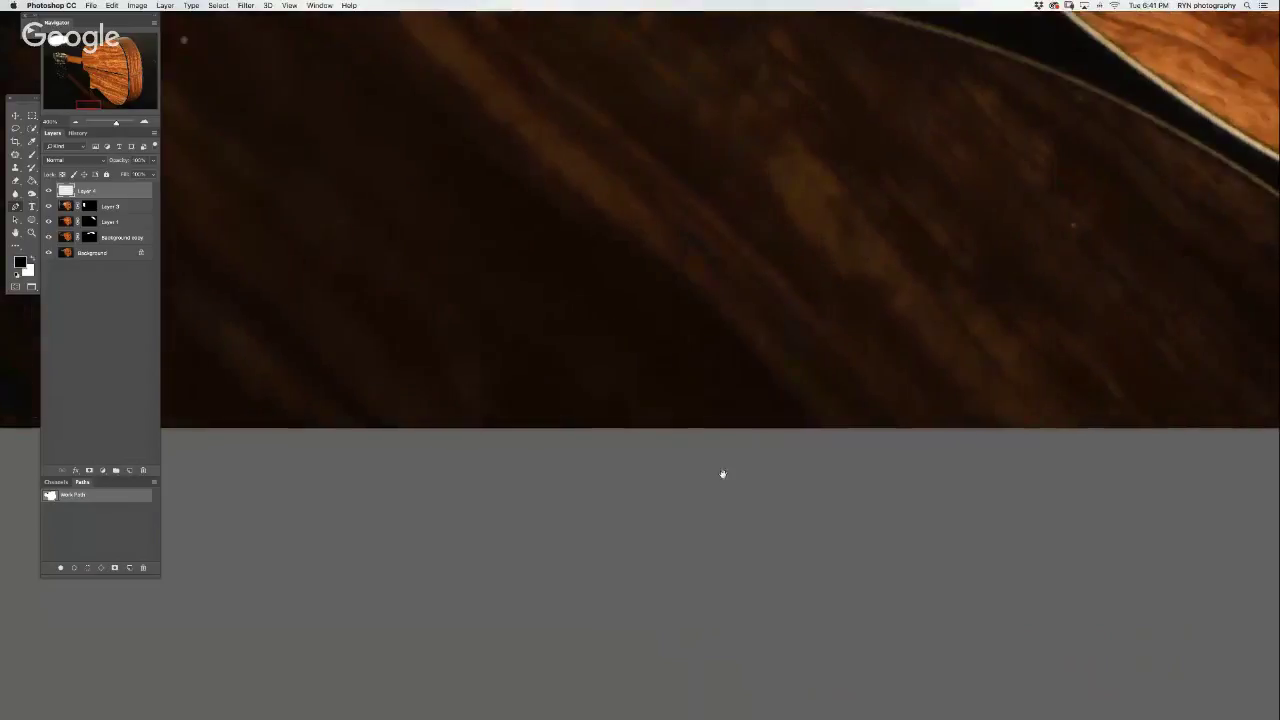
scroll(754, 494, "left", 5)
scroll(742, 481, "right", 2)
scroll(742, 481, "right", 5)
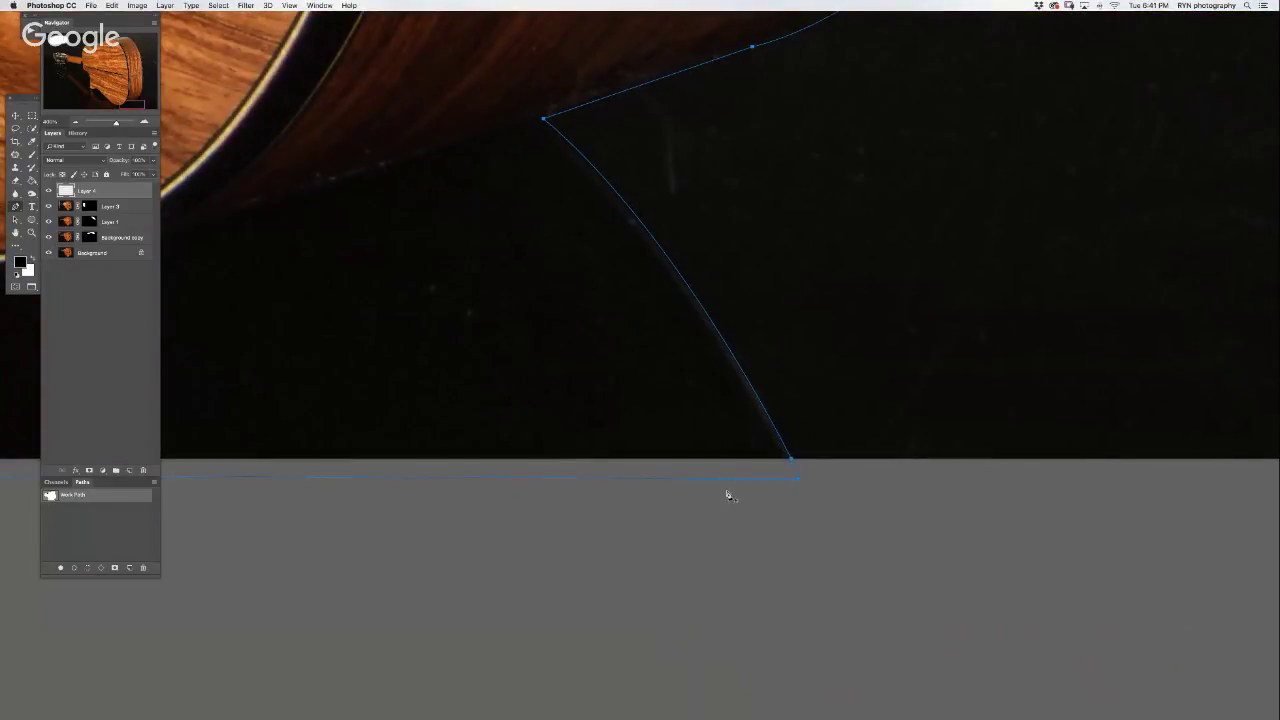
- Convert the outline path to a selection, fill it with black, and deselect
right_click(511, 259)
left_click(538, 300)
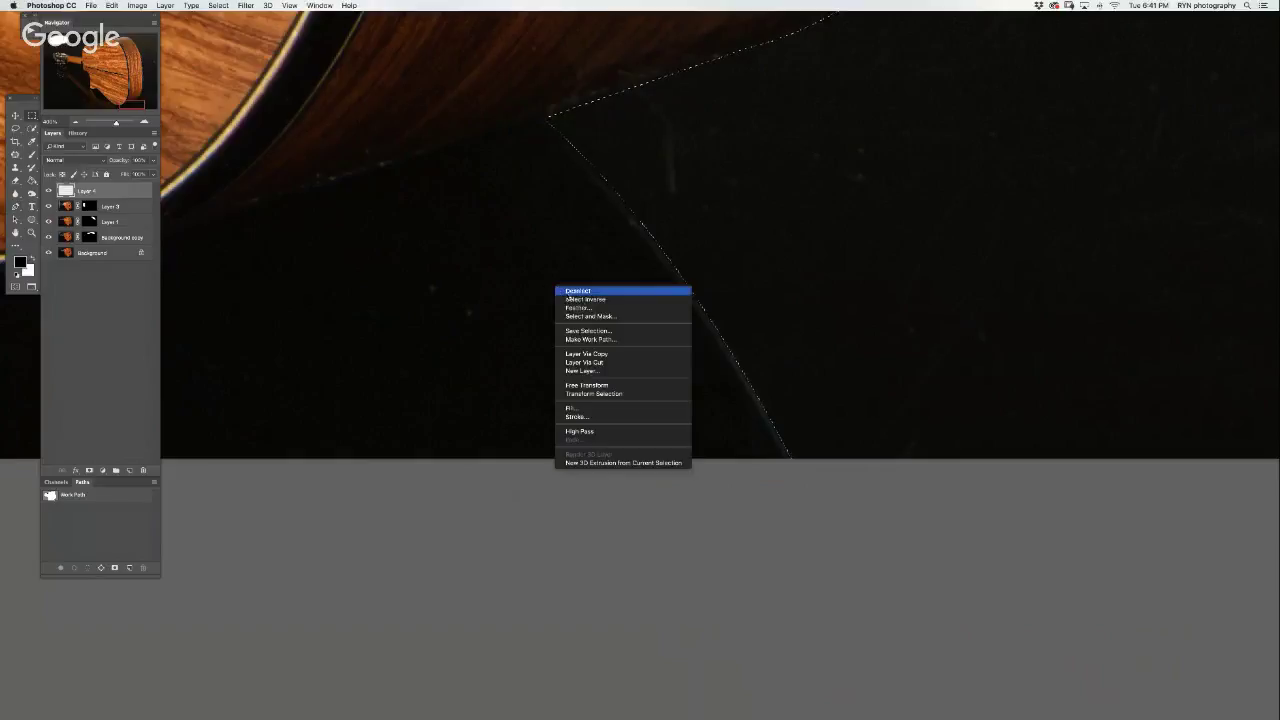
key("Return")
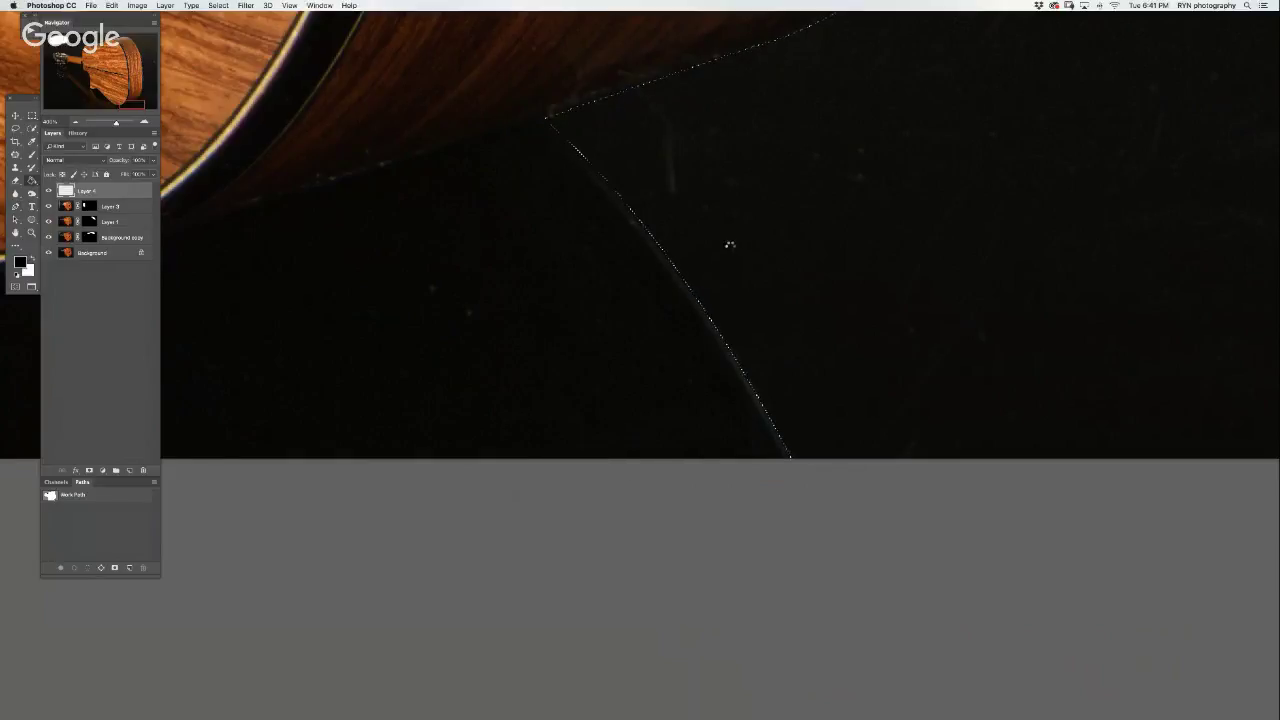
key("alt+BackSpace")
key("m")
left_click(600, 276)
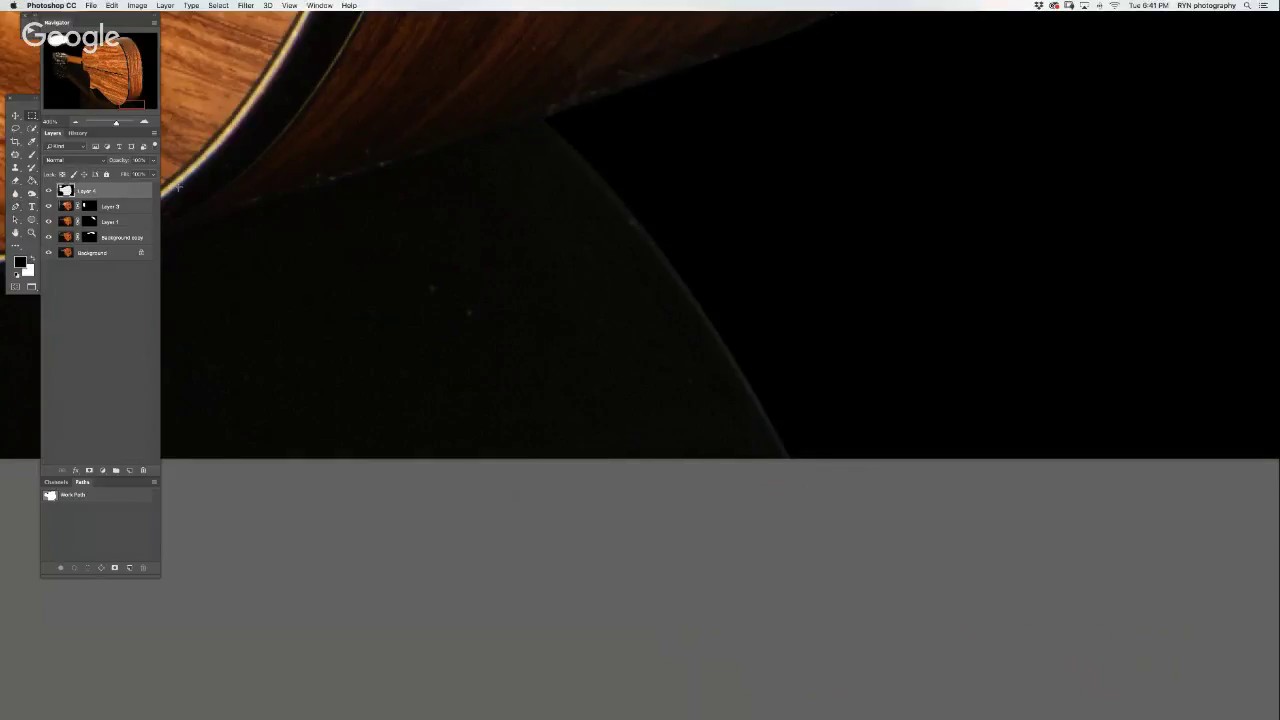
- Zoom out with the Navigator, toggle screen mode, and close the guitar back image
left_click(75, 122)
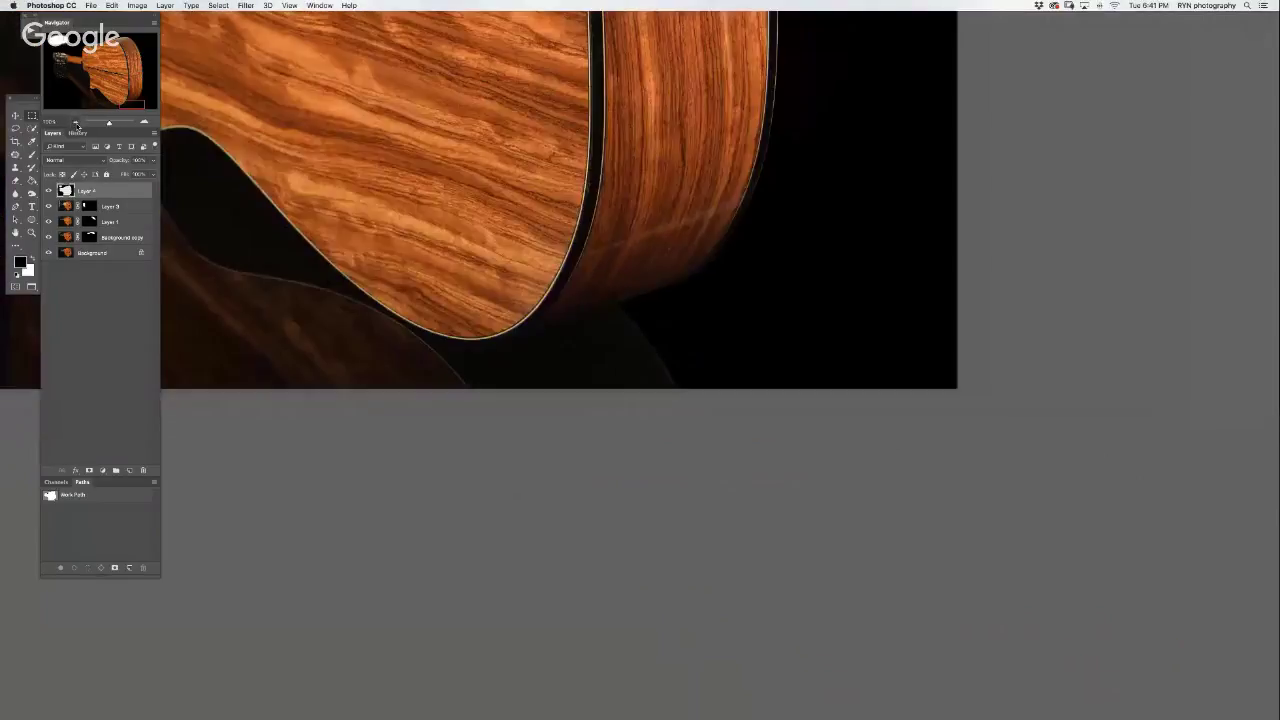
left_click(75, 122)
left_click(75, 122)
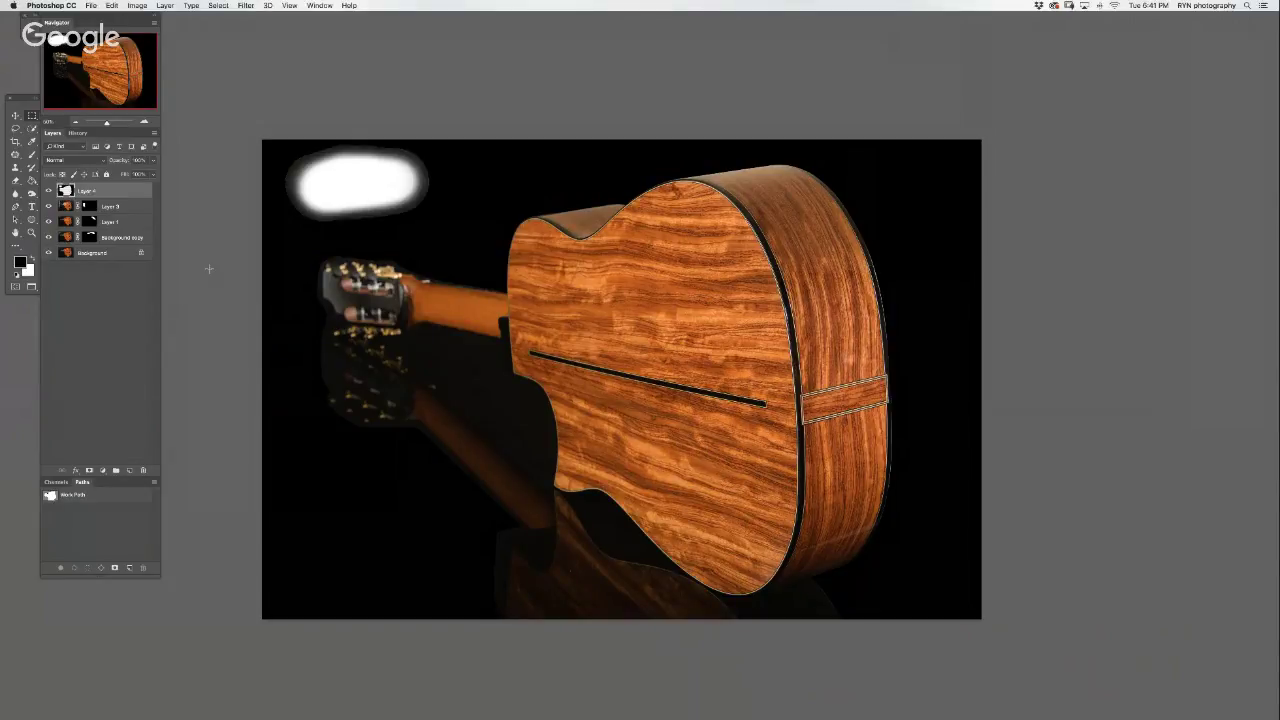
key("f")
key("f")
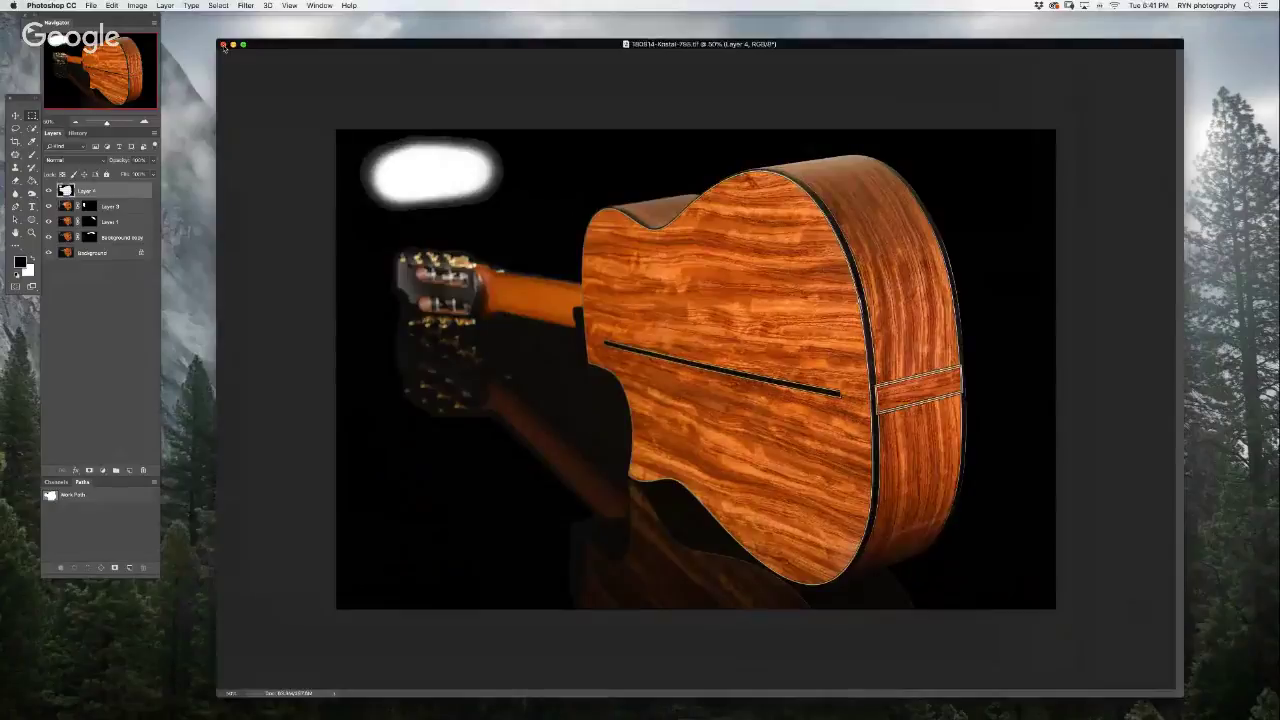
left_click(222, 45)
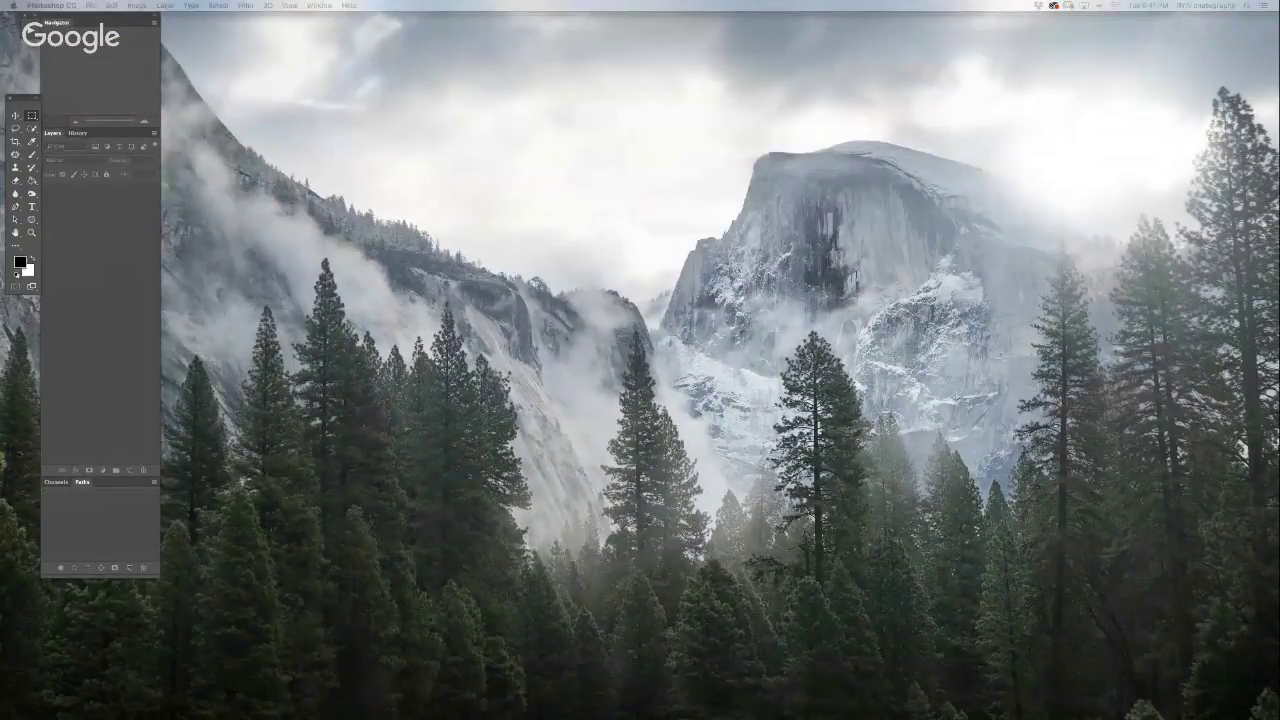
key("Tab")
key("Tab")
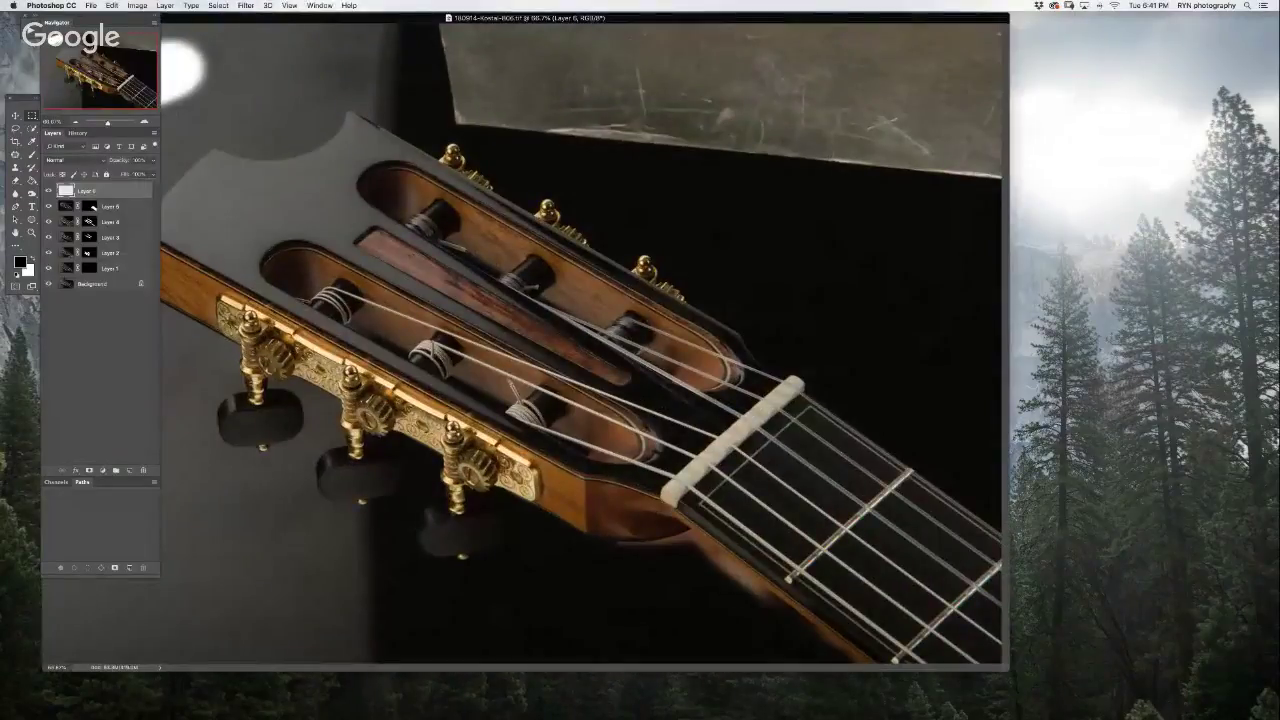
- Show the headstock image full screen, zoom in on the strings, and start a path at its right edge
key("f")
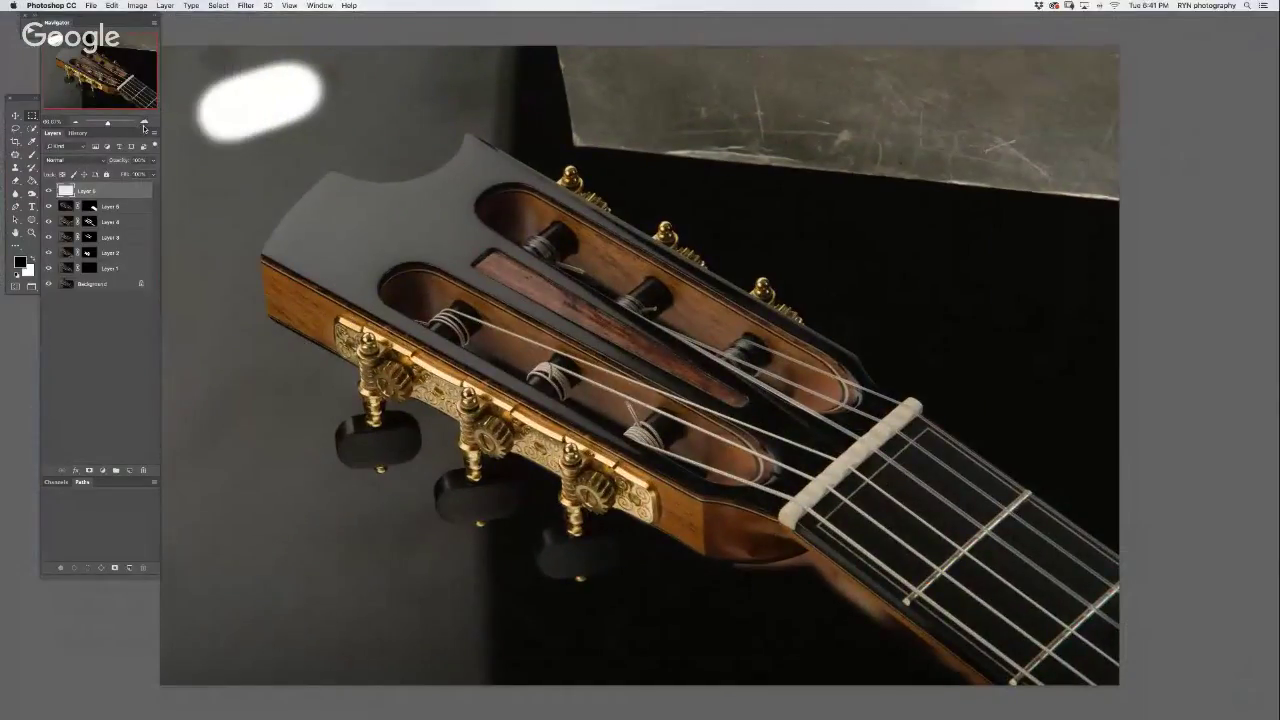
left_click(145, 125)
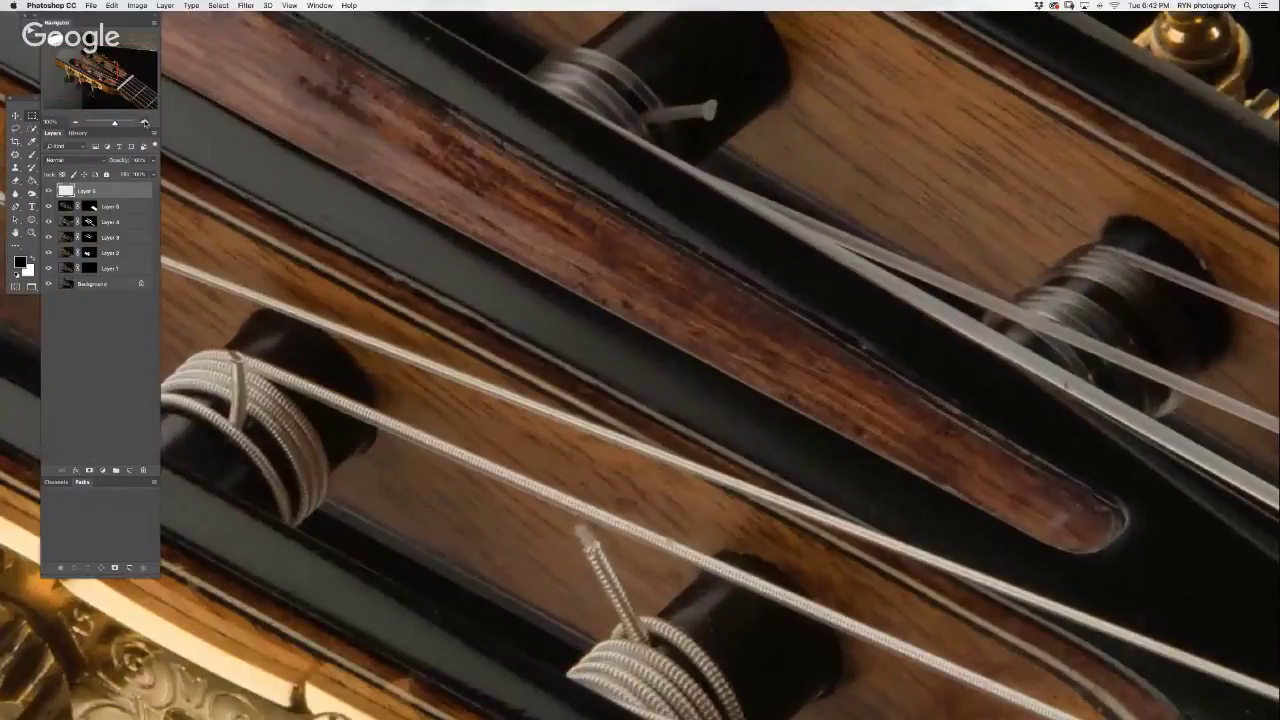
left_click(145, 123)
left_click(145, 123)
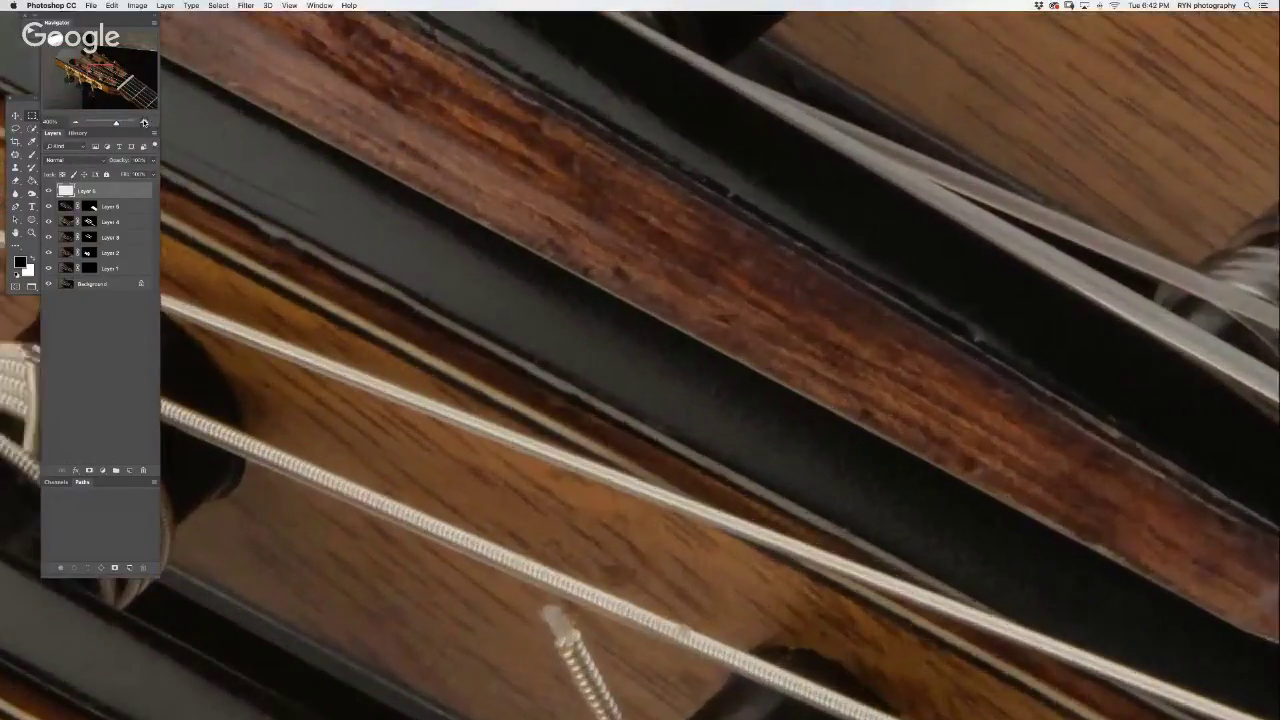
left_click(145, 123)
left_click_drag(101, 75, 166, 95)
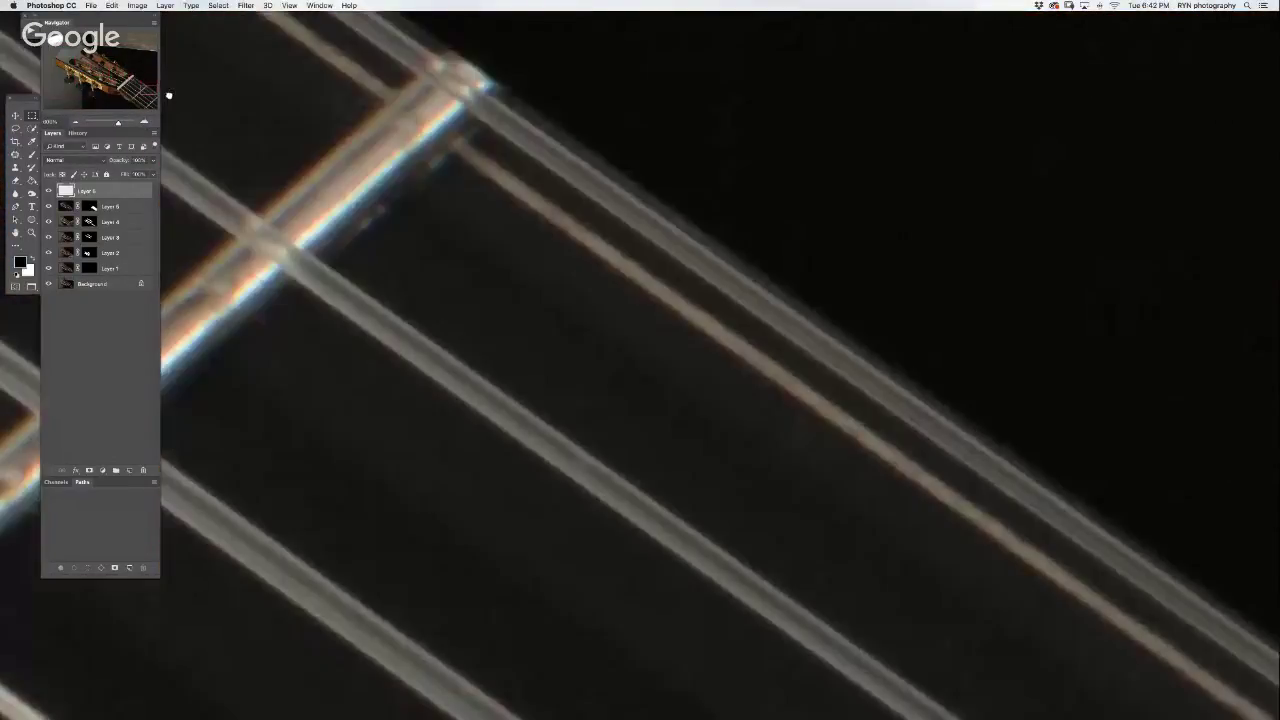
scroll(771, 329, "right", 10)
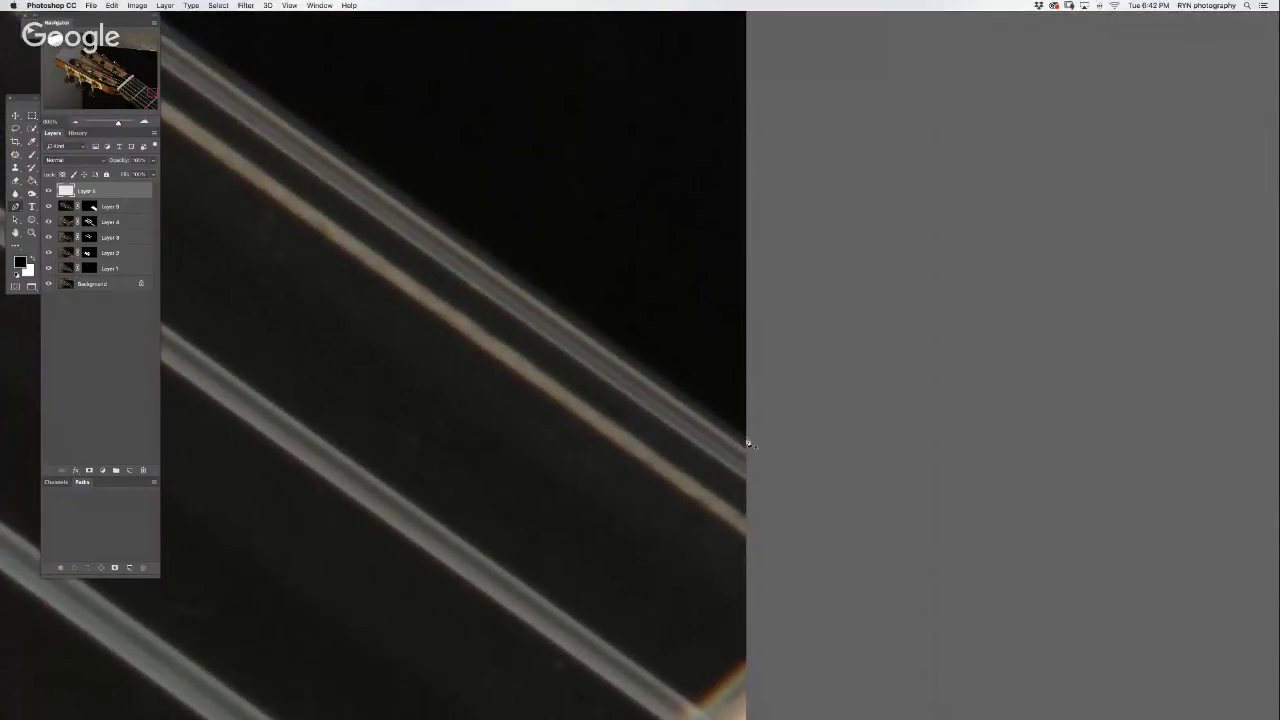
left_click(747, 440)
- Trace the path along the fretboard edge and curve it over the top of the nut
scroll(778, 424, "left", 5)
scroll(778, 424, "up", 3)
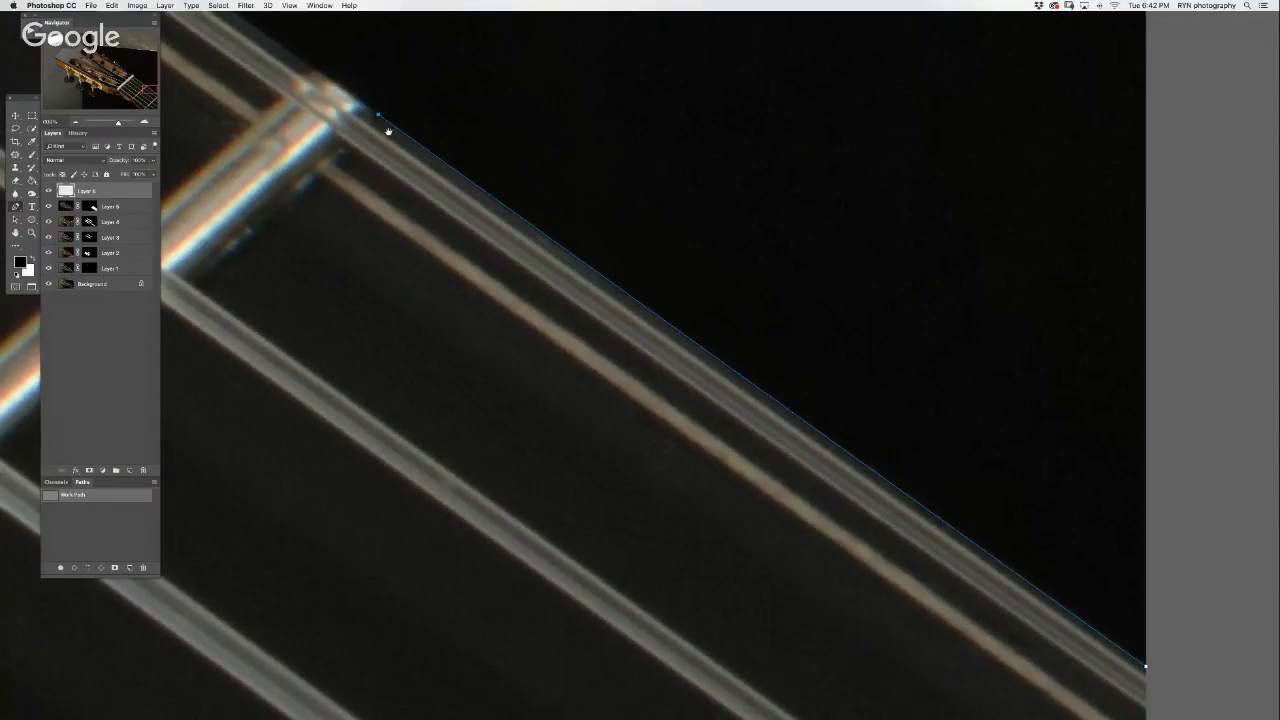
scroll(386, 129, "up", 5)
scroll(386, 129, "left", 8)
scroll(611, 198, "up", 5)
scroll(929, 523, "left", 5)
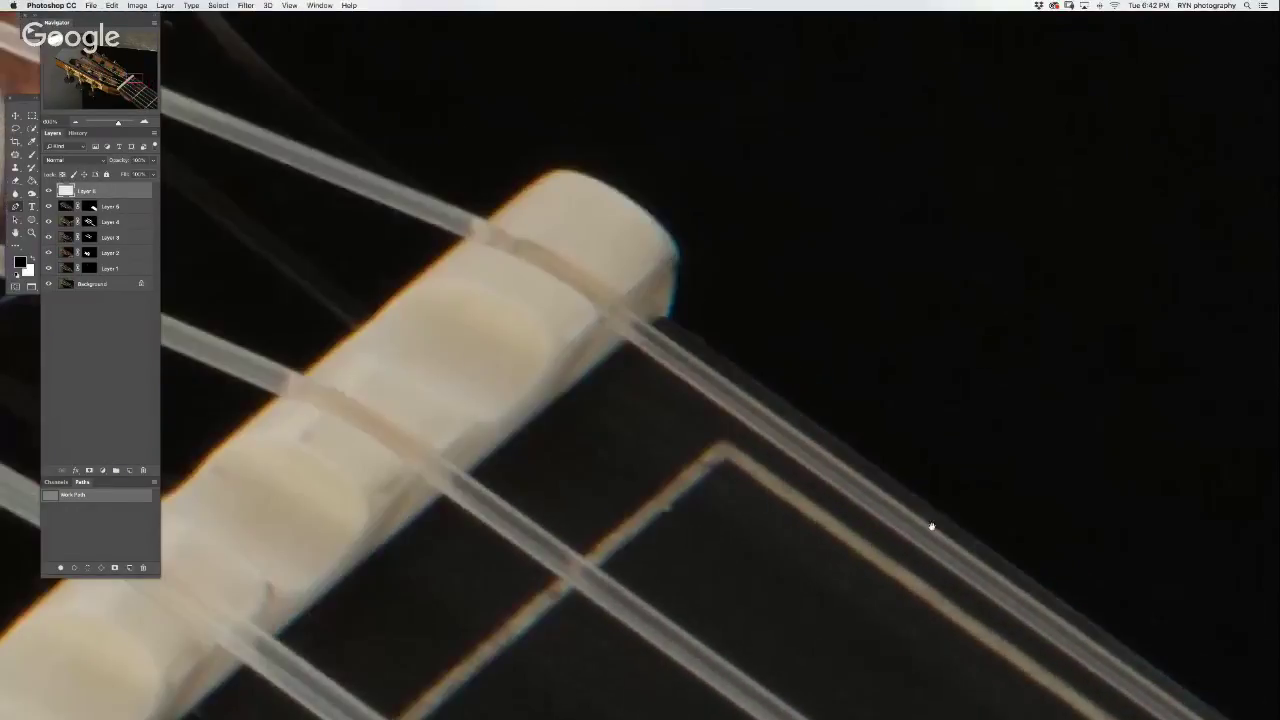
left_click(700, 350)
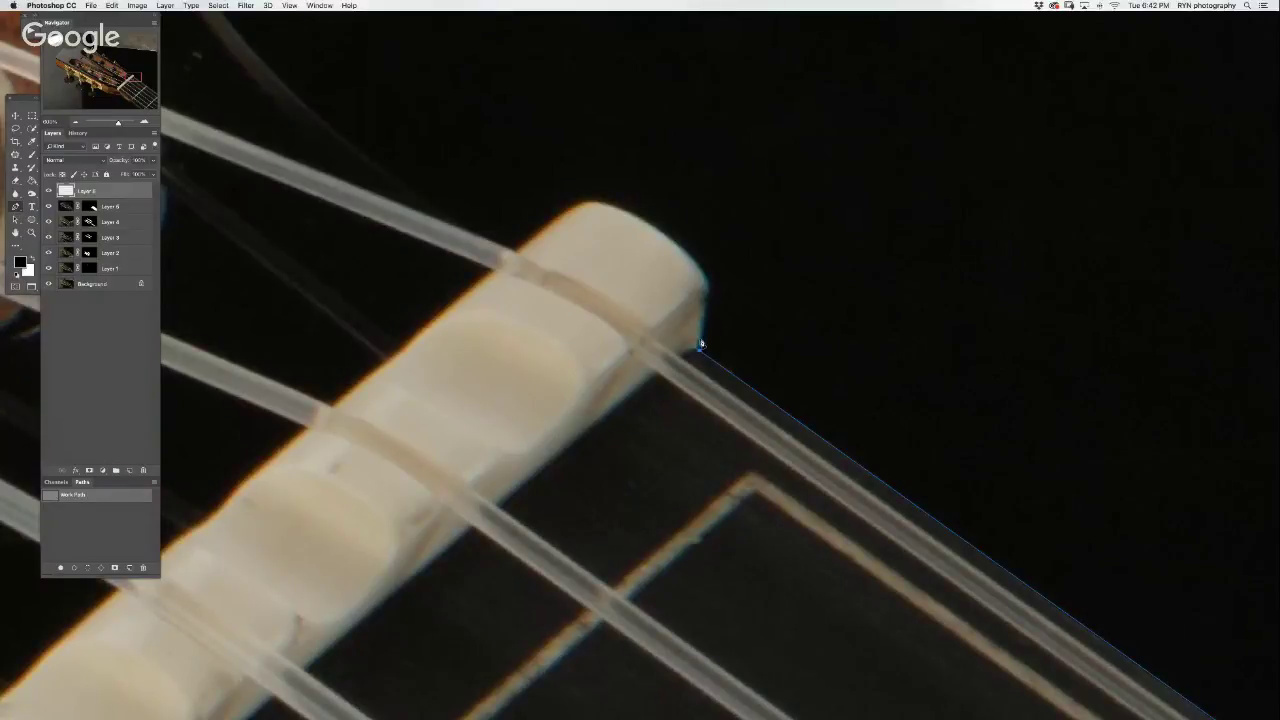
left_click(706, 298)
left_click(708, 286)
left_click_drag(582, 196, 468, 151)
left_click_drag(582, 196, 565, 213)
left_click(516, 253, "super")
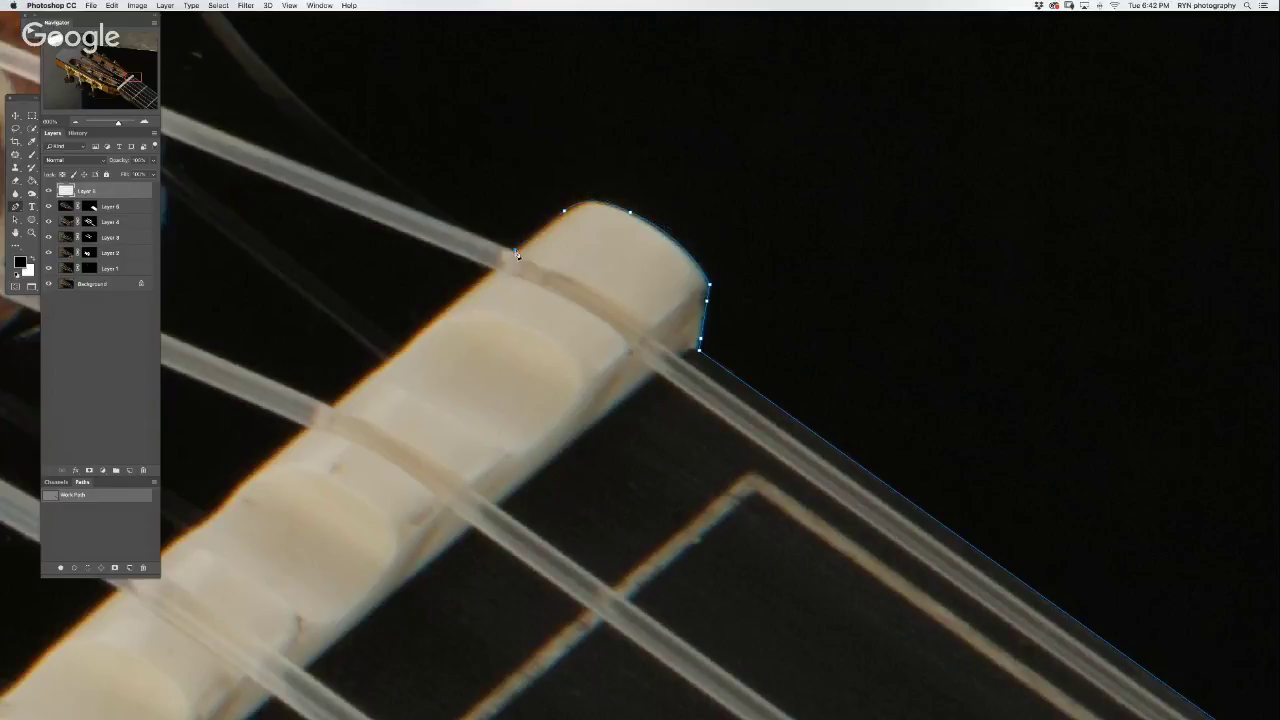
- Continue the path along the headstock edge, around its bend, and up the tuner gear
left_click(448, 218)
left_click(345, 143)
scroll(578, 300, "up", 5)
scroll(578, 300, "left", 5)
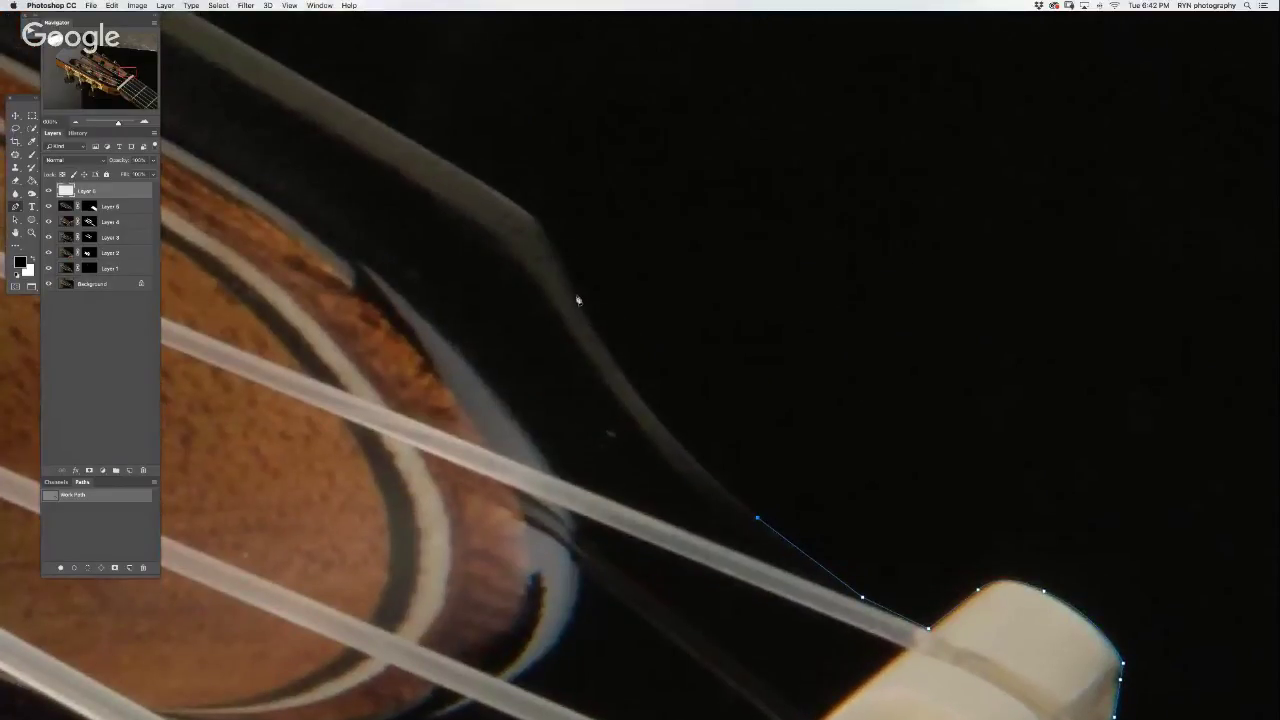
left_click_drag(578, 300, 530, 197)
mouse_move(530, 197)
left_mouse_down()
mouse_move(545, 232)
mouse_move(526, 210)
left_mouse_up()
scroll(485, 185, "left", 10)
scroll(485, 185, "up", 5)
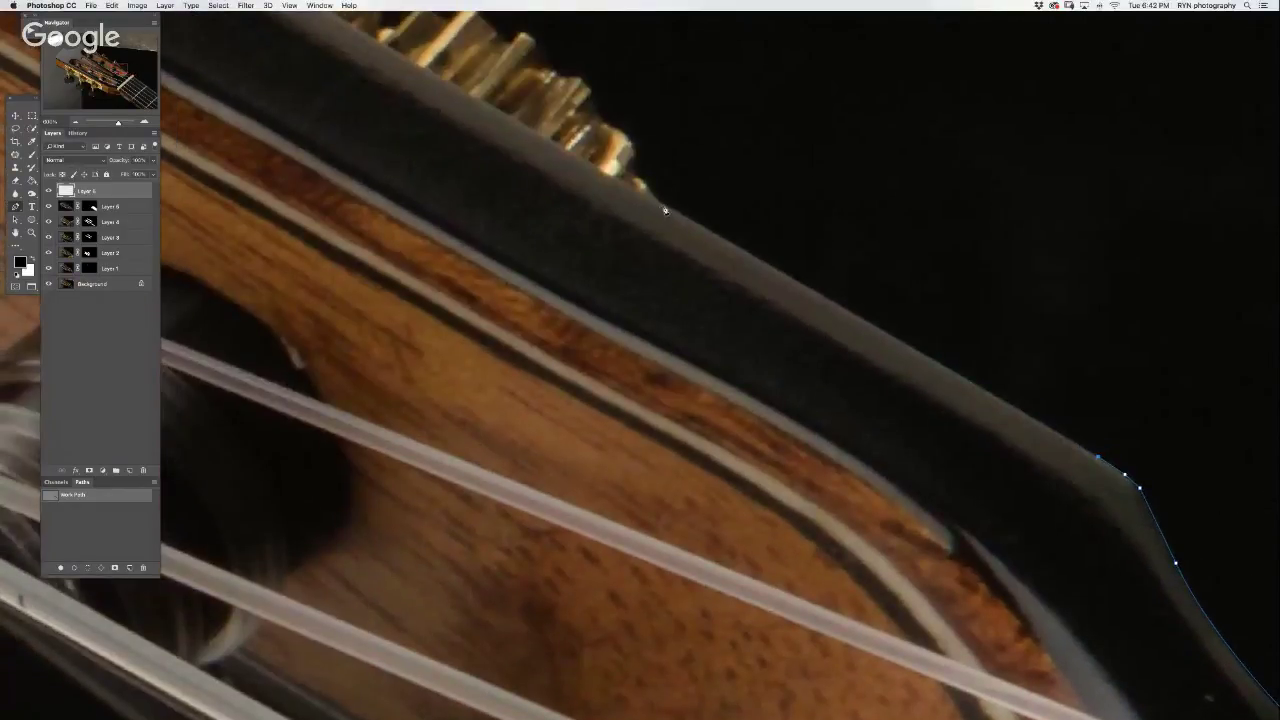
left_click_drag(664, 209, 574, 467)
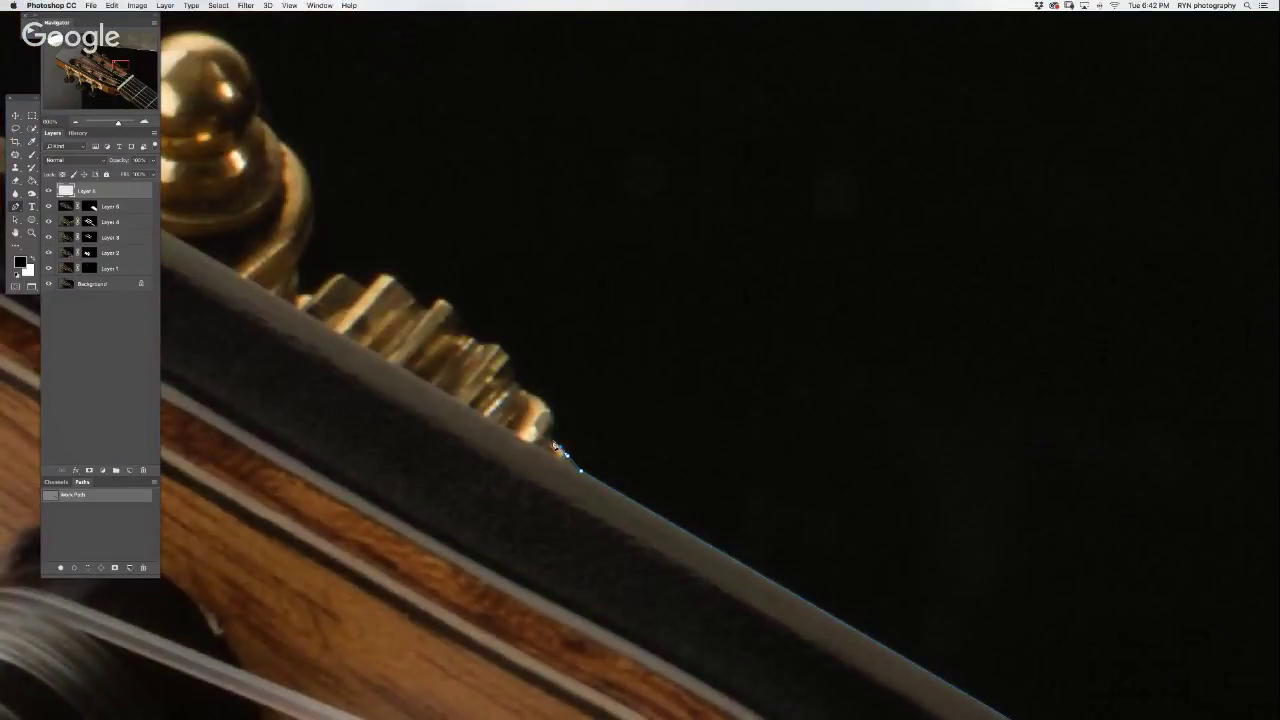
left_click_drag(552, 438, 546, 404)
left_click_drag(502, 350, 466, 330)
- Finish the gear outline and trace the path along the teeth and up the tuning peg's right edge
left_click(392, 279)
left_click_drag(369, 290, 740, 360)
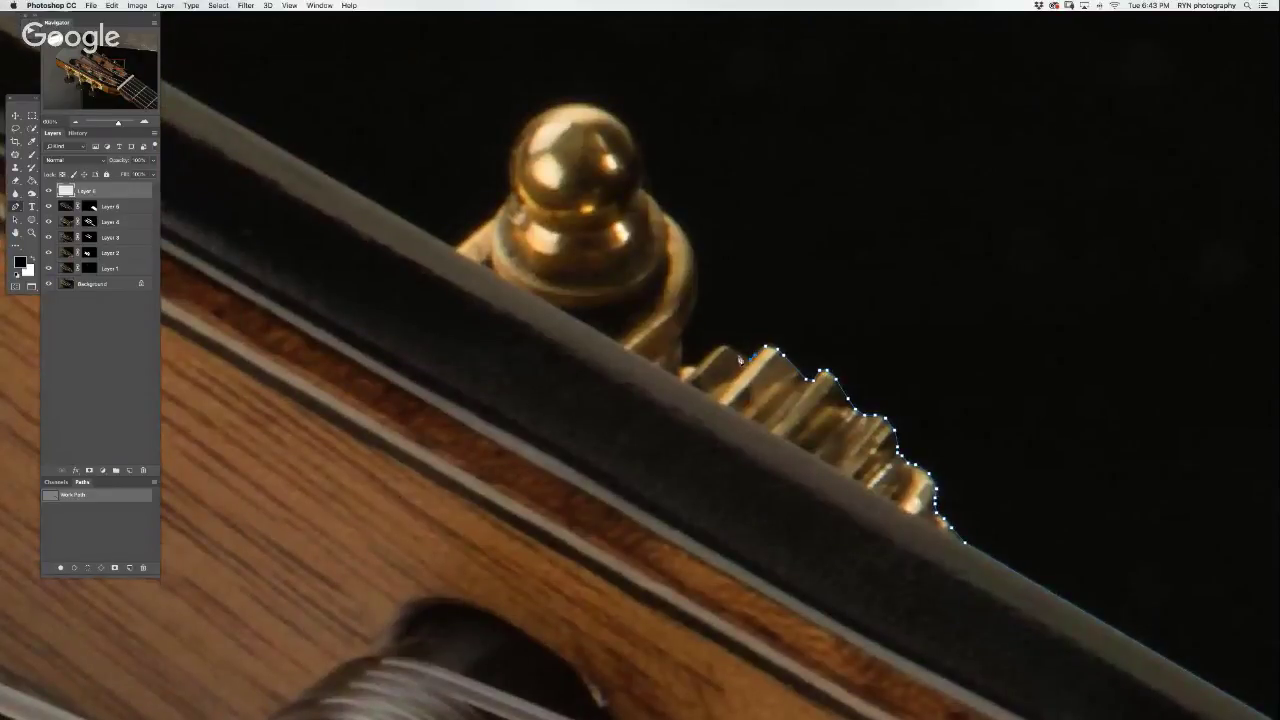
left_click(713, 348)
scroll(688, 330, "up", 5)
left_click(714, 380)
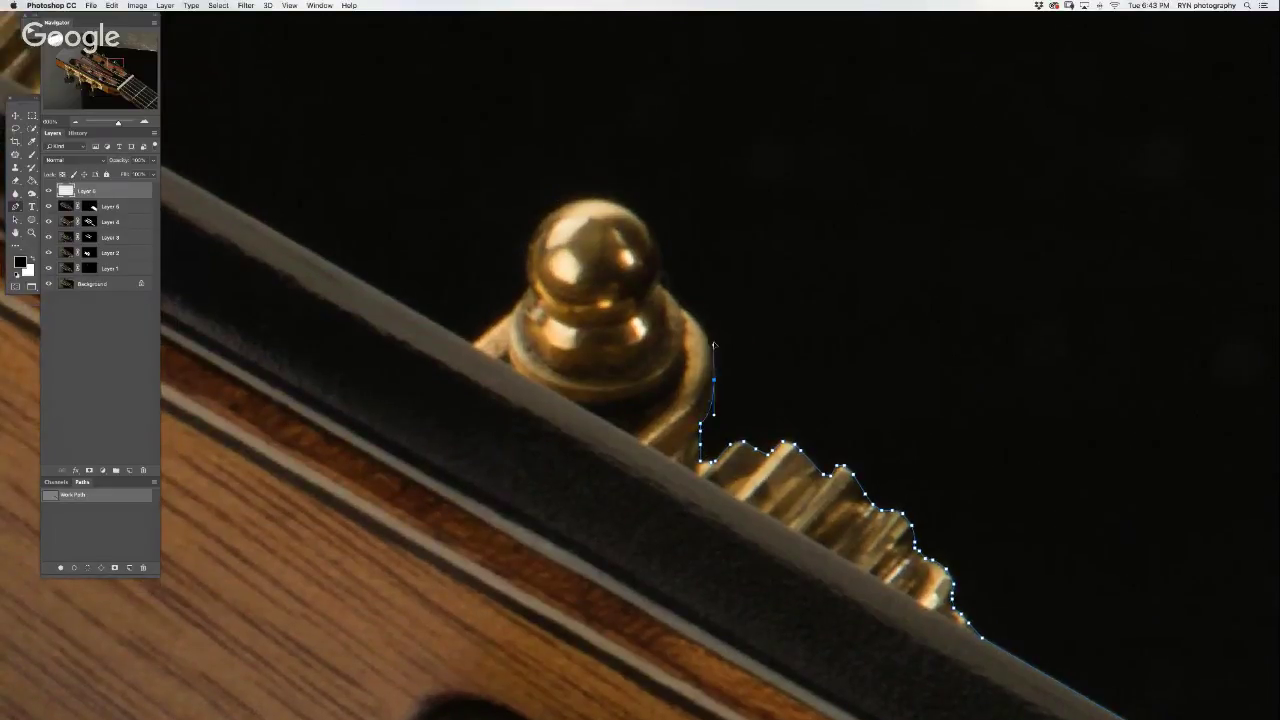
left_click(713, 344)
left_click(705, 330)
scroll(665, 300, "up", 2)
scroll(697, 341, "up", 3)
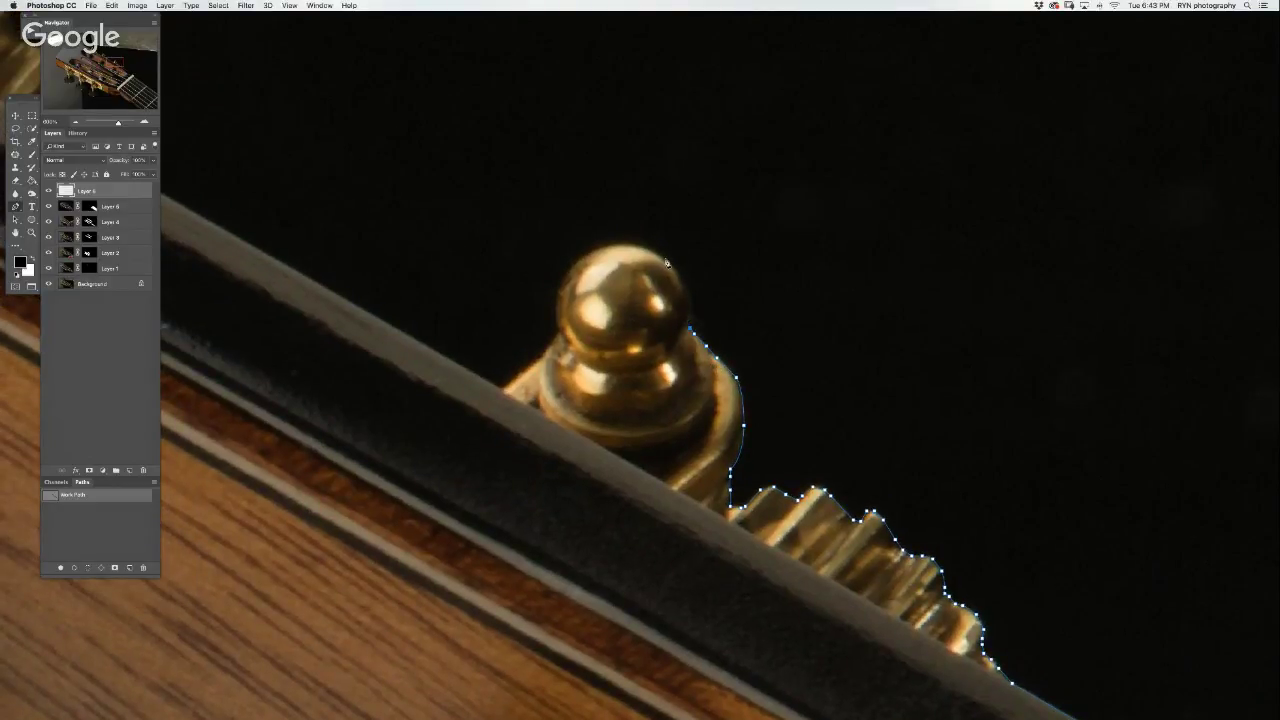
- Curve the path over the top of the brass peg knob and down its left side
left_click(663, 258)
mouse_move(663, 258)
left_mouse_down()
mouse_move(626, 239)
mouse_move(548, 281)
left_mouse_up()
left_click_drag(558, 336, 555, 347)
scroll(487, 378, "left", 10)
scroll(487, 378, "up", 2)
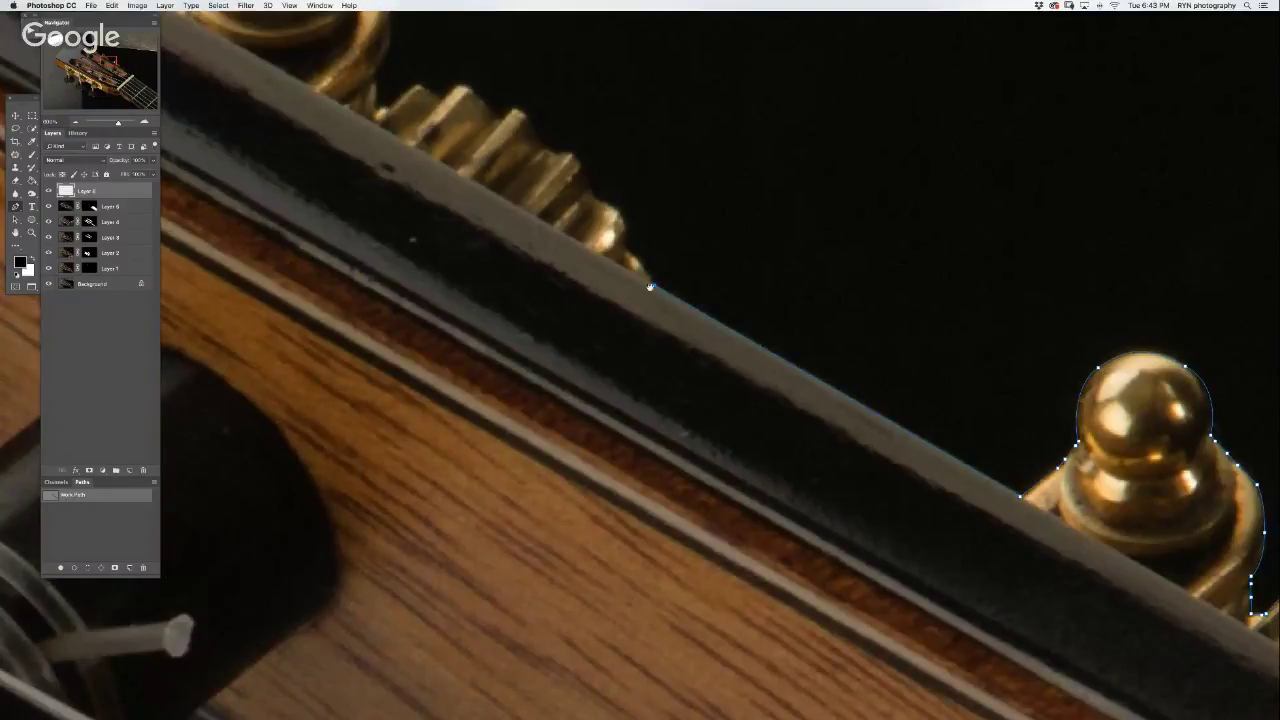
scroll(650, 289, "up", 3)
scroll(591, 370, "right", 2)
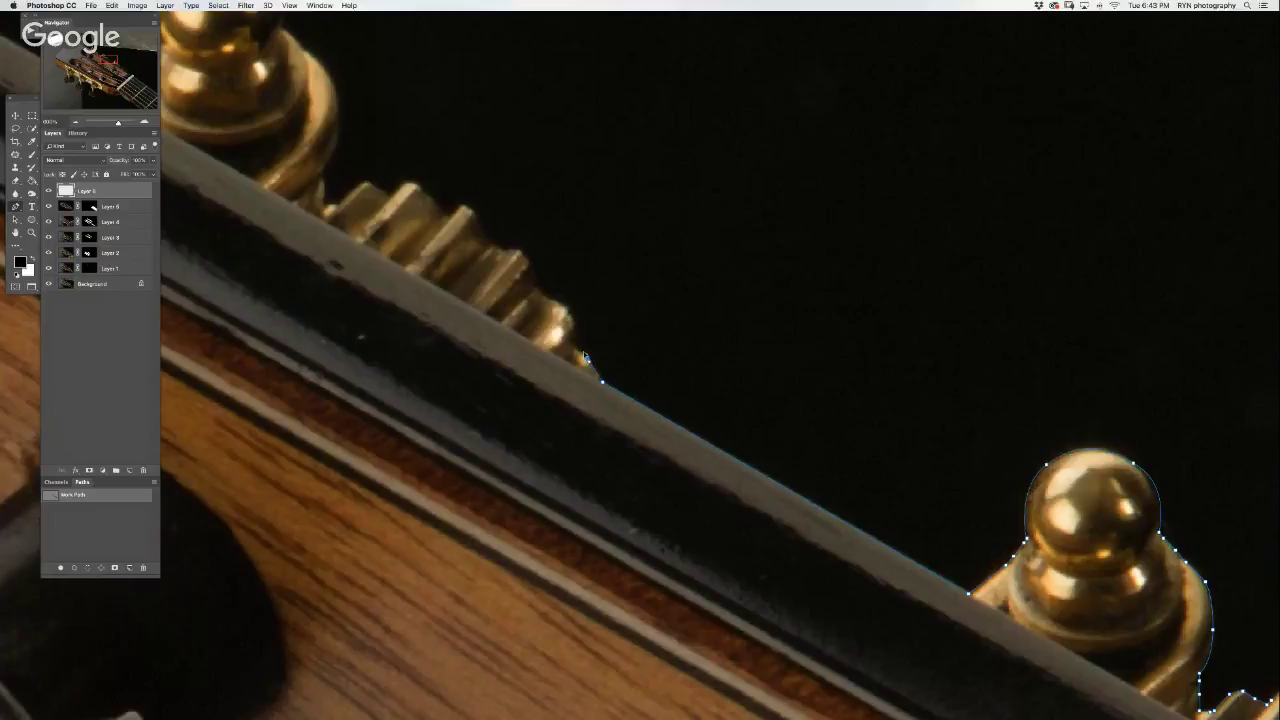
- Trace the path up the next gear's teeth and along the peg edge
left_click_drag(585, 357, 573, 318)
mouse_move(560, 306)
left_mouse_down()
mouse_move(468, 212)
mouse_move(372, 190)
mouse_move(336, 211)
mouse_move(326, 187)
left_mouse_up()
scroll(324, 180, "up", 5)
scroll(324, 180, "left", 3)
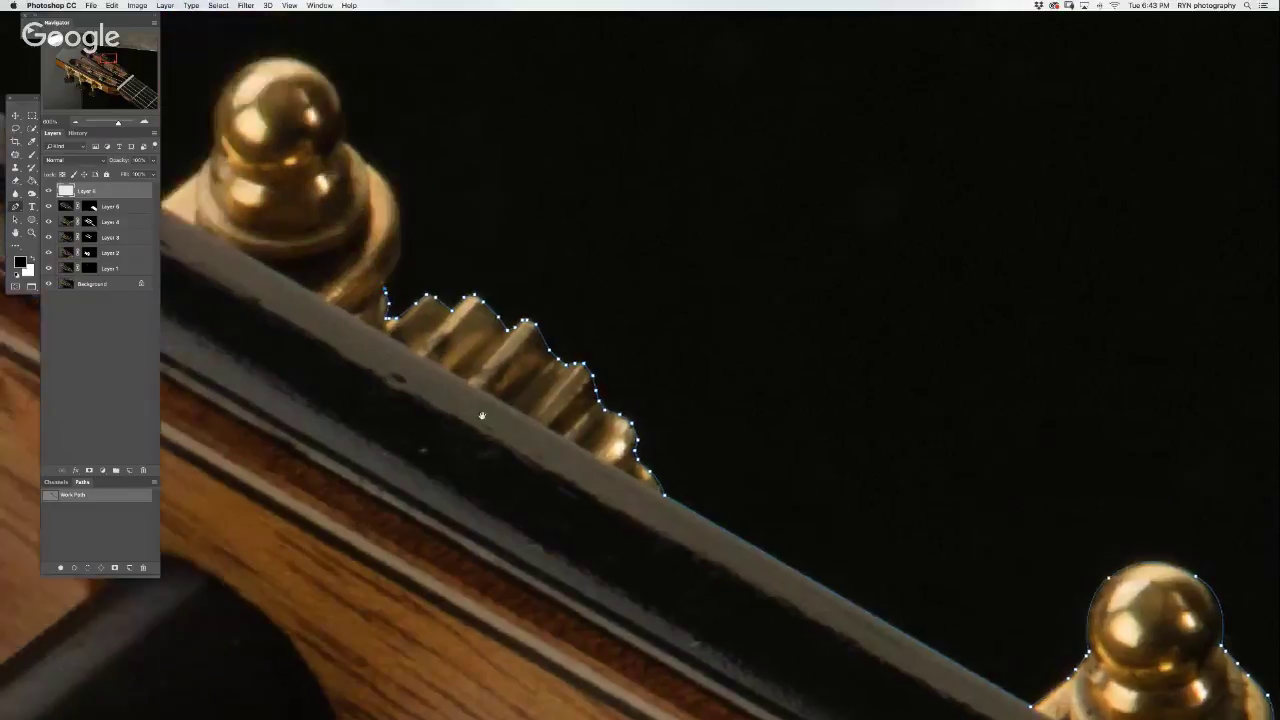
mouse_move(497, 465)
left_mouse_down()
mouse_move(511, 413)
mouse_move(491, 352)
mouse_move(459, 324)
mouse_move(453, 282)
mouse_move(423, 240)
mouse_move(351, 237)
mouse_move(322, 300)
mouse_move(324, 330)
left_mouse_up()
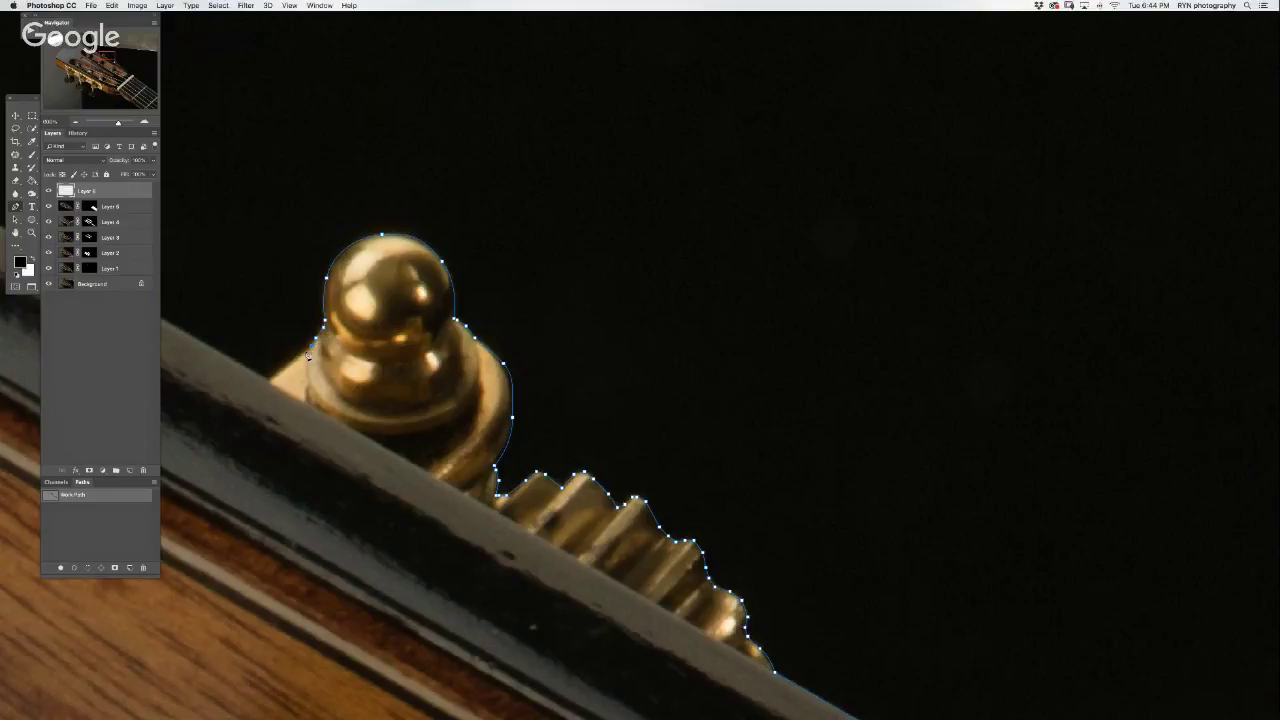
scroll(268, 378, "left", 10)
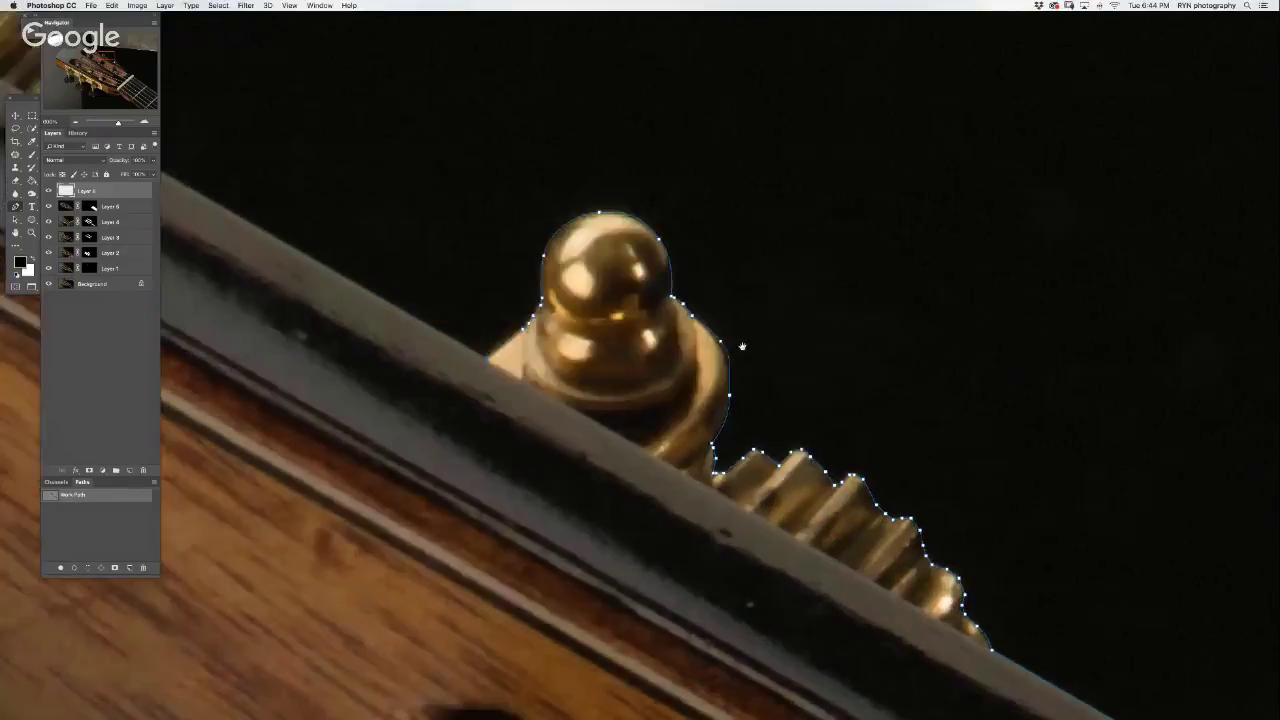
left_click(549, 150)
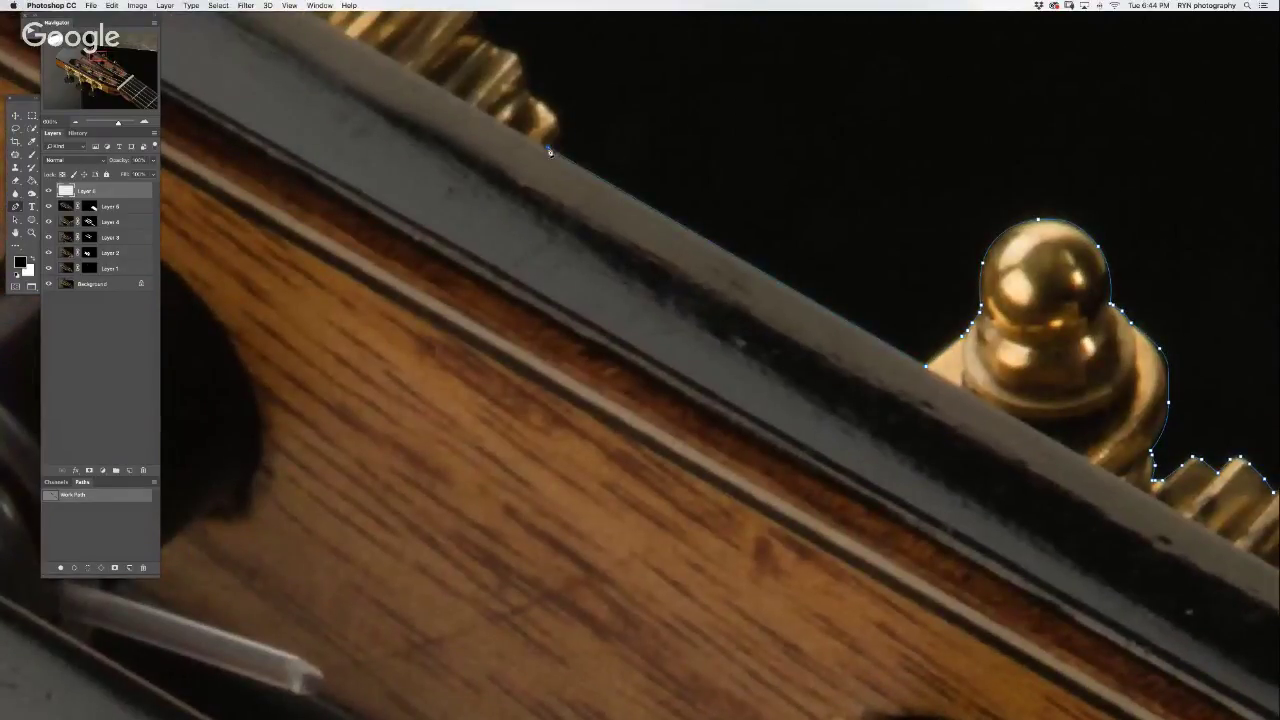
left_click_drag(488, 454, 482, 462)
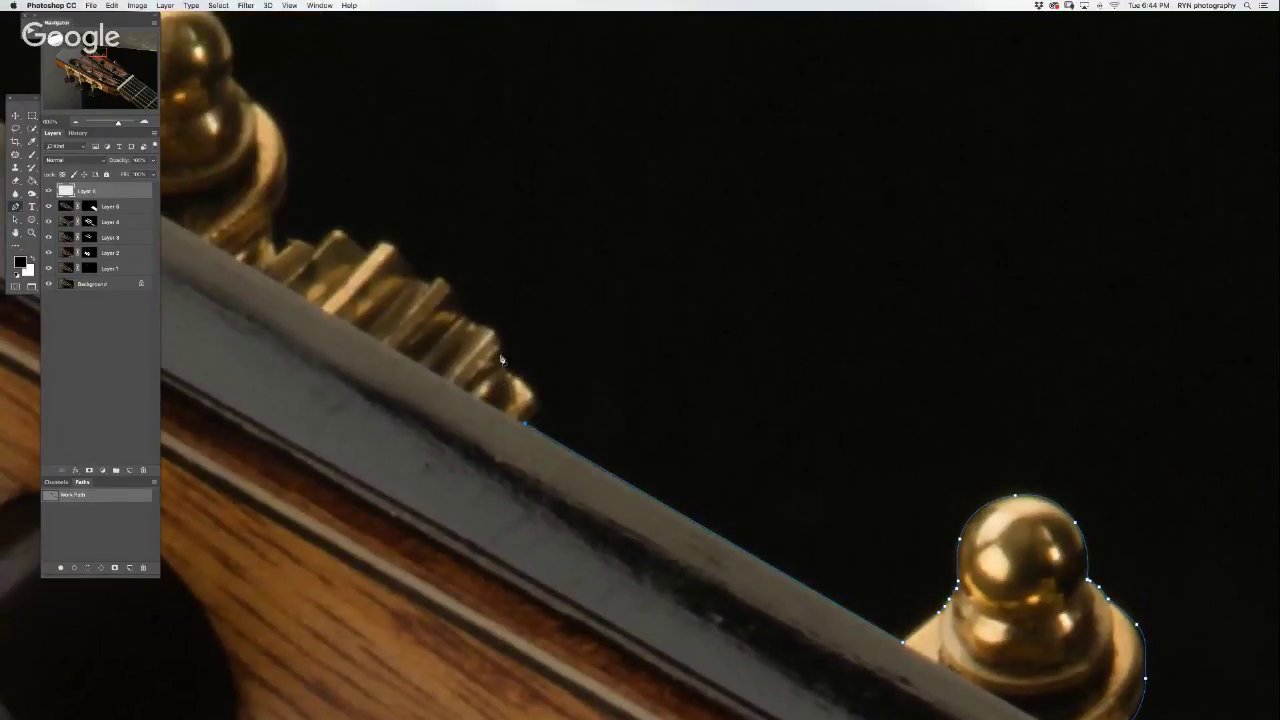
- Add anchors up the next tuner's edge toward the following knob
left_click(538, 408)
left_click(532, 388)
left_click(513, 376)
mouse_move(505, 368)
left_mouse_down()
mouse_move(497, 336)
mouse_move(470, 322)
left_mouse_up()
mouse_move(420, 260)
left_mouse_down()
mouse_move(597, 310)
mouse_move(626, 336)
mouse_move(570, 299)
mouse_move(518, 288)
mouse_move(470, 298)
left_mouse_up()
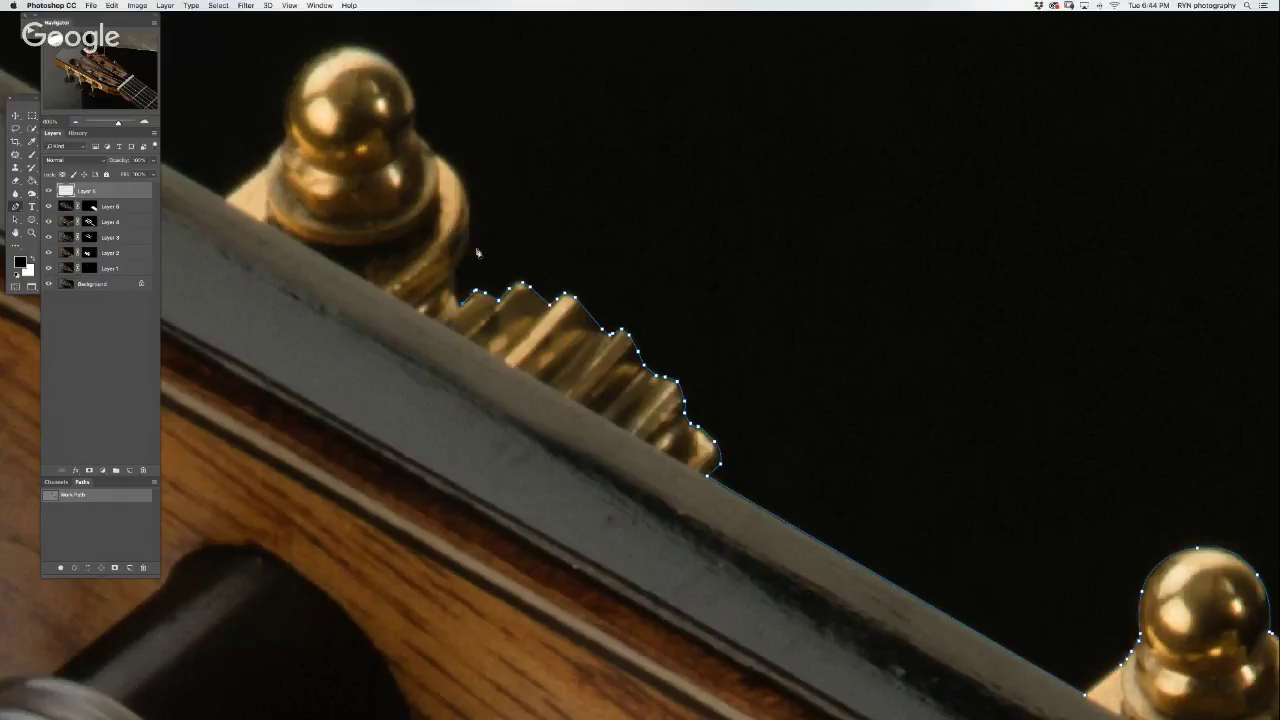
- Wrap the path around the rounded brass knob and back down its left side
left_click(470, 249)
left_click_drag(462, 187, 425, 143)
scroll(500, 250, "up", 5)
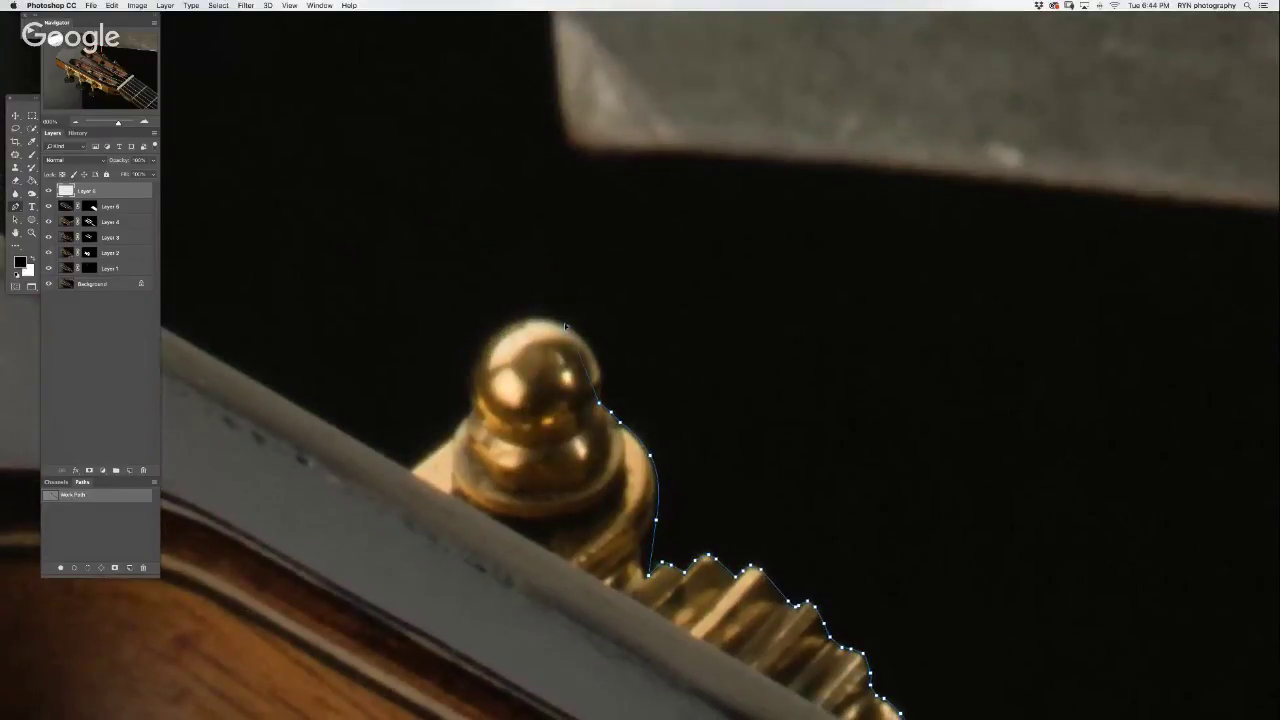
left_click_drag(569, 330, 519, 304)
left_click_drag(475, 356, 459, 383)
left_click(471, 412)
left_click(452, 434)
- Extend the outline along the headstock's top edge to an anchor at its tip
scroll(920, 459, "left", 5)
scroll(920, 459, "left", 2)
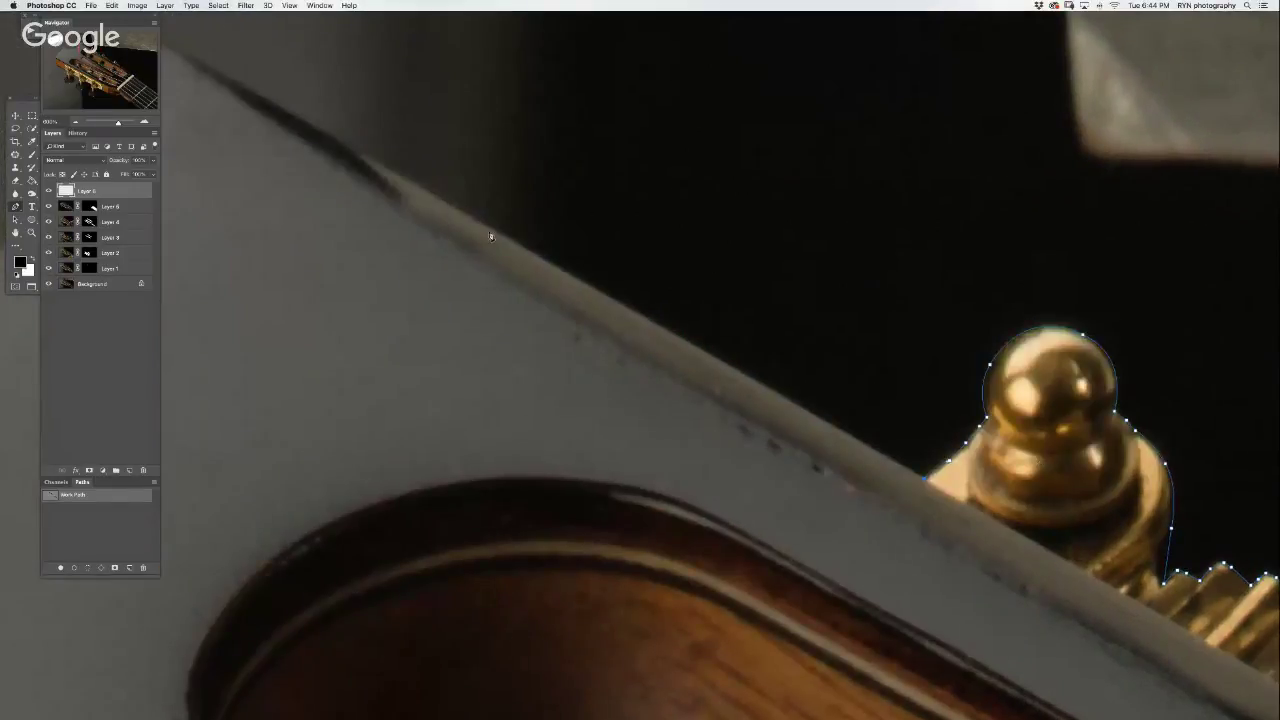
scroll(550, 220, "left", 3)
scroll(550, 220, "up", 2)
scroll(634, 240, "left", 3)
scroll(634, 240, "up", 1)
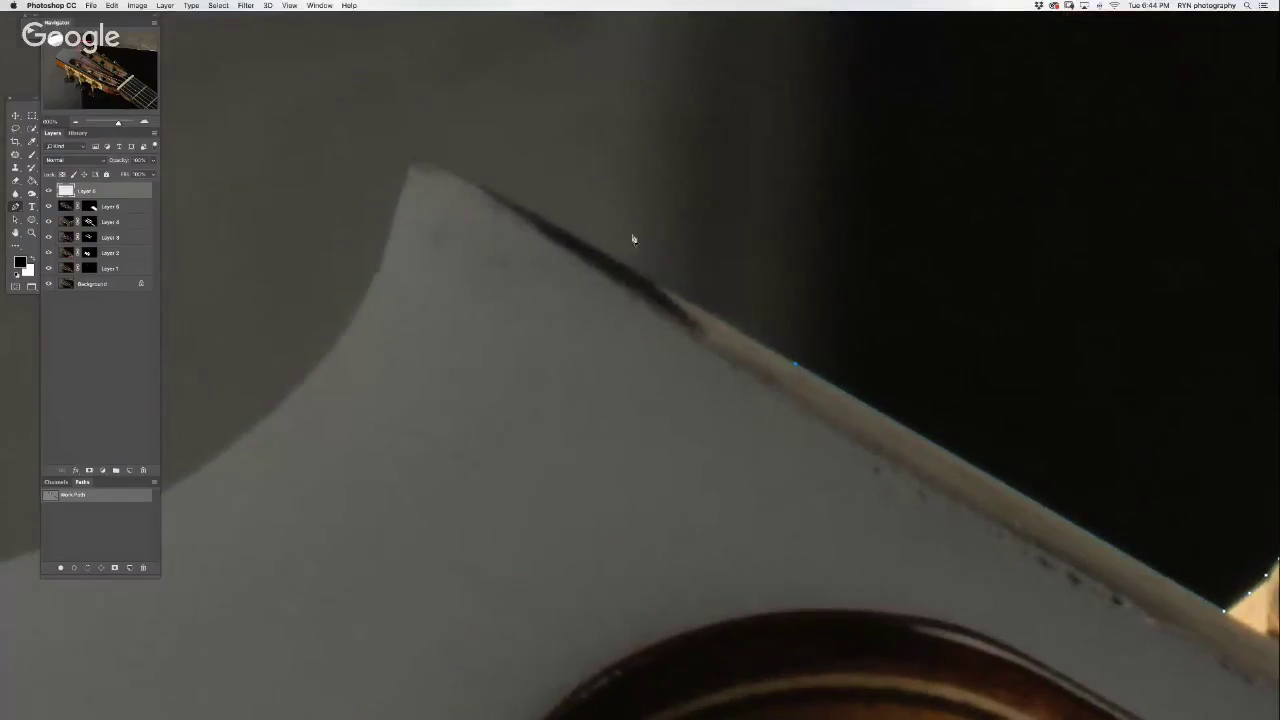
left_click(552, 223)
left_click(438, 161)
left_click(420, 157)
- Add a curved anchor around the headstock tip, then drop its outgoing handle
scroll(466, 196, "left", 5)
scroll(466, 196, "down", 2)
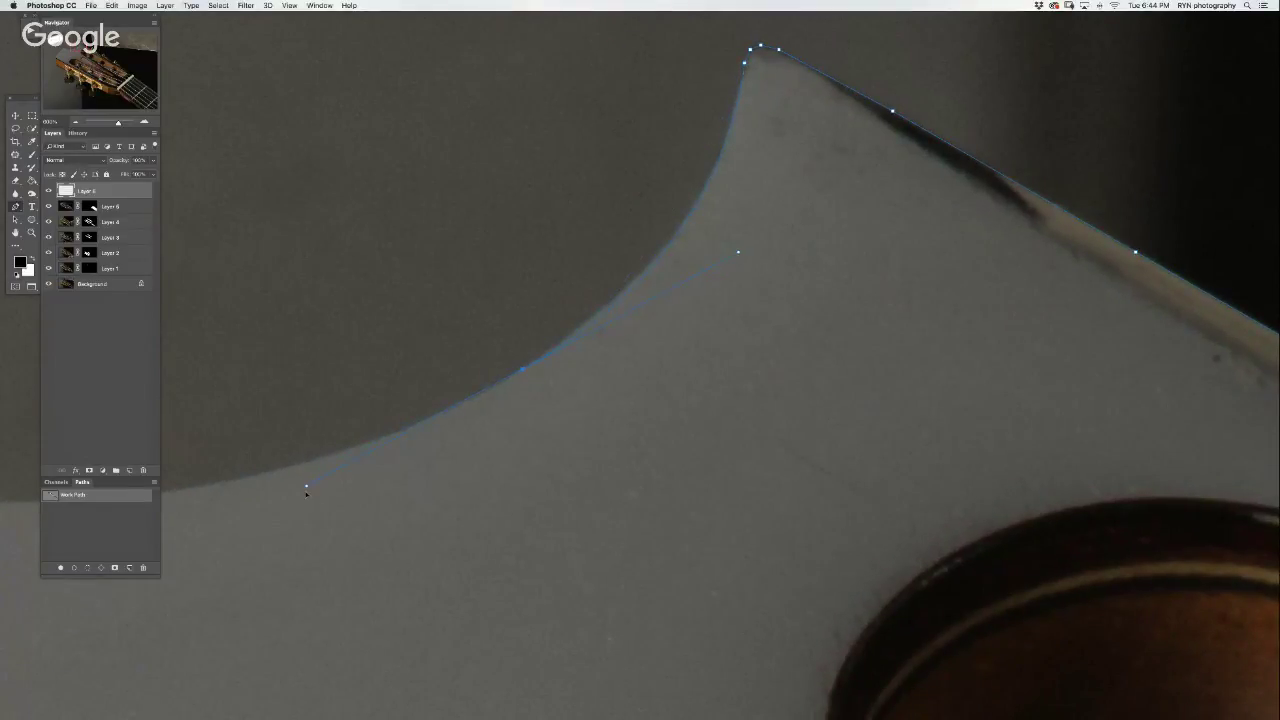
scroll(866, 366, "left", 3)
scroll(751, 360, "left", 7)
scroll(751, 360, "down", 3)
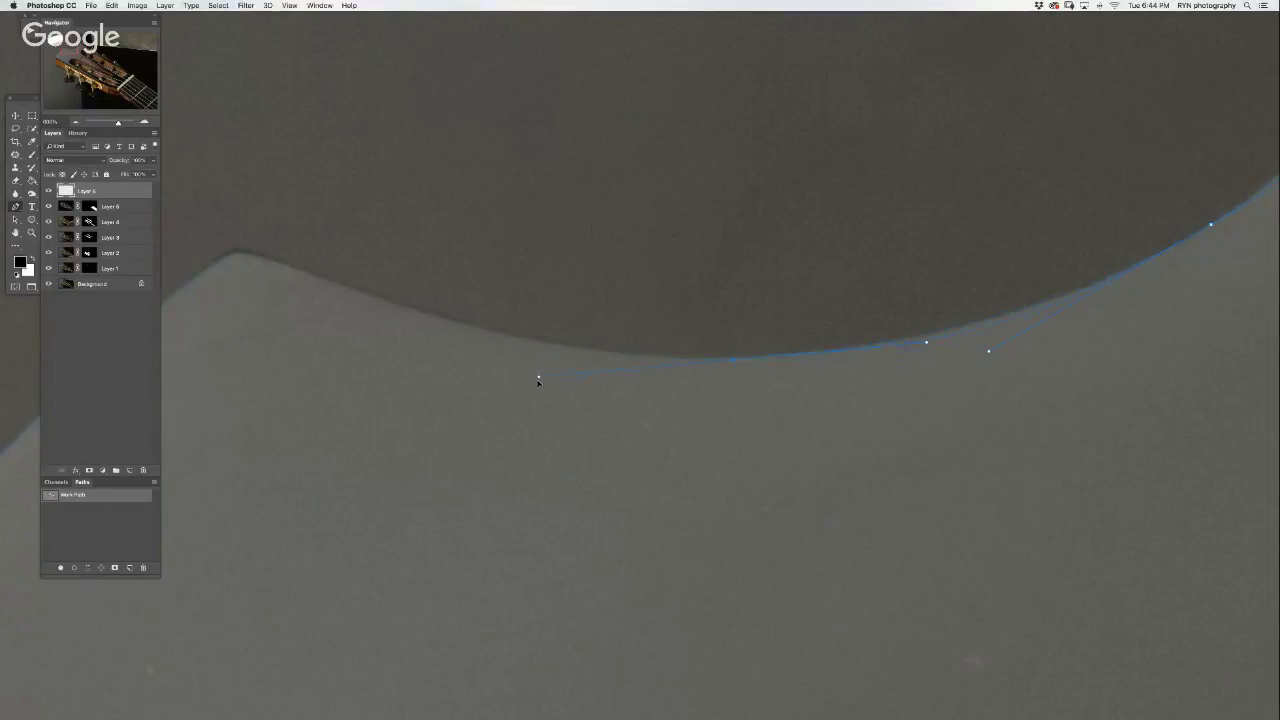
left_click_drag(343, 286, 297, 275)
left_click(231, 250)
- Run the path down the headstock corner and along its wooden end edge
scroll(213, 273, "left", 6)
scroll(631, 238, "down", 2)
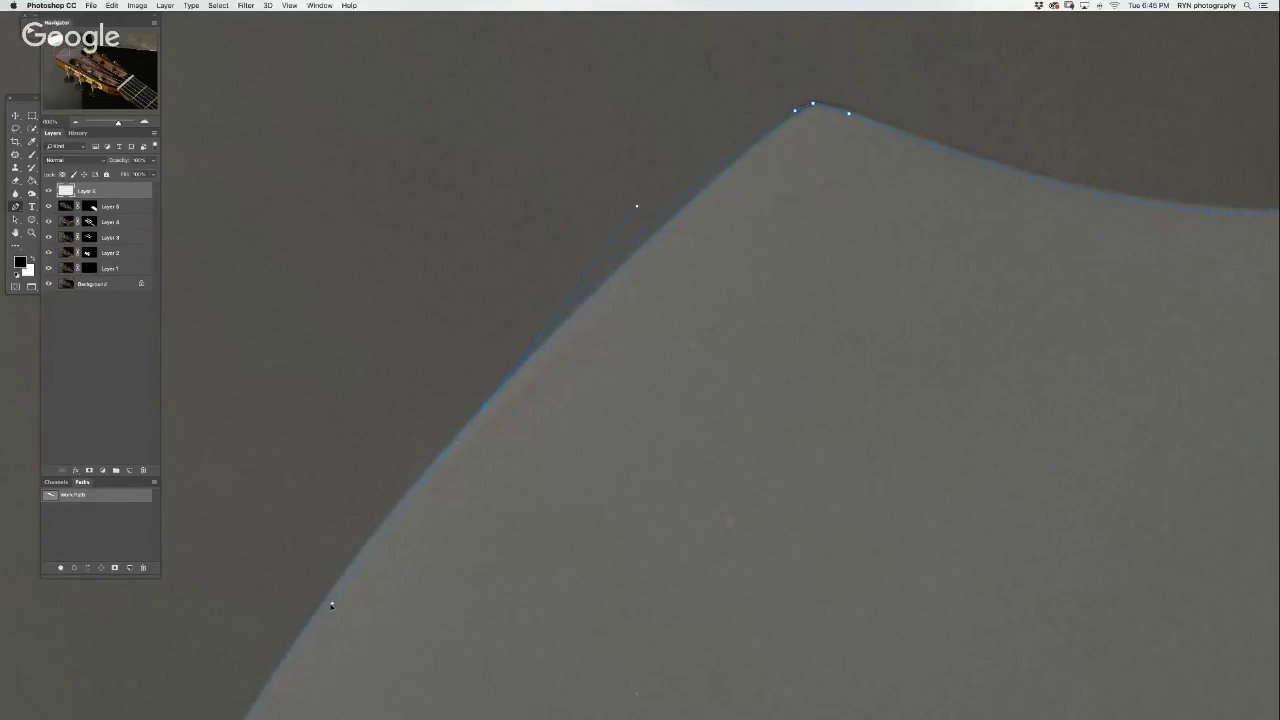
scroll(334, 551, "down", 5)
scroll(334, 551, "left", 2)
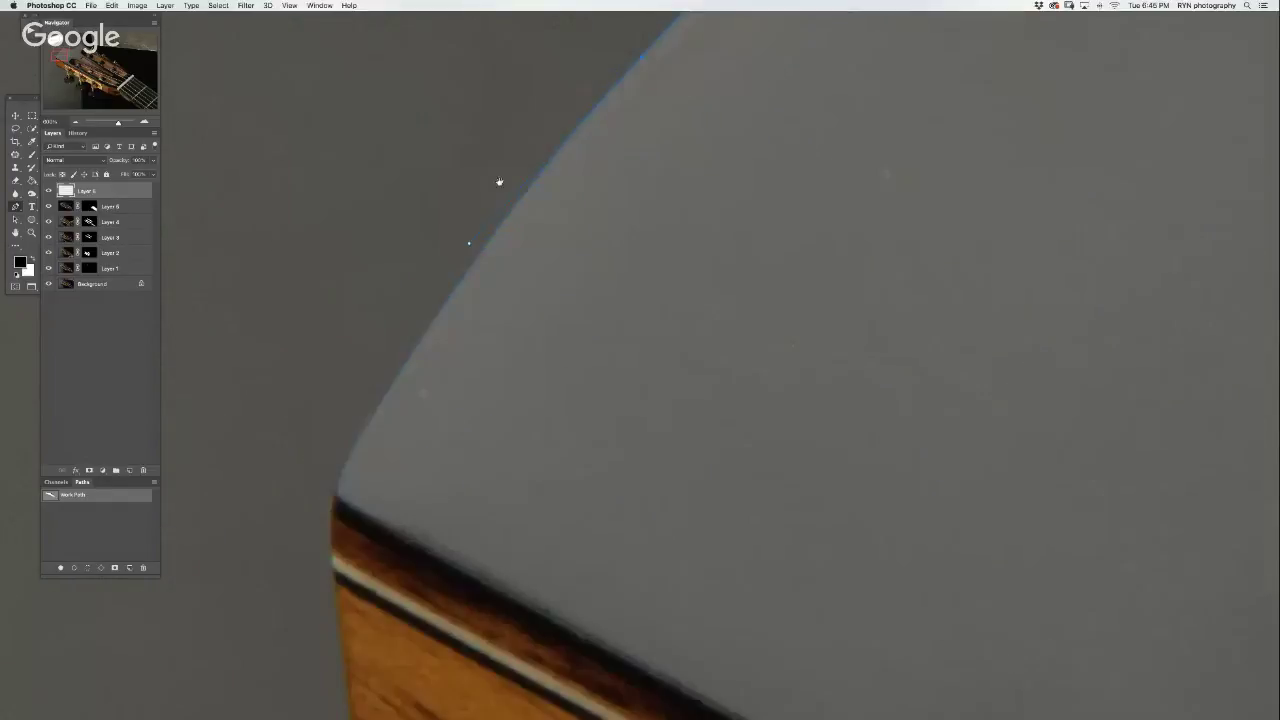
scroll(388, 364, "down", 1)
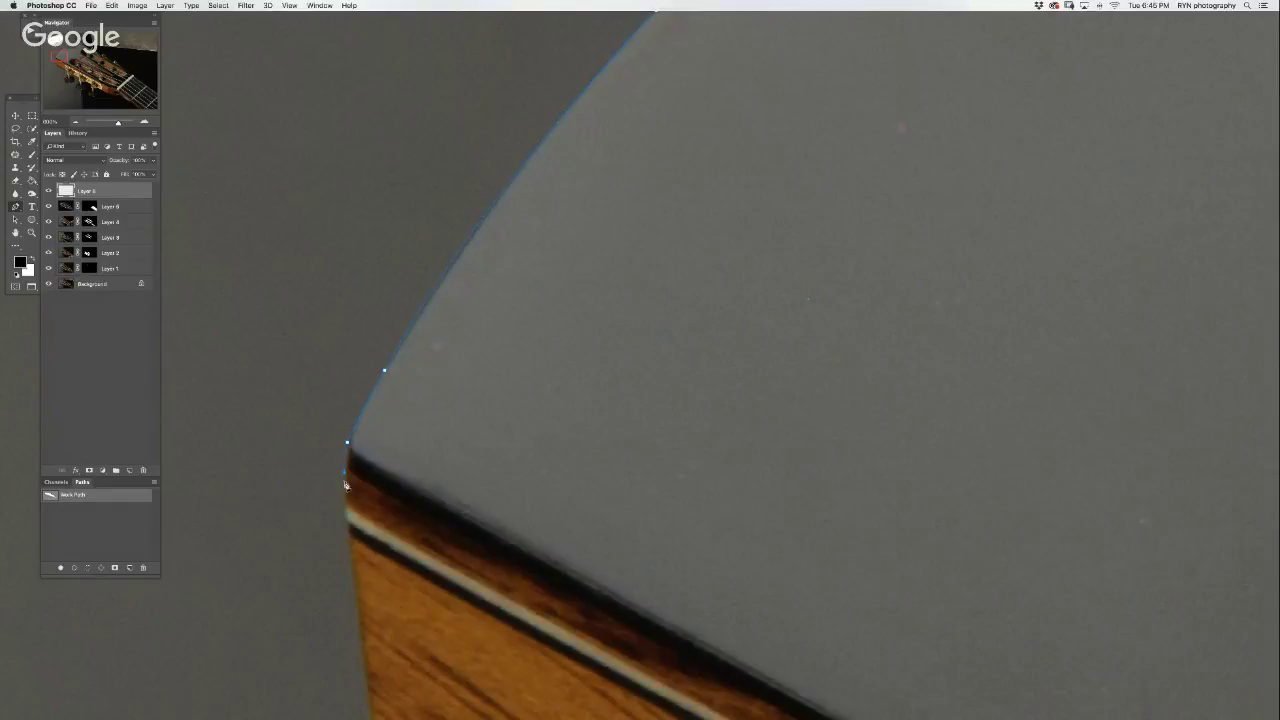
left_click(346, 512)
scroll(360, 600, "down", 4)
scroll(391, 496, "down", 1)
left_click(387, 498)
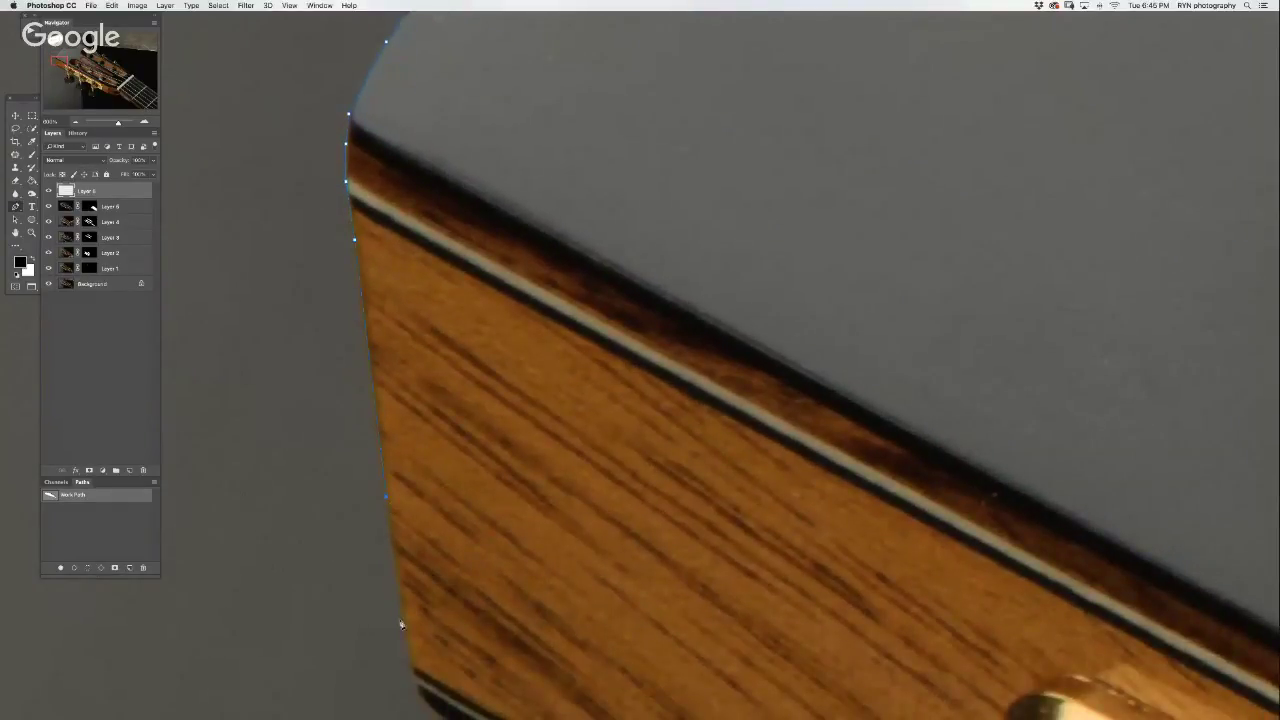
left_click(409, 648)
scroll(412, 660, "down", 4)
scroll(390, 330, "down", 1)
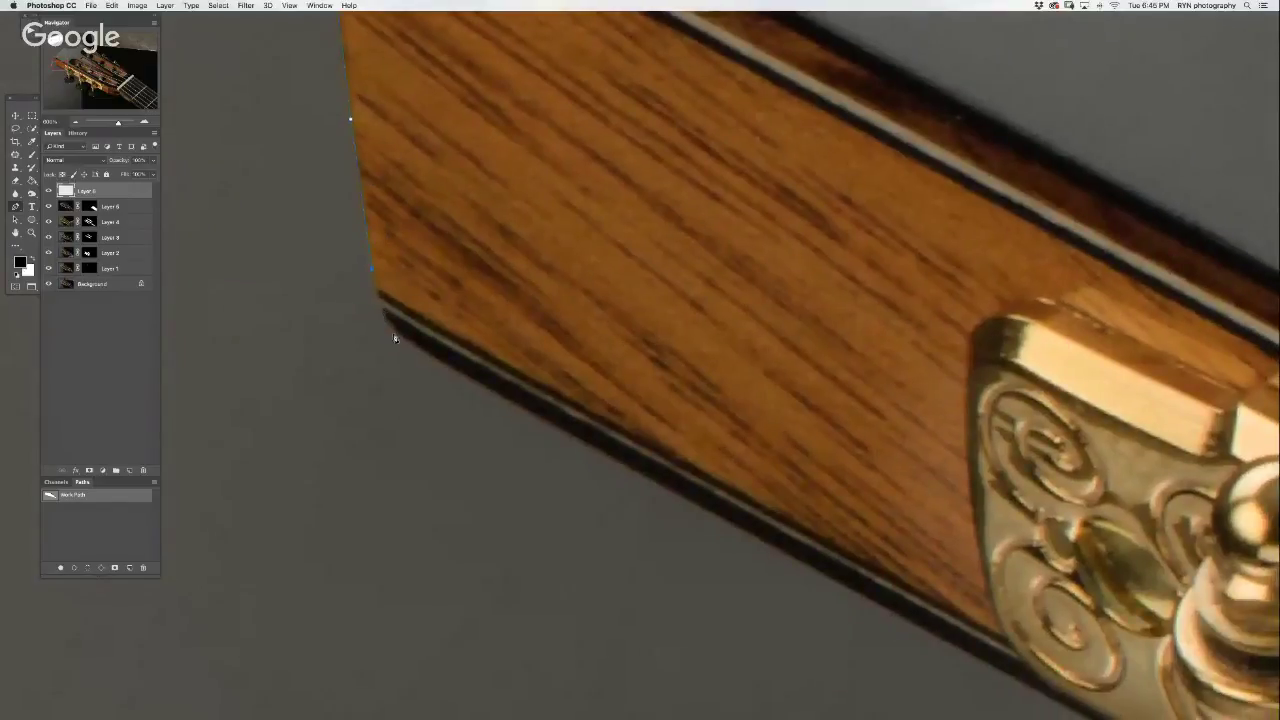
- Trace the wooden edge to the tuner, undoing and re-placing one misplaced curved anchor
left_click(384, 319)
left_click_drag(750, 535, 904, 601)
key("ctrl+z")
mouse_move(787, 562)
left_mouse_down()
mouse_move(895, 614)
mouse_move(509, 337)
left_mouse_up()
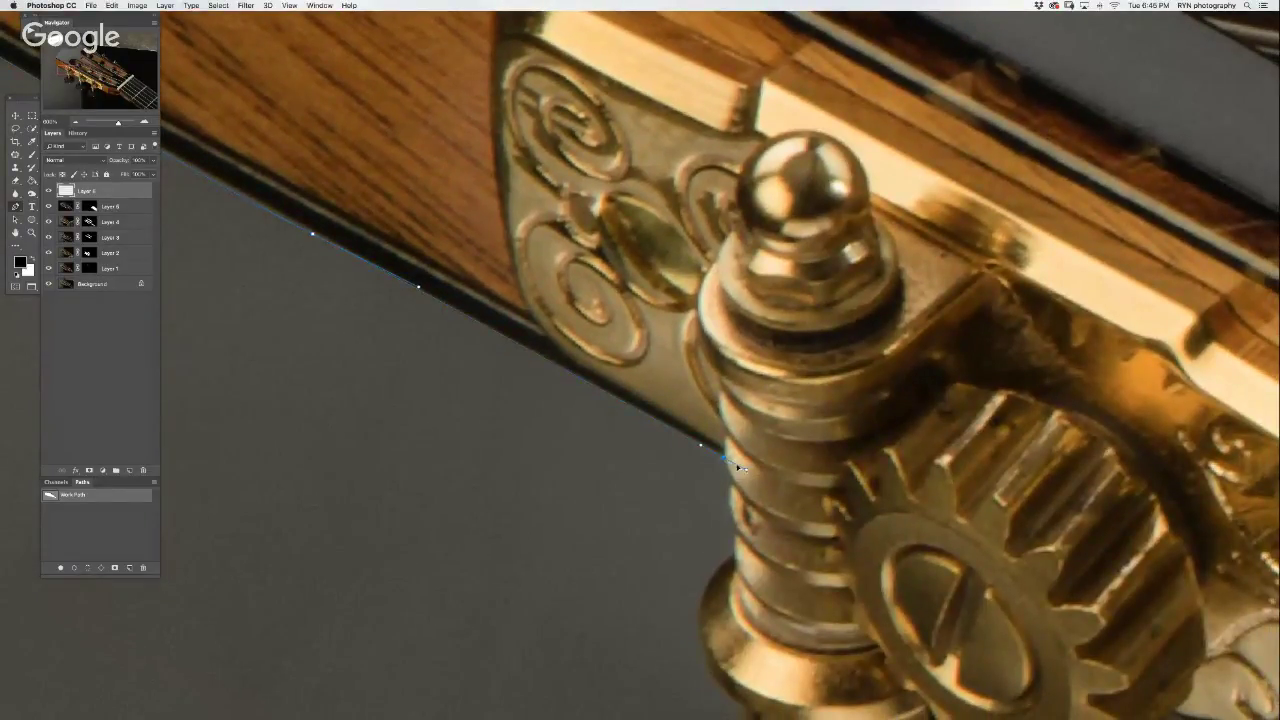
left_click(725, 460)
left_click_drag(726, 523, 731, 526)
mouse_move(731, 562)
left_mouse_down()
mouse_move(576, 255)
mouse_move(573, 288)
left_mouse_up()
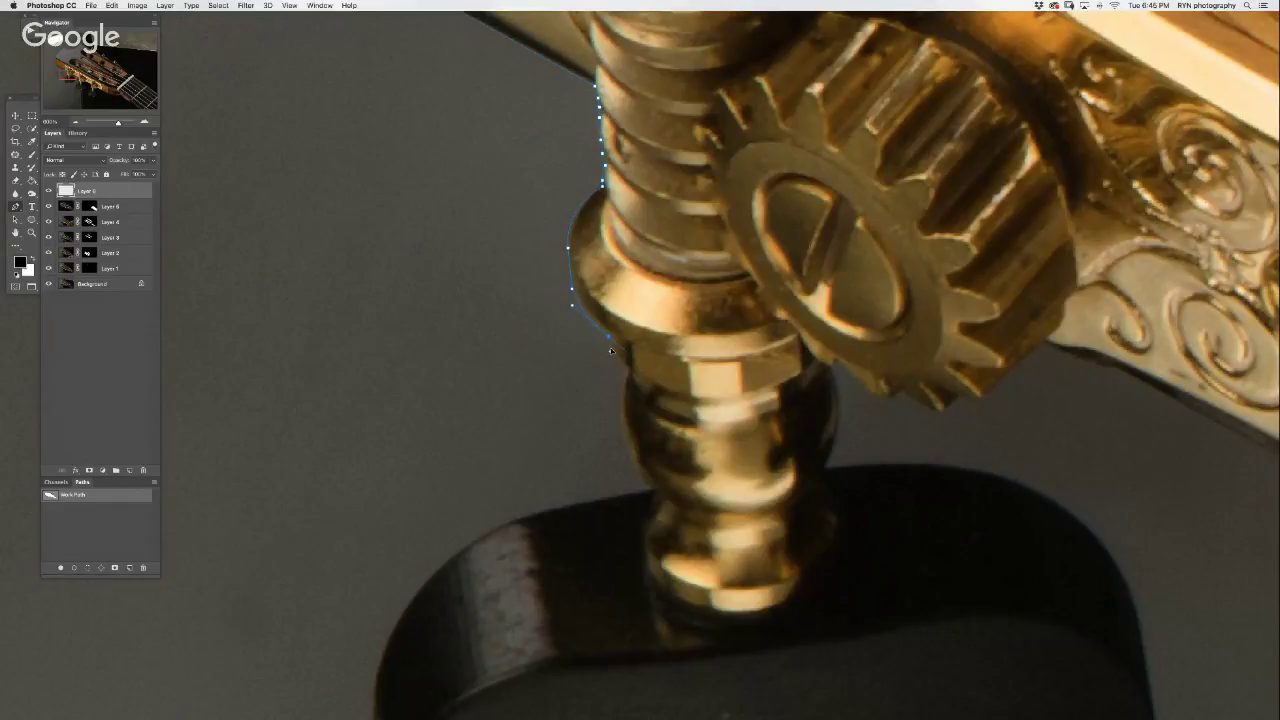
- Extend the path down the peg and around the dark button's top and rounded side
left_click(625, 371)
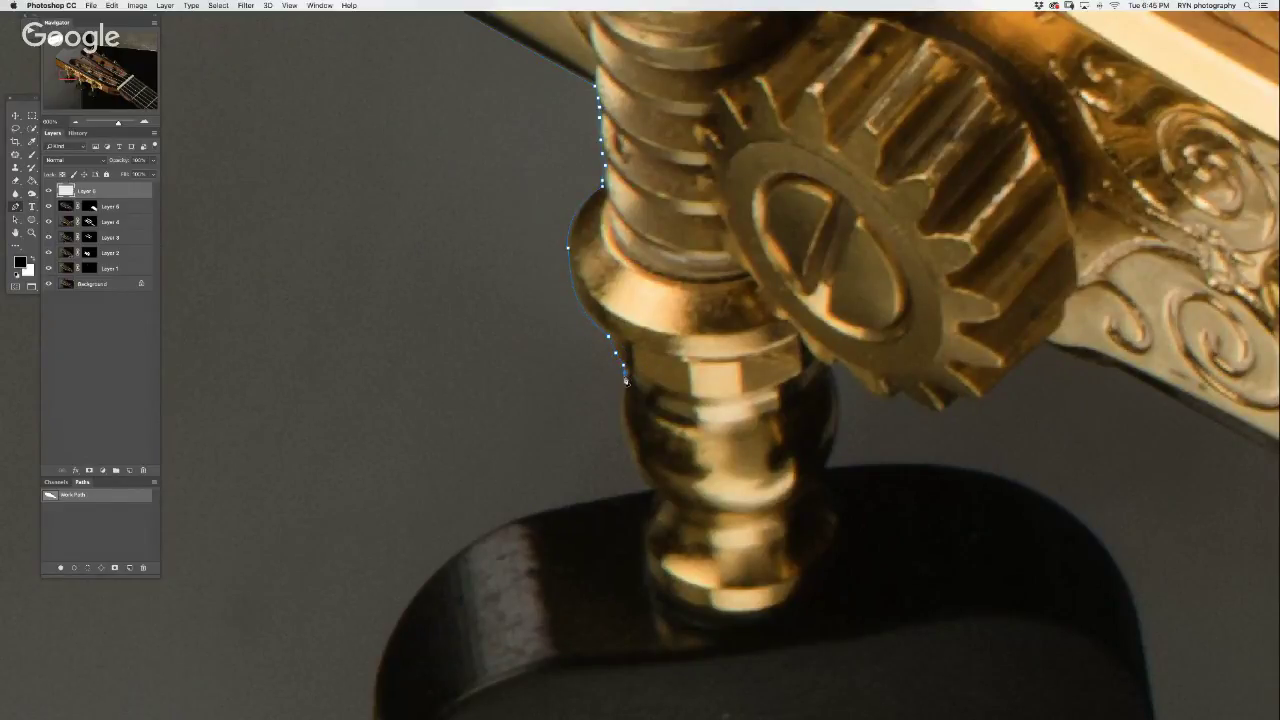
left_click(628, 459)
mouse_move(618, 496)
left_mouse_down()
mouse_move(750, 244)
mouse_move(645, 272)
mouse_move(669, 180)
left_mouse_up()
left_click_drag(620, 290, 608, 364)
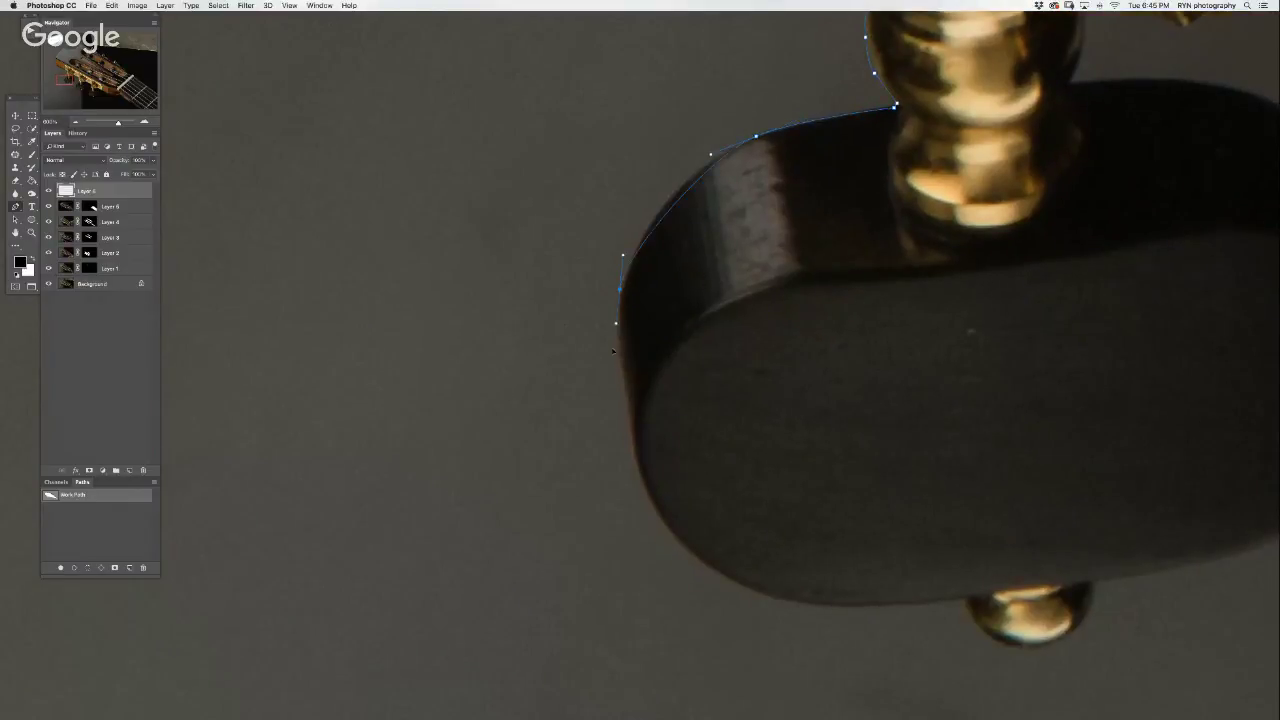
mouse_move(648, 493)
left_mouse_down()
mouse_move(671, 542)
mouse_move(567, 390)
mouse_move(706, 359)
left_mouse_up()
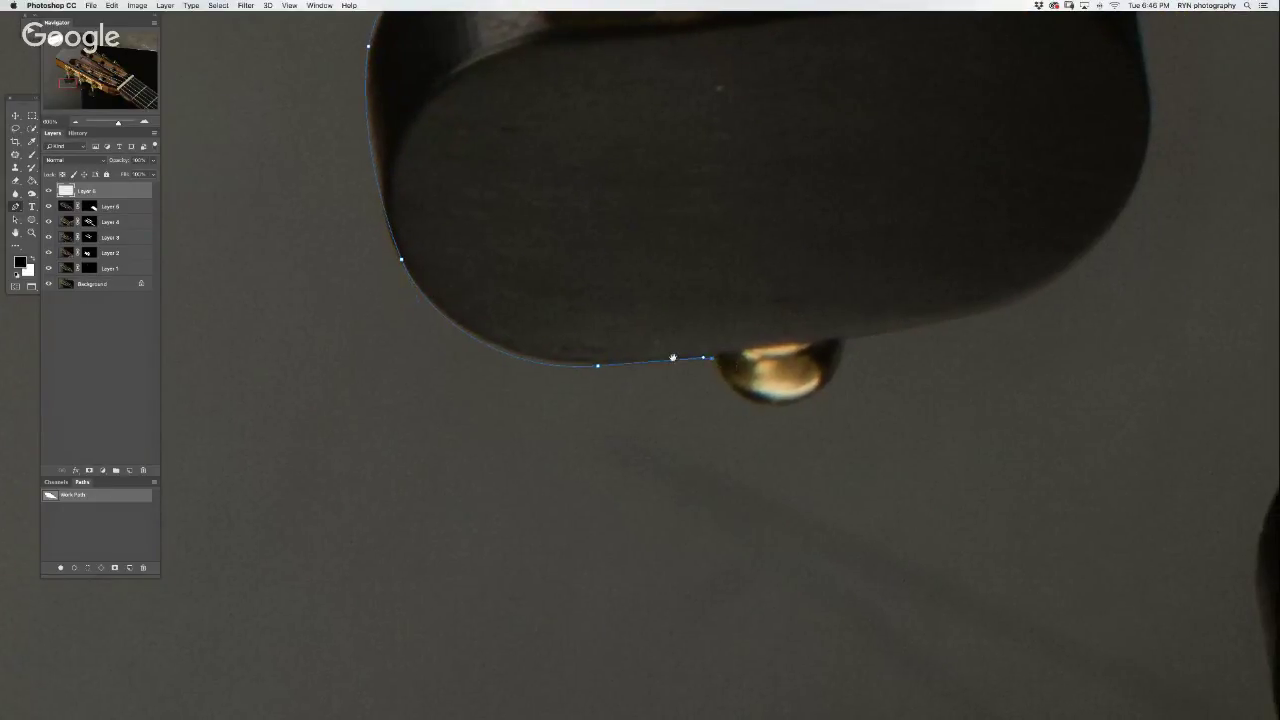
- Curve the path along the drop's edge and up the button's far side
scroll(716, 362, "right", 5)
left_click_drag(516, 405, 591, 365)
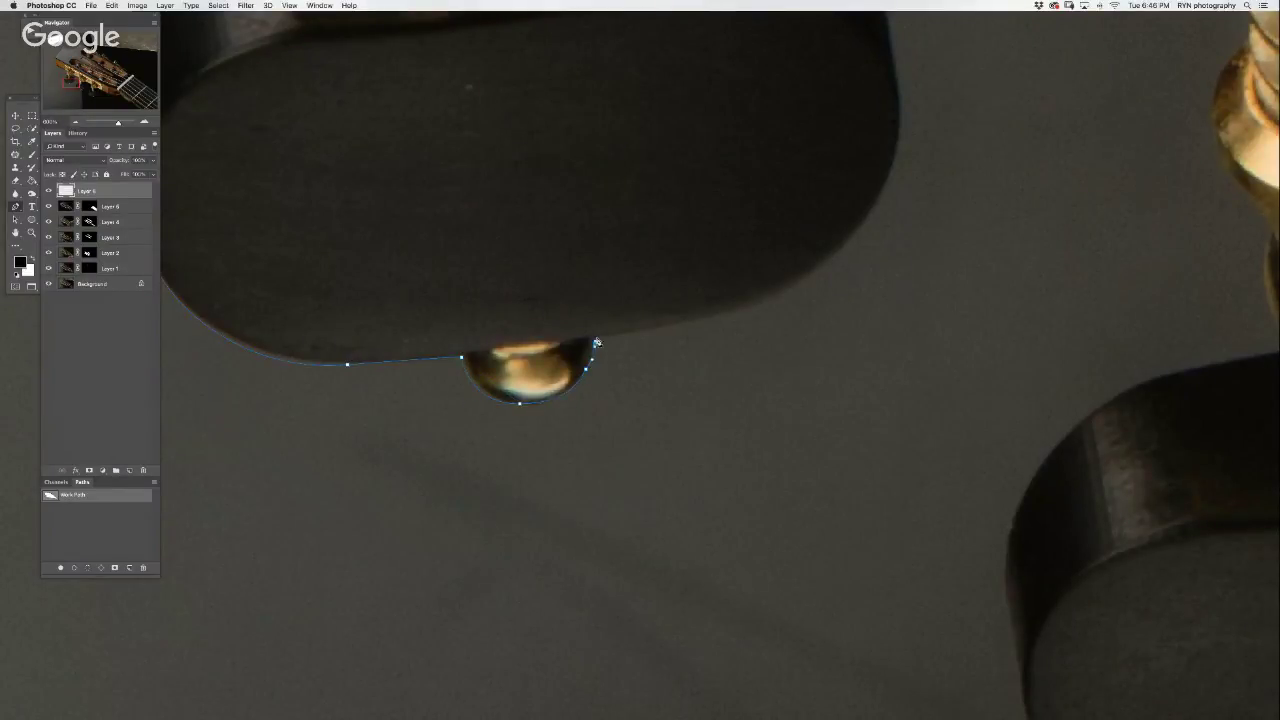
scroll(600, 380, "right", 5)
scroll(600, 380, "up", 2)
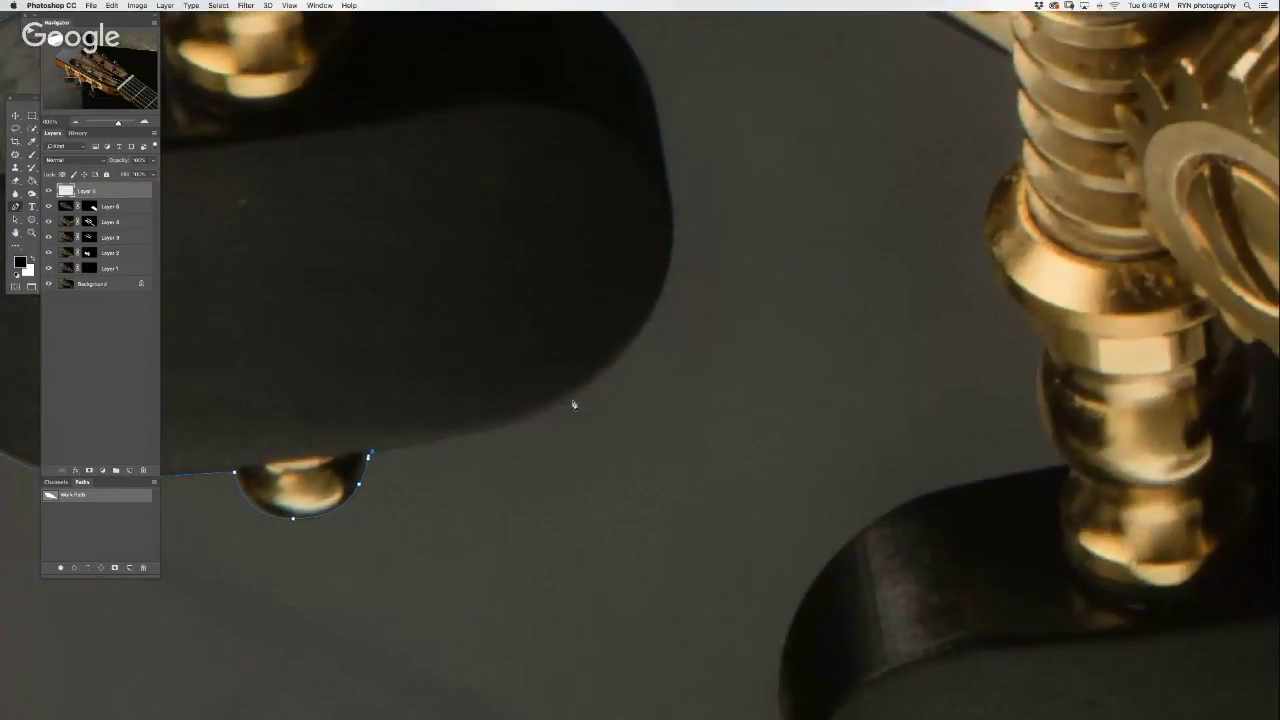
left_click_drag(556, 406, 618, 376)
mouse_move(663, 288)
left_mouse_down()
mouse_move(689, 237)
mouse_move(675, 248)
mouse_move(681, 475)
left_mouse_up()
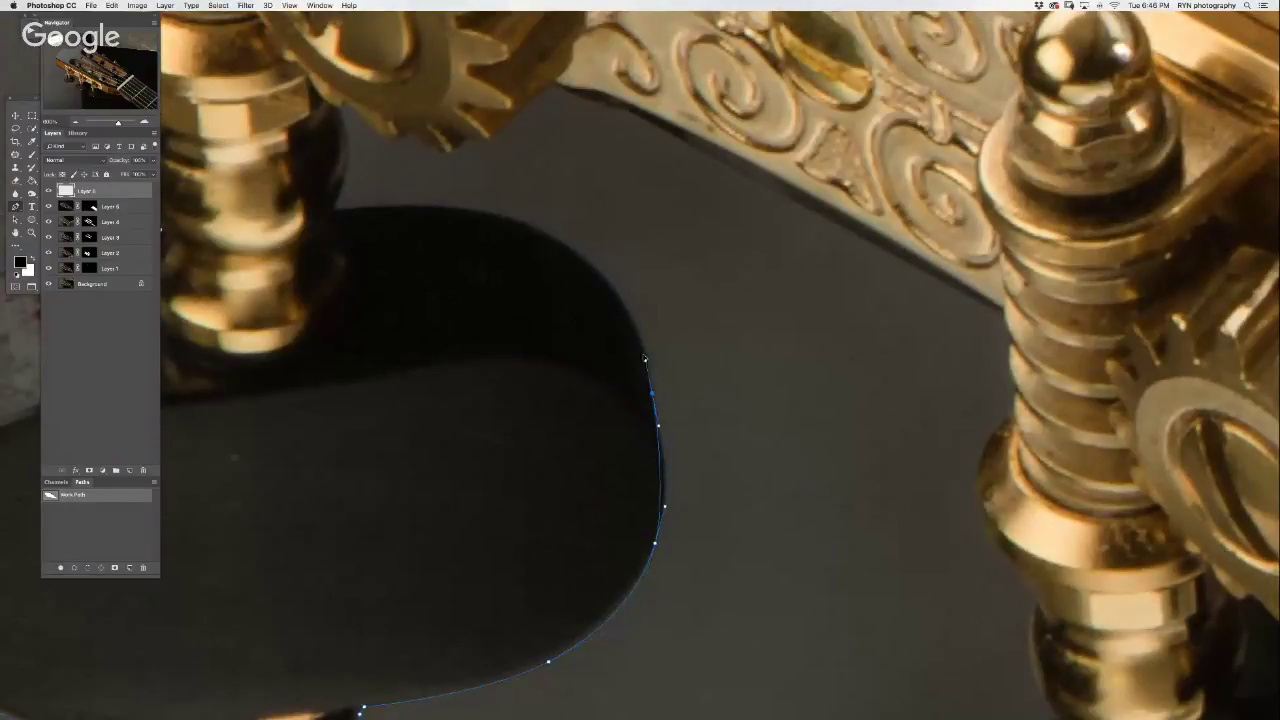
scroll(640, 335, "up", 1)
mouse_move(642, 341)
left_mouse_down()
mouse_move(490, 323)
mouse_move(459, 237)
left_mouse_up()
- Trace anchors up the peg post and along the gear's lower toothed edge
left_click(459, 216)
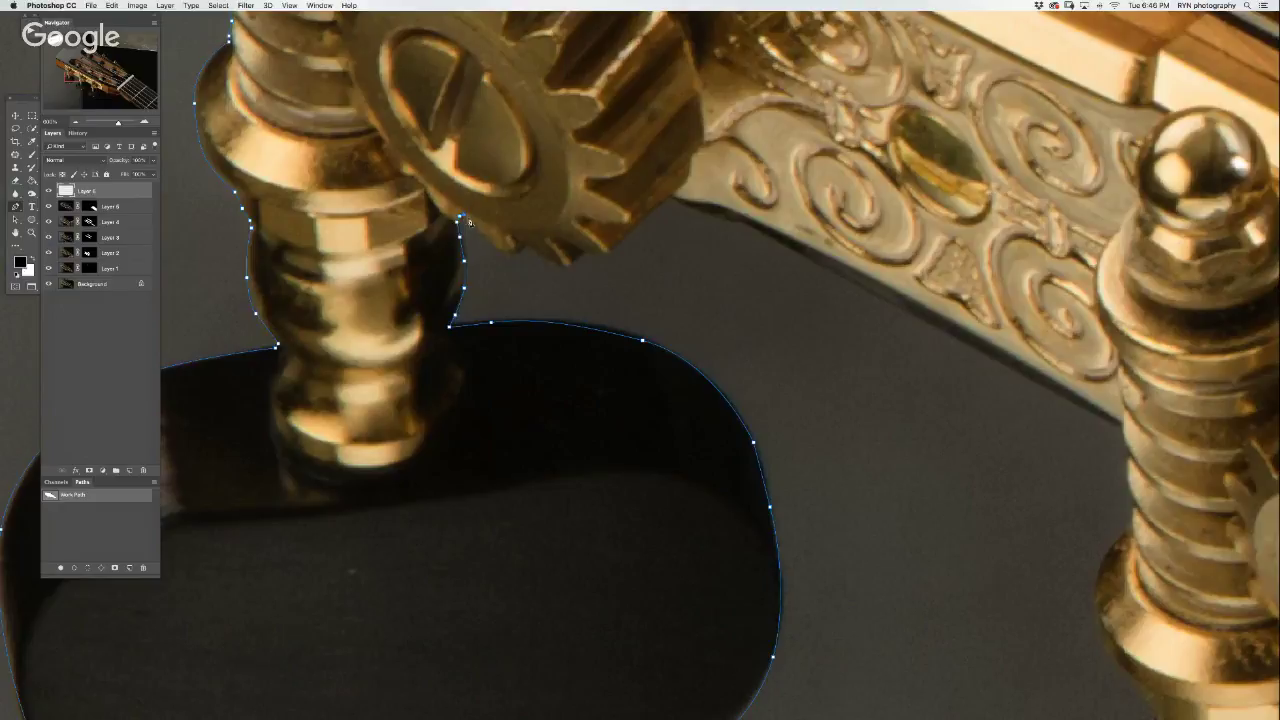
left_click(504, 254)
left_click(518, 251)
left_click(526, 245)
left_click(545, 258)
left_click(573, 264)
left_click(587, 253)
left_click(600, 253)
left_click(612, 250)
left_click(668, 199)
- Follow the brass gear plate's lower edge with a straight run to the next peg
left_click_drag(669, 202, 367, 245)
left_click(371, 242)
left_click(399, 253)
left_click(419, 257)
left_click(428, 258)
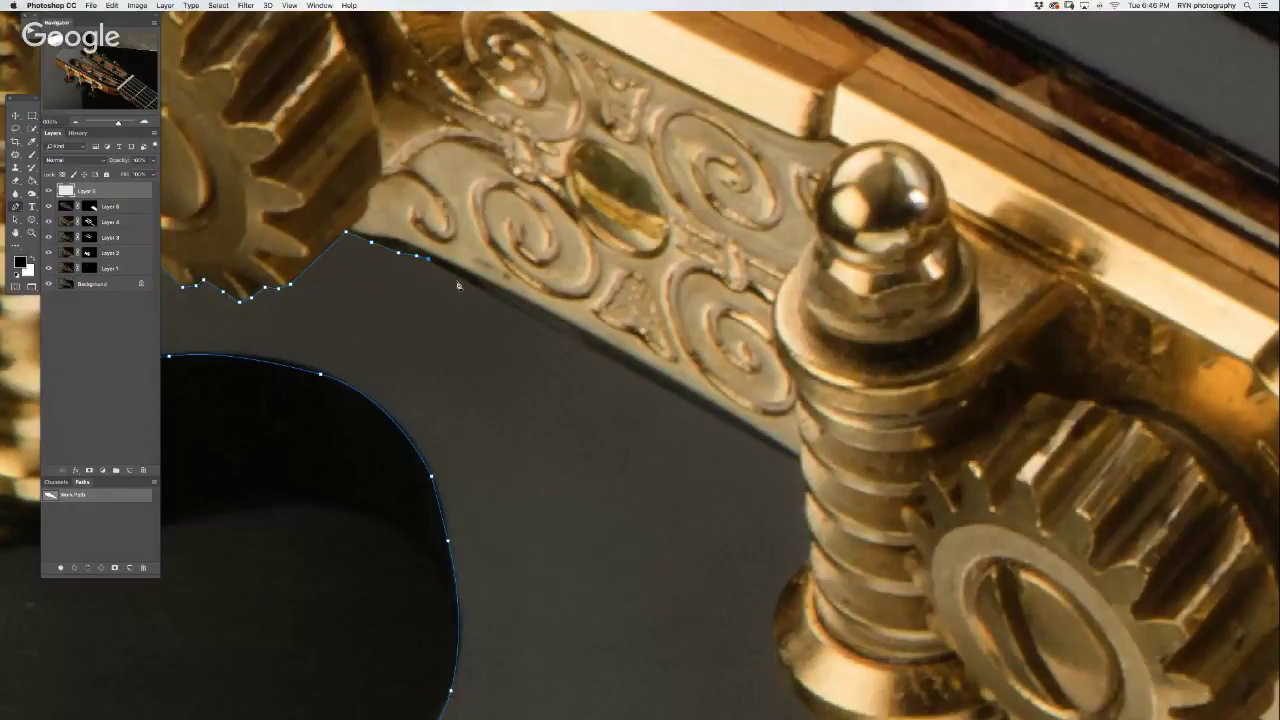
left_click(796, 461)
- Add smooth anchors down the next tuning peg's edge to its lower section
left_click_drag(797, 483, 416, 311)
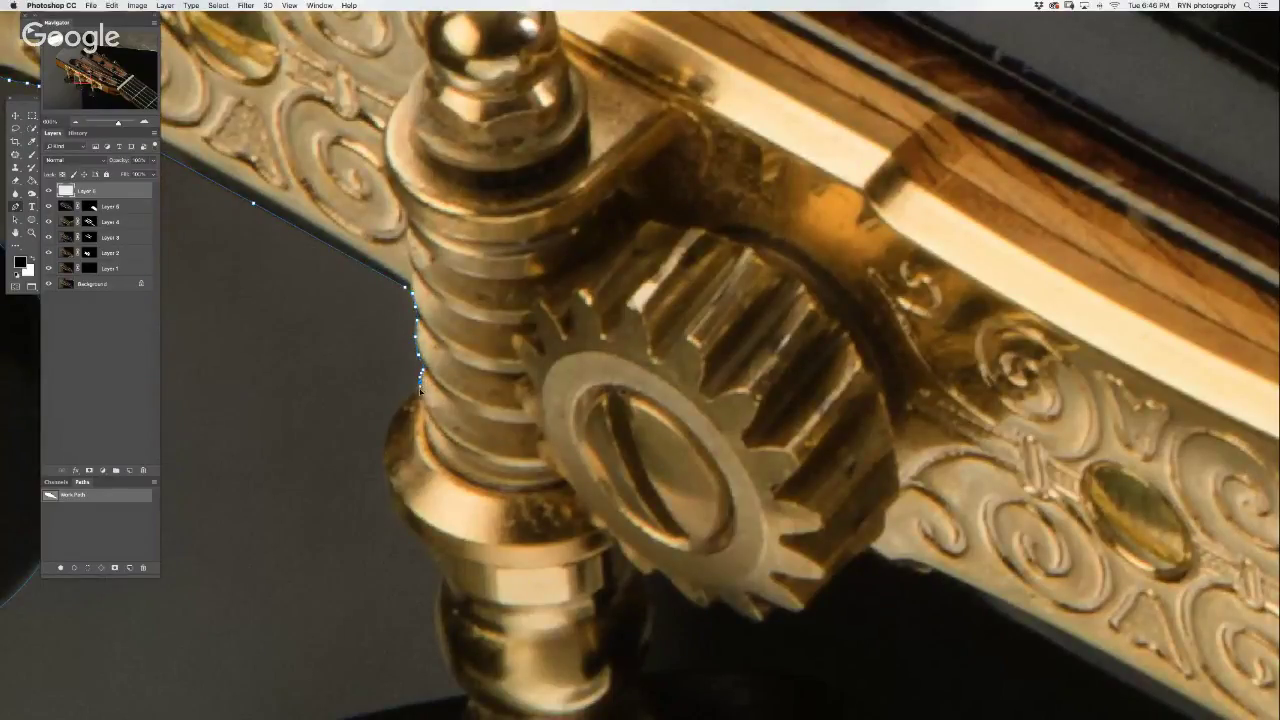
left_click_drag(386, 439, 382, 479)
left_click_drag(409, 529, 441, 586)
scroll(441, 590, "down", 1)
scroll(445, 450, "down", 4)
mouse_move(450, 311)
left_mouse_down()
mouse_move(480, 364)
mouse_move(842, 198)
left_mouse_up()
- Curve the path over the dark button's top, down its side and along its bottom
mouse_move(400, 450)
left_mouse_down()
mouse_move(617, 306)
mouse_move(578, 370)
mouse_move(563, 443)
left_mouse_up()
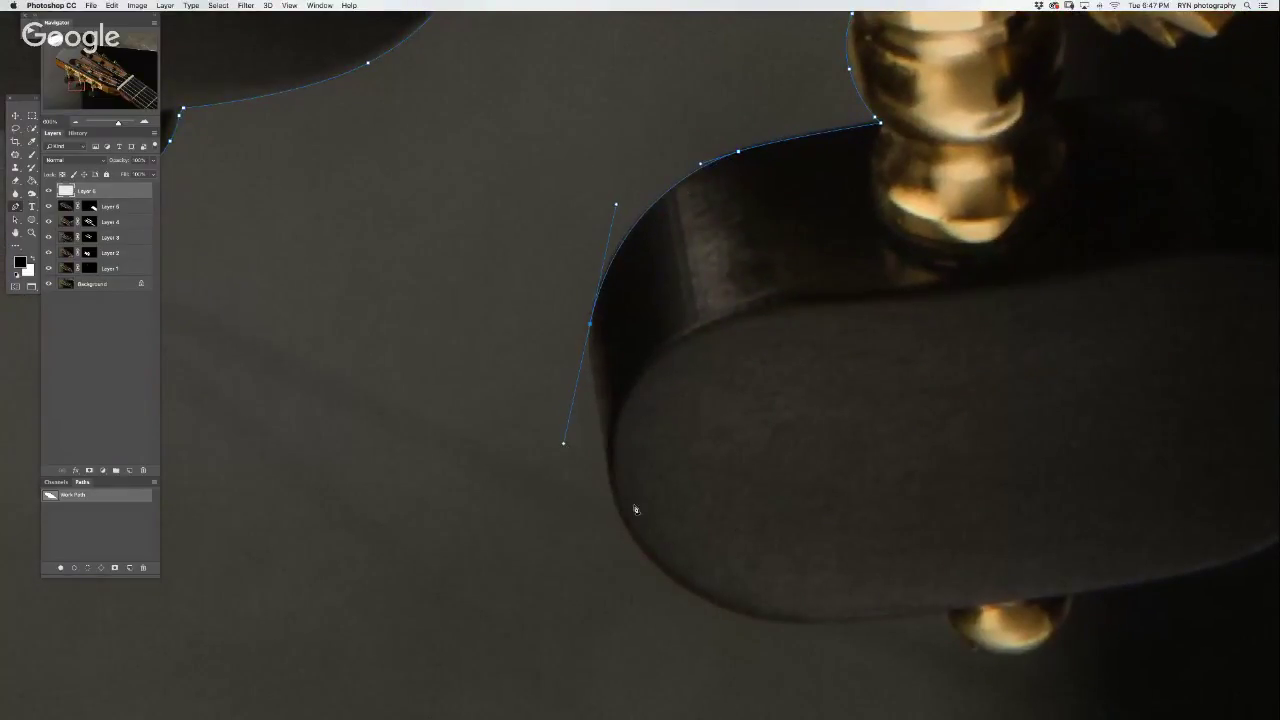
left_click_drag(626, 529, 633, 540)
left_click_drag(563, 443, 585, 428)
left_click_drag(720, 466, 509, 199)
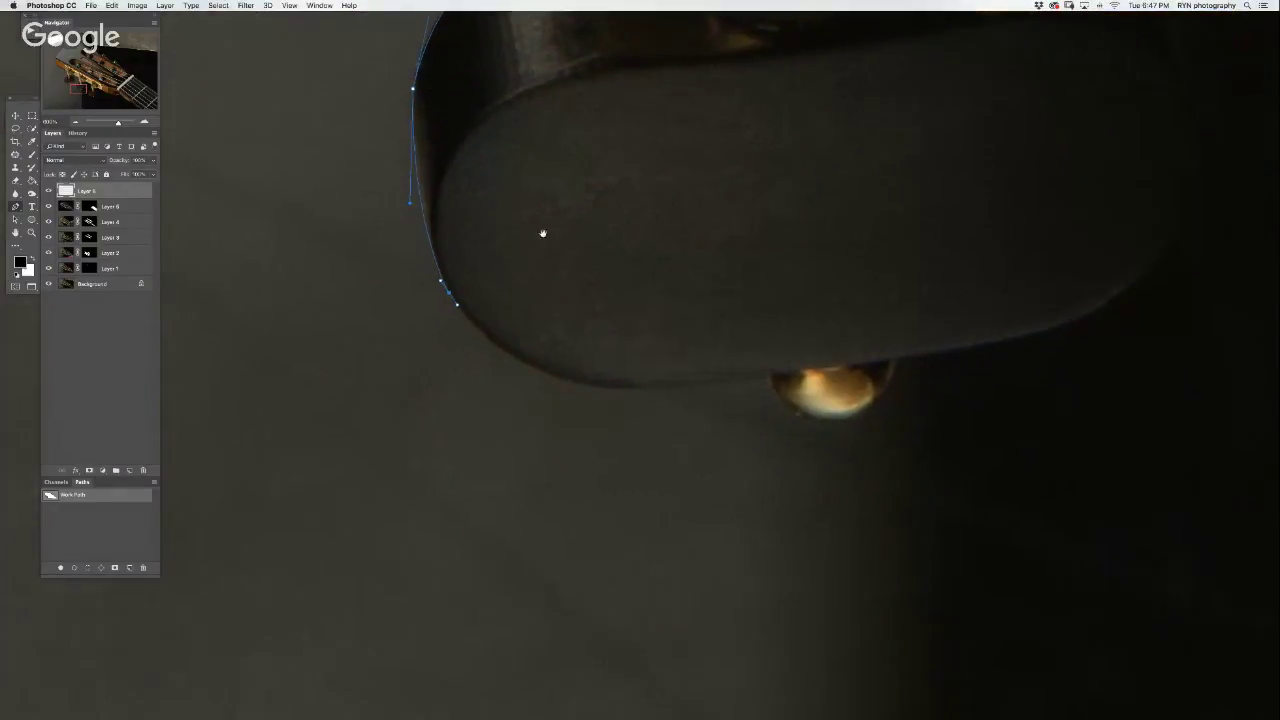
left_click_drag(577, 370, 681, 372)
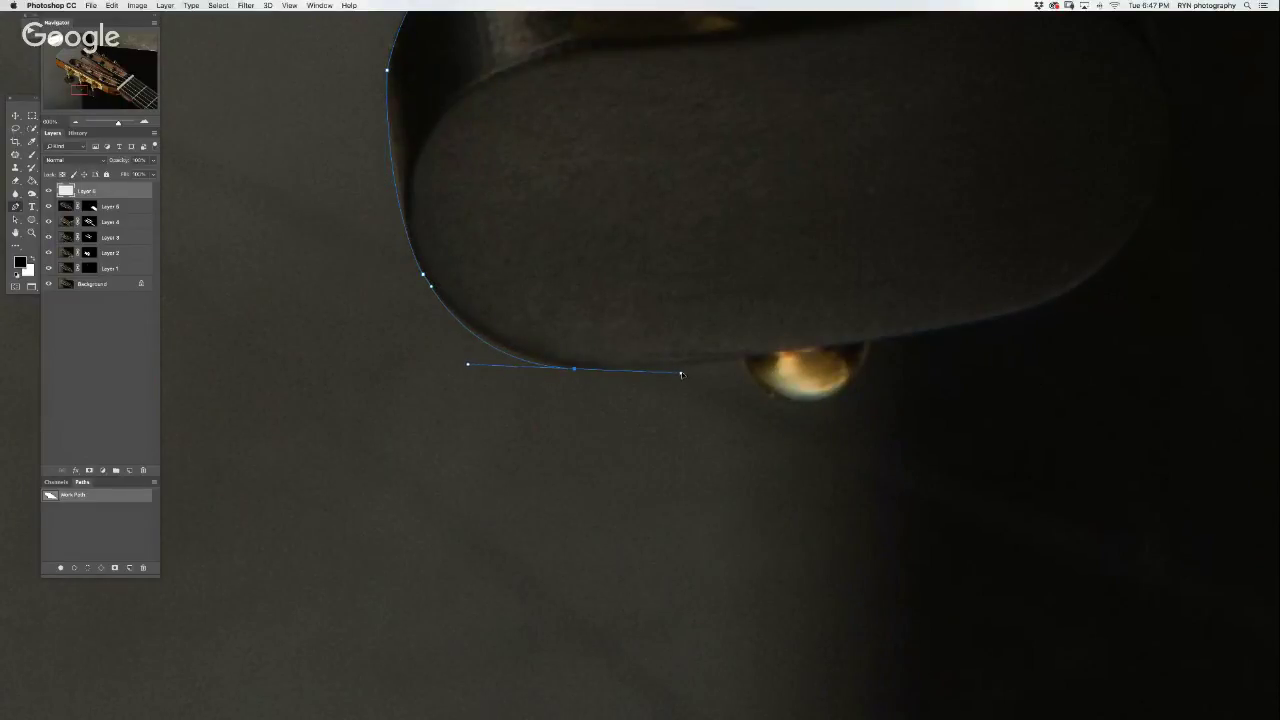
left_click(746, 362)
- Wrap the path around the brass drop and curve it up the button's far side toward the peg post
scroll(543, 337, "right", 5)
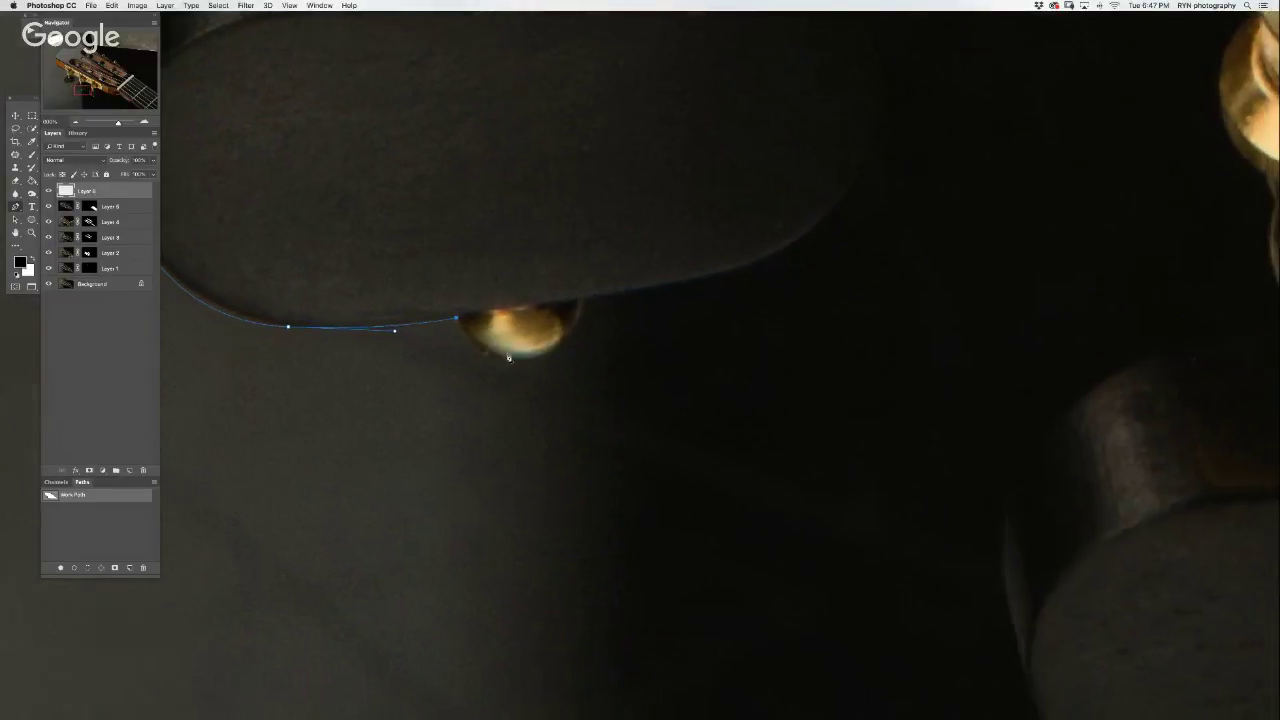
left_click_drag(513, 361, 564, 357)
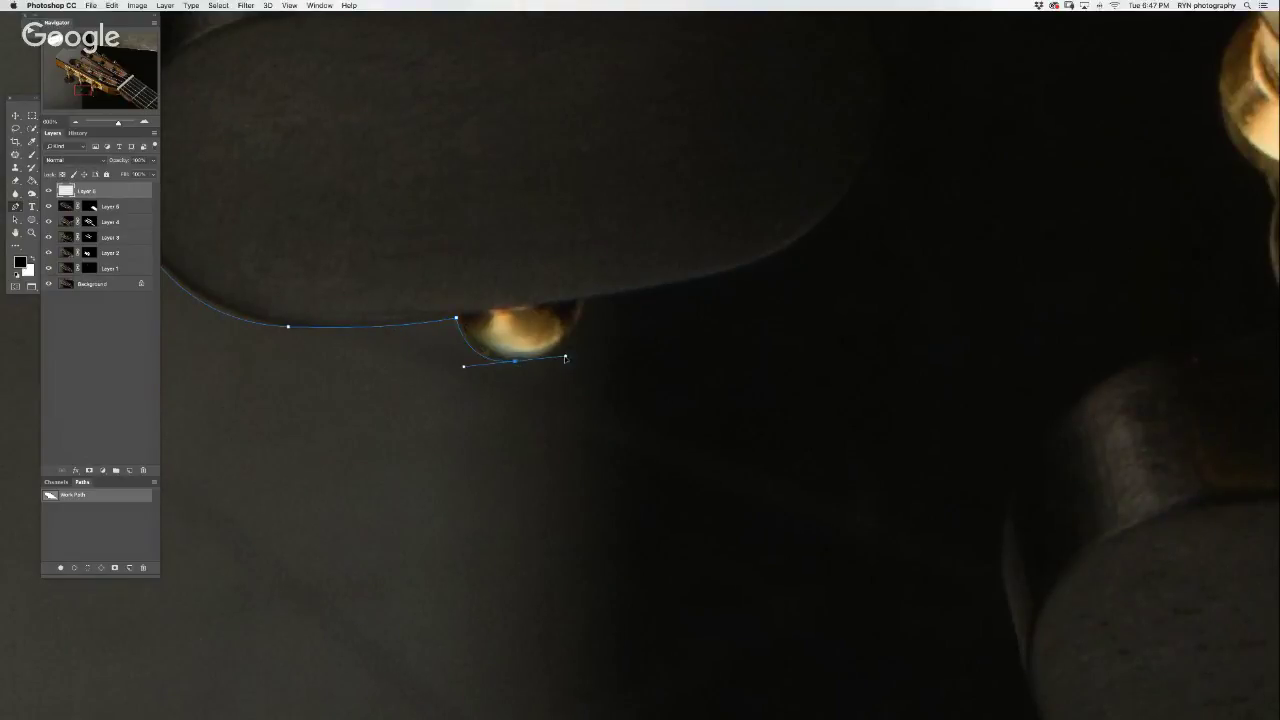
left_click(586, 301)
scroll(587, 302, "right", 4)
scroll(587, 302, "up", 2)
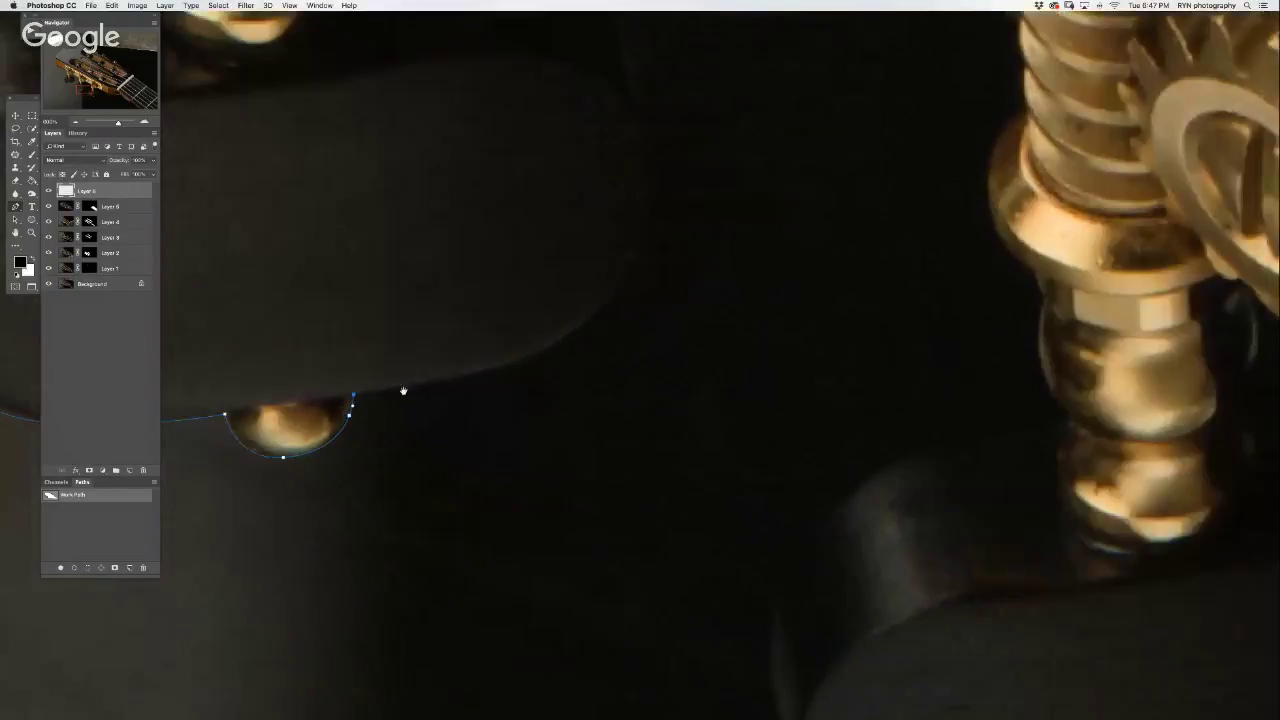
left_click(536, 350)
left_click_drag(557, 346, 597, 321)
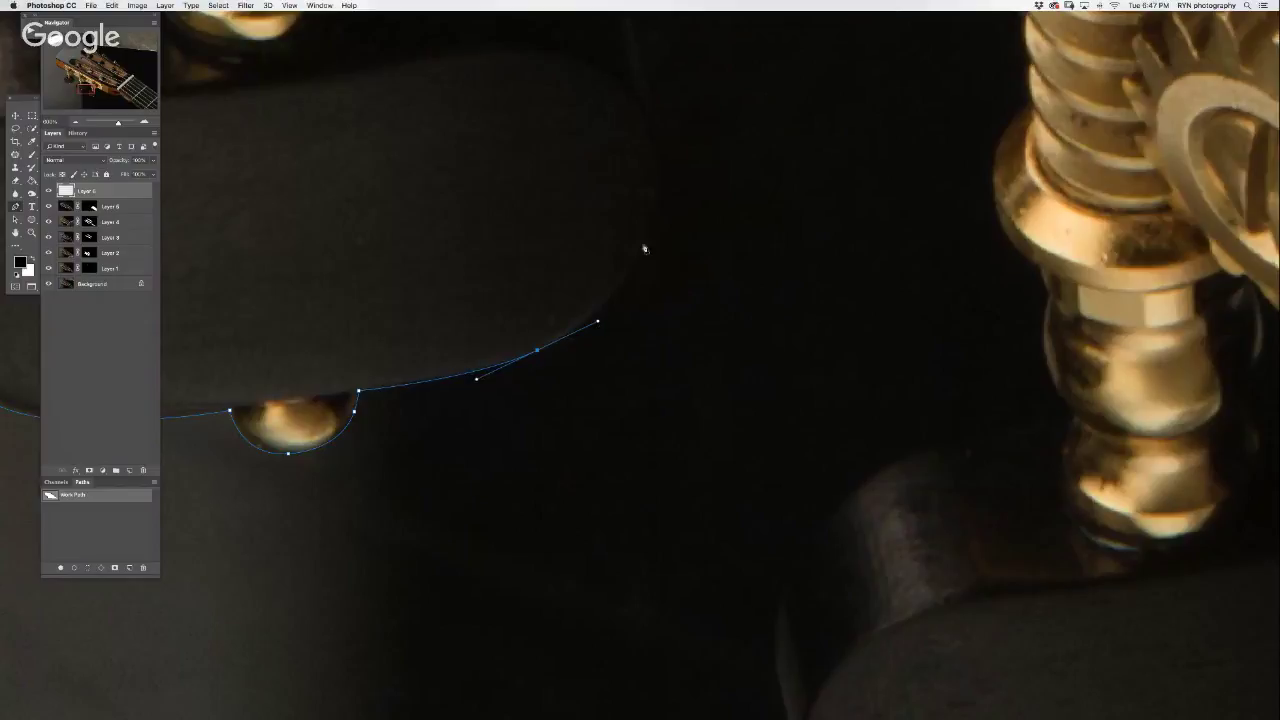
left_click_drag(658, 218, 677, 158)
scroll(700, 300, "up", 5)
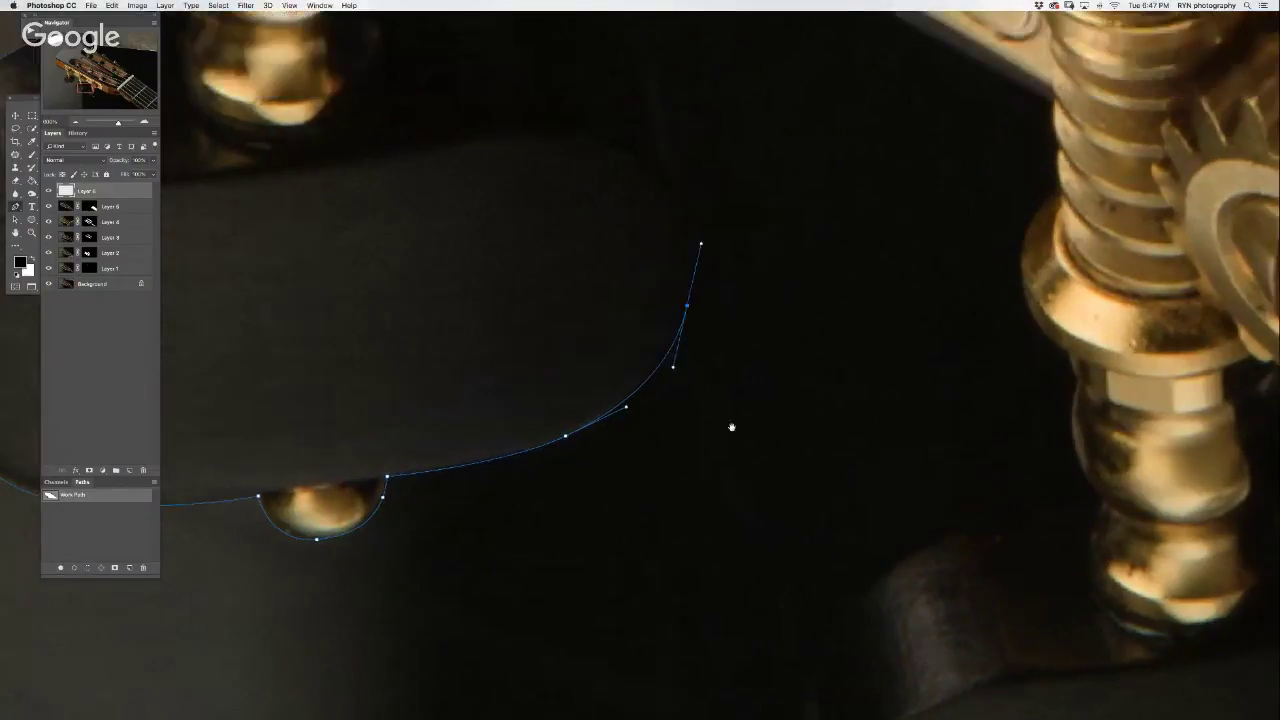
left_click_drag(691, 386, 675, 311)
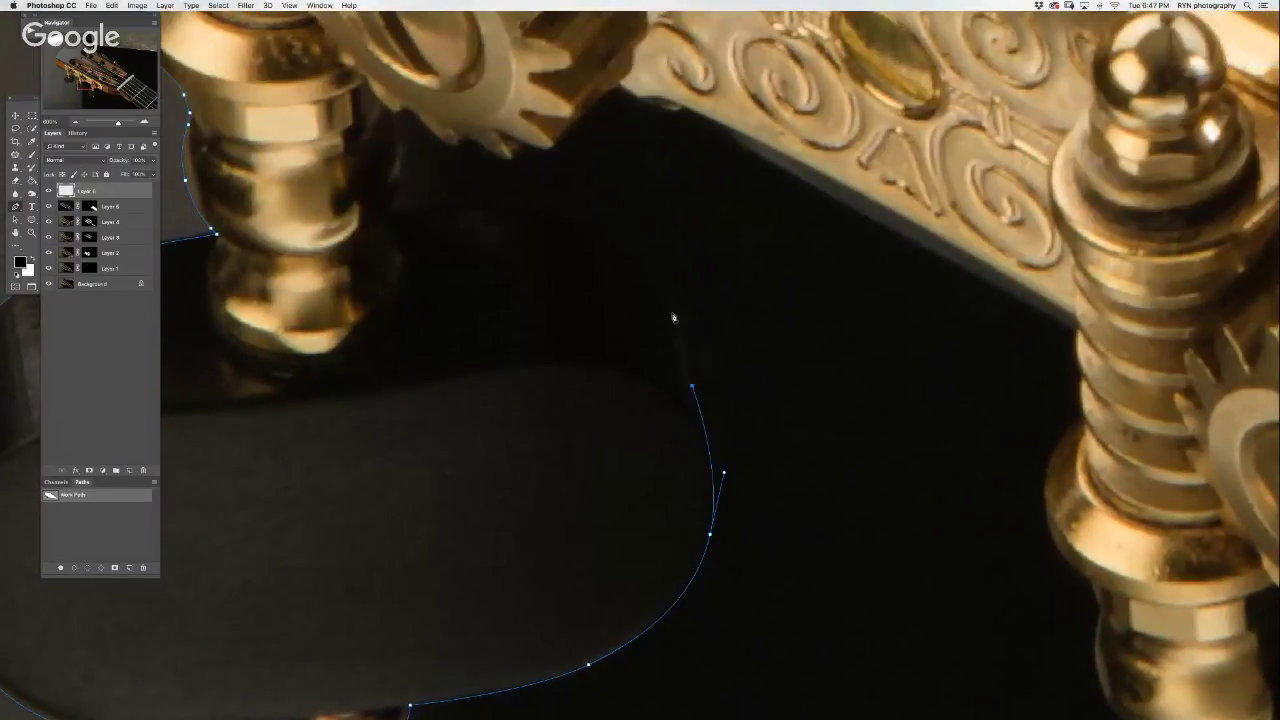
- Curve the path across the dark gap and up the peg post, then anchor along the gear's toothed edge
left_click_drag(570, 218, 508, 211)
left_click_drag(390, 211, 405, 162)
left_click(400, 115)
left_click(418, 117)
left_click(432, 133)
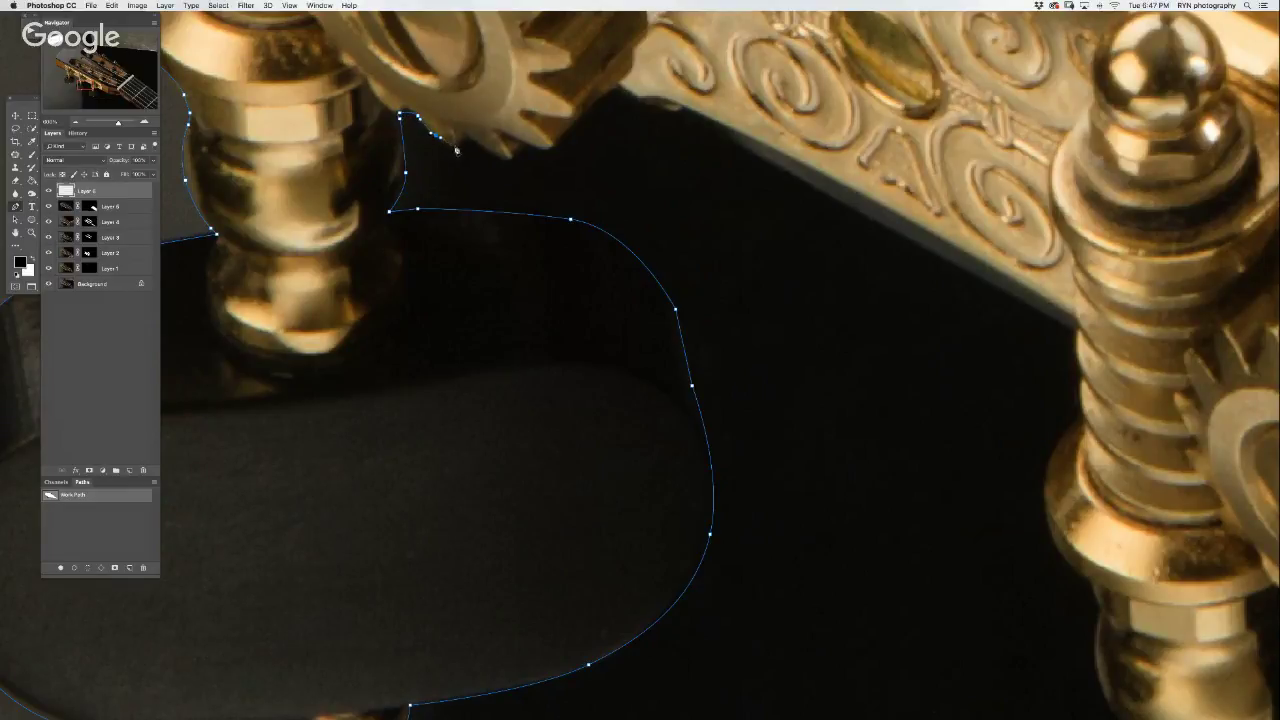
left_click(455, 145)
left_click(467, 137)
left_click(497, 157)
left_click(513, 157)
- Continue placing path anchors along the rest of the gear's toothed edge
left_click_drag(560, 263, 404, 323)
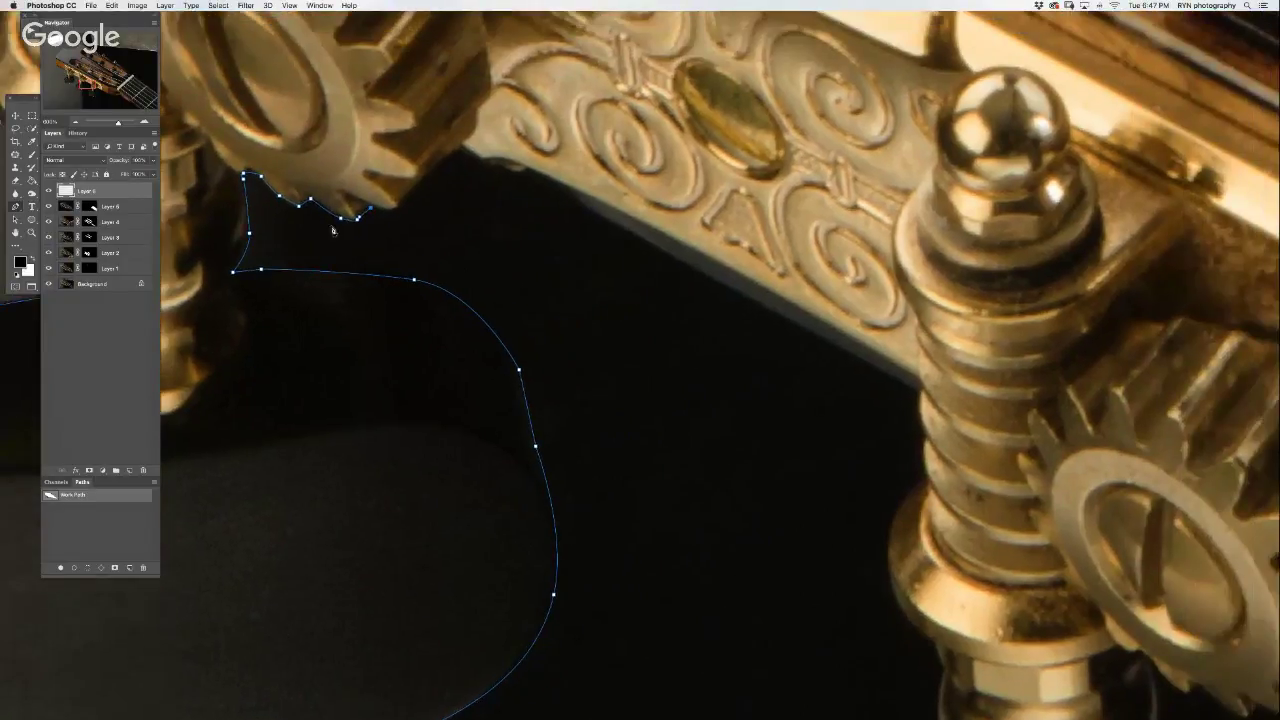
left_click(379, 208)
left_click(392, 208)
left_click(409, 191)
left_click(451, 160)
left_click(463, 150)
- Trace the path along the metal plate's edge to its corner and on toward the next peg
left_click(483, 165)
left_click(497, 164)
left_click(518, 172)
left_click(544, 176)
left_click(571, 191)
left_click(589, 211)
left_click(921, 392)
- Extend the path down the next tuning peg's post and curve it around the collar
left_click_drag(887, 402, 376, 182)
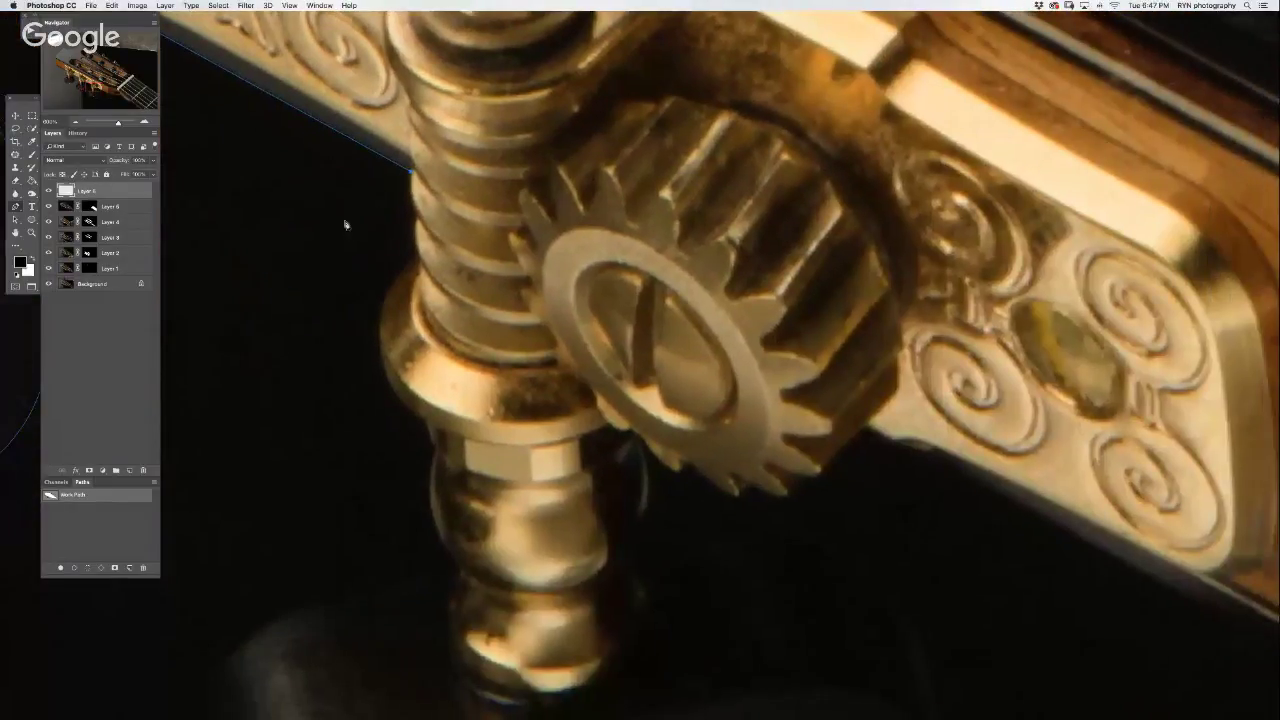
left_click(411, 198)
left_click(415, 234)
scroll(416, 262, "down", 2)
scroll(416, 260, "down", 3)
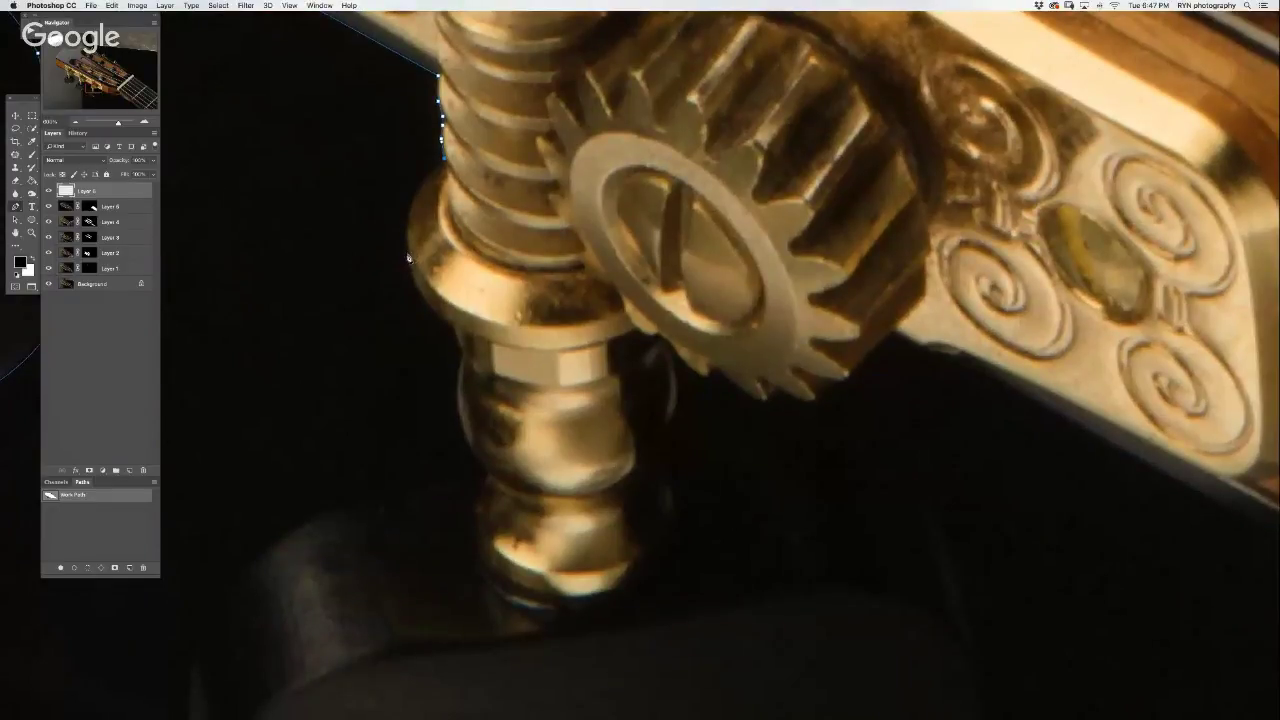
left_click_drag(406, 253, 417, 312)
left_click_drag(445, 323, 459, 357)
scroll(462, 330, "down", 5)
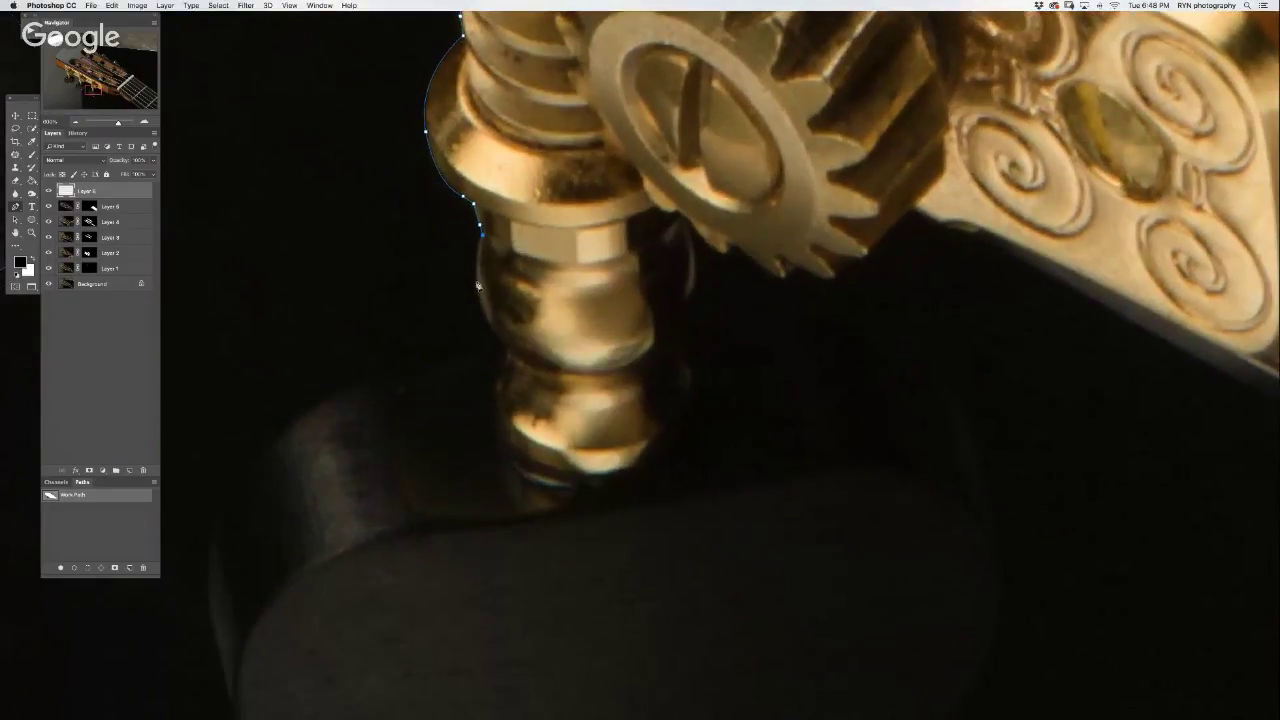
left_click(475, 284)
left_click_drag(477, 293, 478, 308)
- Run the path down the peg shaft and curve it along the button's side and lower edge
scroll(471, 351, "down", 5)
scroll(471, 351, "left", 3)
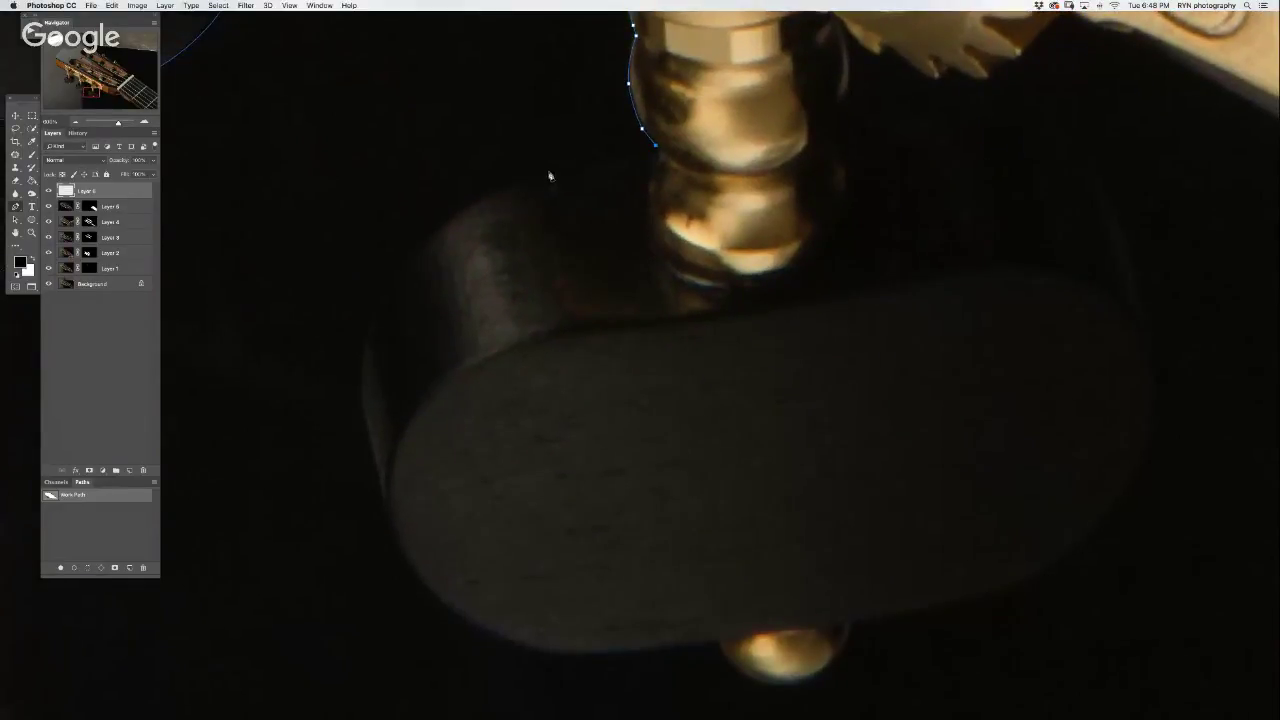
left_click(549, 173)
left_click(365, 346)
mouse_move(365, 346)
left_mouse_down()
mouse_move(320, 498)
mouse_move(350, 456)
mouse_move(358, 191)
left_mouse_up()
left_click(405, 560)
left_click_drag(516, 369, 610, 365)
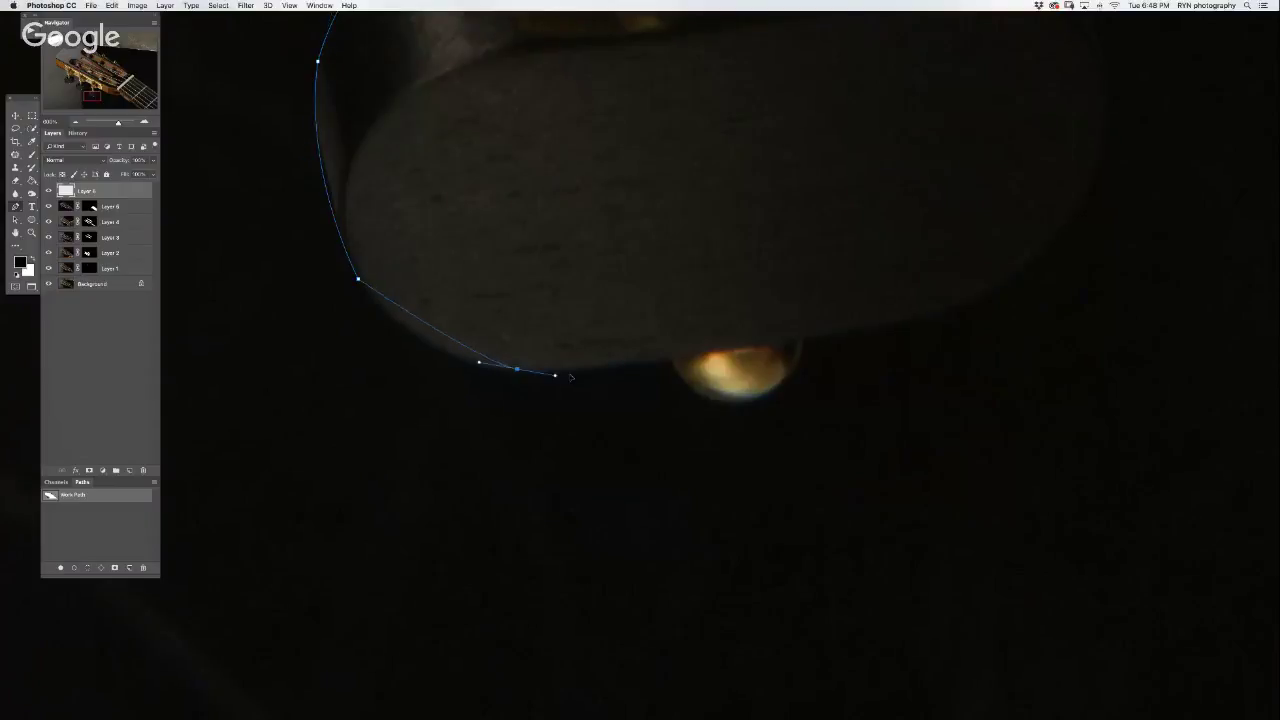
- Curve the path around the end of the tuner button
left_click(669, 361)
mouse_move(729, 409)
left_mouse_down()
mouse_move(459, 415)
mouse_move(505, 408)
mouse_move(535, 348)
left_mouse_up()
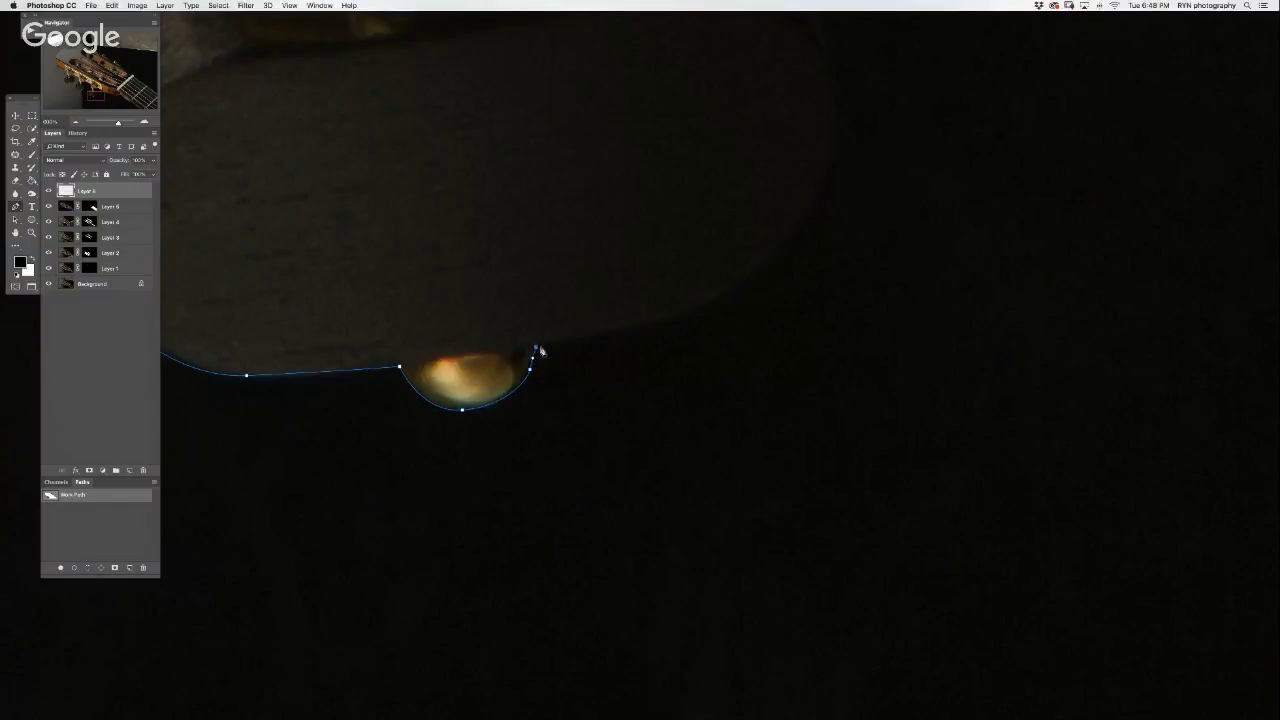
left_click_drag(405, 477, 165, 639)
left_click_drag(520, 434, 579, 371)
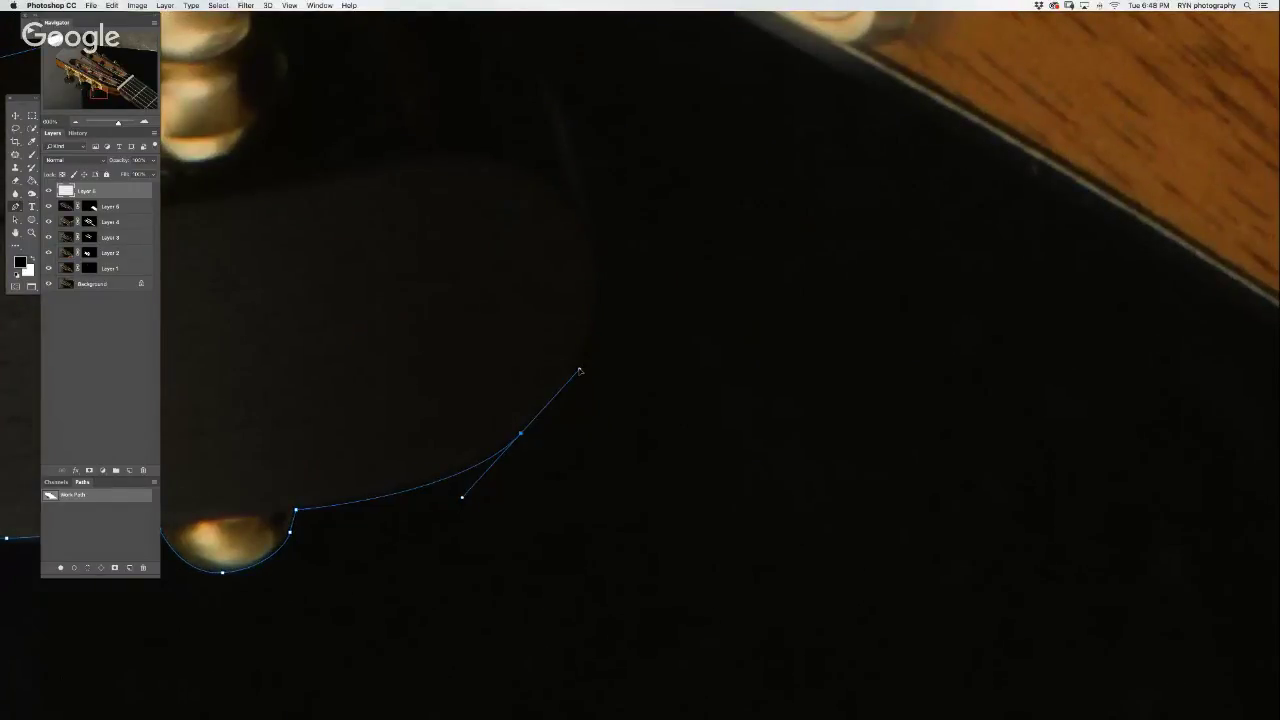
left_click_drag(597, 297, 600, 250)
- Bring the path back up the peg post to the gear
left_click_drag(581, 188, 622, 355)
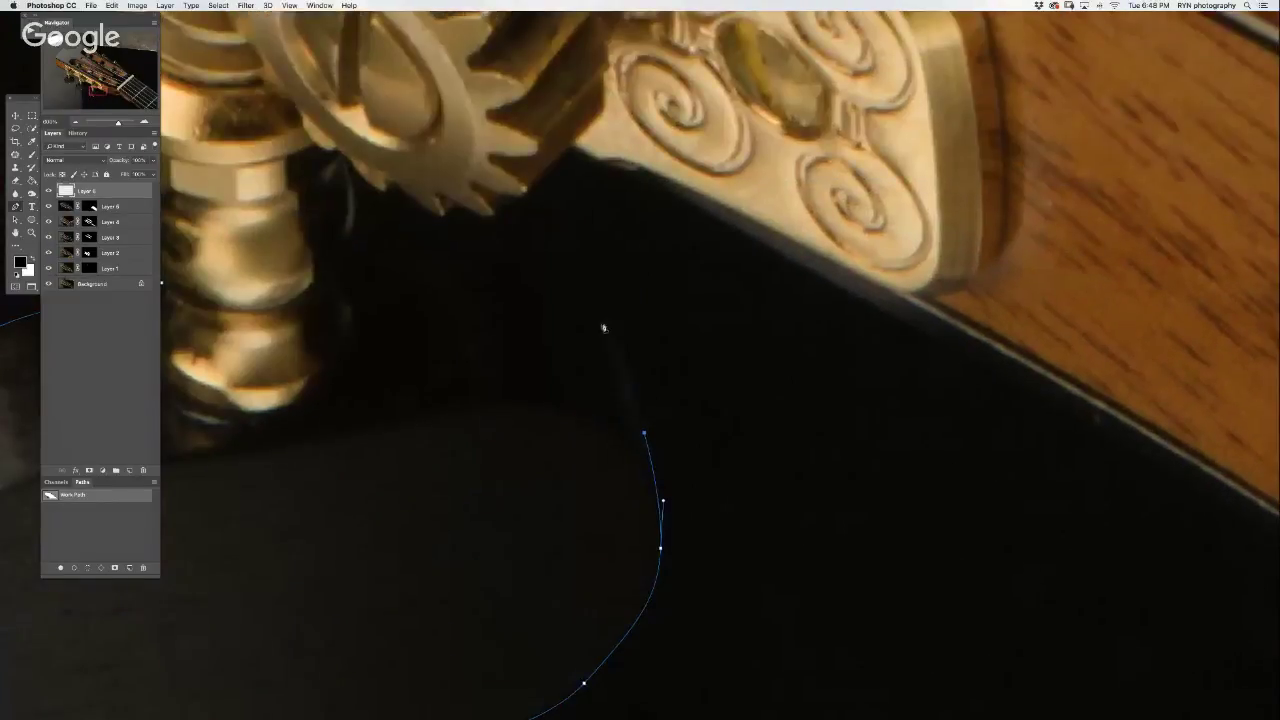
left_click(621, 350)
left_click_drag(557, 289, 500, 264)
left_click(435, 253)
left_click_drag(344, 257, 348, 165)
- Place anchors along each of the gear's teeth
left_click(358, 172)
left_click(370, 186)
left_click(381, 190)
left_click(389, 187)
left_click(396, 183)
left_click(429, 213)
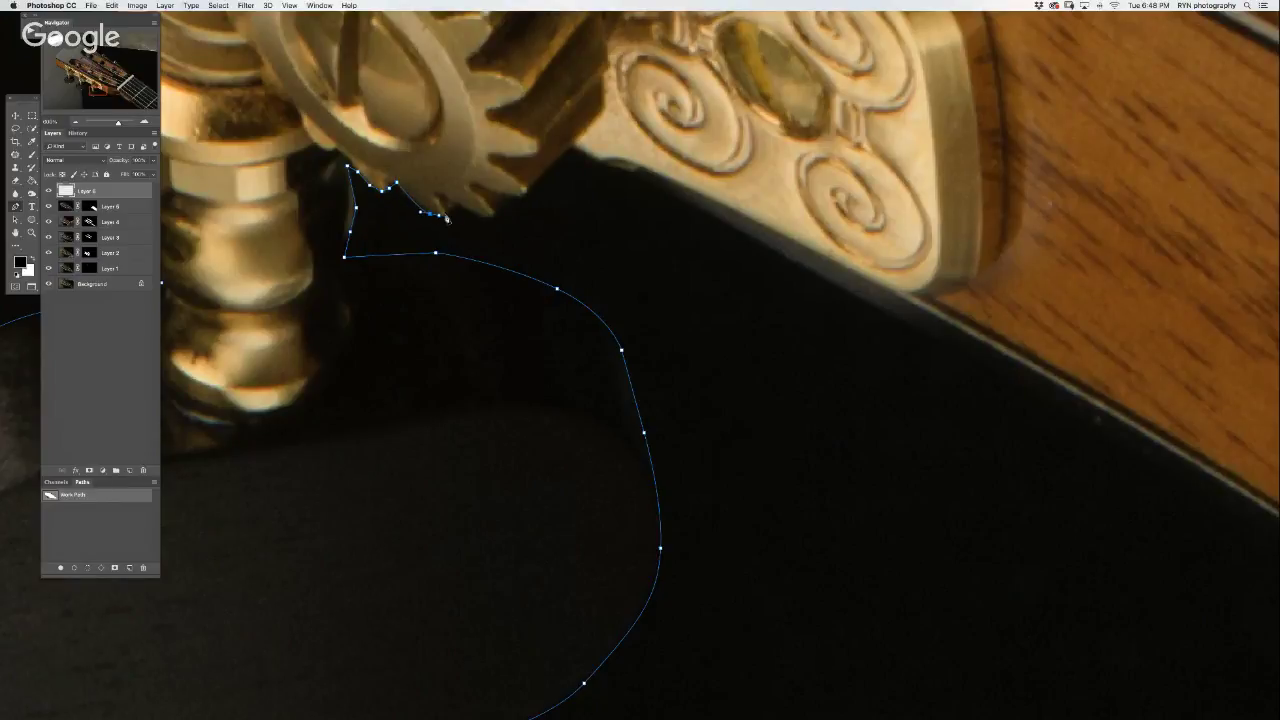
left_click(447, 212)
left_click(454, 207)
left_click(466, 209)
left_click(488, 217)
left_click(497, 213)
left_click(516, 200)
- Carry the path along the gear's edge to the brass tuner plate's lower edge
left_click(525, 193)
left_click(571, 147)
left_click(600, 161)
left_click(634, 170)
- Trace the path along the headstock's lower edge, ending on a corner point without a handle
scroll(830, 370, "right", 10)
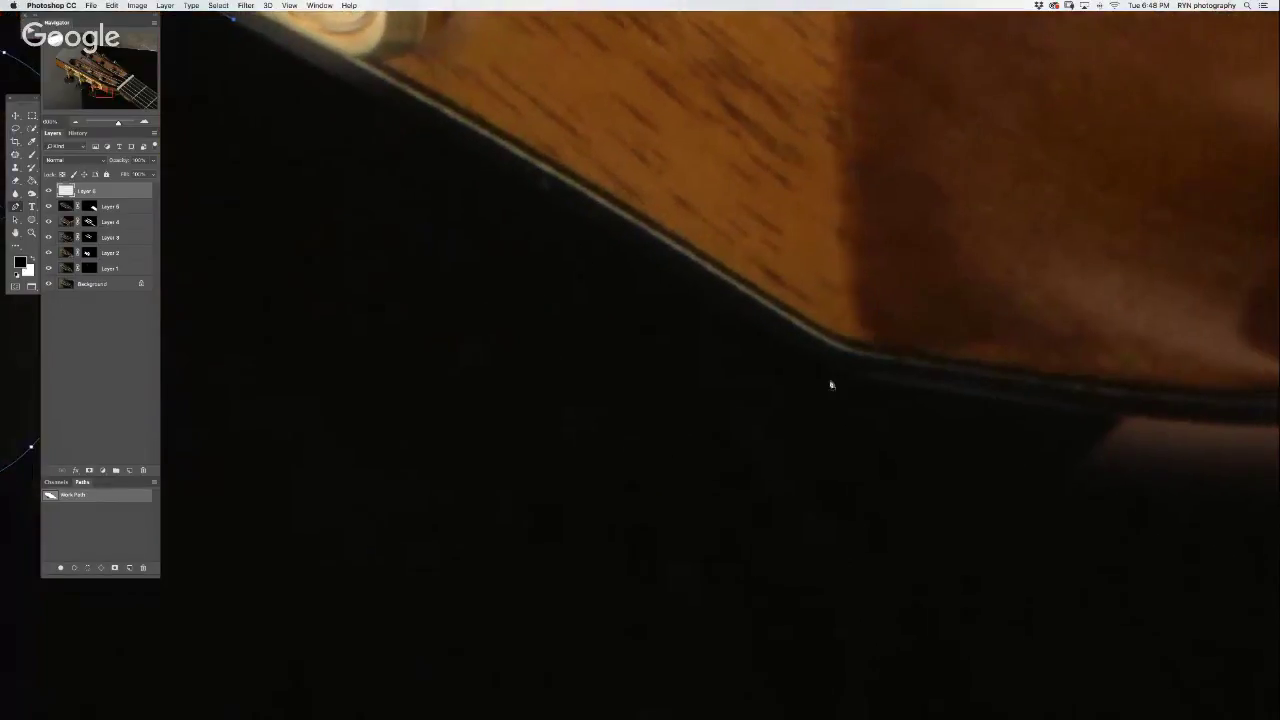
left_click(830, 373)
scroll(720, 366, "right", 10)
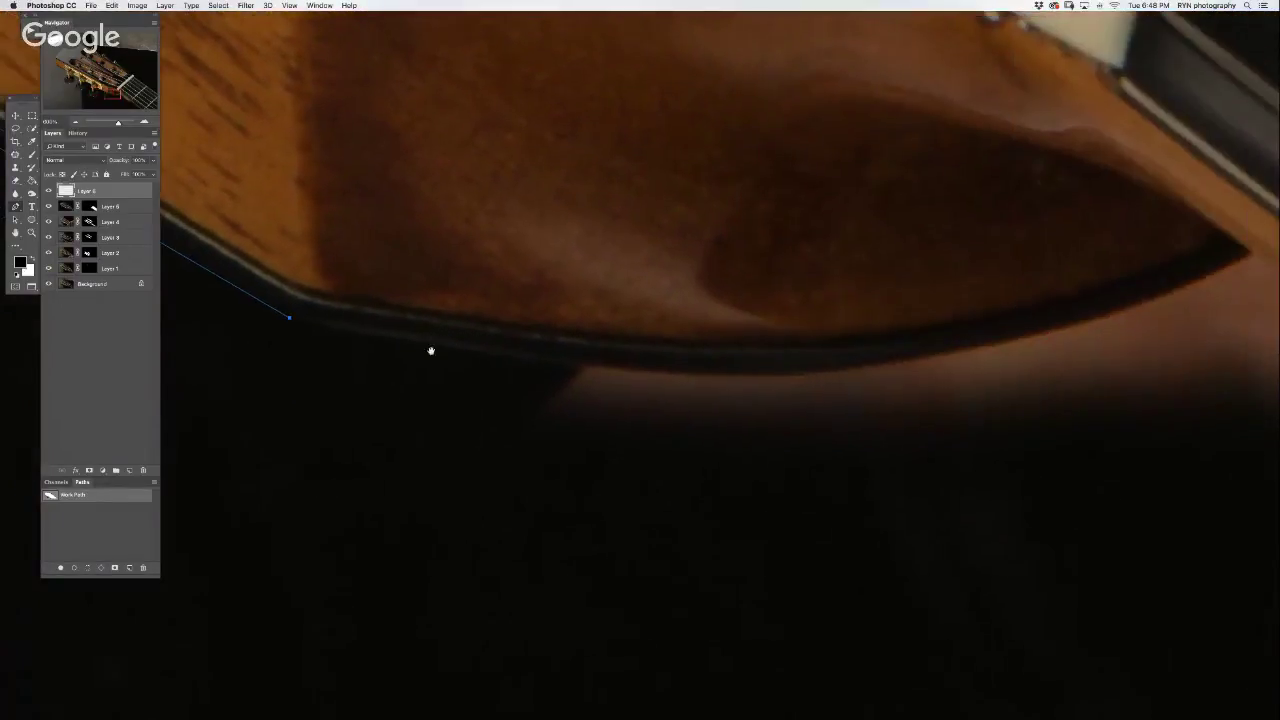
left_click(479, 364)
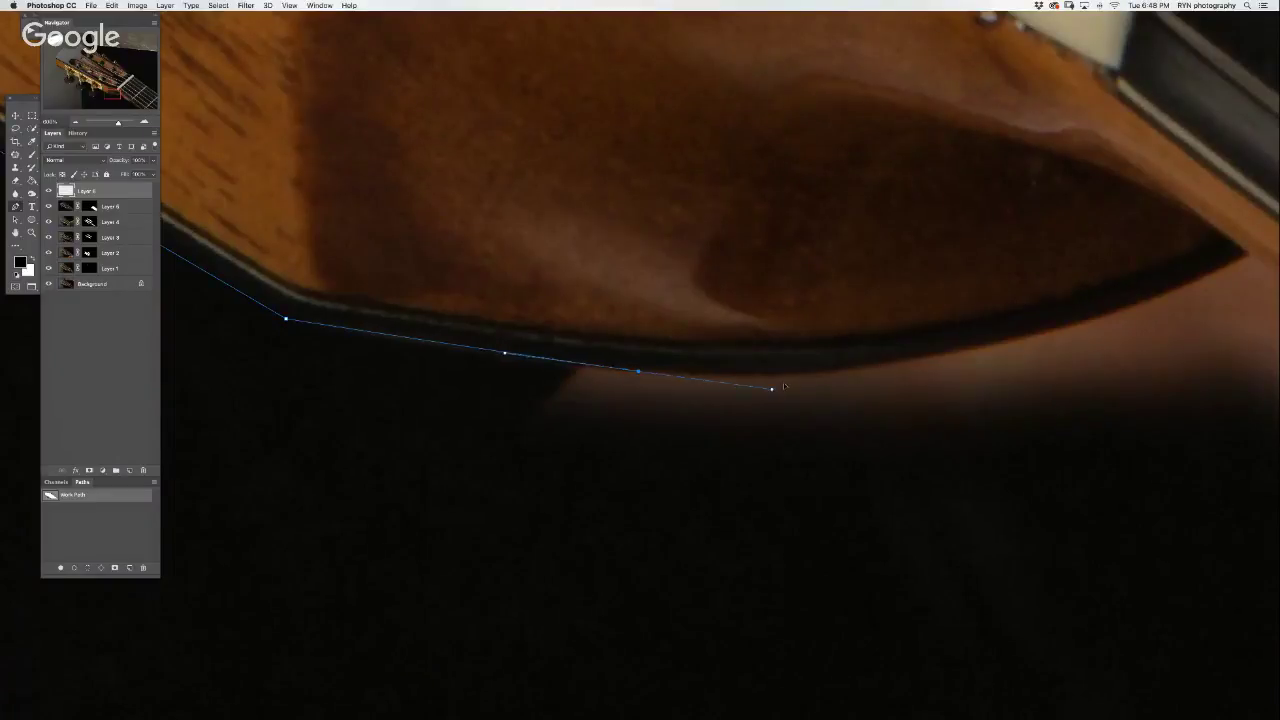
left_click(638, 371)
left_click(797, 378)
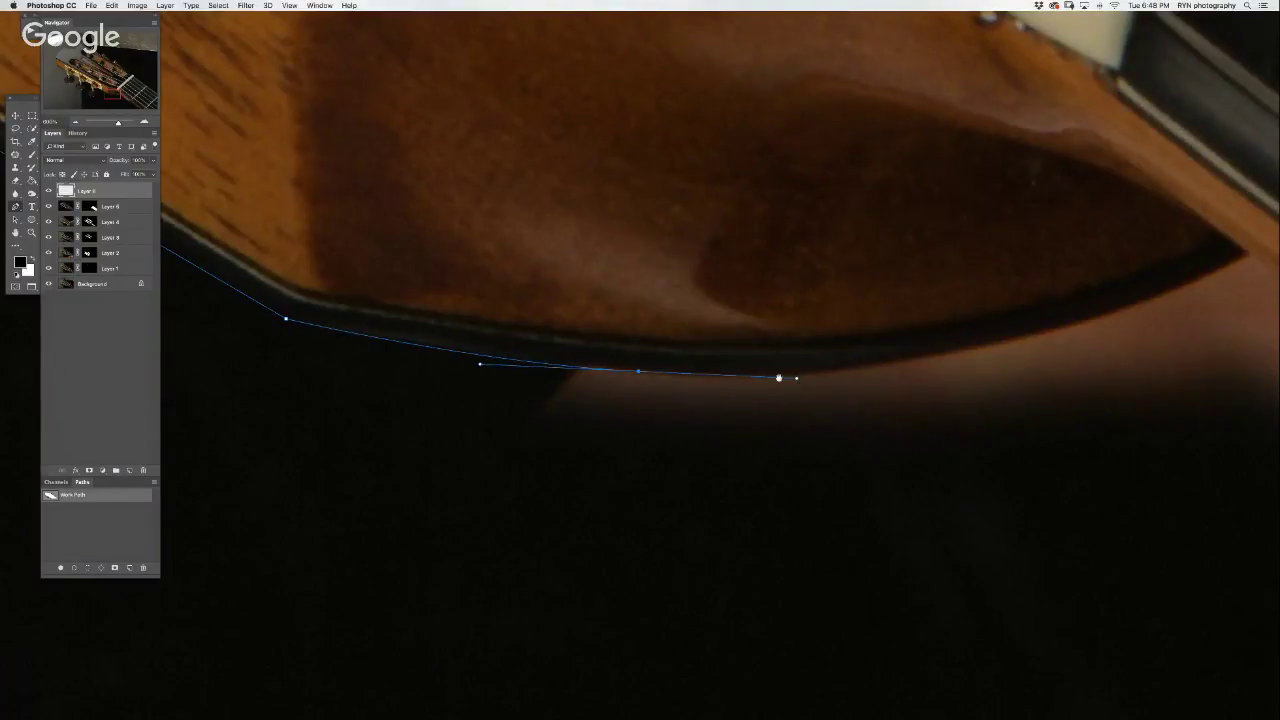
scroll(779, 378, "right", 8)
left_click_drag(703, 390, 821, 344)
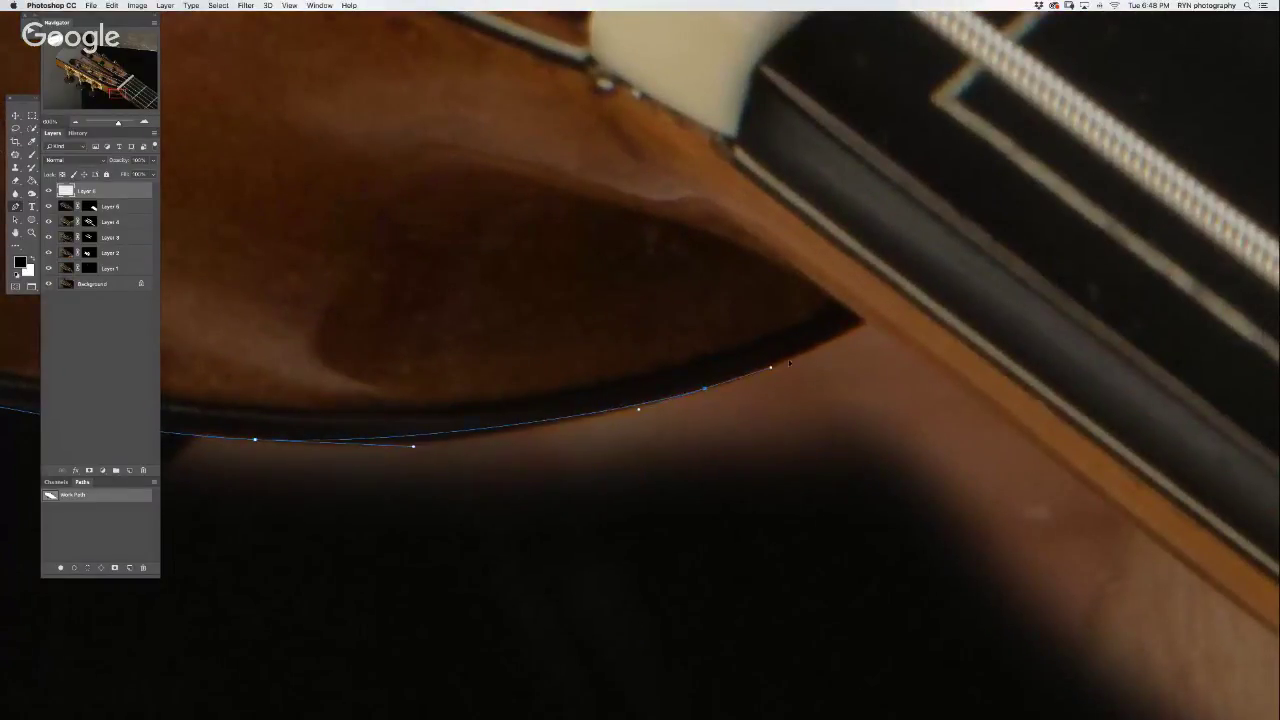
left_click(866, 325)
left_click(866, 324)
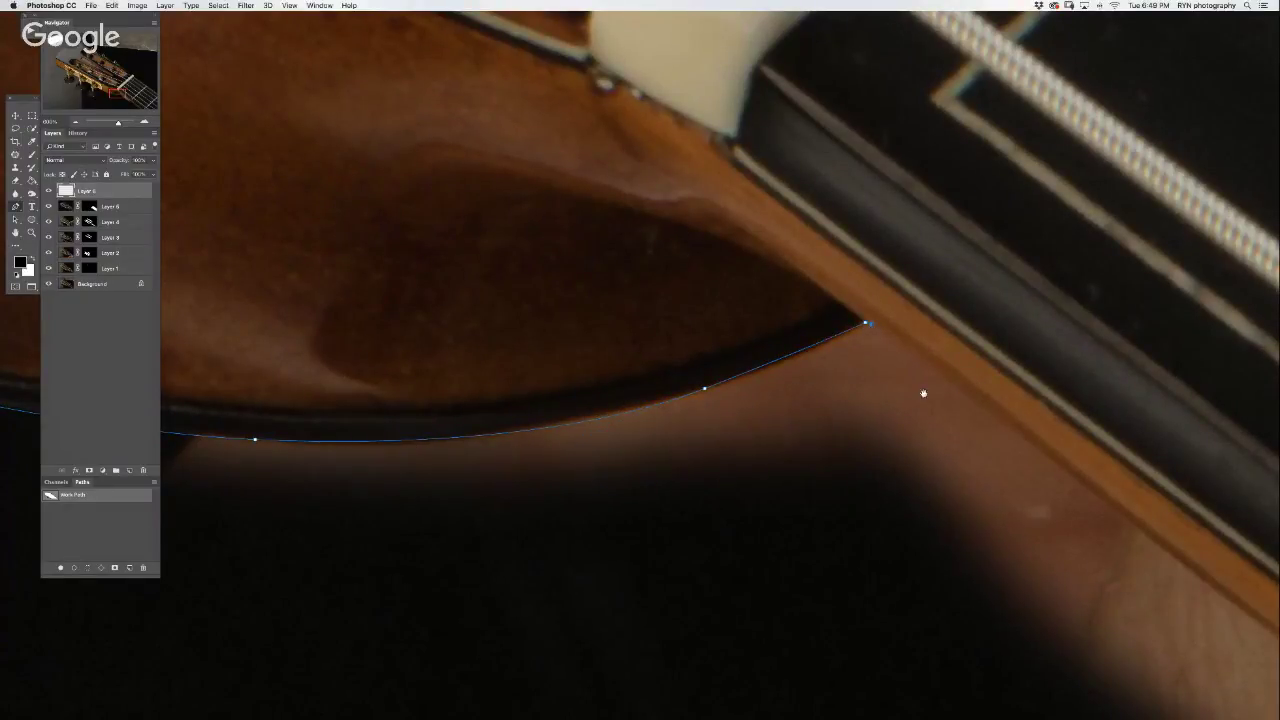
- Follow the neck's lower edge past the image border, then zoom out to the whole image
left_click_drag(923, 393, 654, 266)
mouse_move(880, 491)
left_mouse_down()
mouse_move(692, 346)
mouse_move(622, 311)
left_mouse_up()
left_click_drag(709, 283, 937, 520)
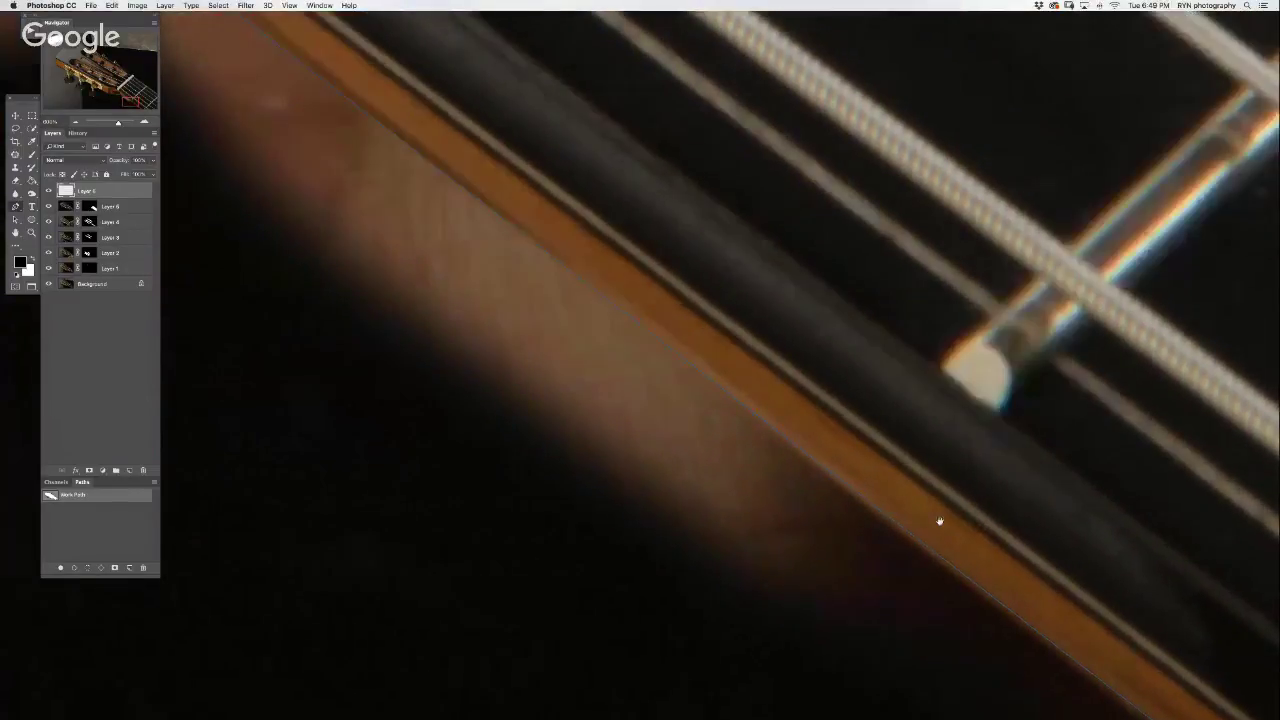
mouse_move(752, 377)
left_mouse_down()
mouse_move(937, 534)
mouse_move(676, 380)
left_mouse_up()
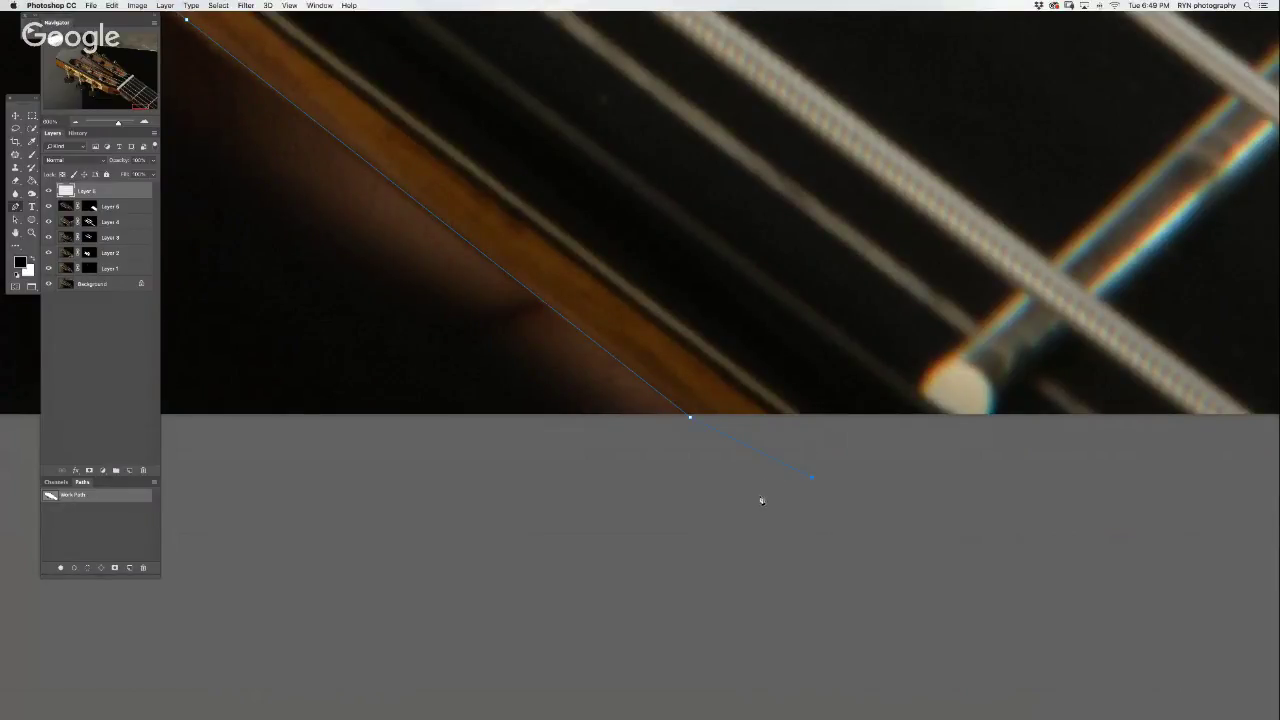
scroll(757, 497, "down", 5)
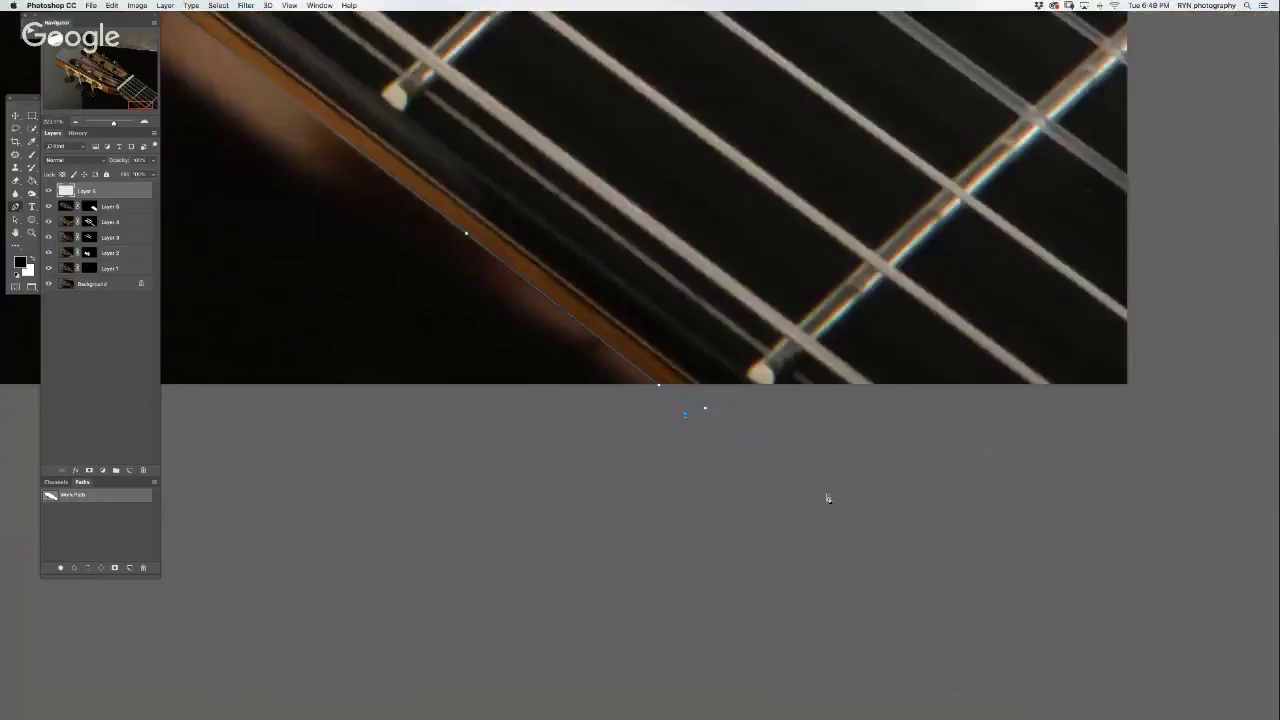
scroll(829, 500, "down", 5)
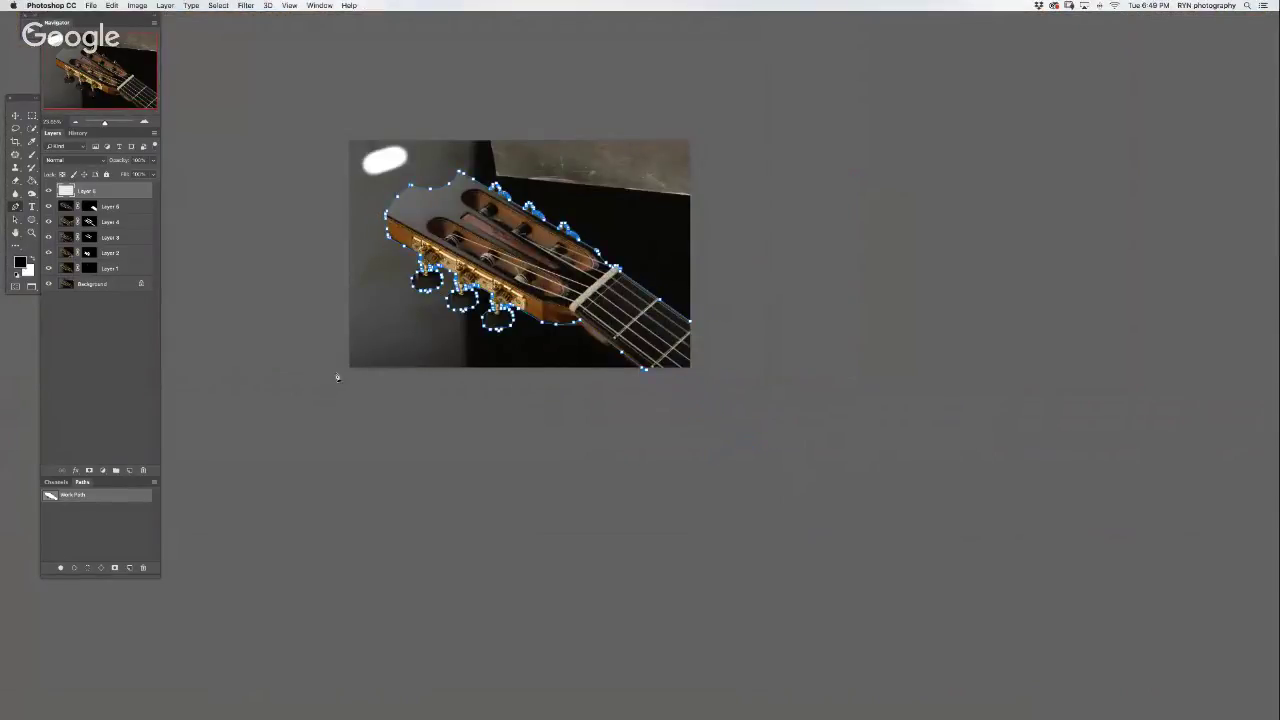
- Close the path outside the image and convert it to a selection
left_click(330, 116)
left_click(710, 133)
left_click(699, 330)
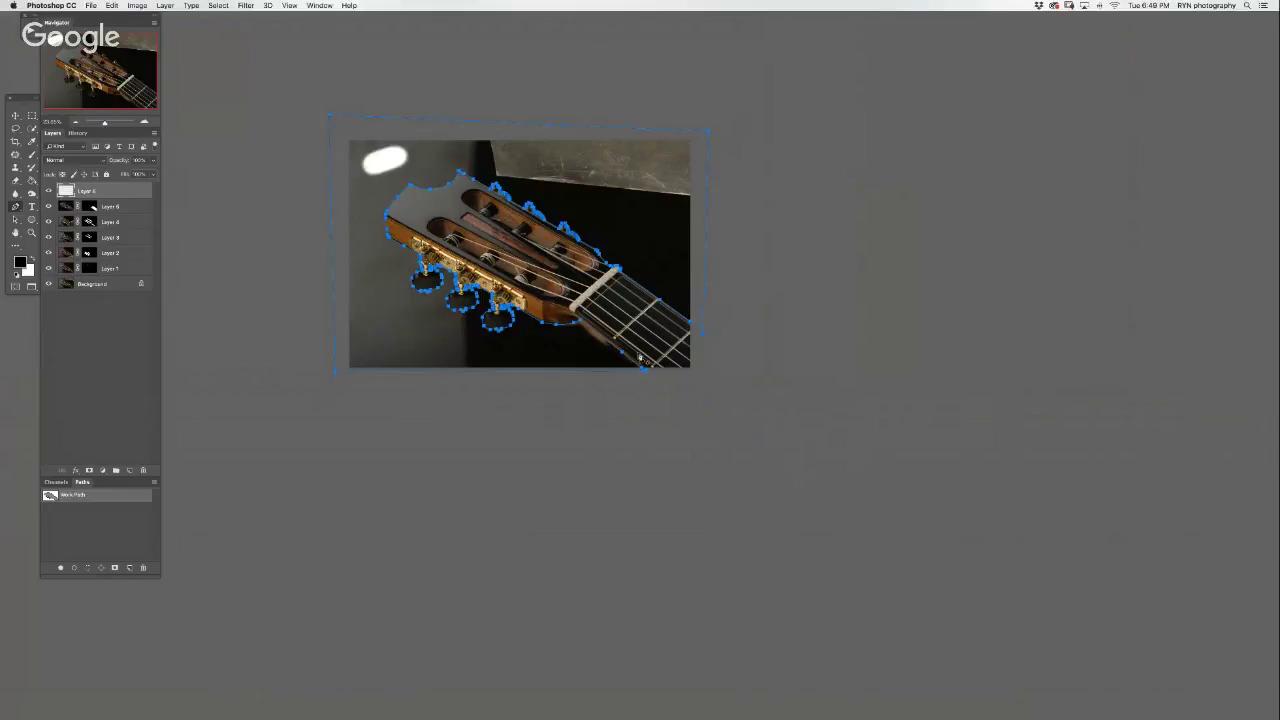
right_click(648, 207)
left_click(667, 249)
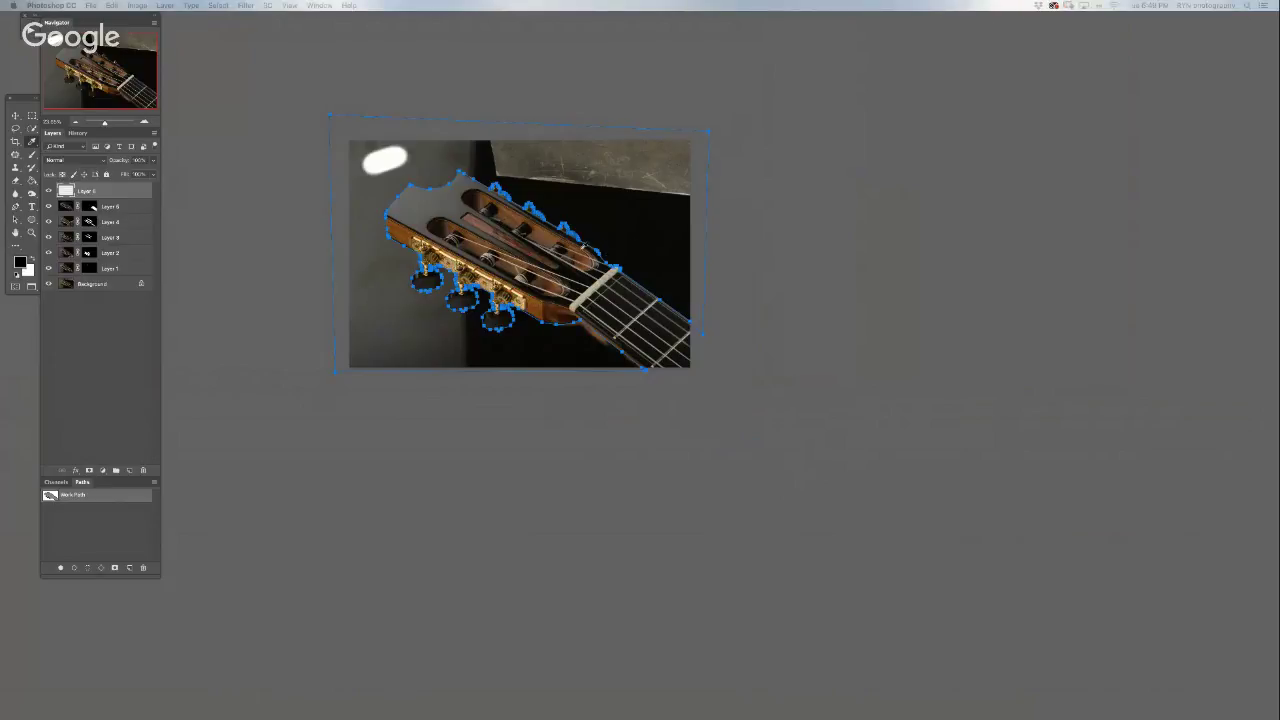
key("Return")
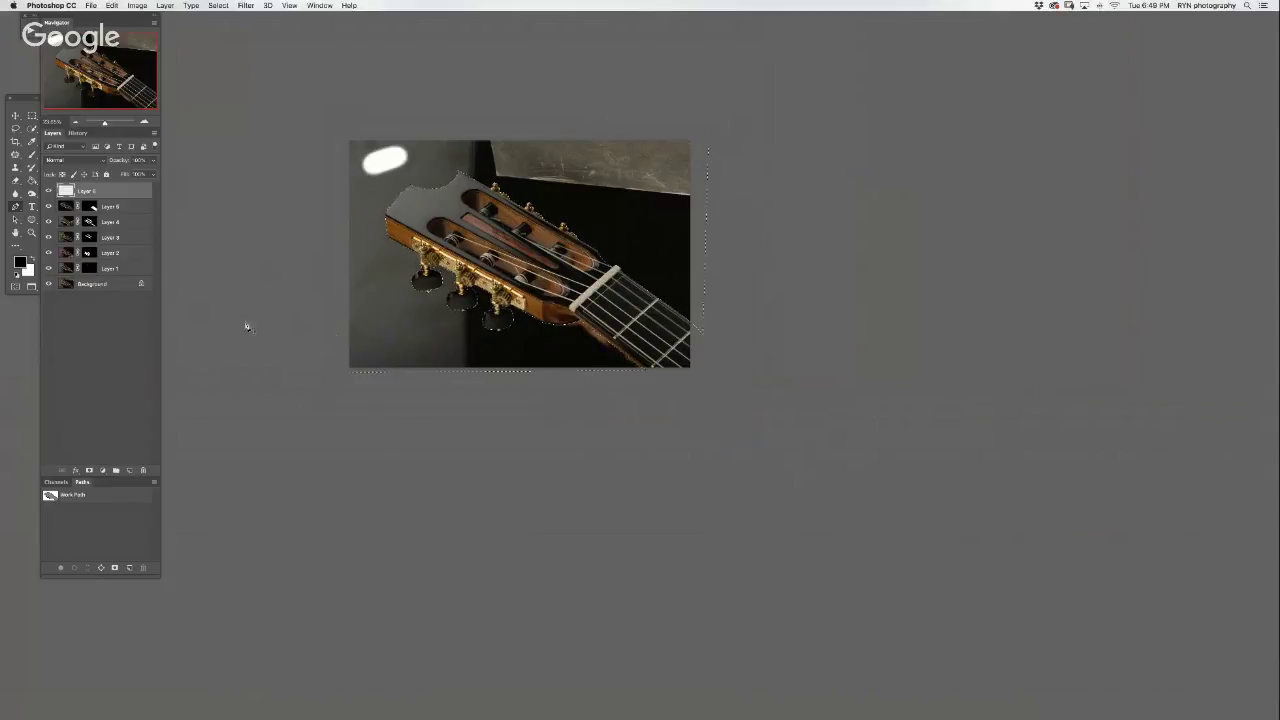
- Fill the area around the headstock with black using the Paint Bucket, then deselect
key("g")
left_click(364, 354)
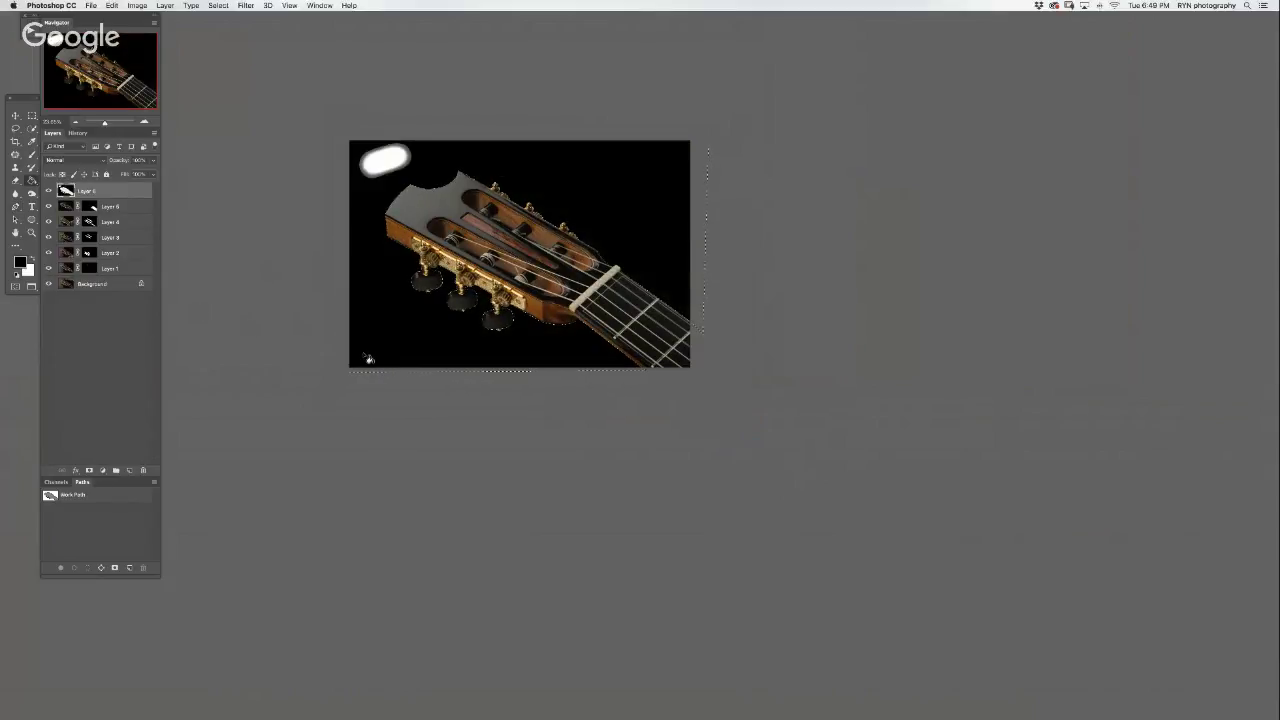
key("m")
left_click(384, 407)
- Switch to full-screen view, close the saved headstock image, and toggle the panels off and on
key("f")
key("f")
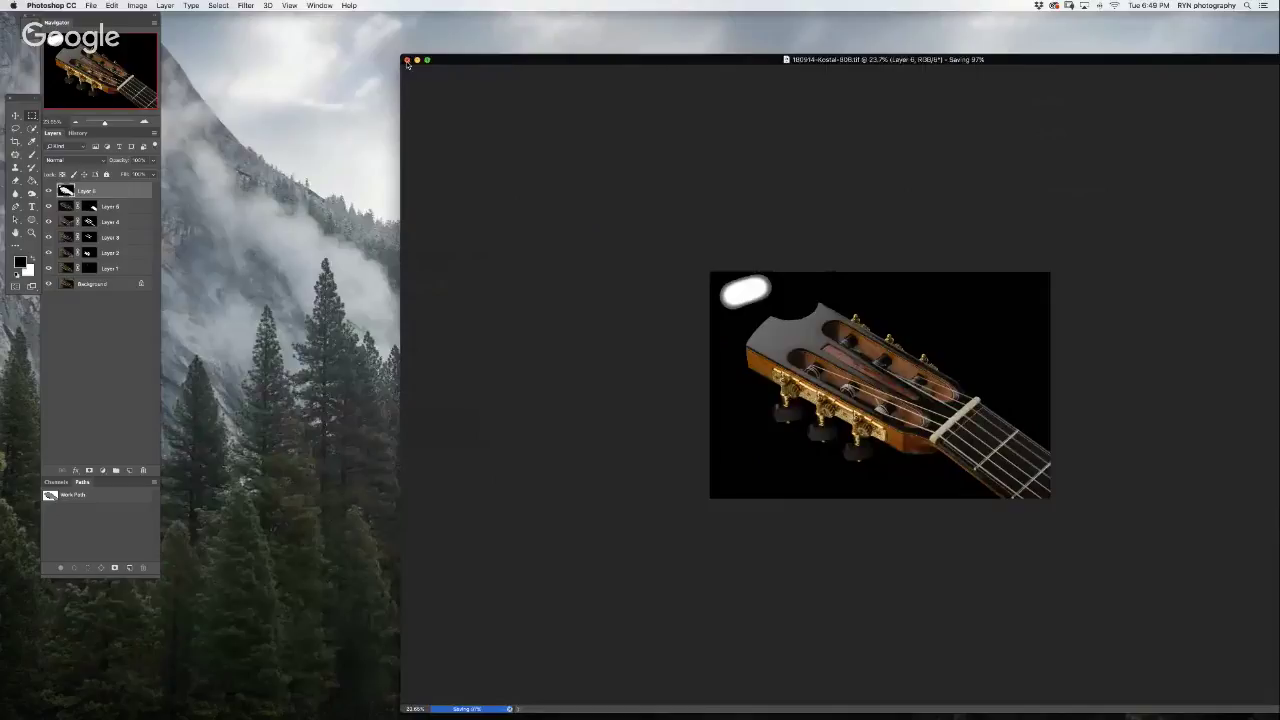
left_click(406, 60)
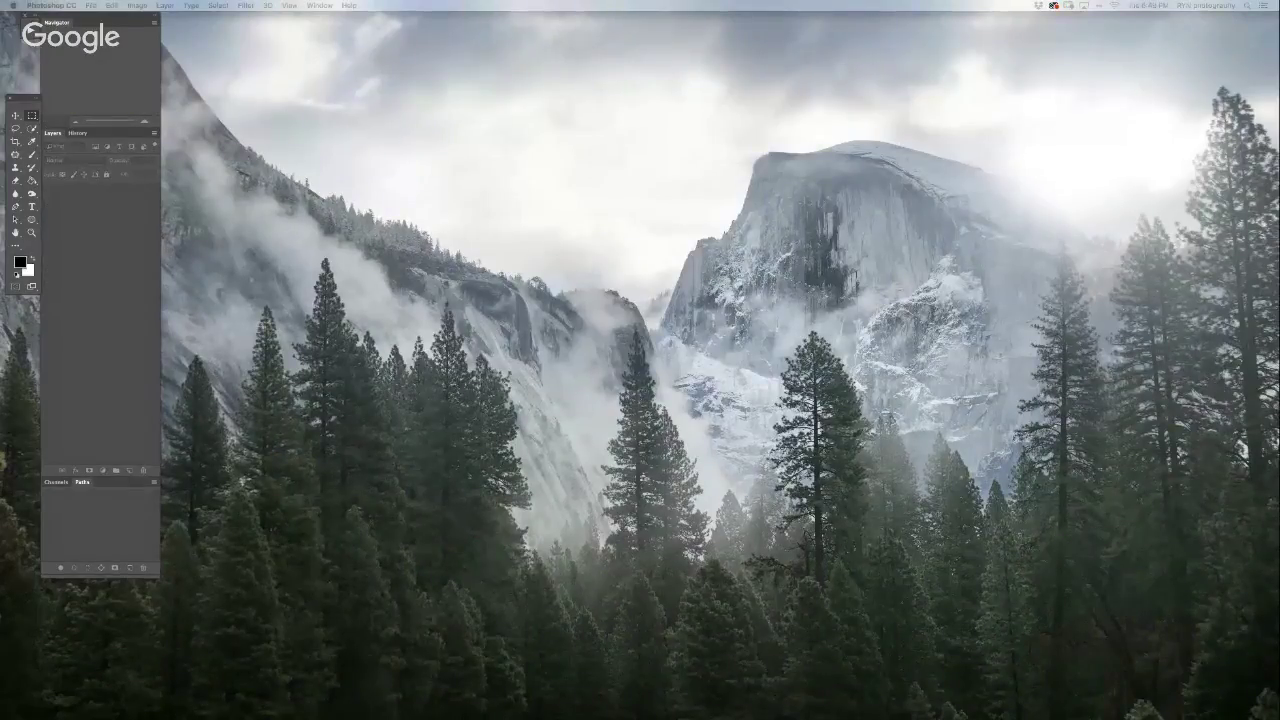
key("Tab")
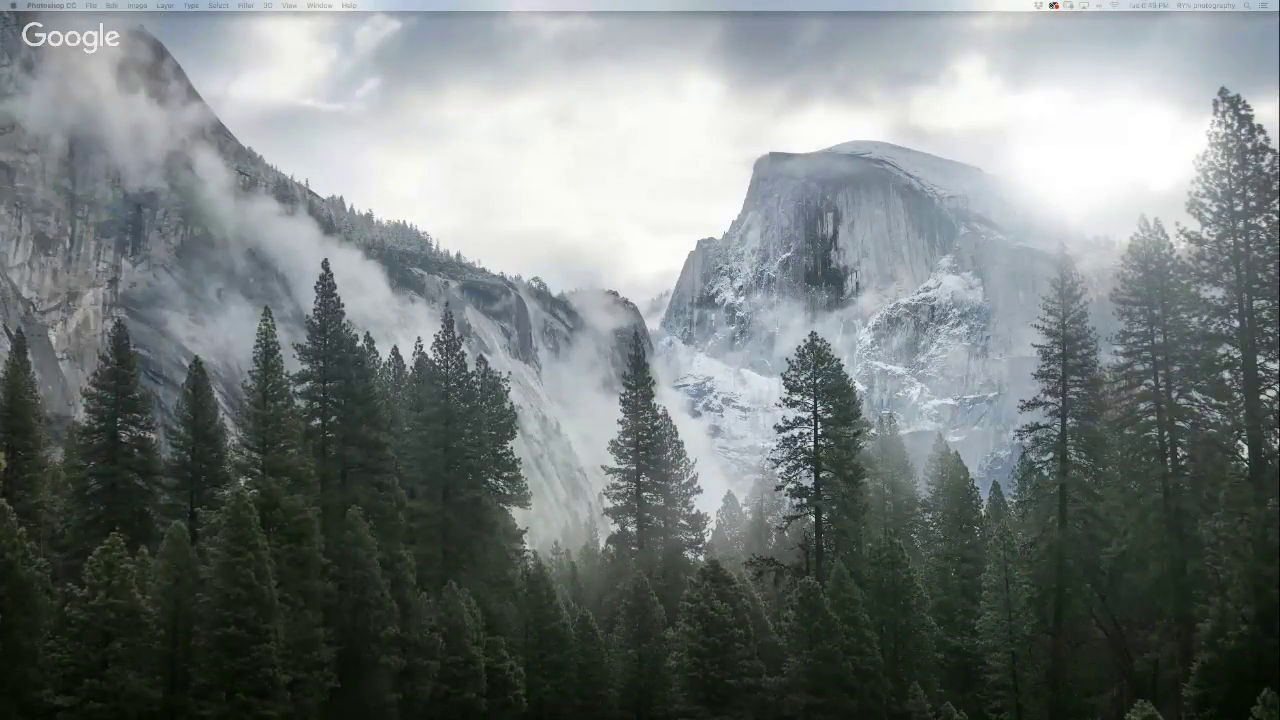
key("Tab")
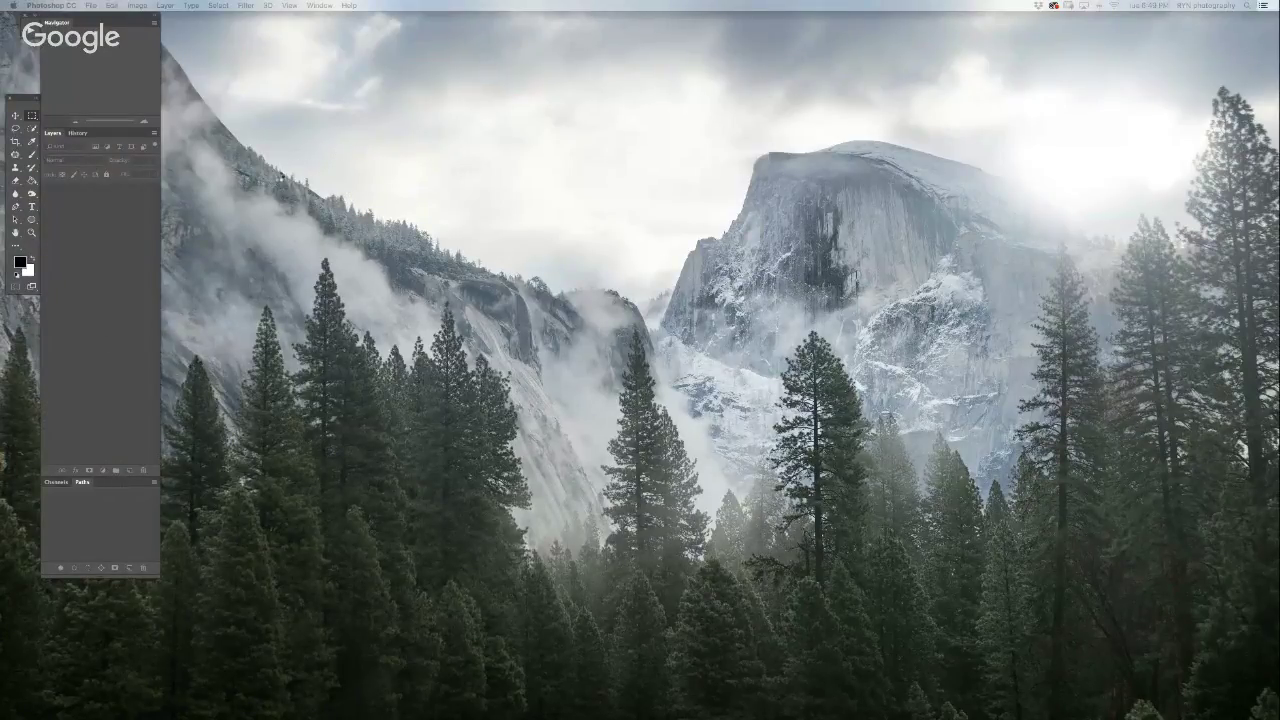
- Show the full guitar photo full-screen and zoom in on the headstock slots for brushing
key("f")
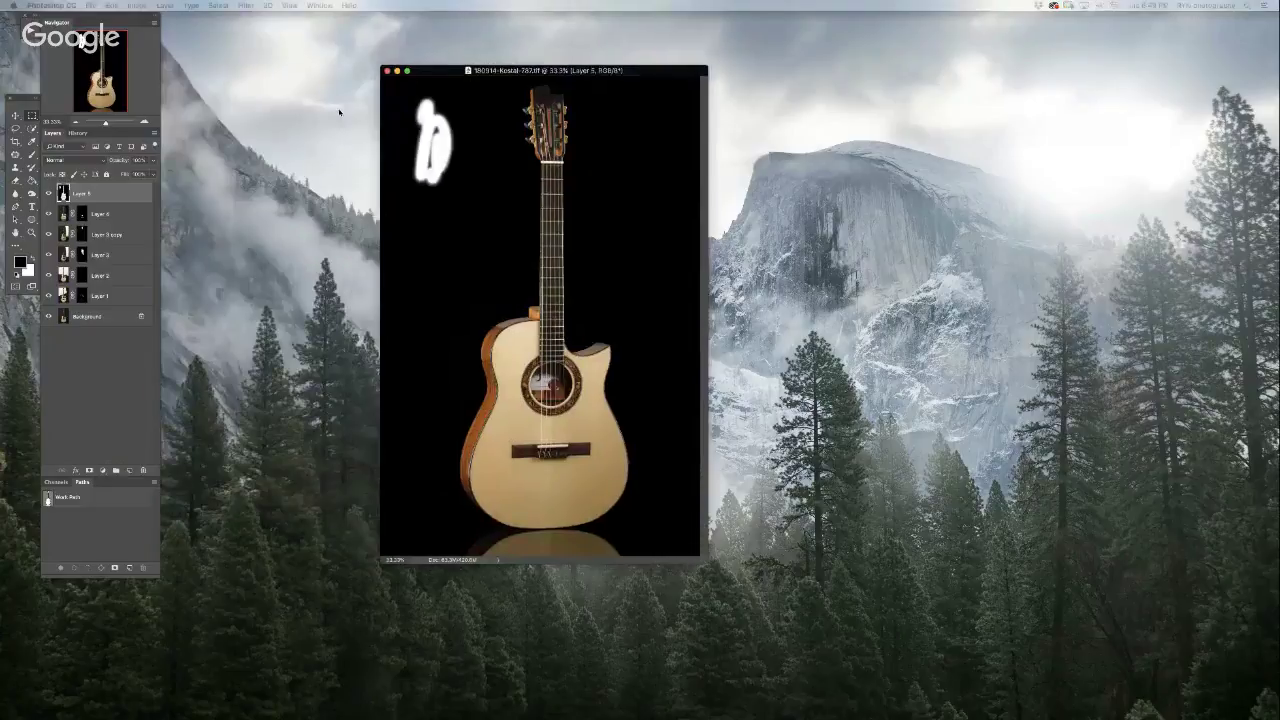
scroll(620, 325, "up", 10)
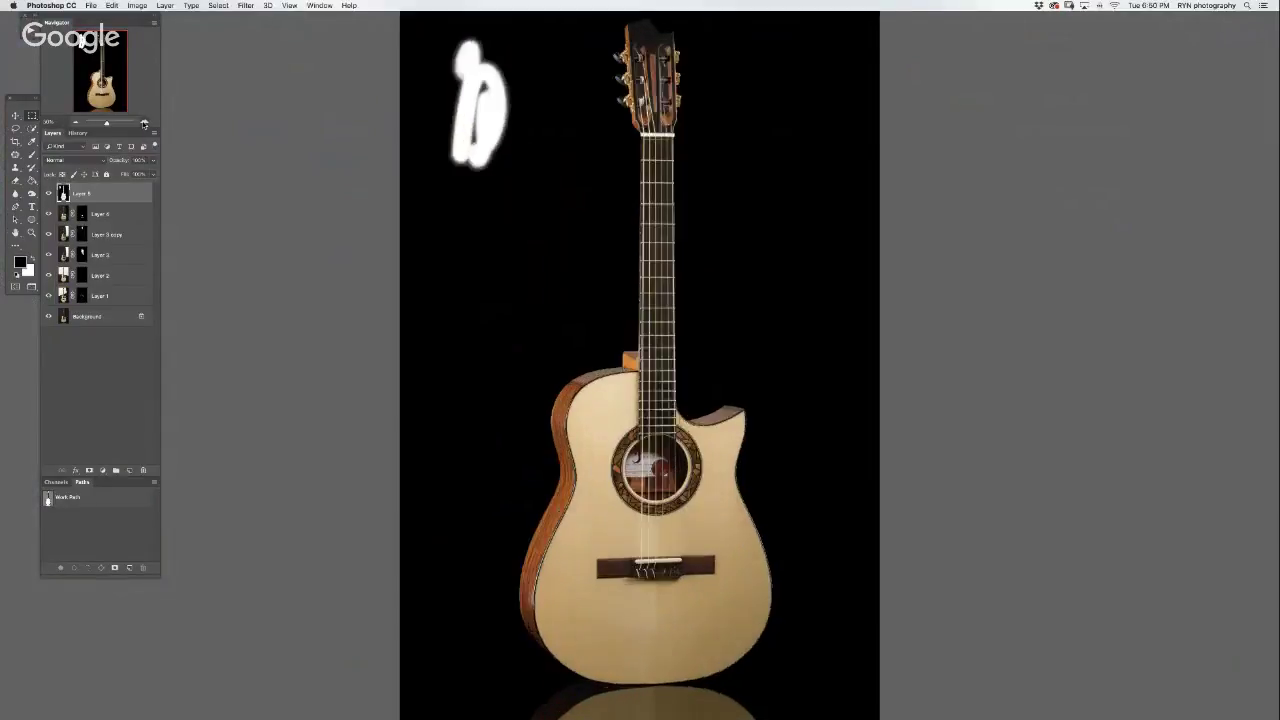
scroll(620, 325, "up", 5)
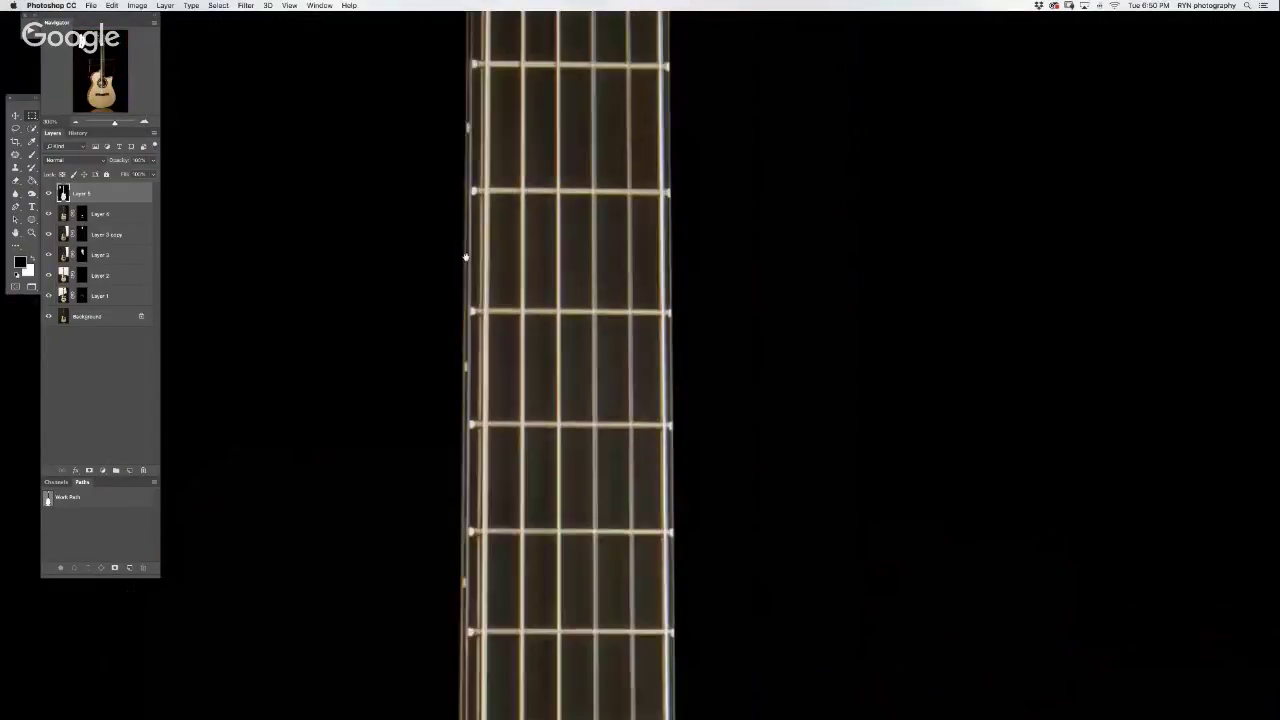
scroll(560, 330, "up", 3)
scroll(500, 335, "up", 3)
scroll(440, 342, "up", 3)
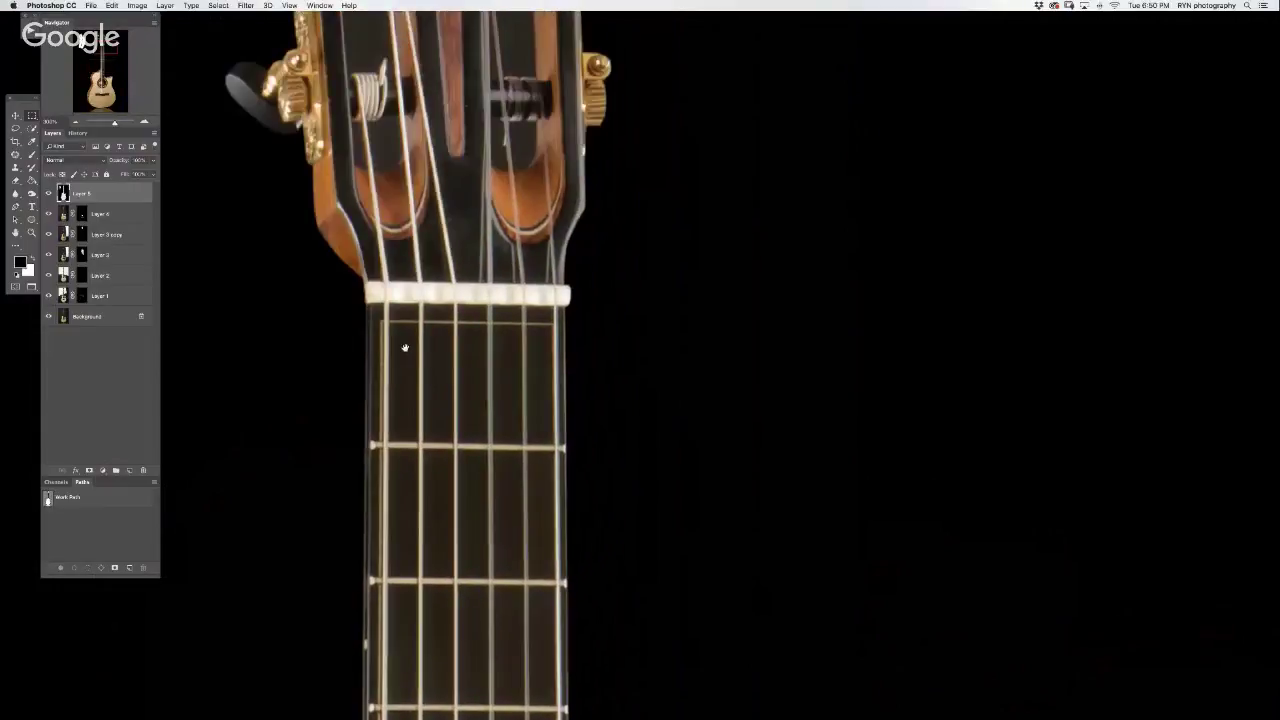
scroll(405, 347, "up", 5)
left_click(144, 123)
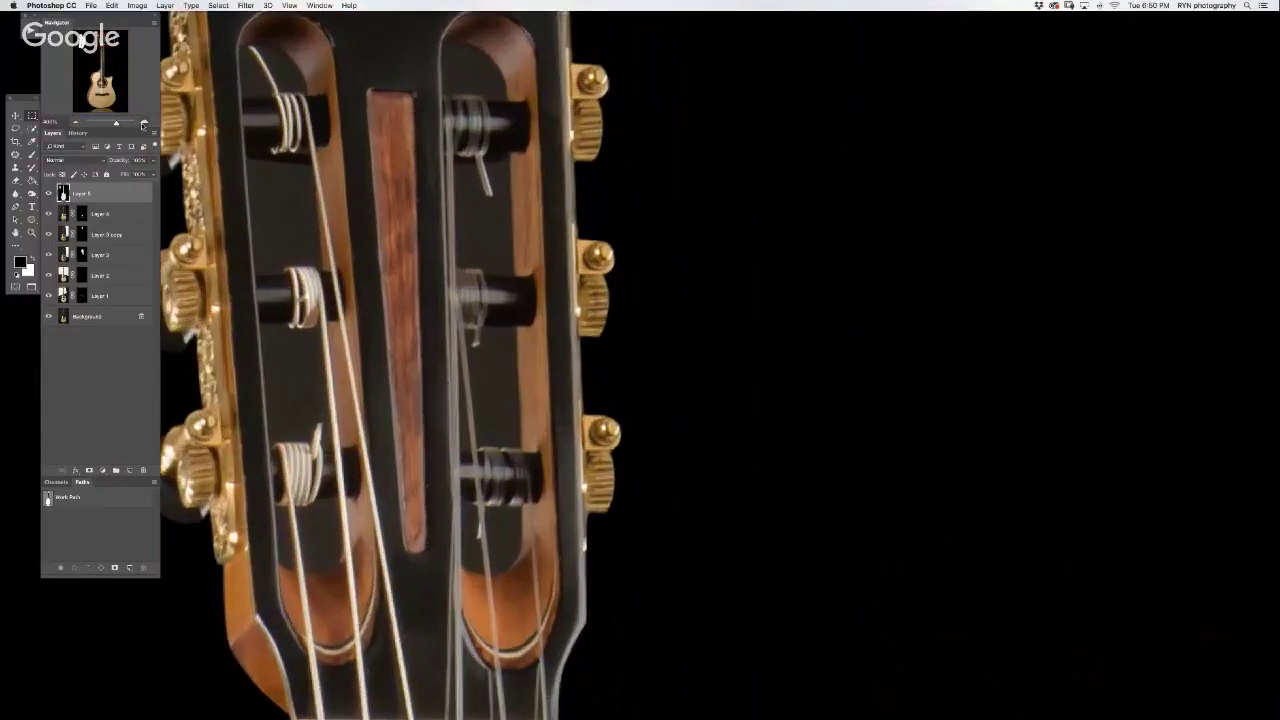
scroll(476, 257, "up", 3)
scroll(476, 257, "left", 3)
scroll(476, 257, "up", 3)
scroll(476, 257, "left", 3)
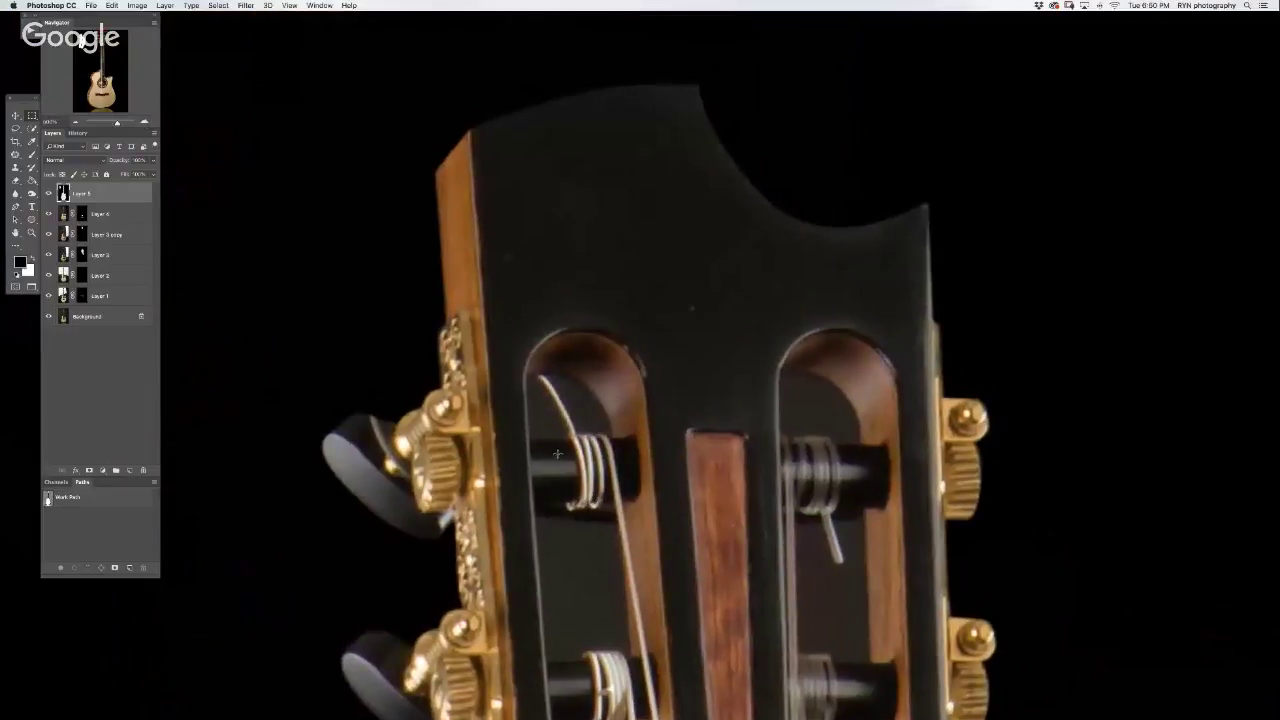
key("b")
- Select Layer 5 and shrink the brush to a small size
left_click(104, 318, "shift")
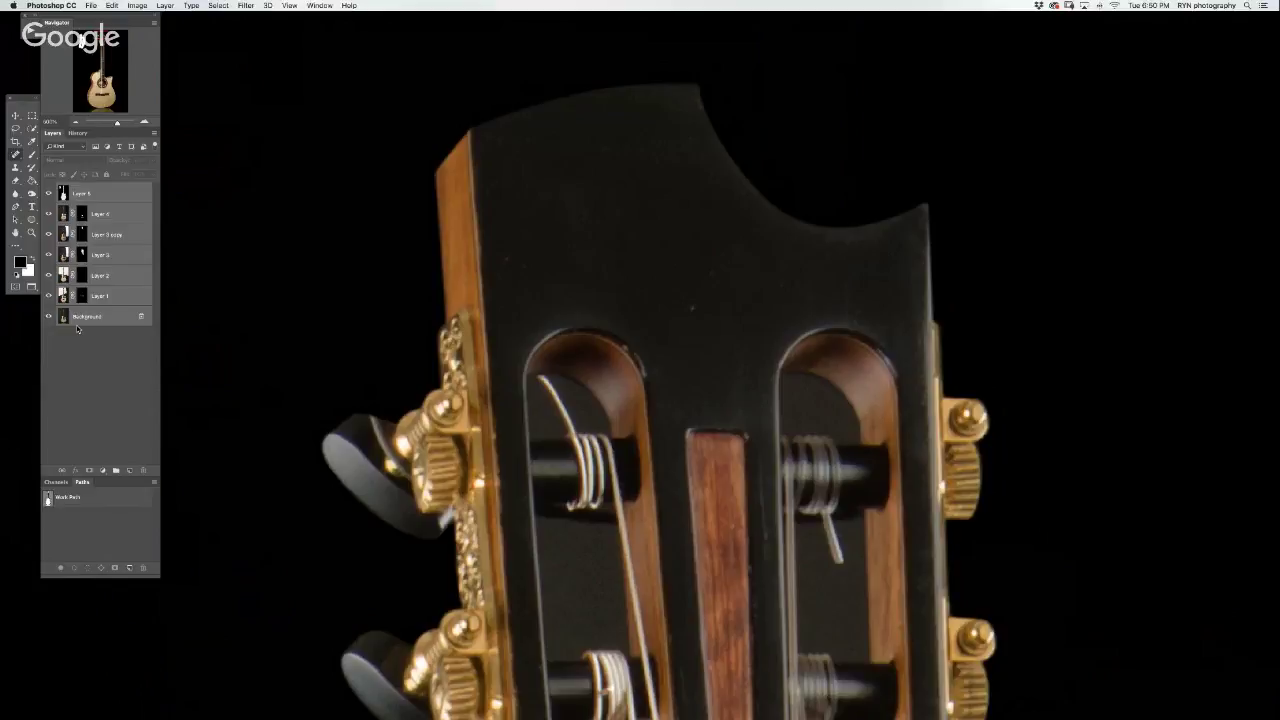
left_click(110, 194)
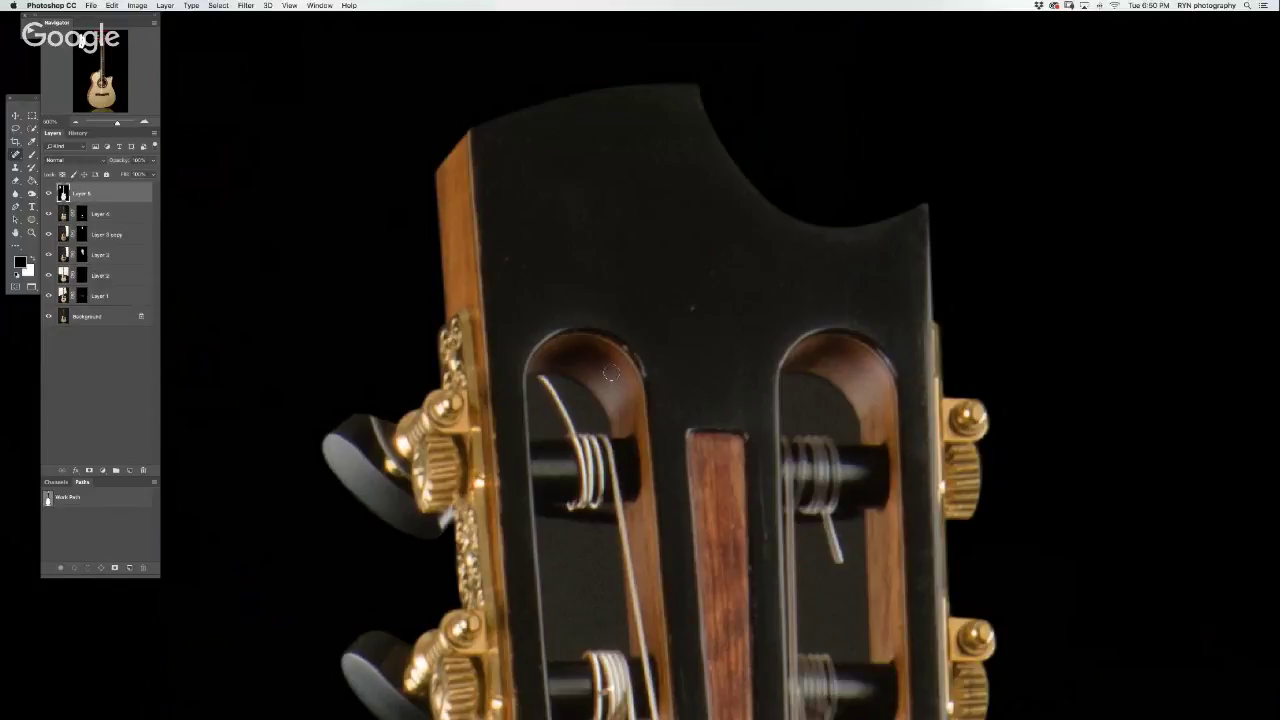
scroll(553, 185, "down", 5)
scroll(553, 185, "down", 1)
key("bracketright")
key("bracketright")
key("bracketright")
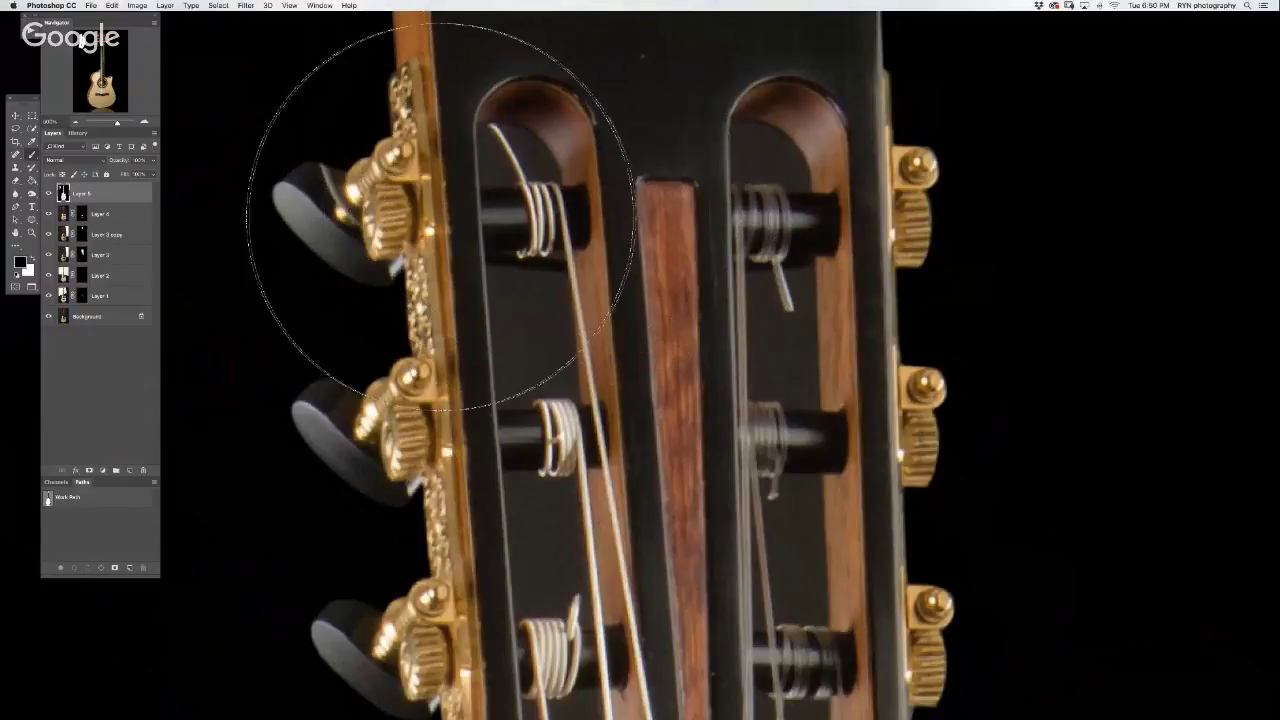
mouse_move(614, 163)
left_mouse_down()
mouse_move(581, 215)
mouse_move(474, 261)
mouse_move(465, 200)
left_mouse_up()
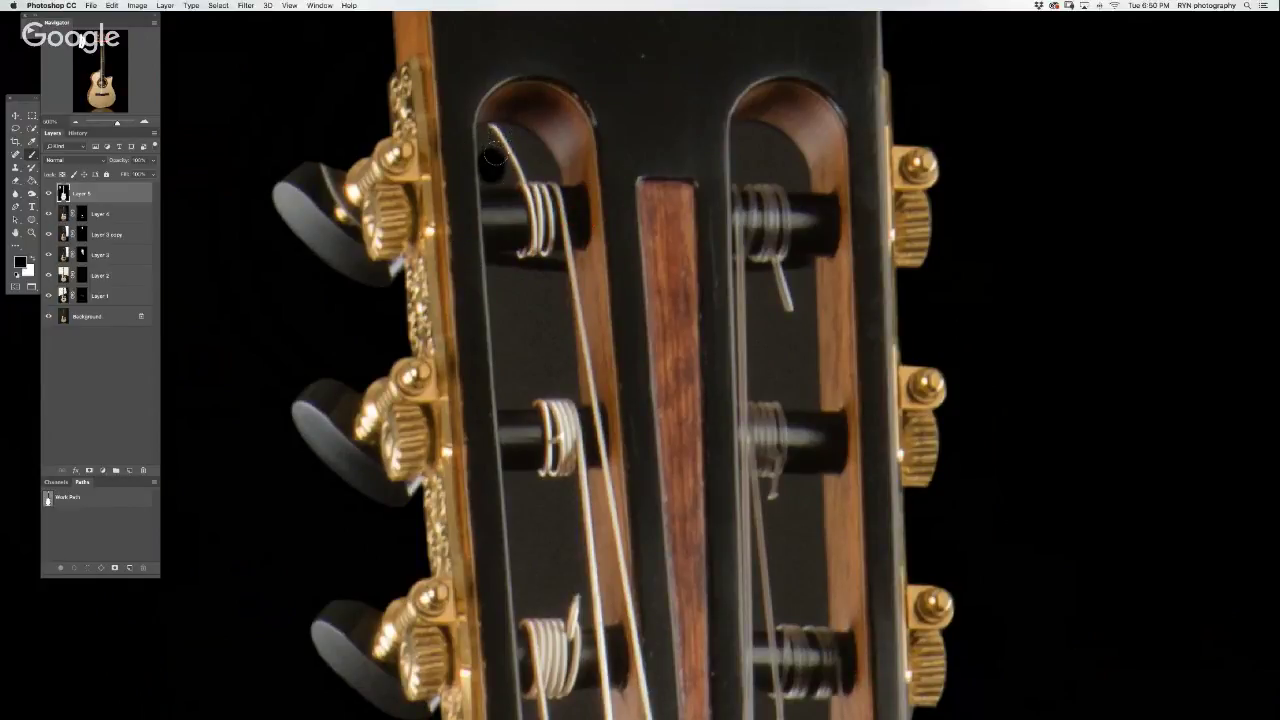
left_click_drag(490, 157, 487, 155)
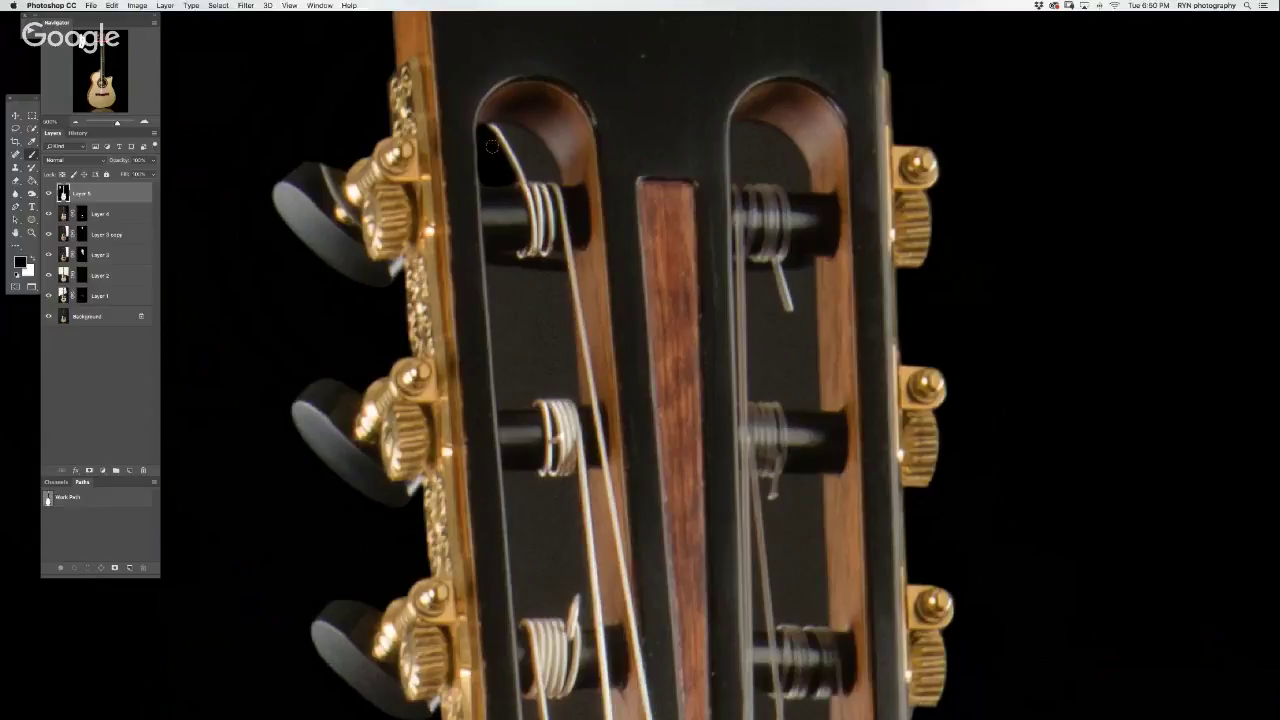
- Paint black over the gap behind the top-left string coil
mouse_move(517, 142)
left_mouse_down()
mouse_move(550, 168)
mouse_move(516, 131)
mouse_move(543, 170)
left_mouse_up()
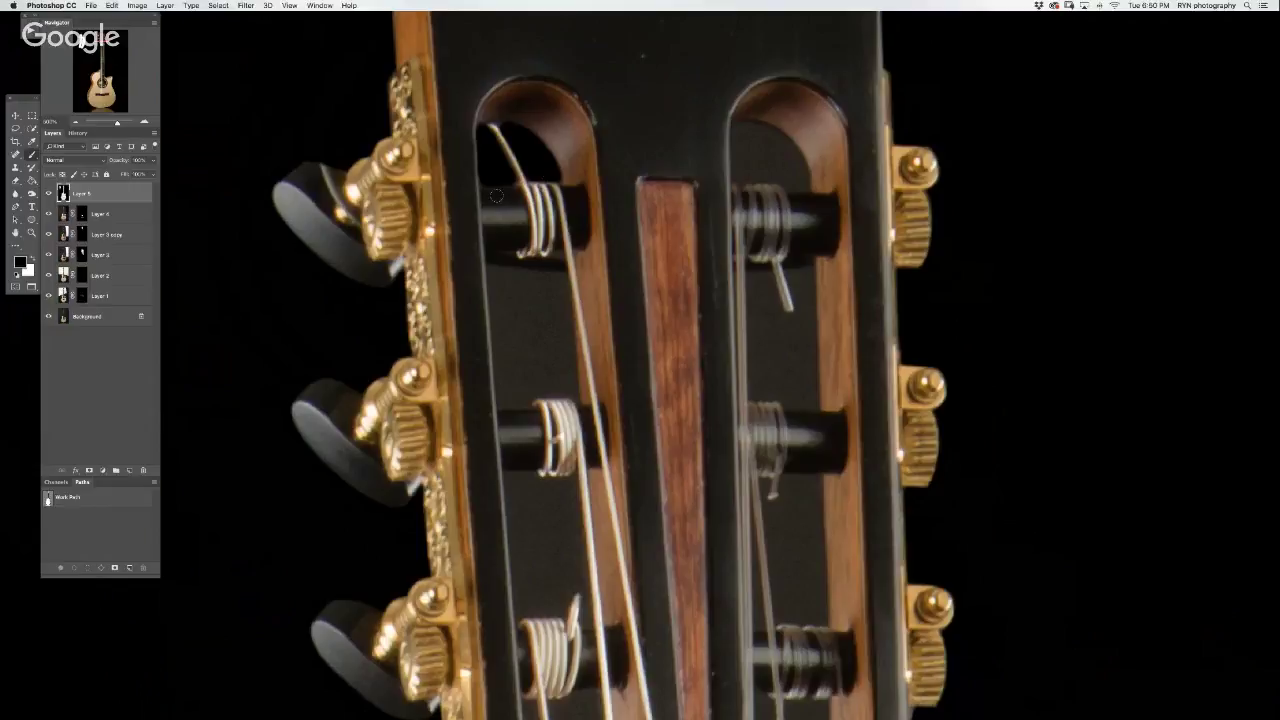
key("b")
left_click_drag(580, 172, 548, 178)
- Paint black along the tuning post's bottom and the slot's left edge
scroll(484, 308, "down", 3)
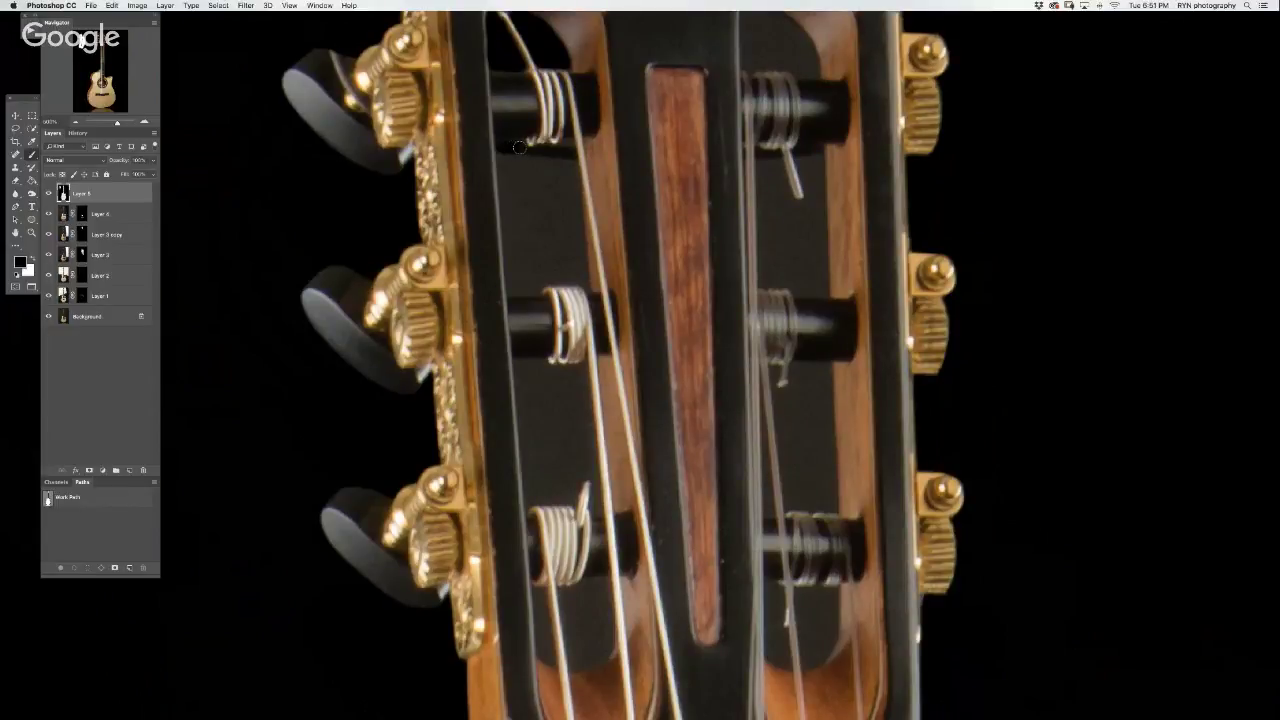
mouse_move(520, 147)
left_mouse_down()
mouse_move(563, 152)
mouse_move(571, 204)
mouse_move(565, 278)
mouse_move(512, 268)
left_mouse_up()
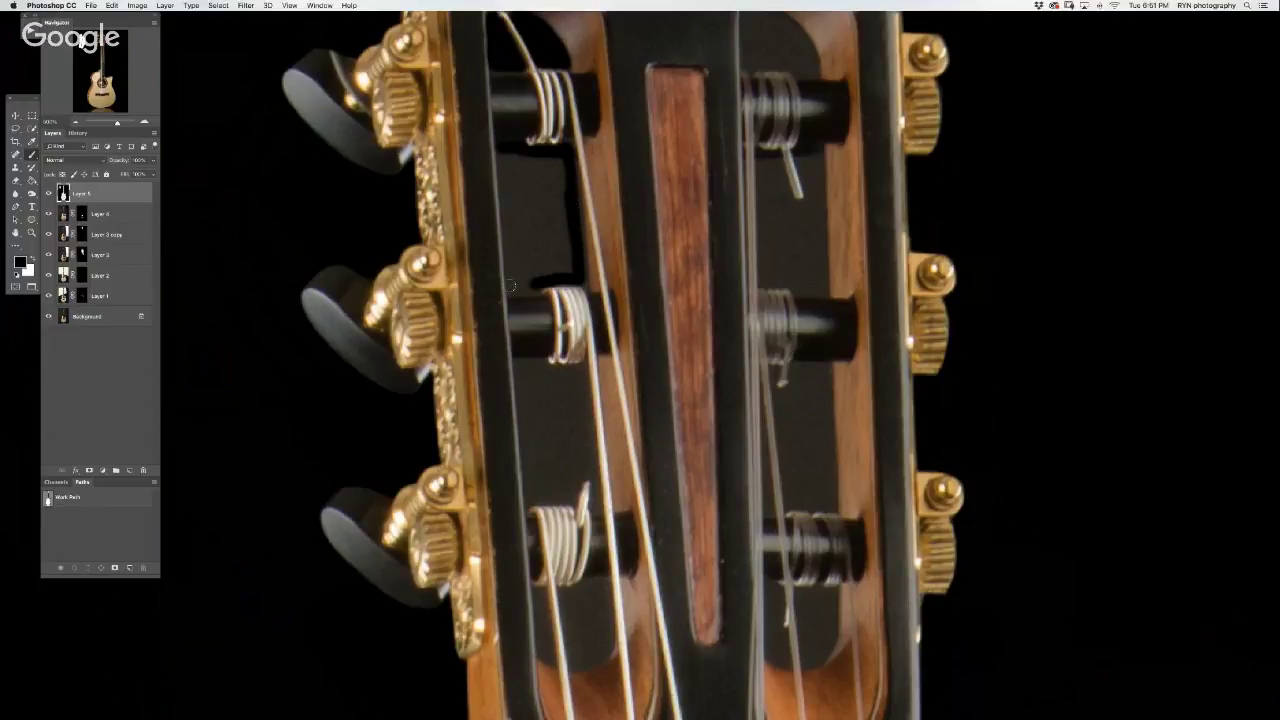
left_click_drag(502, 152, 523, 288)
mouse_move(508, 224)
left_mouse_down()
mouse_move(513, 290)
mouse_move(535, 286)
mouse_move(510, 248)
mouse_move(512, 266)
mouse_move(518, 160)
left_mouse_up()
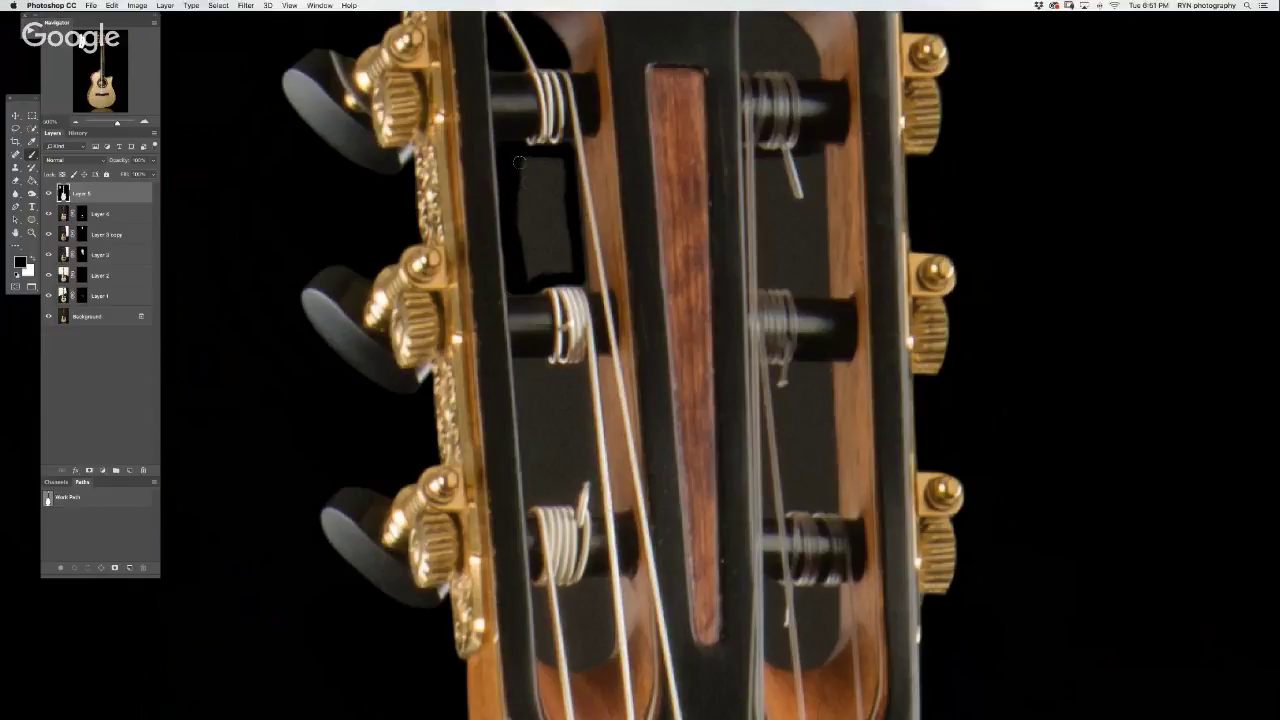
- Lasso the unpainted patch inside the slot and brush black over it
key("w")
left_click(543, 229)
key("b")
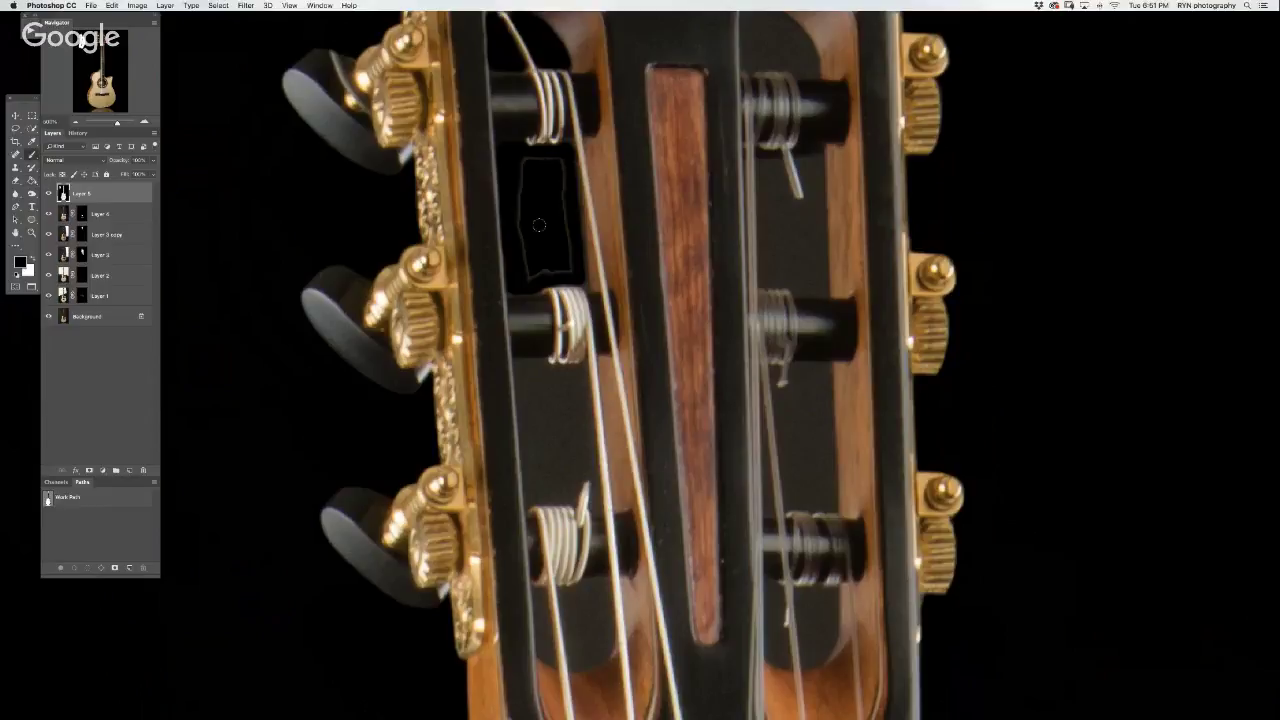
mouse_move(522, 173)
left_mouse_down()
mouse_move(528, 160)
mouse_move(556, 162)
mouse_move(568, 248)
mouse_move(556, 270)
mouse_move(530, 274)
mouse_move(545, 266)
left_mouse_up()
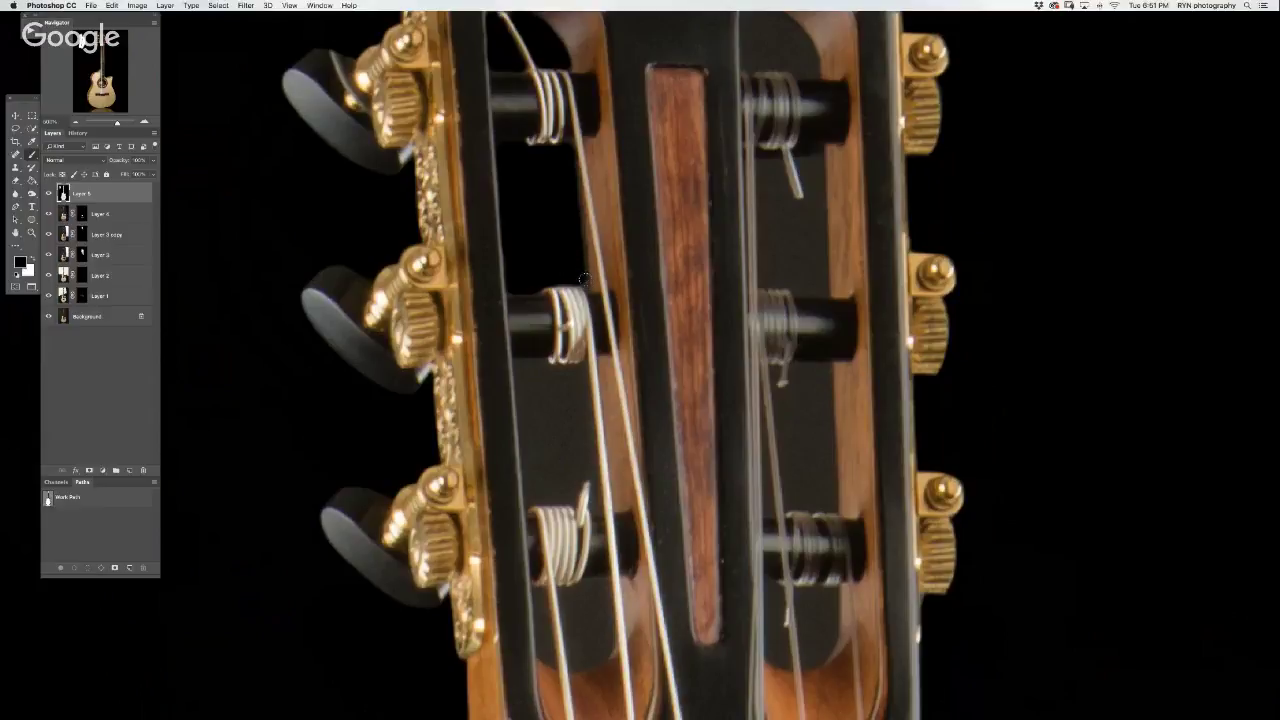
key("e")
- Tidy the edges and paint a dark stroke below the middle tuning post
scroll(537, 380, "down", 2)
scroll(531, 366, "down", 2)
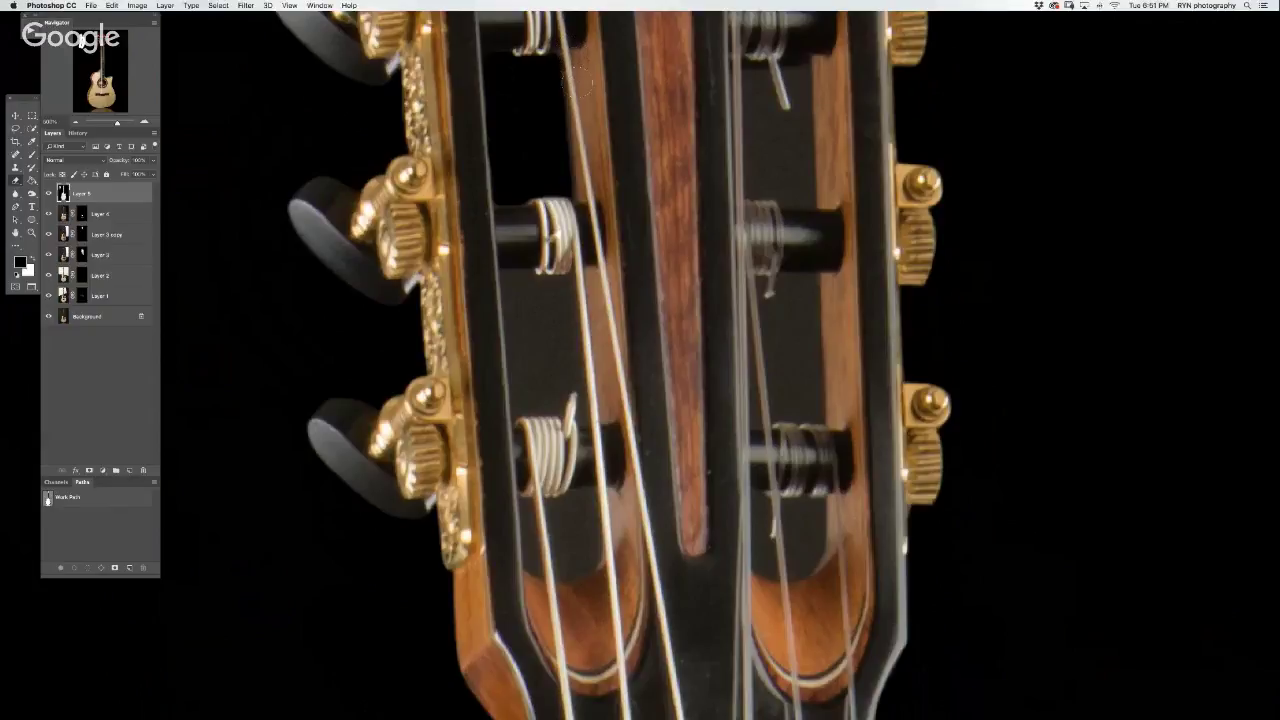
key("b")
left_click_drag(507, 276, 516, 414)
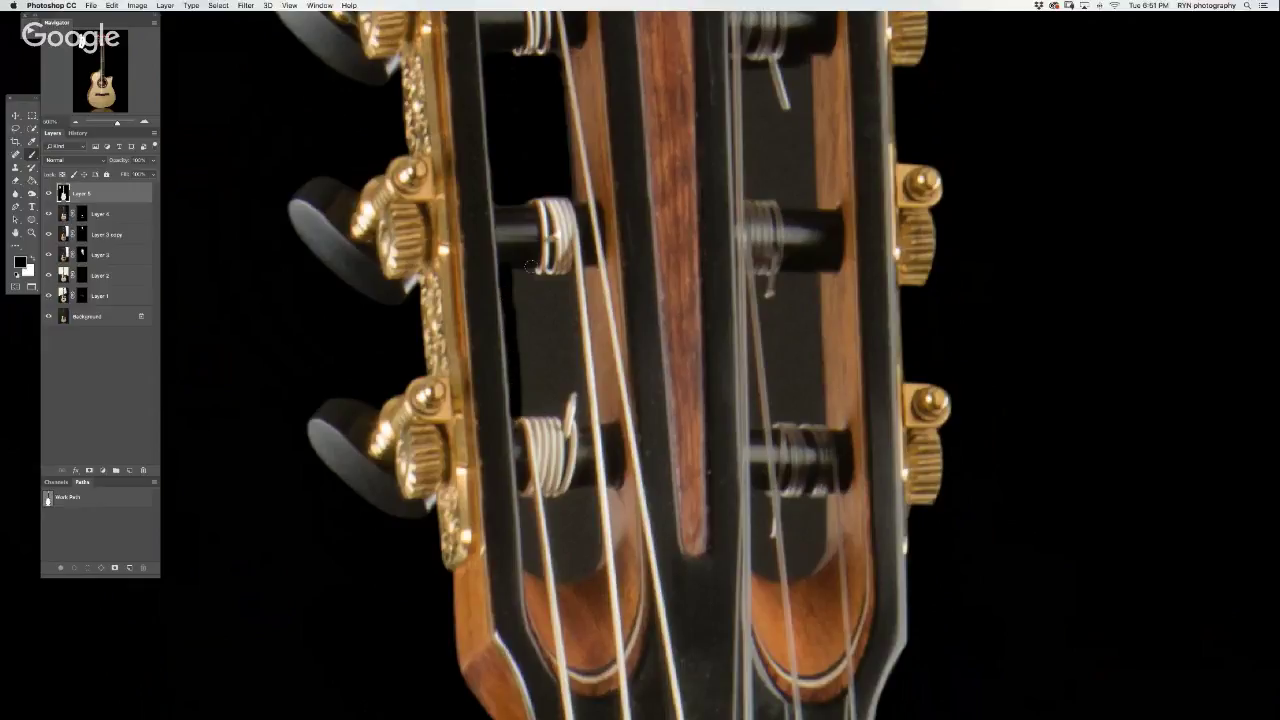
key("e")
key("b")
- Rotate the view to tilt the headstock, then brush the gap between the pegs black
key("r")
left_click_drag(566, 245, 624, 255)
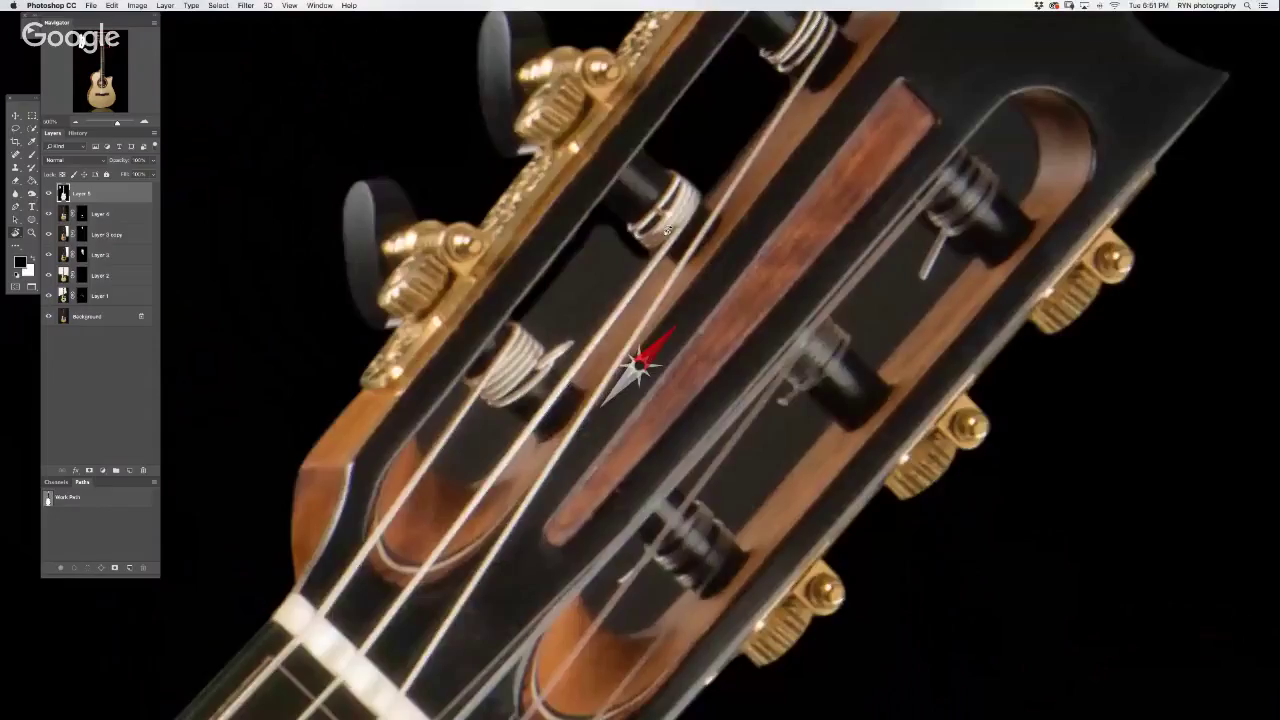
left_click_drag(575, 323, 695, 271)
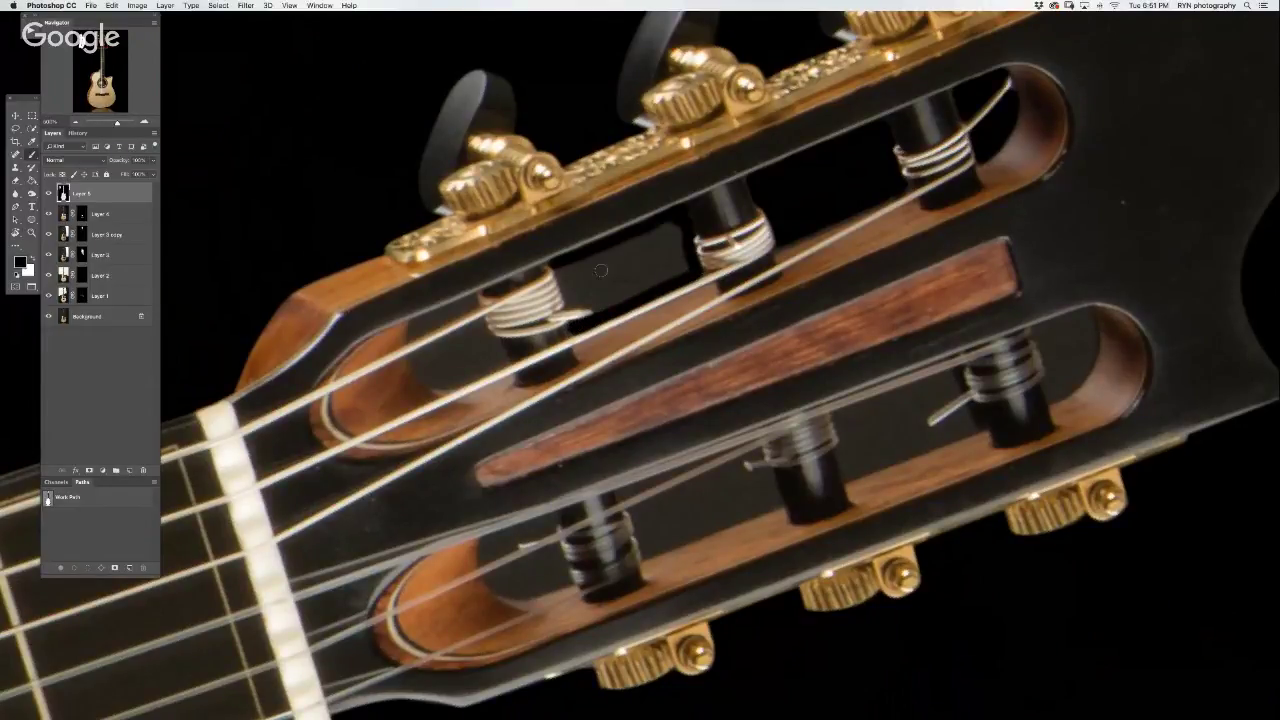
mouse_move(563, 282)
left_mouse_down()
mouse_move(600, 306)
mouse_move(684, 262)
mouse_move(680, 232)
mouse_move(606, 248)
left_mouse_up()
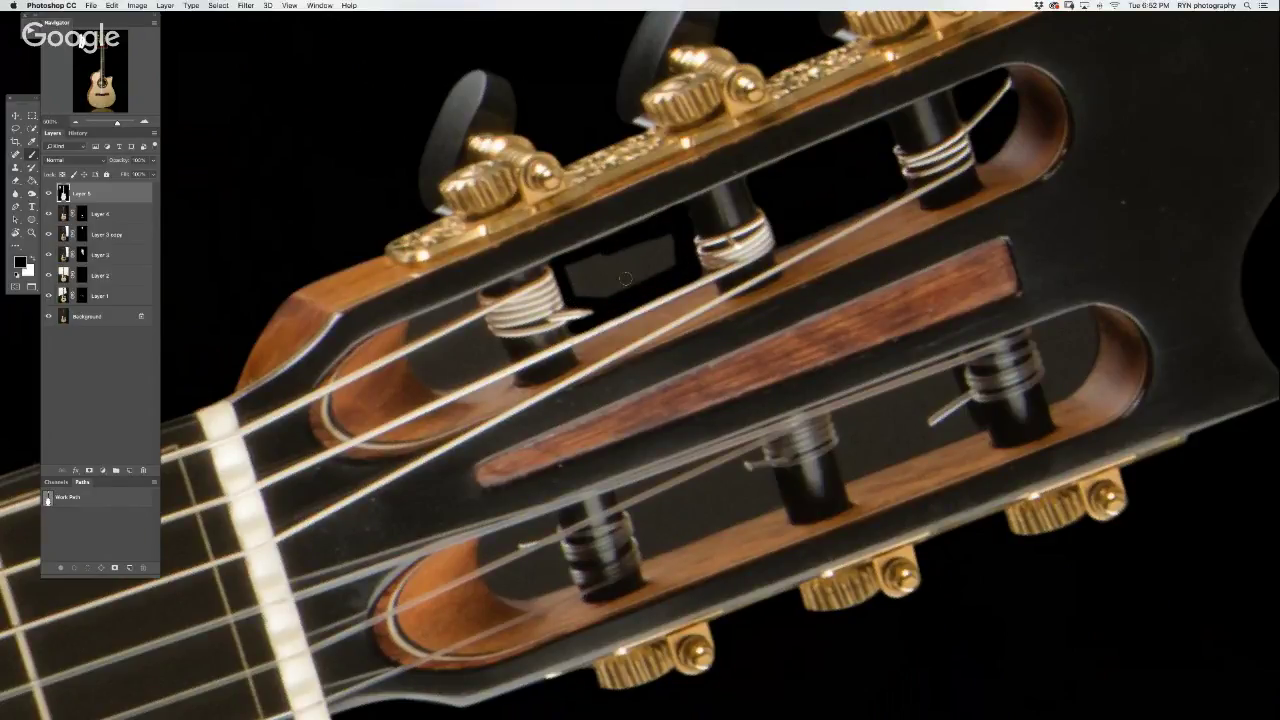
- Lasso the dark patch between the pegs and darken it and the strip between the strings
key("w")
left_click(624, 284)
key("b")
mouse_move(566, 268)
left_mouse_down()
mouse_move(659, 238)
mouse_move(676, 252)
mouse_move(610, 292)
mouse_move(566, 276)
left_mouse_up()
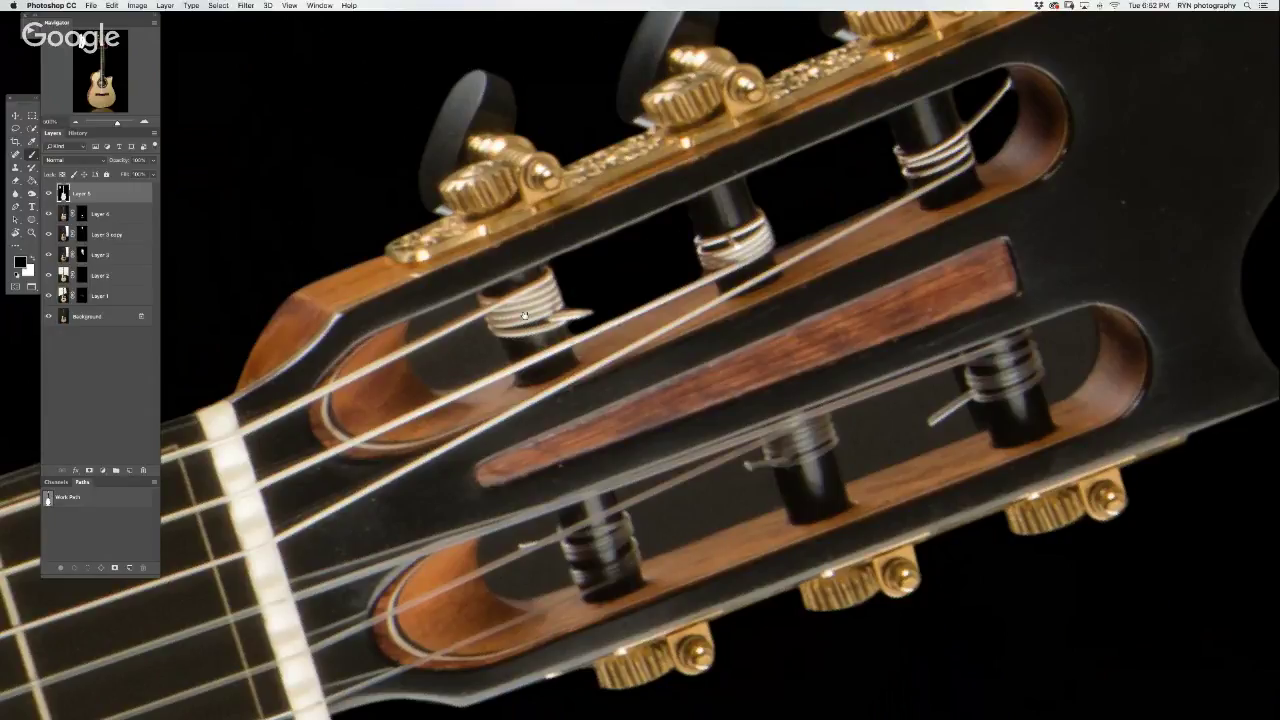
scroll(600, 280, "left", 5)
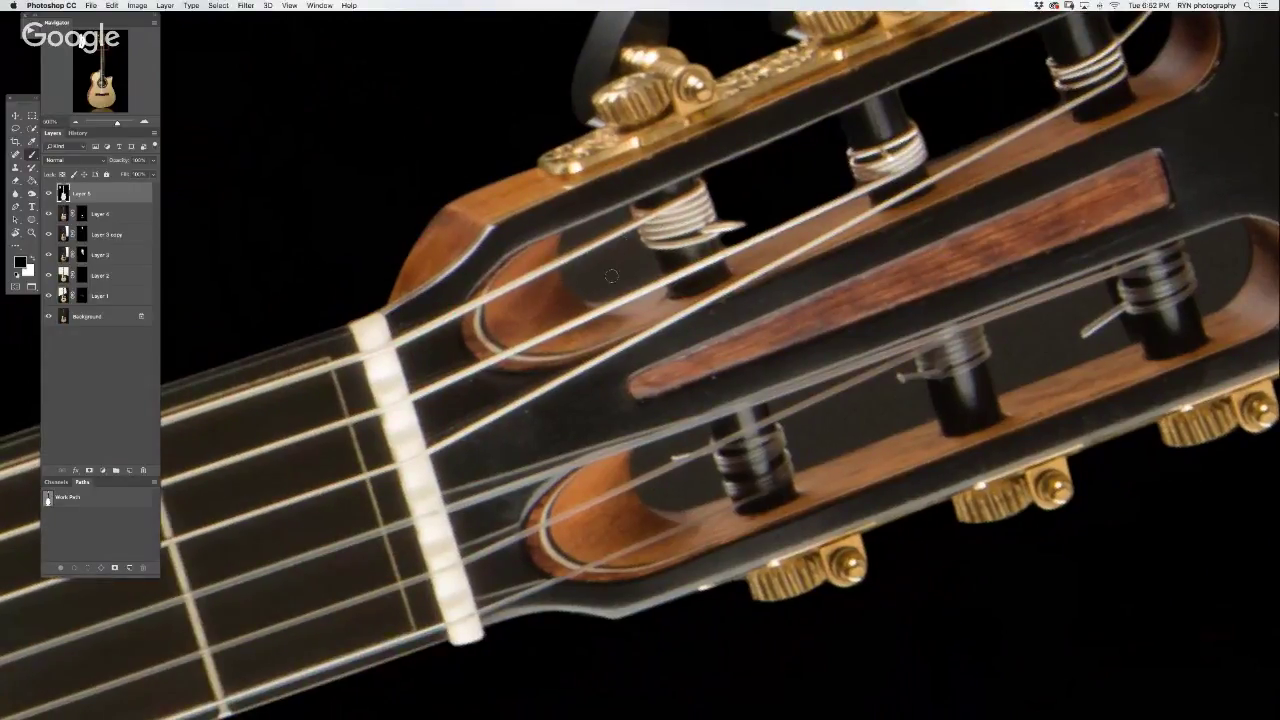
mouse_move(622, 214)
left_mouse_down()
mouse_move(566, 240)
mouse_move(562, 256)
mouse_move(612, 221)
left_mouse_up()
- Erase stray paint over the string and bucket-fill the outlined patch with black
key("e")
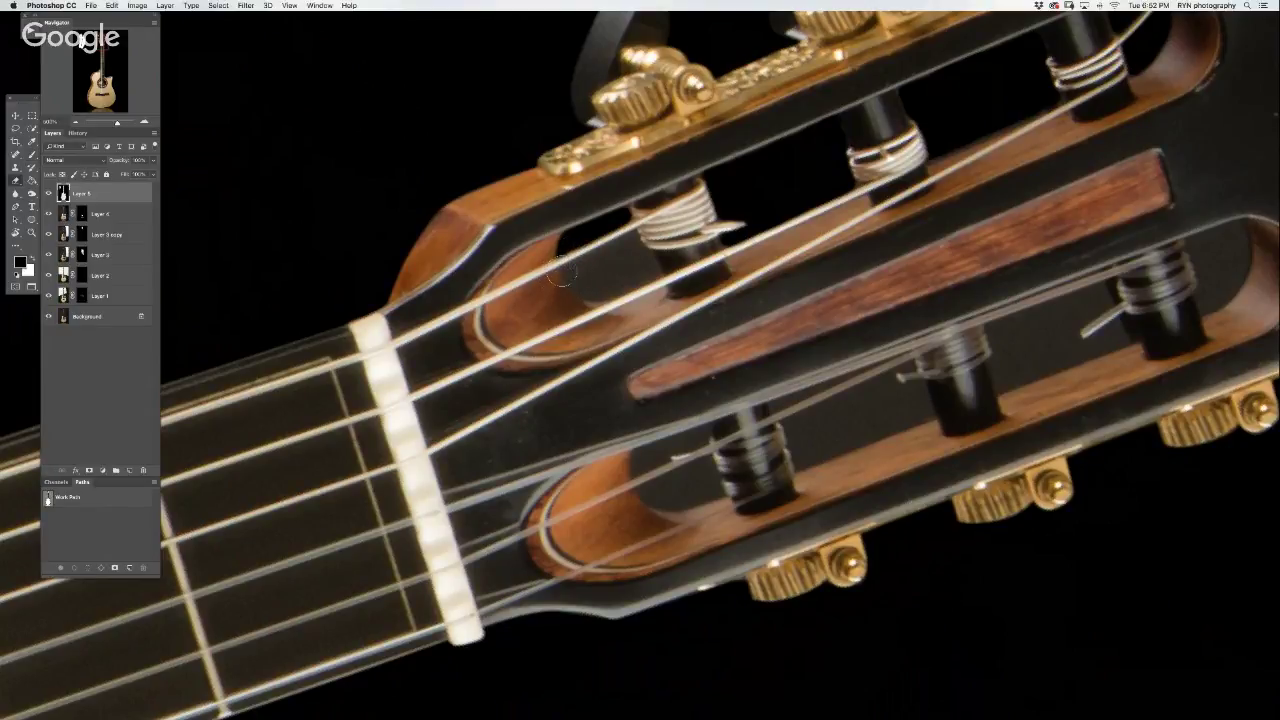
mouse_move(600, 256)
left_mouse_down()
mouse_move(568, 270)
mouse_move(605, 293)
mouse_move(660, 266)
mouse_move(632, 237)
mouse_move(573, 267)
left_mouse_up()
key("b")
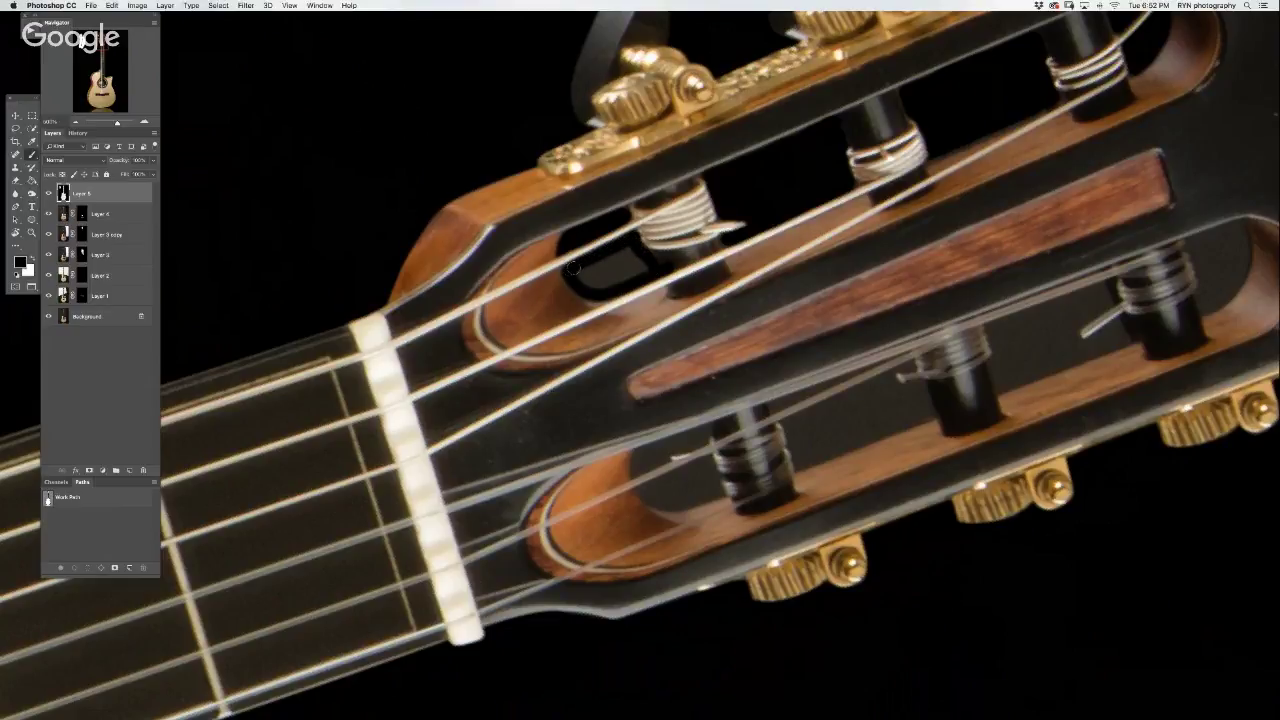
key("g")
left_click(613, 281)
- Paint over the filled patch's edges, erase overspill, and pan toward the second headstock slot
key("b")
mouse_move(610, 282)
left_mouse_down()
mouse_move(595, 270)
mouse_move(585, 280)
mouse_move(615, 283)
mouse_move(642, 265)
mouse_move(596, 256)
left_mouse_up()
key("e")
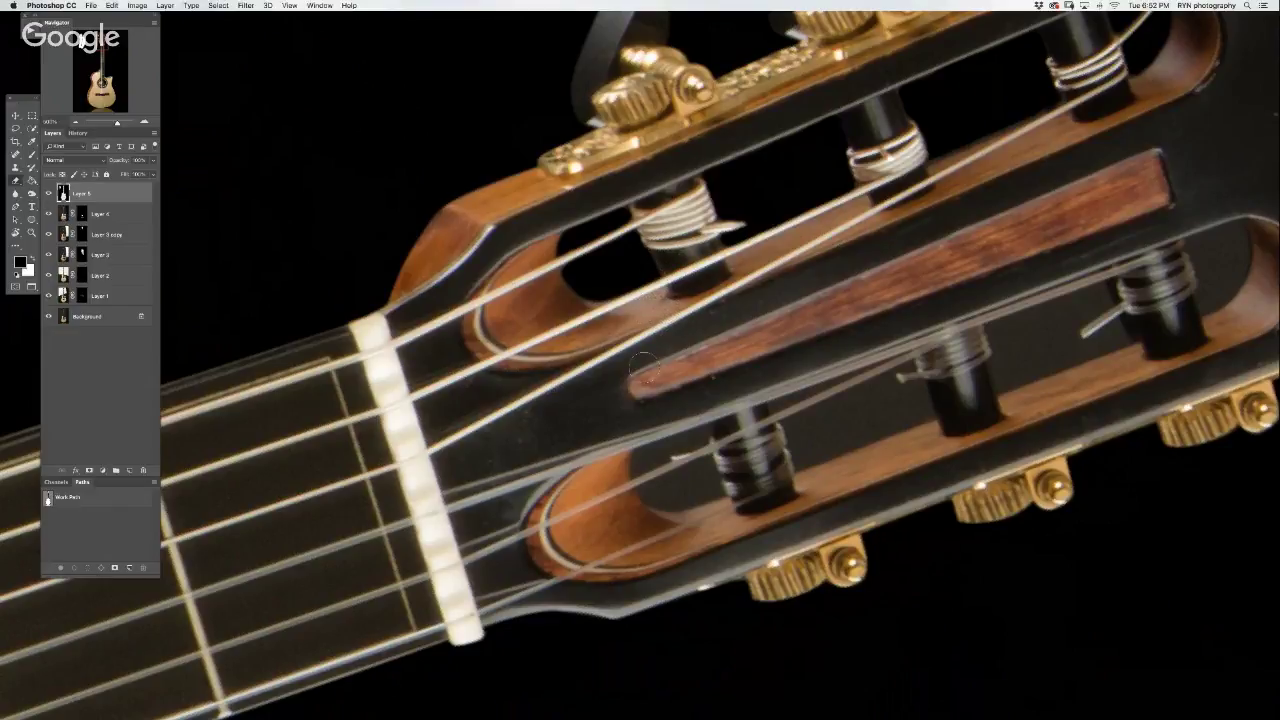
left_click_drag(664, 446, 577, 318)
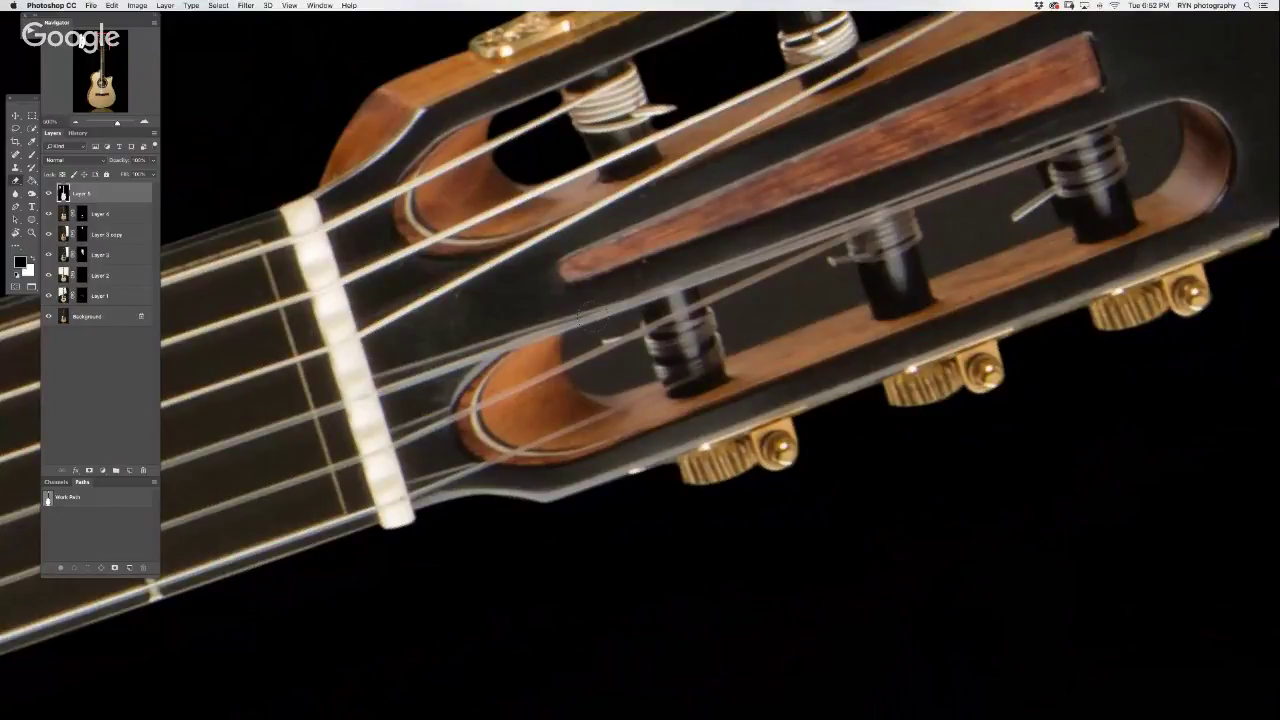
- Paint the gap beside the second slot's first tuning post black
left_click_drag(690, 350, 422, 340)
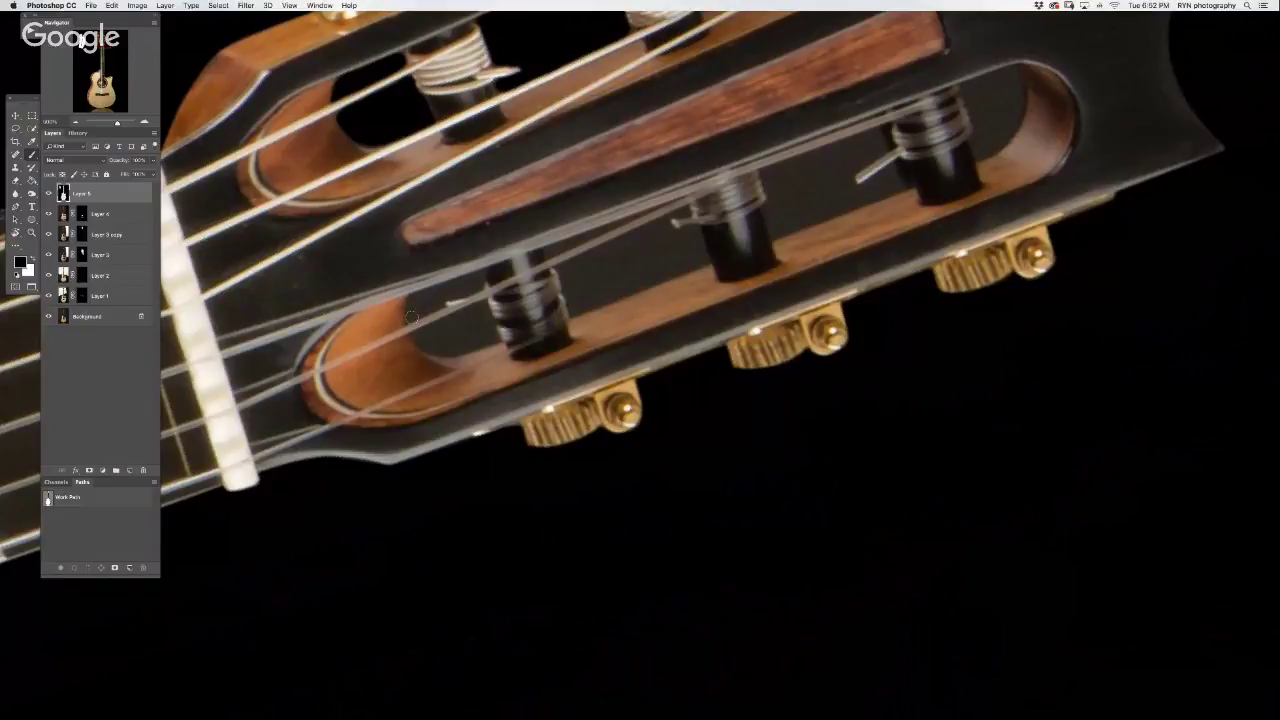
mouse_move(412, 317)
left_mouse_down()
mouse_move(416, 299)
mouse_move(480, 280)
mouse_move(402, 323)
left_mouse_up()
key("e")
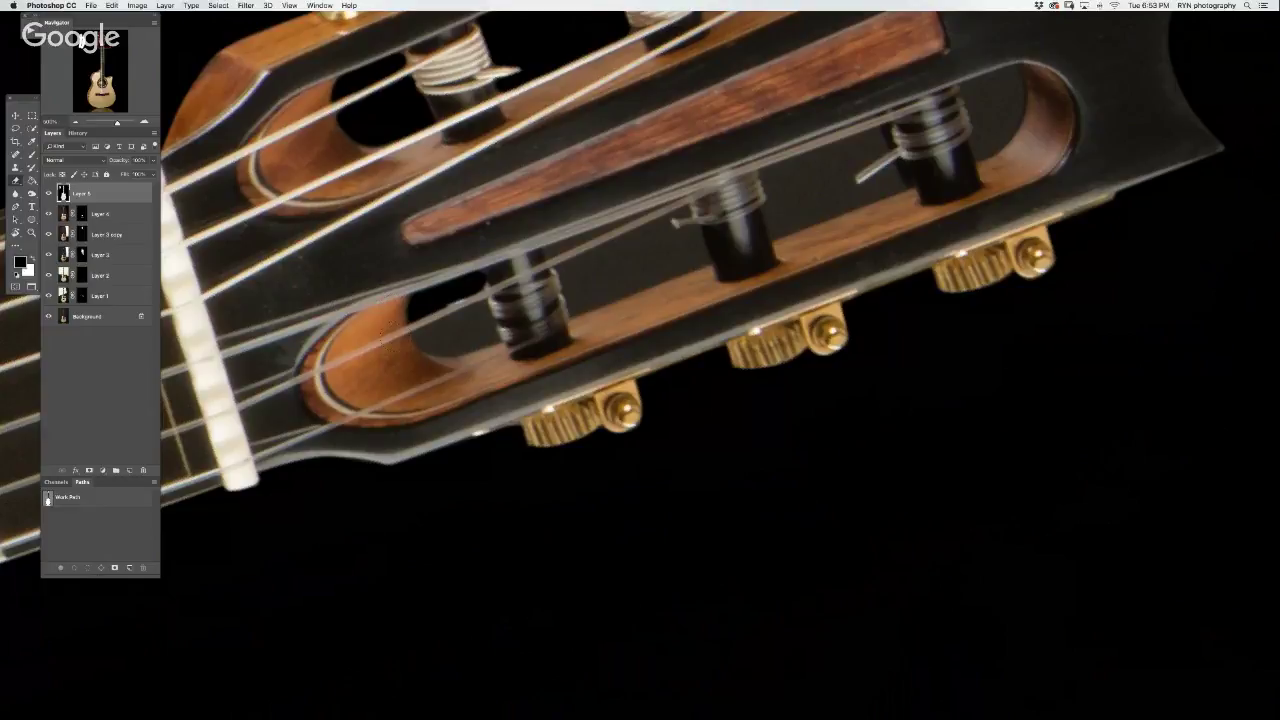
key("b")
mouse_move(417, 337)
left_mouse_down()
mouse_move(485, 320)
mouse_move(474, 344)
mouse_move(446, 334)
mouse_move(533, 337)
left_mouse_up()
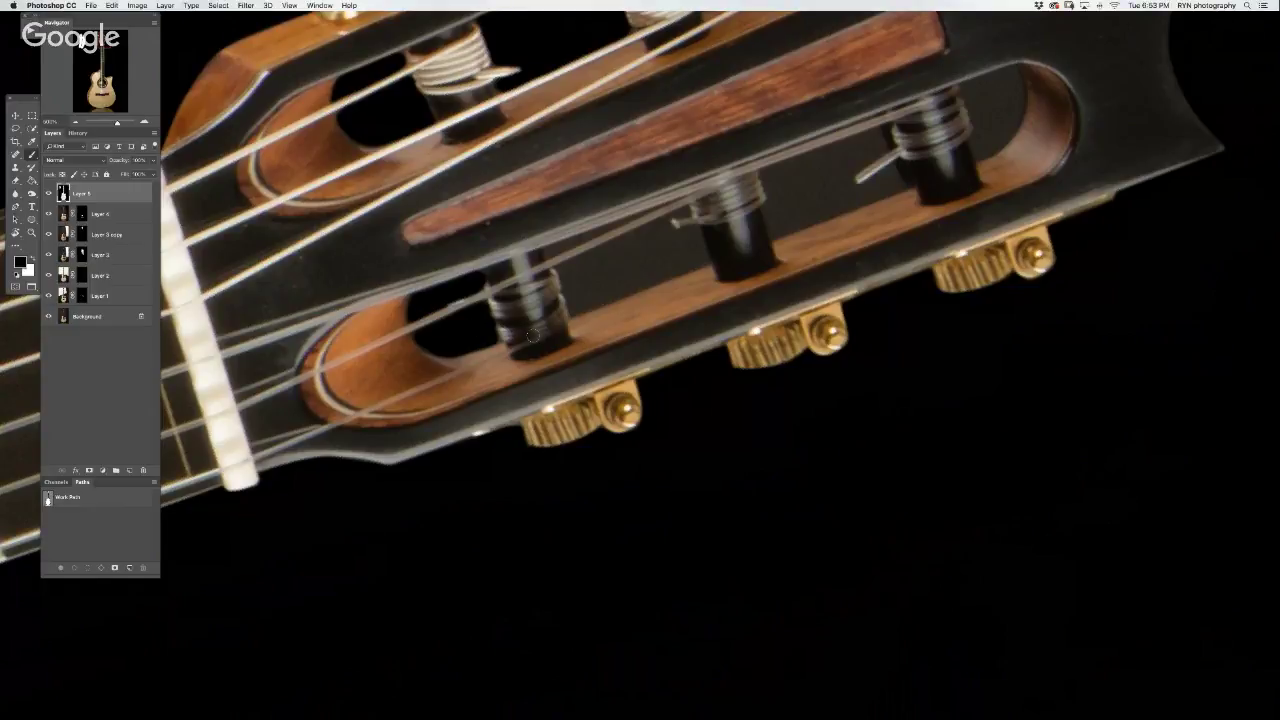
- Blacken the area along the string between the first two posts and down the first post's right side
left_click_drag(602, 300, 412, 370)
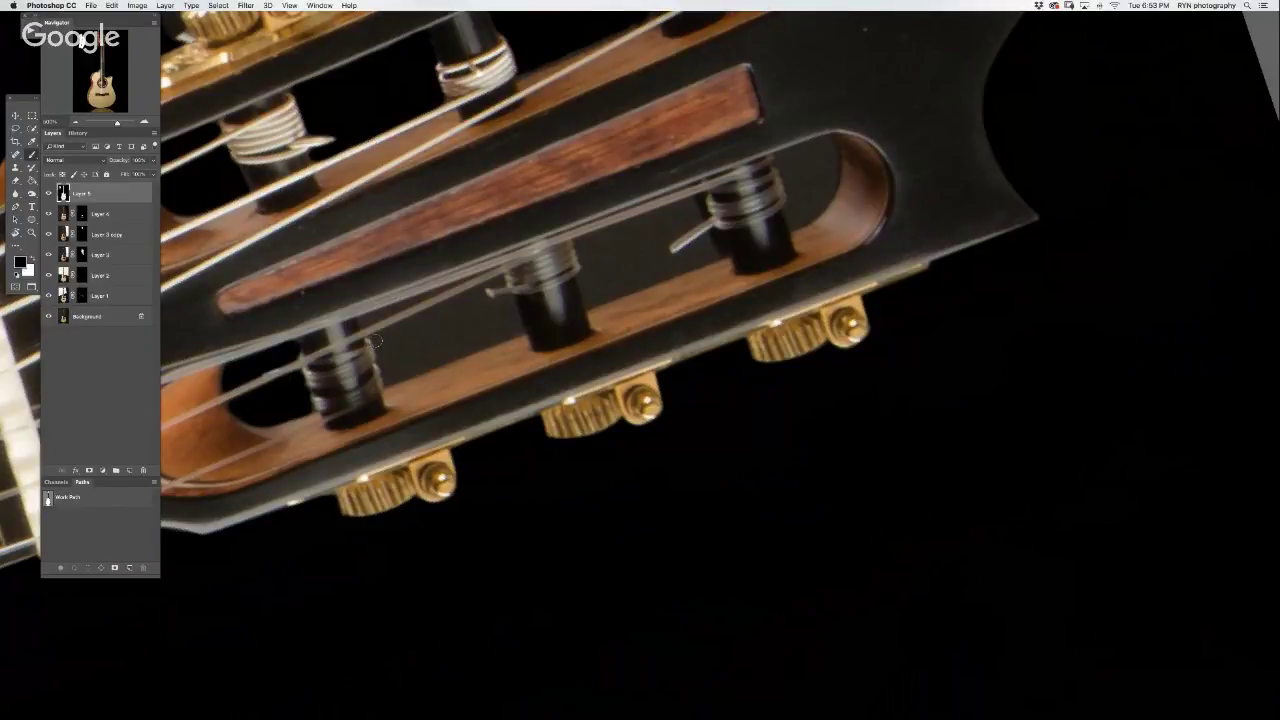
left_click_drag(375, 338, 498, 280)
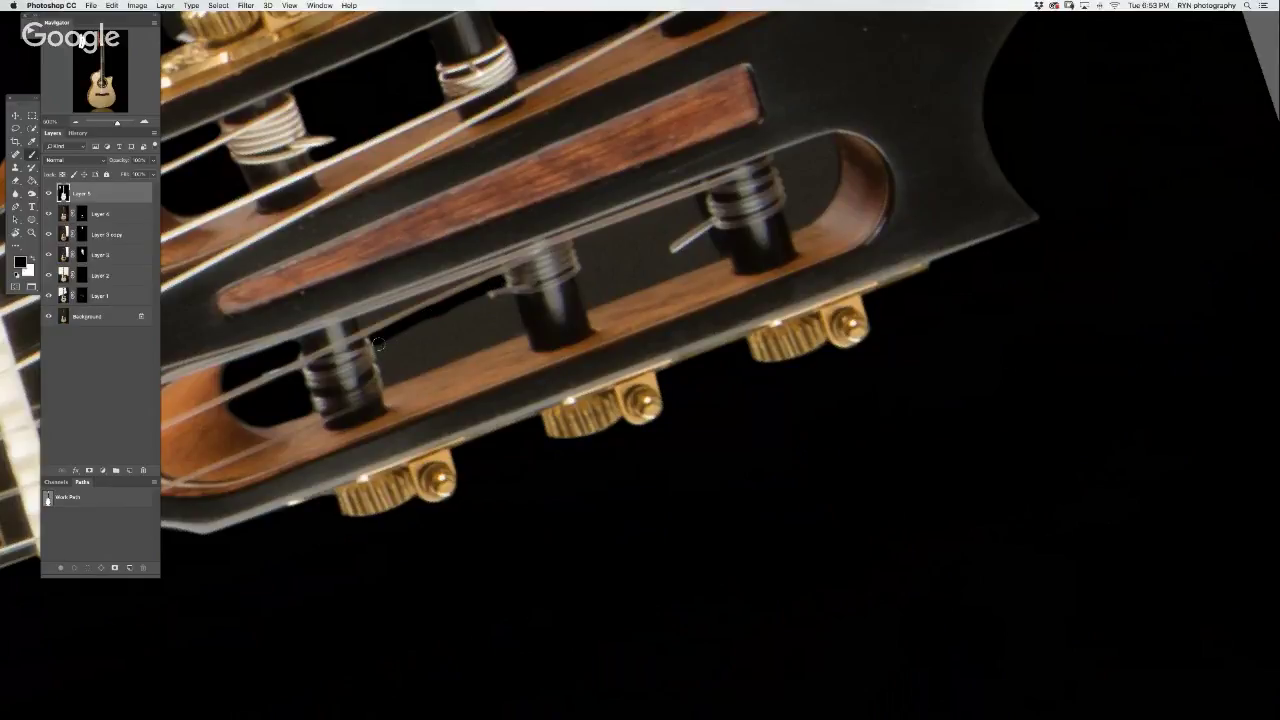
mouse_move(379, 343)
left_mouse_down()
mouse_move(389, 380)
mouse_move(517, 331)
mouse_move(506, 299)
mouse_move(481, 297)
mouse_move(392, 340)
mouse_move(393, 356)
mouse_move(447, 346)
mouse_move(425, 358)
mouse_move(487, 333)
mouse_move(507, 309)
mouse_move(388, 334)
left_mouse_up()
key("b")
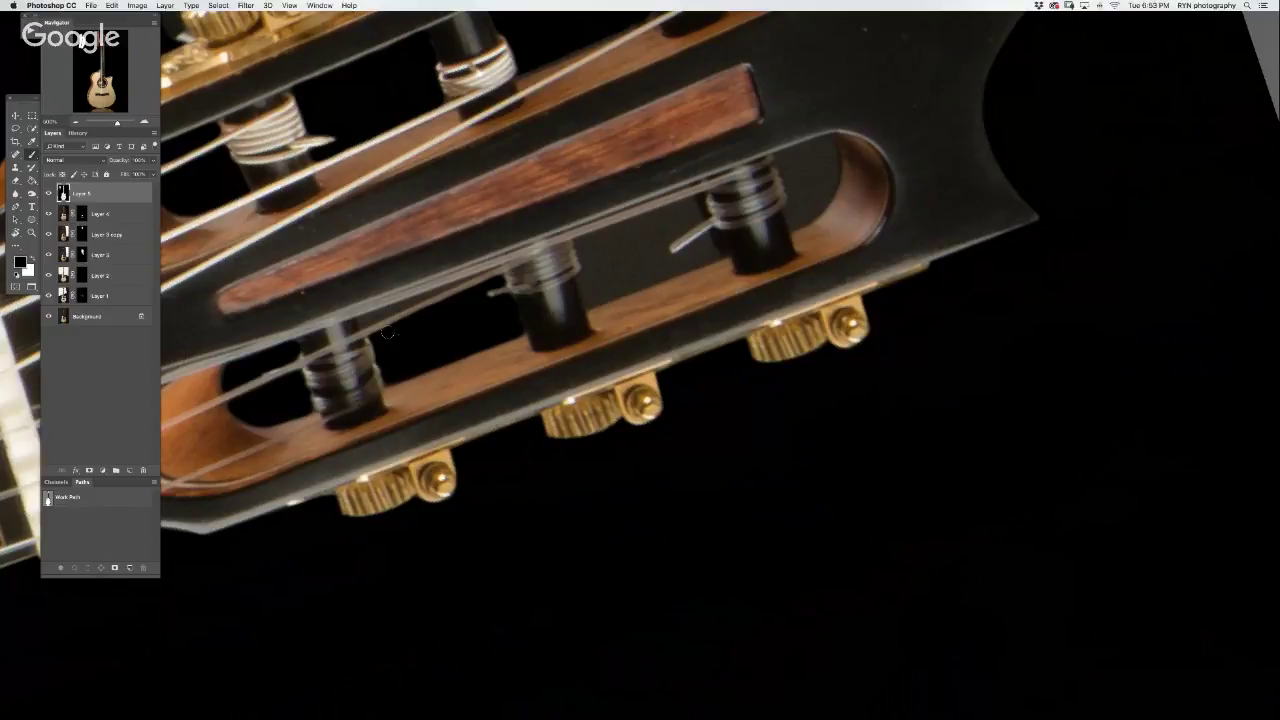
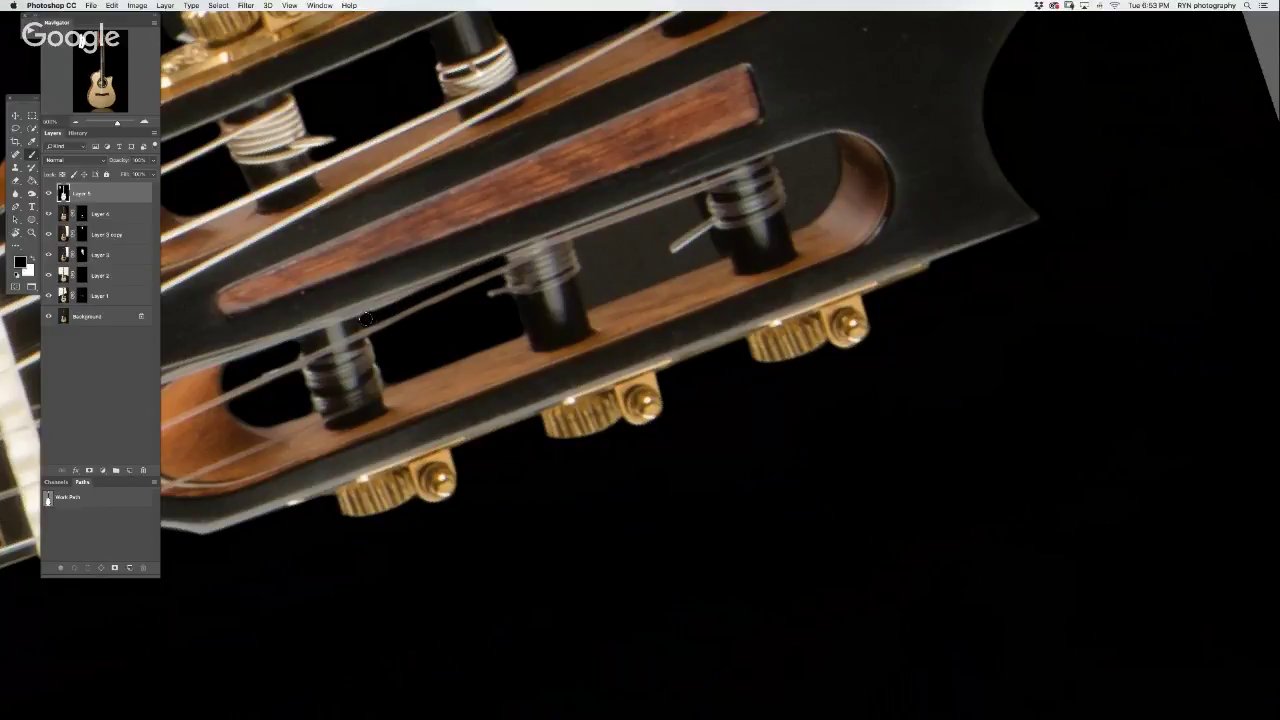
- Erase stray paint along the lower headstock string, paint the peg gap black, and reapply the last filter
key("e")
left_click_drag(350, 307, 518, 247)
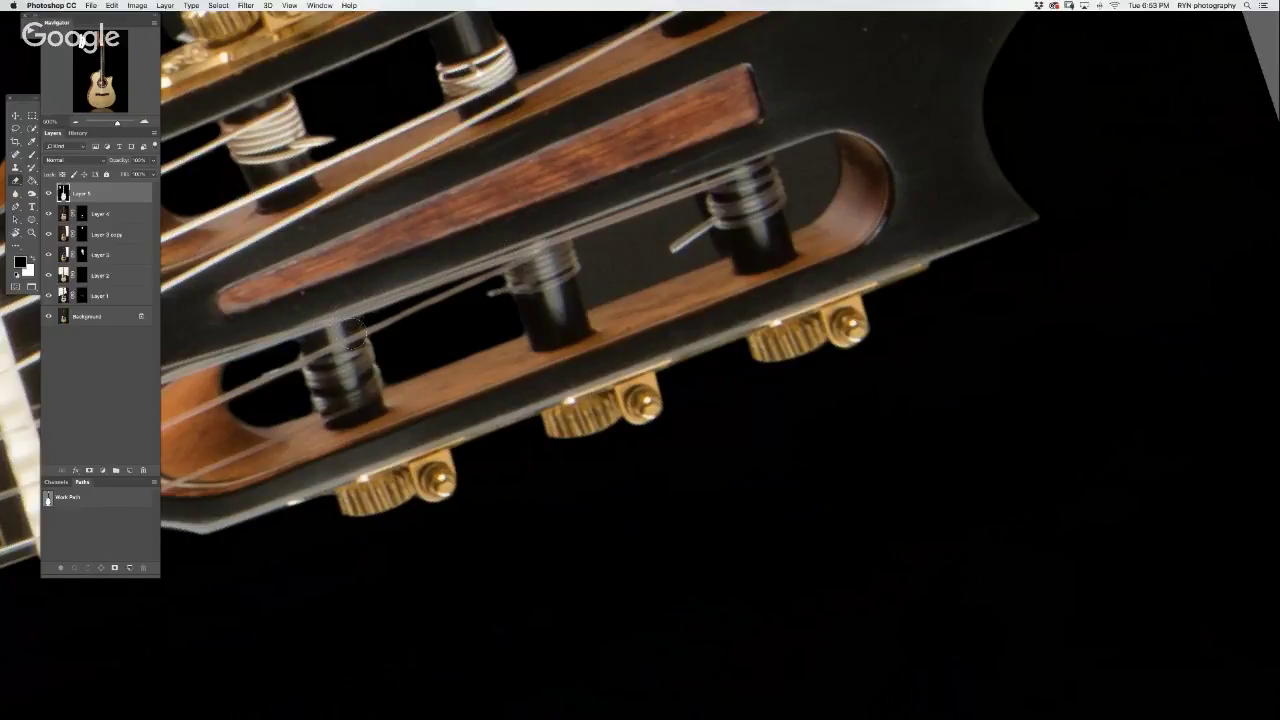
left_click_drag(516, 334, 300, 368)
mouse_move(367, 285)
left_mouse_down()
mouse_move(361, 274)
mouse_move(371, 338)
mouse_move(497, 291)
mouse_move(498, 268)
mouse_move(462, 240)
mouse_move(371, 274)
mouse_move(387, 307)
left_mouse_up()
key("ctrl+f")
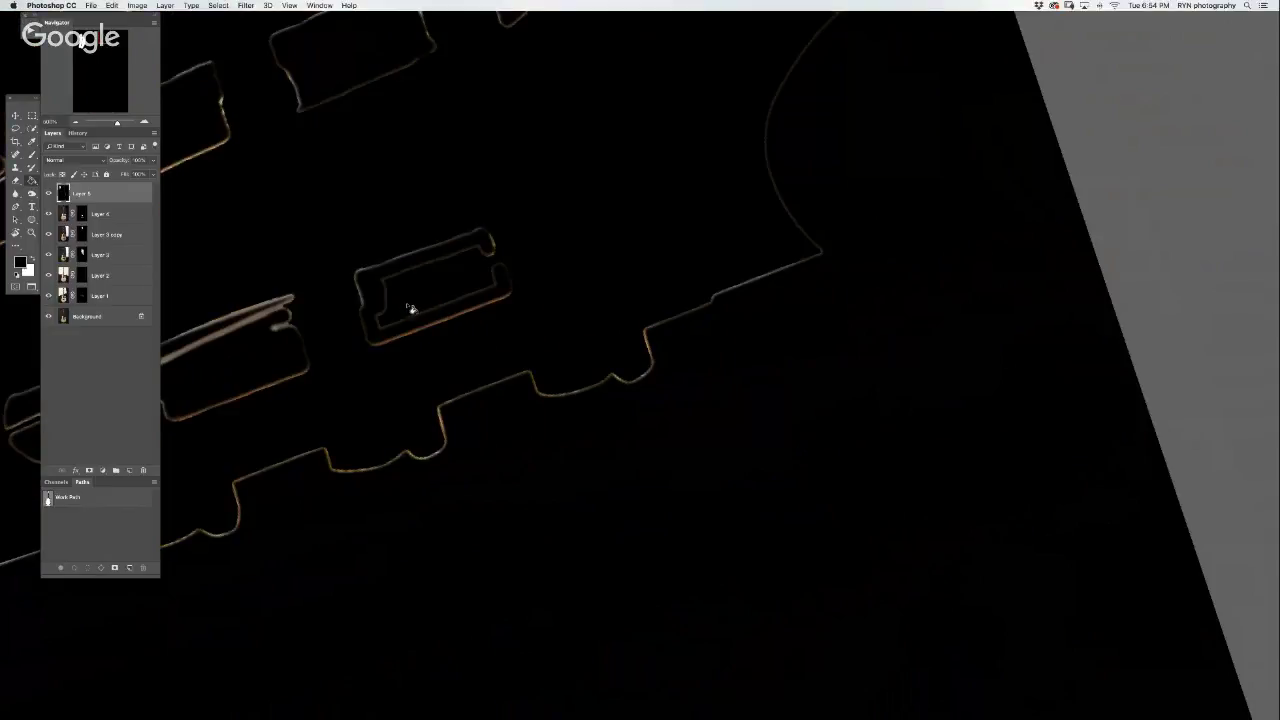
- Undo the accidental edge filter and paint the light gap between the tuning pegs black
key("ctrl+z")
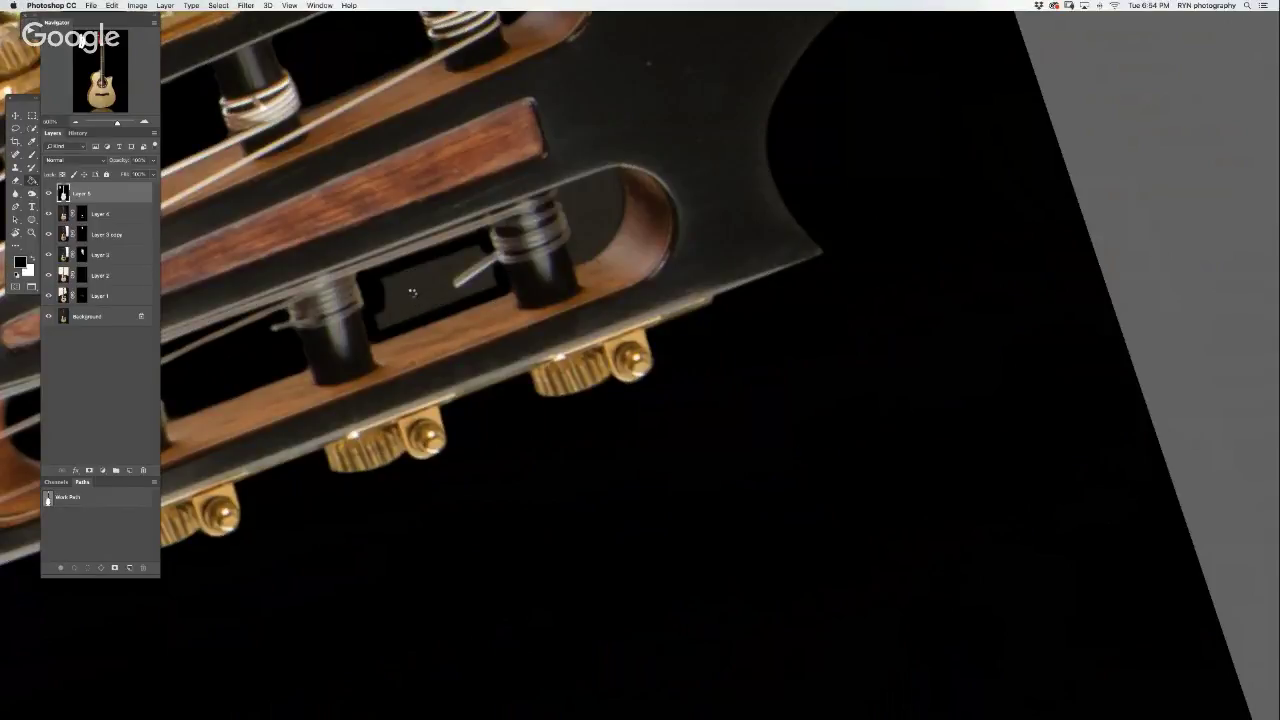
key("ctrl+z")
key("ctrl+z")
key("ctrl+z")
key("ctrl+z")
left_click_drag(382, 313, 490, 275)
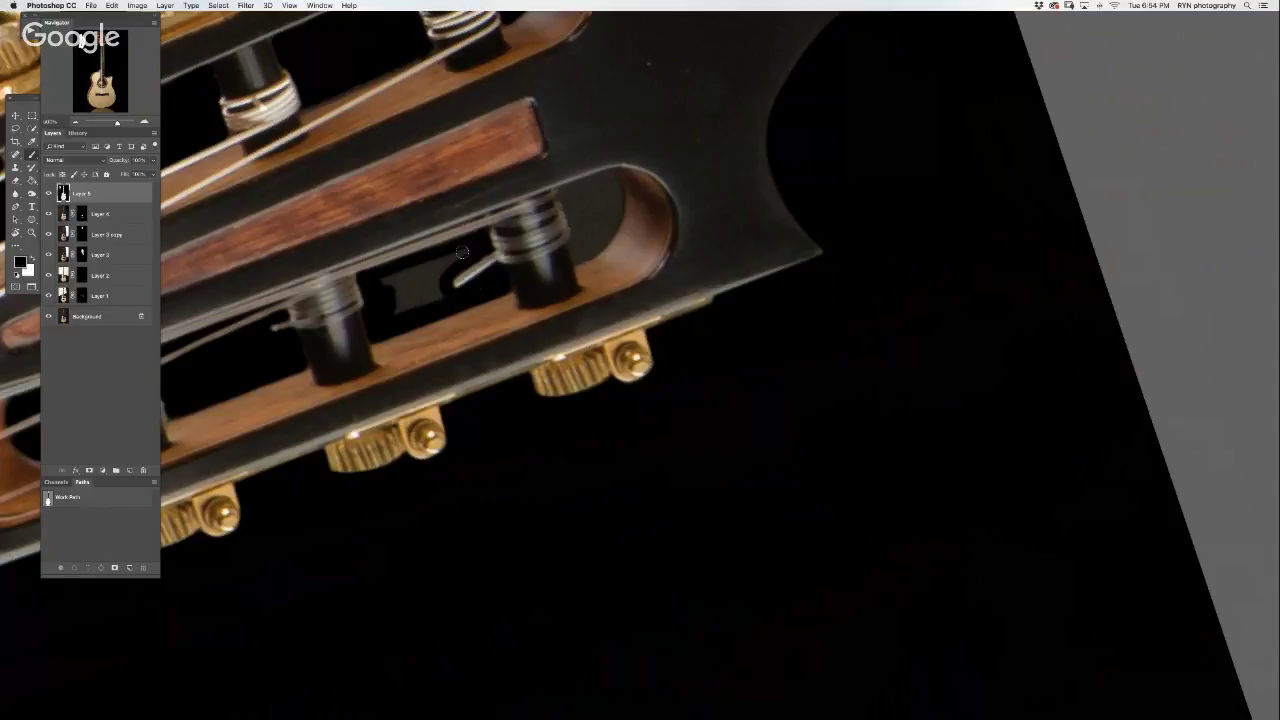
mouse_move(462, 253)
left_mouse_down()
mouse_move(382, 282)
mouse_move(430, 298)
left_mouse_up()
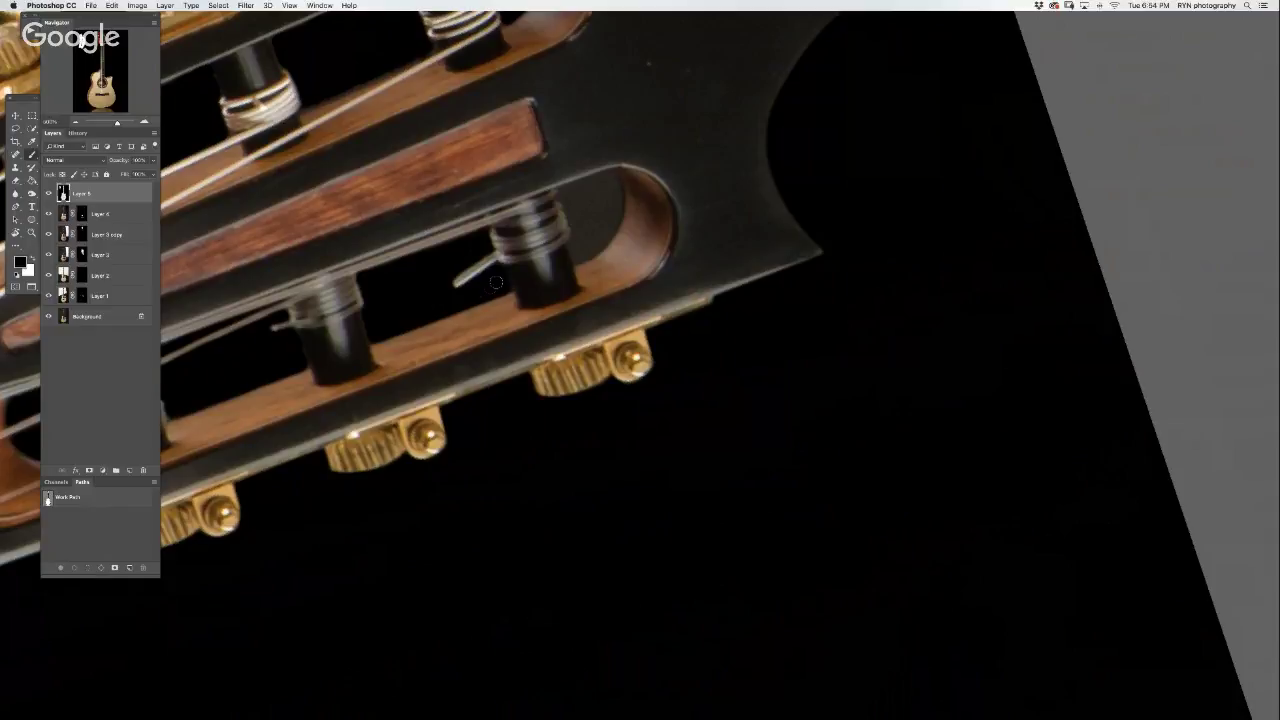
- Darken the inside of the next slot beside the peg, rotate the headstock upright, and duplicate Layer 5
mouse_move(553, 215)
left_mouse_down()
mouse_move(337, 381)
mouse_move(387, 394)
mouse_move(394, 326)
mouse_move(388, 393)
left_mouse_up()
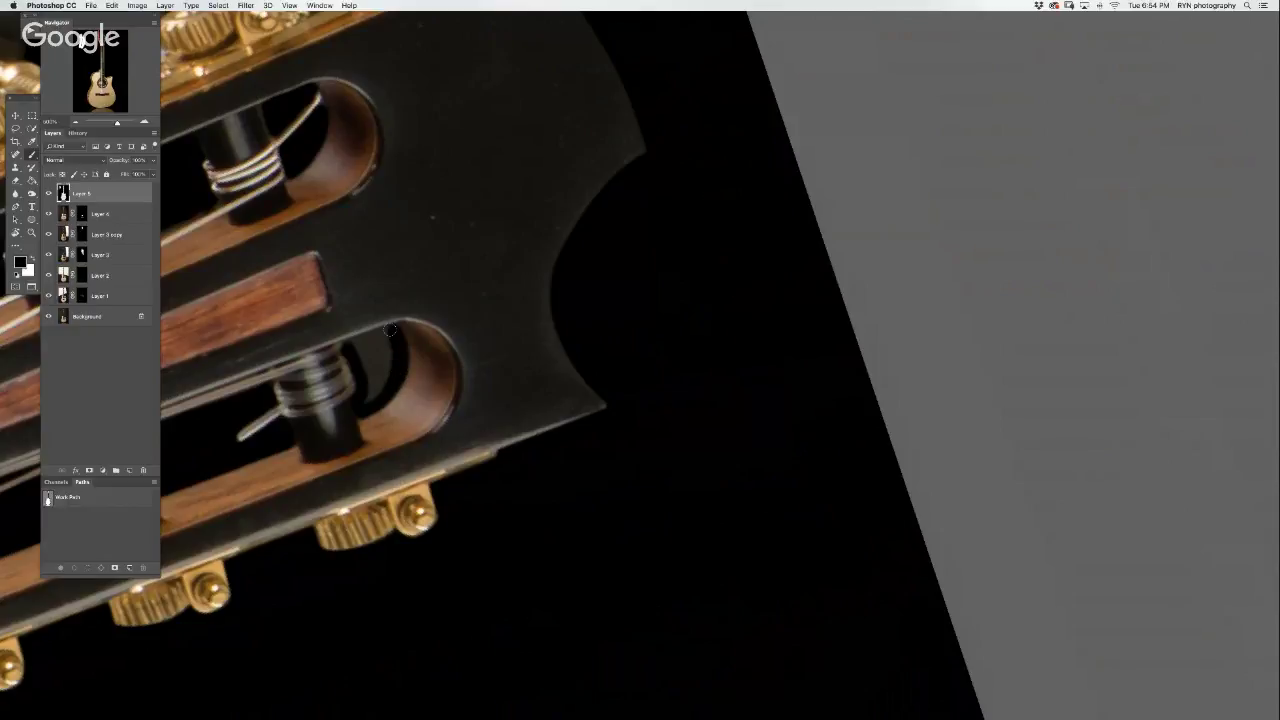
mouse_move(390, 331)
left_mouse_down()
mouse_move(352, 344)
mouse_move(372, 342)
mouse_move(370, 400)
mouse_move(385, 340)
mouse_move(365, 350)
mouse_move(375, 375)
left_mouse_up()
left_click_drag(320, 424, 413, 283)
key("b")
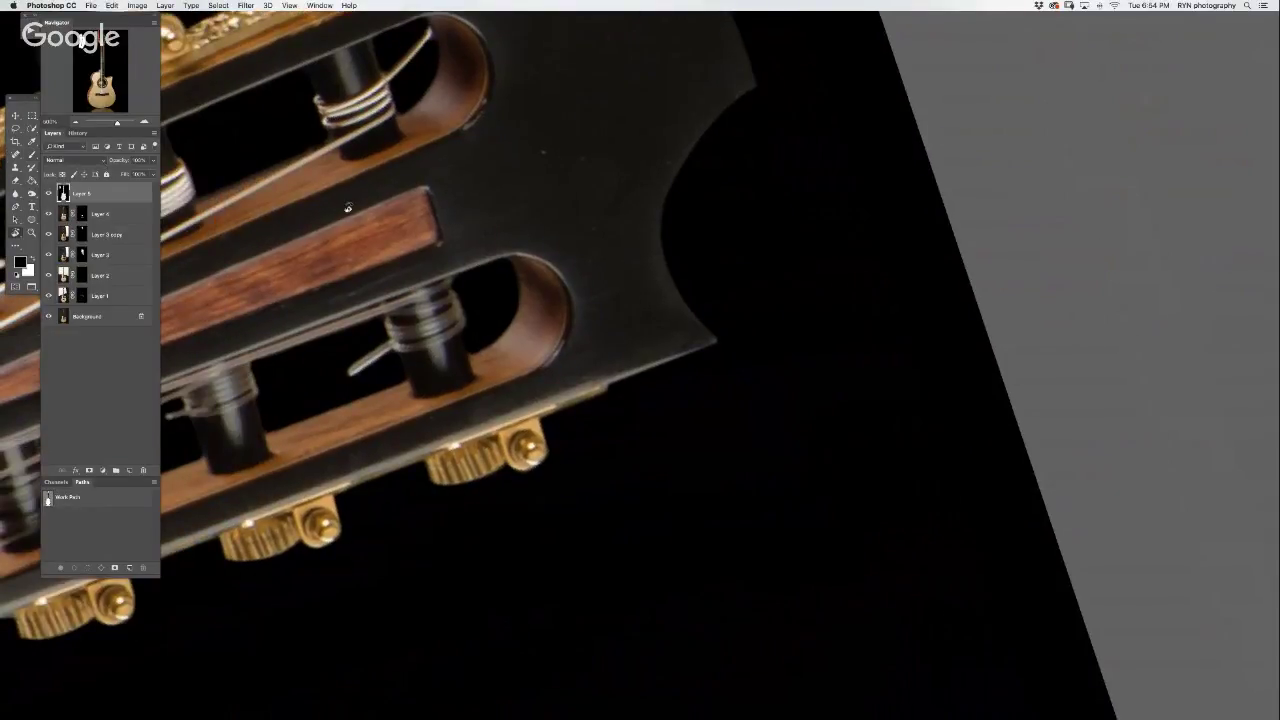
mouse_move(395, 195)
left_mouse_down()
mouse_move(578, 190)
mouse_move(555, 168)
mouse_move(483, 183)
mouse_move(426, 237)
mouse_move(398, 308)
mouse_move(457, 207)
left_mouse_up()
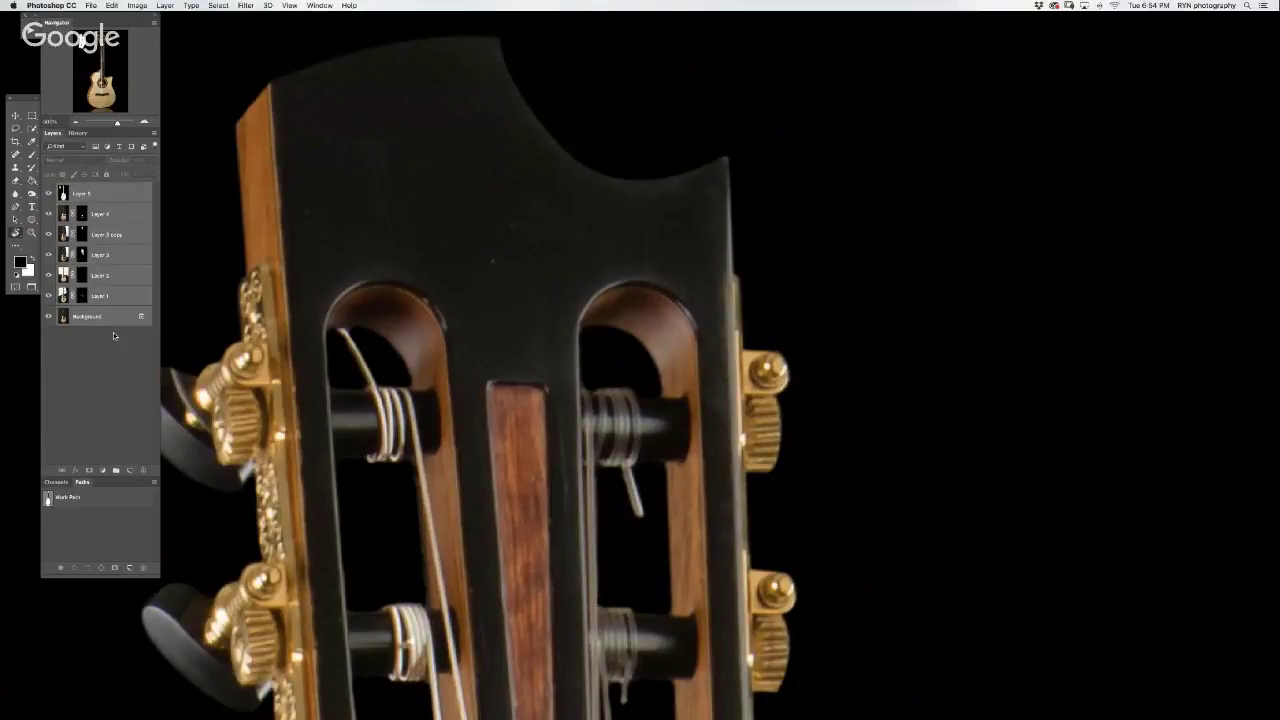
key("ctrl+j")
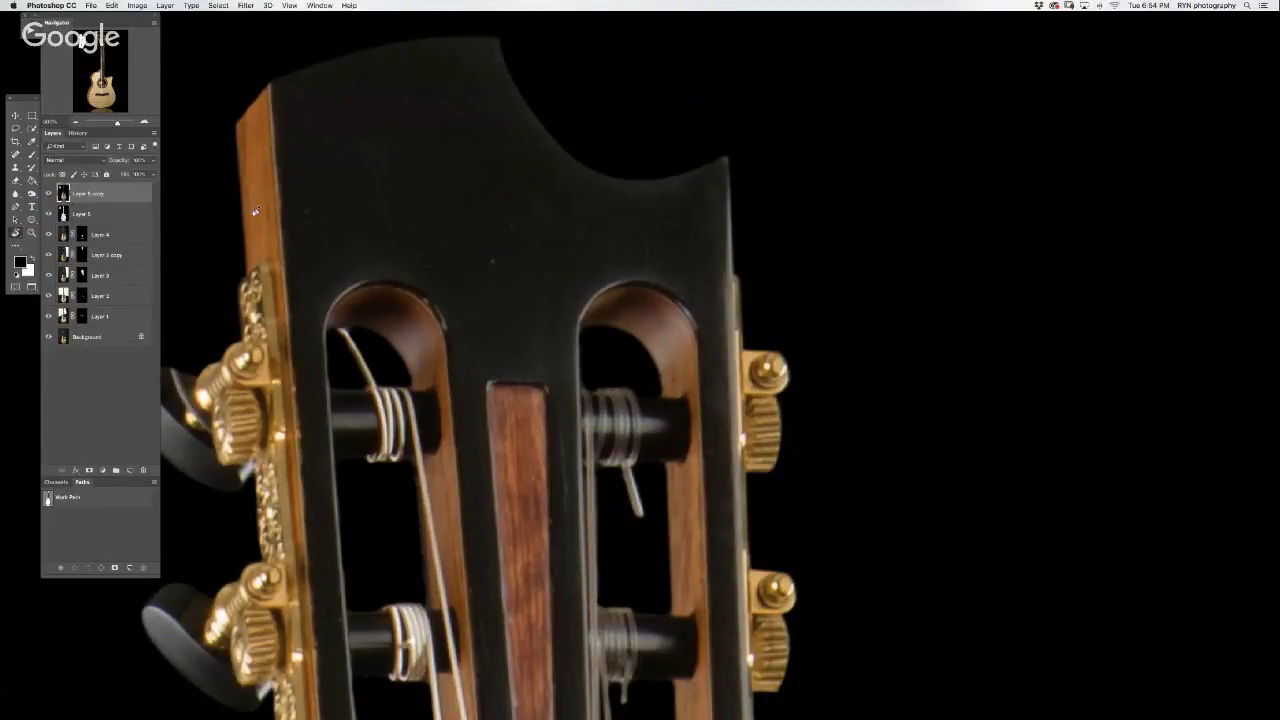
- Spot-heal the dust speck, face mark and slot-edge blemish on the headstock
key("j")
left_click(492, 261)
left_click_drag(590, 237, 567, 237)
mouse_move(564, 402)
left_mouse_down()
mouse_move(565, 512)
mouse_move(560, 249)
left_mouse_up()
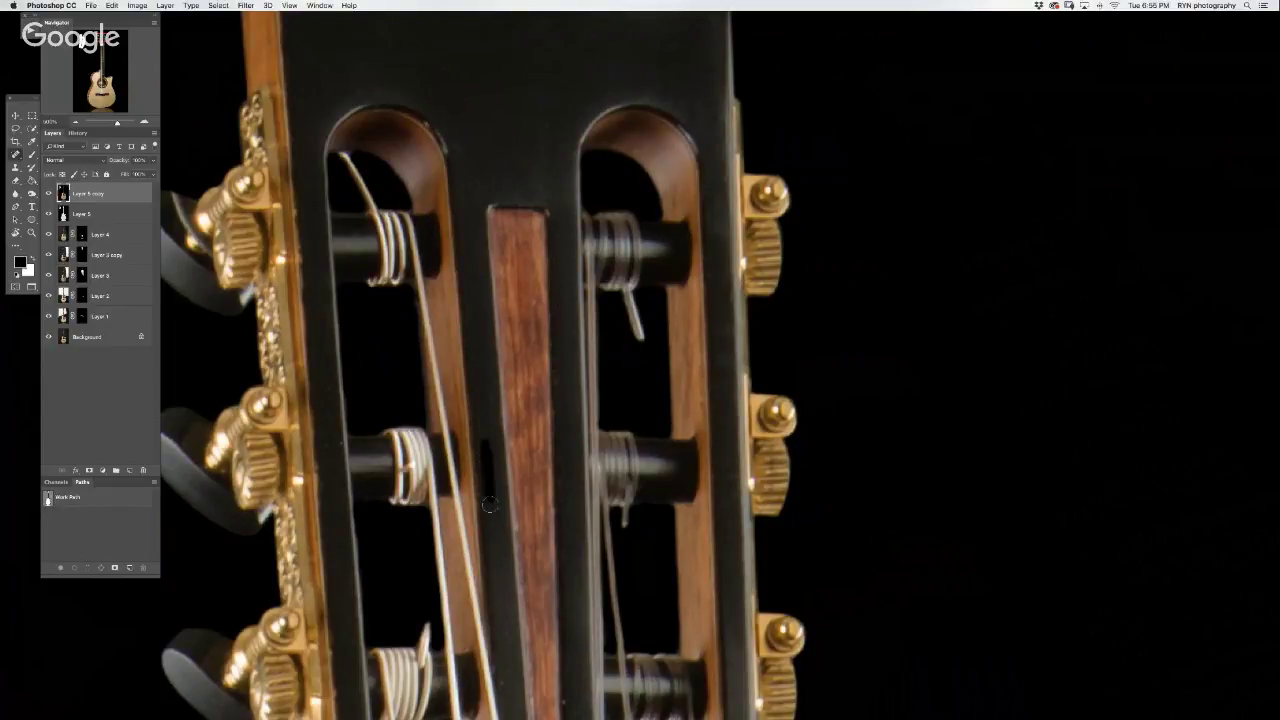
- Scroll and pan down the neck toward the frets
scroll(497, 543, "down", 2)
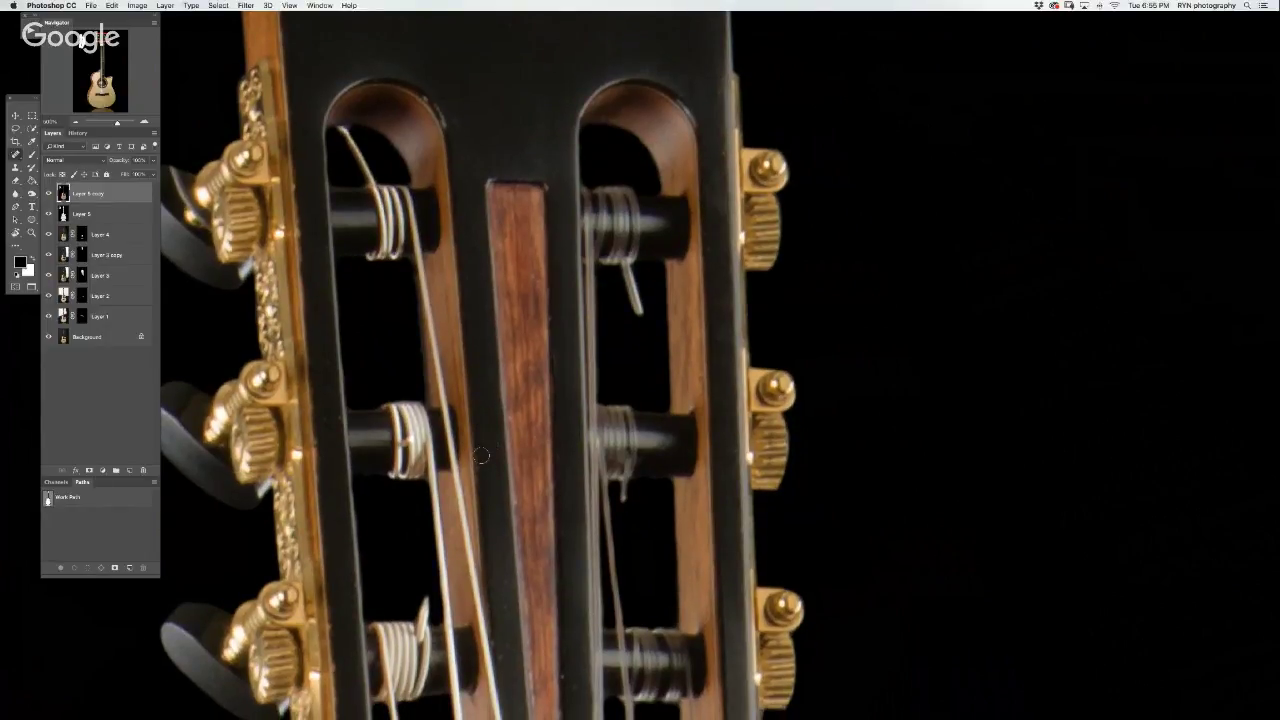
scroll(522, 482, "down", 10)
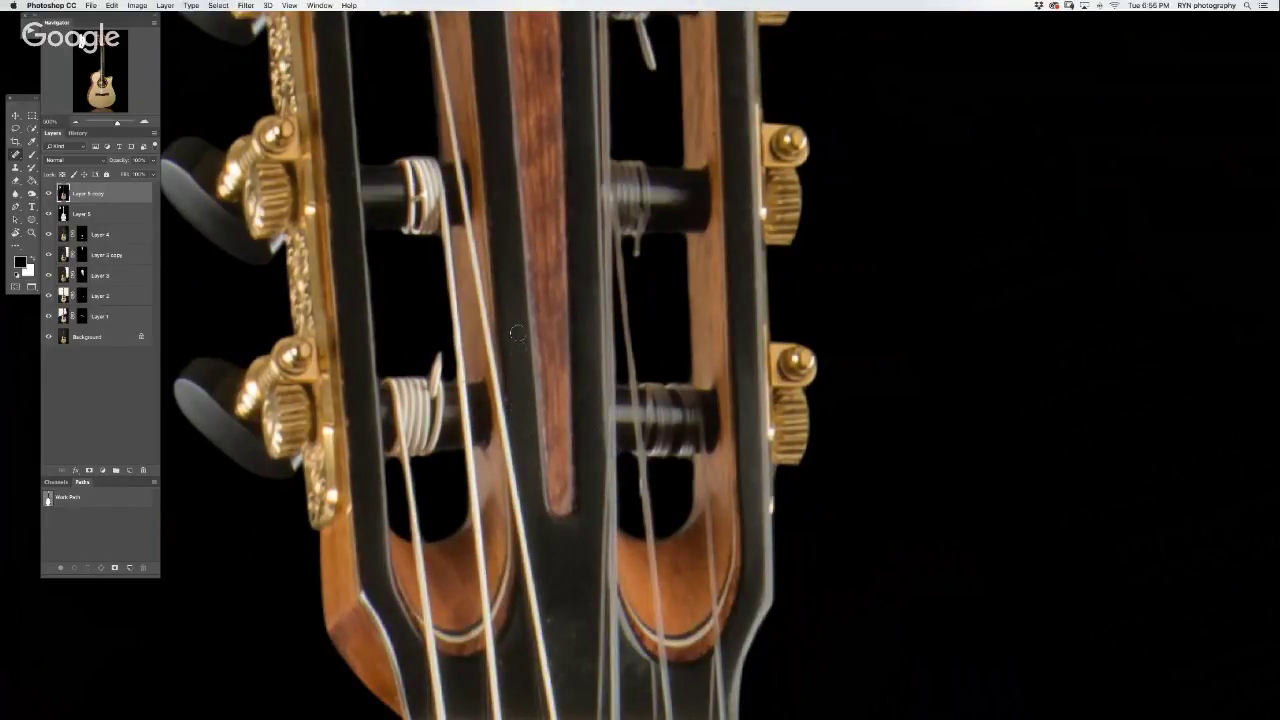
scroll(533, 479, "down", 5)
scroll(525, 455, "down", 4)
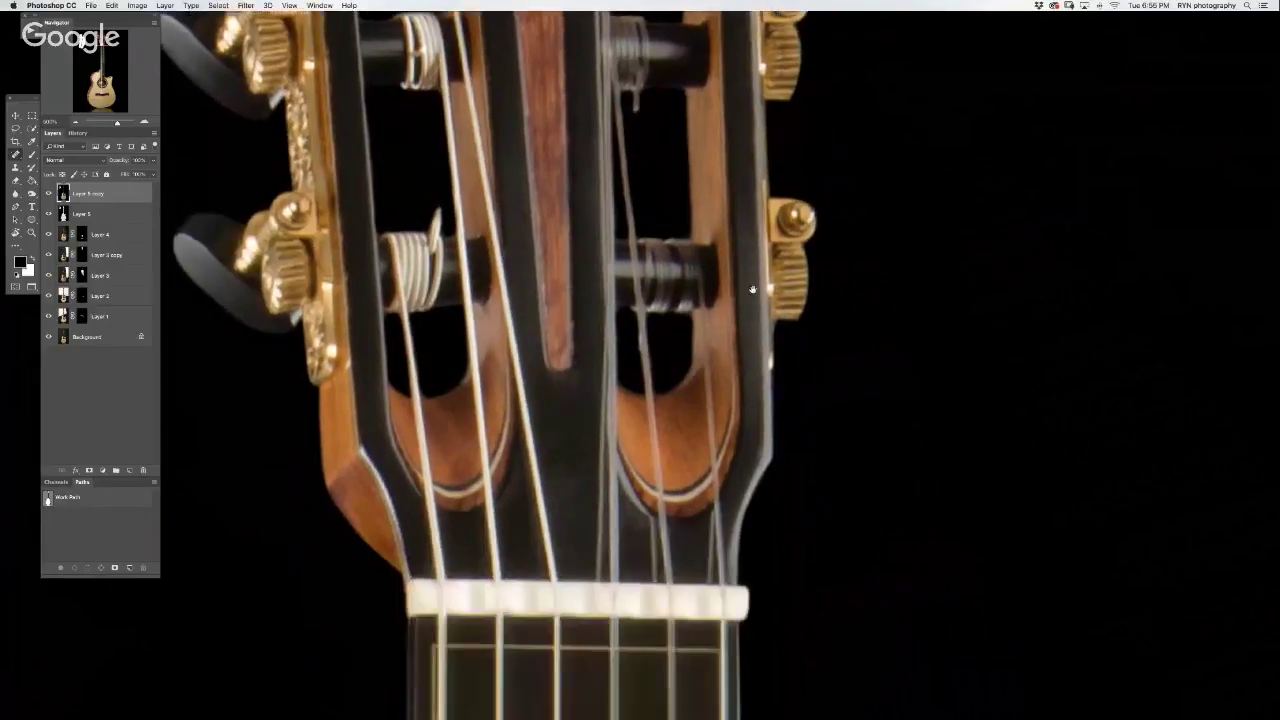
mouse_move(703, 433)
left_mouse_down()
mouse_move(574, 452)
mouse_move(563, 211)
left_mouse_up()
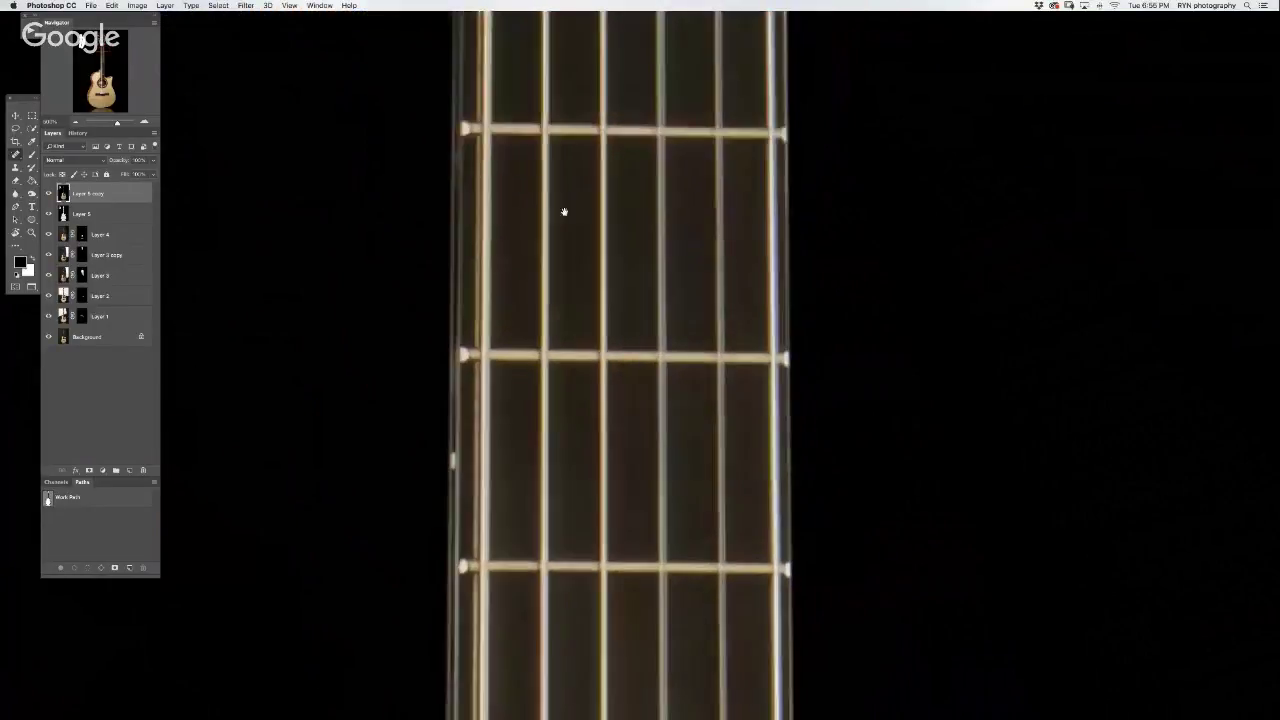
left_click_drag(560, 429, 543, 191)
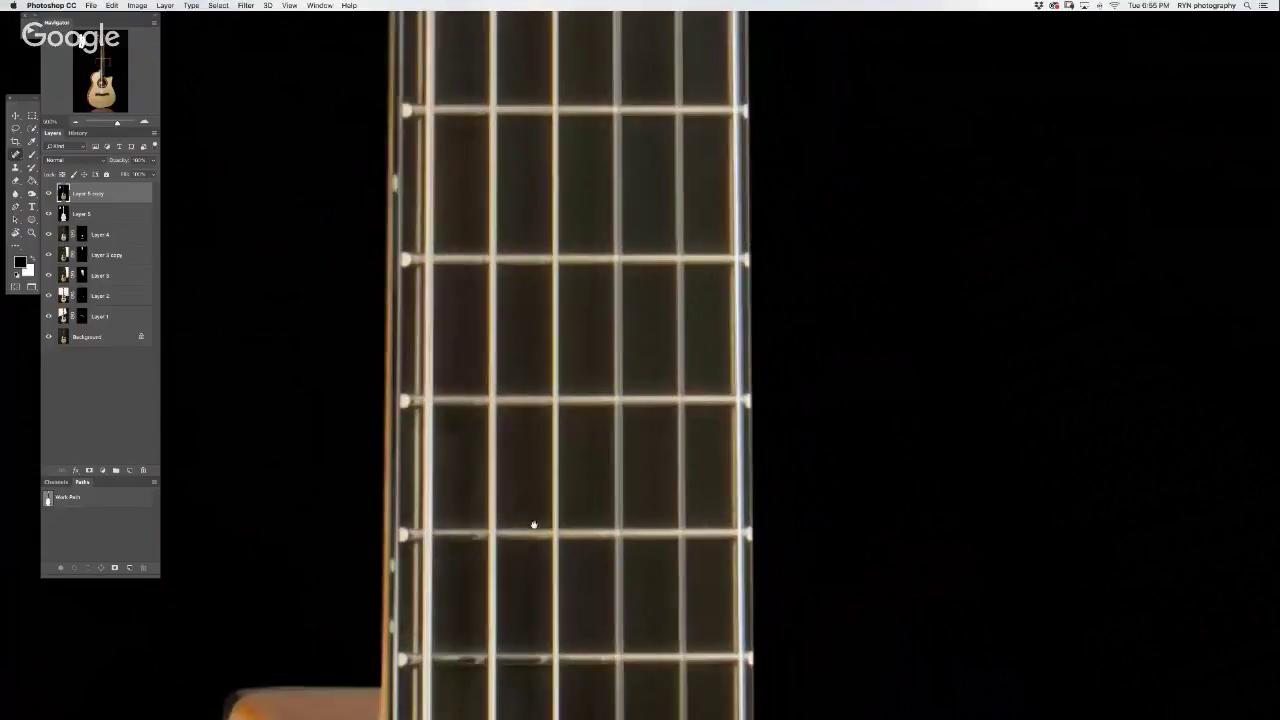
left_click_drag(534, 526, 541, 232)
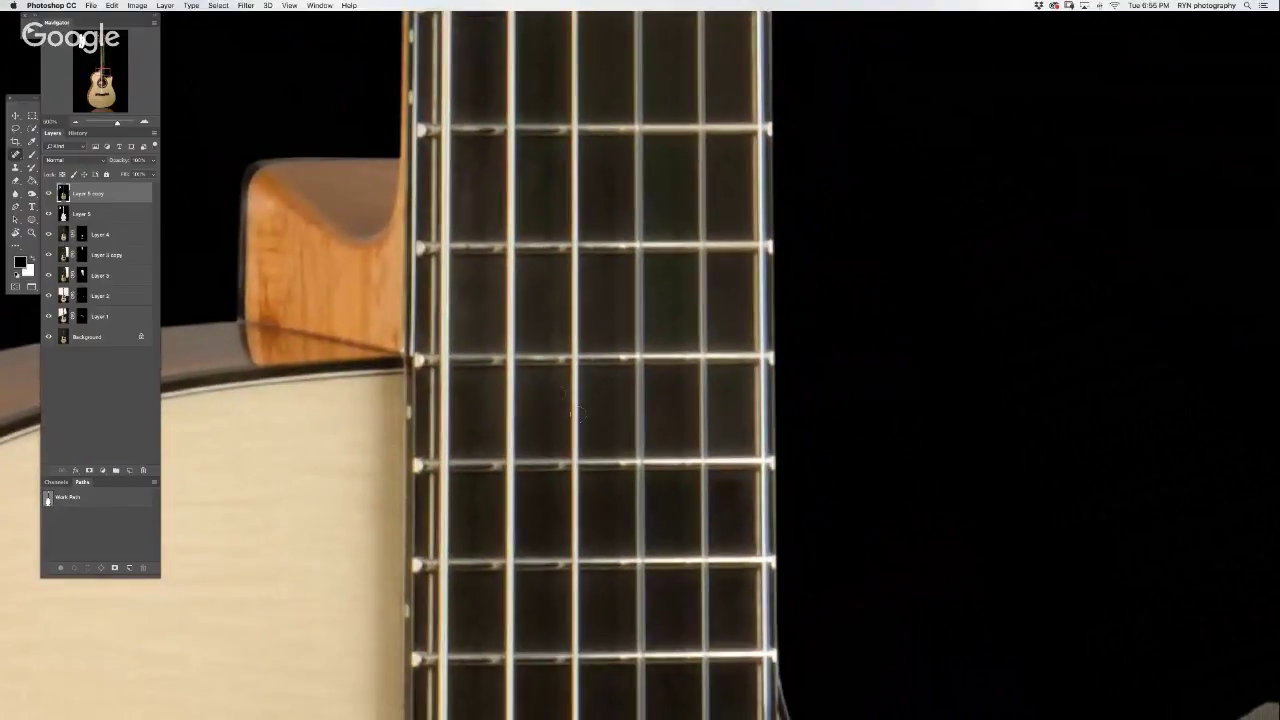
mouse_move(588, 430)
left_mouse_down()
mouse_move(610, 250)
mouse_move(640, 260)
left_mouse_up()
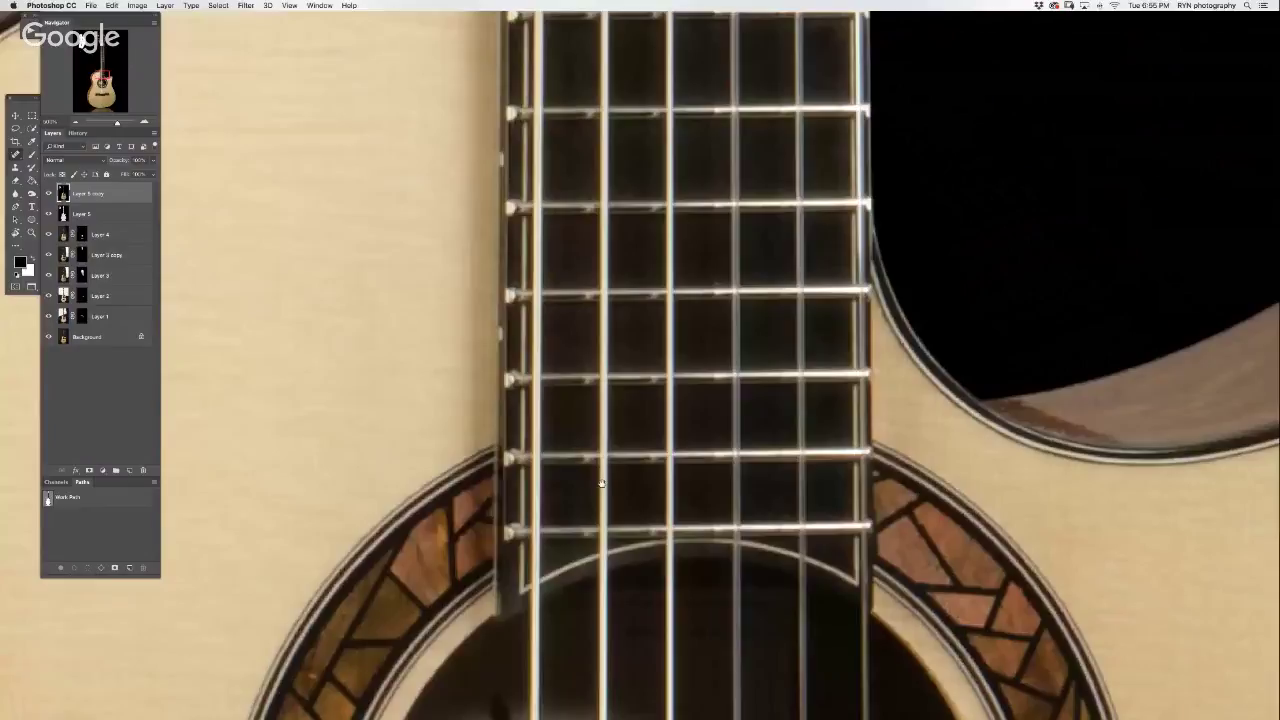
left_click_drag(650, 440, 709, 266)
left_click_drag(685, 420, 640, 90)
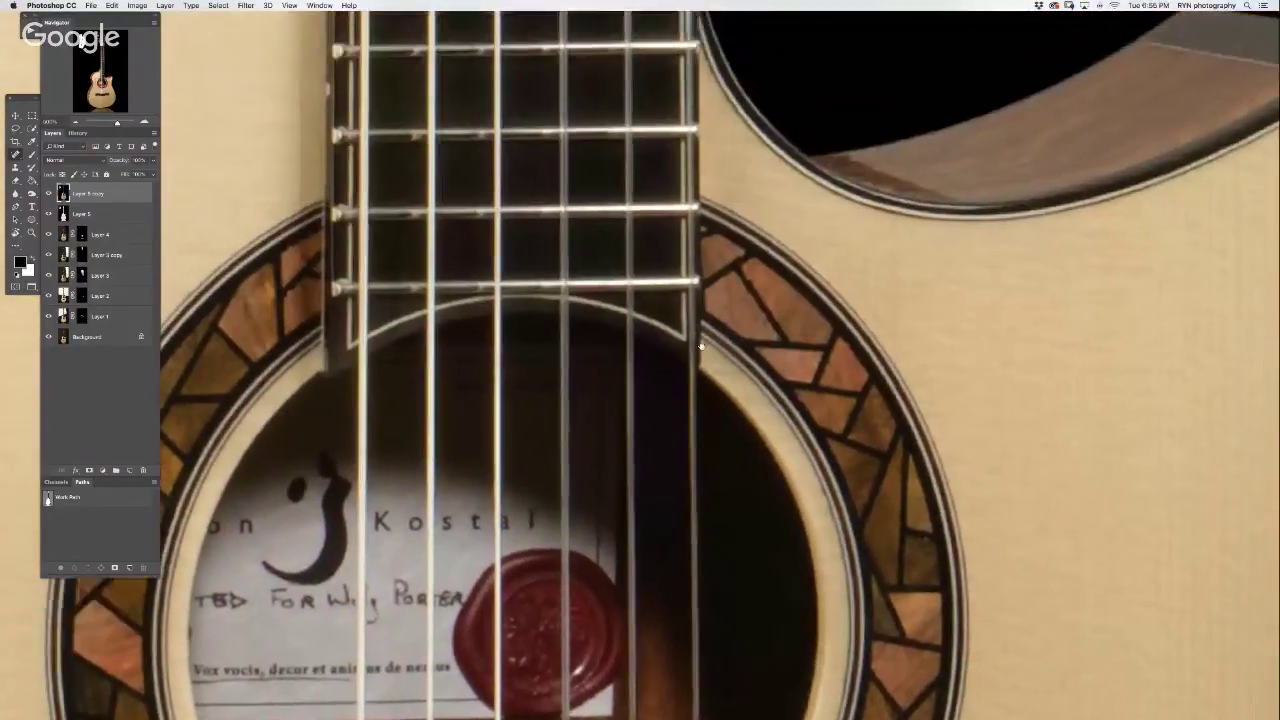
left_click_drag(580, 438, 780, 243)
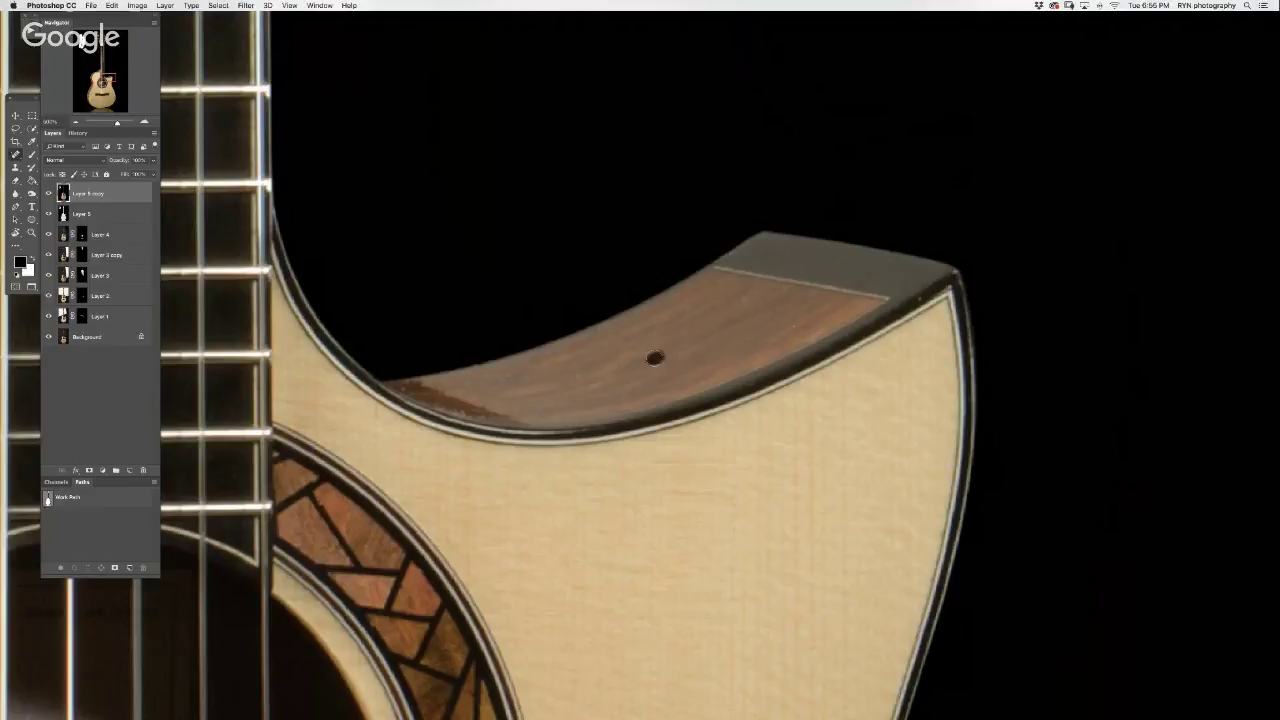
left_click(795, 325)
left_click(578, 354)
left_click_drag(444, 425, 1066, 366)
left_click_drag(571, 329, 421, 573)
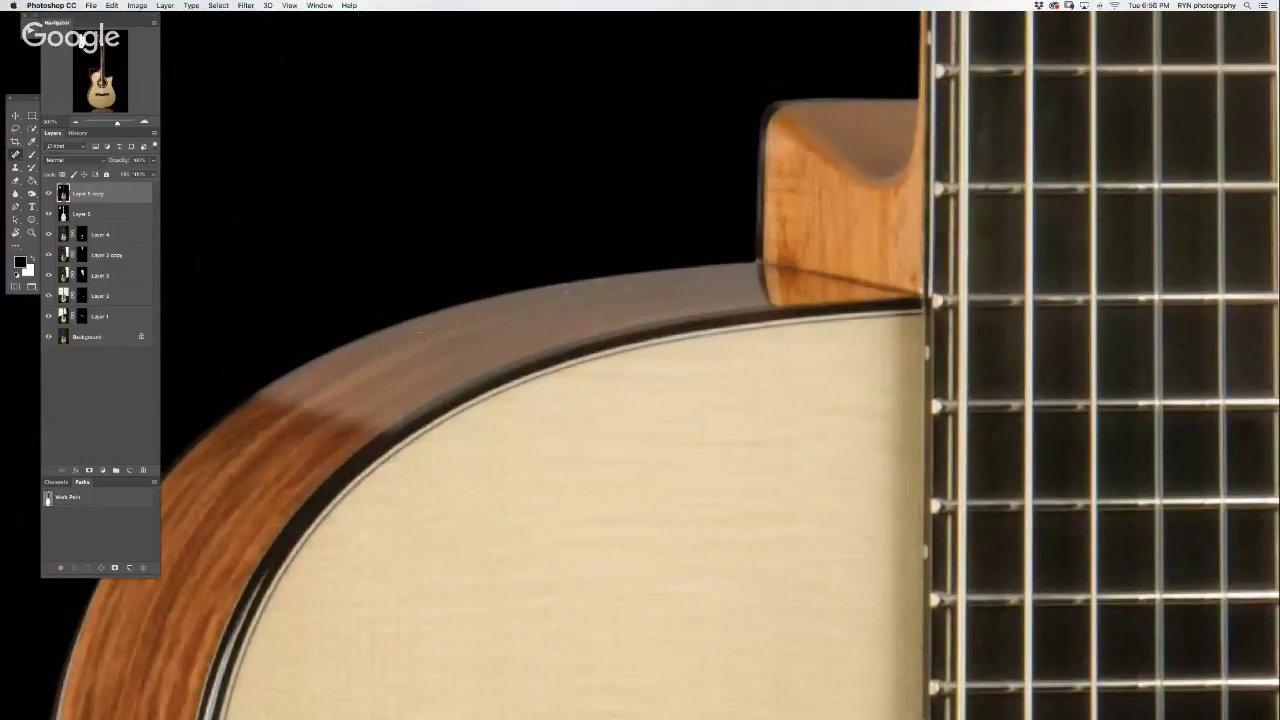
left_click(566, 292)
left_click(562, 338)
left_click(704, 292)
scroll(375, 440, "down", 2)
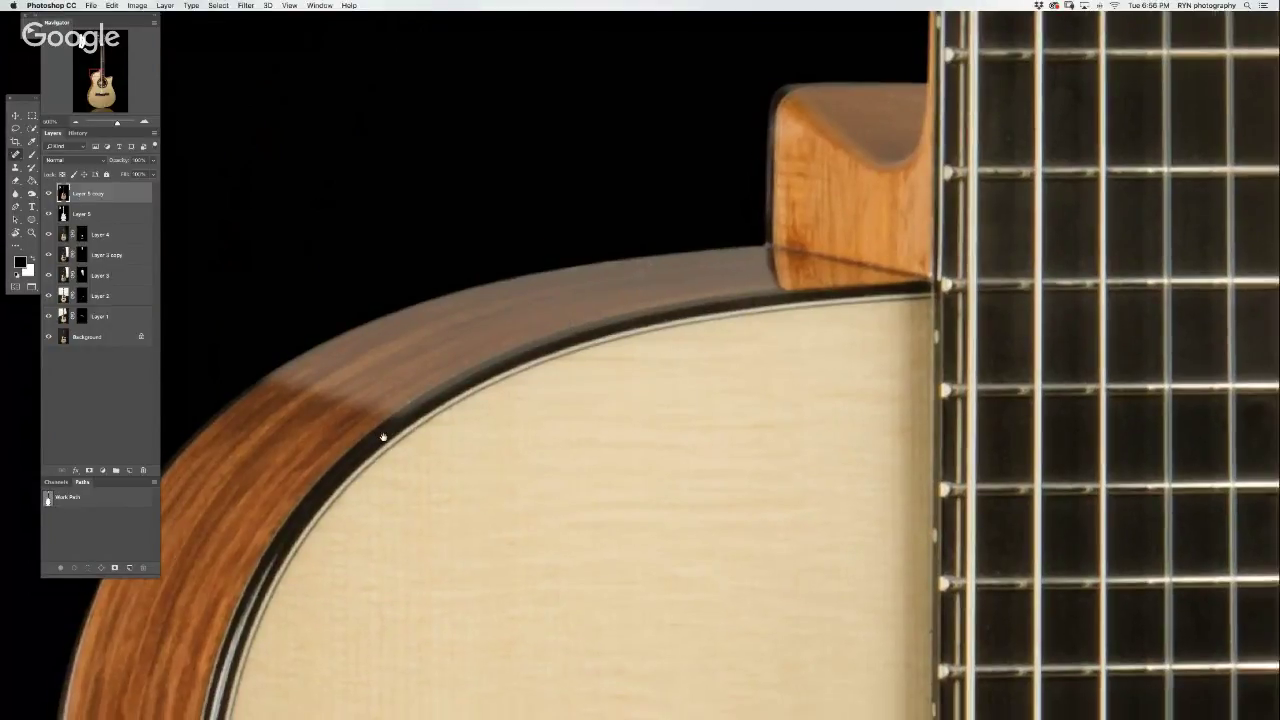
scroll(380, 378, "down", 5)
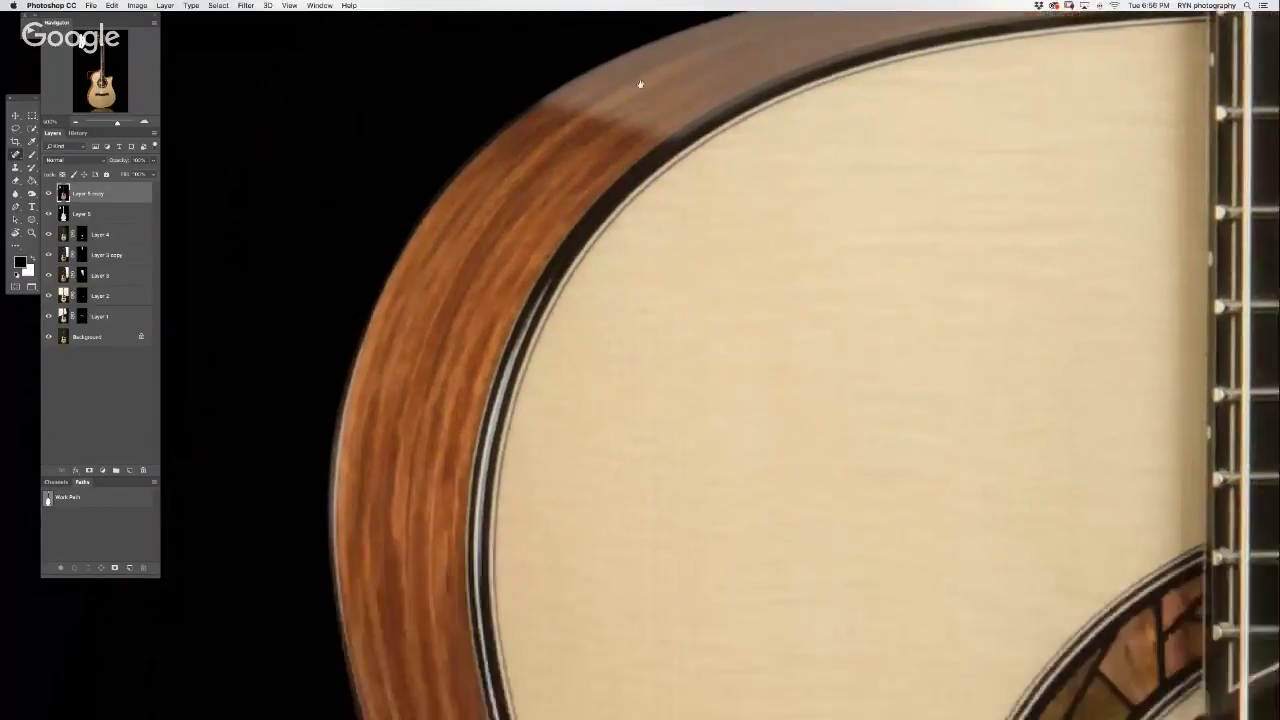
scroll(617, 537, "down", 3)
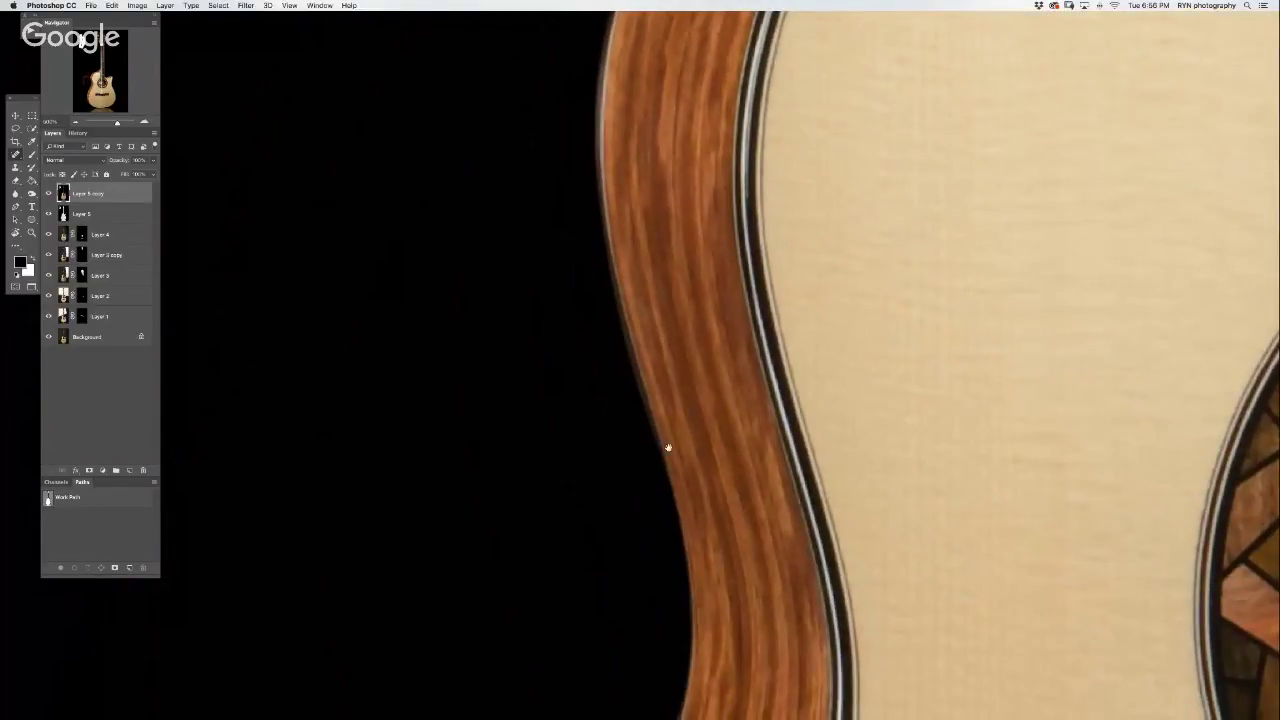
left_click_drag(668, 447, 597, 166)
left_click_drag(554, 503, 683, 180)
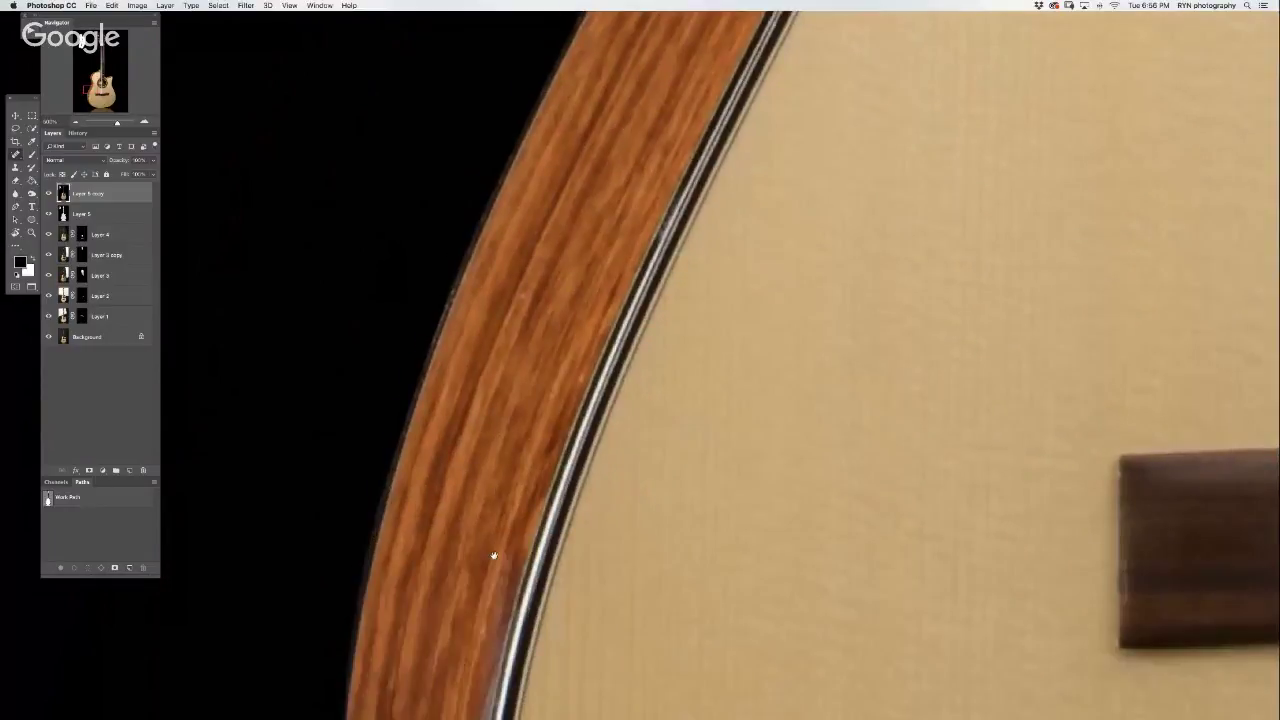
left_click_drag(493, 555, 528, 268)
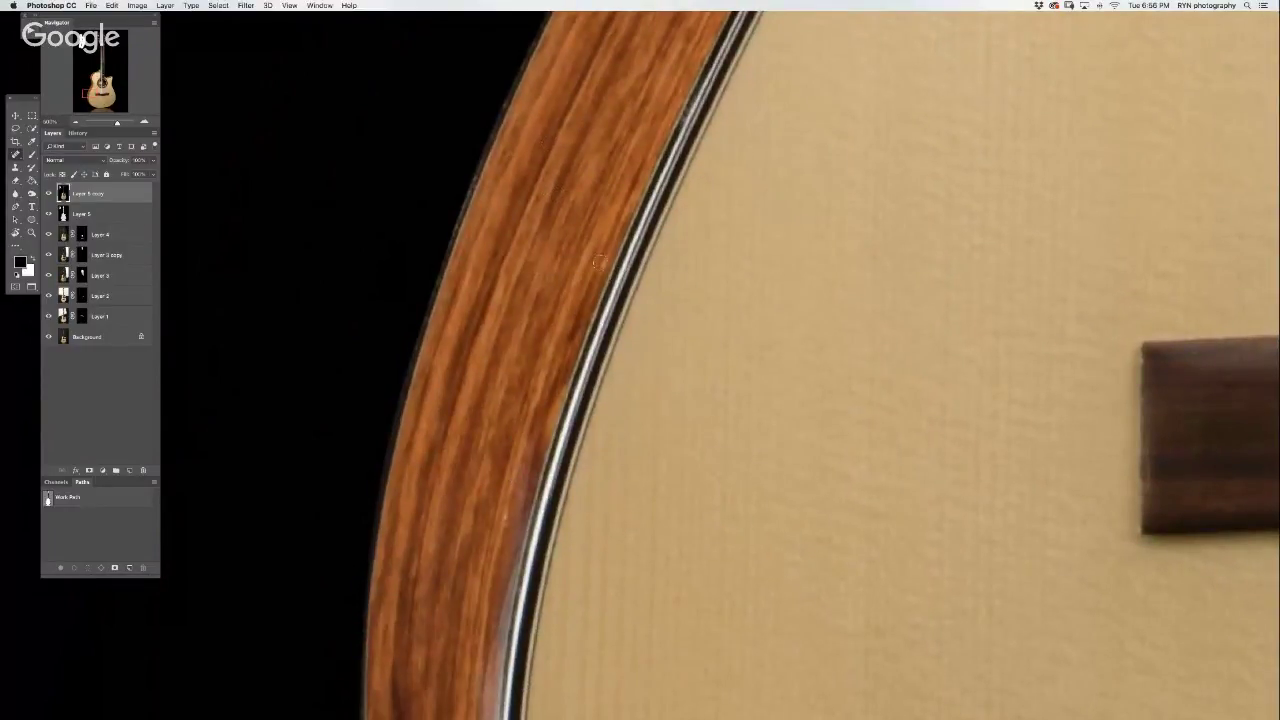
left_click_drag(534, 388, 586, 94)
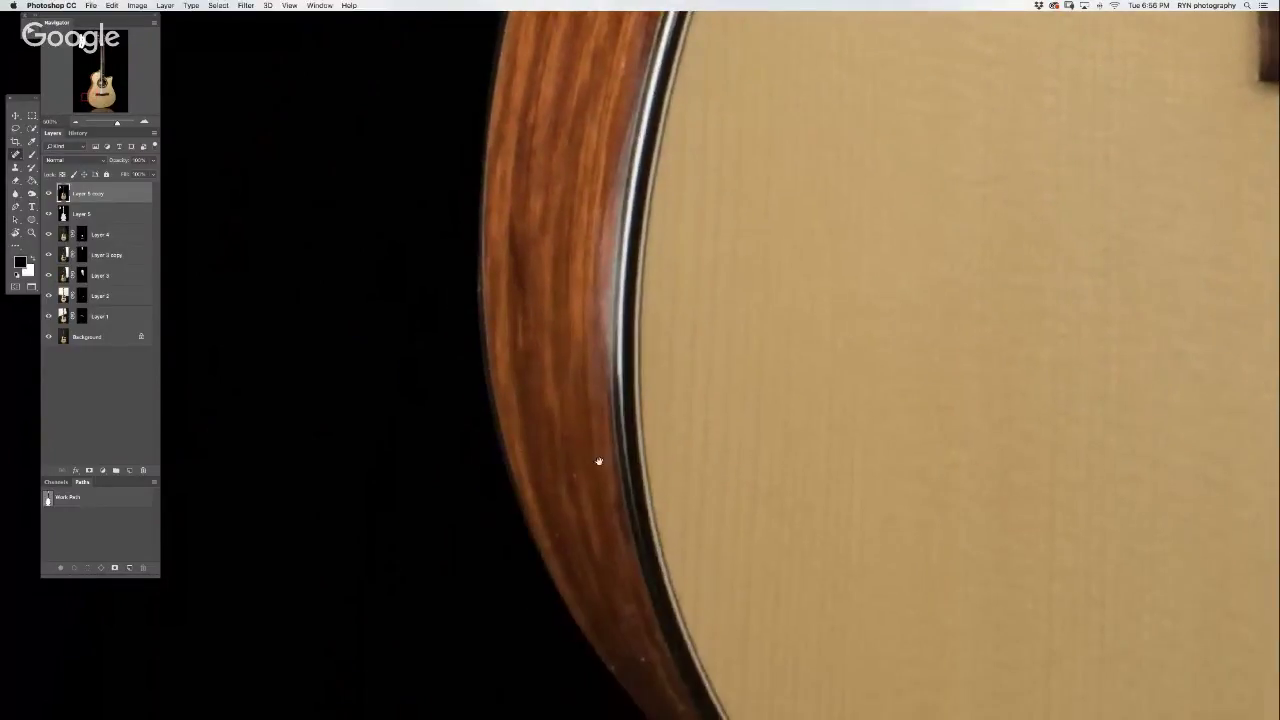
left_click_drag(600, 457, 573, 342)
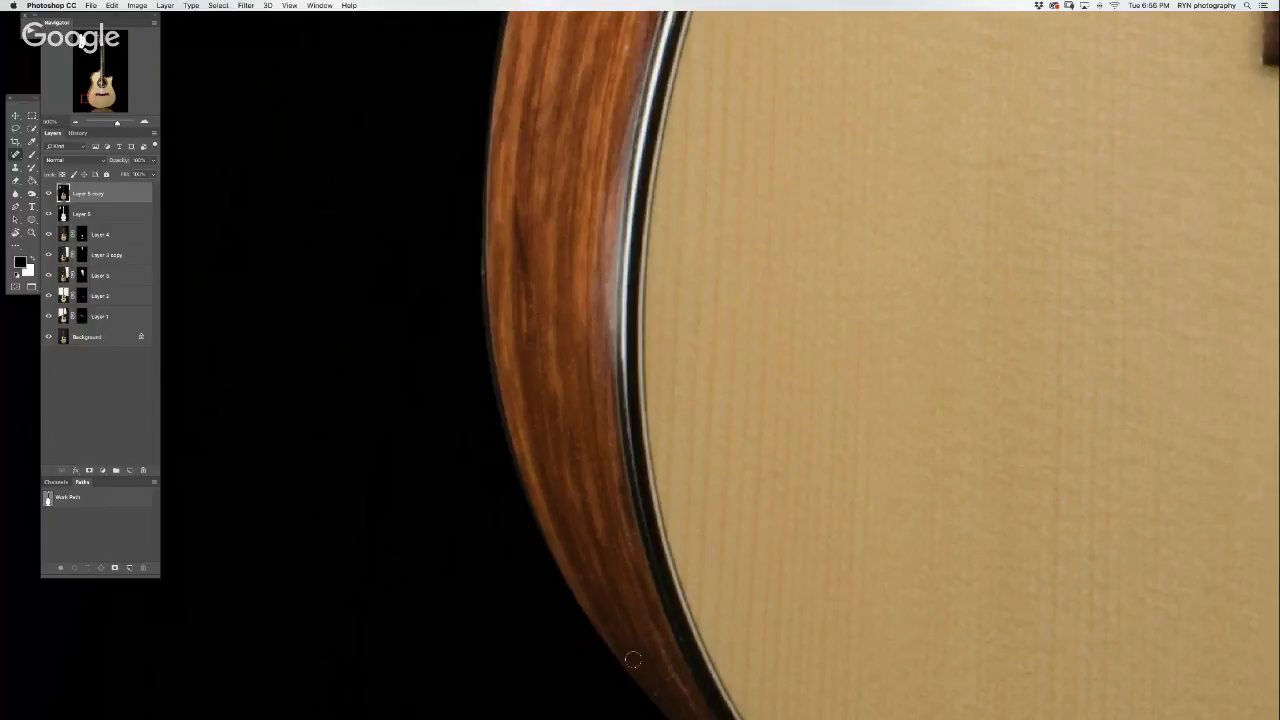
scroll(641, 645, "down", 3)
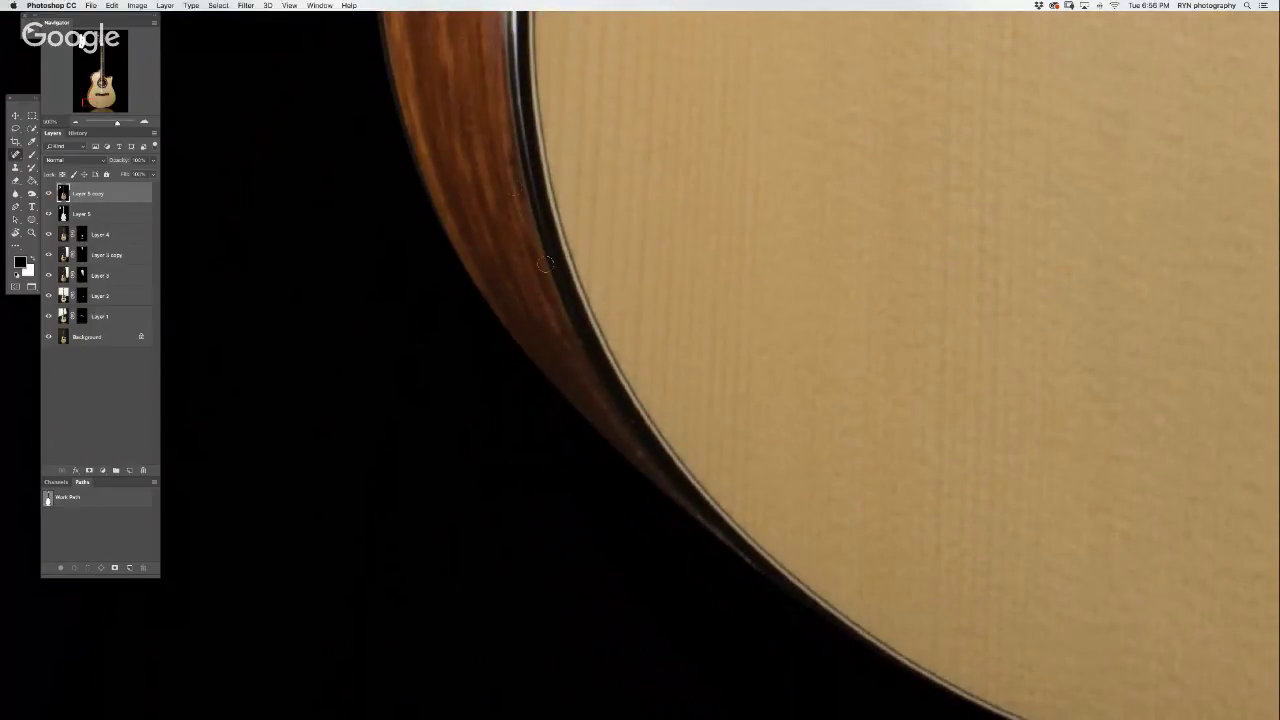
scroll(508, 428, "down", 5)
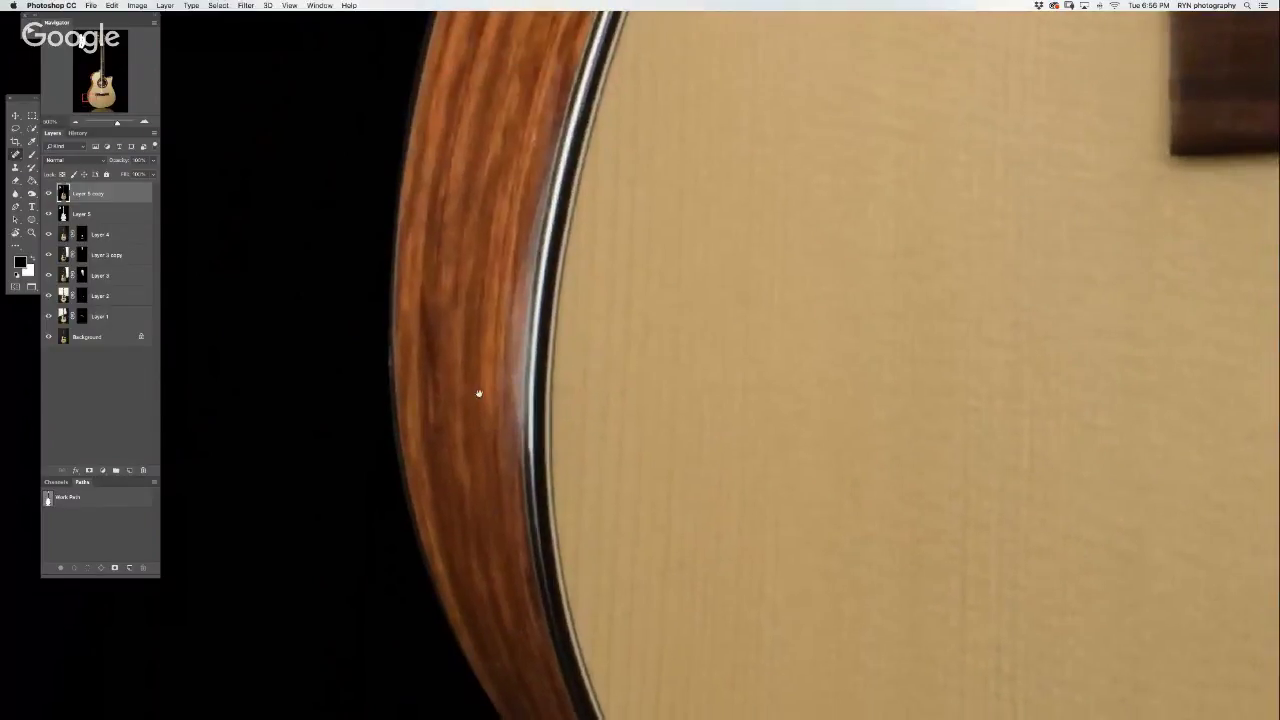
scroll(604, 296, "down", 3)
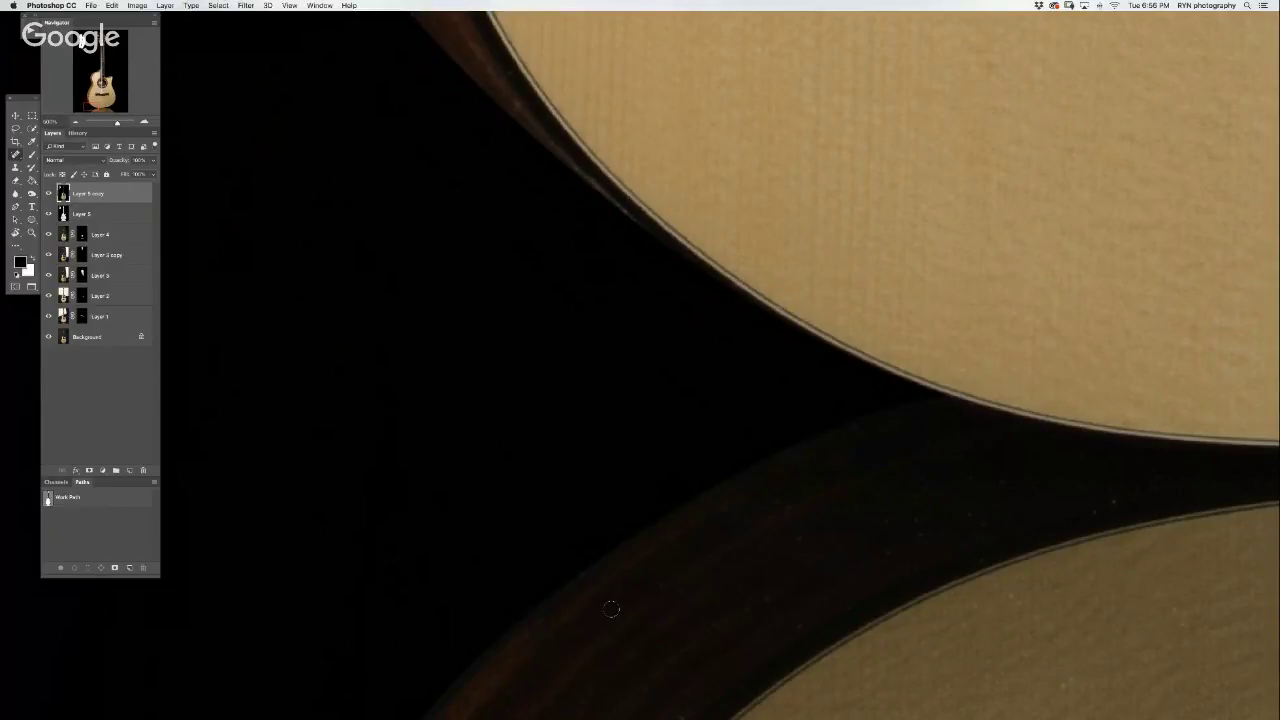
- Touch up spots on the dark lower body edge with the brush, undoing the last stroke
left_click_drag(717, 574, 640, 311)
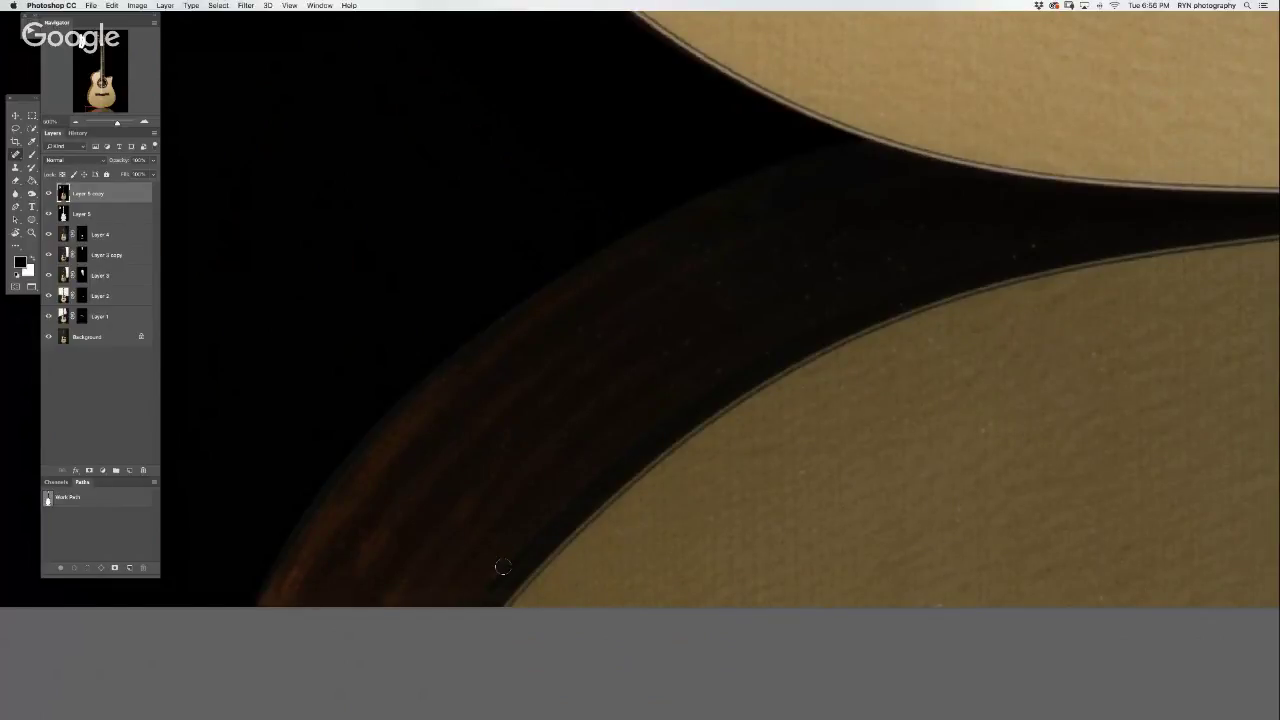
left_click(664, 350)
left_click(846, 233)
left_click_drag(723, 310, 717, 281)
key("ctrl+z")
- Heal the dark specks and dust spot on the guitar top near the waist and body edge
left_click_drag(1176, 347, 429, 371)
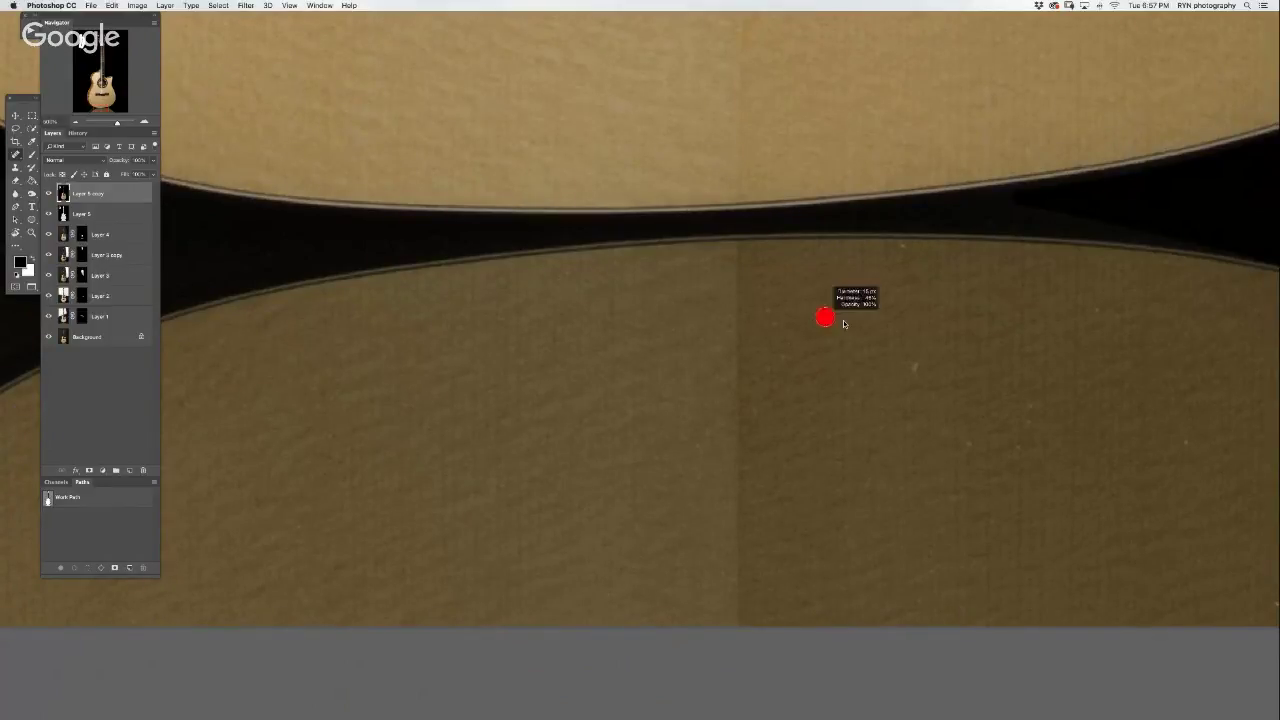
left_click(772, 370)
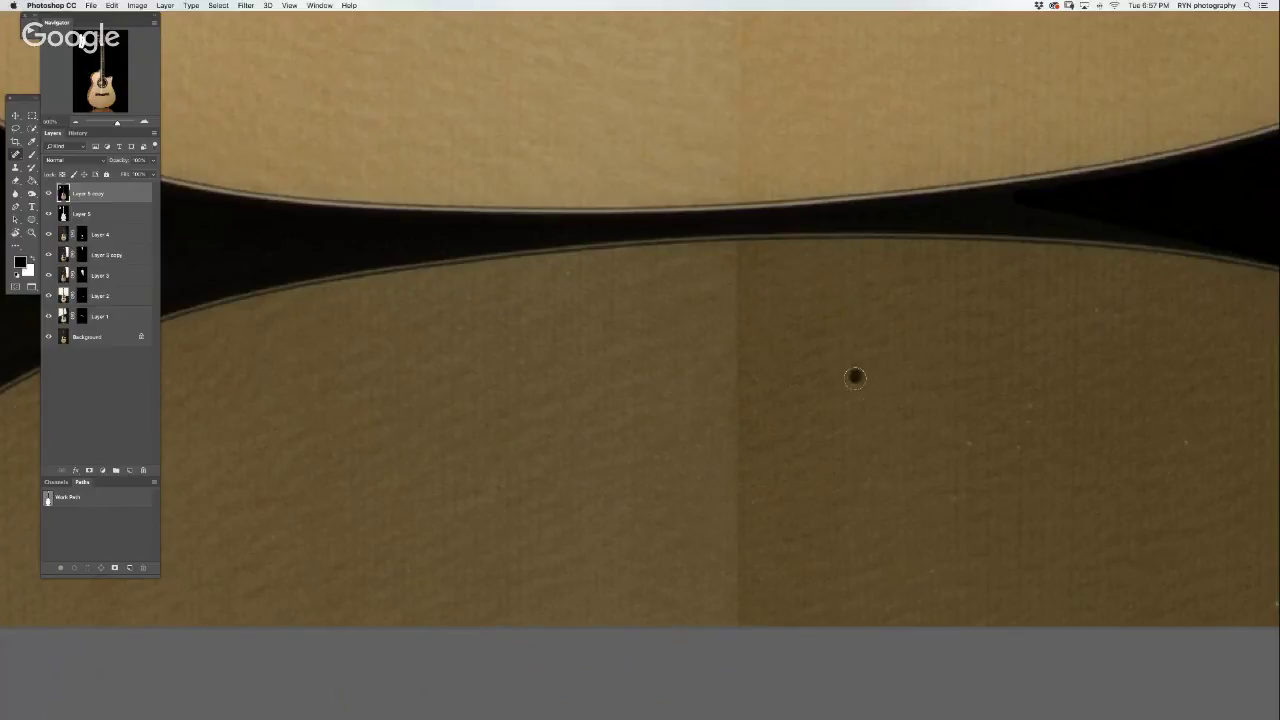
left_click(1028, 405)
scroll(566, 423, "down", 1)
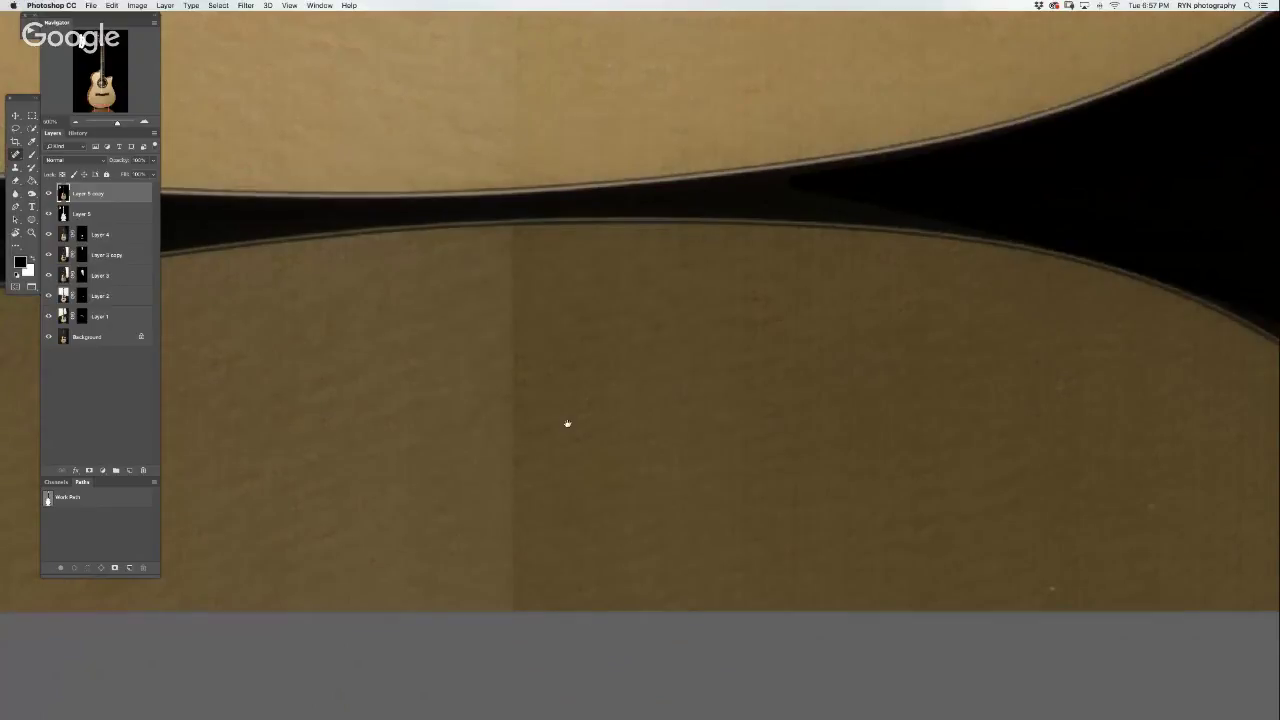
scroll(570, 440, "down", 2)
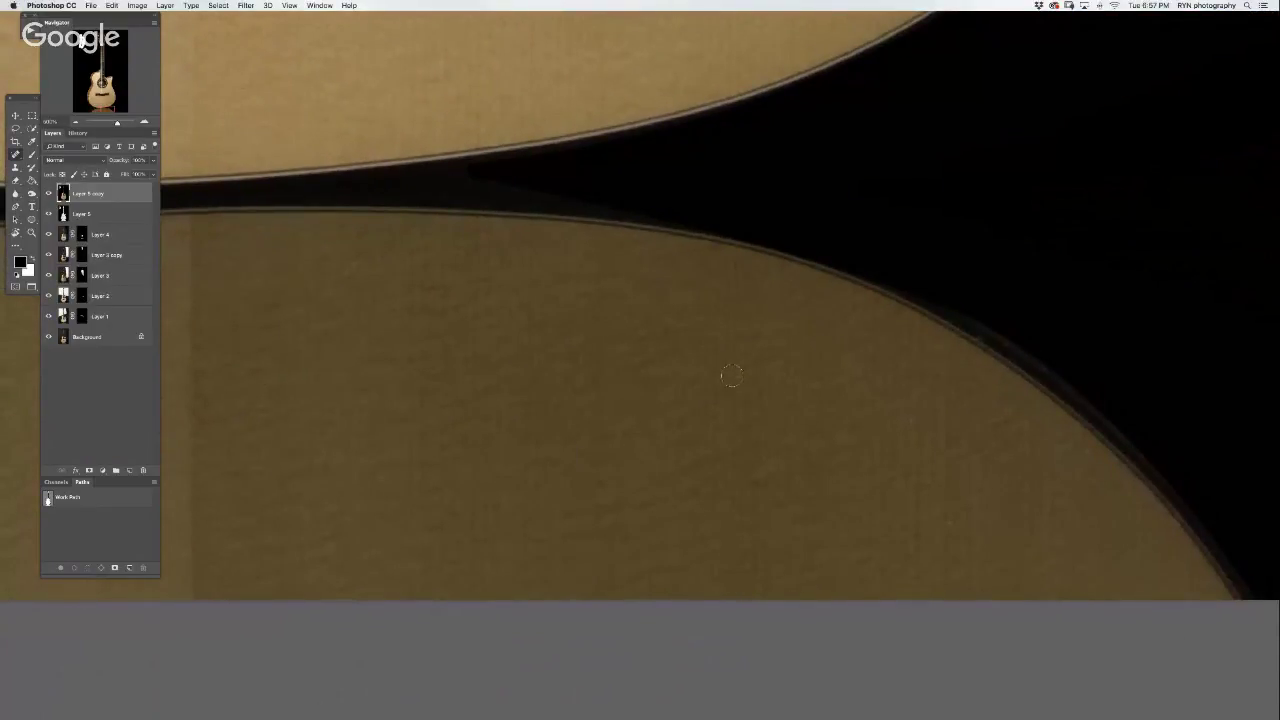
left_click(906, 422)
- Patch a first area across the vertical soundboard seam and deselect
scroll(708, 456, "left", 5)
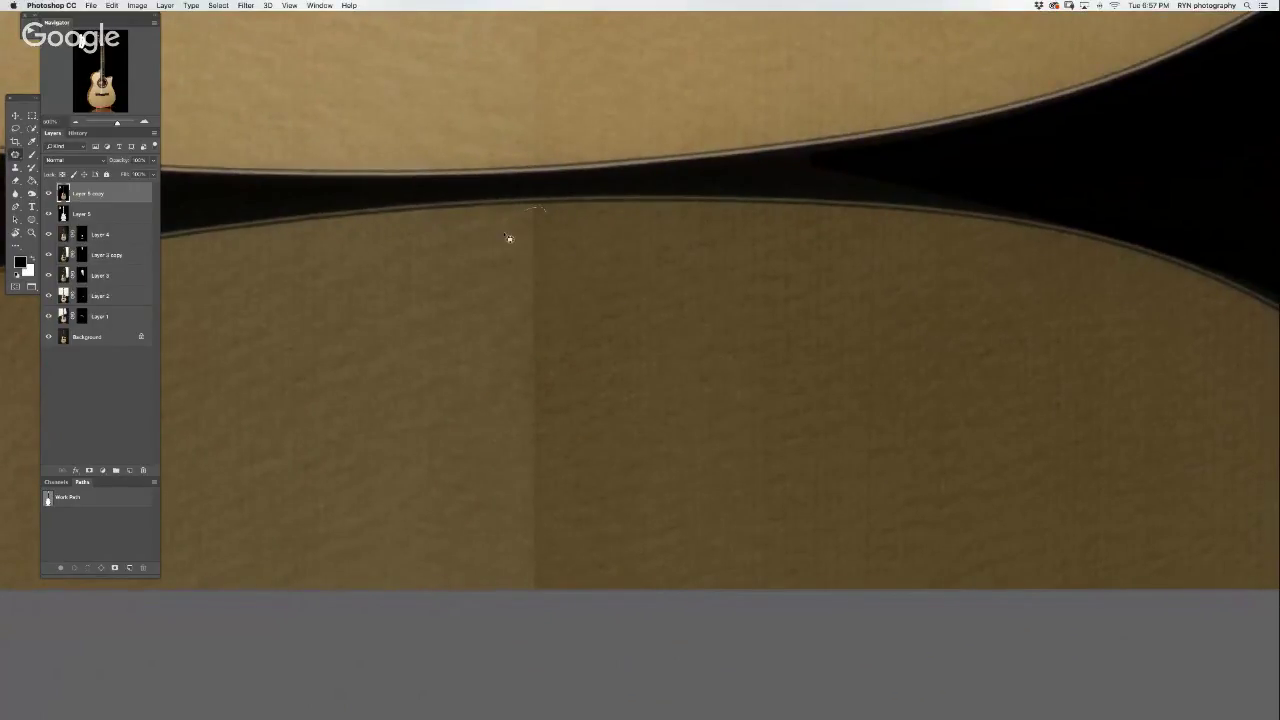
left_click_drag(509, 238, 598, 330)
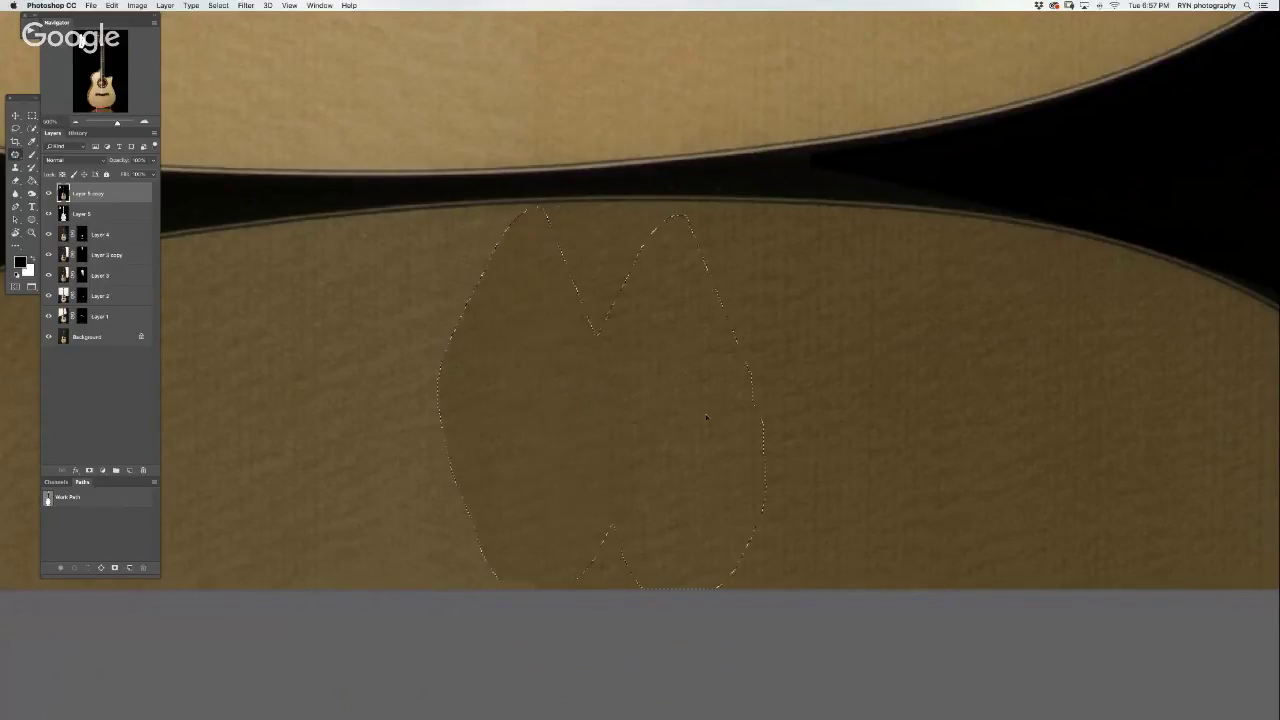
key("ctrl+d")
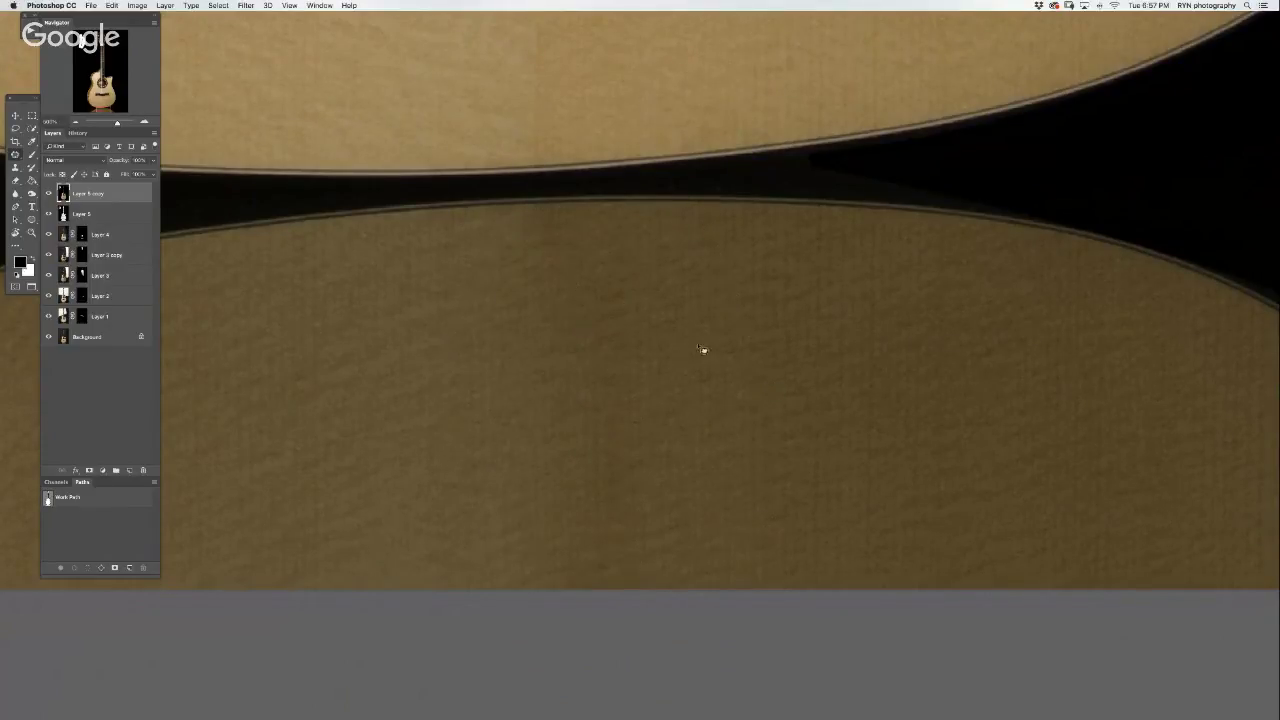
- Patch the tall seam area up the soundboard toward the strings
left_click_drag(543, 243, 560, 594)
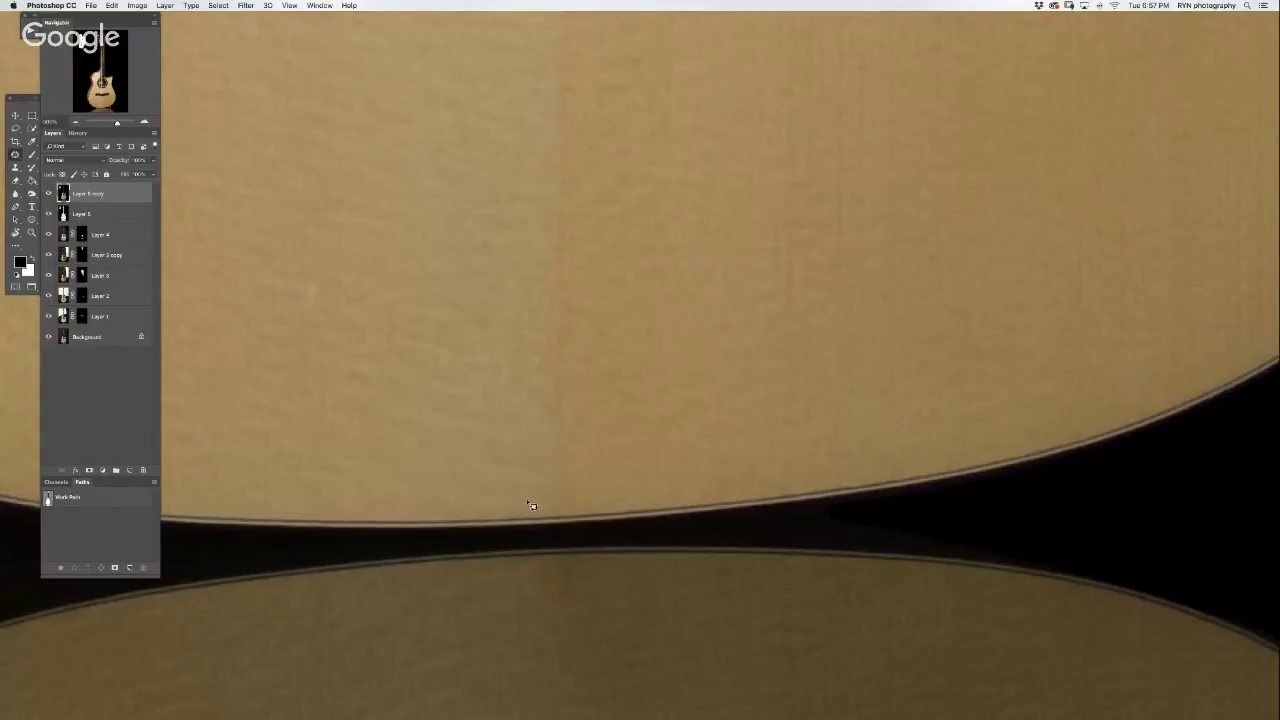
left_click_drag(603, 374, 598, 126)
left_click_drag(578, 74, 528, 502)
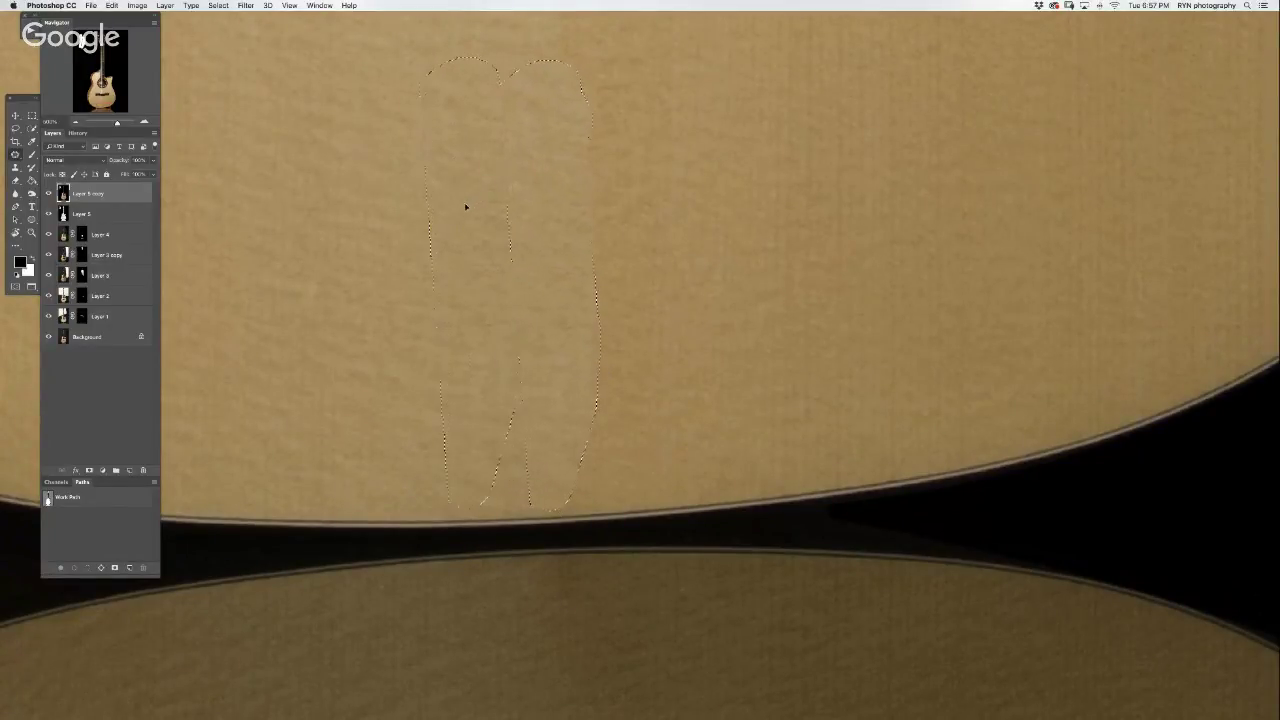
left_click_drag(677, 80, 622, 555)
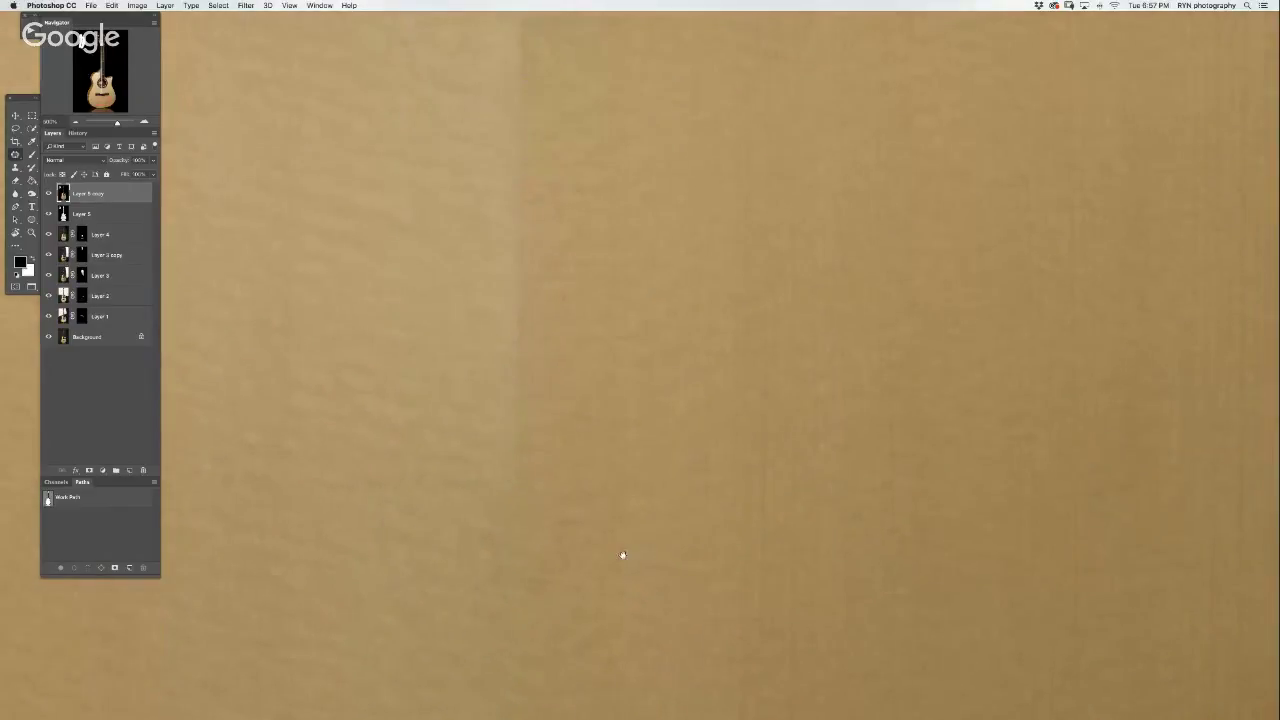
scroll(553, 72, "down", 2)
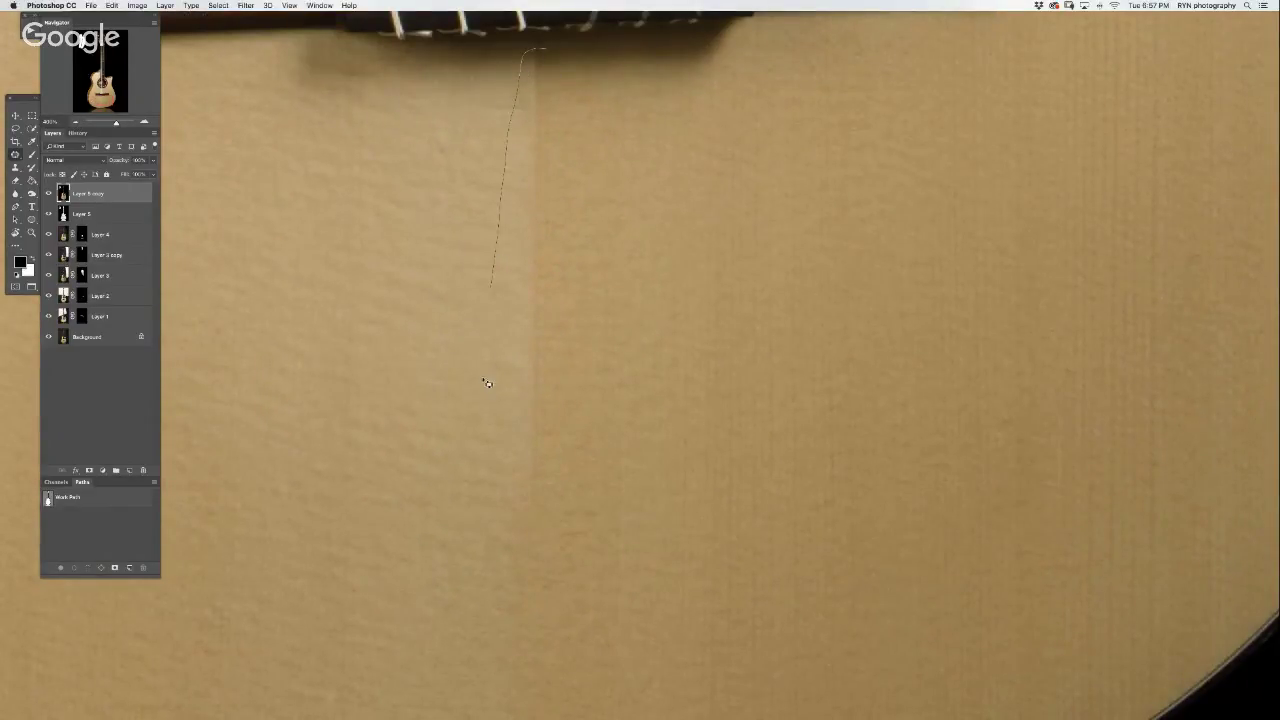
left_click_drag(613, 120, 550, 52)
scroll(831, 257, "up", 10)
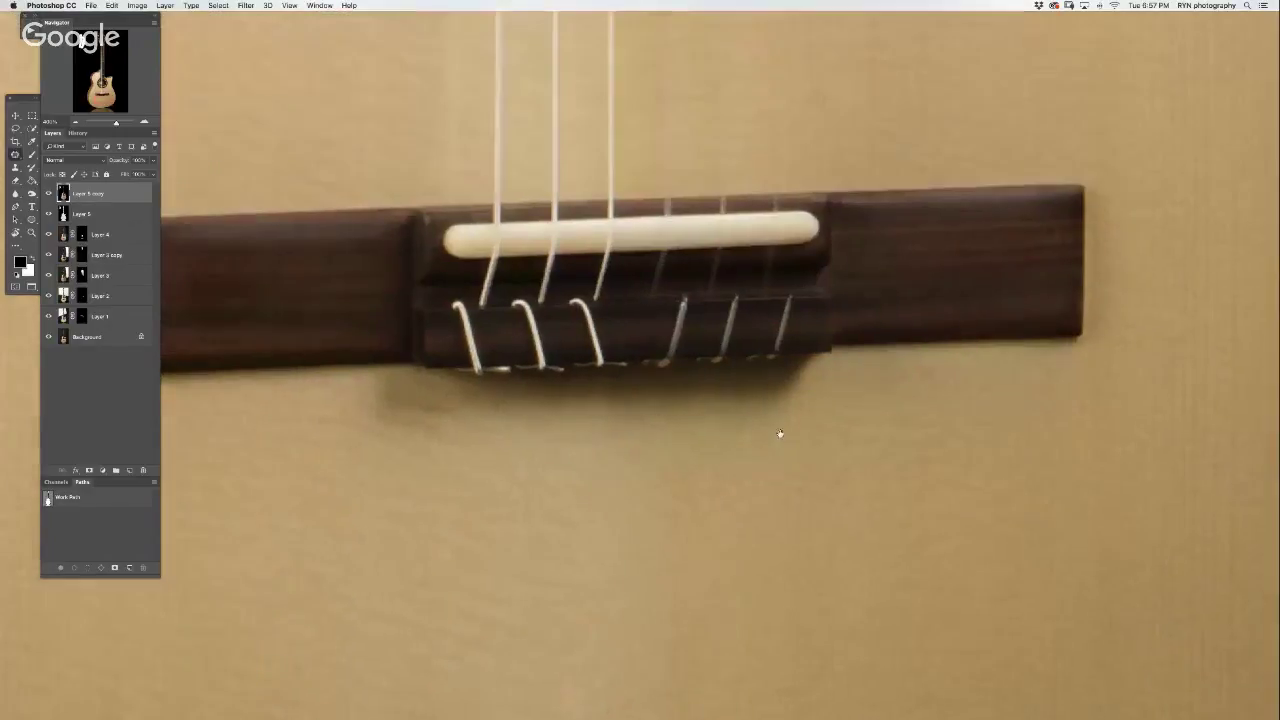
scroll(560, 280, "down", 3)
scroll(560, 280, "up", 6)
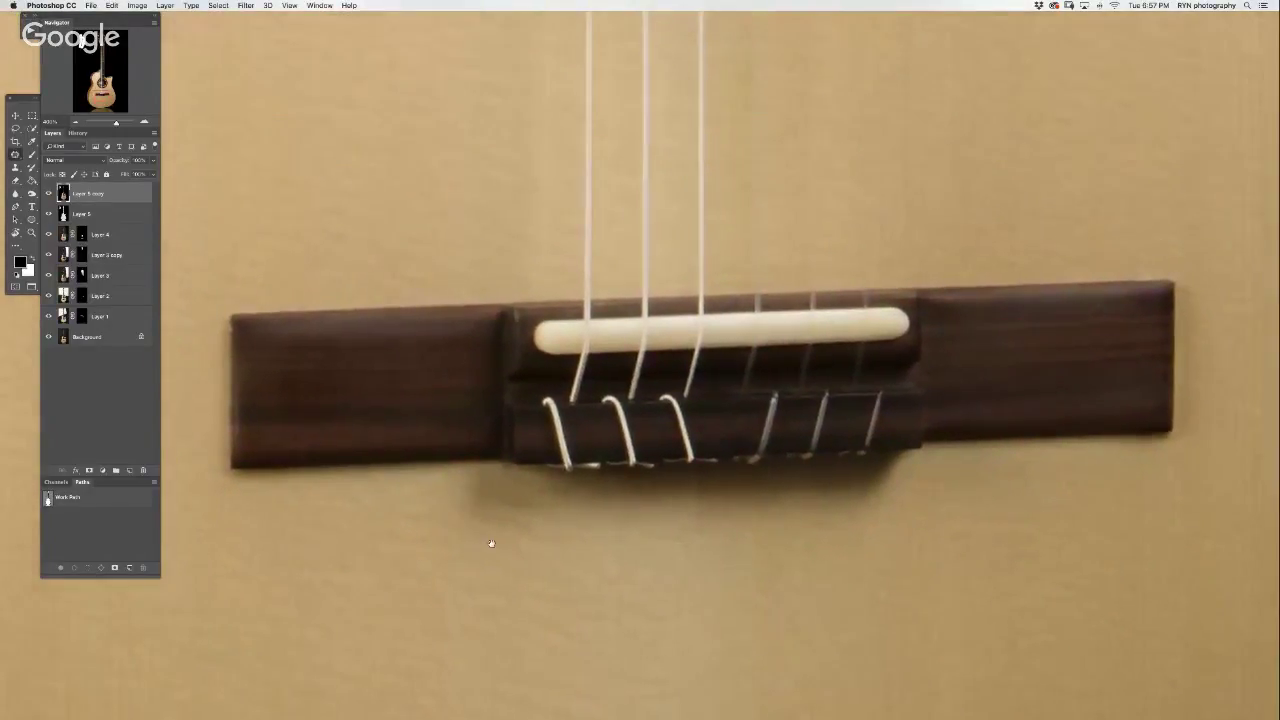
scroll(604, 284, "up", 1)
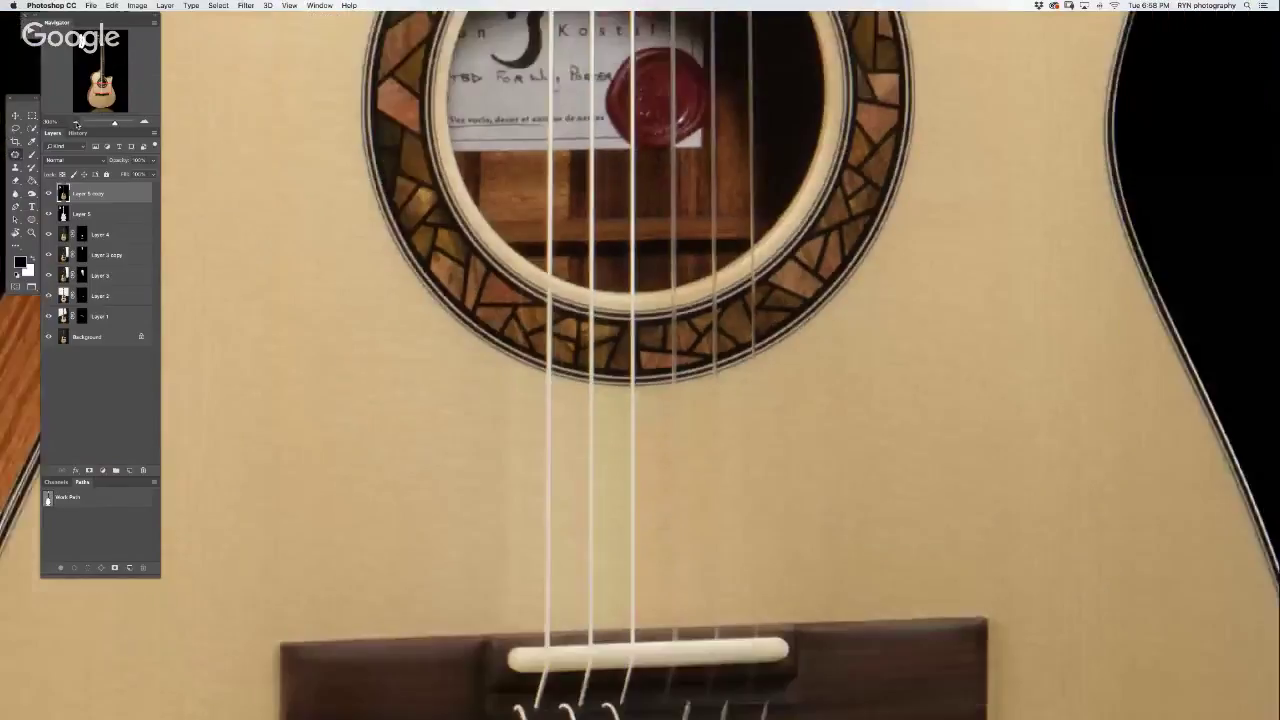
- Zoom out to 33.33% and crop the left, right and bottom edges inward around the guitar
left_click_drag(116, 122, 107, 122)
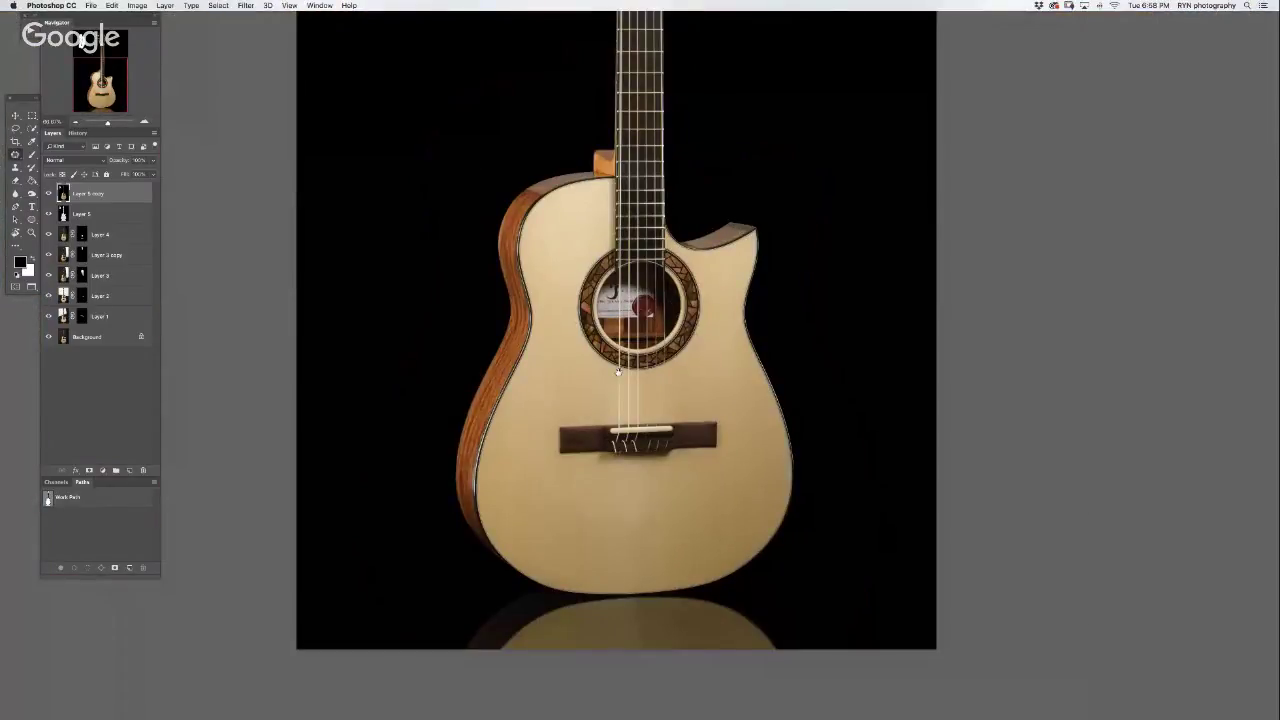
left_click_drag(618, 372, 631, 368)
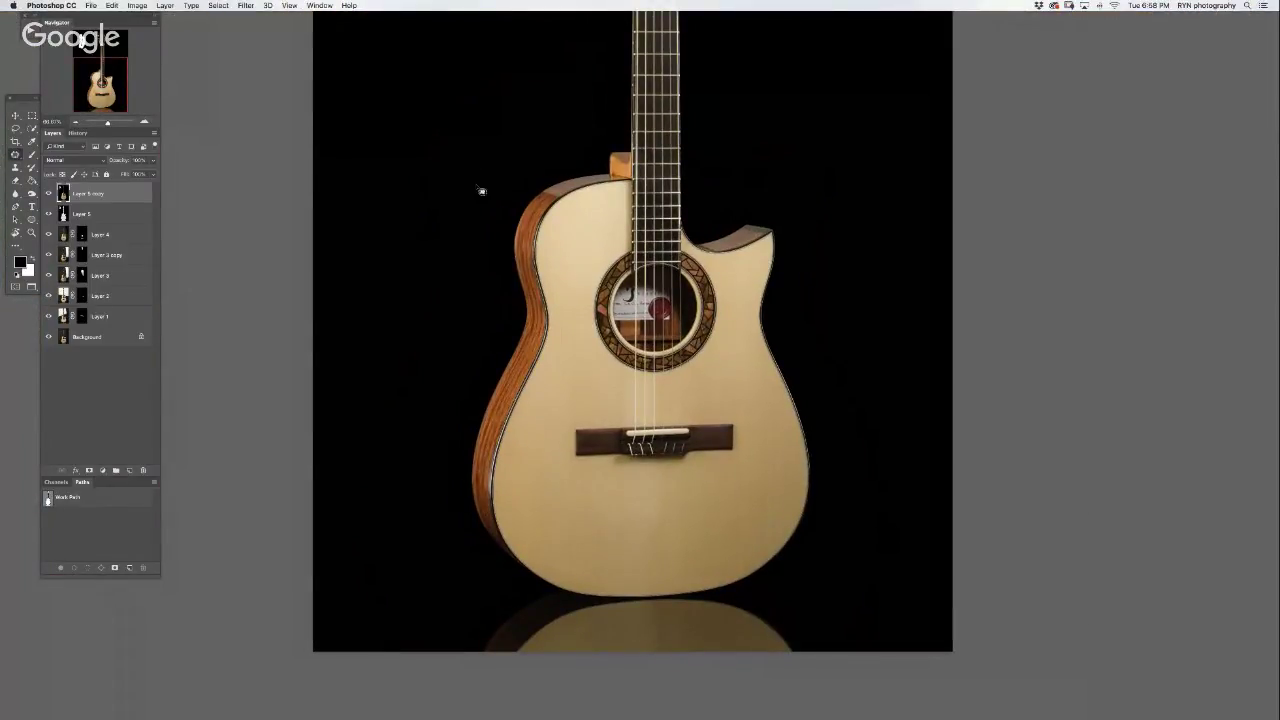
left_click(76, 124)
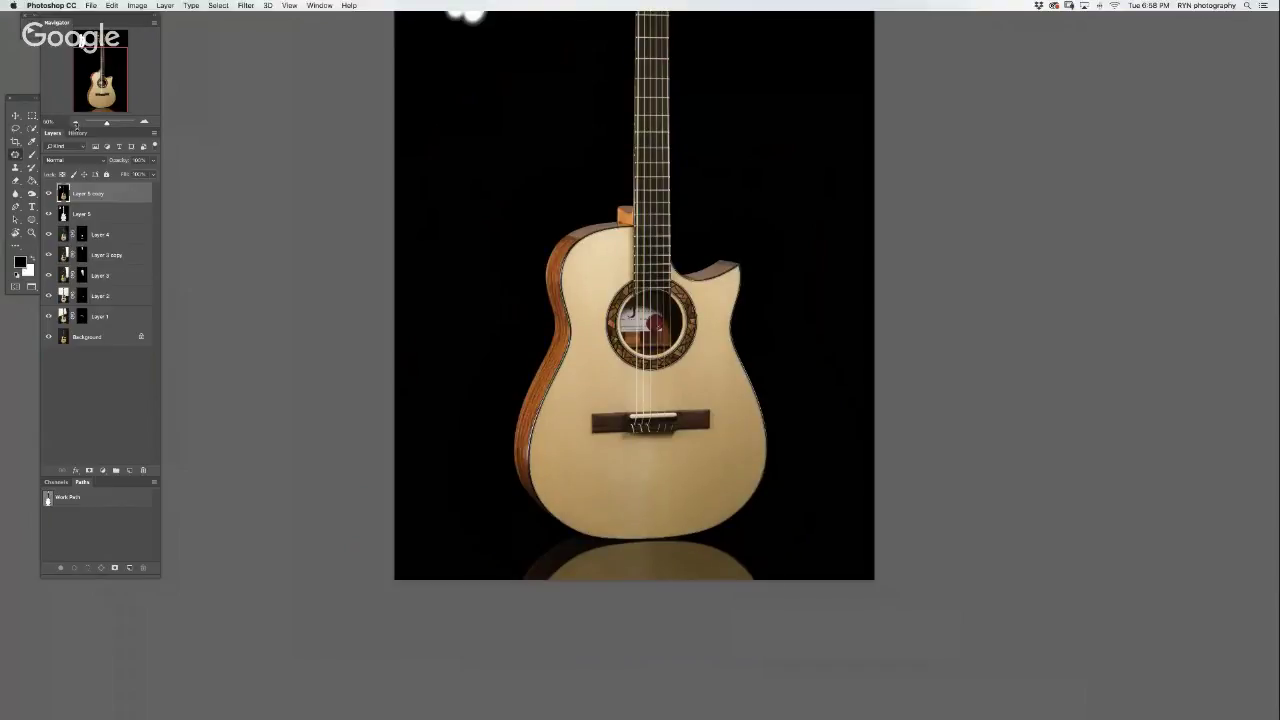
key("c")
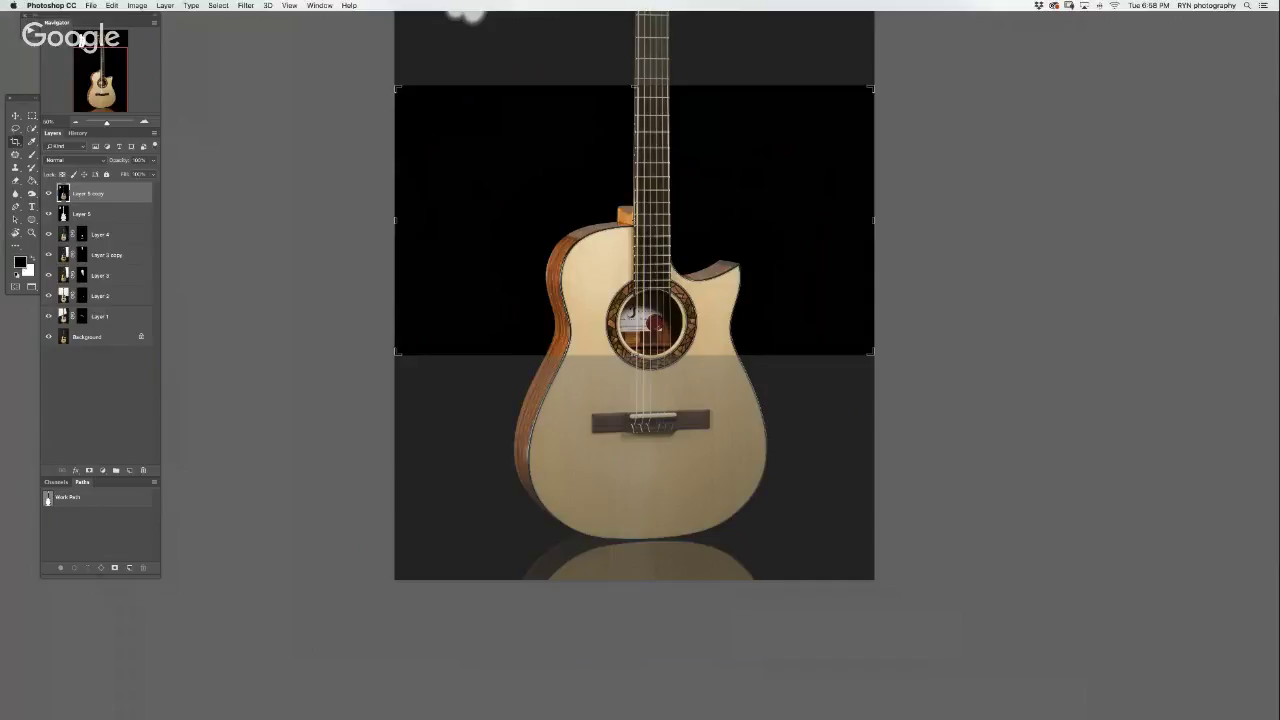
left_click_drag(517, 72, 505, 75)
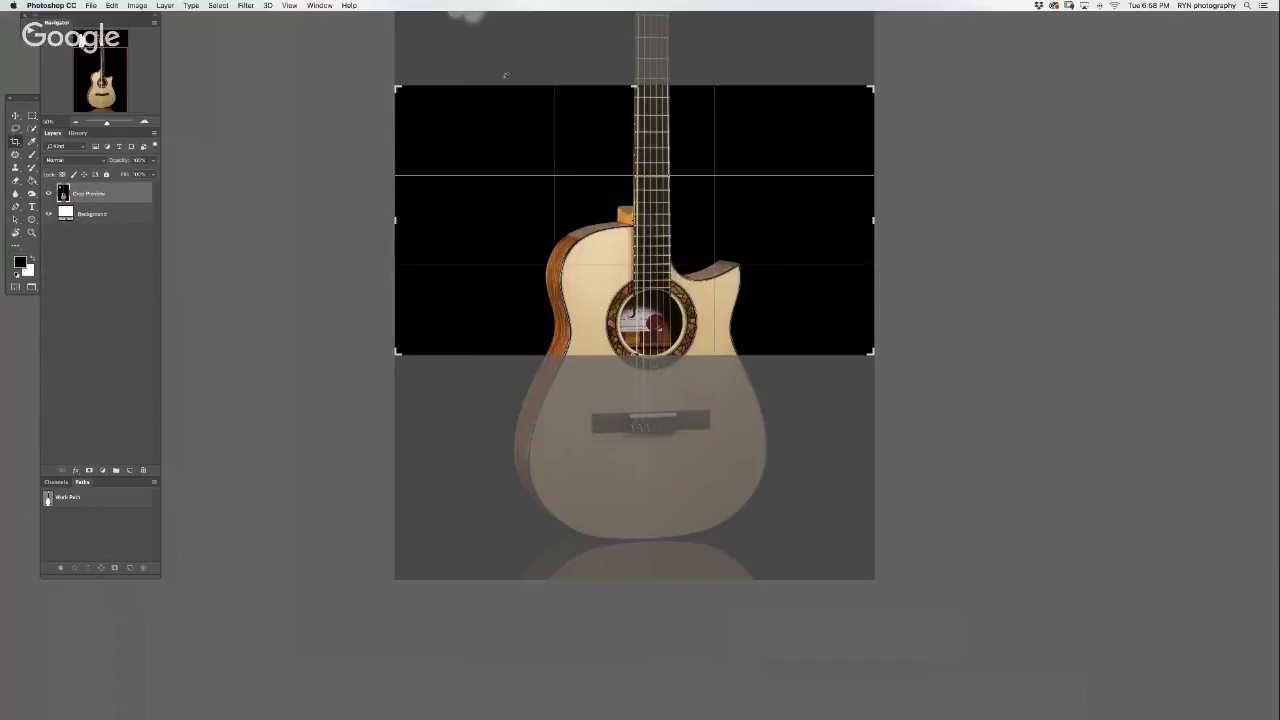
key("Escape")
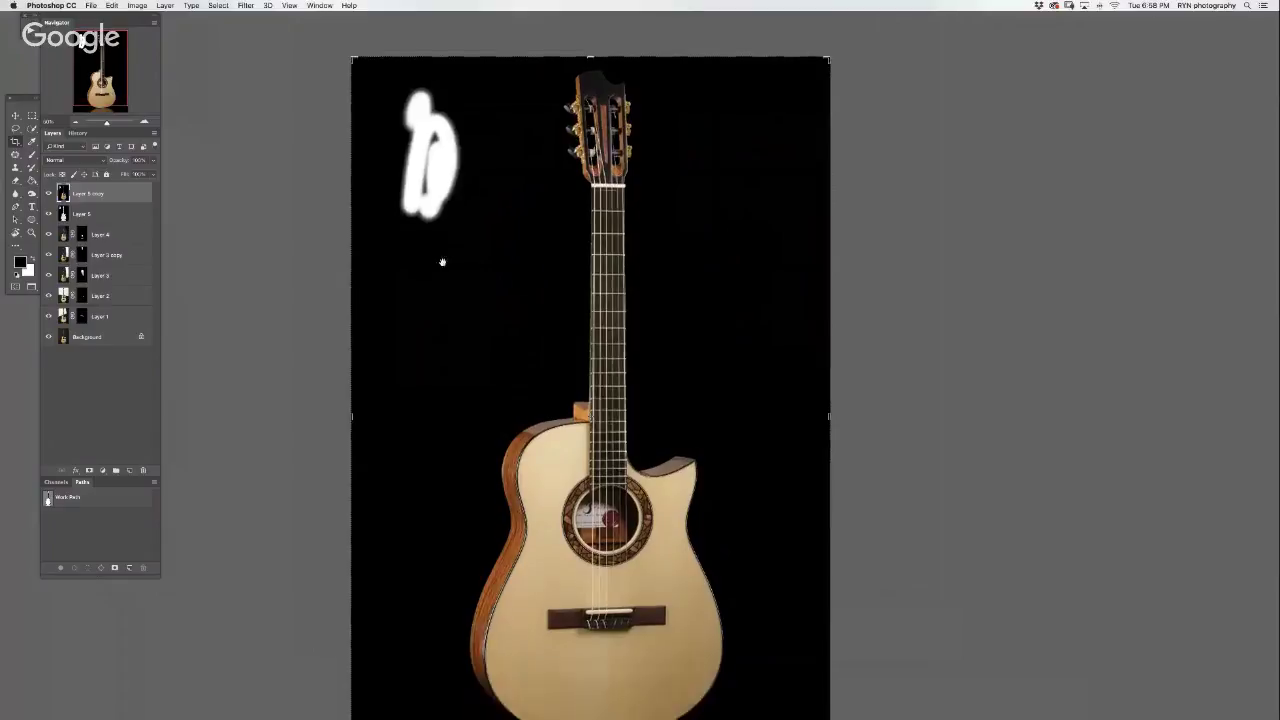
left_click(75, 122)
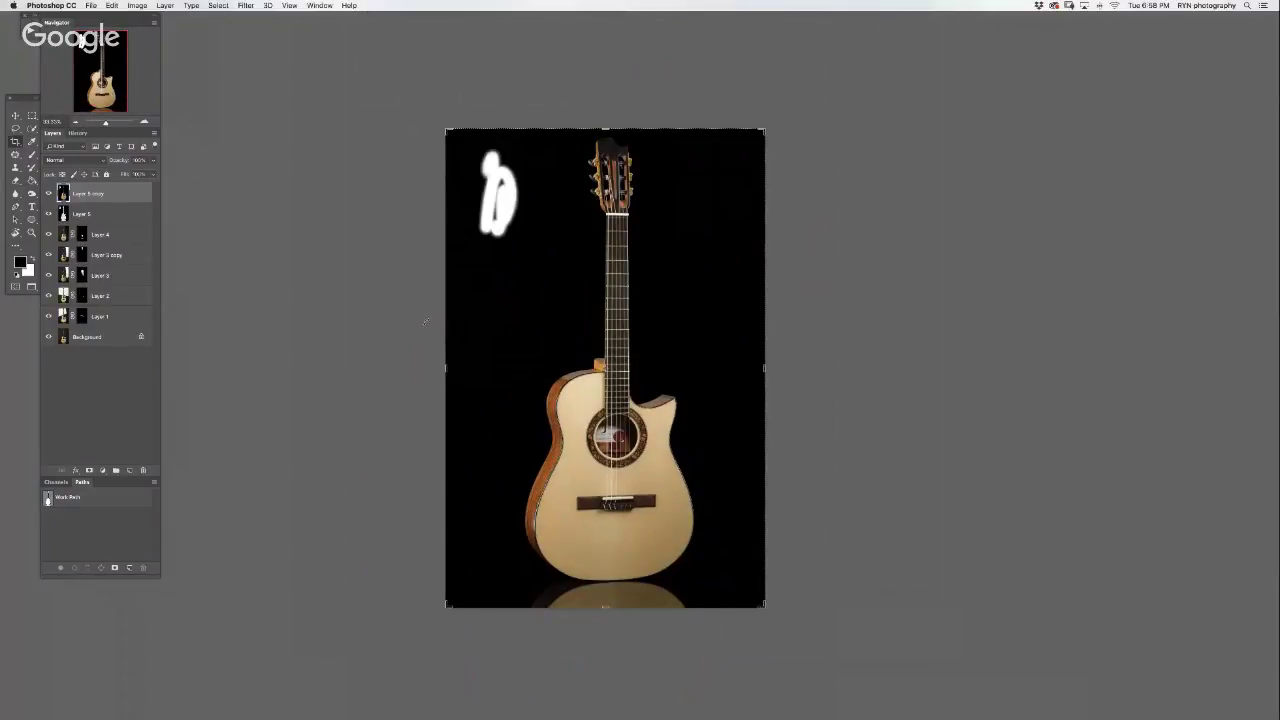
left_click_drag(445, 369, 472, 369)
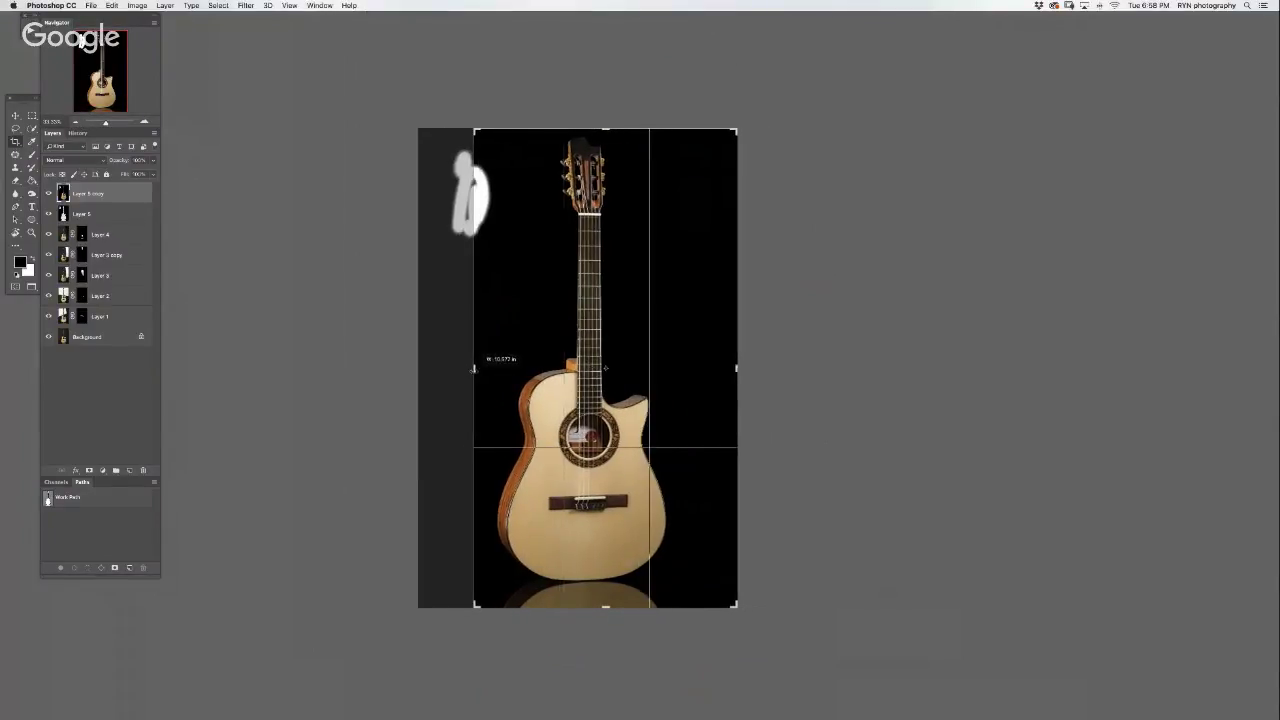
left_click_drag(739, 368, 722, 368)
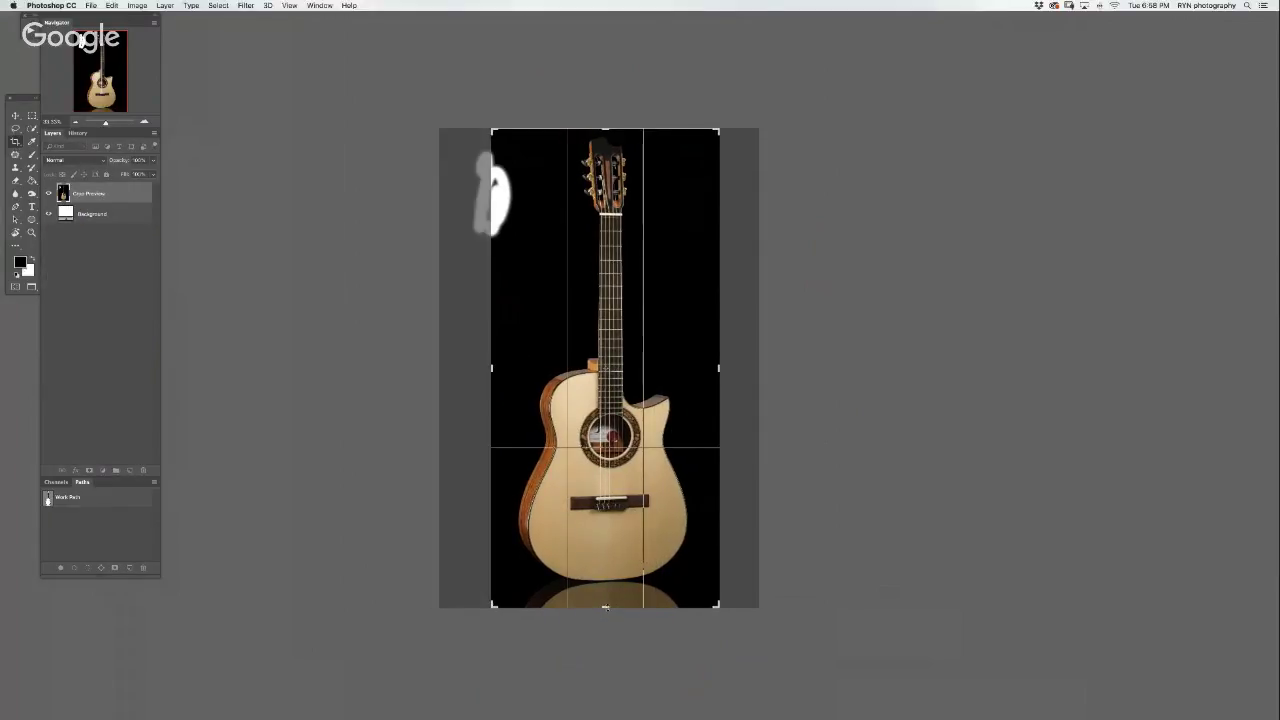
left_click_drag(605, 607, 605, 598)
key("Return")
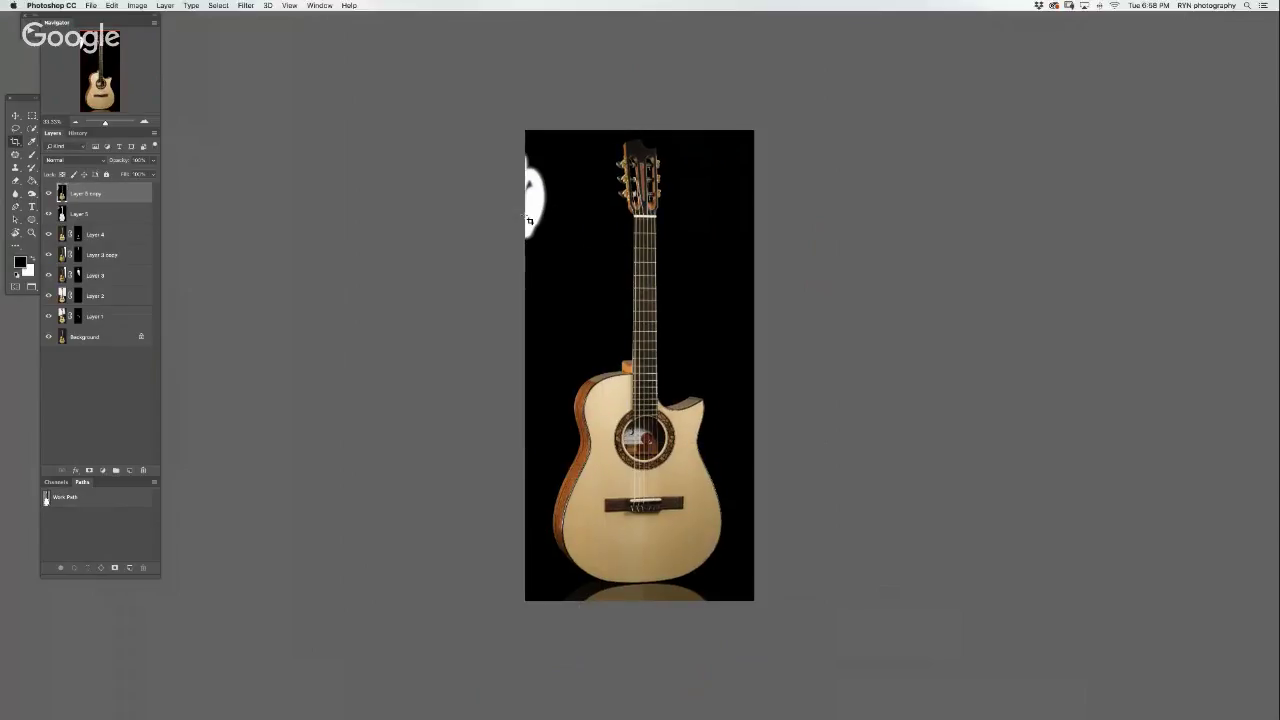
- Shrink the brush and preview the cropped front image alone on black
key("b")
left_click_drag(535, 200, 540, 255)
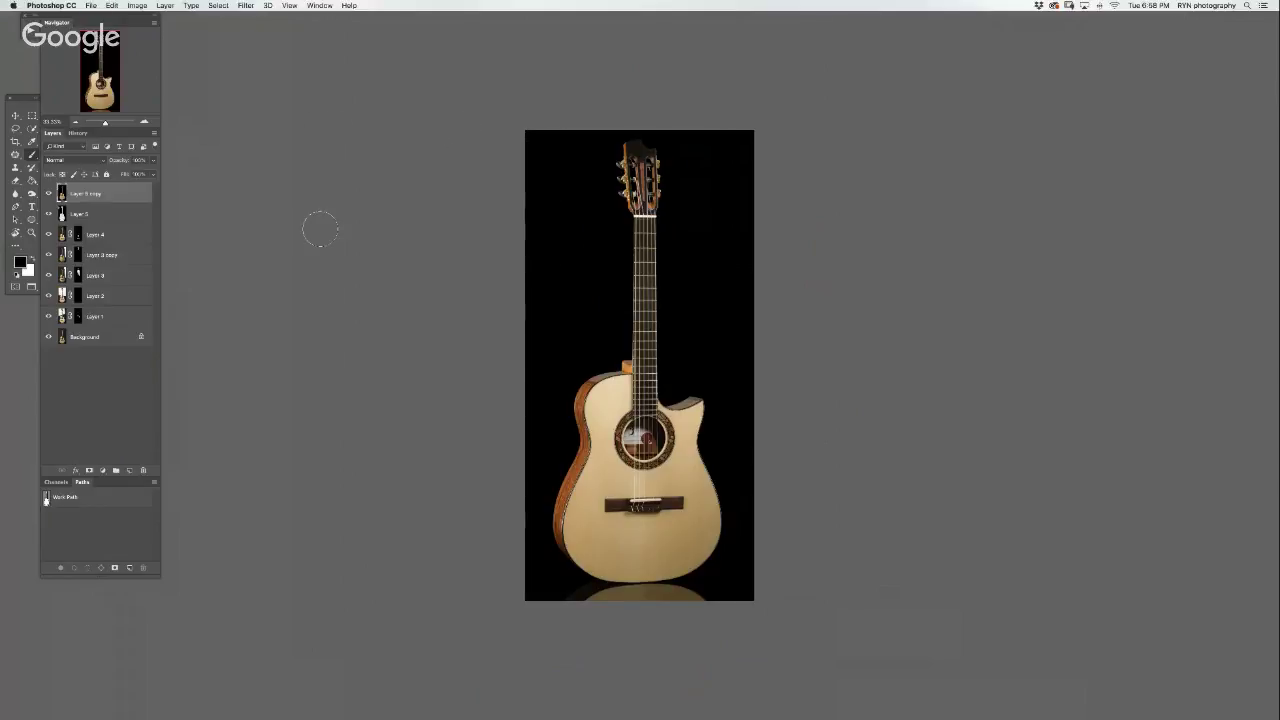
key("f")
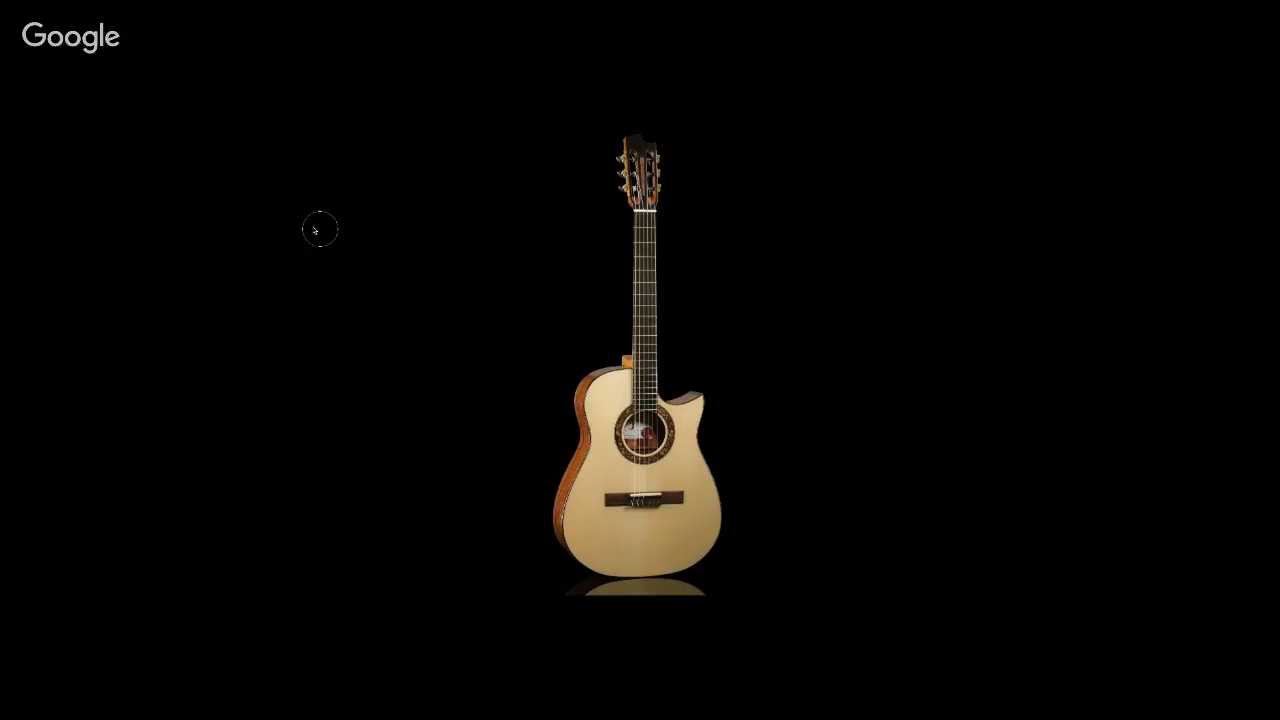
key("f")
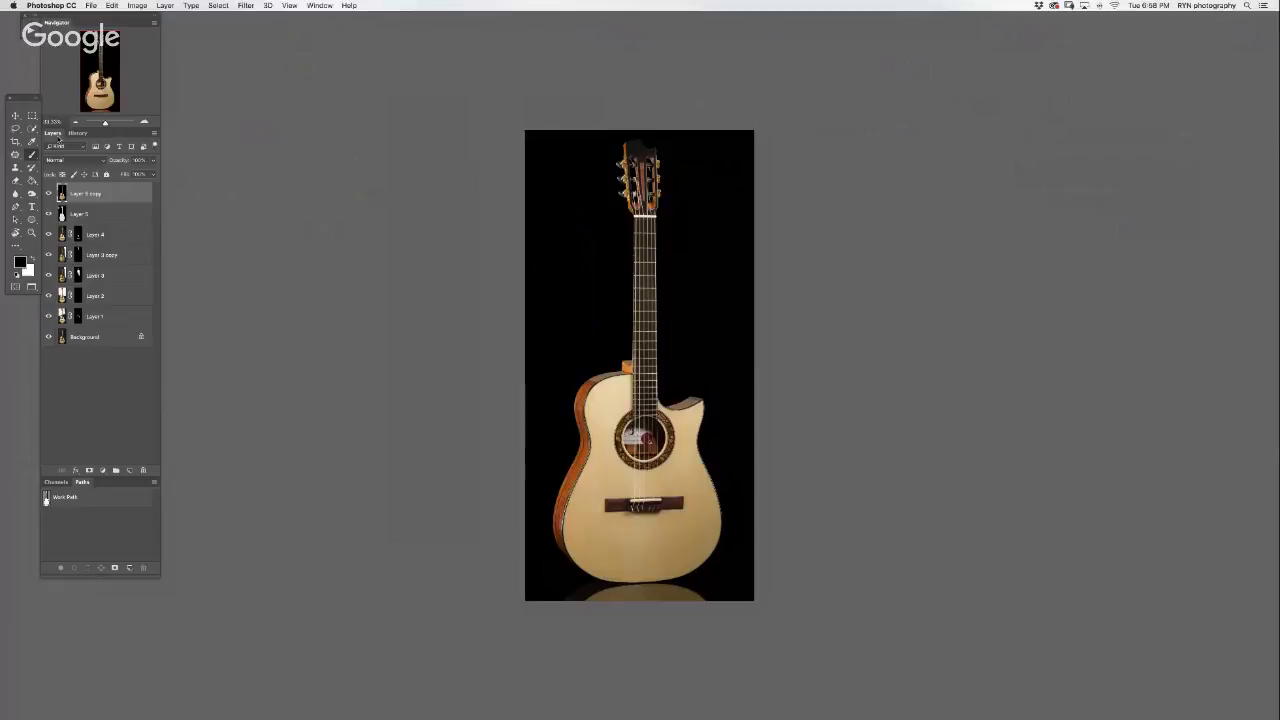
- Play the finishing action from the Actions panel, preview it full screen, and close the image
key("alt+F9")
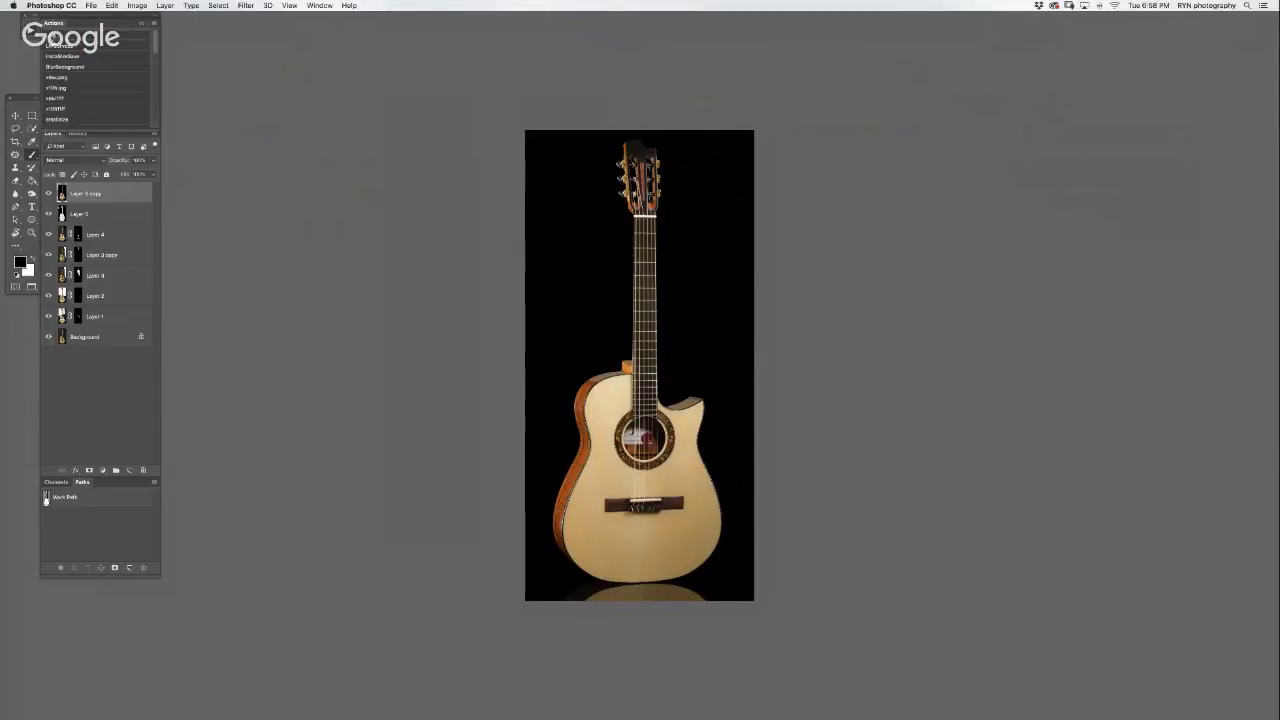
key("ctrl+j")
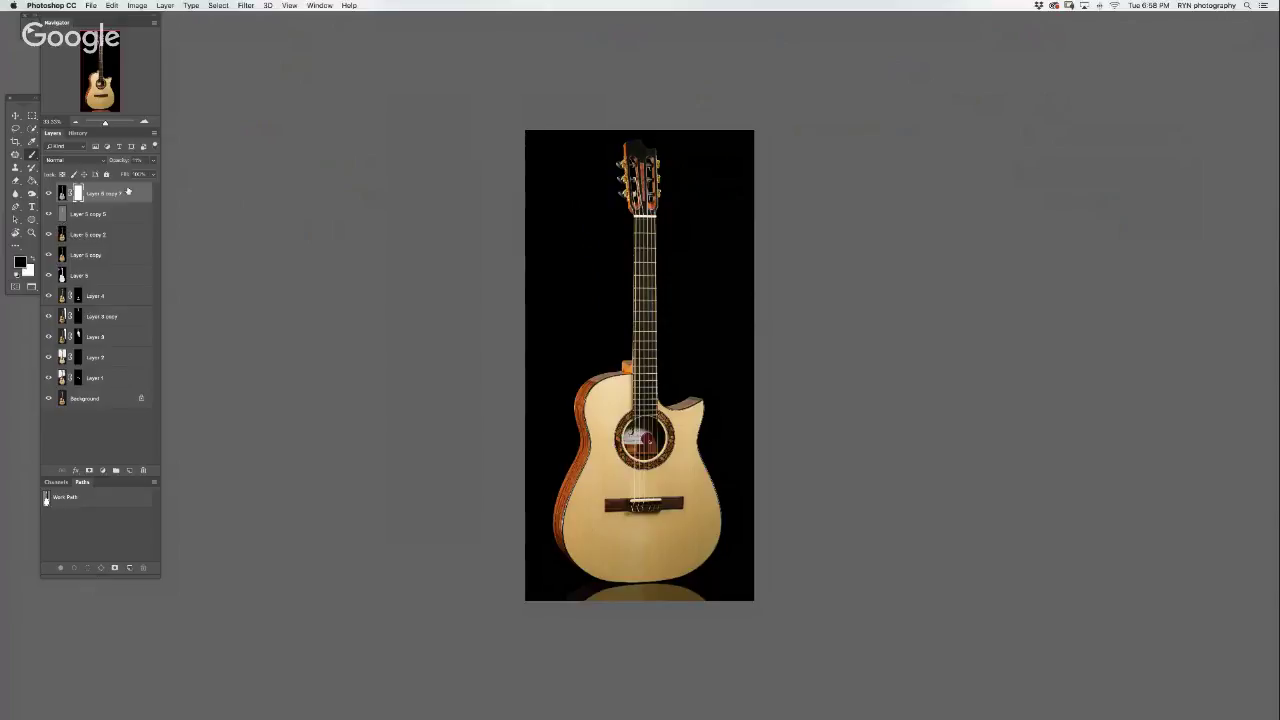
key("f")
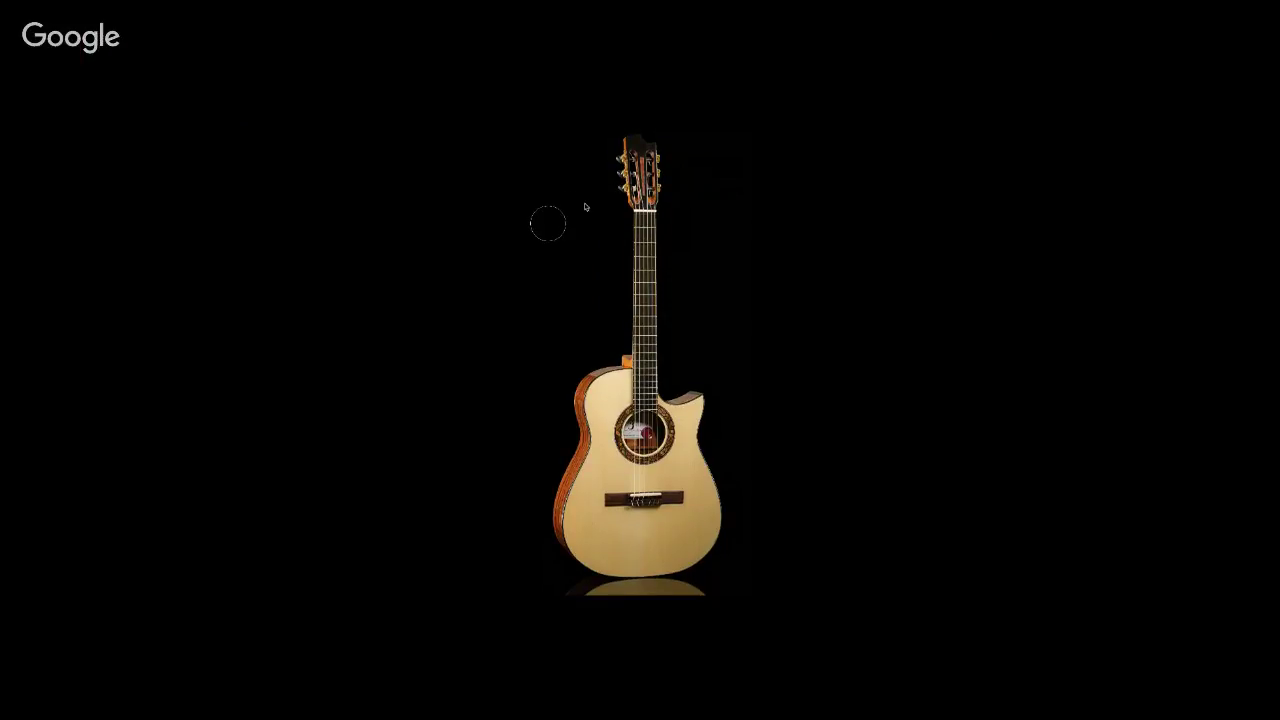
key("f")
key("ctrl+w")
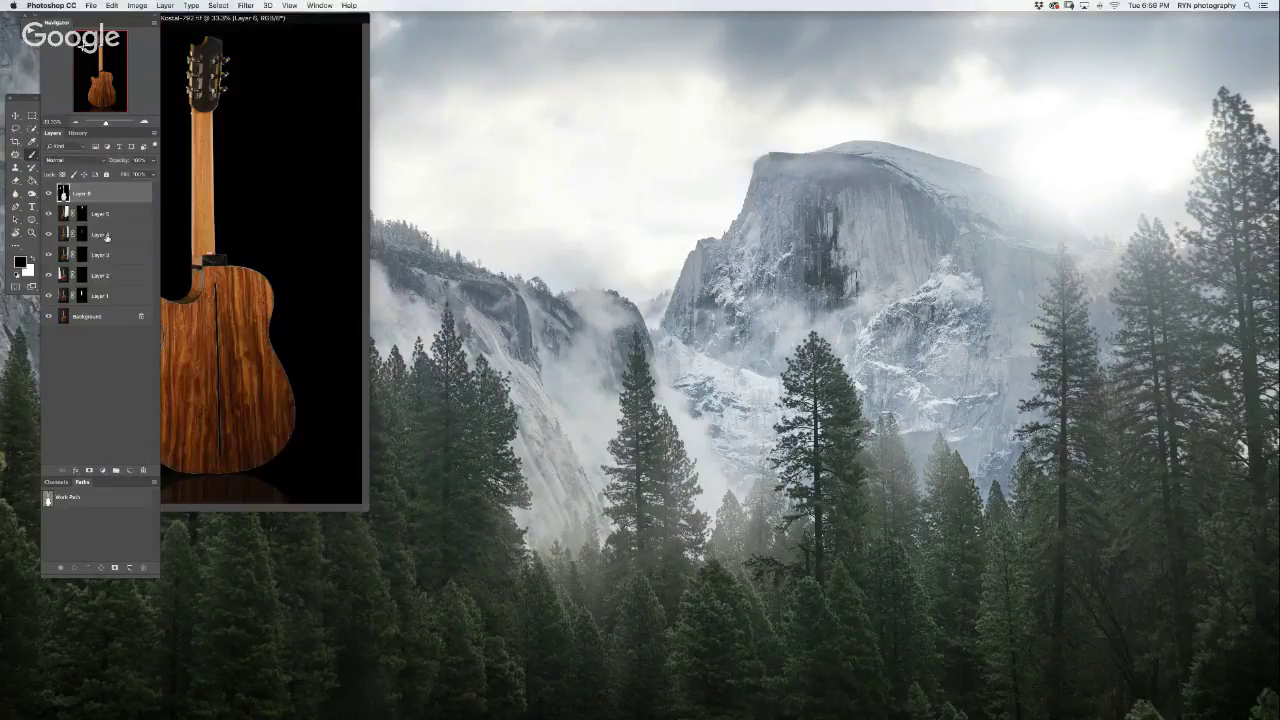
- Show the guitar back full screen at 100%, then pan and zoom in on the headstock
key("f")
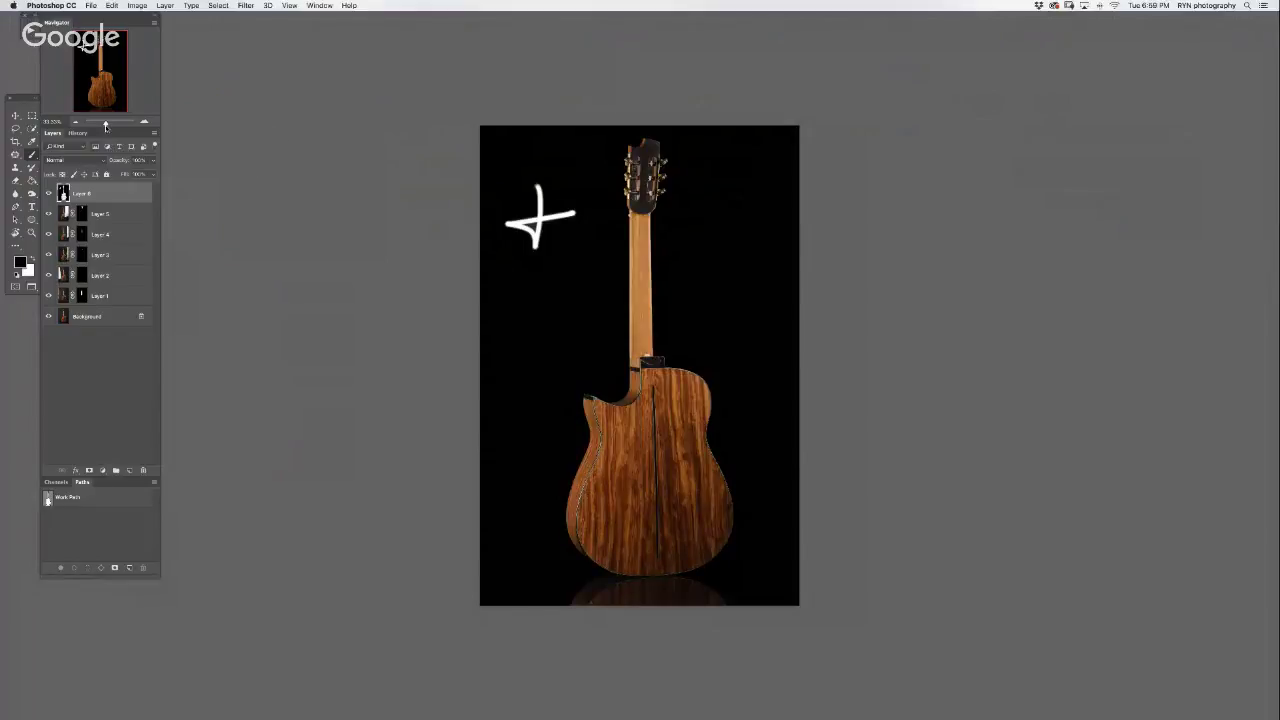
left_click(144, 122)
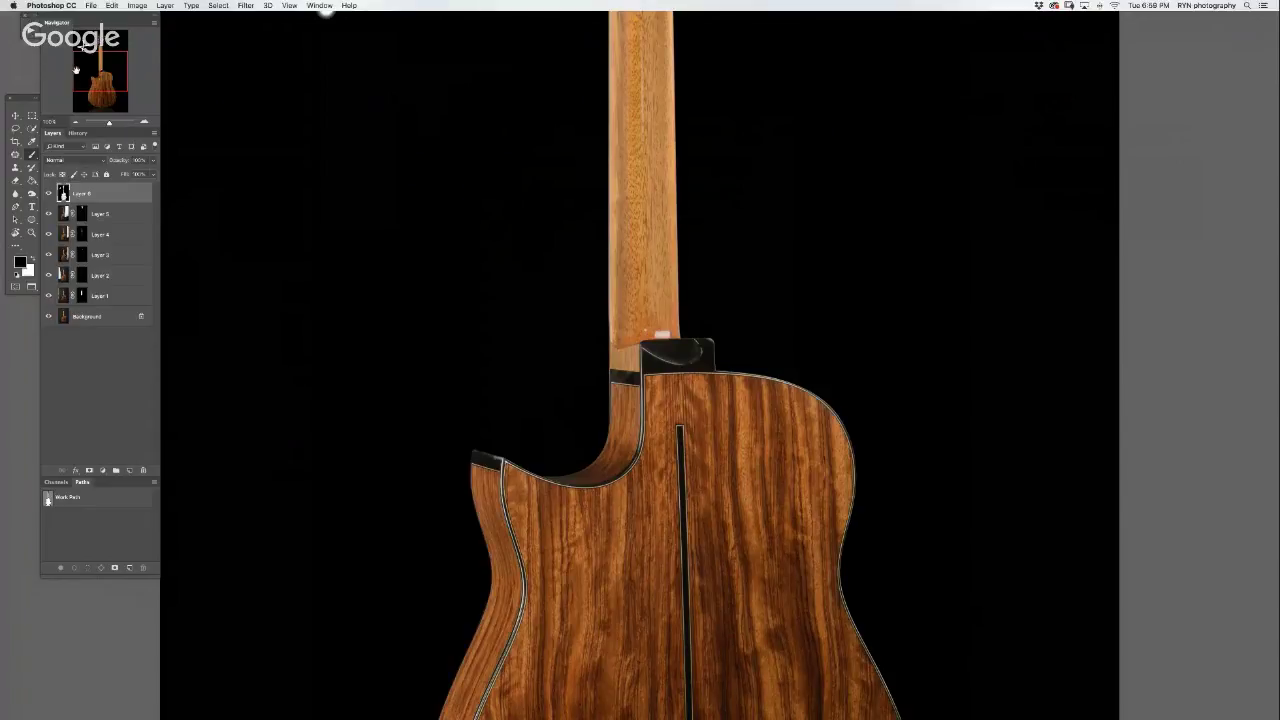
left_click_drag(75, 70, 83, 48)
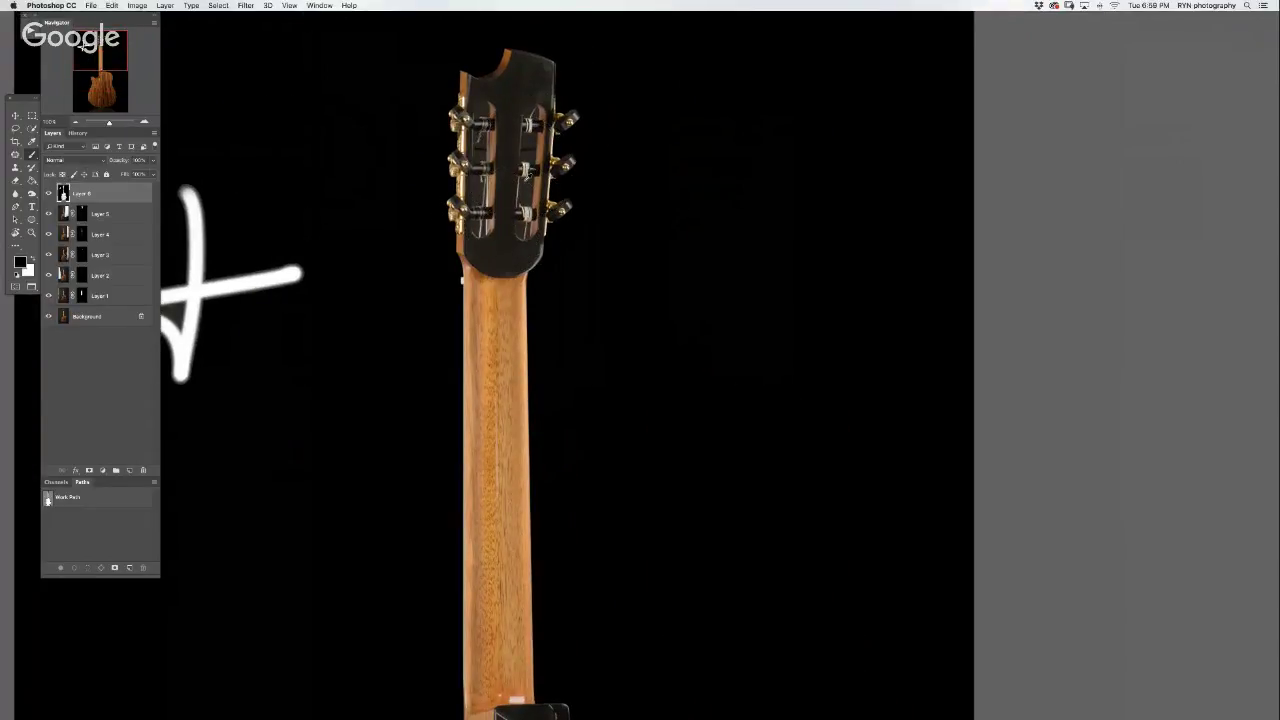
scroll(508, 188, "up", 5)
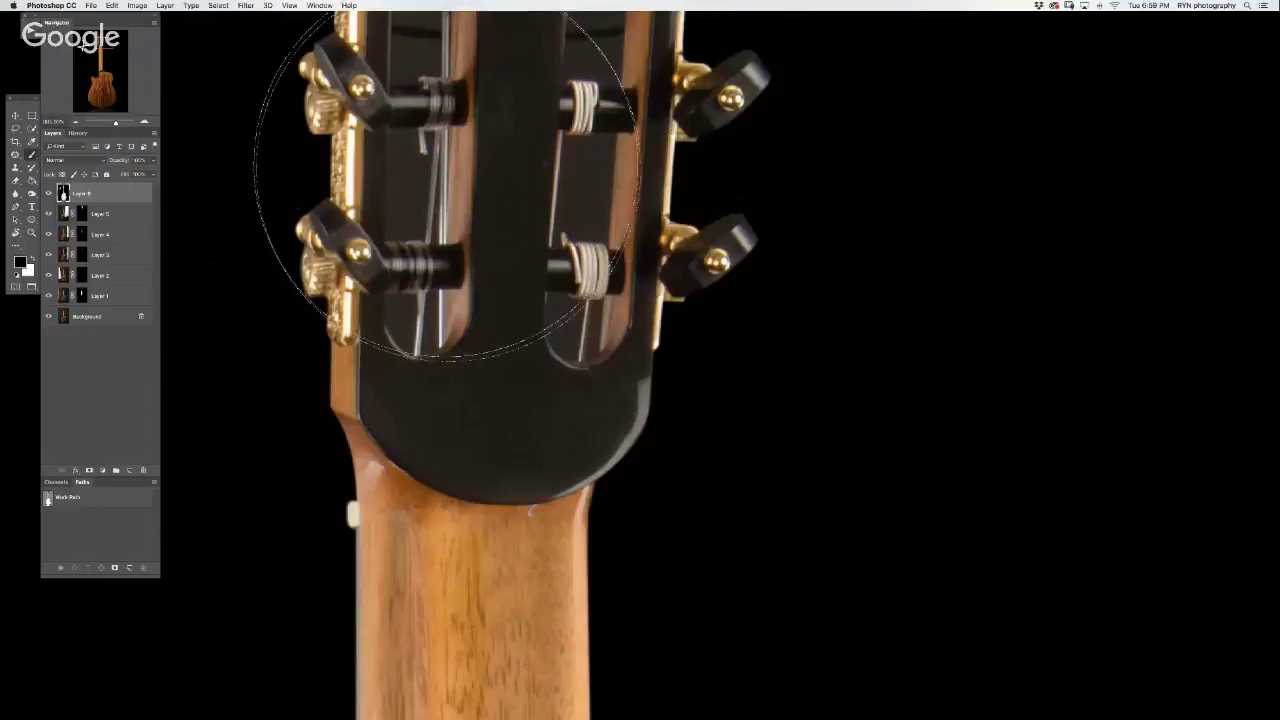
scroll(469, 174, "up", 3)
scroll(440, 330, "up", 3)
scroll(411, 482, "up", 2)
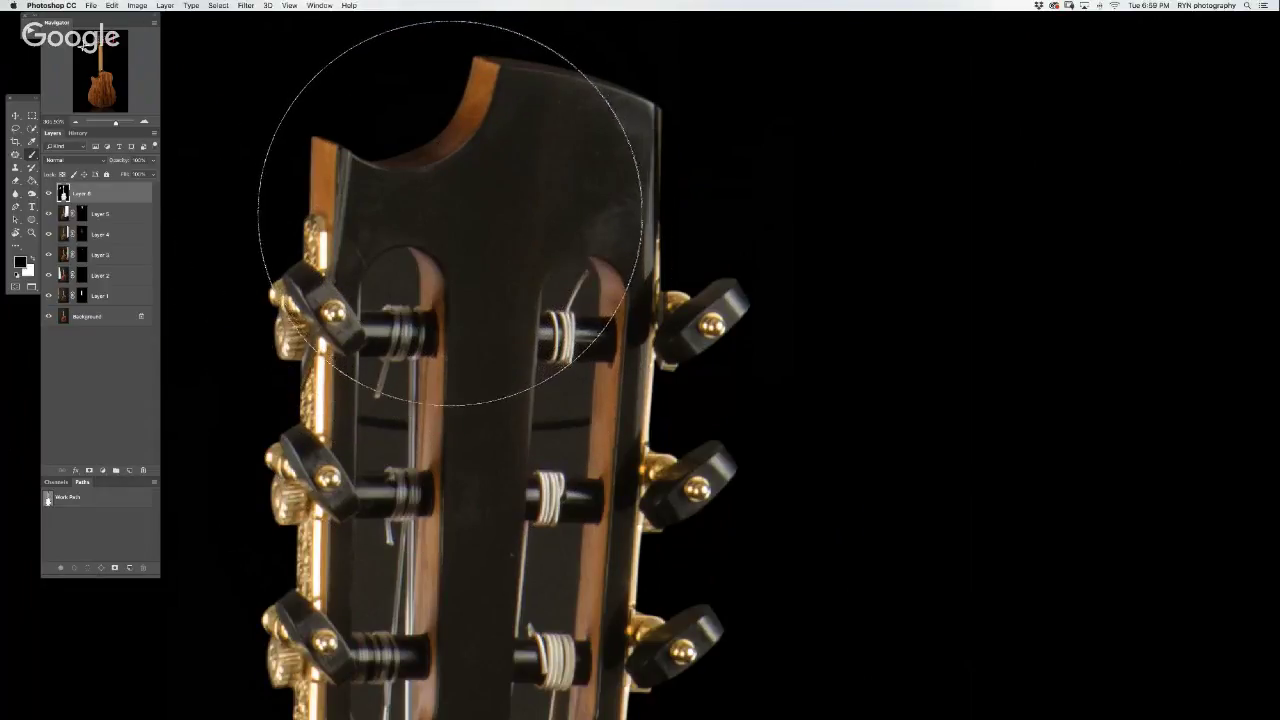
- Rotate the headstock view, shrink the brush, and darken the light spot and outline in the peg slot
key("r")
mouse_move(500, 200)
left_mouse_down()
mouse_move(758, 174)
mouse_move(716, 173)
left_mouse_up()
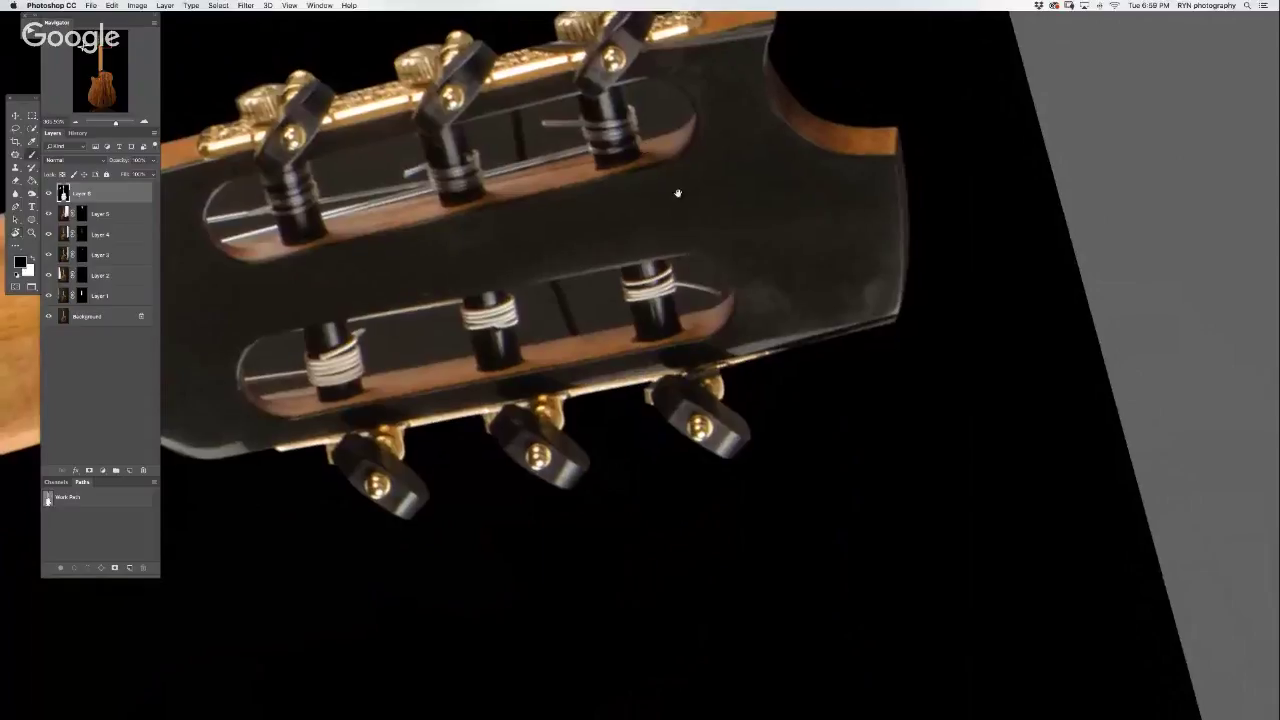
left_click_drag(716, 173, 720, 200)
scroll(723, 226, "up", 3)
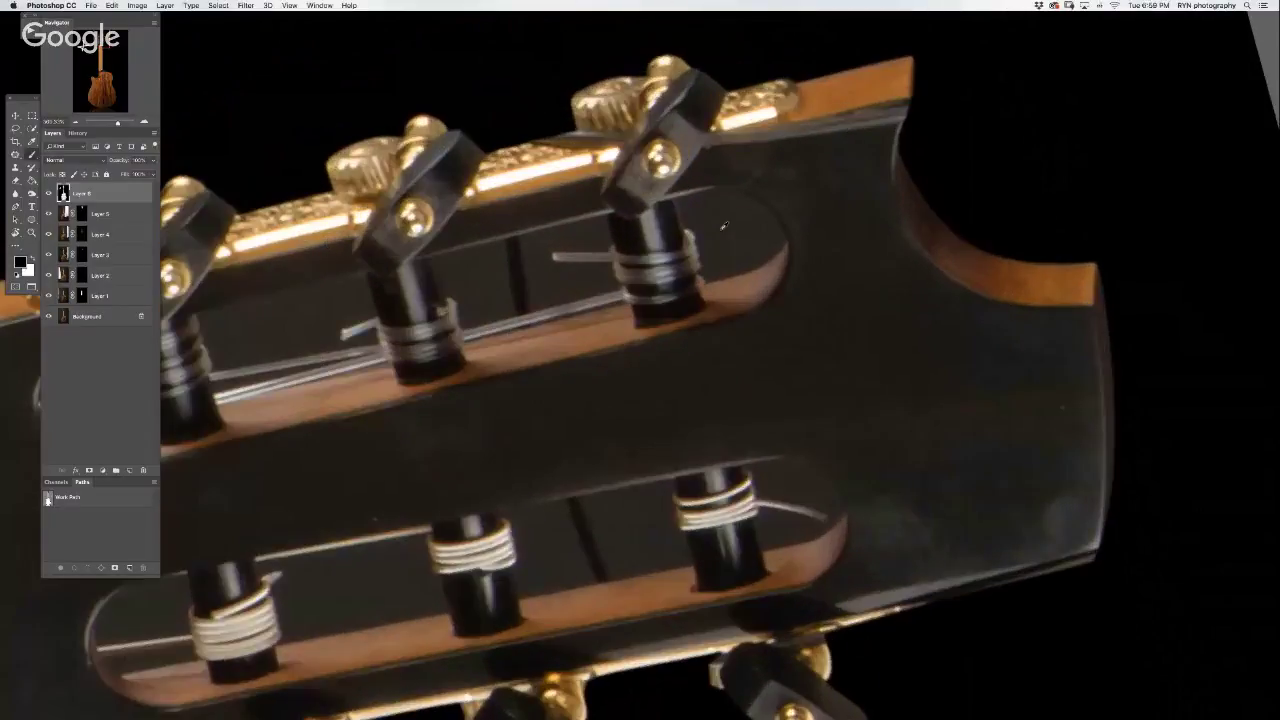
scroll(723, 226, "up", 2)
scroll(730, 227, "up", 2)
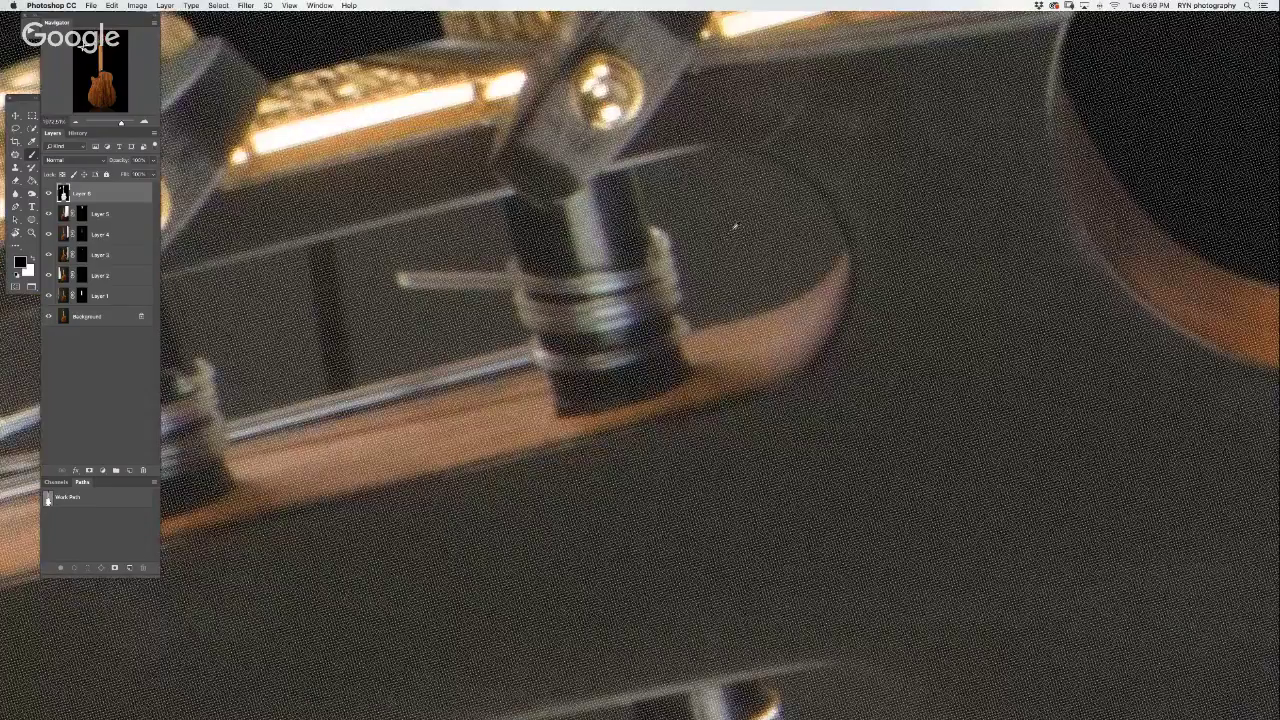
scroll(734, 228, "down", 2)
left_click_drag(740, 251, 469, 300)
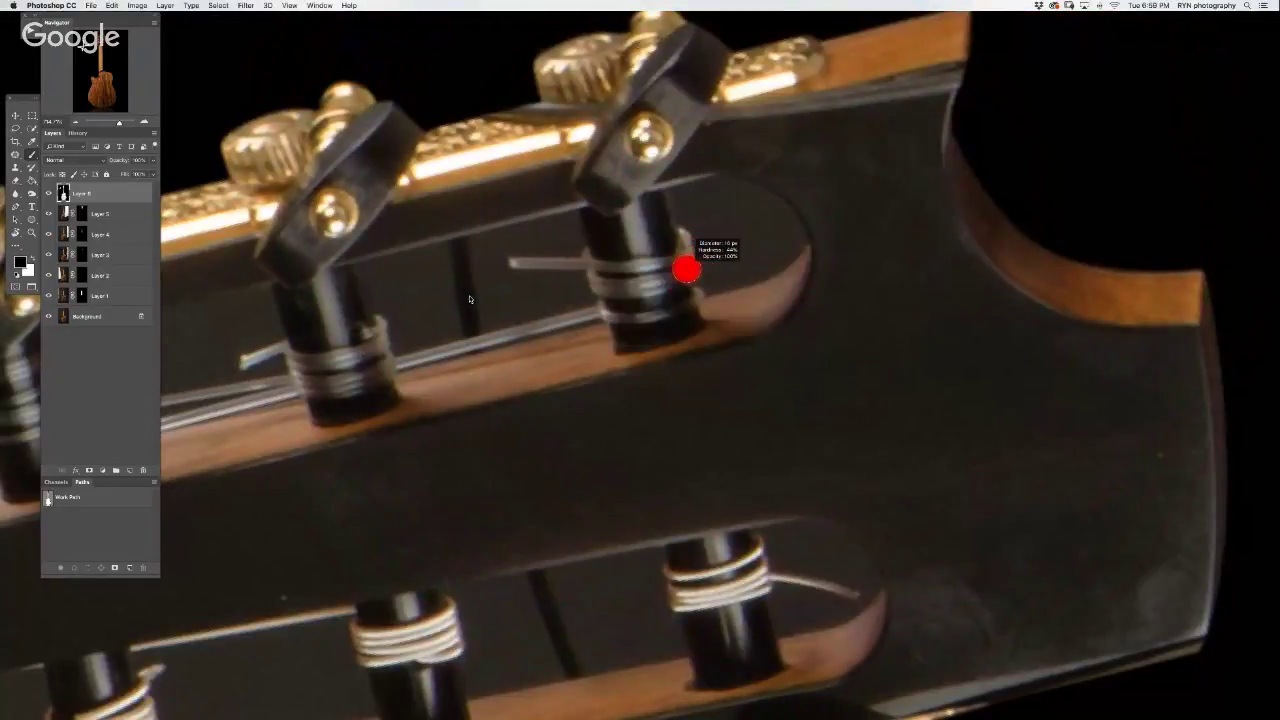
mouse_move(700, 203)
left_mouse_down()
mouse_move(680, 197)
mouse_move(792, 229)
mouse_move(756, 271)
mouse_move(708, 285)
mouse_move(683, 206)
left_mouse_up()
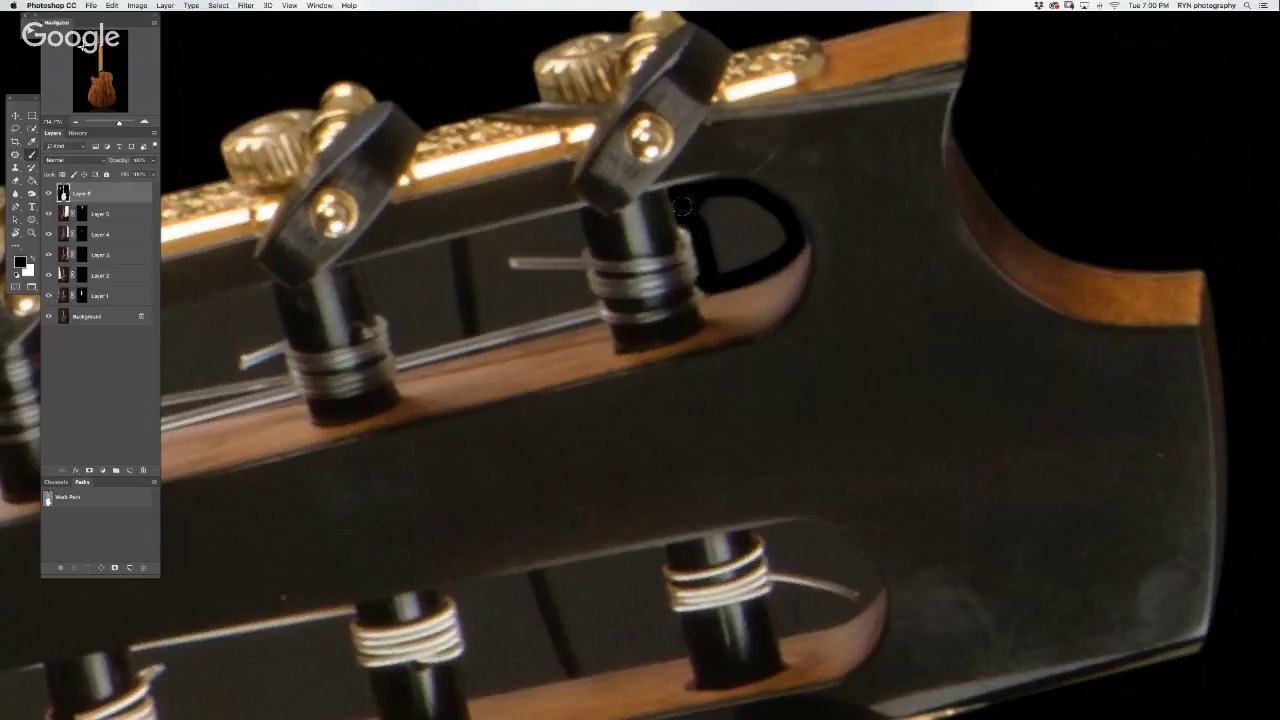
left_click(737, 246)
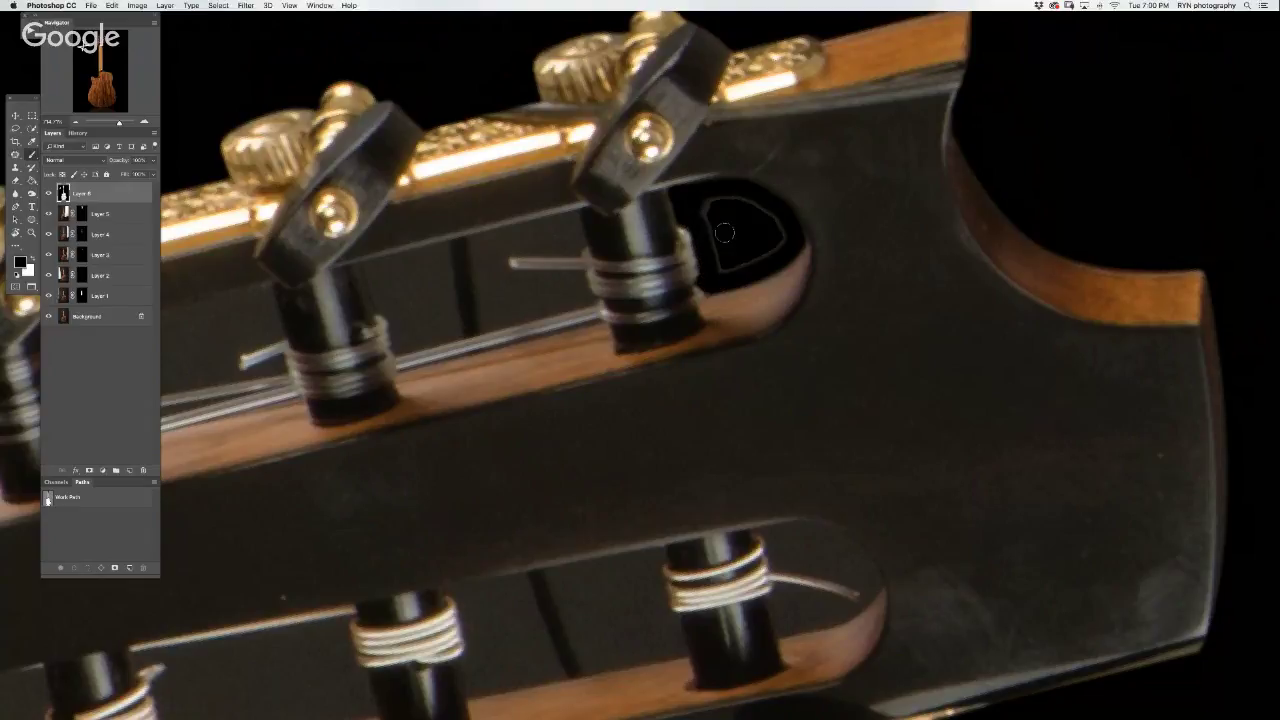
mouse_move(716, 218)
left_mouse_down()
mouse_move(705, 208)
mouse_move(735, 200)
mouse_move(778, 225)
mouse_move(762, 256)
mouse_move(720, 257)
mouse_move(701, 212)
left_mouse_up()
- Enlarge the brush, undo a trial black gradient, and paint a dark stroke down the tuning peg
key("bracketright")
key("bracketright")
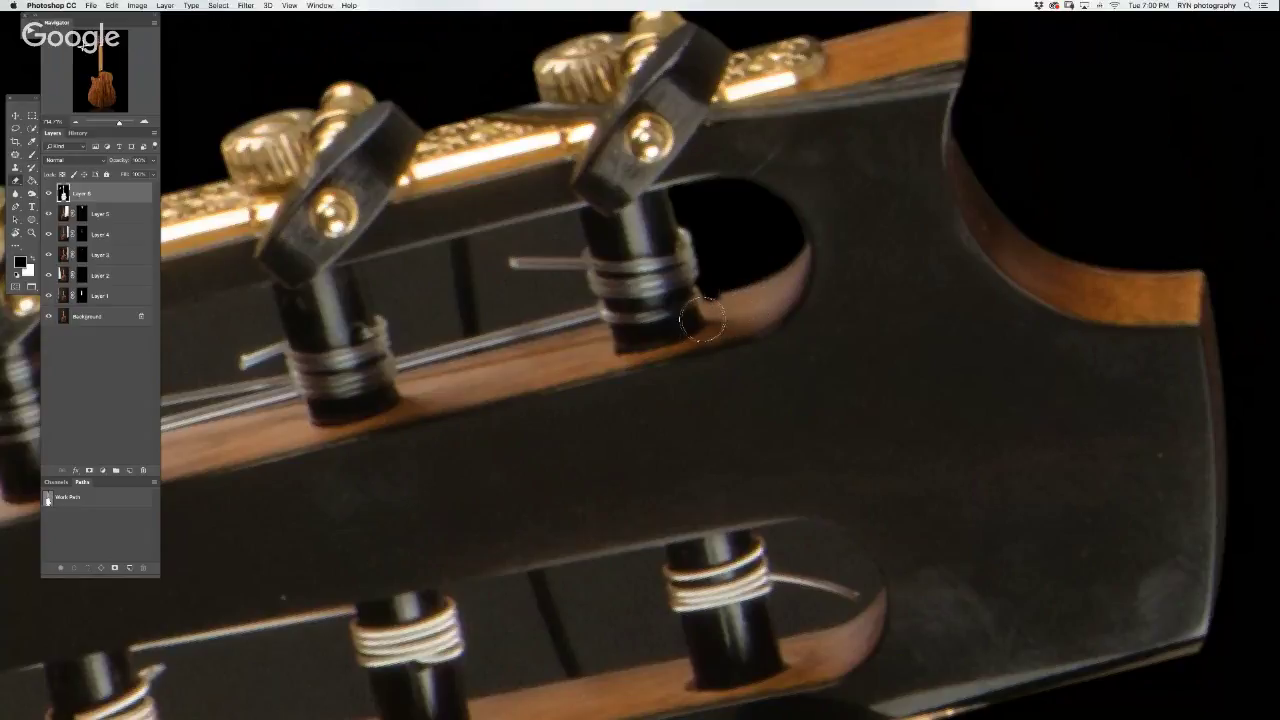
scroll(730, 305, "left", 5)
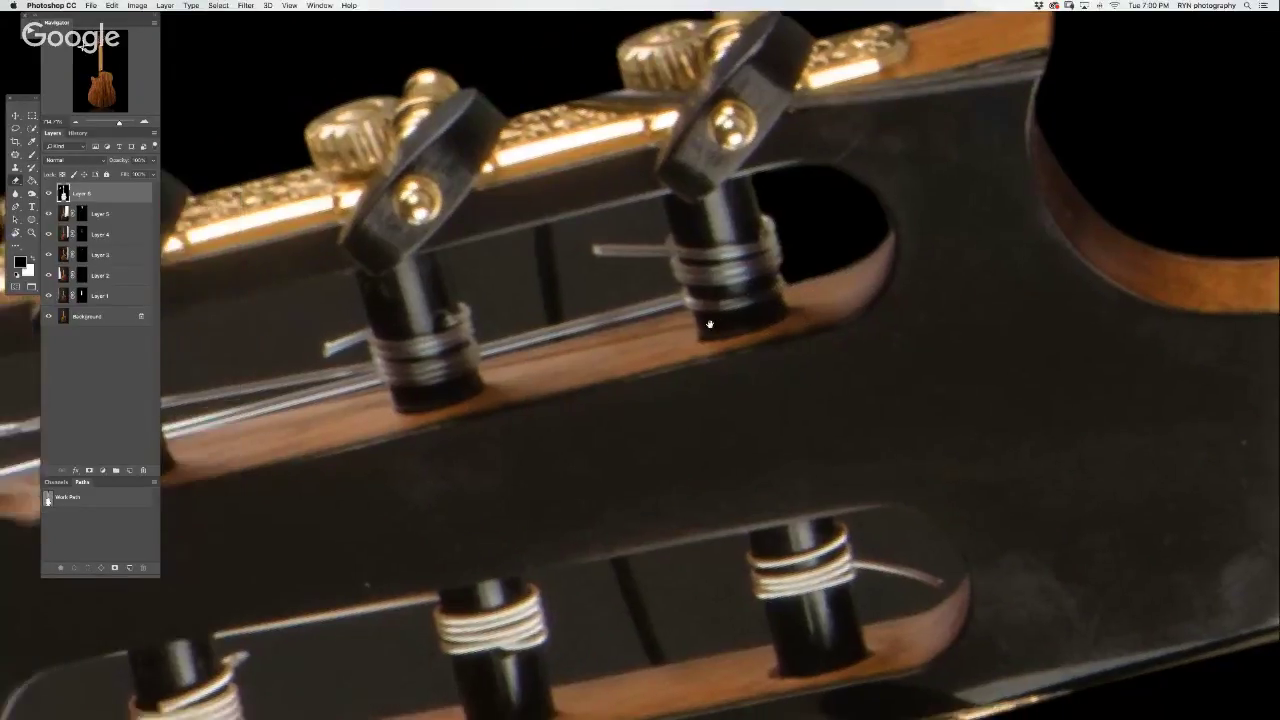
key("g")
left_click(611, 291)
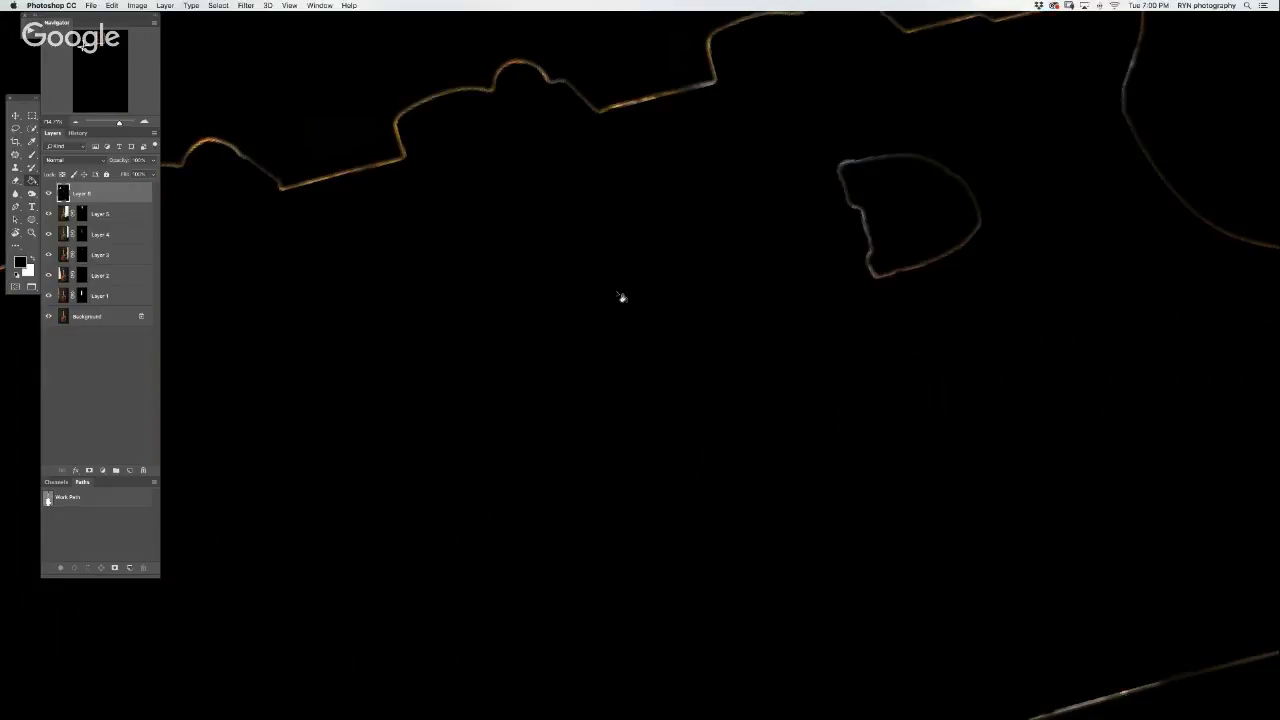
key("ctrl+z")
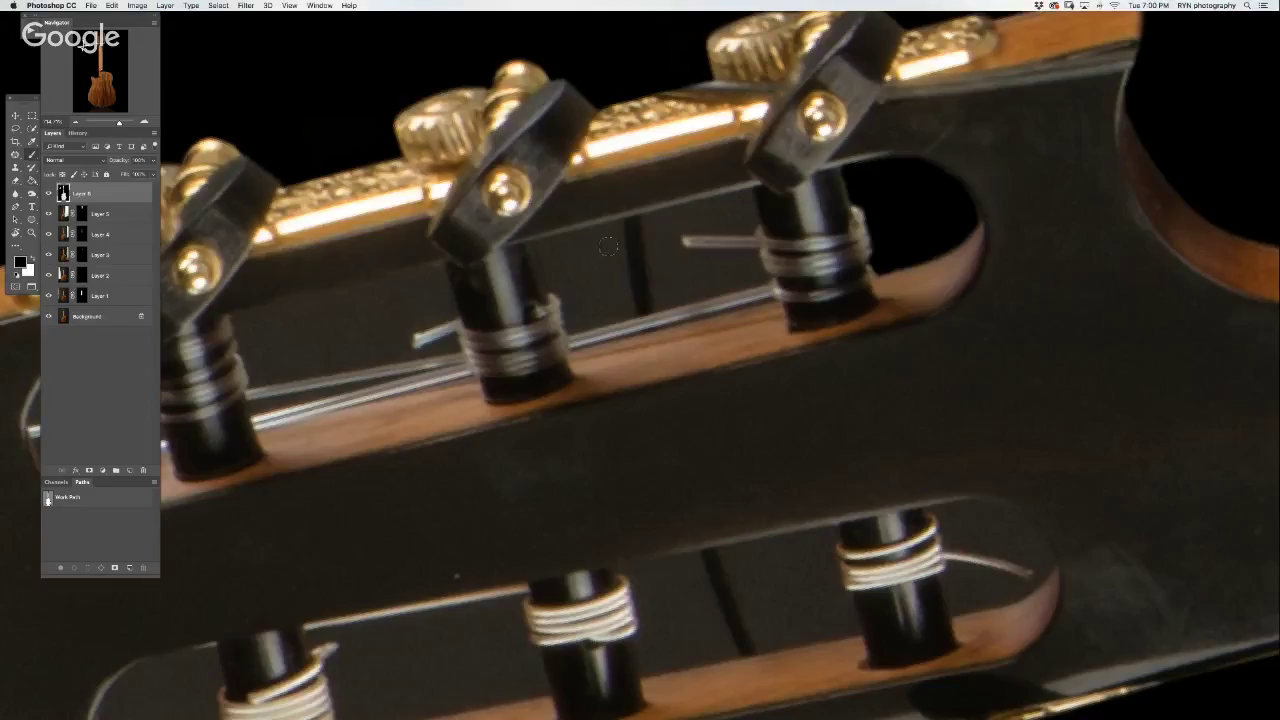
mouse_move(547, 249)
left_mouse_down()
mouse_move(573, 314)
mouse_move(758, 276)
mouse_move(731, 257)
mouse_move(670, 250)
mouse_move(674, 228)
mouse_move(727, 229)
mouse_move(717, 206)
mouse_move(548, 248)
mouse_move(715, 202)
mouse_move(730, 215)
mouse_move(605, 222)
left_mouse_up()
- Fill the opening between the pegs black and paint over the faint outline lines
key("g")
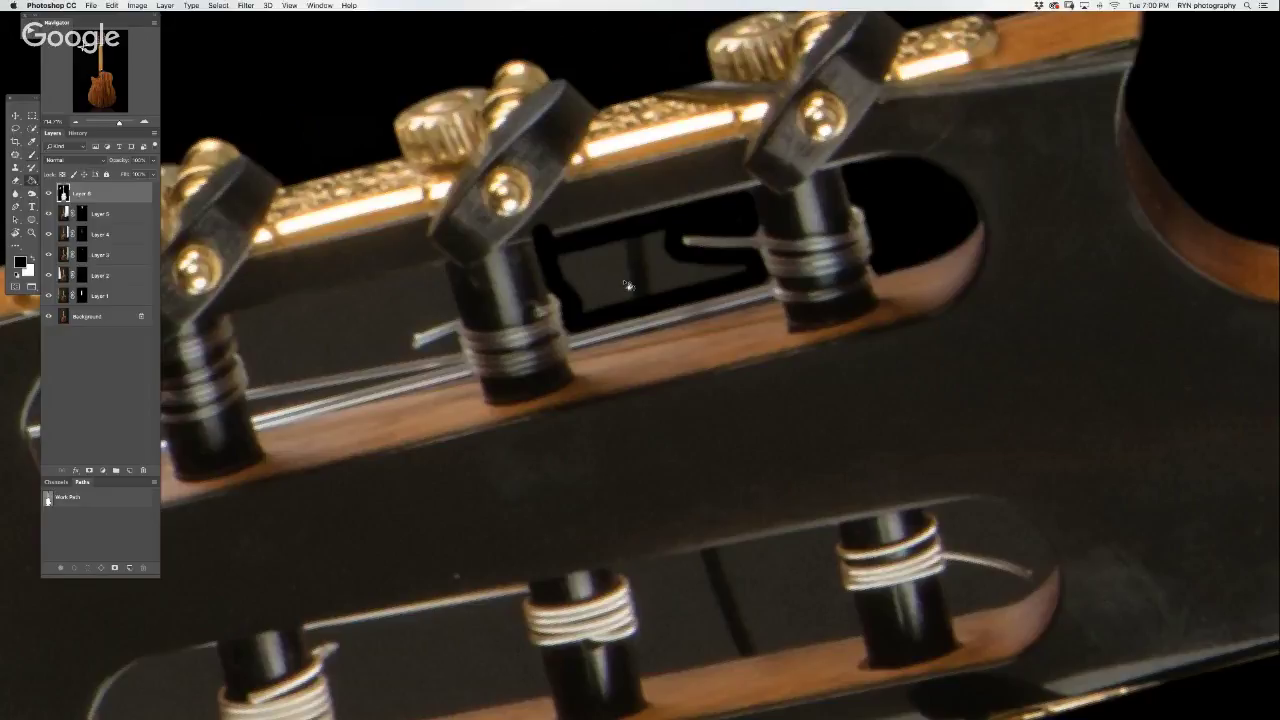
left_click(628, 285)
key("b")
mouse_move(592, 257)
left_mouse_down()
mouse_move(657, 235)
mouse_move(697, 265)
left_mouse_up()
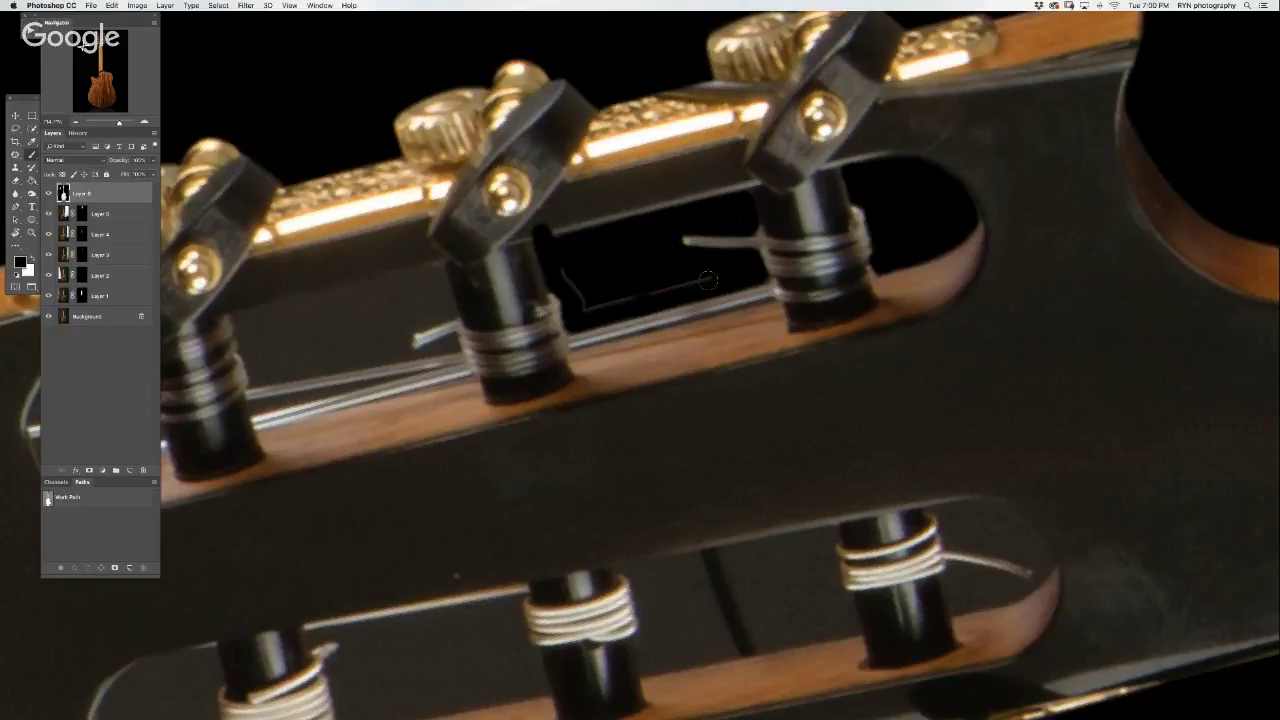
left_click_drag(707, 281, 568, 278)
key("e")
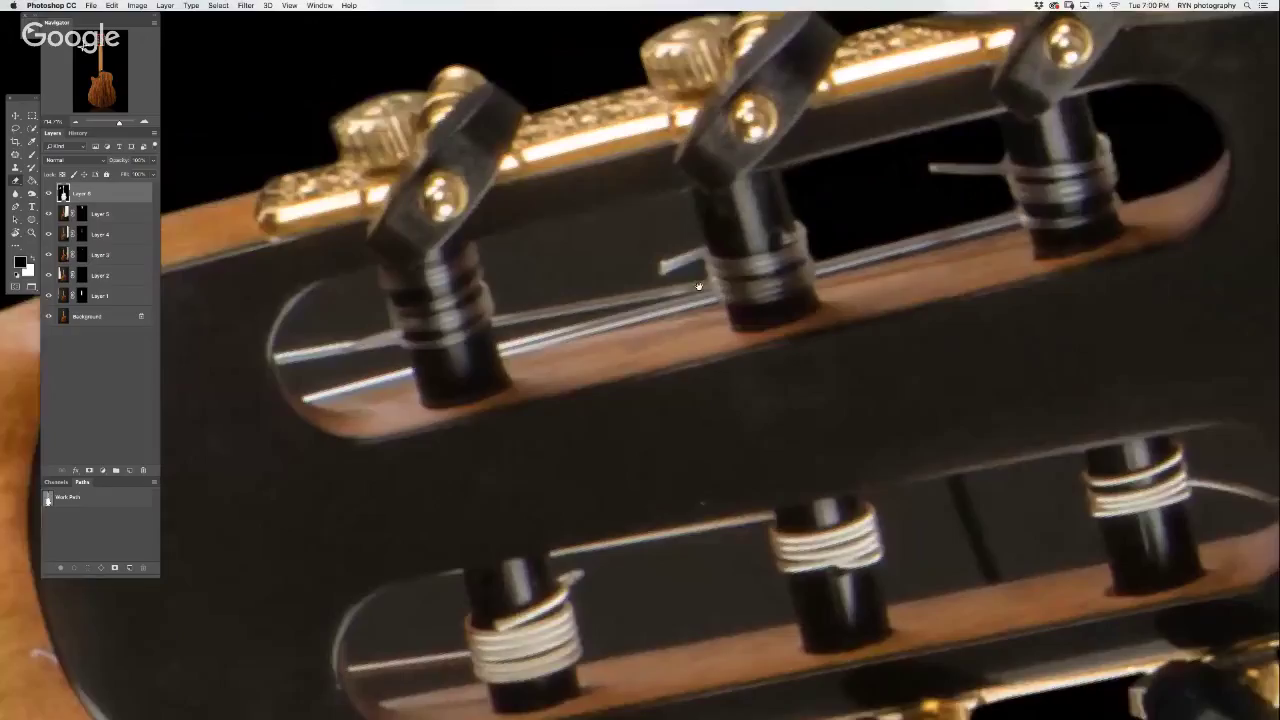
left_click_drag(399, 359, 680, 270)
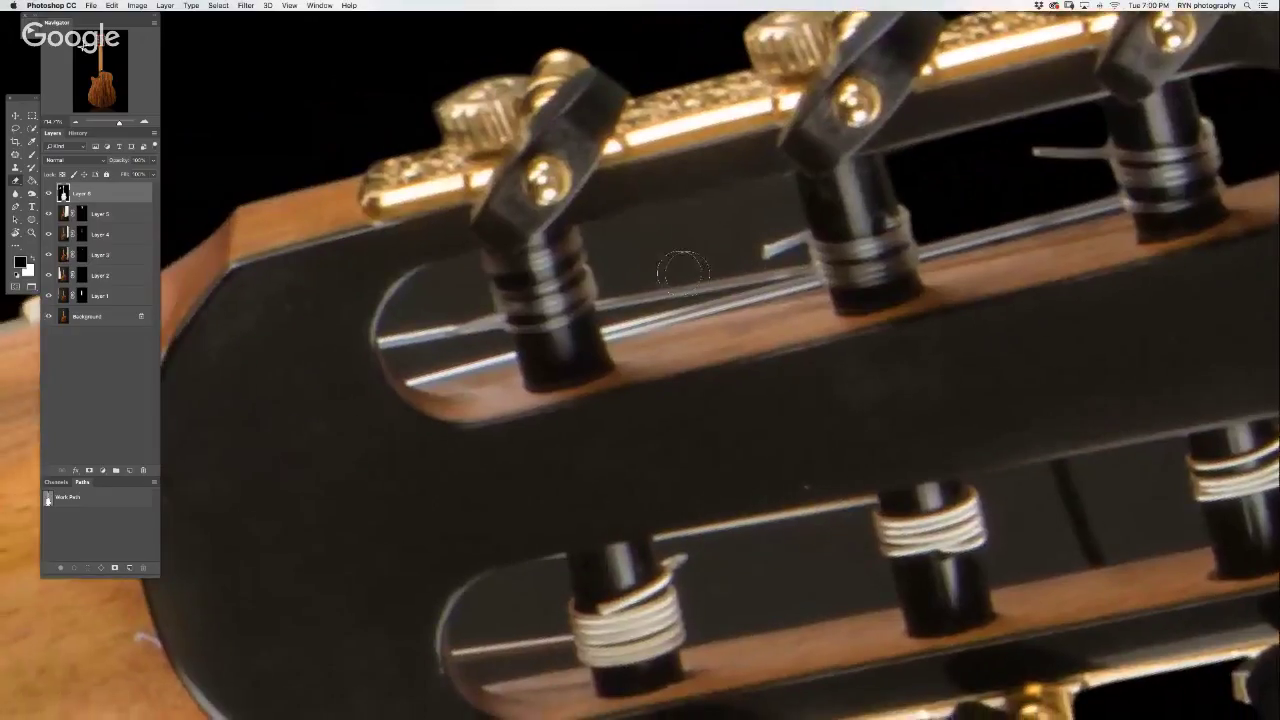
- Darken along the string between the first and second pegs and fill the grey patch dark
key("b")
mouse_move(590, 231)
left_mouse_down()
mouse_move(583, 216)
mouse_move(785, 185)
mouse_move(794, 218)
mouse_move(740, 243)
mouse_move(783, 200)
left_mouse_up()
mouse_move(748, 252)
left_mouse_down()
mouse_move(758, 263)
mouse_move(797, 254)
left_mouse_up()
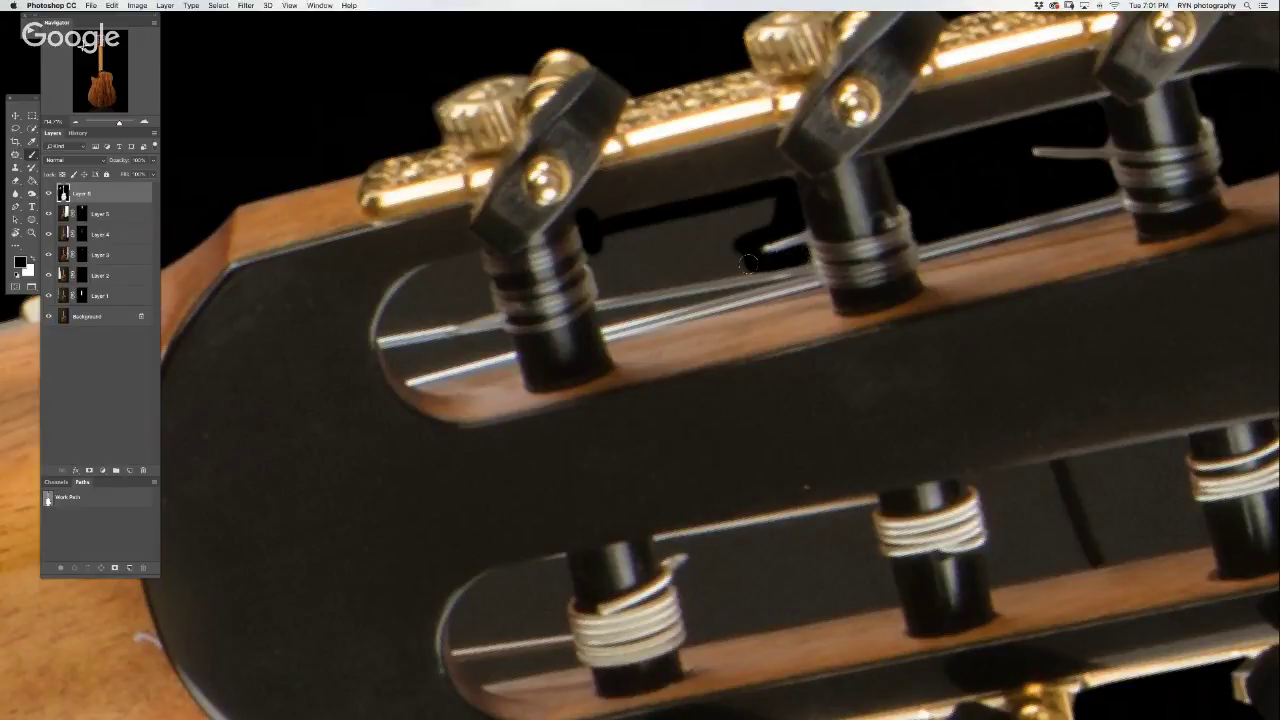
mouse_move(748, 264)
left_mouse_down()
mouse_move(594, 294)
mouse_move(595, 258)
left_mouse_up()
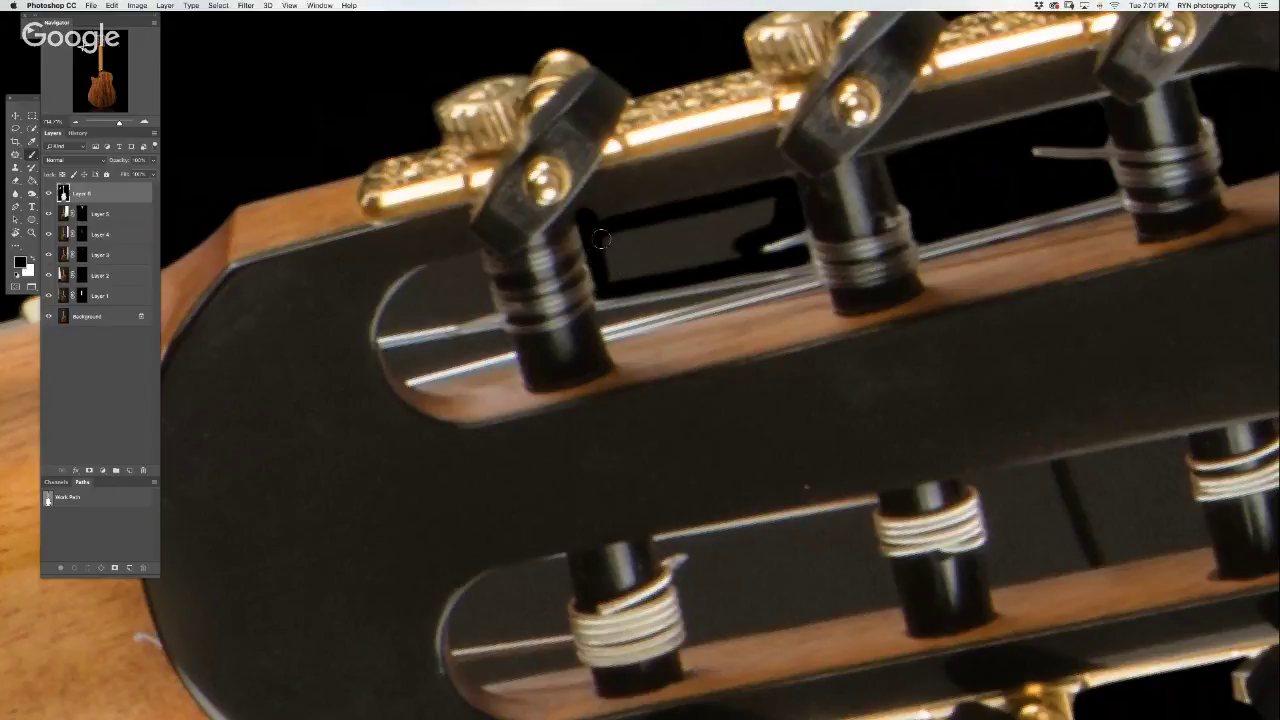
key("g")
left_click(654, 258)
key("b")
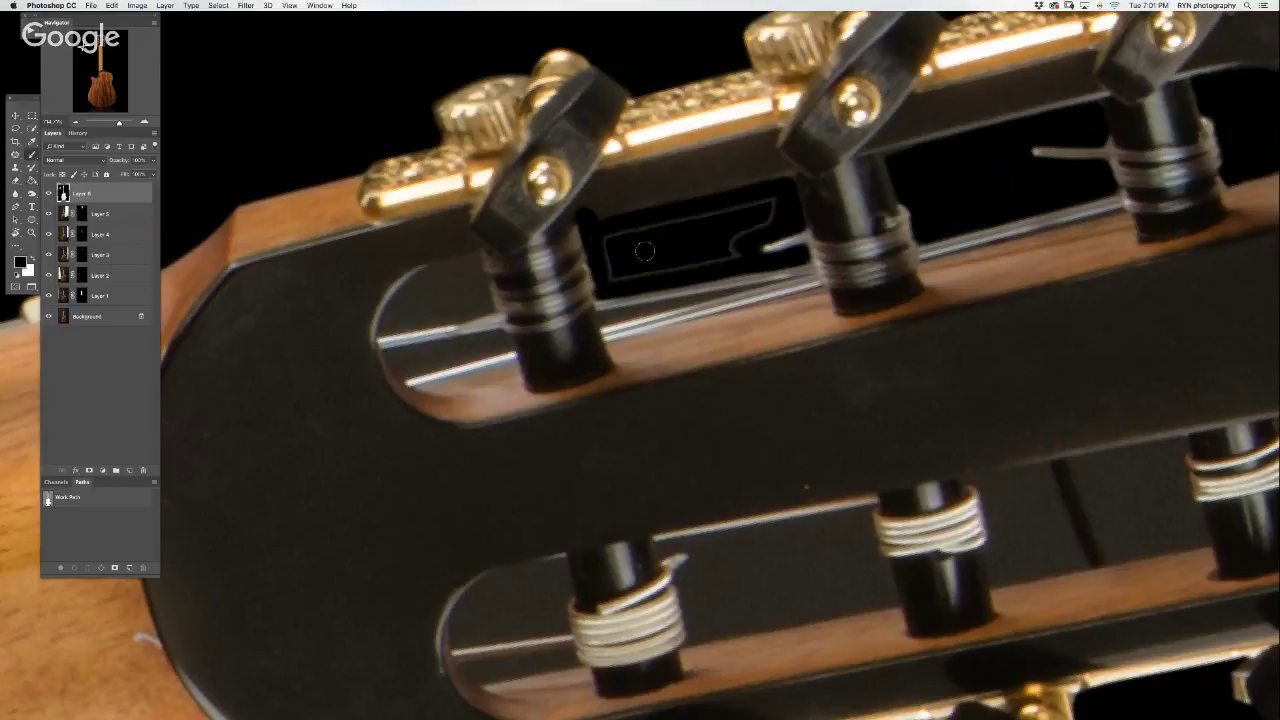
mouse_move(610, 238)
left_mouse_down()
mouse_move(604, 288)
mouse_move(738, 252)
mouse_move(768, 214)
mouse_move(620, 232)
left_mouse_up()
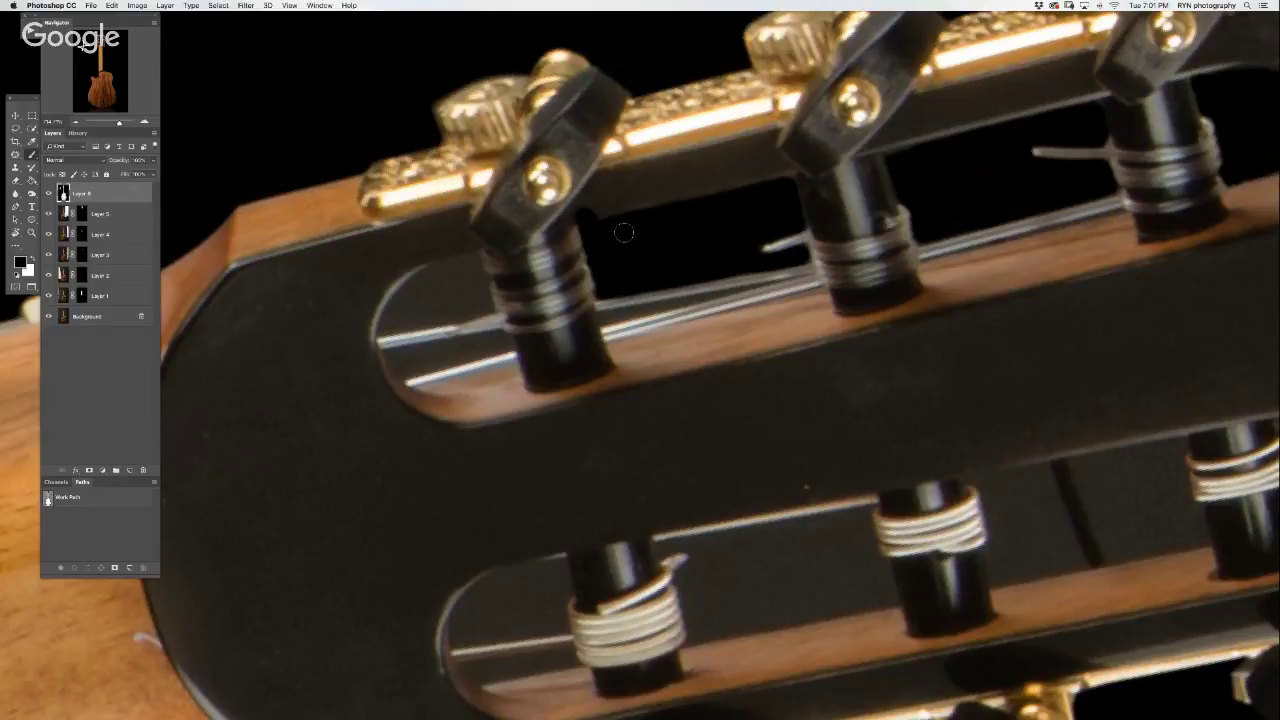
- With a larger brush, darken the string area between the left and middle pegs
key("bracketright")
key("bracketright")
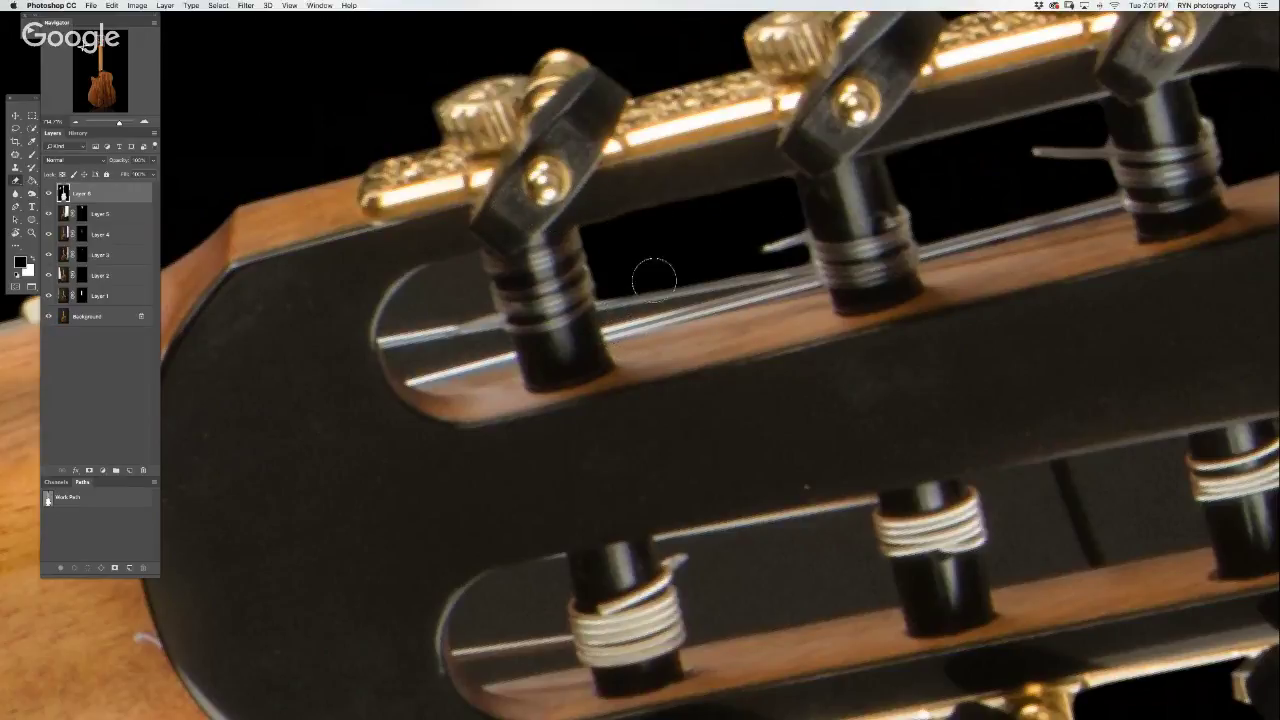
key("b")
left_click_drag(726, 296, 823, 268)
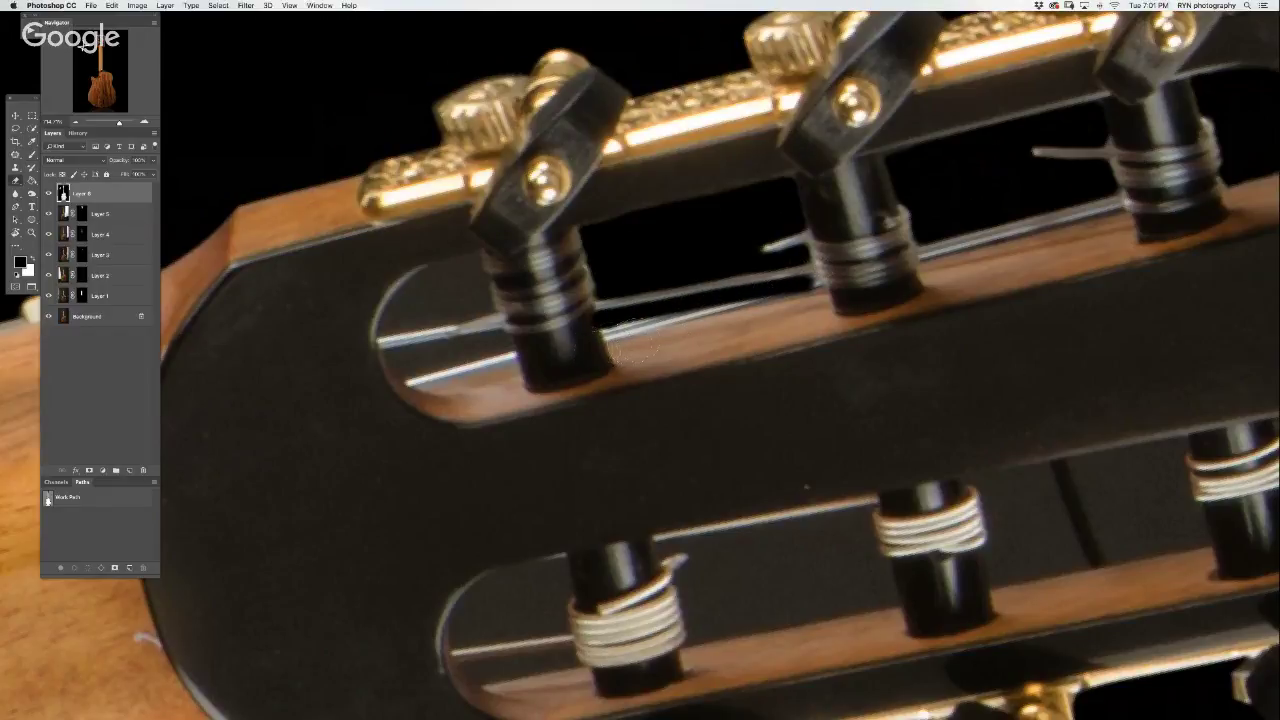
left_click_drag(605, 338, 846, 286)
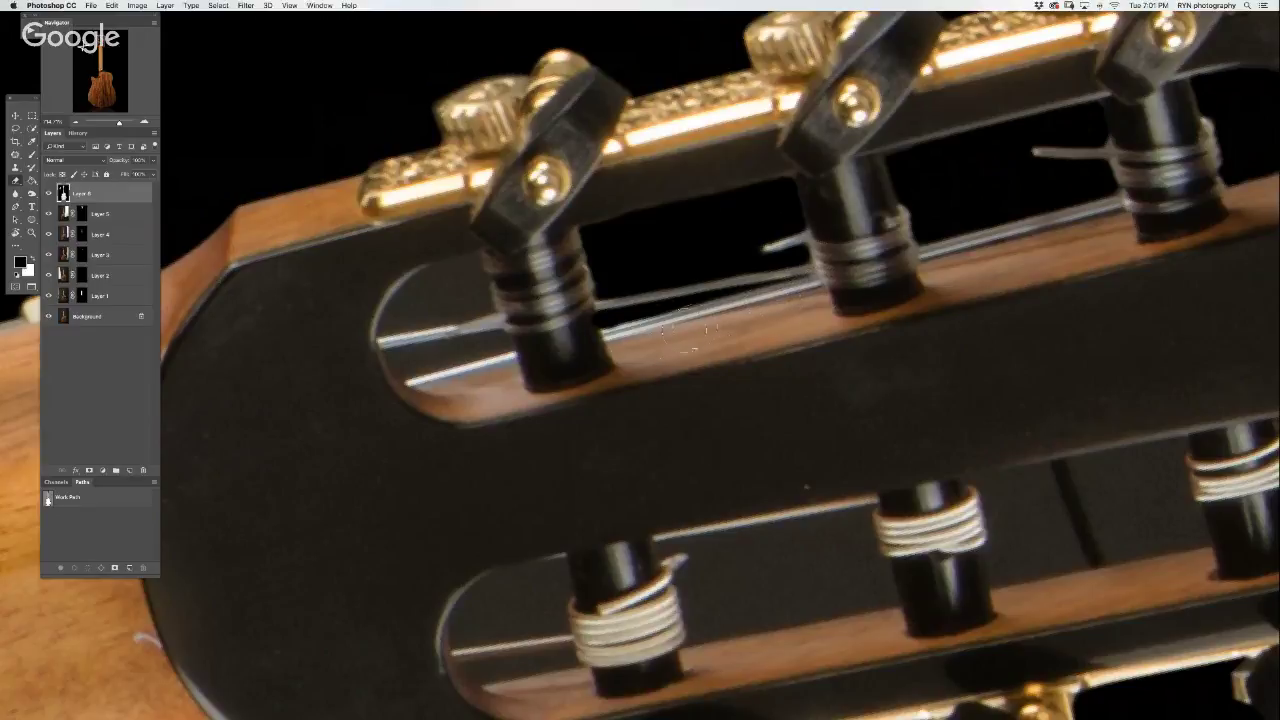
left_click(600, 353)
- Paint away the dark blob at the upper slot's left end and darken its lower-left edge
left_click_drag(499, 371, 591, 359)
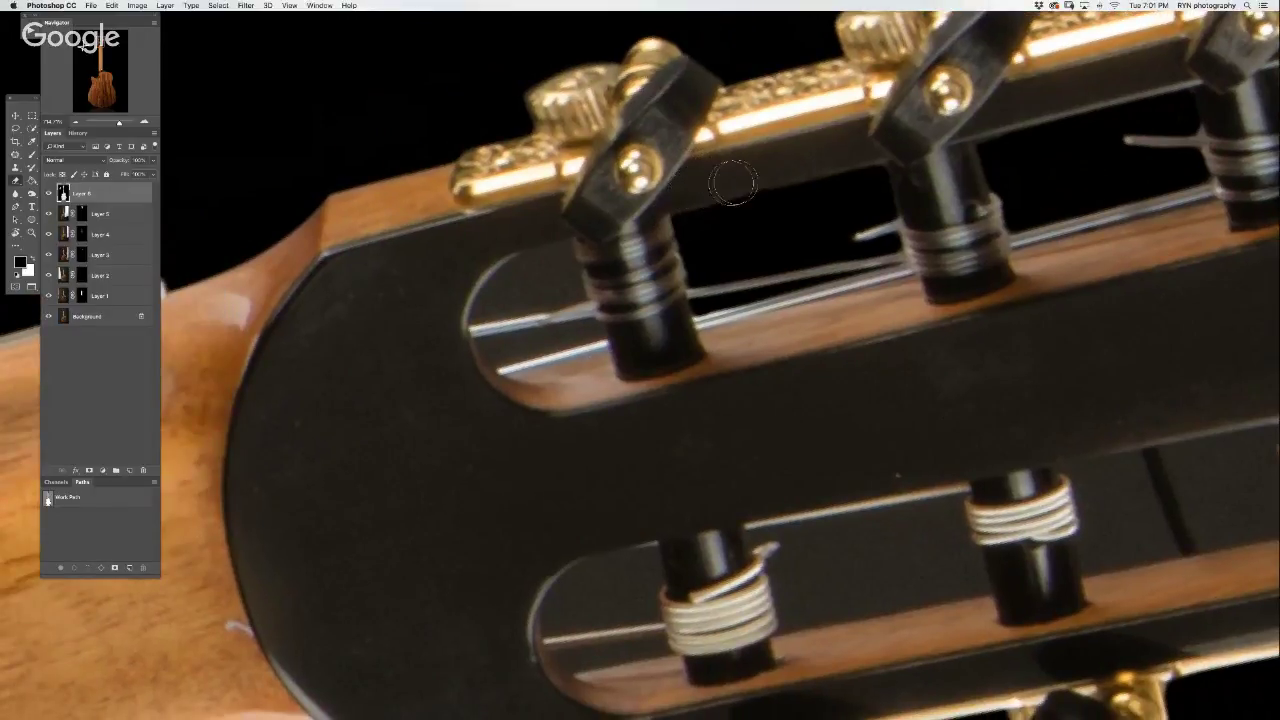
mouse_move(518, 332)
left_mouse_down()
mouse_move(564, 308)
mouse_move(538, 266)
mouse_move(556, 245)
mouse_move(609, 226)
mouse_move(614, 275)
mouse_move(492, 297)
mouse_move(605, 236)
mouse_move(557, 268)
mouse_move(594, 268)
left_mouse_up()
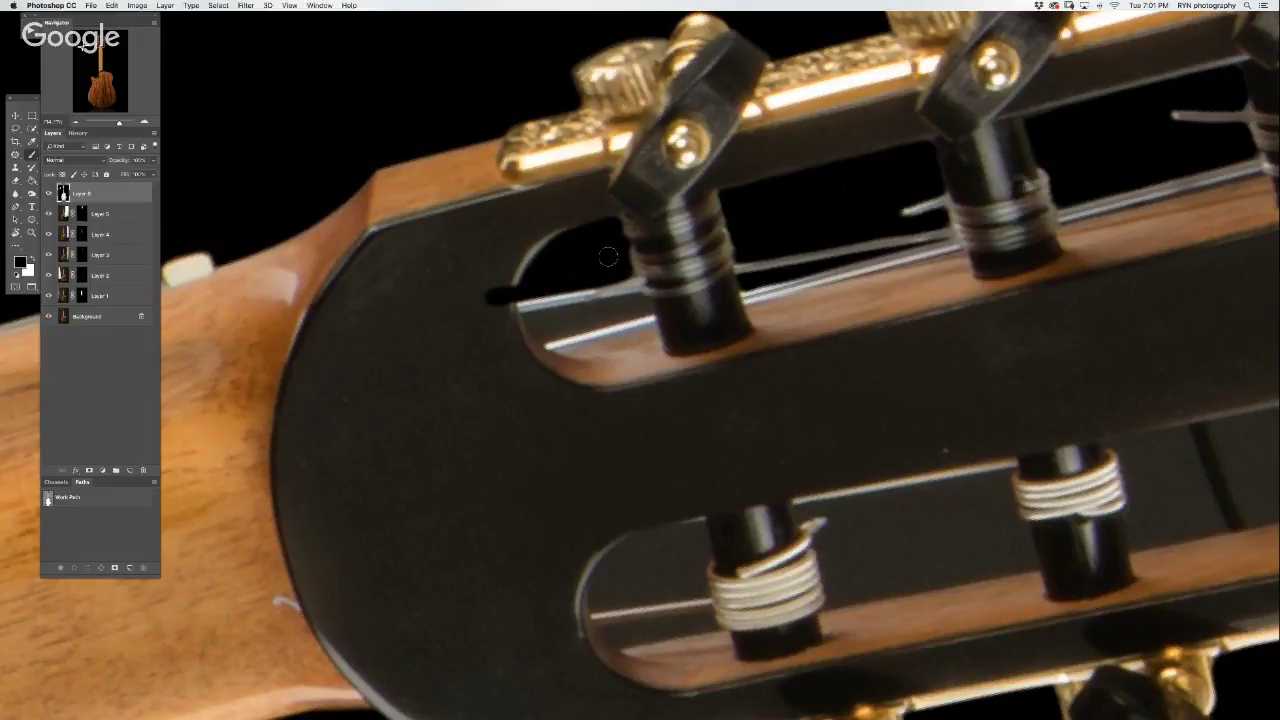
mouse_move(531, 241)
left_mouse_down()
mouse_move(500, 266)
mouse_move(500, 286)
mouse_move(541, 333)
mouse_move(643, 305)
mouse_move(543, 319)
left_mouse_up()
key("b")
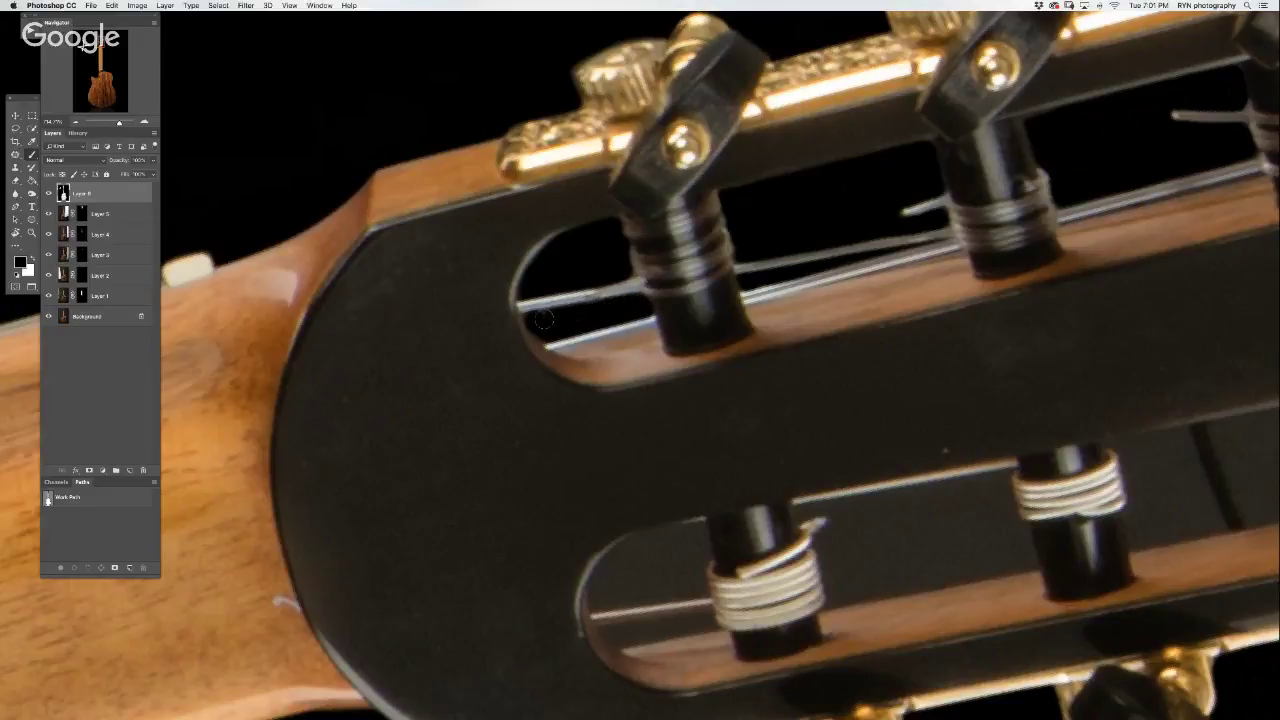
key("bracketright")
key("bracketright")
key("bracketright")
left_click_drag(519, 340, 616, 314)
left_click_drag(818, 301, 676, 153)
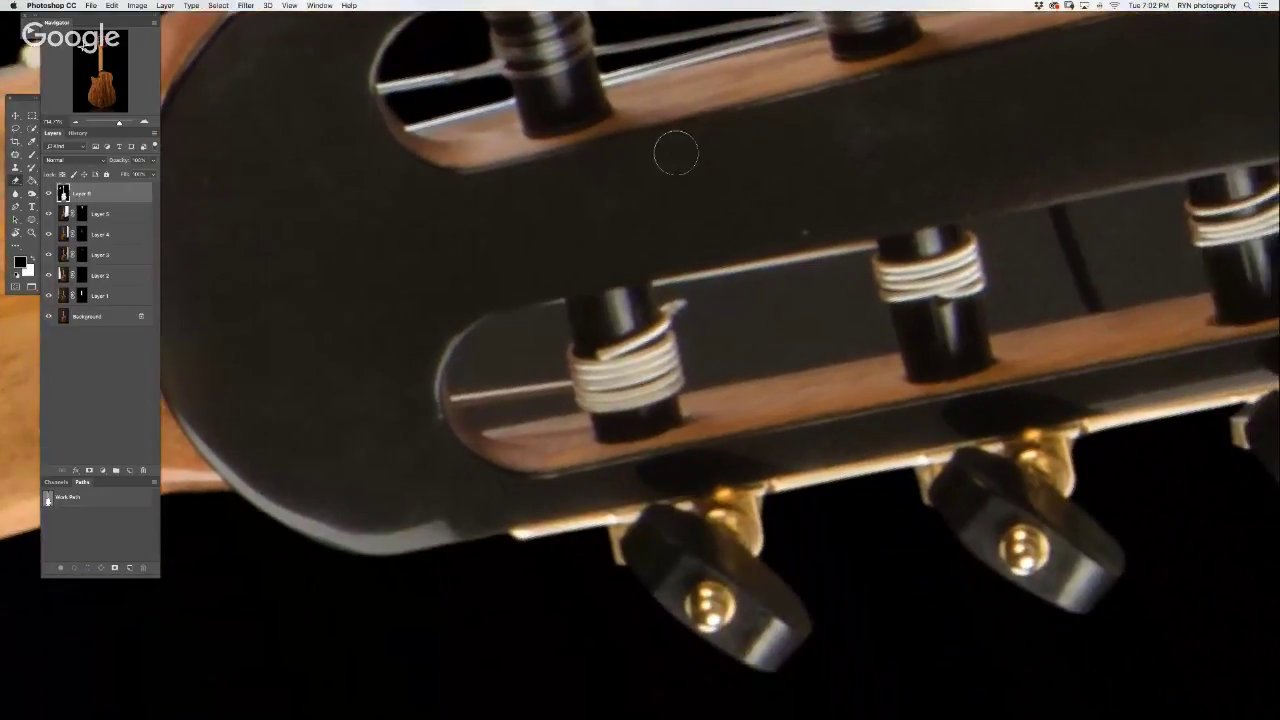
- With a smaller brush, paint the lower slot's inner left edge solid black around the string
key("b")
mouse_move(457, 381)
left_mouse_down()
mouse_move(558, 312)
mouse_move(560, 378)
mouse_move(529, 375)
mouse_move(544, 339)
left_mouse_up()
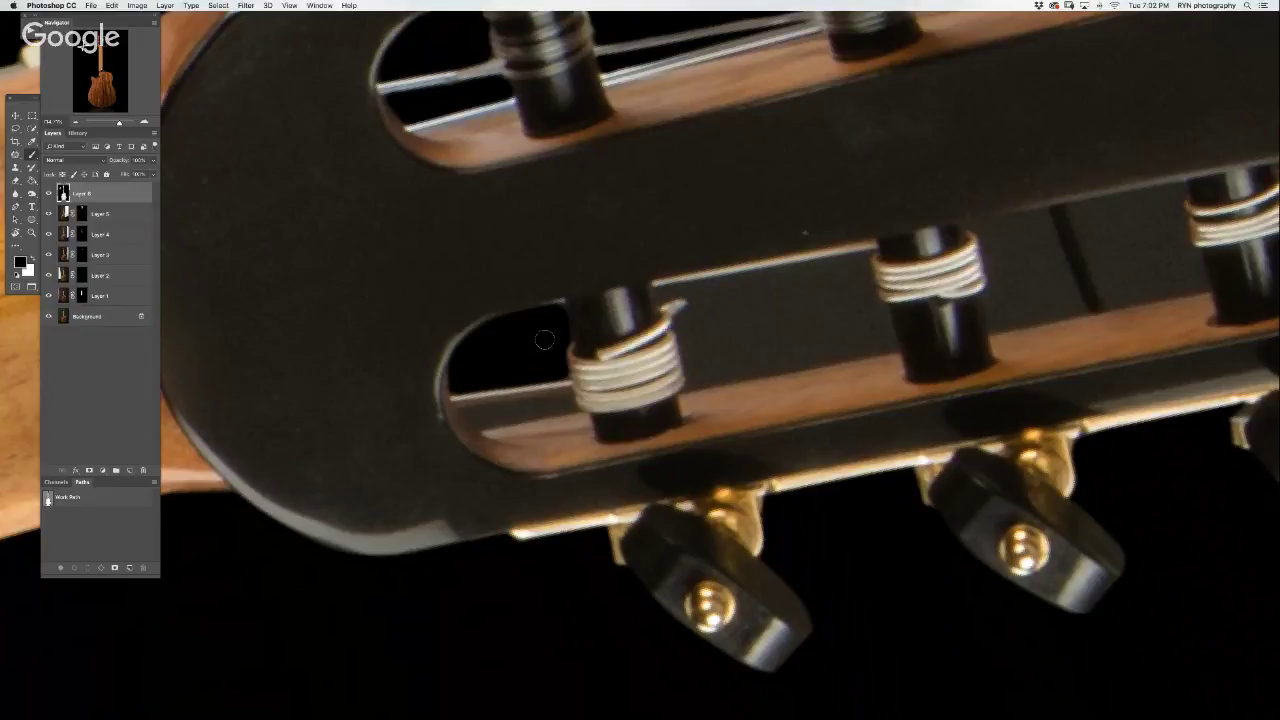
left_click_drag(535, 375, 535, 320)
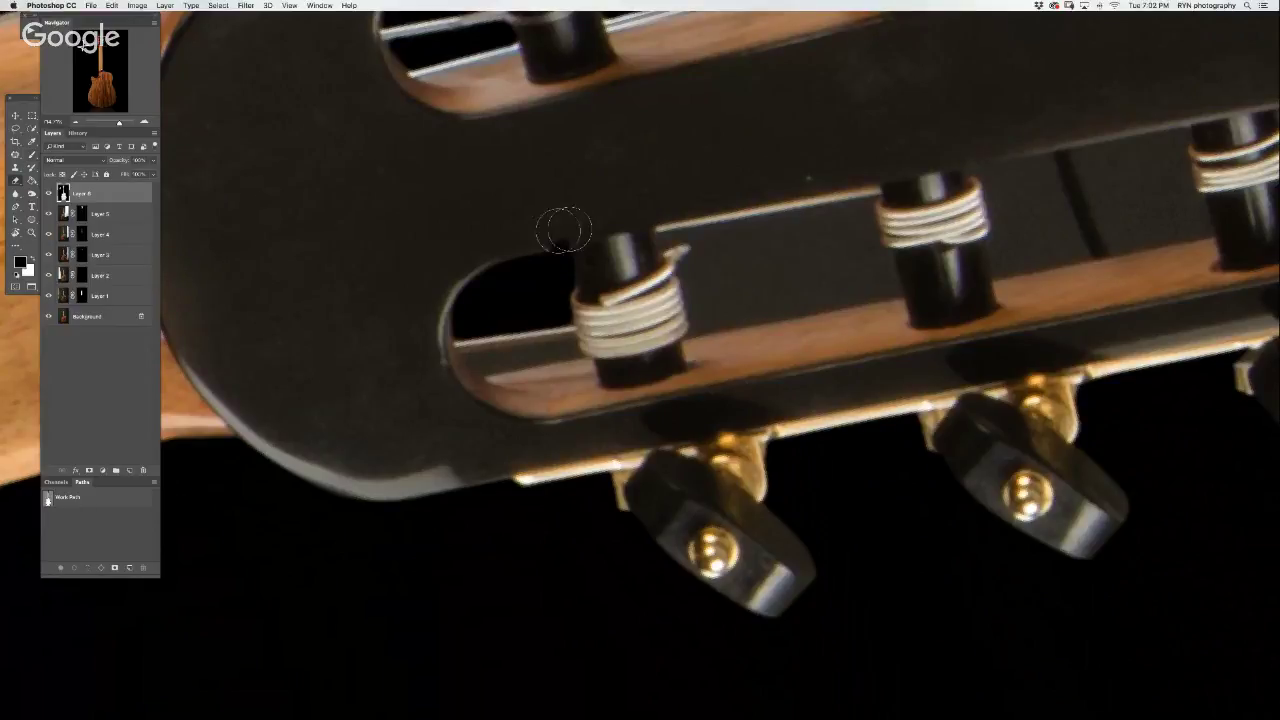
left_click_drag(516, 361, 508, 333)
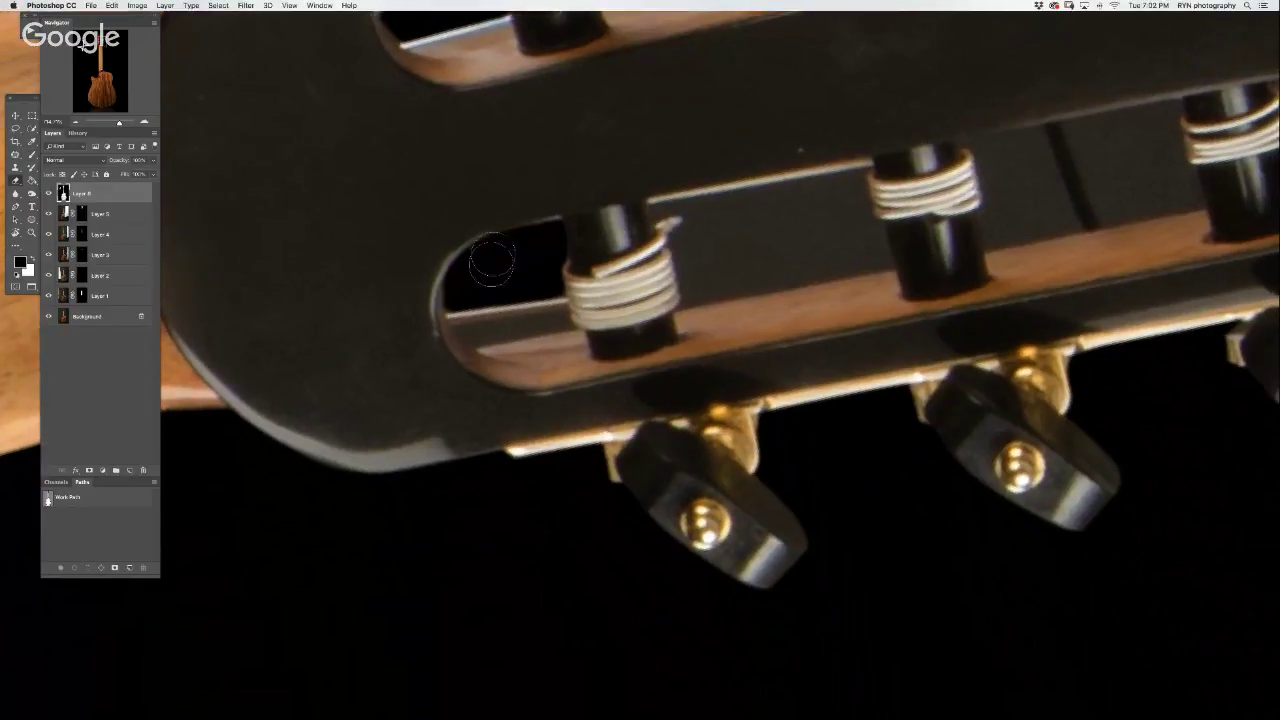
key("b")
mouse_move(471, 333)
left_mouse_down()
mouse_move(452, 338)
mouse_move(561, 317)
mouse_move(465, 340)
left_mouse_up()
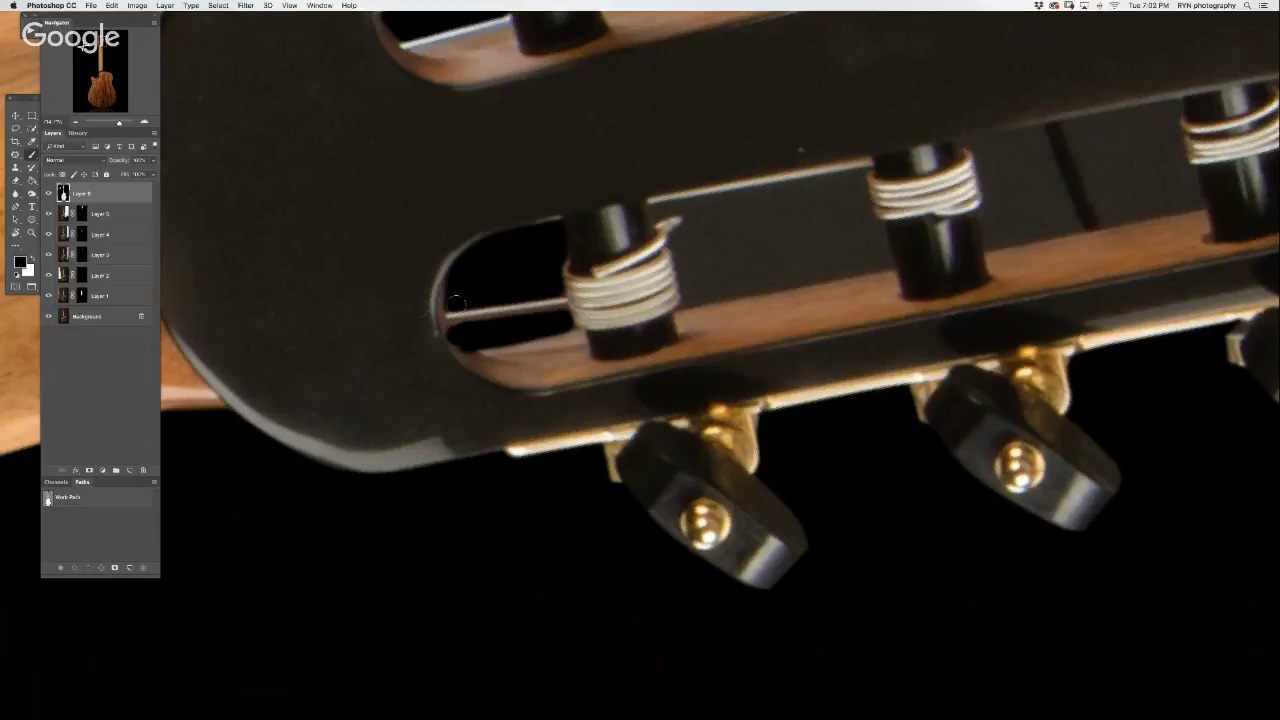
key("e")
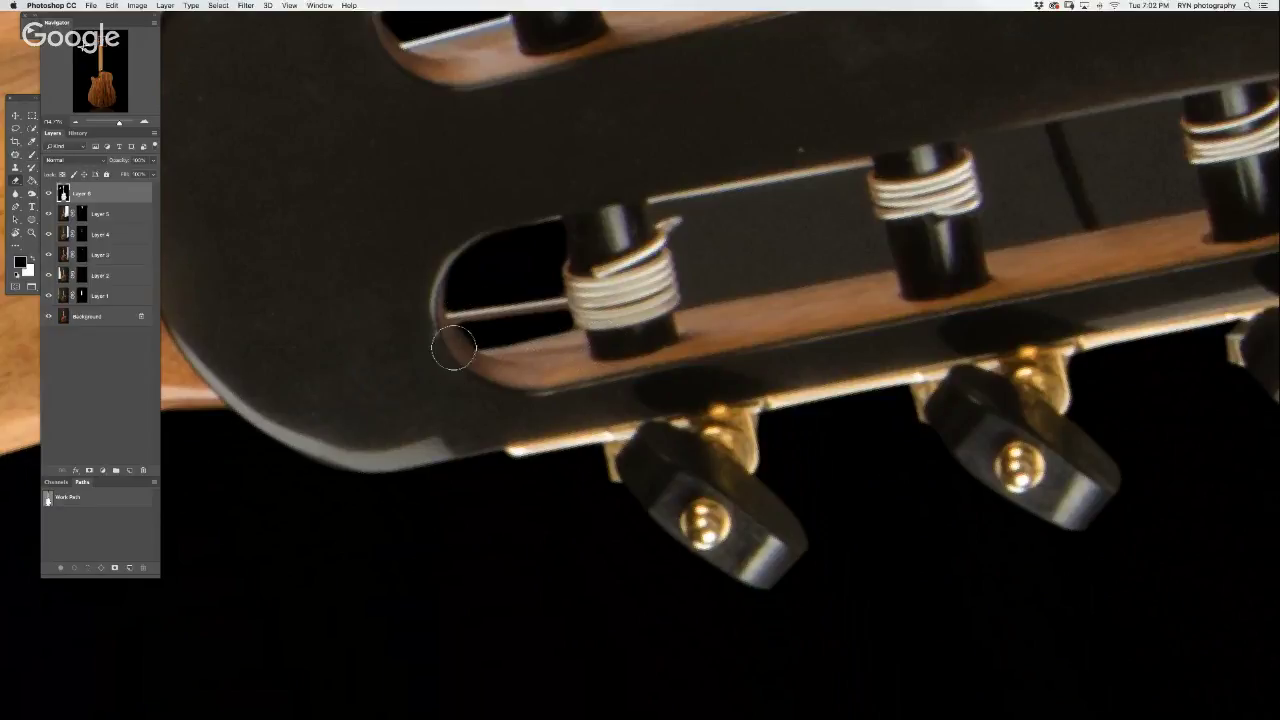
scroll(440, 325, "right", 10)
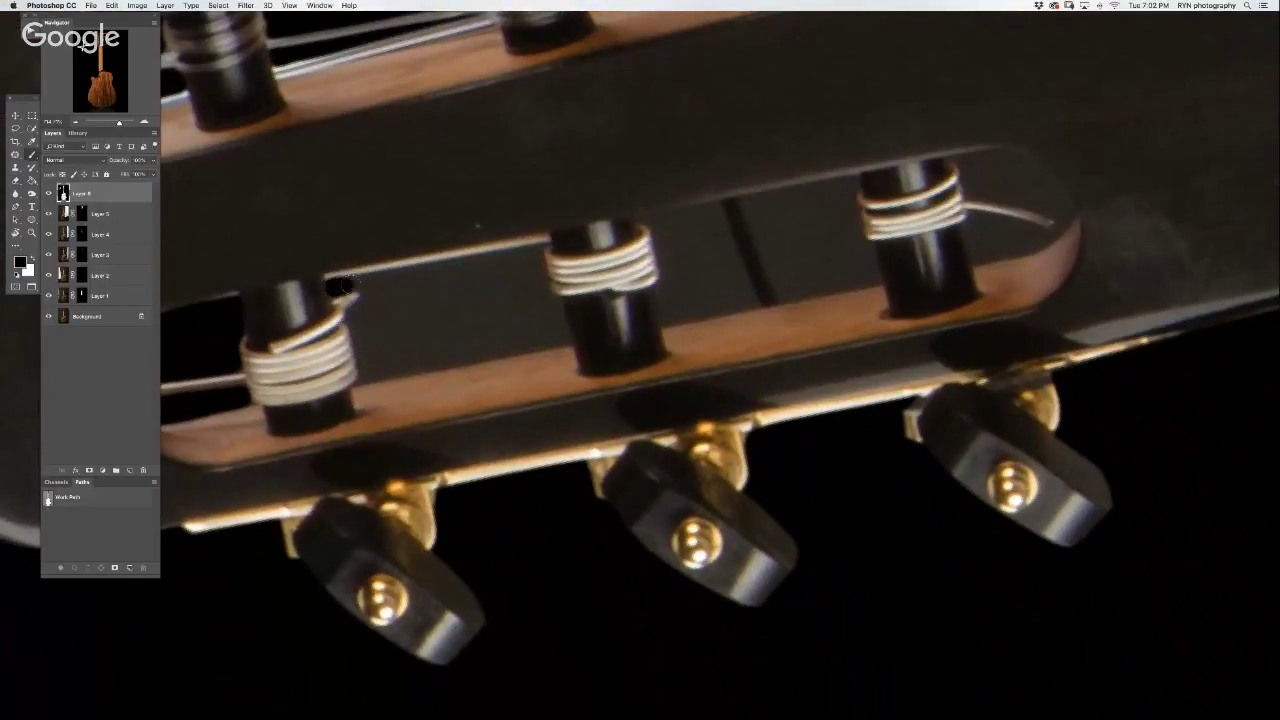
- Paint the slot edges and interior between the first two lower pegs solid black
left_click_drag(335, 287, 537, 252)
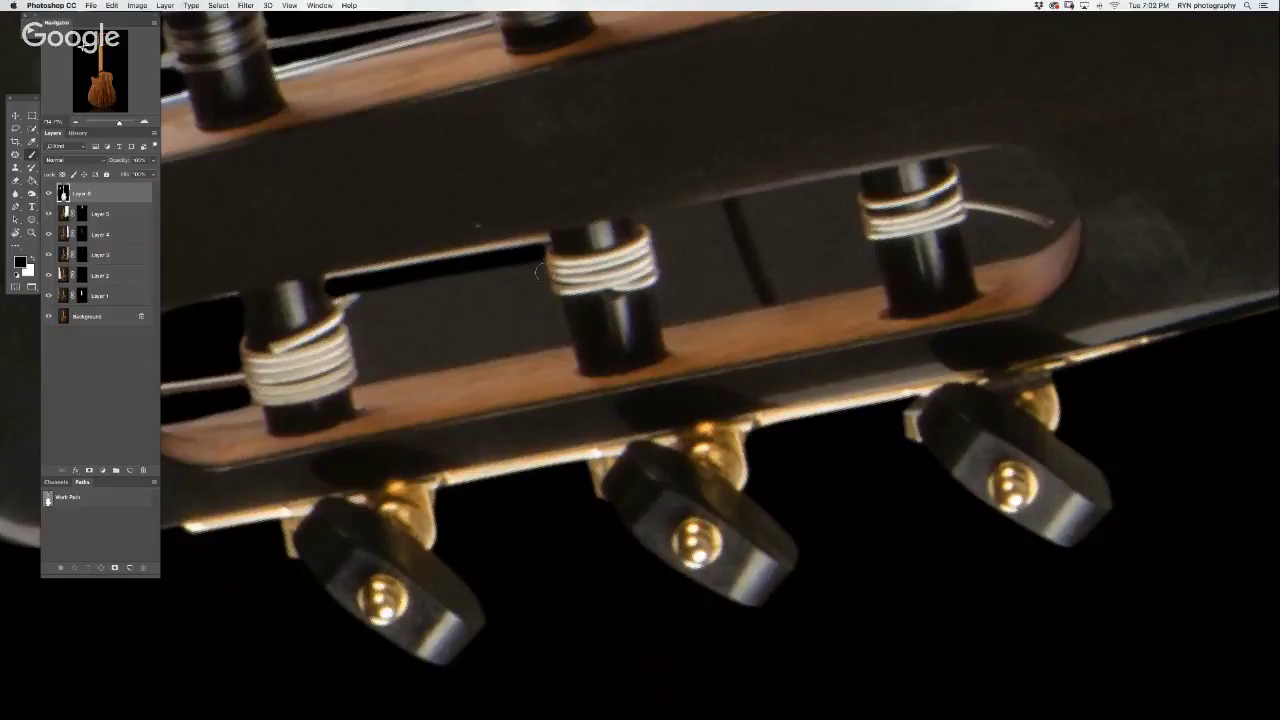
left_click_drag(536, 258, 569, 346)
mouse_move(369, 376)
left_mouse_down()
mouse_move(546, 334)
mouse_move(512, 344)
mouse_move(537, 343)
left_mouse_up()
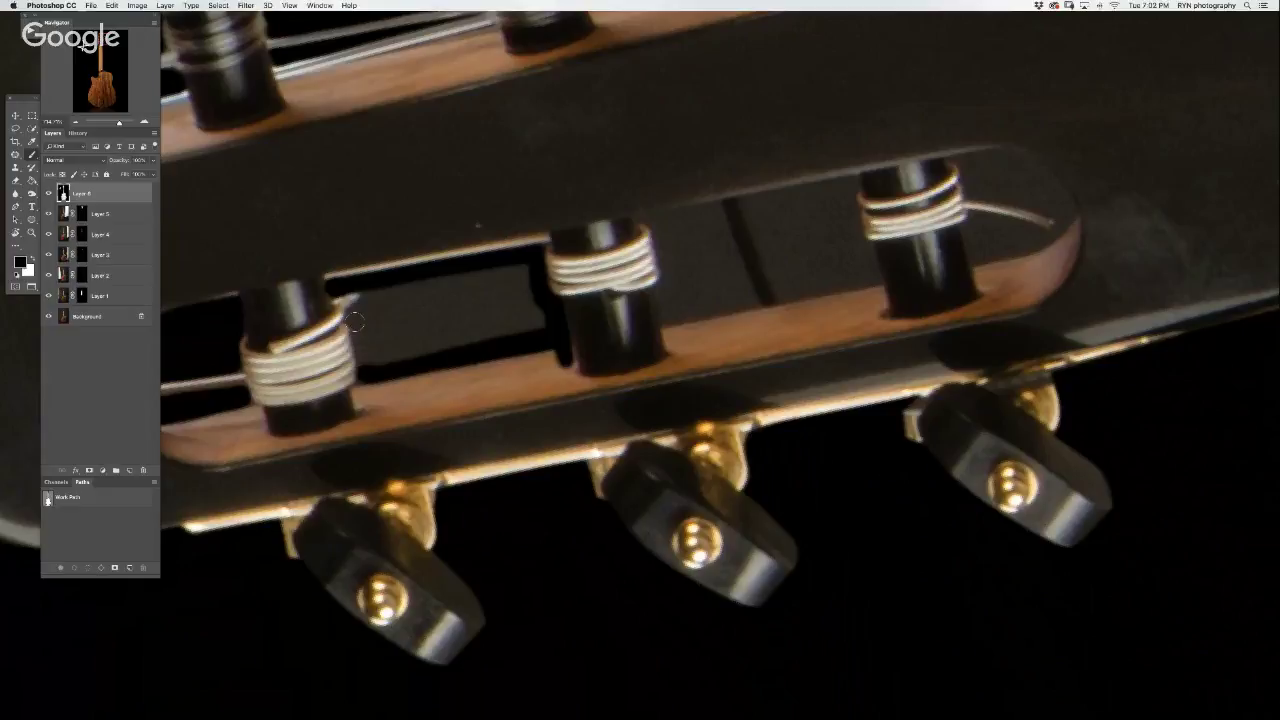
mouse_move(361, 347)
left_mouse_down()
mouse_move(371, 296)
mouse_move(518, 266)
left_mouse_up()
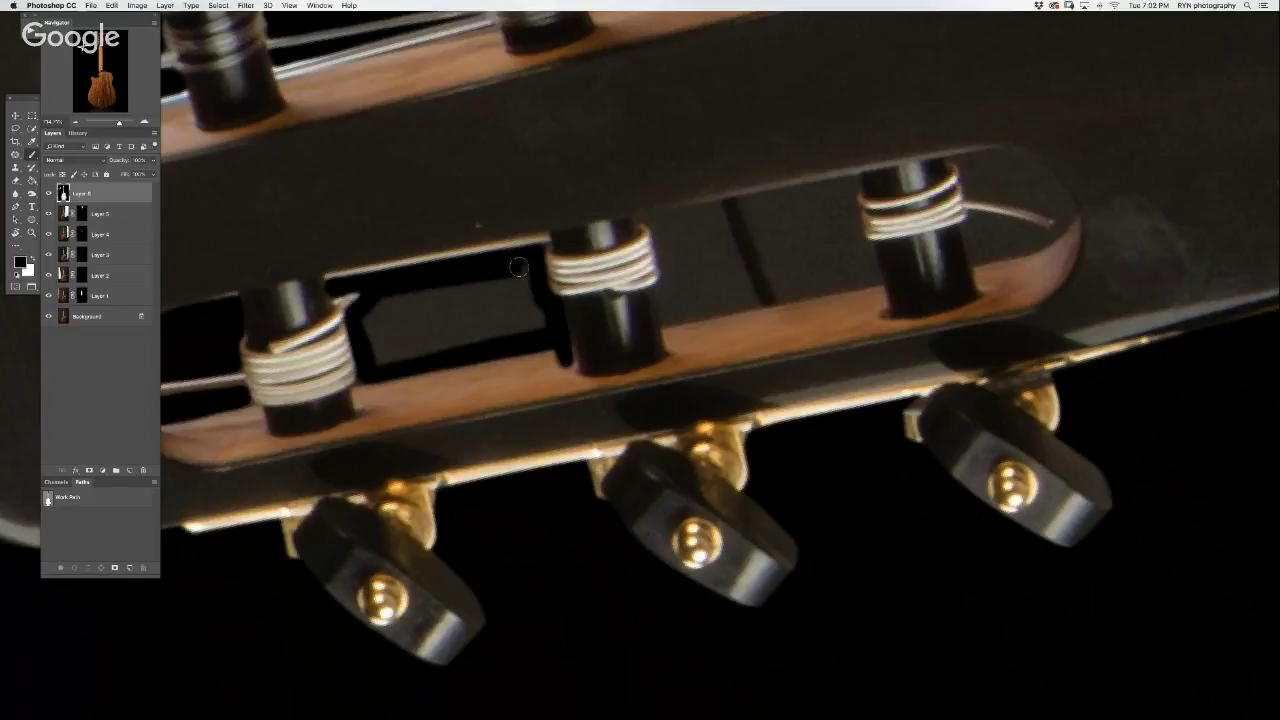
left_click(457, 320)
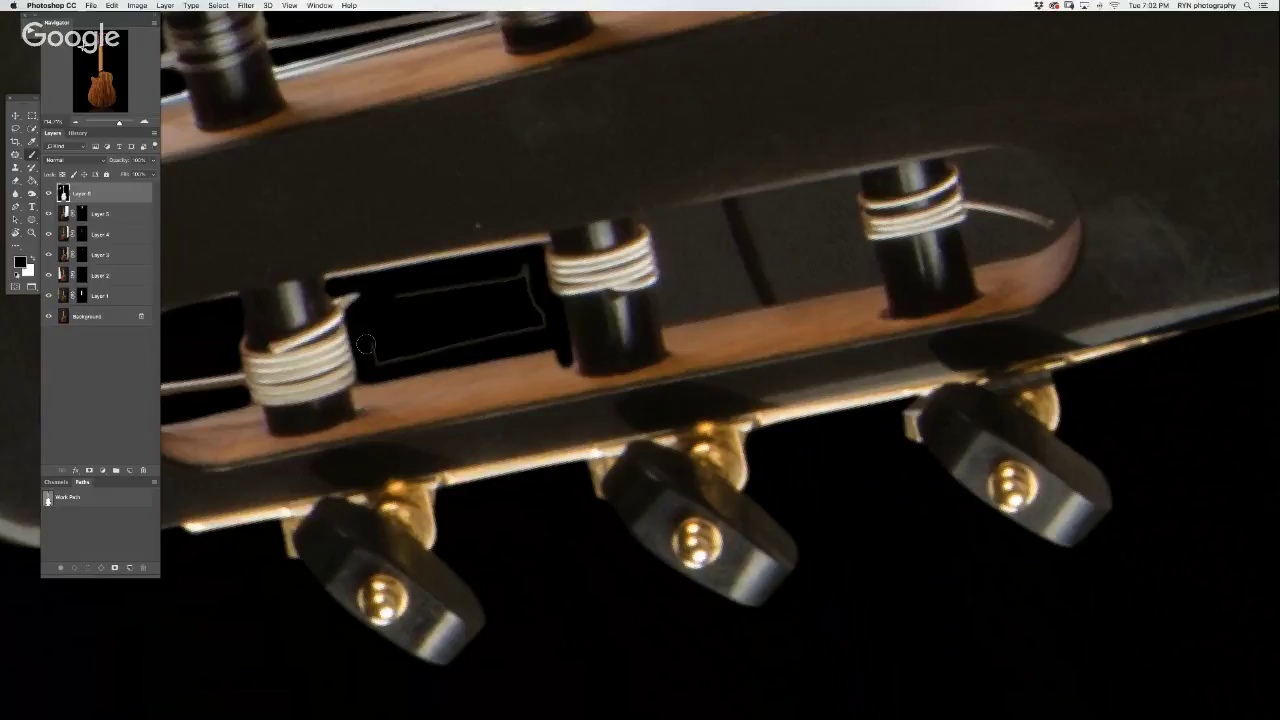
left_click_drag(405, 356, 526, 329)
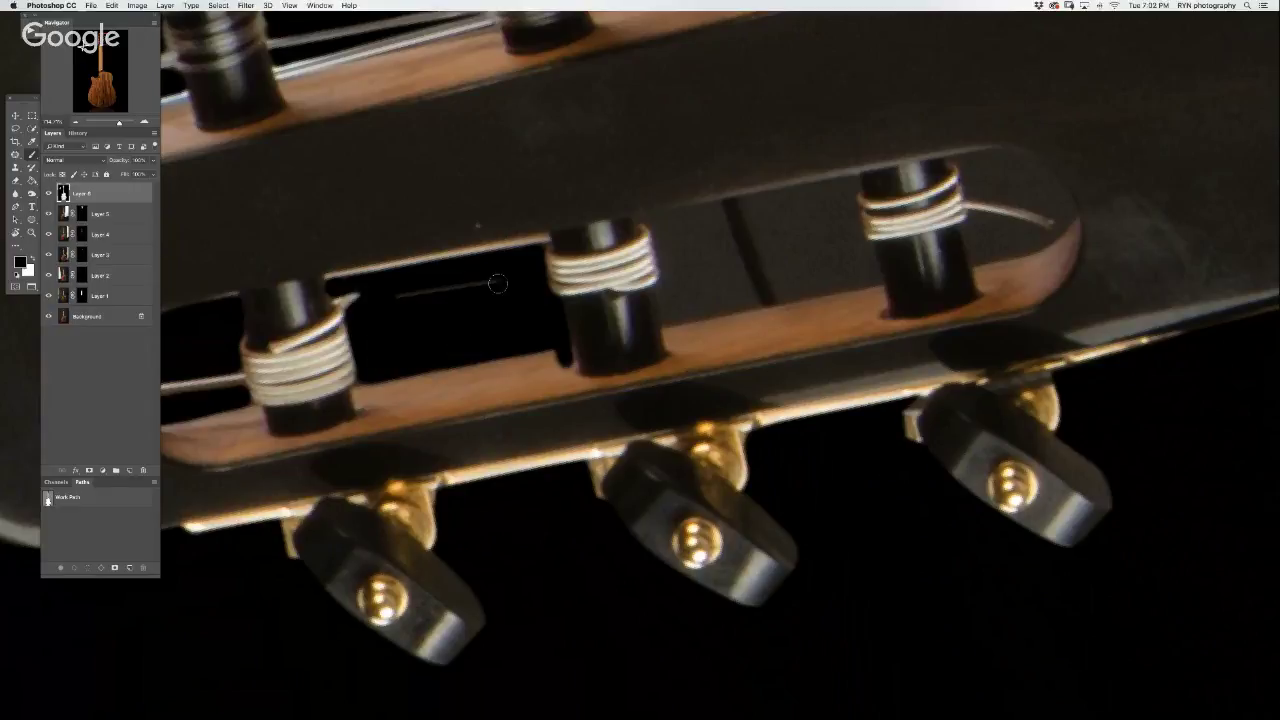
left_click_drag(498, 284, 388, 299)
- Erase stray black paint from the left peg's top and the middle peg's base
key("e")
left_click_drag(314, 277, 322, 282)
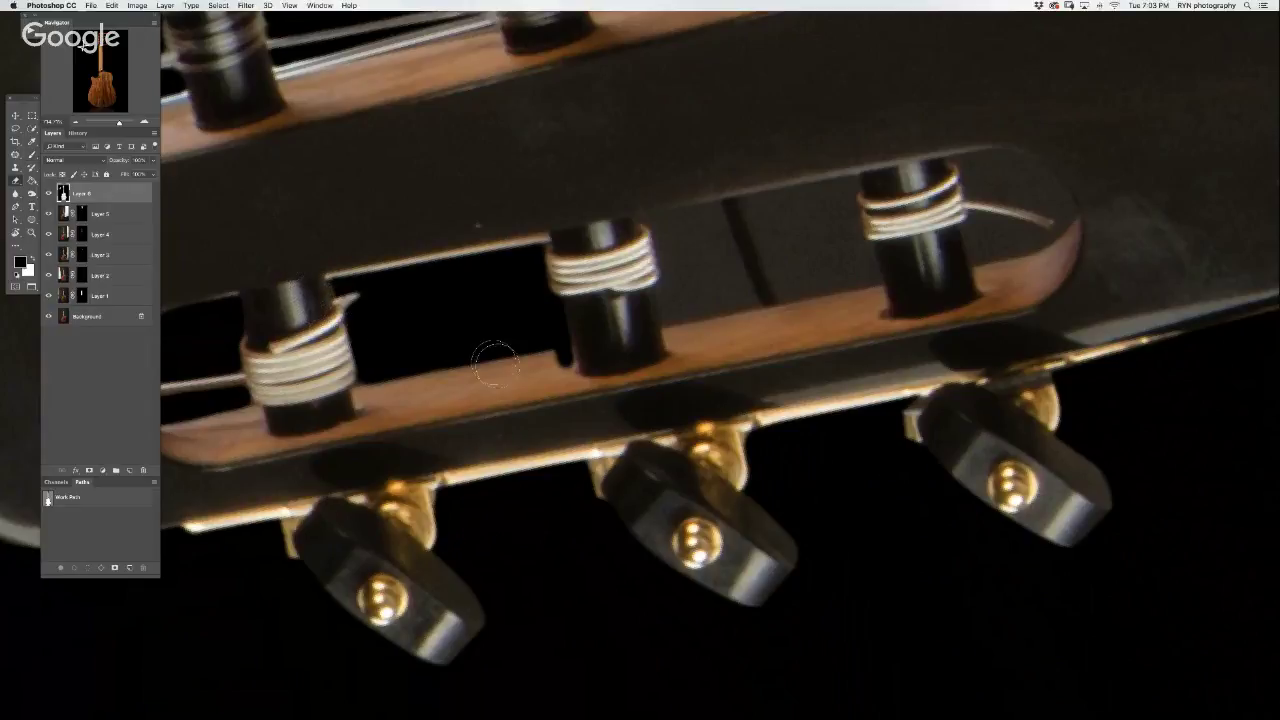
key("b")
key("e")
left_click_drag(510, 385, 540, 369)
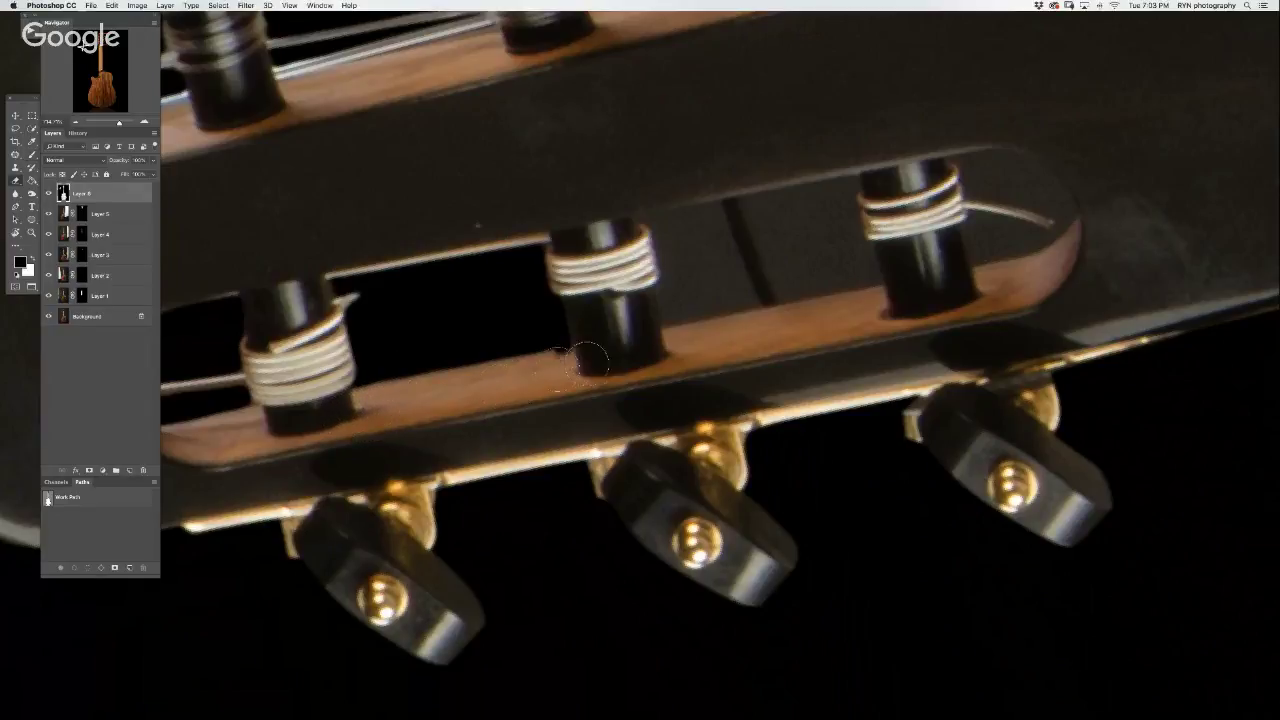
- Trace the slot between the left and middle pegs and fill it black
scroll(537, 380, "right", 5)
scroll(537, 380, "up", 1)
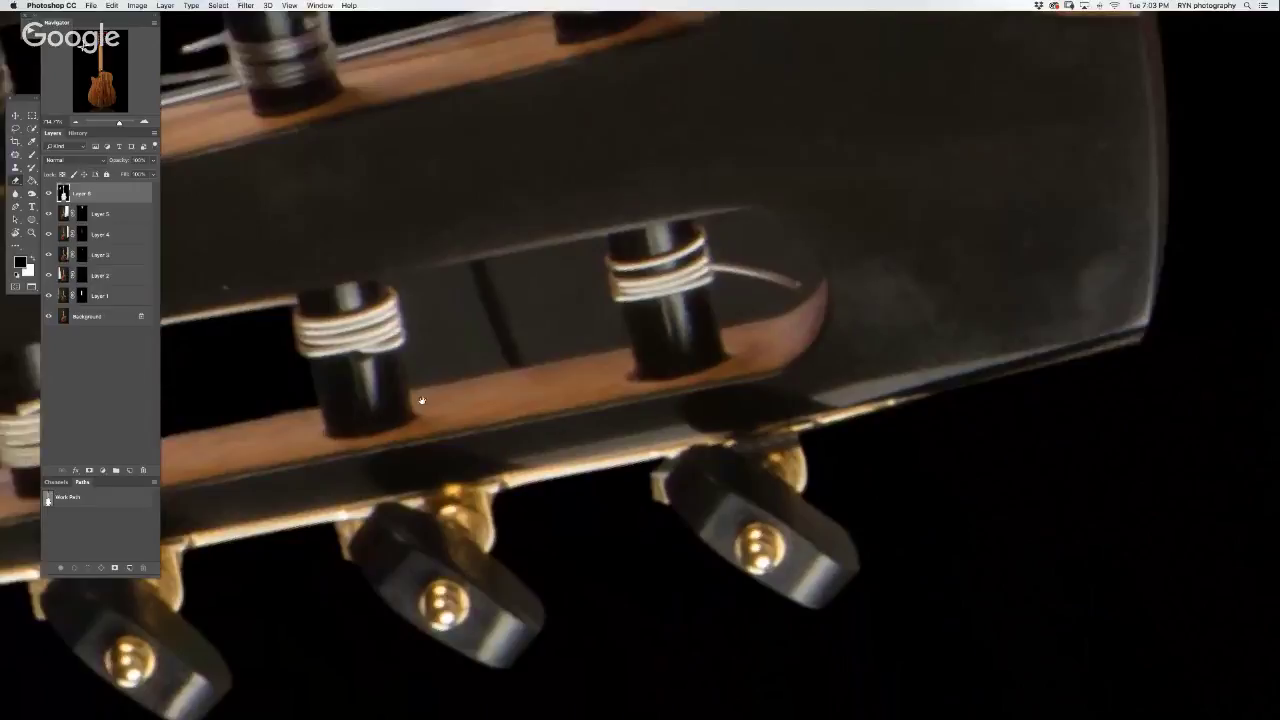
mouse_move(363, 295)
left_mouse_down()
mouse_move(347, 284)
mouse_move(538, 248)
left_mouse_up()
key("ctrl+z")
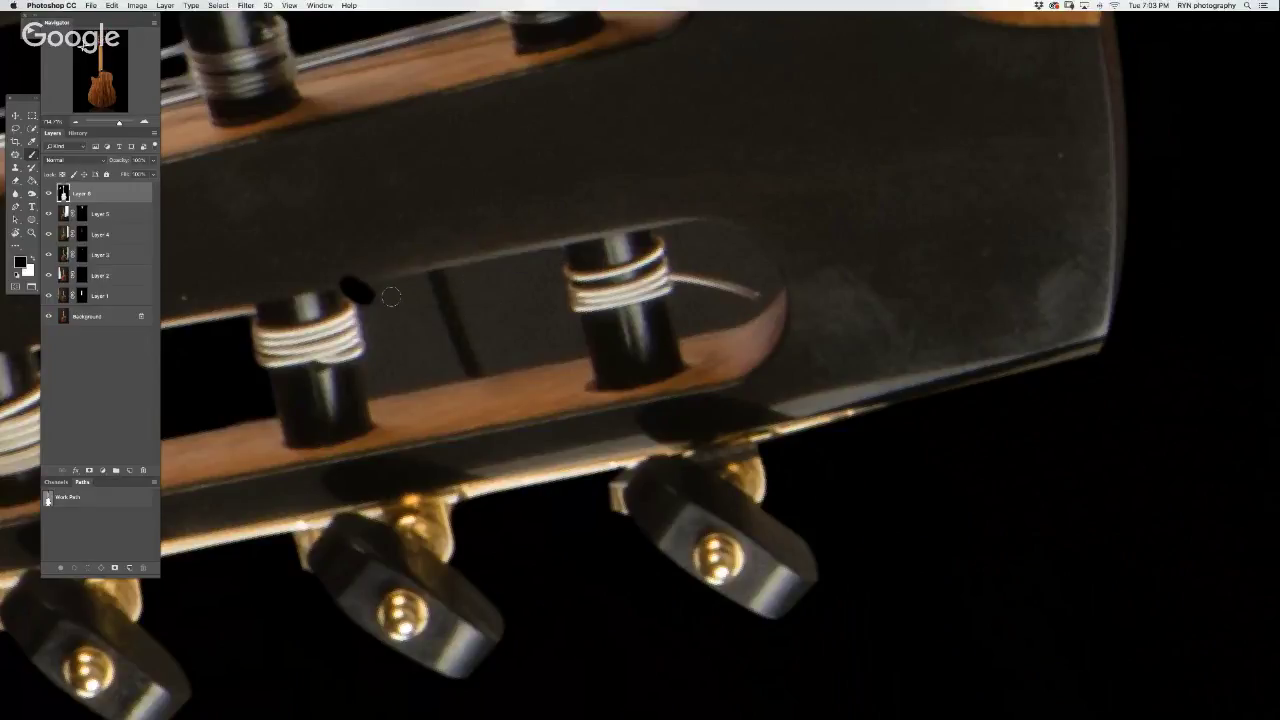
mouse_move(370, 291)
left_mouse_down()
mouse_move(558, 252)
mouse_move(553, 286)
mouse_move(579, 350)
mouse_move(344, 399)
mouse_move(372, 355)
mouse_move(362, 304)
left_mouse_up()
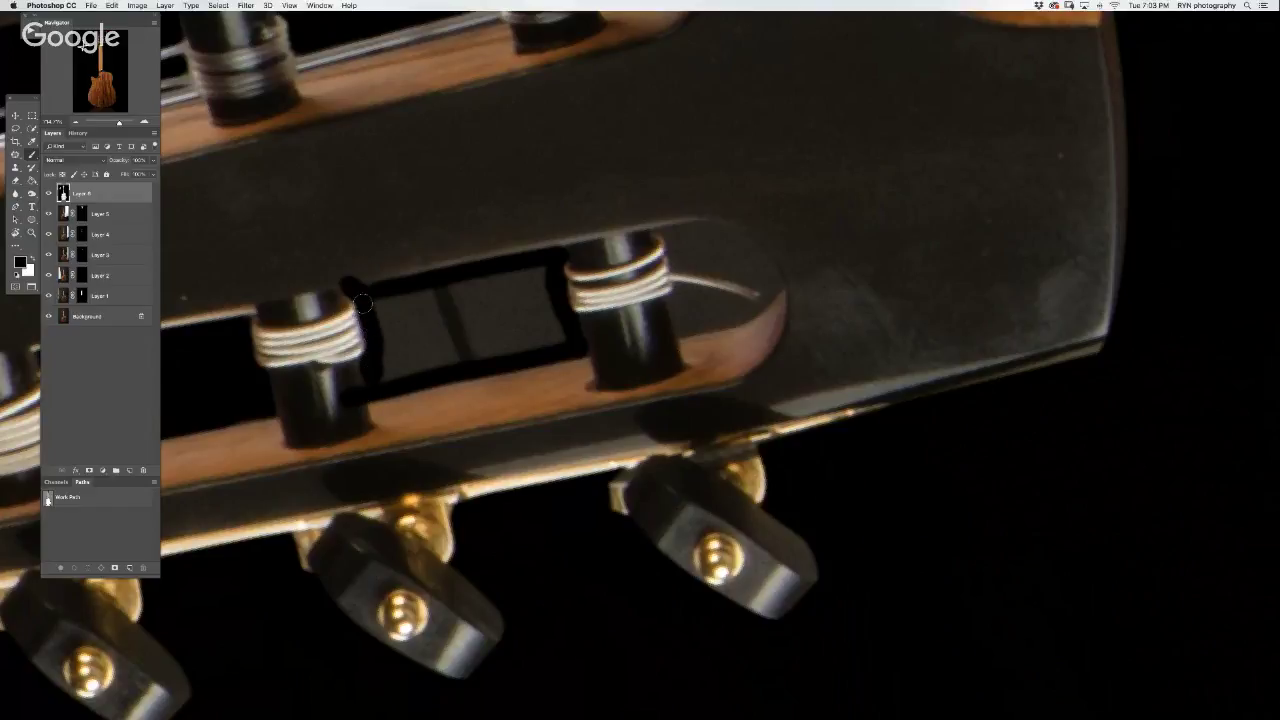
key("w")
left_click(418, 332)
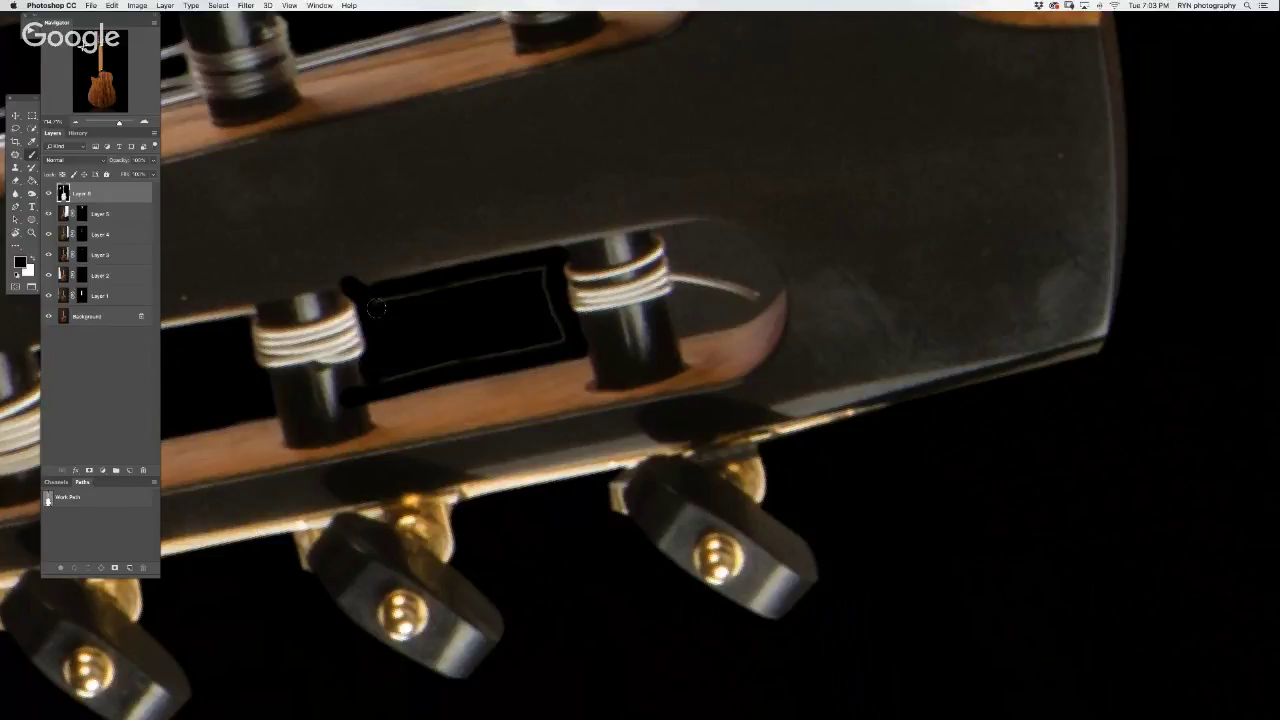
mouse_move(486, 280)
left_mouse_down()
mouse_move(542, 272)
mouse_move(523, 349)
mouse_move(404, 376)
left_mouse_up()
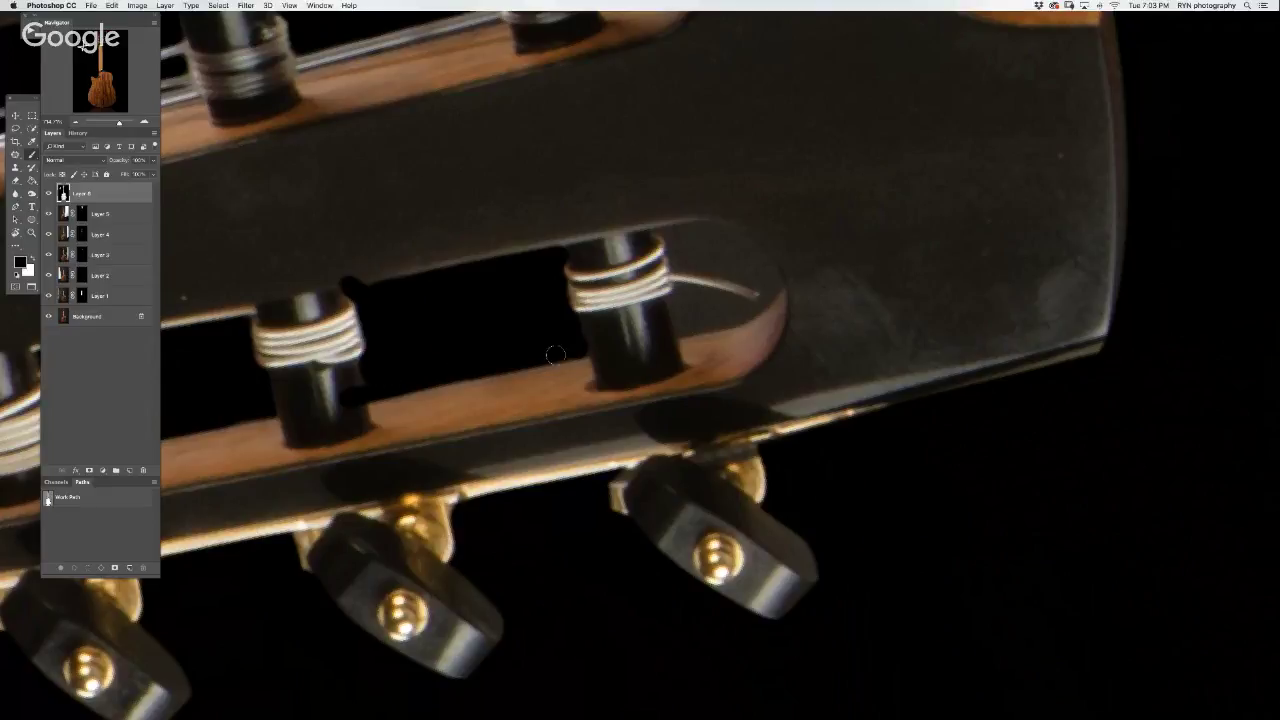
- Remove dark smudges around the peg base and top, restoring the wood colour
left_click_drag(556, 355, 602, 346)
left_click_drag(596, 374, 521, 388)
left_click_drag(385, 420, 348, 392)
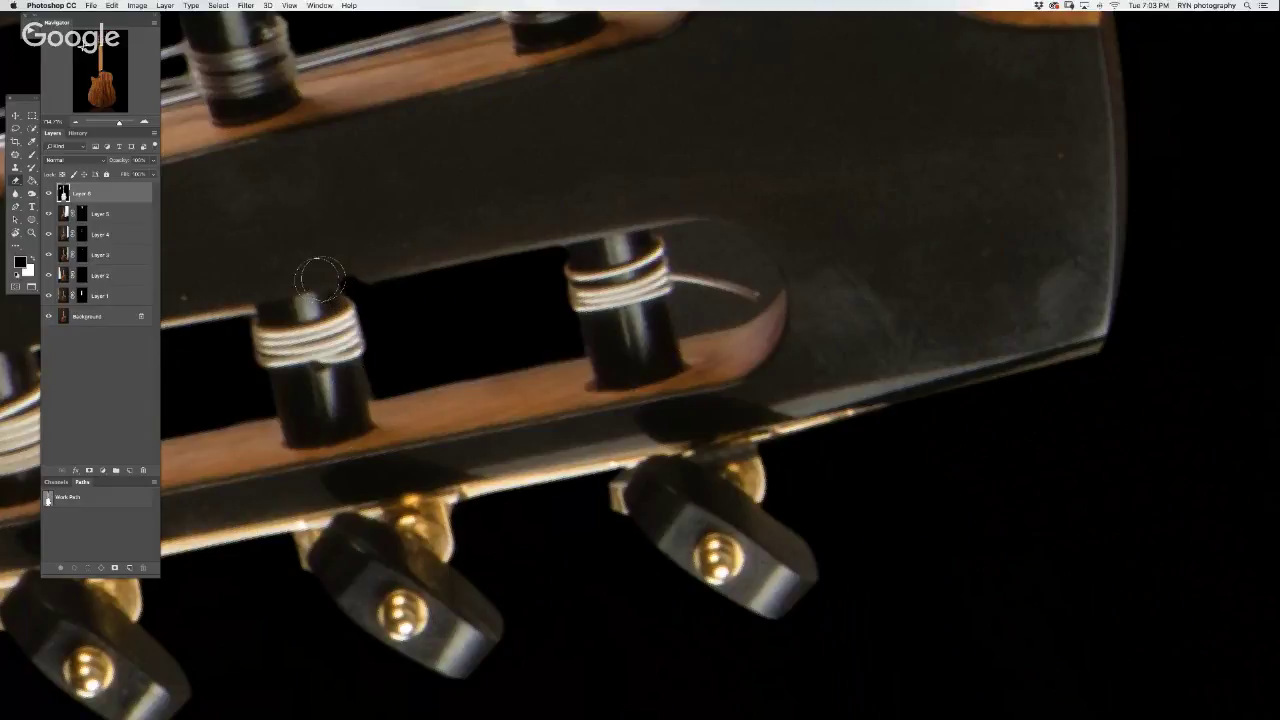
mouse_move(357, 251)
left_mouse_down()
mouse_move(313, 282)
mouse_move(349, 266)
mouse_move(309, 254)
left_mouse_up()
mouse_move(718, 243)
left_mouse_down()
mouse_move(690, 239)
mouse_move(346, 343)
mouse_move(437, 259)
left_mouse_up()
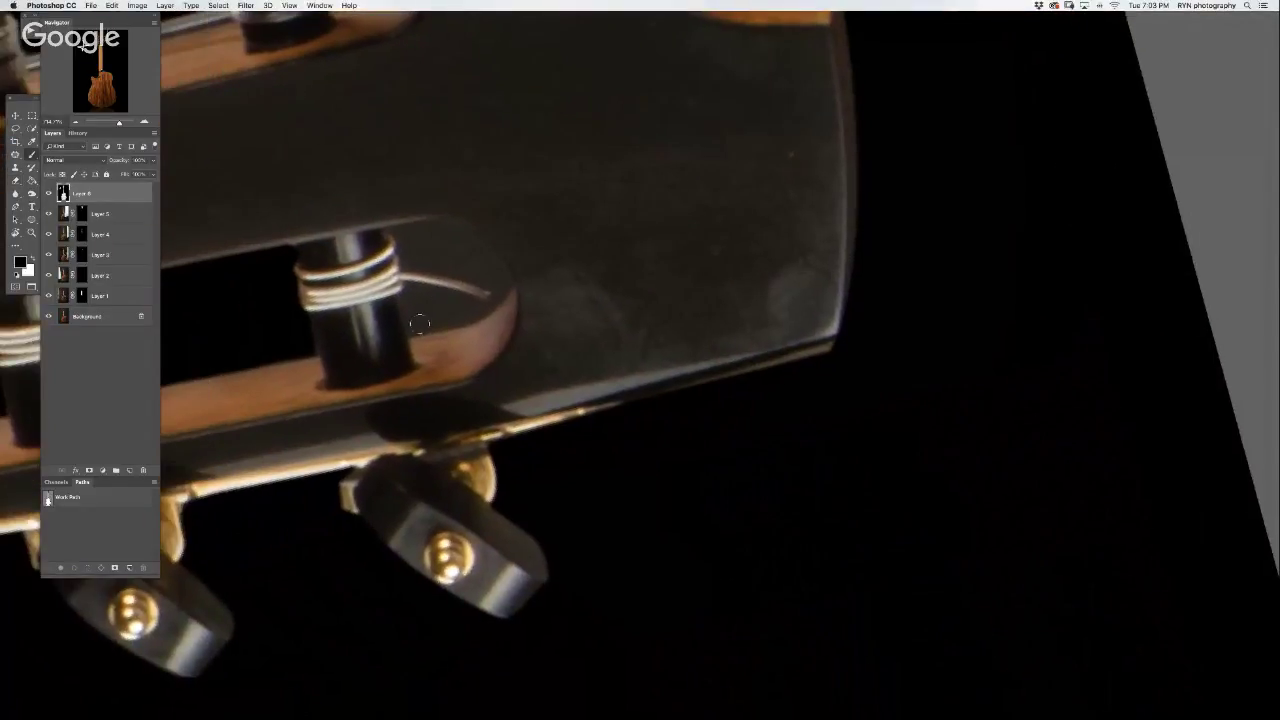
- Darken the peg opening's upper and right edges and restore wood tone beside its base
mouse_move(415, 329)
left_mouse_down()
mouse_move(408, 305)
mouse_move(432, 321)
mouse_move(412, 327)
mouse_move(460, 310)
mouse_move(484, 260)
left_mouse_up()
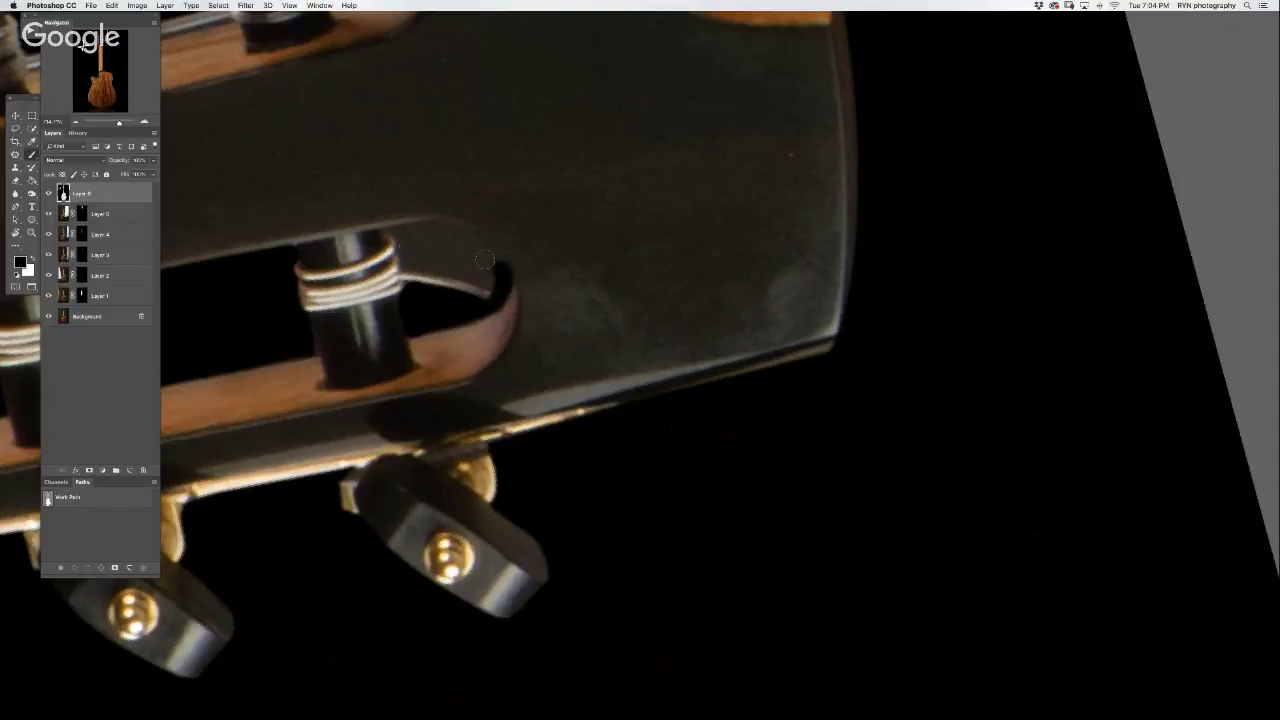
mouse_move(398, 232)
left_mouse_down()
mouse_move(452, 231)
mouse_move(499, 268)
mouse_move(412, 264)
mouse_move(400, 240)
mouse_move(445, 245)
mouse_move(437, 257)
left_mouse_up()
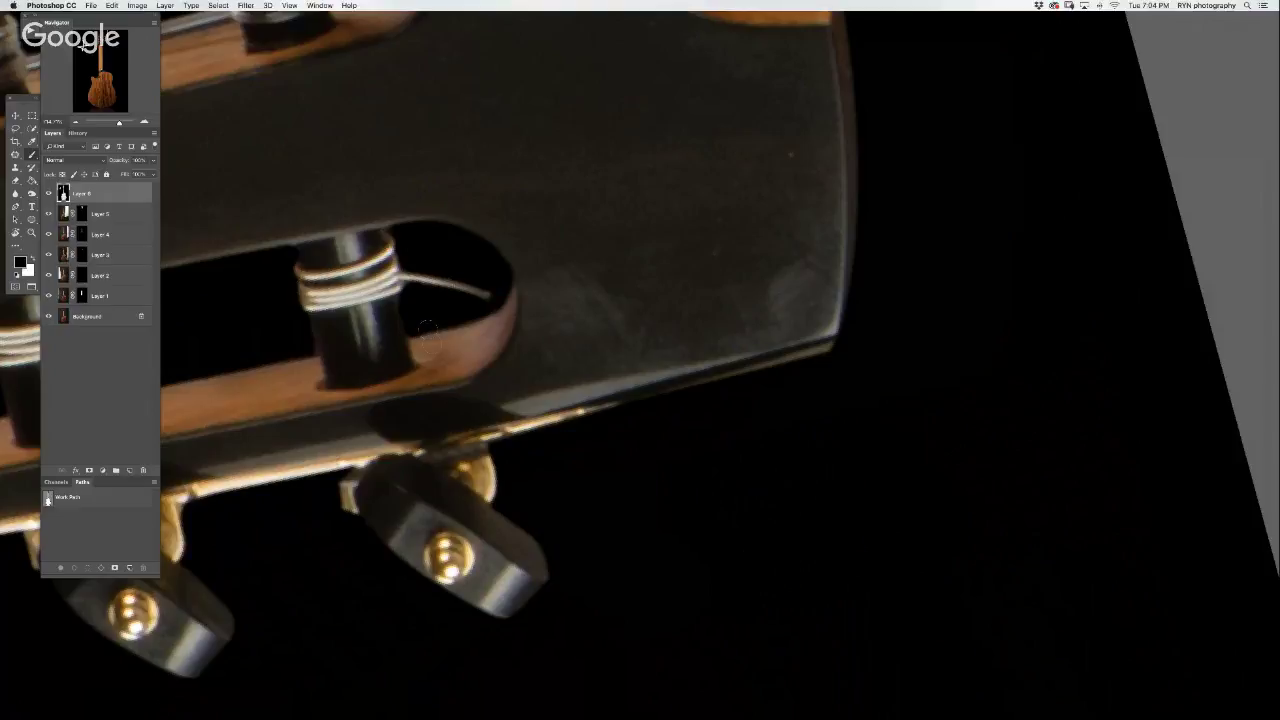
left_click_drag(414, 320, 421, 364)
left_click_drag(452, 320, 437, 352)
left_click_drag(536, 357, 976, 361)
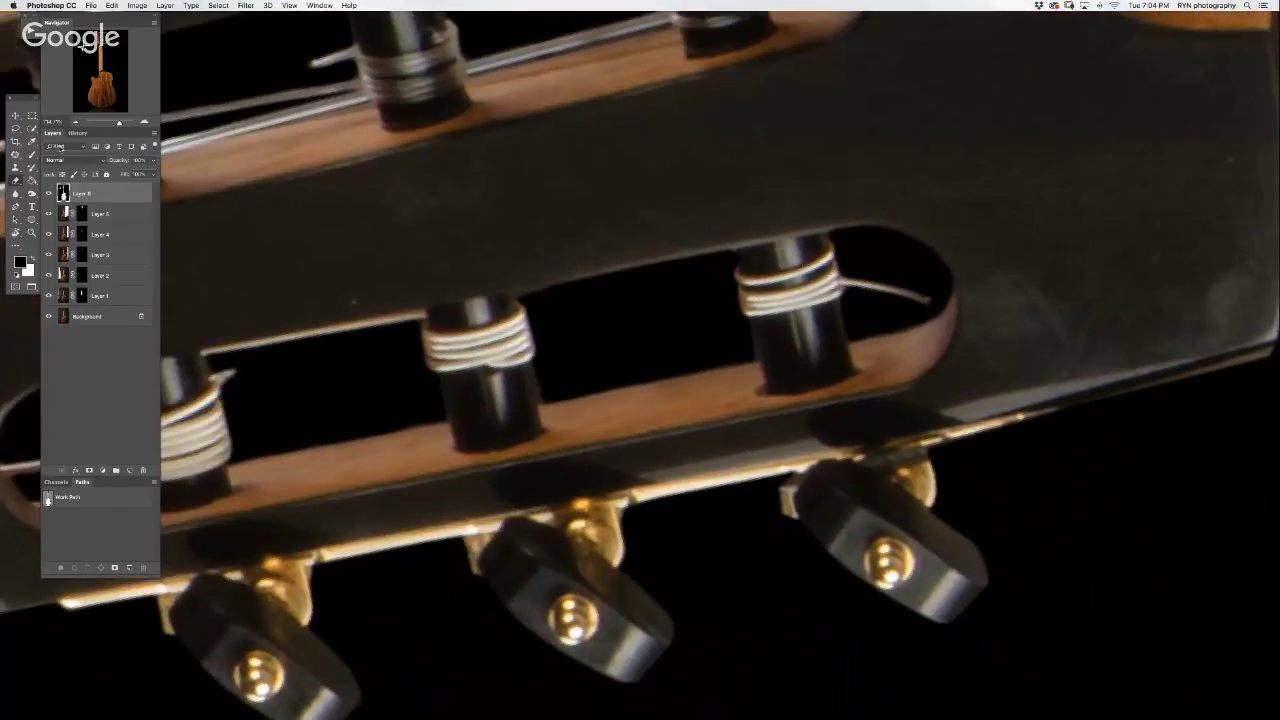
- Rotate the view until the headstock stands upright, then select all layers from Layer 6 to Background
key("space")
key("r")
left_click_drag(536, 209, 291, 233)
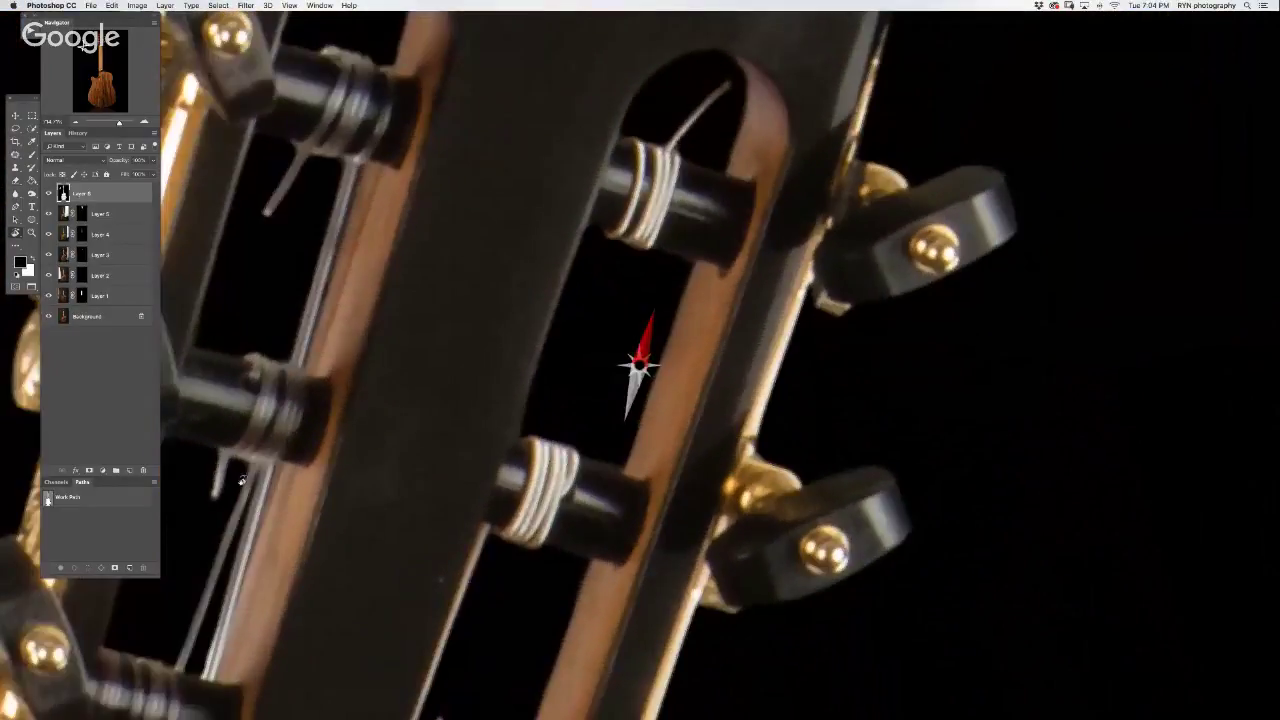
left_click_drag(291, 233, 295, 439)
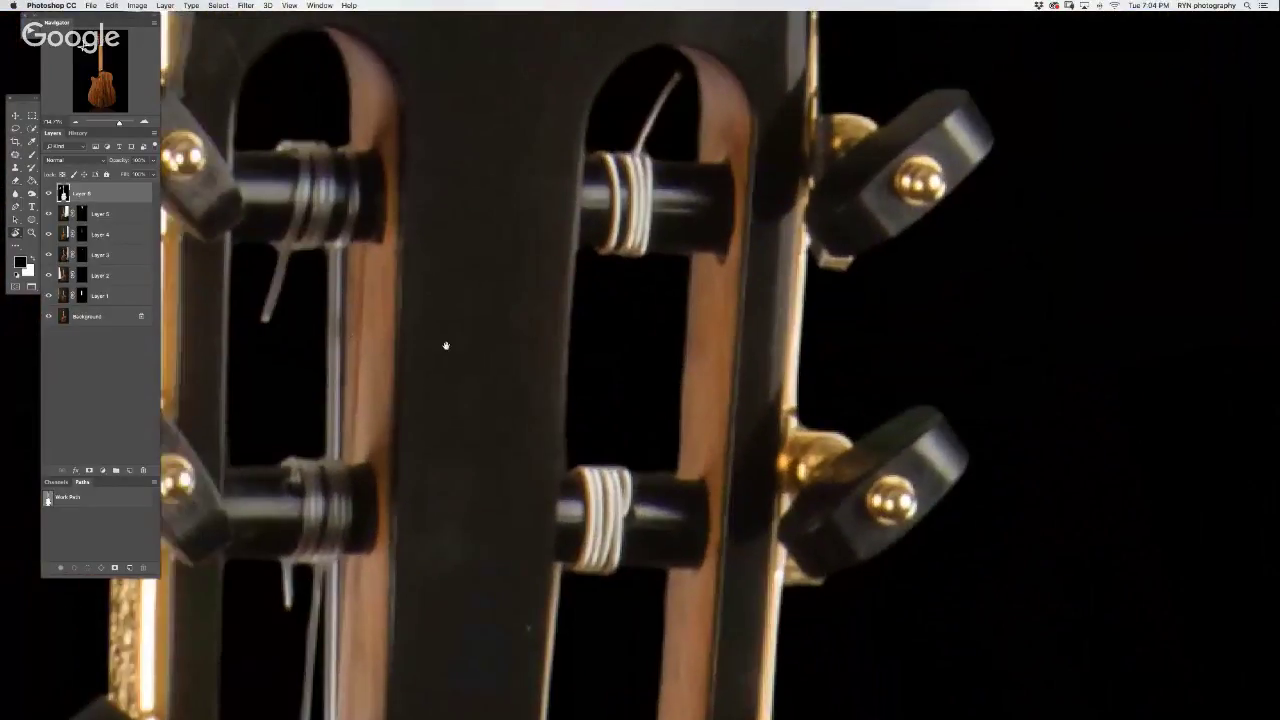
left_click_drag(339, 350, 499, 590)
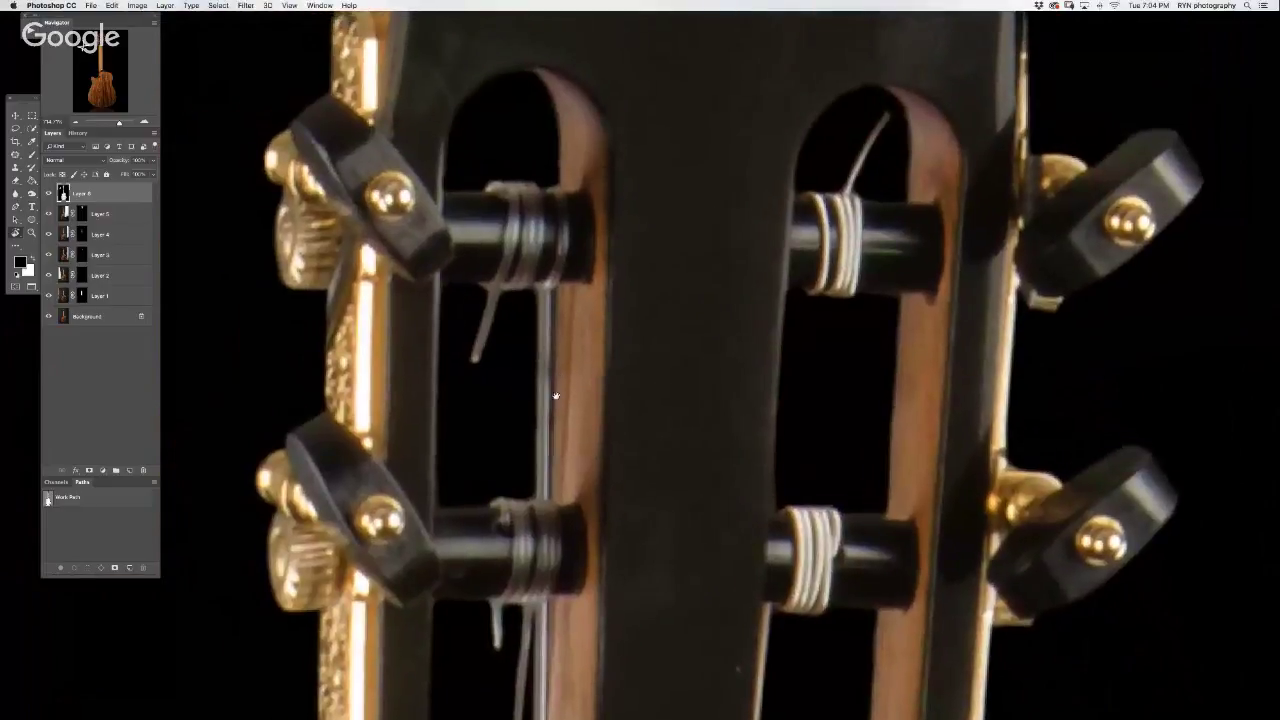
scroll(440, 500, "up", 5)
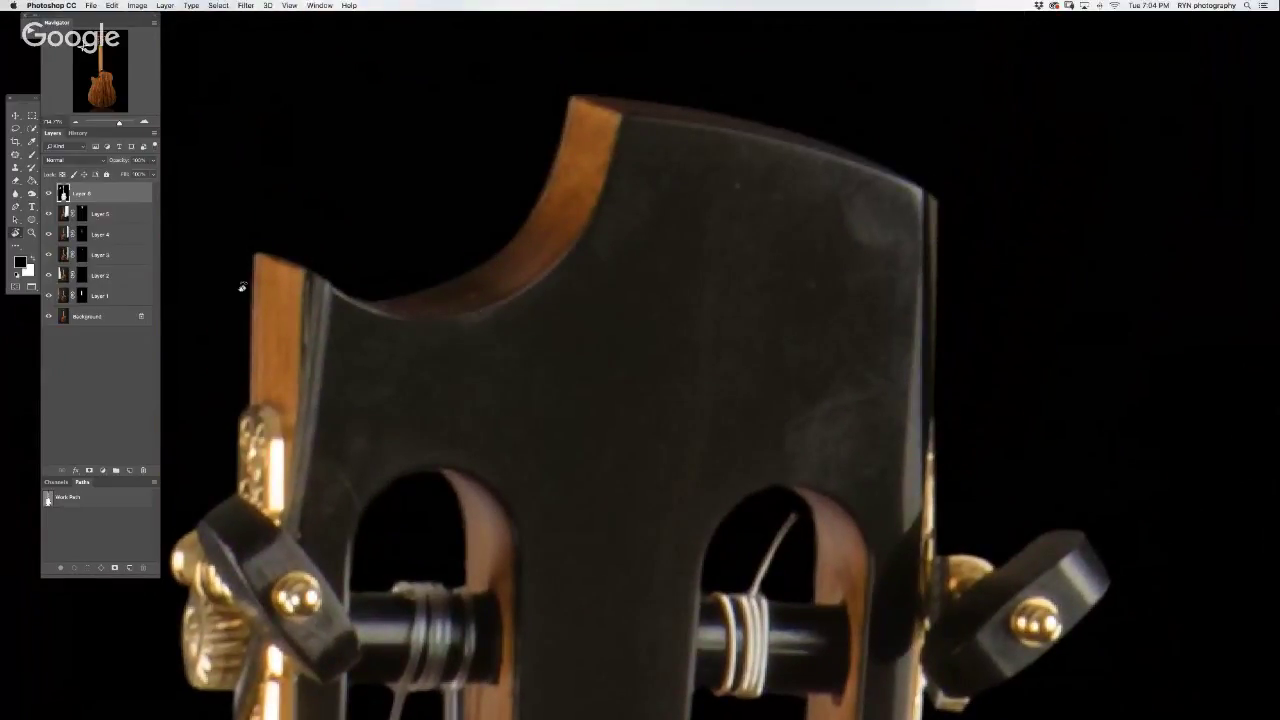
left_click(109, 316, "shift")
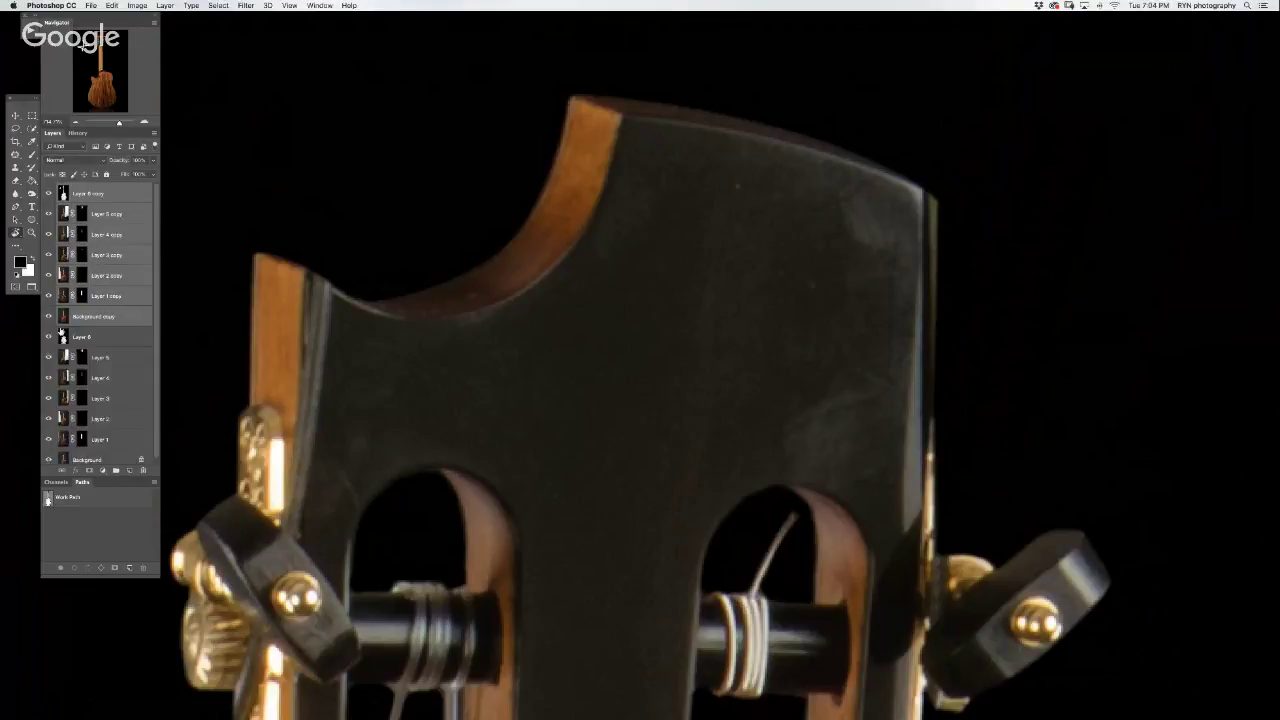
- Stamp the visible image into a new top layer and heal a dark streak and spot
key("ctrl+alt+e")
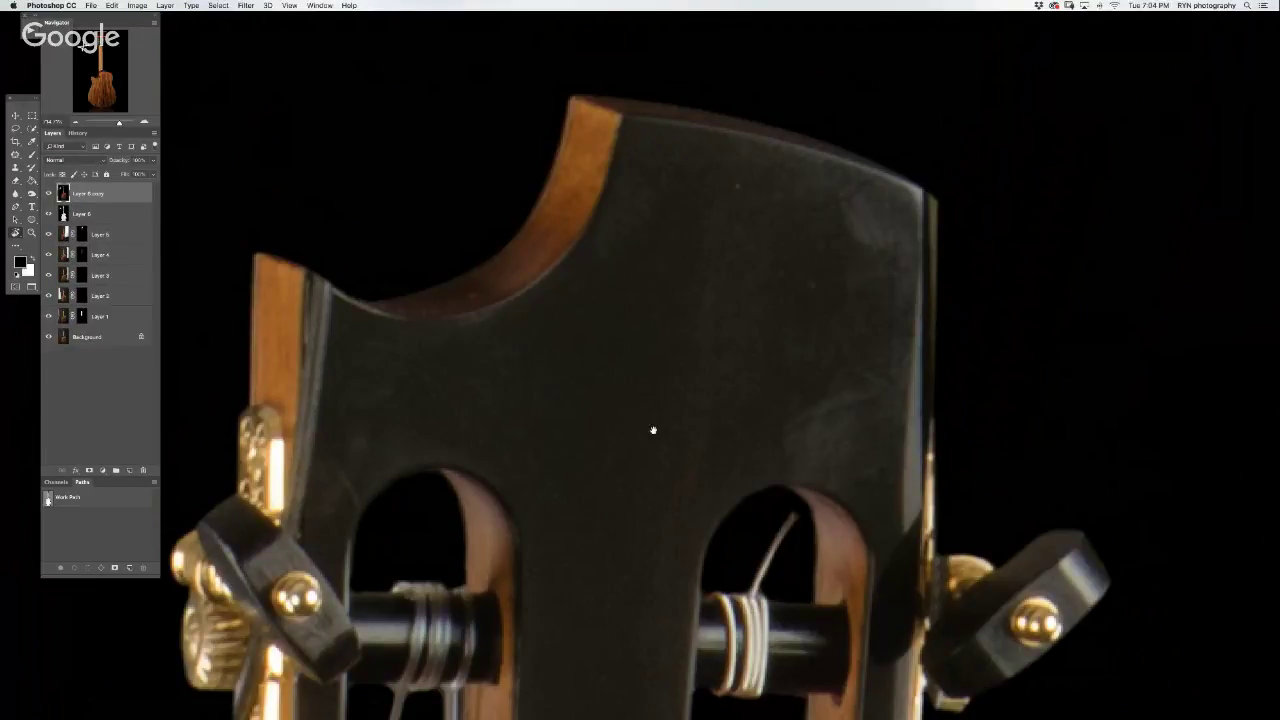
left_click_drag(652, 430, 669, 403)
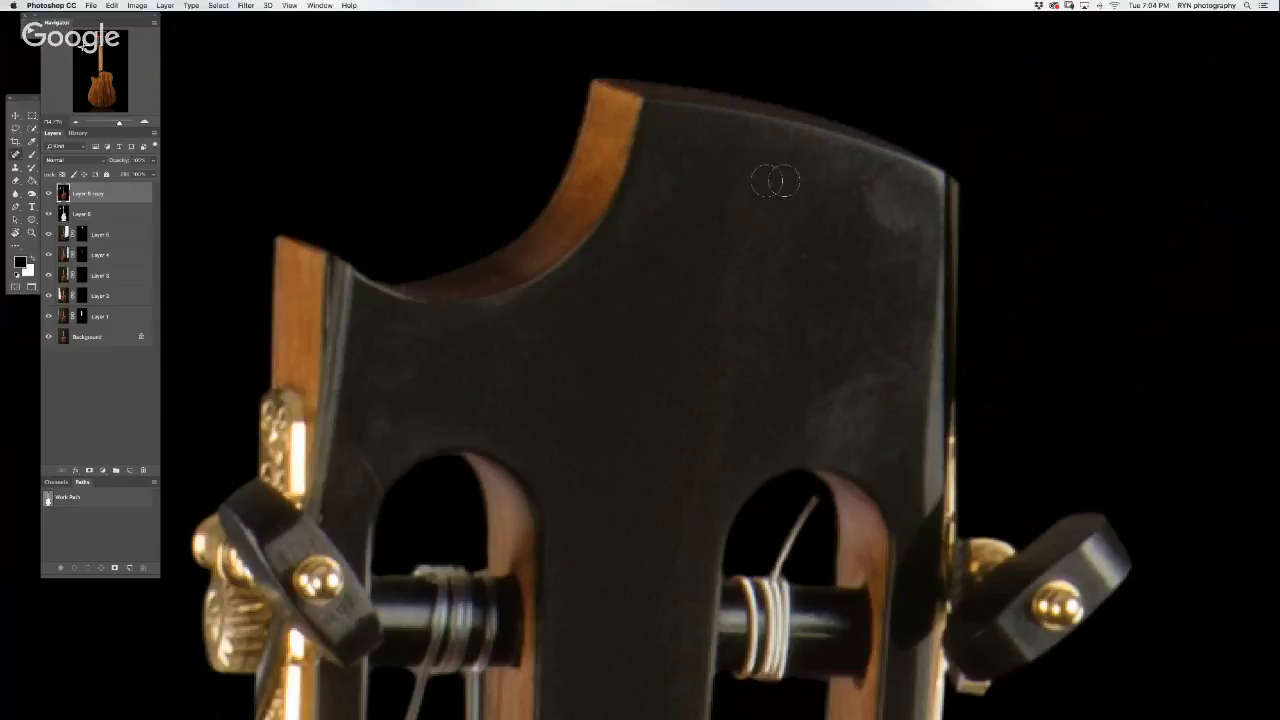
left_click_drag(737, 195, 727, 305)
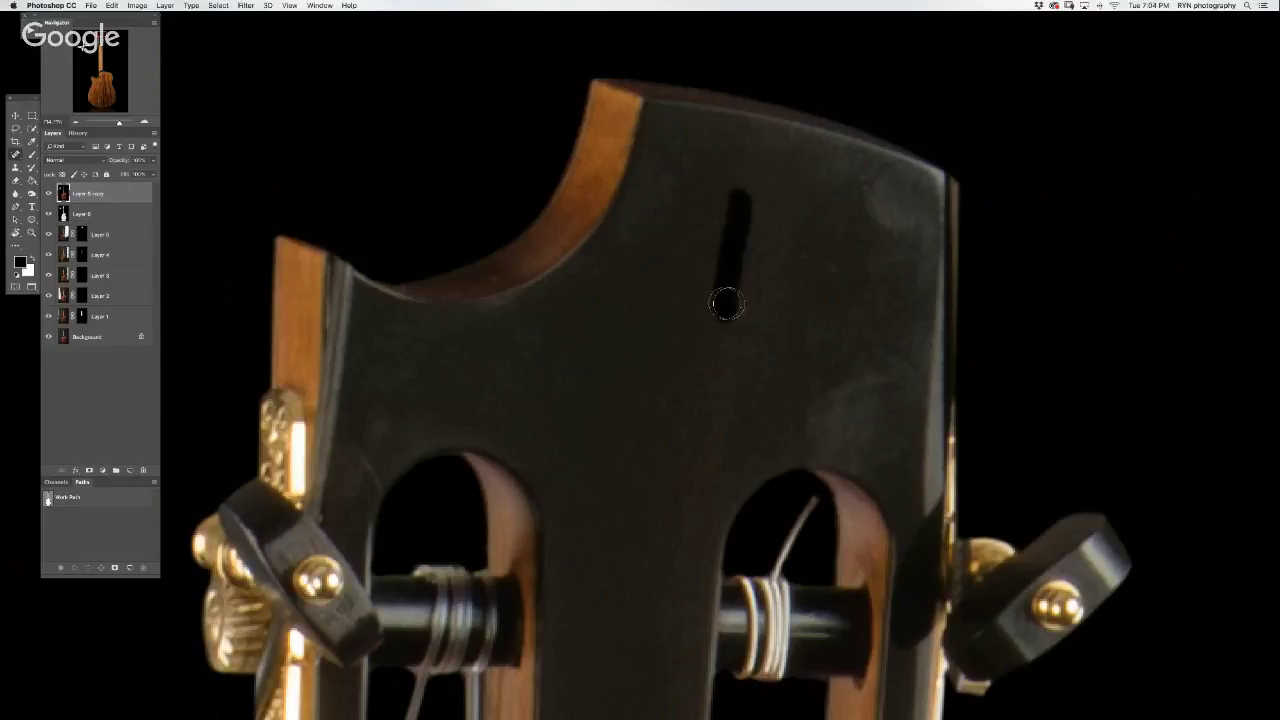
left_click(837, 270)
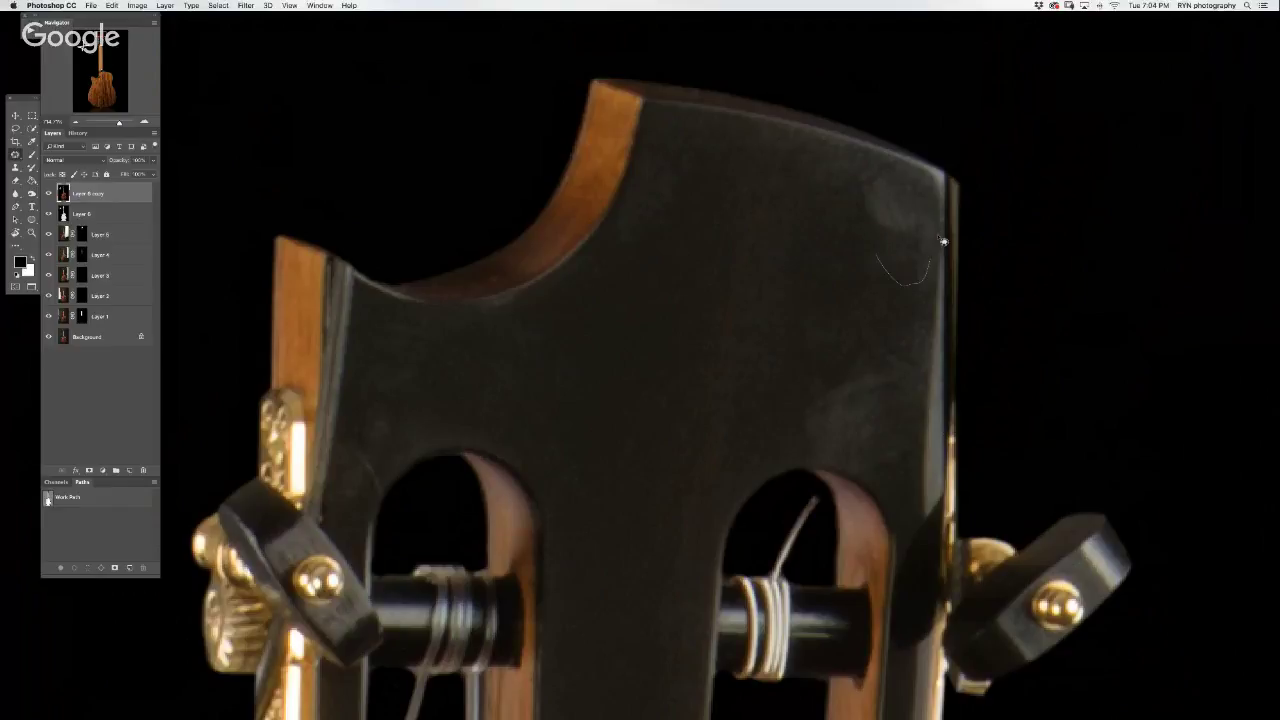
- Patch several blemishes on the upper-right headstock from clean areas
left_click_drag(943, 241, 940, 217)
left_click_drag(849, 207, 855, 160)
left_click_drag(890, 215, 600, 320)
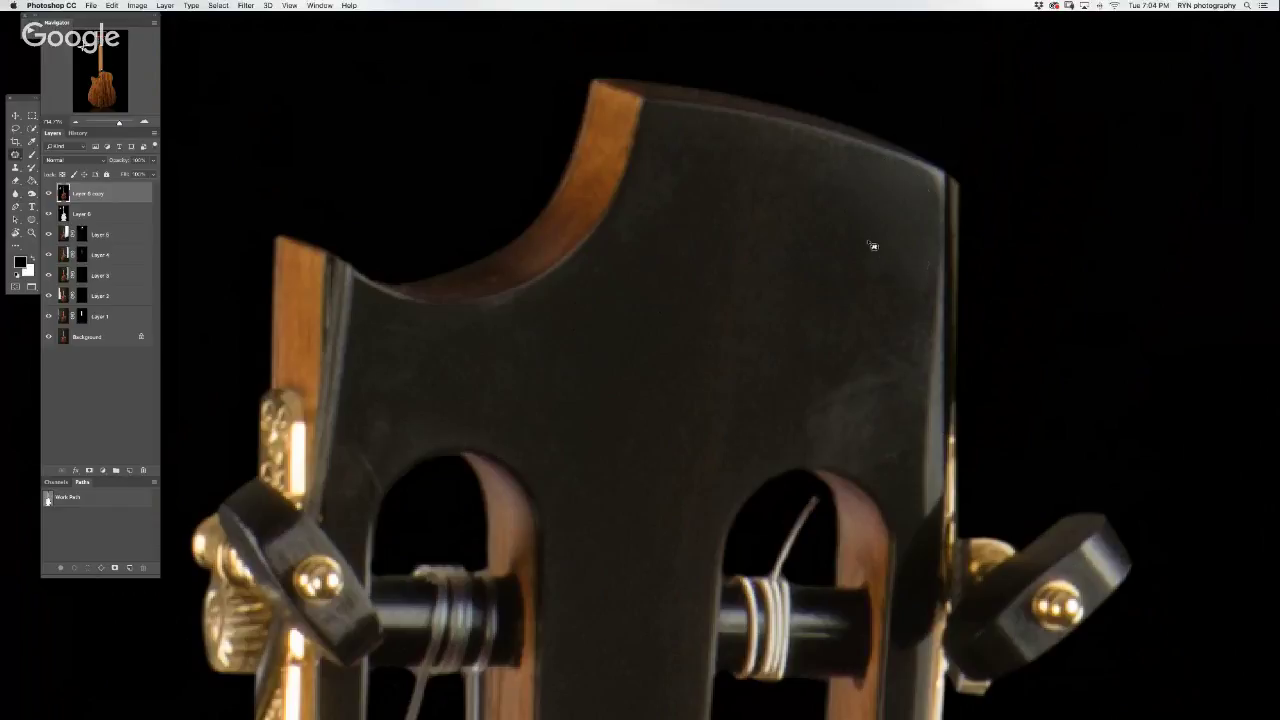
left_click_drag(845, 177, 848, 176)
left_click_drag(868, 250, 665, 348)
left_click_drag(827, 359, 861, 315)
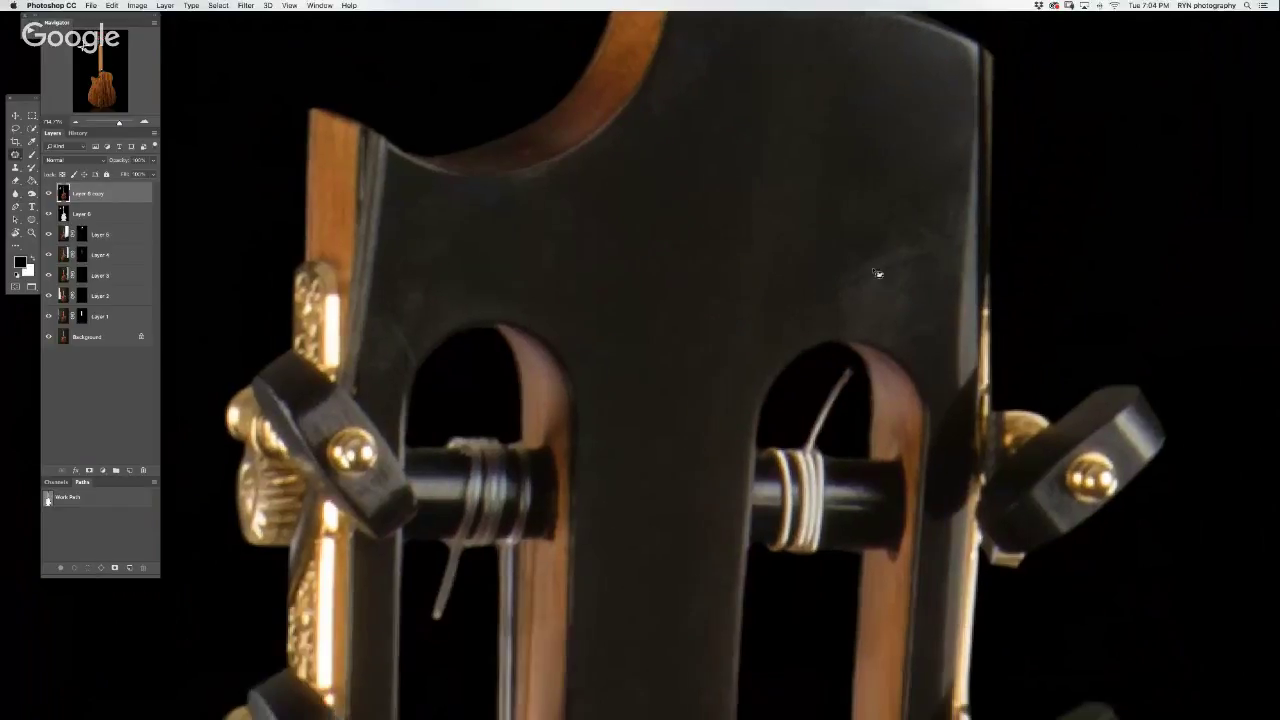
mouse_move(866, 258)
left_mouse_down()
mouse_move(849, 333)
mouse_move(951, 331)
mouse_move(960, 274)
left_mouse_up()
mouse_move(935, 191)
left_mouse_down()
mouse_move(868, 262)
mouse_move(622, 272)
left_mouse_up()
key("ctrl+d")
- Patch the small spots near the headstock's top and left edge
left_click_drag(790, 198, 853, 253)
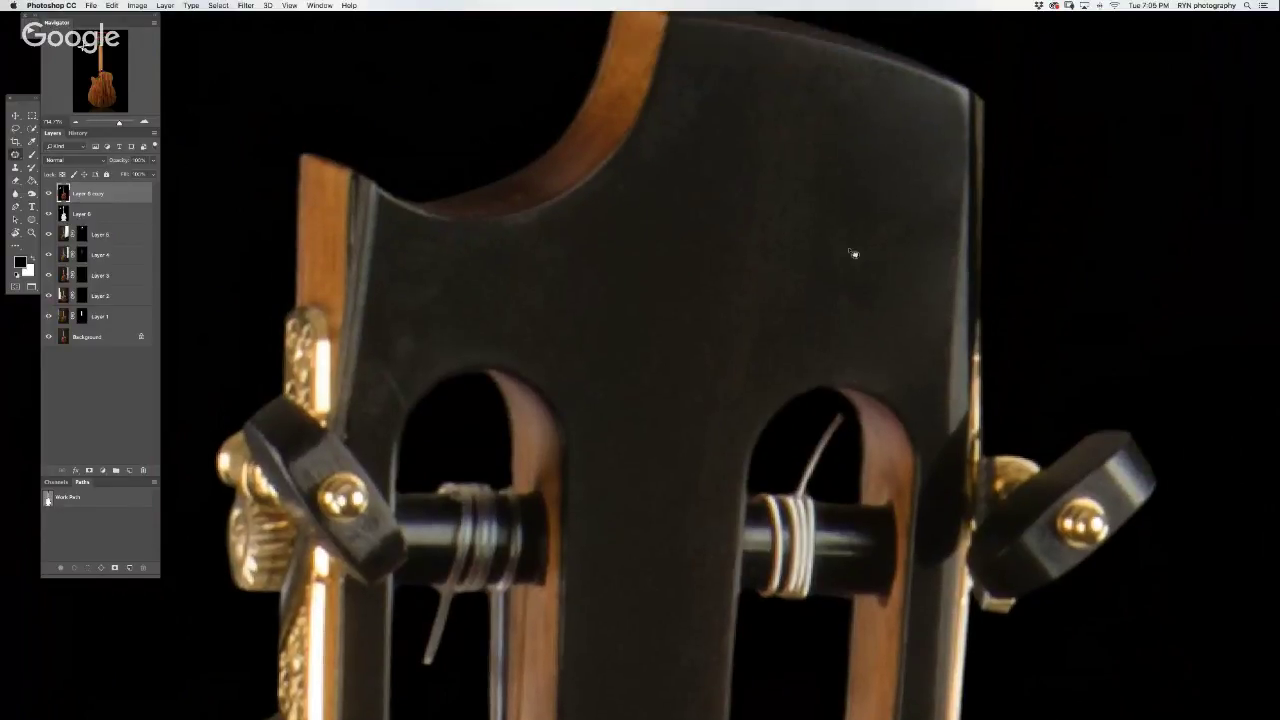
mouse_move(830, 318)
left_mouse_down()
mouse_move(888, 271)
mouse_move(885, 245)
left_mouse_up()
key("ctrl+d")
left_click_drag(616, 208, 659, 197)
left_click_drag(692, 146, 677, 226)
mouse_move(666, 178)
left_mouse_down()
mouse_move(623, 237)
mouse_move(657, 289)
left_mouse_up()
key("ctrl+d")
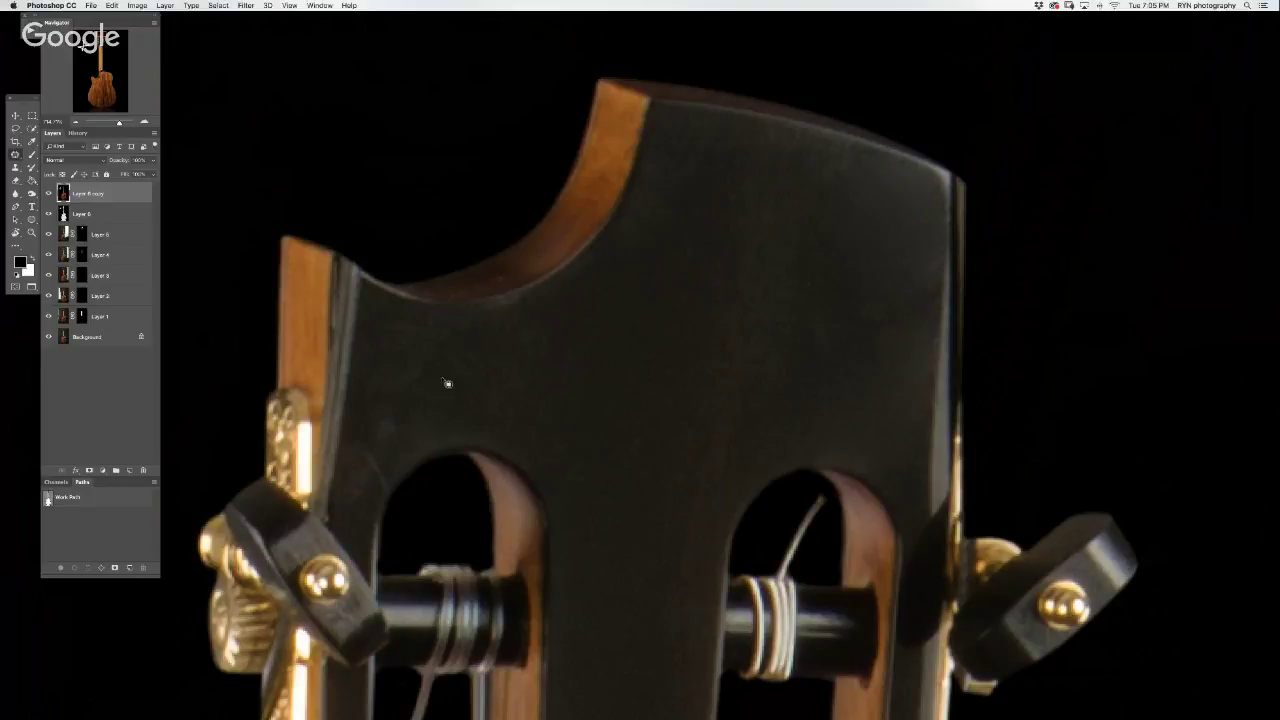
left_click_drag(442, 407, 456, 375)
left_click_drag(497, 311, 411, 371)
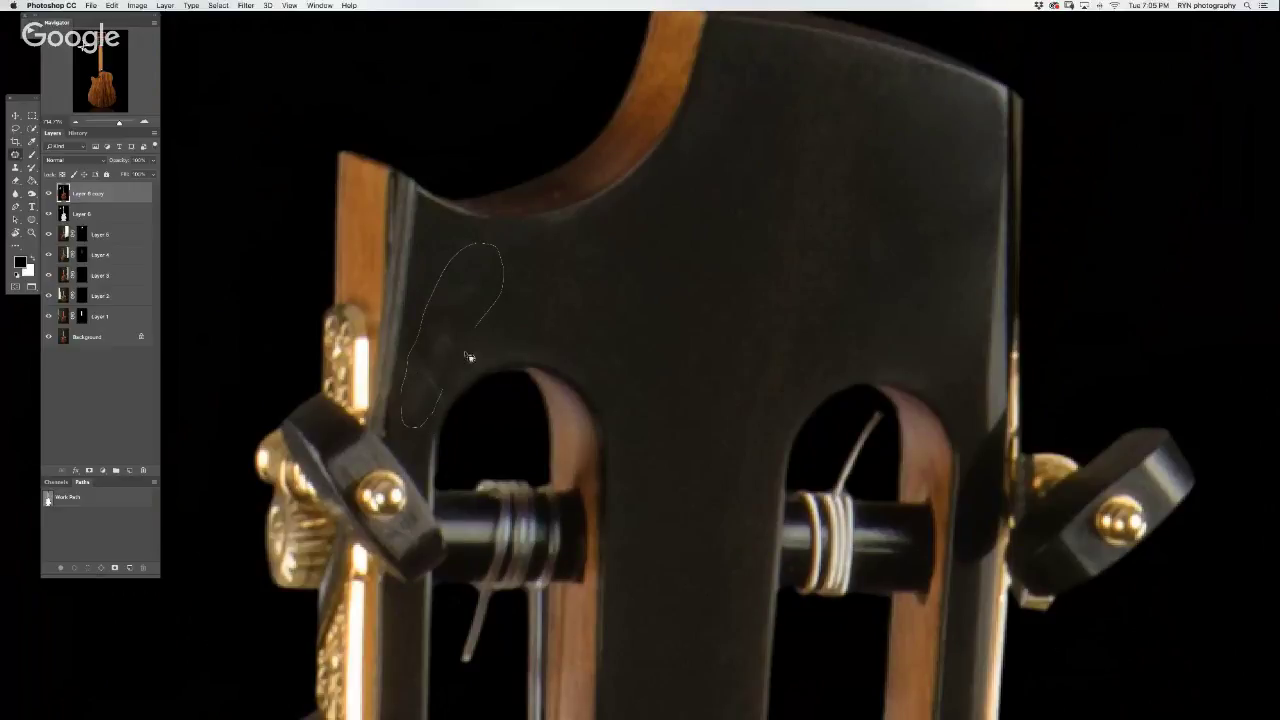
left_click_drag(469, 357, 682, 293)
- Clone over the light strip along the headstock's left edge beside the upper peg
key("s")
left_click_drag(460, 315, 433, 343)
mouse_move(474, 286)
left_mouse_down()
mouse_move(408, 262)
mouse_move(411, 203)
left_mouse_up()
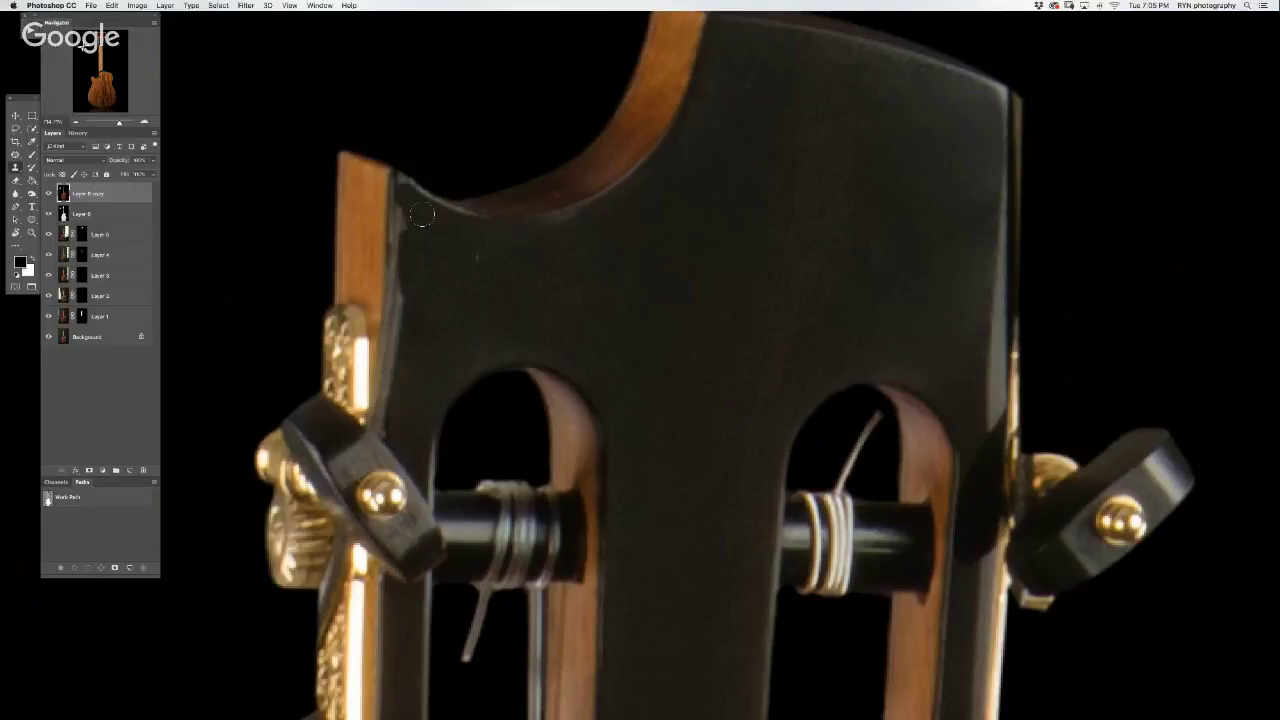
left_click_drag(407, 210, 405, 258)
left_click_drag(408, 205, 401, 246)
left_click_drag(483, 305, 483, 200)
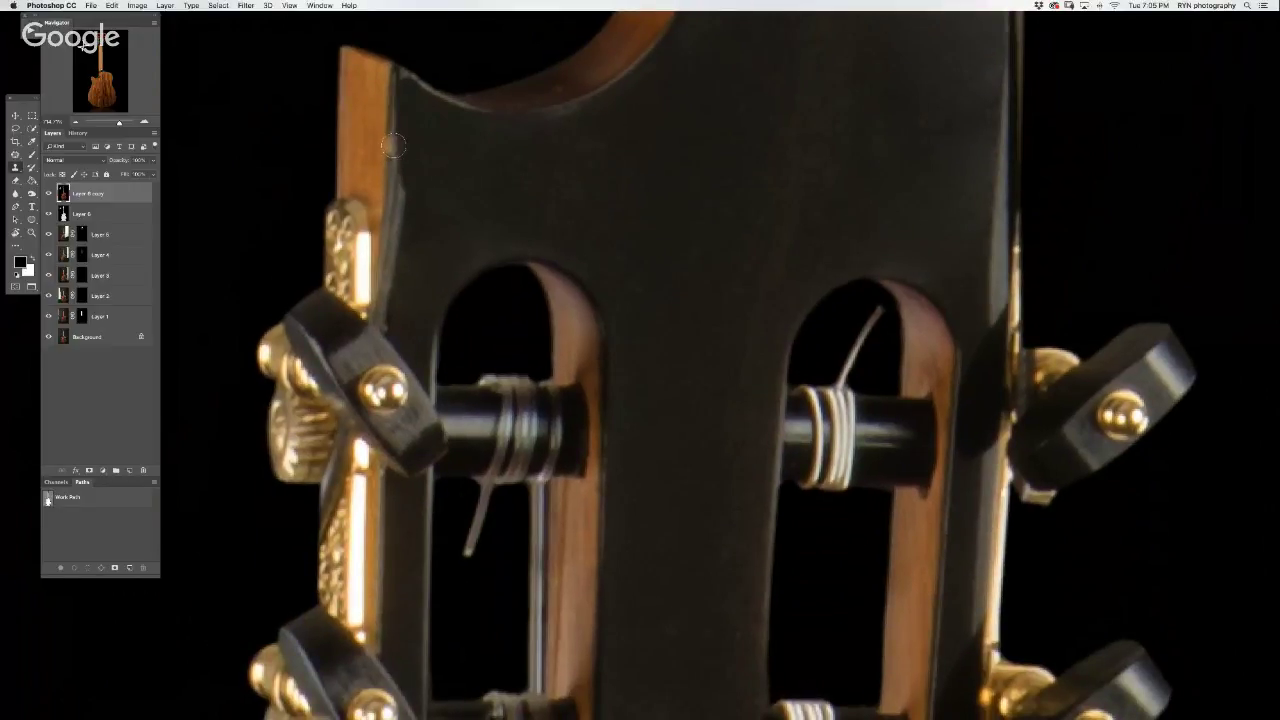
left_click_drag(393, 146, 383, 293)
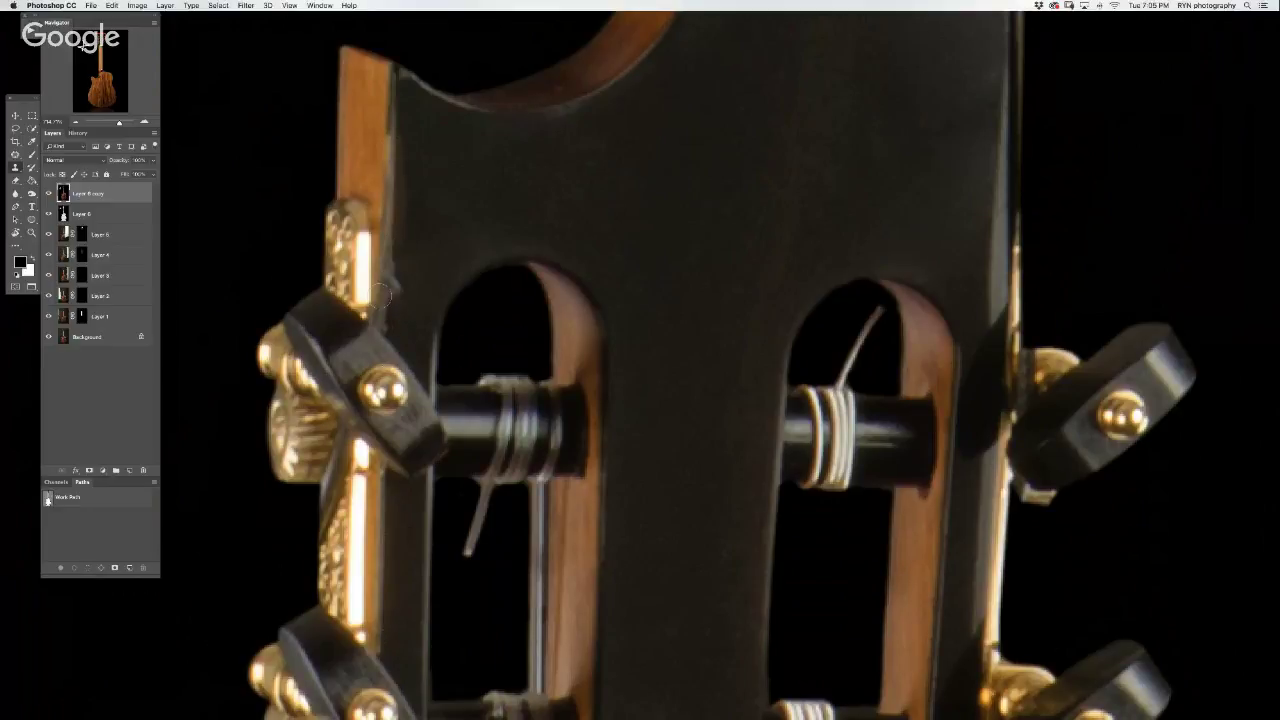
left_click_drag(395, 191, 392, 326)
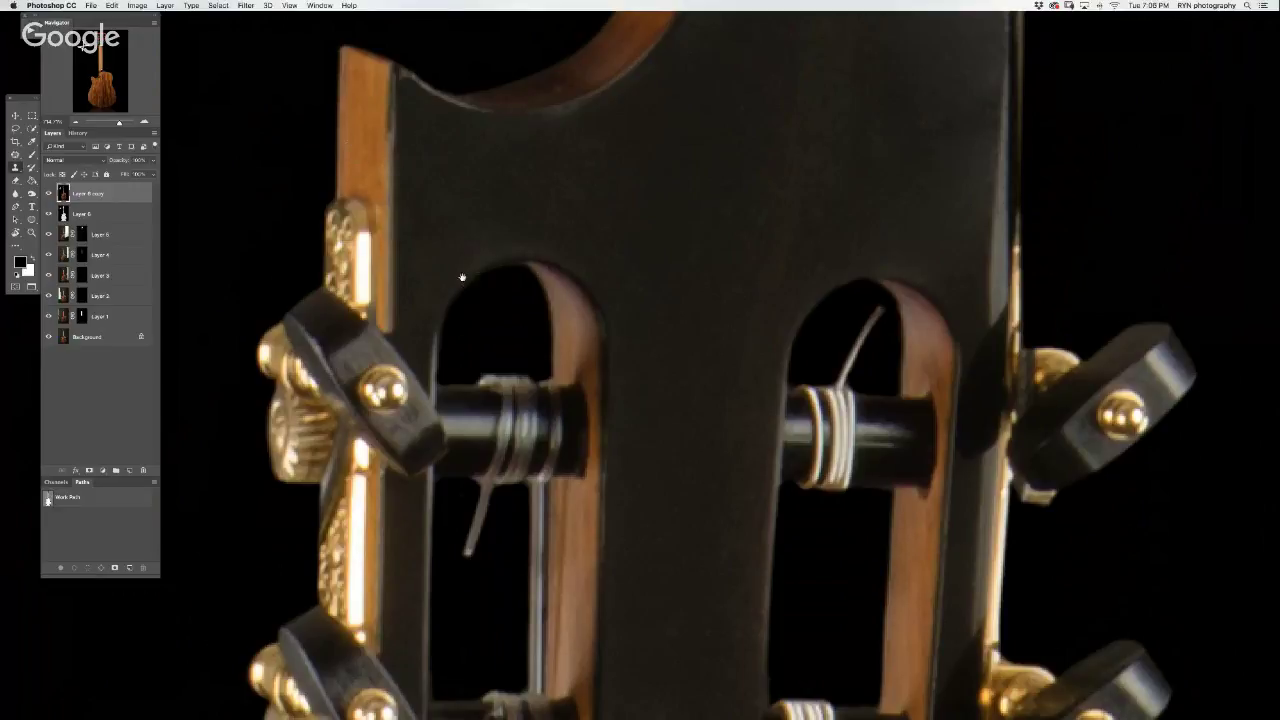
- Clone out the dark shadow next to the gold plate on the headstock
left_click_drag(457, 277, 483, 199)
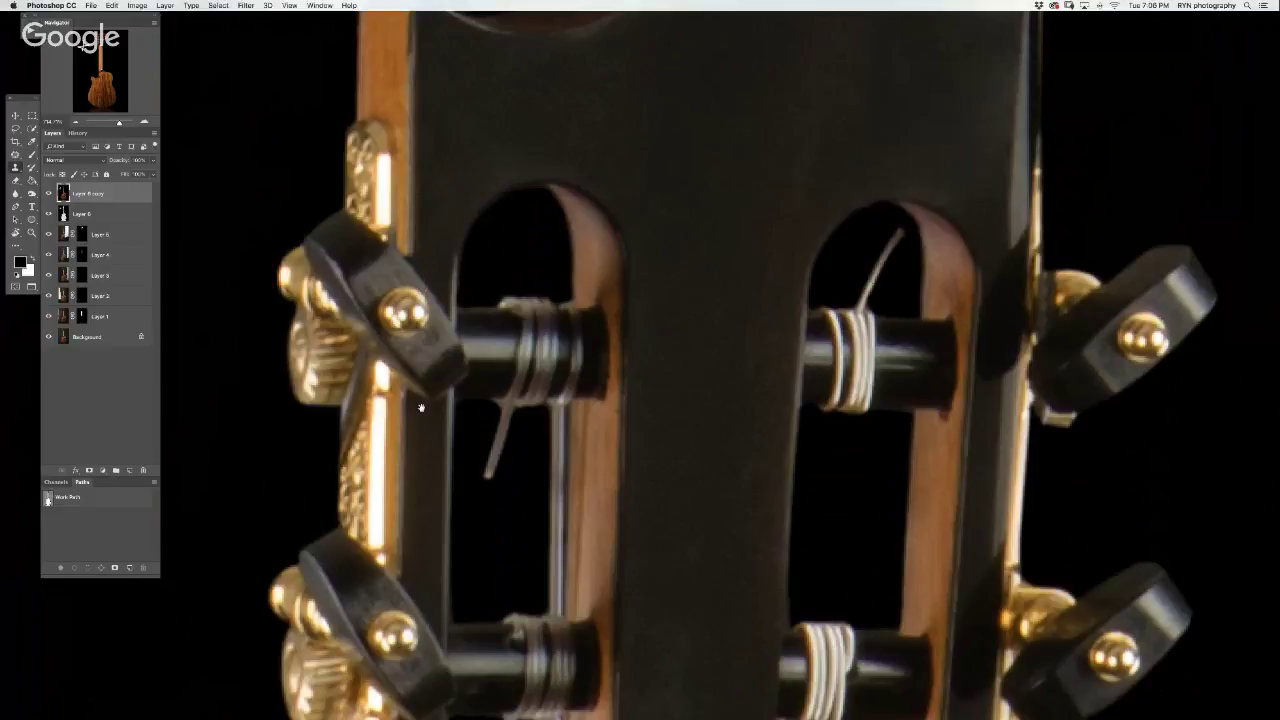
left_click_drag(440, 304, 454, 217)
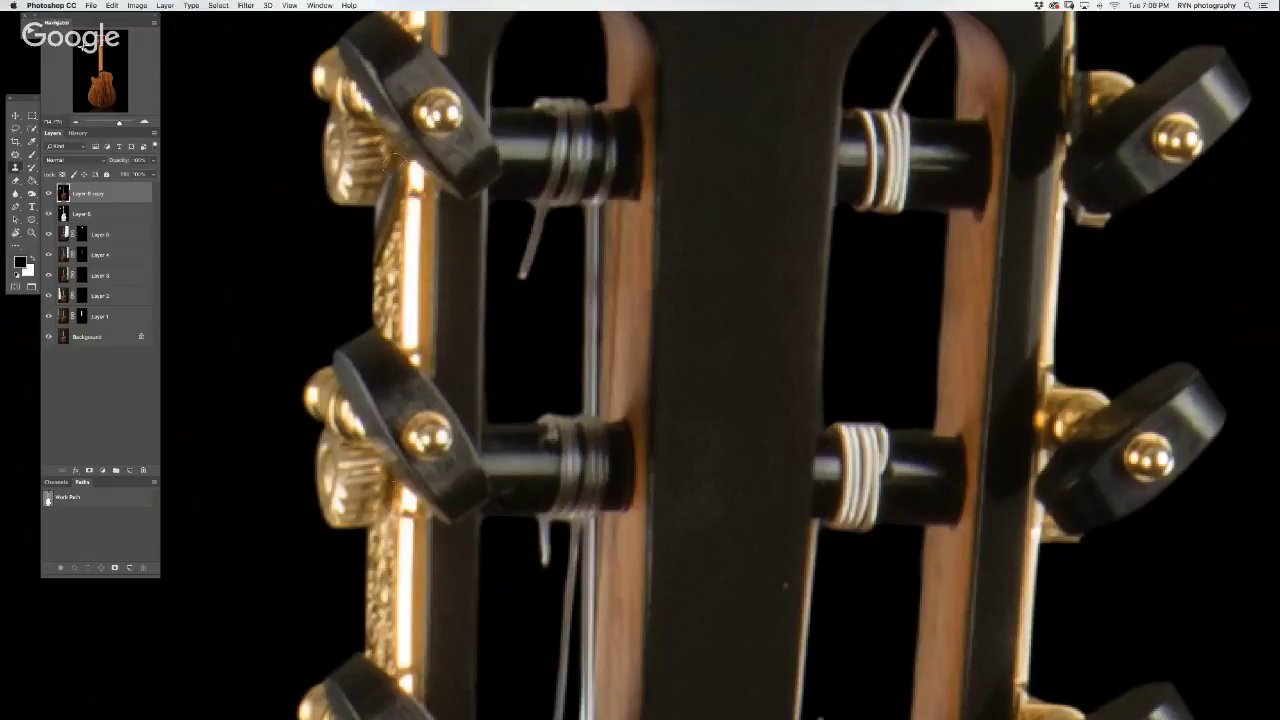
left_click_drag(395, 162, 382, 256)
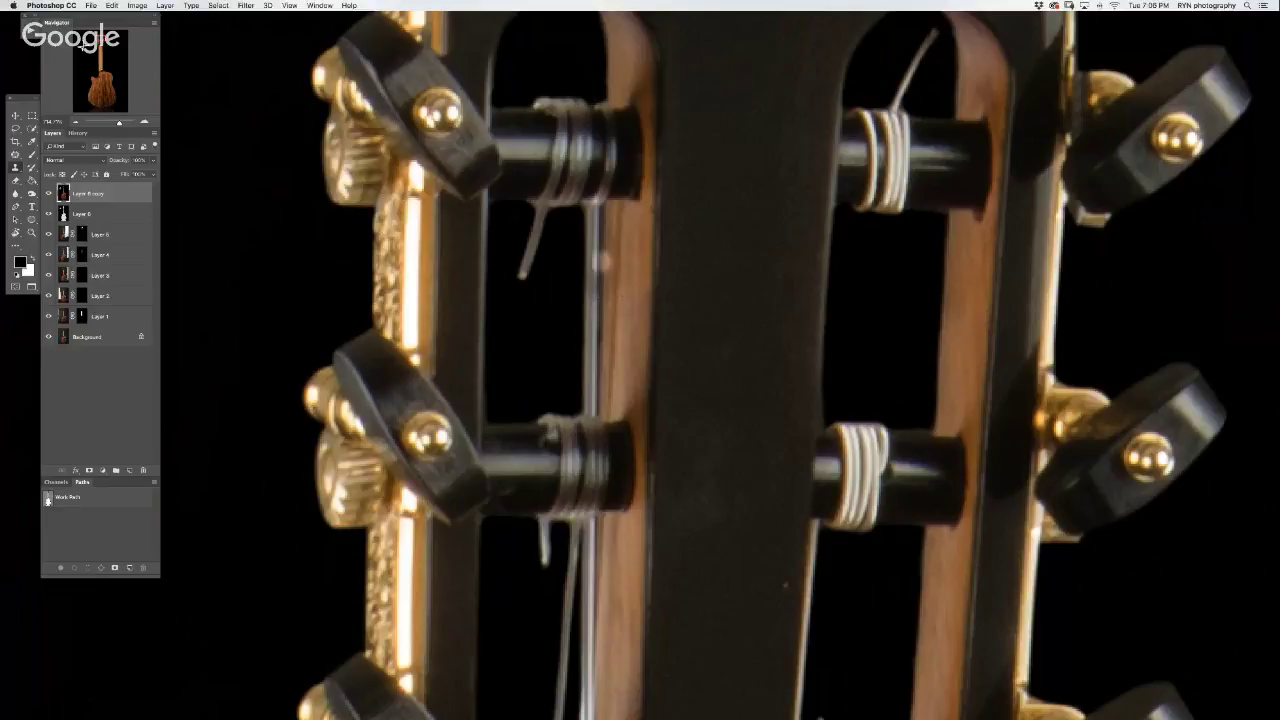
left_click_drag(567, 396, 562, 393)
scroll(562, 393, "right", 5)
scroll(486, 443, "up", 3)
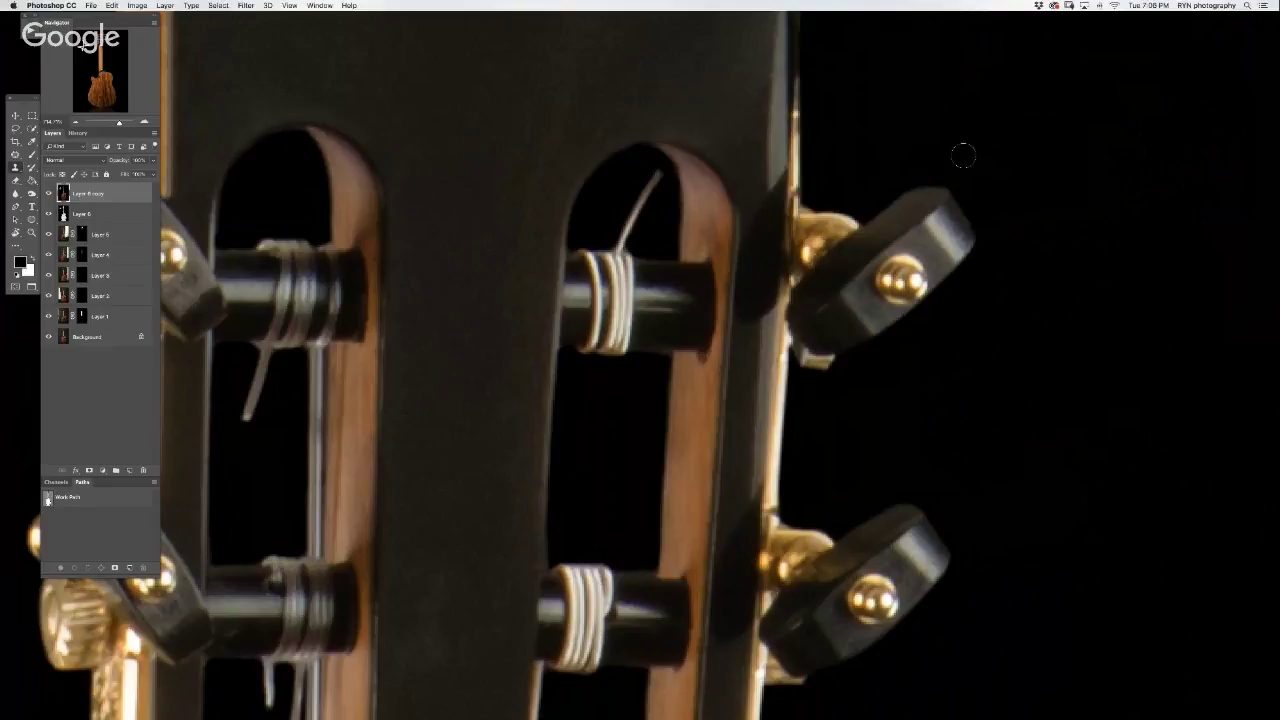
mouse_move(427, 467)
left_mouse_down()
mouse_move(543, 506)
mouse_move(606, 257)
mouse_move(669, 352)
left_mouse_up()
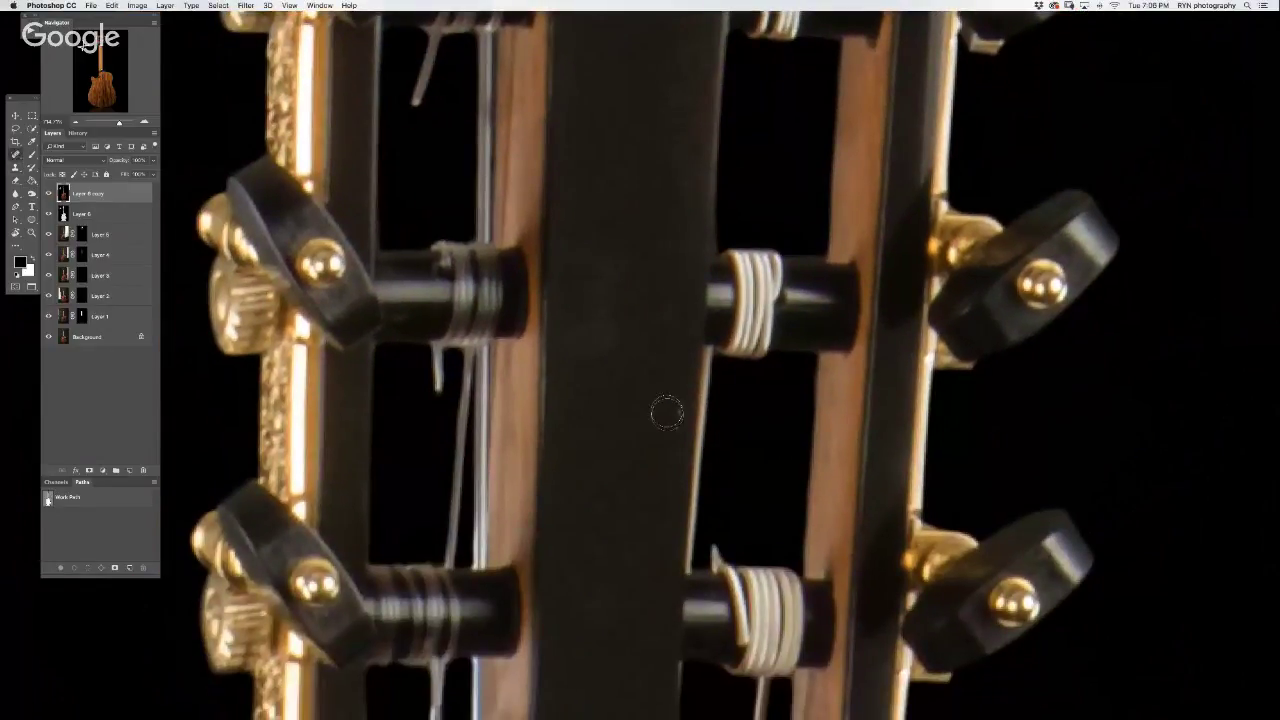
left_click_drag(594, 333, 600, 292)
key("ctrl+z")
- Clone texture along the headstock's bottom edge with a resized brush and new sample point
left_click_drag(599, 368, 619, 21)
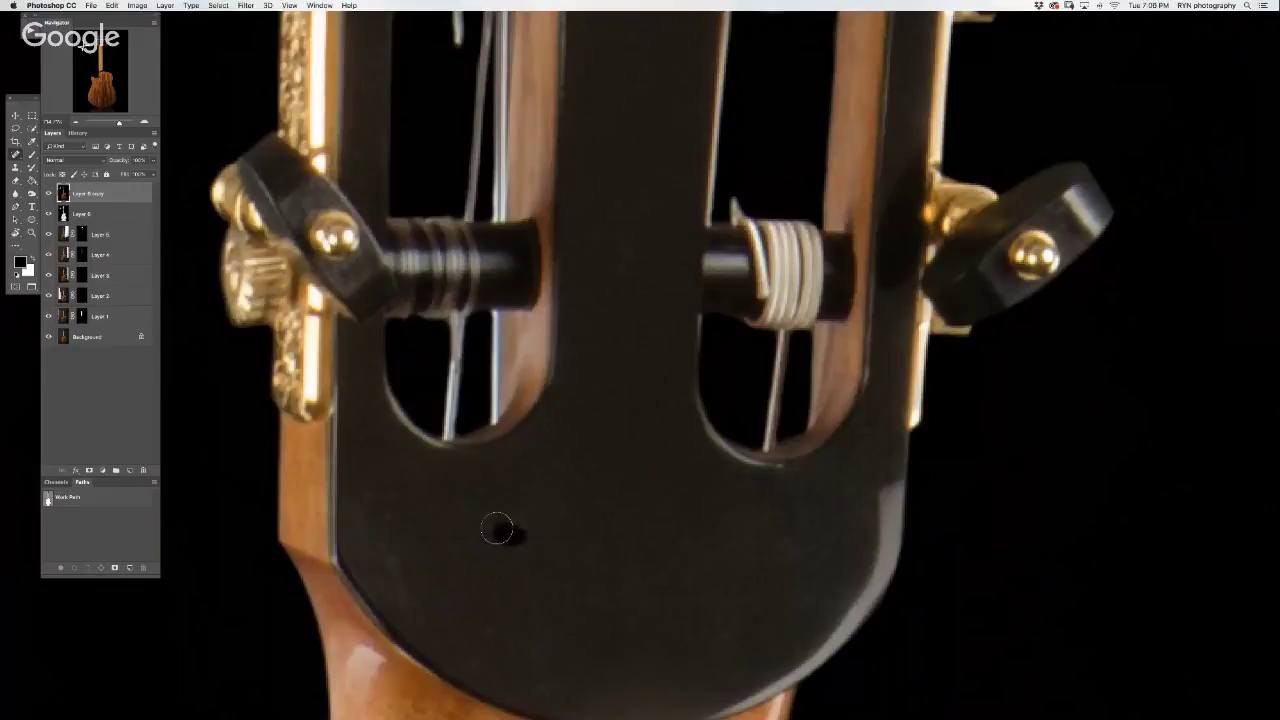
left_click_drag(372, 478, 395, 535)
key("ctrl+z")
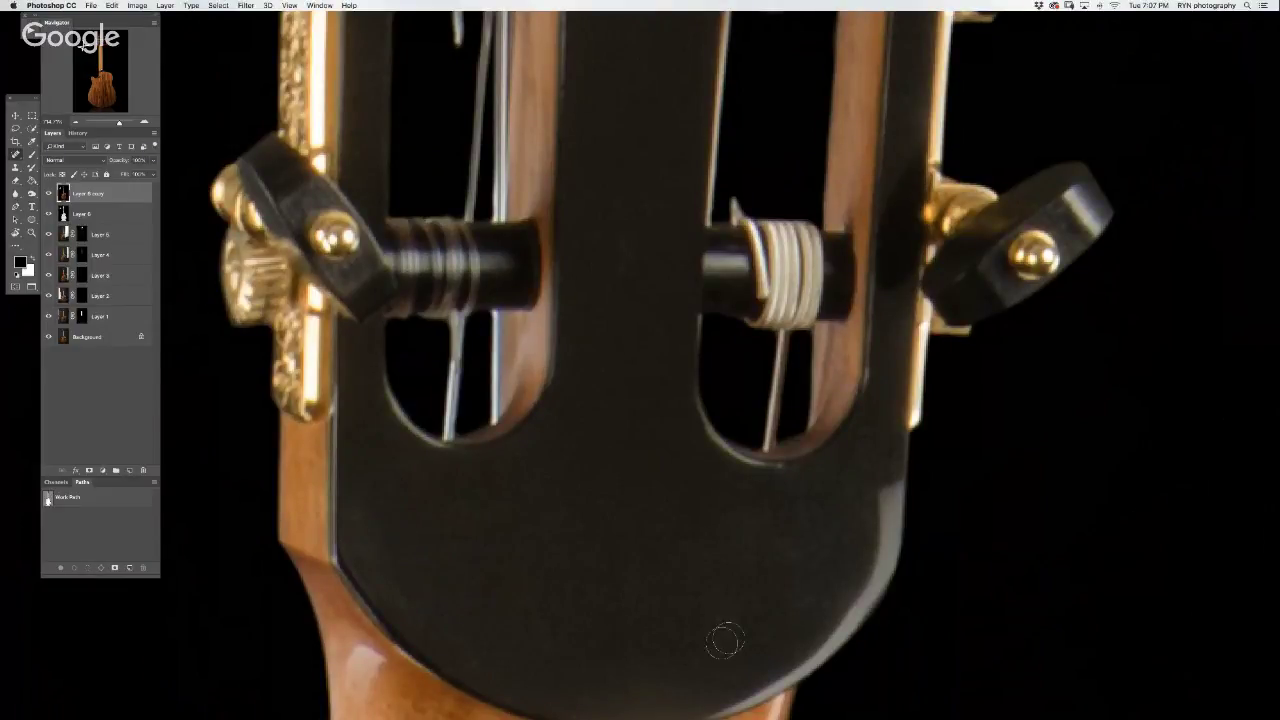
scroll(677, 614, "down", 5)
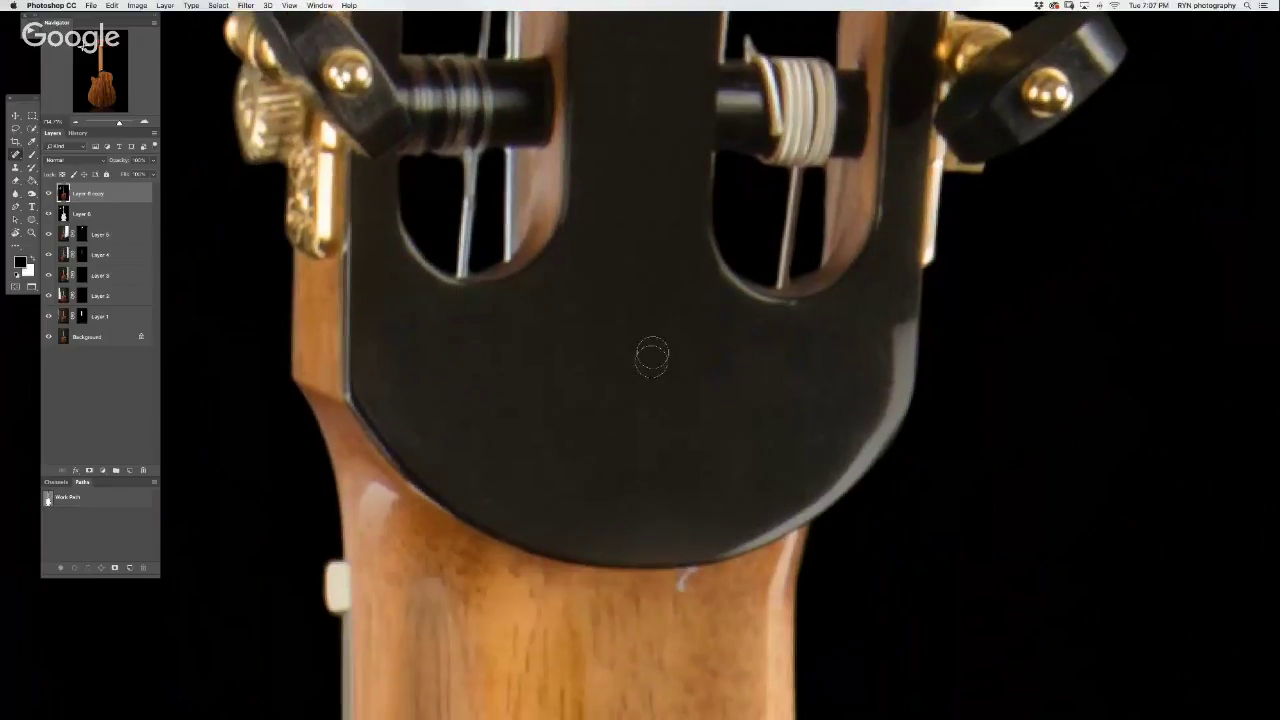
key("bracketleft")
key("bracketleft")
key("bracketleft")
key("bracketright")
key("bracketright")
key("bracketright")
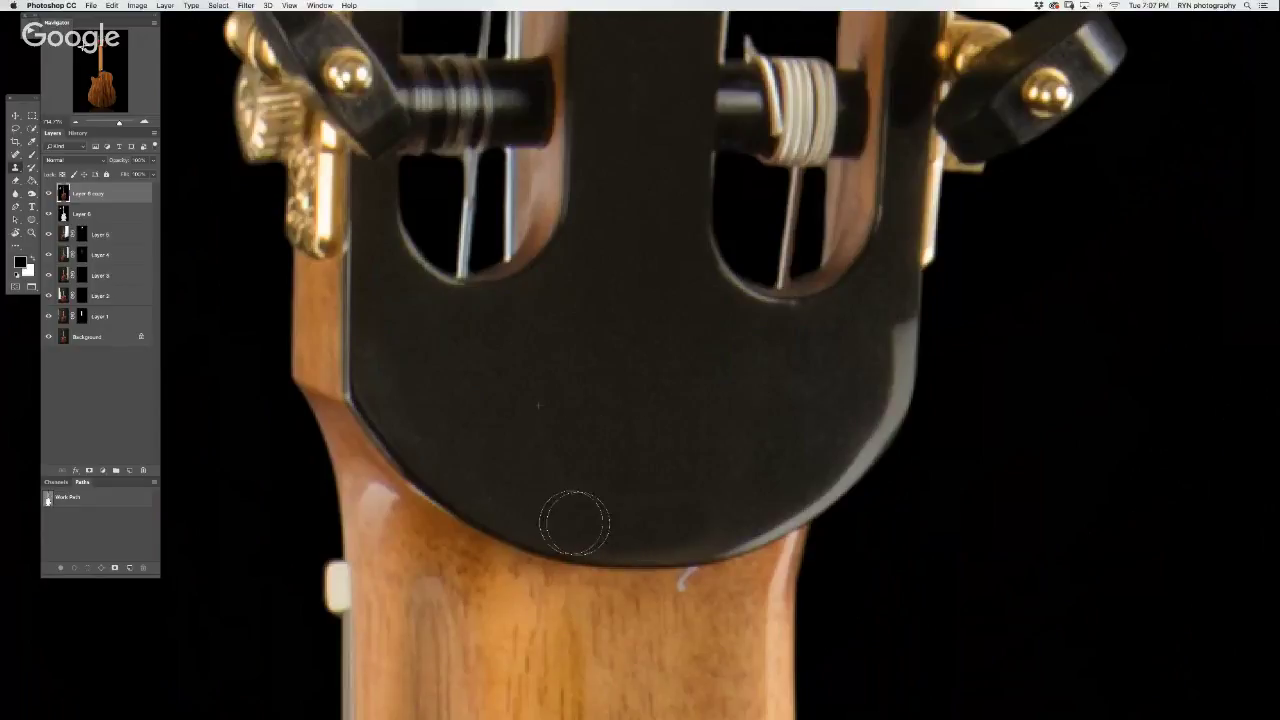
mouse_move(575, 522)
left_mouse_down()
mouse_move(720, 517)
mouse_move(663, 531)
mouse_move(575, 522)
left_mouse_up()
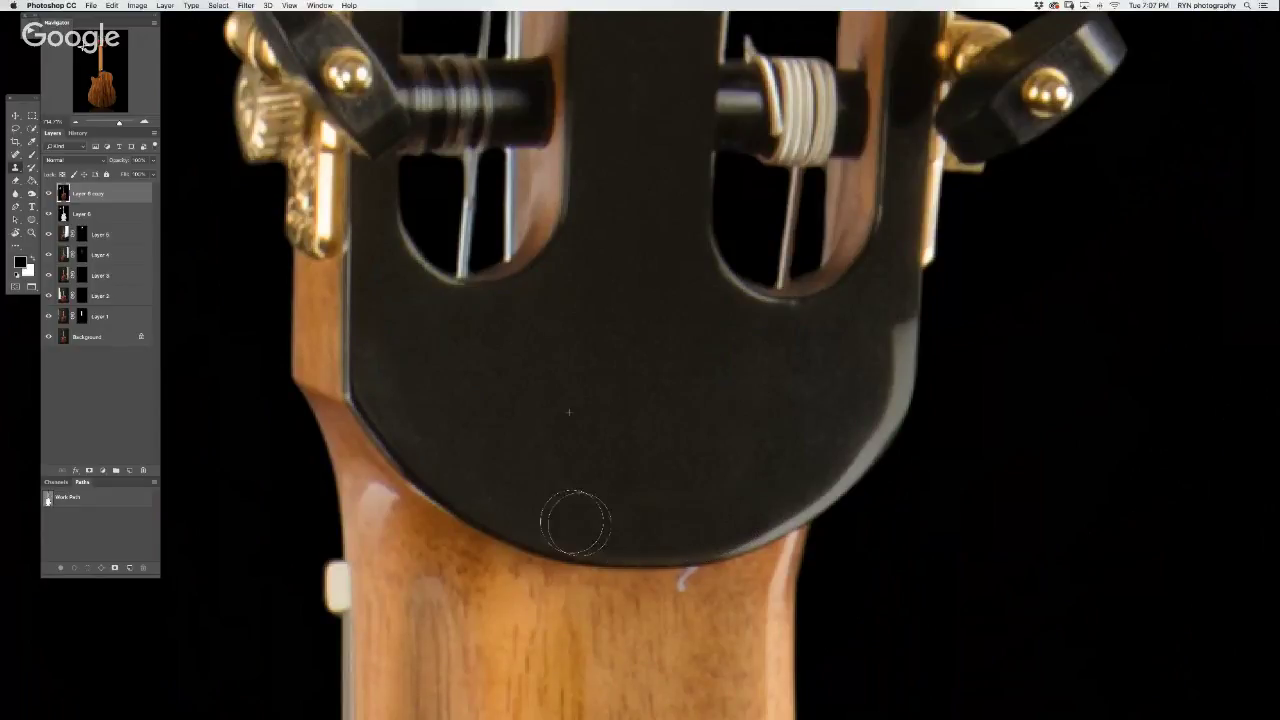
left_click(666, 449, "alt")
- Outline the small highlight spot below the headstock with the Lasso
key("l")
mouse_move(754, 403)
left_mouse_down()
mouse_move(841, 435)
mouse_move(746, 349)
mouse_move(735, 420)
left_mouse_up()
left_click_drag(570, 435, 713, 402)
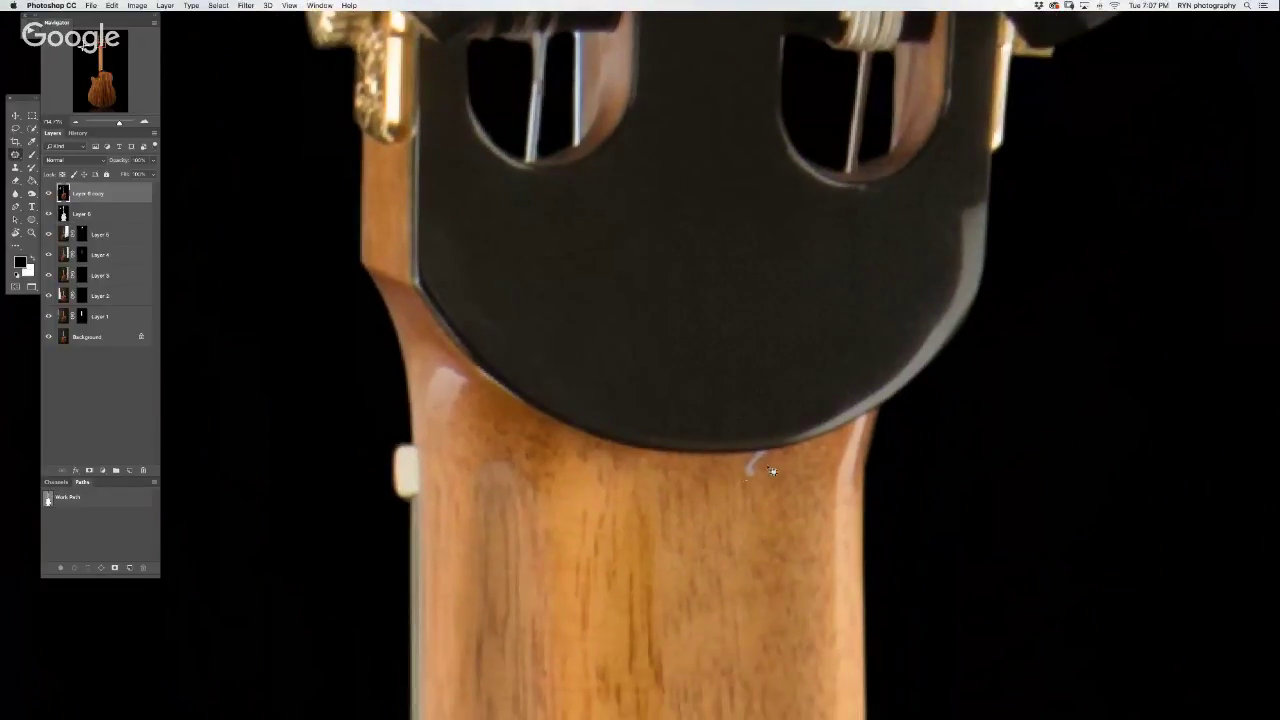
left_click_drag(735, 471, 712, 493)
scroll(502, 388, "down", 2)
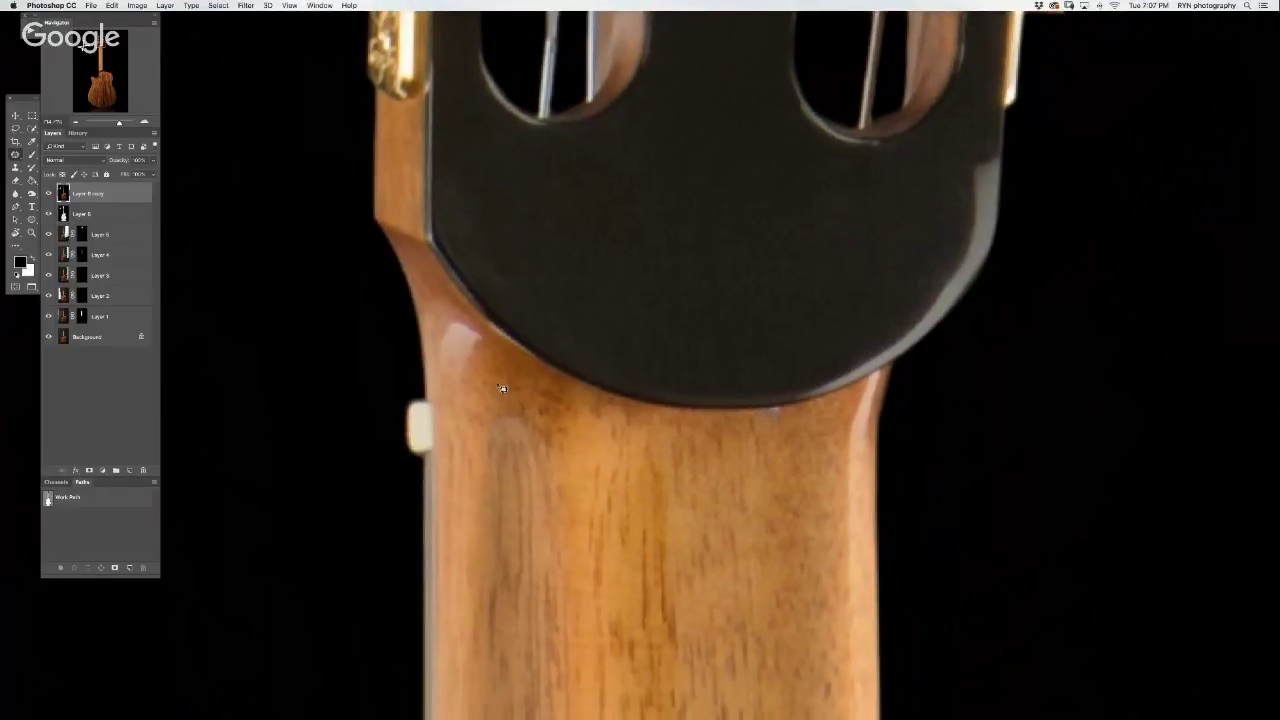
- Patch the neck heel's white spot with nearby wood texture, then deselect
left_click(79, 125)
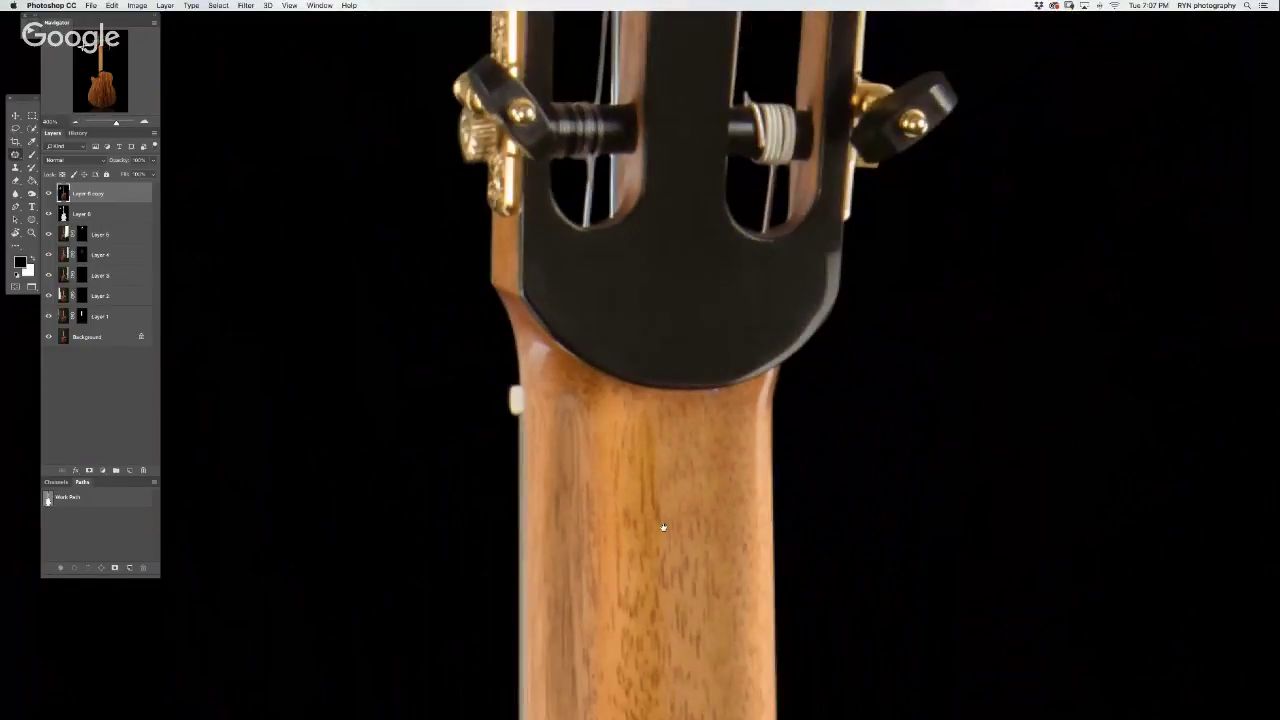
scroll(663, 527, "down", 5)
scroll(580, 529, "down", 5)
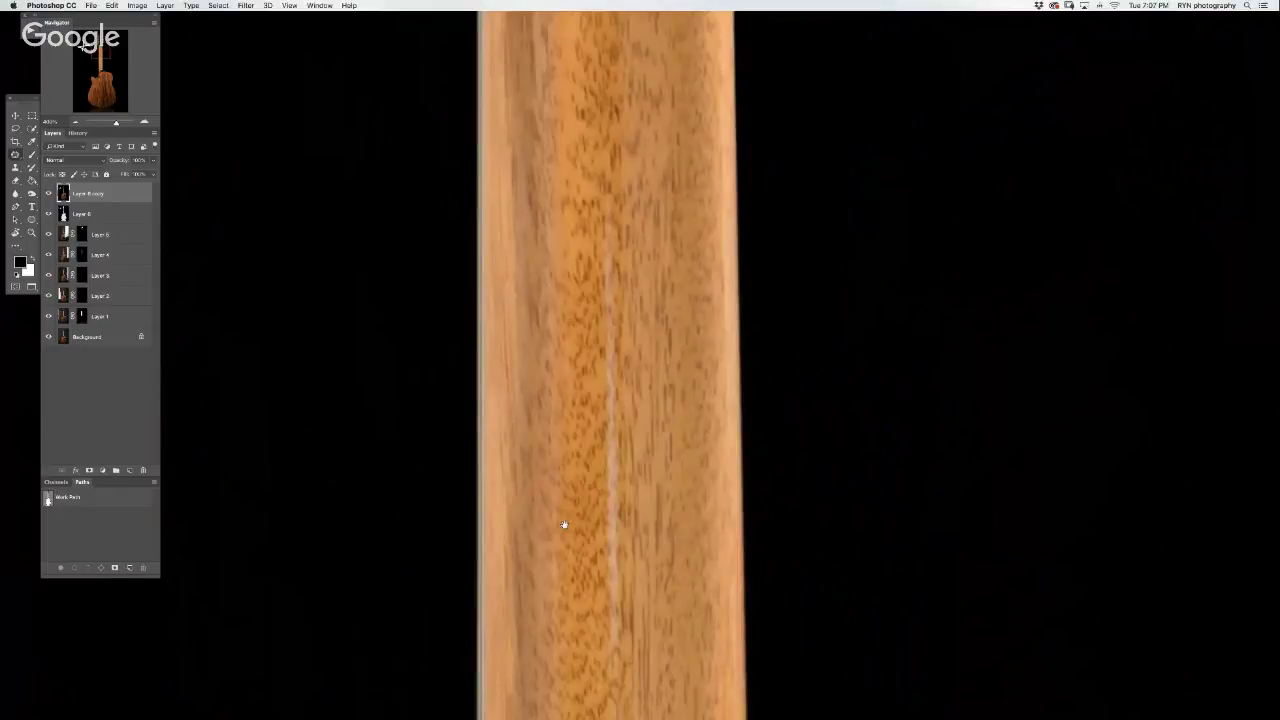
scroll(564, 524, "down", 3)
scroll(597, 556, "down", 3)
scroll(573, 482, "down", 3)
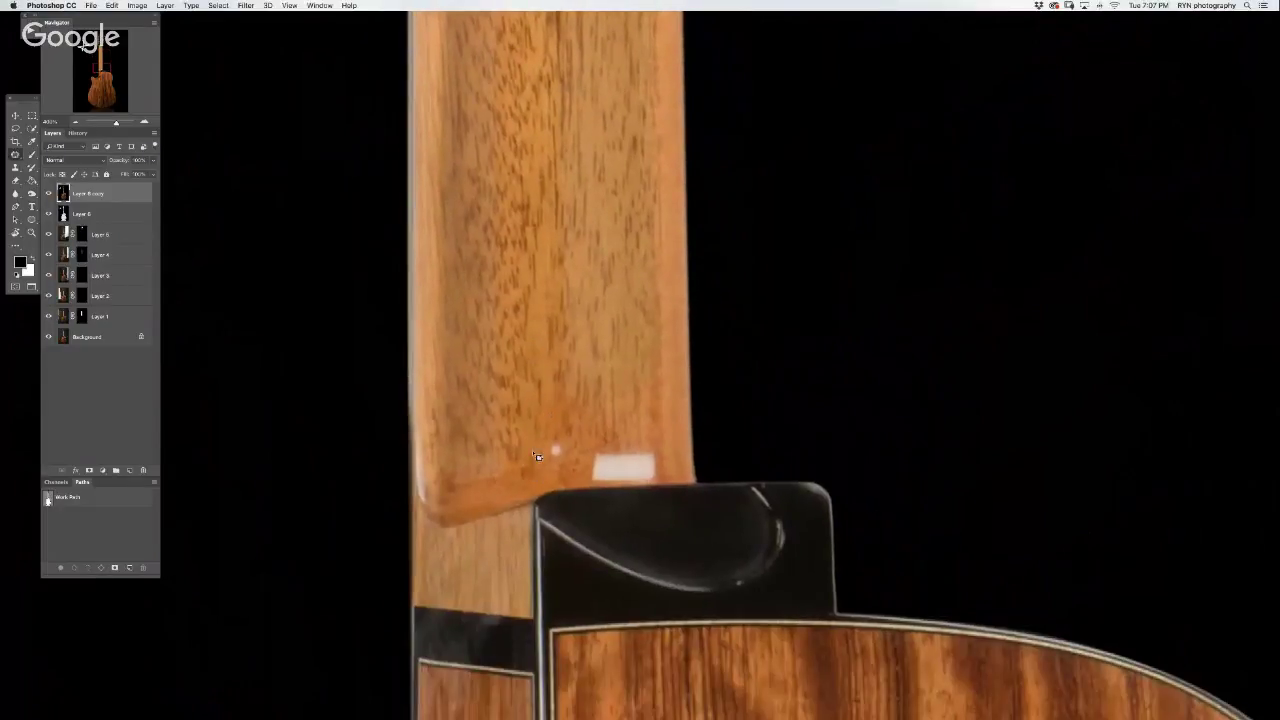
left_click_drag(565, 460, 560, 431)
scroll(618, 460, "up", 2)
scroll(605, 450, "up", 1)
scroll(598, 442, "down", 1)
scroll(598, 440, "down", 1)
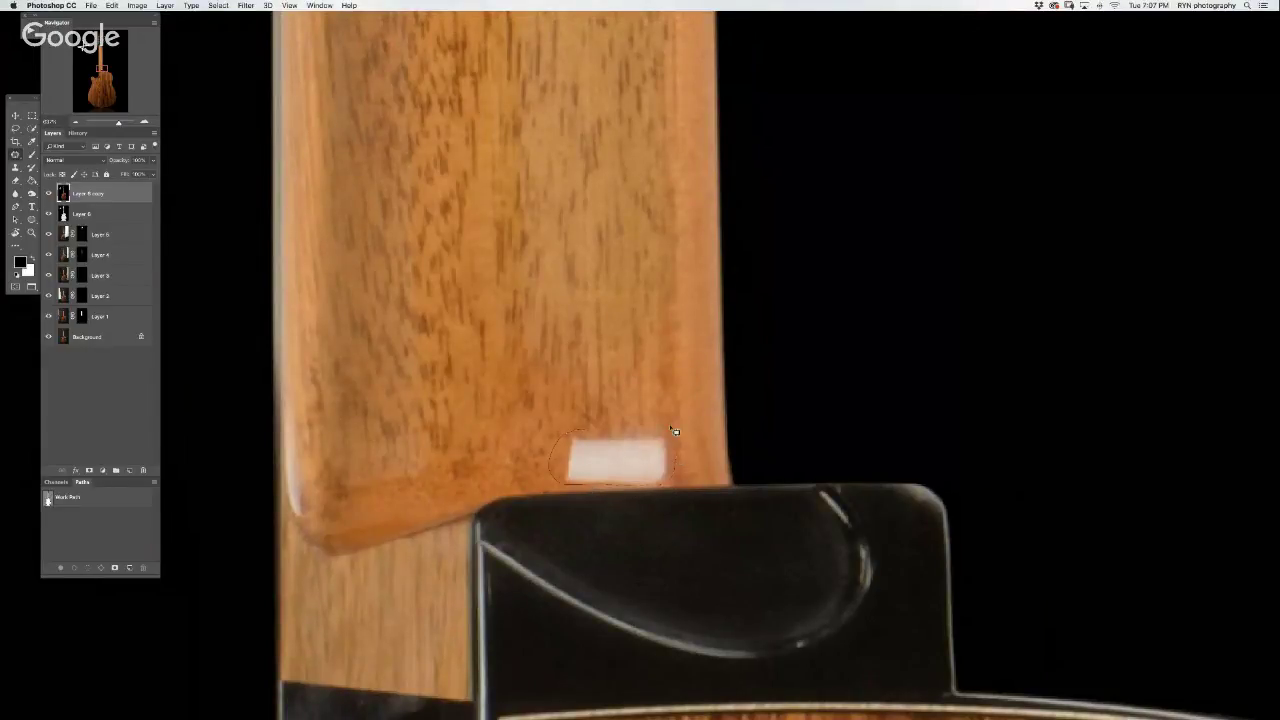
left_click_drag(667, 490, 560, 432)
mouse_move(620, 455)
left_mouse_down()
mouse_move(501, 451)
mouse_move(612, 175)
left_mouse_up()
key("ctrl+d")
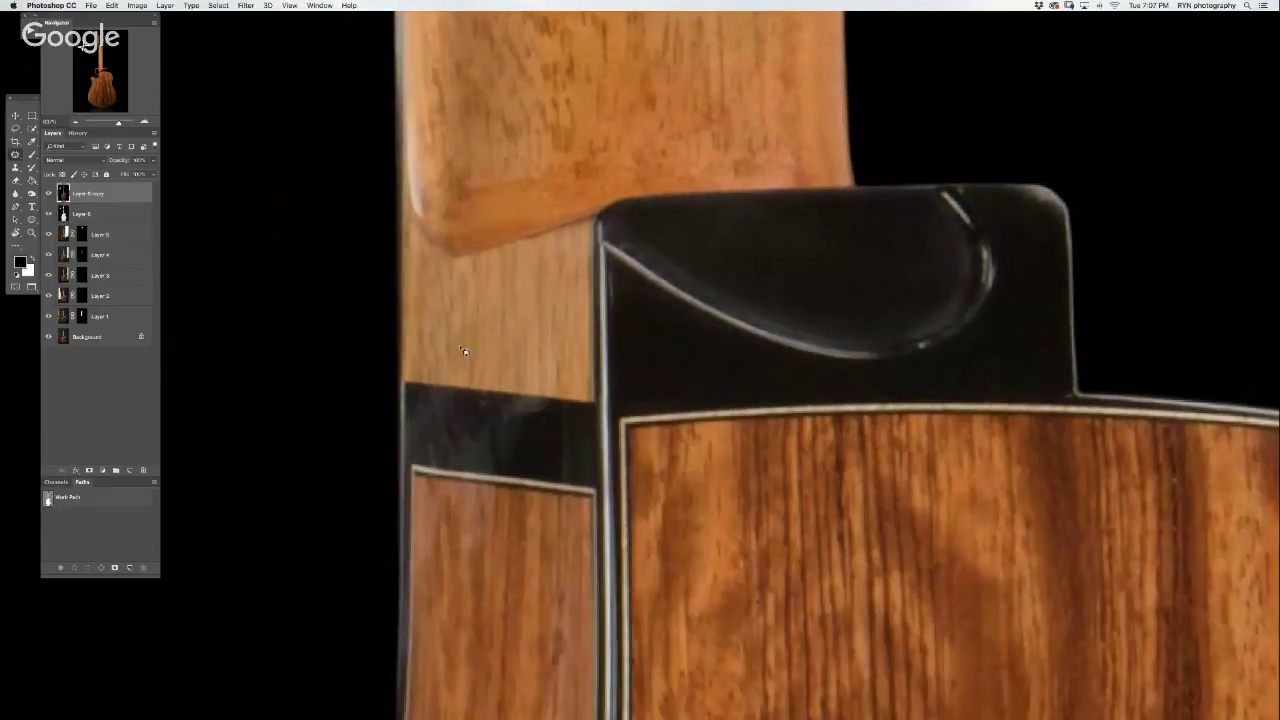
- Spot-heal the dark spot and grey patches on the black binding by the neck heel
left_click_drag(544, 424, 556, 398)
key("j")
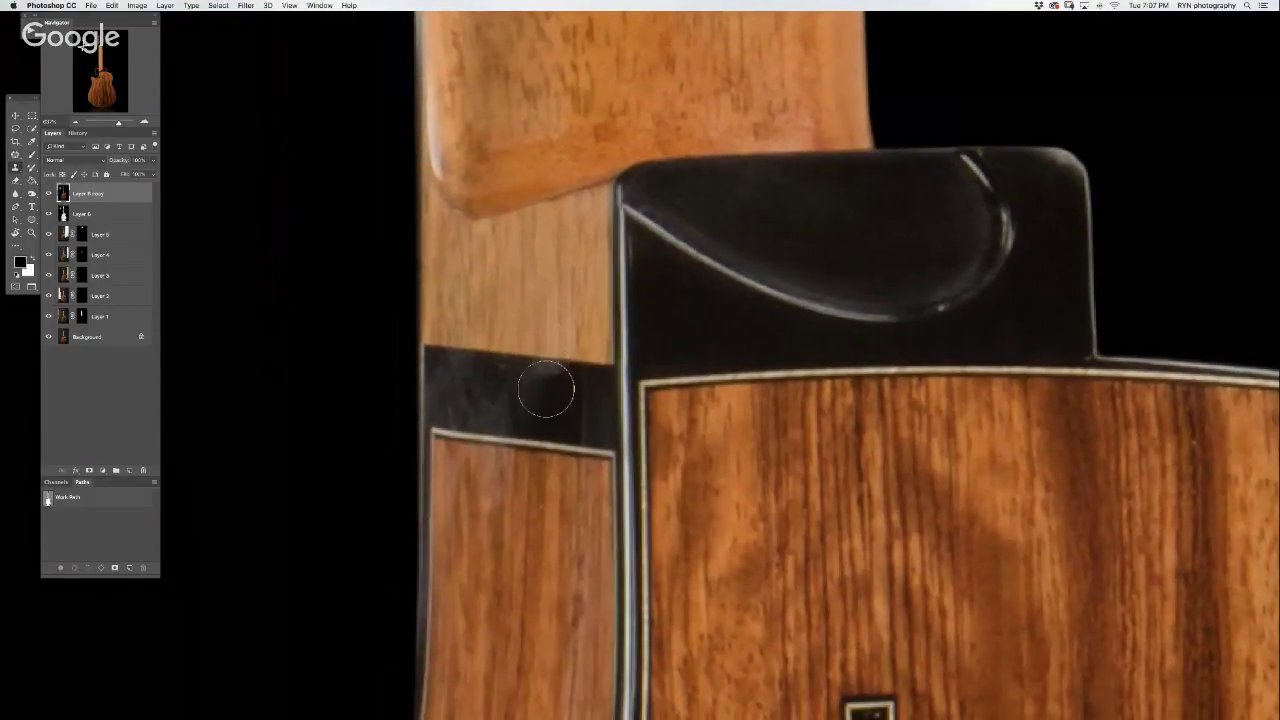
left_click(567, 395)
key("bracketleft")
key("bracketleft")
key("bracketleft")
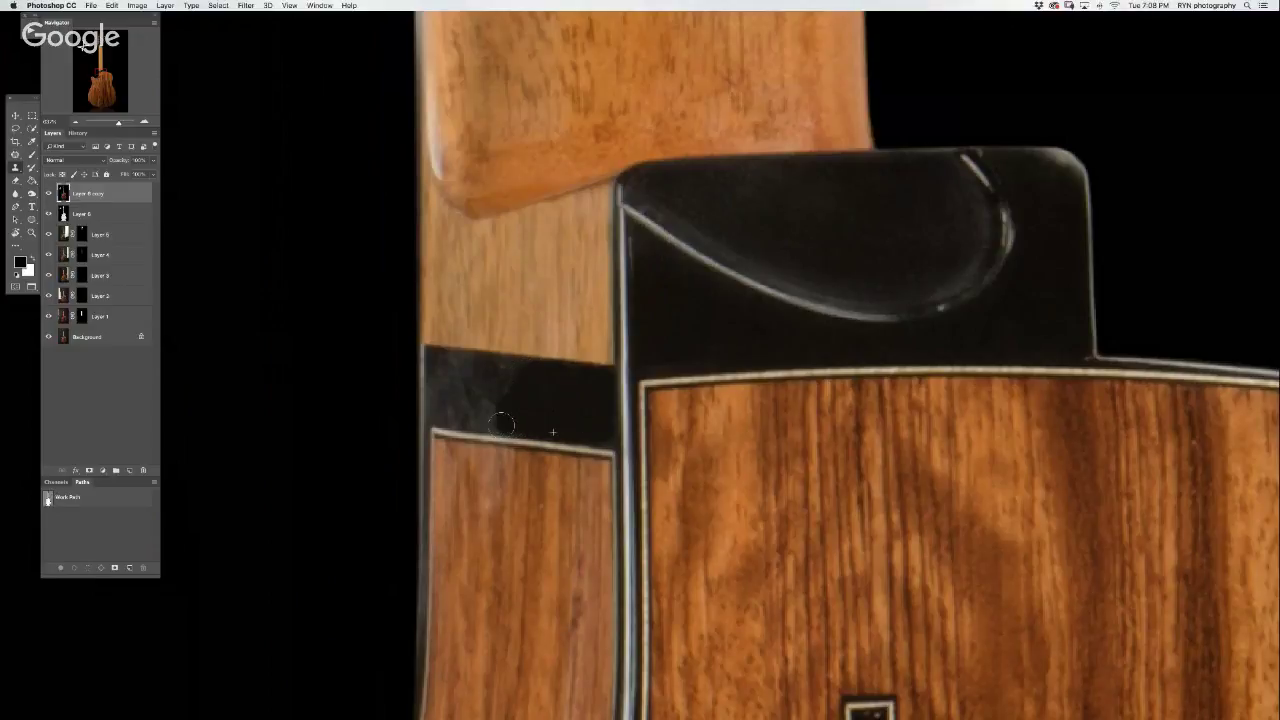
mouse_move(502, 424)
left_mouse_down()
mouse_move(506, 371)
mouse_move(563, 371)
mouse_move(505, 369)
left_mouse_up()
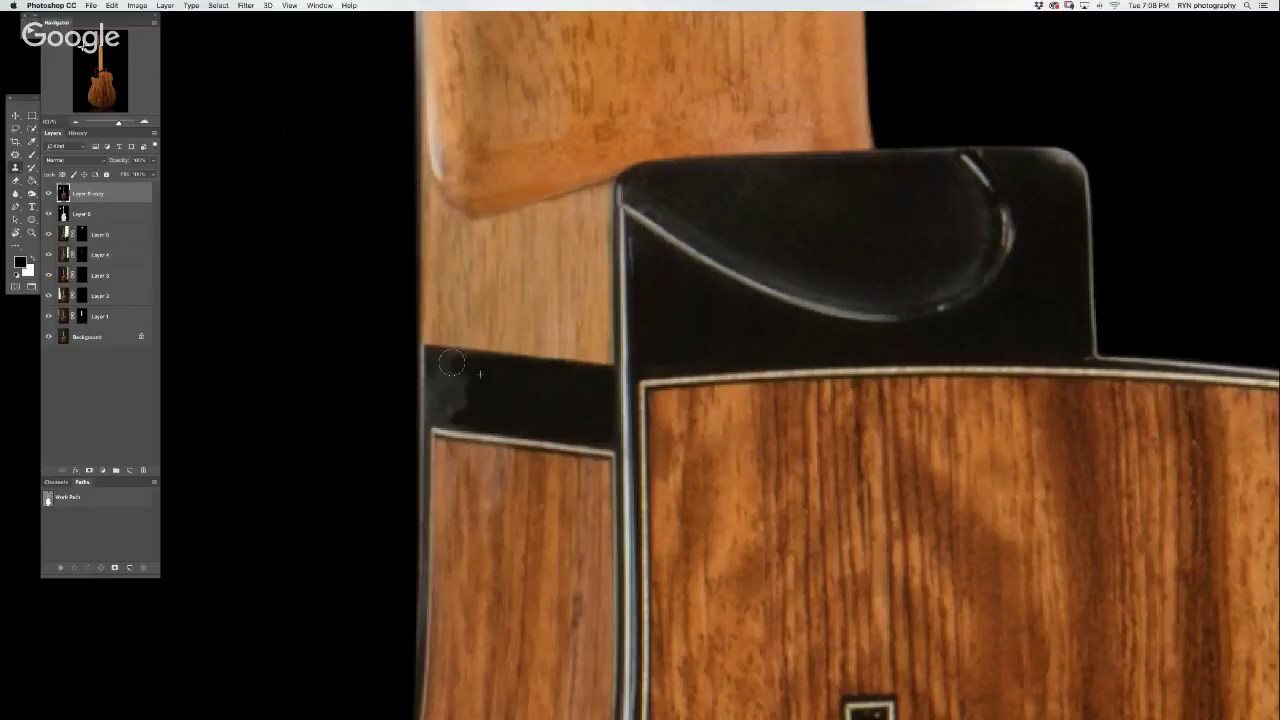
mouse_move(451, 363)
left_mouse_down()
mouse_move(480, 420)
mouse_move(440, 418)
mouse_move(437, 363)
mouse_move(471, 371)
left_mouse_up()
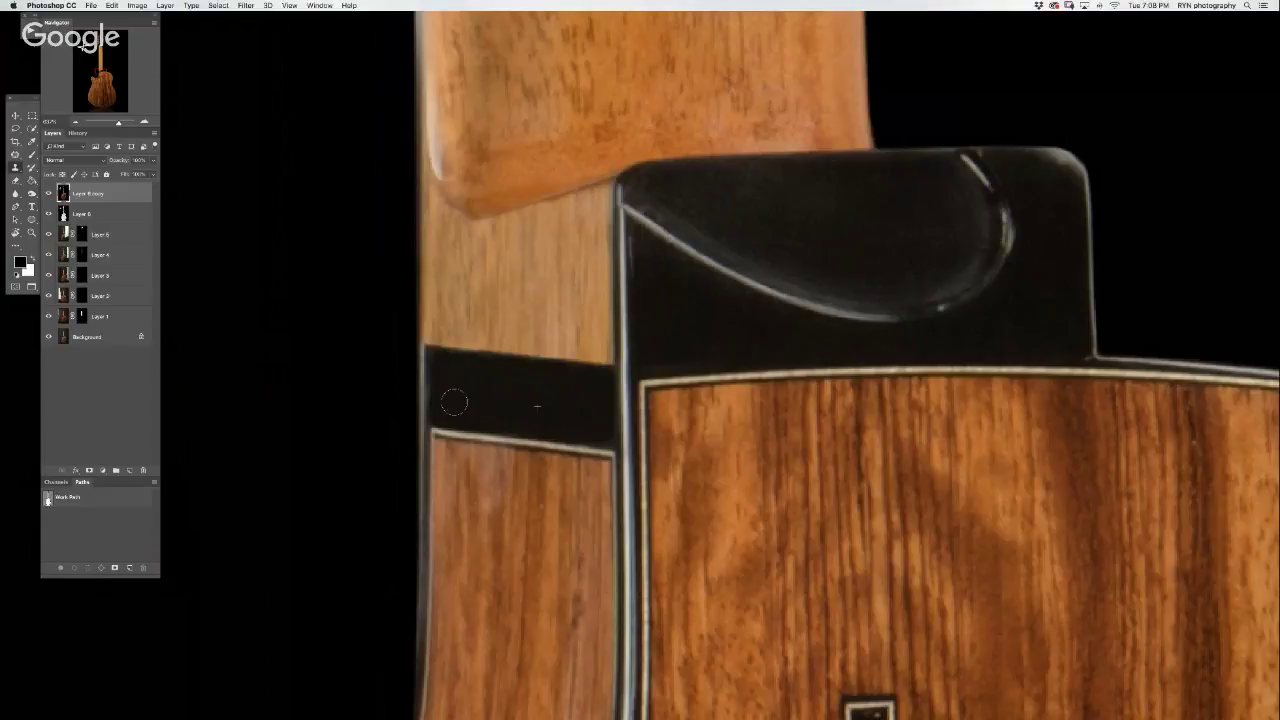
key("bracketleft")
key("bracketleft")
key("bracketleft")
key("bracketright")
key("bracketright")
key("bracketright")
left_click_drag(606, 553, 645, 222)
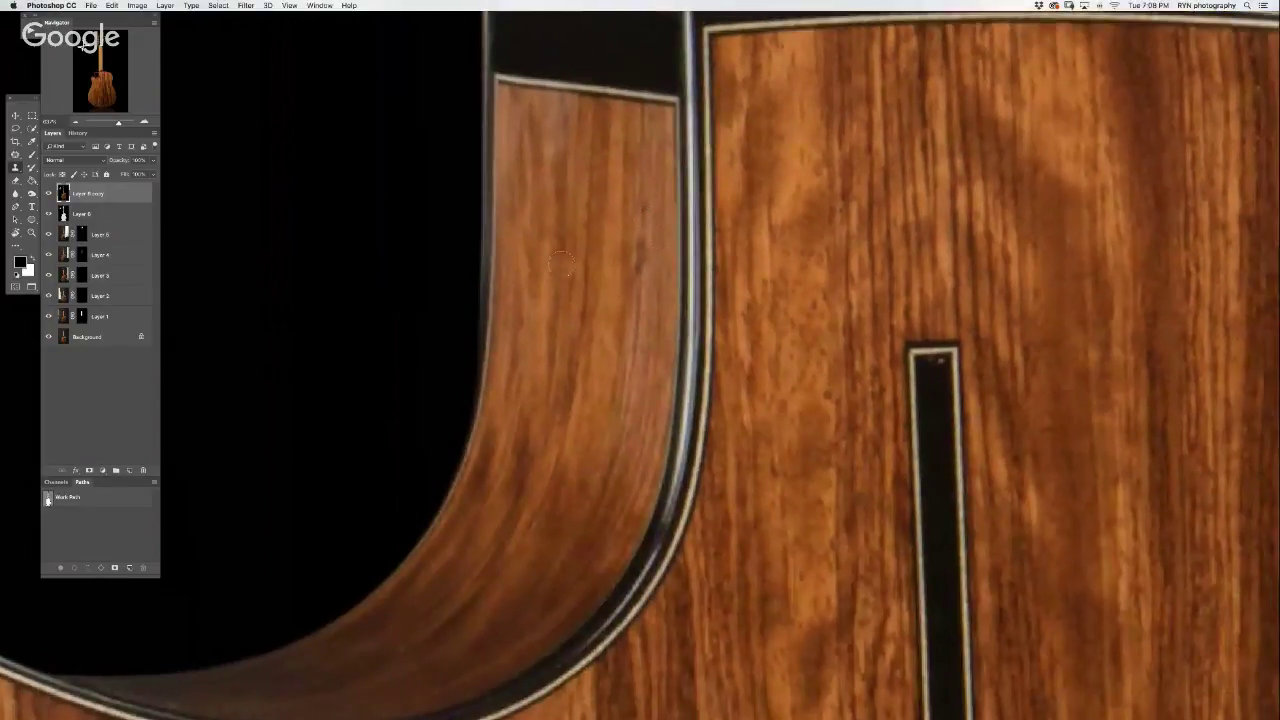
- Heal the specks and blemishes along the cutaway horn's binding
key("j")
left_click_drag(571, 423, 1046, 223)
mouse_move(396, 253)
left_mouse_down()
mouse_move(334, 300)
mouse_move(543, 380)
left_mouse_up()
left_click(551, 357)
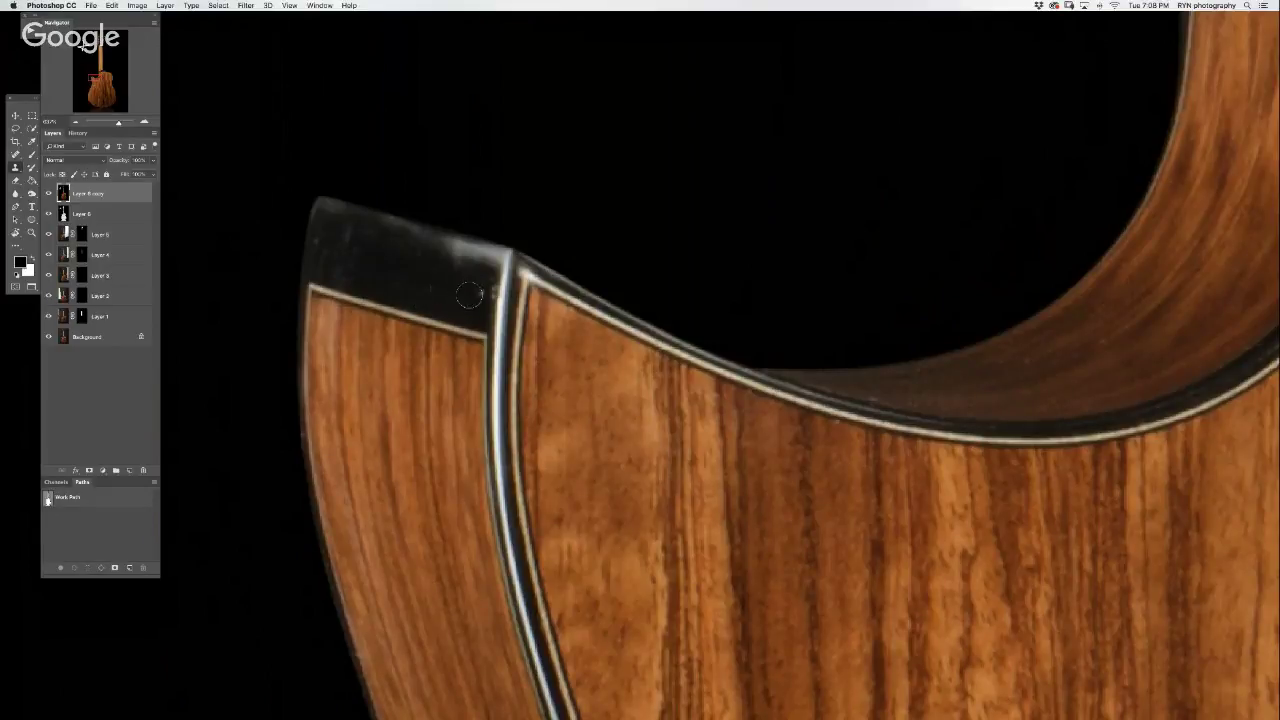
left_click(480, 294)
left_click(485, 265)
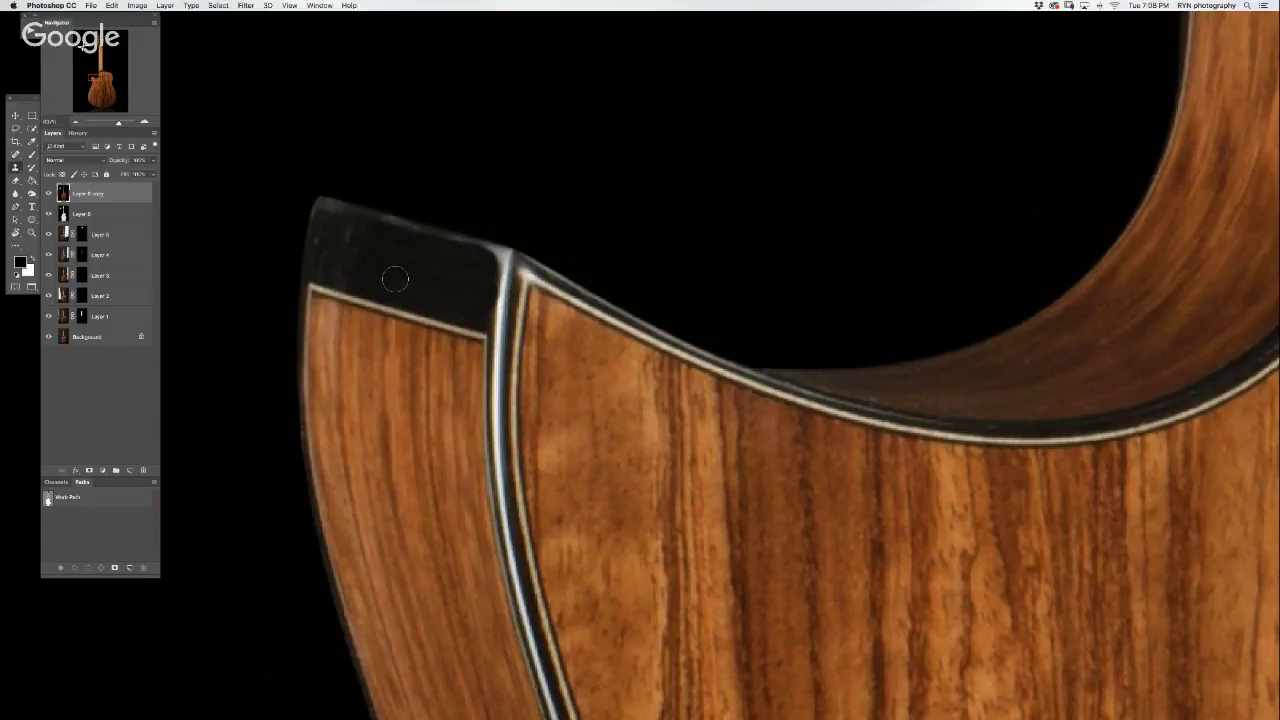
left_click_drag(391, 277, 417, 292)
mouse_move(347, 231)
left_mouse_down()
mouse_move(318, 224)
mouse_move(397, 280)
mouse_move(326, 272)
mouse_move(339, 256)
left_mouse_up()
left_click_drag(464, 265, 465, 258)
left_click_drag(493, 260, 484, 313)
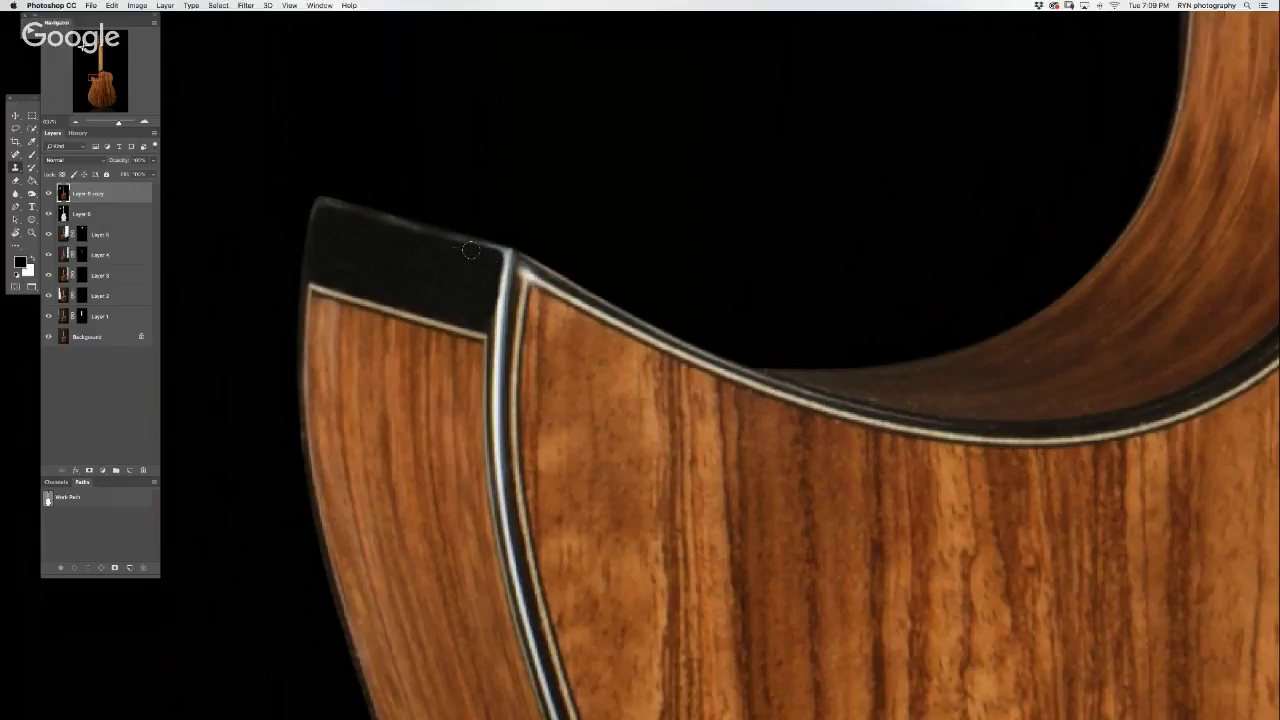
- Pan down the body edge to inspect the binding toward the lower bout
left_click_drag(412, 428, 497, 206)
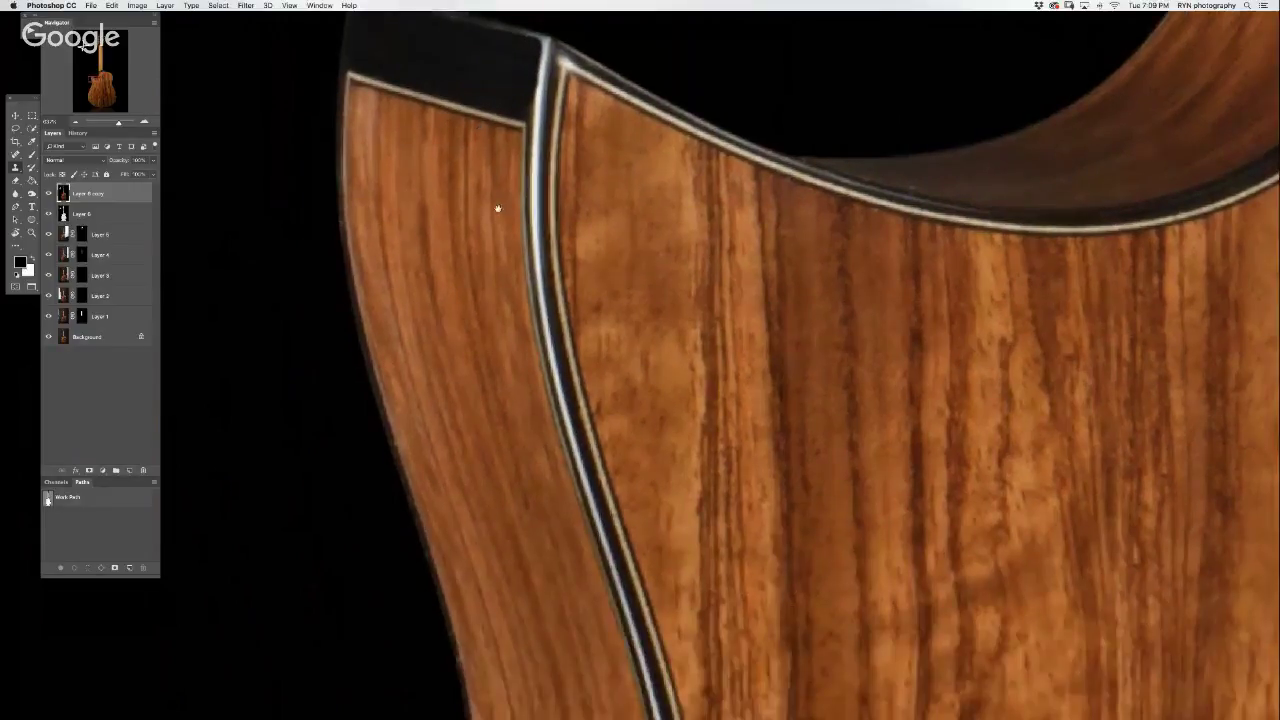
left_click_drag(551, 580, 509, 289)
left_click_drag(518, 228, 522, 182)
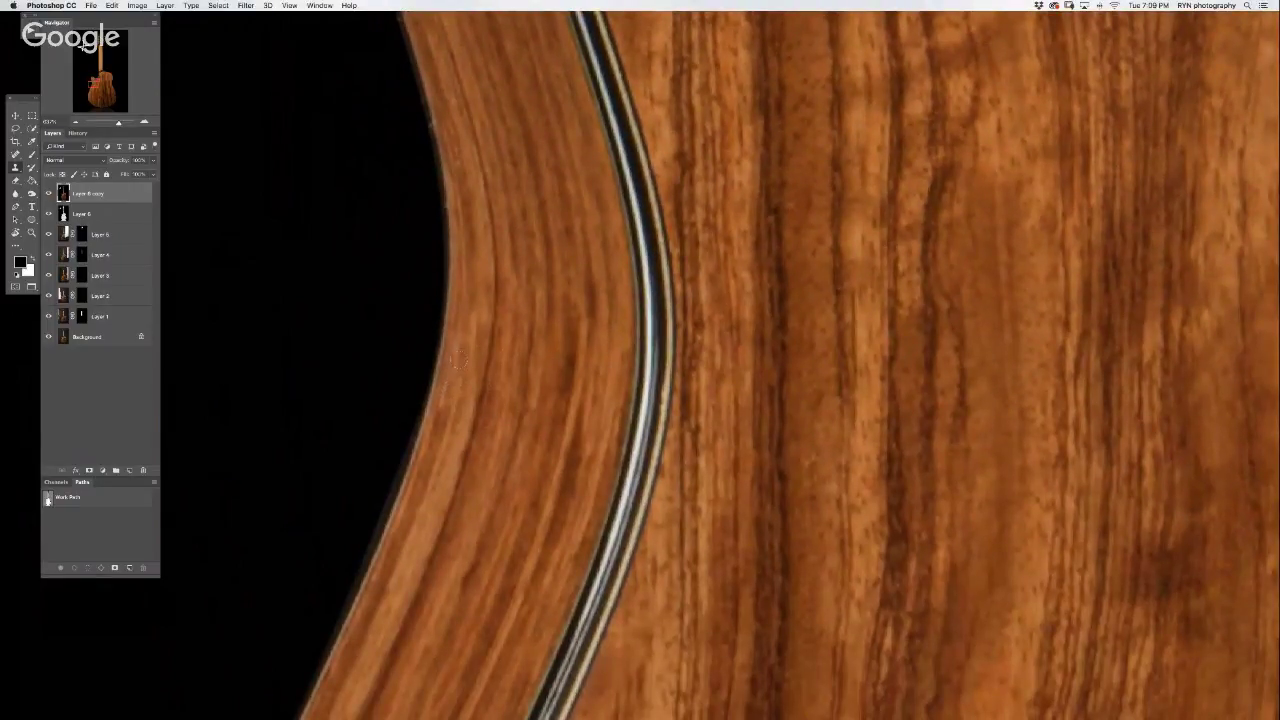
mouse_move(465, 561)
left_mouse_down()
mouse_move(543, 260)
mouse_move(611, 143)
left_mouse_up()
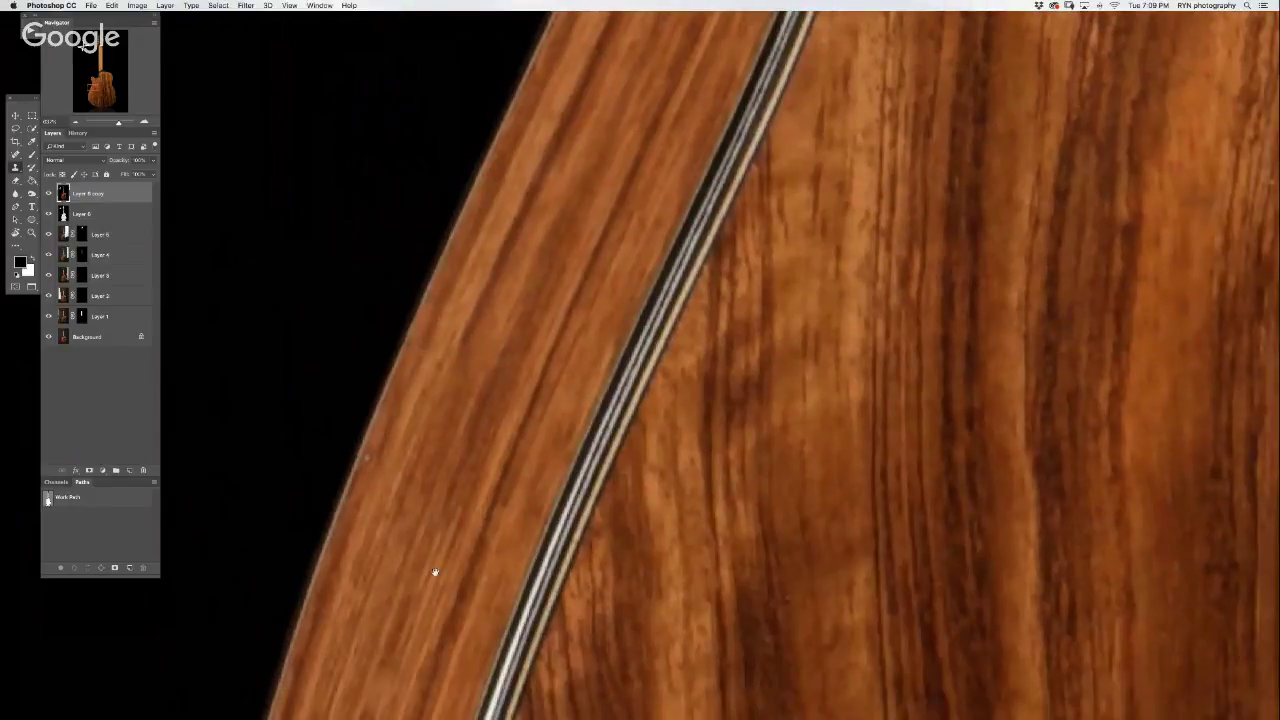
mouse_move(429, 571)
left_mouse_down()
mouse_move(549, 417)
mouse_move(495, 276)
left_mouse_up()
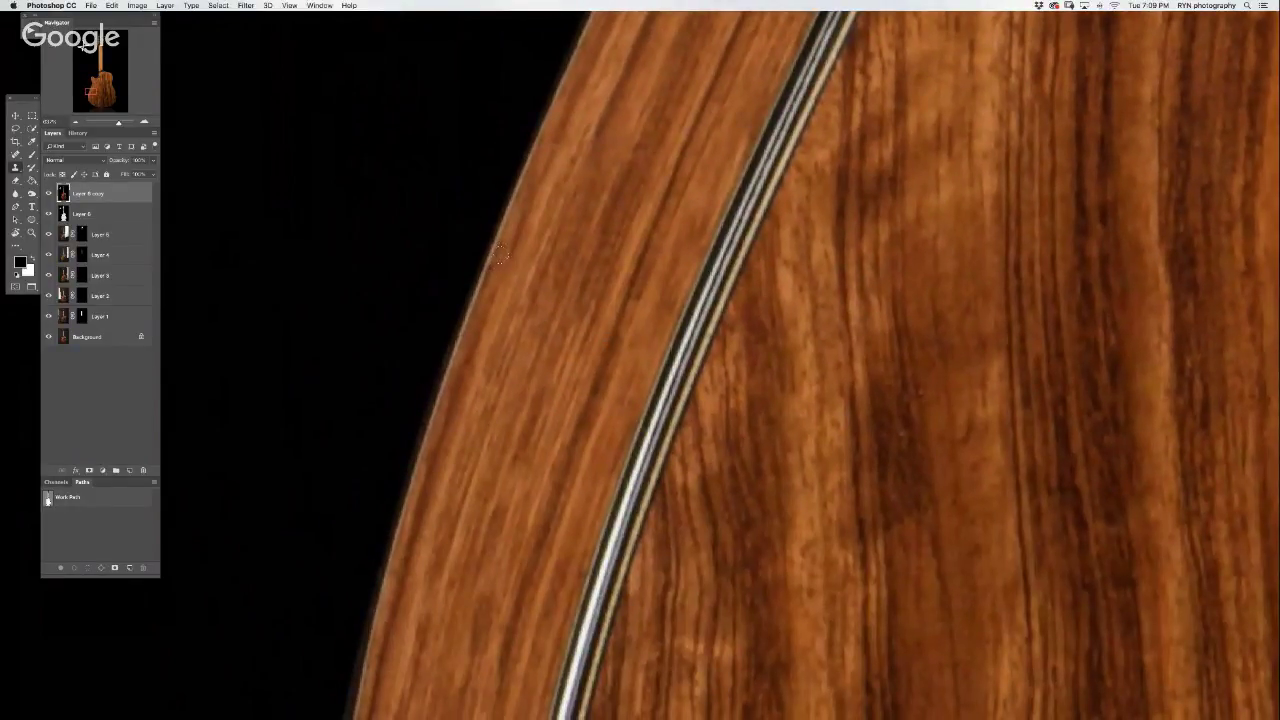
left_click_drag(494, 517, 566, 189)
left_click_drag(603, 614, 500, 280)
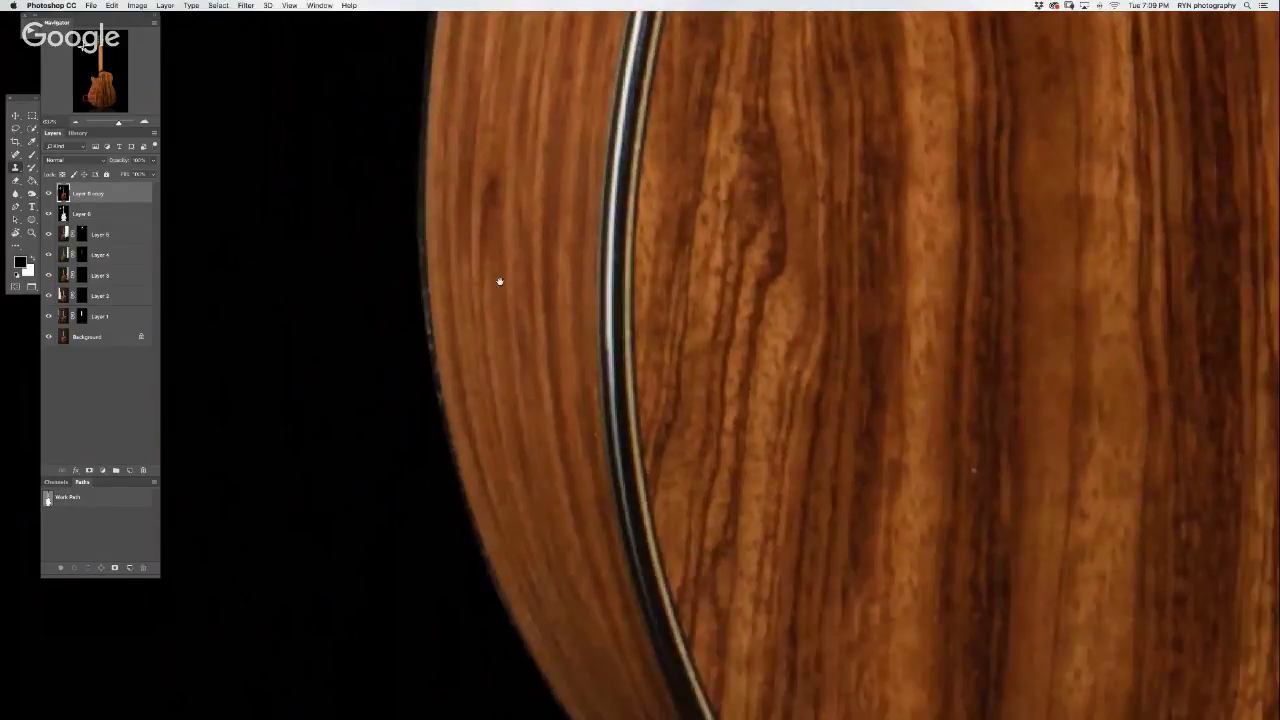
mouse_move(536, 339)
left_mouse_down()
mouse_move(669, 554)
mouse_move(527, 358)
left_mouse_up()
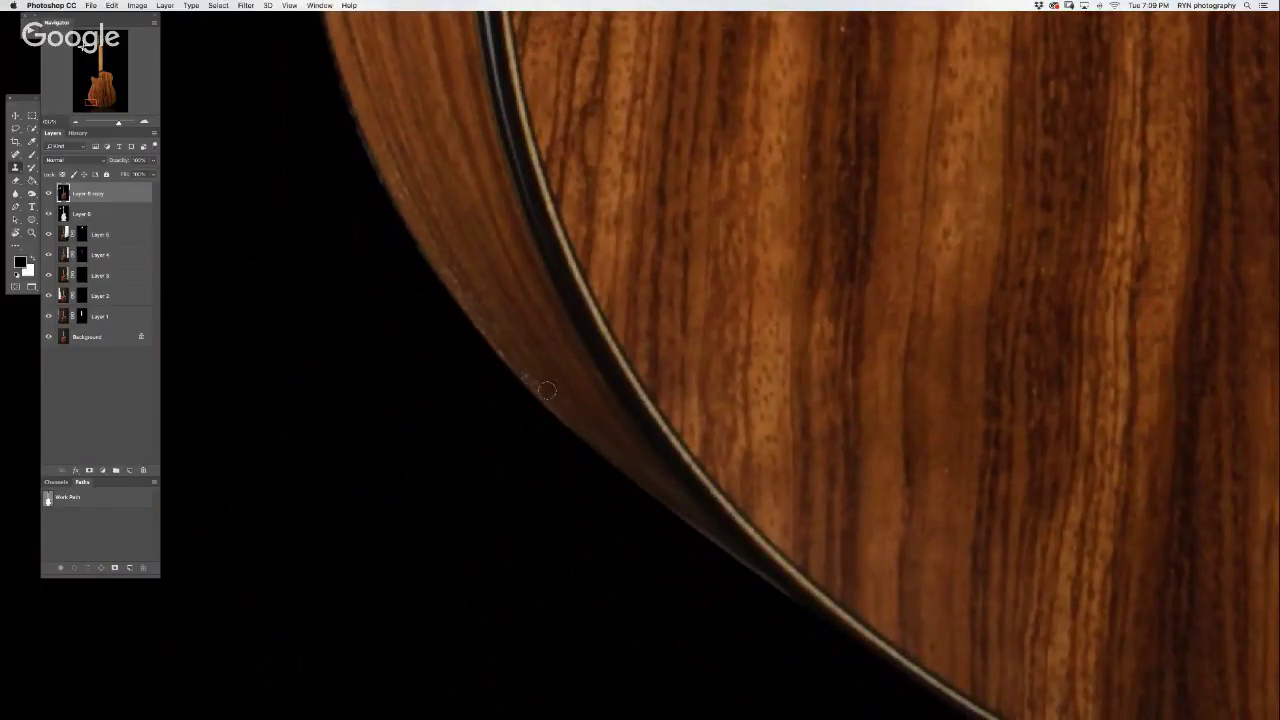
left_click_drag(588, 419, 434, 271)
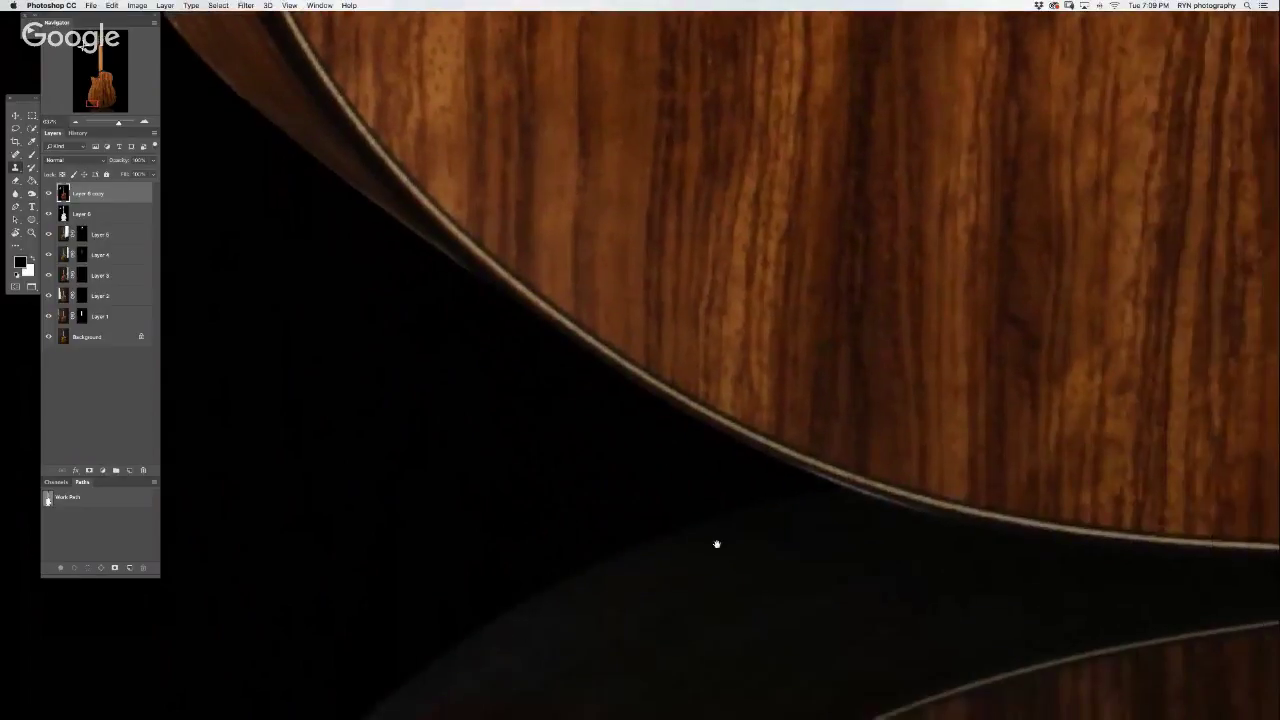
left_click_drag(714, 540, 741, 331)
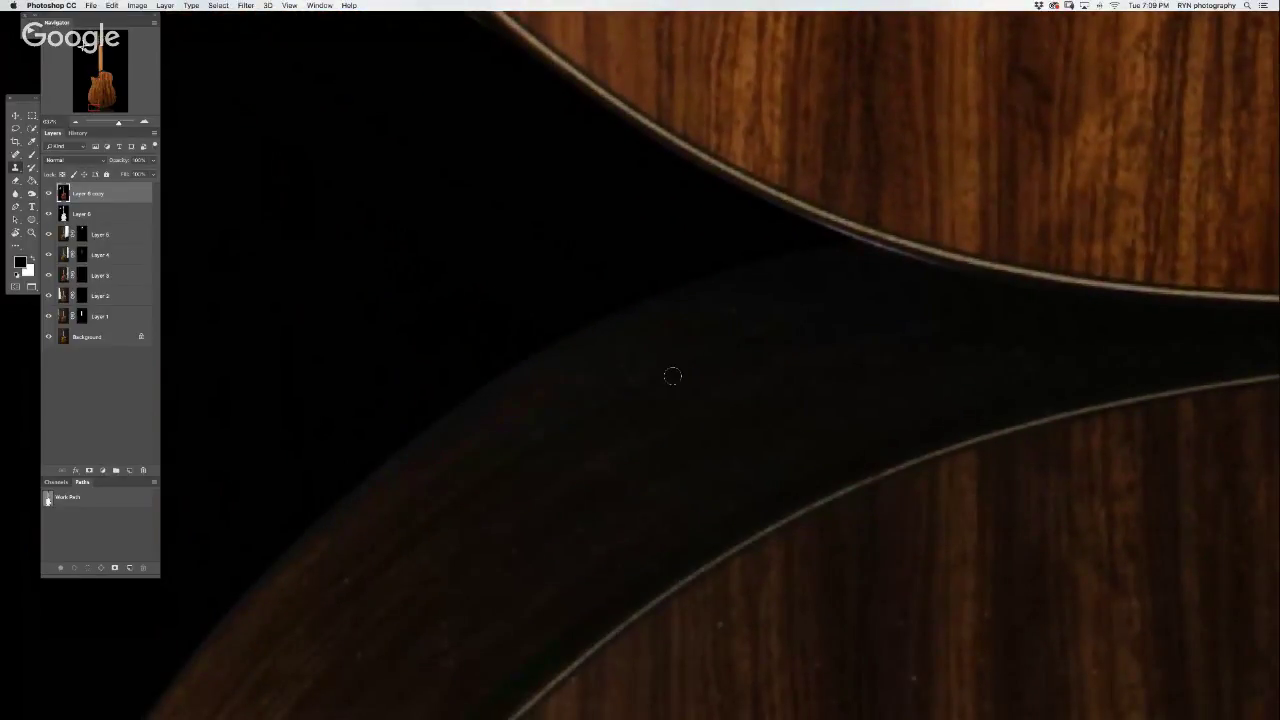
- Heal a mark on the guitar's binding with the Spot Healing Brush
key("j")
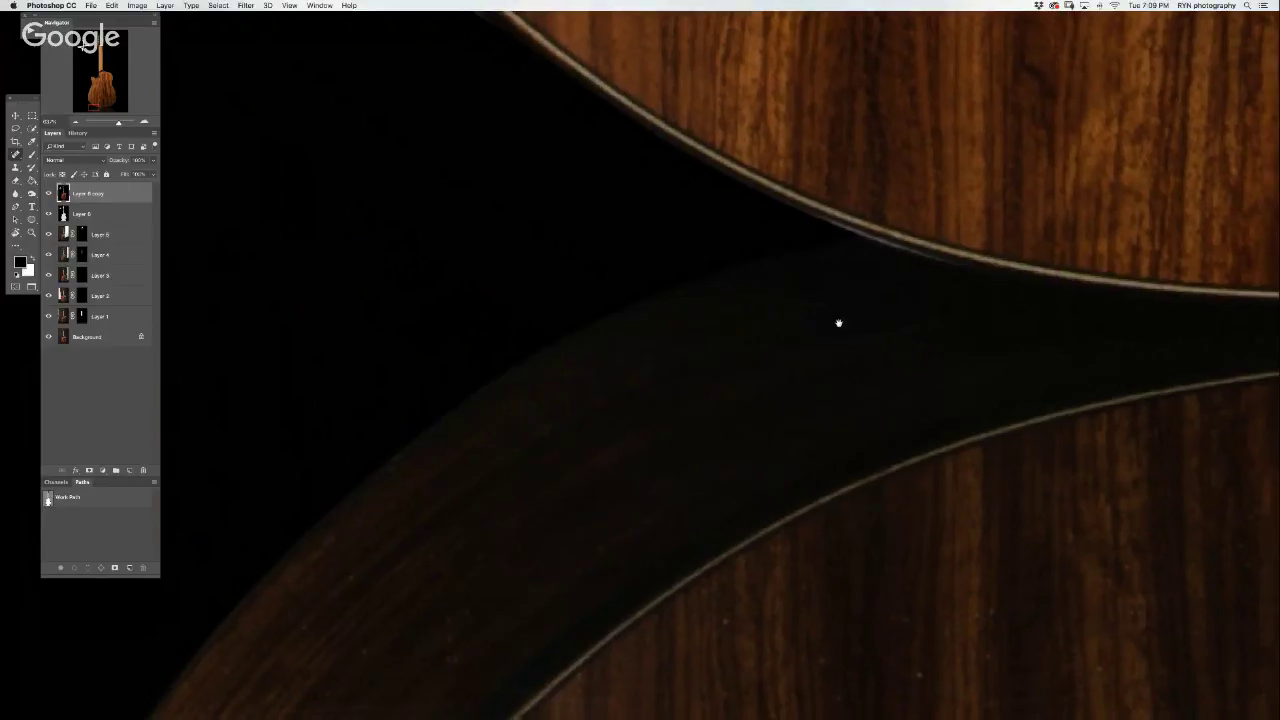
scroll(837, 323, "down", 3)
left_click_drag(717, 447, 719, 495)
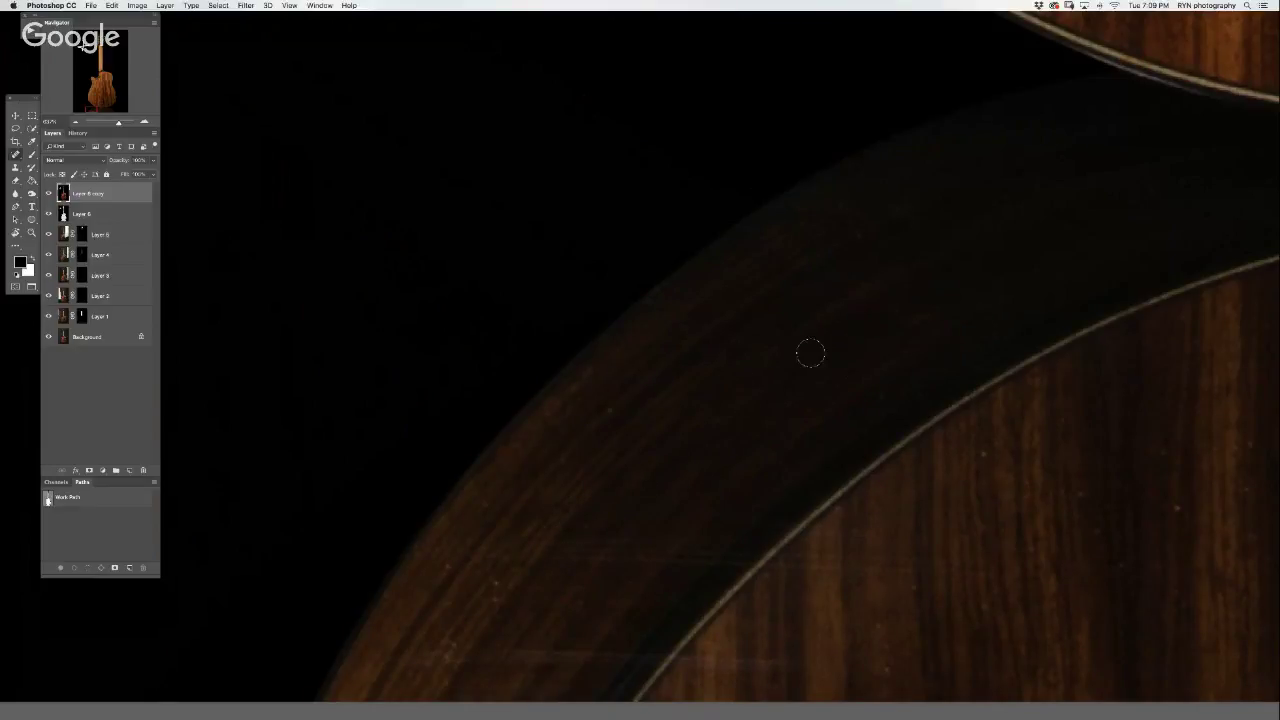
left_click_drag(767, 406, 691, 317)
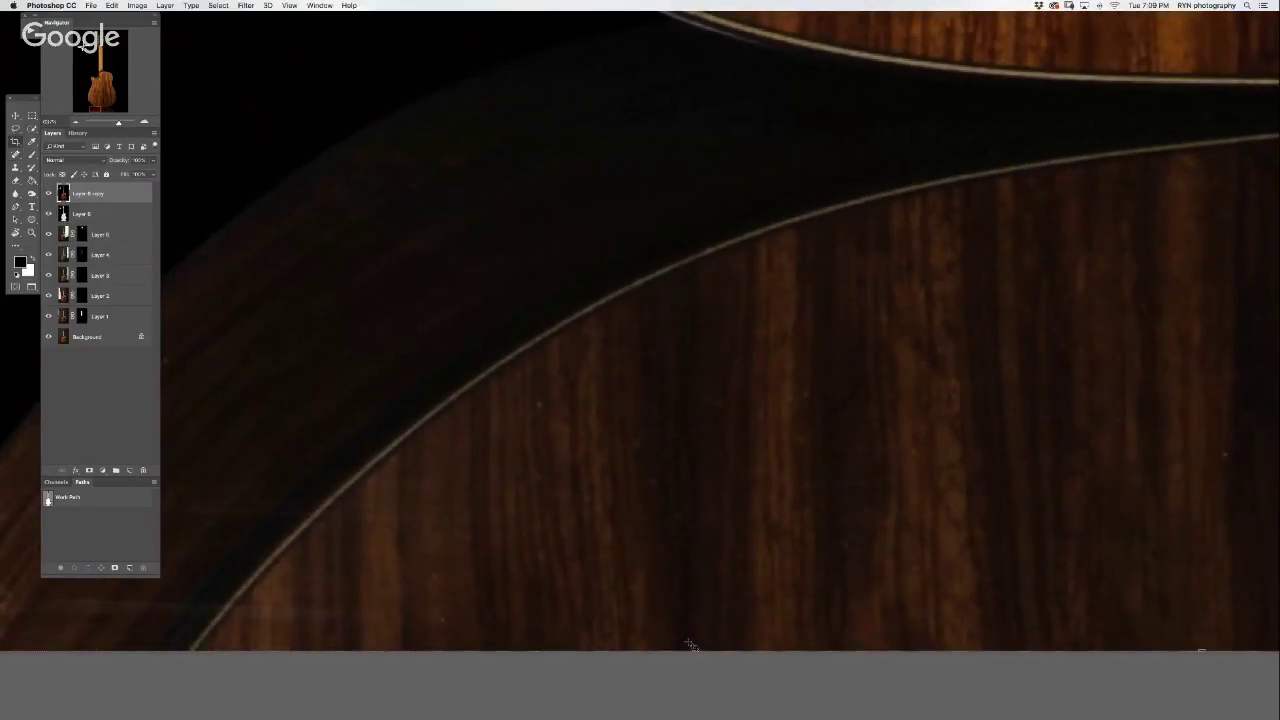
- Start a crop that trims the image in from the bottom edge
key("c")
left_click_drag(725, 653, 723, 548)
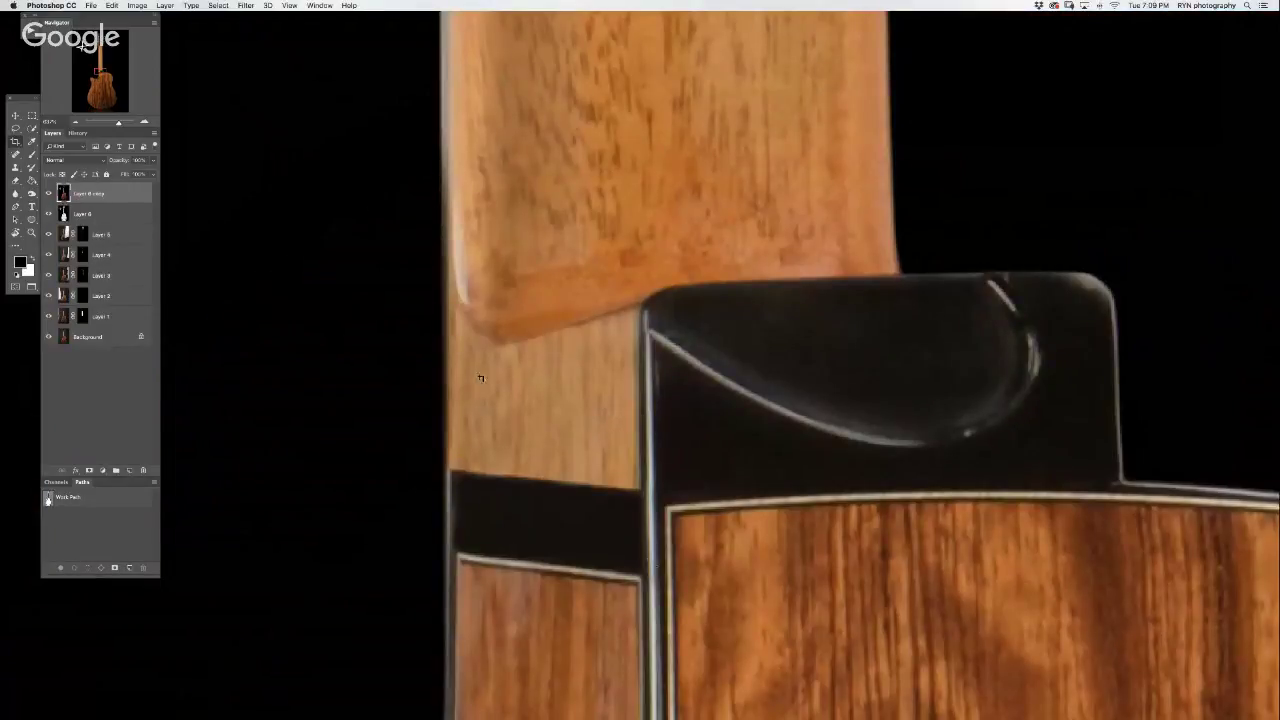
scroll(420, 400, "down", 5)
scroll(519, 557, "down", 5)
scroll(568, 567, "down", 3)
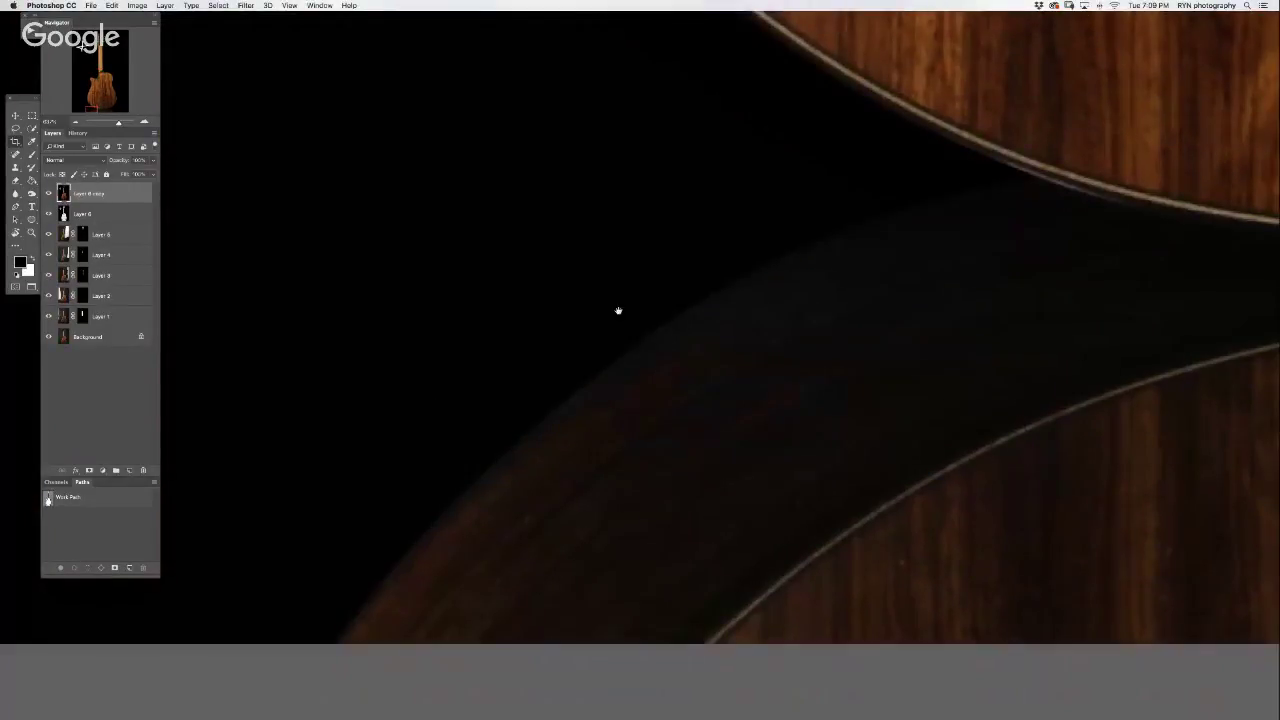
scroll(617, 309, "down", 3)
- Heal the wood-grain specks on the lower body and near the waist
key("j")
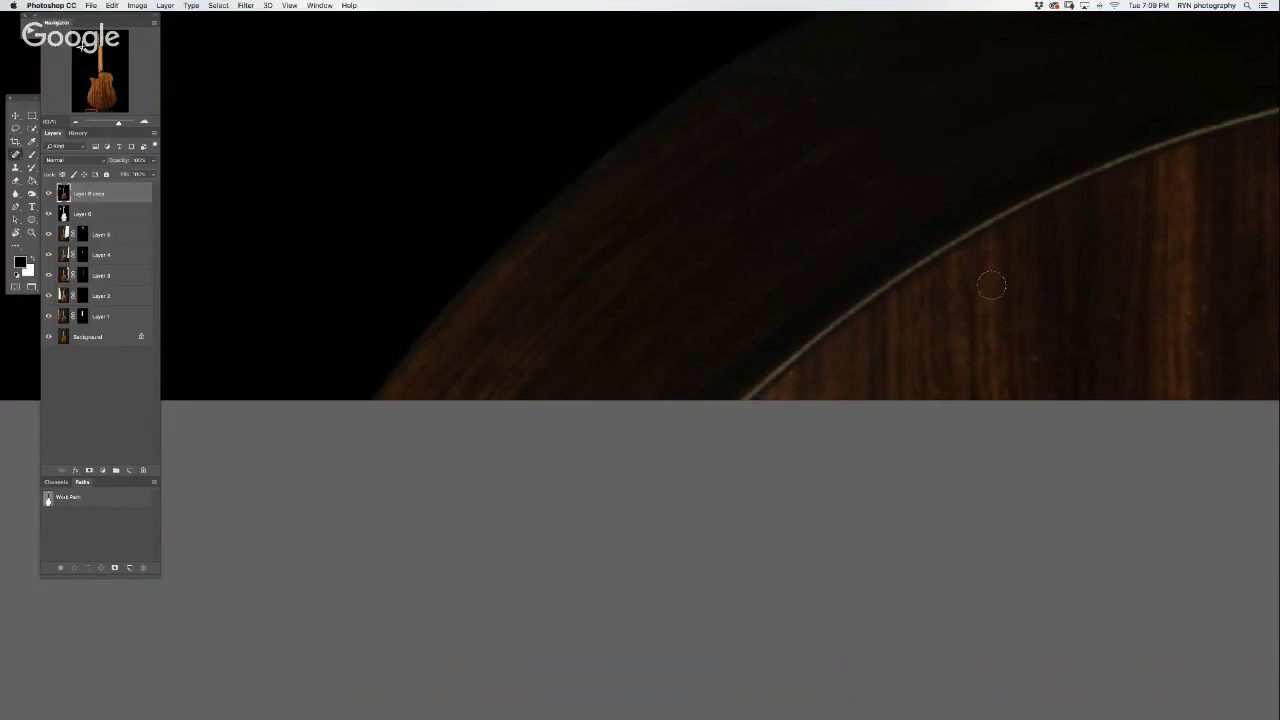
left_click(1040, 362)
left_click(1105, 318)
left_click(1200, 313)
left_click_drag(1254, 326, 574, 477)
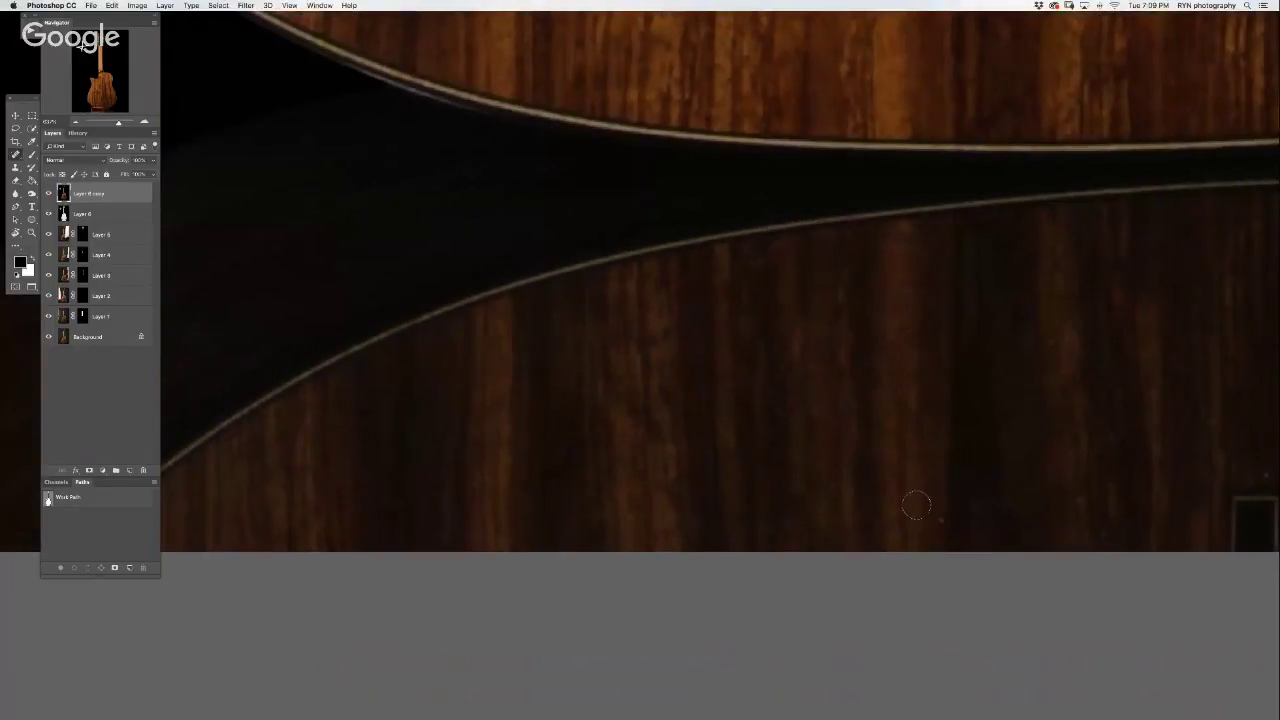
left_click(836, 474)
left_click(1106, 442)
- Heal the remaining specks on the lower bout, wood grain and edge gap
left_click_drag(1149, 475, 460, 483)
left_click(455, 422)
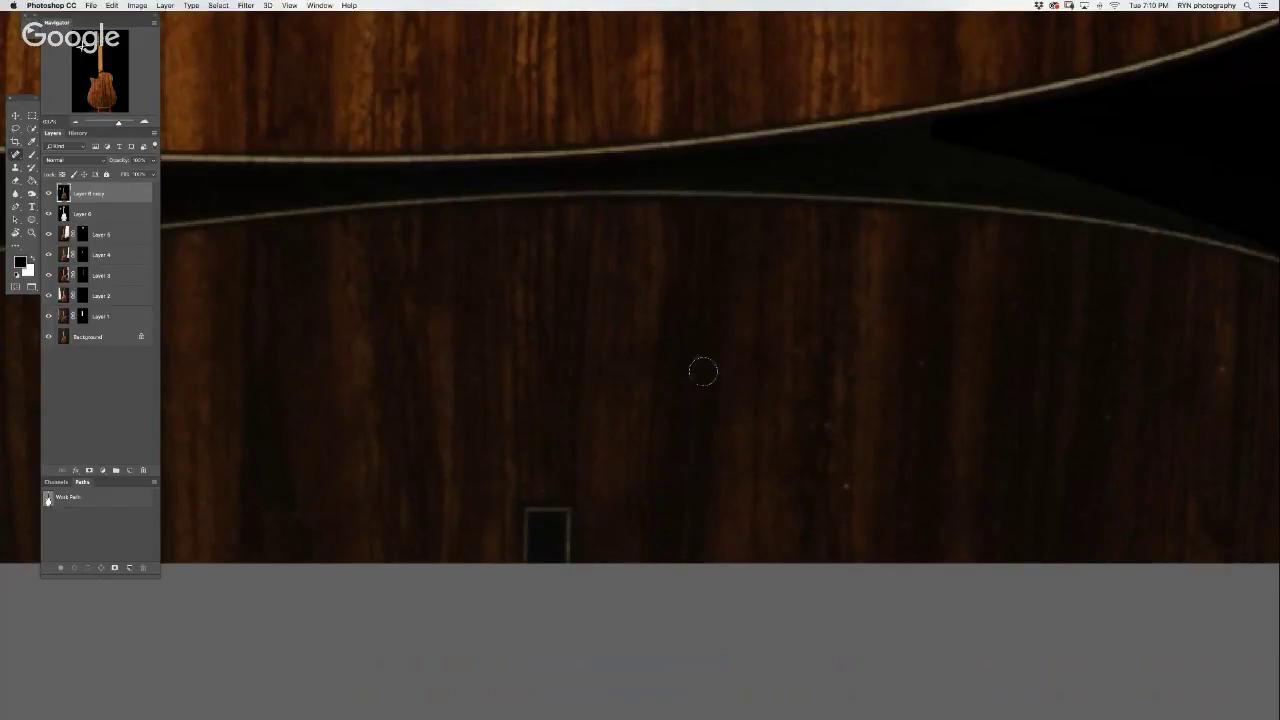
left_click(709, 350)
left_click(682, 386)
left_click(848, 485)
left_click(922, 363)
left_click(968, 387)
left_click_drag(1018, 433, 580, 386)
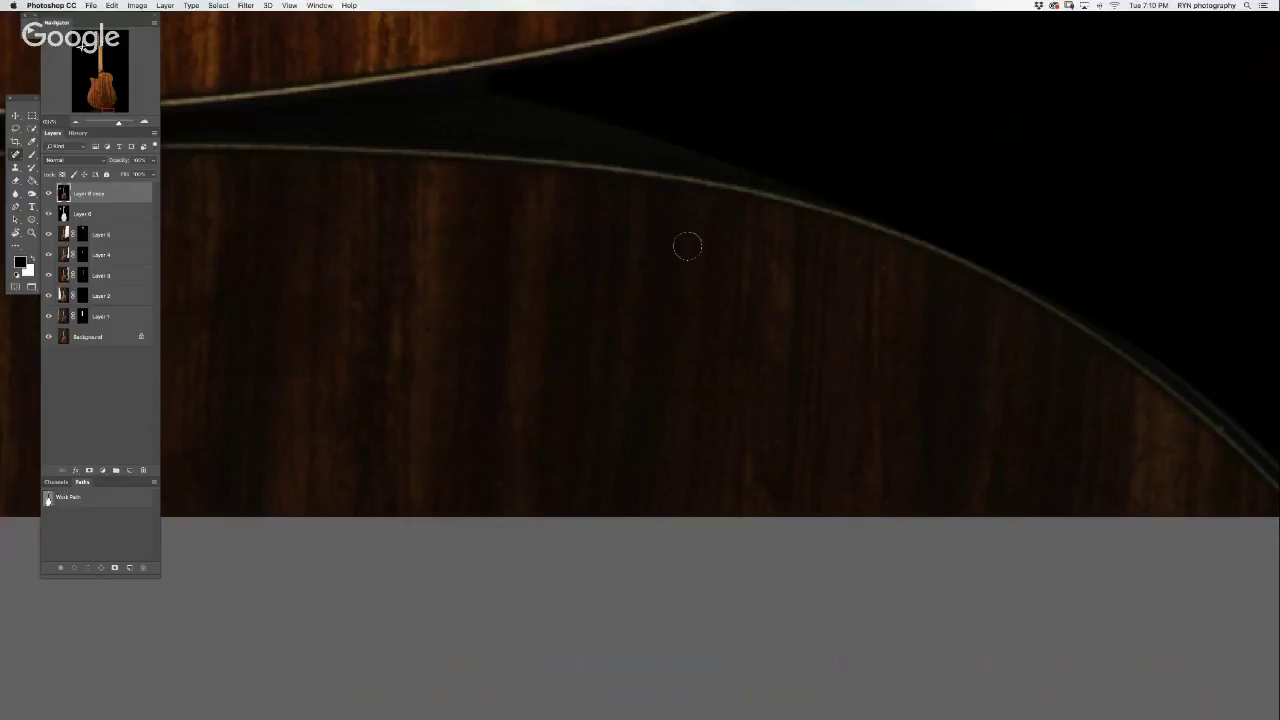
left_click_drag(688, 303, 754, 546)
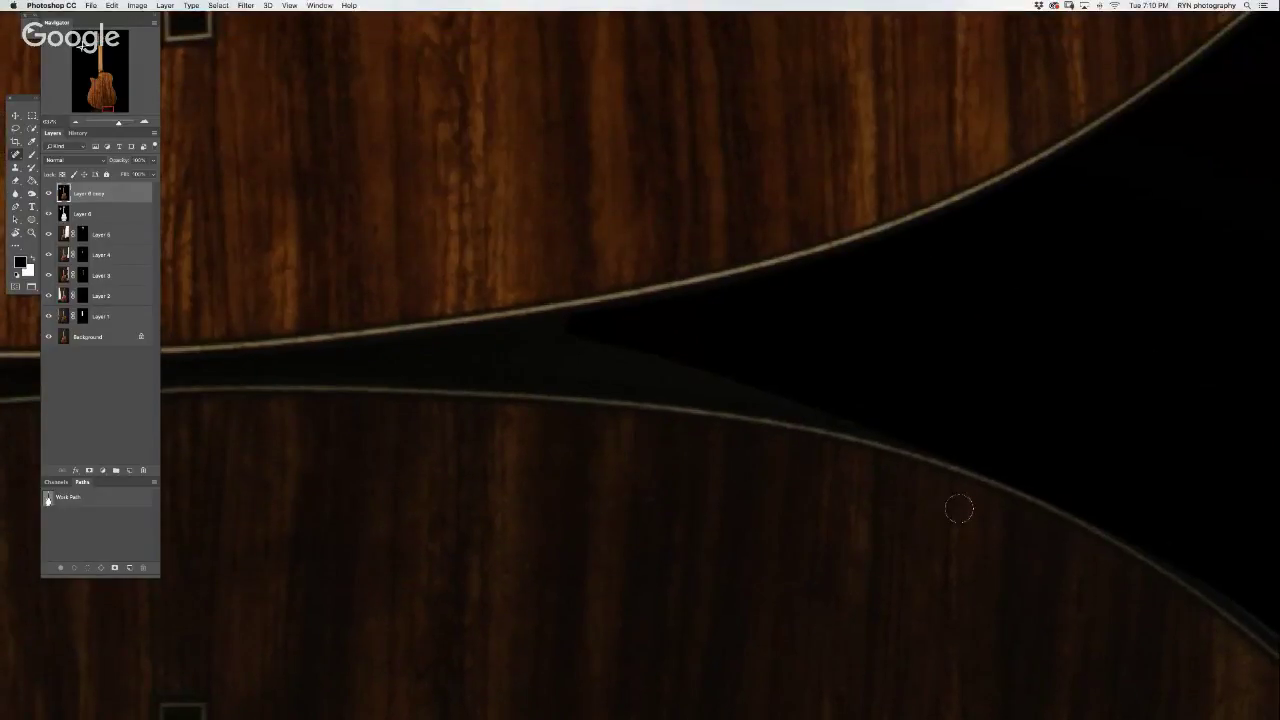
scroll(703, 380, "down", 3)
- Switch to a plain brush and enlarge it to about 40 px
scroll(703, 403, "down", 2)
scroll(697, 430, "down", 1)
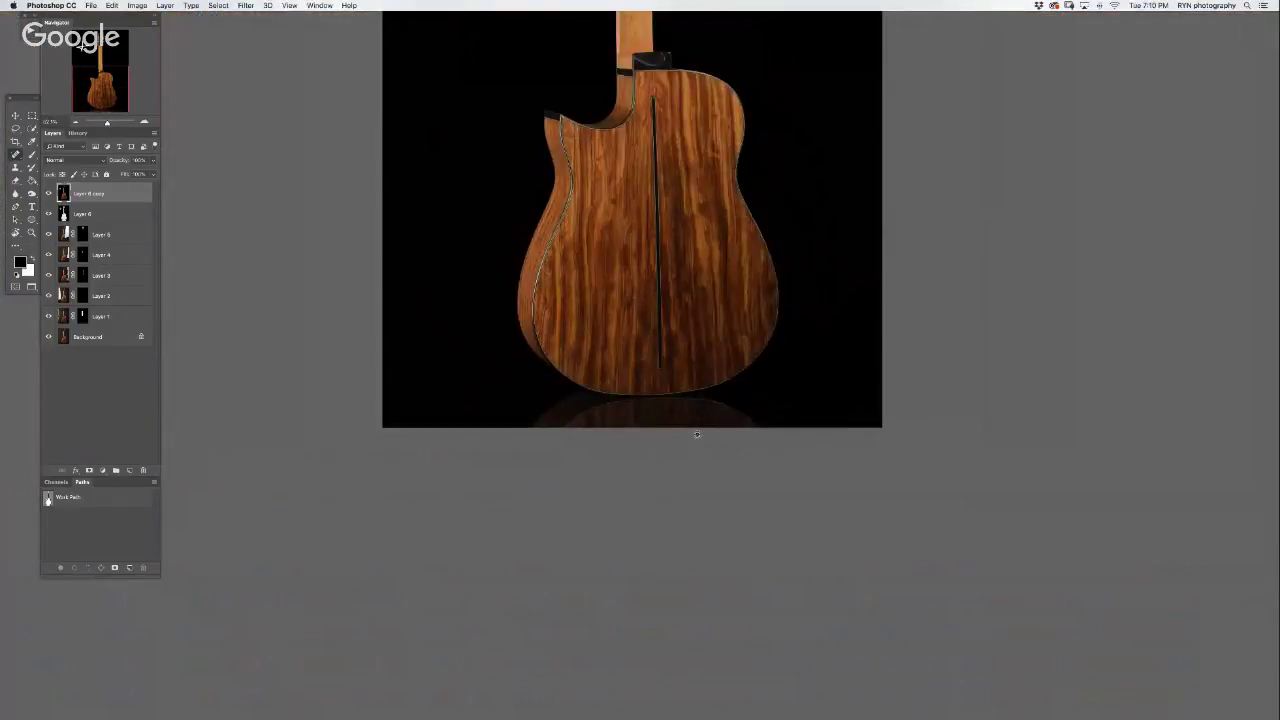
scroll(690, 438, "down", 1)
scroll(639, 508, "up", 2)
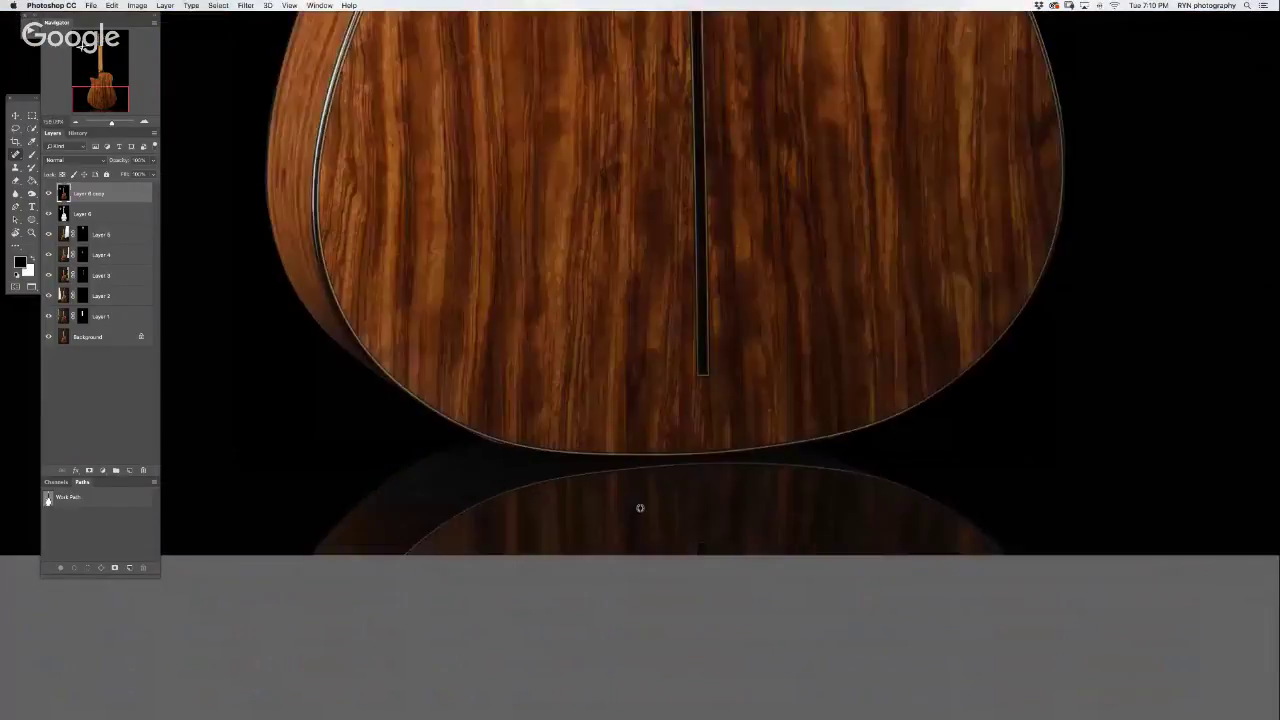
scroll(650, 490, "up", 1)
left_click_drag(676, 492, 683, 476)
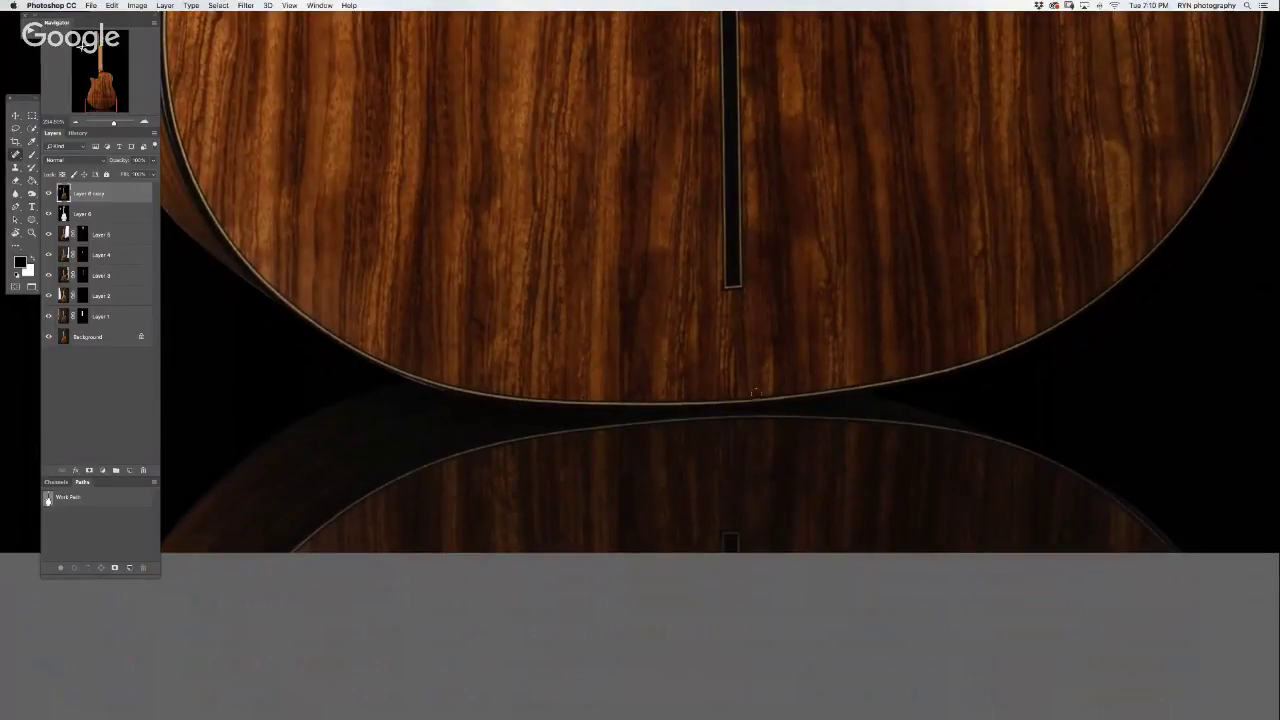
key("j")
left_click_drag(935, 391, 960, 392)
mouse_move(1060, 394)
left_mouse_down()
mouse_move(1075, 385)
mouse_move(891, 408)
left_mouse_up()
- Zoom out to the whole guitar and paint the white cross and smudge black
left_click(75, 122)
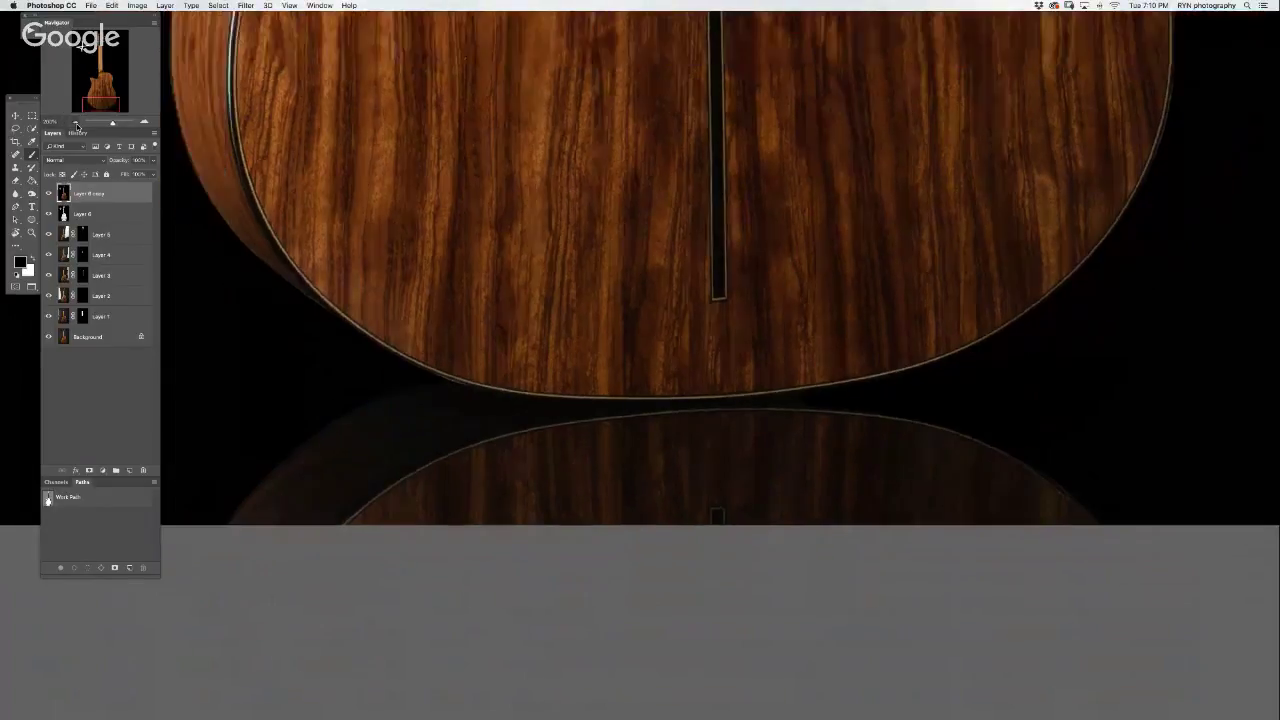
left_click(75, 122)
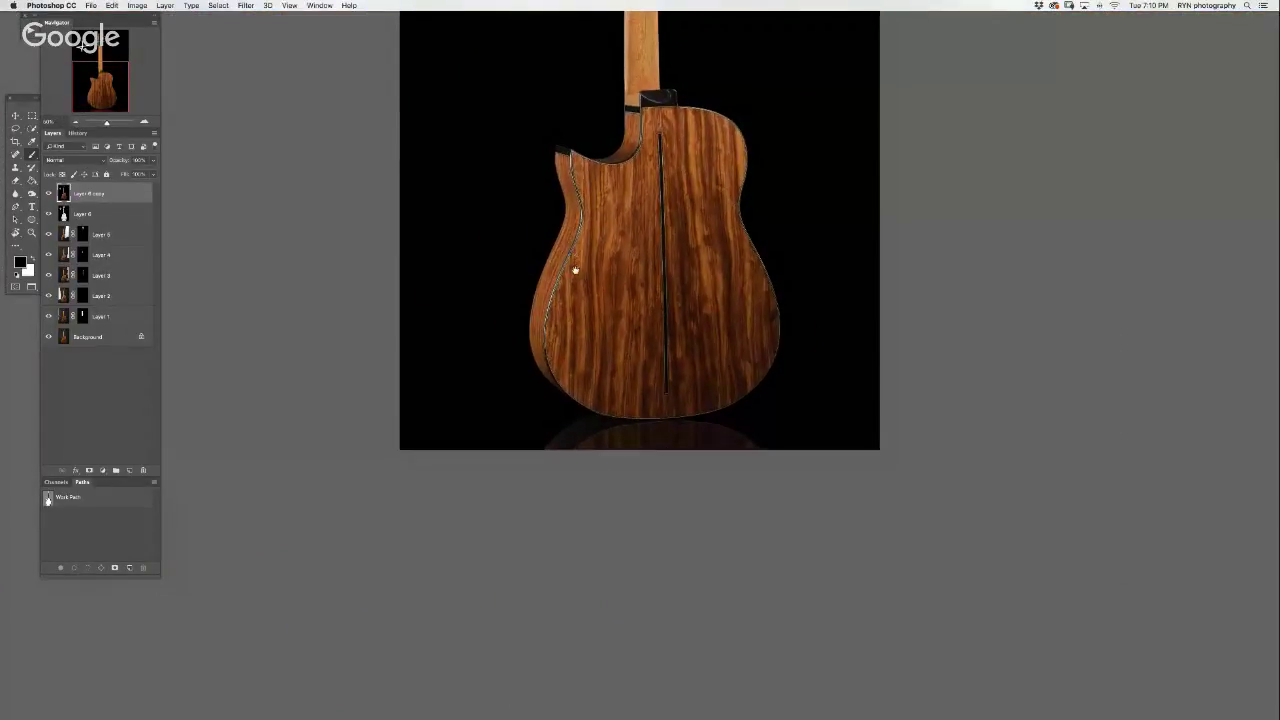
scroll(574, 271, "up", 3)
scroll(563, 449, "up", 2)
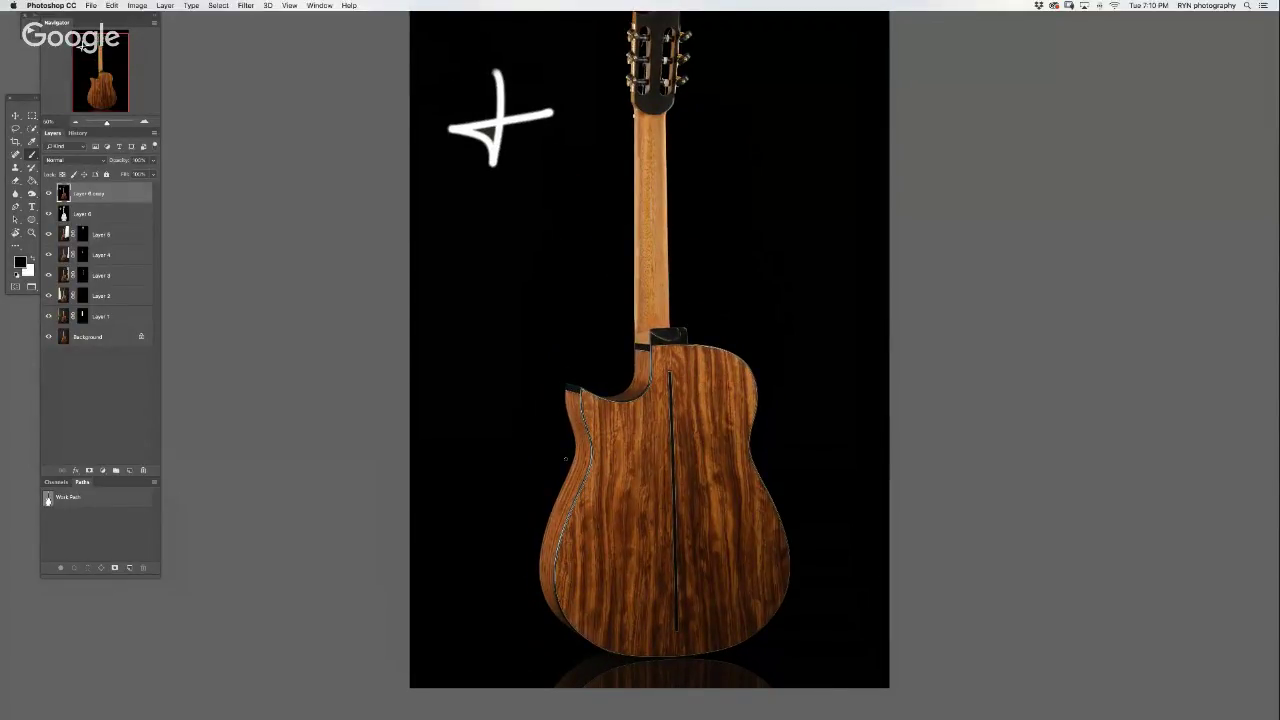
mouse_move(526, 132)
left_mouse_down()
mouse_move(551, 110)
mouse_move(449, 134)
left_mouse_up()
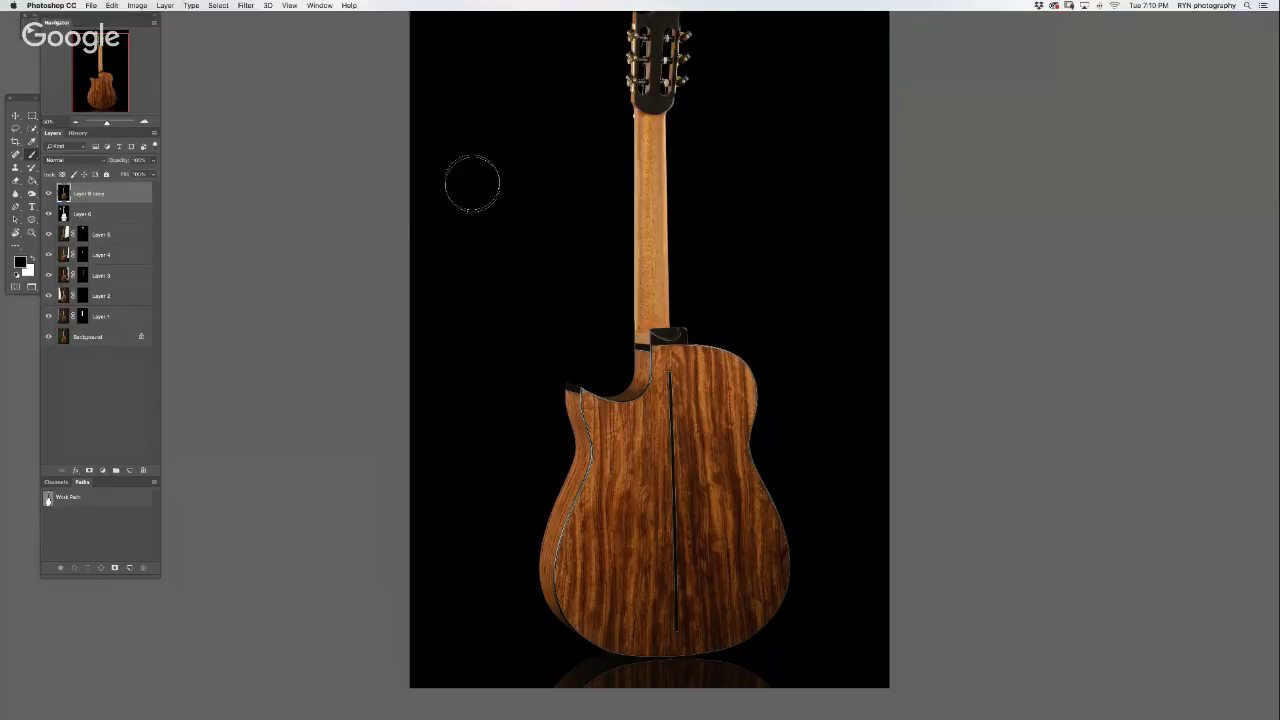
left_click_drag(537, 211, 517, 219)
- Pull the crop's left and right edges in to the guitar, adjust rotation, and commit
key("c")
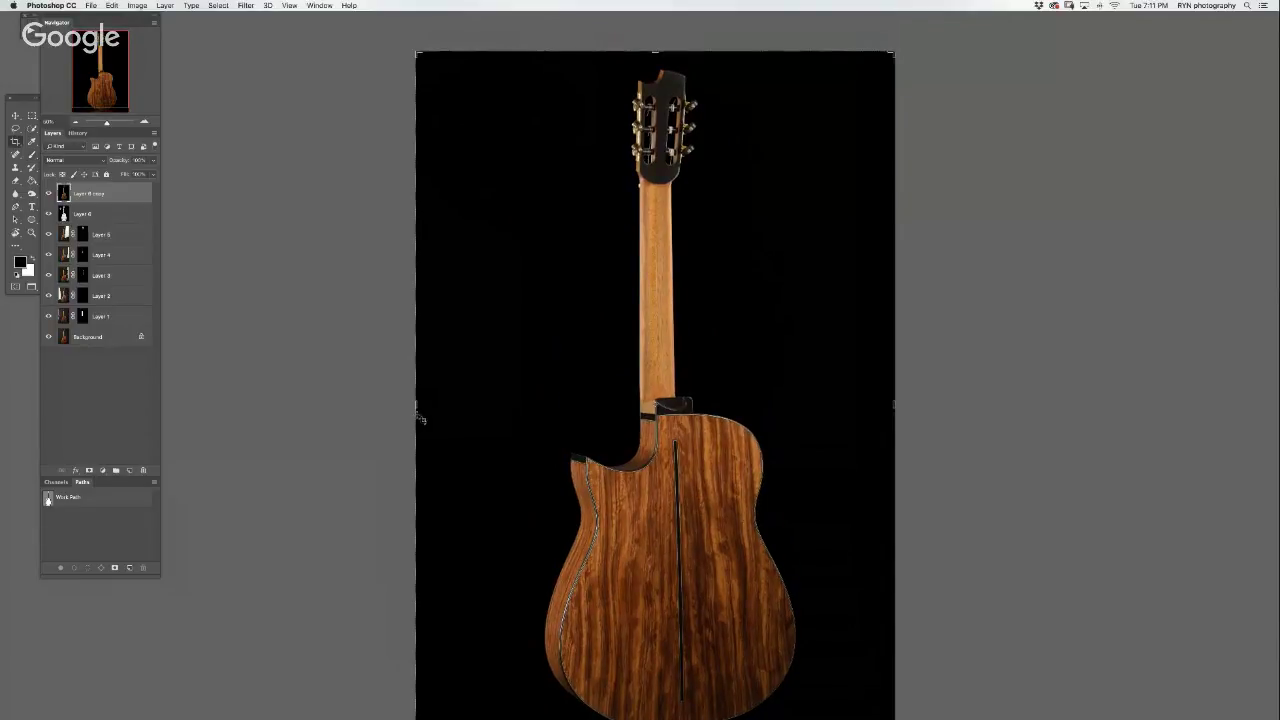
left_click_drag(420, 418, 522, 416)
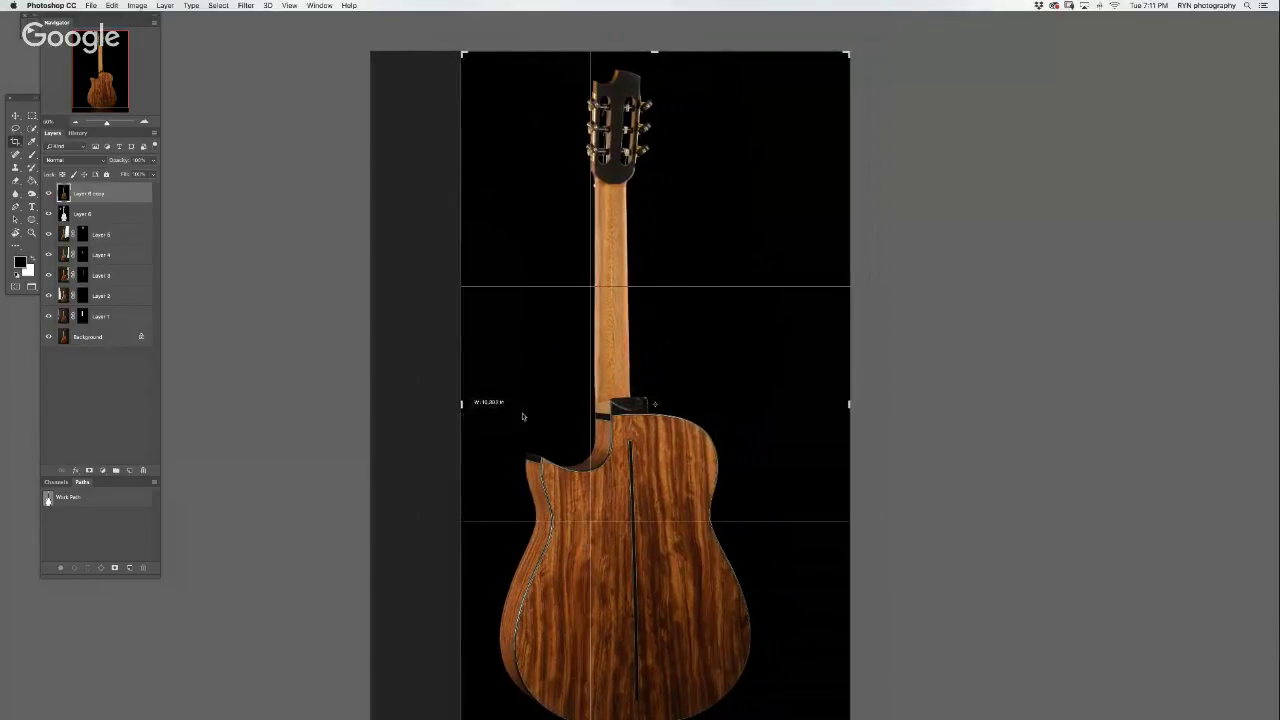
left_click_drag(849, 404, 826, 402)
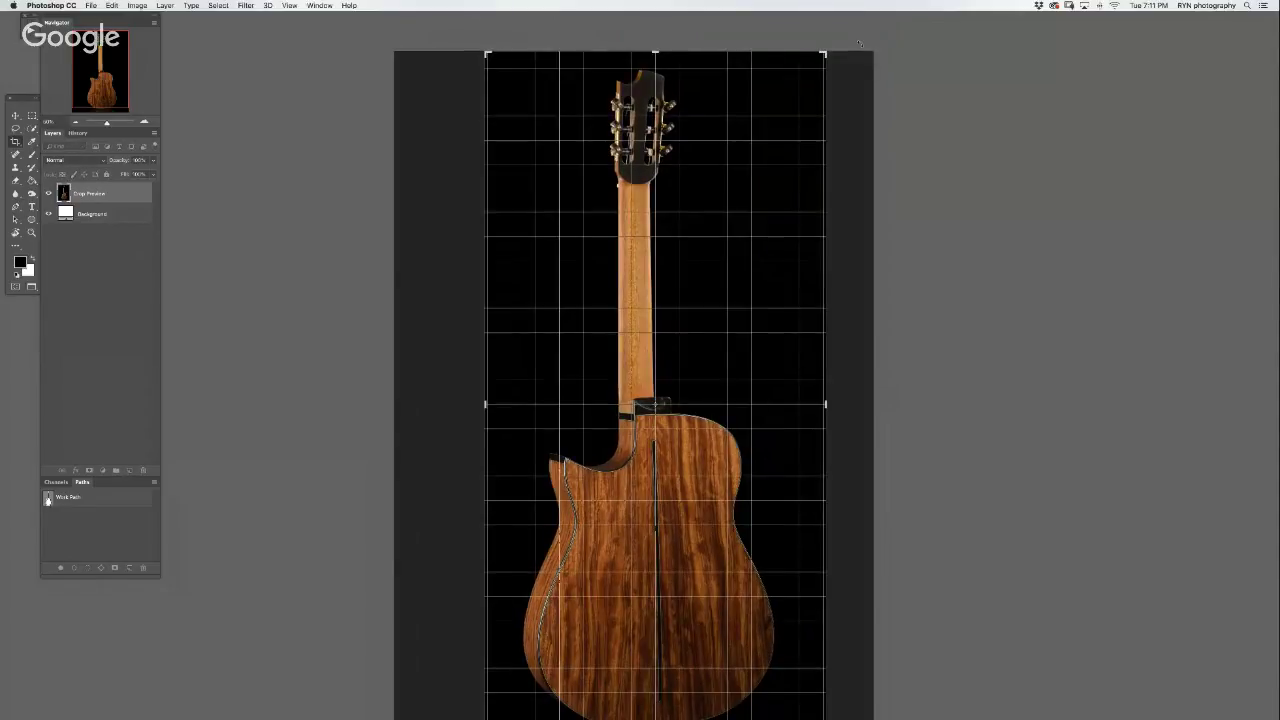
left_click_drag(858, 43, 860, 42)
left_click_drag(860, 42, 864, 46)
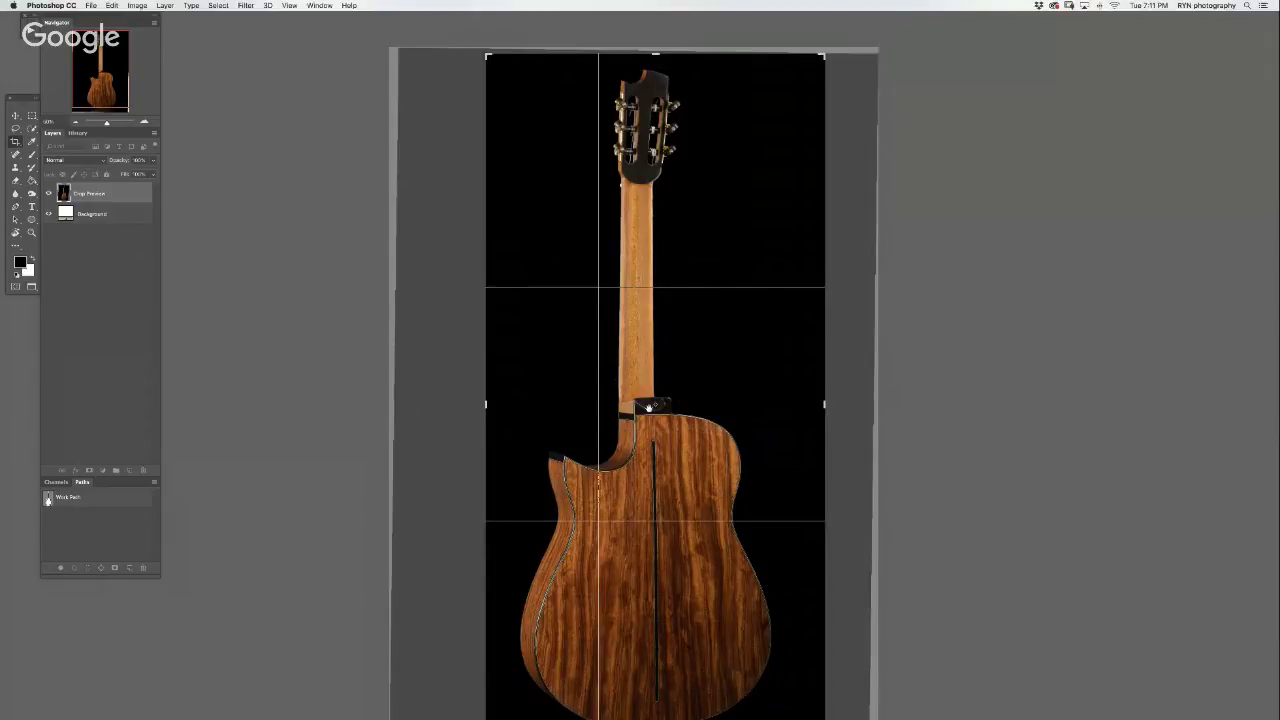
scroll(560, 500, "down", 5)
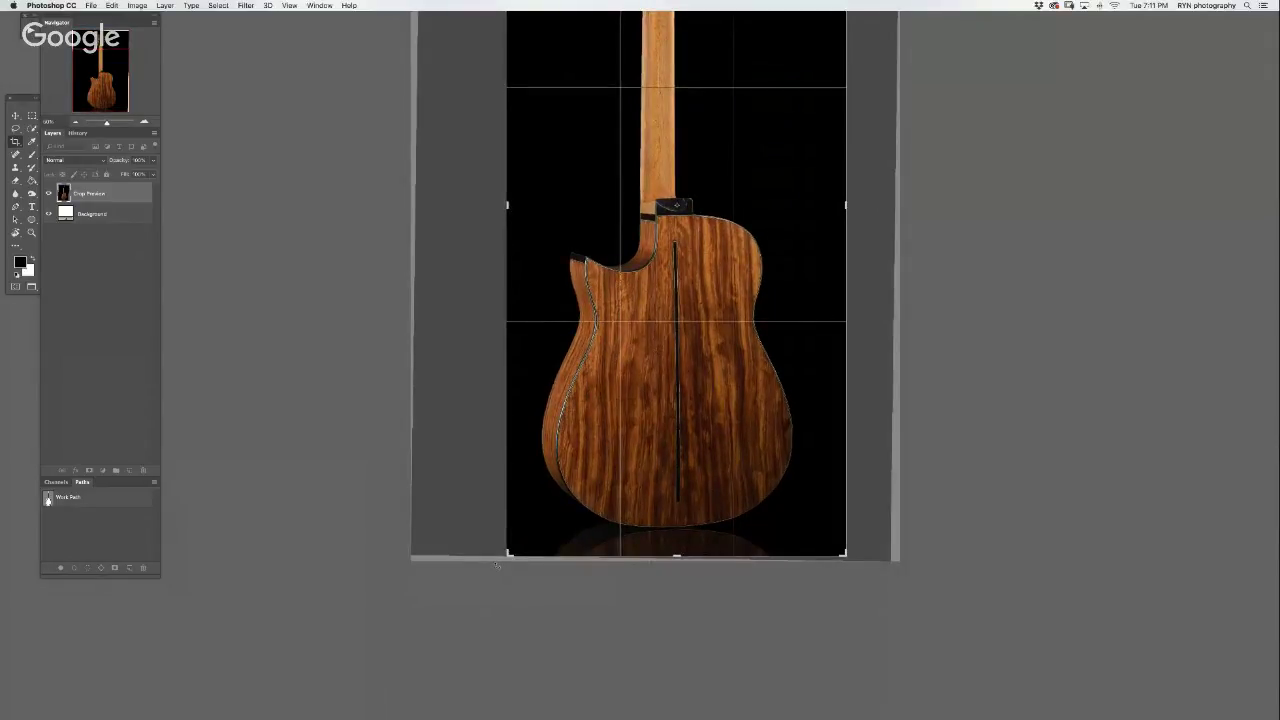
left_click_drag(496, 565, 489, 591)
key("Return")
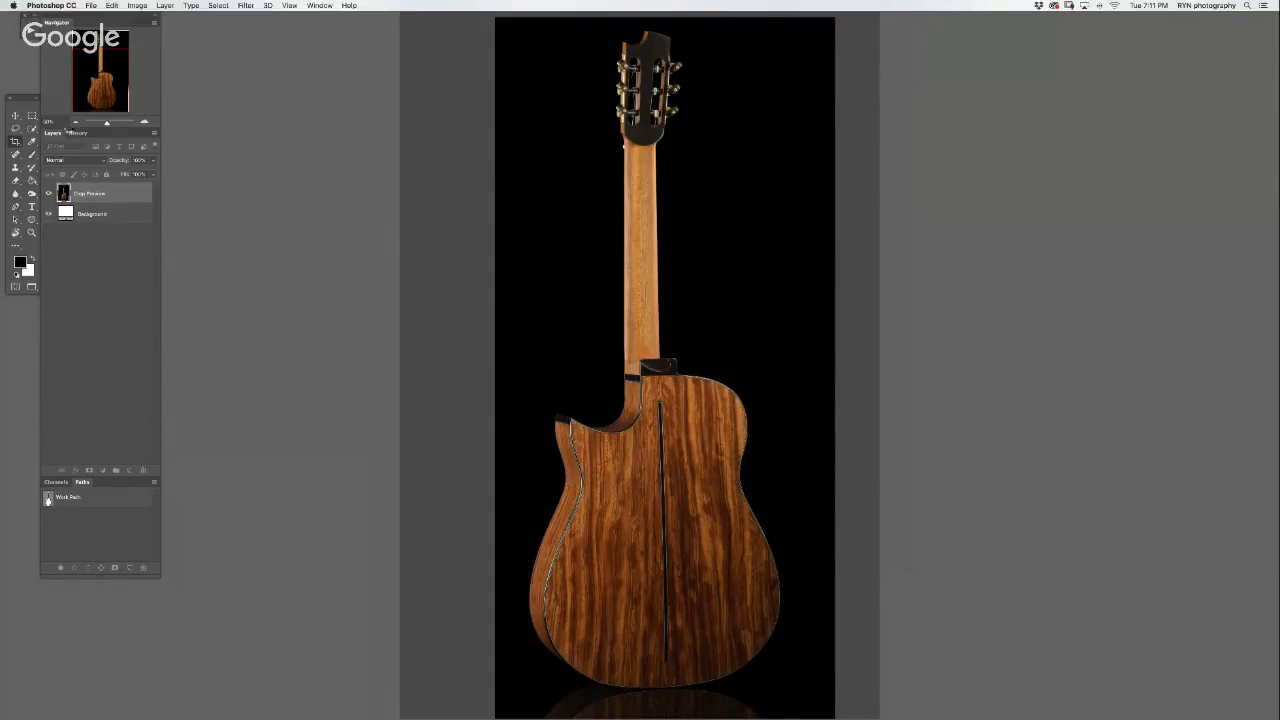
left_click(75, 122)
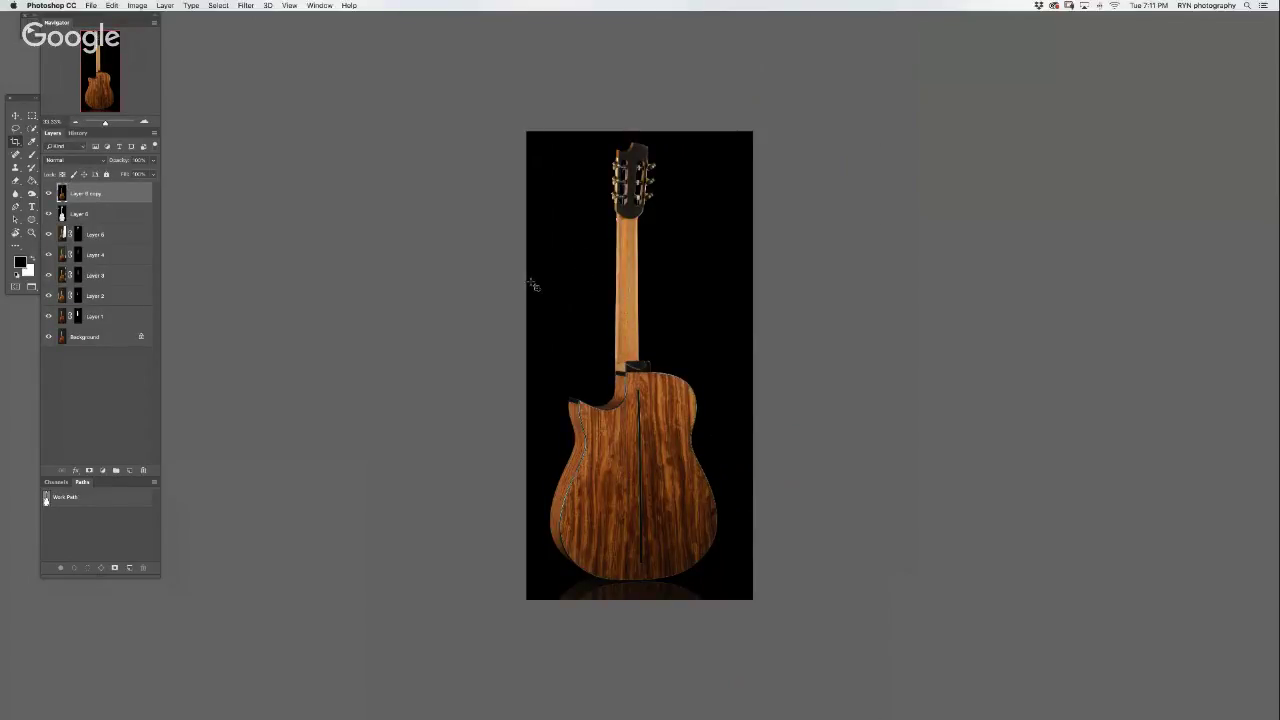
- Crop to a marquee around the guitar, then play the first recorded action
left_click_drag(527, 130, 752, 604)
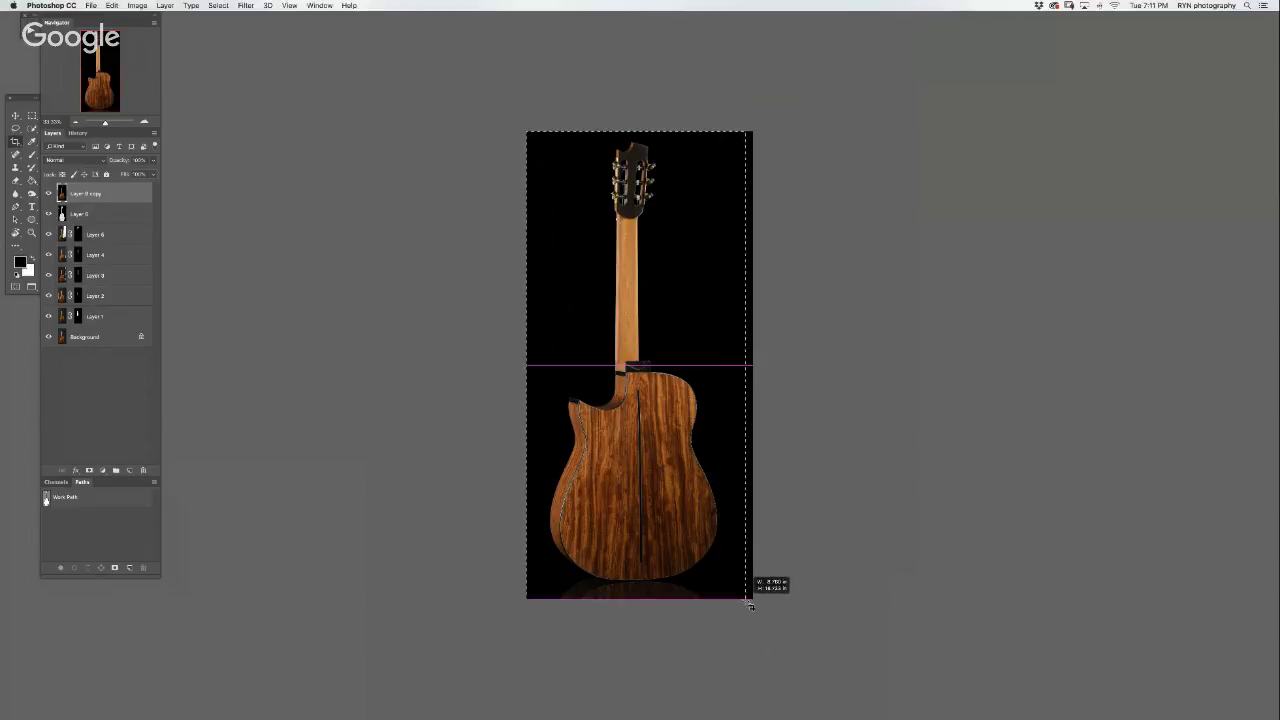
key("c")
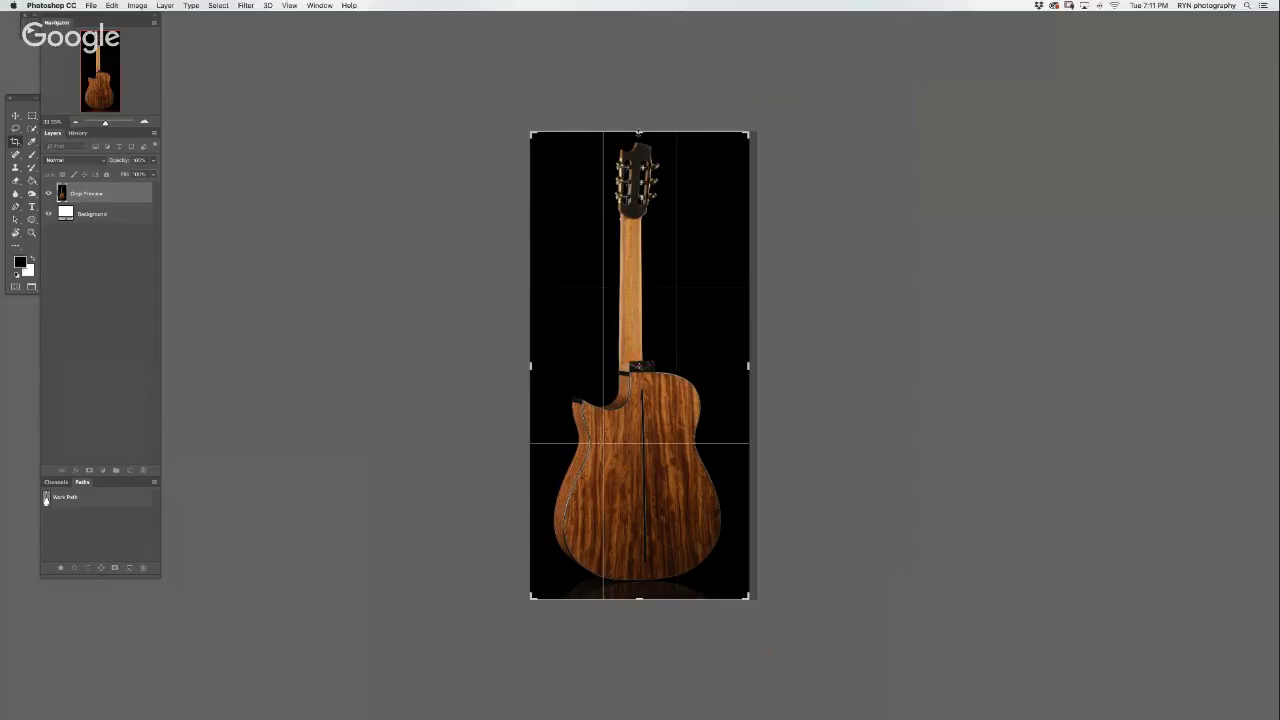
key("Return")
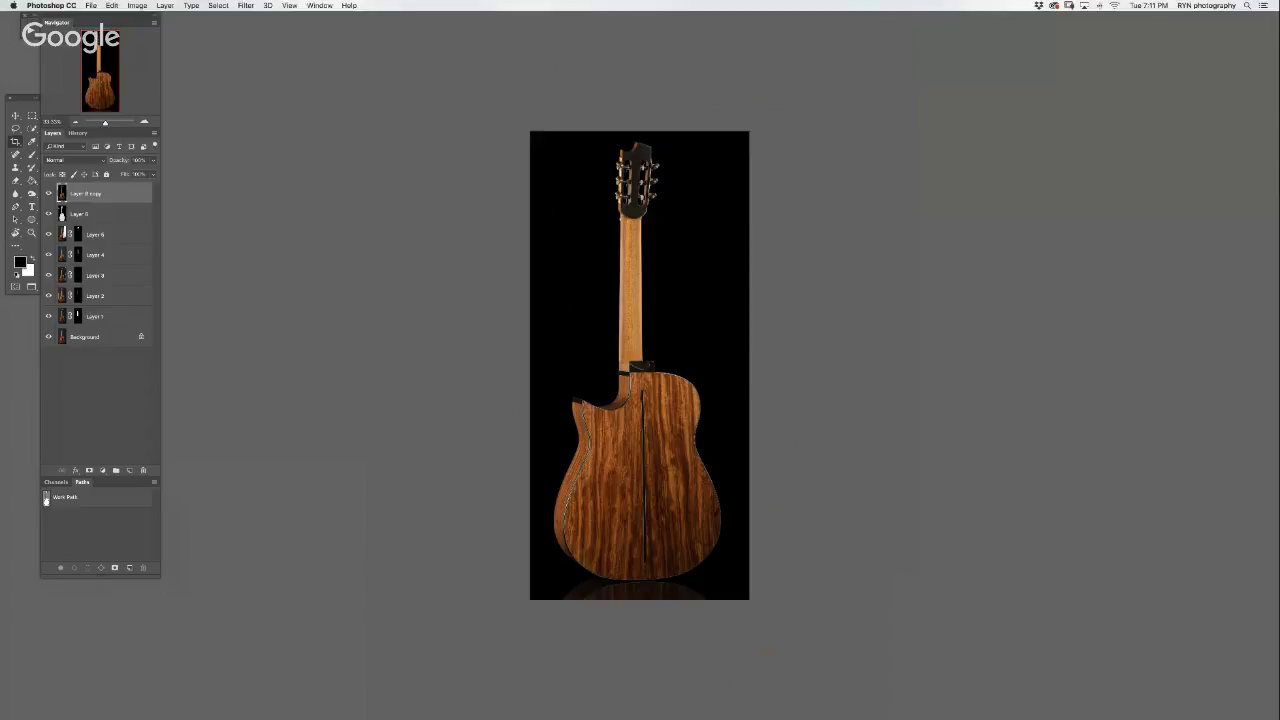
key("alt+F9")
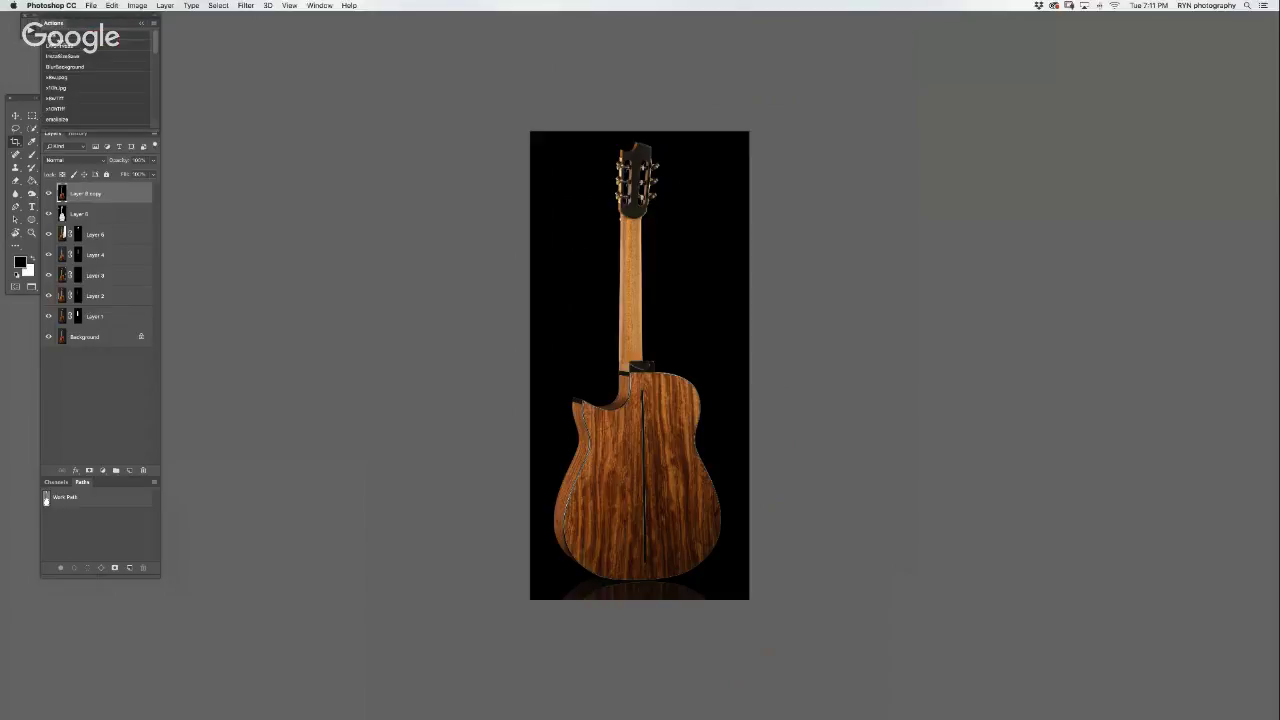
left_click(60, 45)
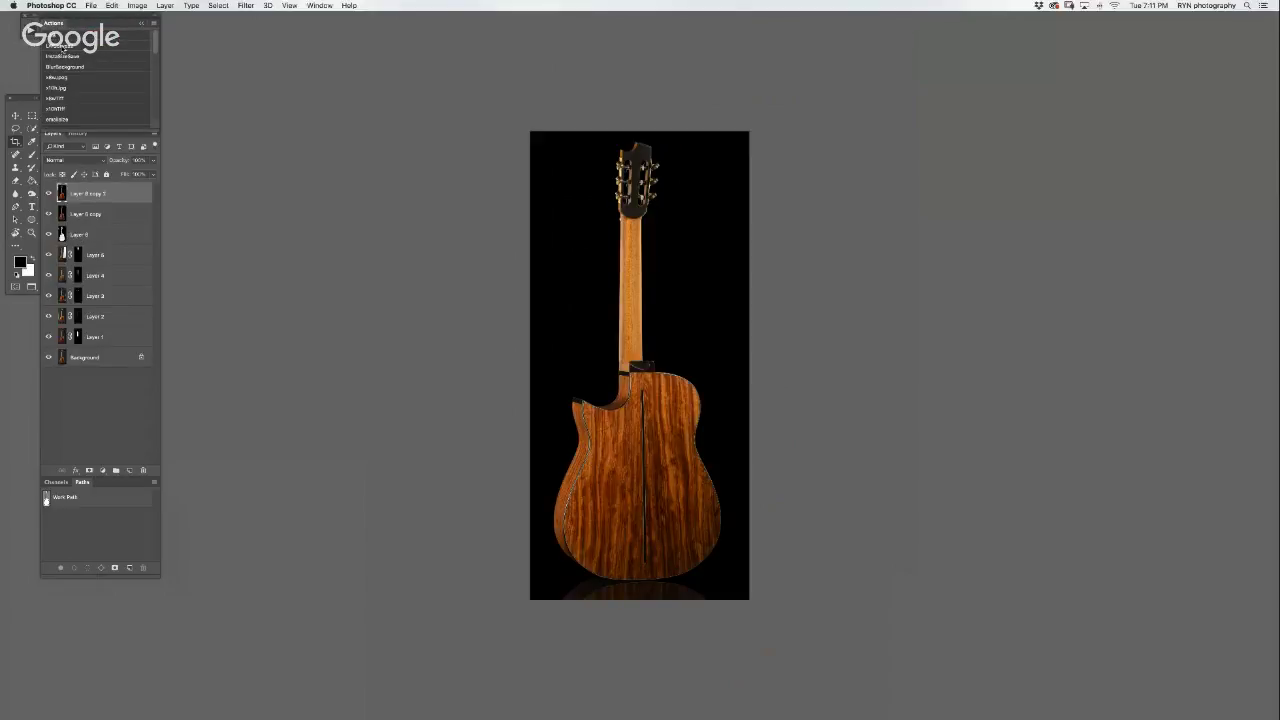
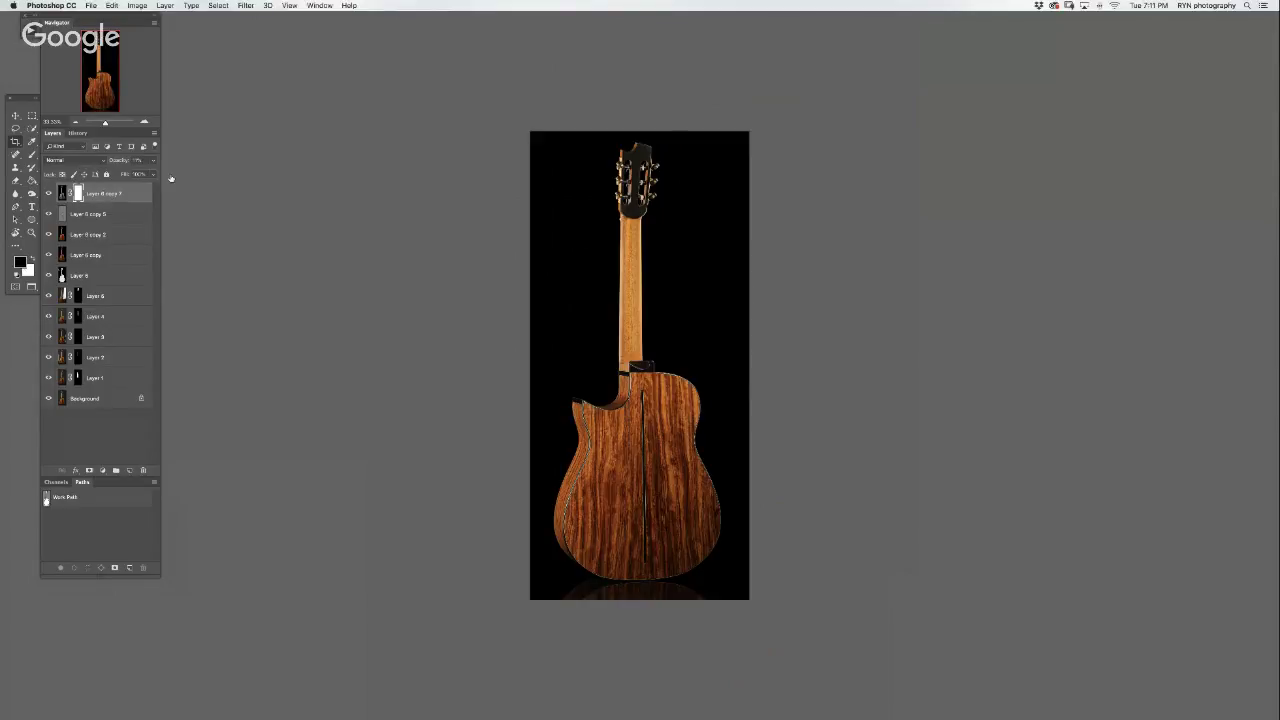
- Close the upright guitar document
key("f")
key("f")
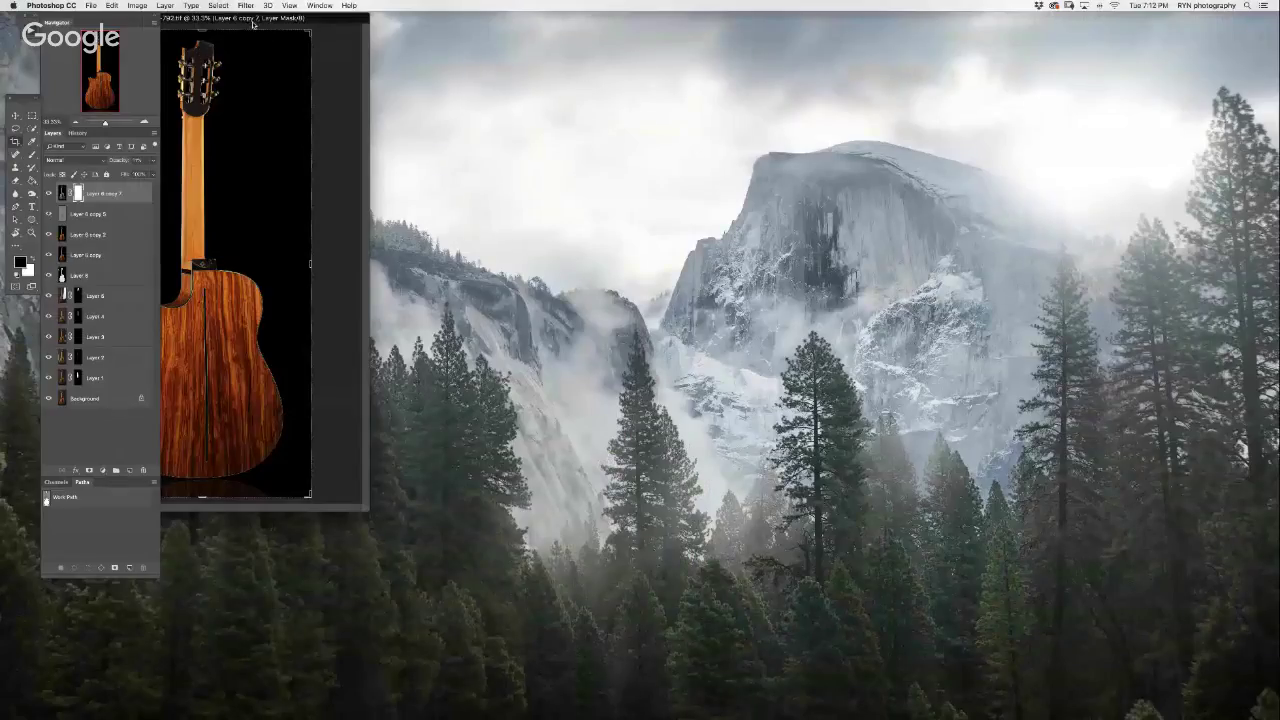
left_click_drag(253, 24, 437, 79)
left_click(396, 80)
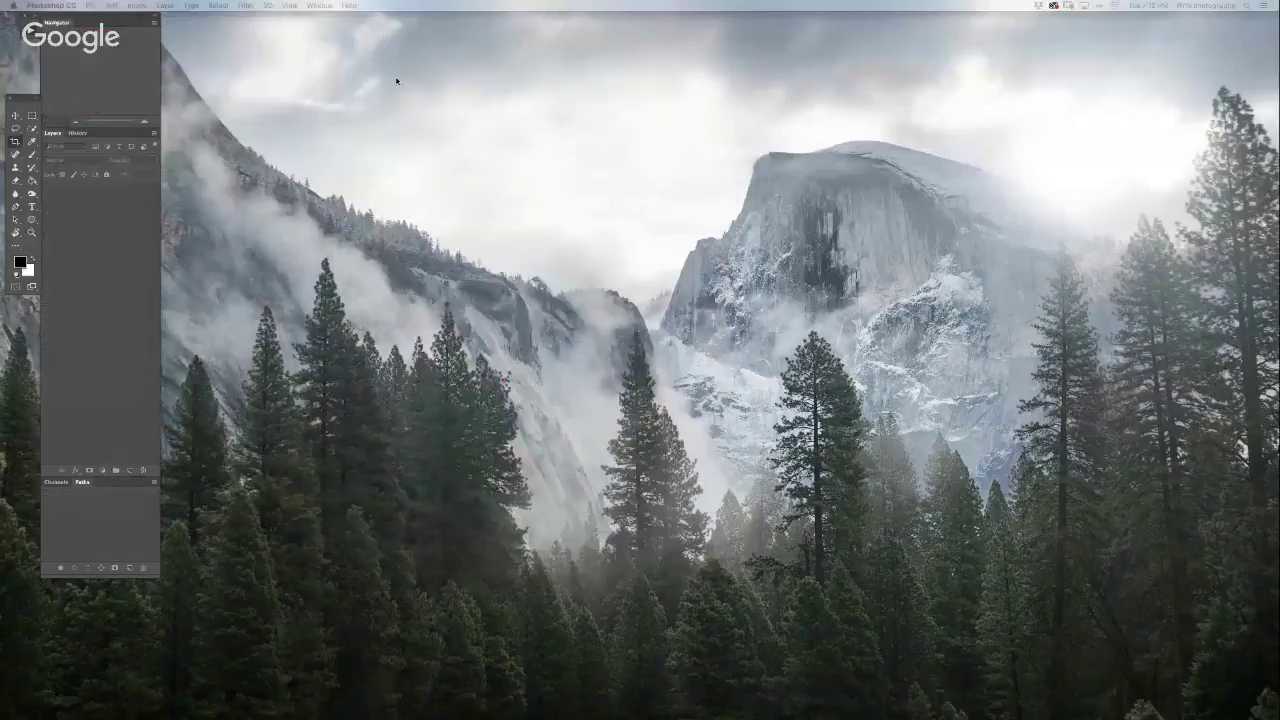
- Show the angled guitar-body photo full screen and start zooming in
key("Tab")
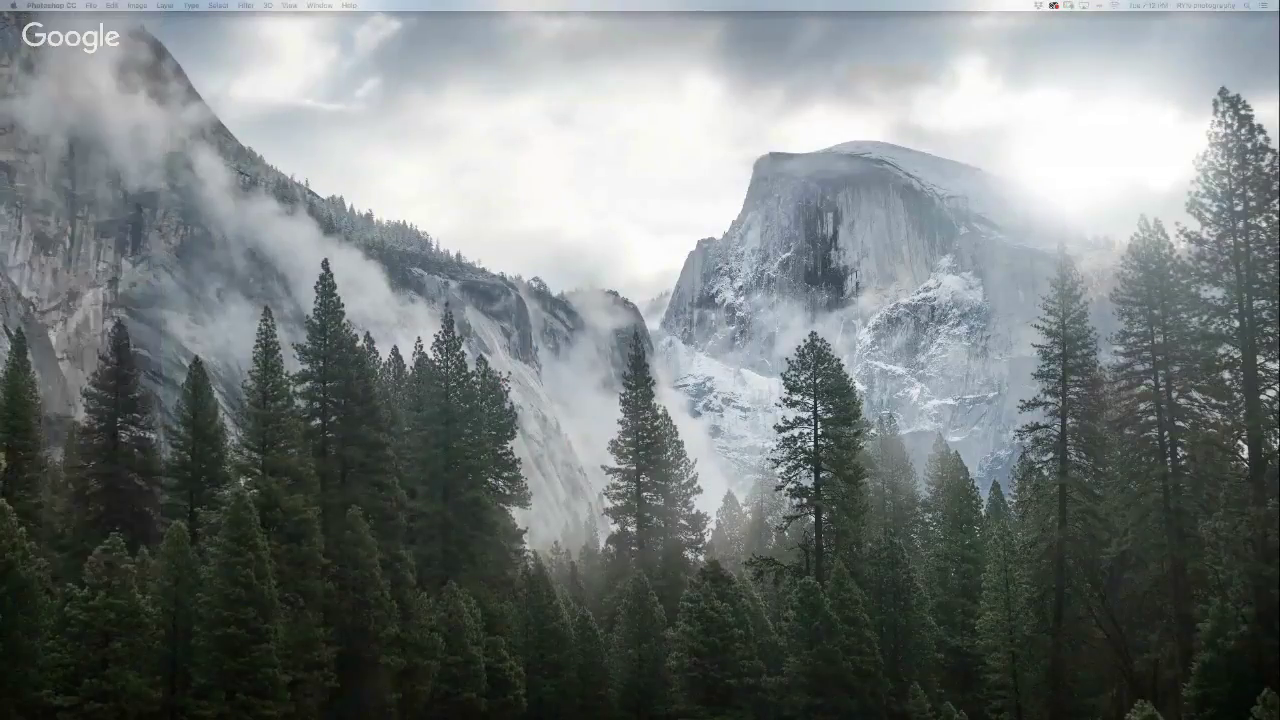
key("Tab")
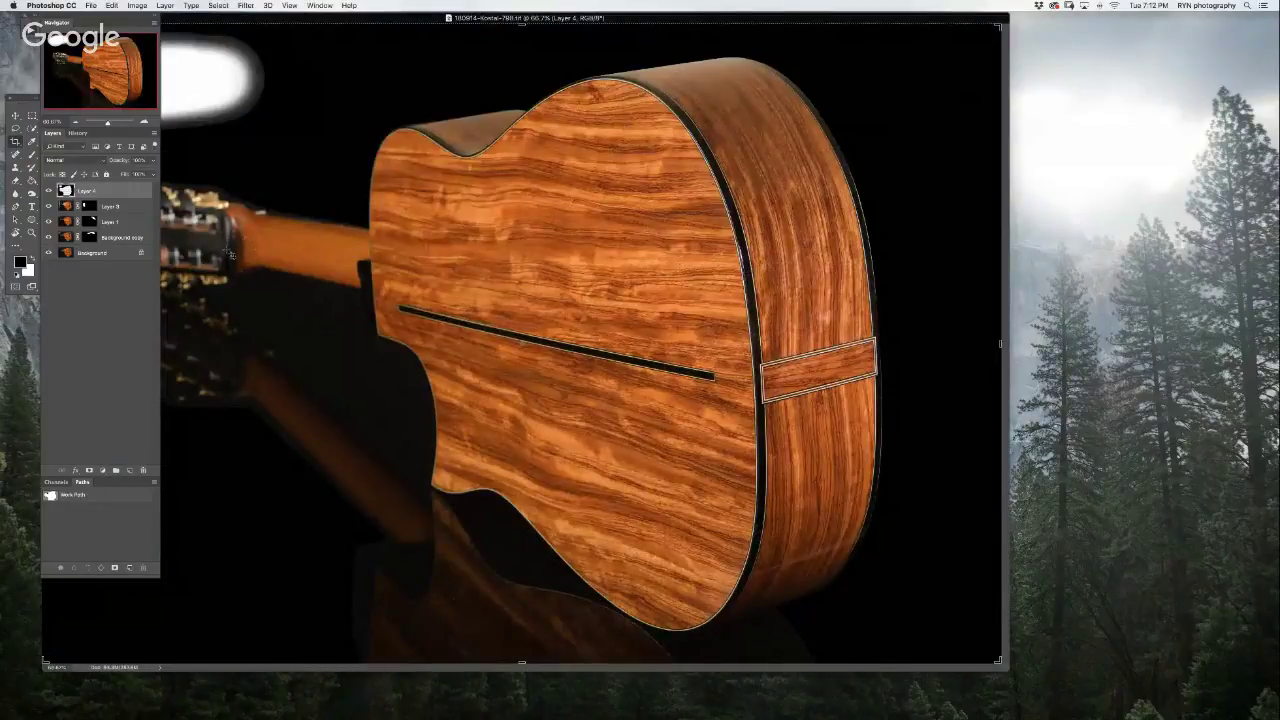
key("f")
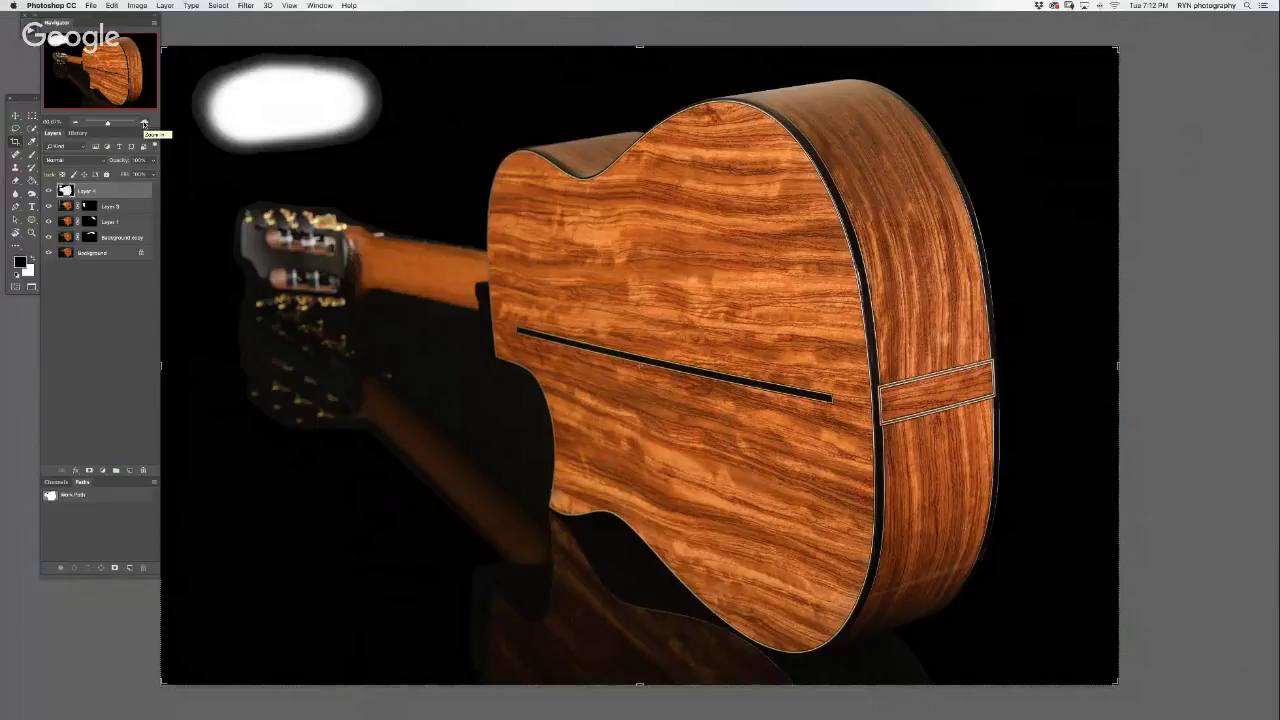
left_click(145, 123)
- At 400% zoom, paint out the grey strip at the neck-body joint with a ~100 px black brush
left_click(145, 123)
left_click(145, 123)
left_click(145, 123)
left_click_drag(640, 365, 709, 137)
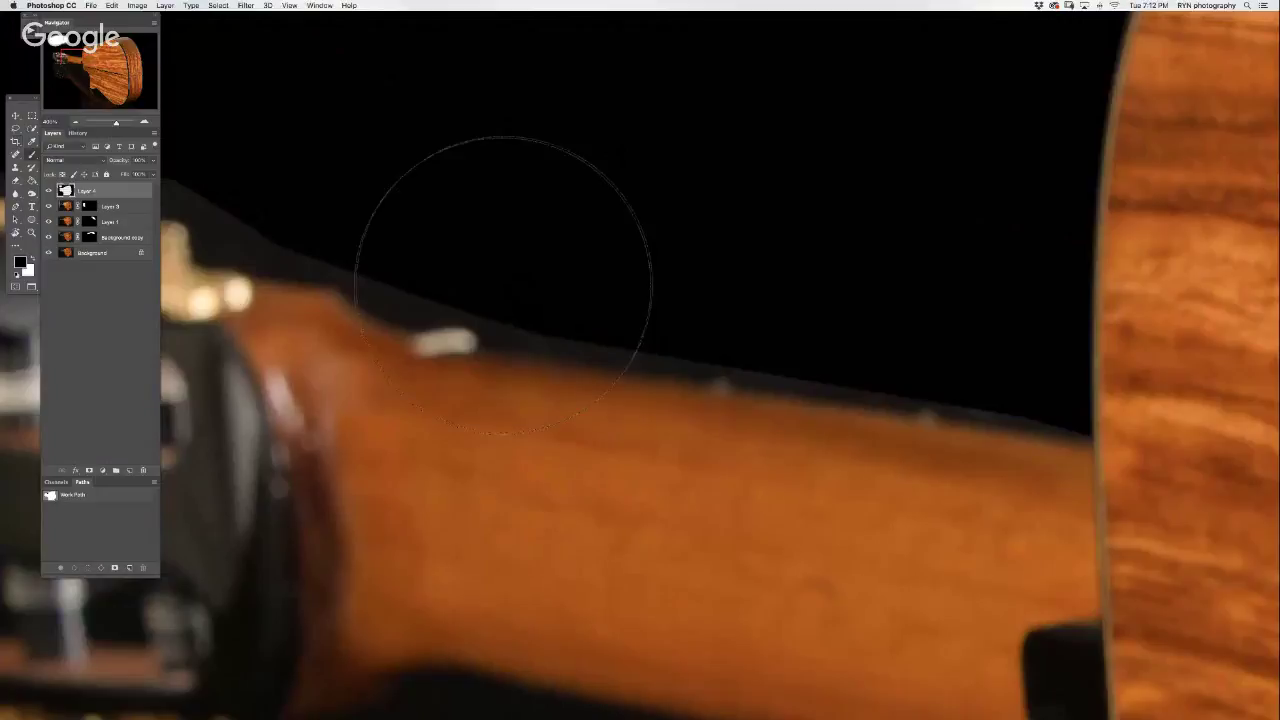
left_click_drag(637, 197, 440, 206)
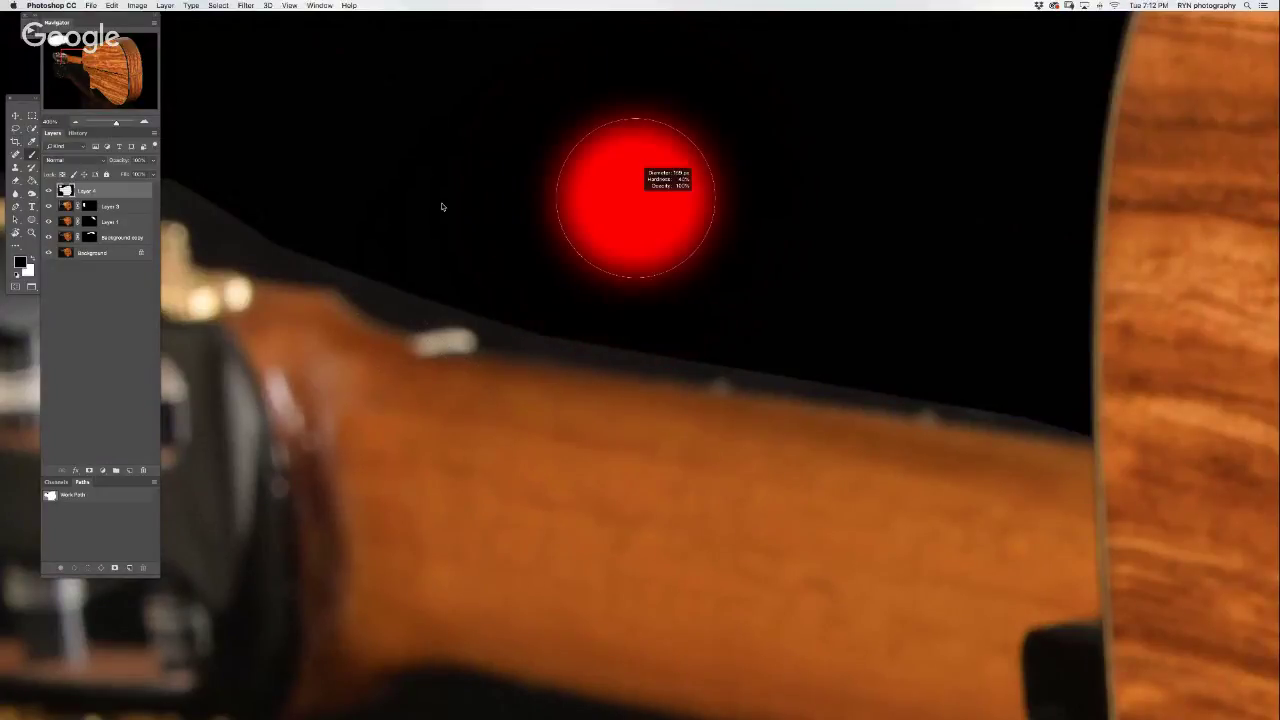
mouse_move(582, 274)
left_mouse_down()
mouse_move(549, 297)
mouse_move(556, 248)
mouse_move(532, 272)
left_mouse_up()
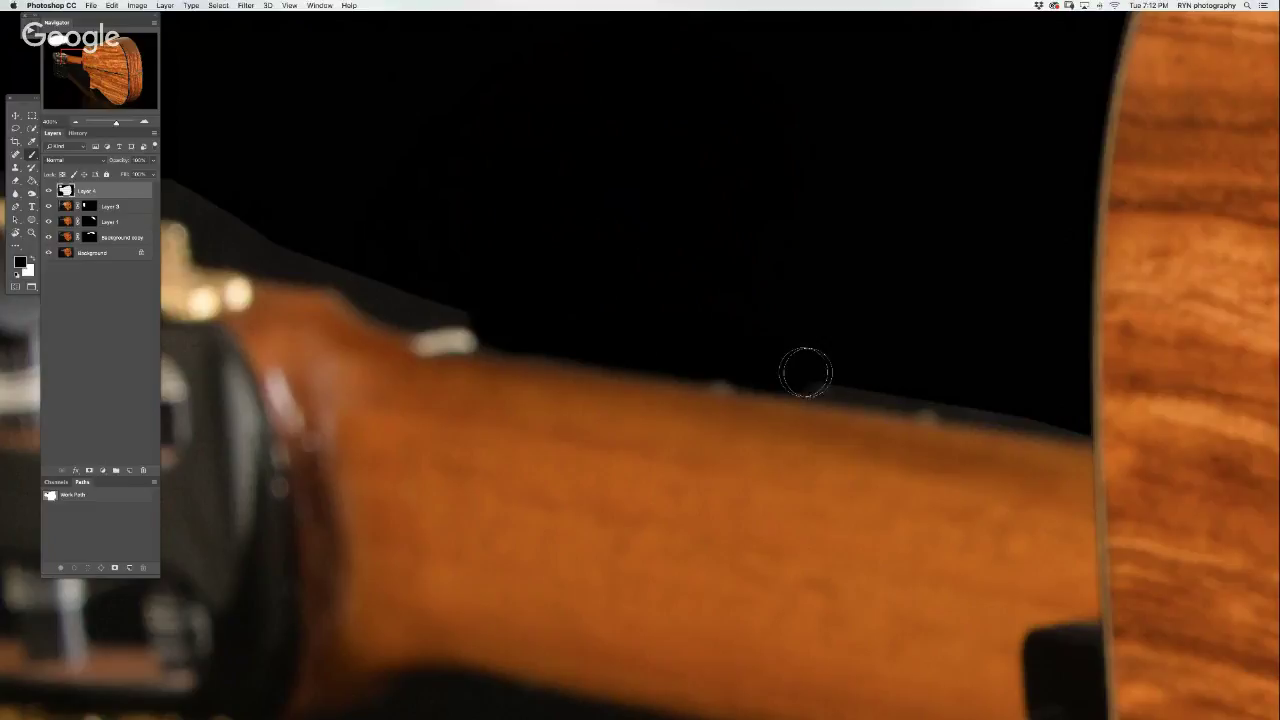
mouse_move(890, 385)
left_mouse_down()
mouse_move(1135, 420)
mouse_move(812, 372)
mouse_move(773, 350)
left_mouse_up()
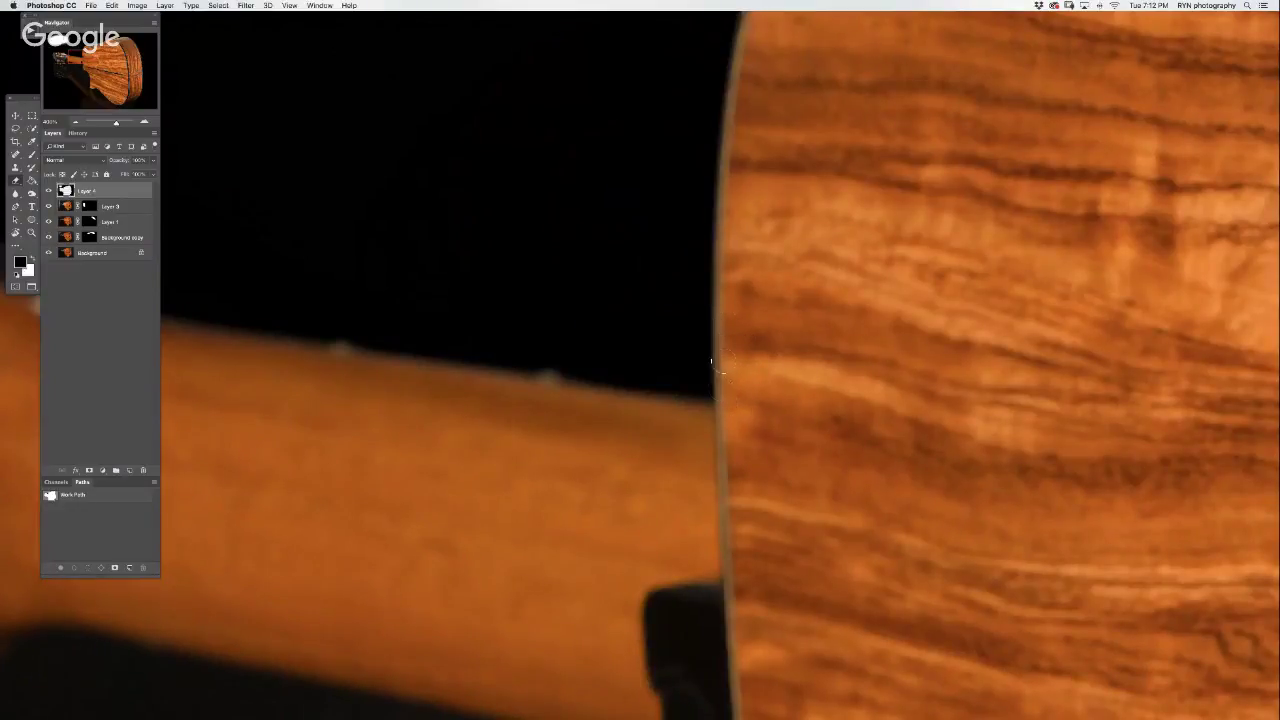
- Paint black over the grey halo along the neck and headstock top edges
left_click_drag(627, 431, 991, 477)
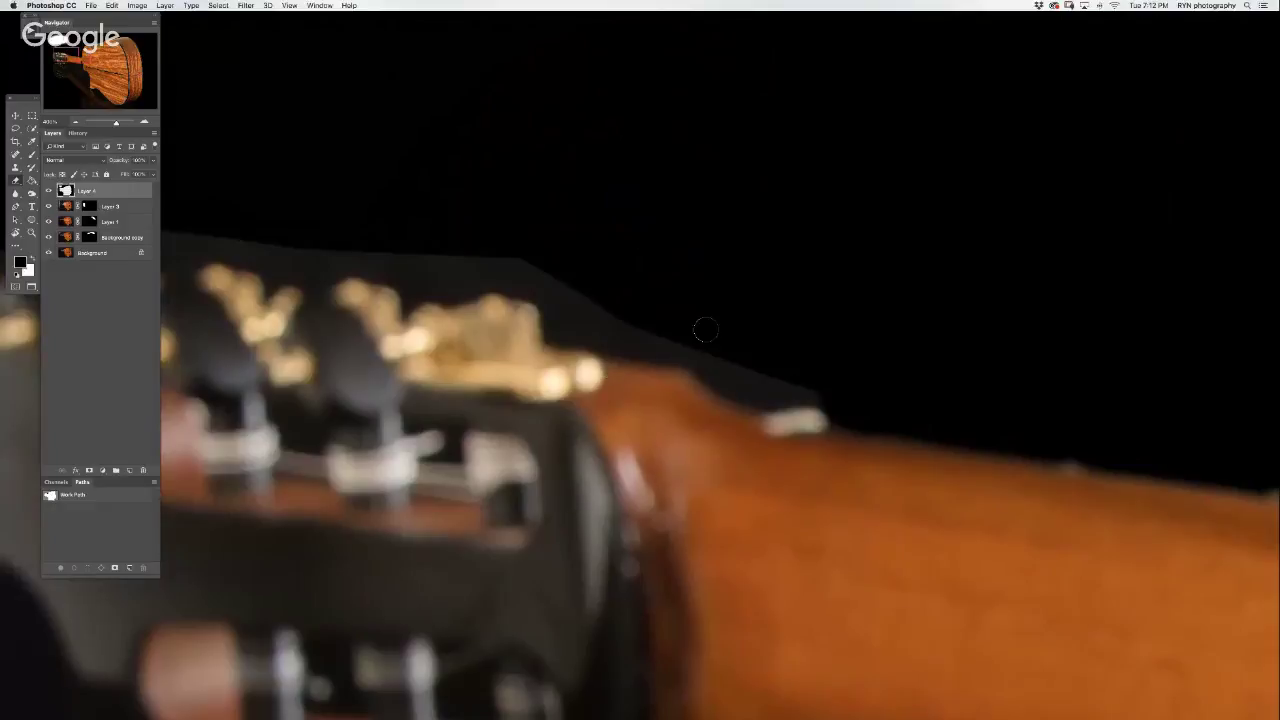
key("bracketright")
left_click_drag(729, 349, 833, 390)
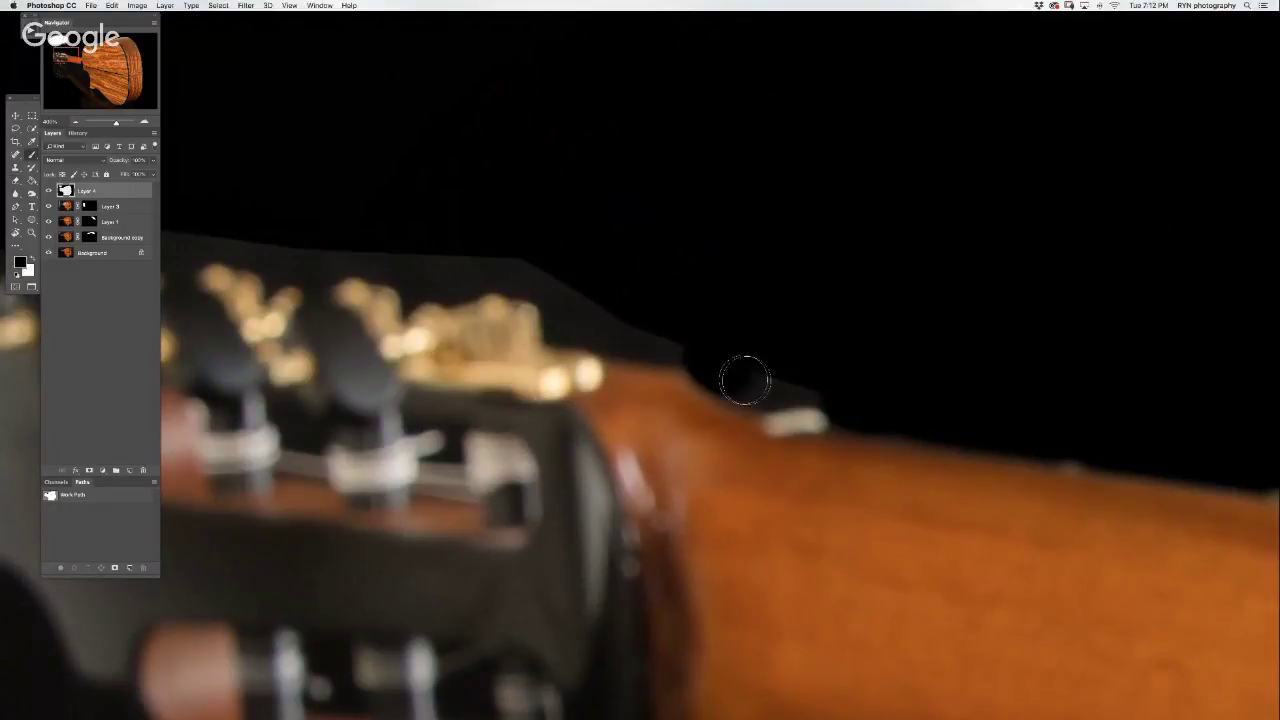
left_click_drag(738, 320, 909, 380)
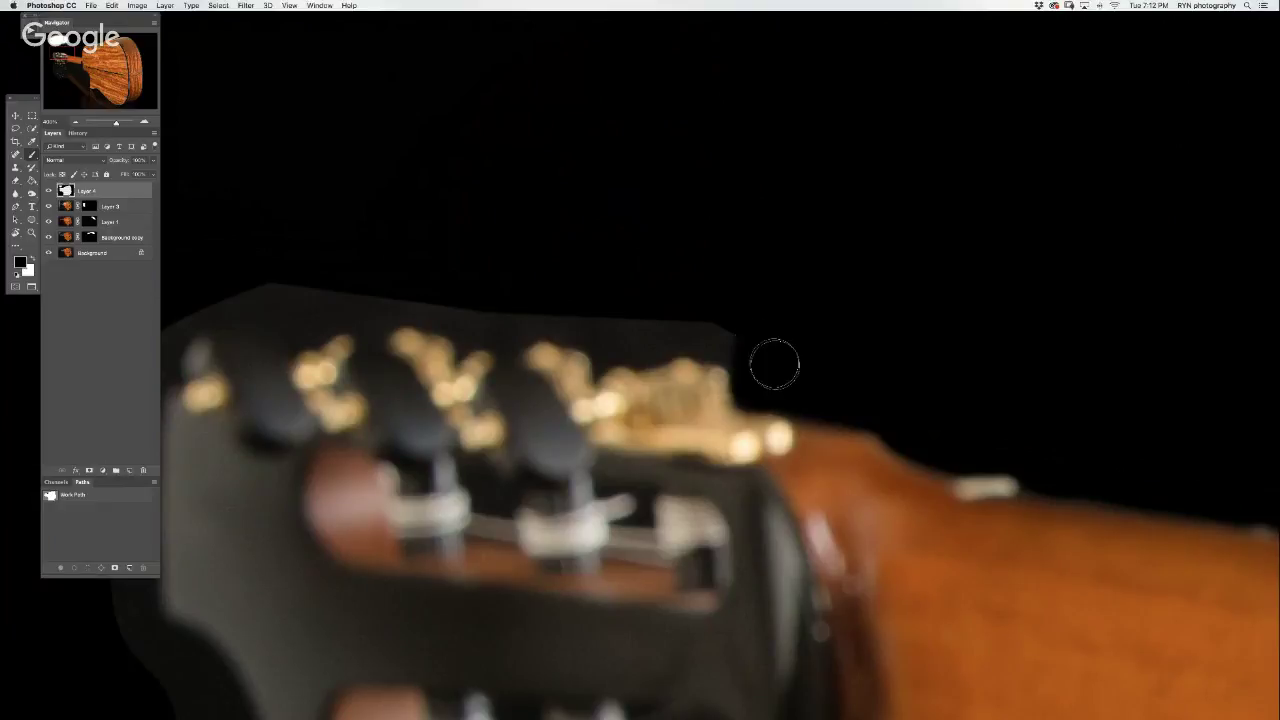
left_click_drag(774, 363, 629, 324)
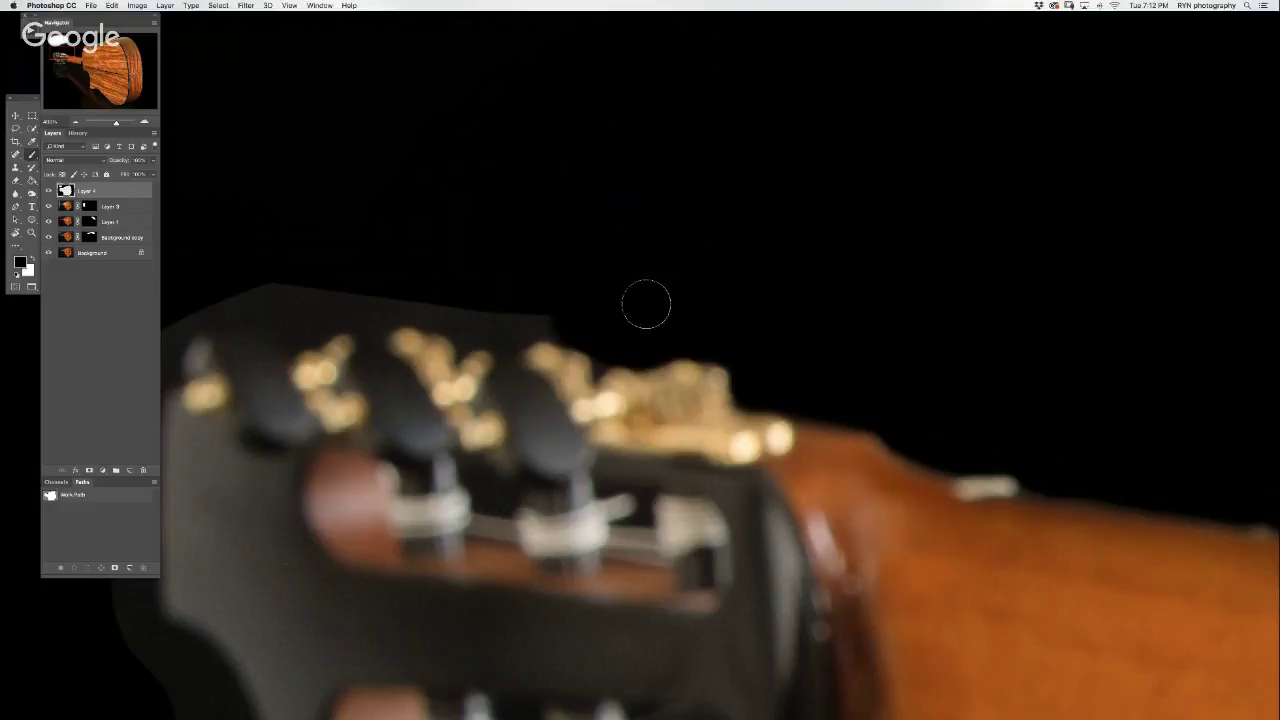
mouse_move(582, 322)
left_mouse_down()
mouse_move(526, 317)
mouse_move(503, 331)
mouse_move(394, 291)
mouse_move(374, 317)
mouse_move(340, 300)
mouse_move(294, 320)
mouse_move(286, 306)
mouse_move(223, 303)
mouse_move(246, 289)
left_mouse_up()
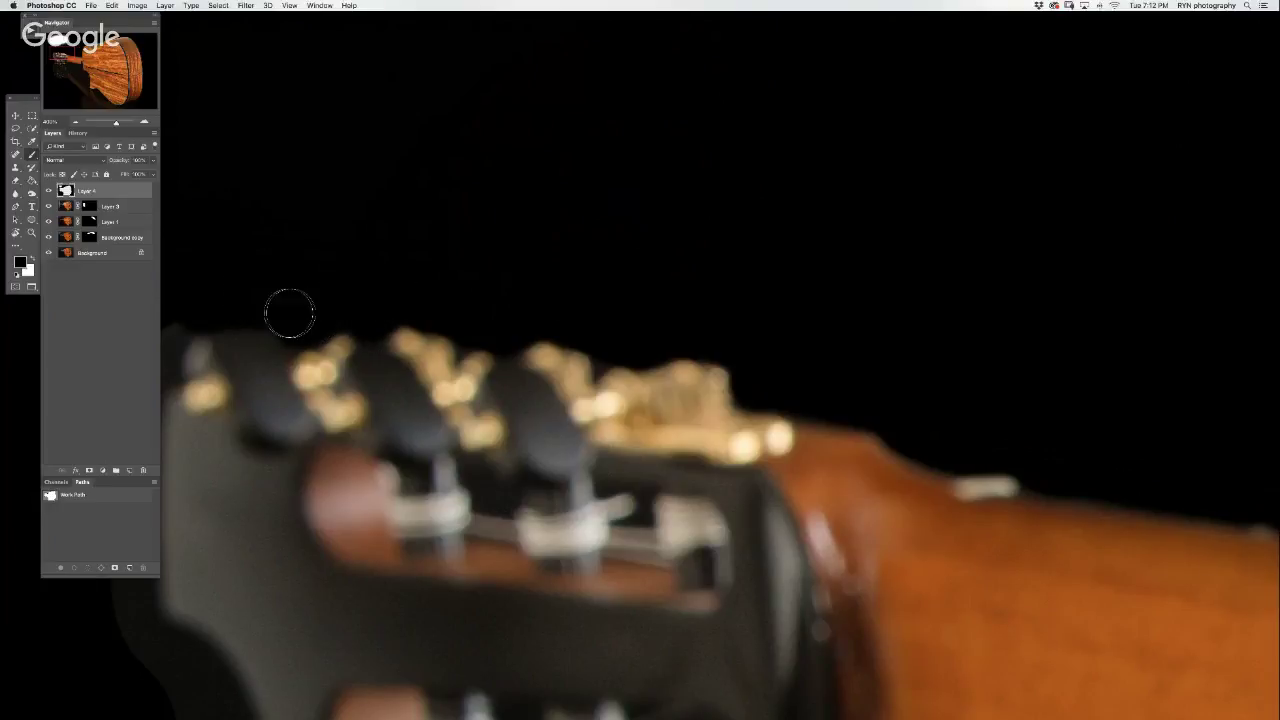
- Paint out the grey along the headstock's left edge and silhouette
scroll(650, 315, "left", 10)
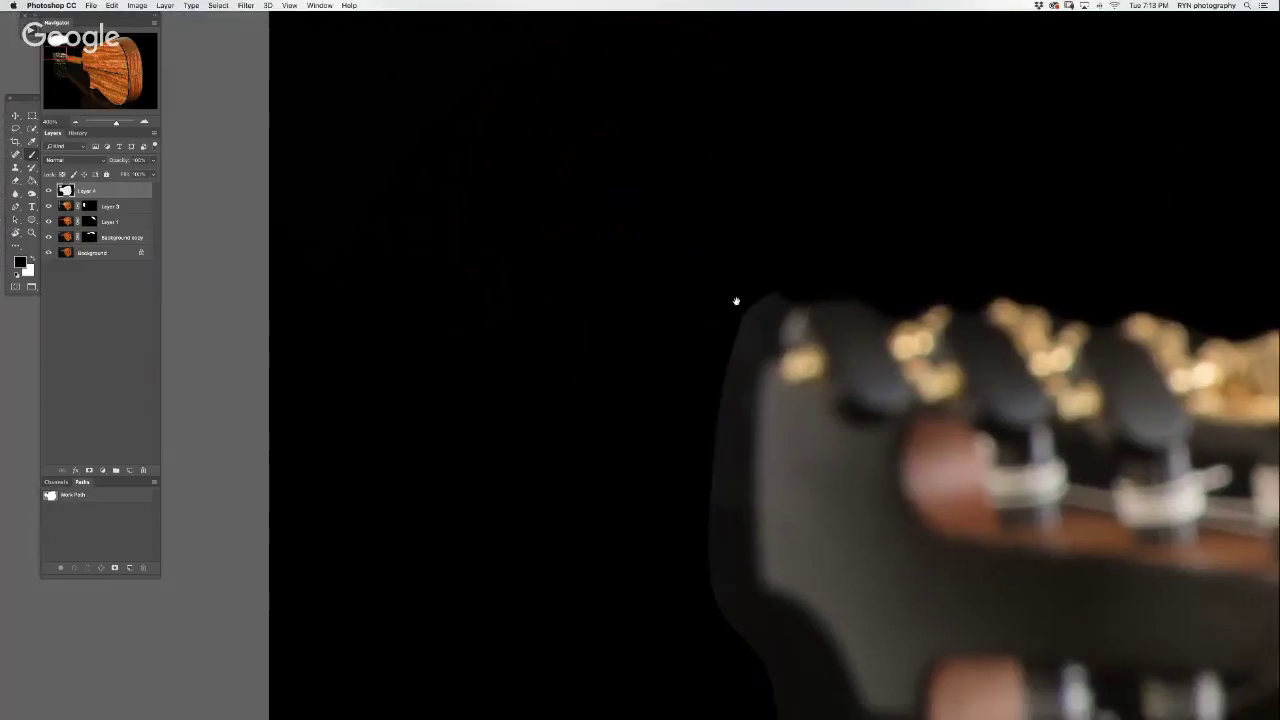
mouse_move(773, 296)
left_mouse_down()
mouse_move(749, 434)
mouse_move(763, 674)
left_mouse_up()
mouse_move(598, 478)
left_mouse_down()
mouse_move(466, 323)
mouse_move(503, 317)
mouse_move(534, 343)
mouse_move(561, 444)
left_mouse_up()
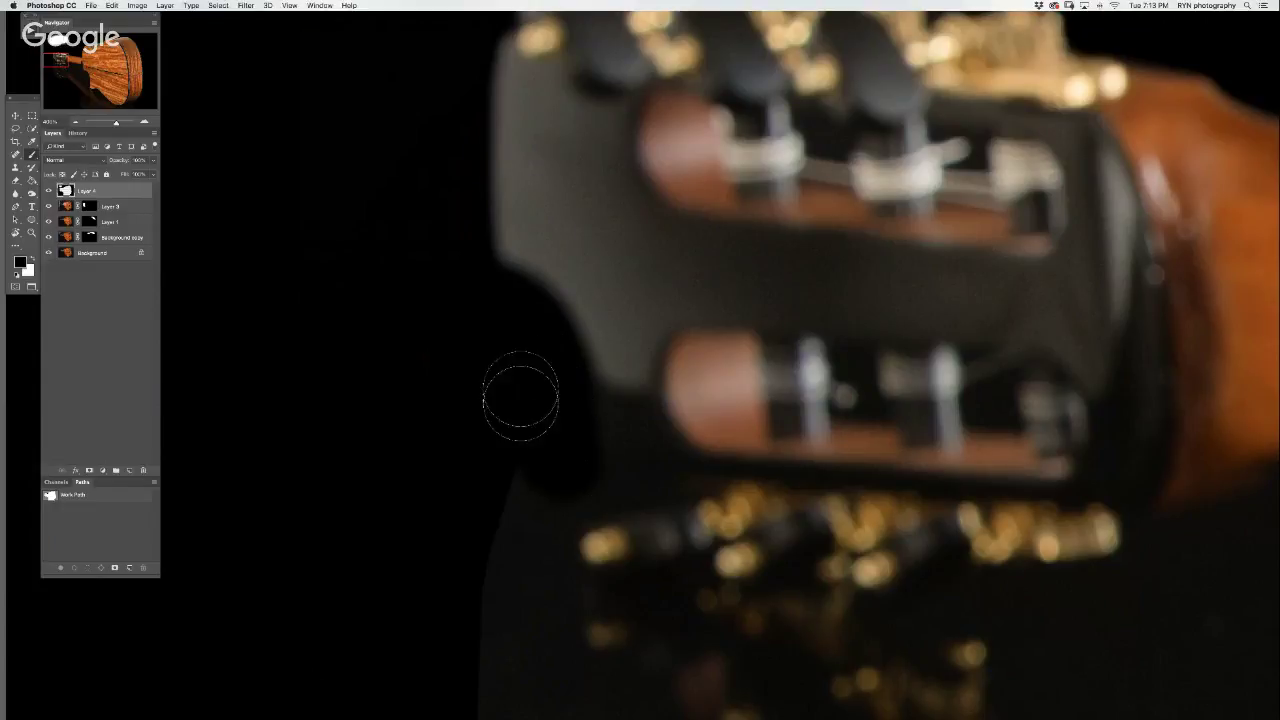
left_click_drag(505, 496, 523, 306)
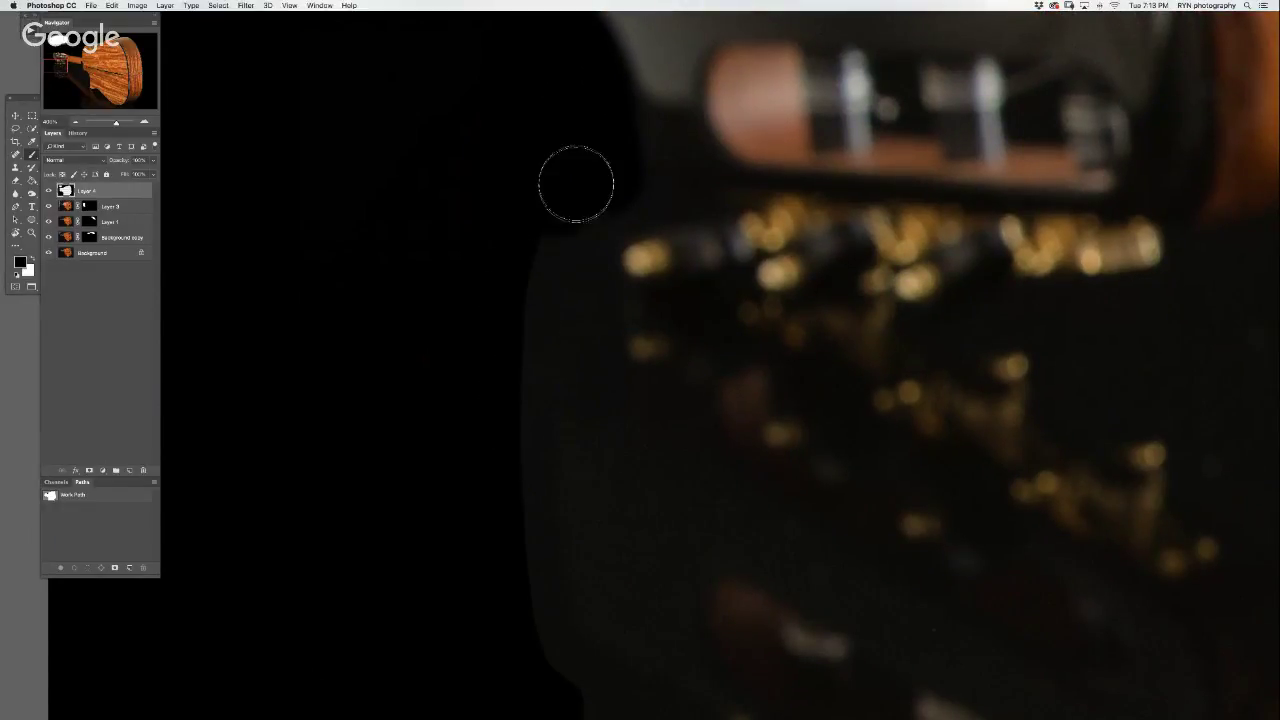
mouse_move(559, 213)
left_mouse_down()
mouse_move(557, 323)
mouse_move(557, 271)
mouse_move(486, 423)
left_mouse_up()
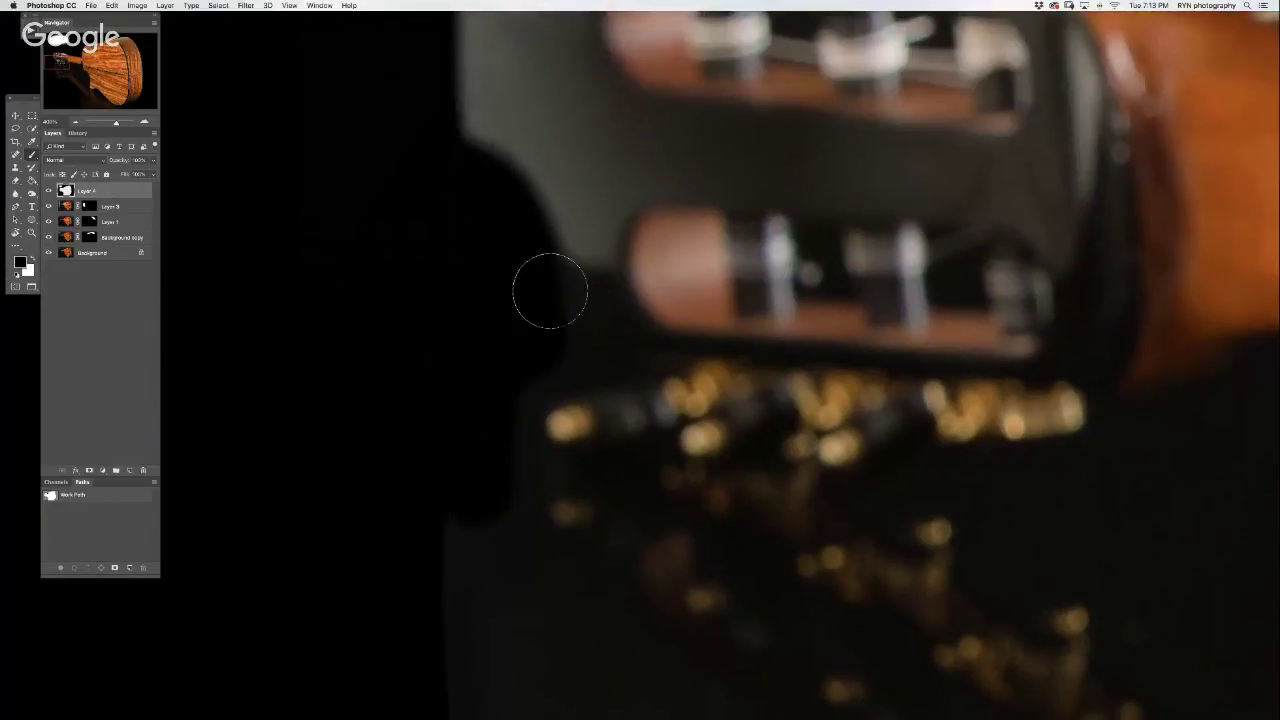
left_click_drag(591, 317, 577, 346)
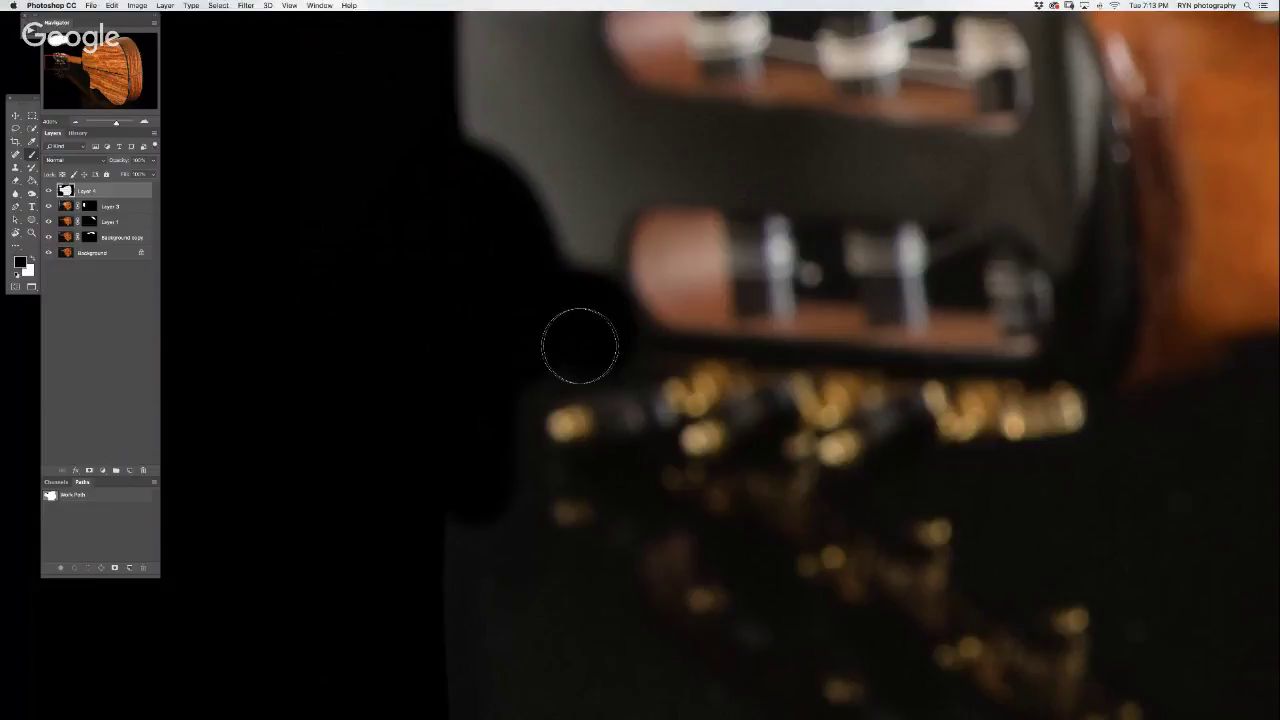
left_click_drag(476, 411, 521, 313)
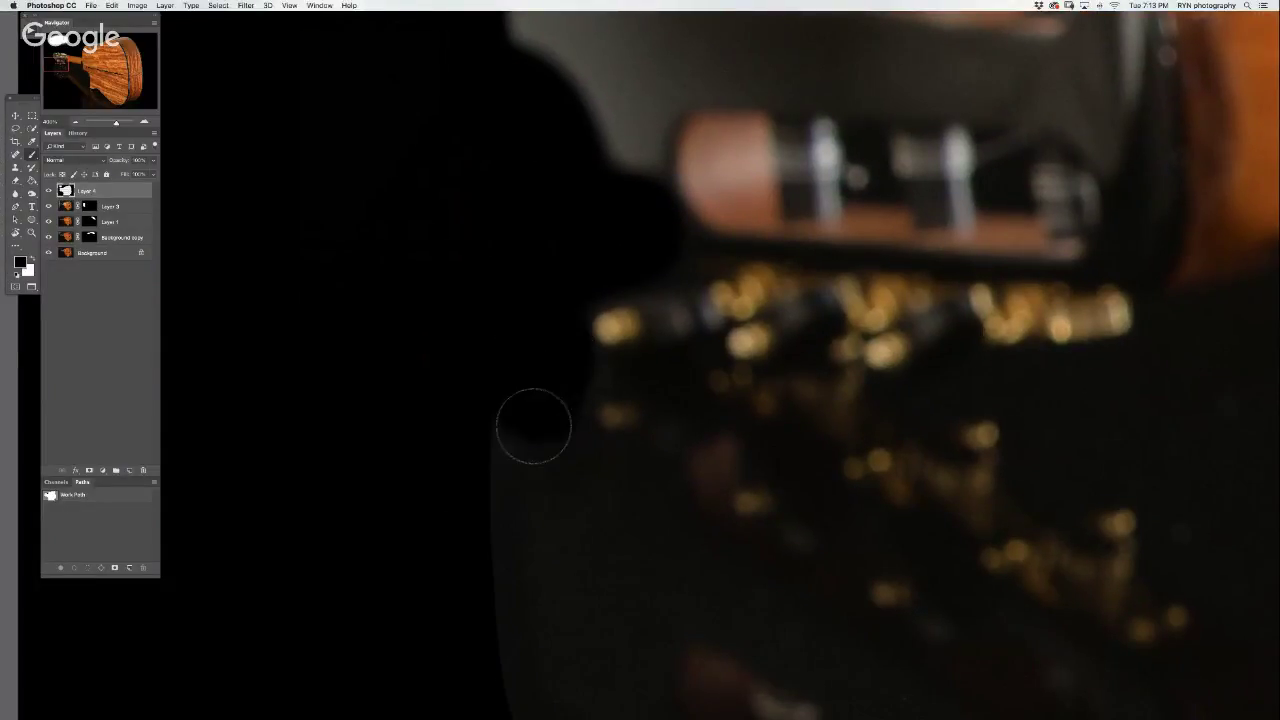
left_click_drag(526, 431, 540, 259)
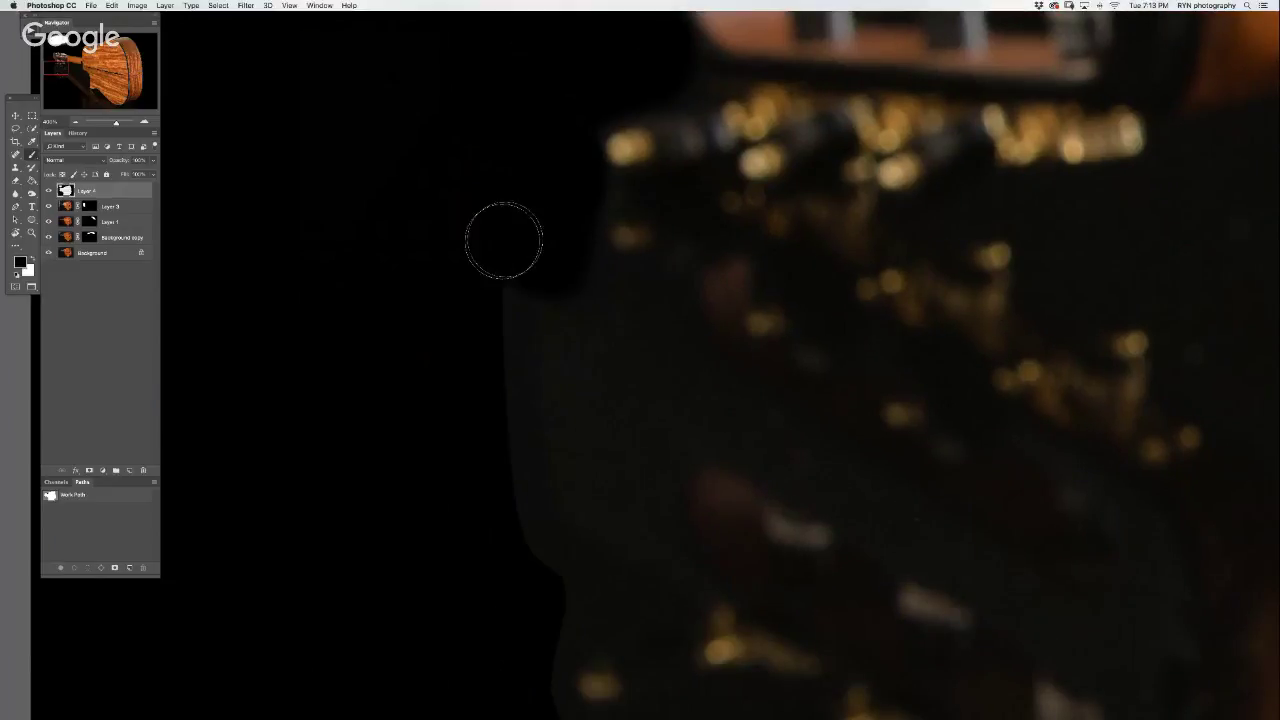
left_click_drag(497, 337, 519, 541)
- Blacken the grey band above the lower edge and along the neck's diagonal edge
mouse_move(526, 597)
left_mouse_down()
mouse_move(503, 329)
mouse_move(530, 457)
mouse_move(760, 574)
mouse_move(560, 440)
left_mouse_up()
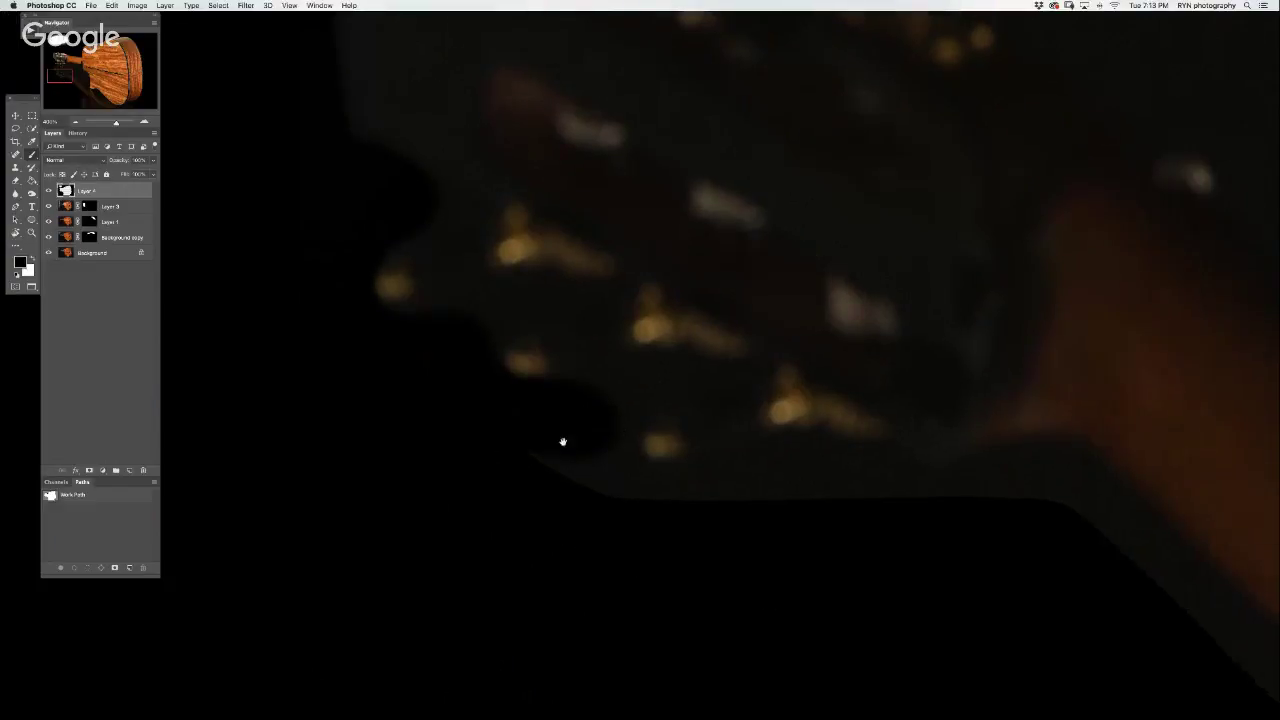
mouse_move(626, 515)
left_mouse_down()
mouse_move(606, 463)
mouse_move(669, 489)
mouse_move(840, 472)
mouse_move(960, 497)
mouse_move(1053, 470)
left_mouse_up()
mouse_move(1033, 527)
left_mouse_down()
mouse_move(423, 283)
mouse_move(331, 206)
left_mouse_up()
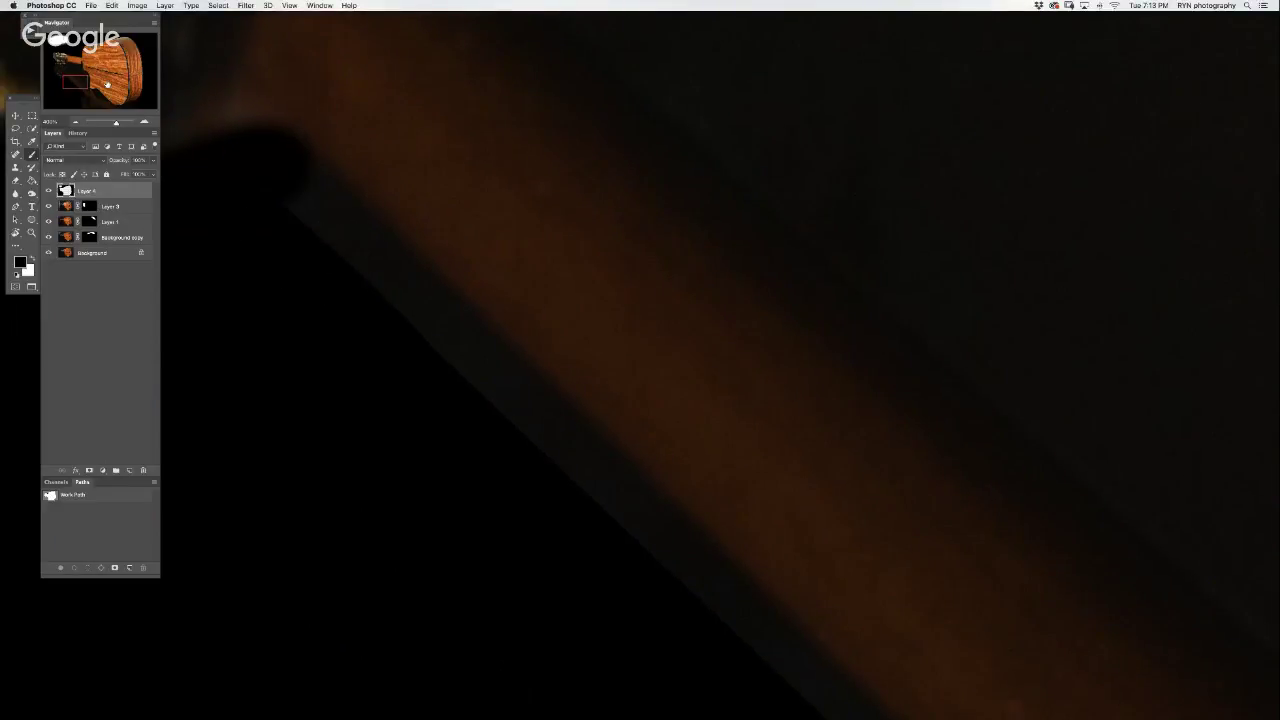
left_click(74, 123)
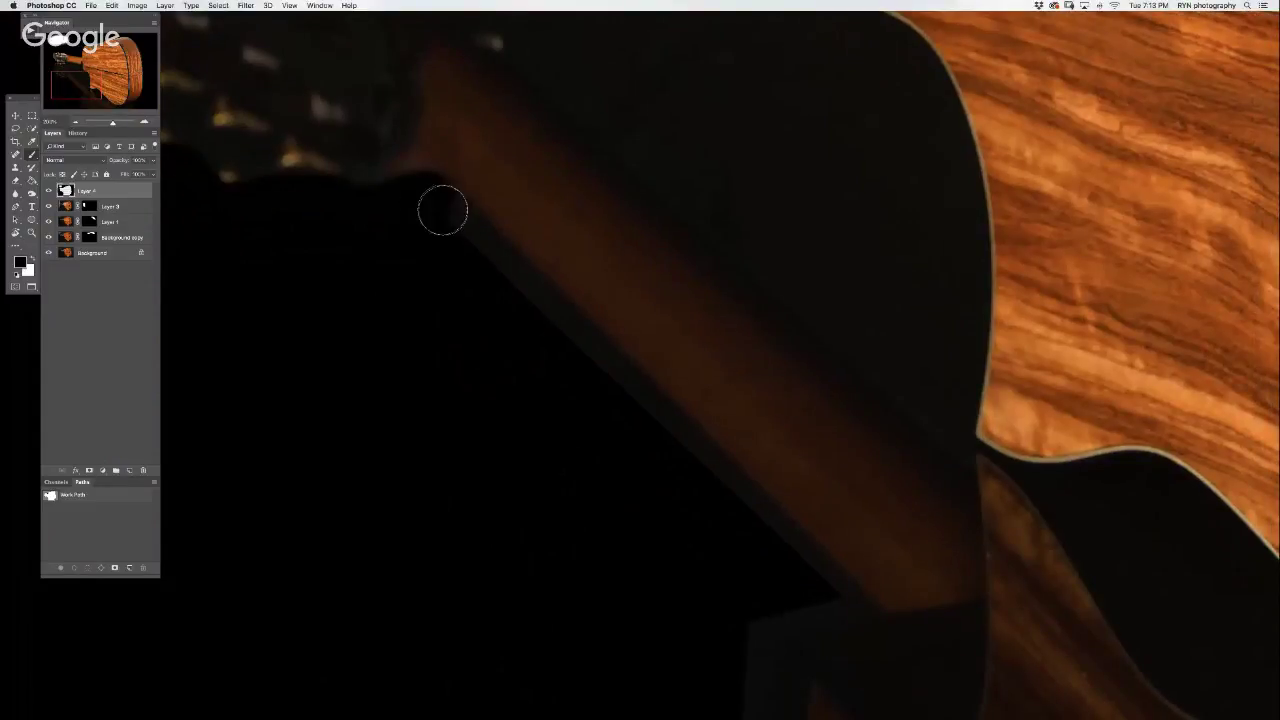
left_click_drag(443, 210, 790, 580)
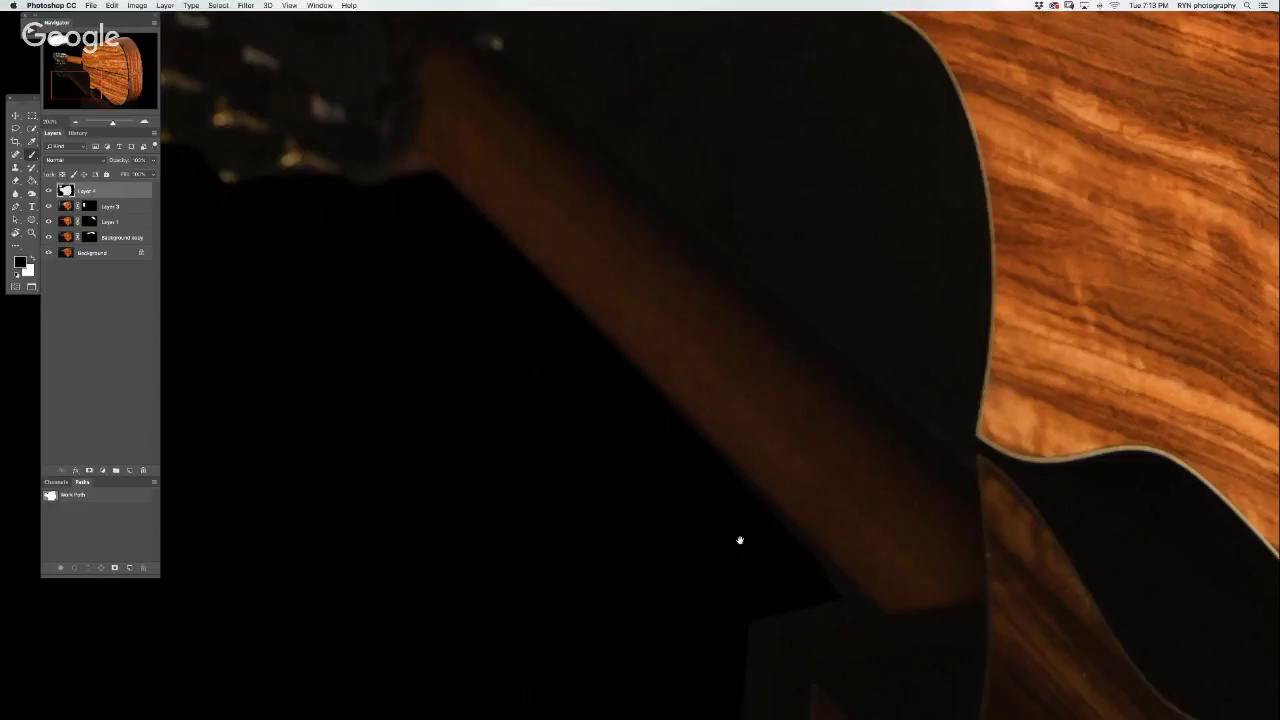
mouse_move(740, 540)
left_mouse_down()
mouse_move(605, 355)
mouse_move(644, 366)
left_mouse_up()
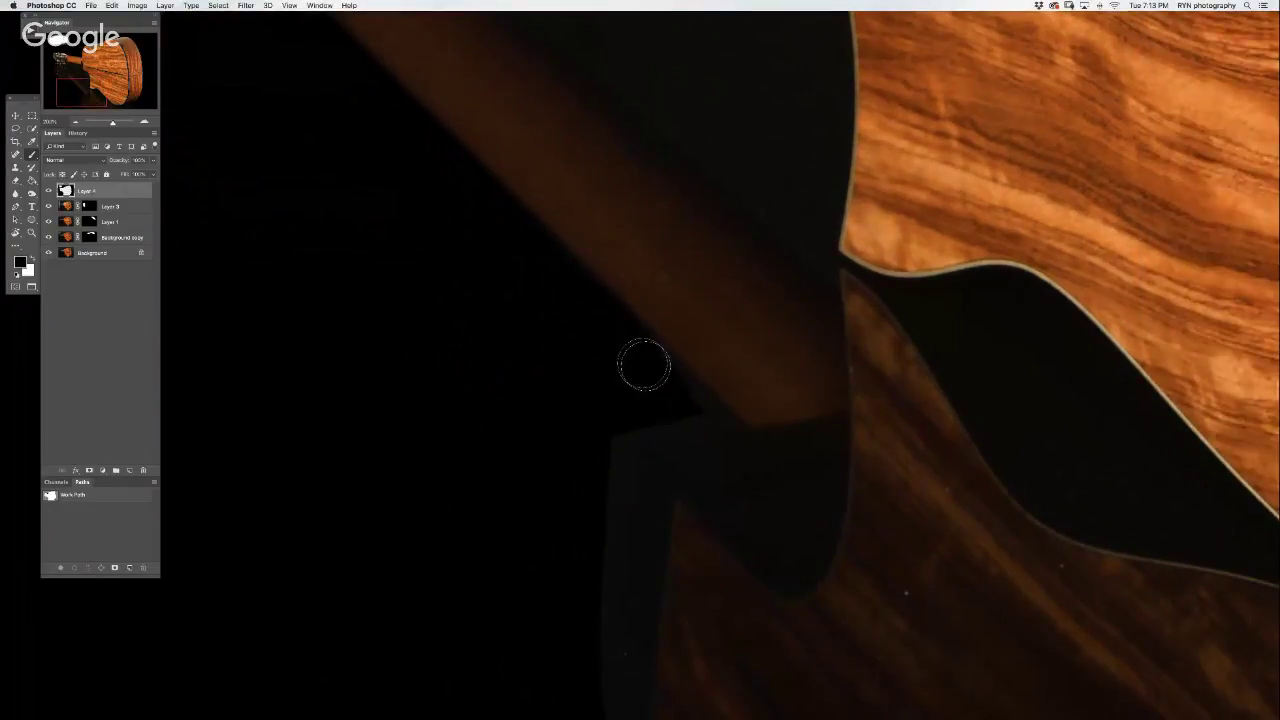
left_click_drag(690, 412, 750, 470)
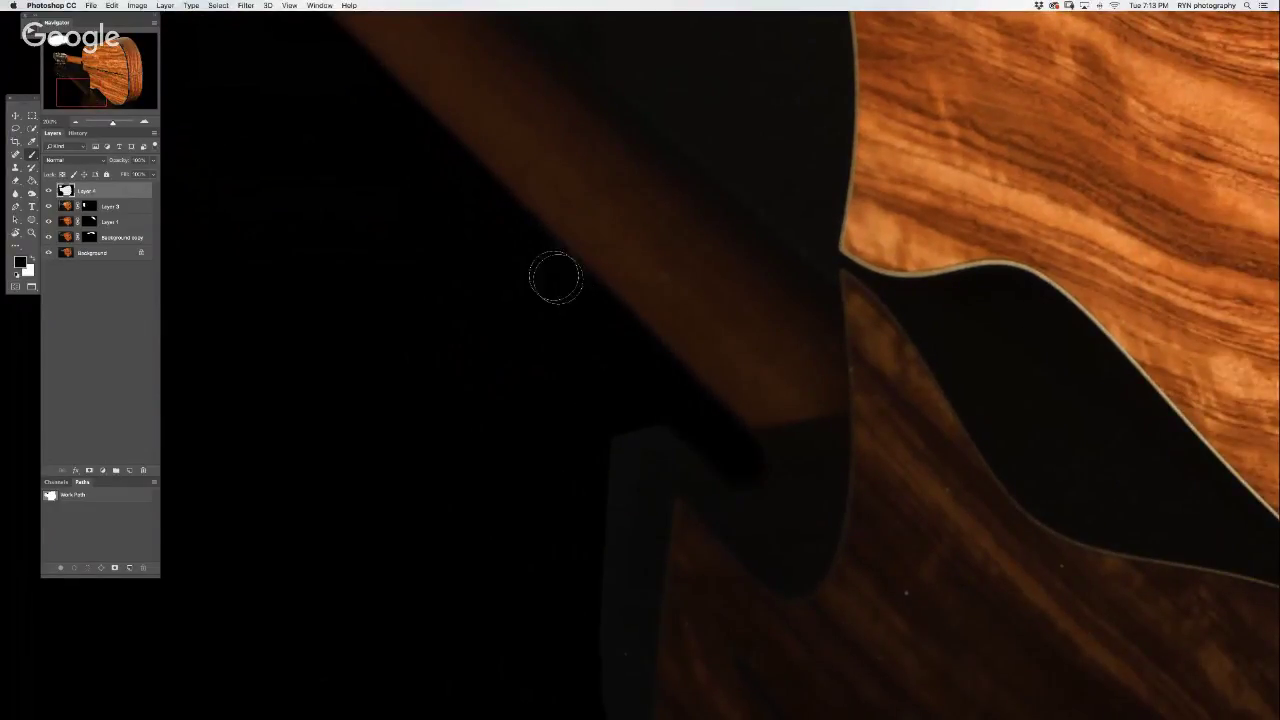
key("e")
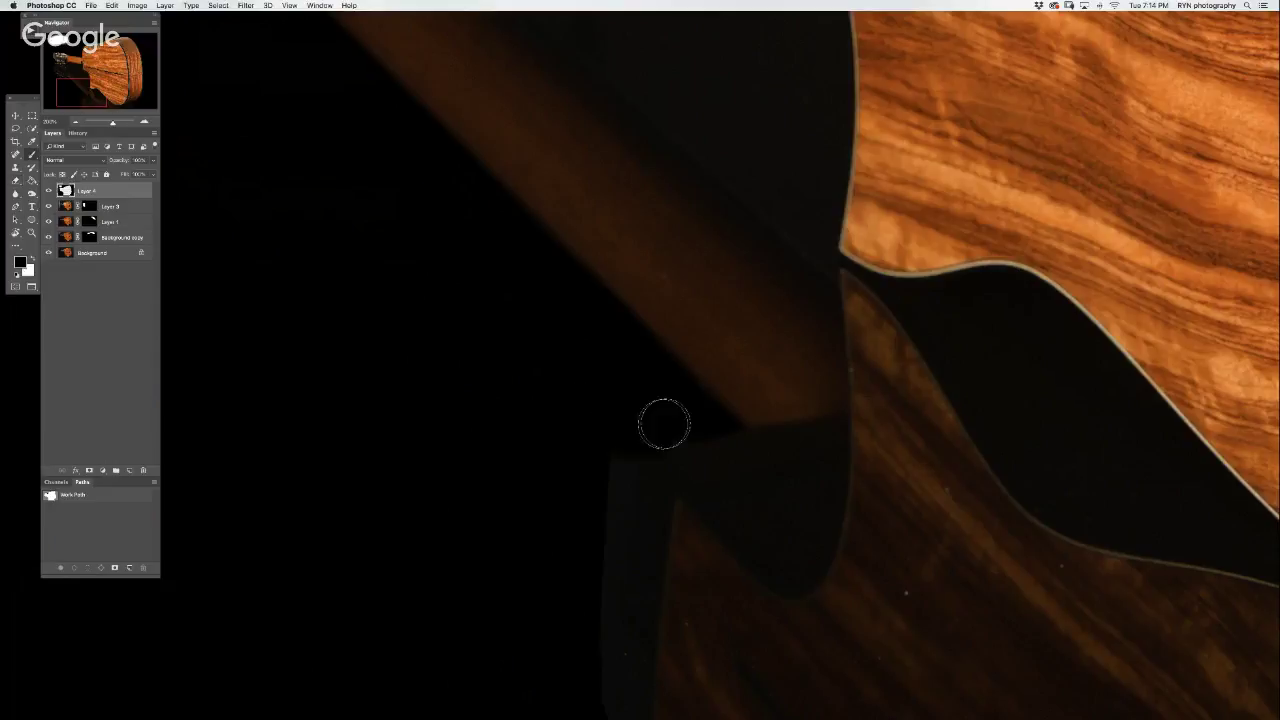
mouse_move(589, 629)
left_mouse_down()
mouse_move(598, 330)
mouse_move(628, 422)
left_mouse_up()
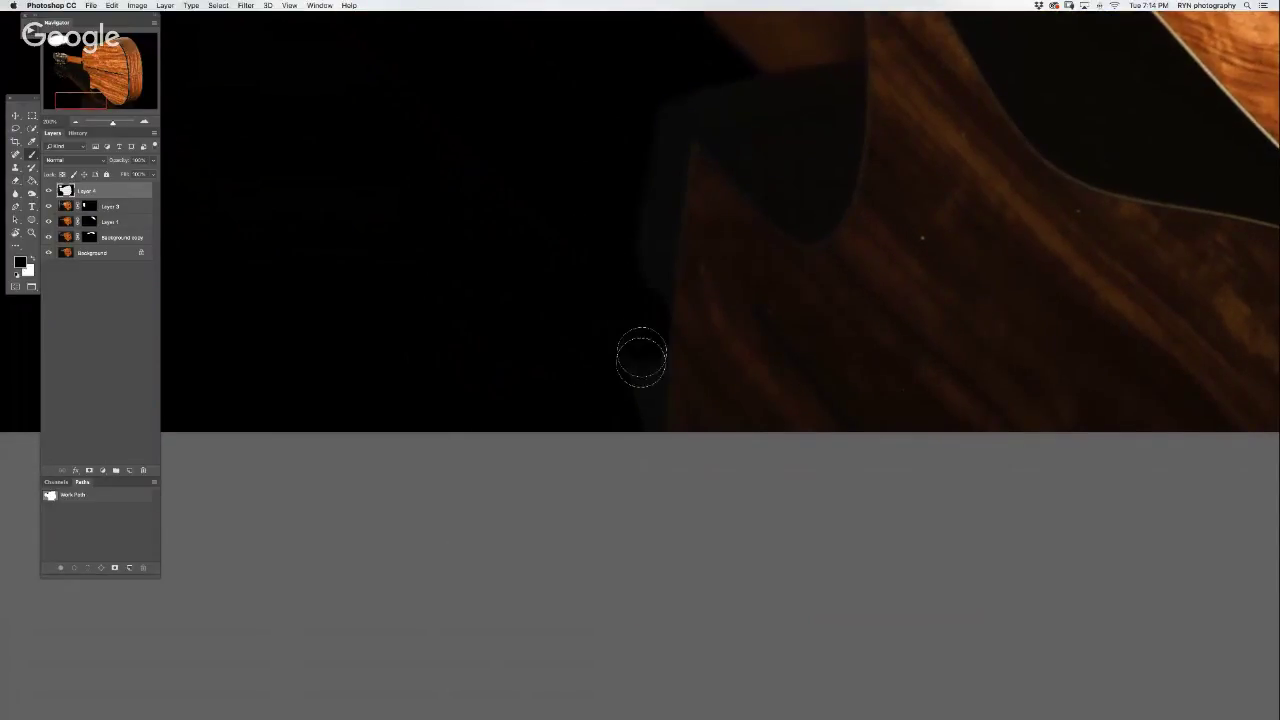
- Paint a dark shadow stroke along the neck edge
scroll(609, 451, "up", 5)
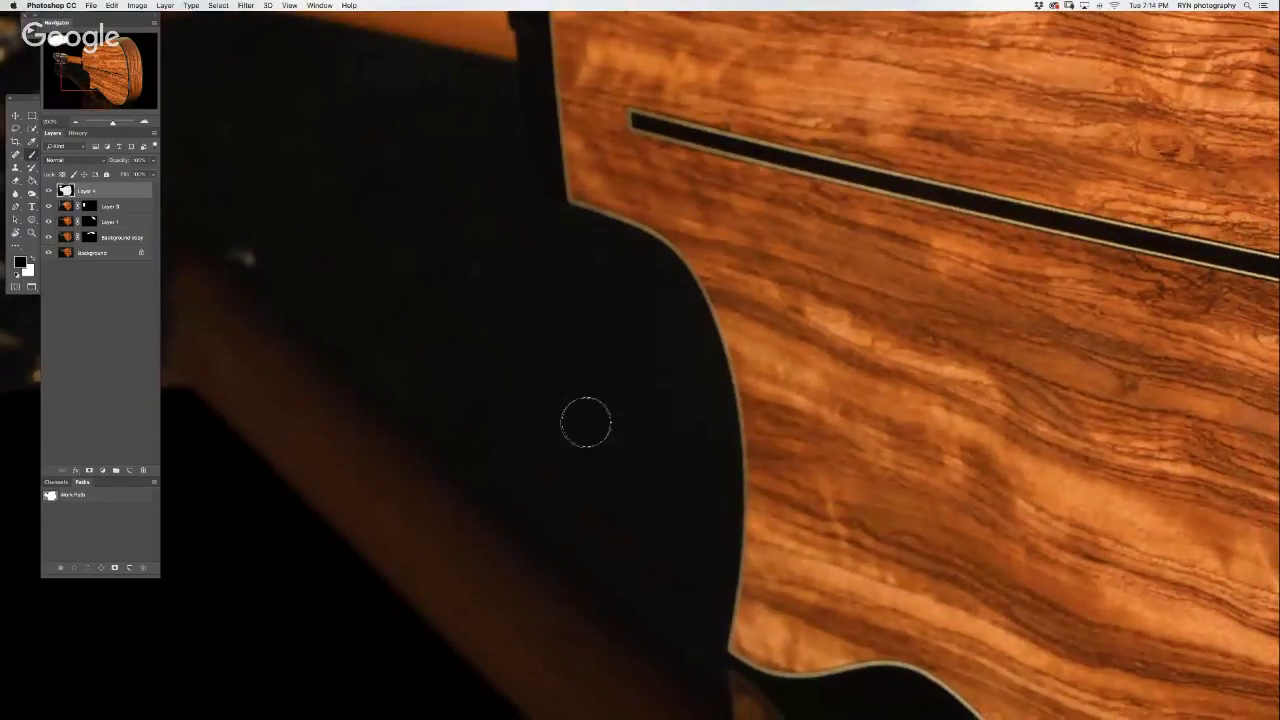
left_click(586, 422)
left_click_drag(571, 451, 667, 360)
scroll(776, 333, "left", 5)
scroll(776, 333, "down", 2)
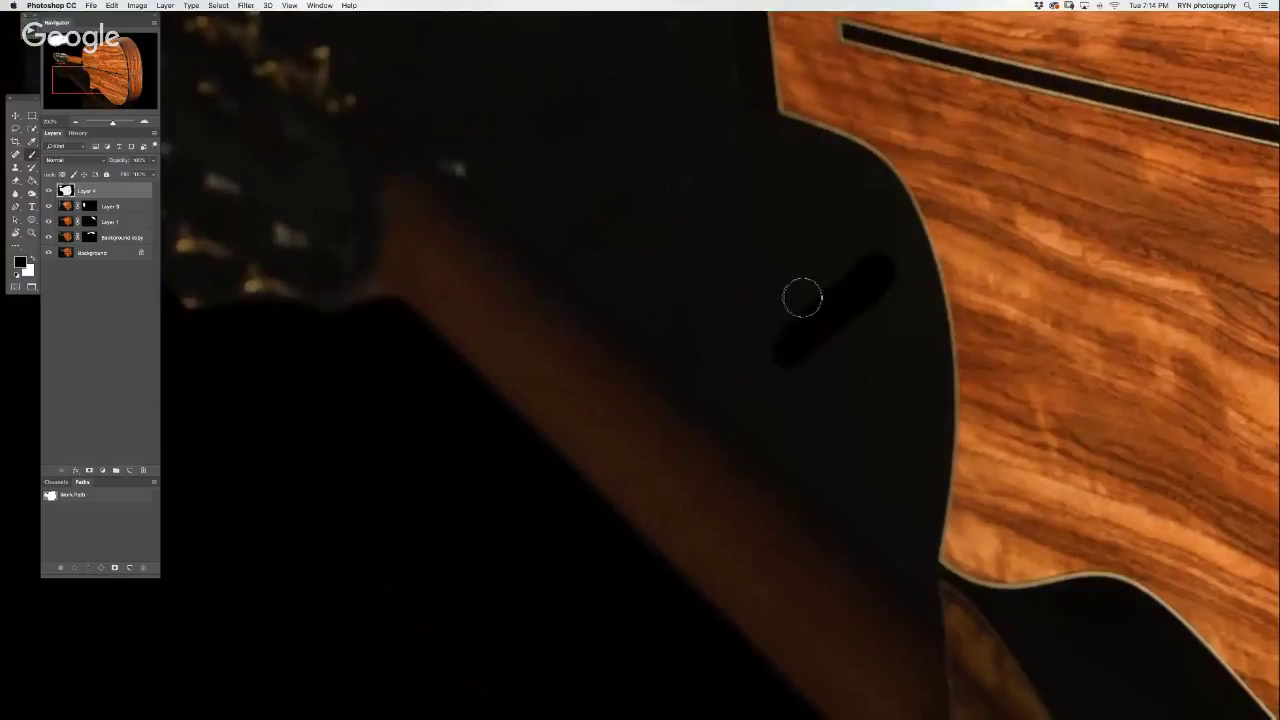
mouse_move(491, 172)
left_mouse_down()
mouse_move(749, 405)
mouse_move(1003, 570)
mouse_move(871, 410)
left_mouse_up()
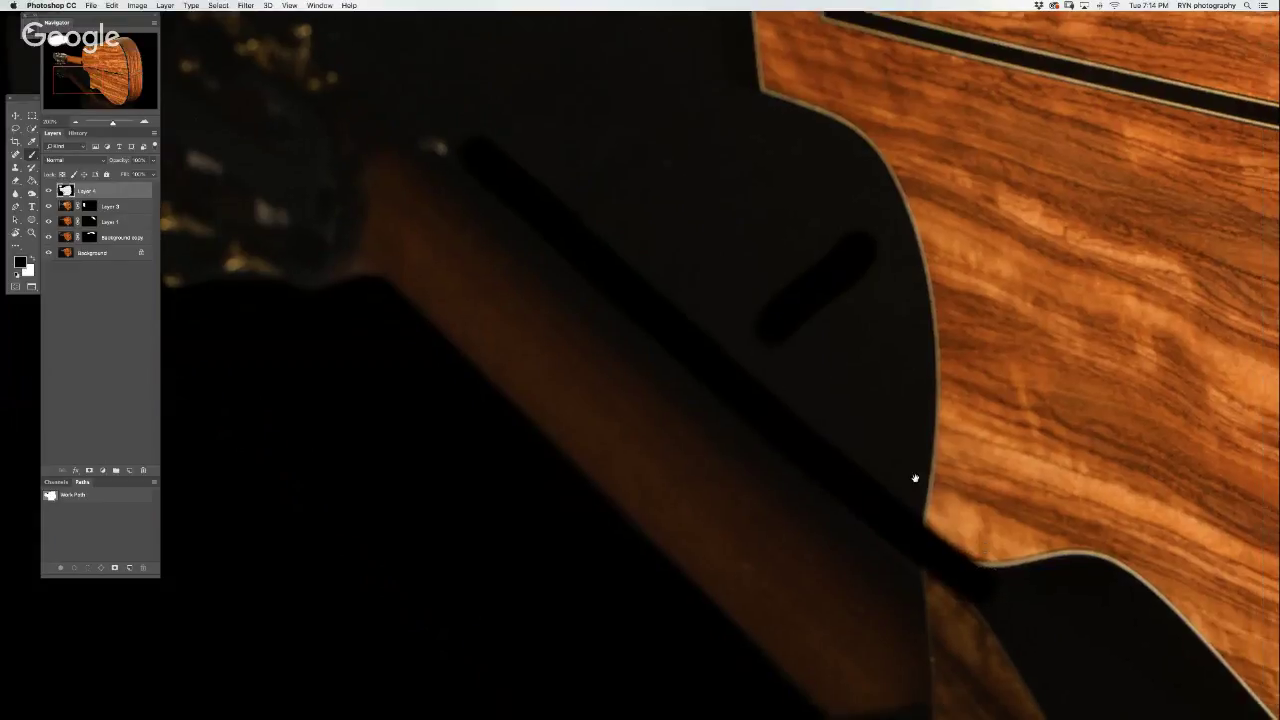
mouse_move(876, 490)
left_mouse_down()
mouse_move(840, 445)
mouse_move(833, 465)
left_mouse_up()
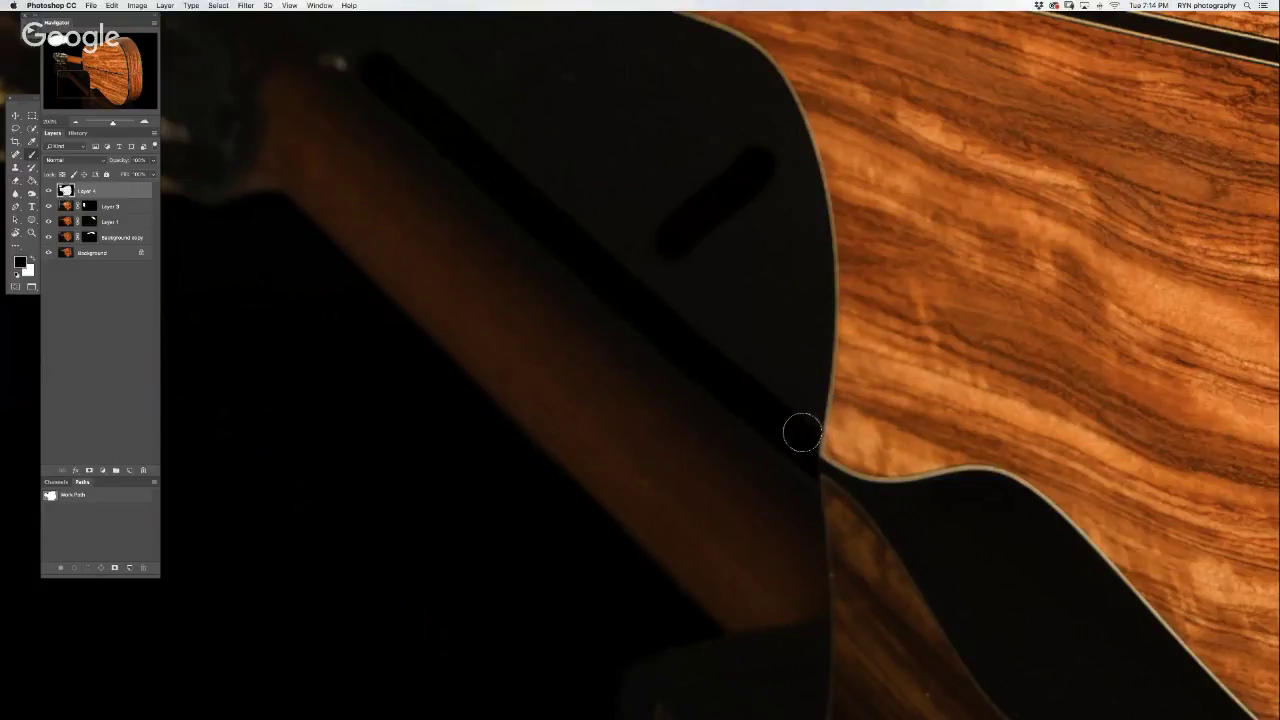
- Darken the inner edge of the guitar body with black strokes
left_click_drag(802, 432, 800, 406)
left_click_drag(769, 134, 763, 97)
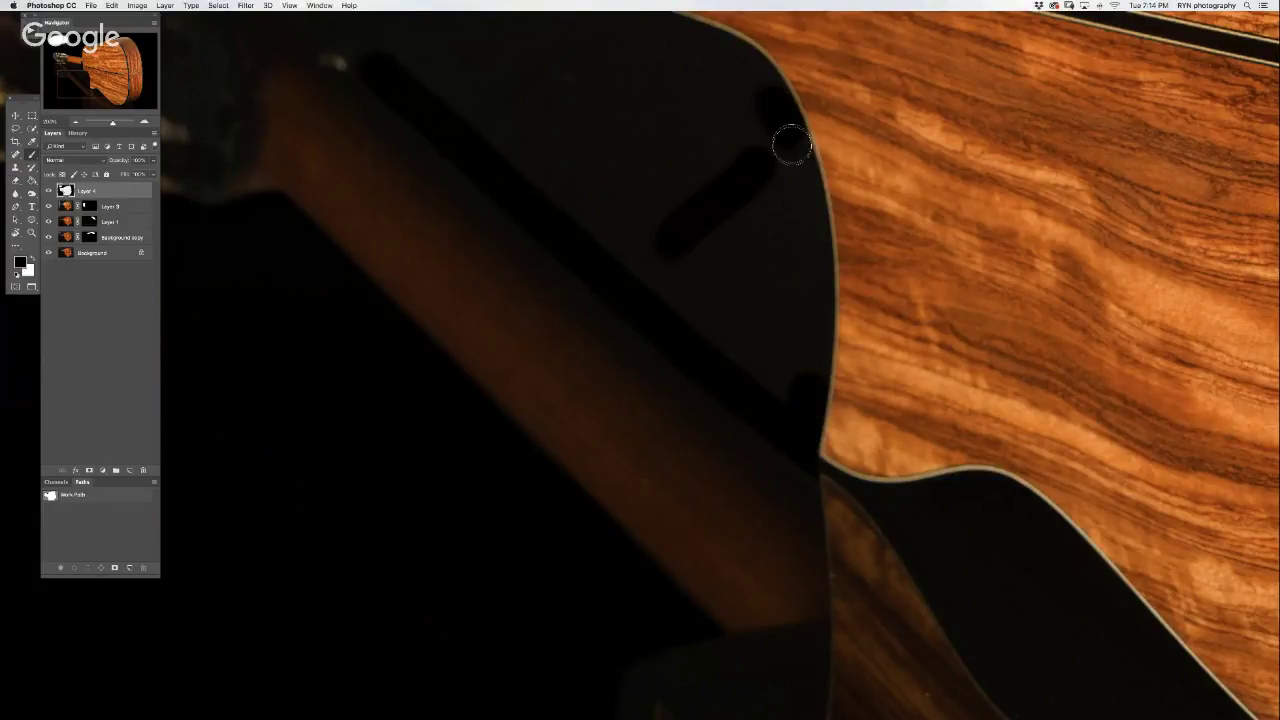
mouse_move(791, 146)
left_mouse_down()
mouse_move(814, 293)
mouse_move(806, 374)
left_mouse_up()
scroll(780, 420, "up", 2)
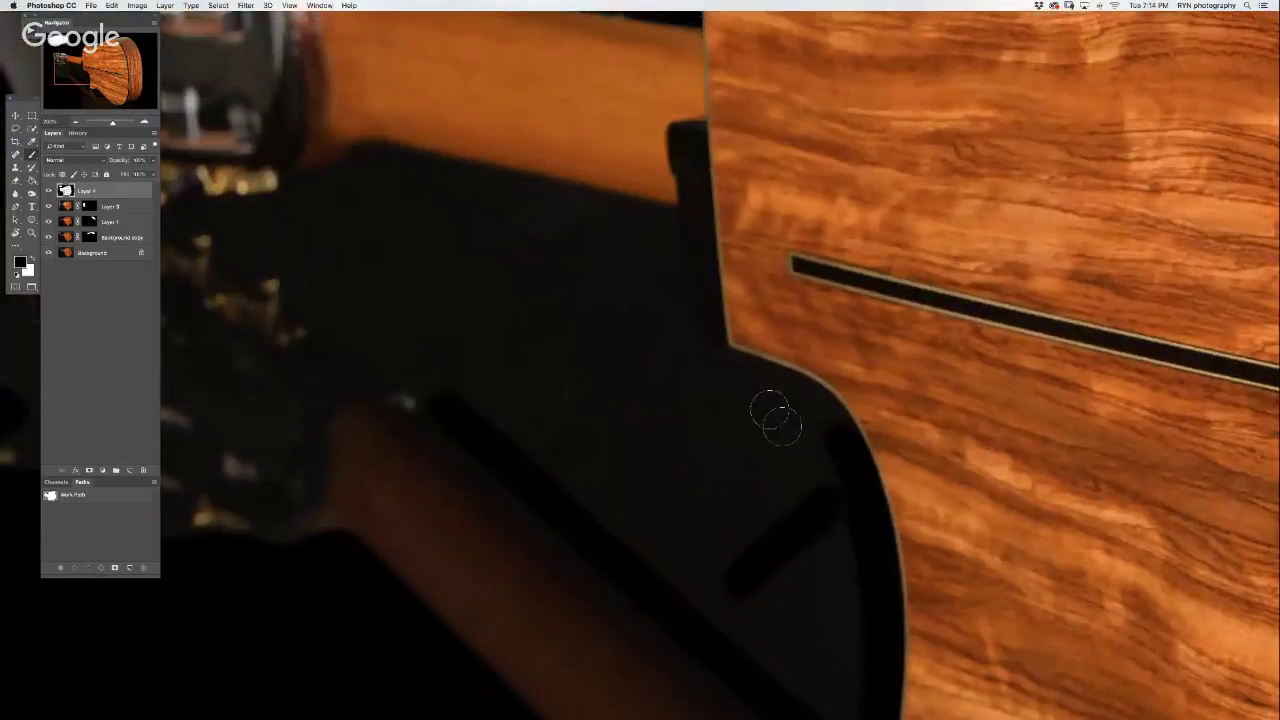
left_click_drag(694, 366, 816, 414)
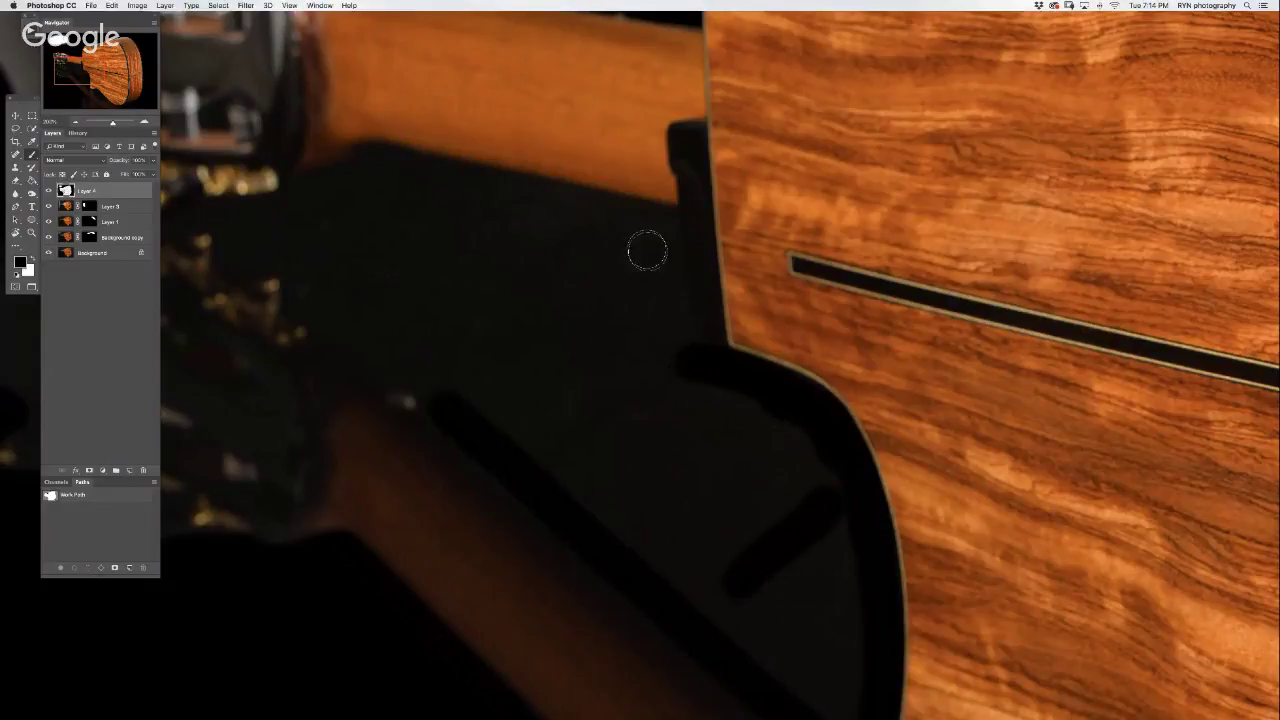
mouse_move(640, 224)
left_mouse_down()
mouse_move(655, 223)
mouse_move(694, 371)
left_mouse_up()
- Deepen the shadow below the neck, bucket-fill the dark region black, and cover the pickguard outline
scroll(711, 329, "left", 5)
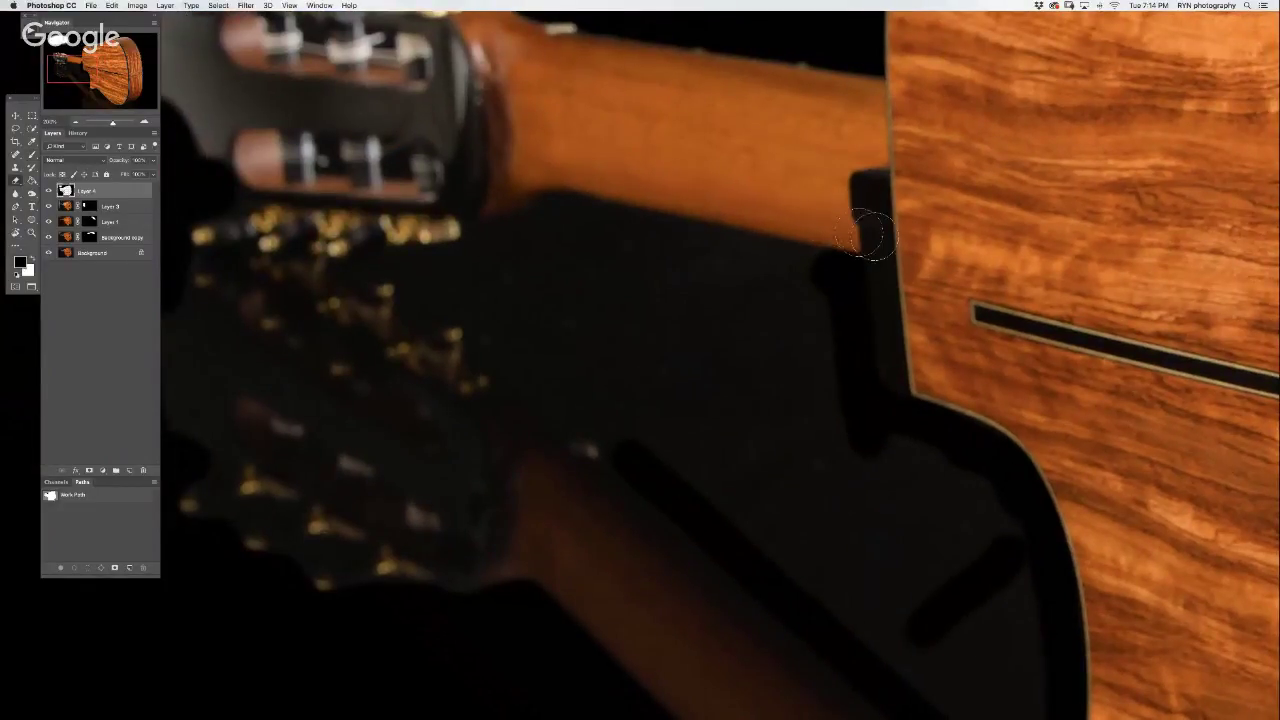
scroll(713, 298, "left", 3)
scroll(980, 337, "left", 3)
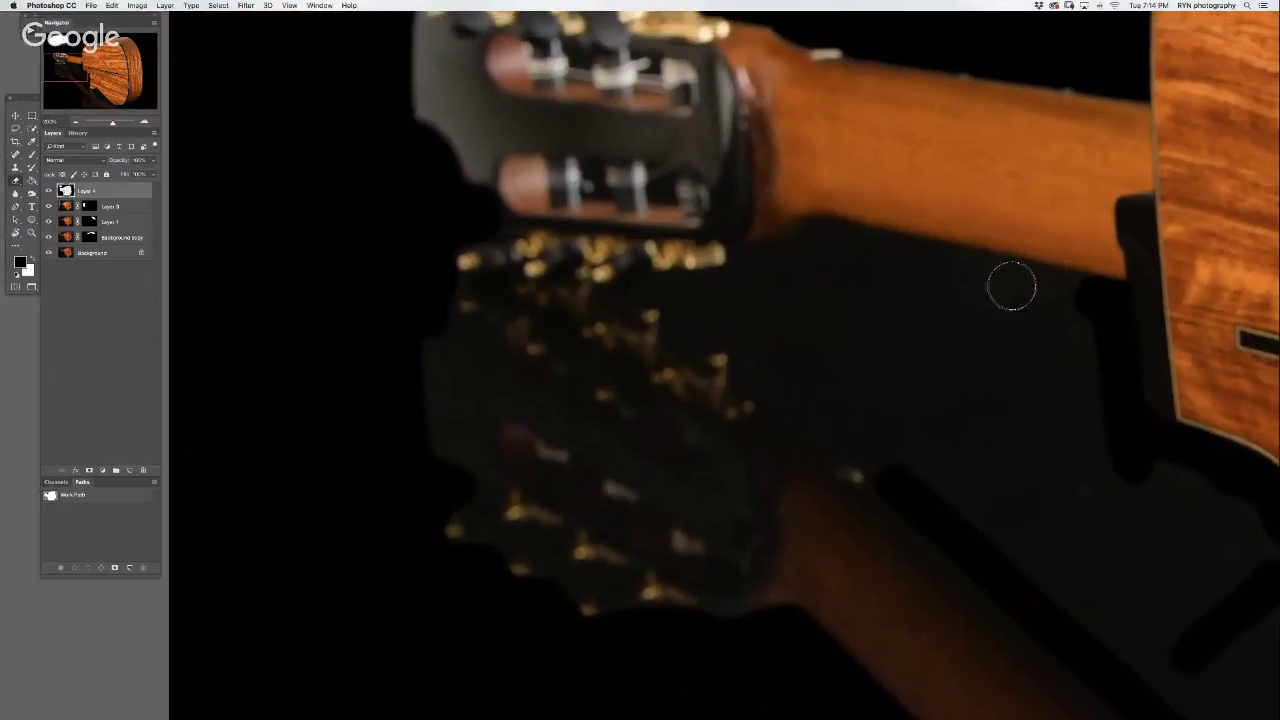
left_click_drag(818, 246, 1115, 296)
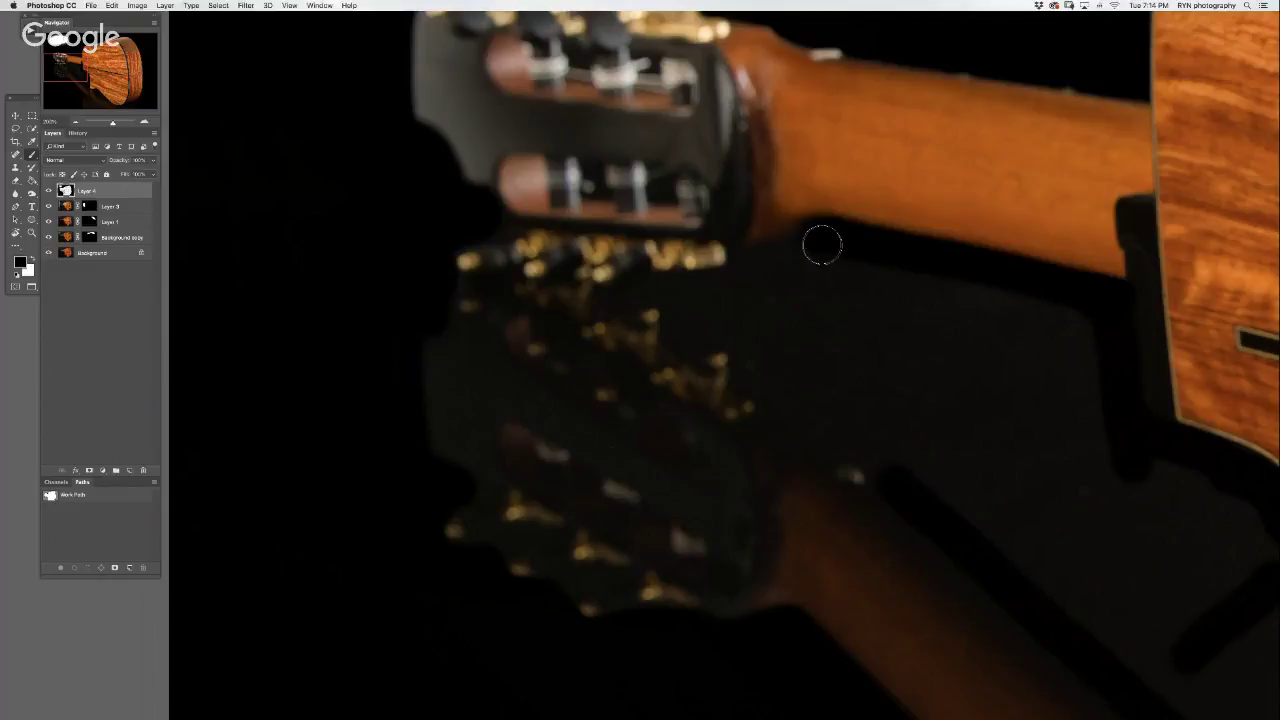
mouse_move(820, 243)
left_mouse_down()
mouse_move(751, 260)
mouse_move(870, 455)
mouse_move(900, 474)
left_mouse_up()
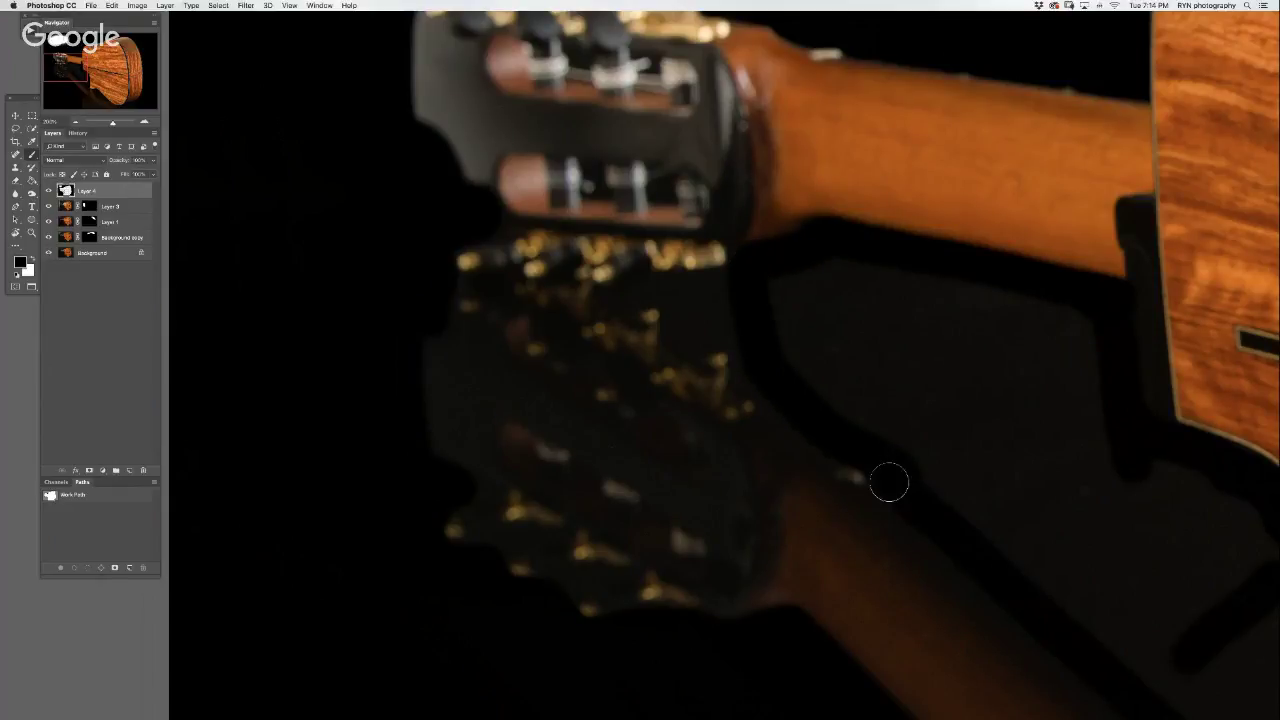
key("g")
left_click(940, 401)
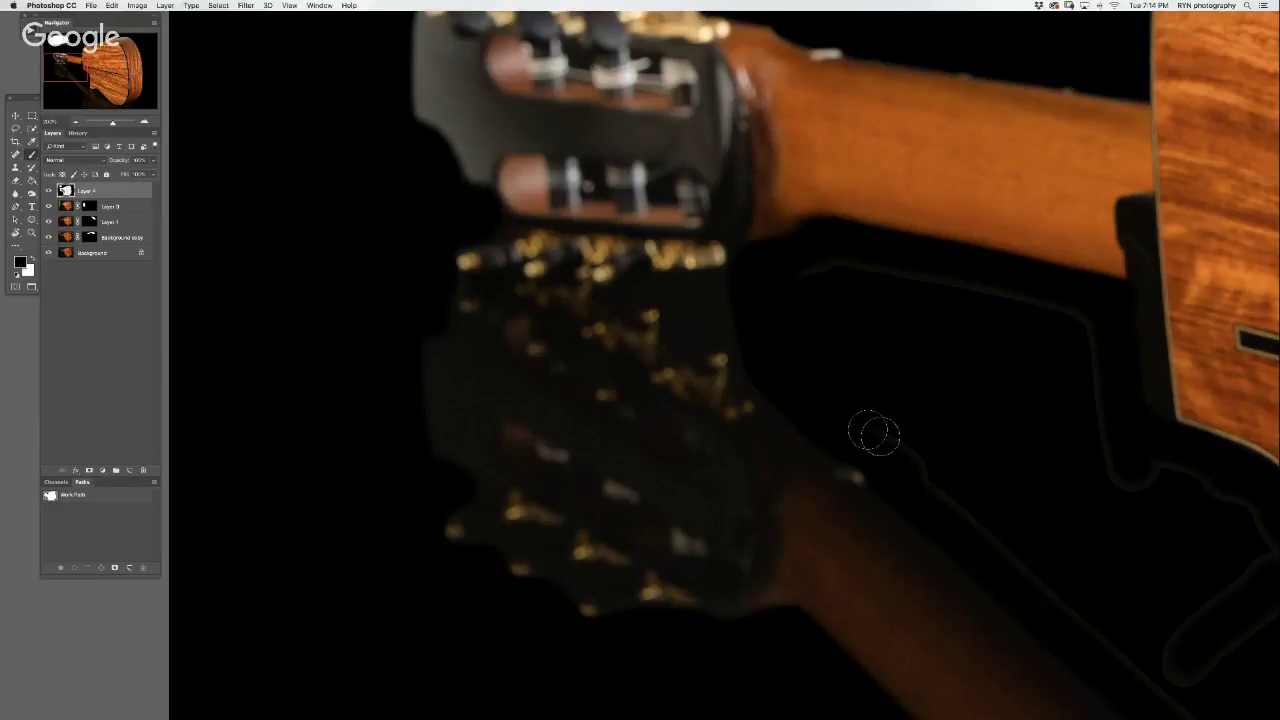
left_click_drag(906, 449, 705, 208)
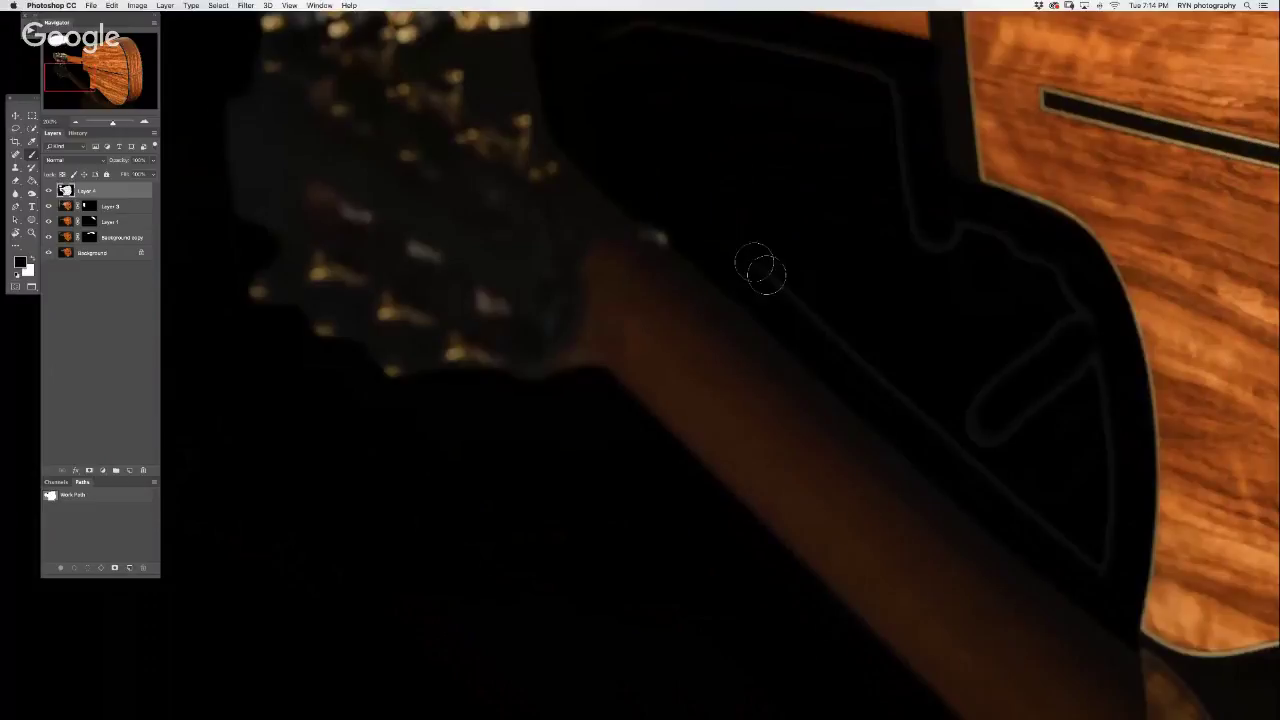
mouse_move(925, 410)
left_mouse_down()
mouse_move(1103, 557)
mouse_move(1109, 354)
mouse_move(1025, 432)
mouse_move(989, 380)
mouse_move(1077, 306)
mouse_move(1011, 249)
mouse_move(957, 241)
mouse_move(903, 177)
mouse_move(870, 66)
left_mouse_up()
- Paint black around the headstock near the pegs, then erase back the peg detail
left_click_drag(1014, 271, 1157, 386)
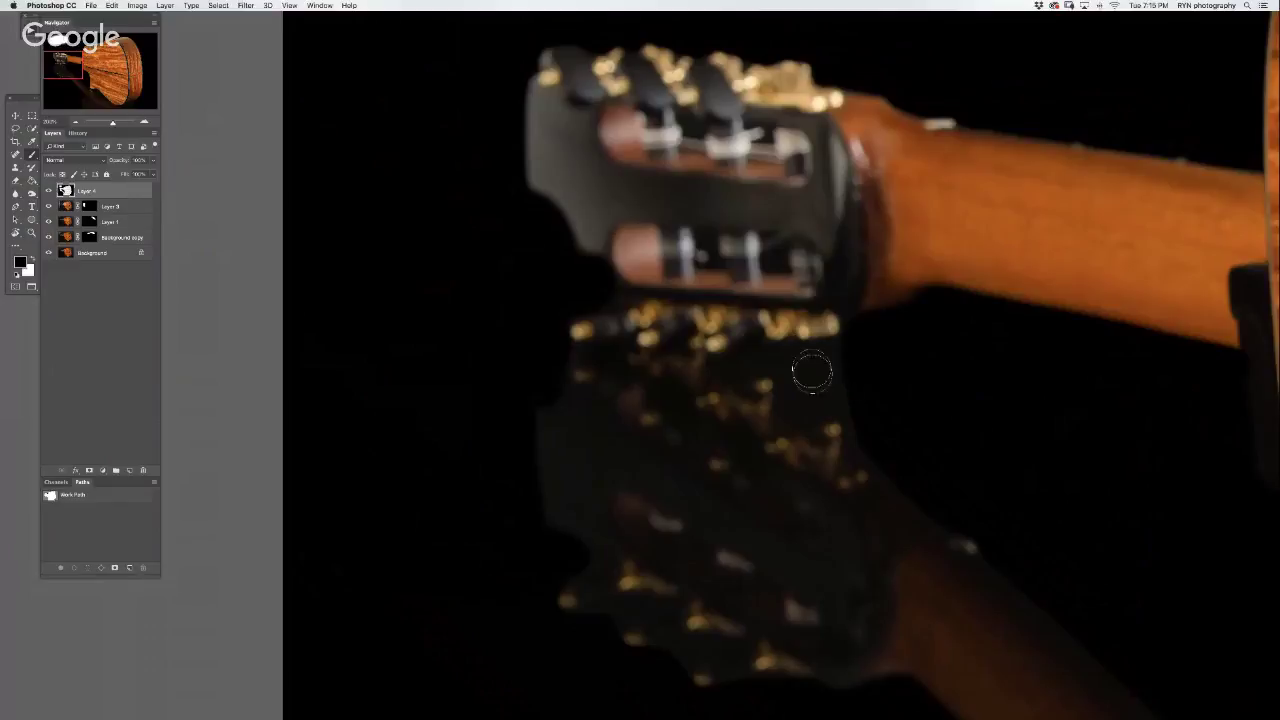
scroll(858, 335, "up", 1)
mouse_move(818, 364)
left_mouse_down()
mouse_move(732, 368)
mouse_move(774, 389)
mouse_move(771, 417)
mouse_move(794, 434)
mouse_move(860, 434)
mouse_move(800, 406)
mouse_move(800, 374)
mouse_move(855, 388)
mouse_move(869, 372)
mouse_move(846, 429)
mouse_move(940, 509)
left_mouse_up()
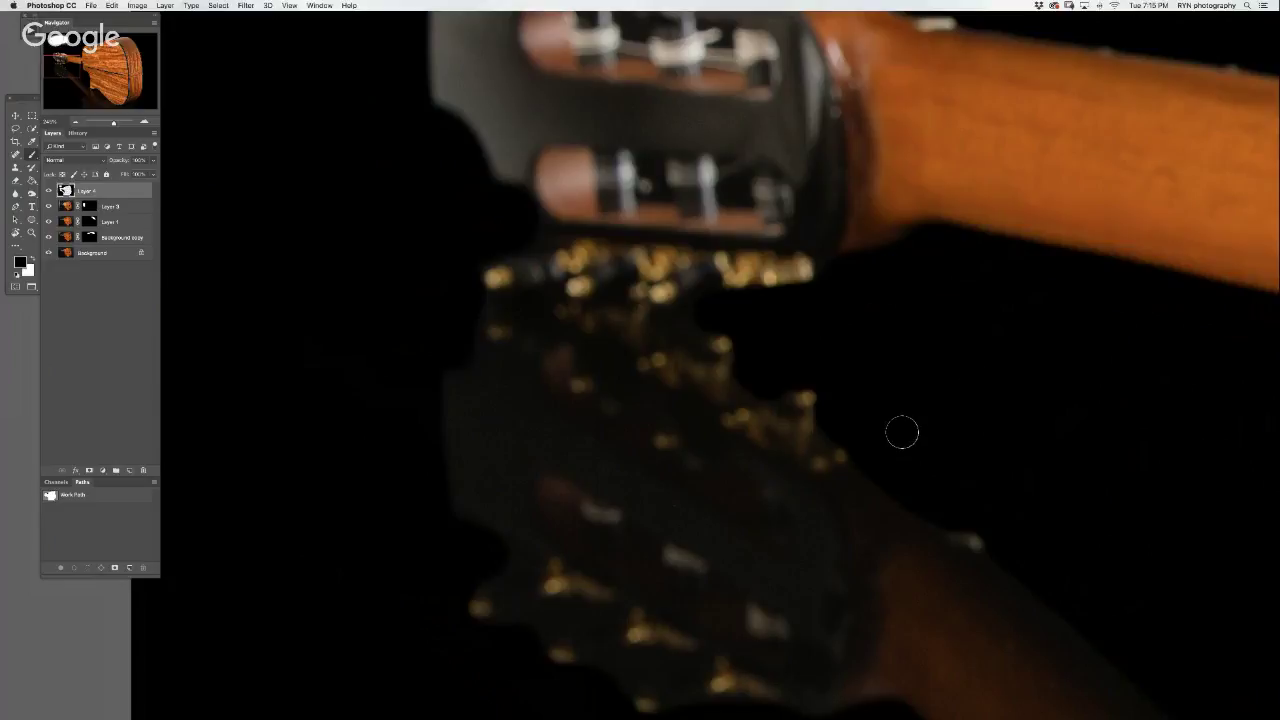
key("e")
mouse_move(718, 374)
left_mouse_down()
mouse_move(771, 386)
mouse_move(760, 443)
mouse_move(740, 436)
mouse_move(757, 391)
mouse_move(700, 420)
mouse_move(697, 350)
mouse_move(680, 323)
mouse_move(691, 314)
mouse_move(680, 334)
left_mouse_up()
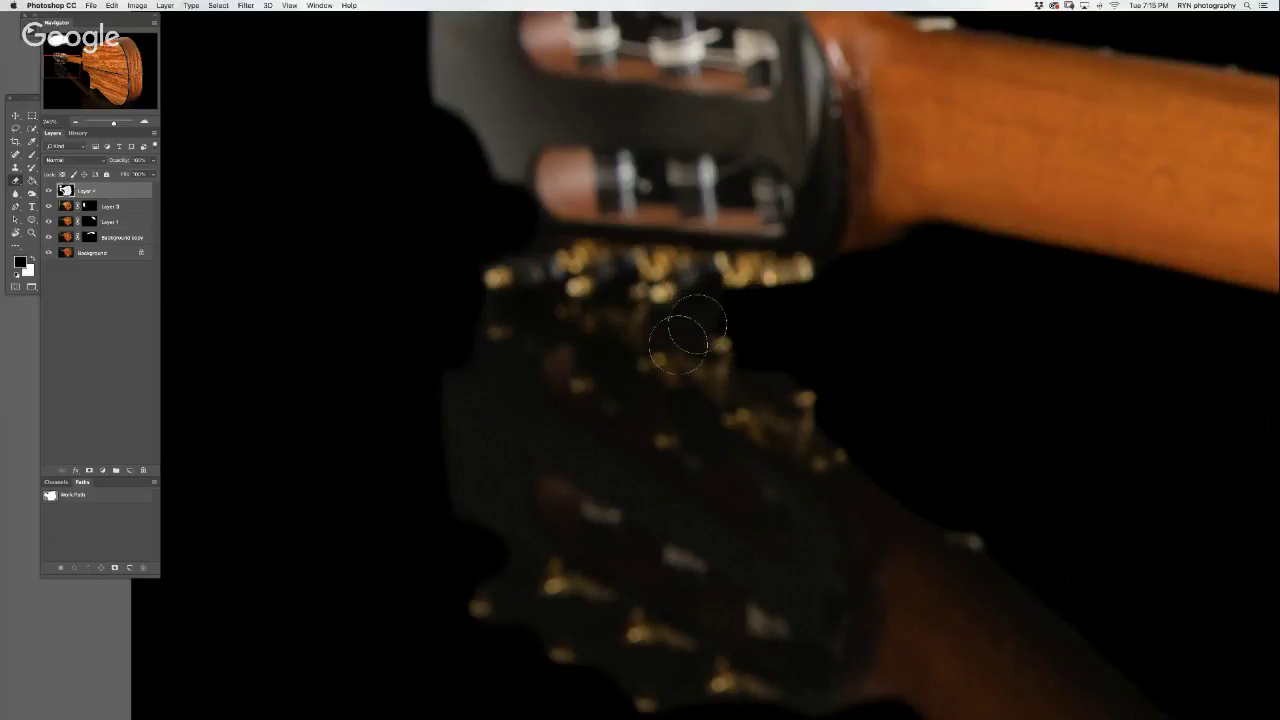
left_click(75, 123)
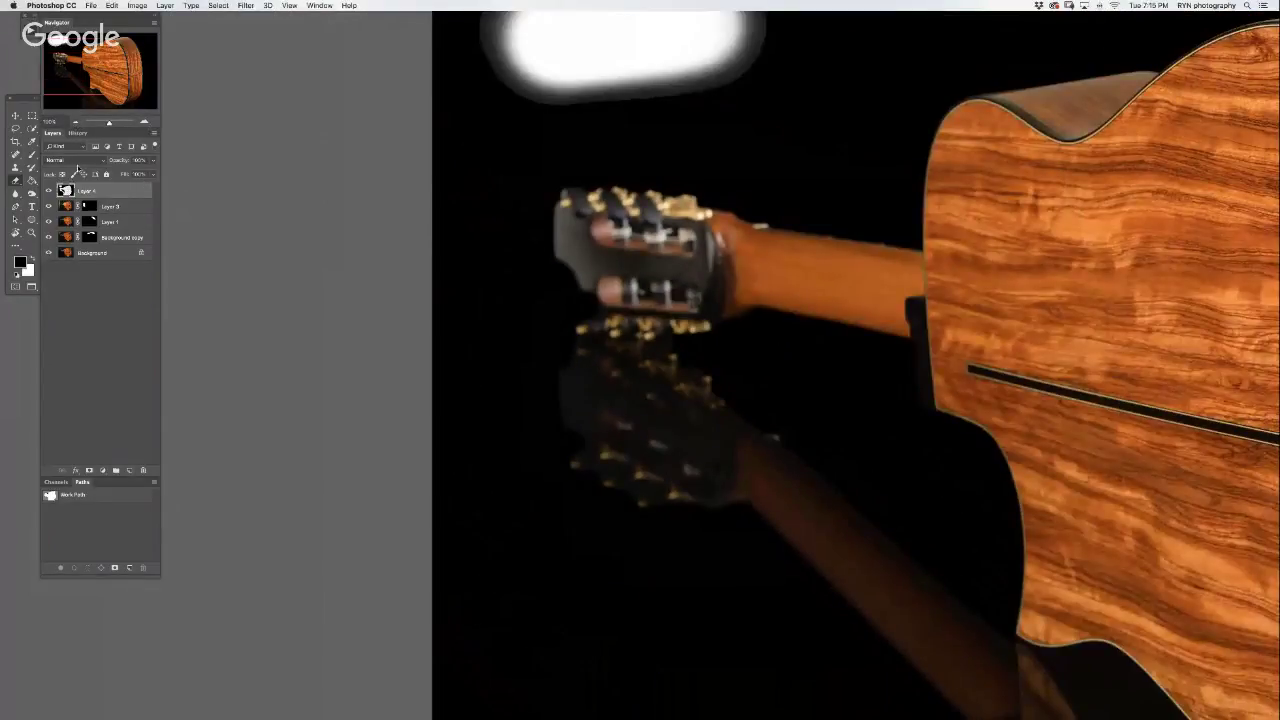
- View the whole photo at 66.67%, enlarge the brush to ~1036 px, and select Layer 4 through Background
key("super+minus")
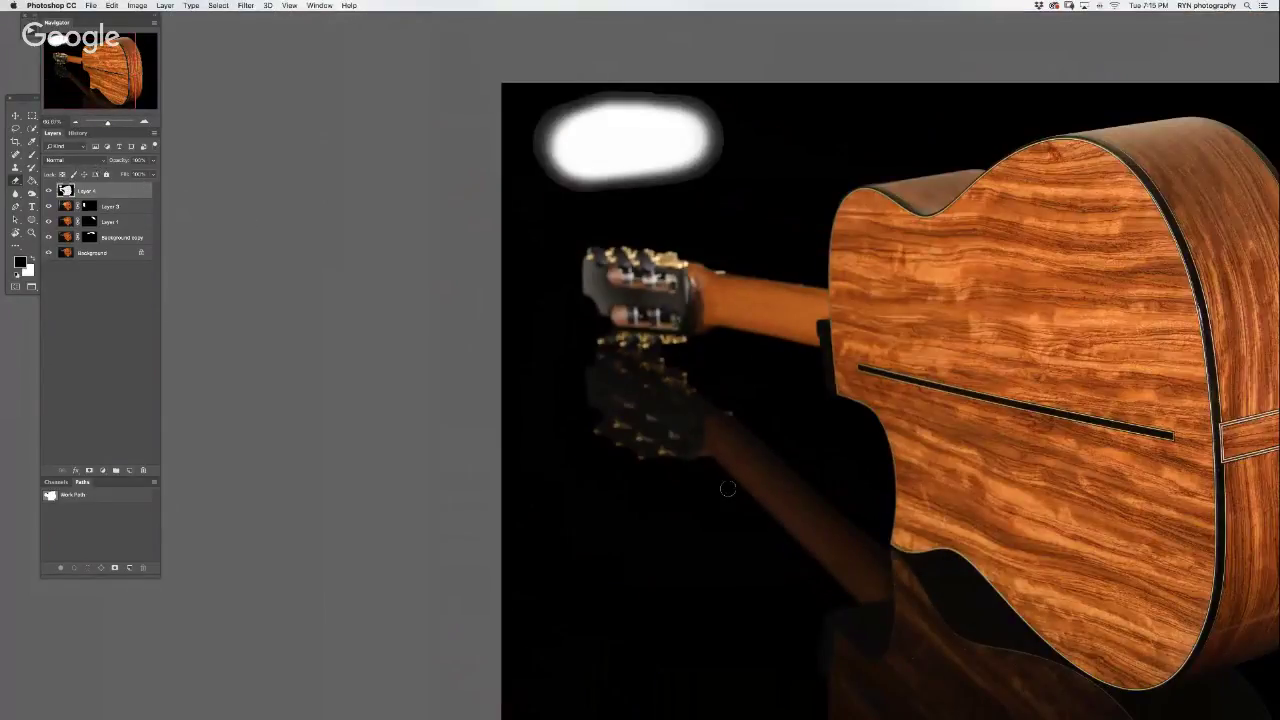
left_click_drag(717, 597, 611, 466)
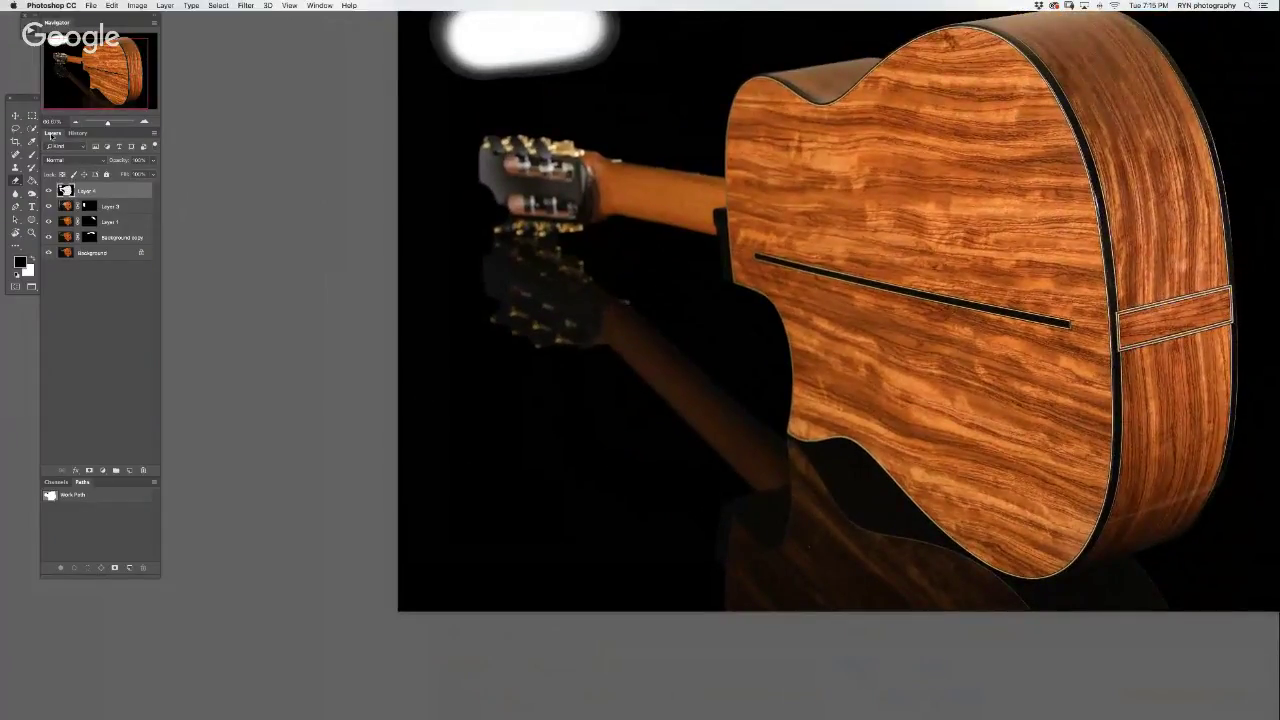
left_click(70, 206)
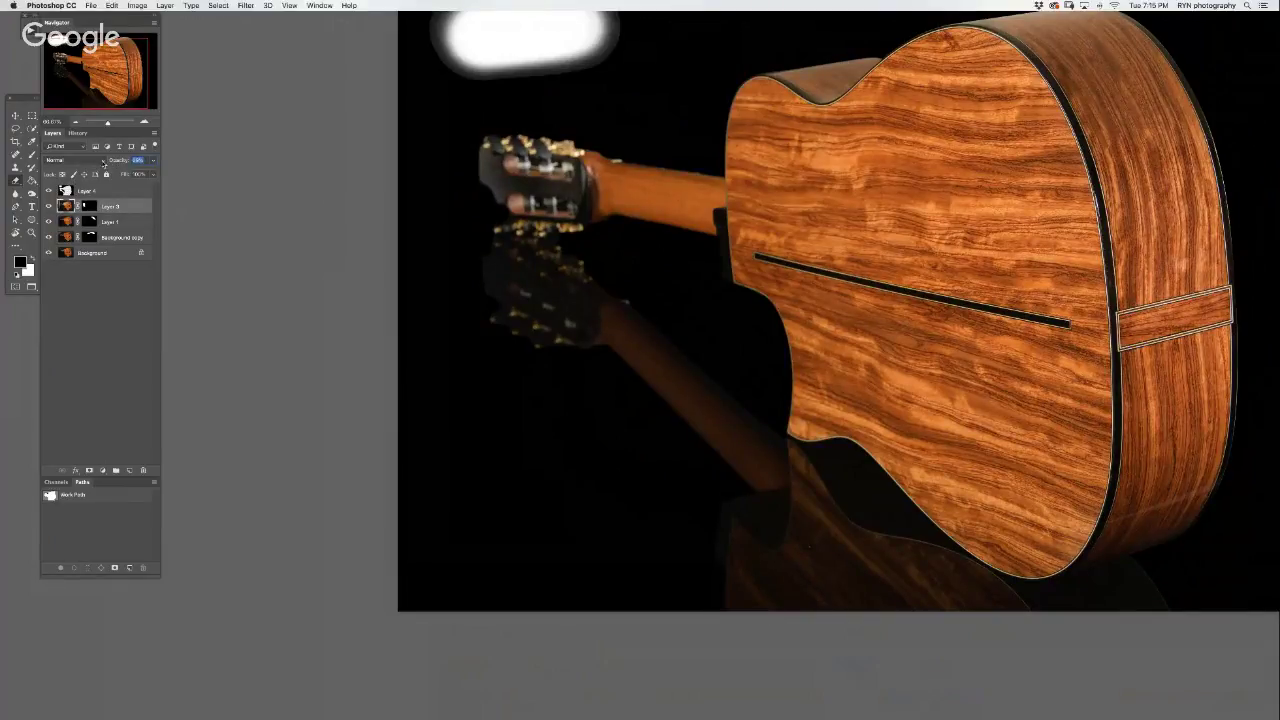
left_click(131, 191)
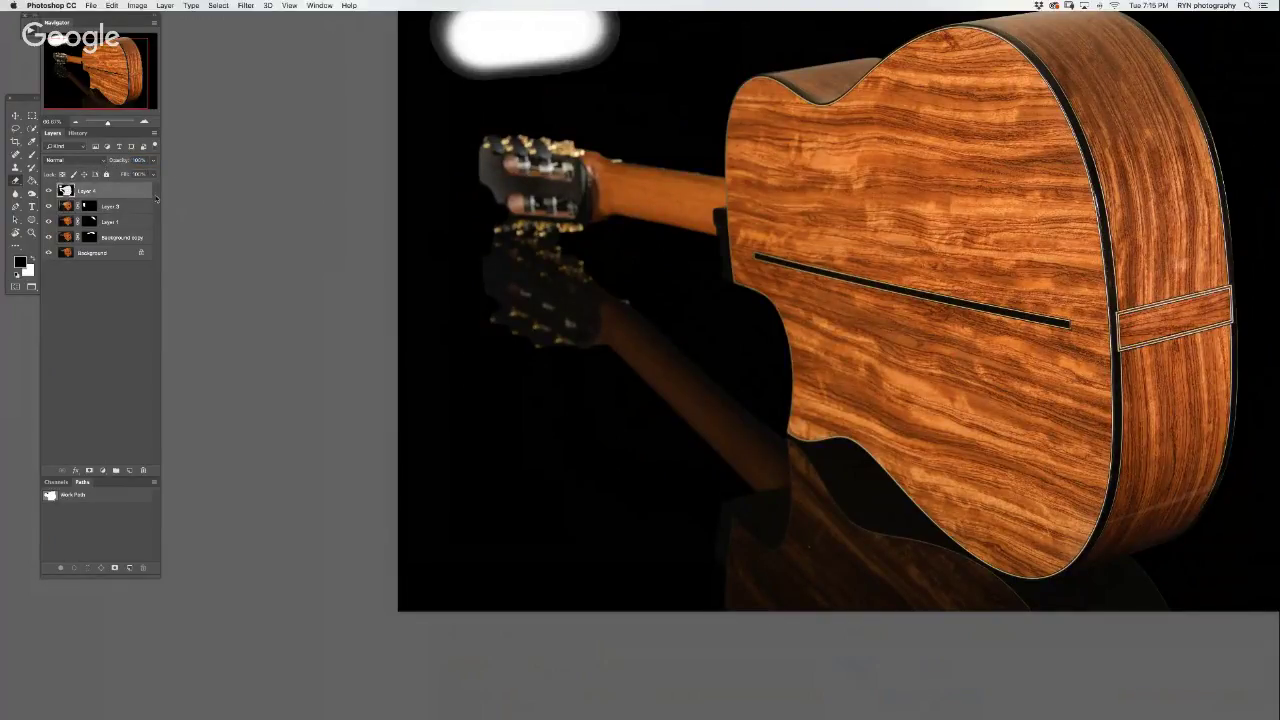
left_click_drag(526, 404, 723, 338)
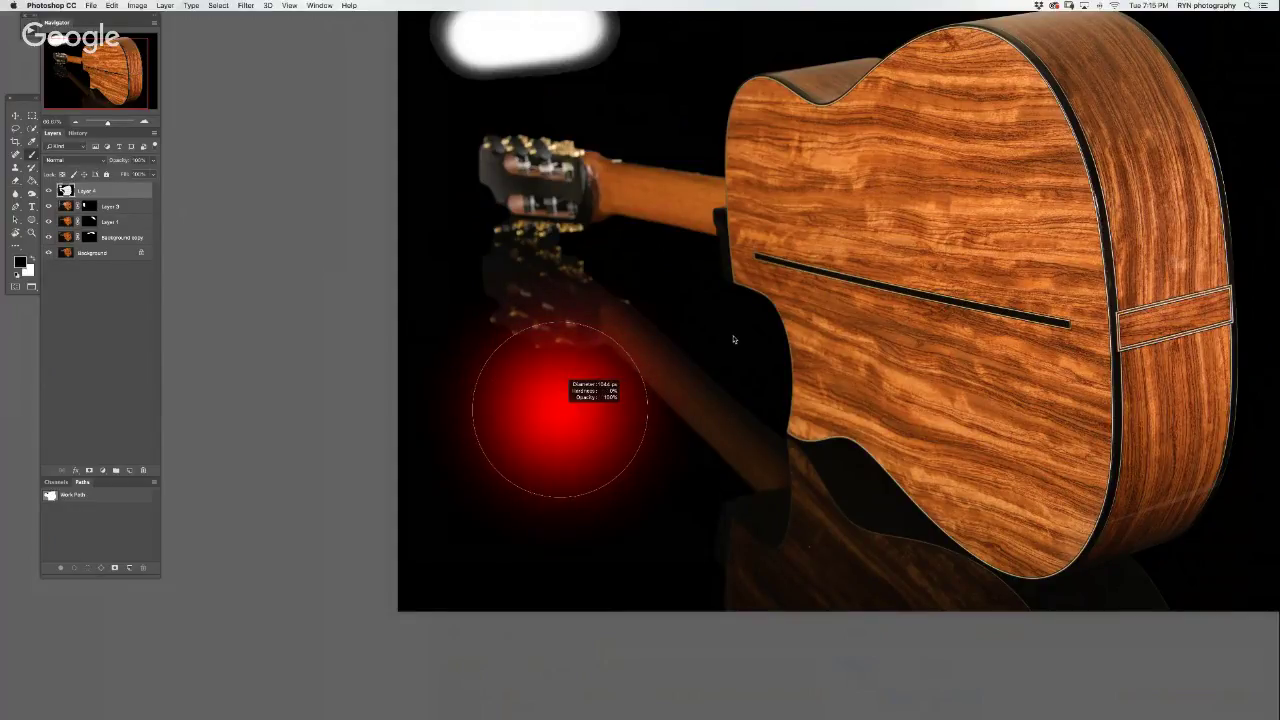
left_click_drag(723, 338, 706, 360)
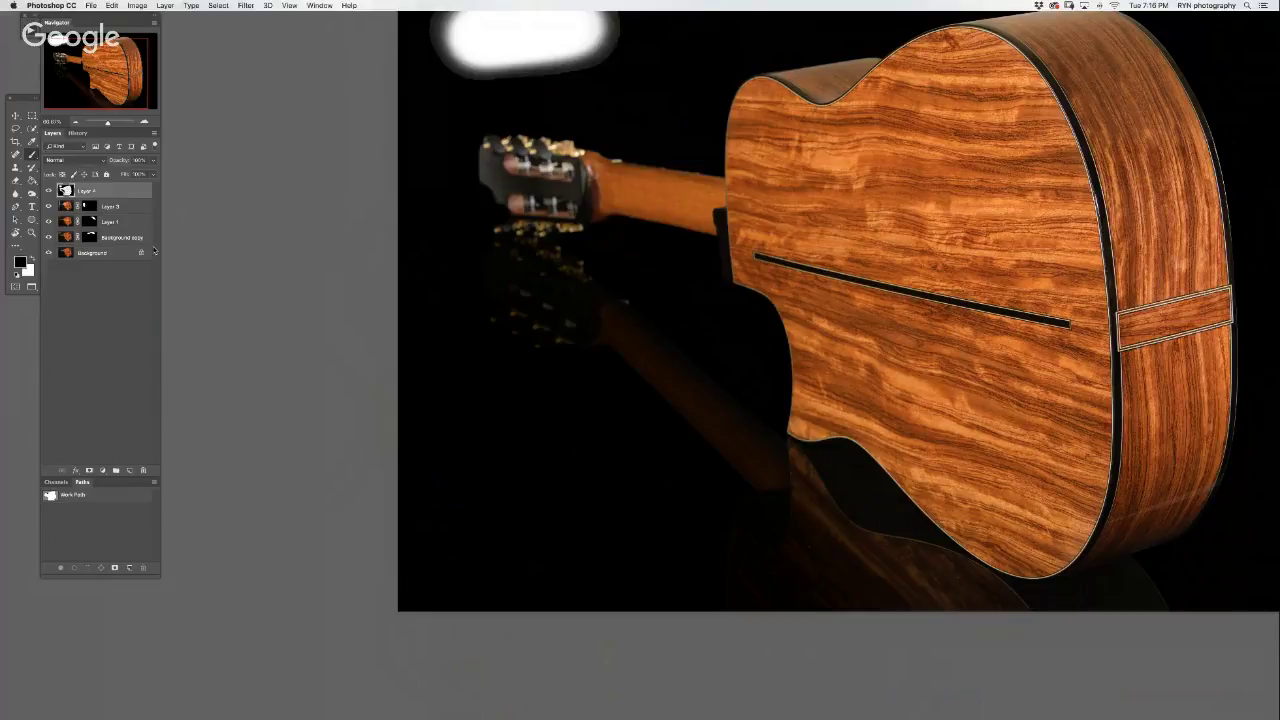
left_click(105, 254, "shift")
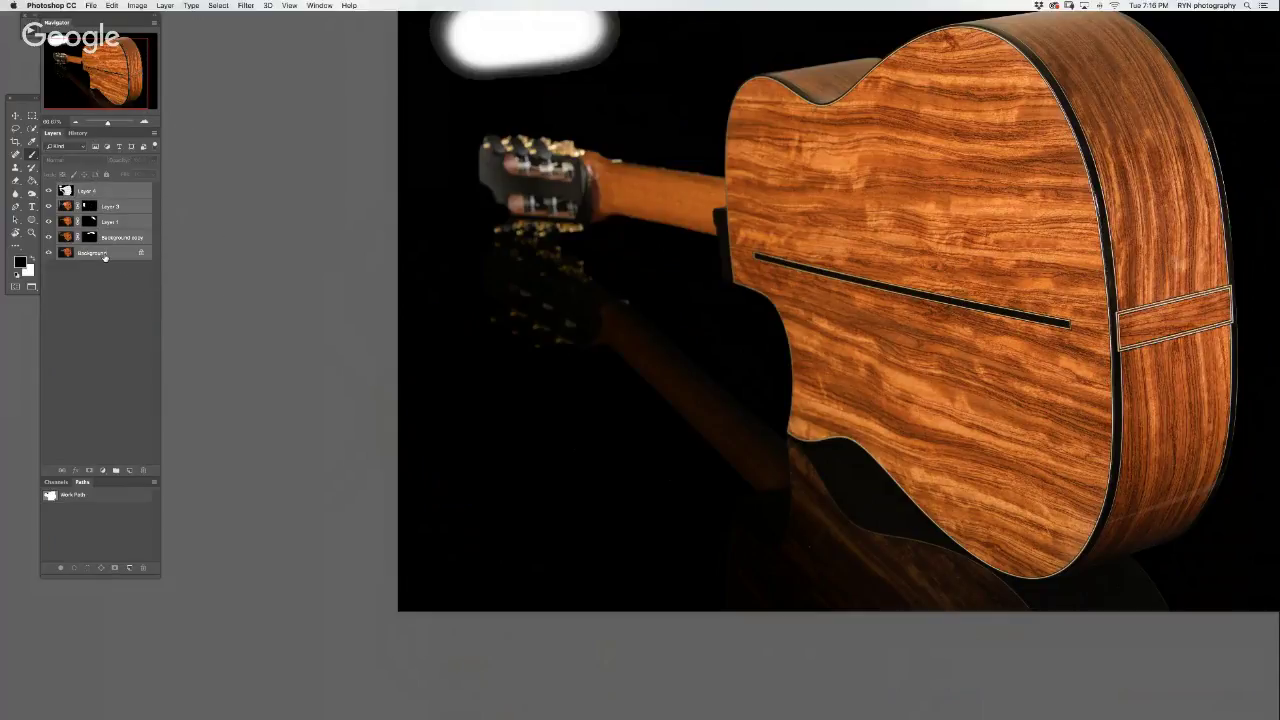
- Merge all layers into a new top layer and heal the dark blemish on the guitar side
key("ctrl+alt+e")
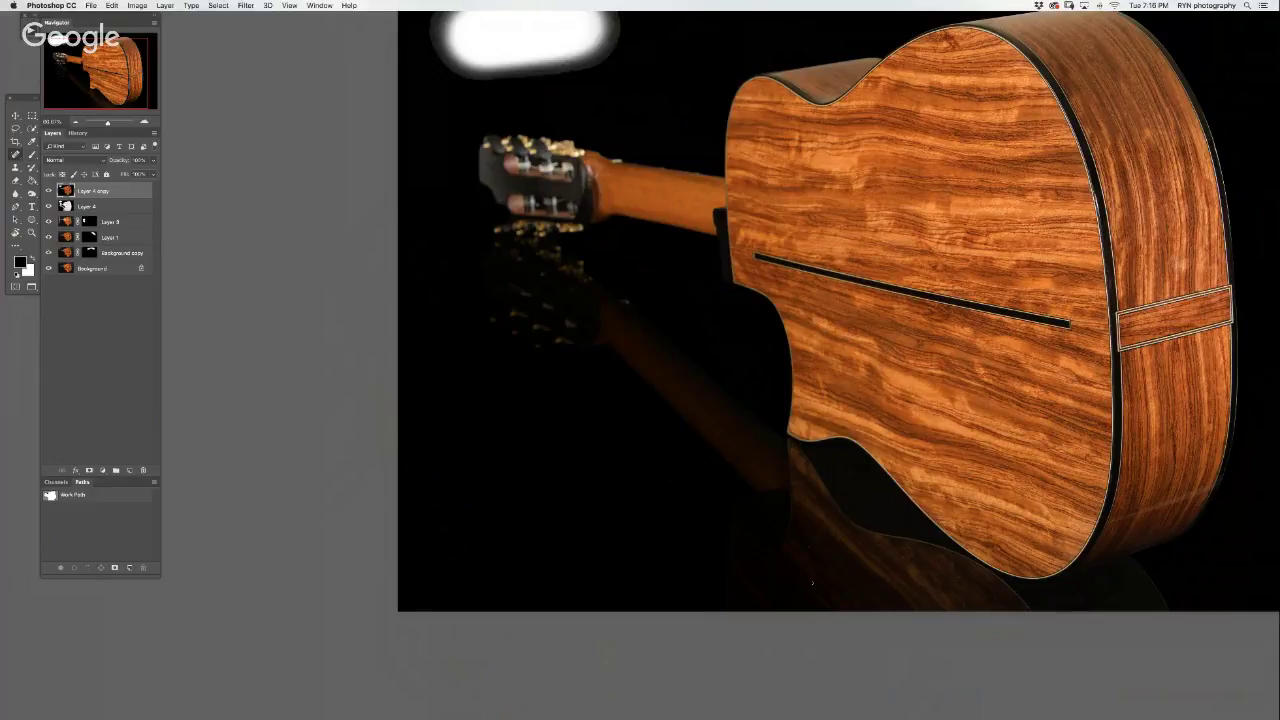
scroll(787, 553, "up", 5)
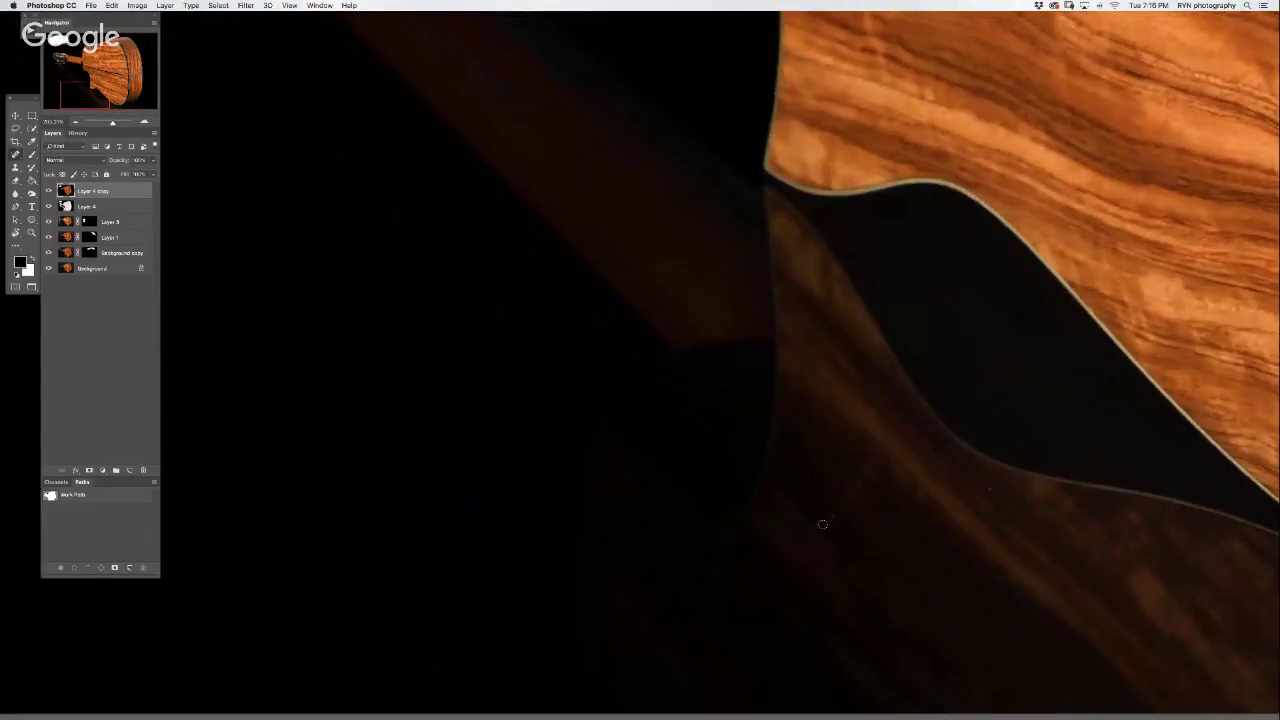
left_click_drag(835, 534, 839, 513)
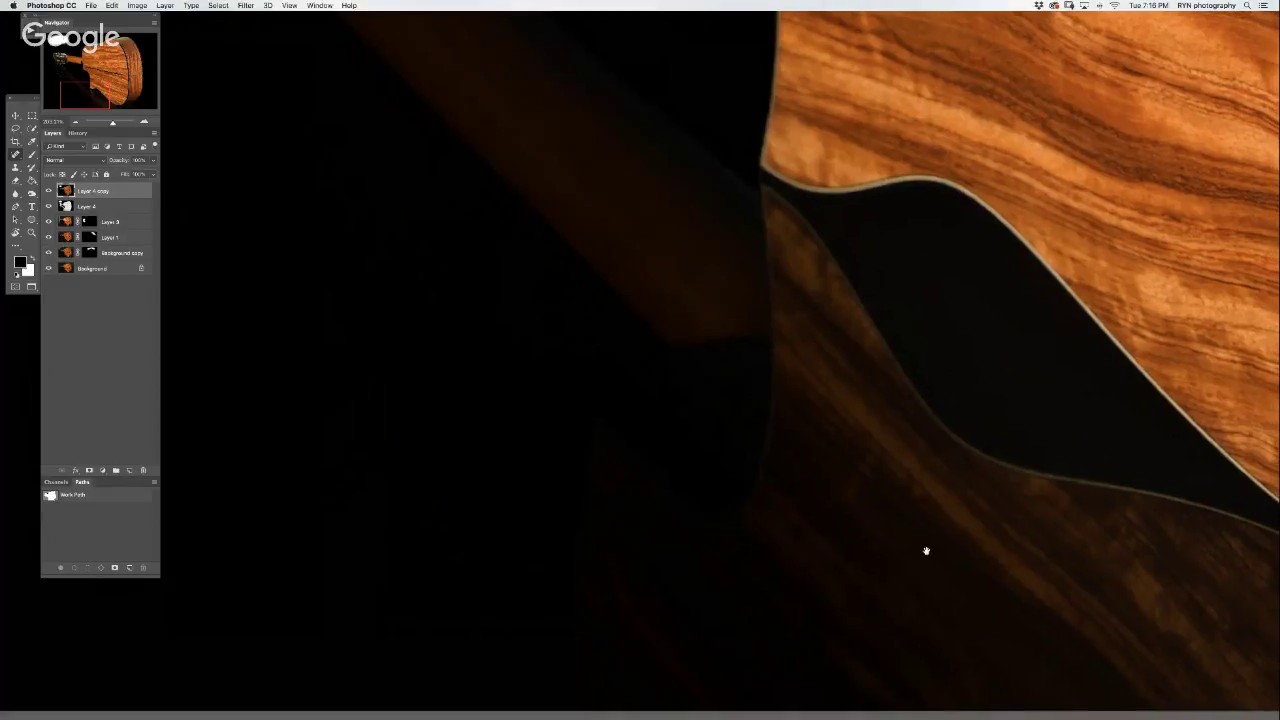
left_click_drag(995, 633, 556, 433)
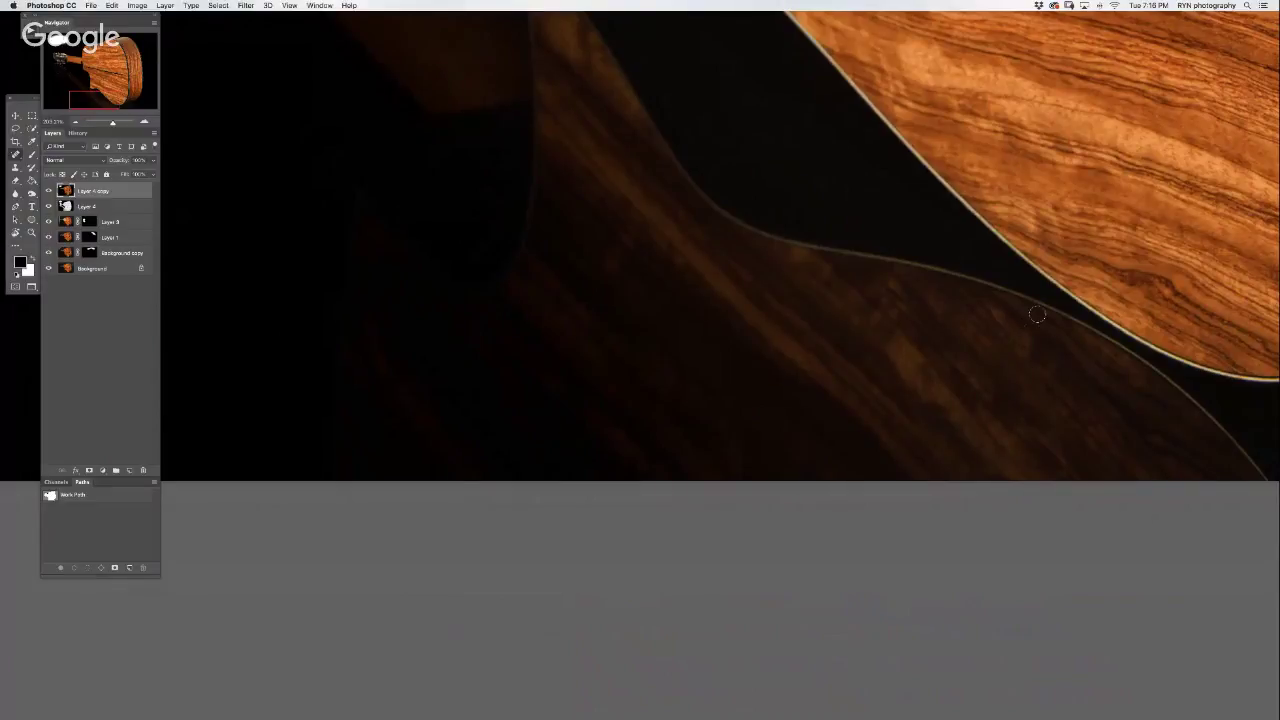
mouse_move(1091, 410)
left_mouse_down()
mouse_move(434, 429)
mouse_move(534, 338)
left_mouse_up()
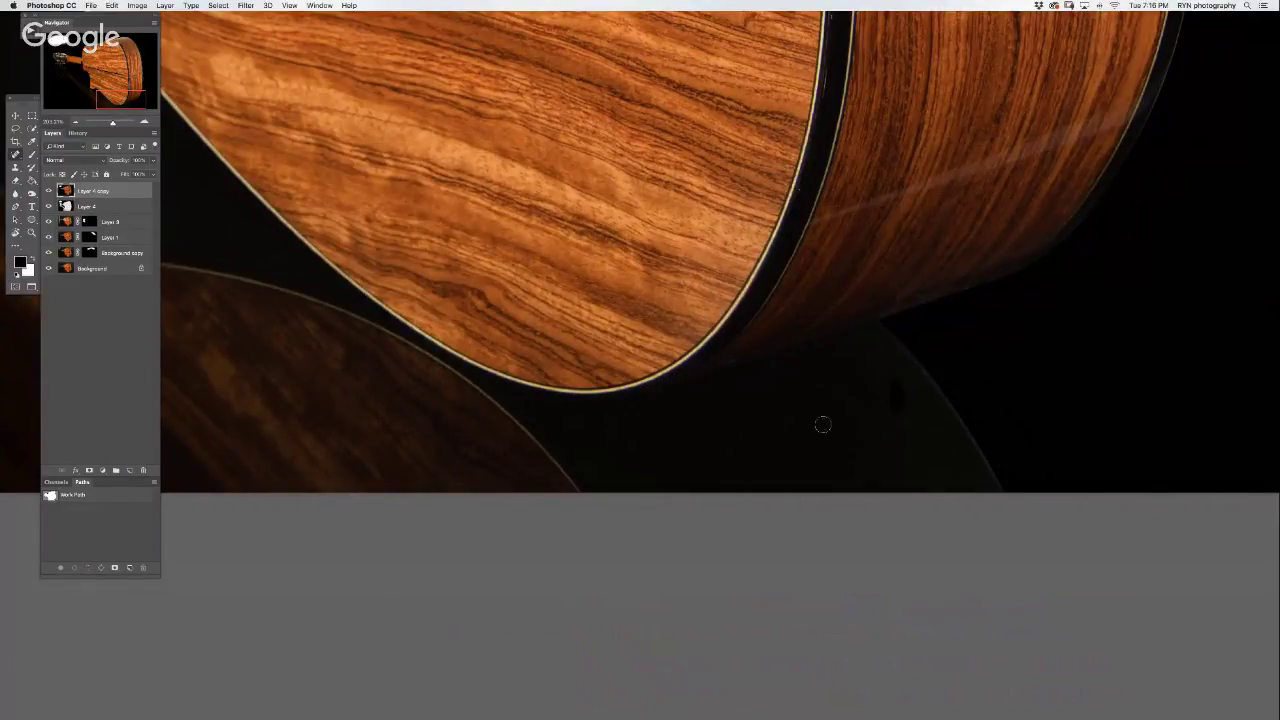
left_click_drag(849, 341, 661, 477)
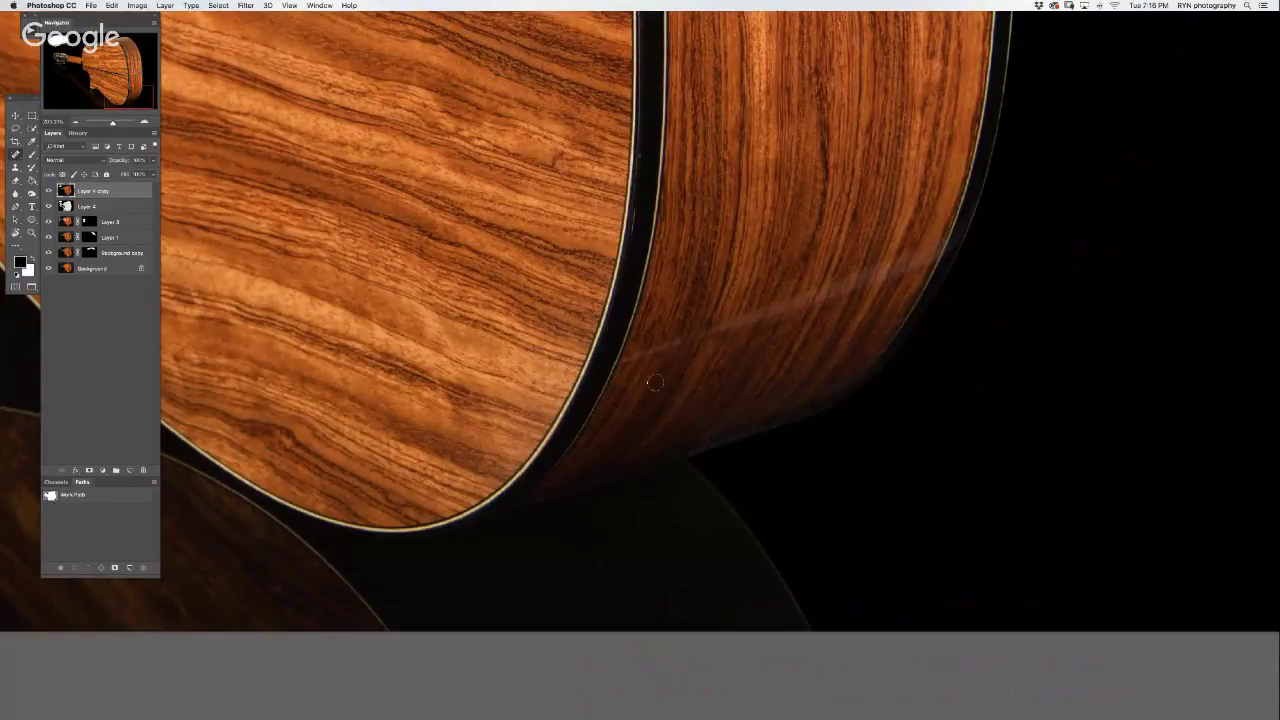
left_click_drag(643, 369, 643, 356)
- Inspect the guitar's side and top rim, then zoom back out
left_click_drag(719, 360, 756, 543)
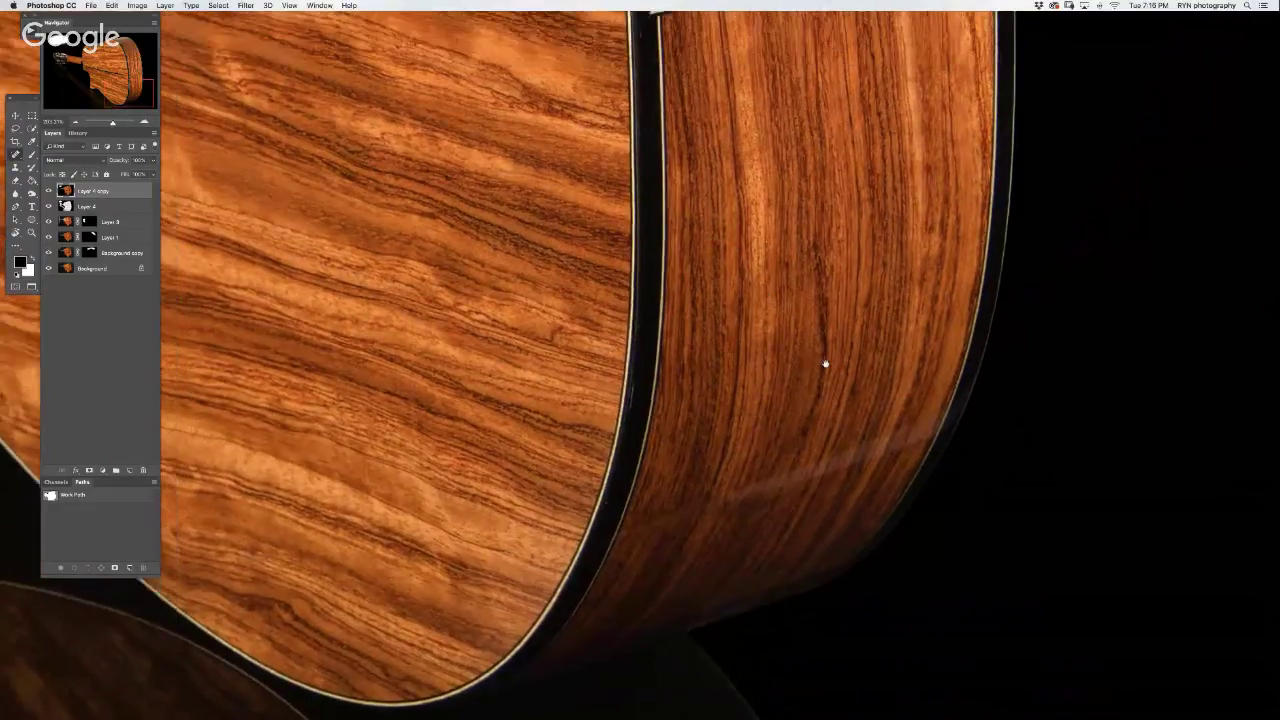
scroll(823, 363, "up", 5)
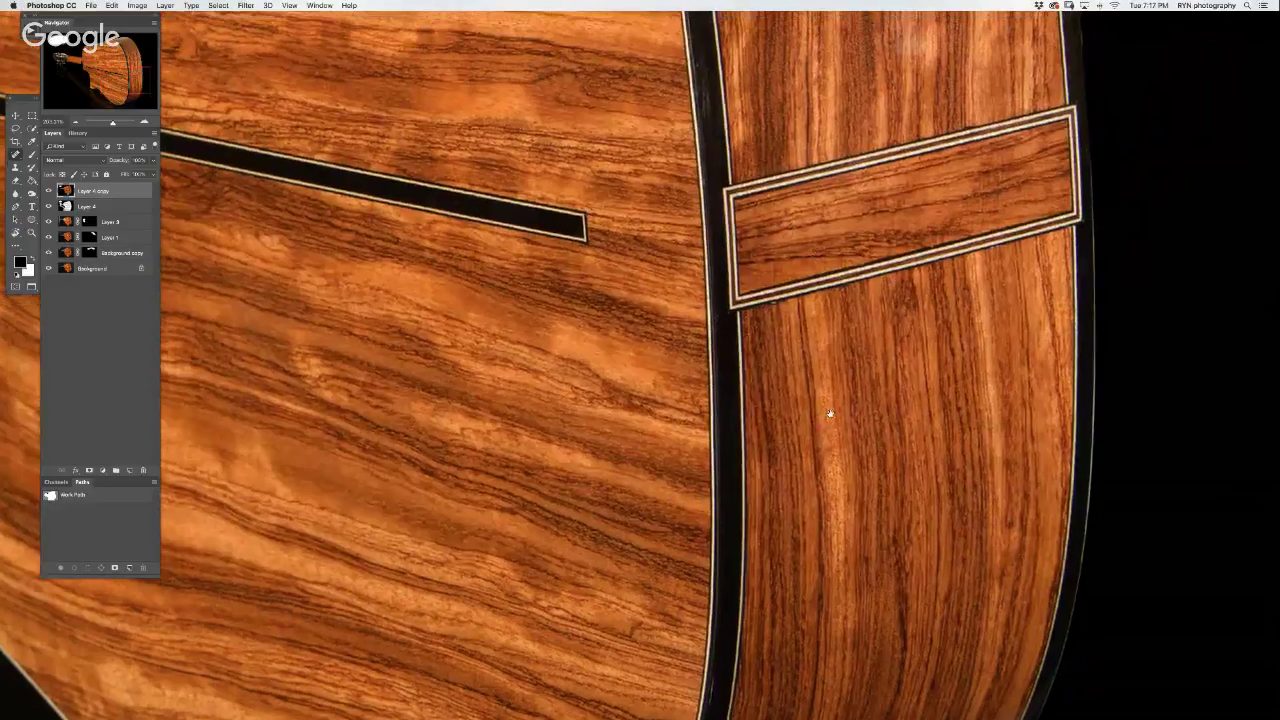
left_click_drag(826, 417, 765, 715)
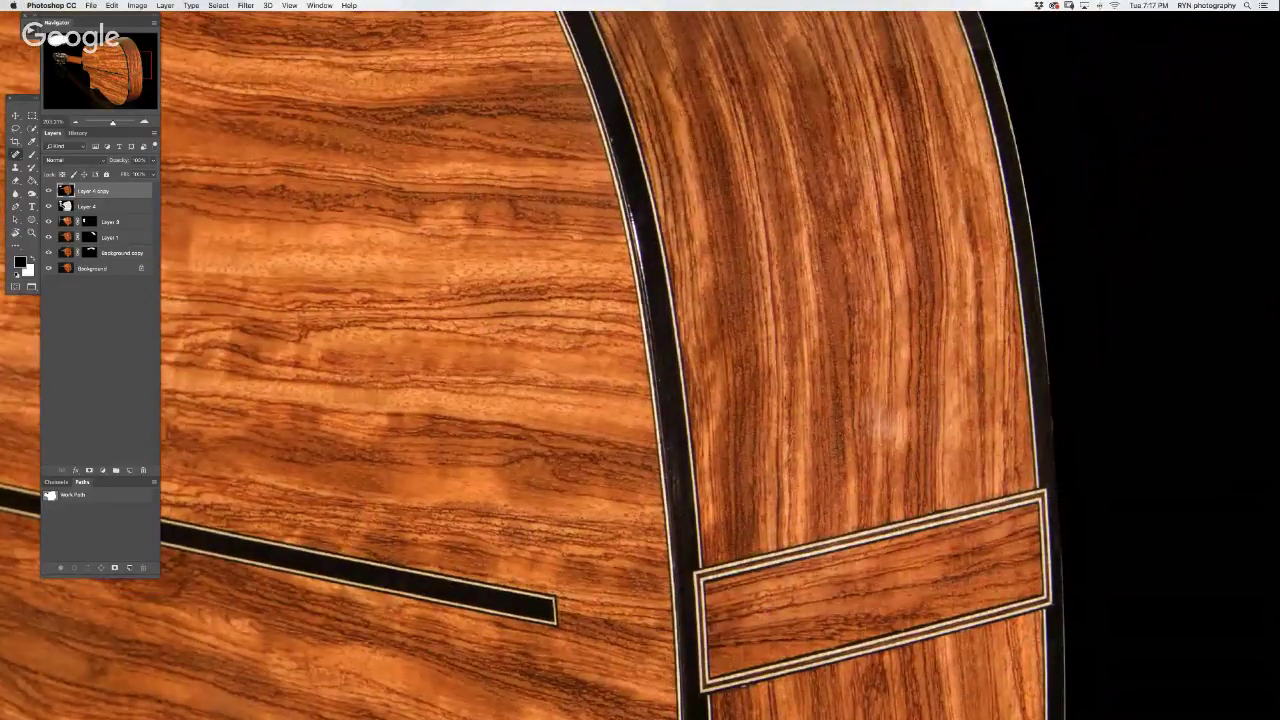
left_click_drag(747, 362, 760, 443)
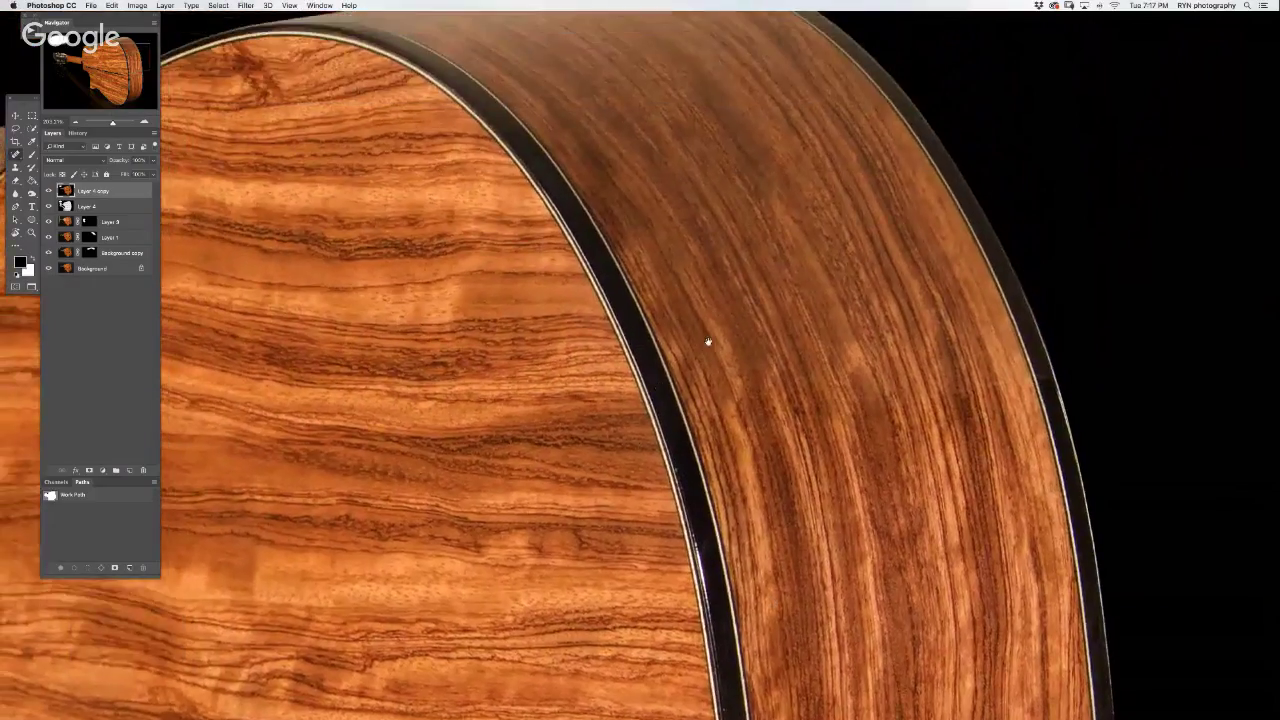
left_click_drag(708, 343, 813, 461)
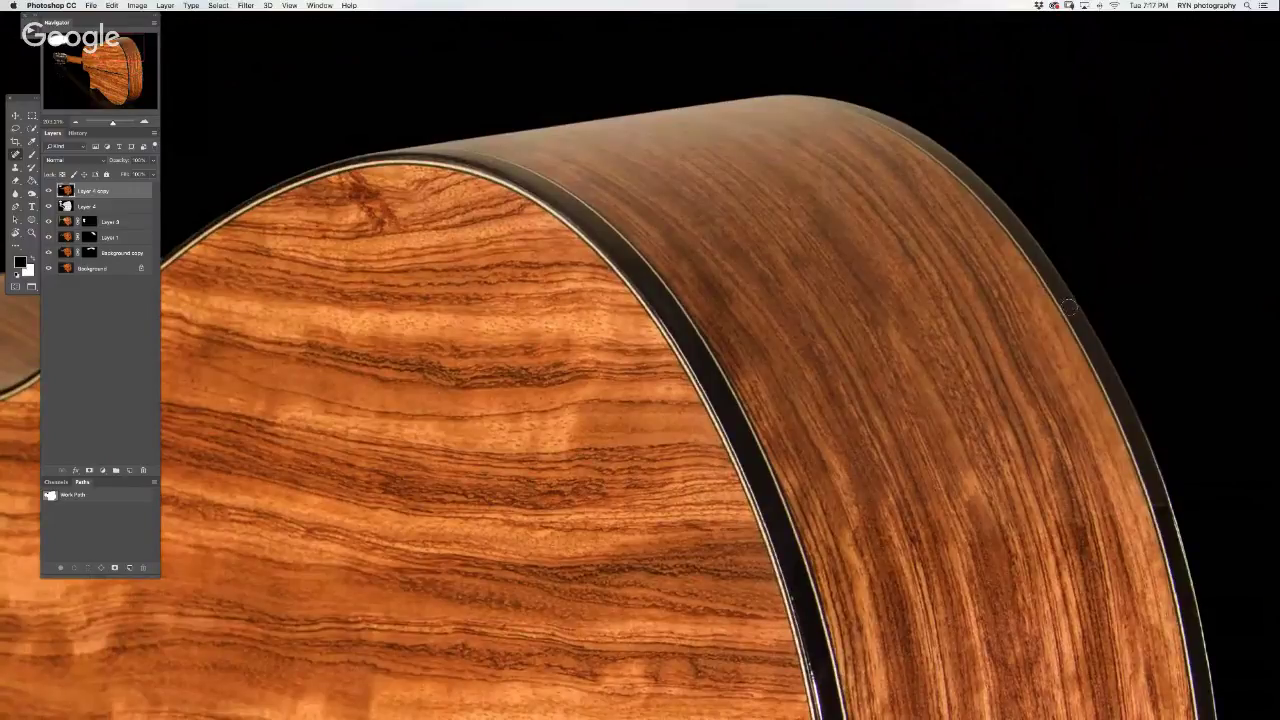
scroll(1037, 481, "down", 3)
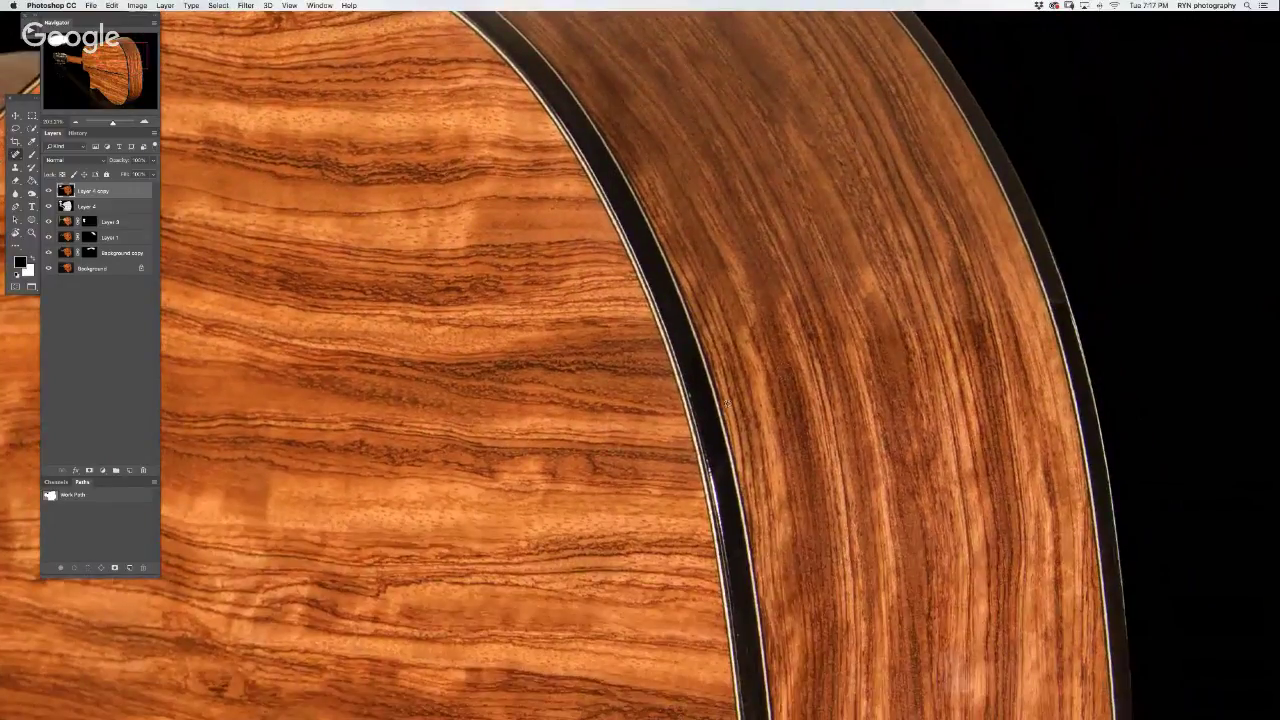
scroll(712, 425, "down", 2)
scroll(712, 425, "down", 5)
- Resize the brush and paint the white blob above the headstock black
scroll(700, 400, "left", 3)
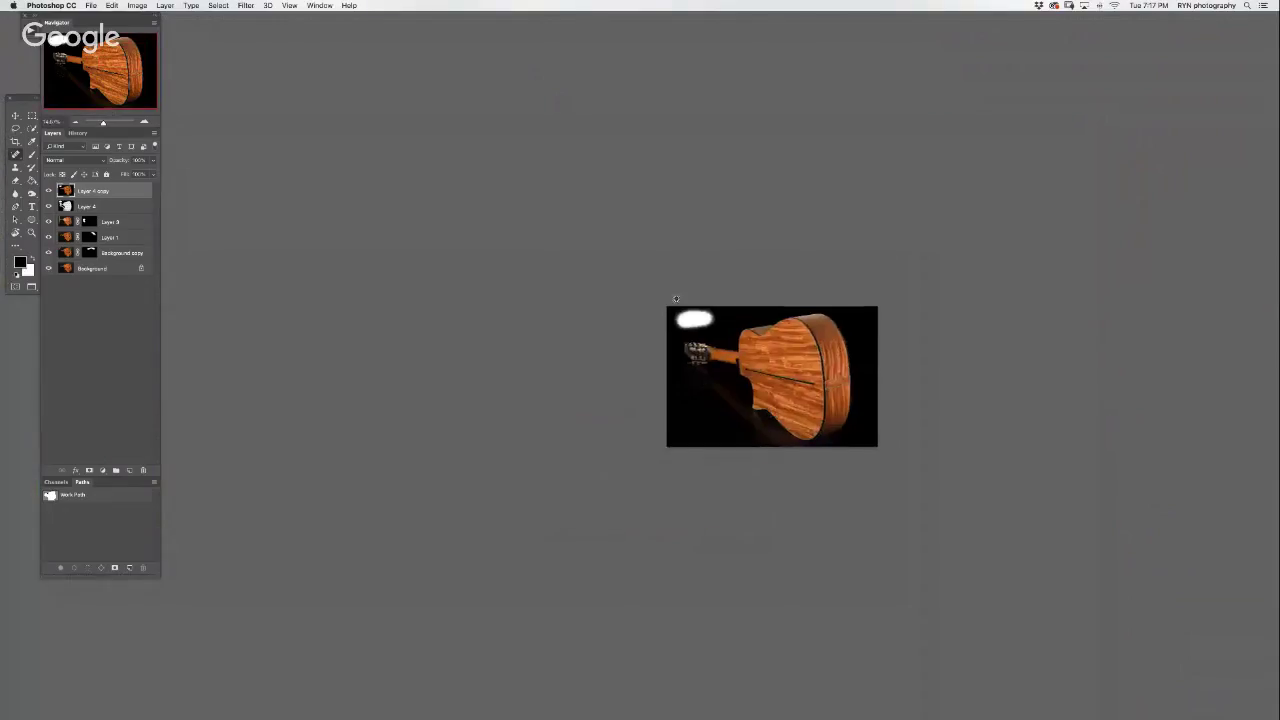
scroll(695, 313, "up", 2)
scroll(695, 313, "up", 3)
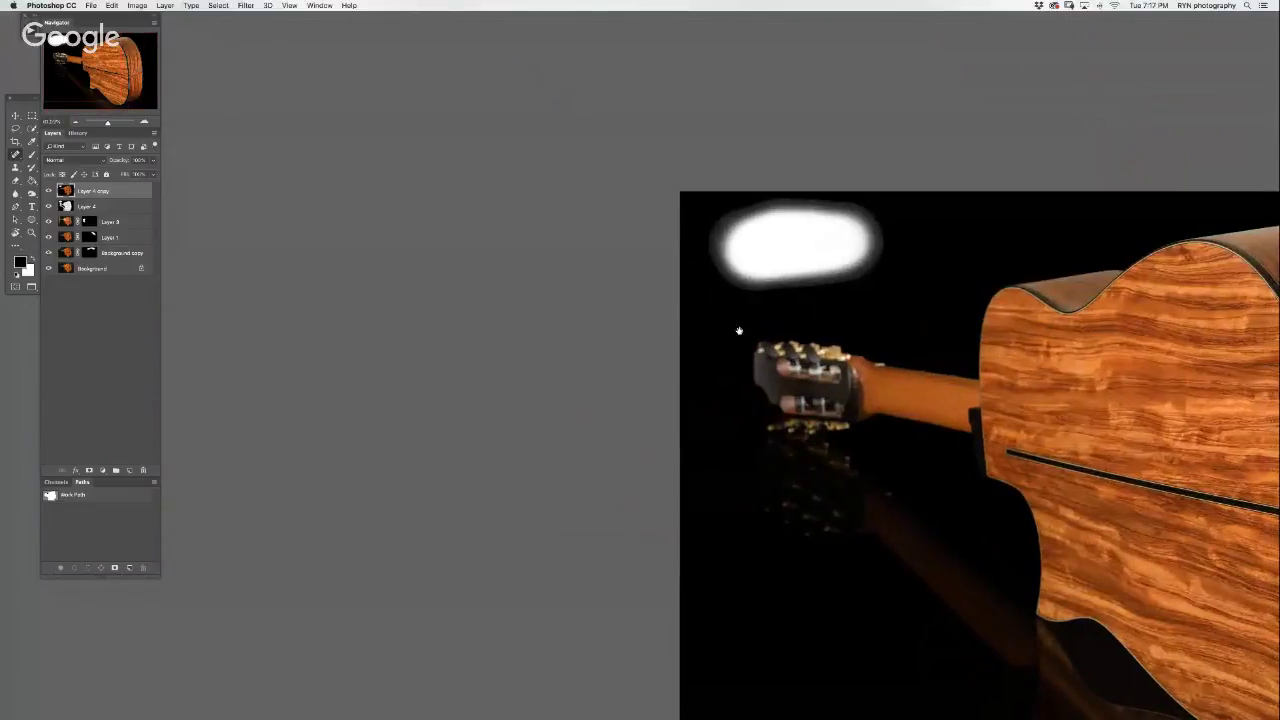
scroll(700, 345, "right", 5)
scroll(700, 345, "up", 2)
key("bracketright")
key("bracketright")
key("bracketright")
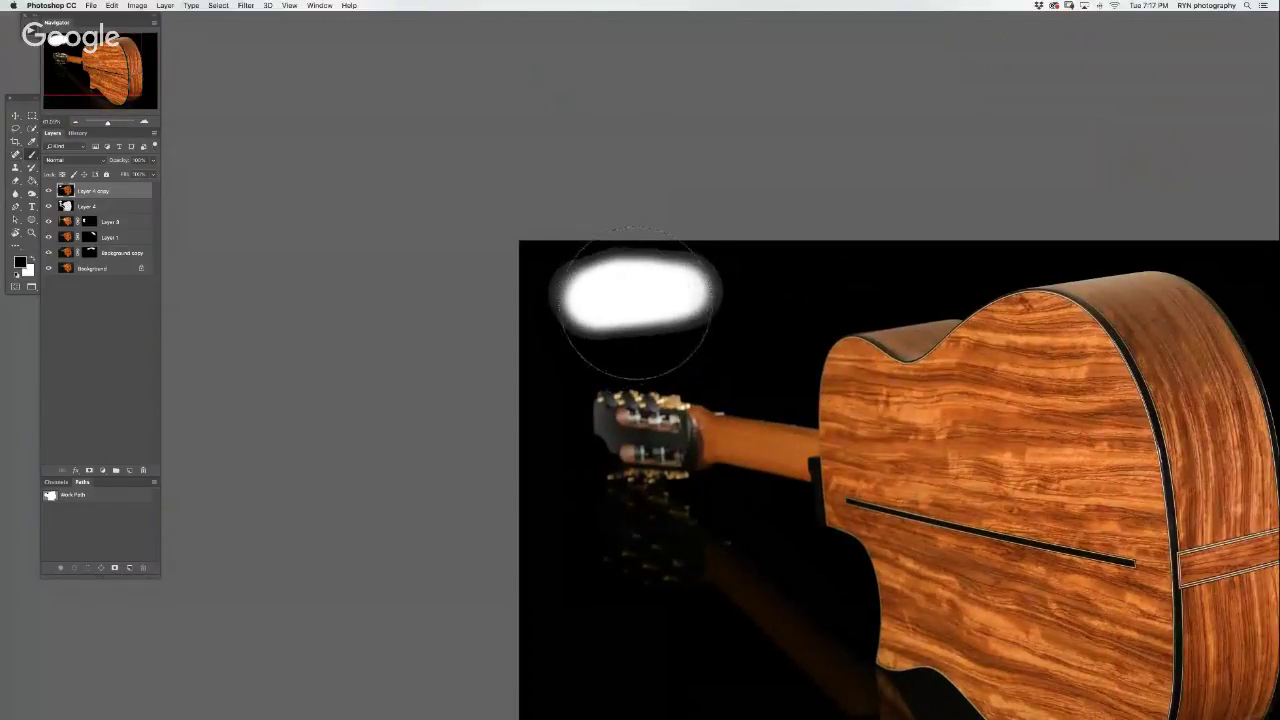
left_click_drag(615, 313, 535, 324)
left_click_drag(624, 301, 719, 308)
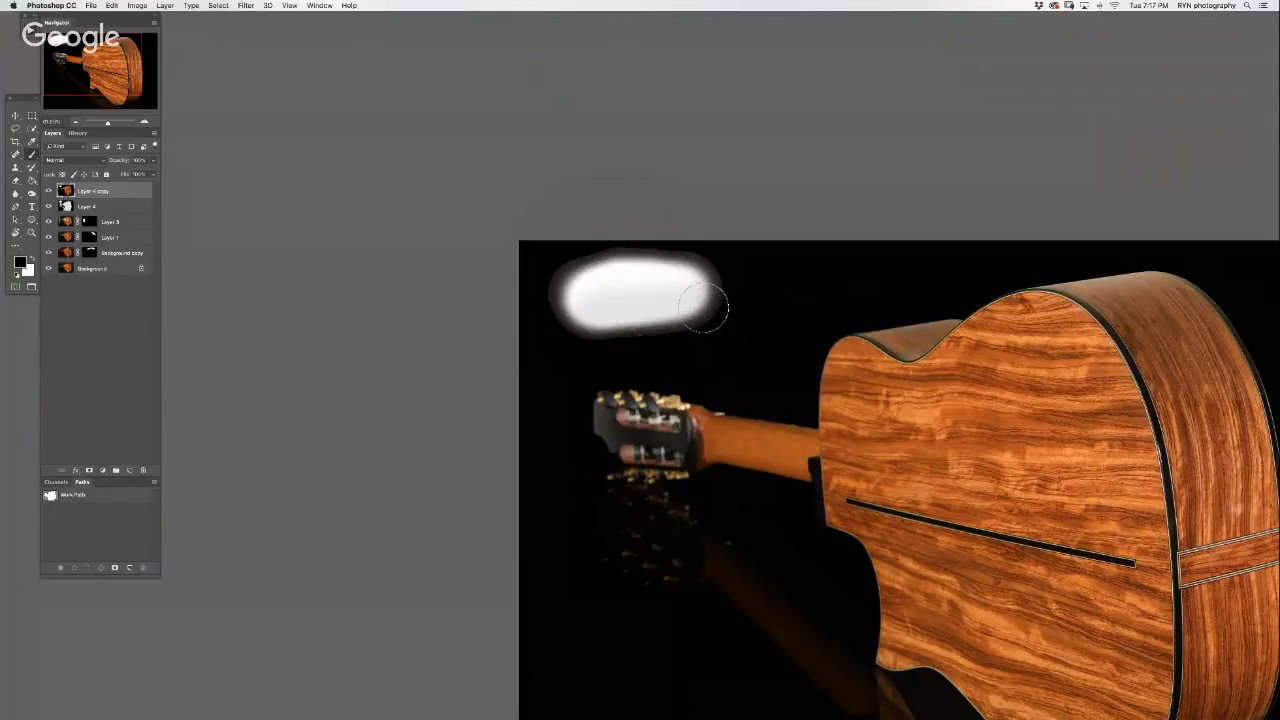
mouse_move(686, 309)
left_mouse_down()
mouse_move(537, 331)
mouse_move(720, 295)
mouse_move(586, 271)
mouse_move(671, 243)
left_mouse_up()
- Switch to the Rectangular Marquee and zoom back out
key("m")
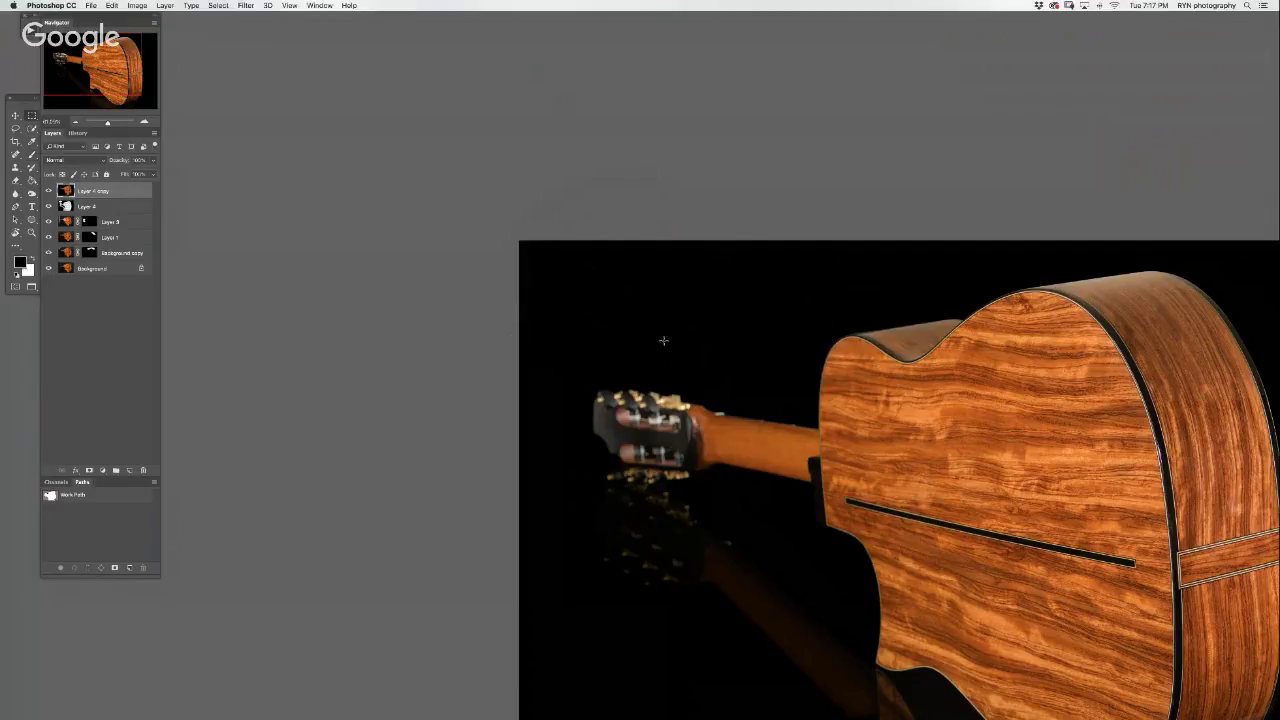
scroll(826, 314, "down", 5)
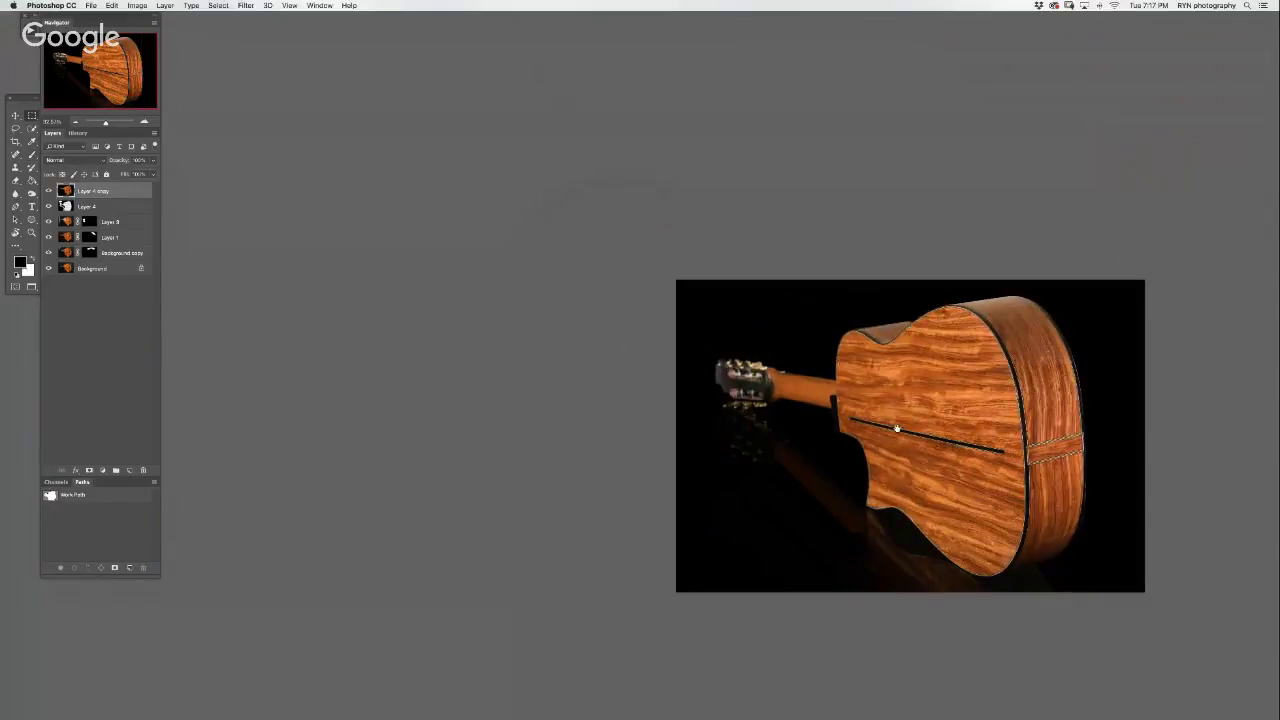
scroll(526, 372, "right", 3)
scroll(526, 372, "down", 2)
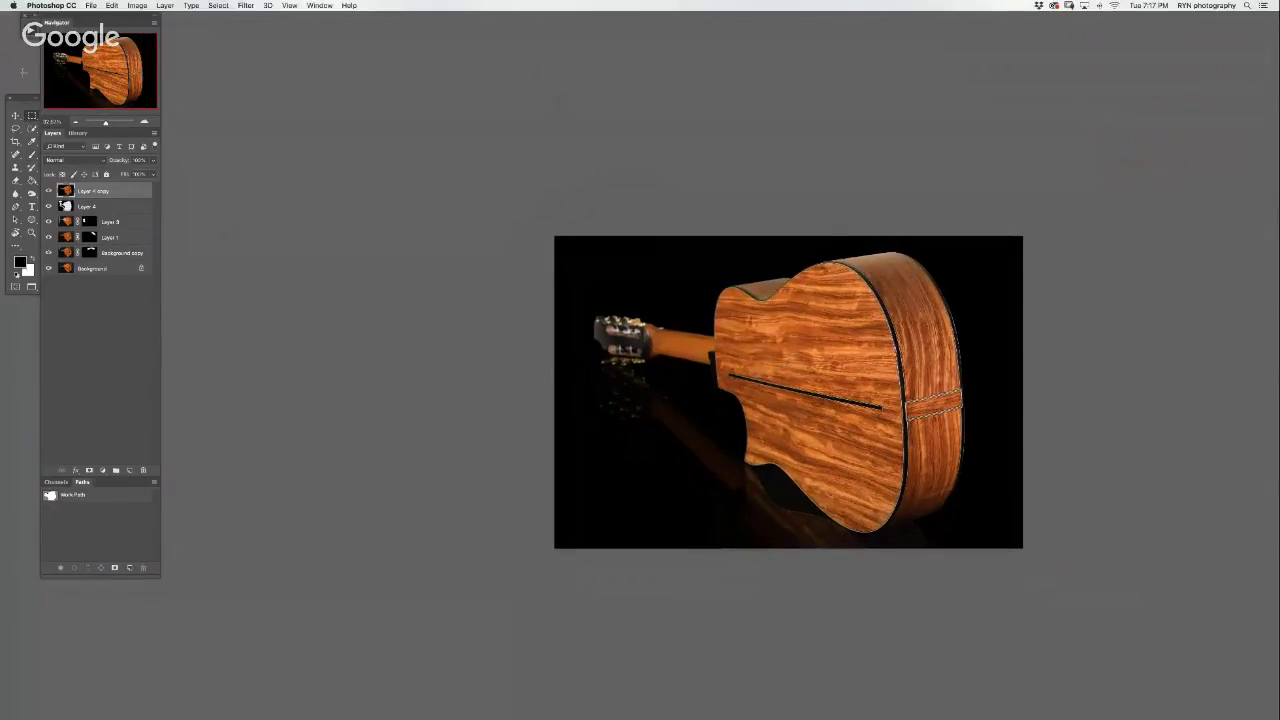
- Run the recorded toning action, then lower the top layer's opacity for a warmer orange
key("alt+F9")
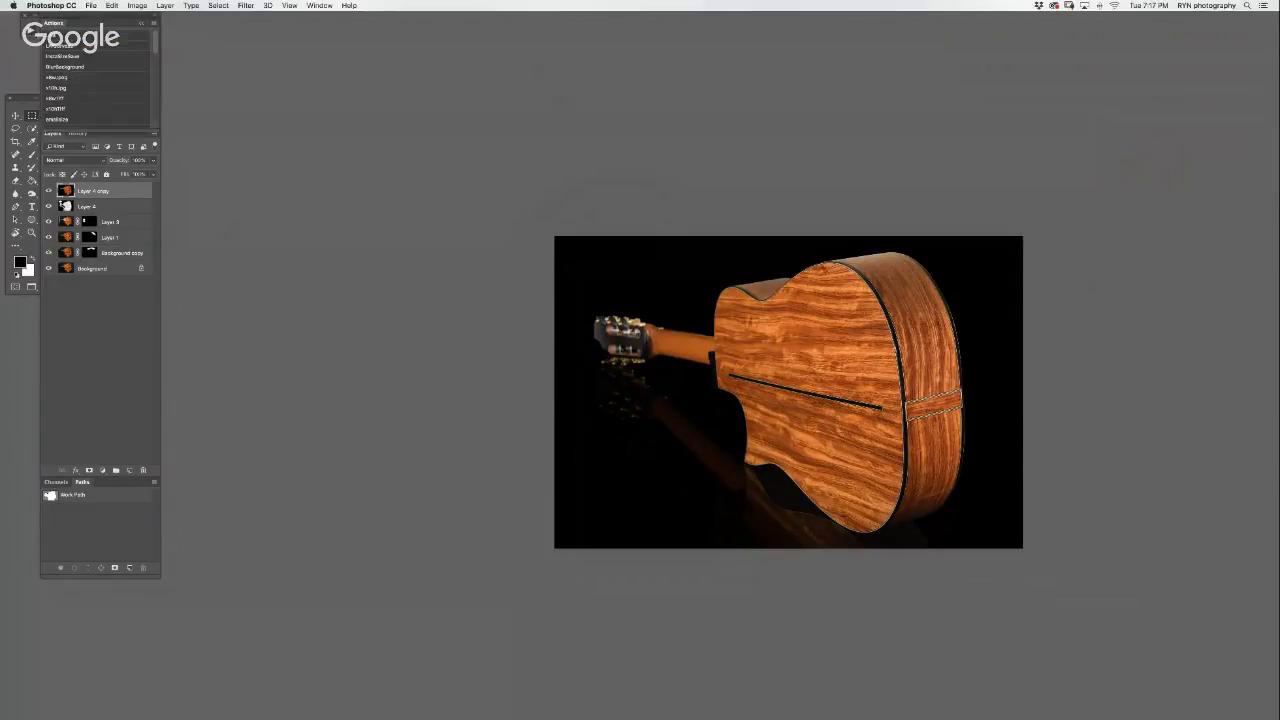
left_click(60, 46)
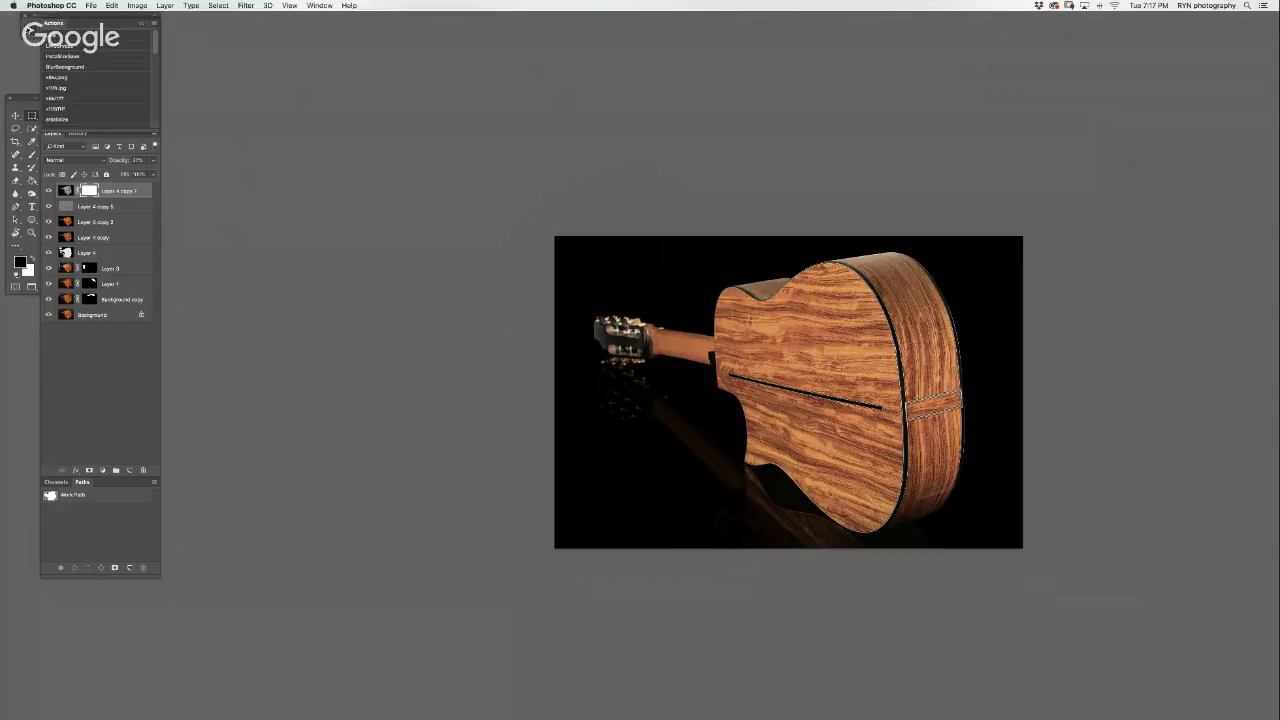
key("alt+F9")
left_click(117, 162)
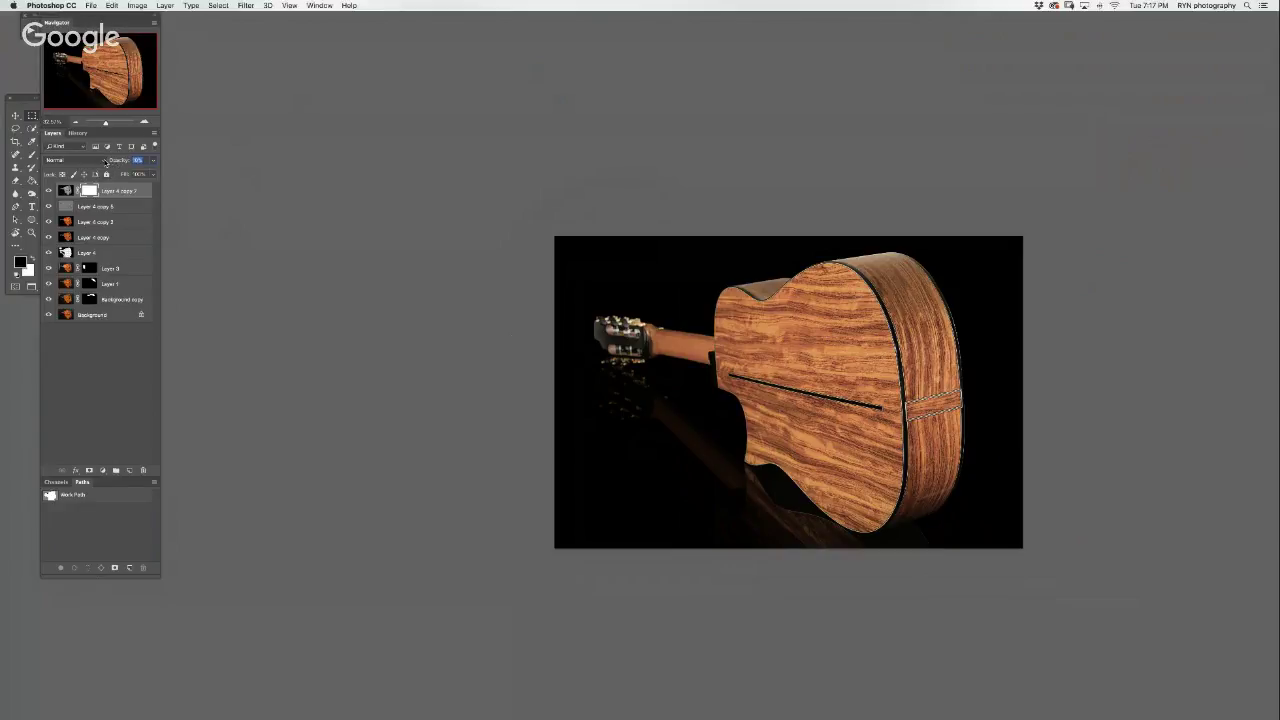
left_click_drag(105, 162, 106, 165)
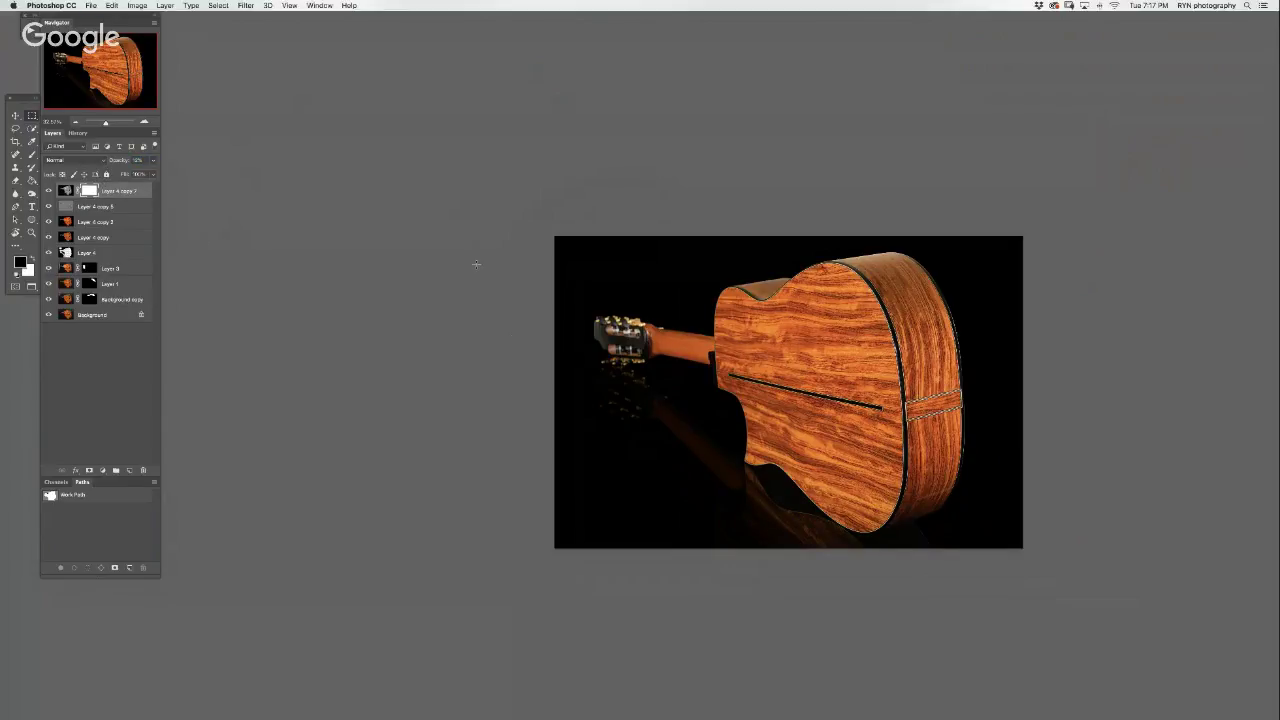
- Preview the image full screen, then close the finished guitar-back document
key("f")
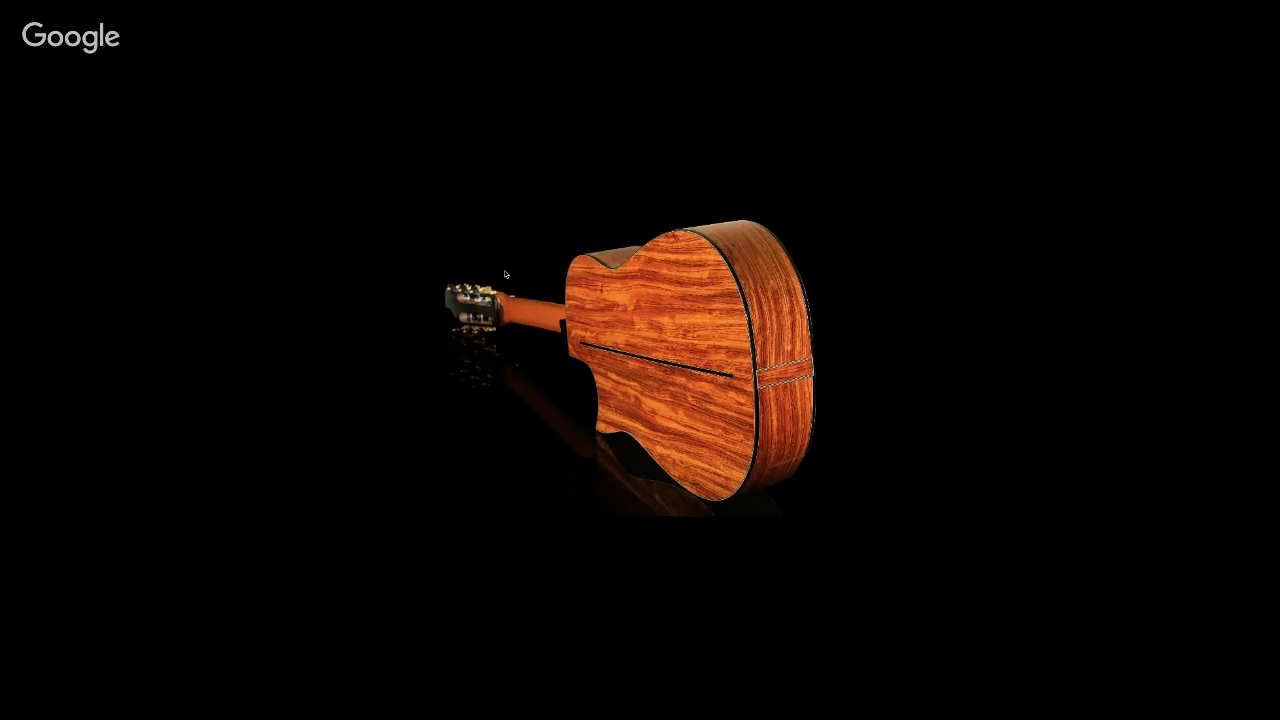
key("f")
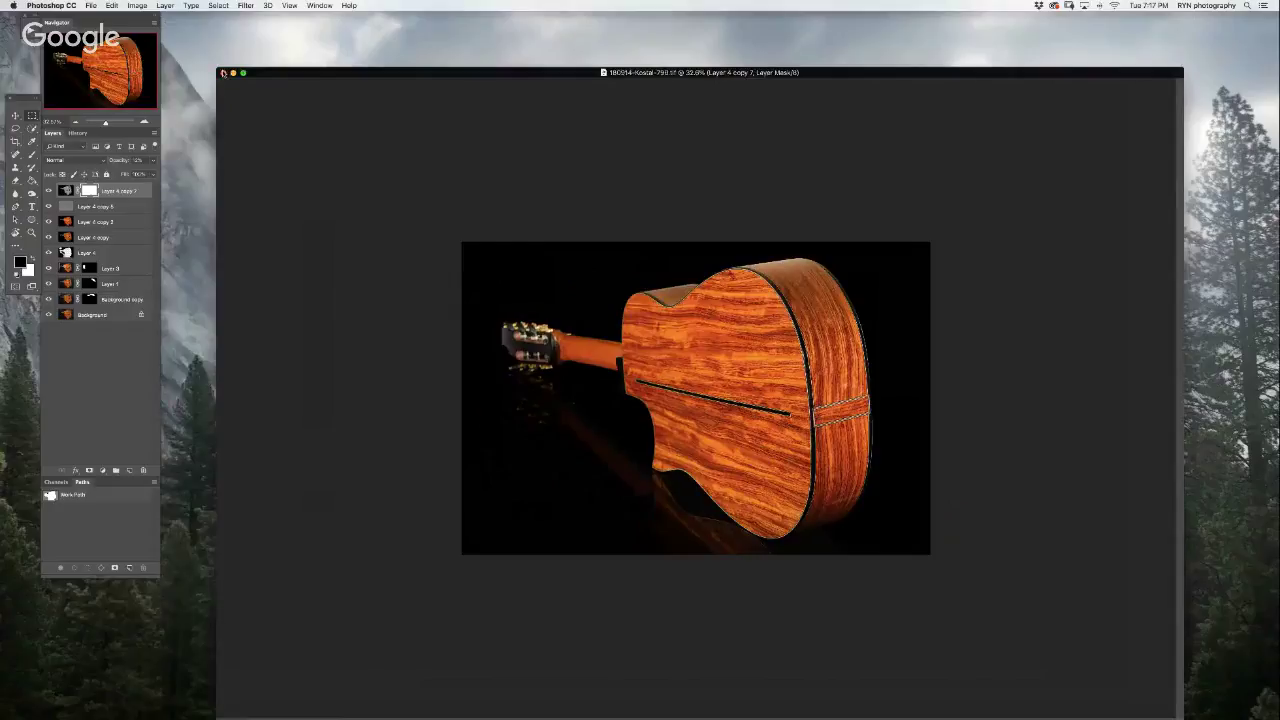
left_click(223, 73)
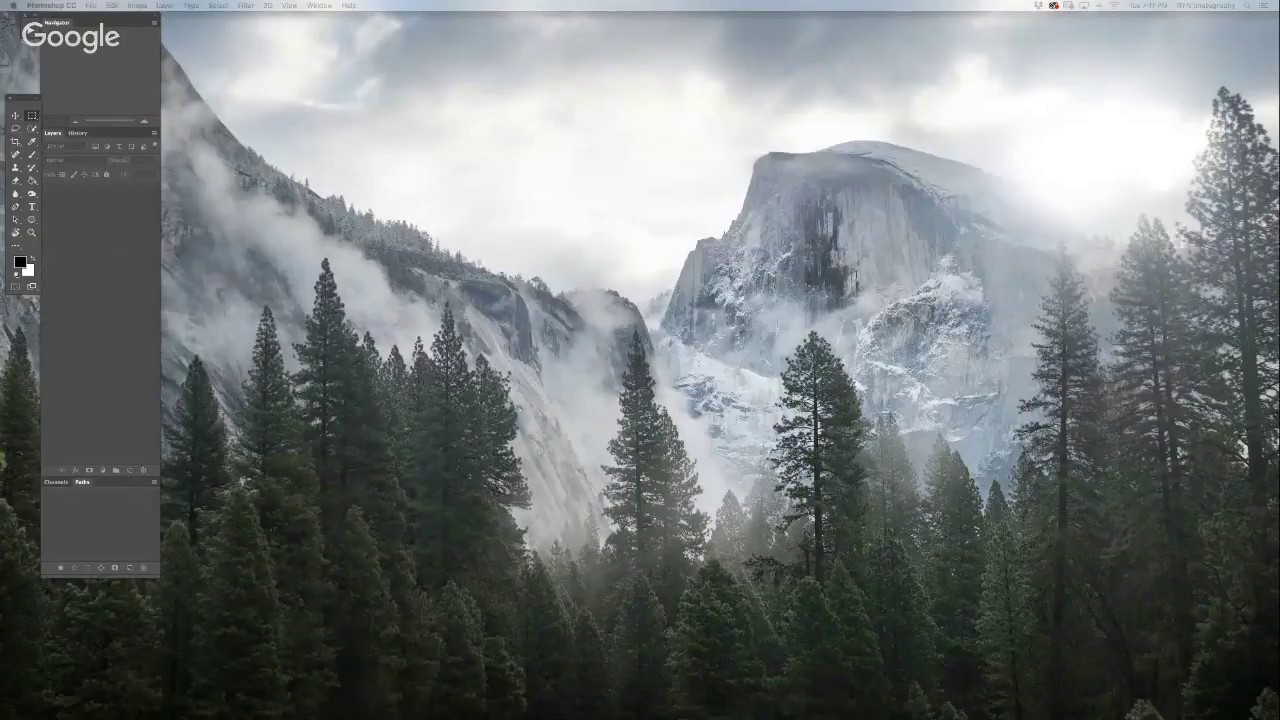
key("Tab")
key("Tab")
- Paint black over the white blob at the headstock image's top-left, then select Layers 1–5
key("f")
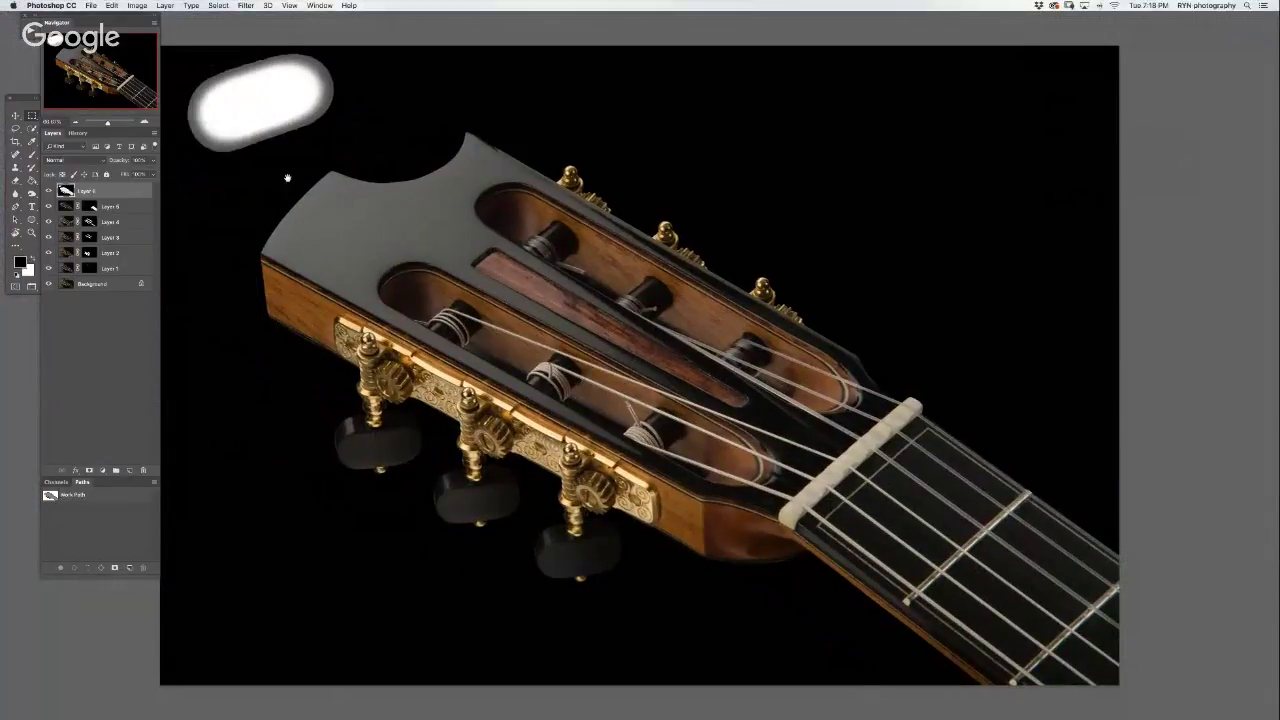
left_click_drag(287, 178, 327, 257)
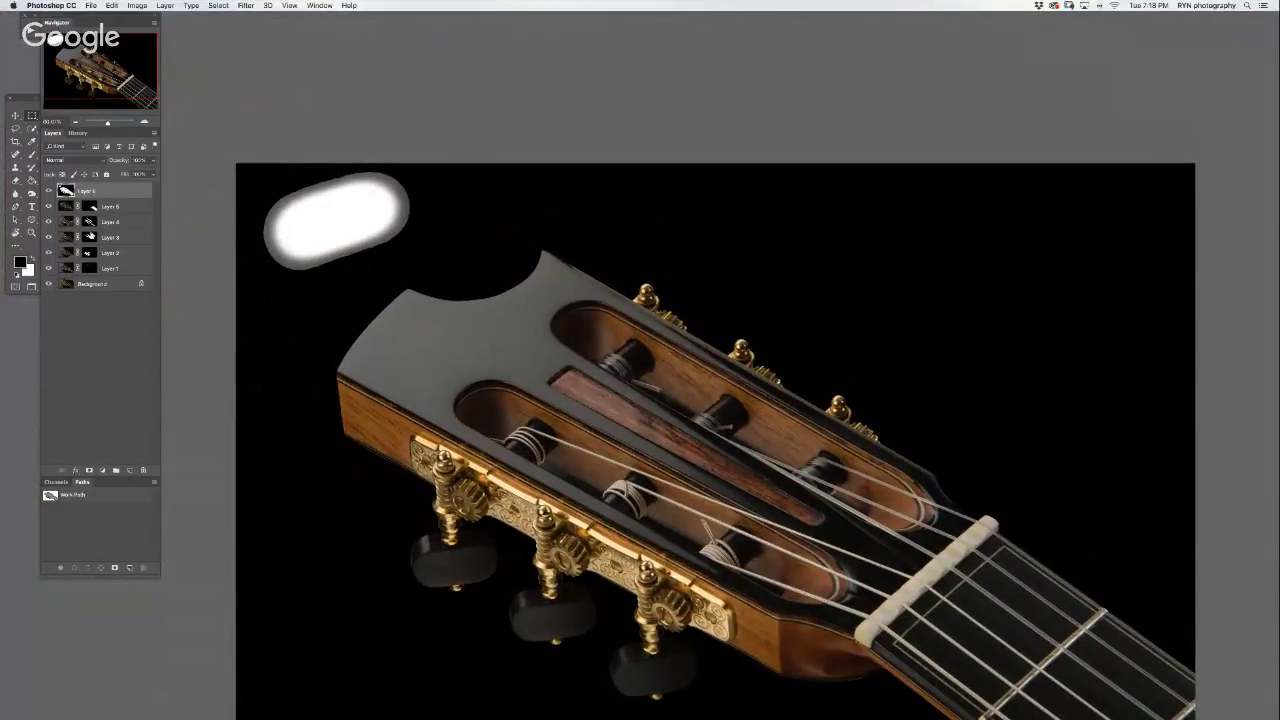
mouse_move(301, 232)
left_mouse_down()
mouse_move(420, 200)
mouse_move(310, 210)
left_mouse_up()
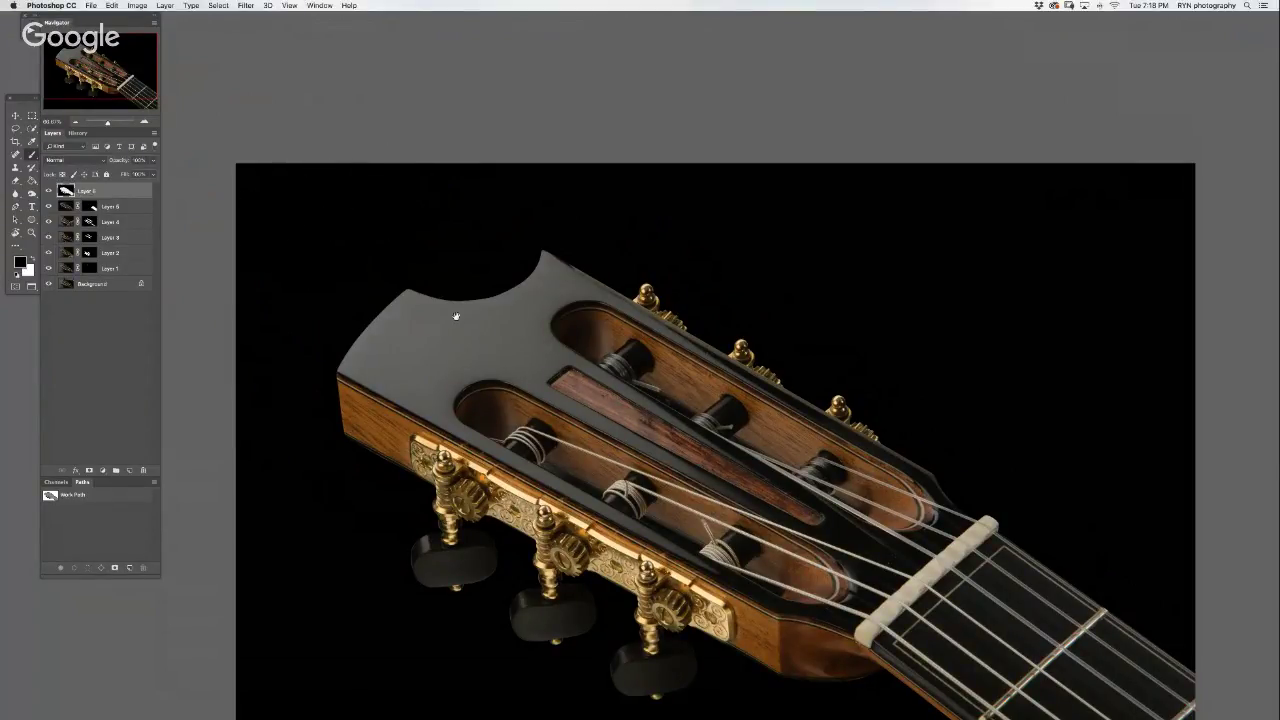
left_click_drag(420, 263, 280, 125)
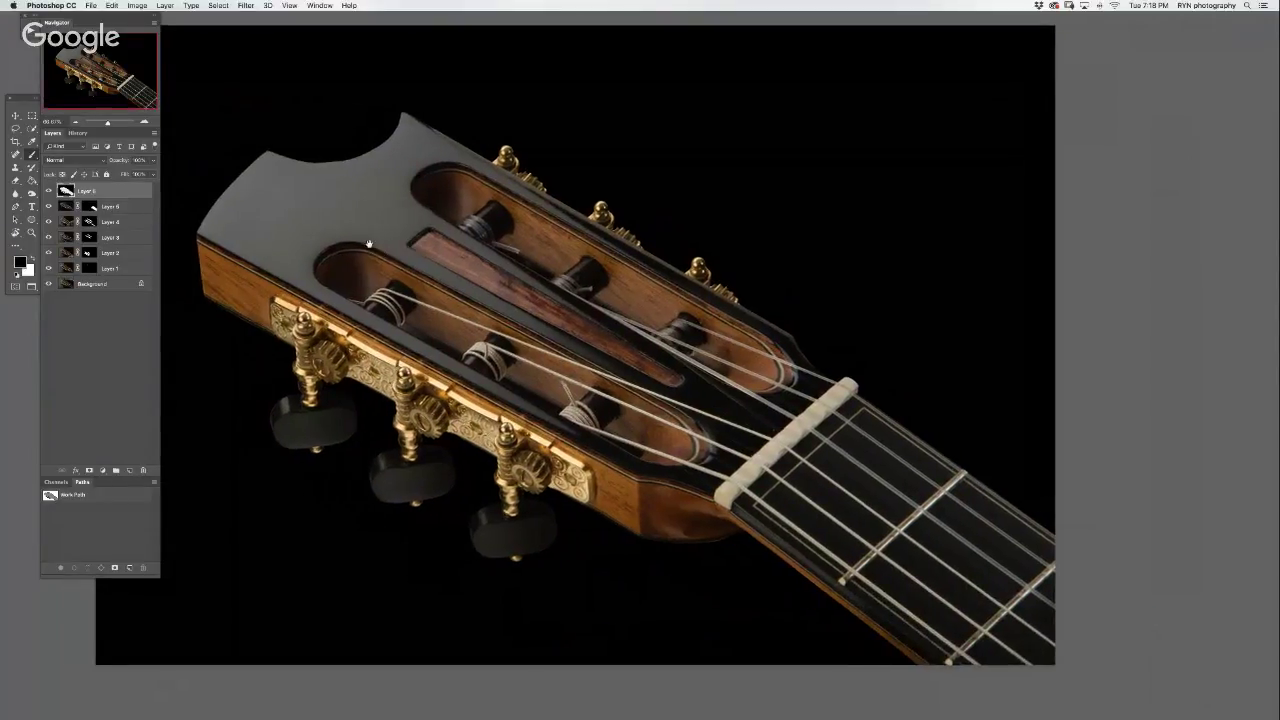
left_click(95, 274, "shift")
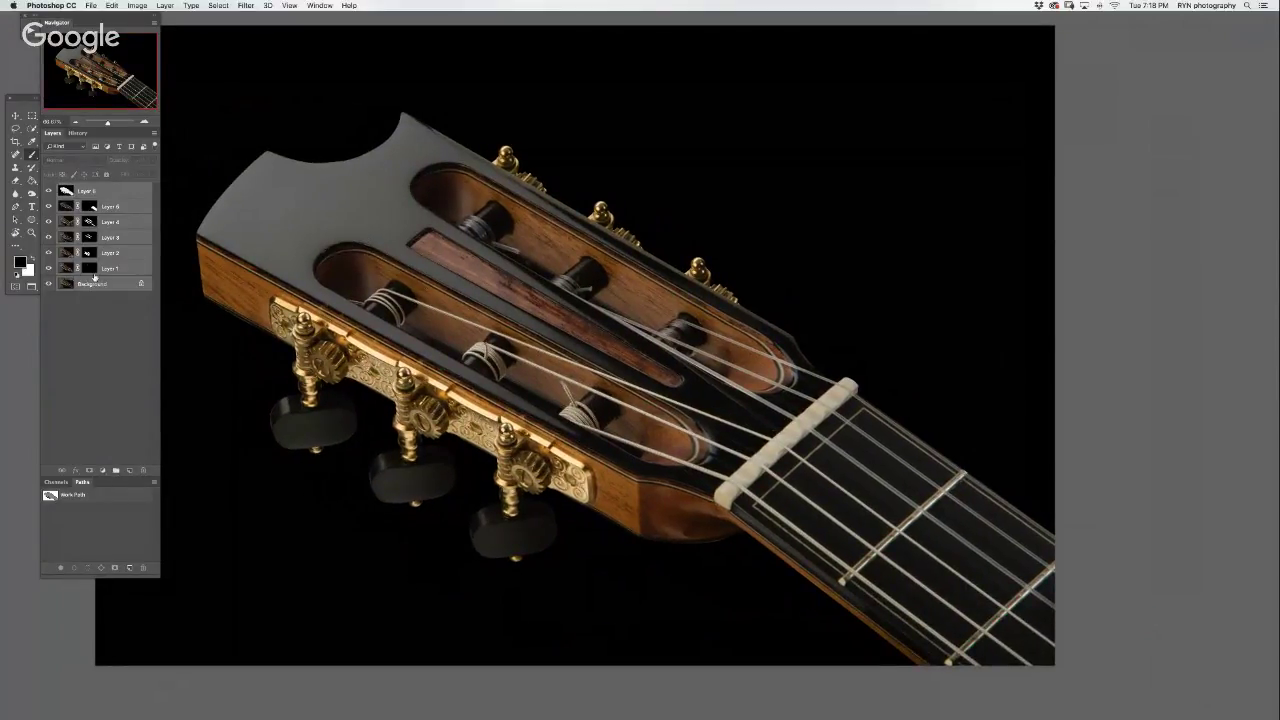
- Stamp the selected layers into a new merged layer at the top of the stack
key("ctrl+alt+shift+e")
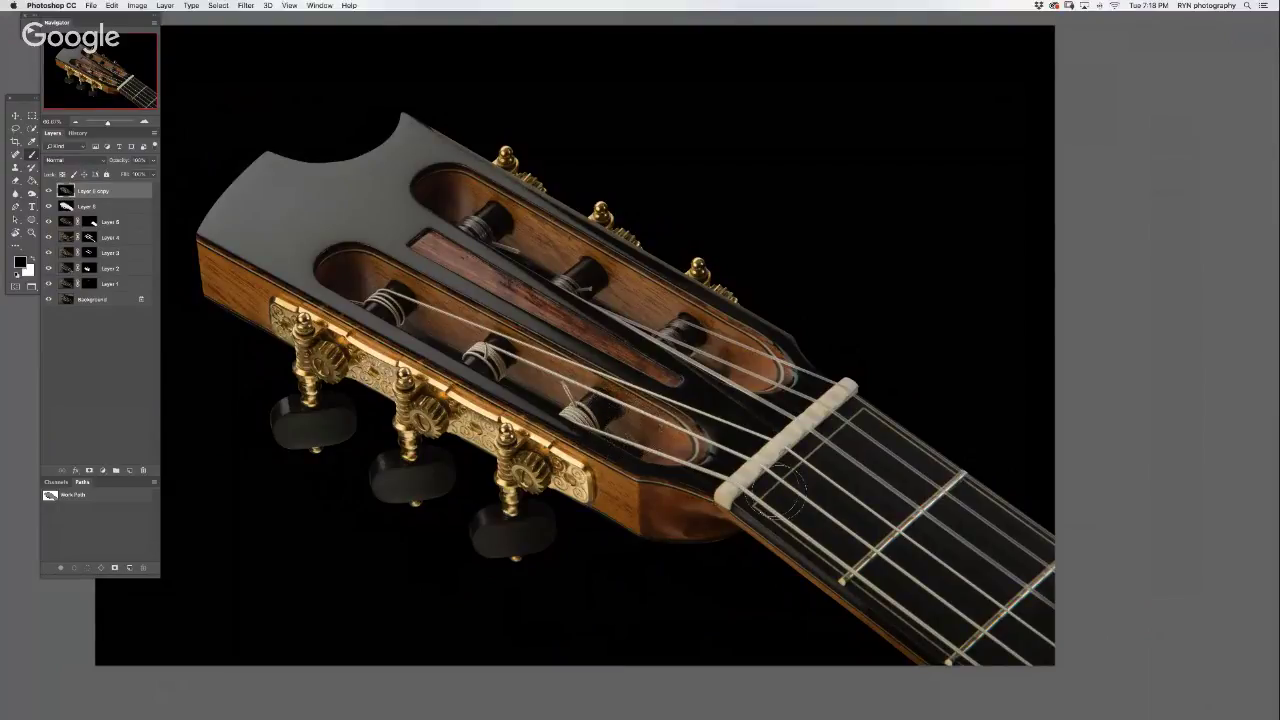
scroll(873, 505, "up", 4)
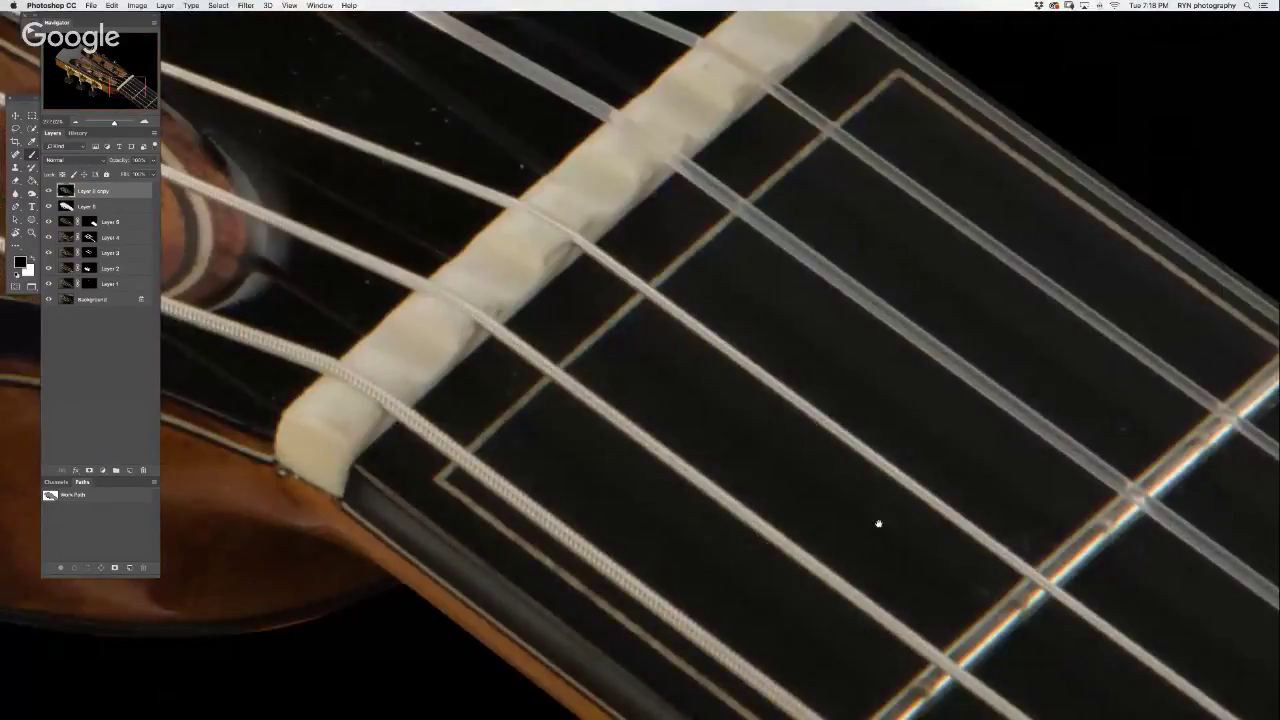
left_click_drag(879, 523, 514, 220)
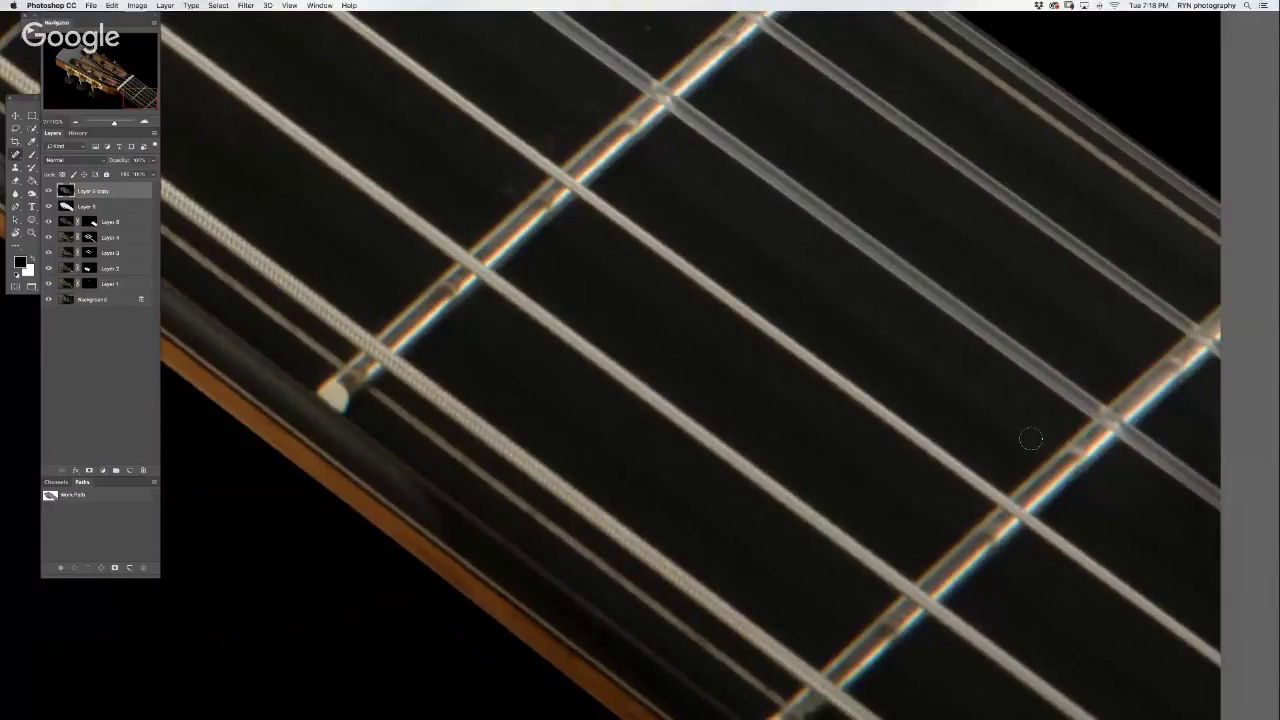
- Test a dark brush stroke on the fretboard, undo it, and pan along the neck
left_click_drag(767, 366, 798, 411)
key("ctrl+z")
left_click_drag(491, 186, 534, 331)
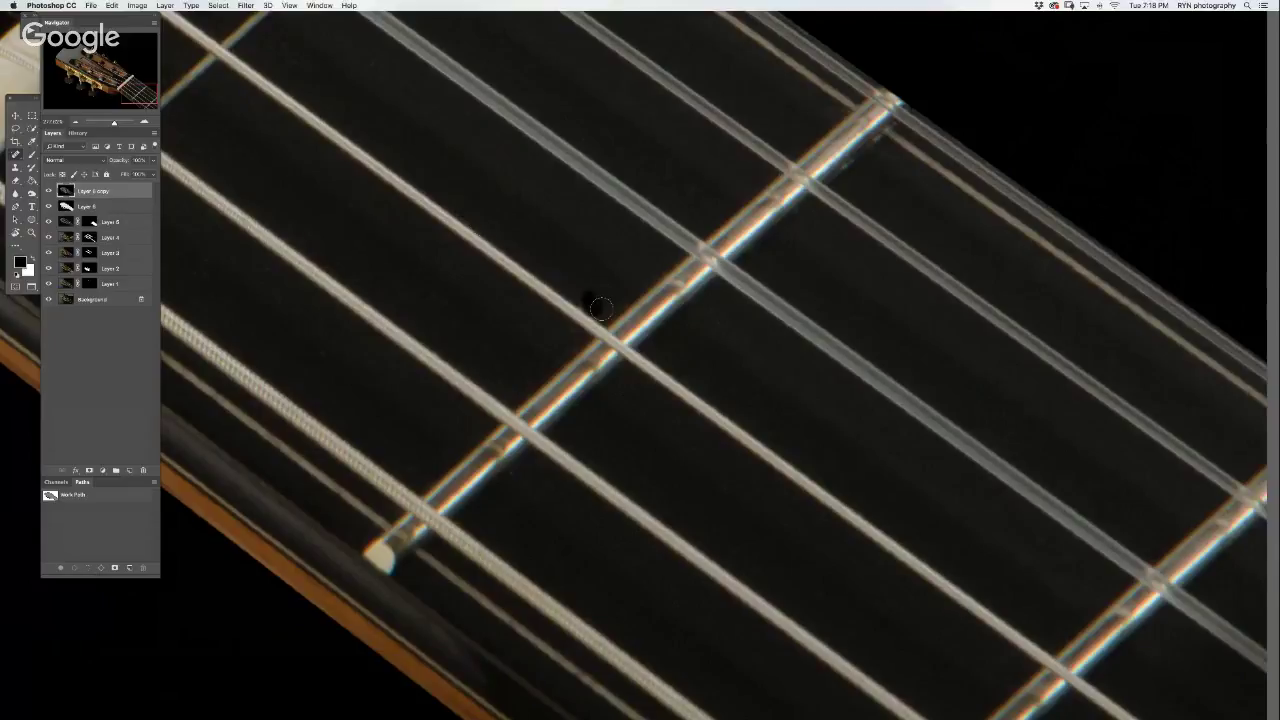
left_click_drag(455, 380, 620, 290)
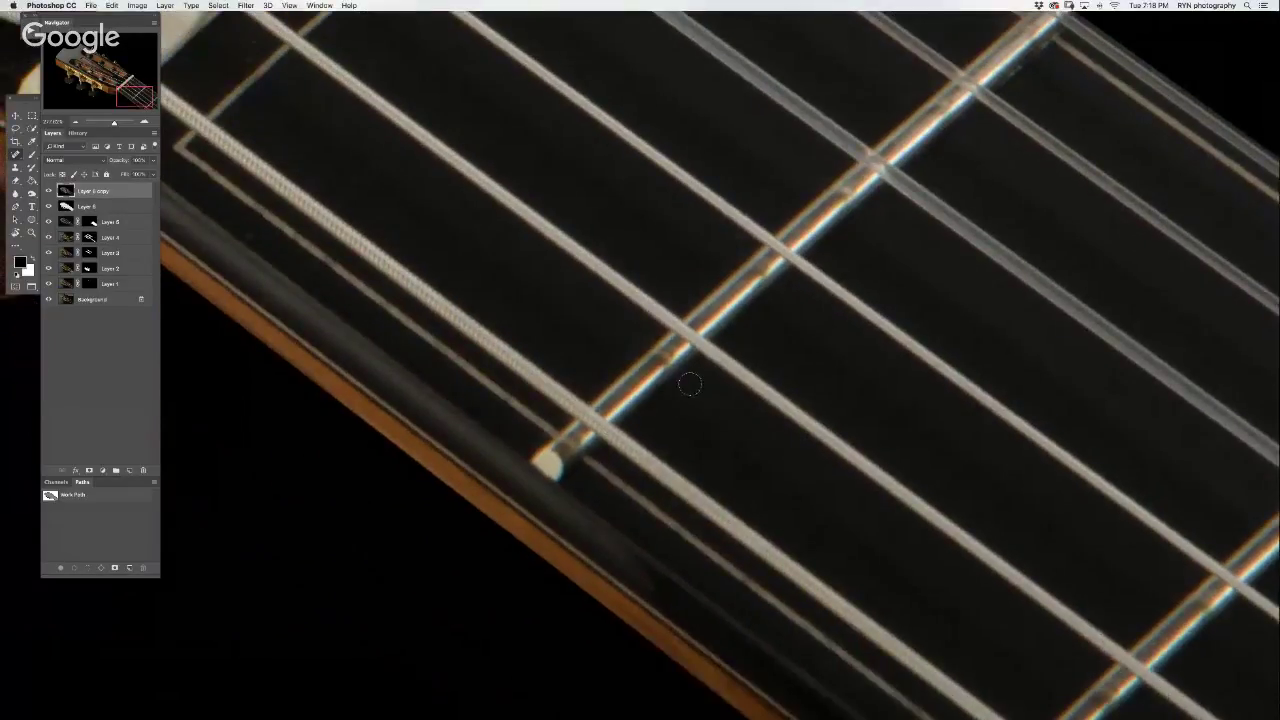
left_click_drag(710, 400, 1030, 598)
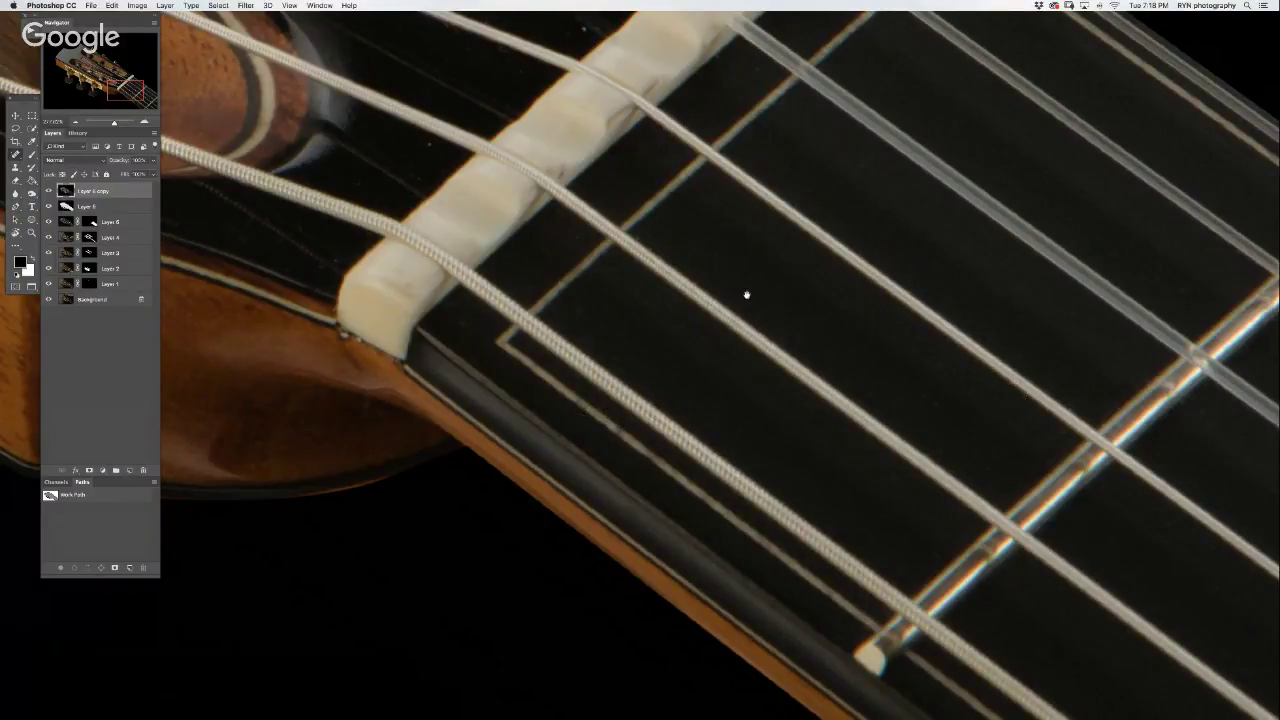
left_click_drag(880, 345, 530, 250)
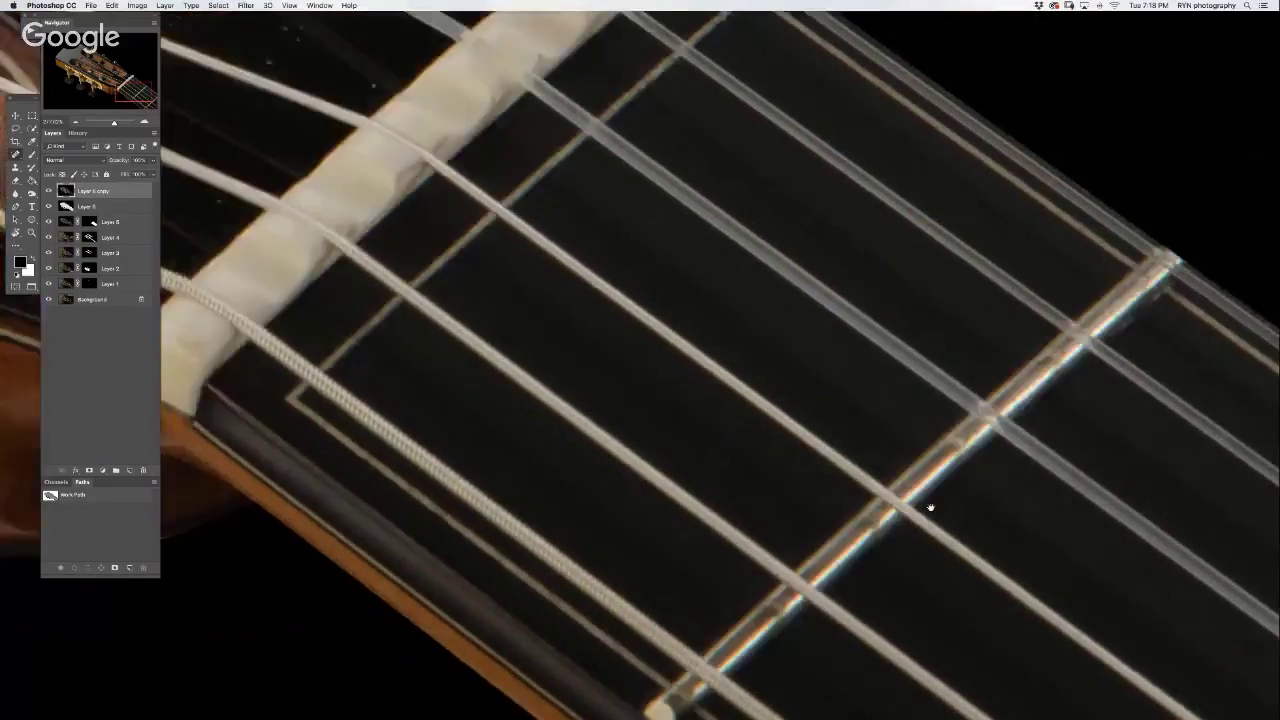
left_click_drag(690, 173, 1050, 540)
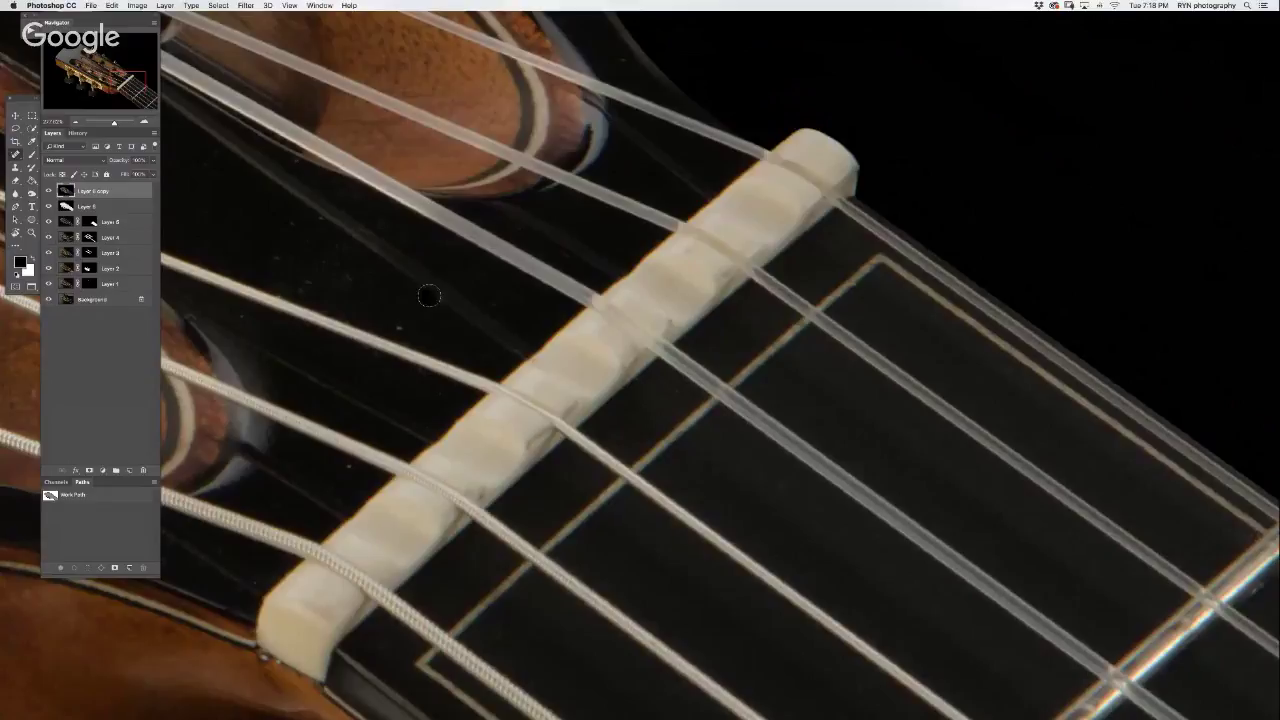
left_click_drag(393, 325, 583, 345)
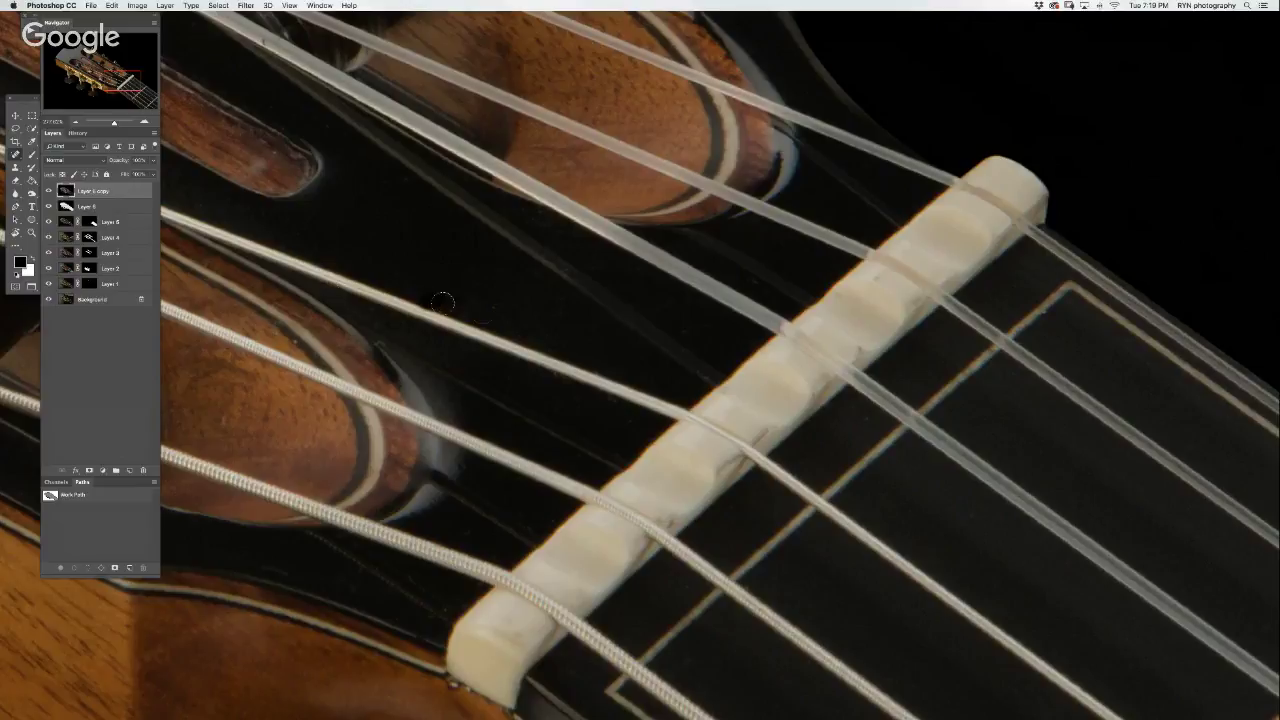
left_click_drag(358, 273, 603, 473)
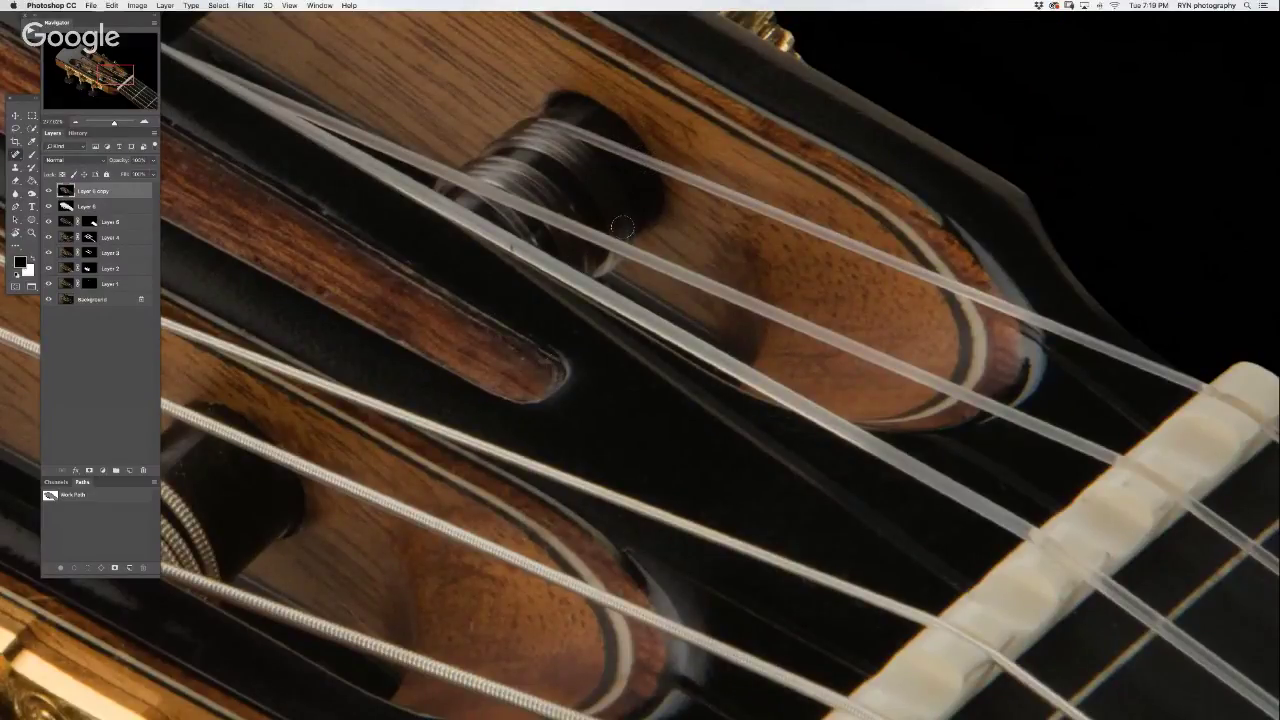
- Scroll around the image to locate the headstock's wood insert
scroll(638, 510, "down", 3)
scroll(638, 510, "down", 3)
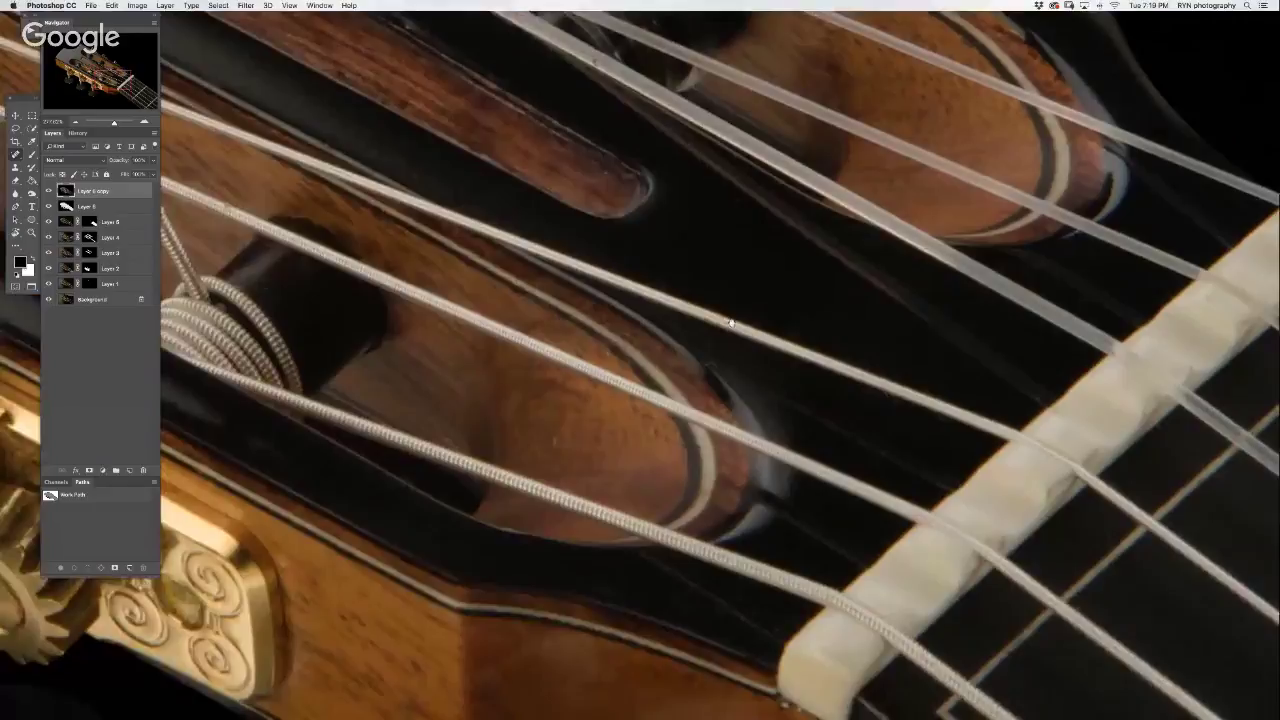
scroll(700, 376, "down", 3)
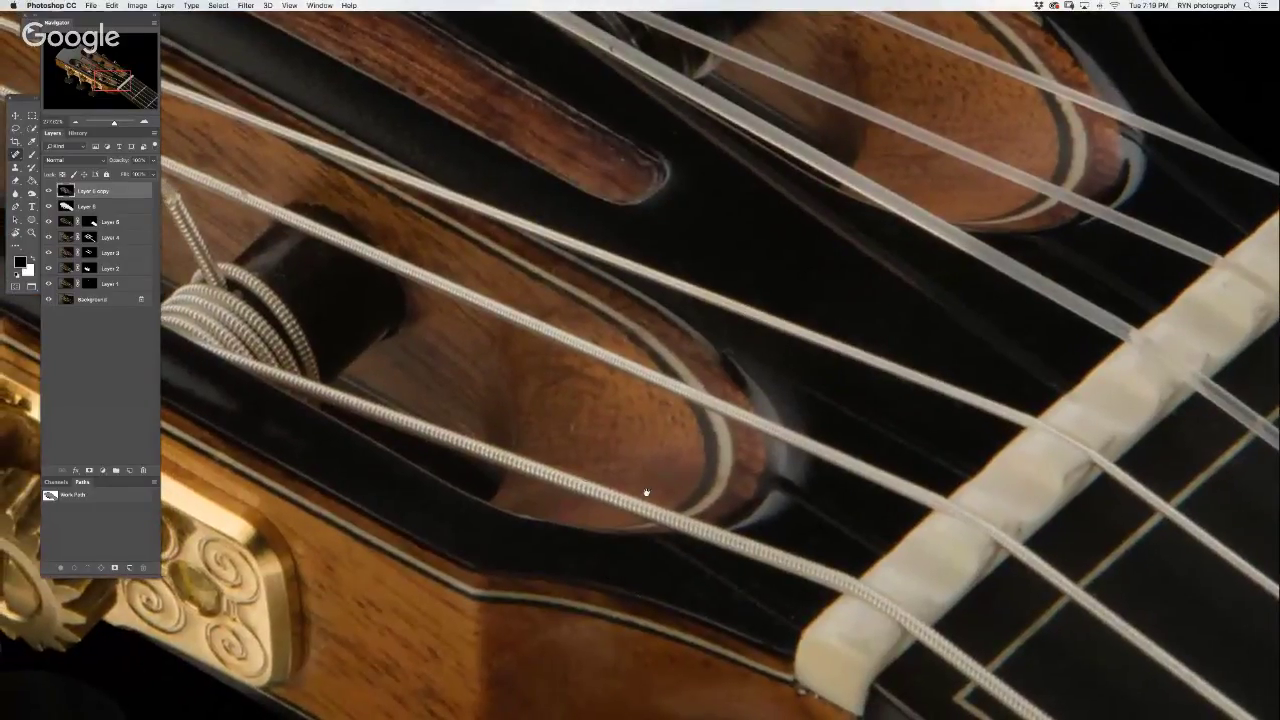
scroll(660, 470, "left", 5)
scroll(685, 437, "up", 3)
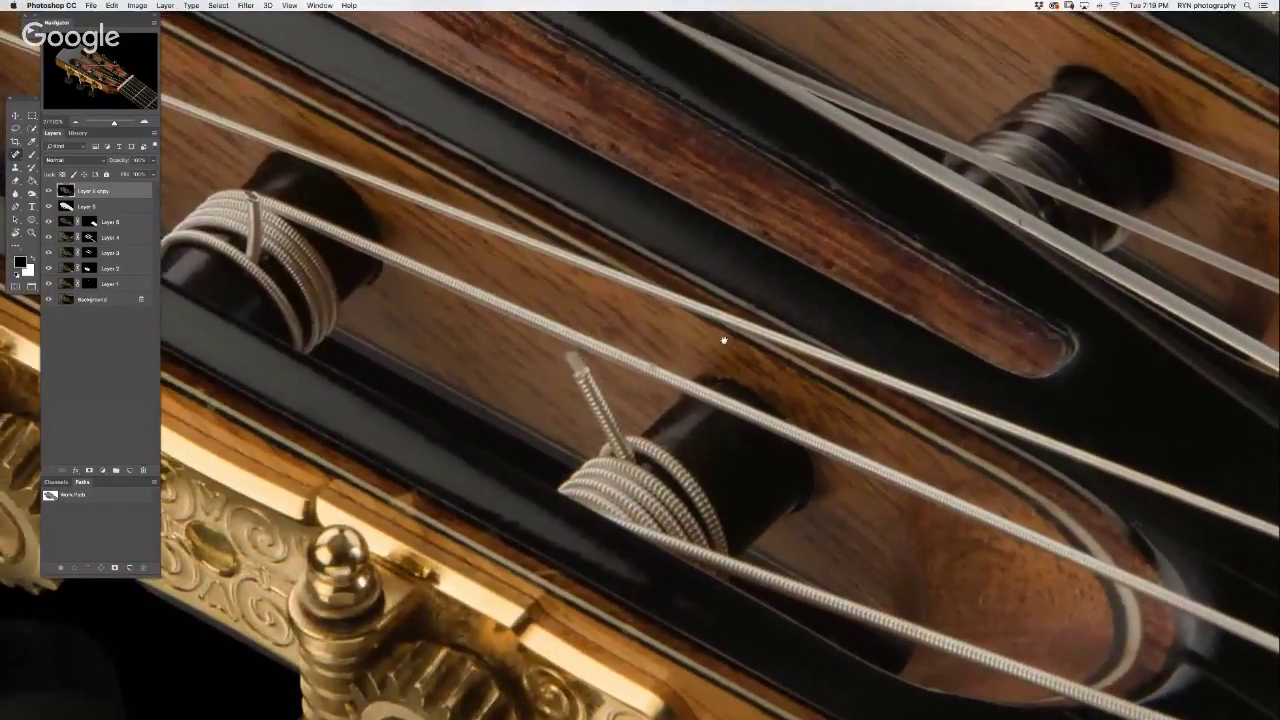
scroll(823, 466, "up", 1)
scroll(818, 473, "up", 3)
scroll(818, 473, "left", 2)
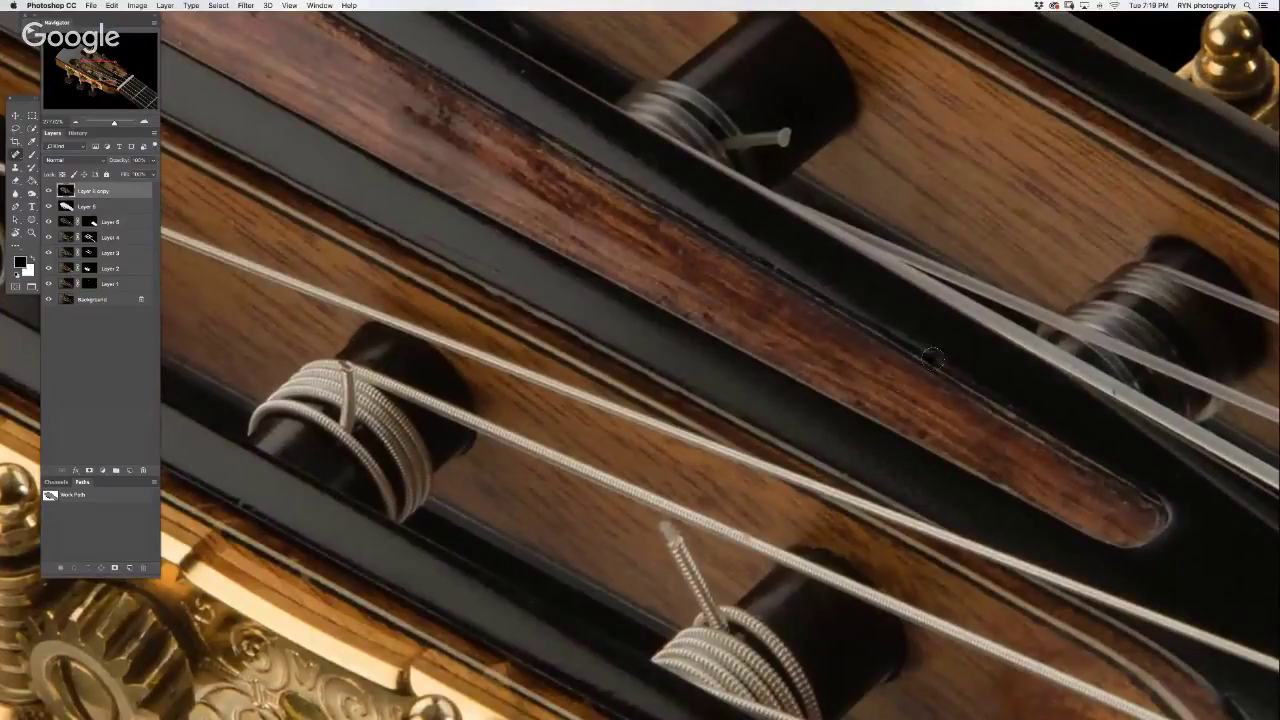
scroll(873, 487, "up", 2)
scroll(873, 487, "left", 1)
scroll(873, 487, "up", 3)
scroll(873, 487, "left", 2)
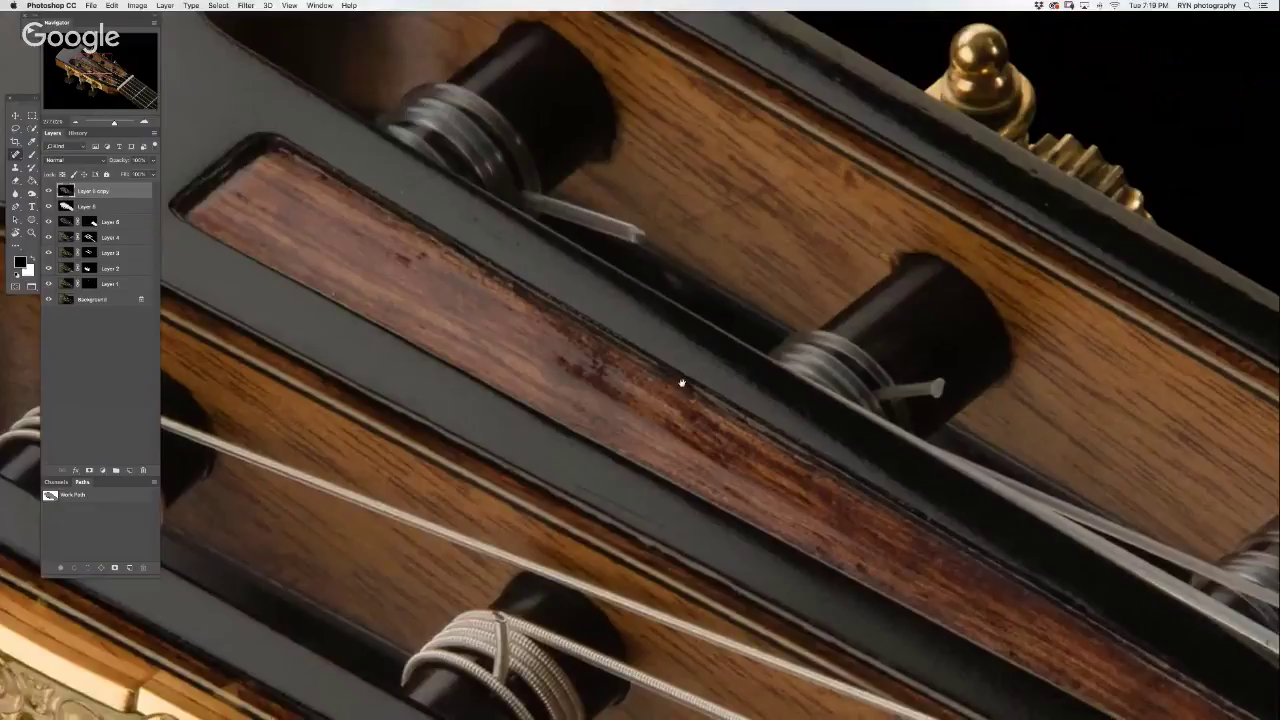
scroll(680, 380, "down", 3)
scroll(680, 380, "right", 2)
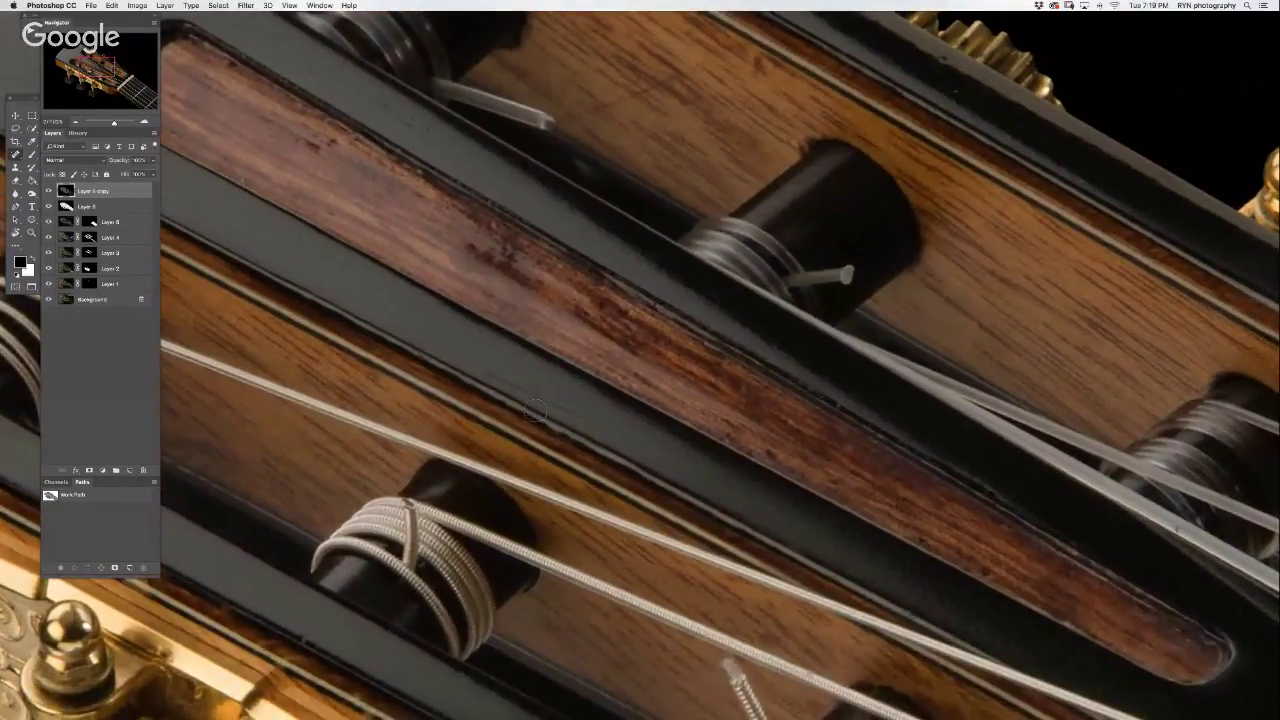
- Select Clone Stamp, sample the wood insert as source, and size the brush to 30 px
key("s")
left_click(810, 428, "alt")
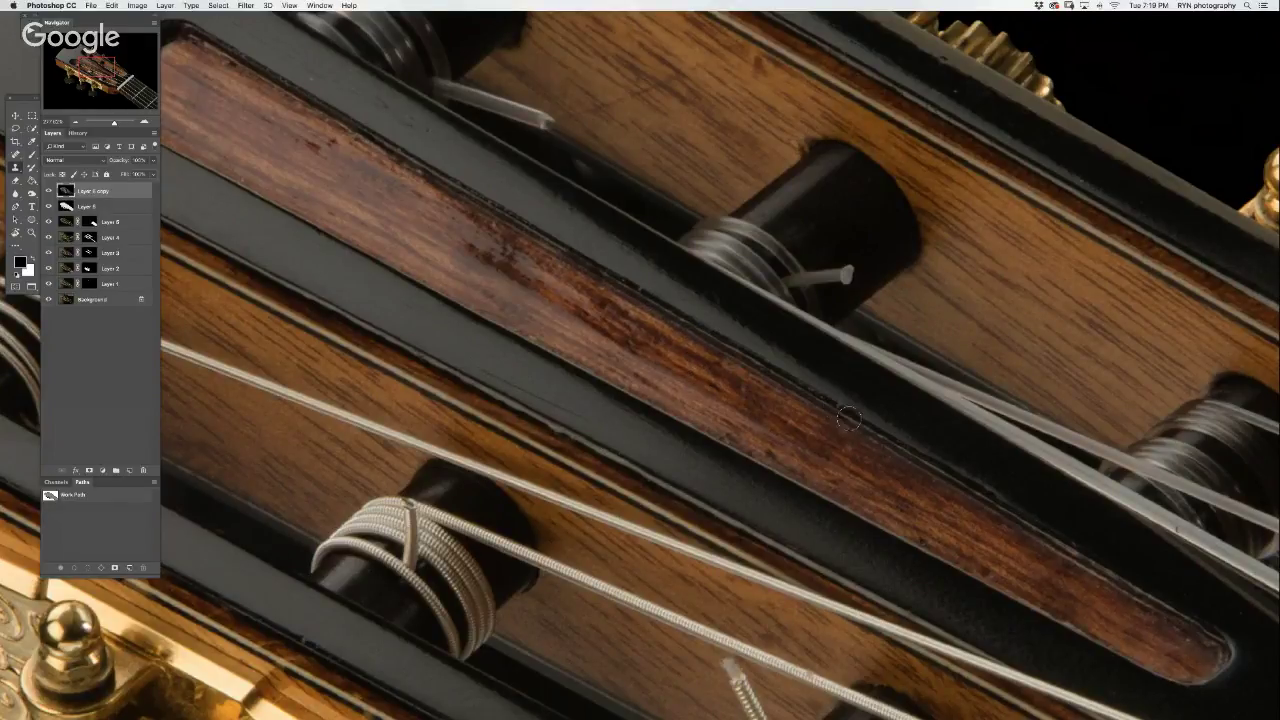
left_click_drag(882, 417, 887, 418)
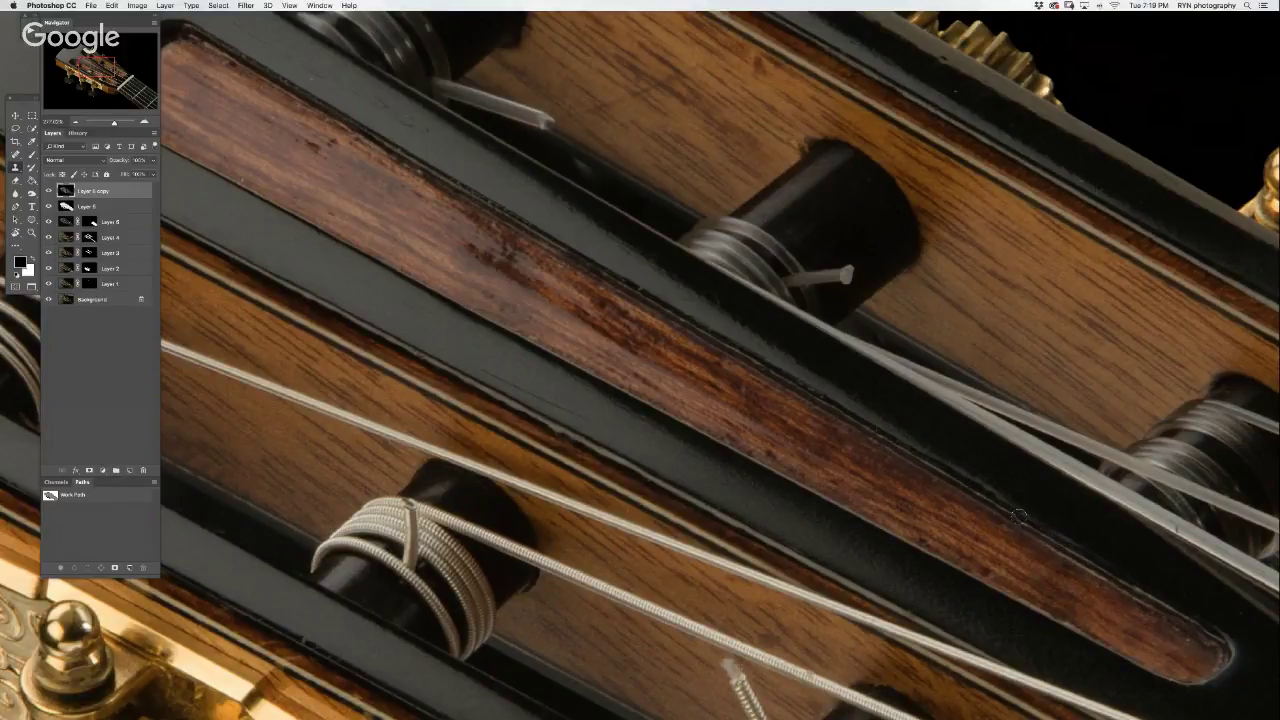
scroll(1077, 537, "down", 2)
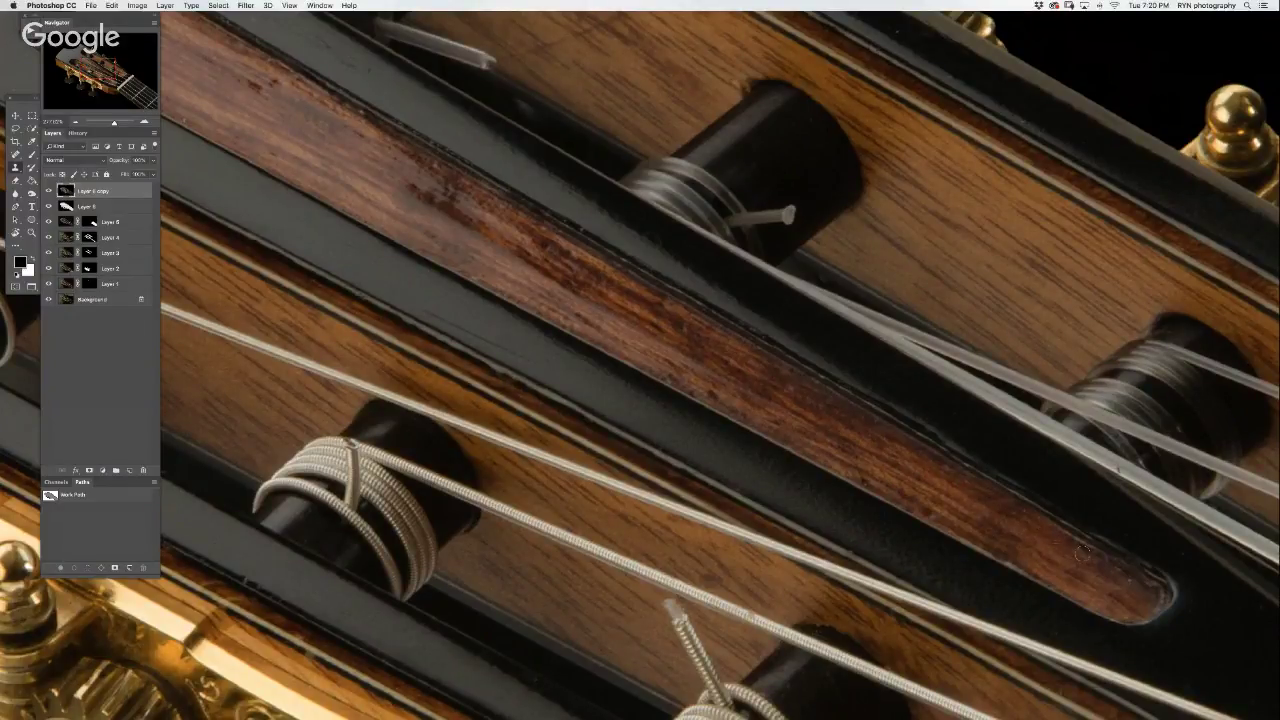
mouse_move(646, 308)
left_mouse_down()
mouse_move(920, 491)
mouse_move(683, 337)
left_mouse_up()
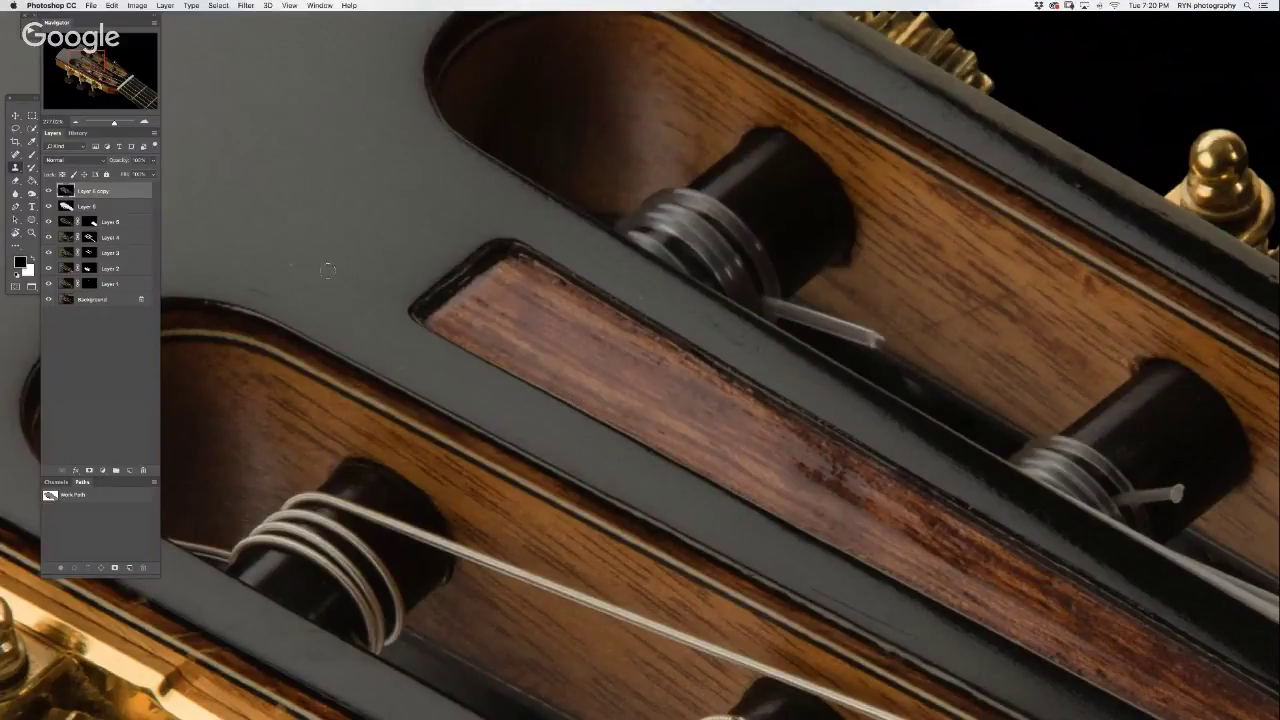
- Spot-heal the specks along the black frame and the blemishes on the wood near the roller
key("j")
left_click(380, 254)
left_click(660, 293)
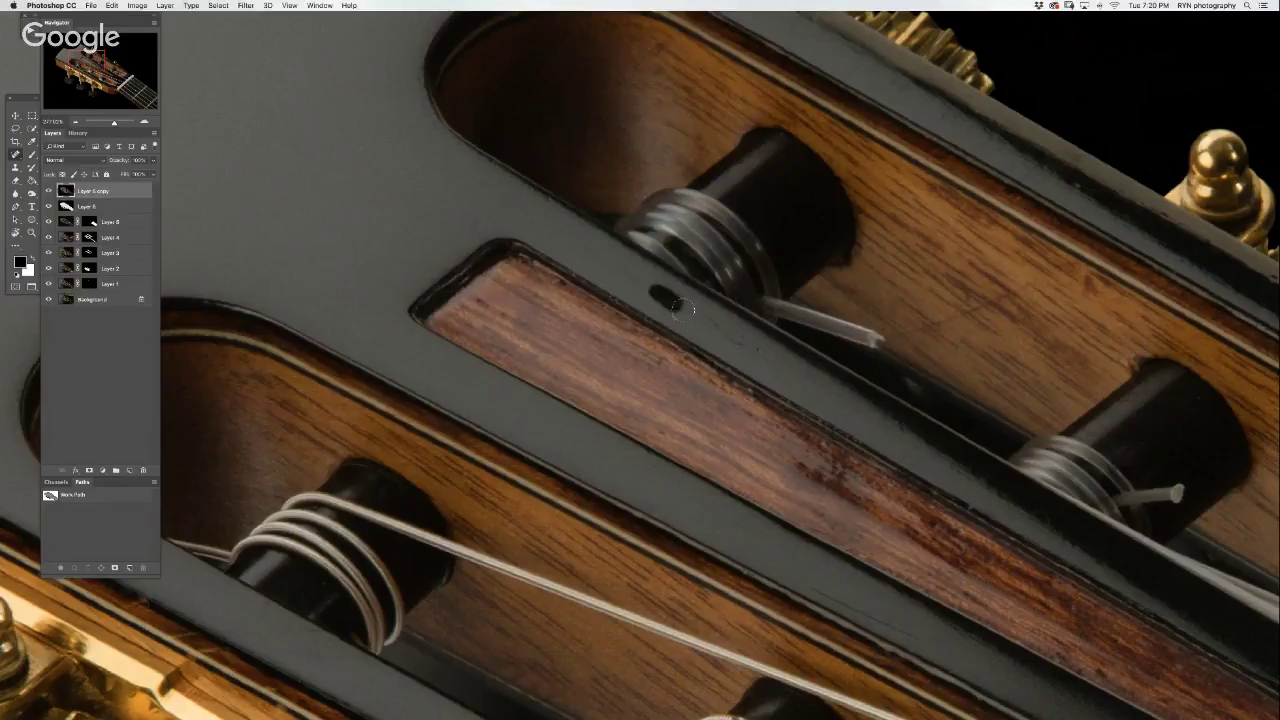
left_click_drag(737, 343, 698, 330)
left_click(676, 304)
left_click(749, 348)
left_click(1095, 289)
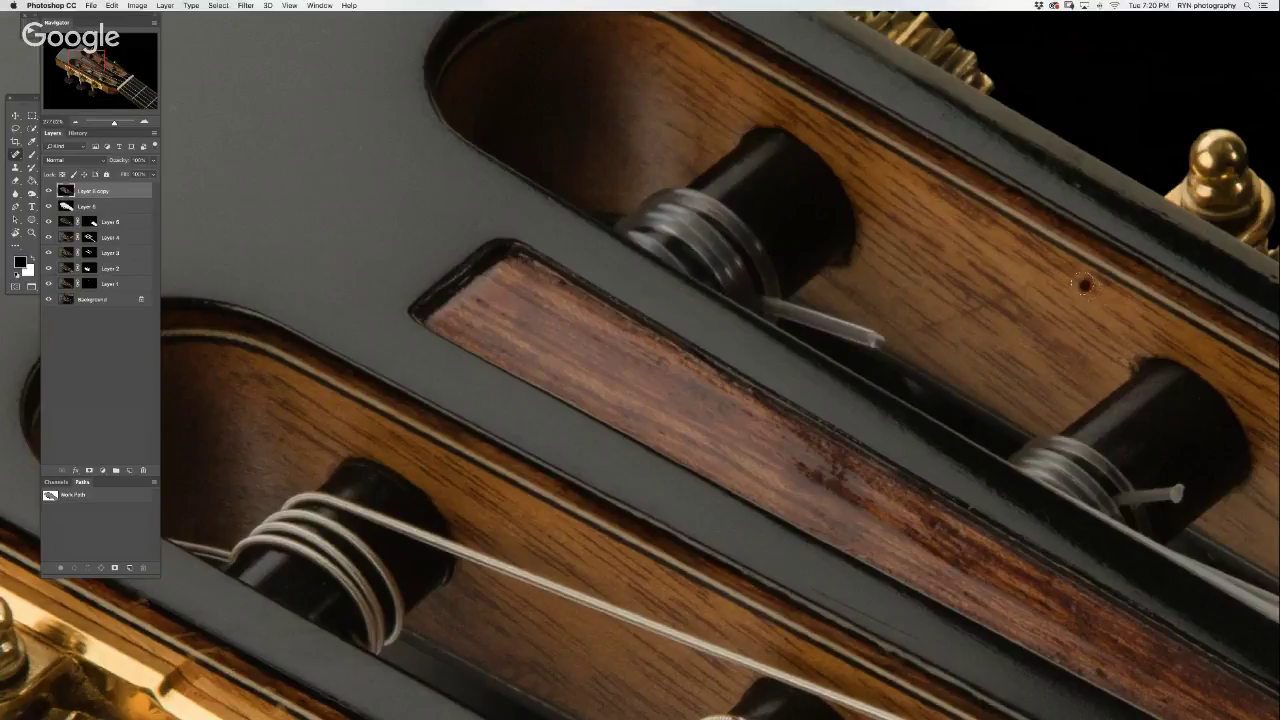
left_click(978, 310)
left_click(930, 331)
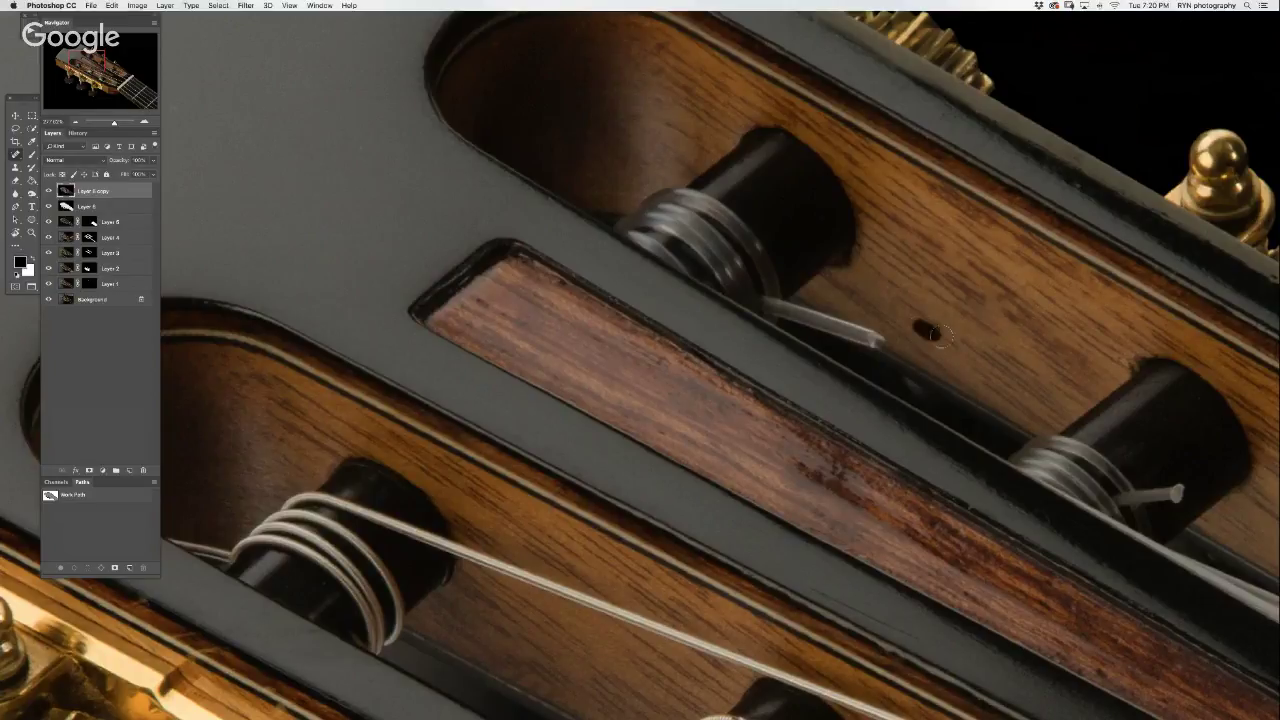
- Pan across the headstock to show the tuning pegs, upper slot and left side
mouse_move(1007, 274)
left_mouse_down()
mouse_move(967, 431)
mouse_move(913, 518)
left_mouse_up()
left_click_drag(724, 284, 659, 219)
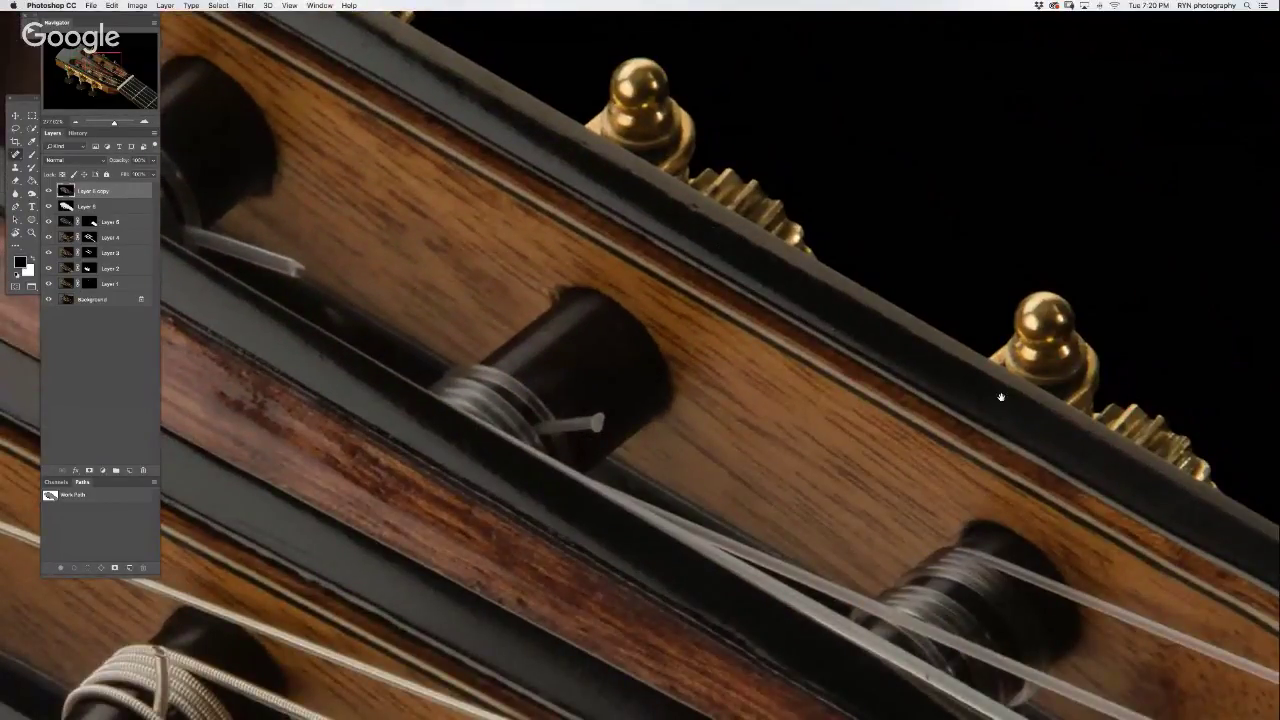
mouse_move(1001, 397)
left_mouse_down()
mouse_move(634, 189)
mouse_move(691, 209)
mouse_move(765, 268)
left_mouse_up()
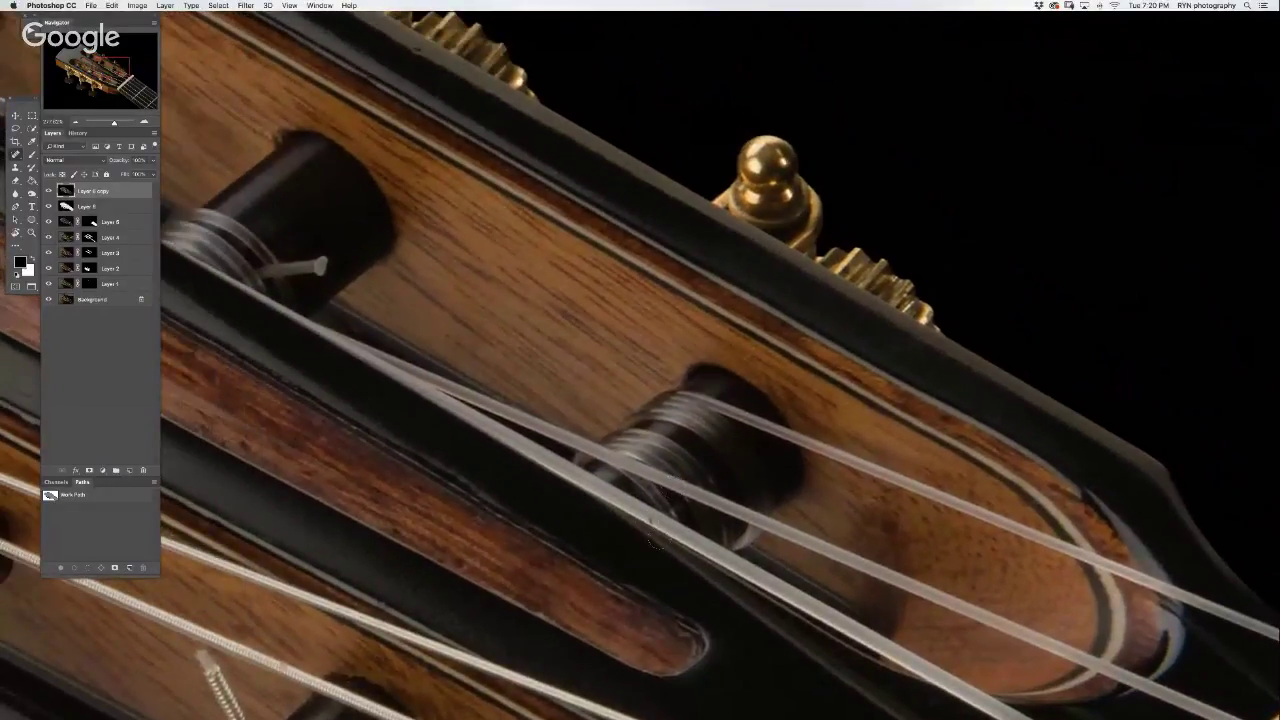
left_click_drag(523, 370, 943, 529)
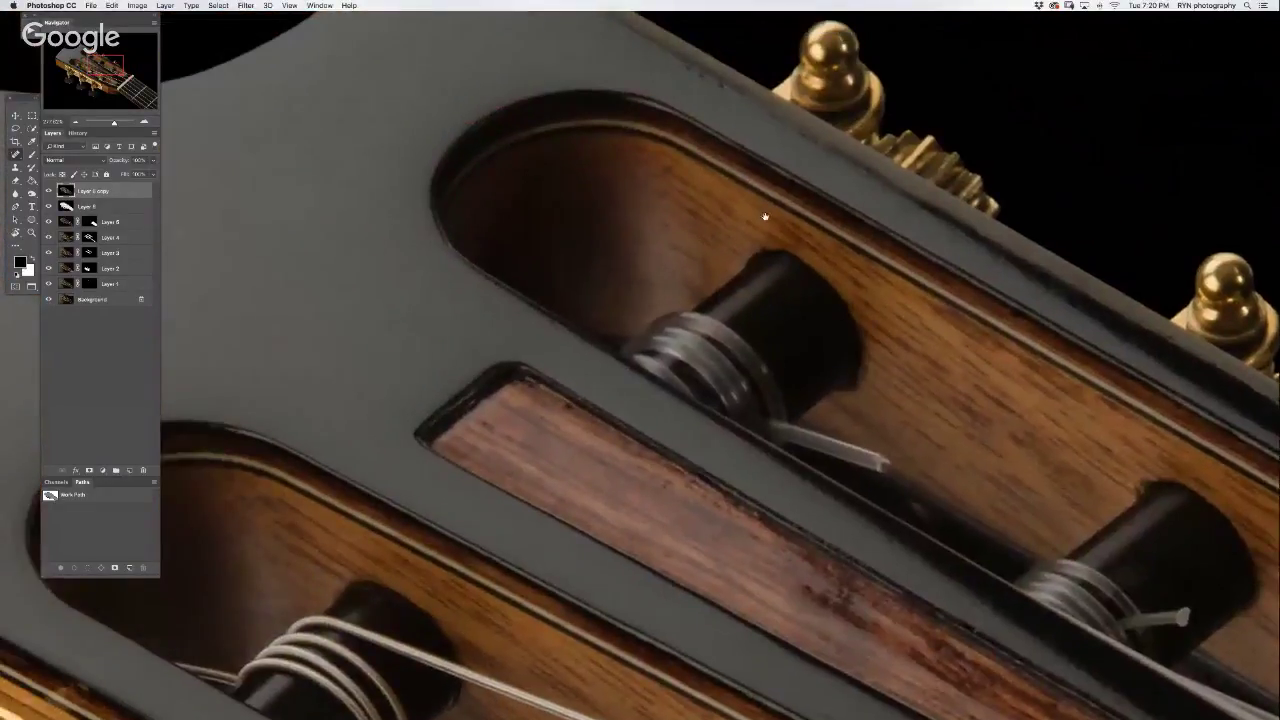
left_click_drag(766, 214, 944, 392)
scroll(944, 392, "left", 5)
left_click_drag(609, 383, 875, 299)
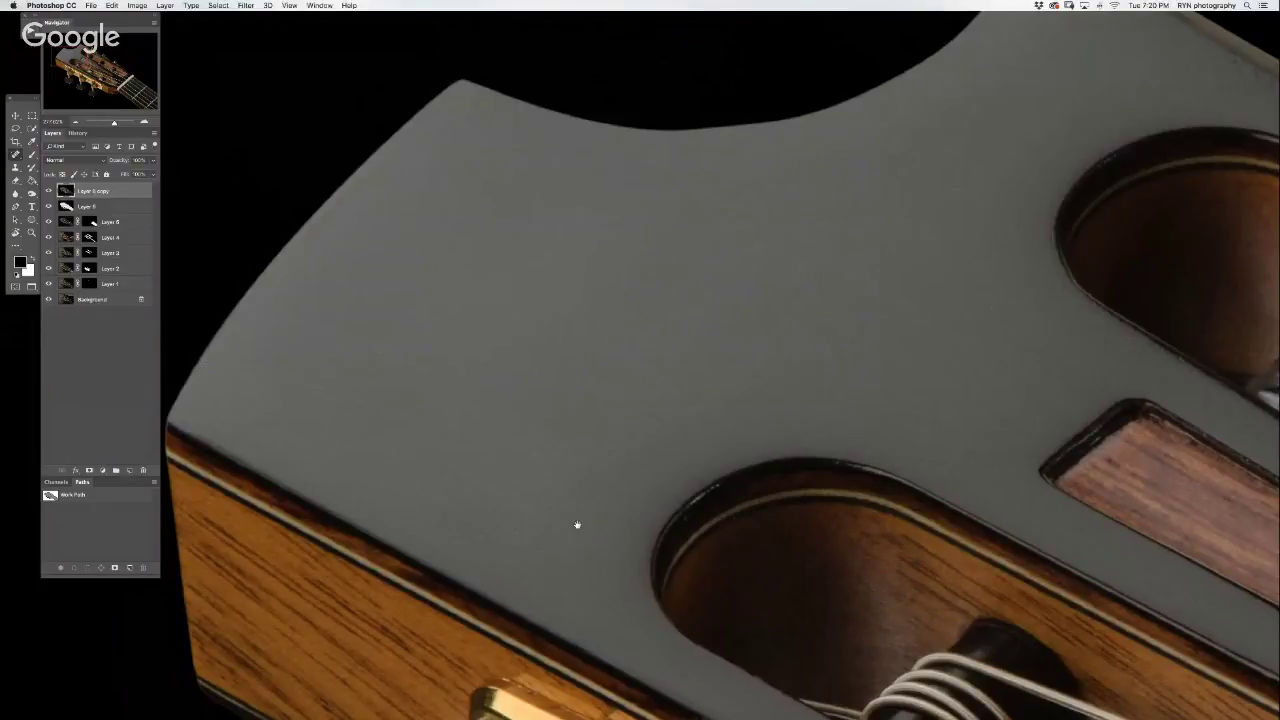
left_click_drag(577, 524, 537, 257)
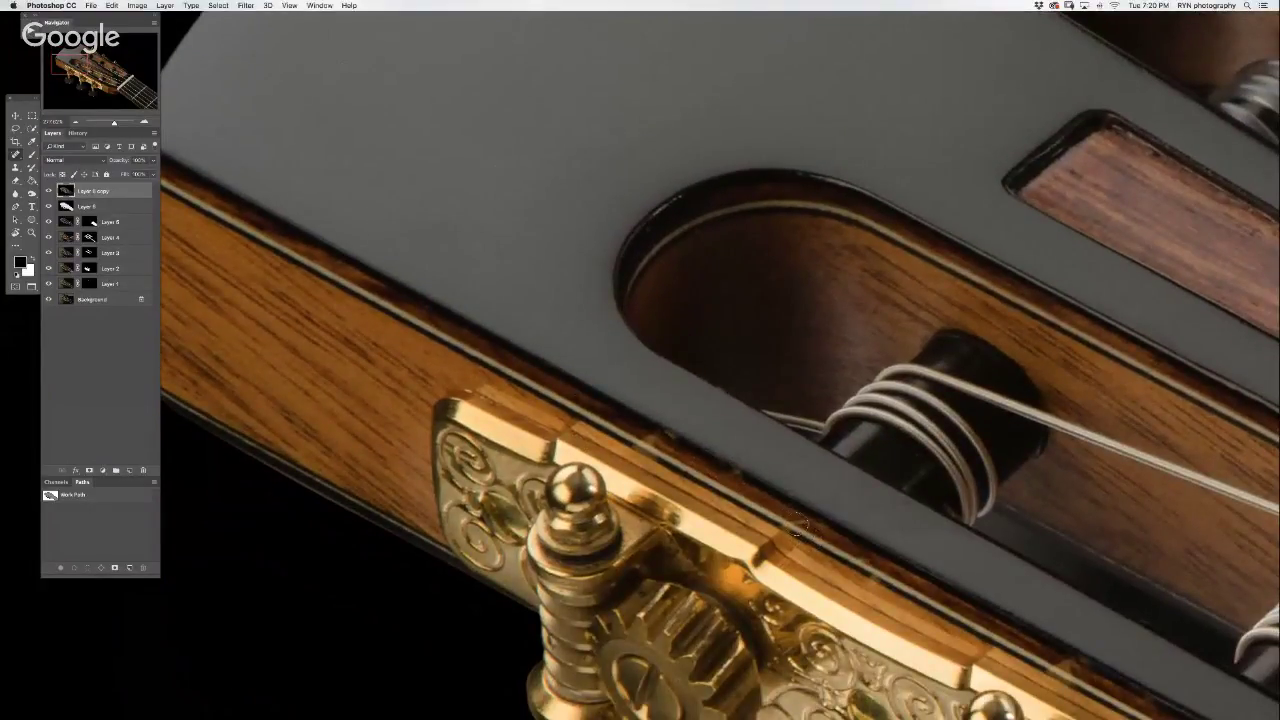
scroll(798, 525, "down", 5)
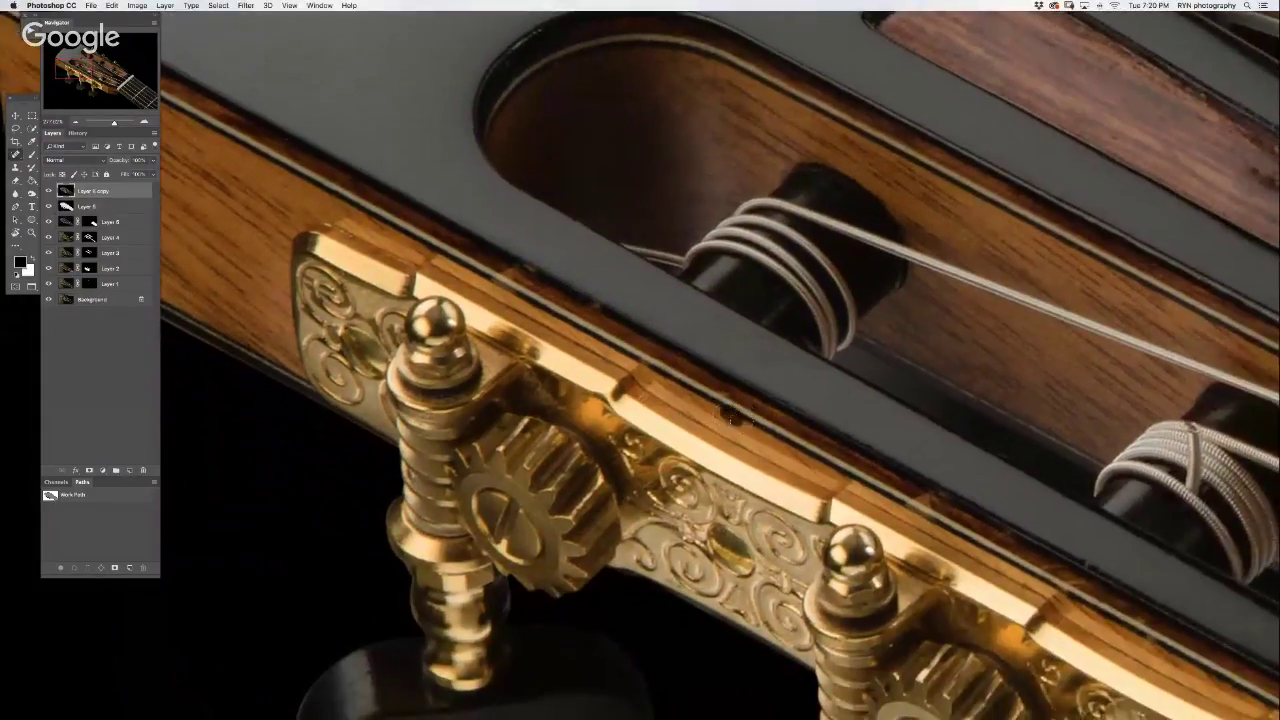
scroll(490, 258, "down", 1)
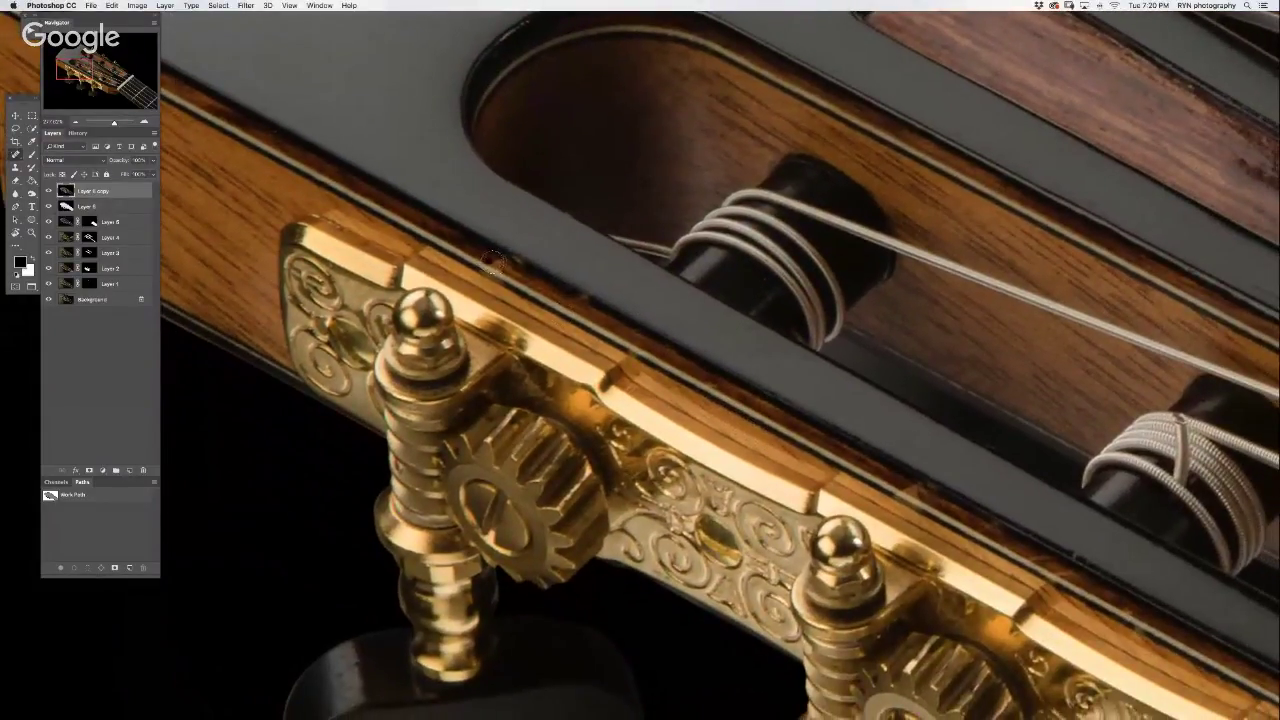
scroll(700, 340, "down", 2)
scroll(643, 263, "down", 4)
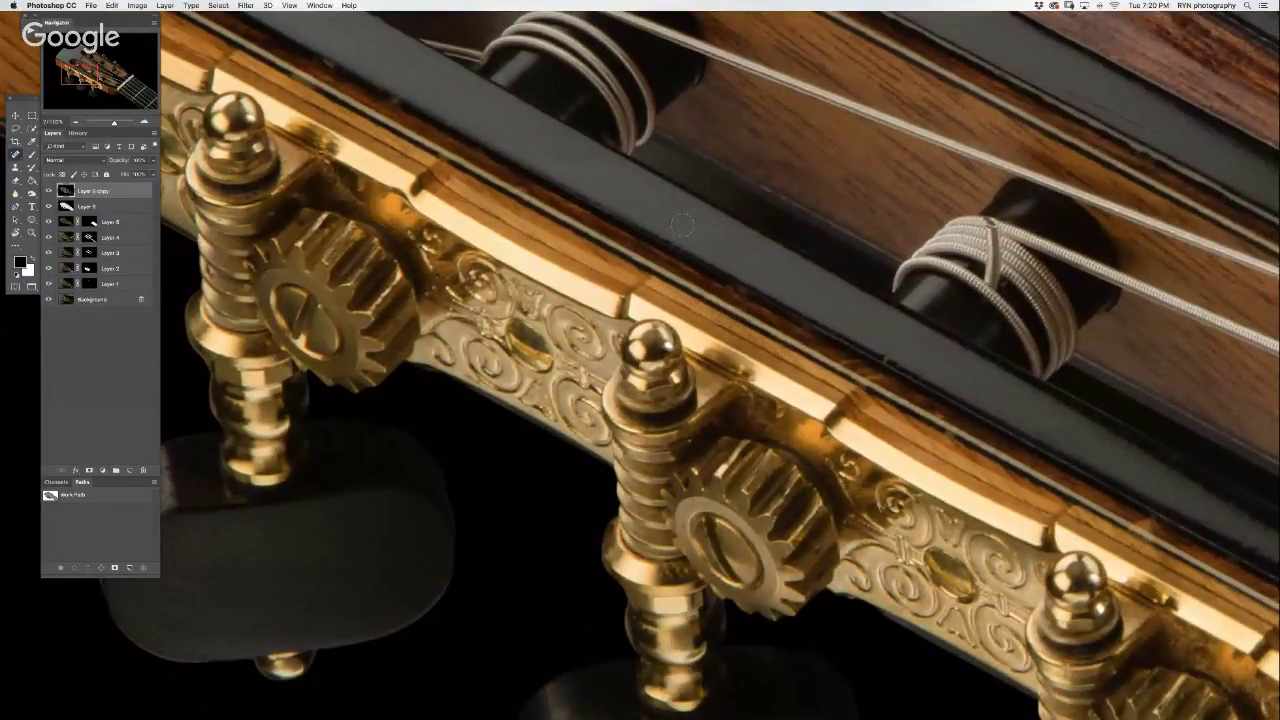
left_click_drag(900, 366, 648, 250)
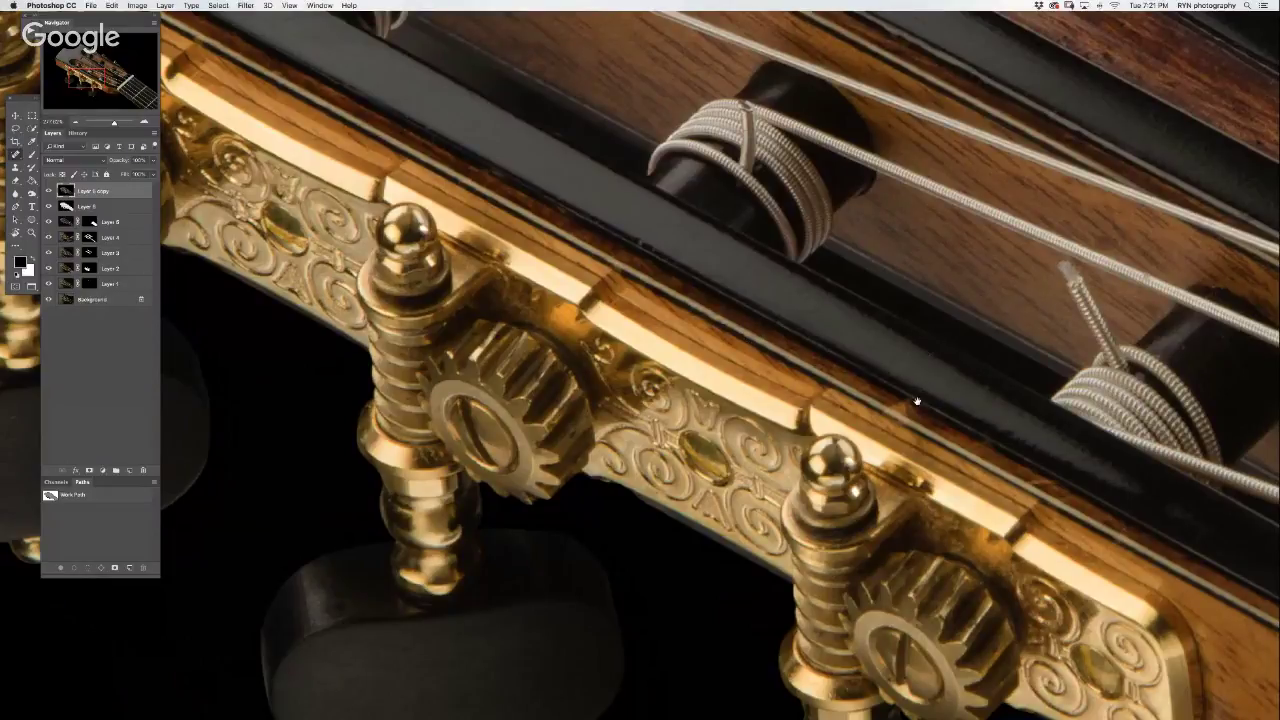
left_click_drag(783, 334, 473, 123)
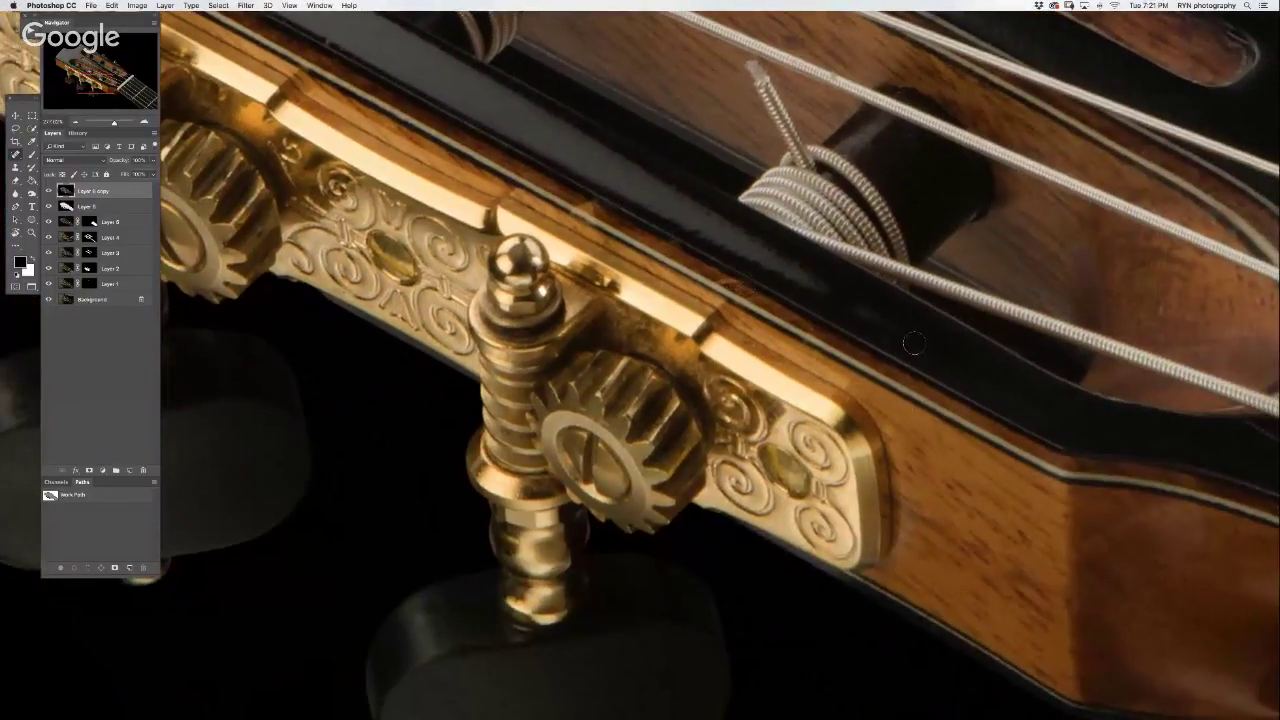
left_click_drag(858, 307, 670, 220)
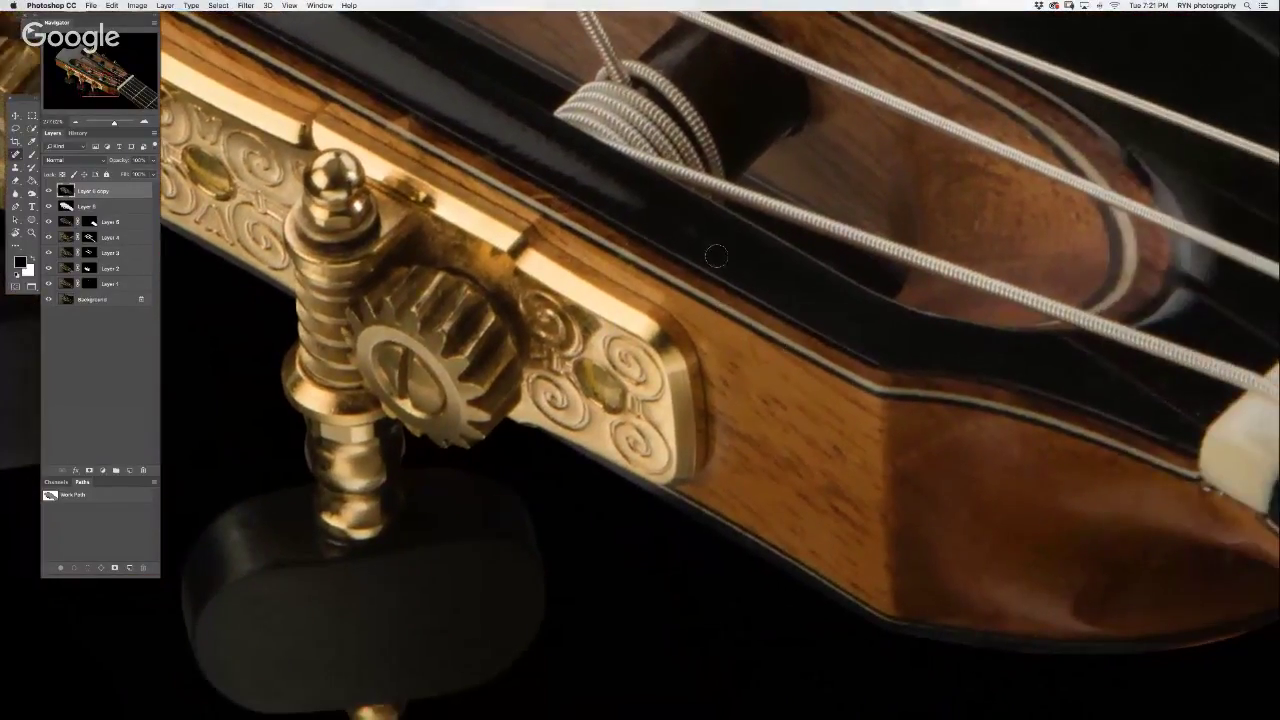
scroll(750, 270, "down", 5)
scroll(750, 270, "right", 4)
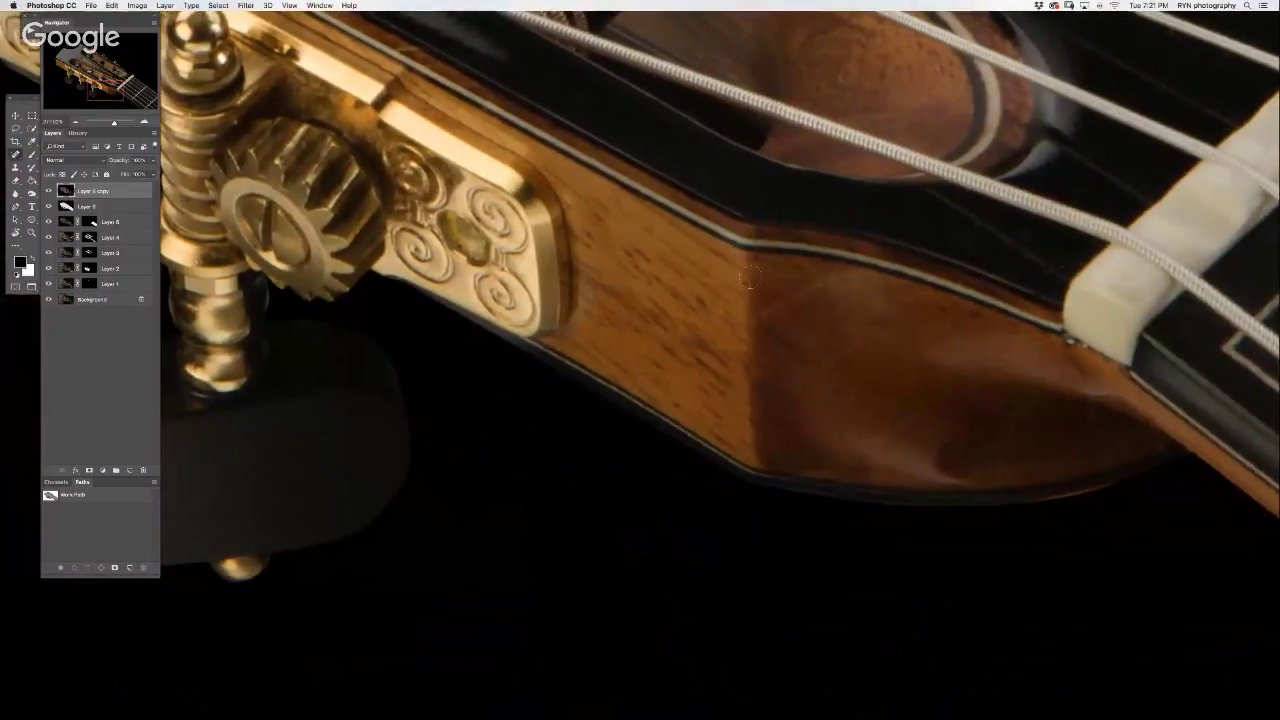
- Fit the headstock on screen and crop it slightly, trimming the top and left edges
key("ctrl+0")
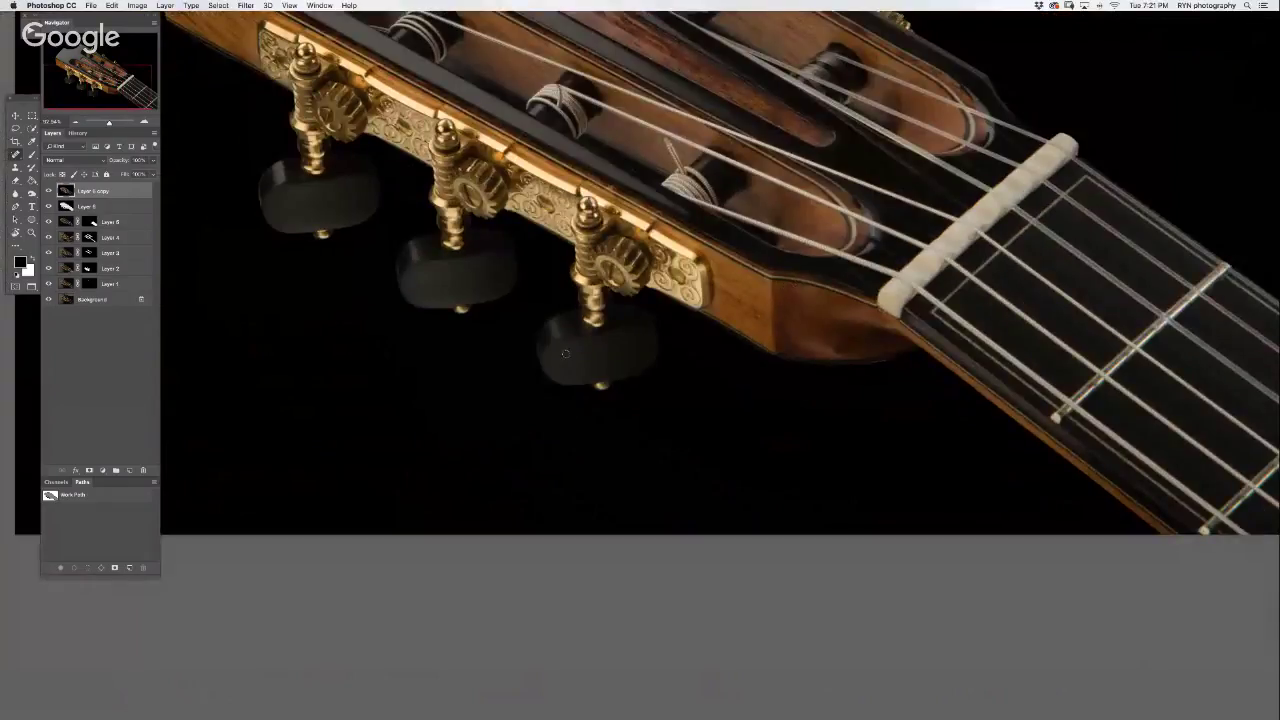
left_click_drag(574, 384, 588, 551)
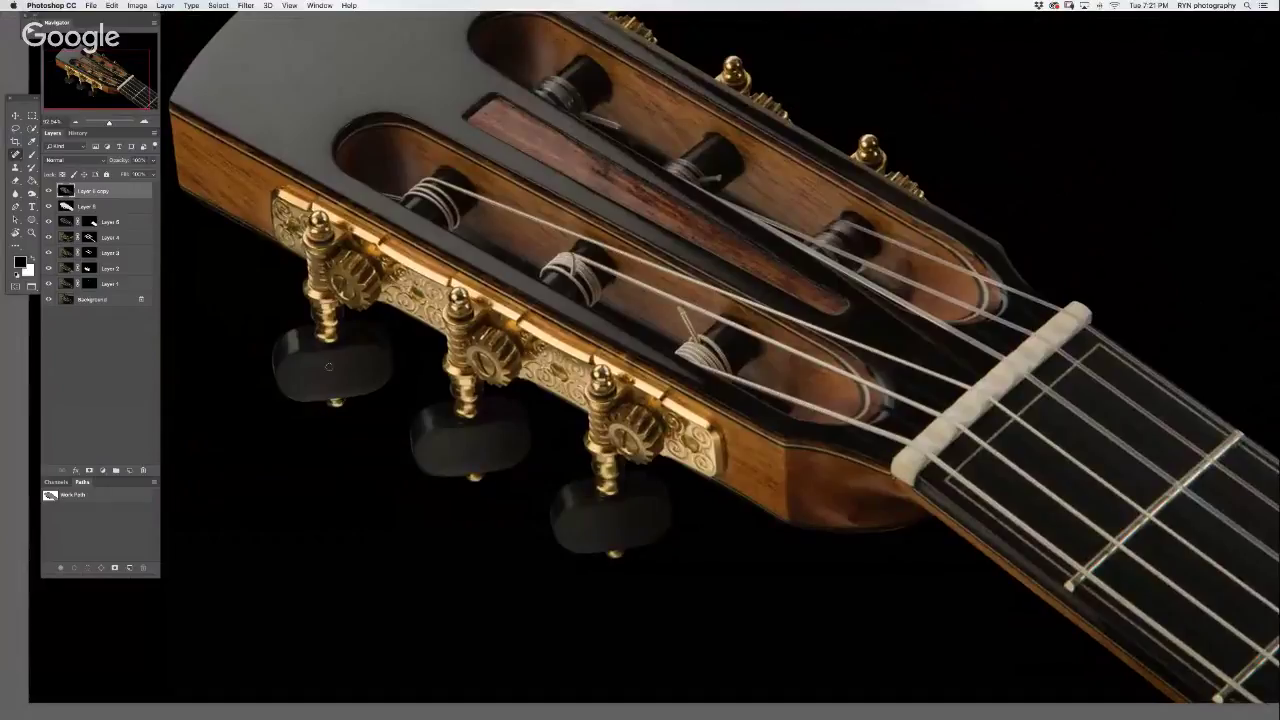
left_click_drag(381, 306, 411, 429)
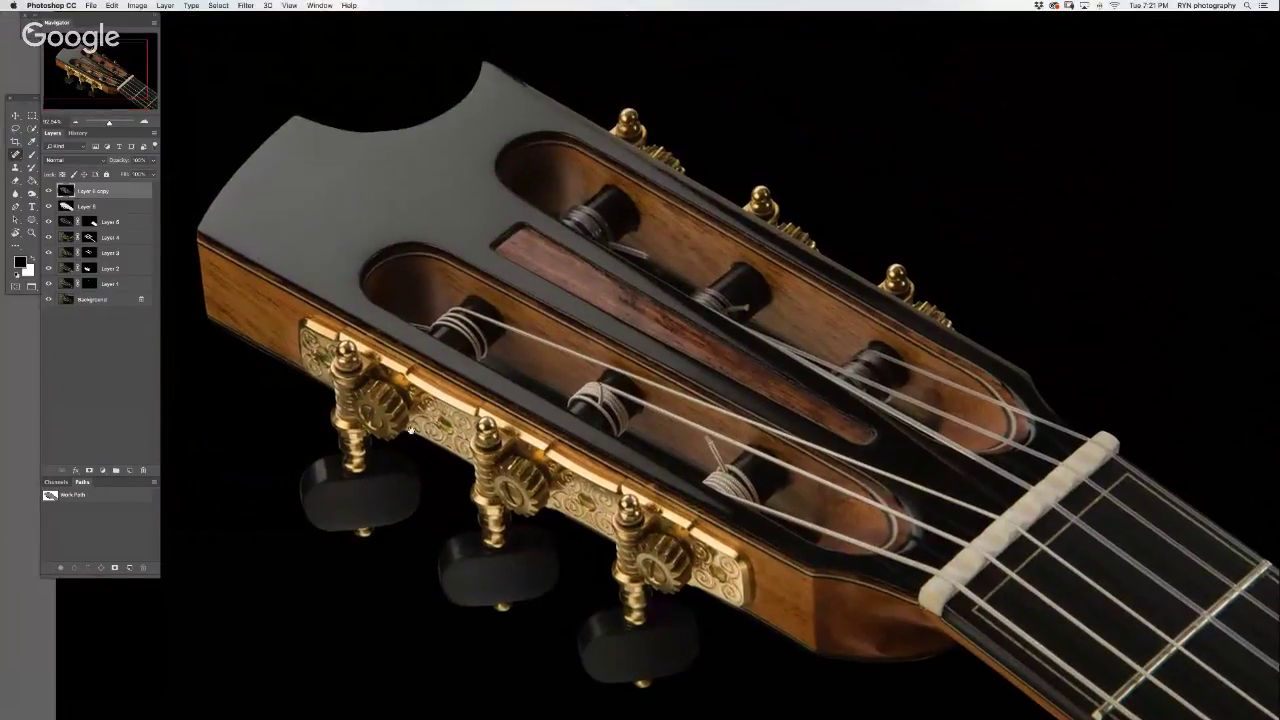
scroll(702, 410, "down", 2)
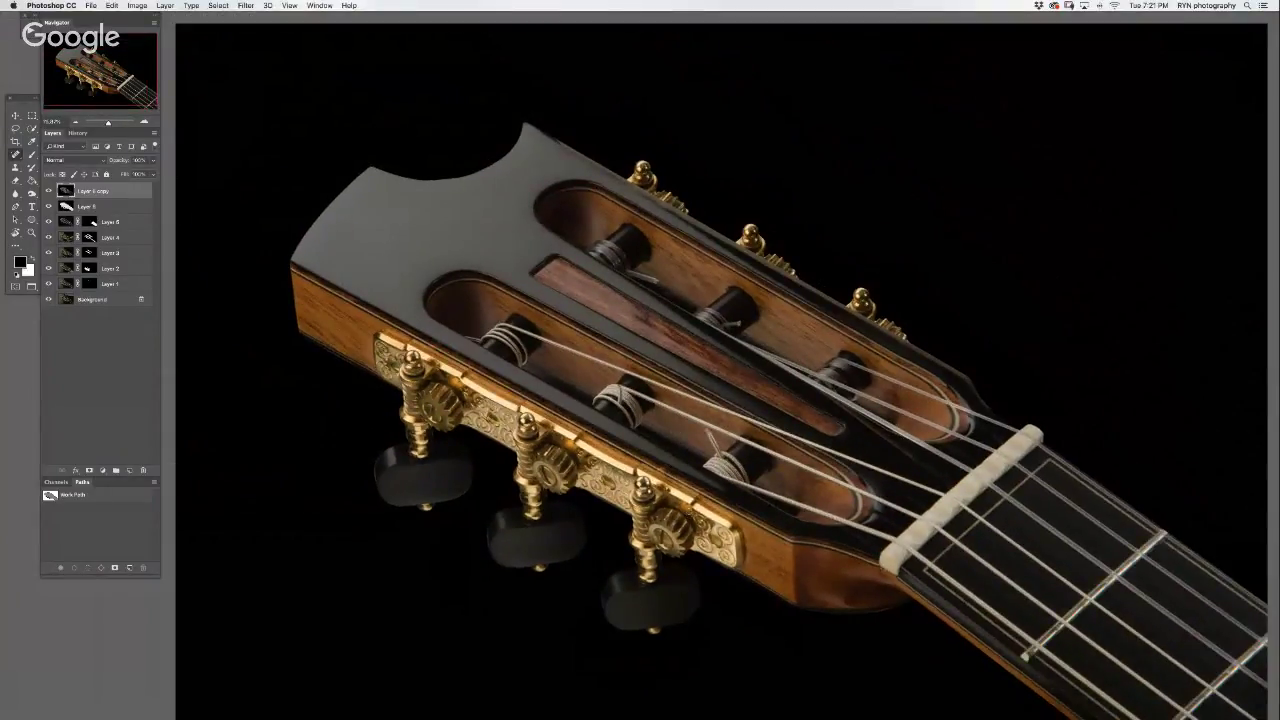
scroll(702, 410, "down", 5)
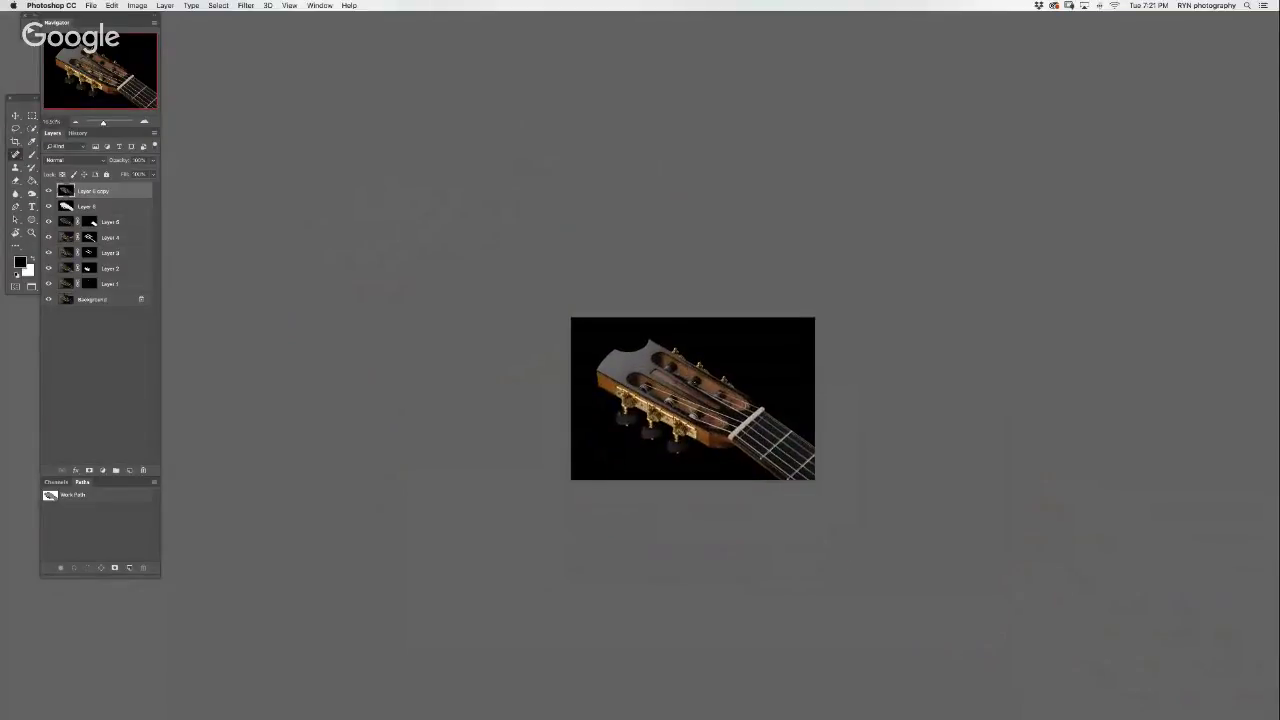
scroll(708, 426, "up", 2)
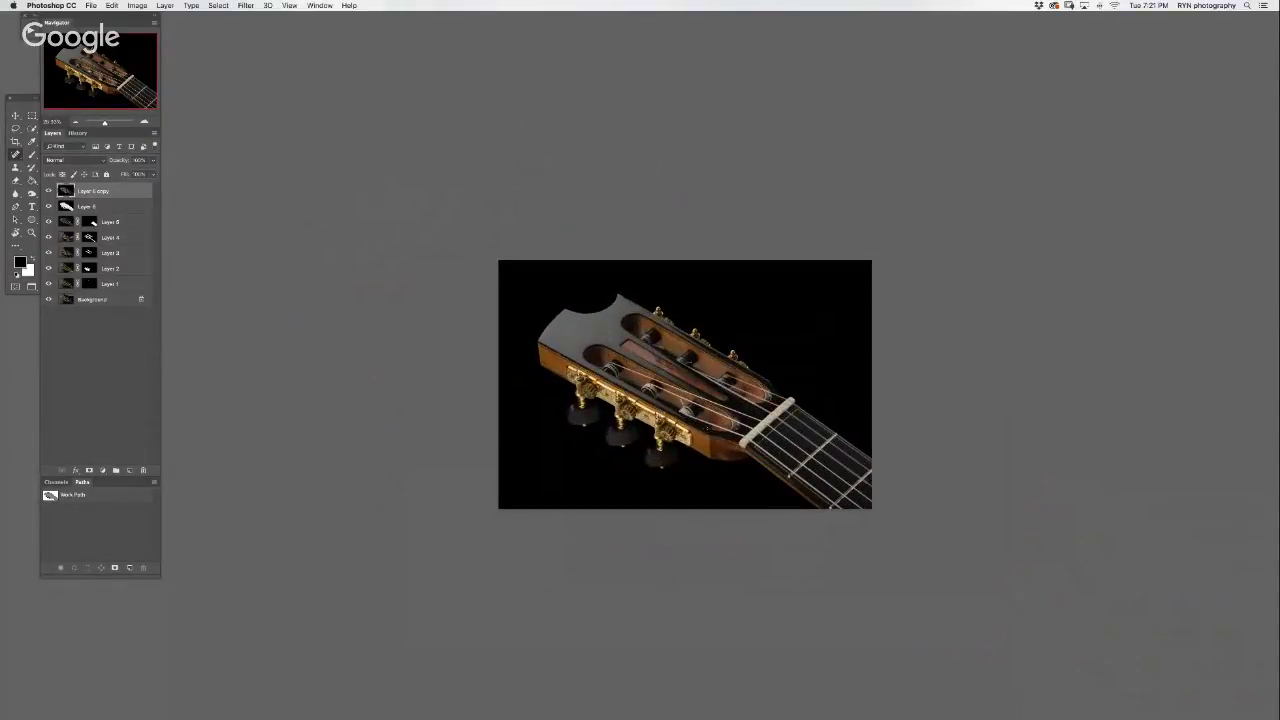
key("c")
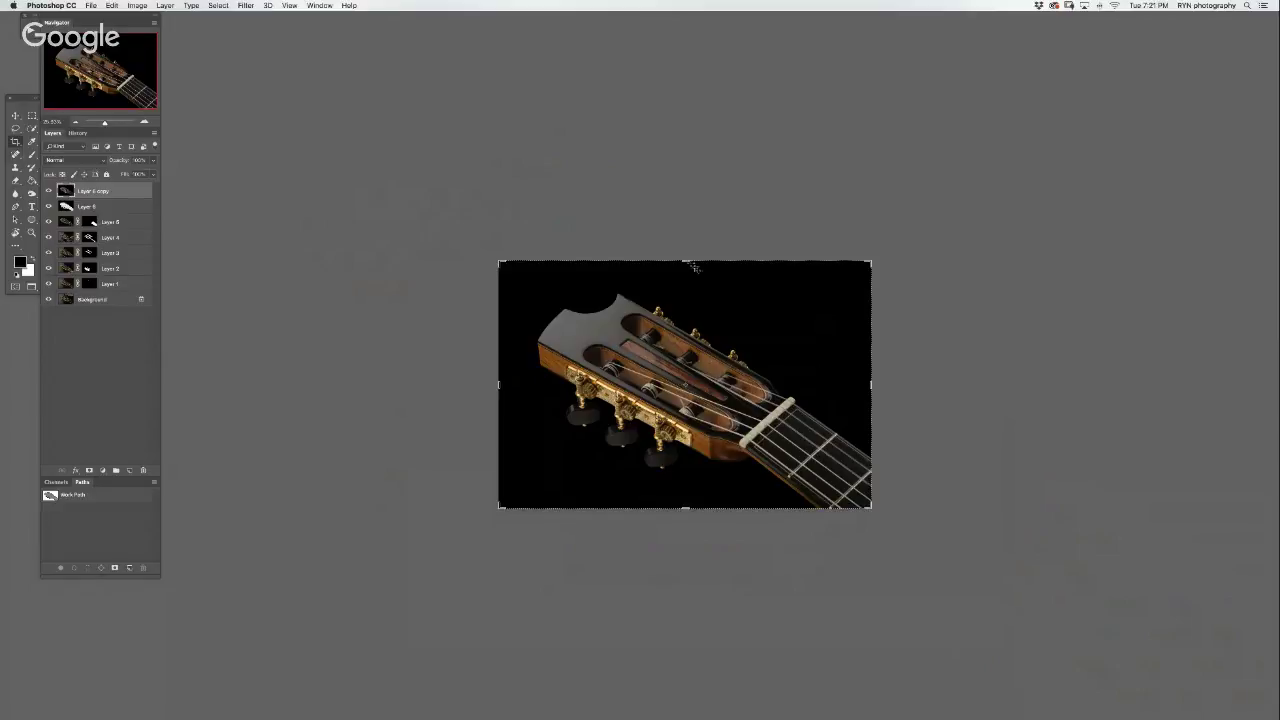
left_click_drag(685, 260, 685, 272)
left_click_drag(499, 384, 521, 384)
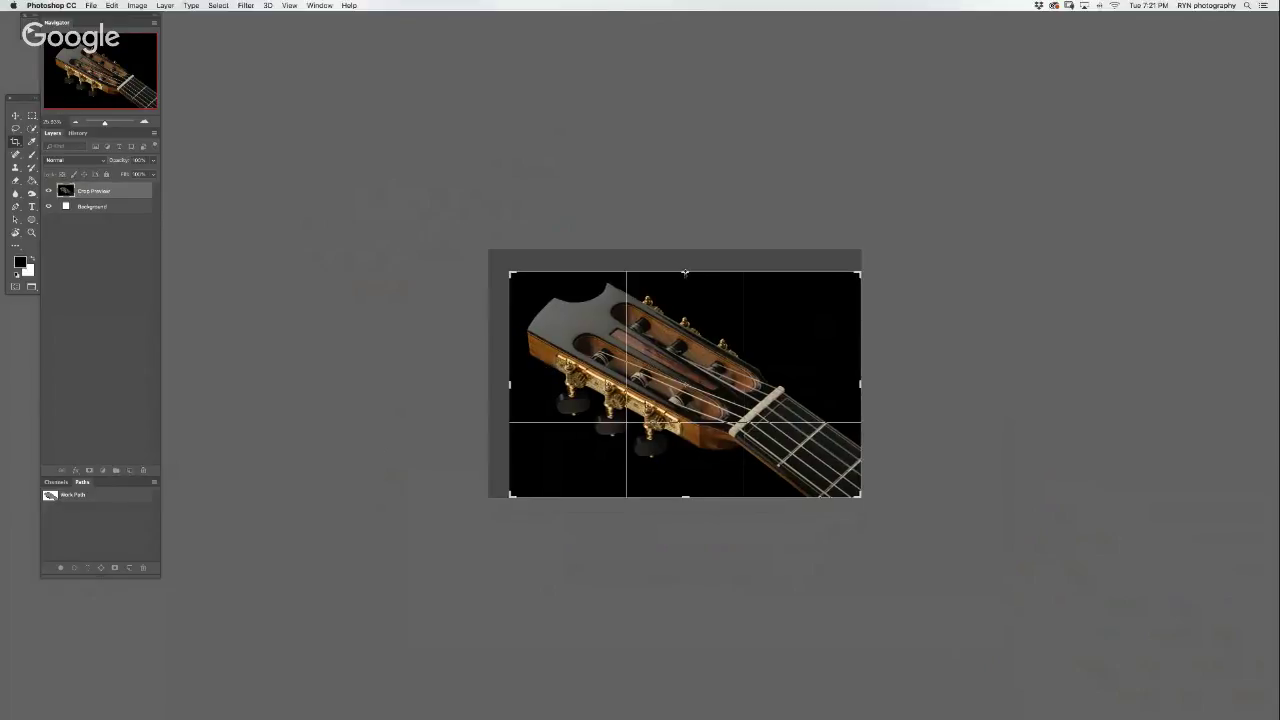
key("Return")
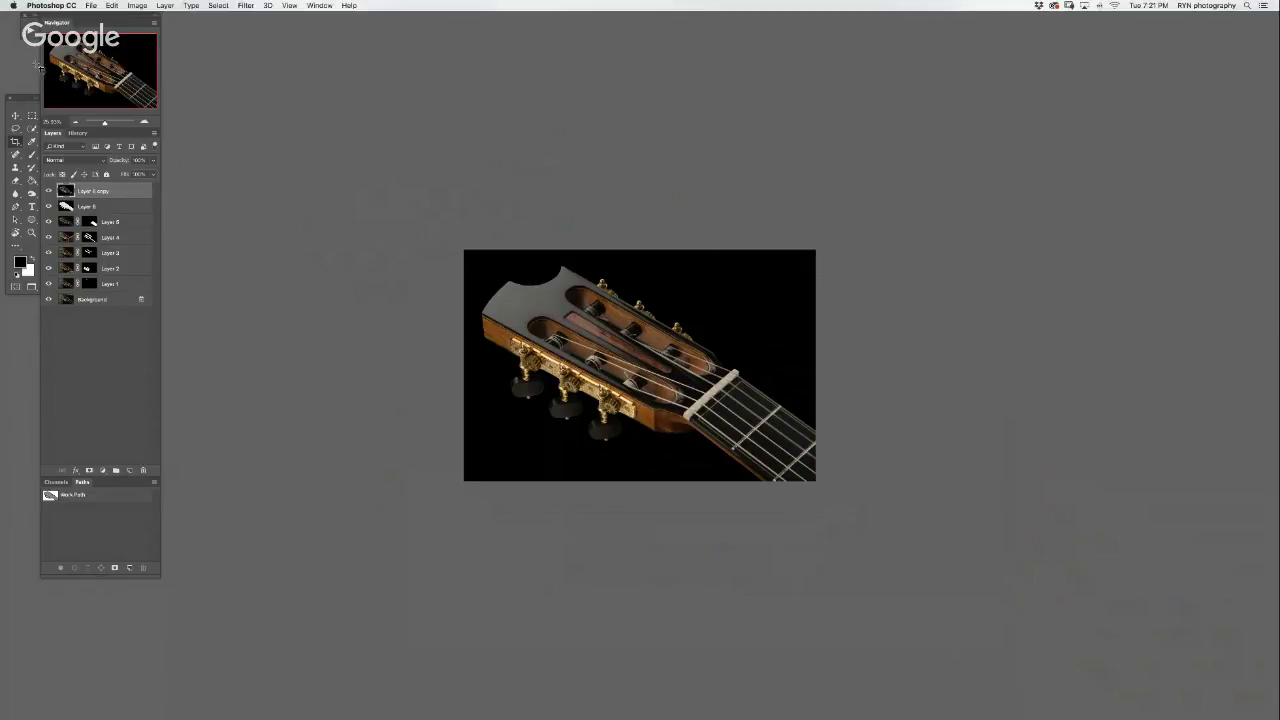
- Run the Duplicate and final-layers save actions, set the top layer's opacity, and preview full screen
key("alt+F9")
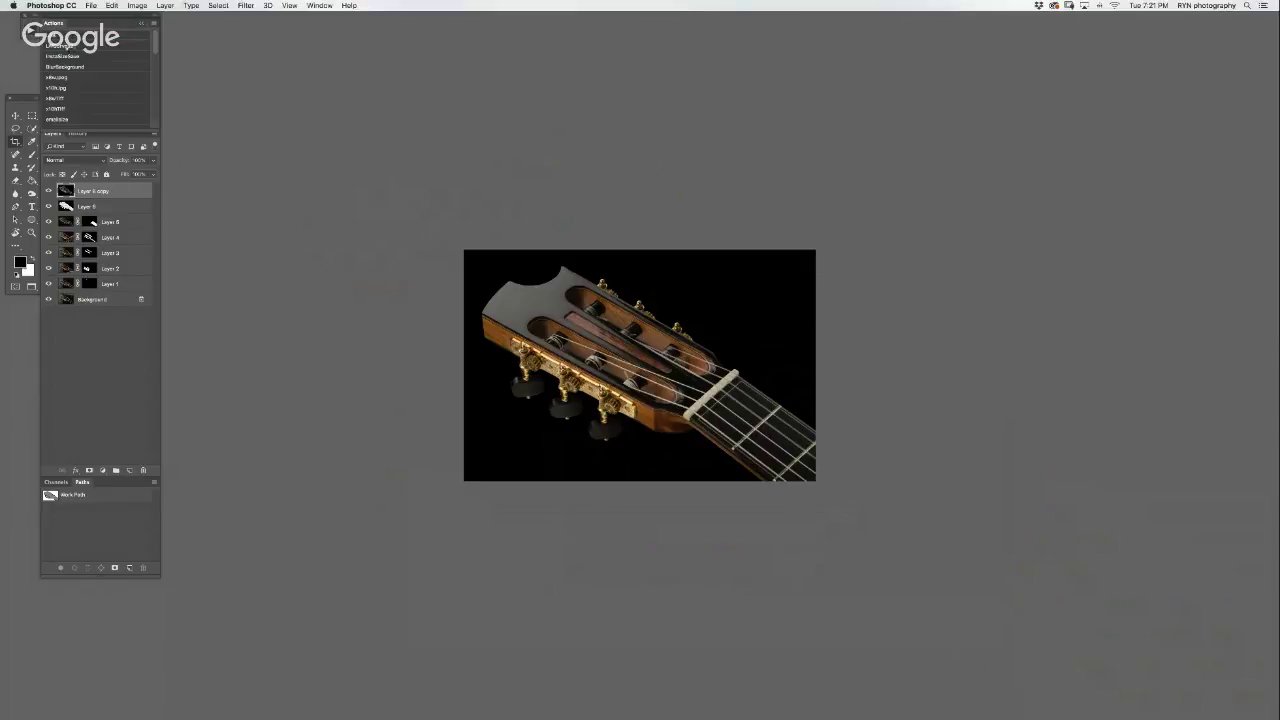
left_click(68, 47)
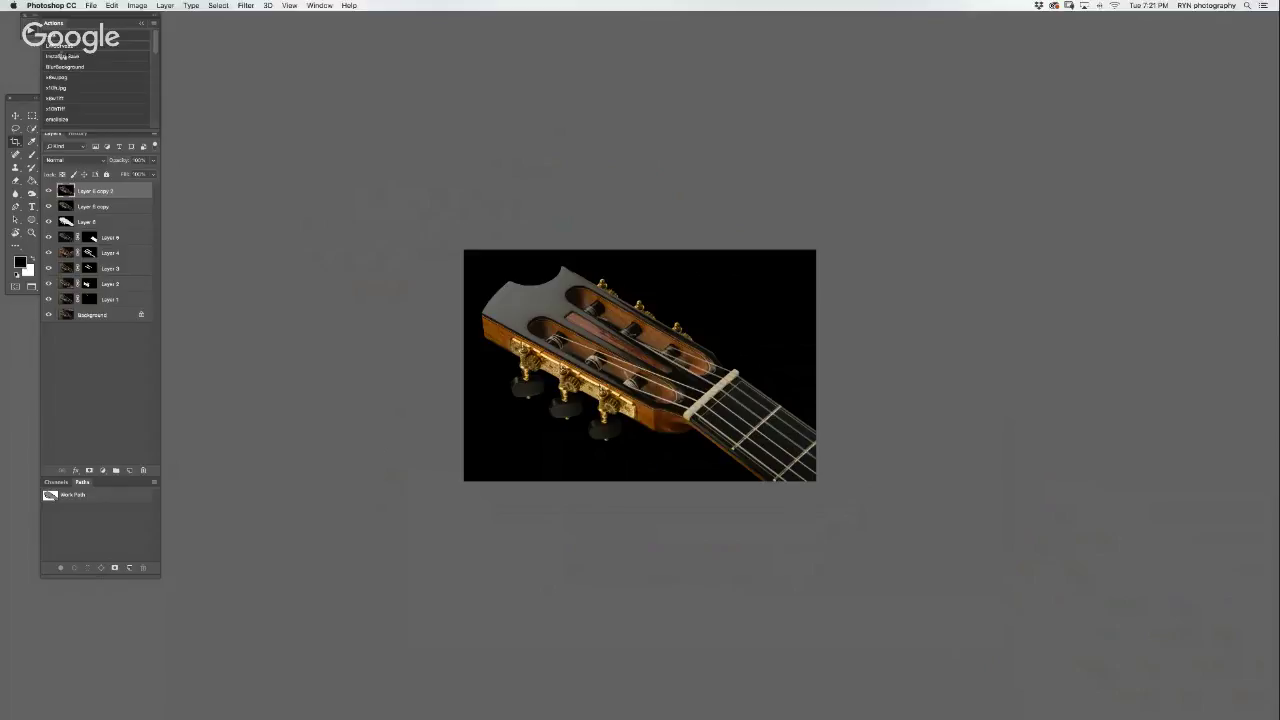
left_click(62, 56)
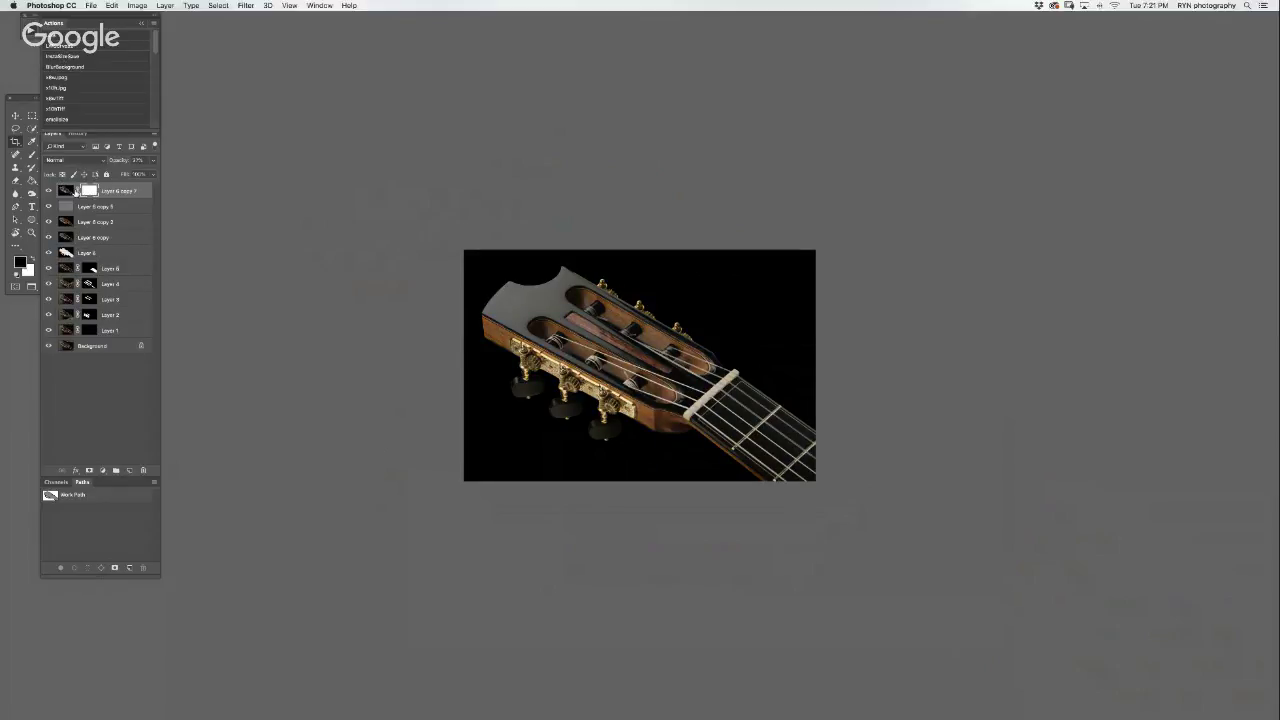
left_click(114, 163)
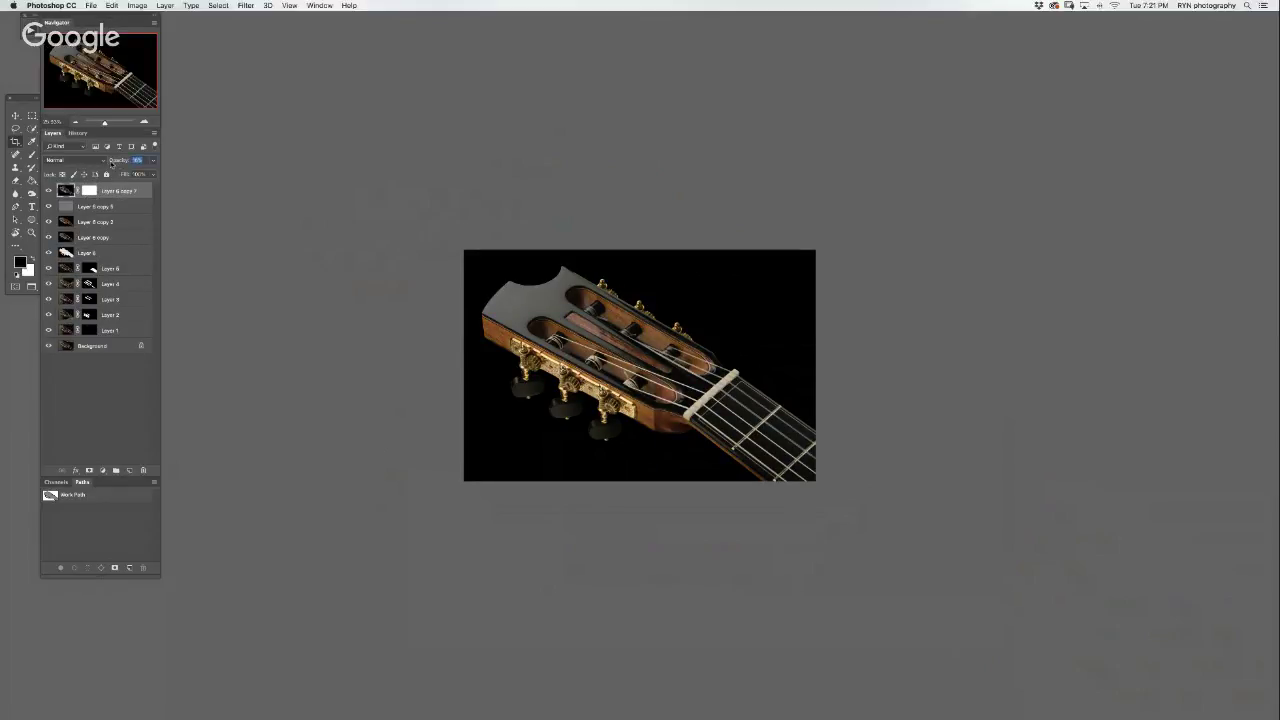
key("Return")
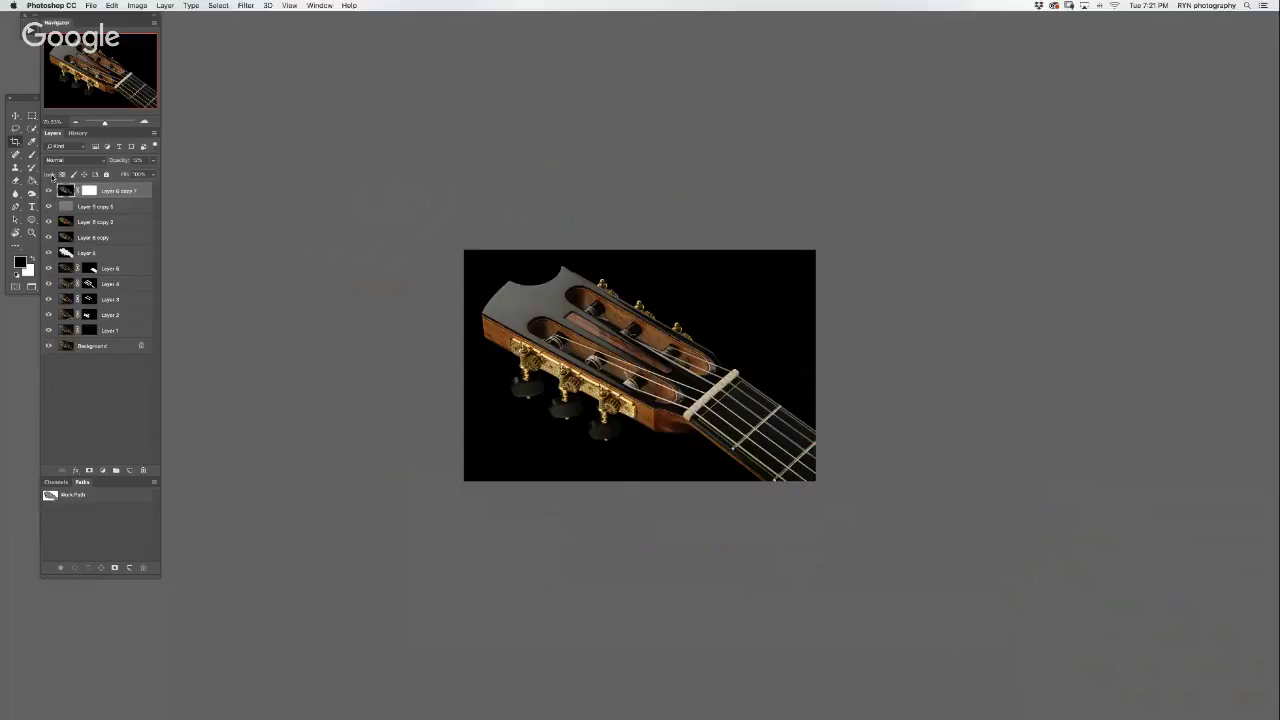
key("f")
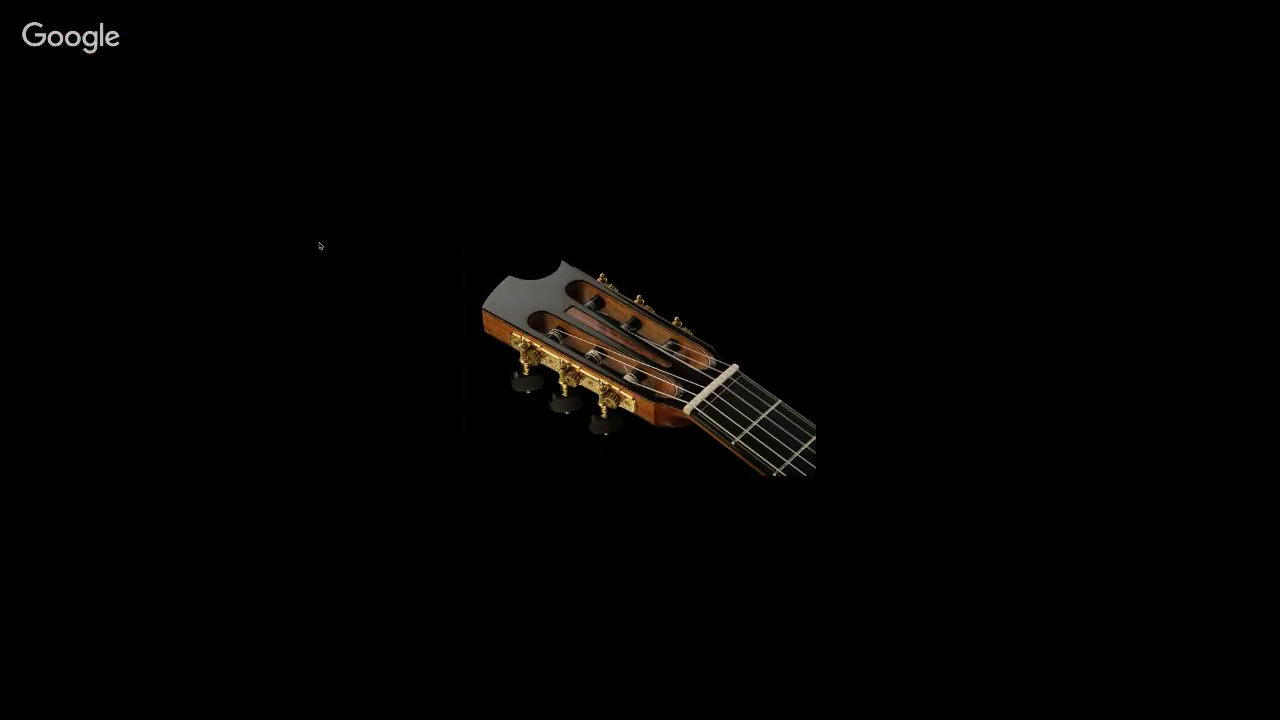
key("f")
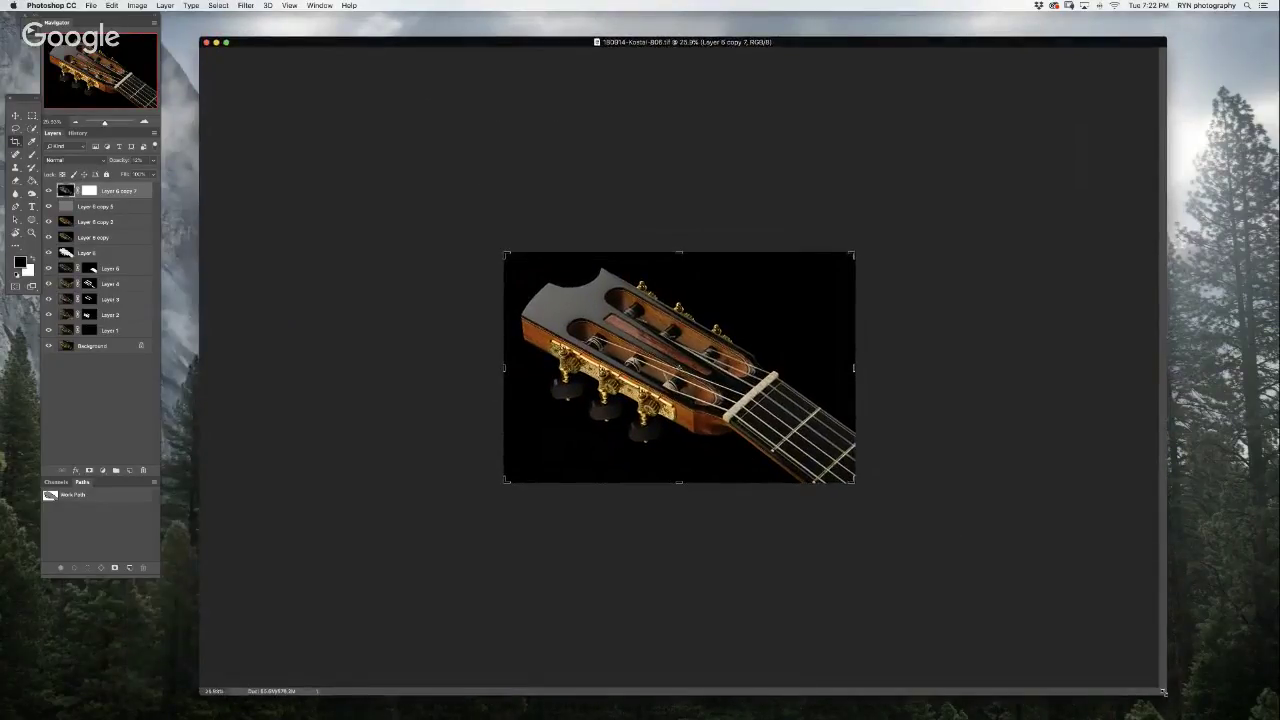
- Shrink the headstock window to a 33.3% view and move it toward the screen centre
left_click_drag(1166, 694, 1159, 690)
left_click_drag(1097, 660, 1082, 646)
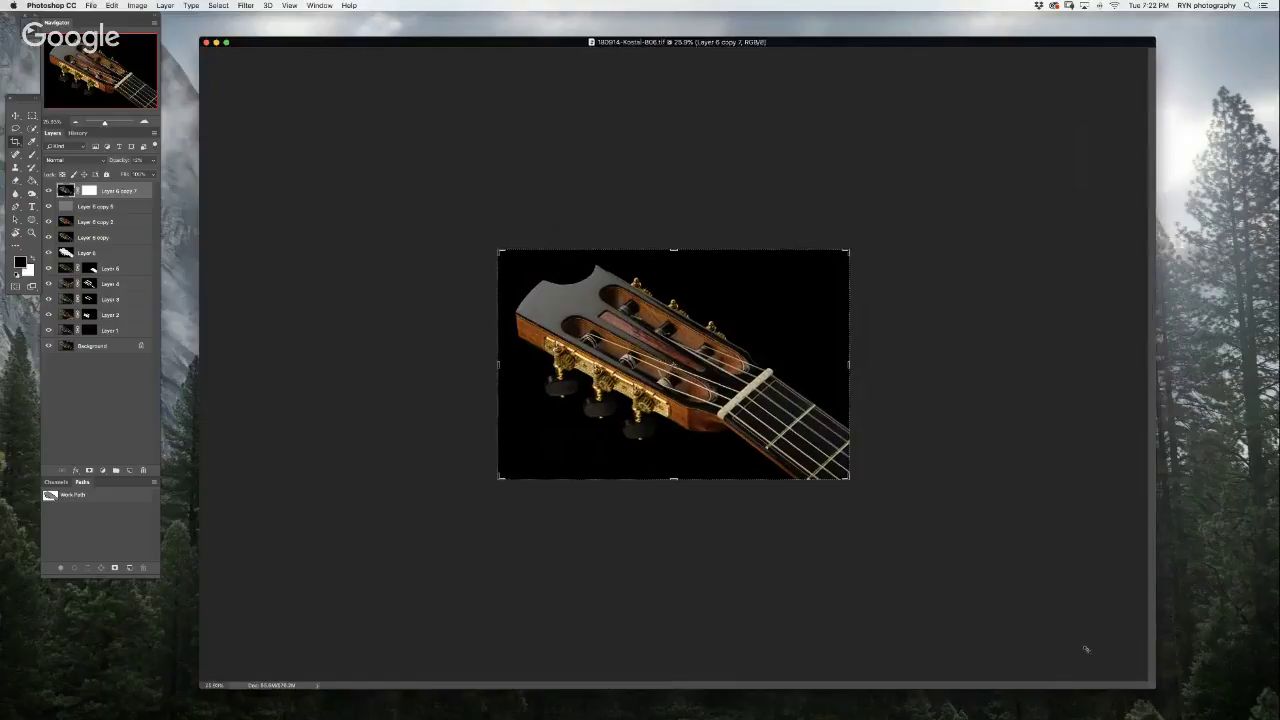
left_click(143, 122)
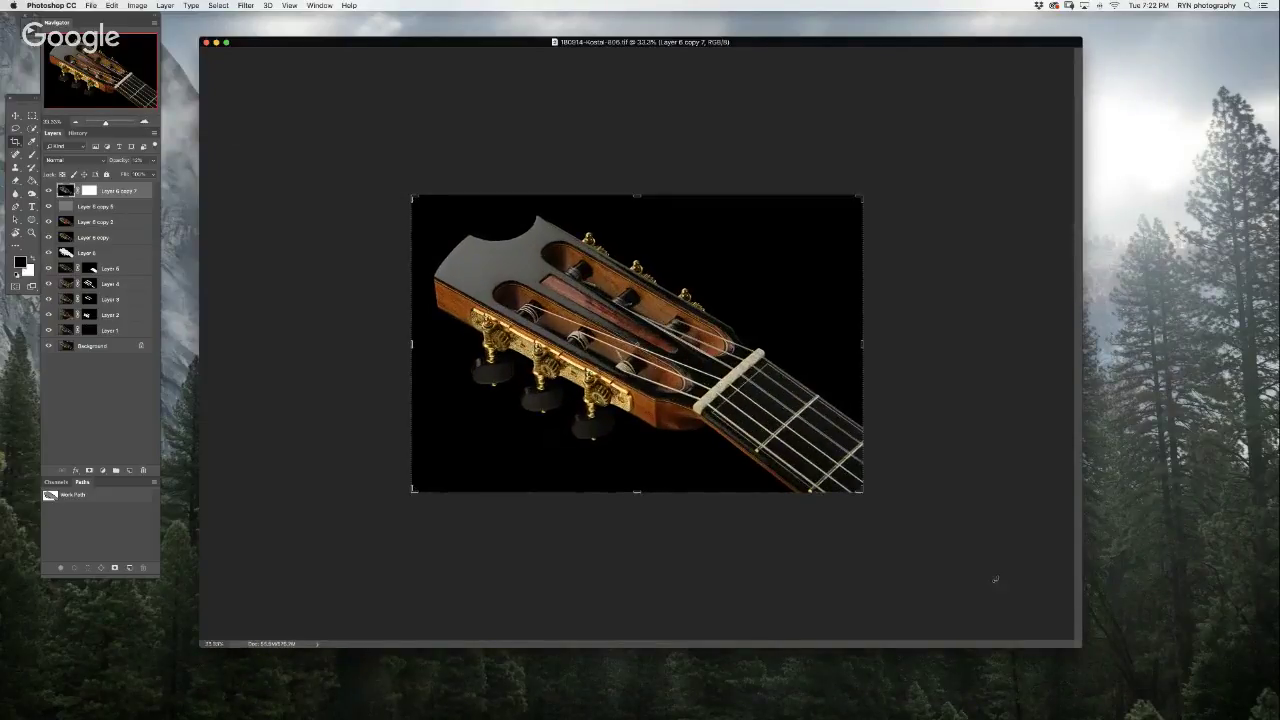
left_click_drag(1081, 645, 661, 356)
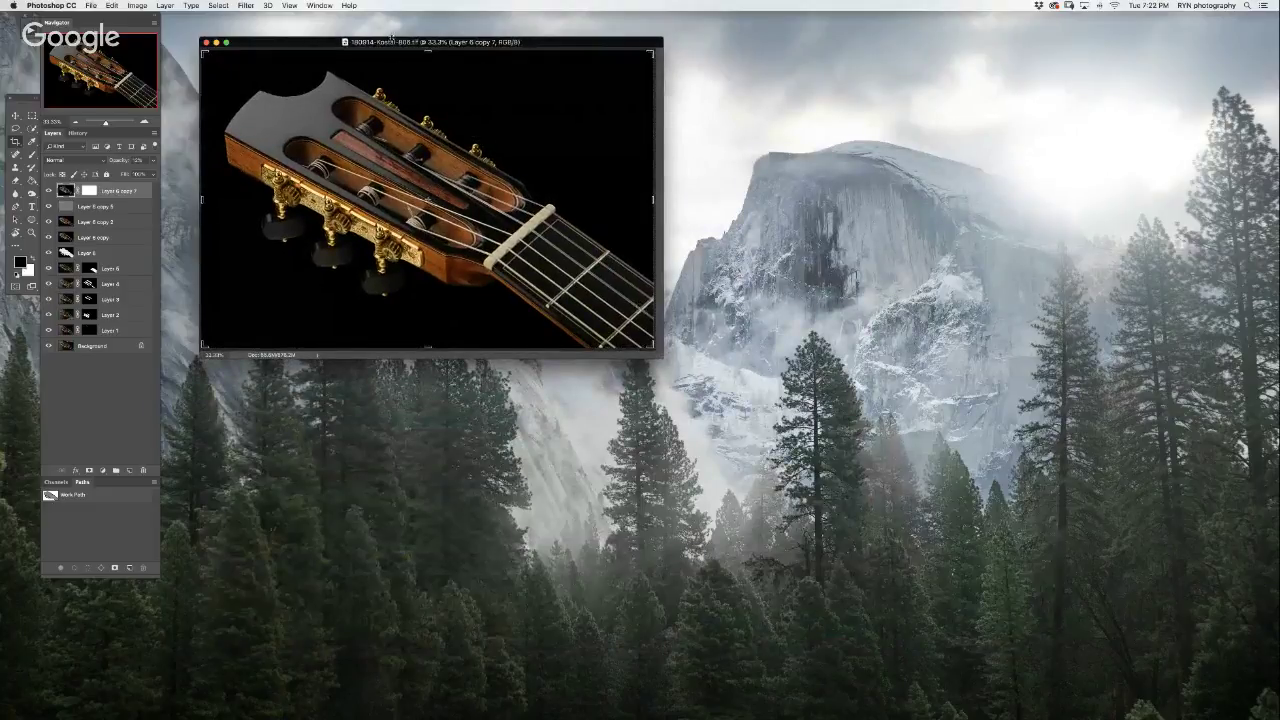
mouse_move(393, 40)
left_mouse_down()
mouse_move(636, 160)
mouse_move(849, 347)
left_mouse_up()
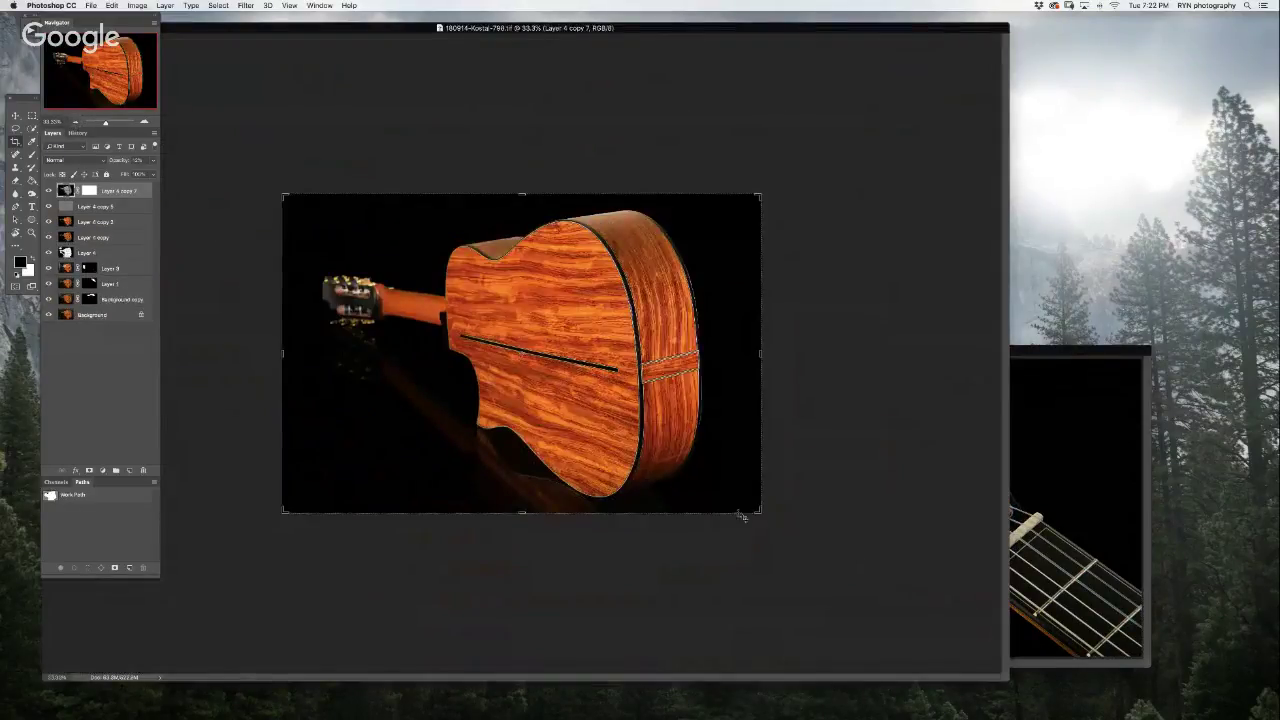
- Place the guitar-body window above, centre the back-view photo, and set the blonde front-view photo beside it
mouse_move(1006, 680)
left_mouse_down()
mouse_move(696, 449)
mouse_move(534, 365)
left_mouse_up()
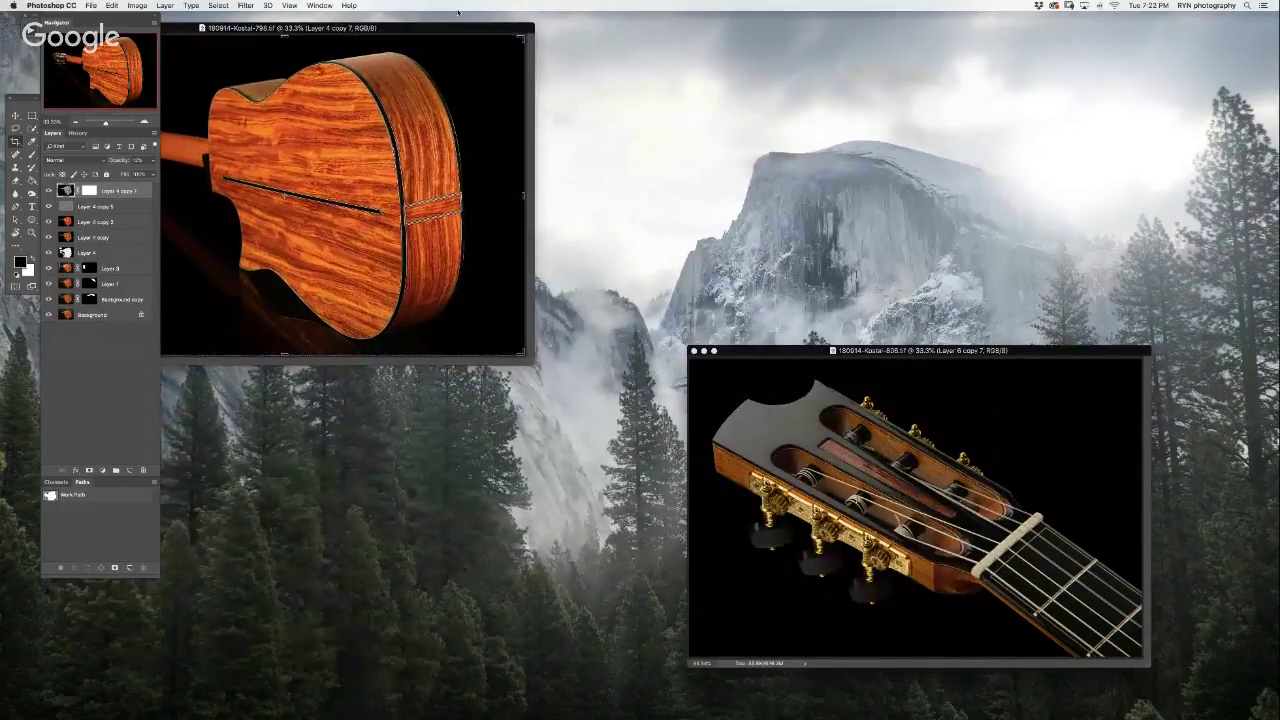
left_click_drag(457, 28, 1085, 17)
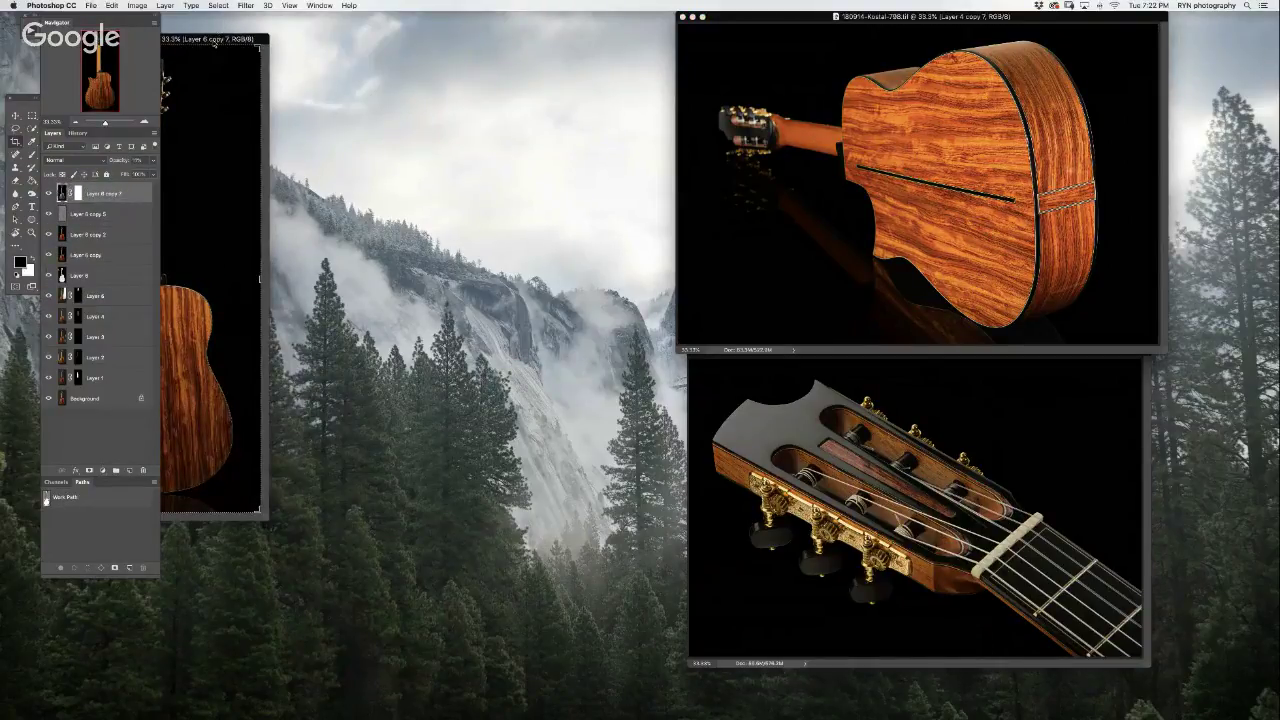
left_click_drag(224, 40, 643, 112)
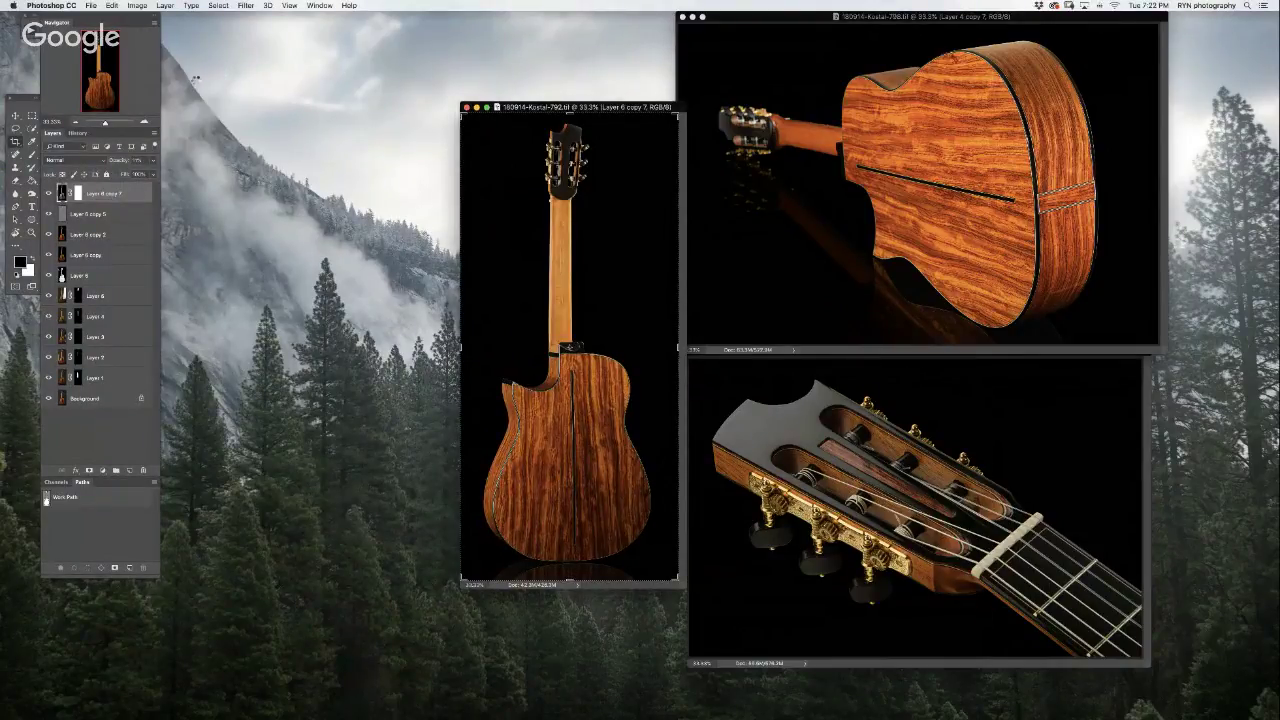
key("ctrl+Tab")
left_click_drag(202, 54, 381, 110)
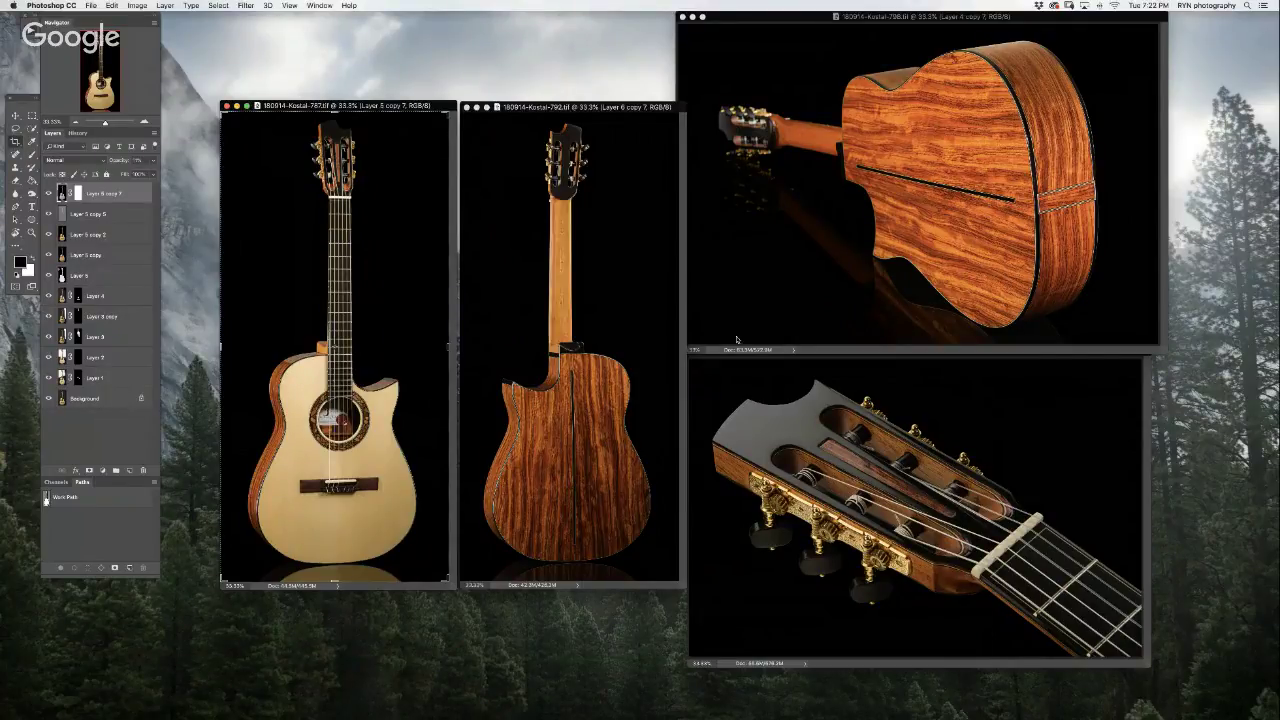
- Duplicate the guitar-body photo onto a new layer, then try Curves and discard it
left_click(812, 18)
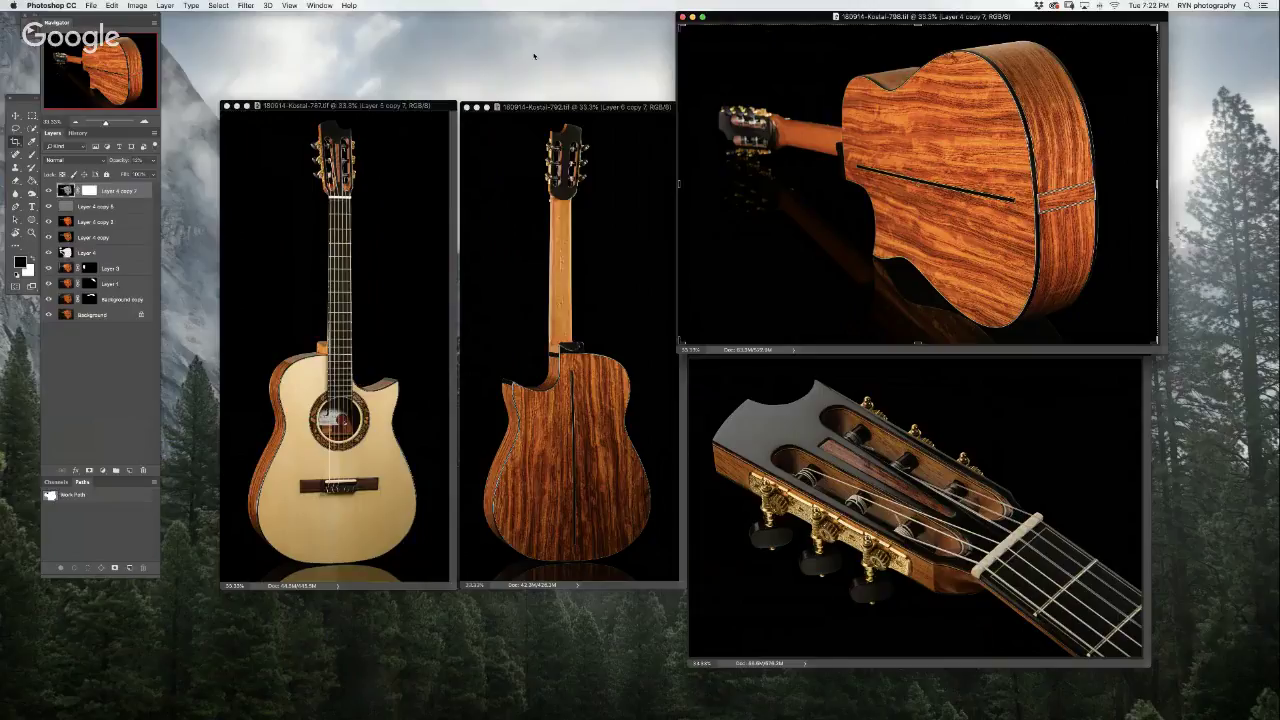
left_click(96, 330)
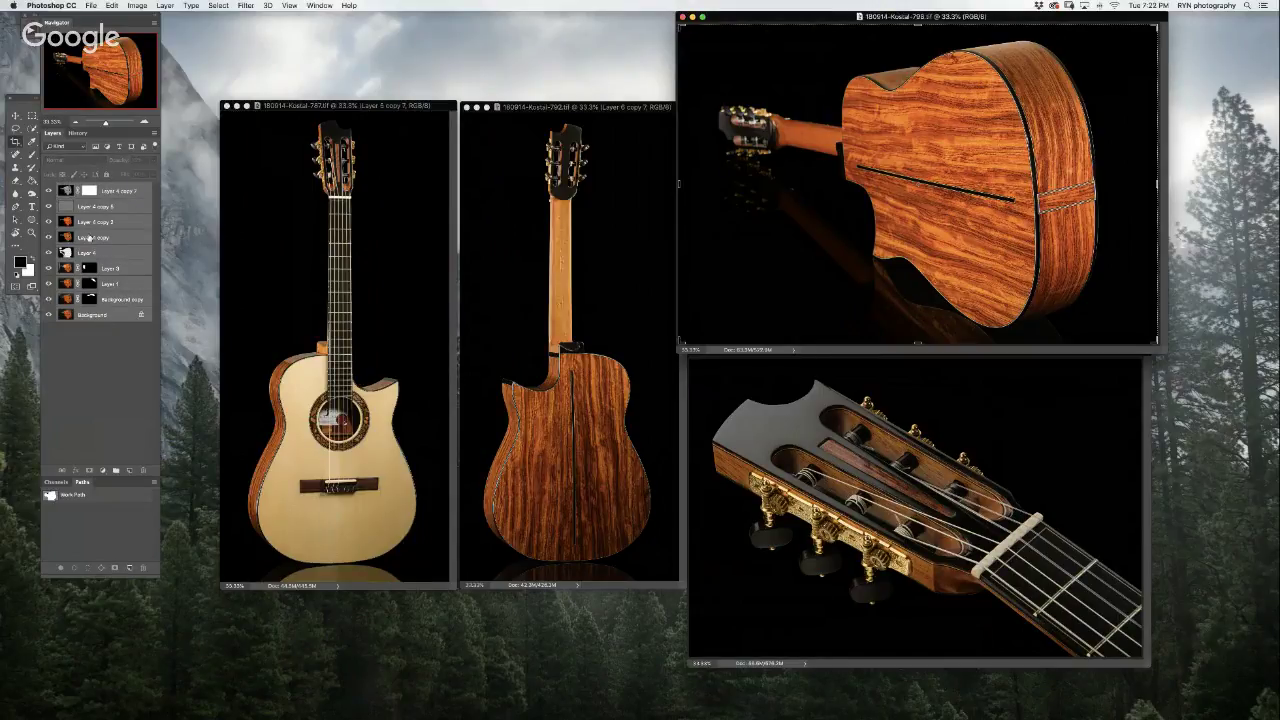
key("ctrl+j")
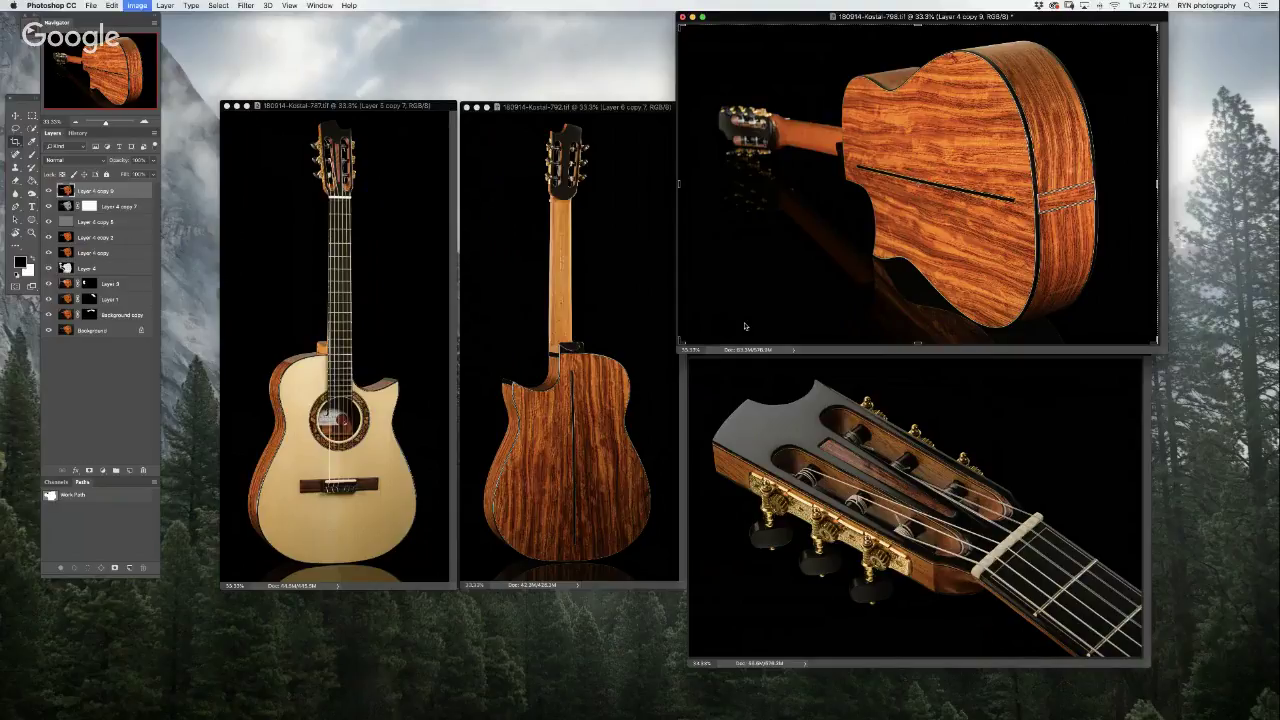
key("ctrl+m")
left_click_drag(987, 211, 987, 207)
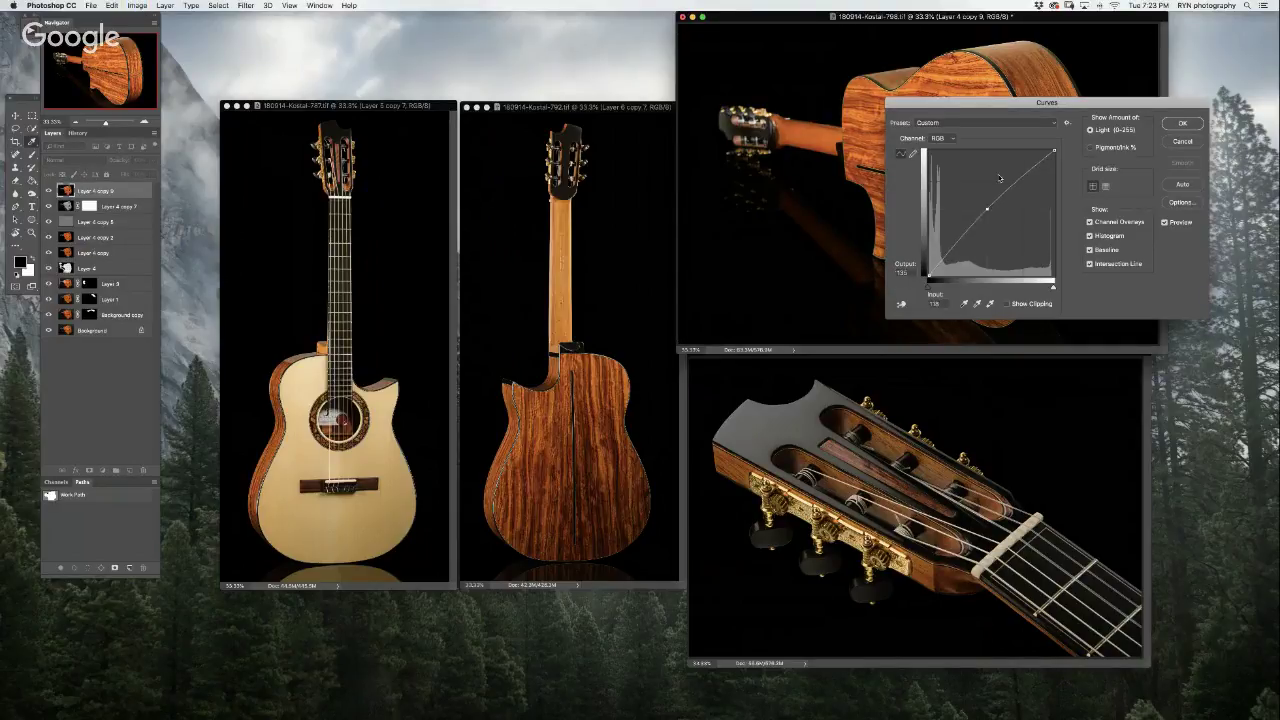
left_click_drag(1008, 107, 969, 368)
left_click_drag(948, 469, 955, 476)
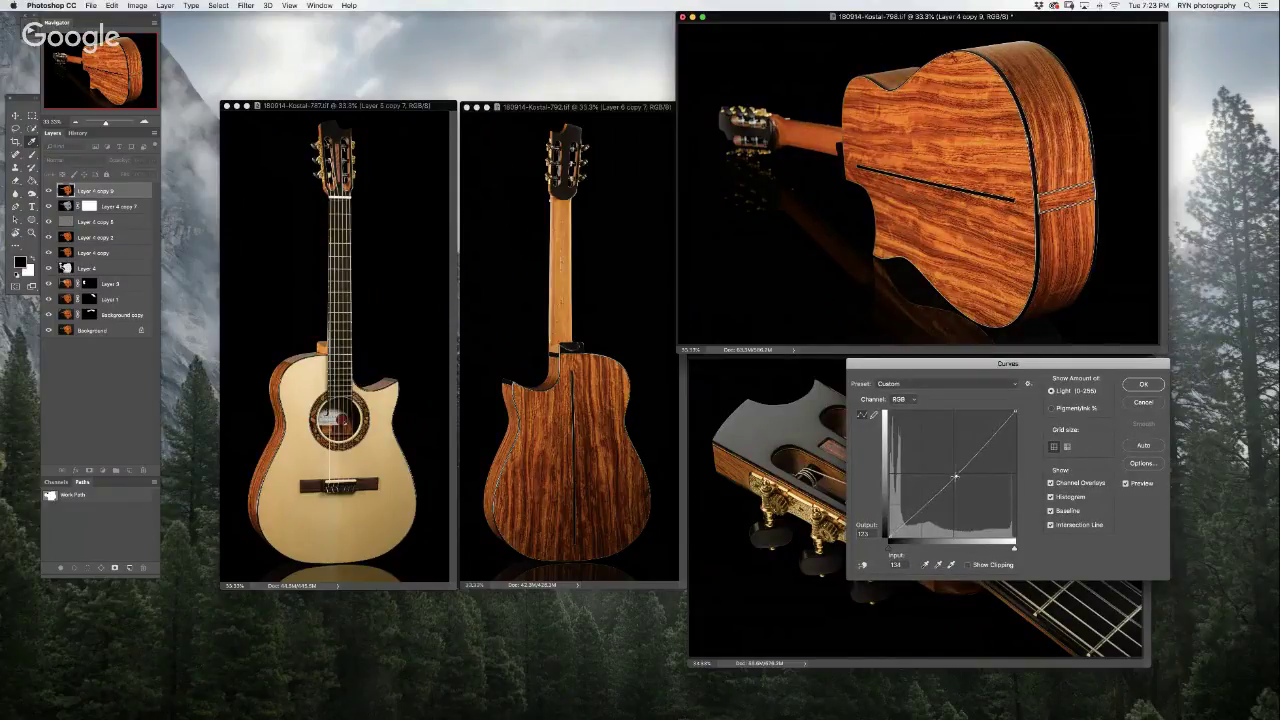
left_click_drag(955, 476, 953, 474)
left_click_drag(903, 522, 905, 517)
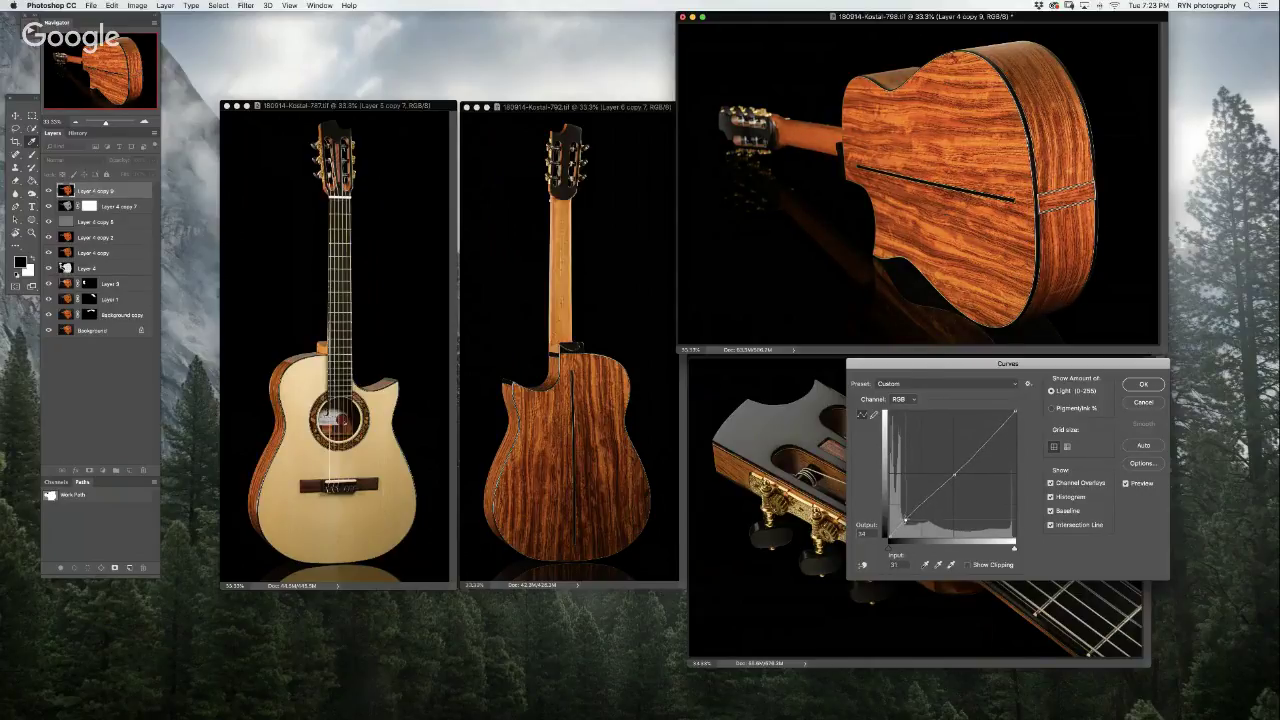
left_click(1143, 403)
- Apply Levels with black input 0 and fine-tuned midtones
key("ctrl+l")
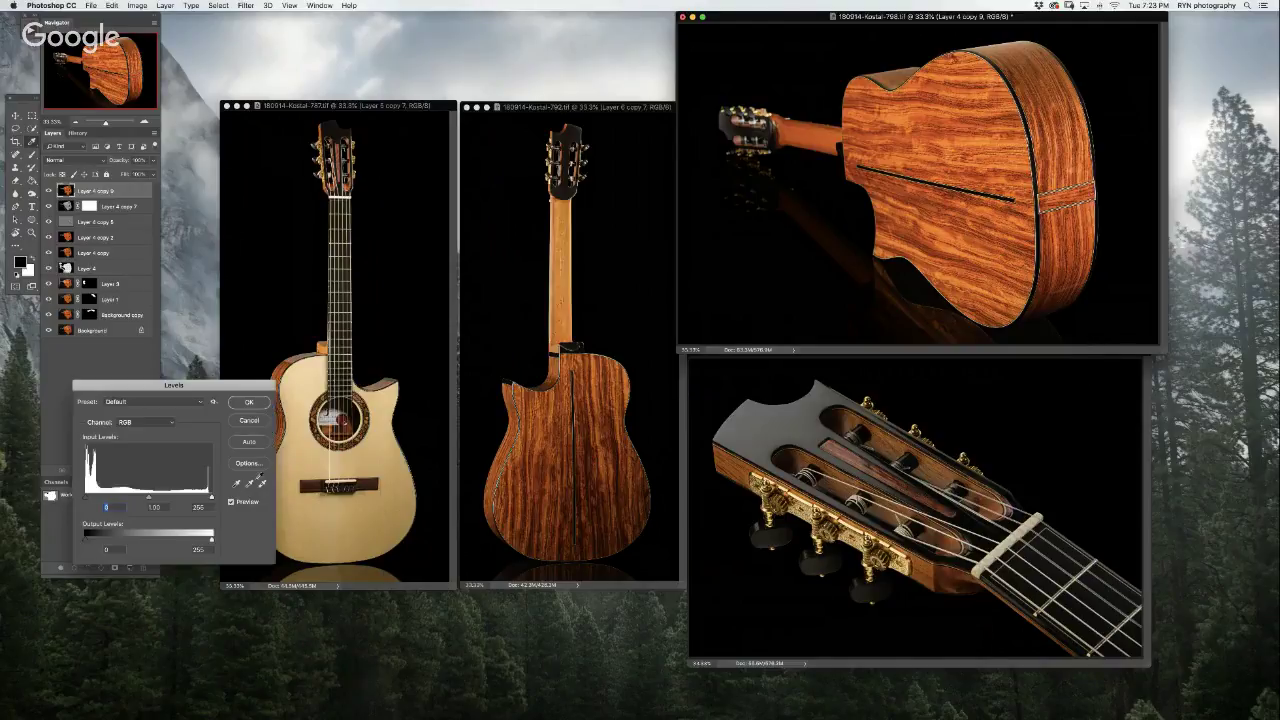
left_click_drag(148, 498, 90, 498)
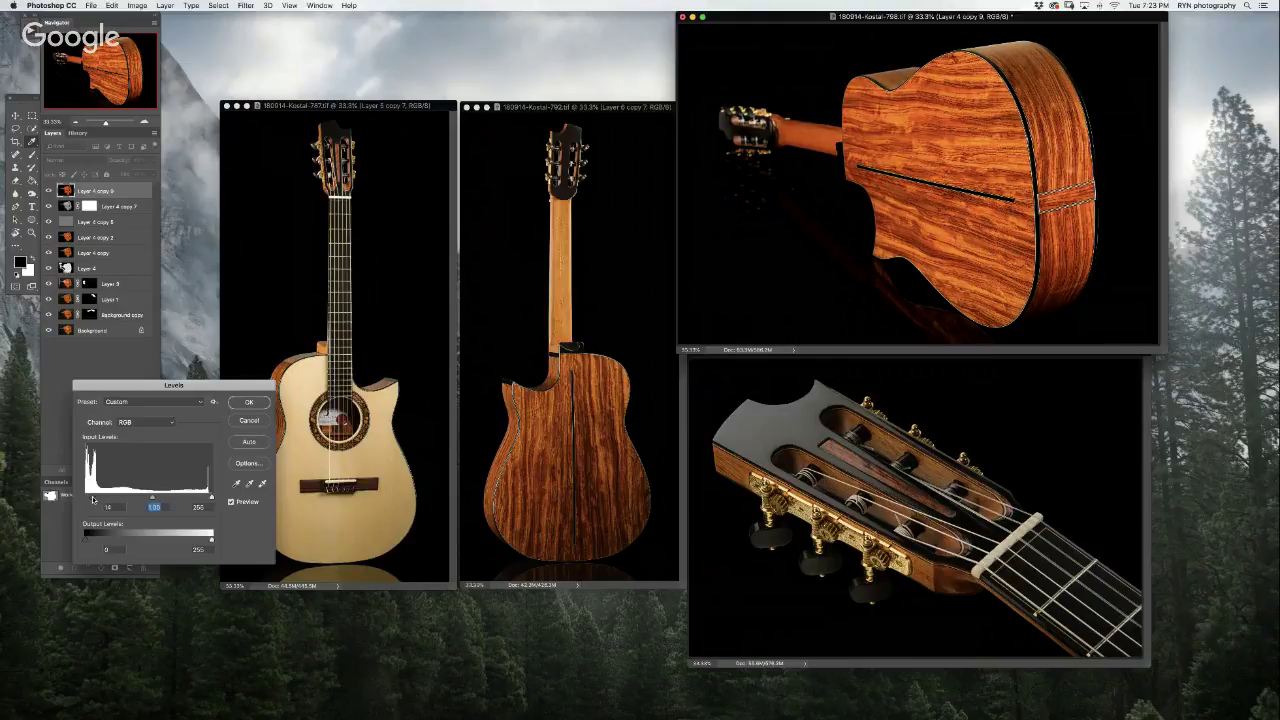
left_click_drag(92, 498, 86, 498)
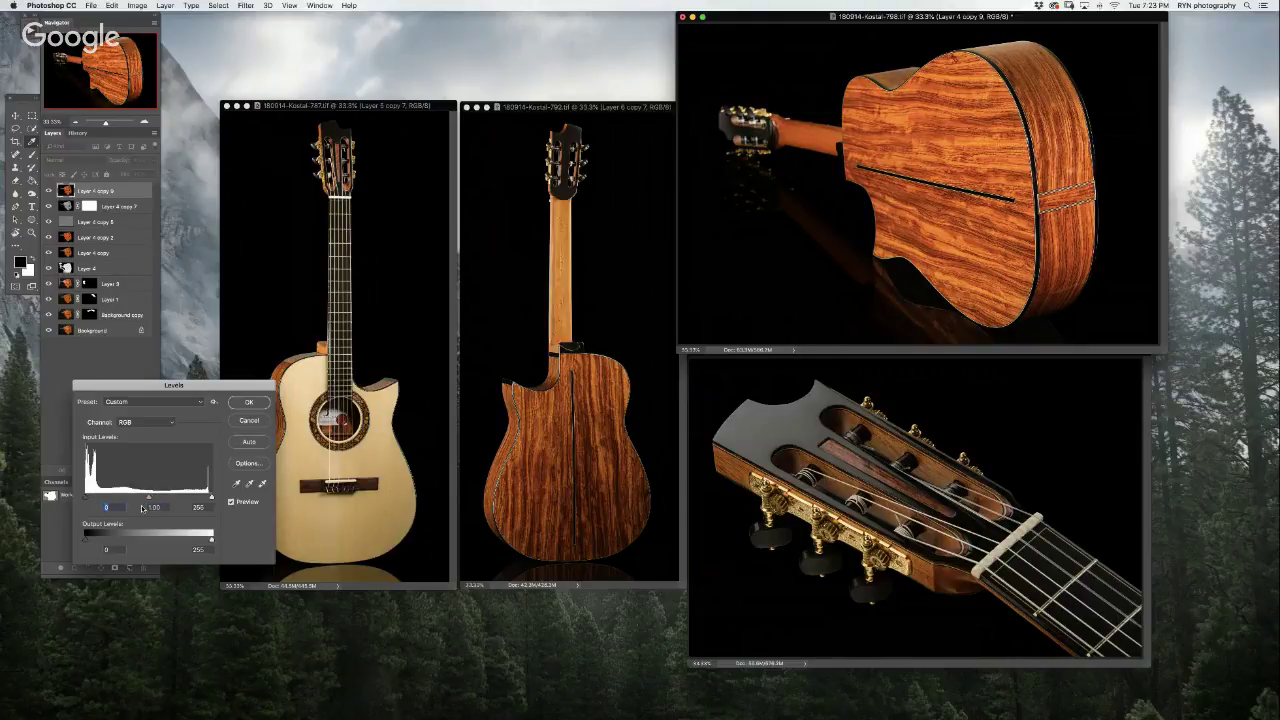
mouse_move(150, 498)
left_mouse_down()
mouse_move(217, 504)
mouse_move(155, 500)
left_mouse_up()
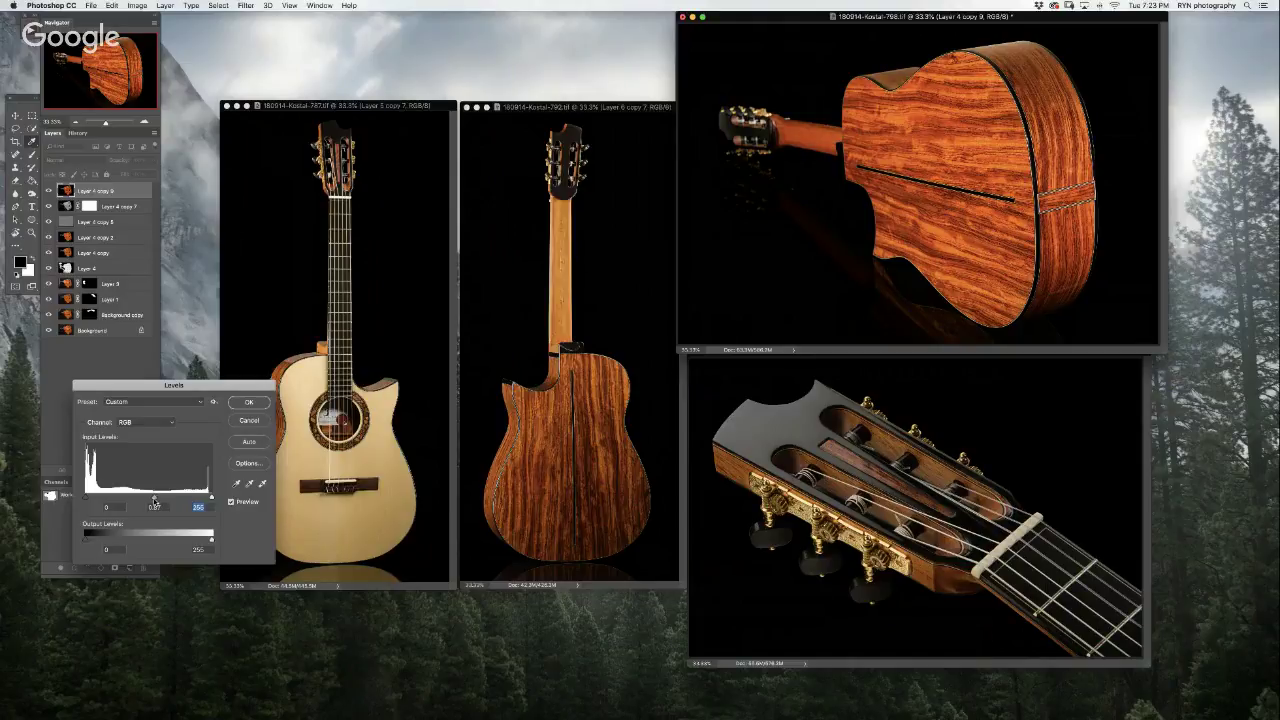
left_click_drag(154, 498, 153, 498)
left_click(231, 501)
left_click(231, 501)
left_click(258, 403)
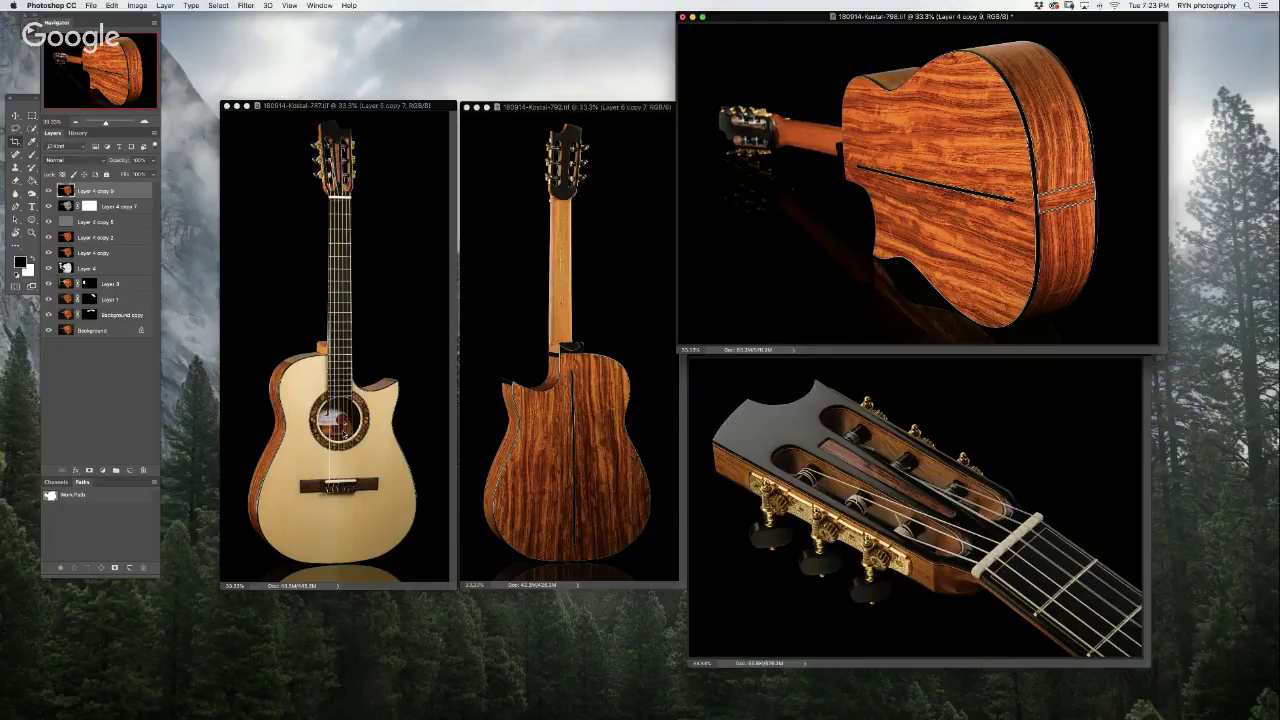
- Apply Levels to the back-view photo with midtones raised to 1.20
left_click(585, 108)
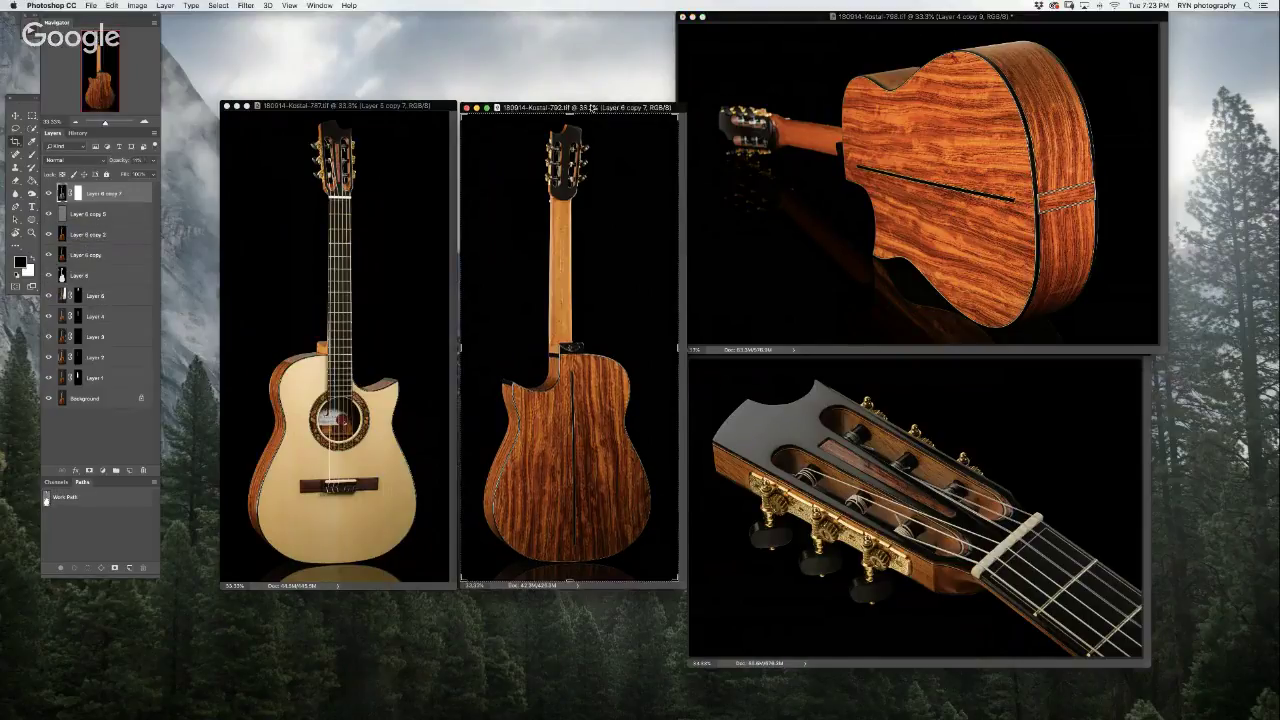
key("ctrl+l")
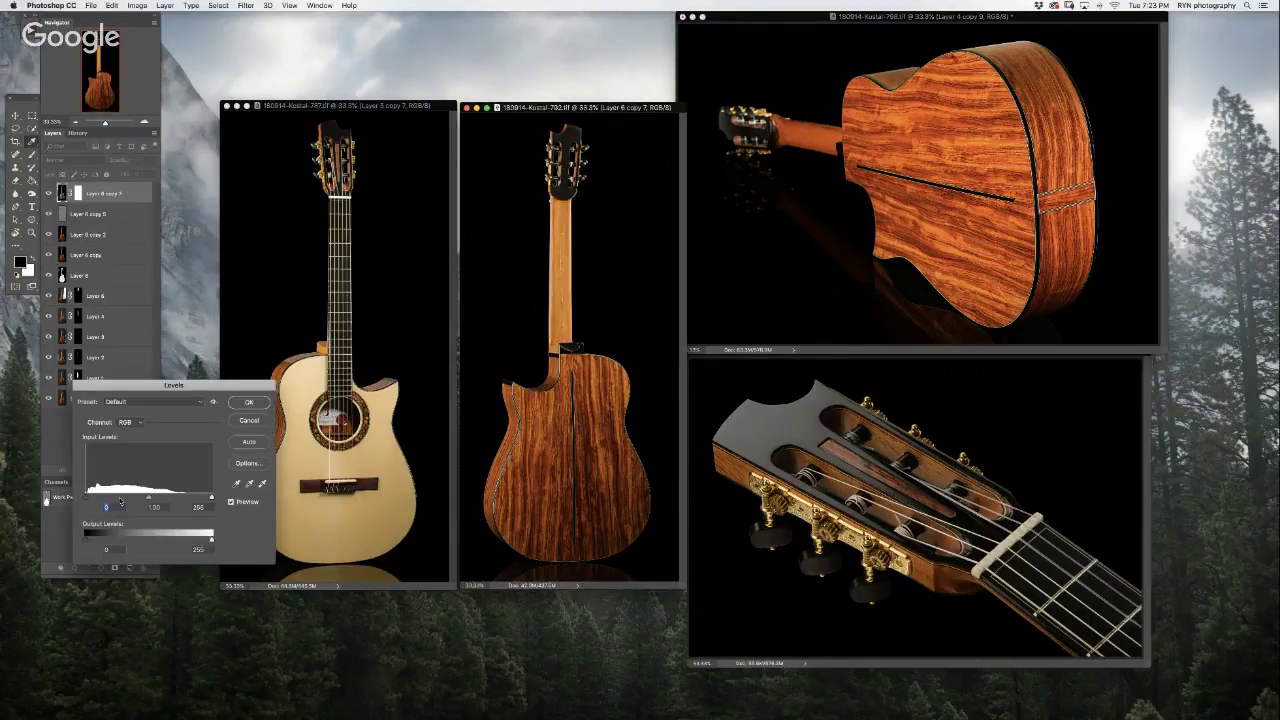
left_click_drag(148, 497, 154, 498)
left_click(240, 421)
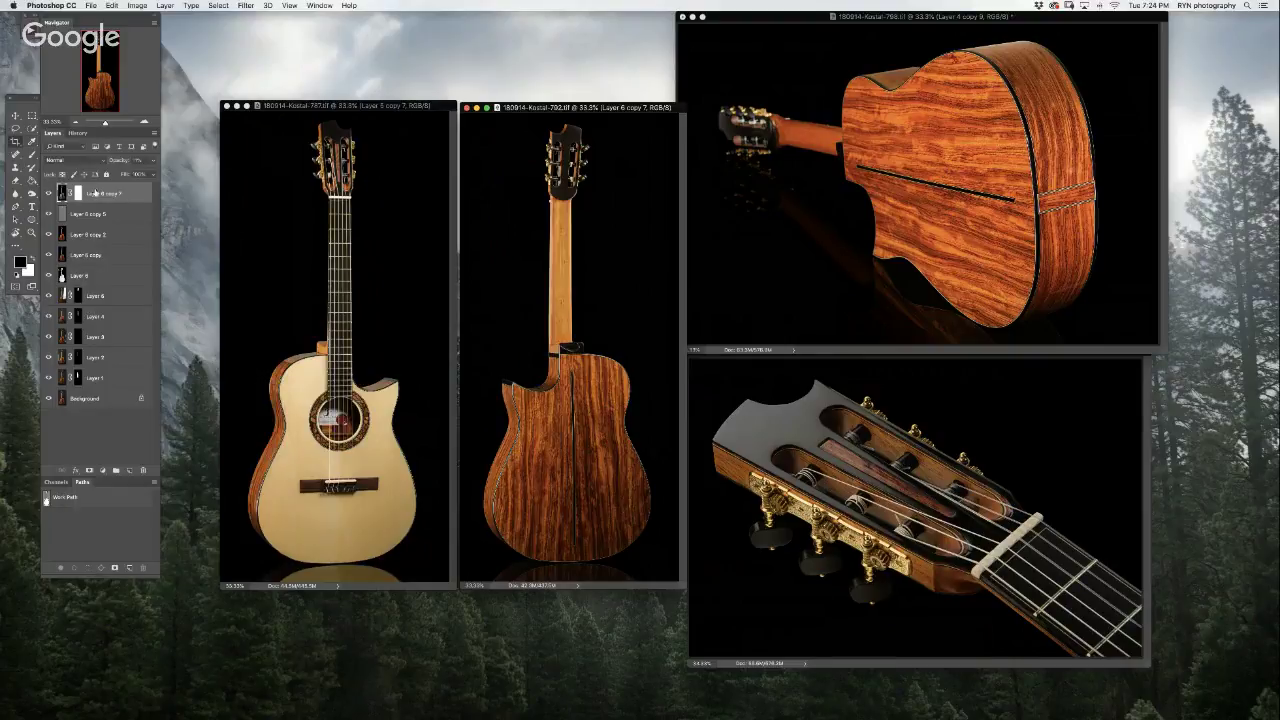
- Stamp a merged layer, brighten it with a midtone Curves point, and move Layer 8 up the stack
left_click(80, 400)
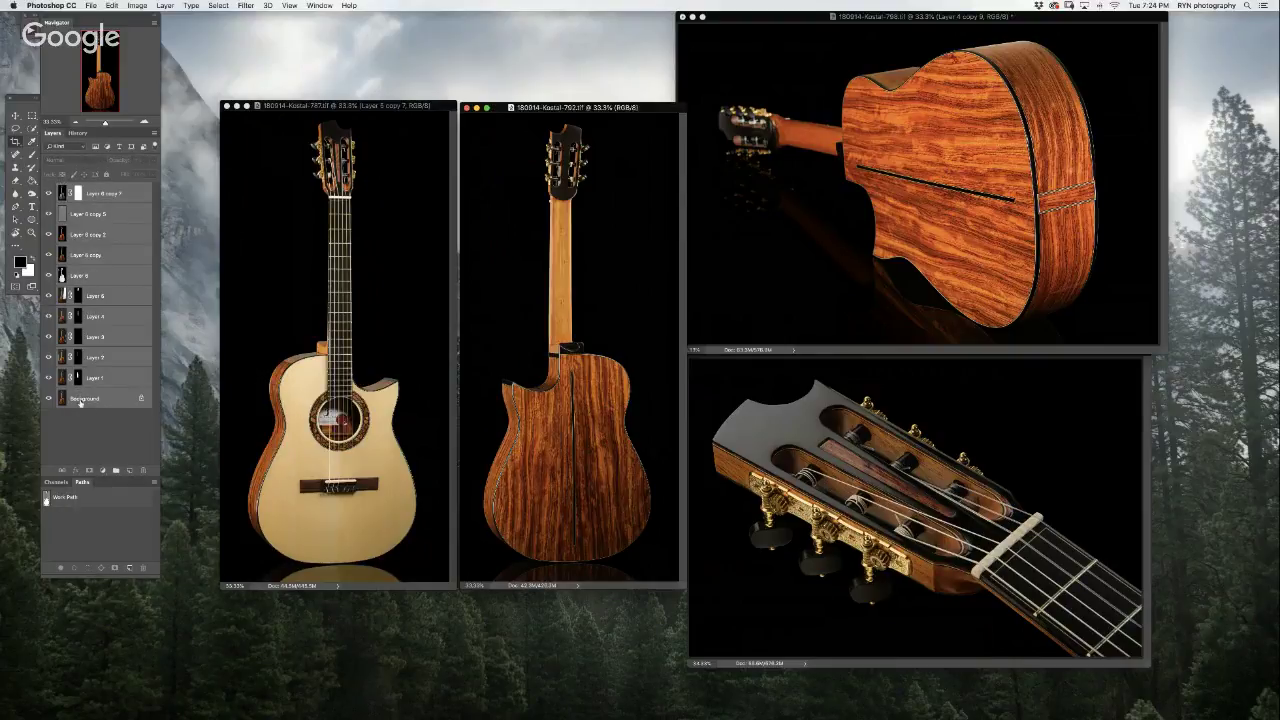
key("ctrl+alt+shift+e")
key("ctrl+m")
left_click_drag(953, 471, 950, 469)
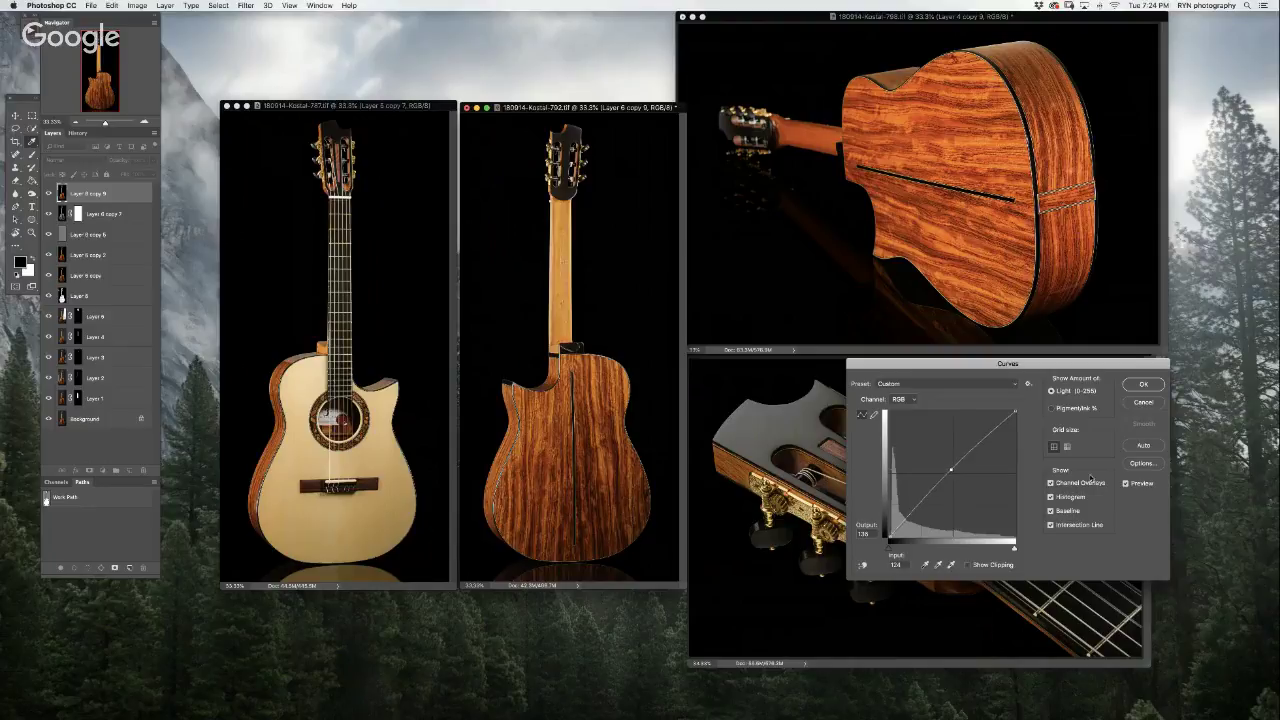
left_click(1126, 484)
left_click(1126, 484)
left_click(1143, 384)
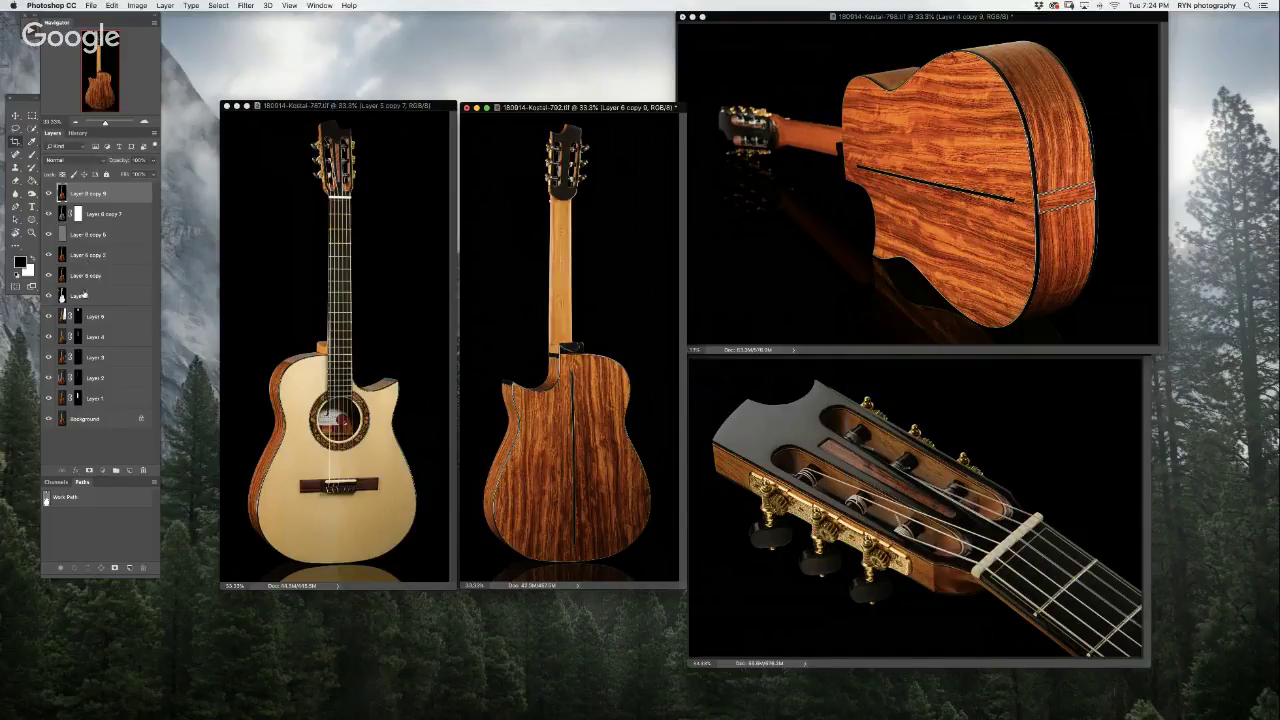
left_click_drag(86, 296, 98, 194)
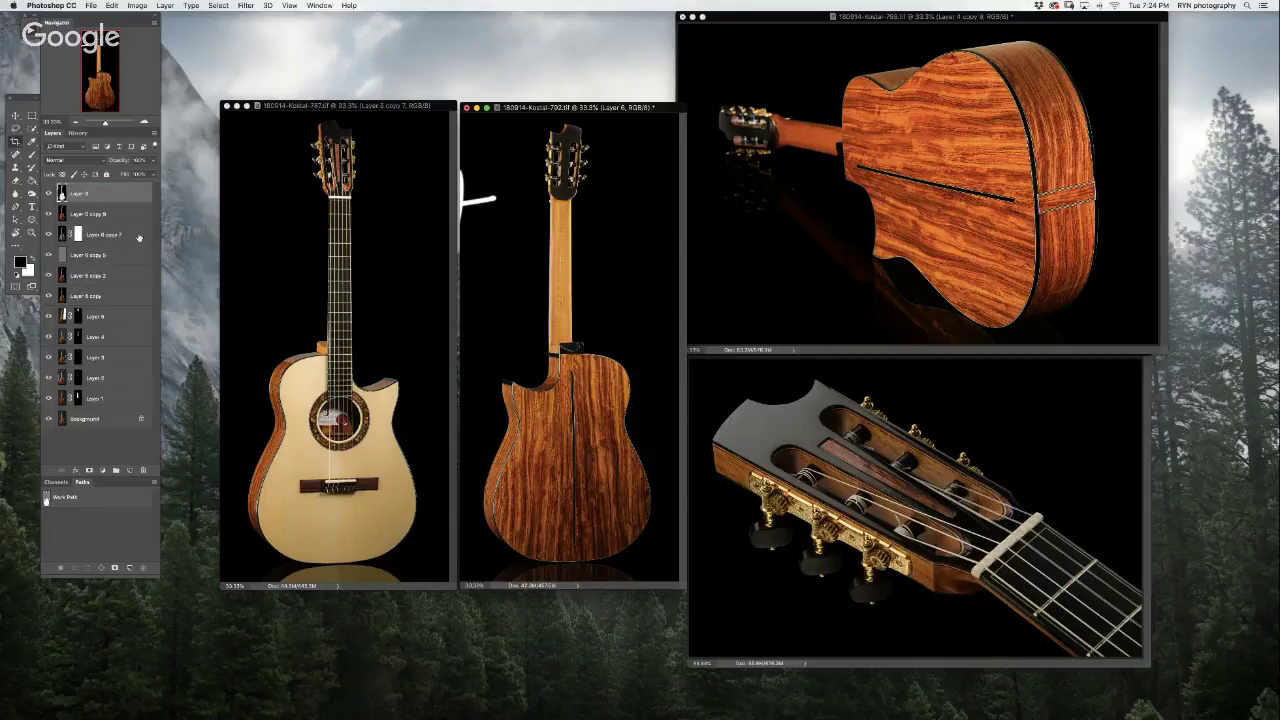
- Paint out the white background mark, save the back-view and guitar-body photos, and hide all panels
key("b")
left_click_drag(480, 210, 473, 157)
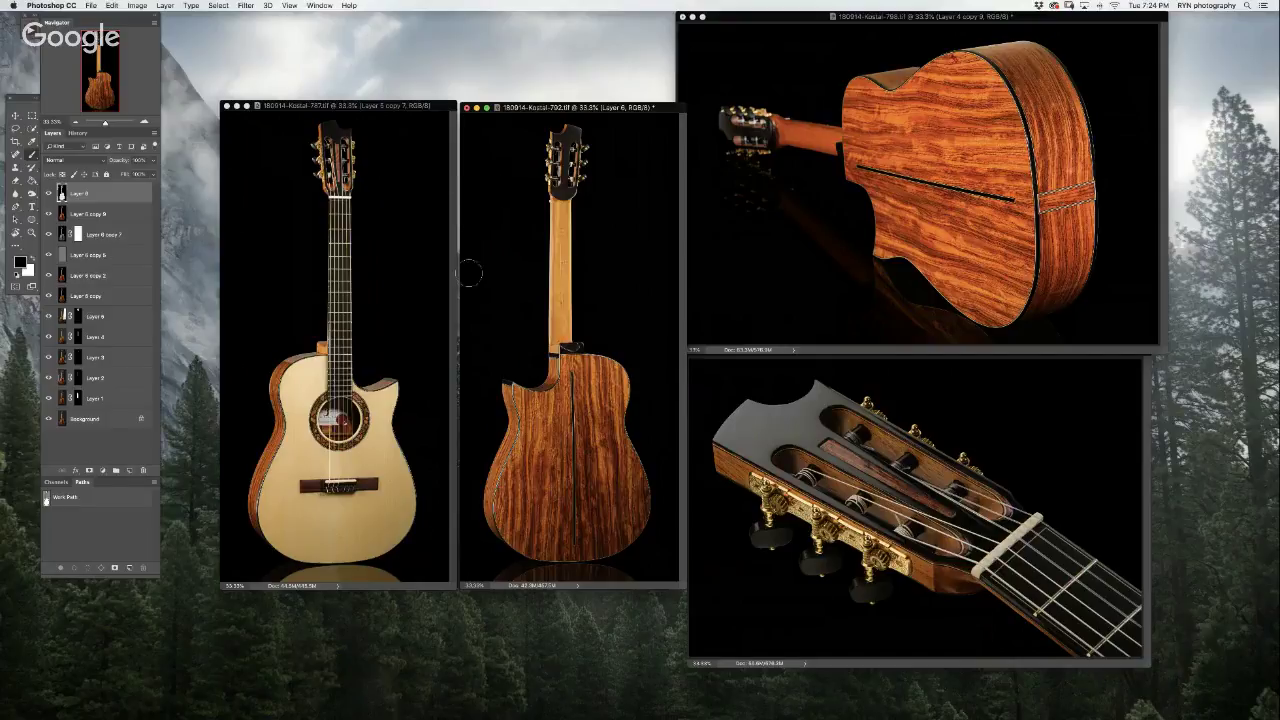
key("ctrl+s")
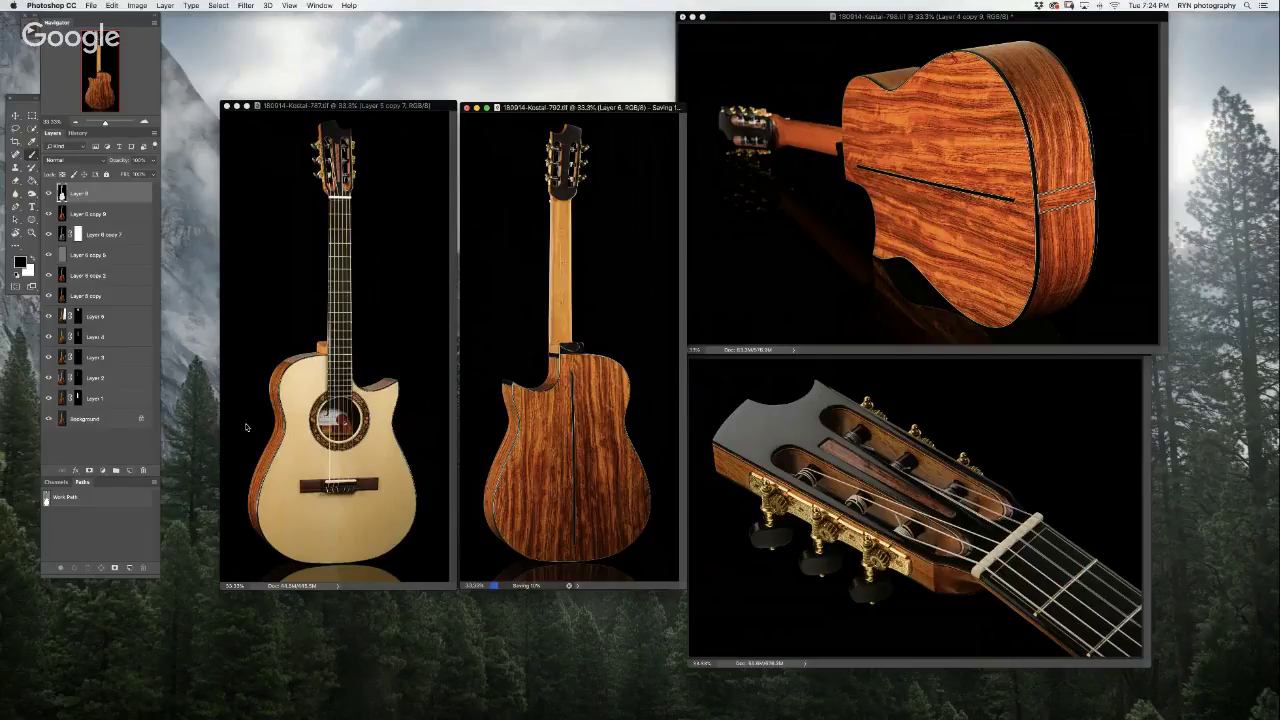
left_click(781, 20)
key("super+s")
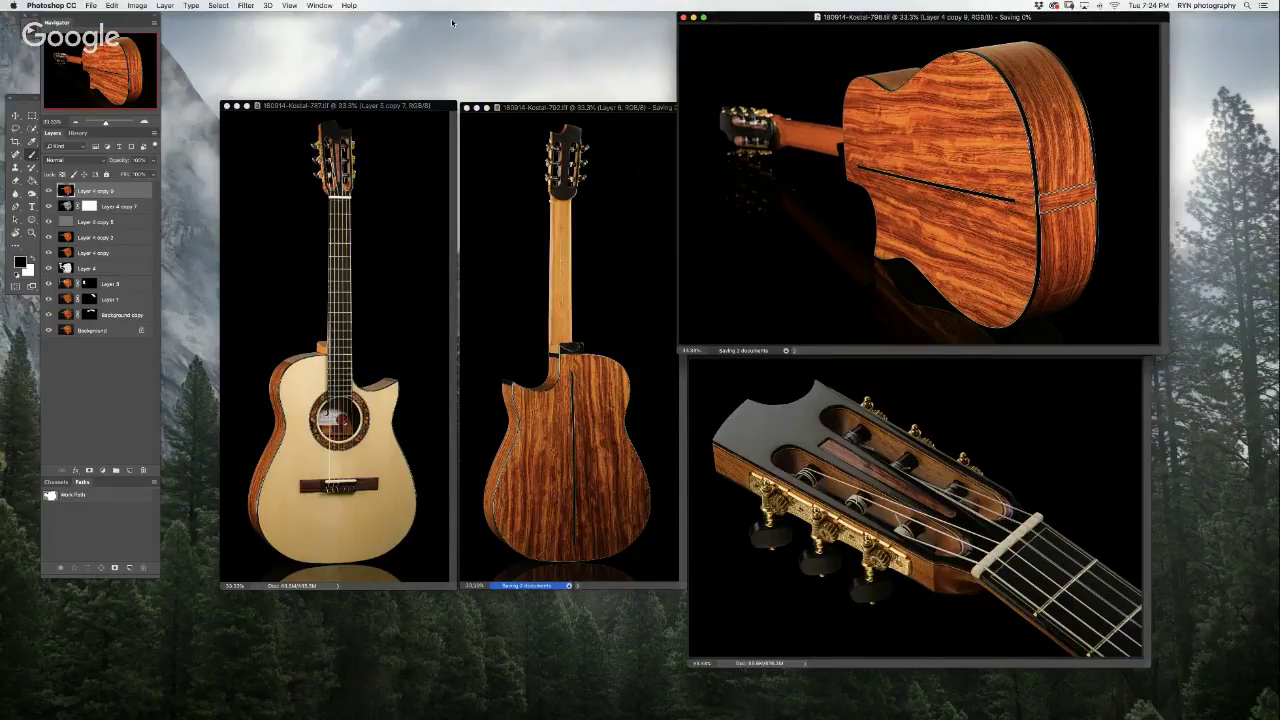
left_click(812, 400)
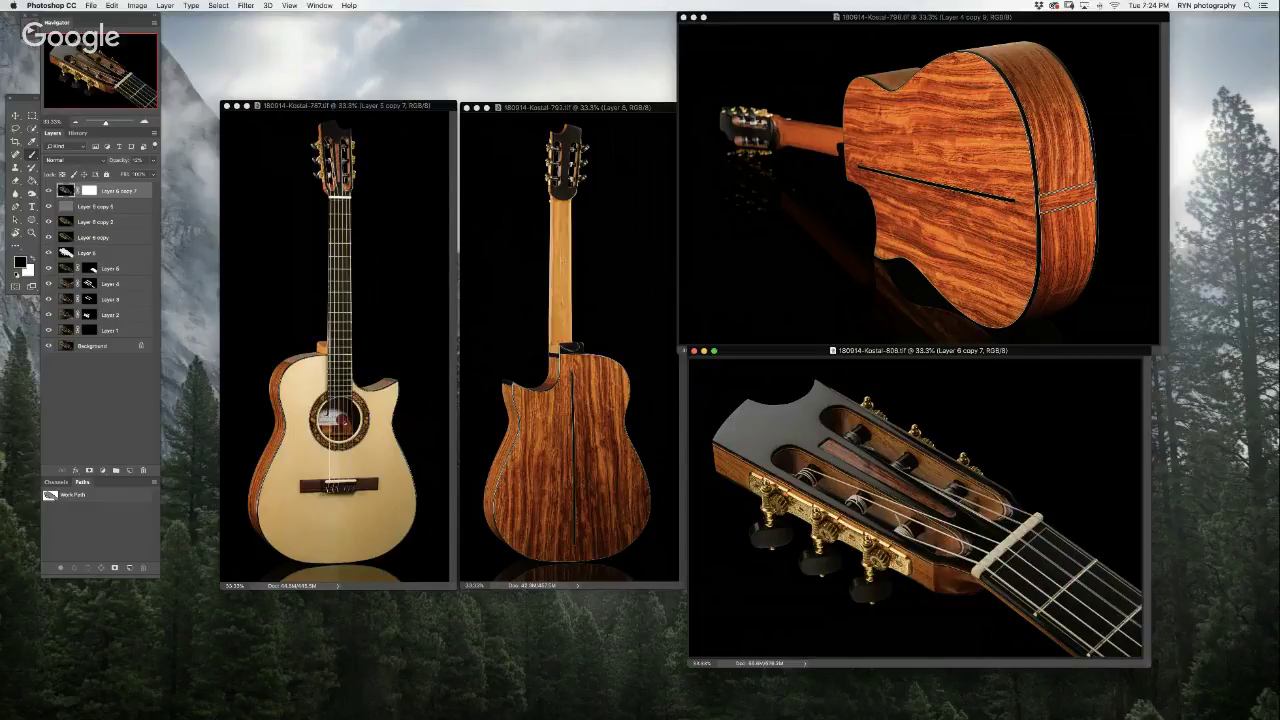
key("super+Tab")
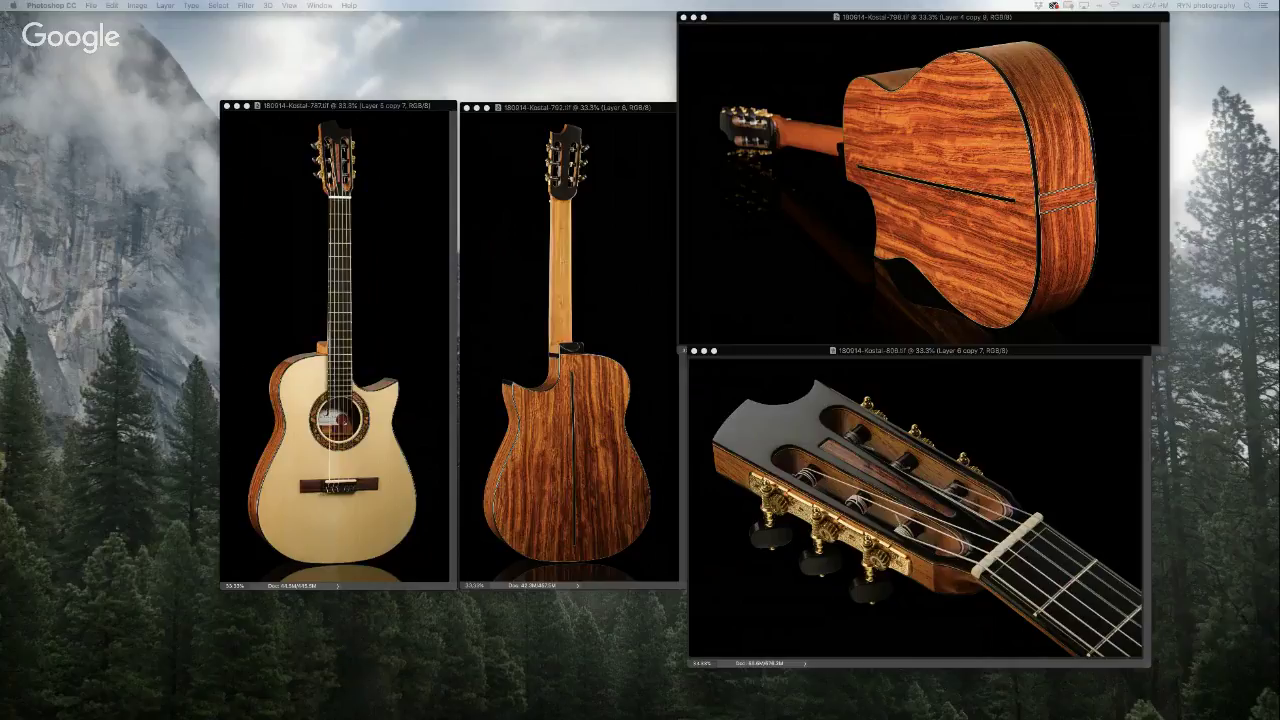